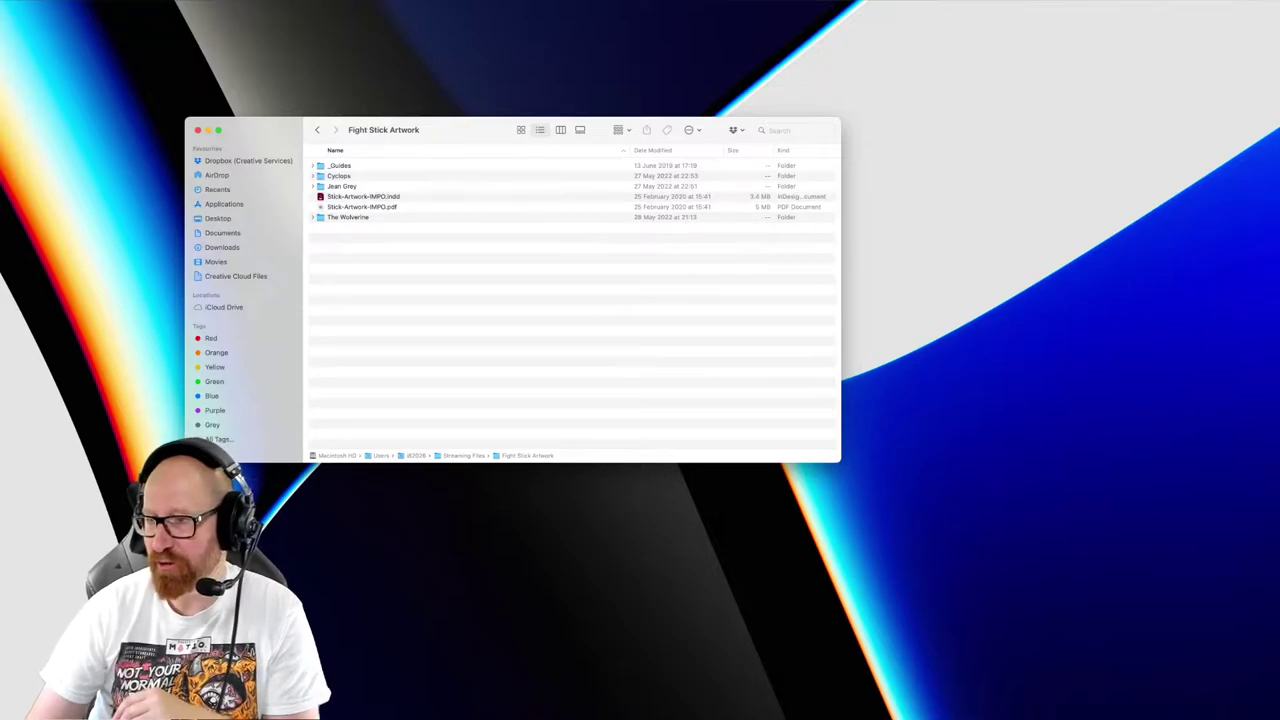
Create a folder named Spiderverse inside the Fight Stick Artwork folder
drag(457, 131, 637, 150)
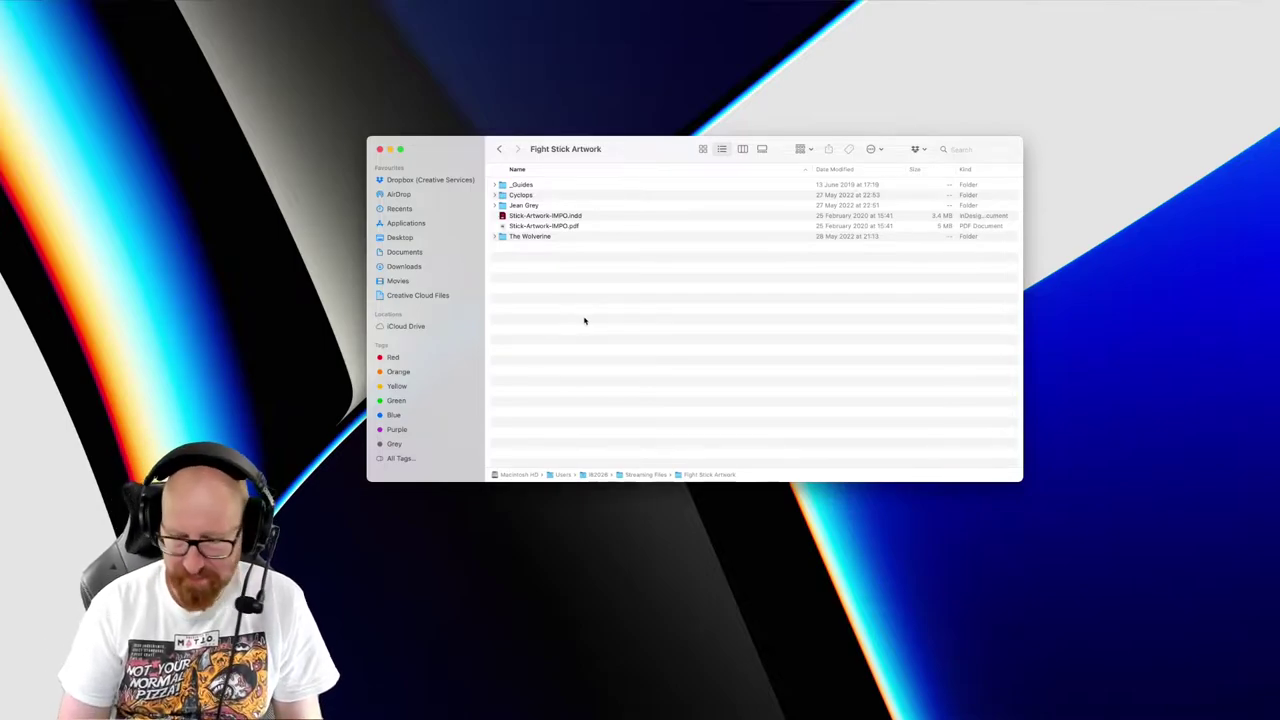
key(super+shift+n)
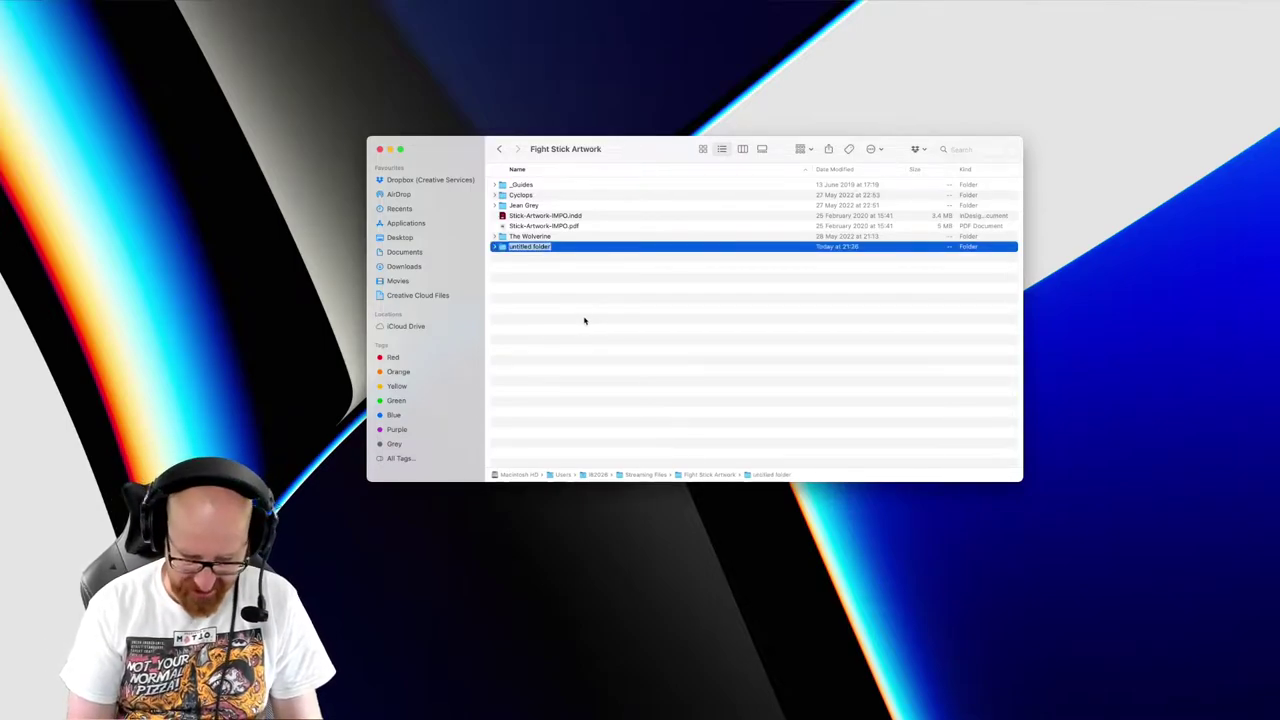
text(Spide)
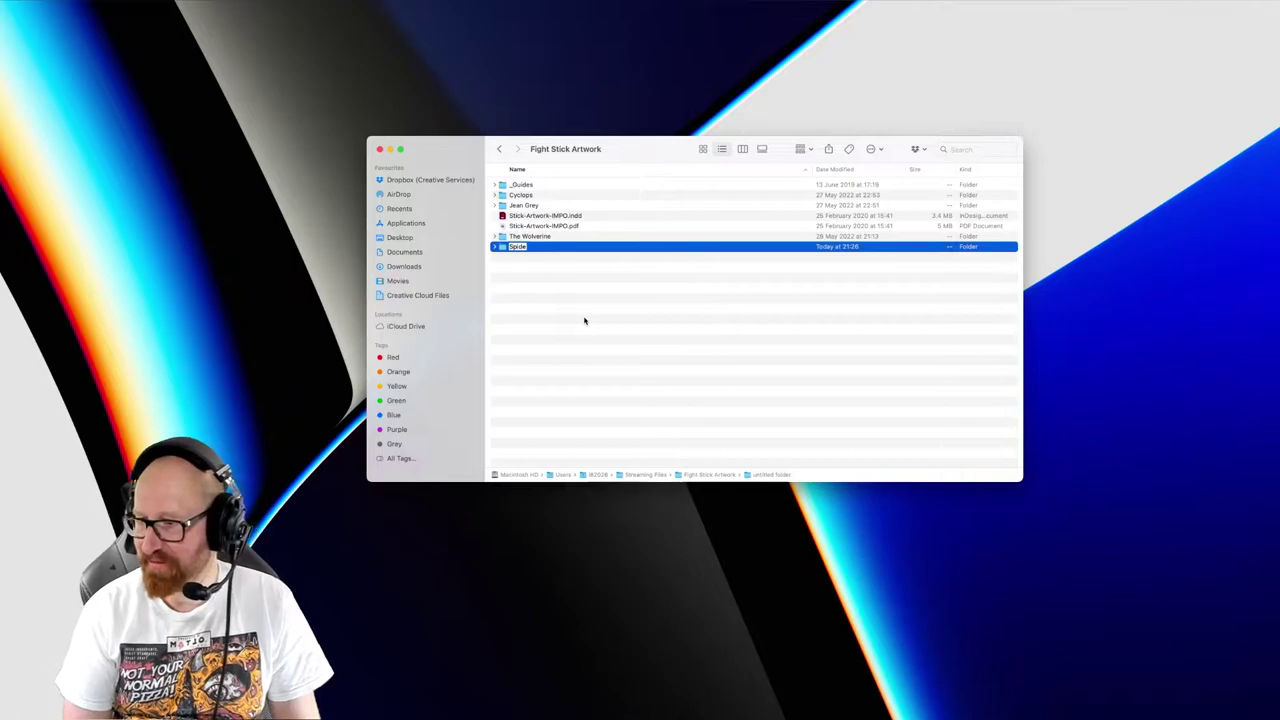
text(rverse)
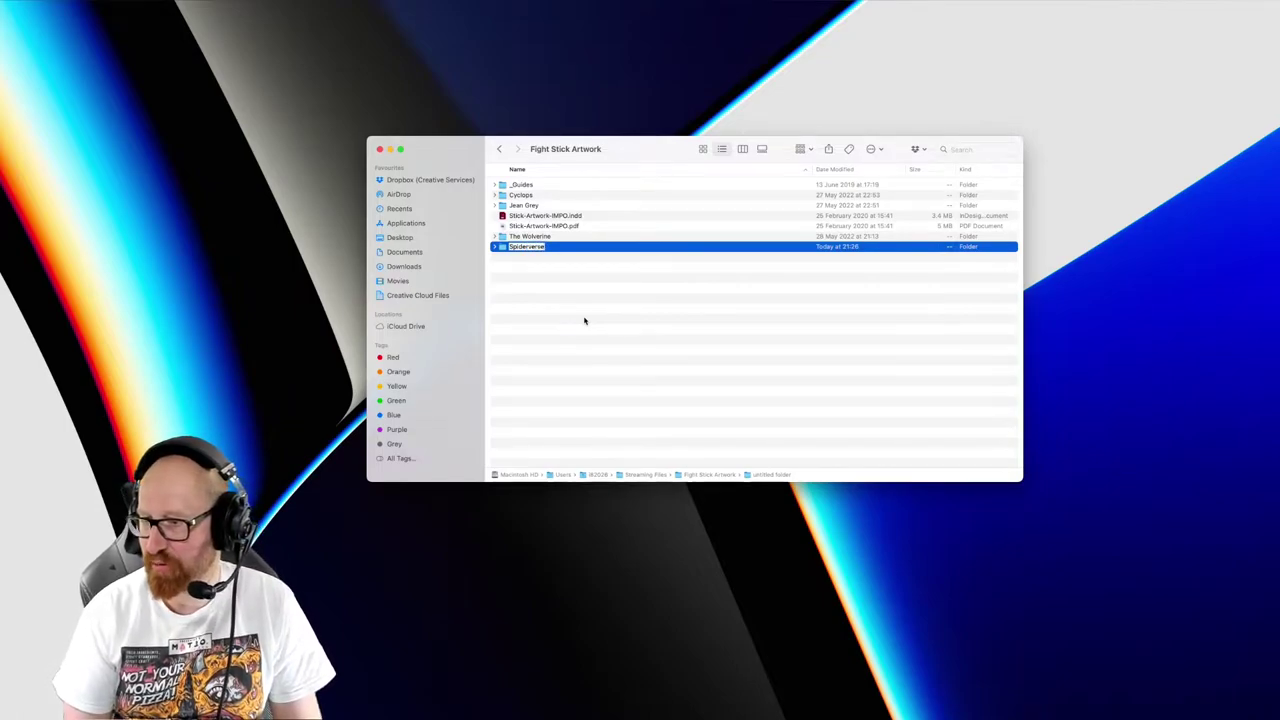
key(Return)
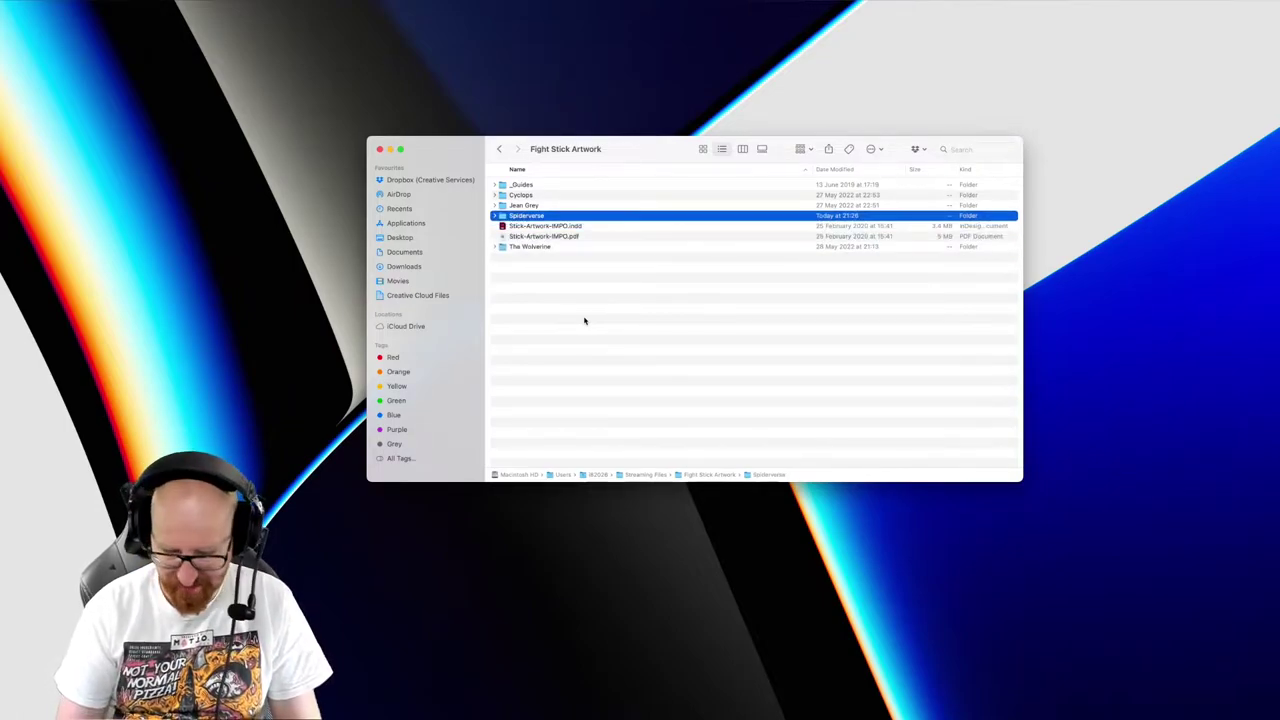
Open the Spiderverse folder and create a subfolder in it named Assets-Research
key(super+Down)
drag(623, 141, 575, 135)
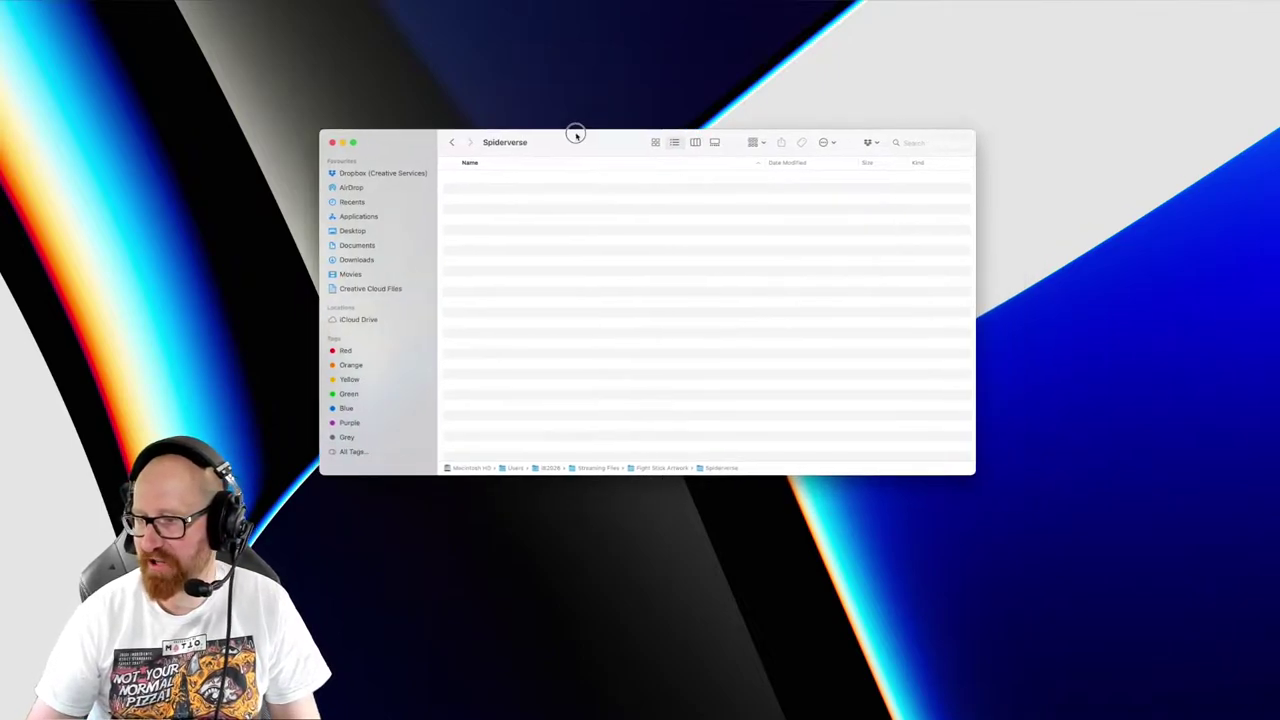
key(shift+super+n)
text(Assets)
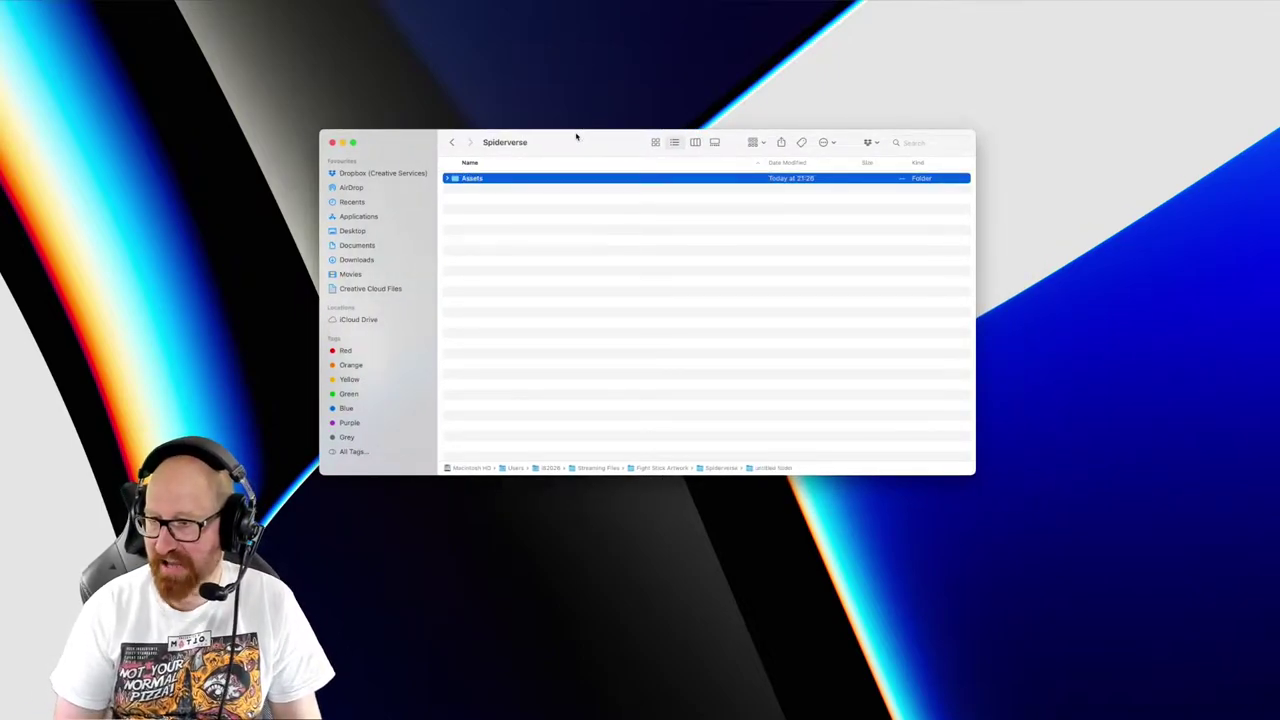
key(Return)
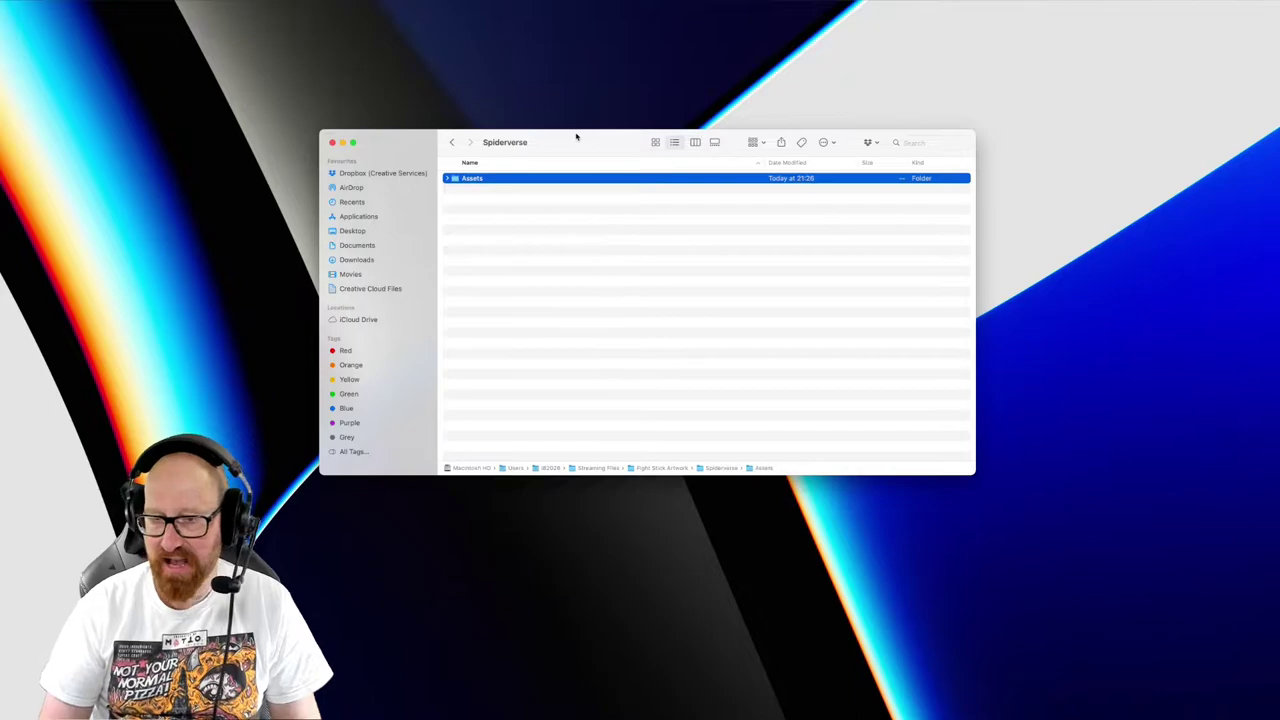
key(Return)
key(Right)
text(-Re)
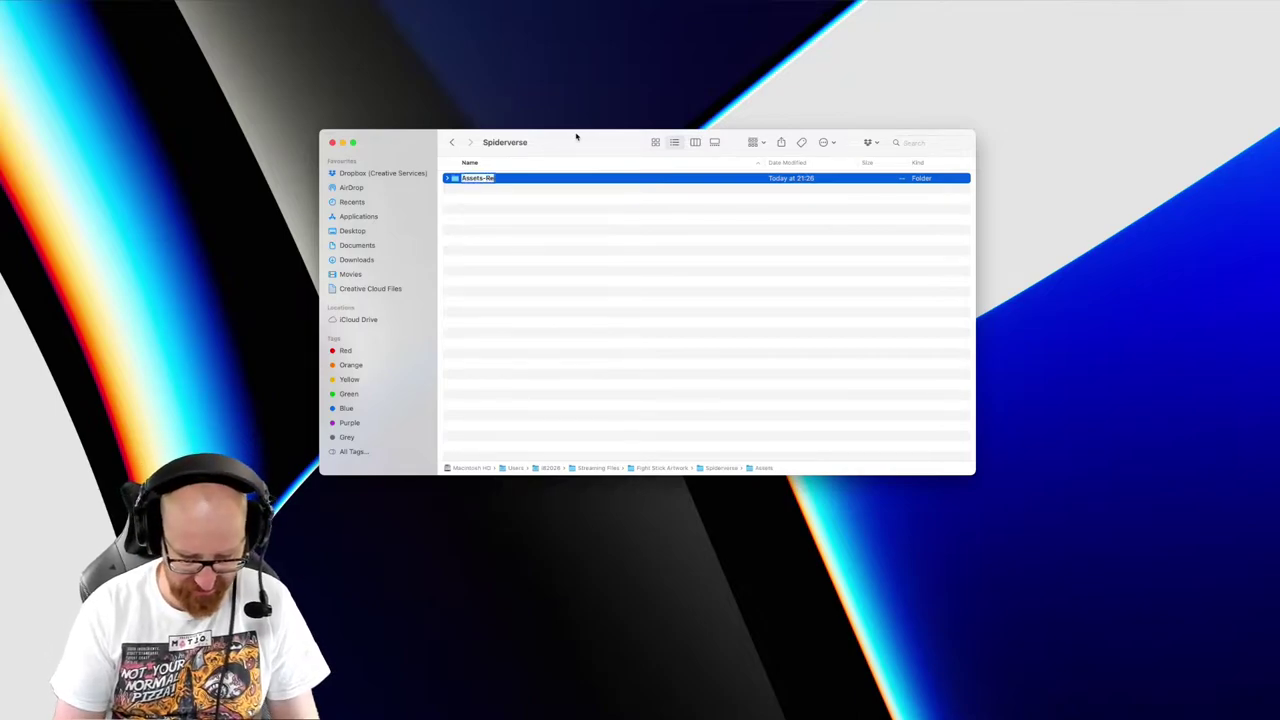
text(sources)
key(Return)
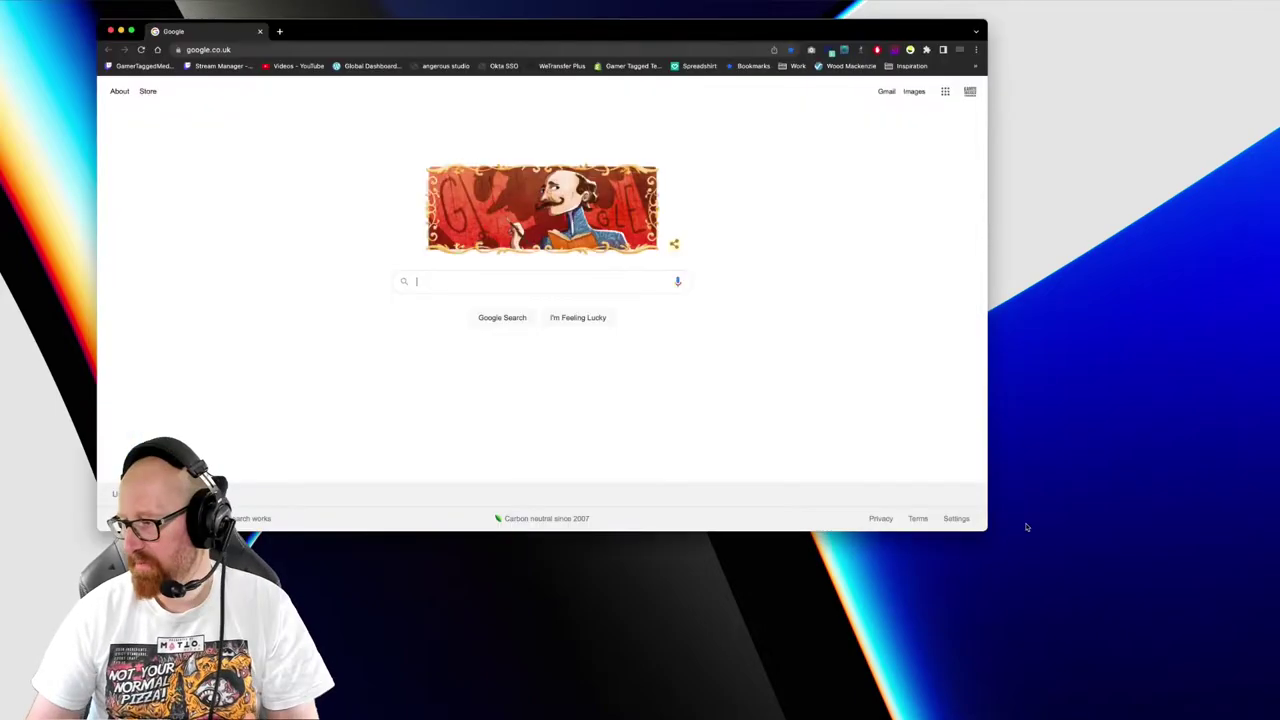
drag(985, 529, 1056, 671)
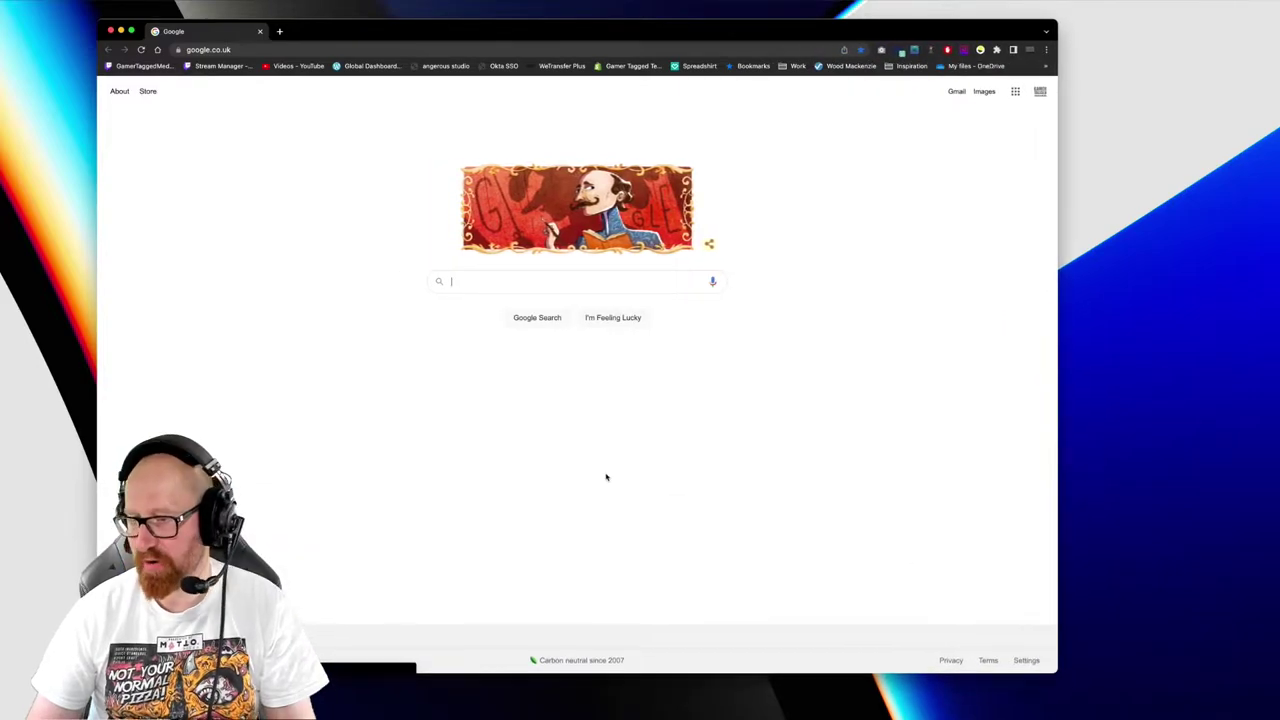
click(536, 282)
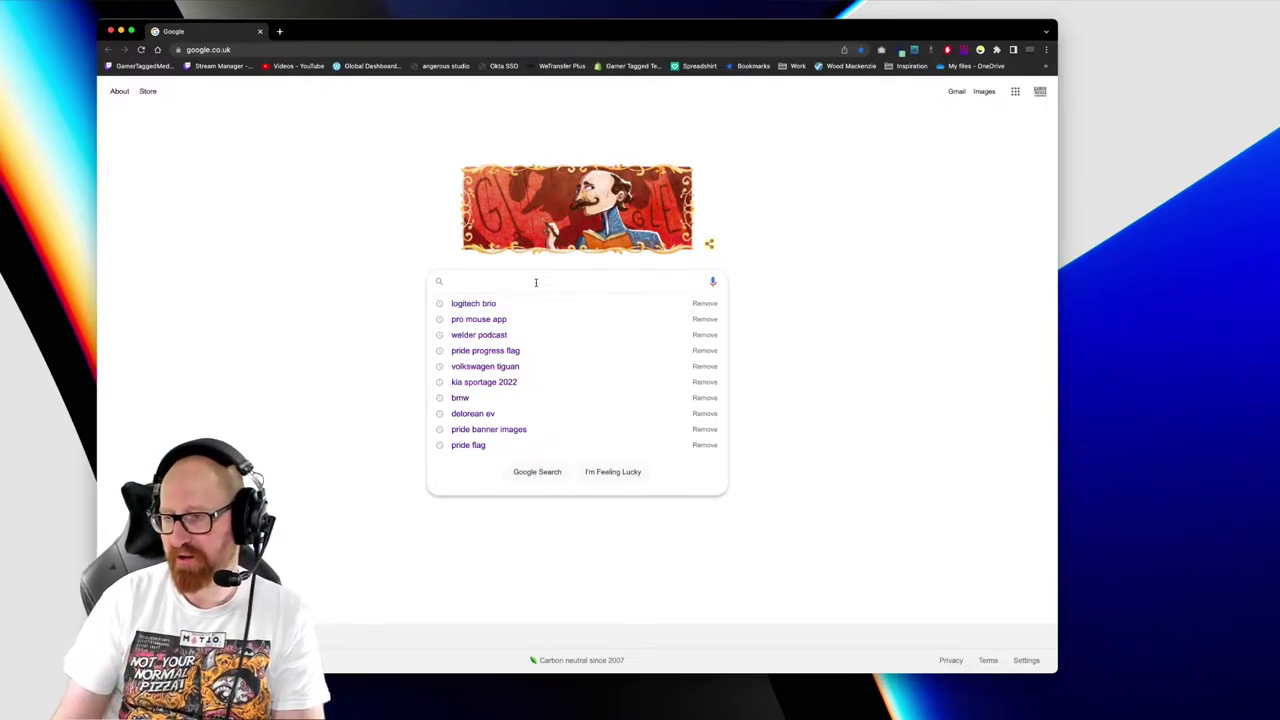
click(827, 297)
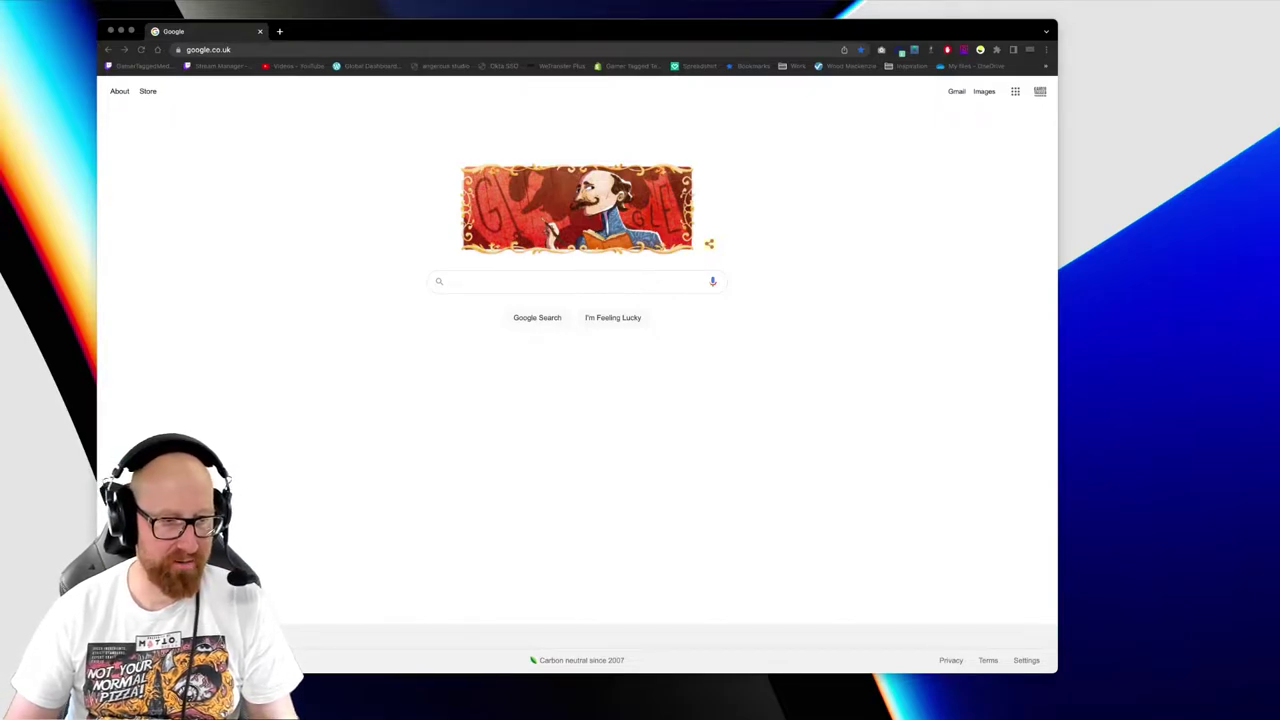
click(371, 434)
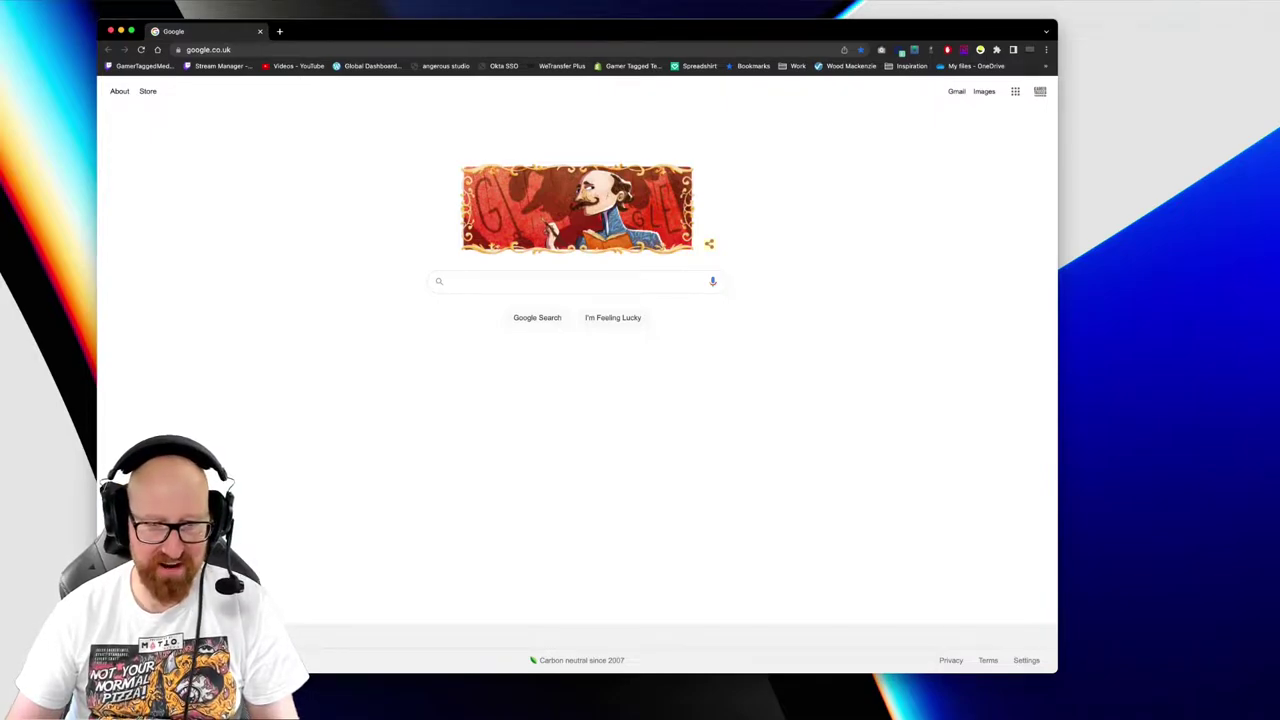
Switch to Finder, open Fight Stick Artwork in a new tab and select the Nacon Daija folder inside _Guides
key(super+Tab)
drag(571, 140, 557, 142)
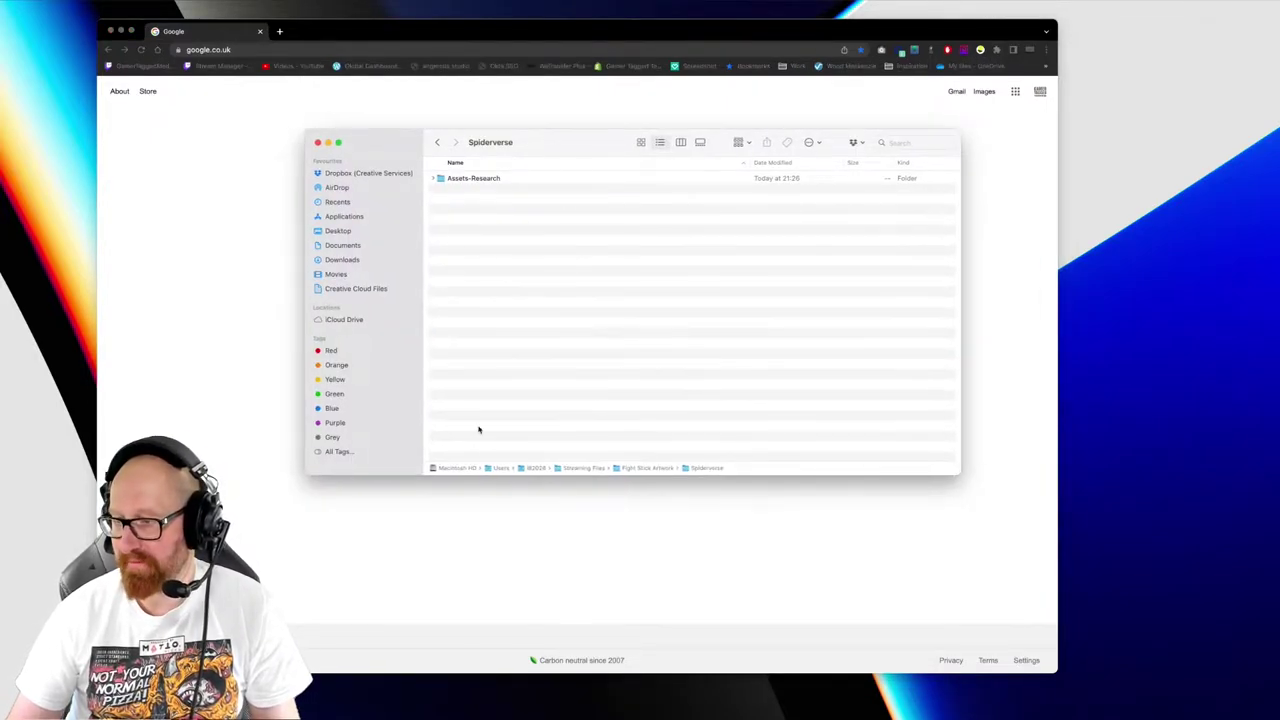
super+double_click(645, 468)
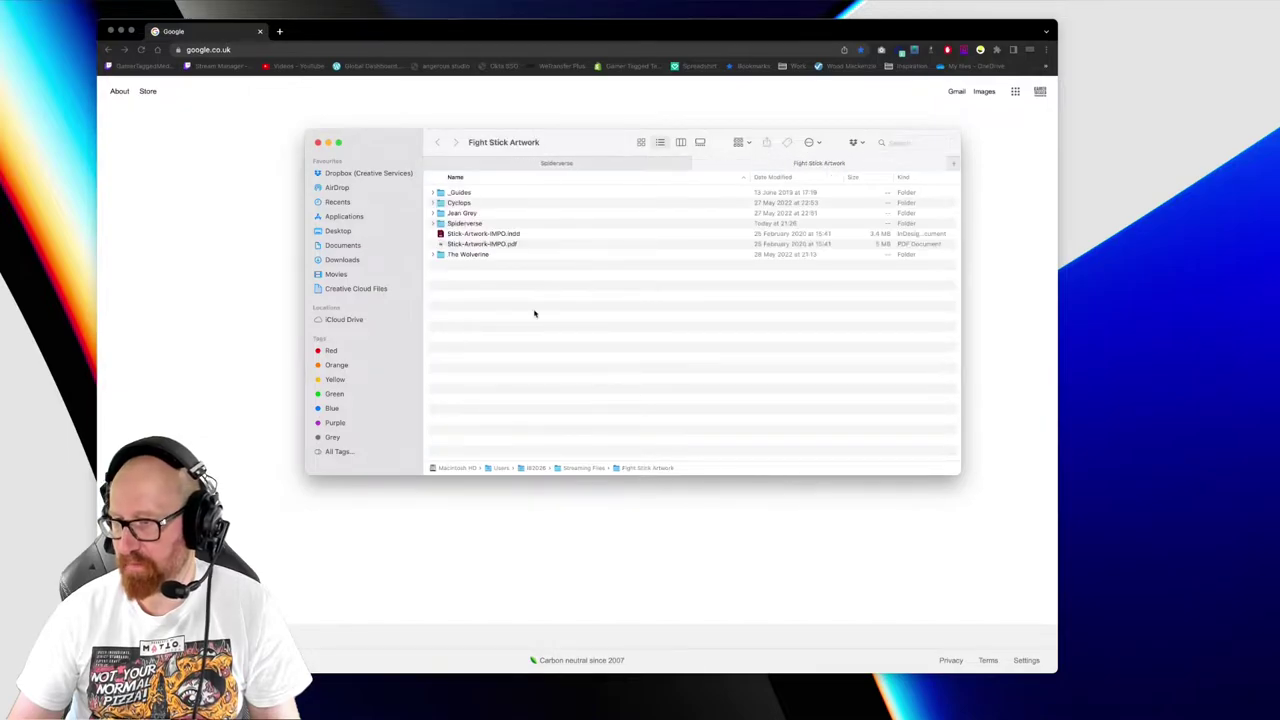
double_click(461, 193)
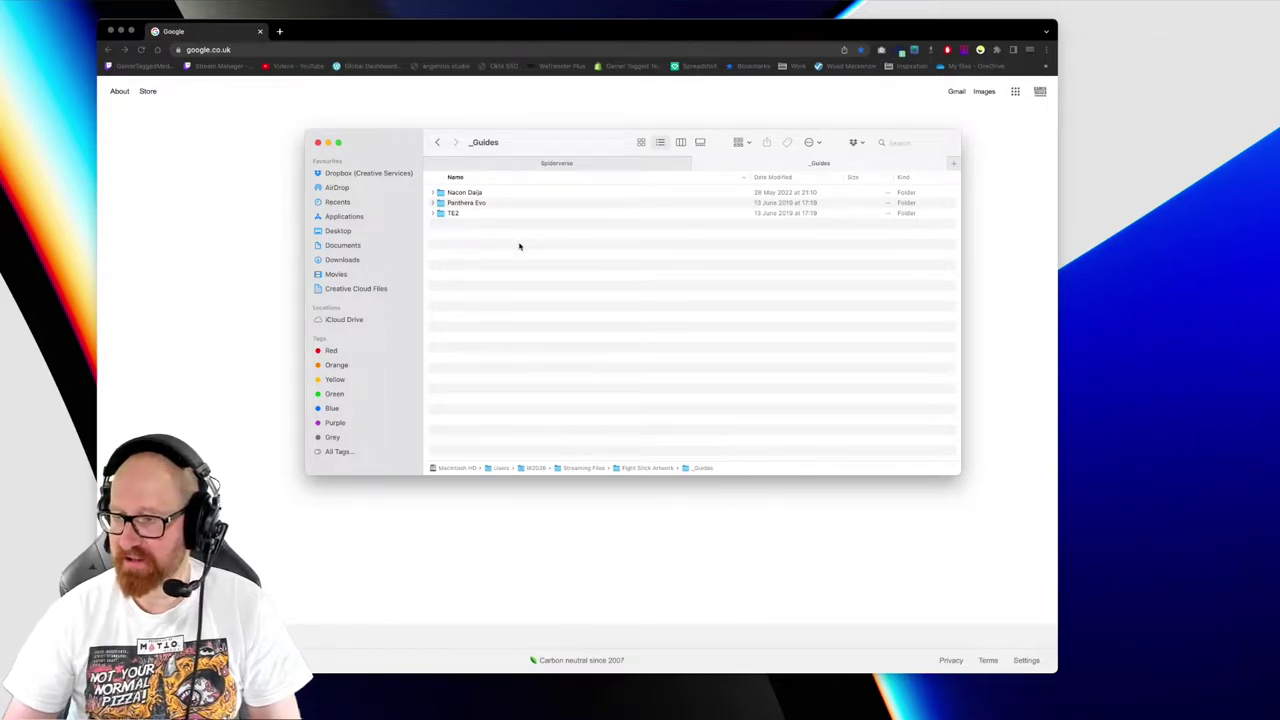
click(465, 192)
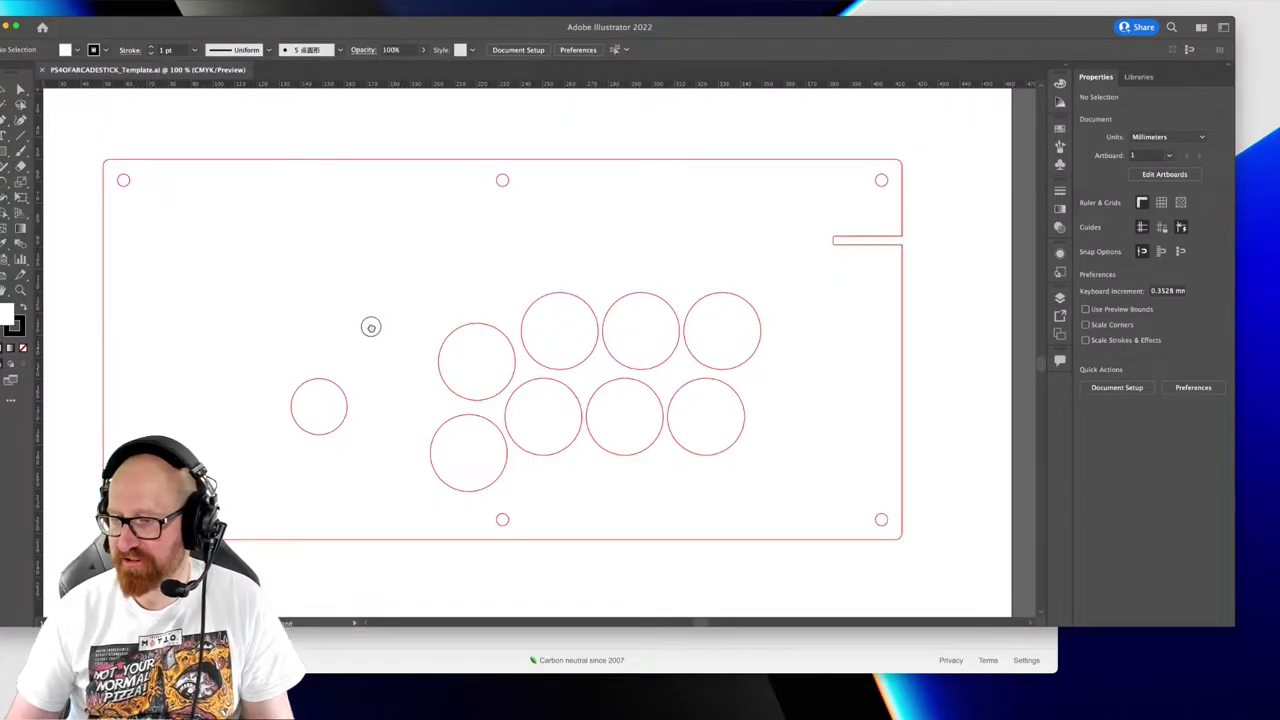
Select all outlines of the arcade stick template in Illustrator to check their overall width and height
drag(371, 327, 400, 328)
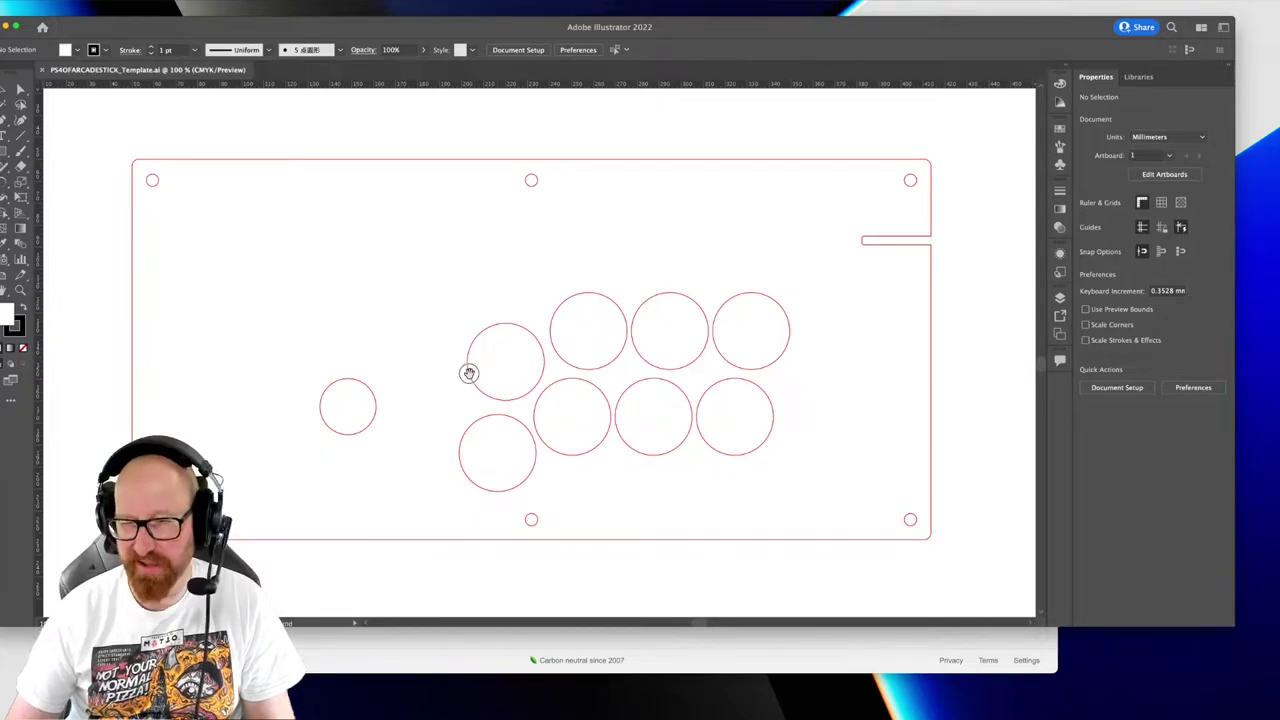
drag(469, 373, 468, 371)
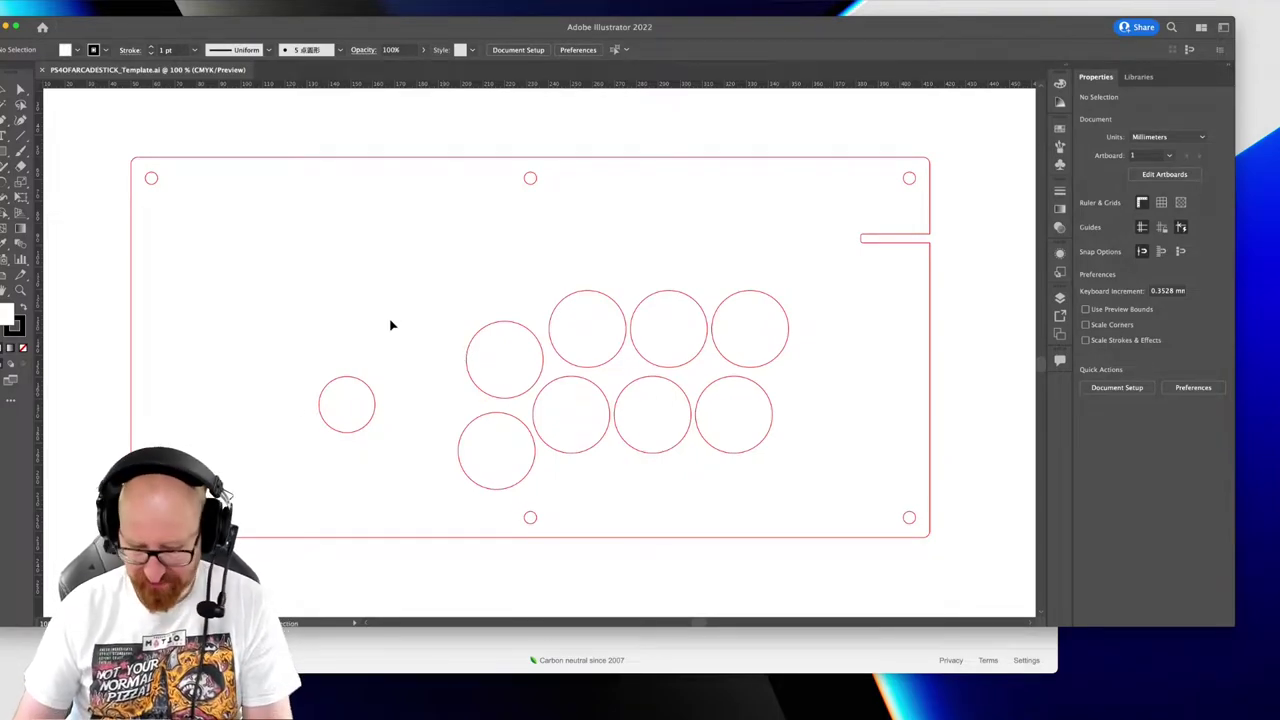
key(super+a)
key(super+minus)
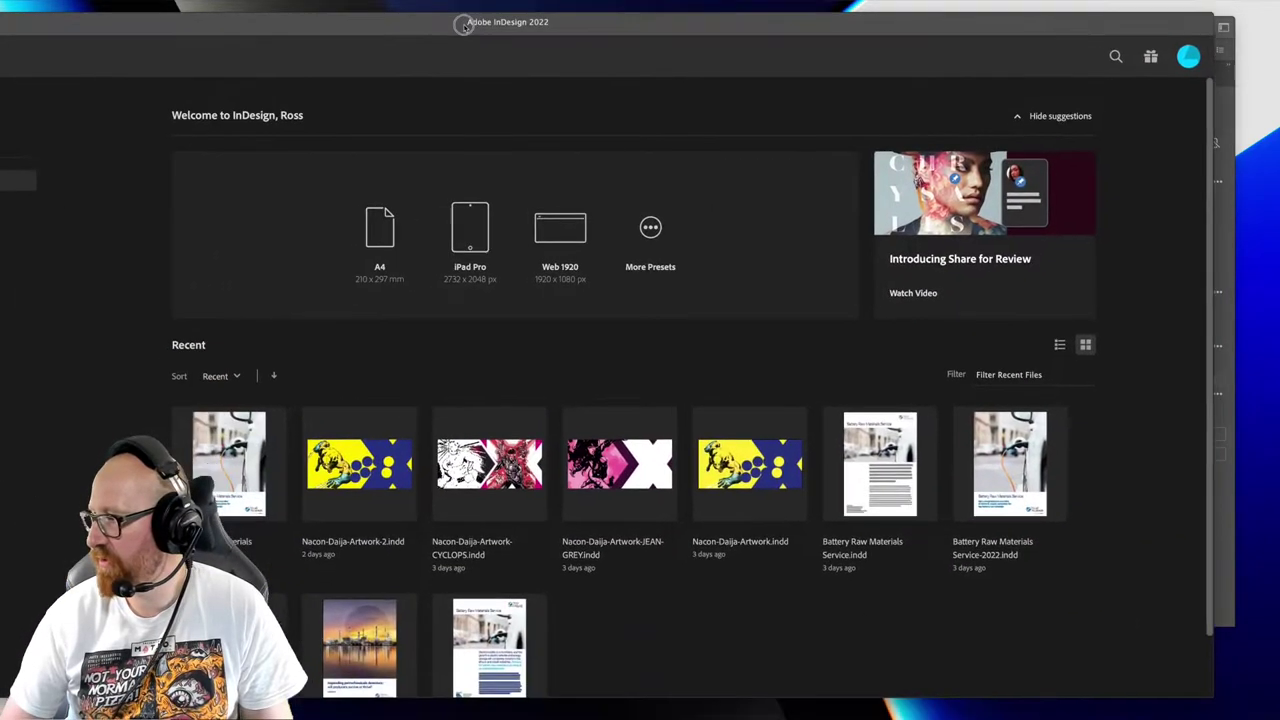
Switch to InDesign and create a new document for the stick artwork
drag(464, 25, 524, 17)
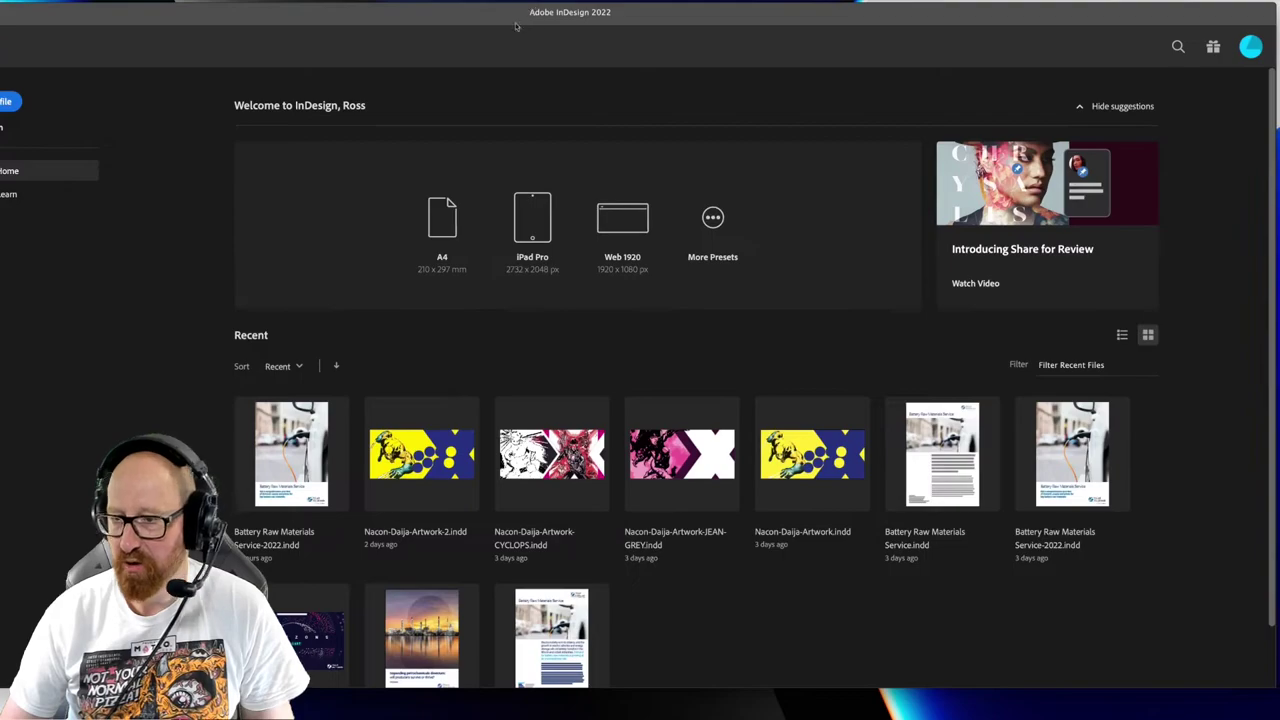
click(5, 103)
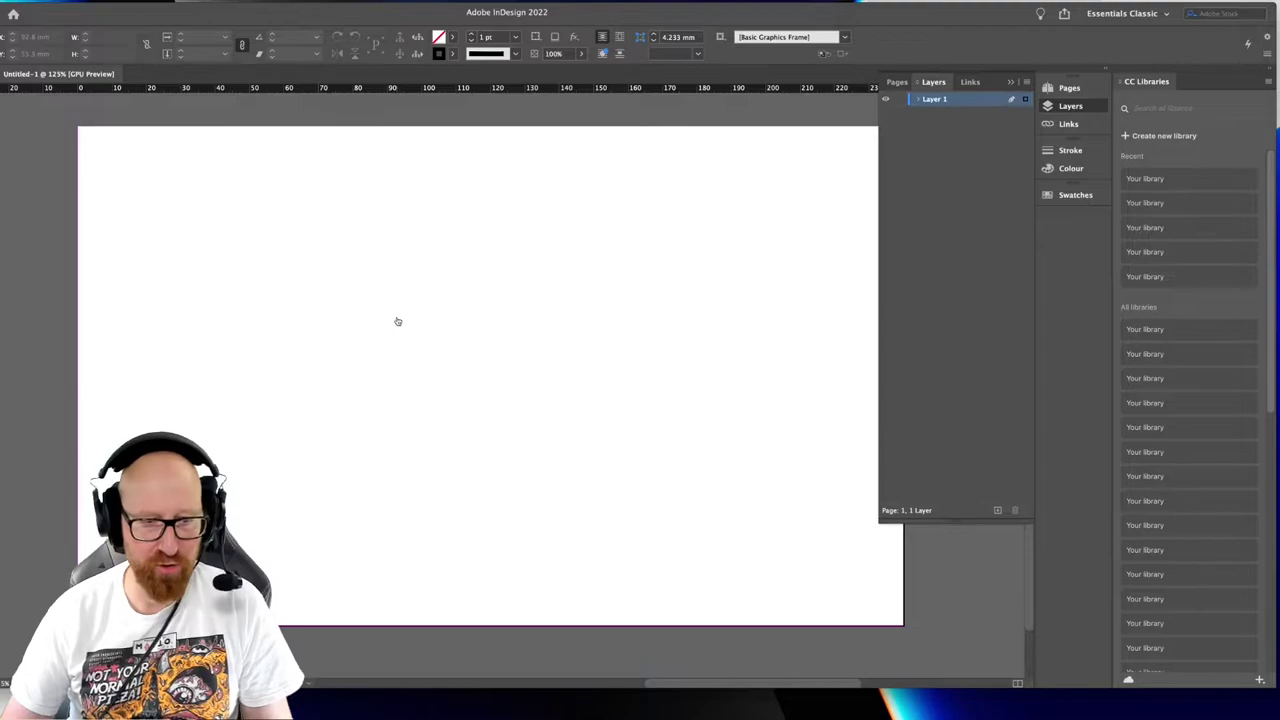
Switch to Illustrator, deselect the template outlines and close PS4OFARCADESTICK_Template.ai
key(super+Tab)
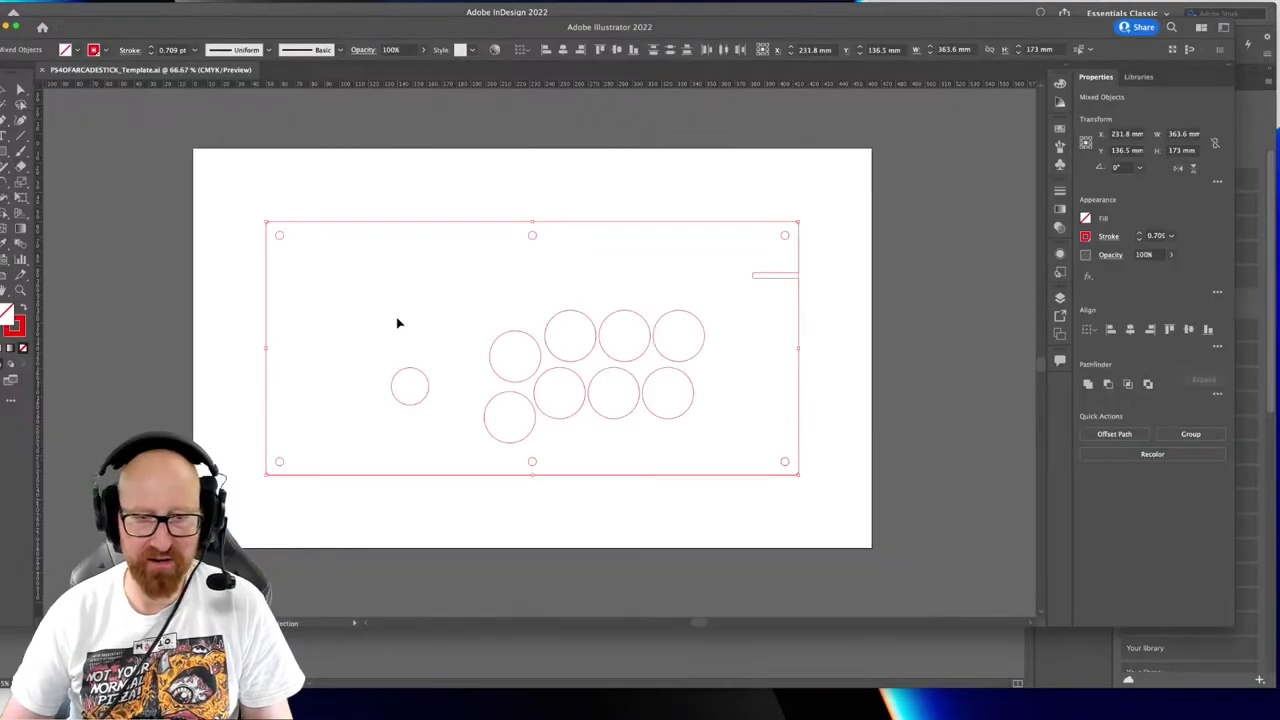
click(398, 191)
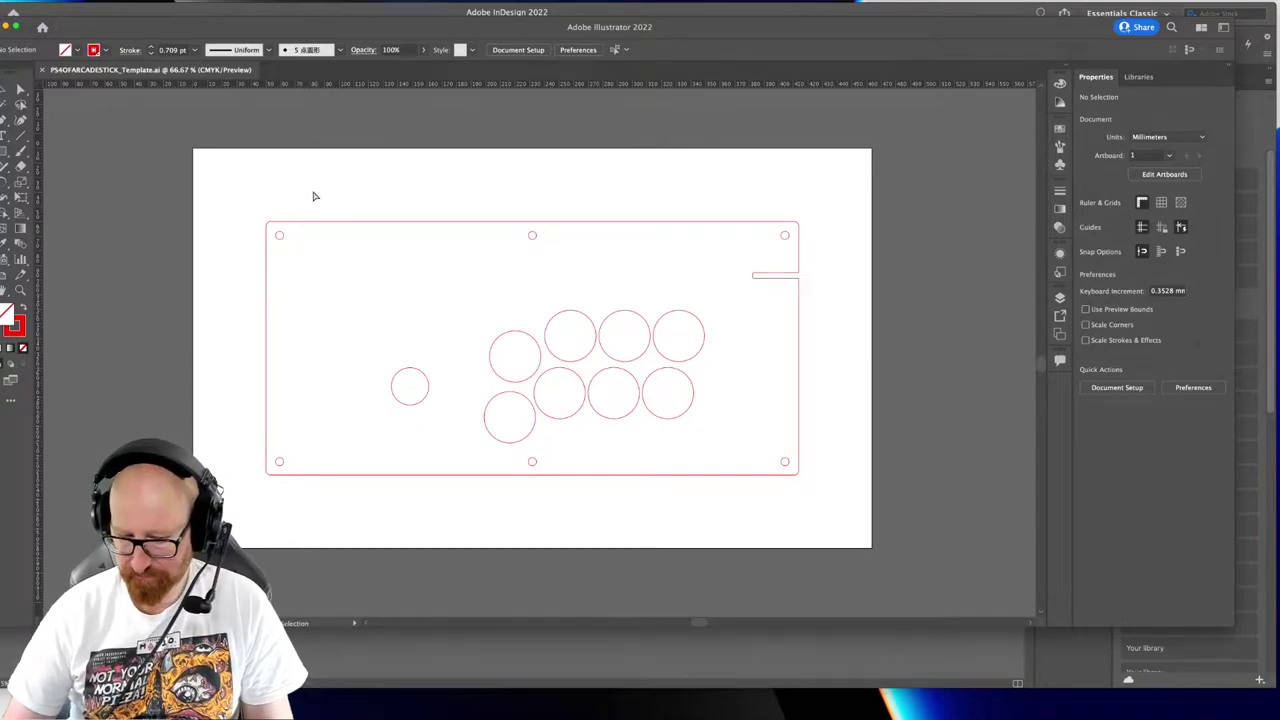
key(super+w)
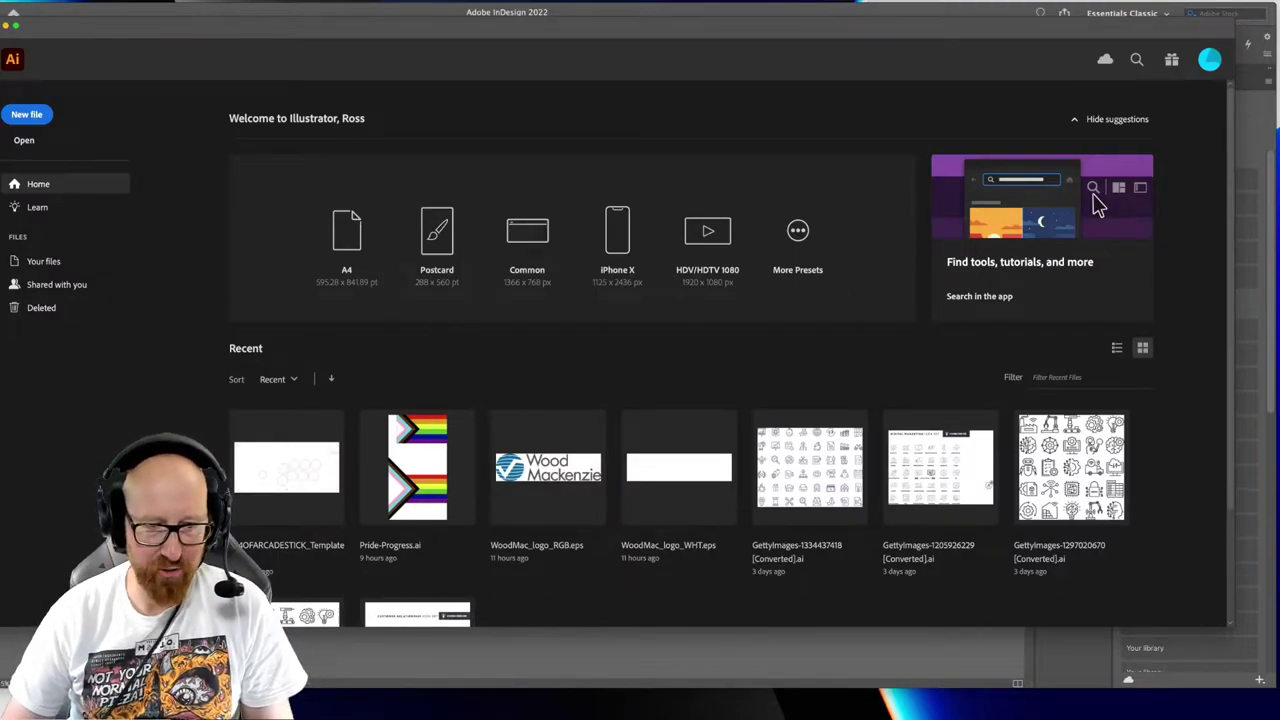
Switch to Finder and preview PS4OFARCADESTICK_Template.ai in the Nacon Daija Guide folder
key(super+o)
click(554, 323)
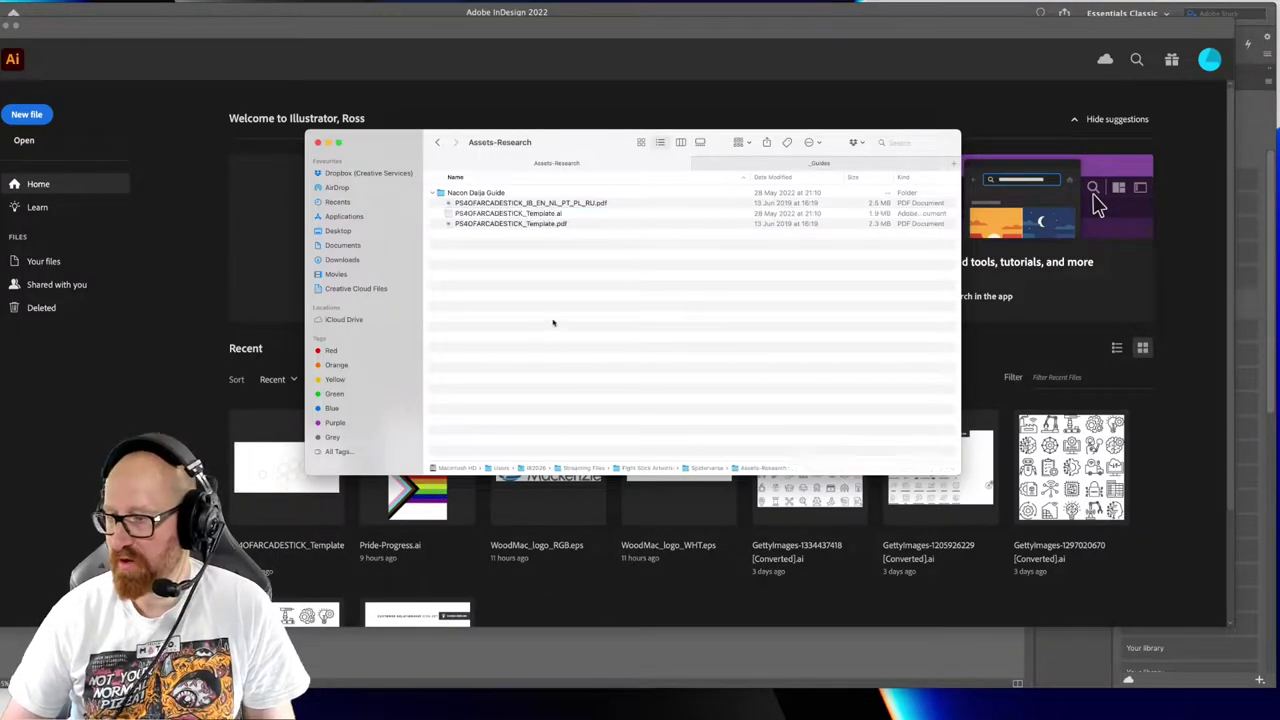
click(544, 214)
key(space)
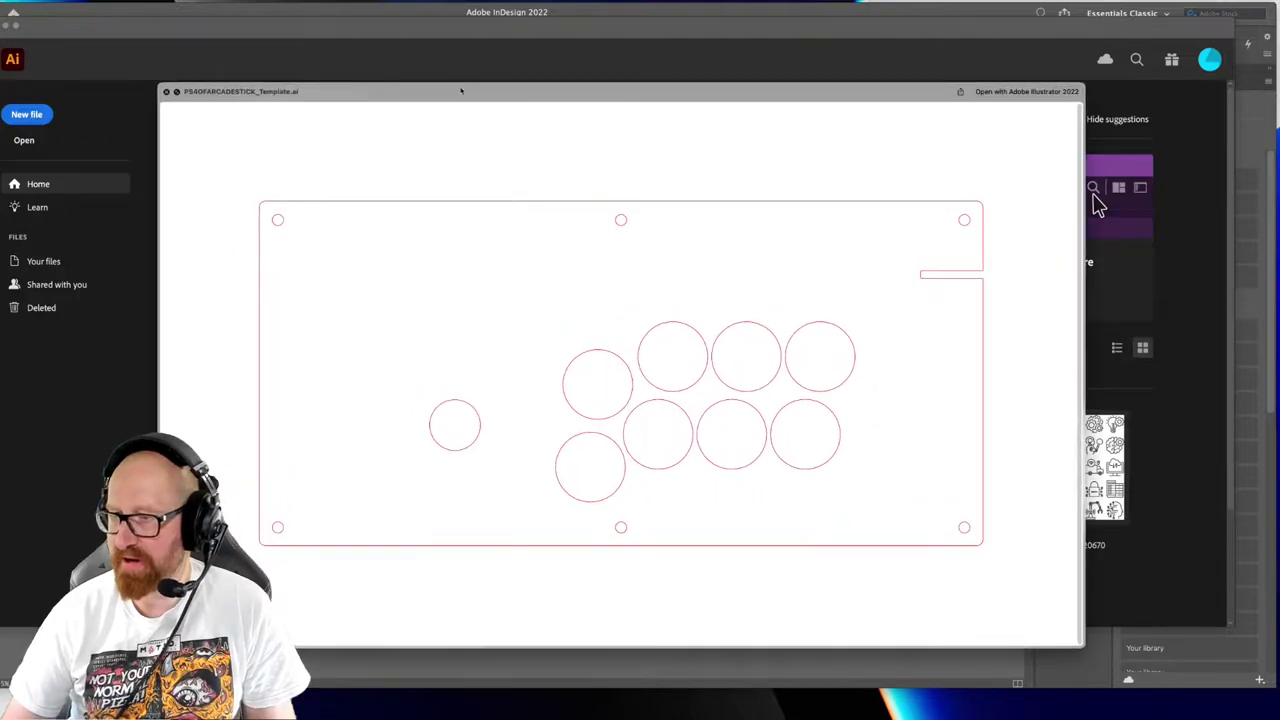
drag(456, 89, 487, 80)
key(space)
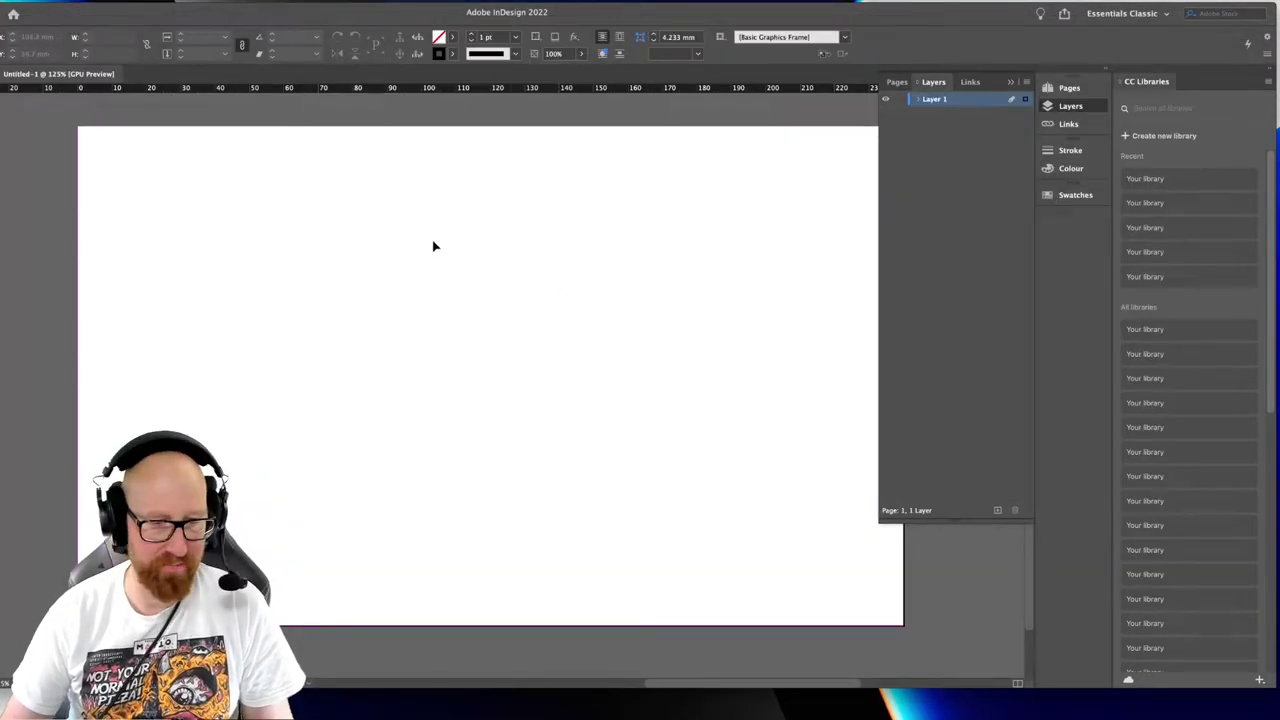
Place PS4OFARCADESTICK_Template.ai from the Nacon Daija Guide folder into the new InDesign document
key(super+Tab)
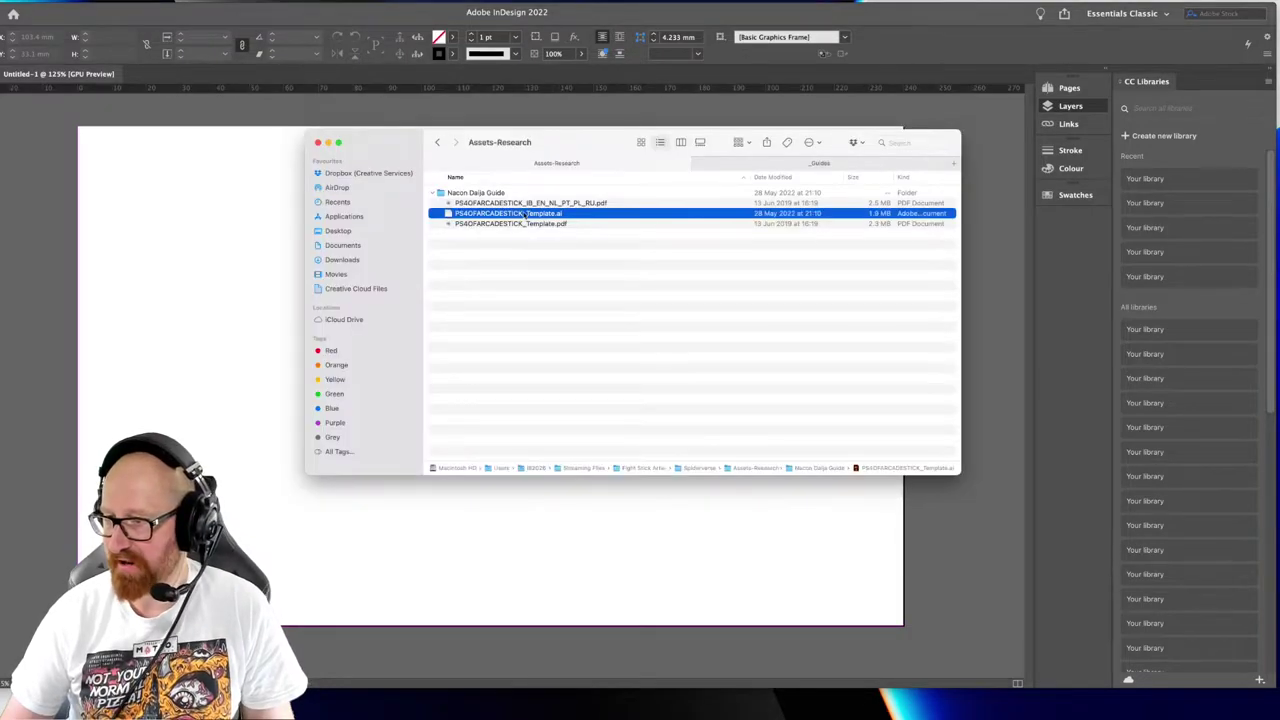
drag(524, 215, 223, 265)
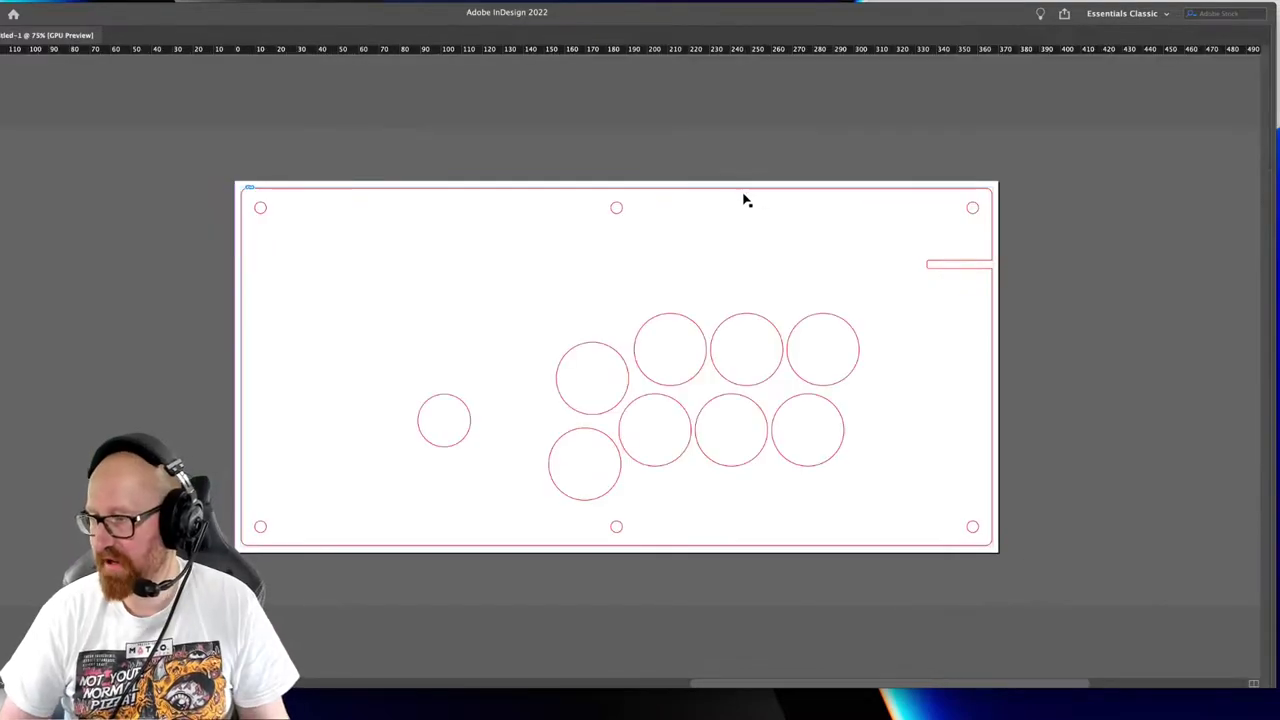
Show the hidden panels again and examine the placed stick template on the page
key(Tab)
key(space)
drag(799, 295, 738, 241)
drag(540, 277, 553, 277)
drag(477, 248, 453, 250)
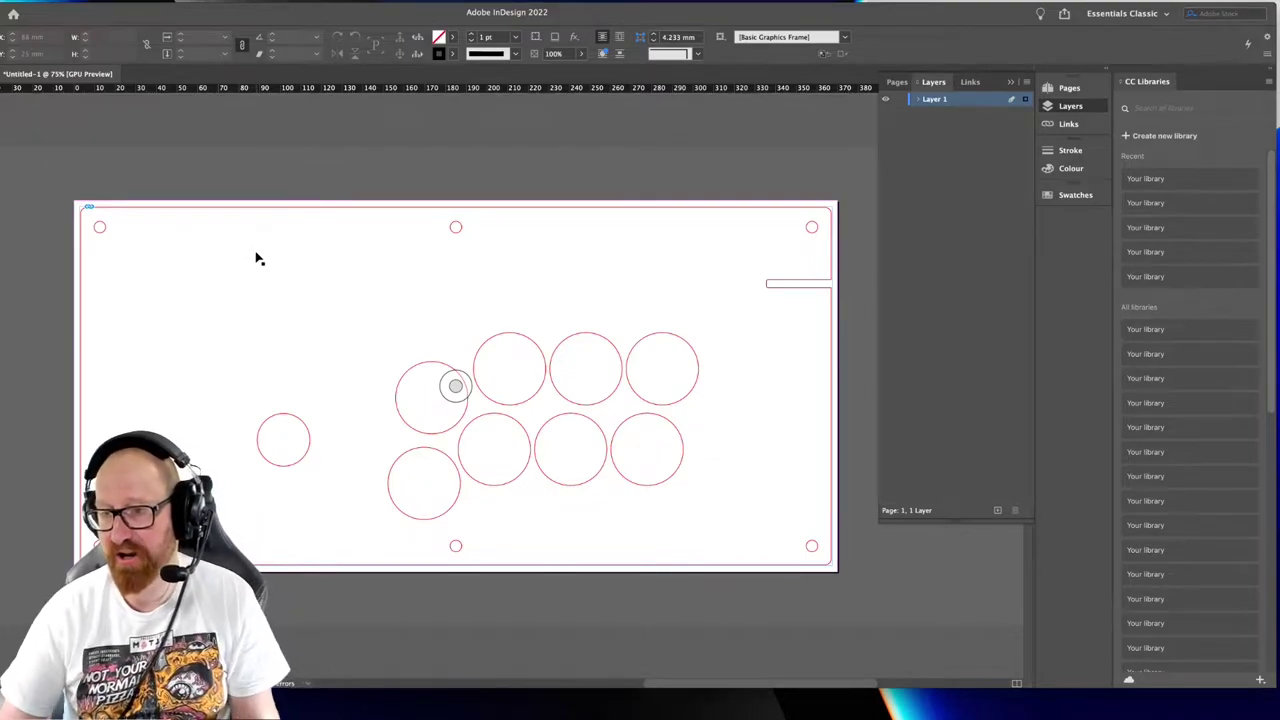
drag(383, 297, 389, 300)
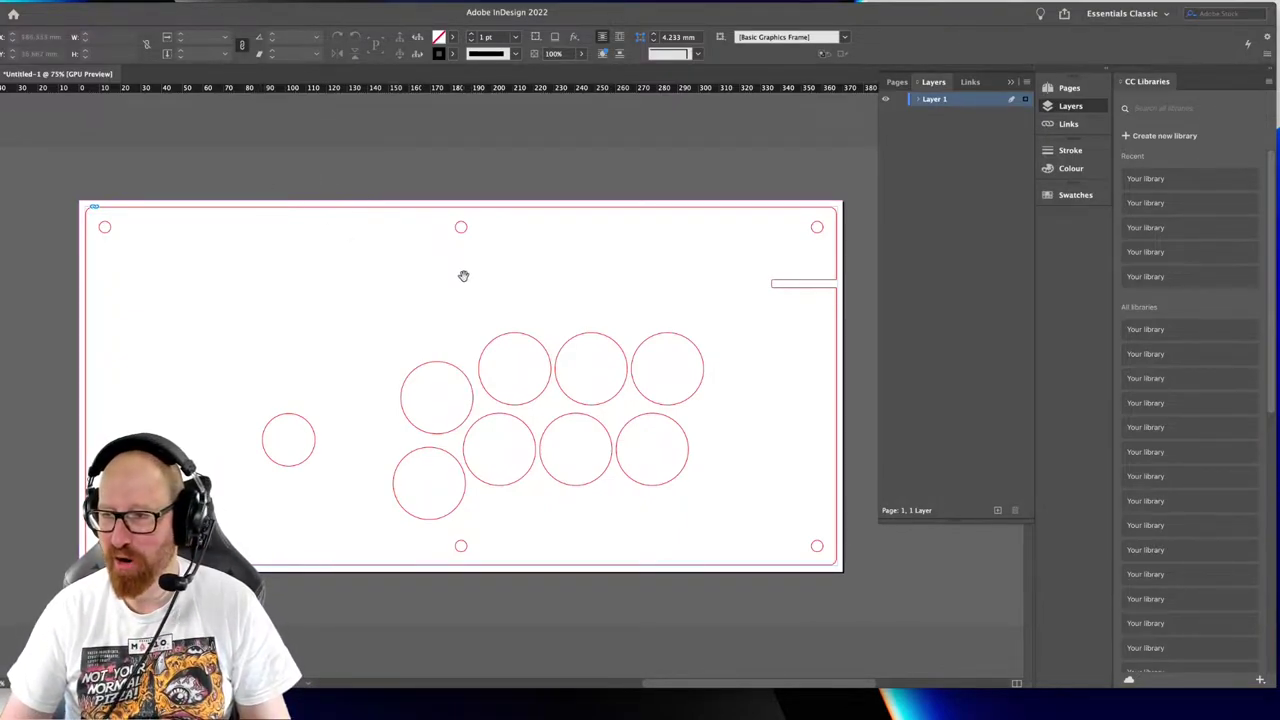
drag(464, 274, 406, 288)
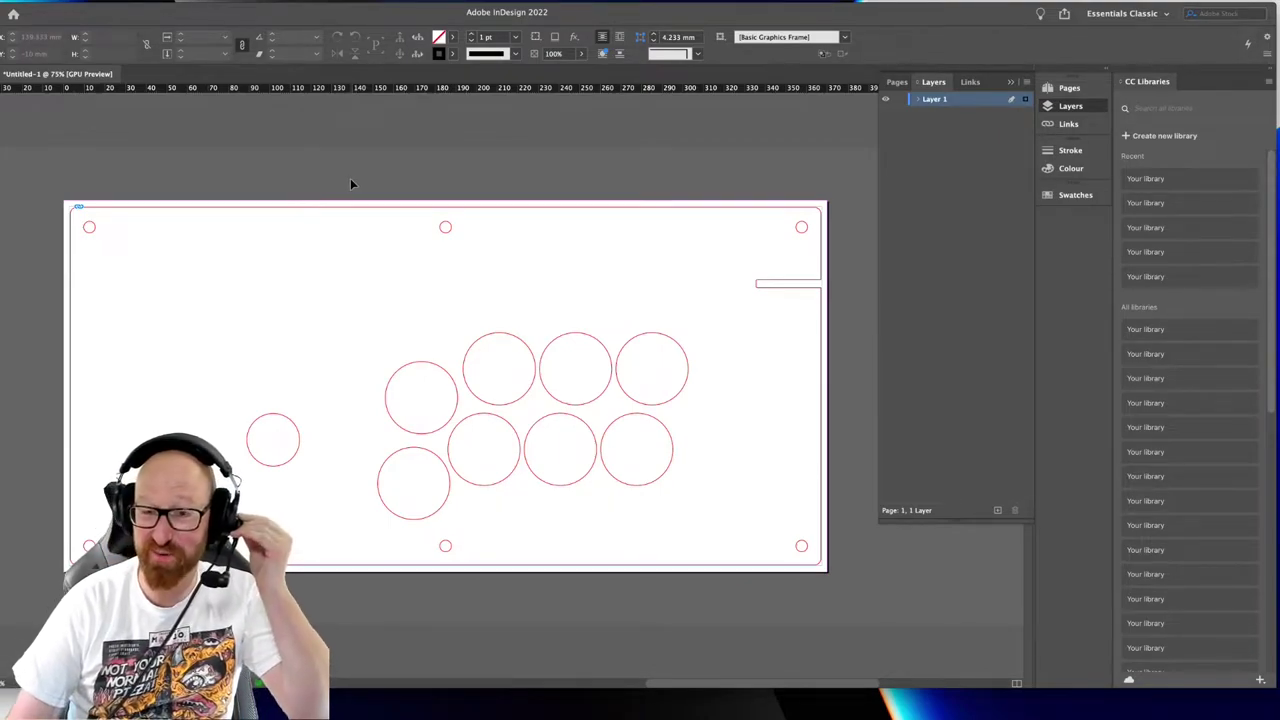
scroll(318, 202, left, 1)
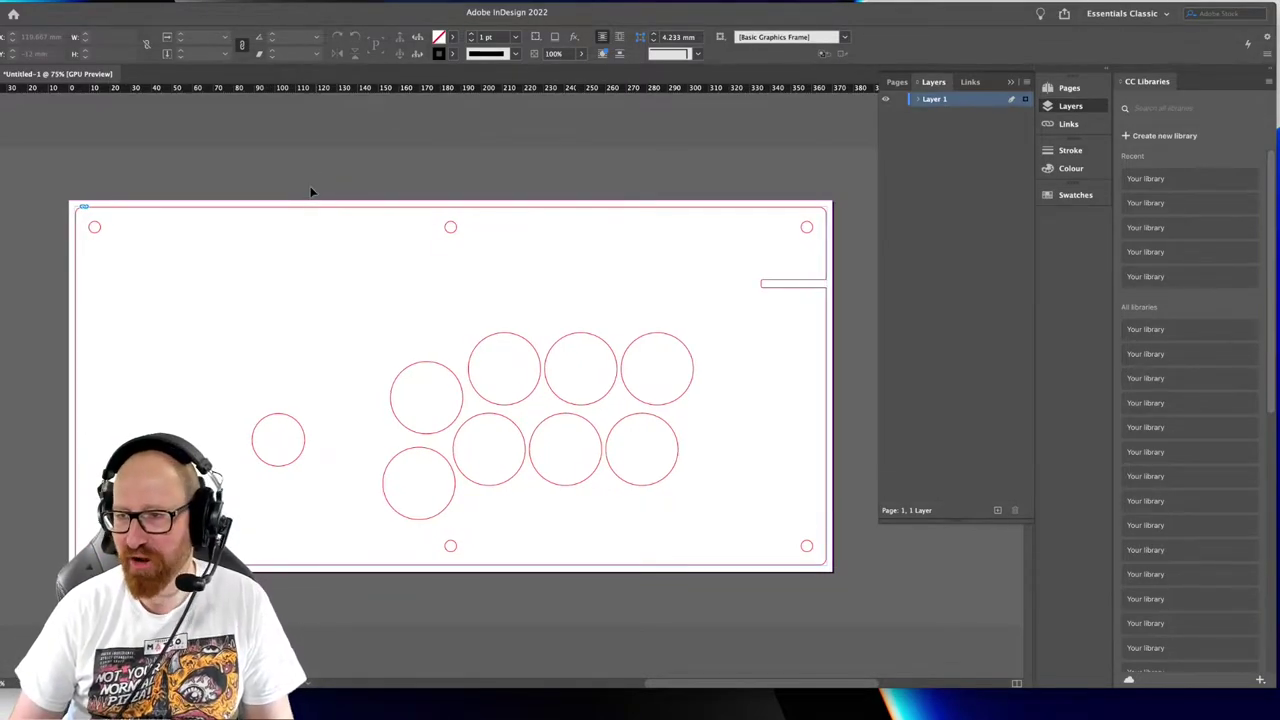
Save the document as Spiderverse-Artwork in the Spiderverse folder under Streaming Files > Fight Stick Artwork
key(super+s)
text(Sp)
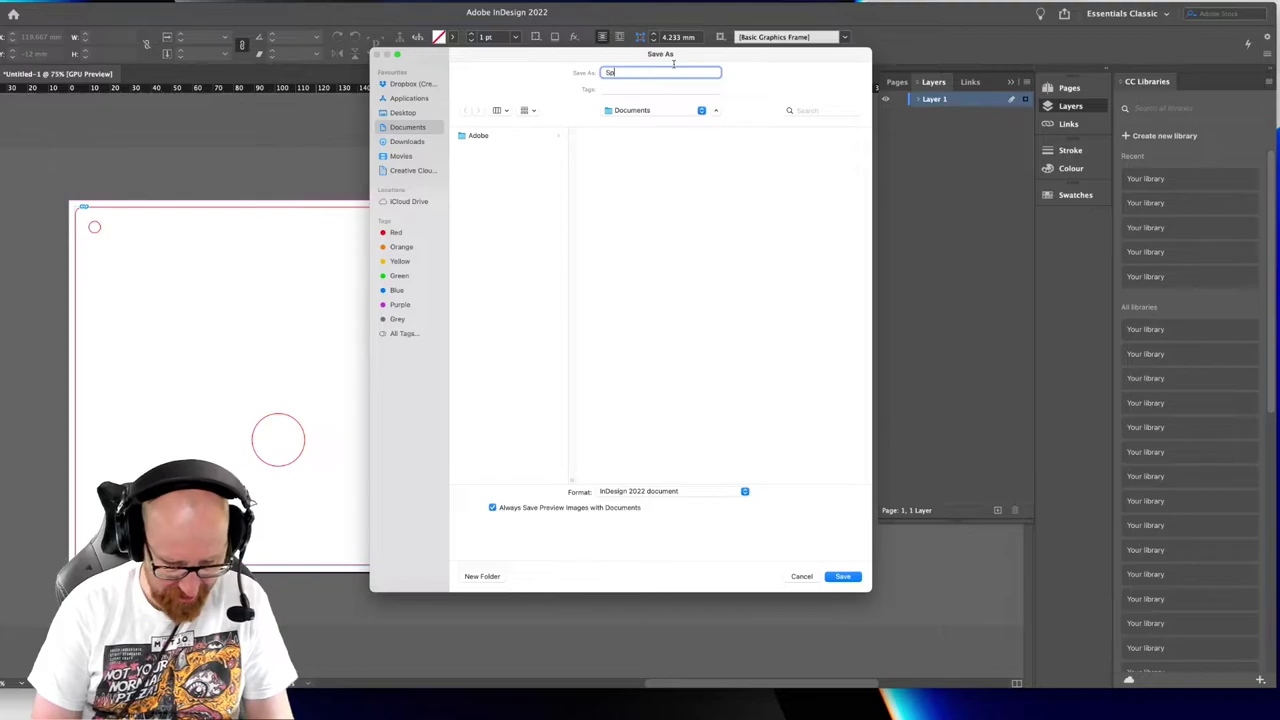
text(iderverse-Stick)
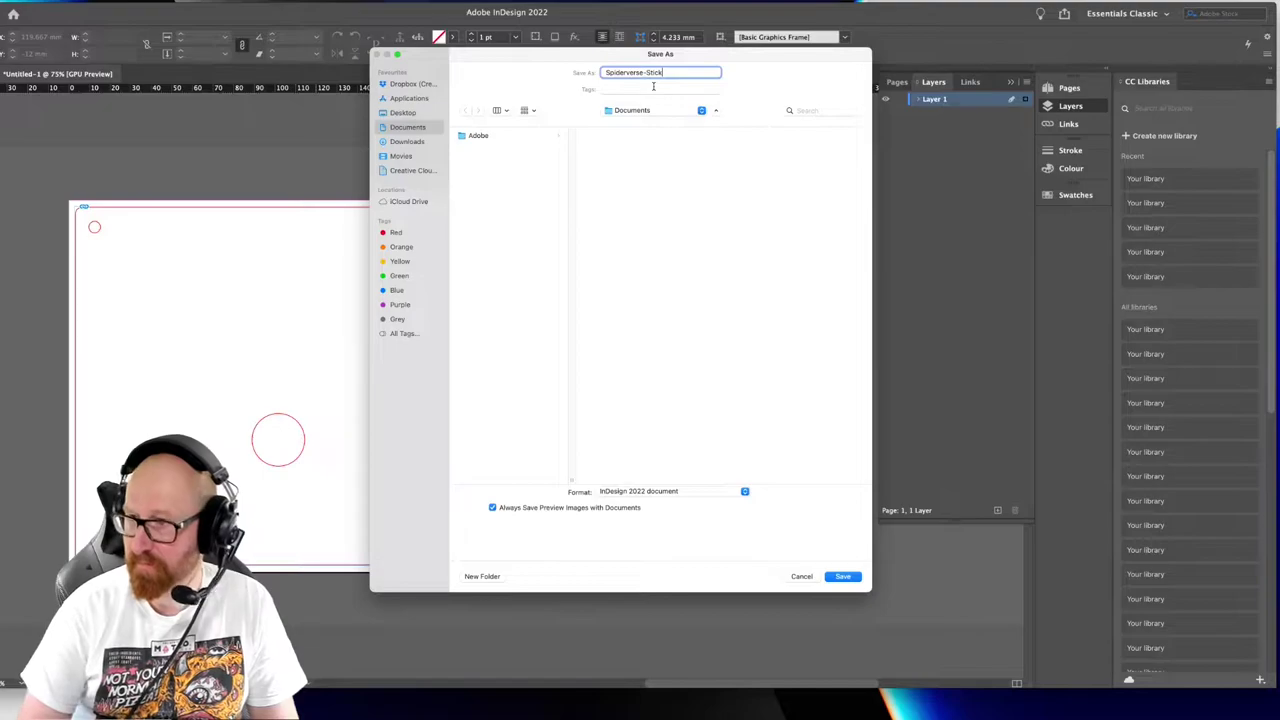
key(alt+shift+Left)
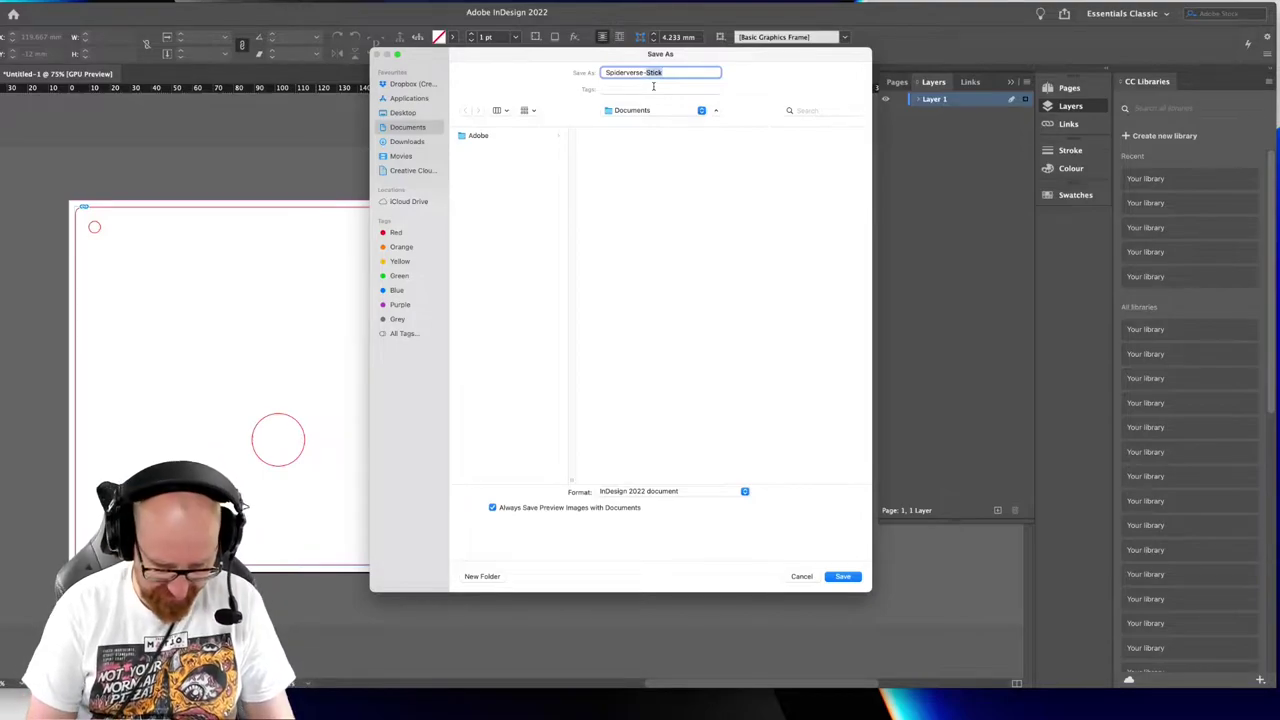
text(Artwor)
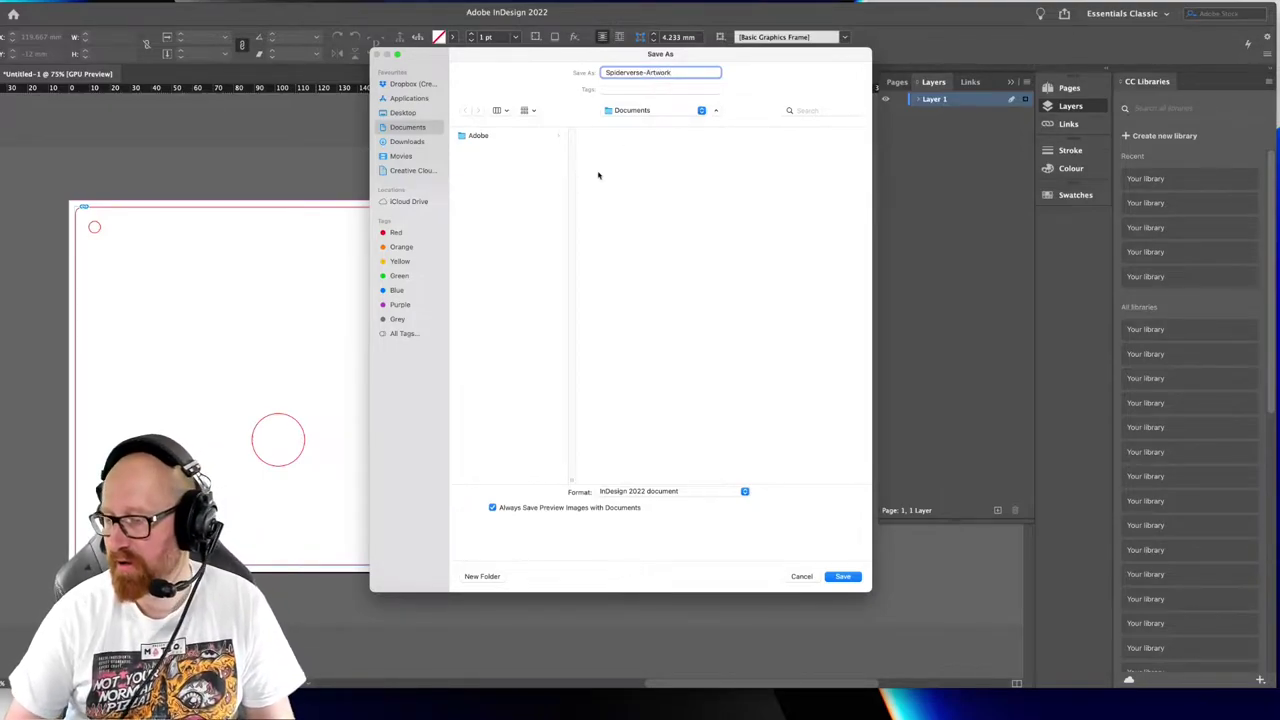
key(super+shift+d)
click(463, 148)
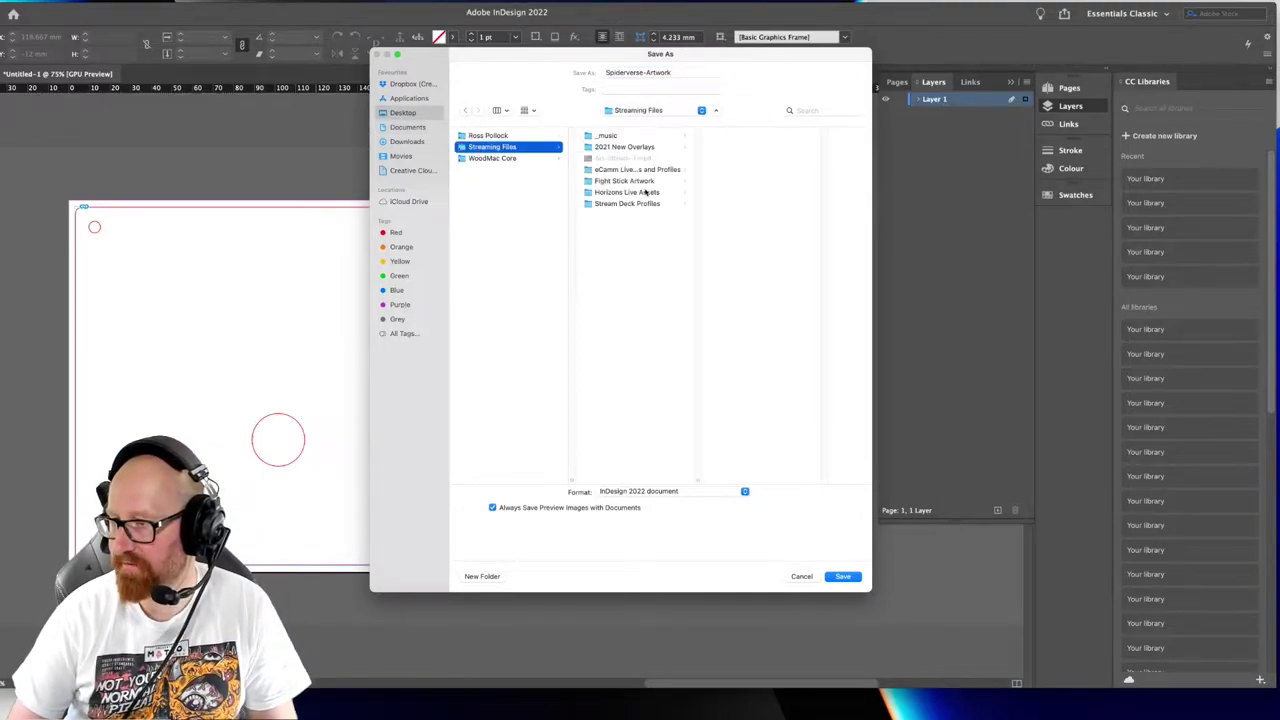
click(607, 181)
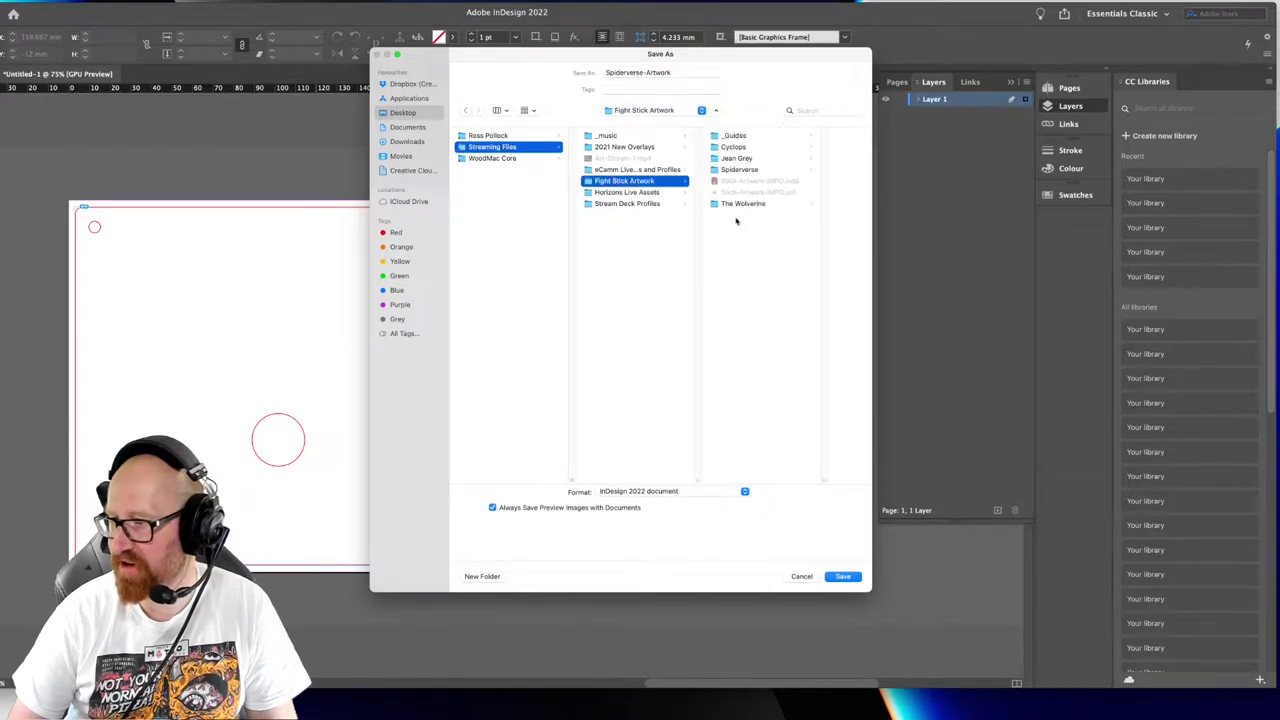
click(740, 169)
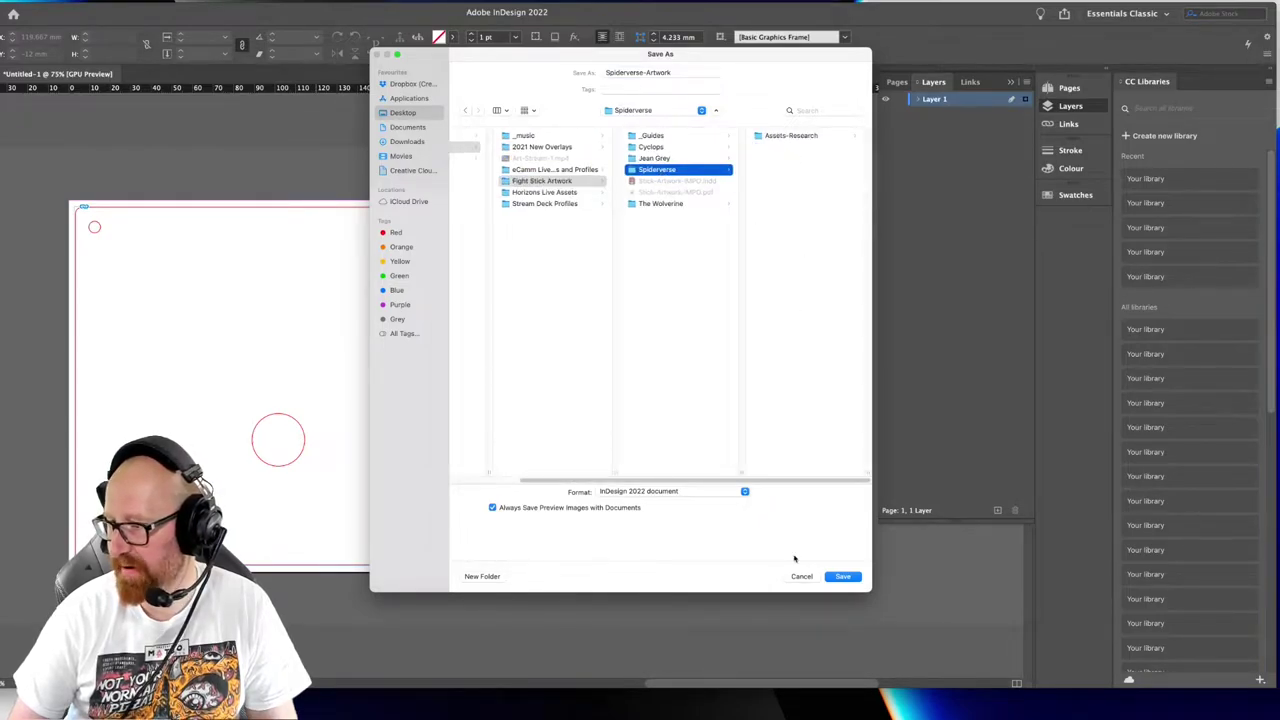
click(843, 576)
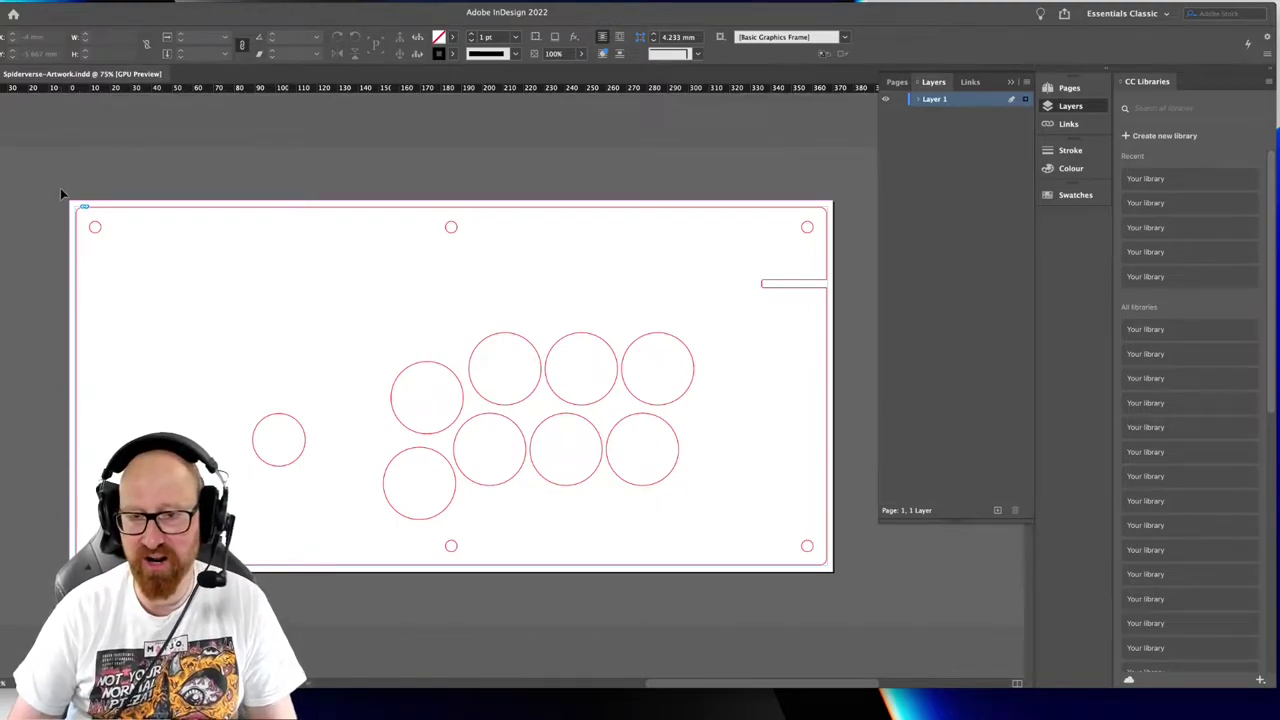
Try giving Layer 1 the name GUIDE, a red colour and locked guides
click(335, 408)
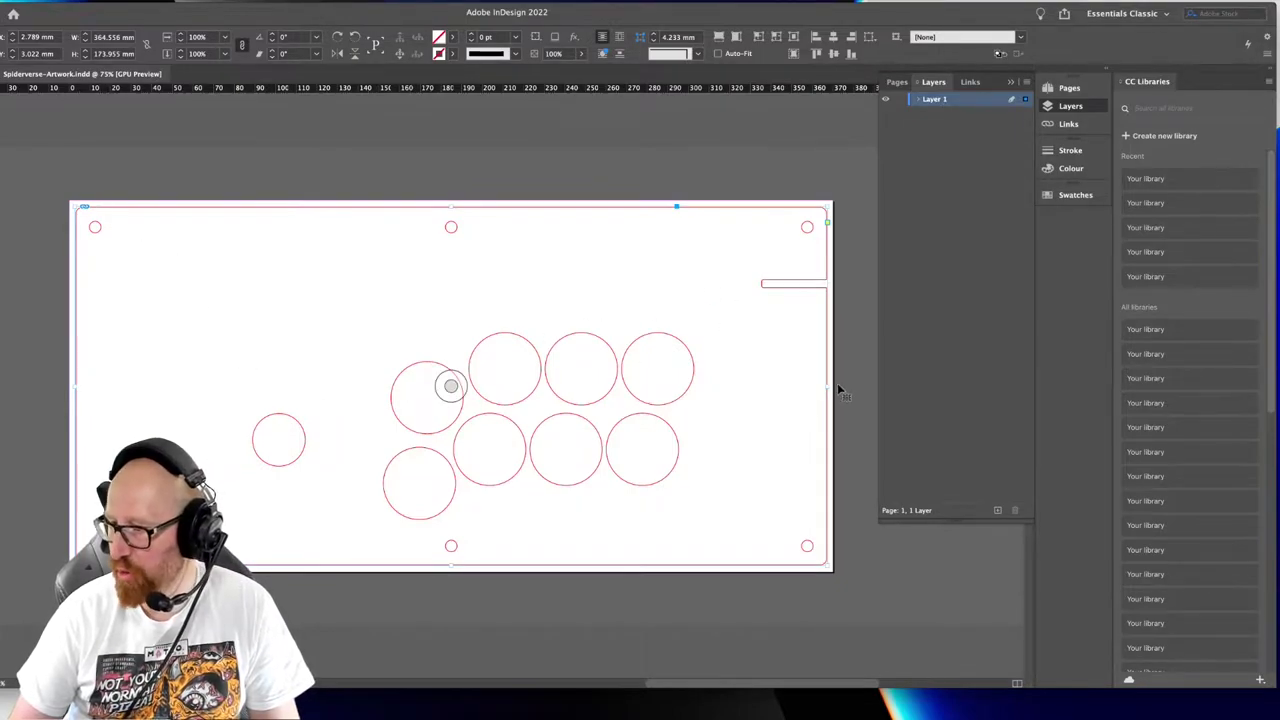
click(918, 100)
click(918, 100)
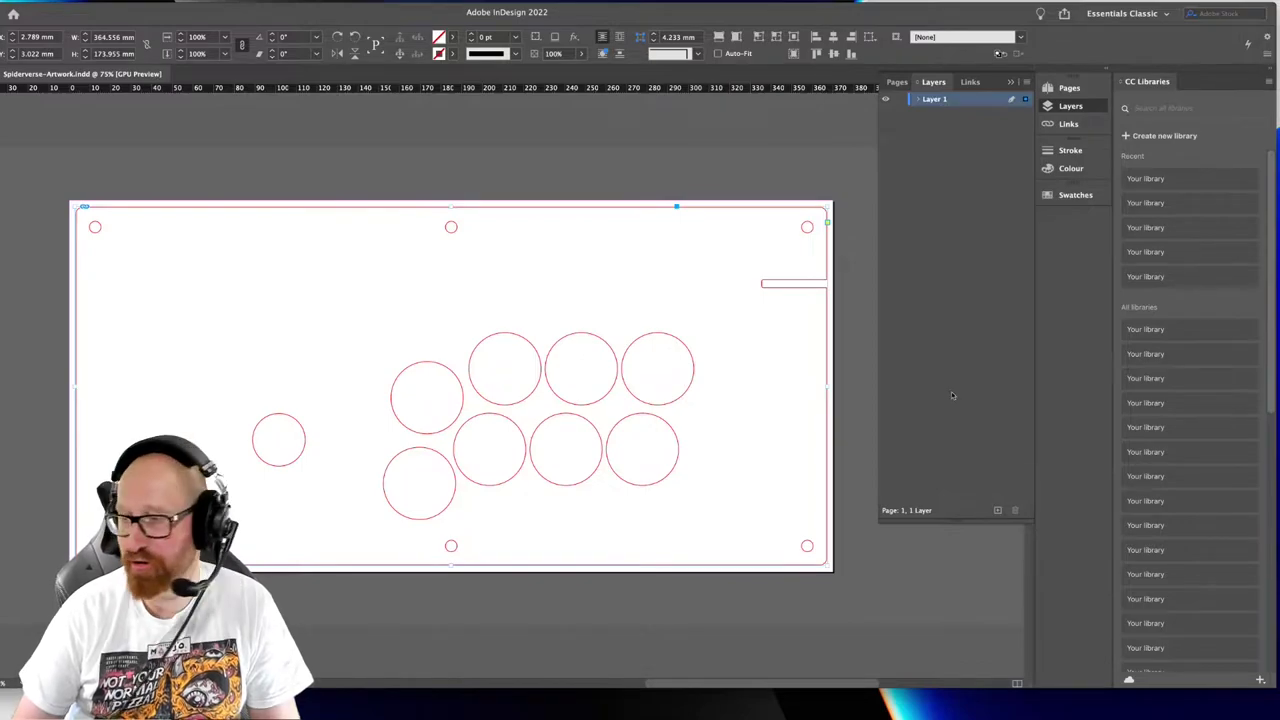
double_click(1024, 103)
click(637, 340)
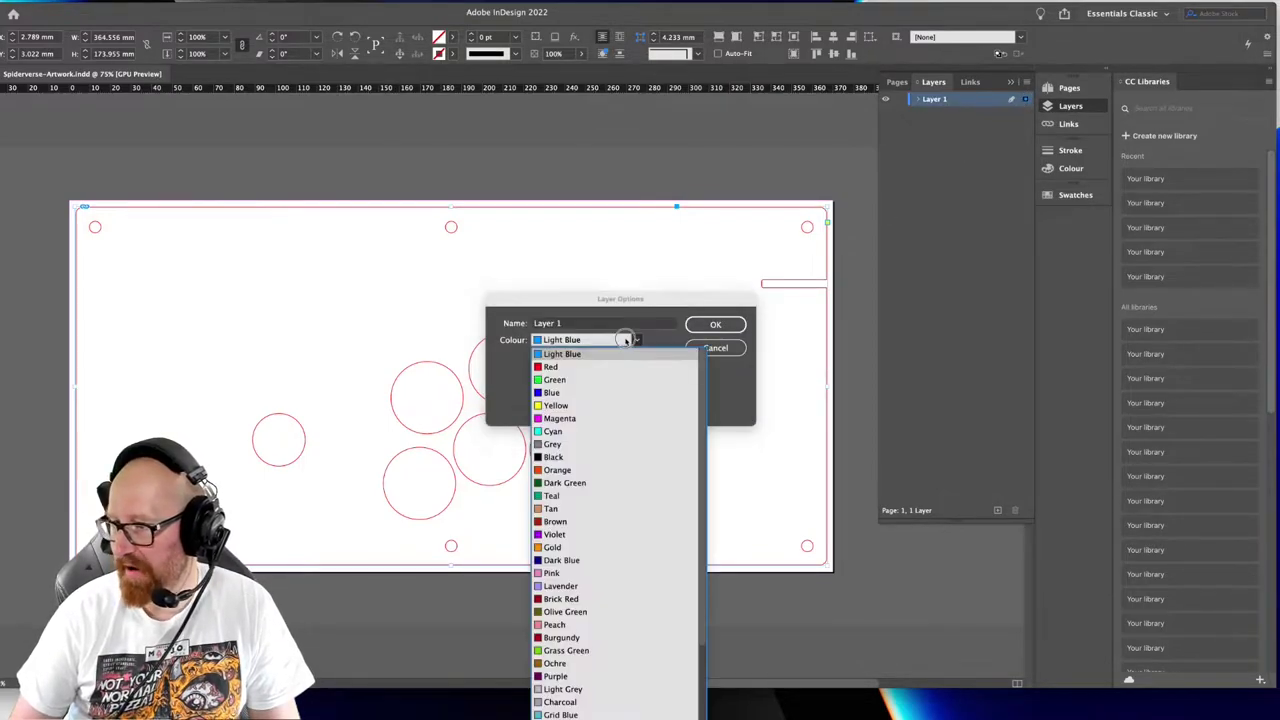
click(550, 367)
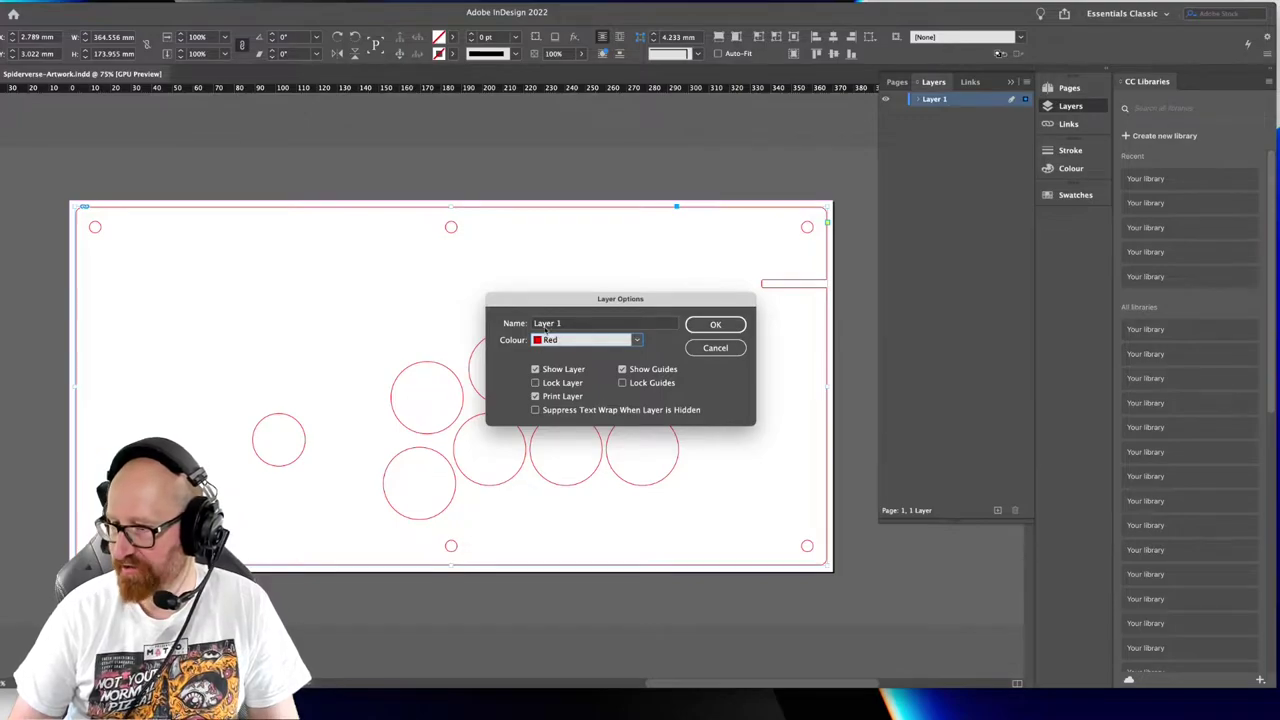
triple_click(567, 324)
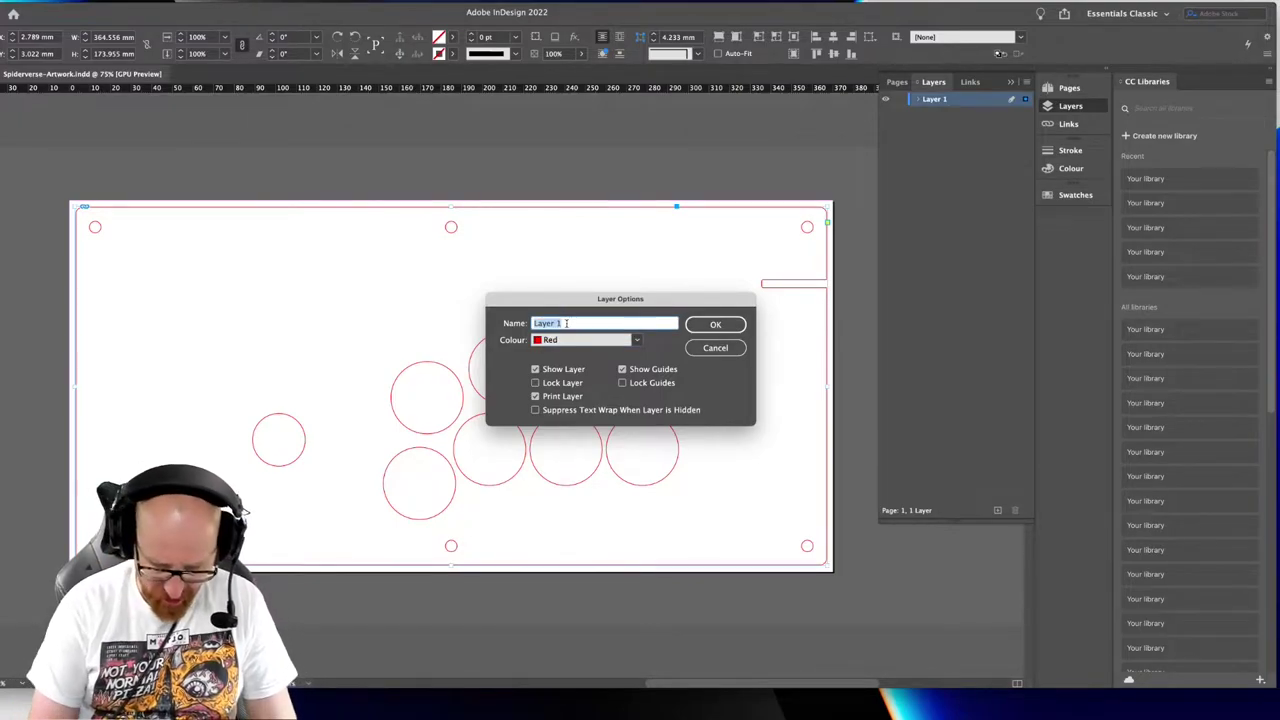
text(Gl)
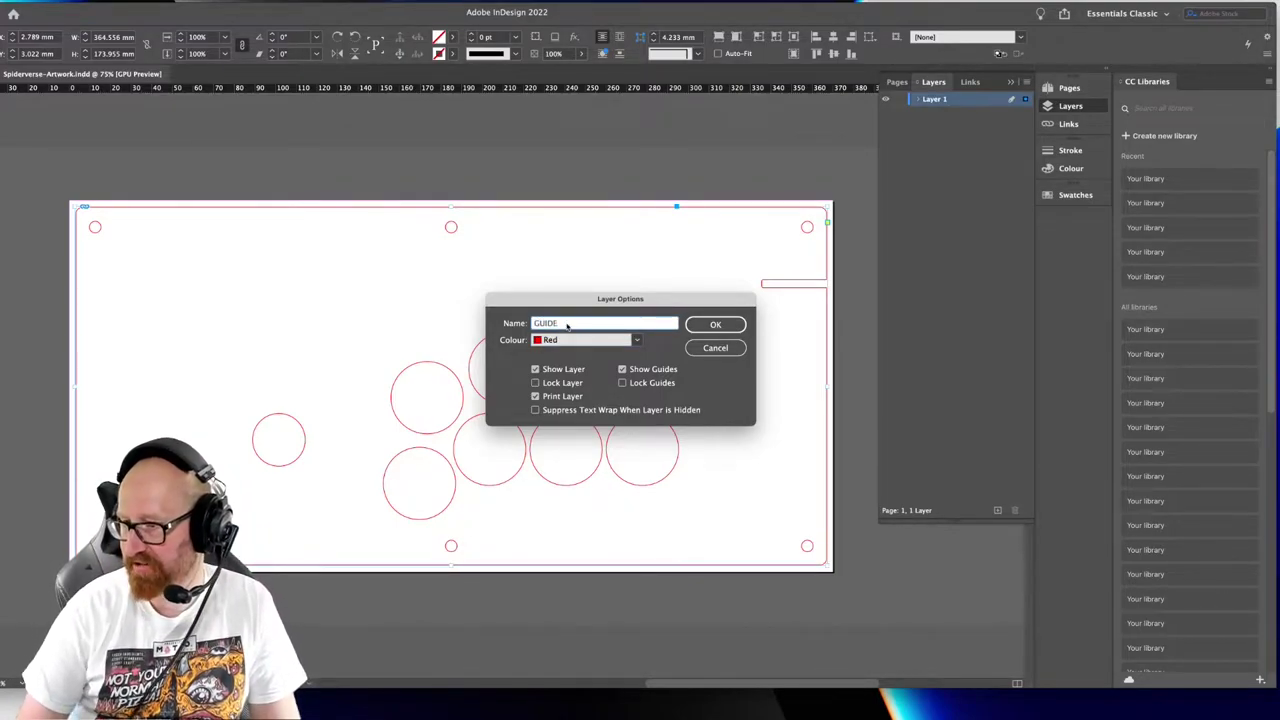
click(636, 385)
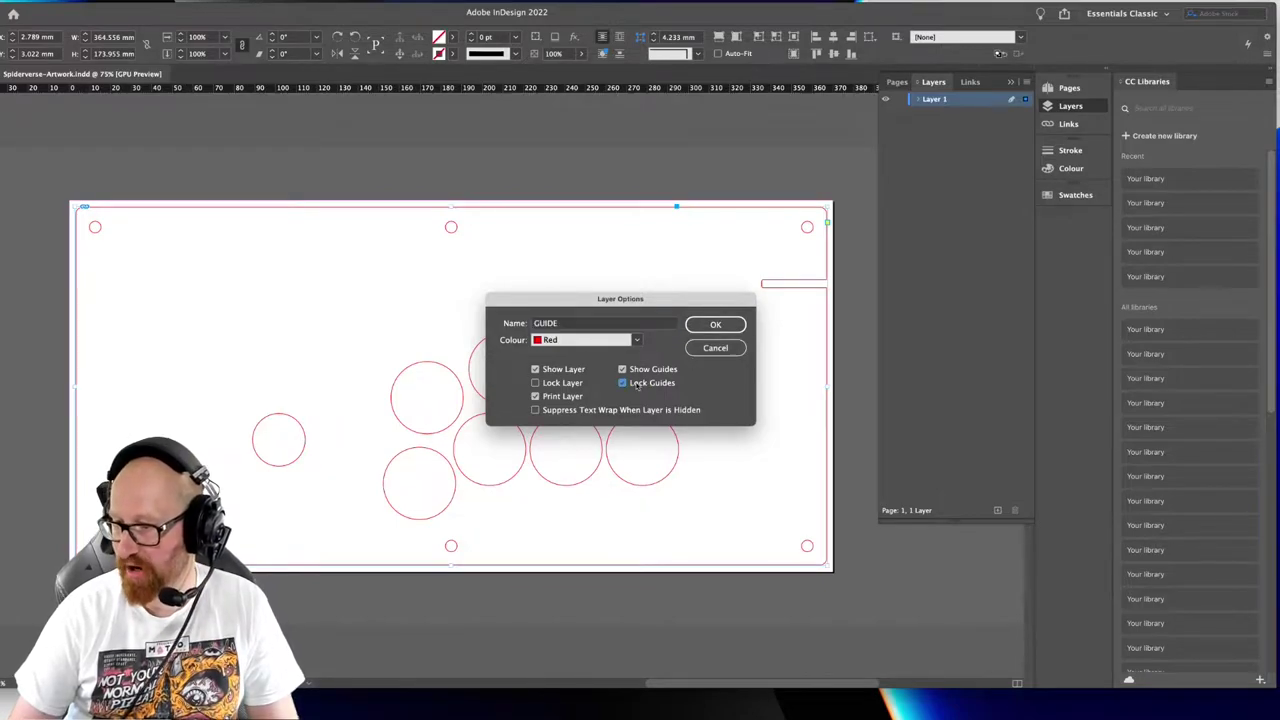
click(713, 326)
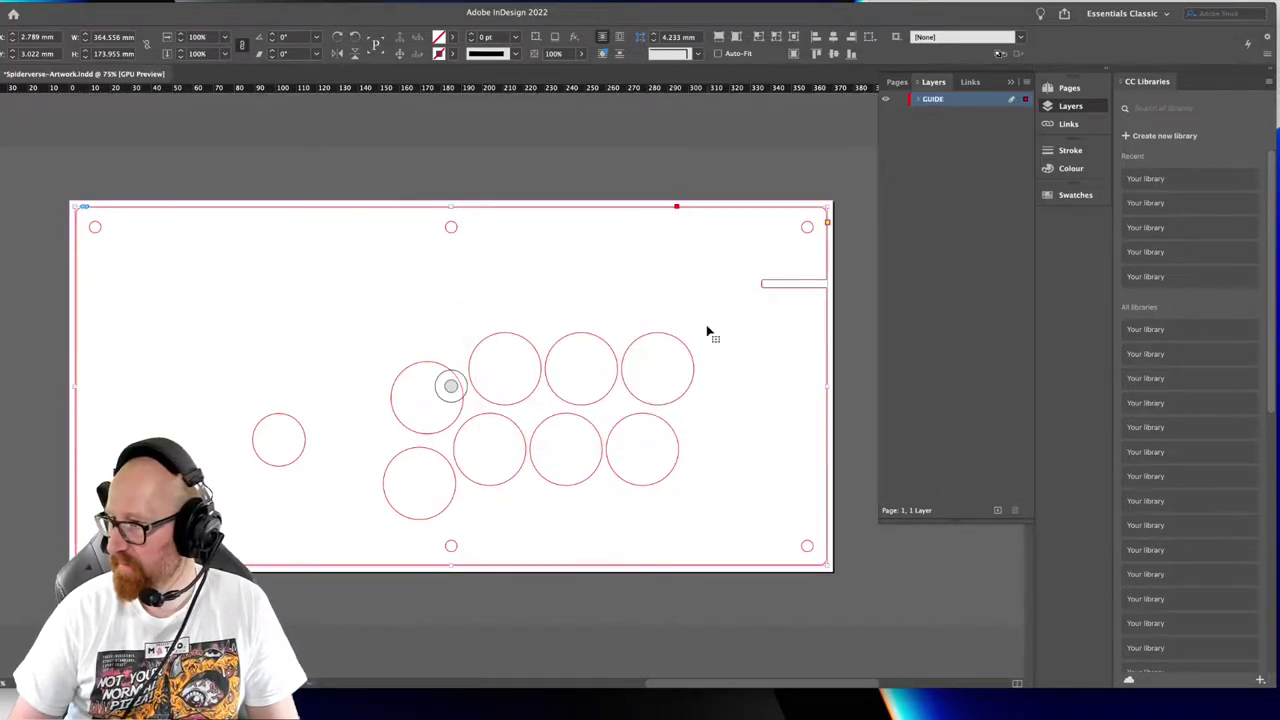
Rename Layer 1, which holds the stick template, to GUIDE, set its colour to Red and lock the layer
double_click(1018, 99)
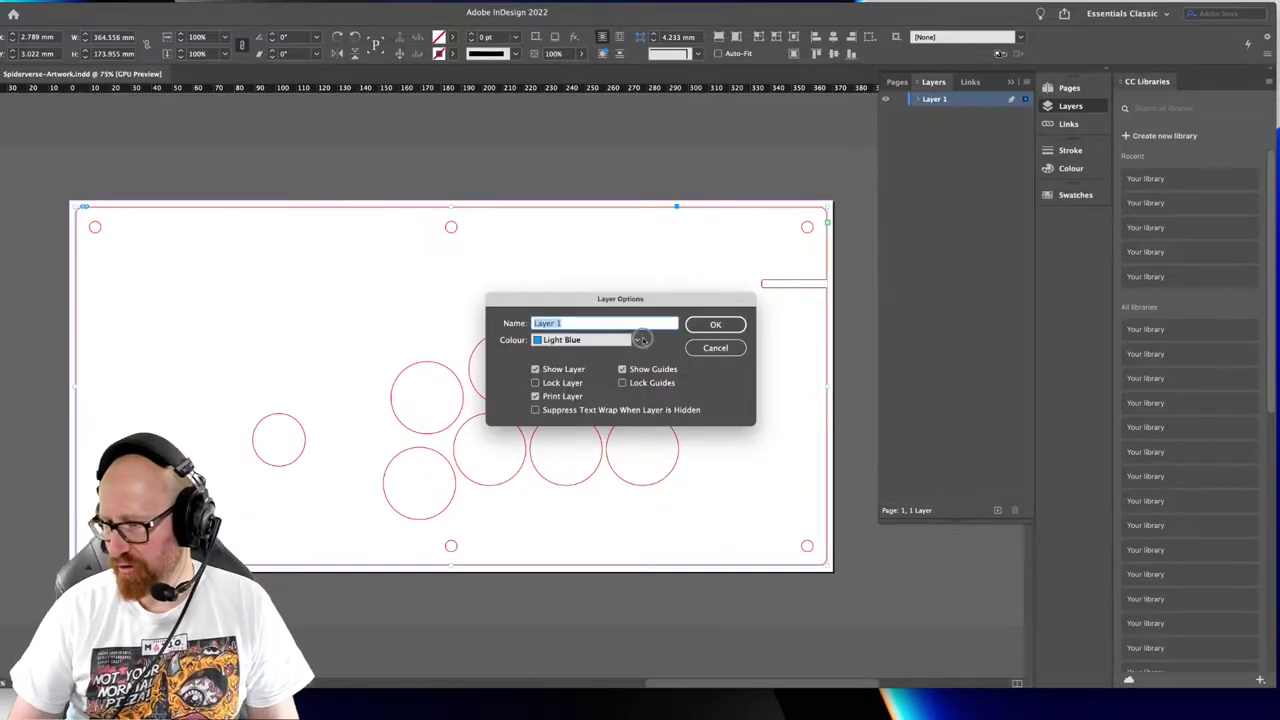
click(630, 341)
click(555, 373)
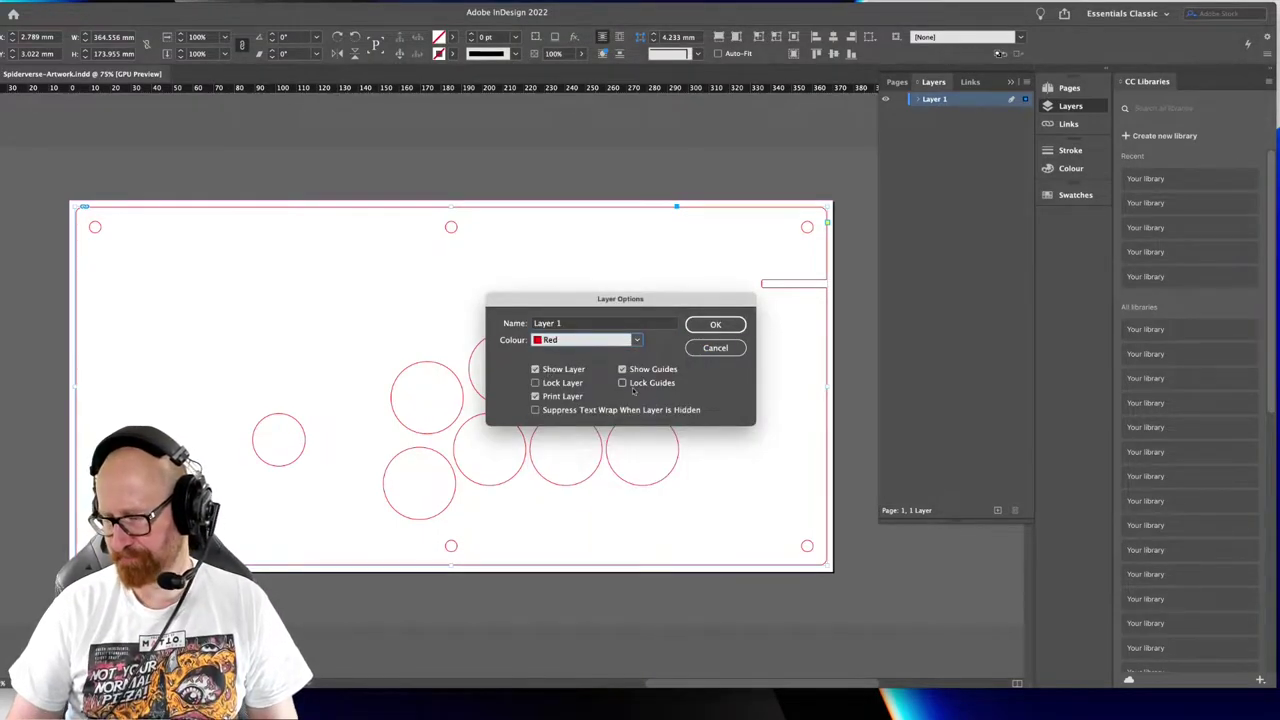
click(535, 383)
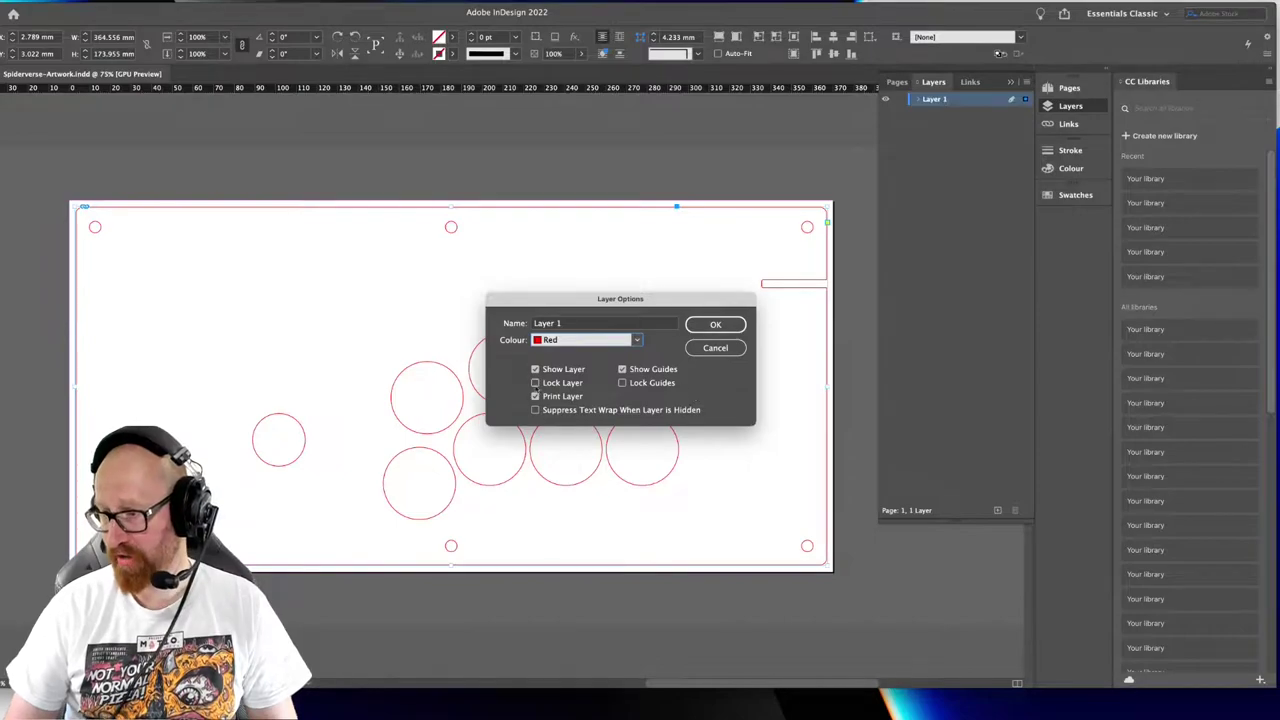
click(584, 324)
key(super+a)
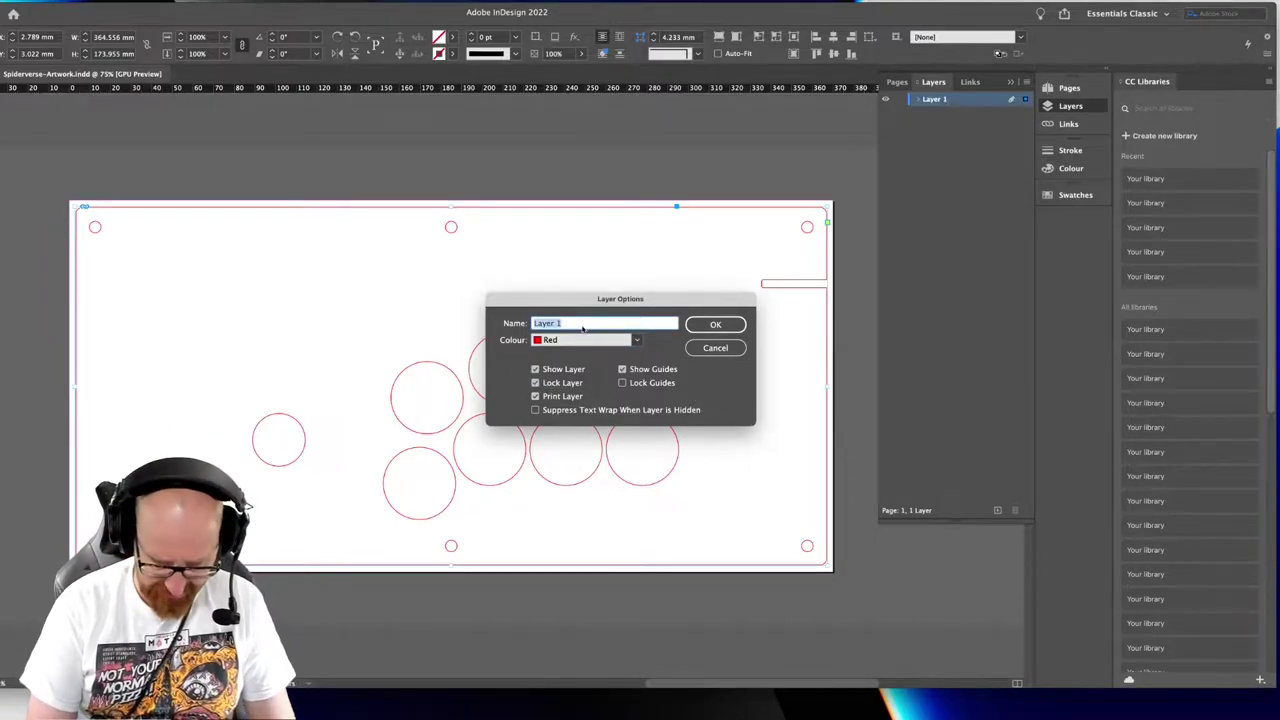
text(GUIDE)
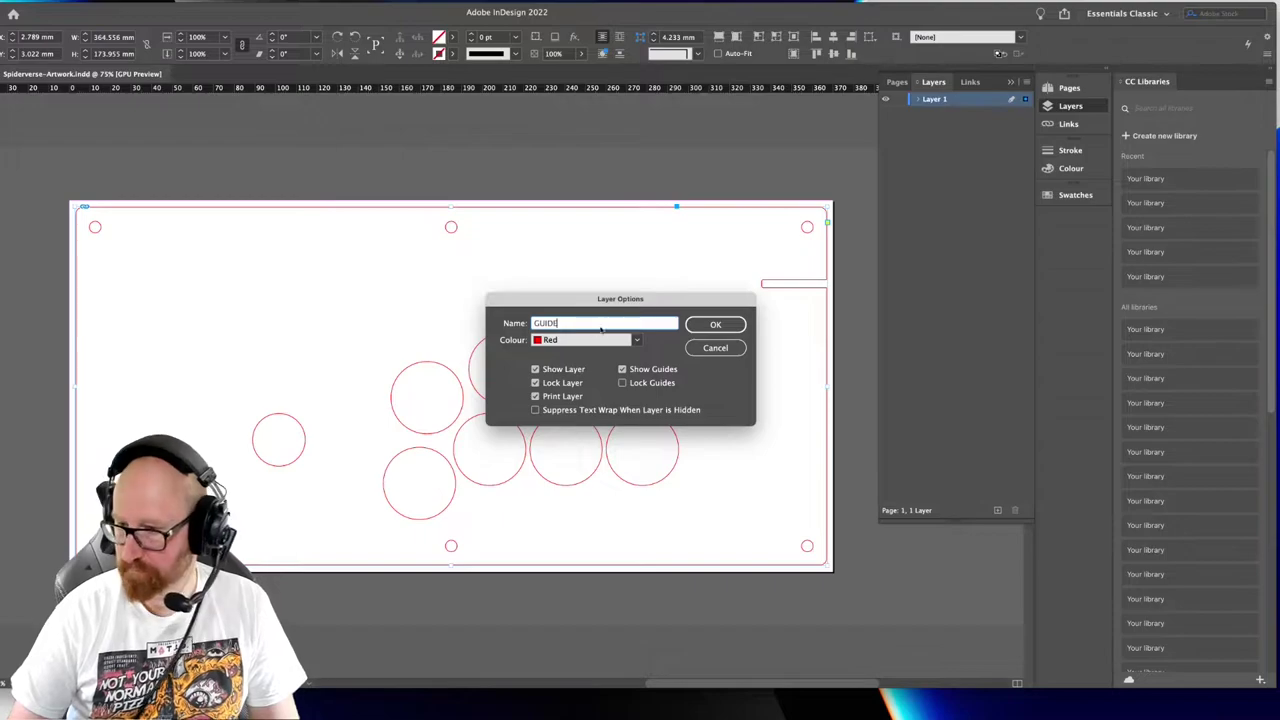
click(716, 325)
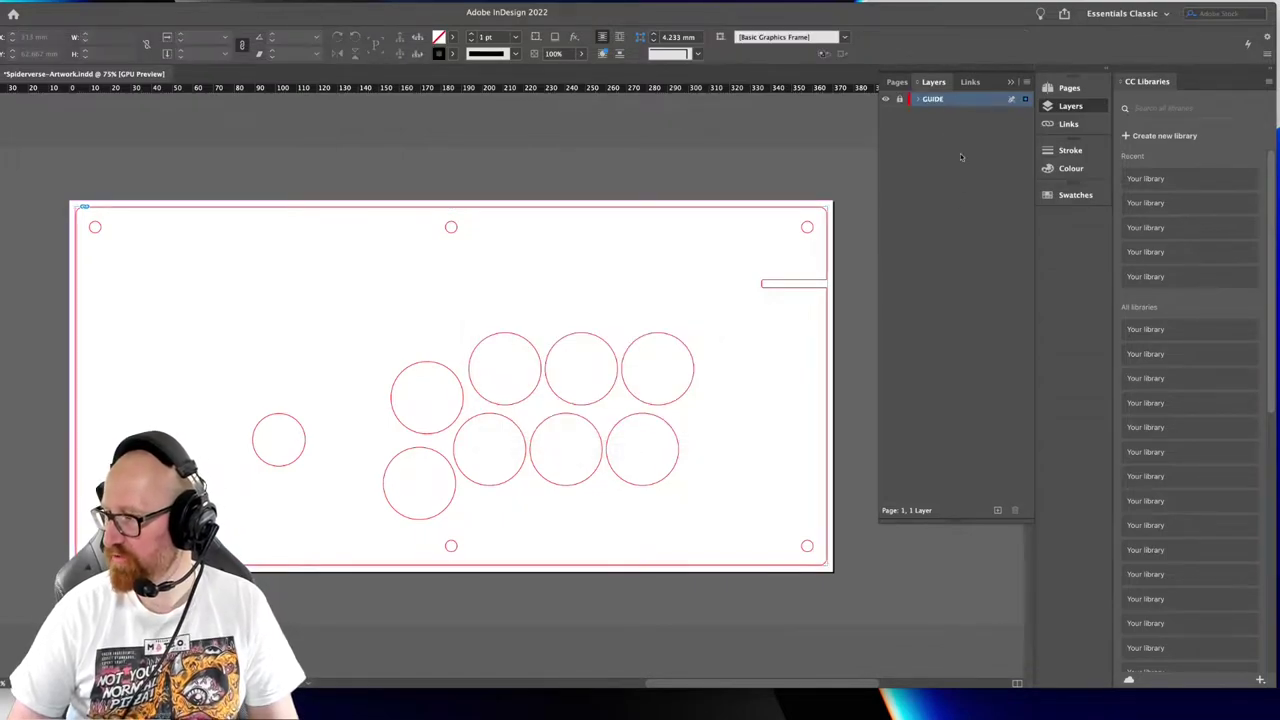
click(900, 100)
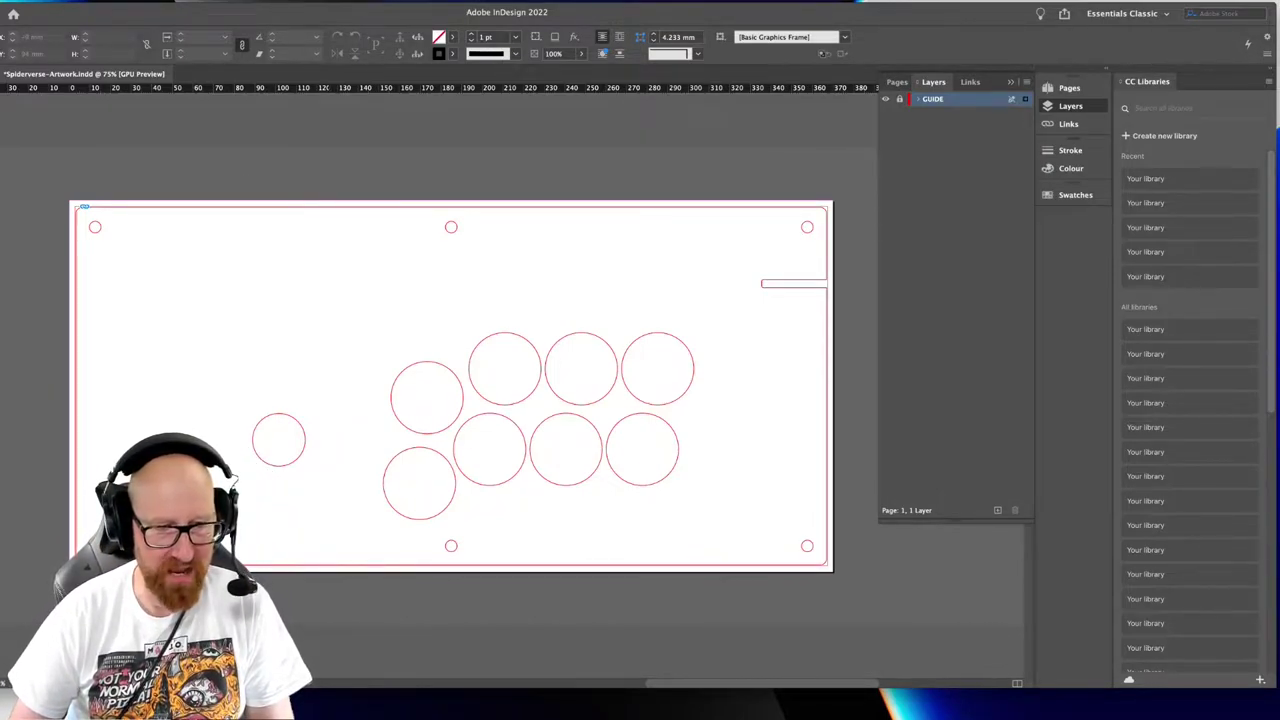
Add a new layer named Artwork beneath the GUIDE layer and save the document
click(997, 510)
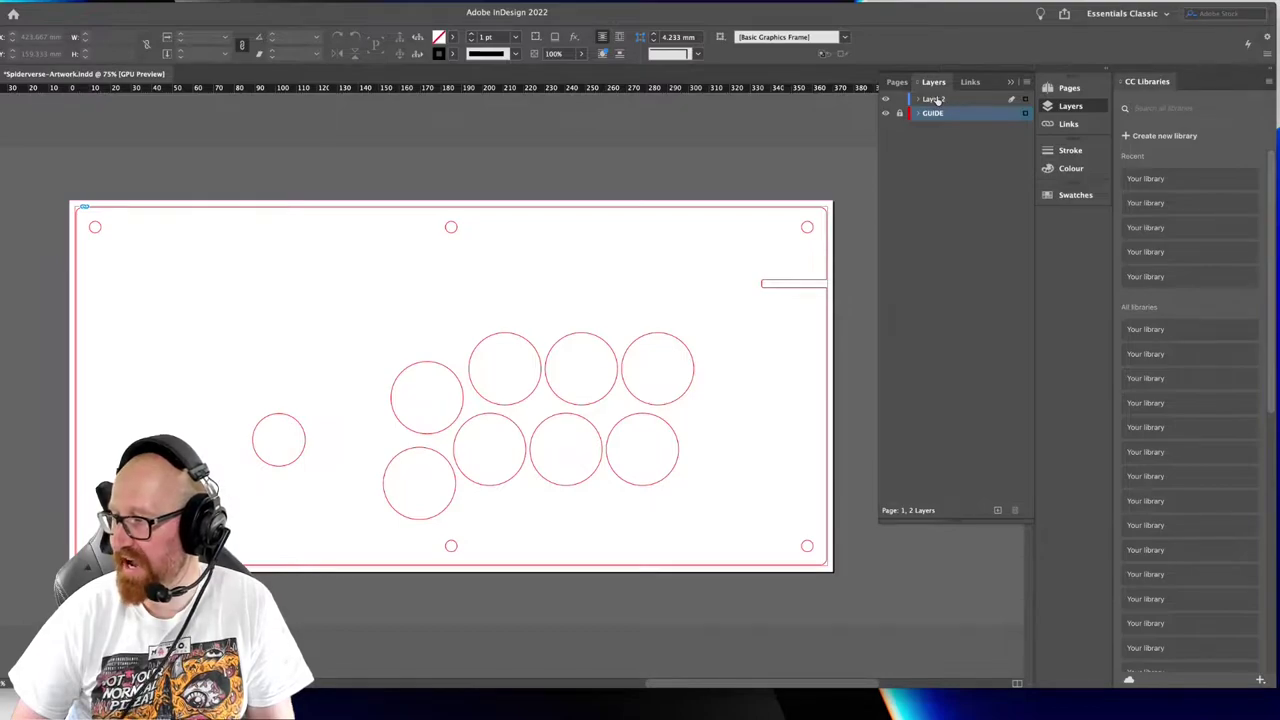
drag(938, 101, 935, 118)
double_click(938, 115)
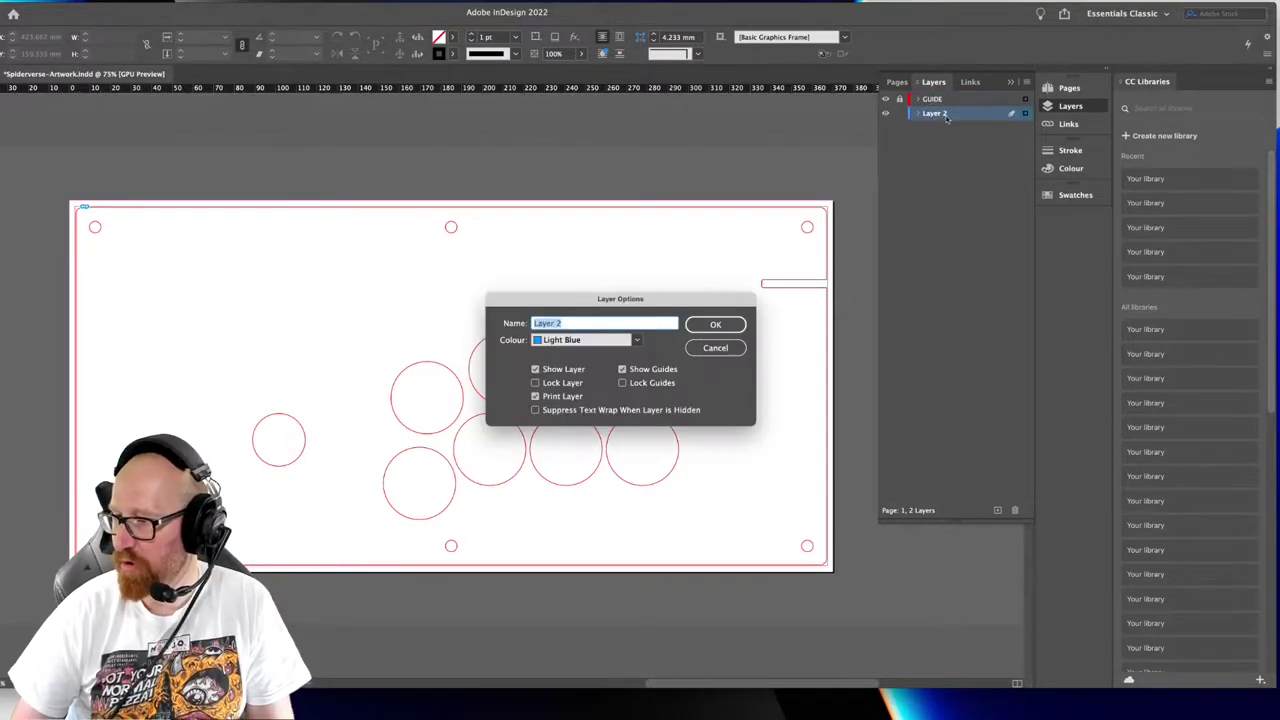
text(Art)
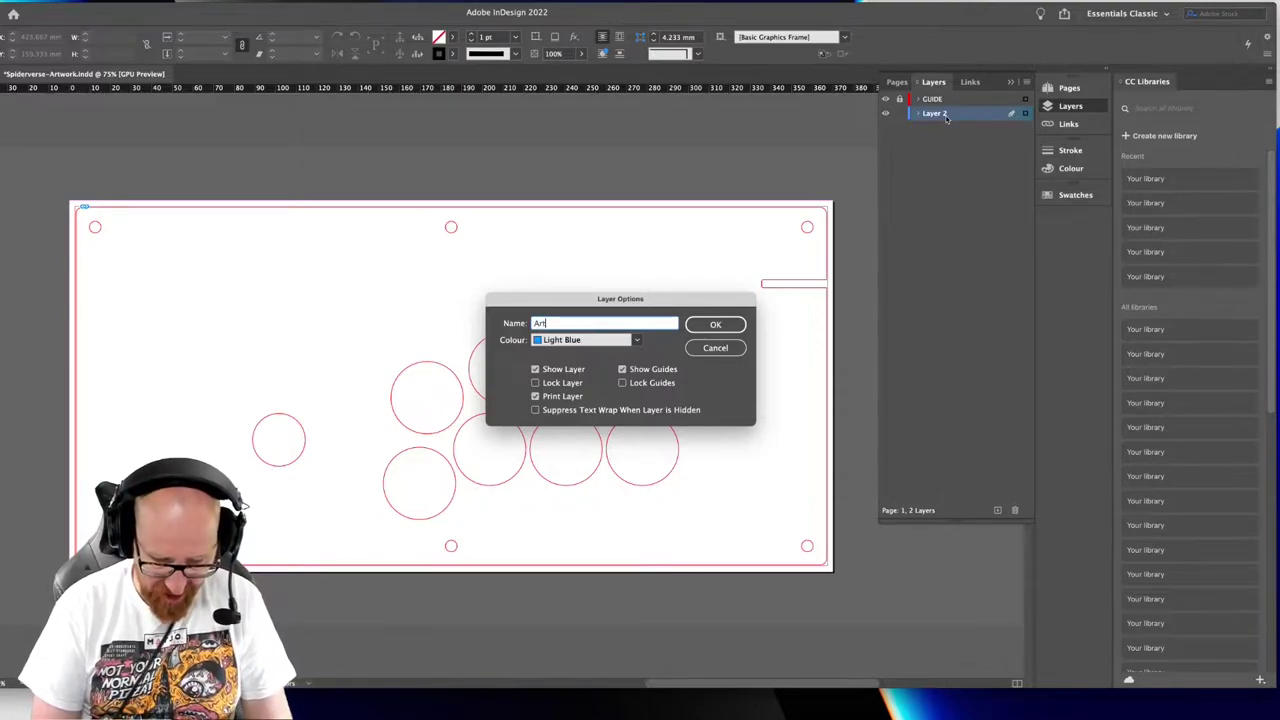
text(work)
key(Return)
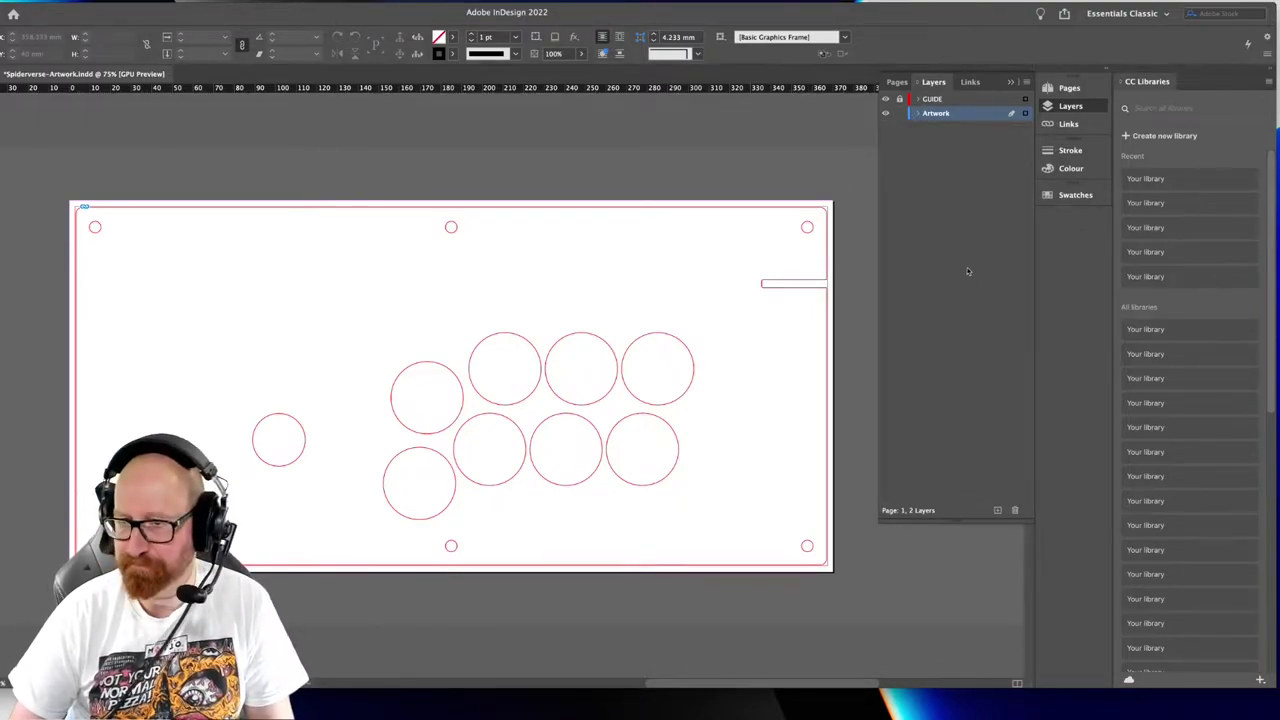
key(super+s)
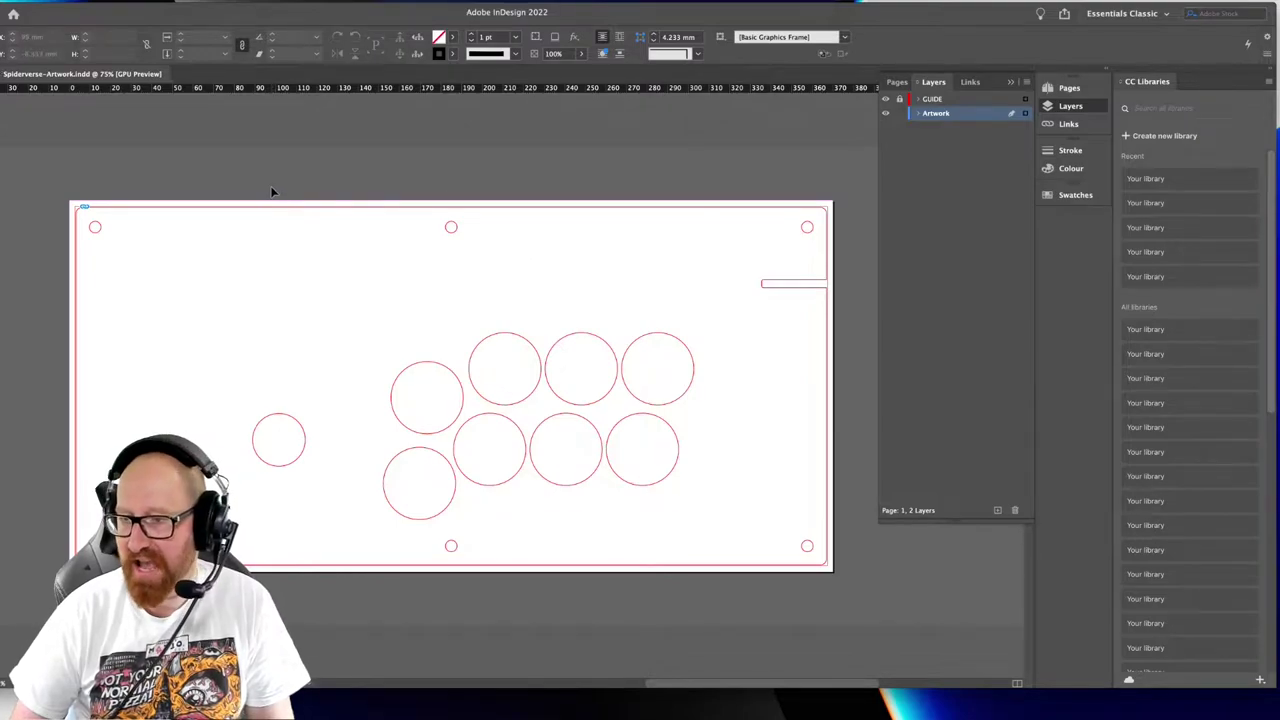
Switch to Finder, go up to the Spiderverse folder and close the _Guides tab
key(super+Tab)
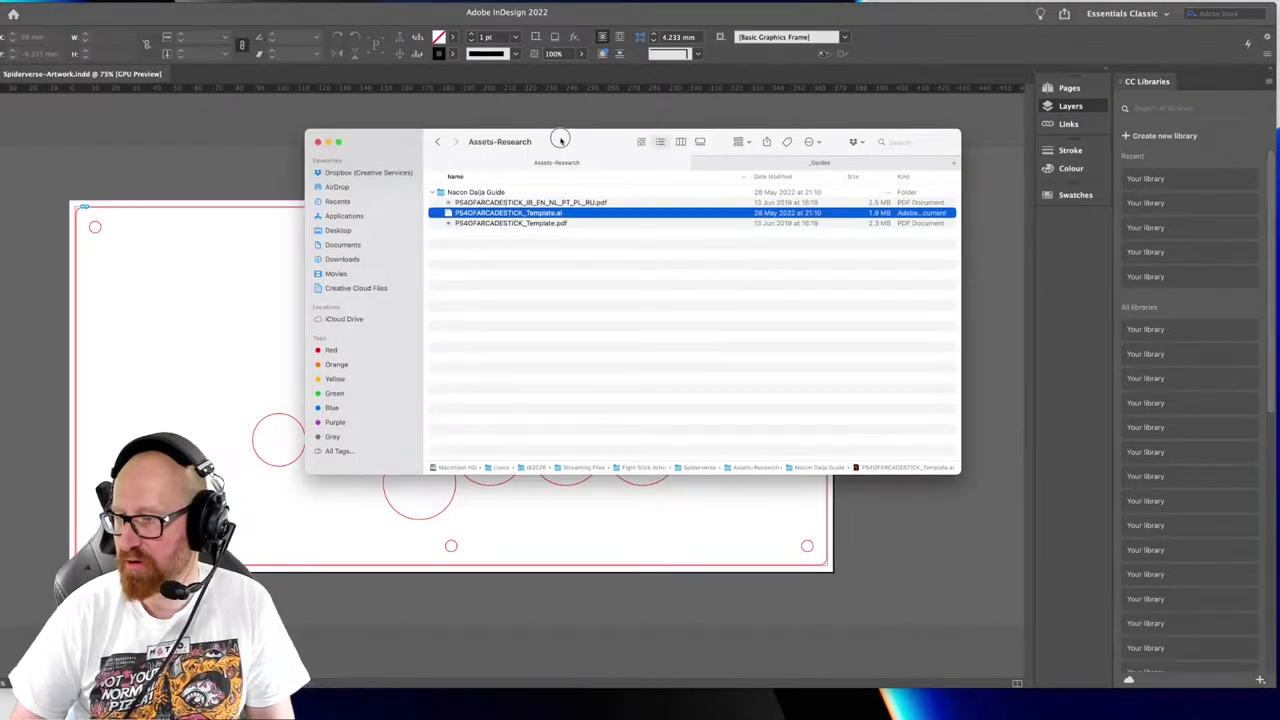
drag(561, 137, 527, 153)
super+click(483, 157)
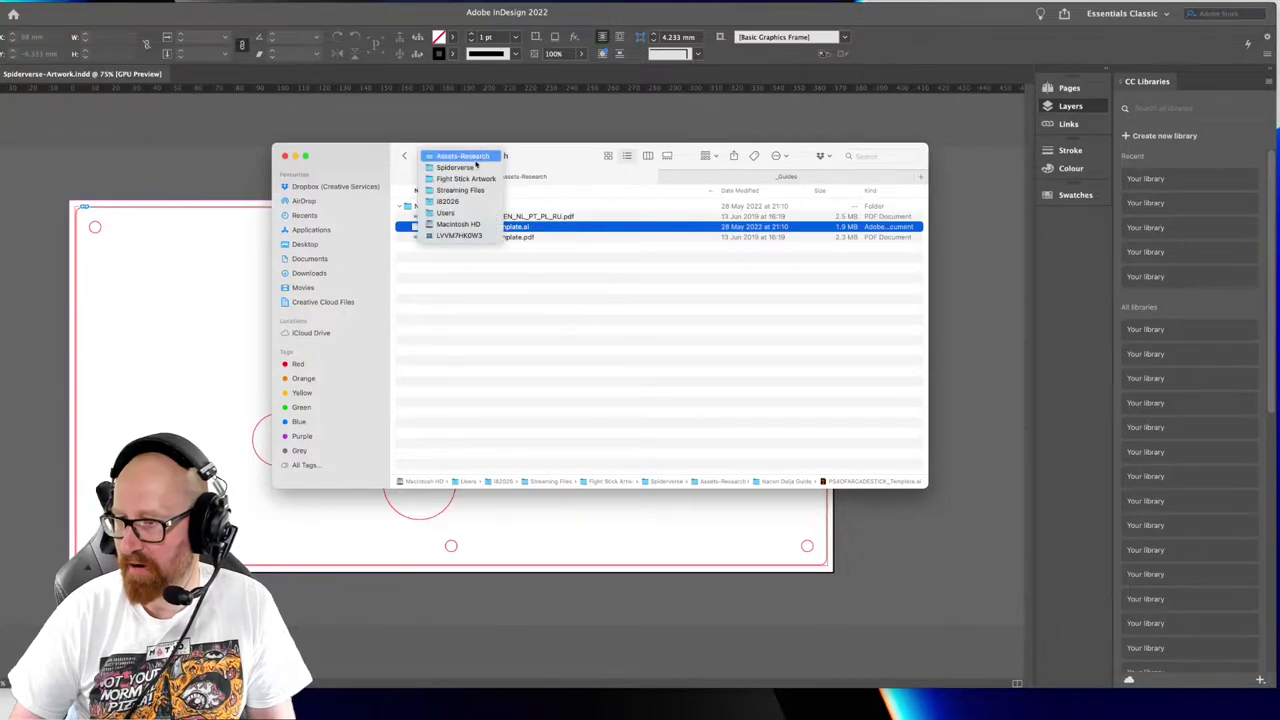
click(456, 167)
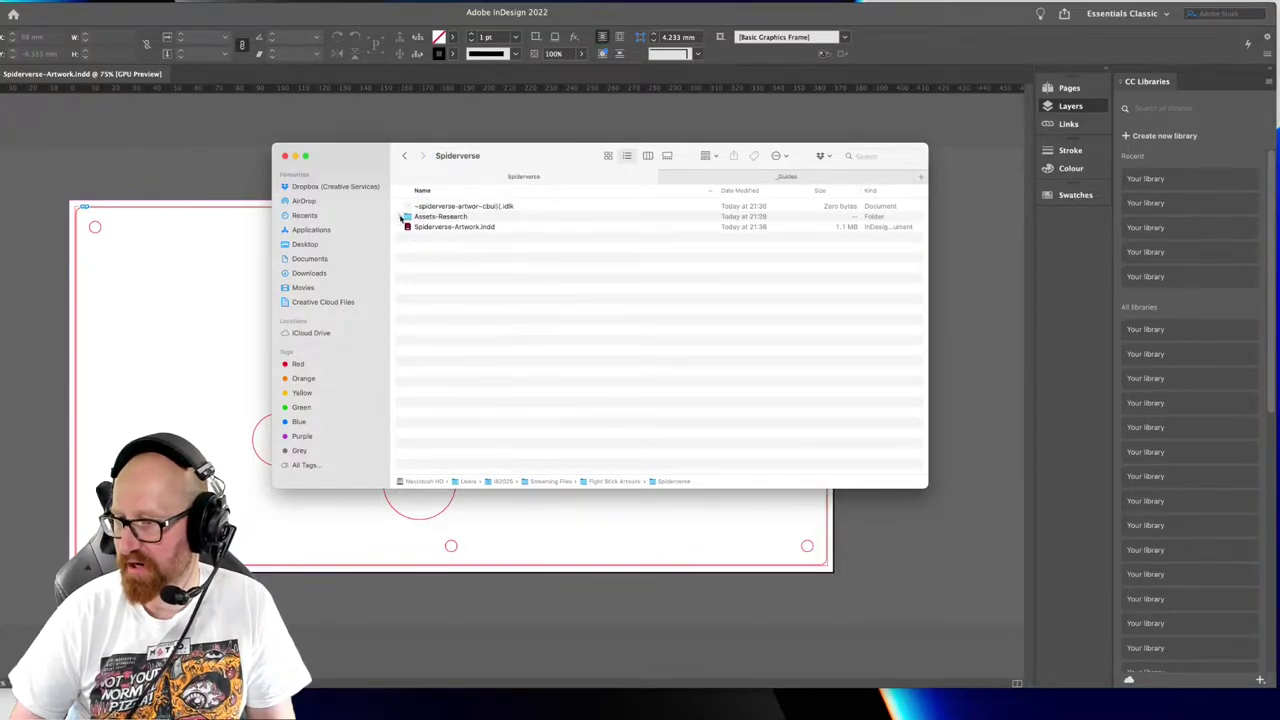
click(665, 177)
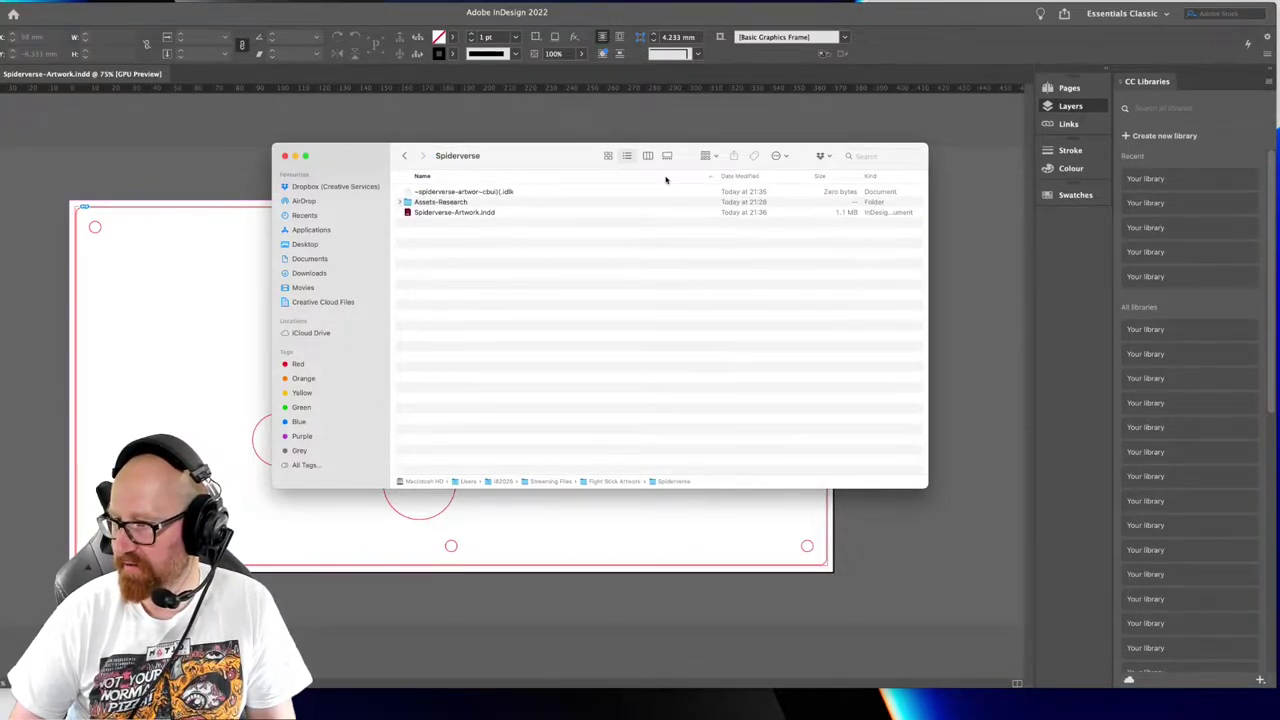
Open the Assets-Research folder in a new tab and collapse its Nacon Daija Guide folder
right_click(438, 203)
click(430, 207)
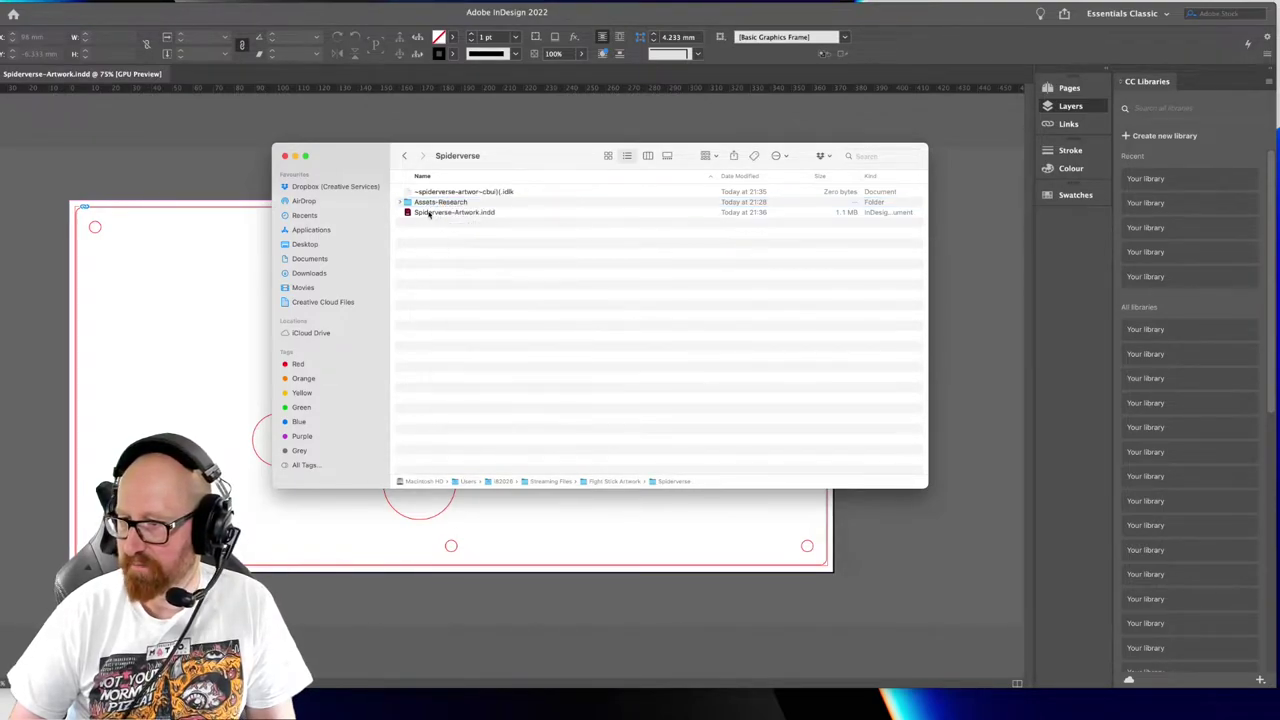
right_click(440, 204)
click(462, 209)
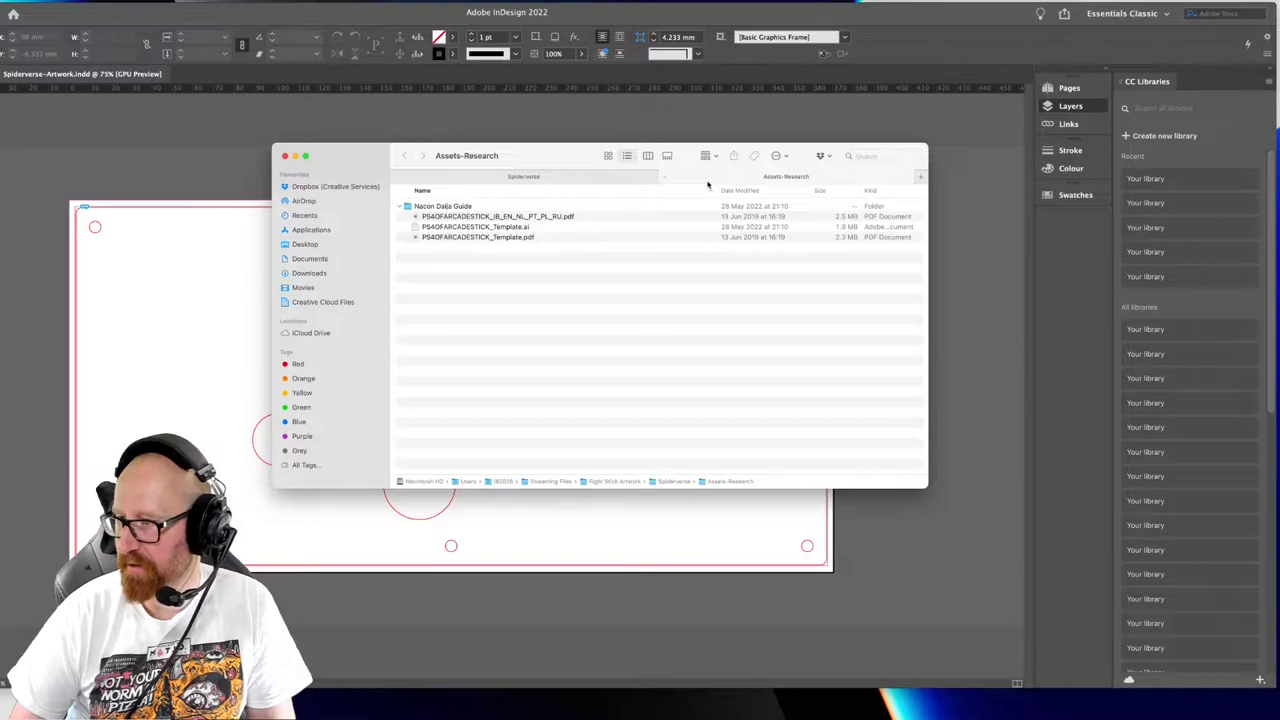
click(400, 206)
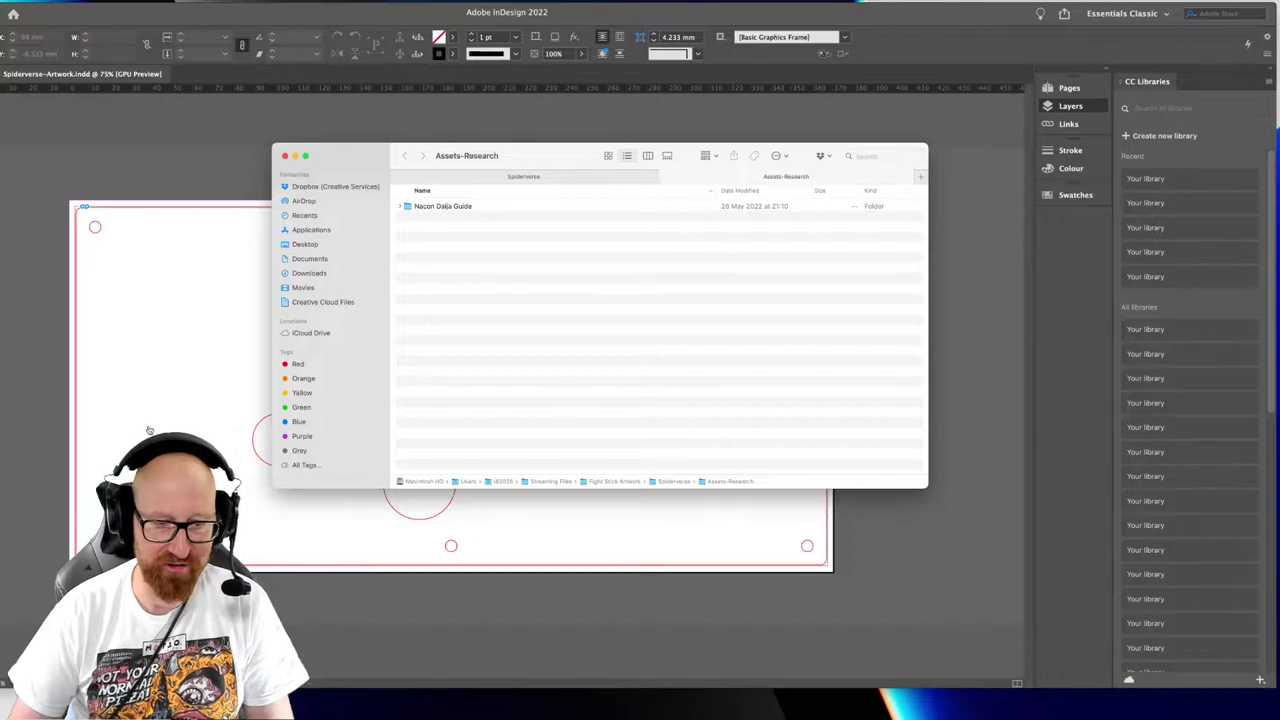
Switch to Chrome and run a Google image search for Miles Morales
key(super+Tab)
click(492, 281)
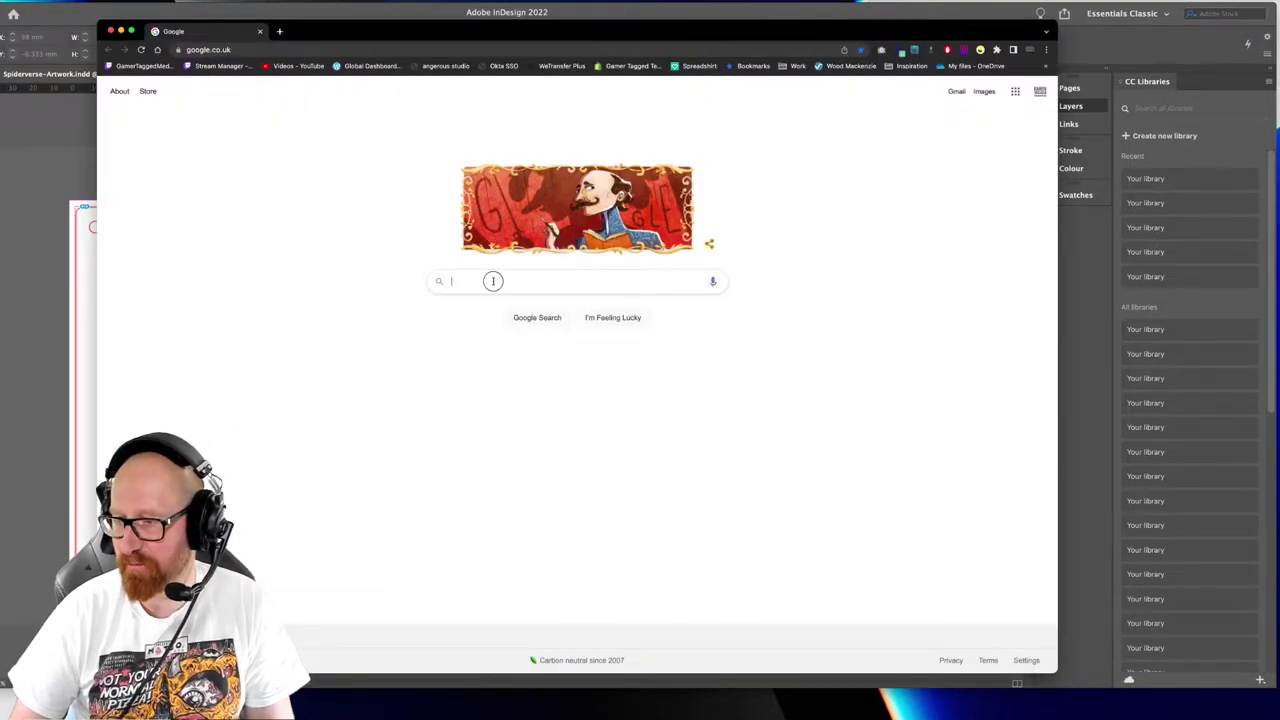
text(Miles Morales)
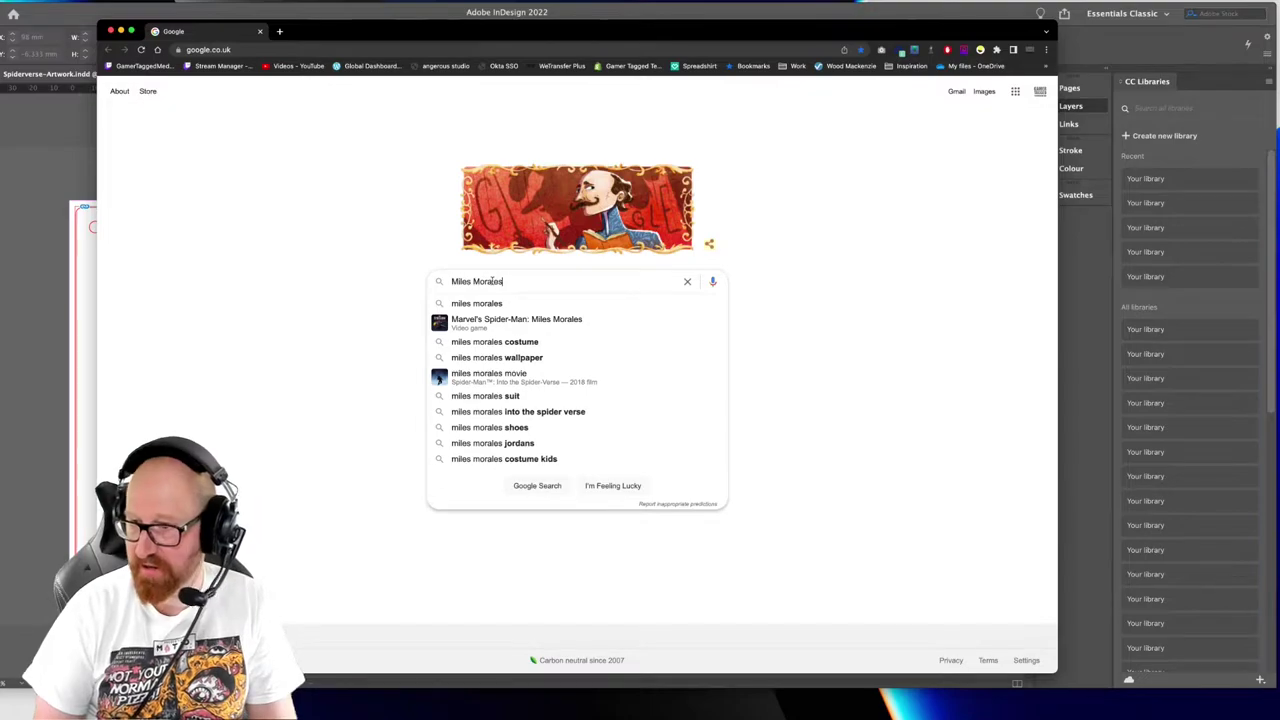
key(Return)
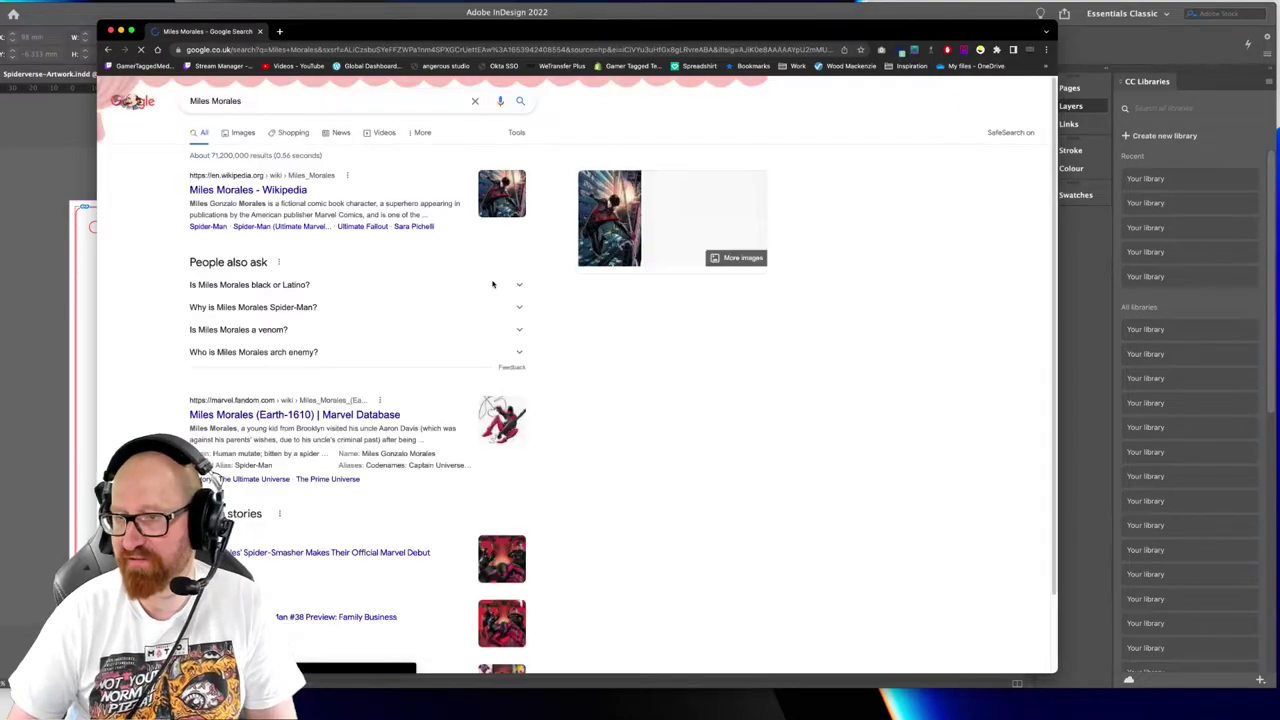
click(243, 133)
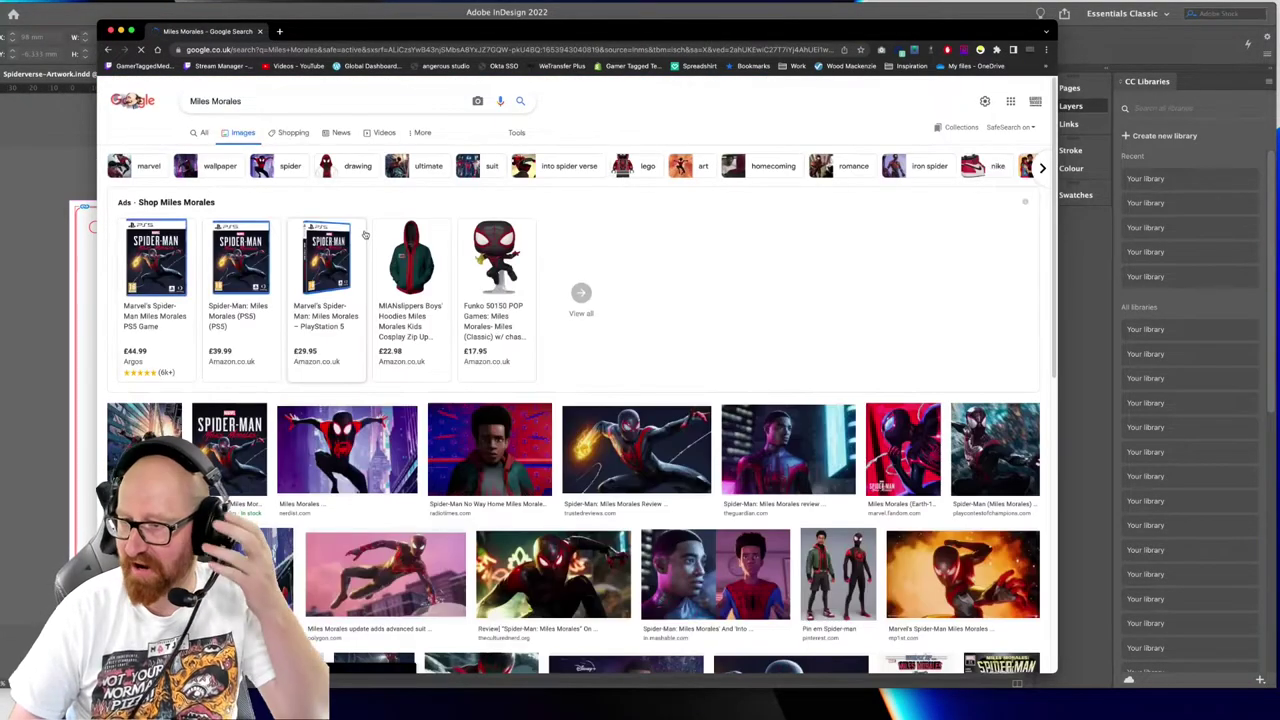
Filter the Miles Morales image results by size to show only large images
click(512, 131)
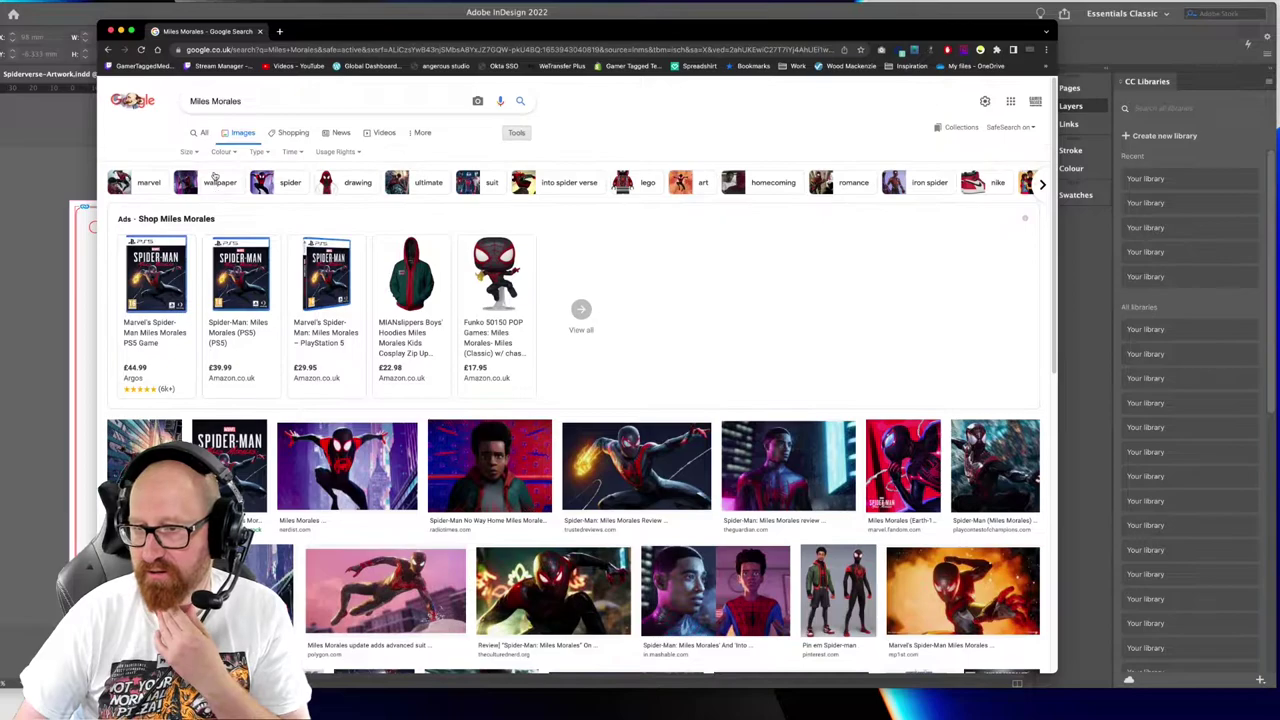
click(190, 152)
click(190, 187)
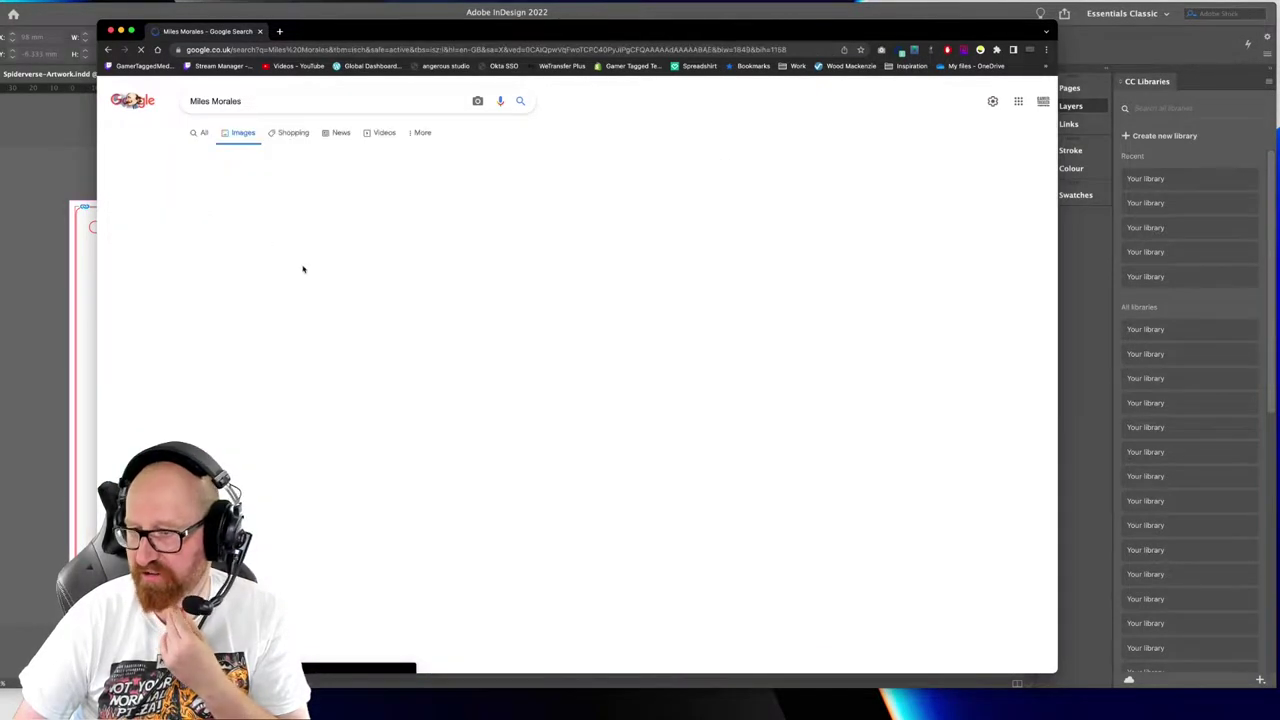
From the Miles Morales wallpaper results, open the red-hooded Miles Morales image at full size in a new tab and display it
scroll(493, 394, down, 2)
scroll(493, 394, down, 1)
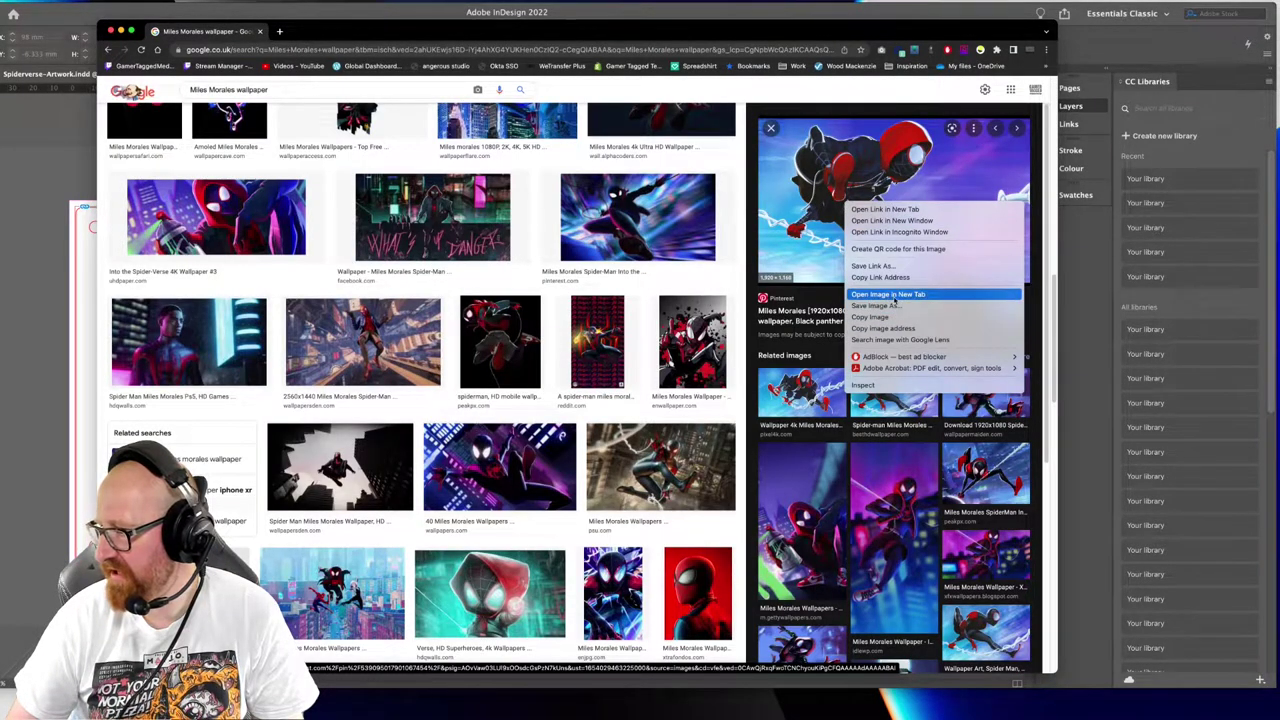
click(882, 294)
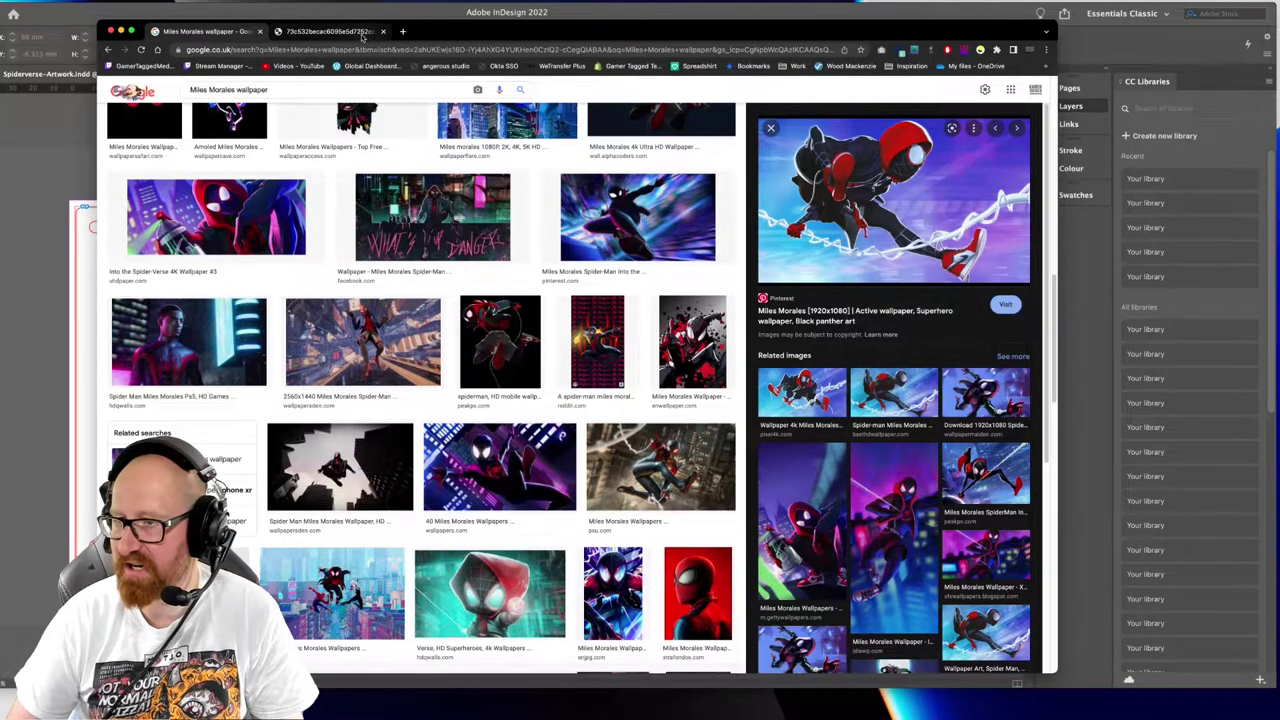
key(ctrl+Tab)
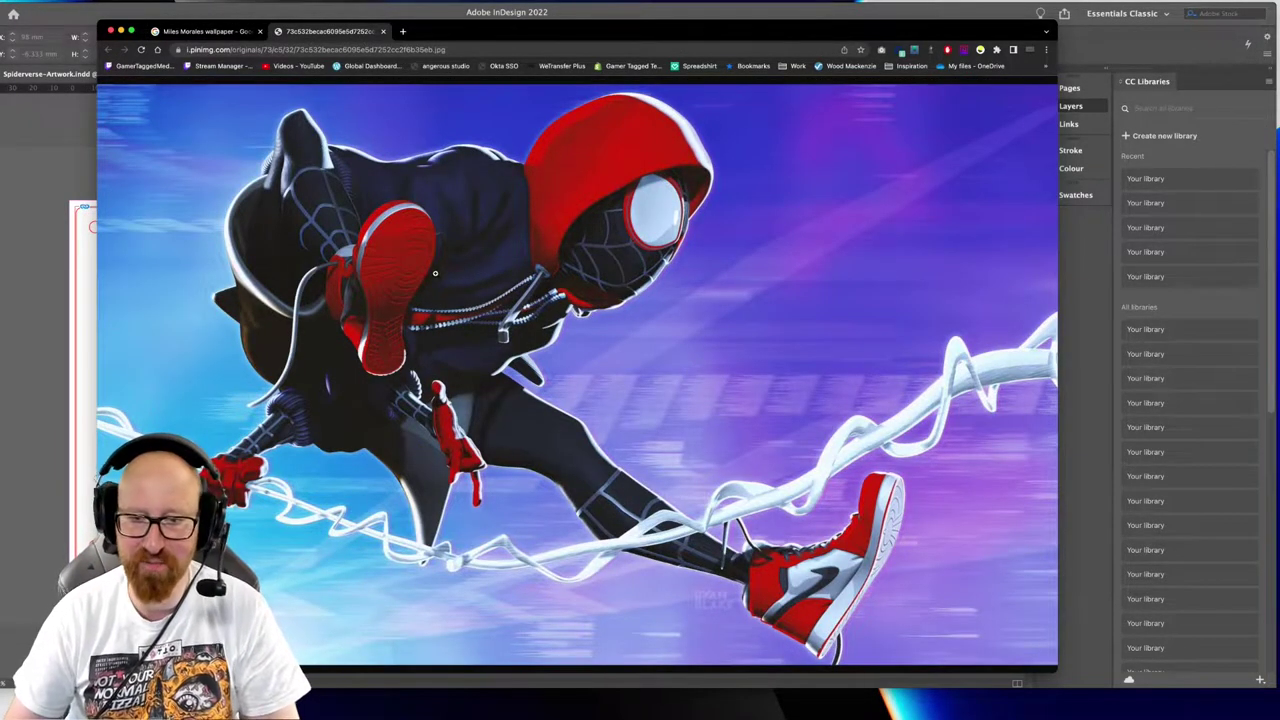
Start saving the full-size image as MM-1, choosing Streaming Files > Fight Stick Artwork > Spiderverse > Assets-Research as the destination
right_click(493, 242)
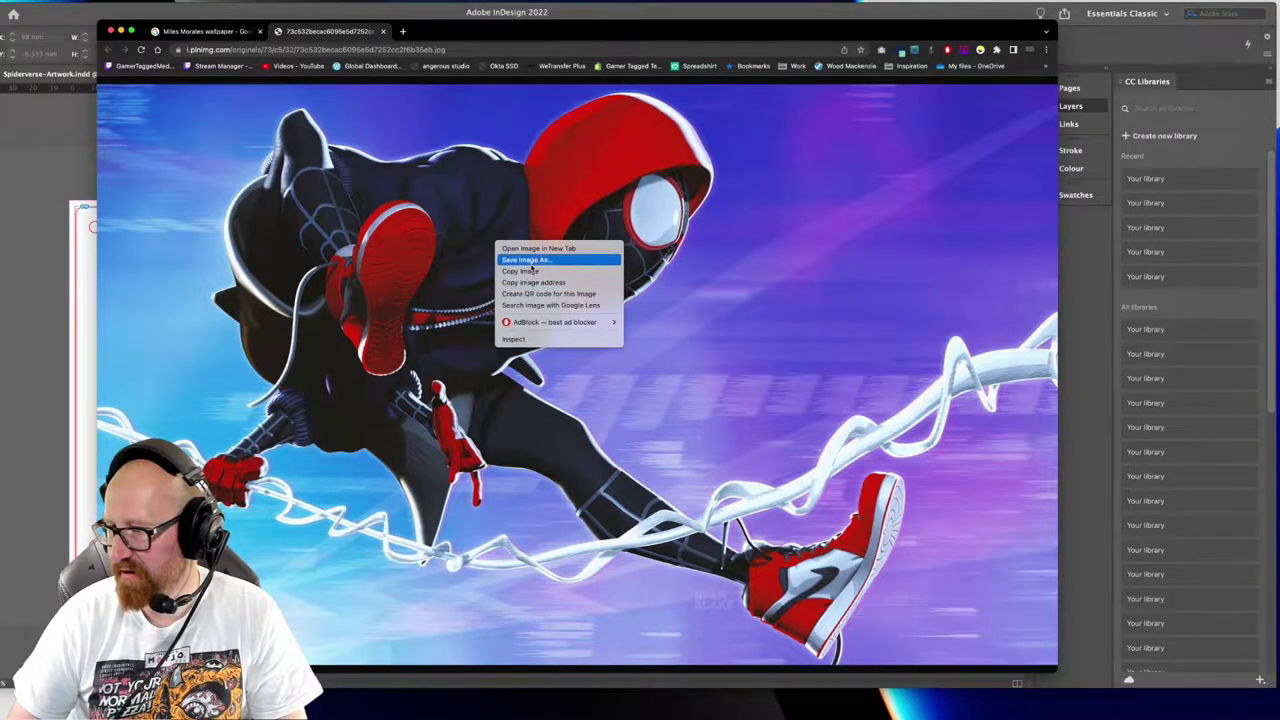
click(533, 262)
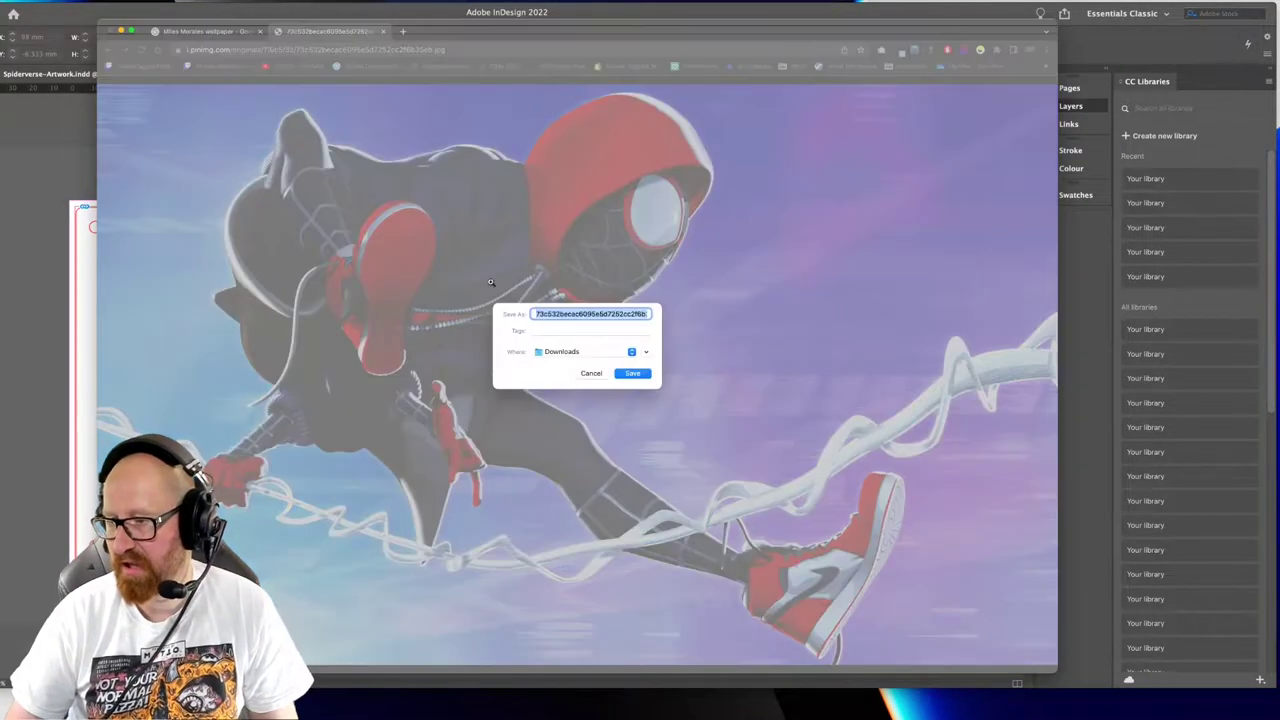
text(MM-1)
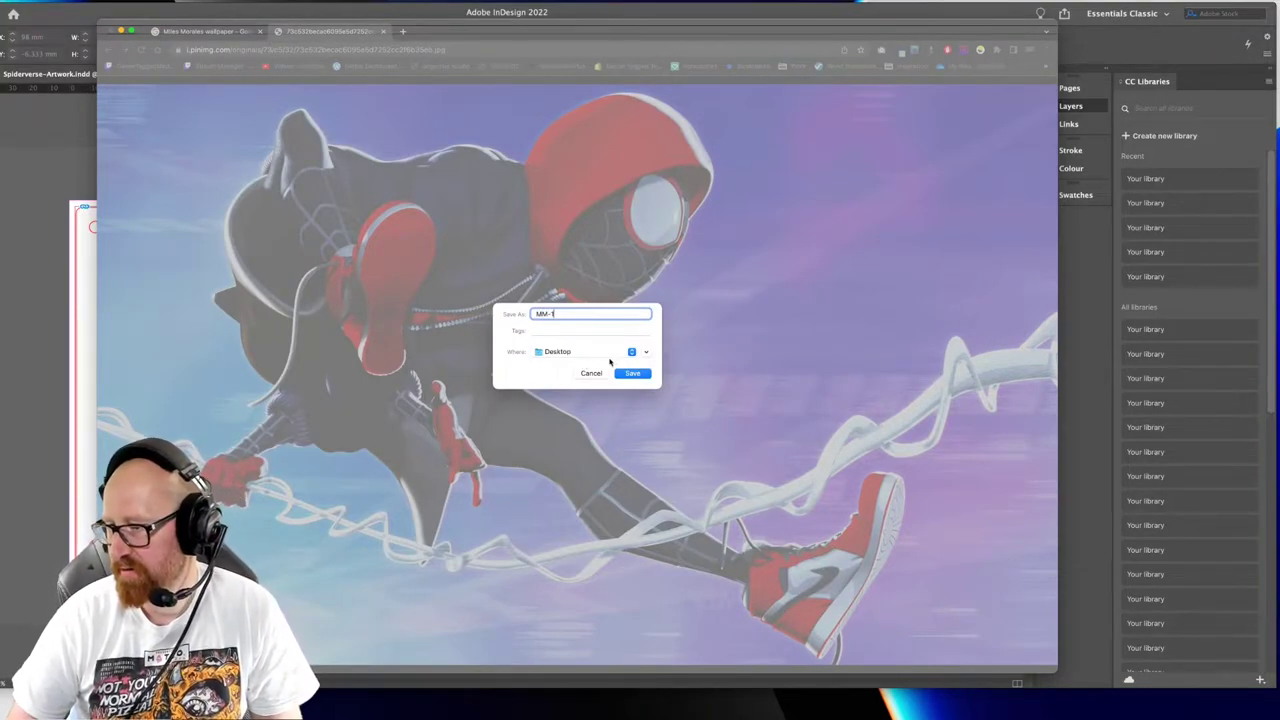
click(646, 351)
click(492, 316)
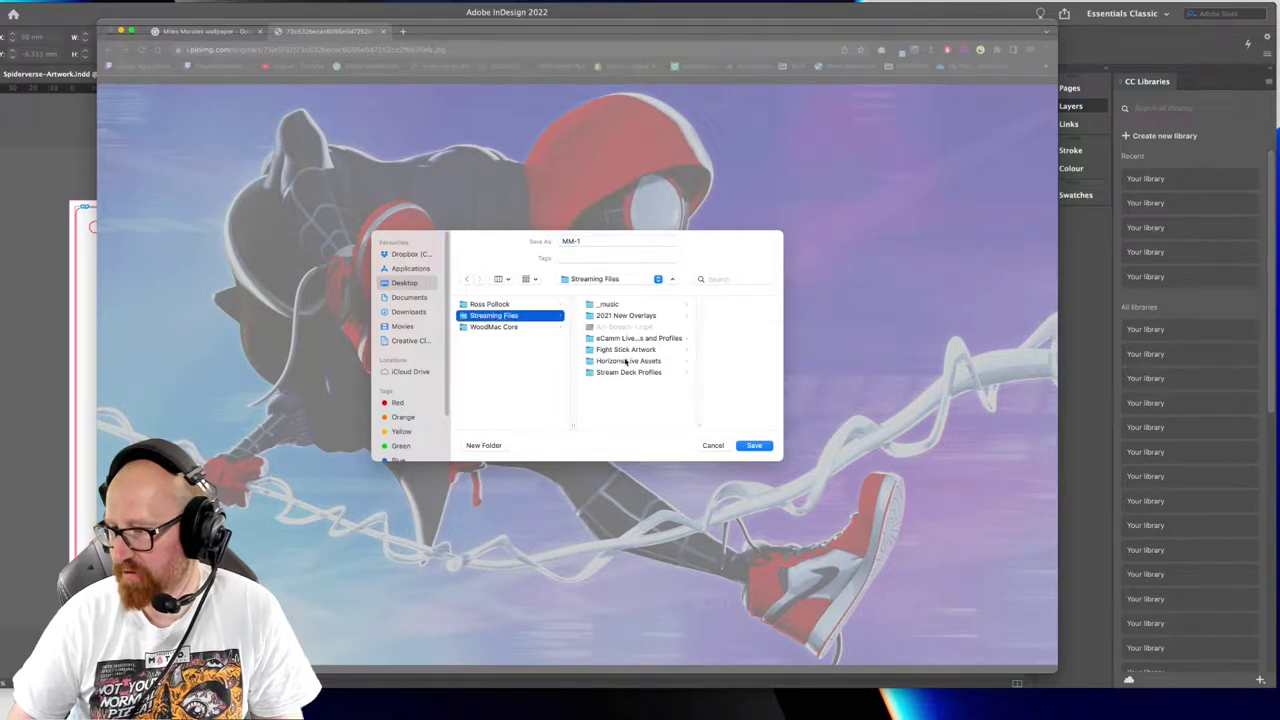
click(622, 349)
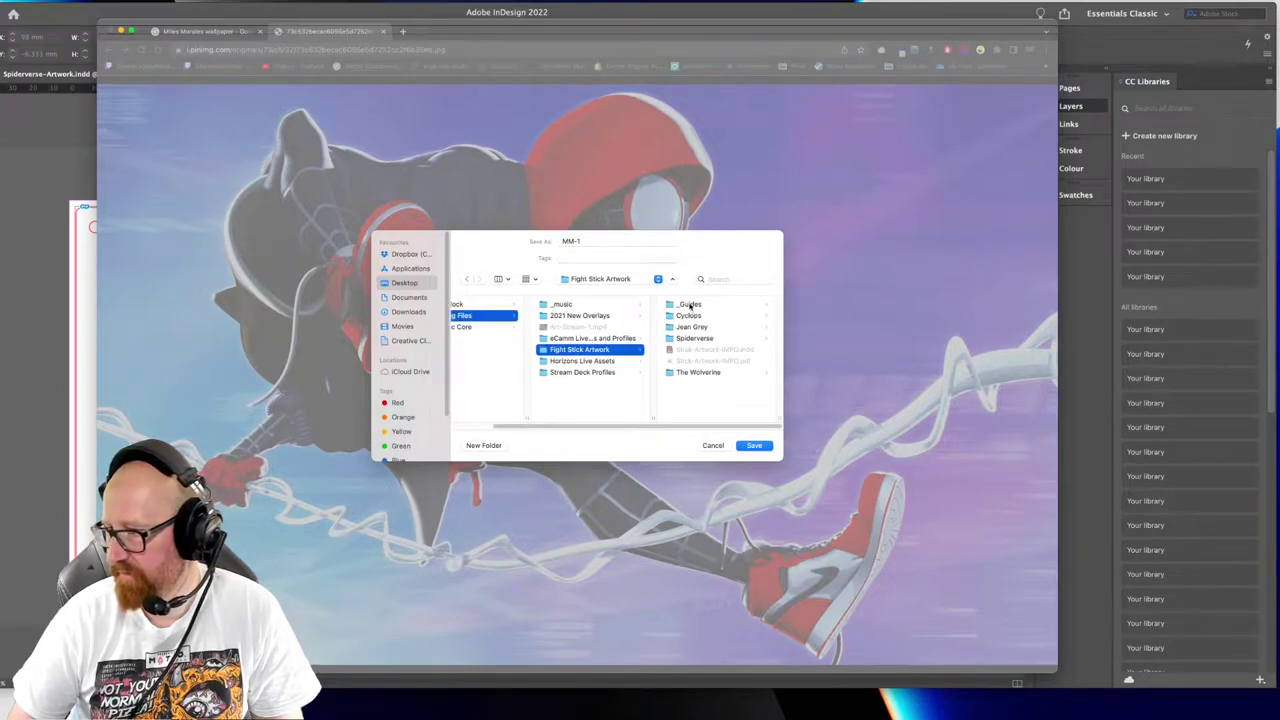
click(689, 338)
click(692, 316)
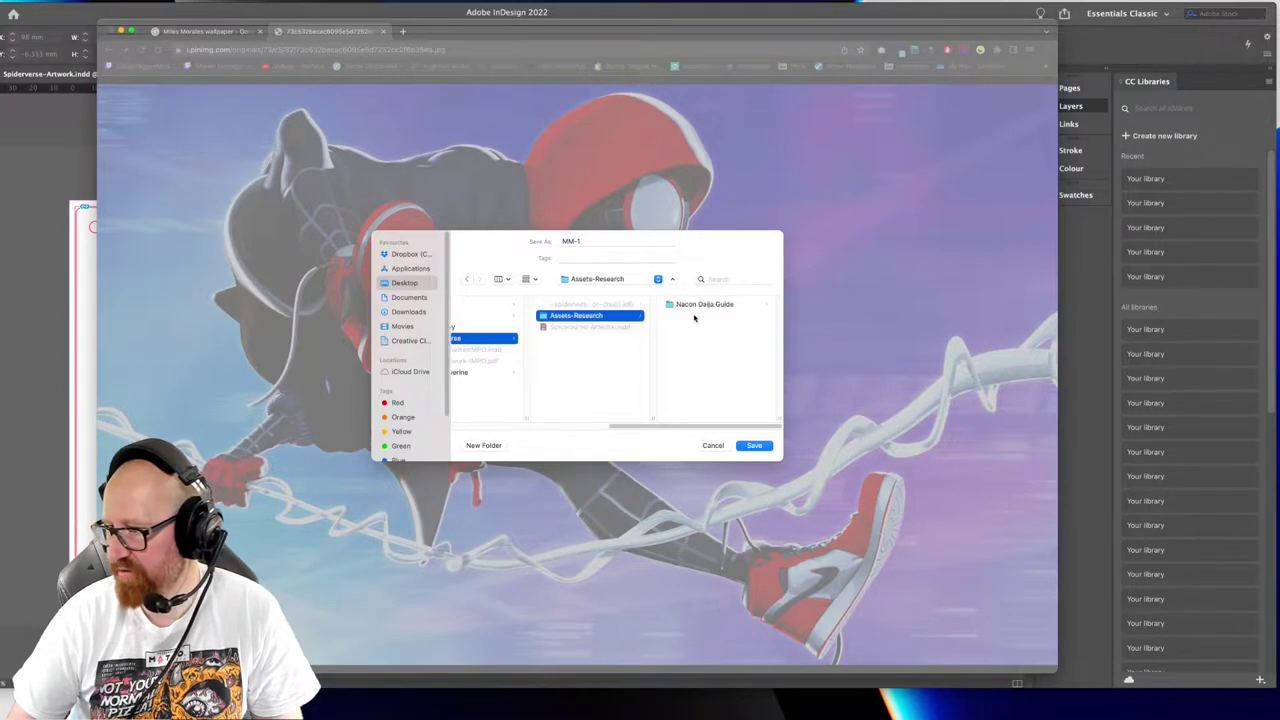
Create a new folder named Images inside Assets-Research and save the image in it
click(478, 446)
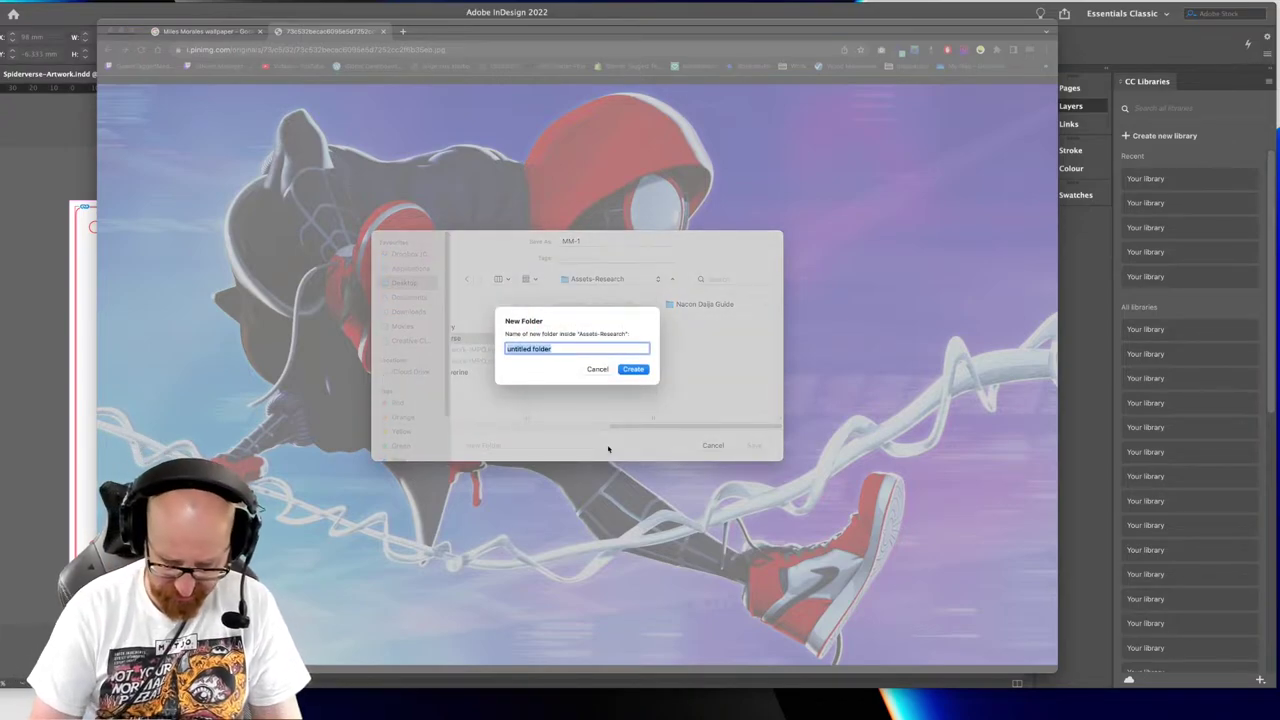
text(Images)
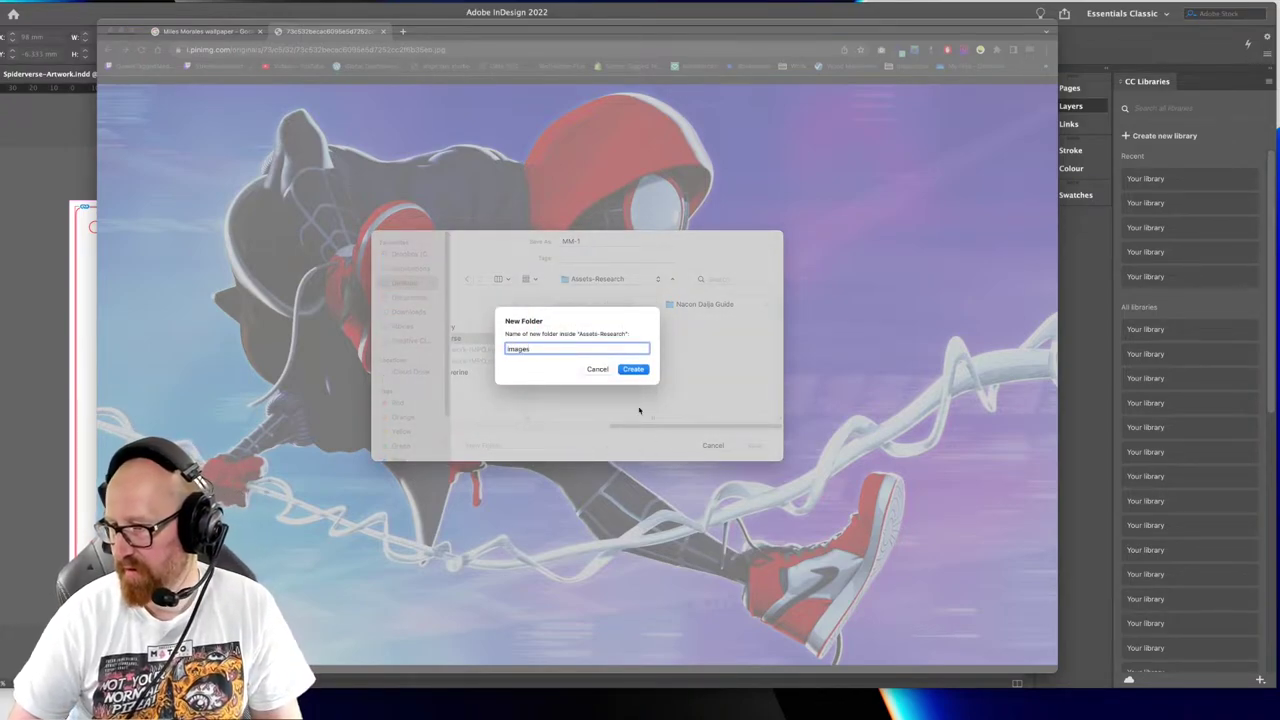
click(638, 369)
click(753, 446)
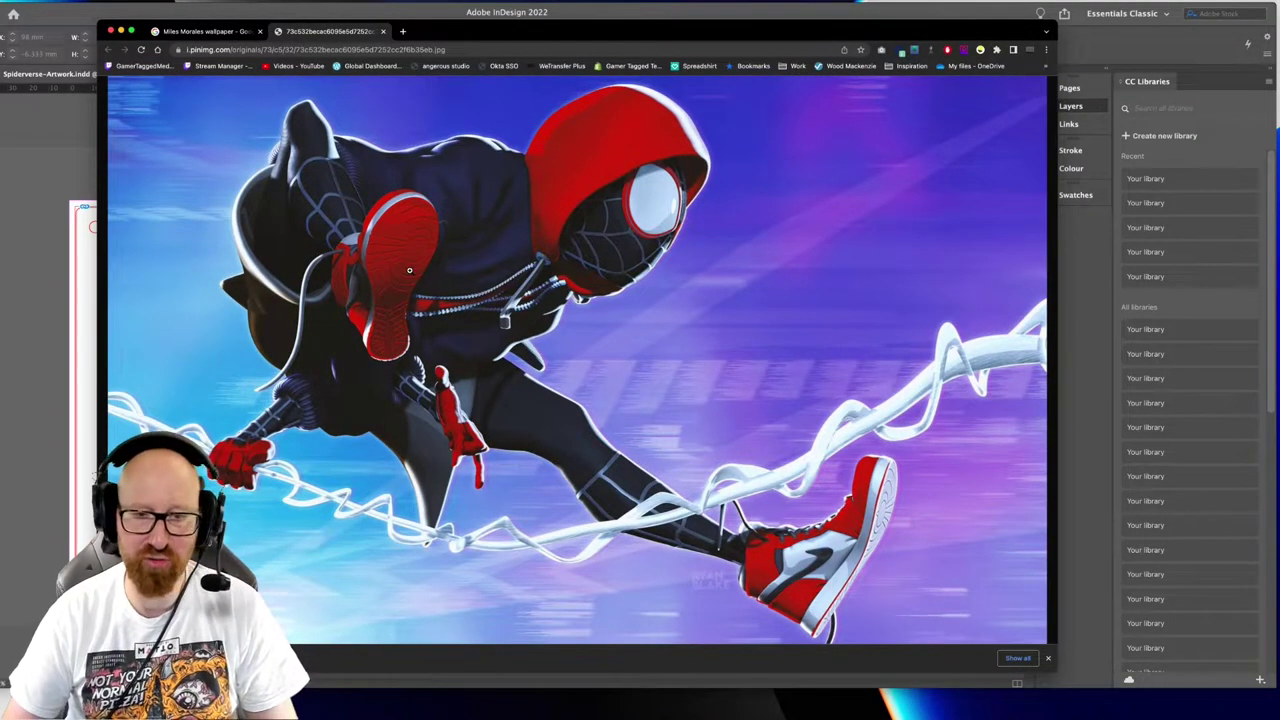
Close the full-size image's tab and look through the Miles Morales wallpaper results for further reference images
key(super+w)
scroll(474, 280, down, 3)
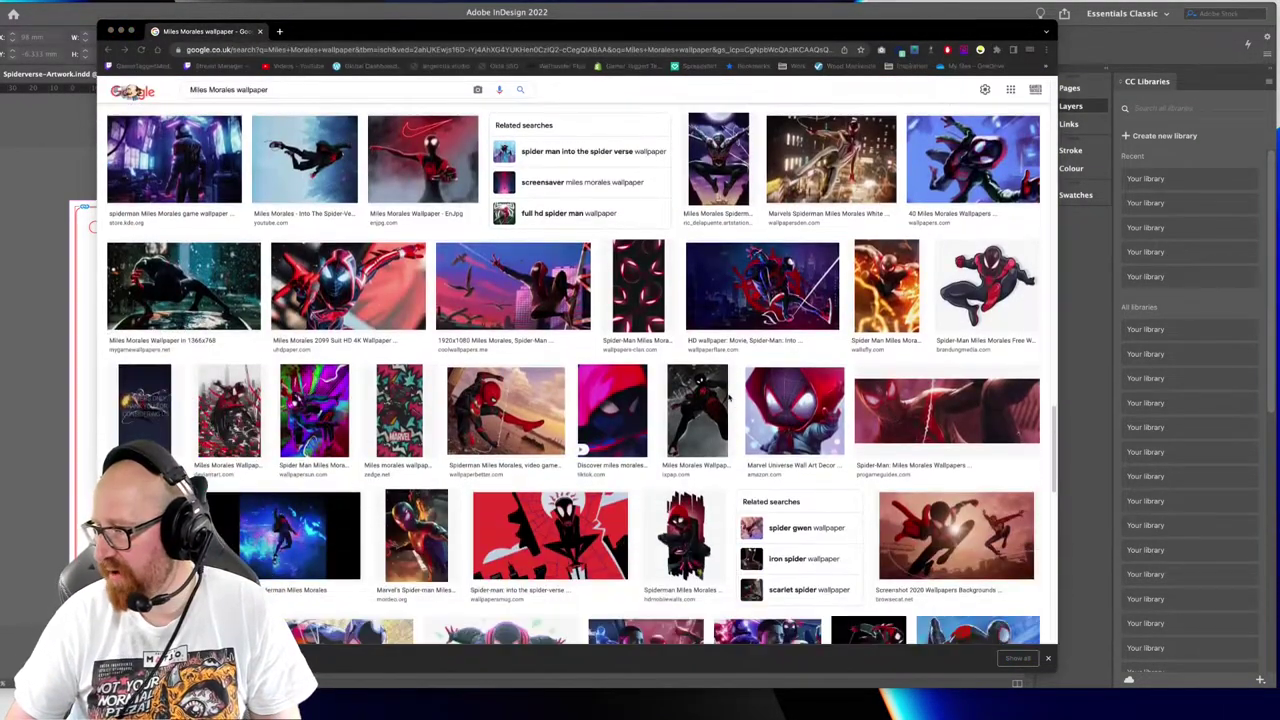
scroll(416, 390, down, 4)
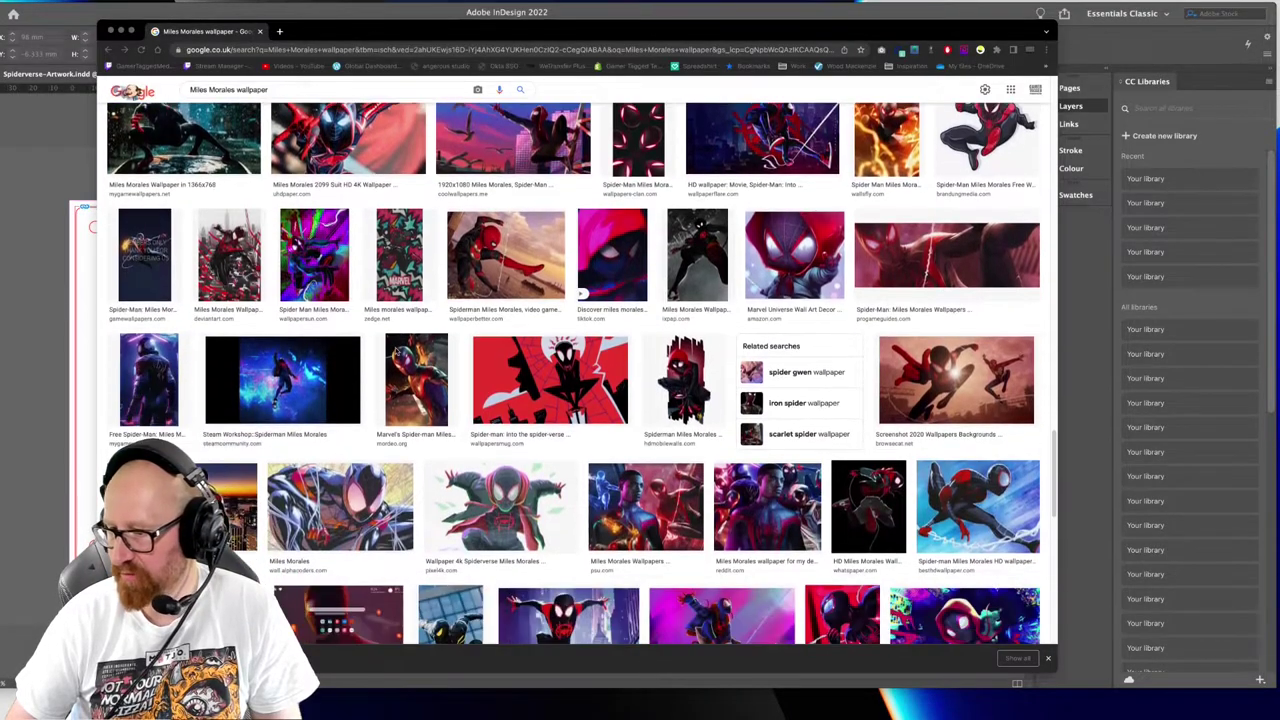
scroll(522, 416, down, 3)
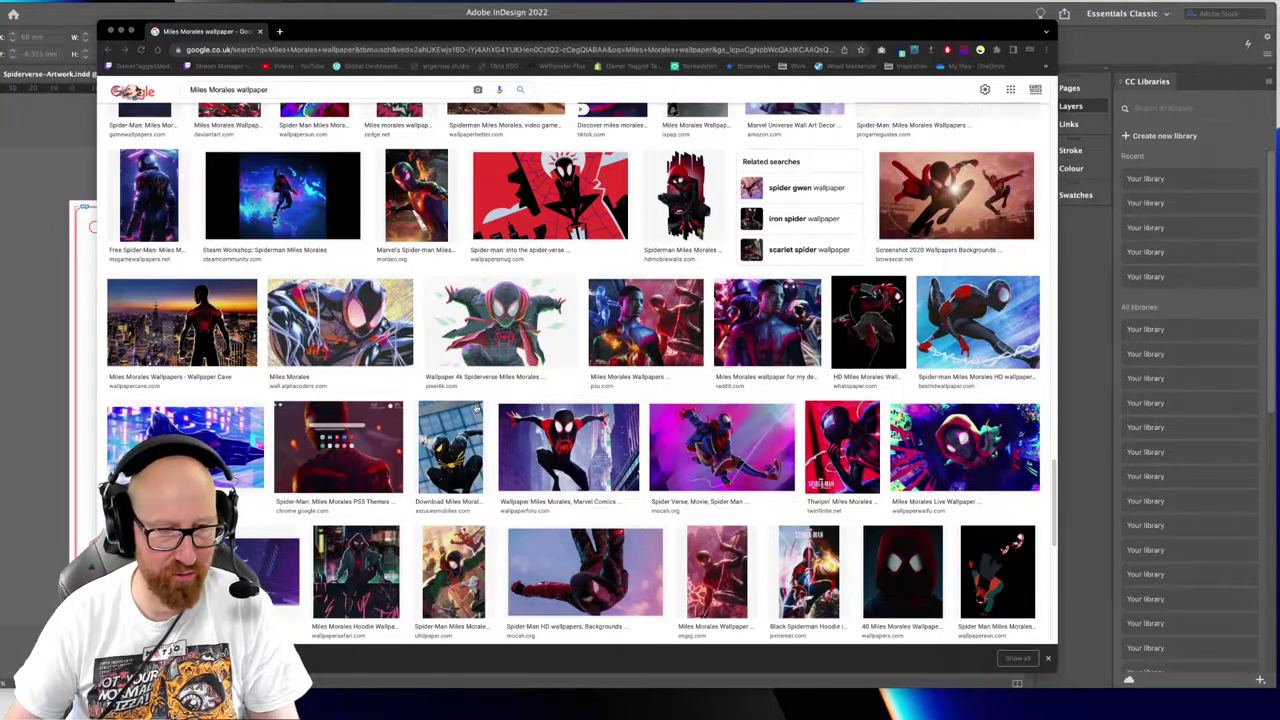
scroll(566, 448, down, 3)
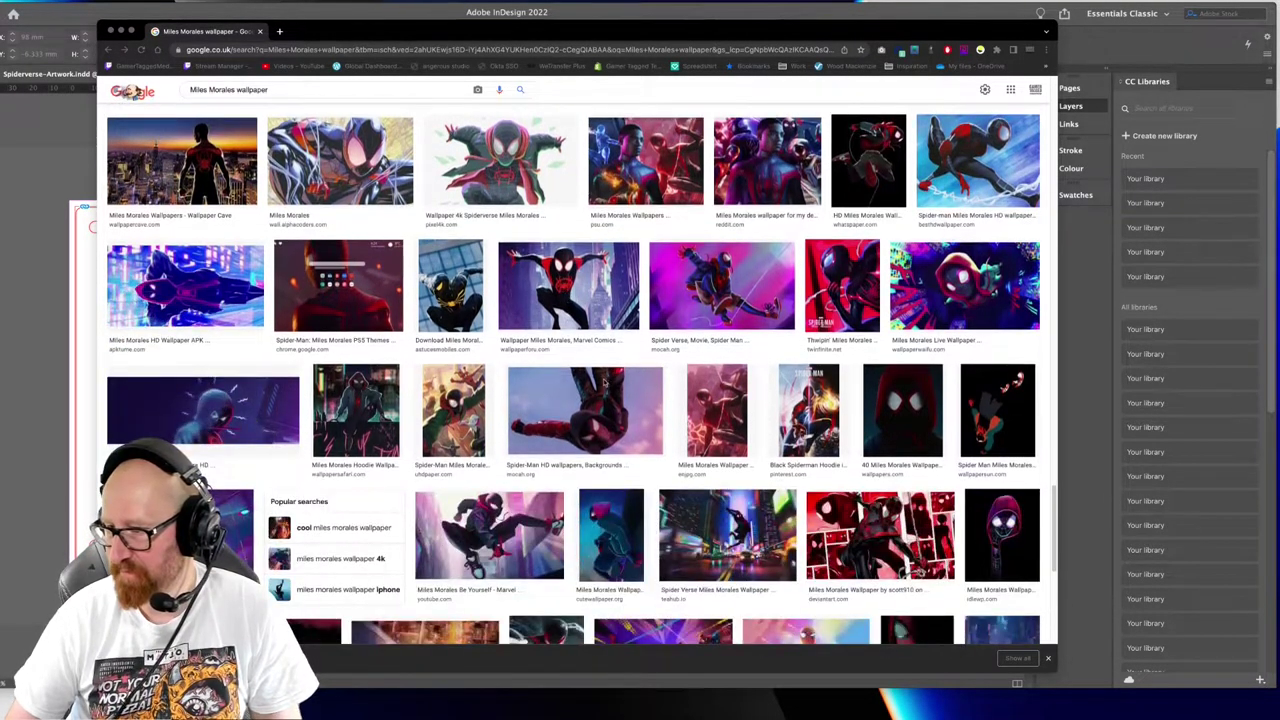
scroll(664, 343, down, 2)
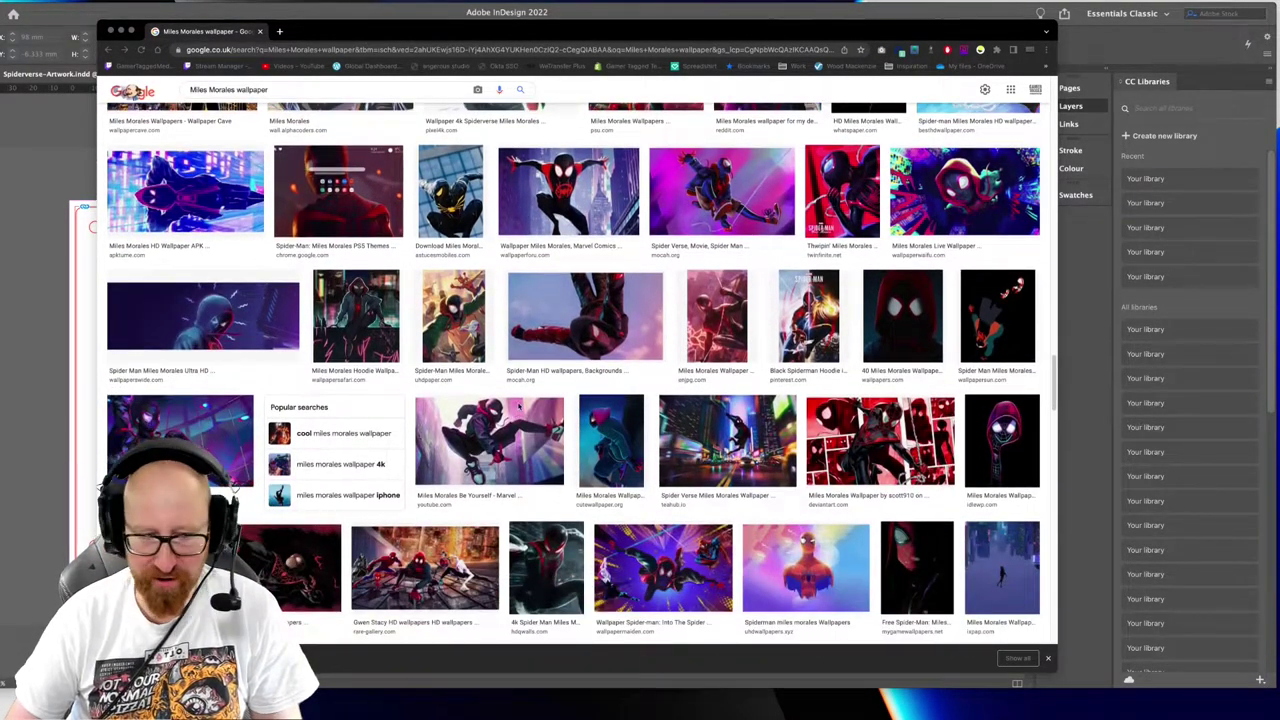
scroll(508, 410, down, 1)
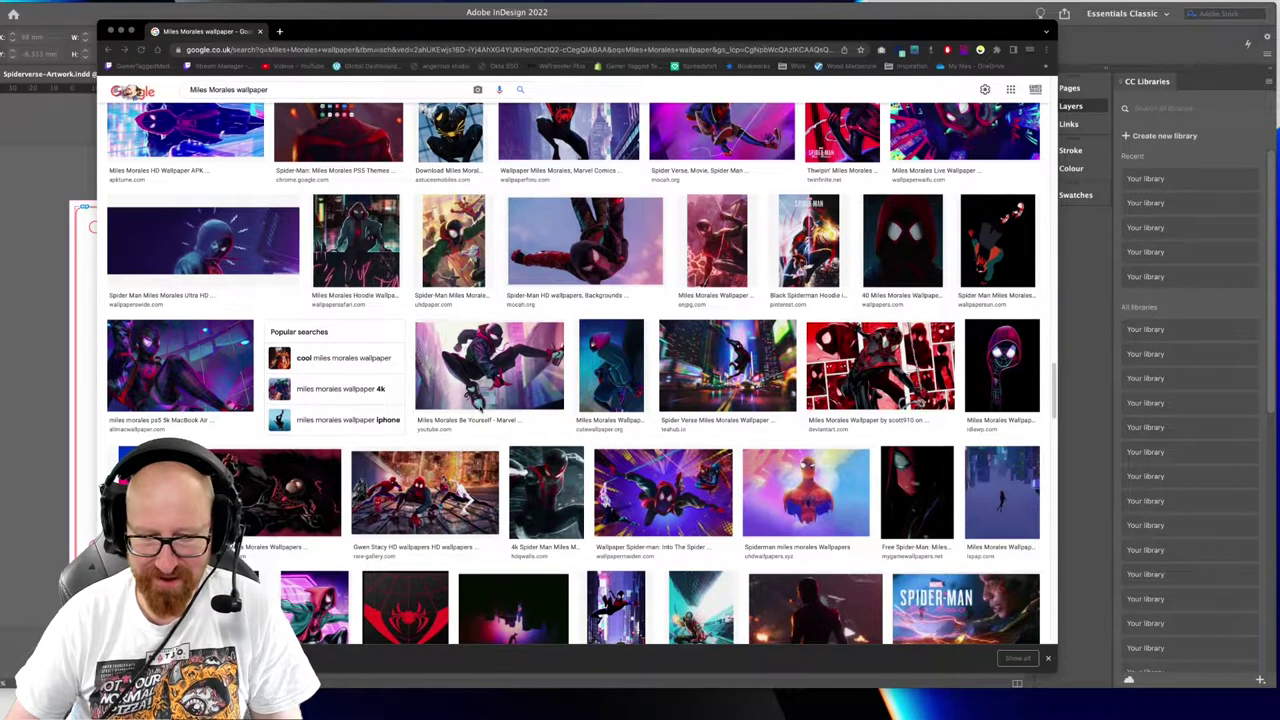
scroll(430, 400, down, 2)
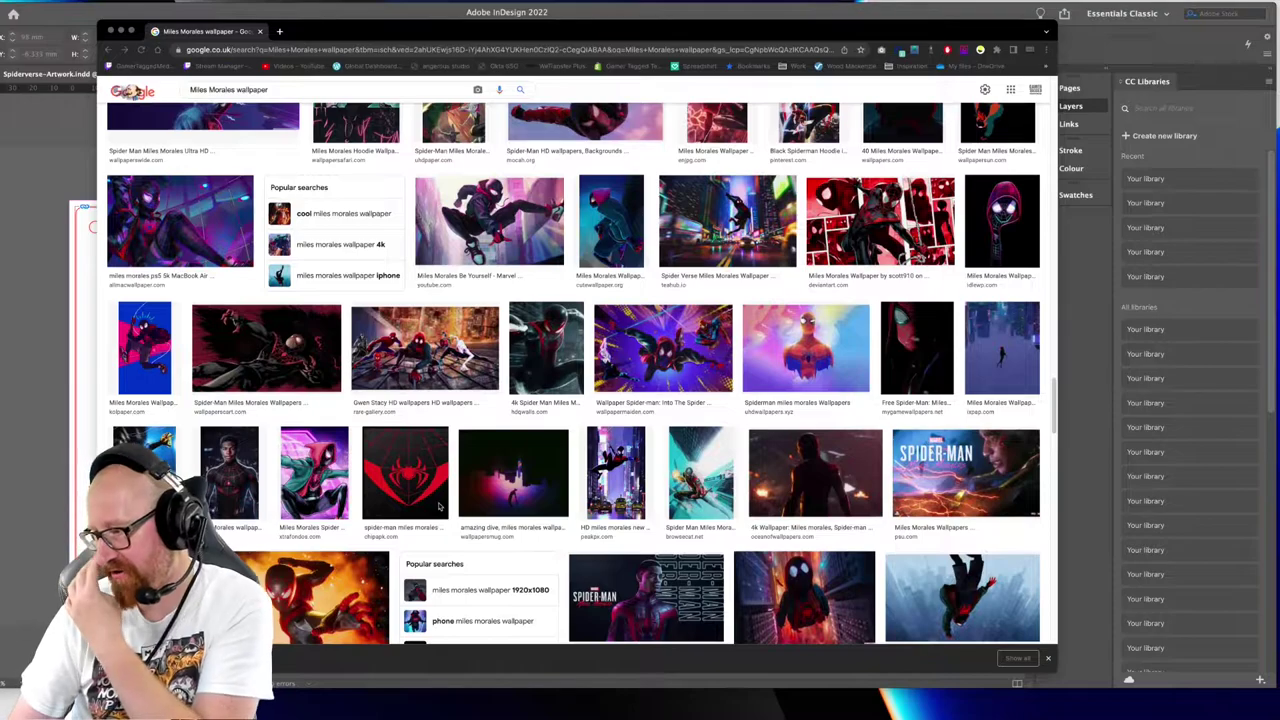
scroll(427, 483, down, 6)
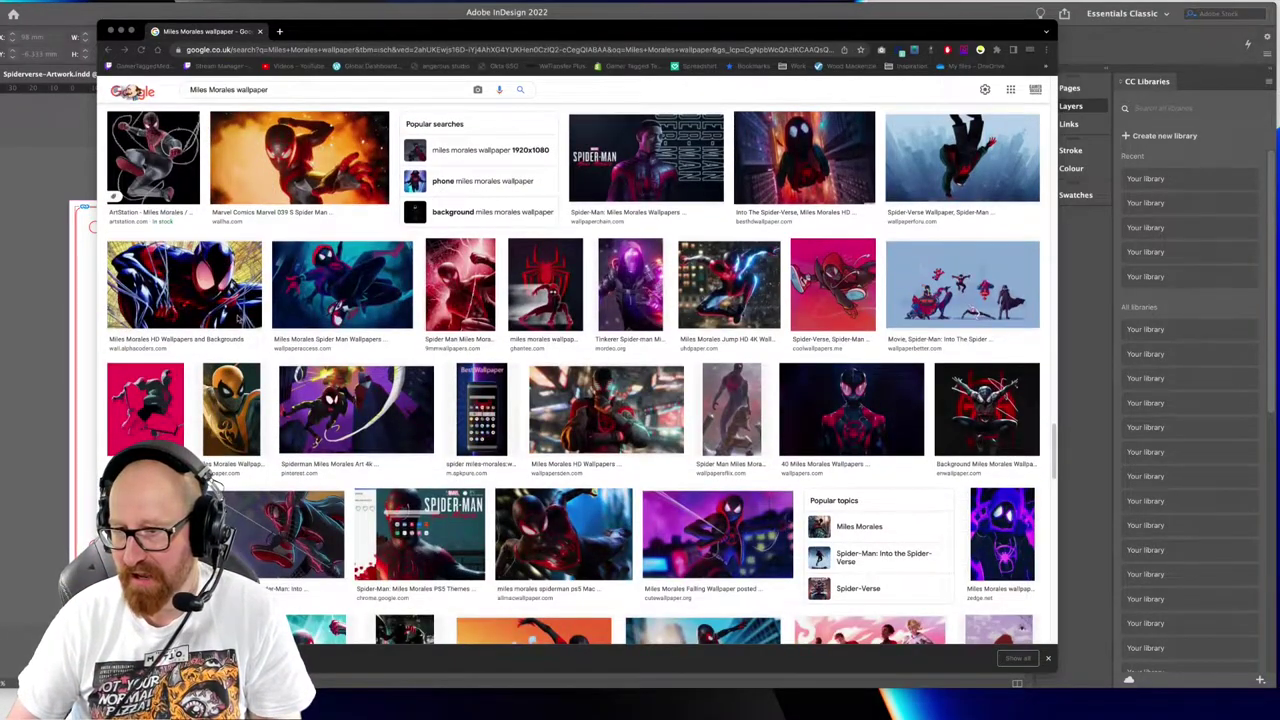
scroll(420, 330, up, 5)
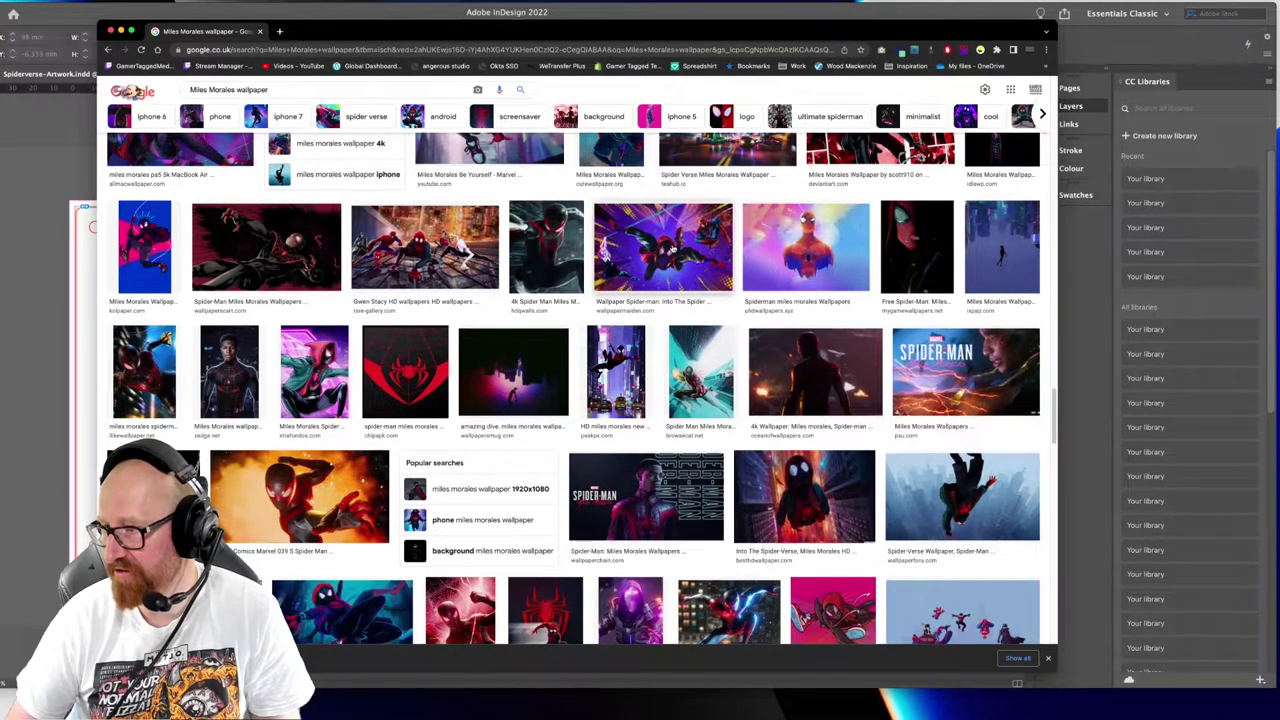
Preview the purple Into the Spider-Verse wallpaper and its tall related image, and close the preview
click(672, 245)
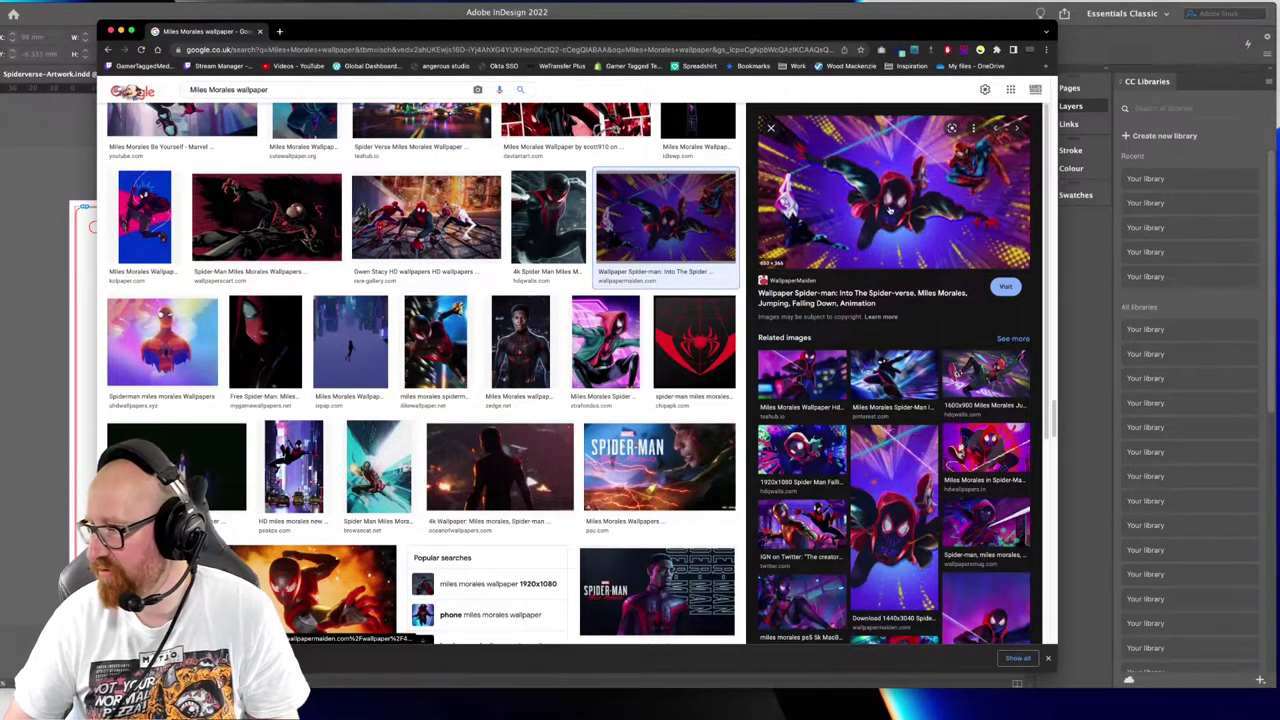
click(892, 504)
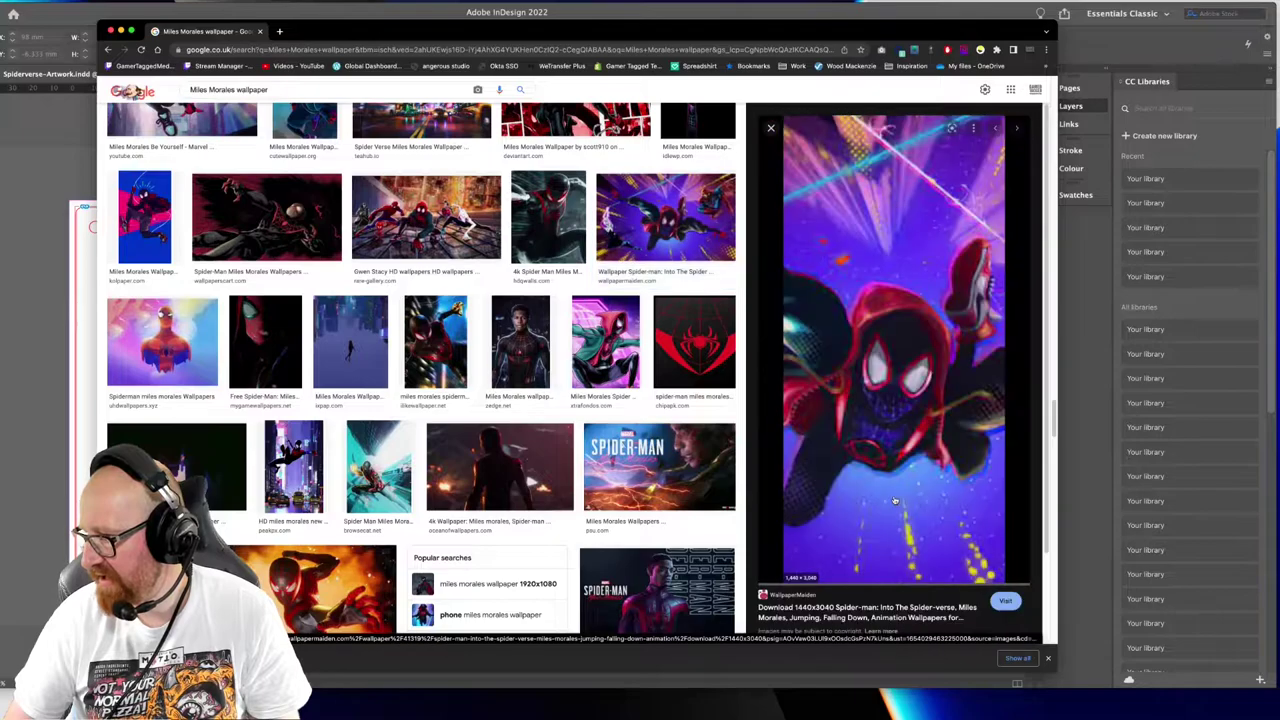
click(770, 128)
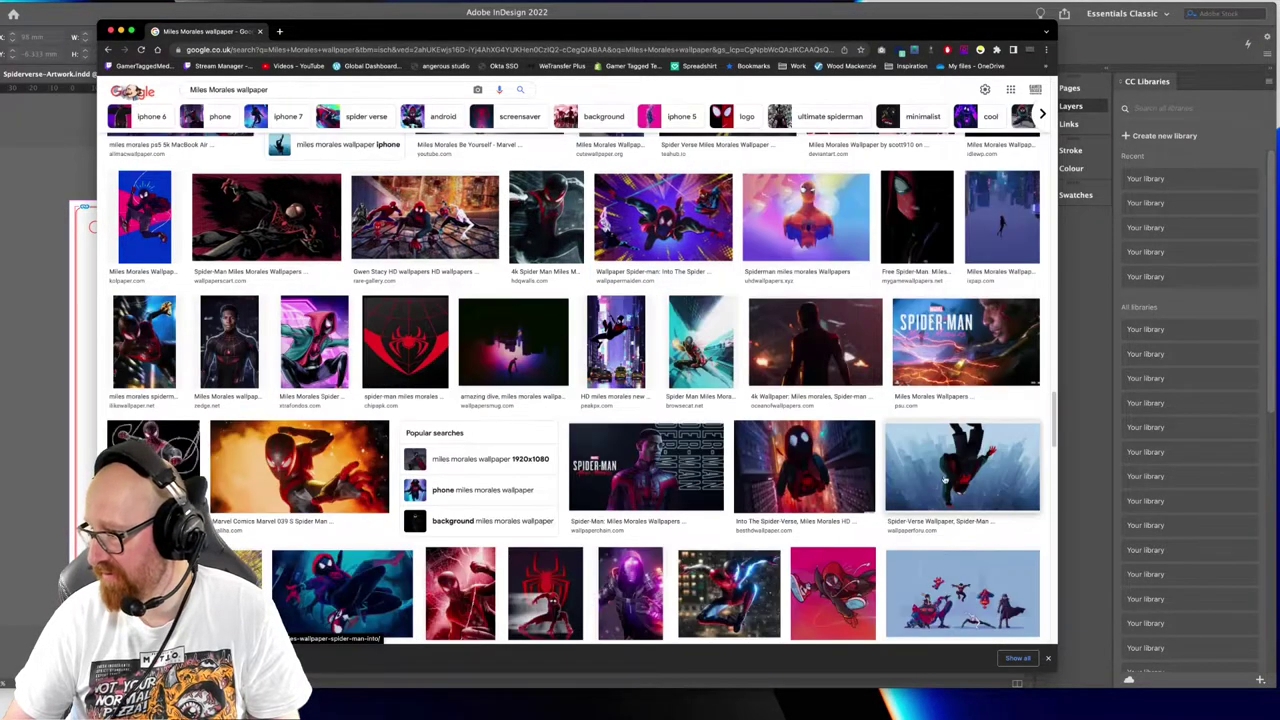
Preview the orange Miles Morales wallpaper further down the results, open its related blue-background web image and copy that image
scroll(700, 438, down, 2)
scroll(700, 438, down, 6)
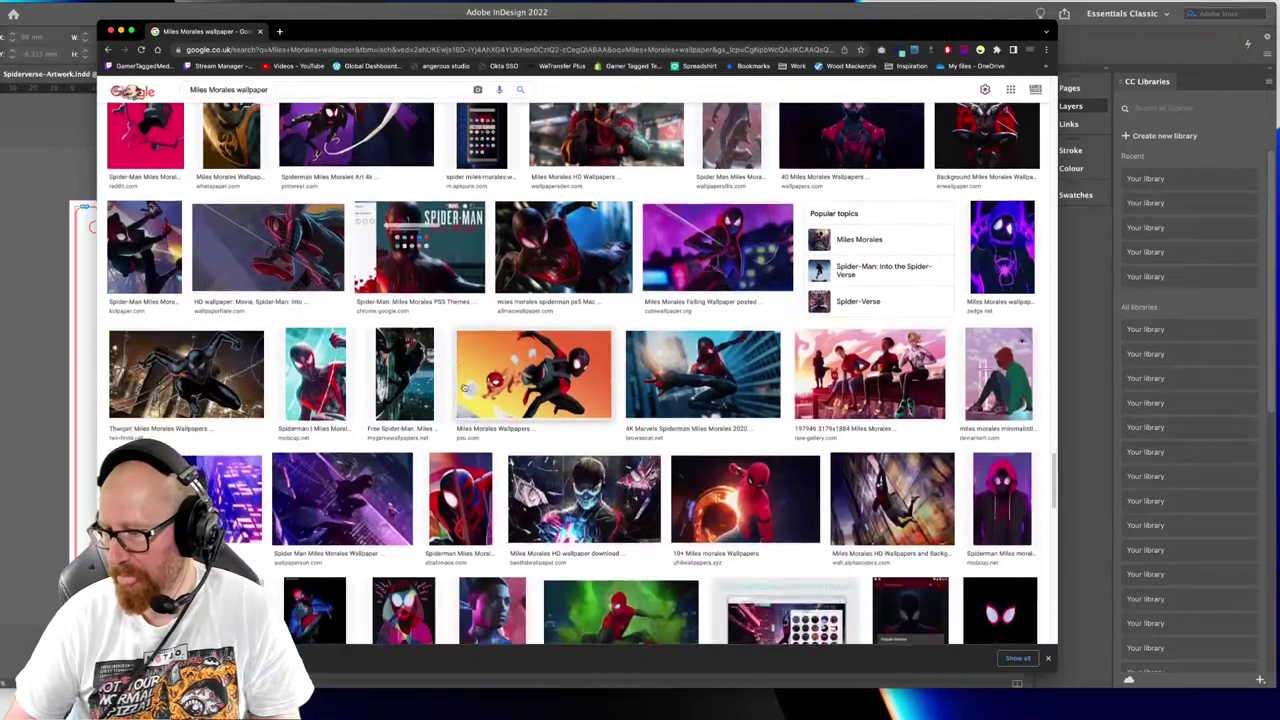
click(540, 366)
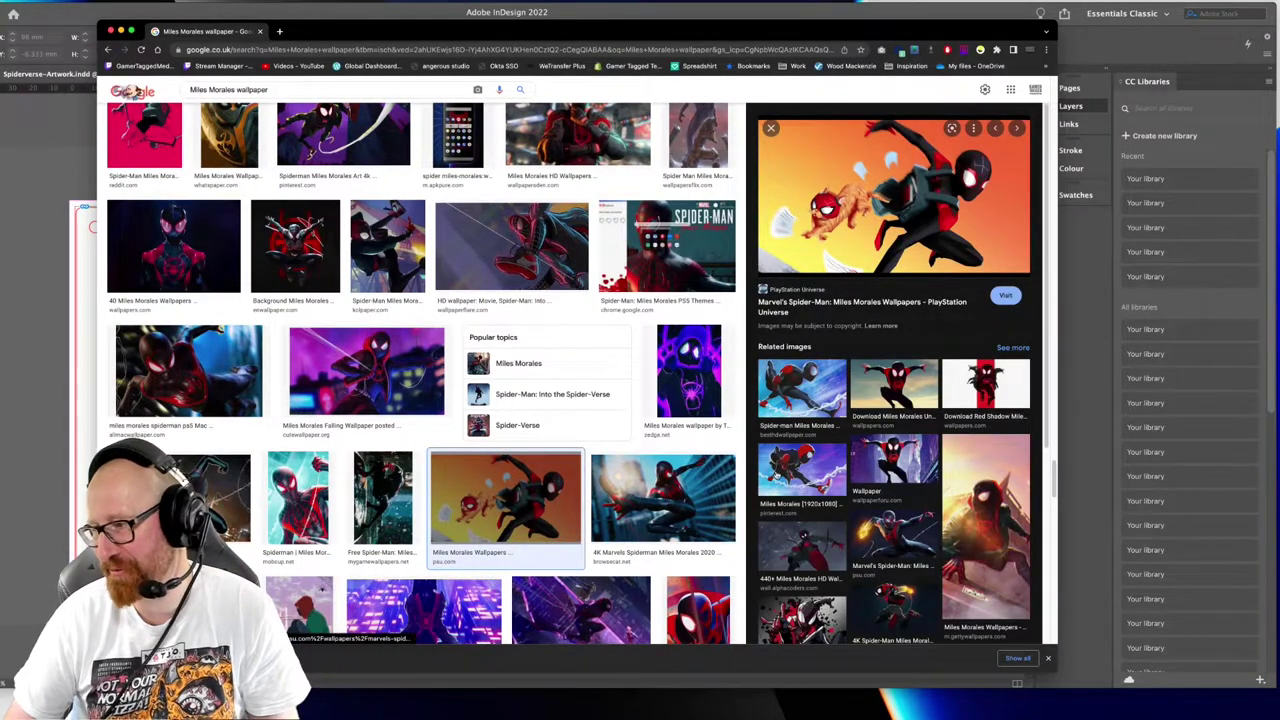
click(790, 392)
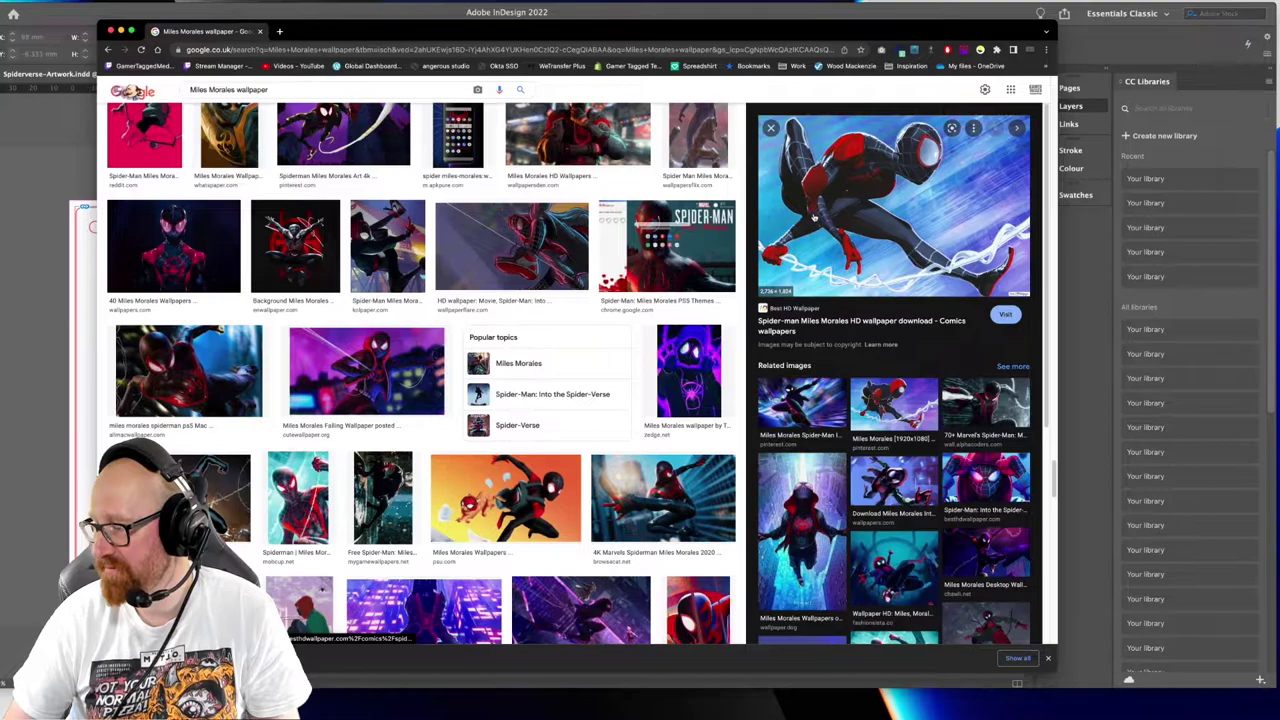
right_click(842, 180)
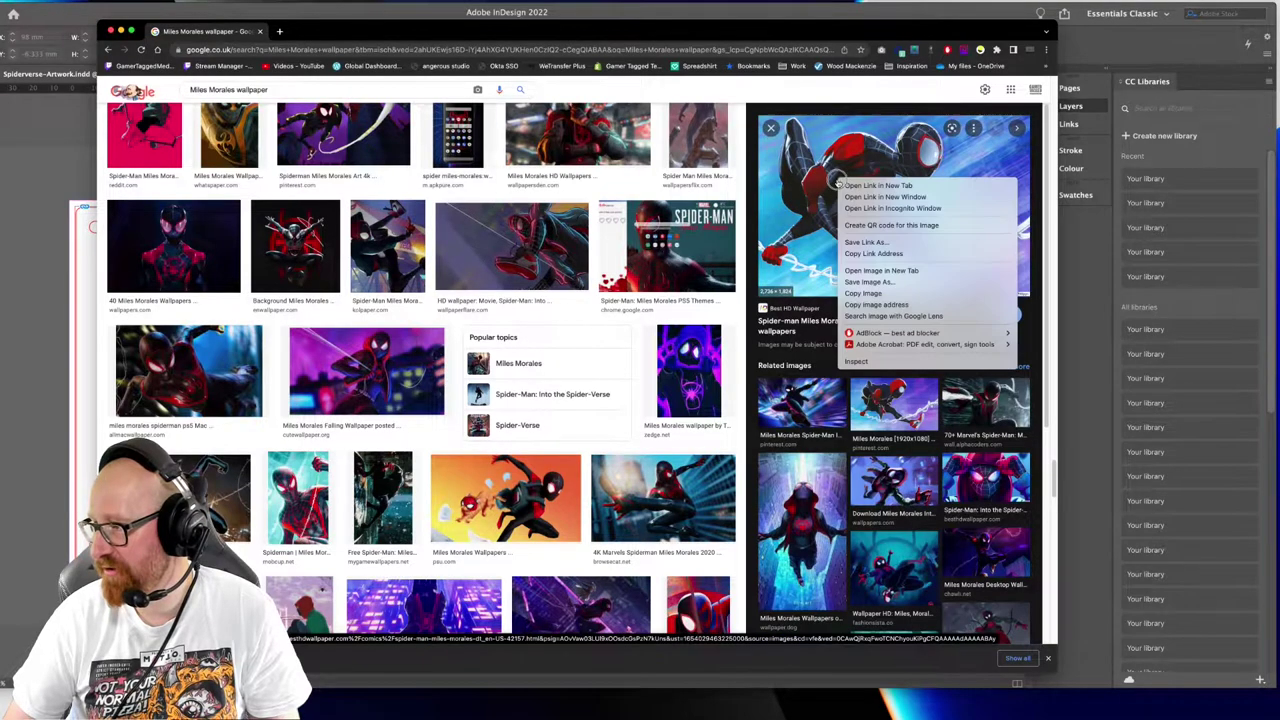
click(878, 295)
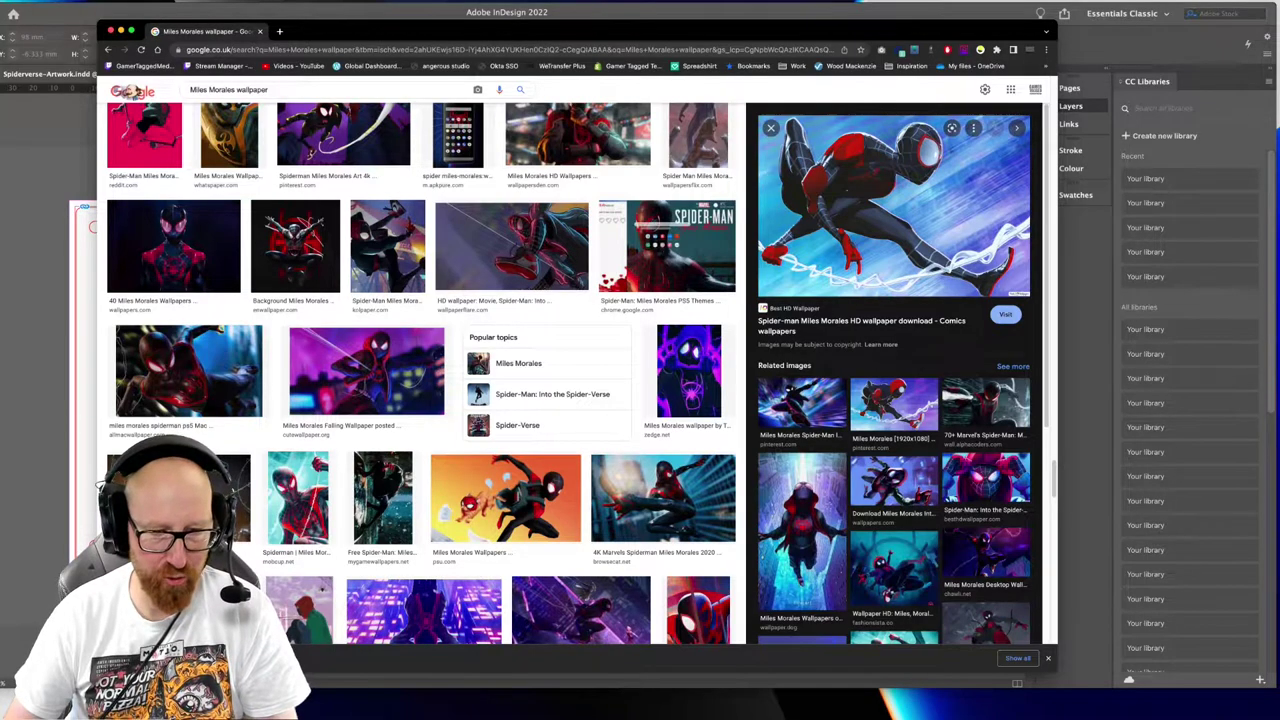
Switch to Photoshop, create a new document at the copied image's size and paste the blue-background Miles Morales image into it
key(super+Tab)
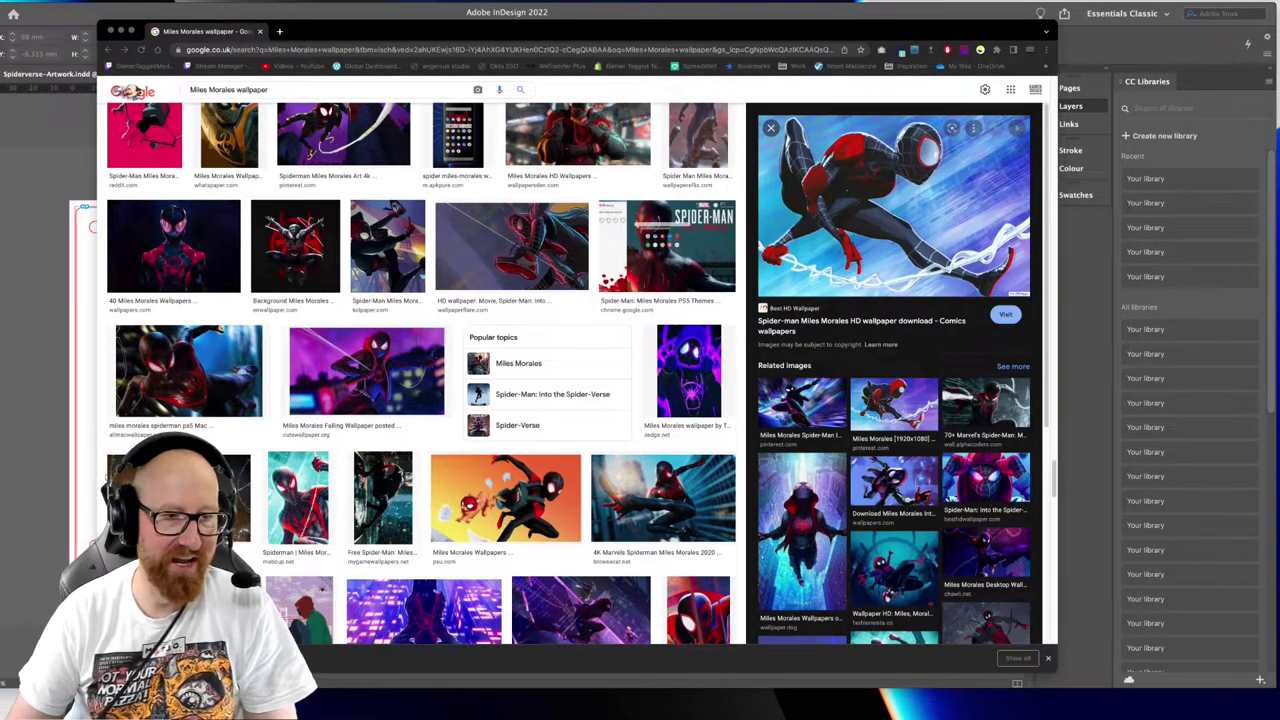
key(super+Tab)
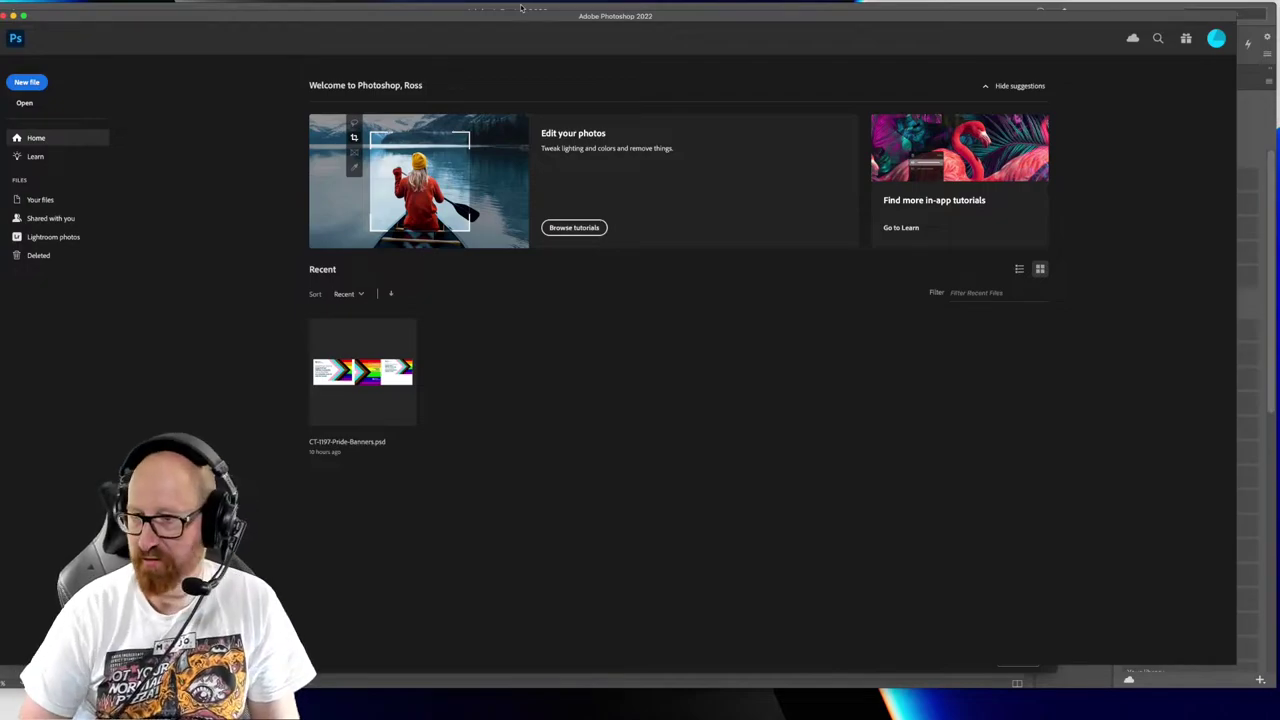
key(Return)
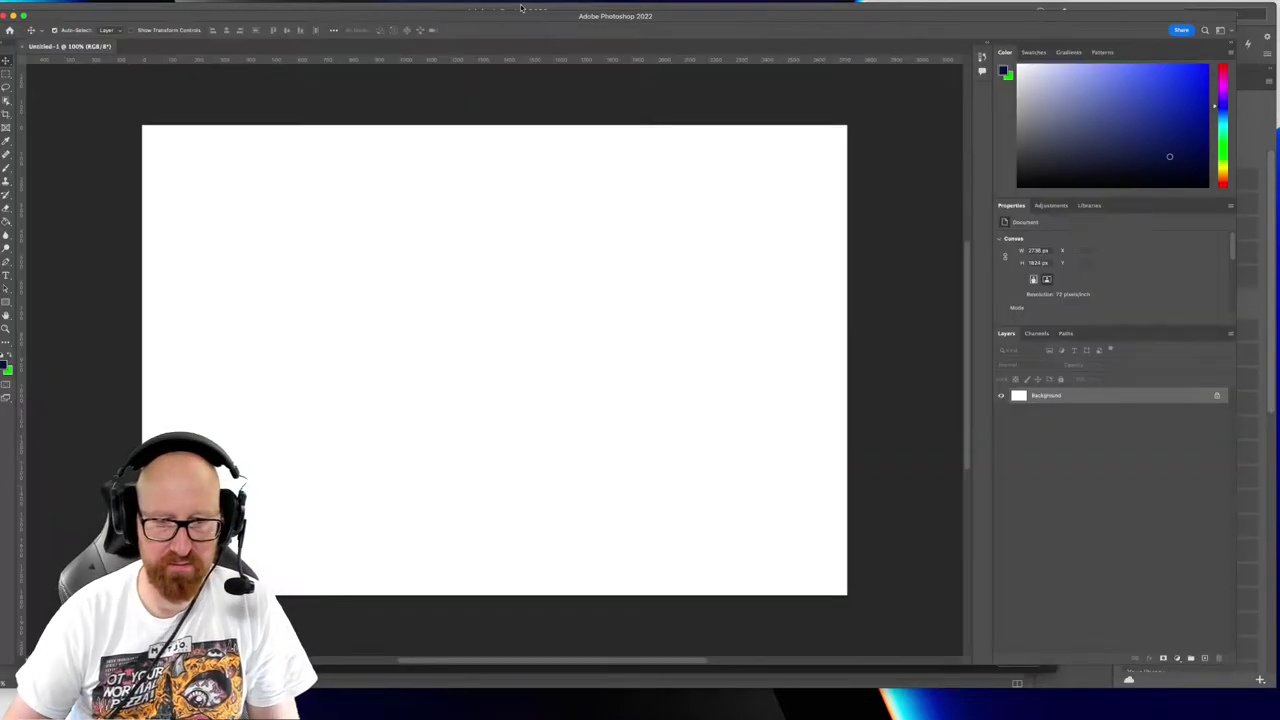
key(super+v)
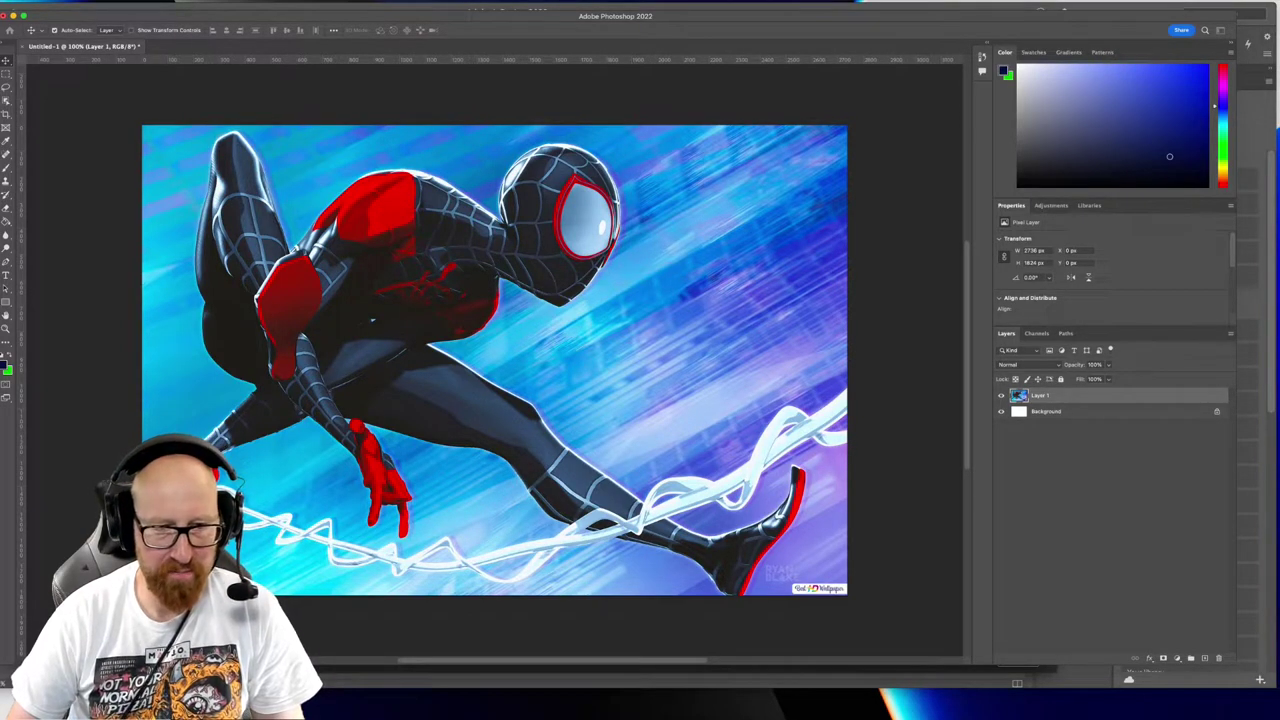
Save a JPEG copy of the pasted image as MM-3 in the images folder and close the document without saving changes
key(super+alt+s)
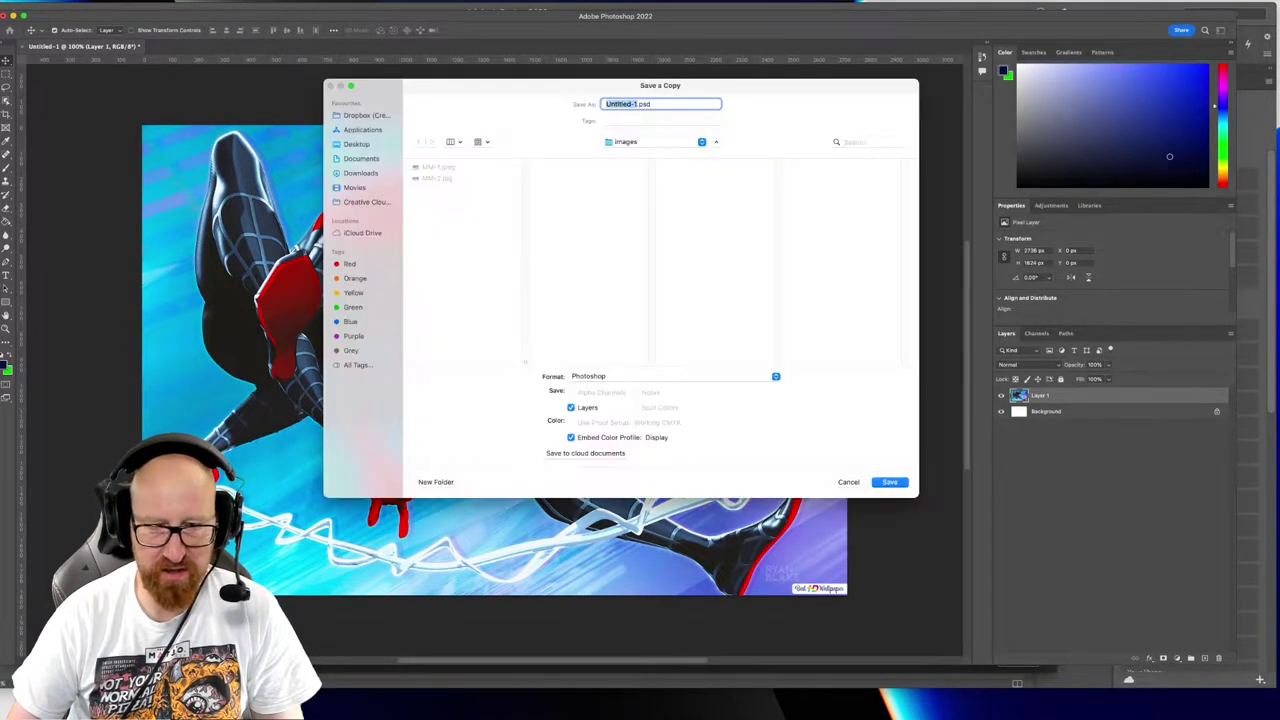
text(MM-3)
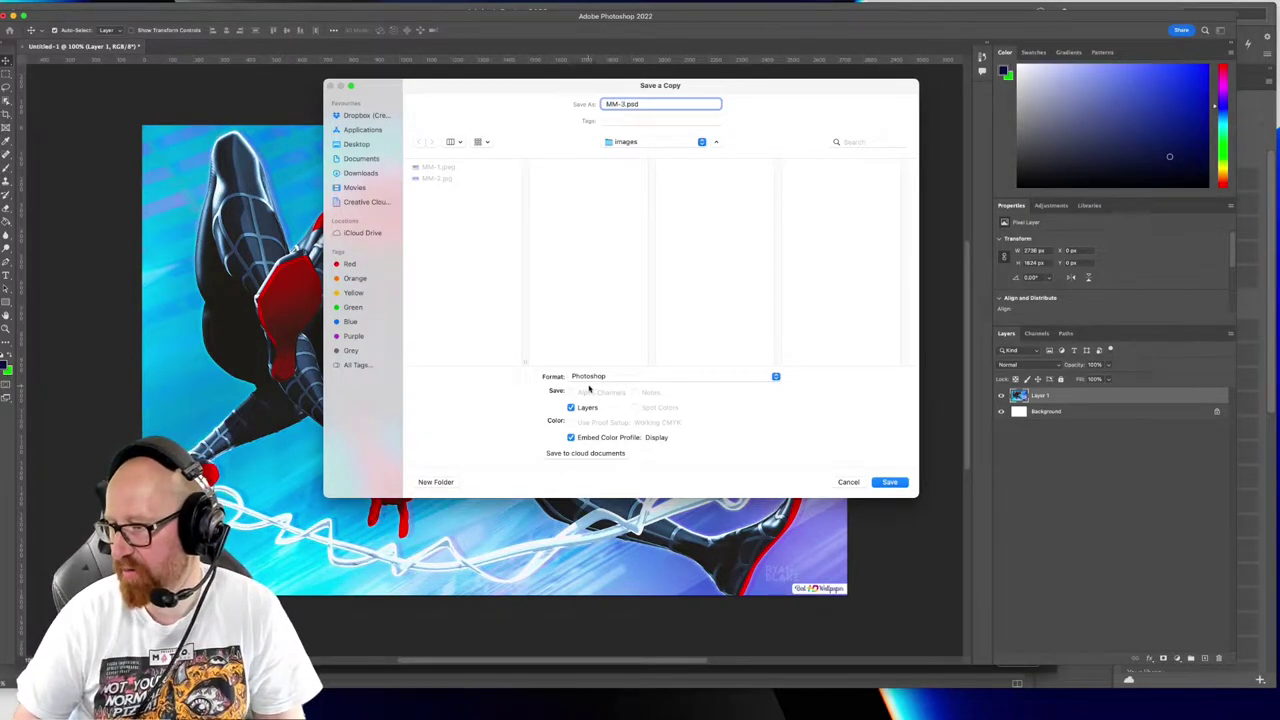
click(589, 377)
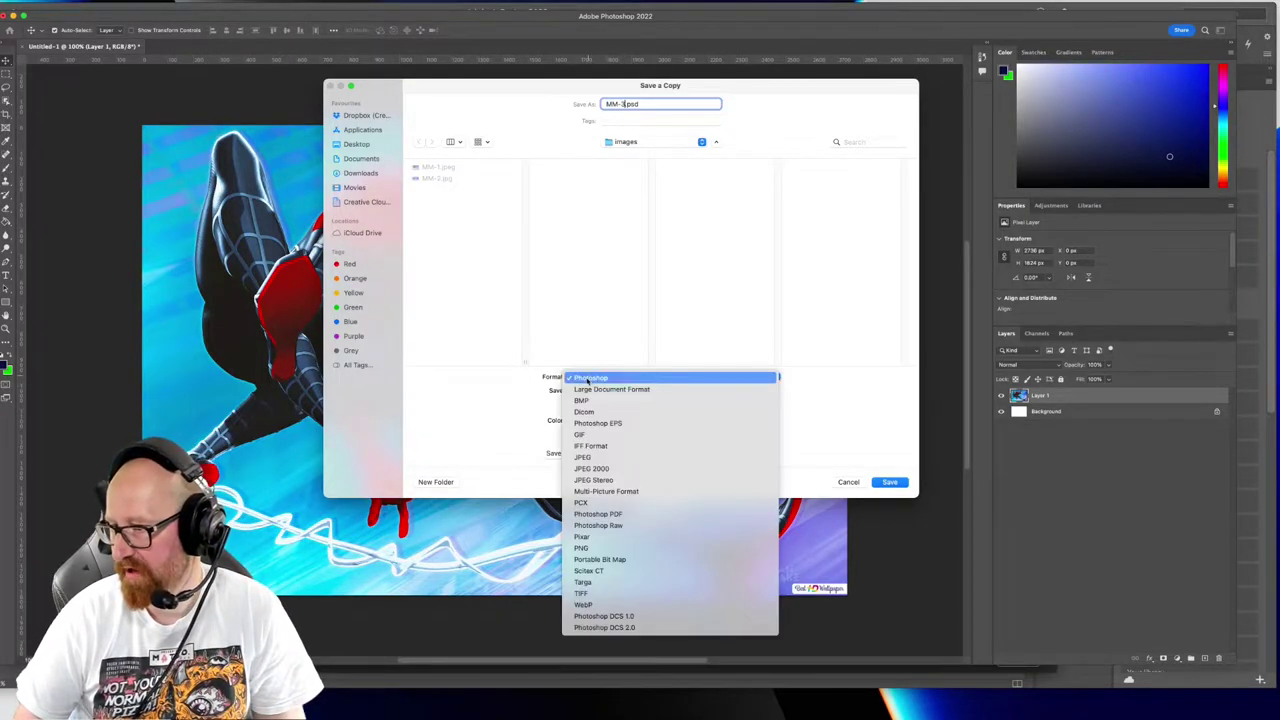
click(602, 458)
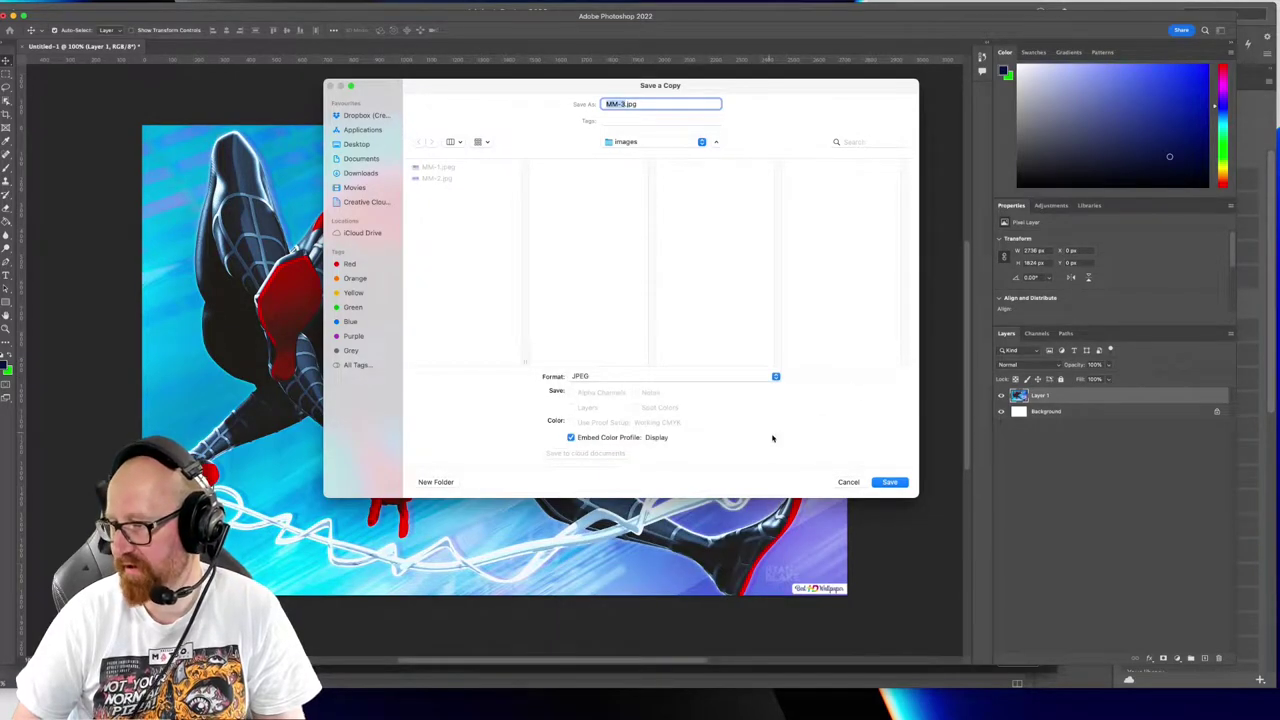
click(887, 482)
click(680, 206)
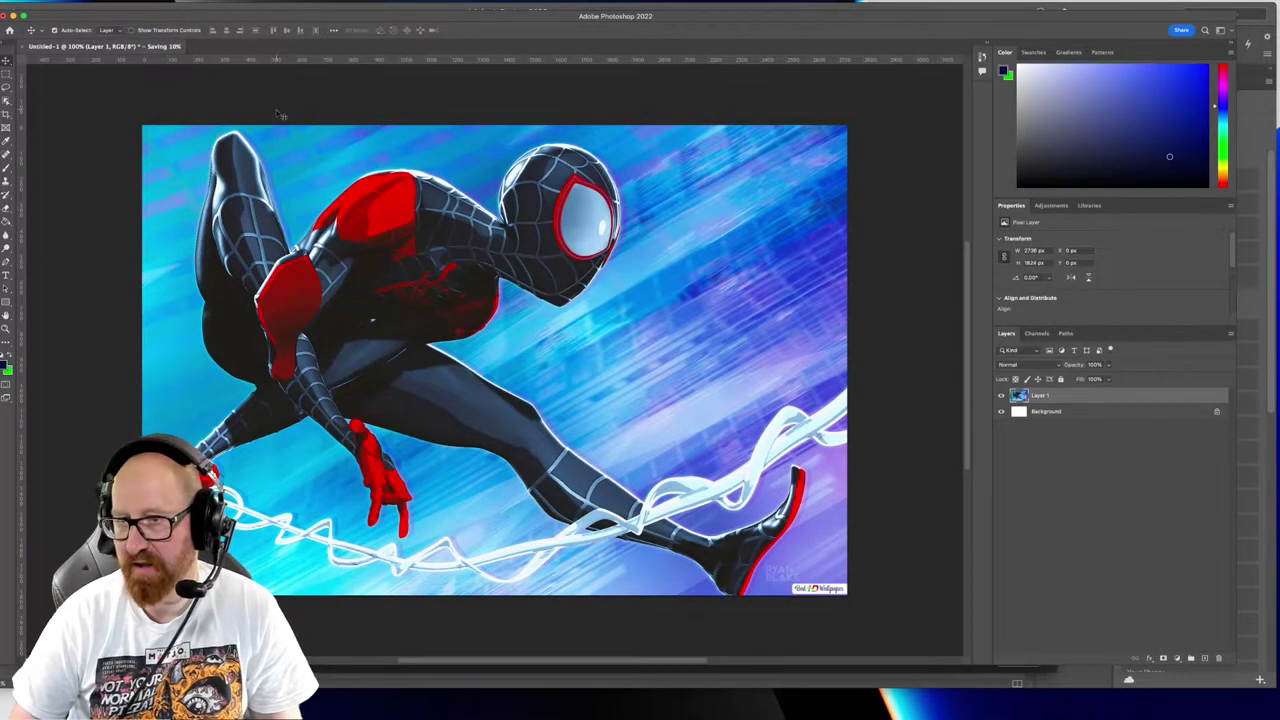
key(super+w)
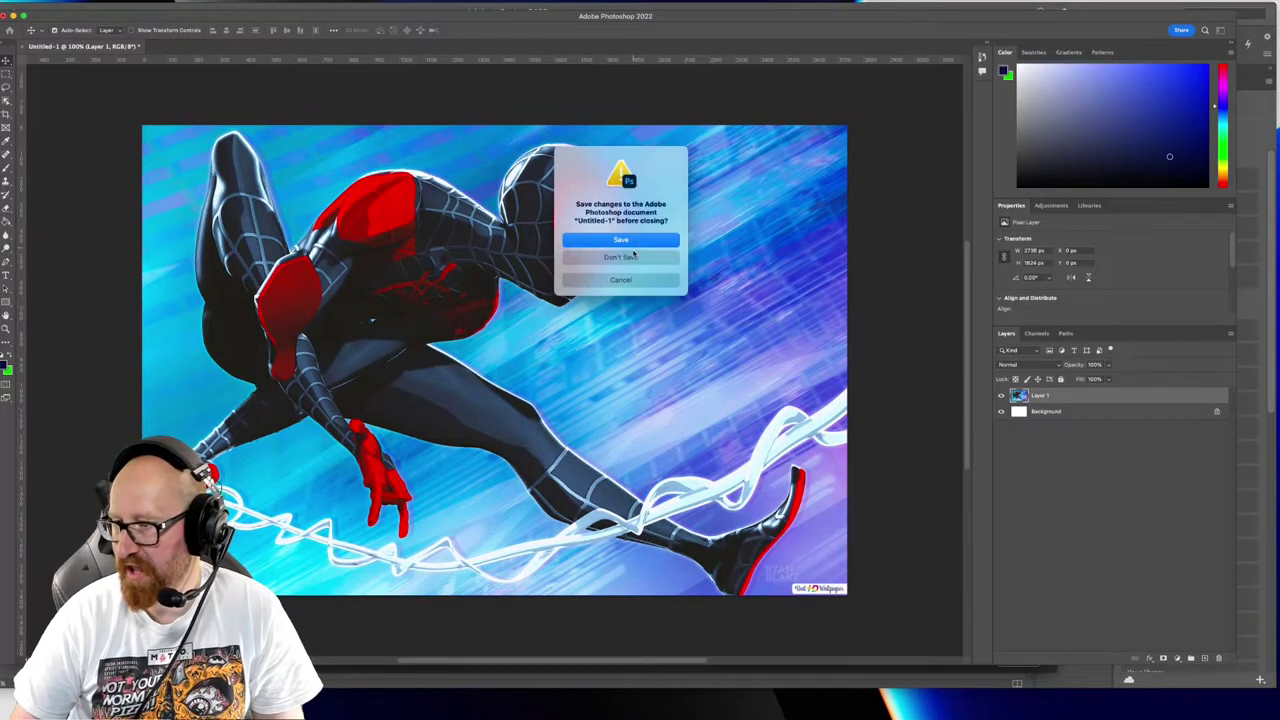
click(635, 258)
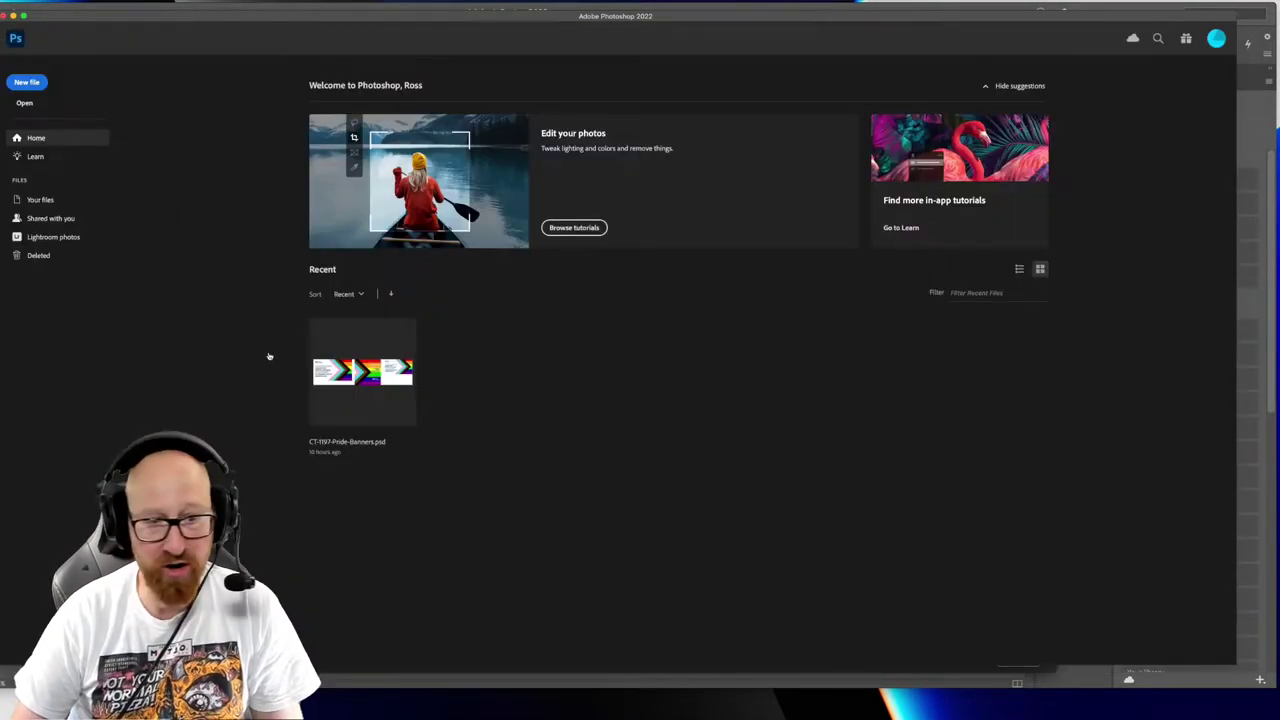
Switch to InDesign, place MM-3.jpg on the Artwork layer about 176 mm wide and move it to about X 19.9 mm, Y 24 mm
key(super+Tab)
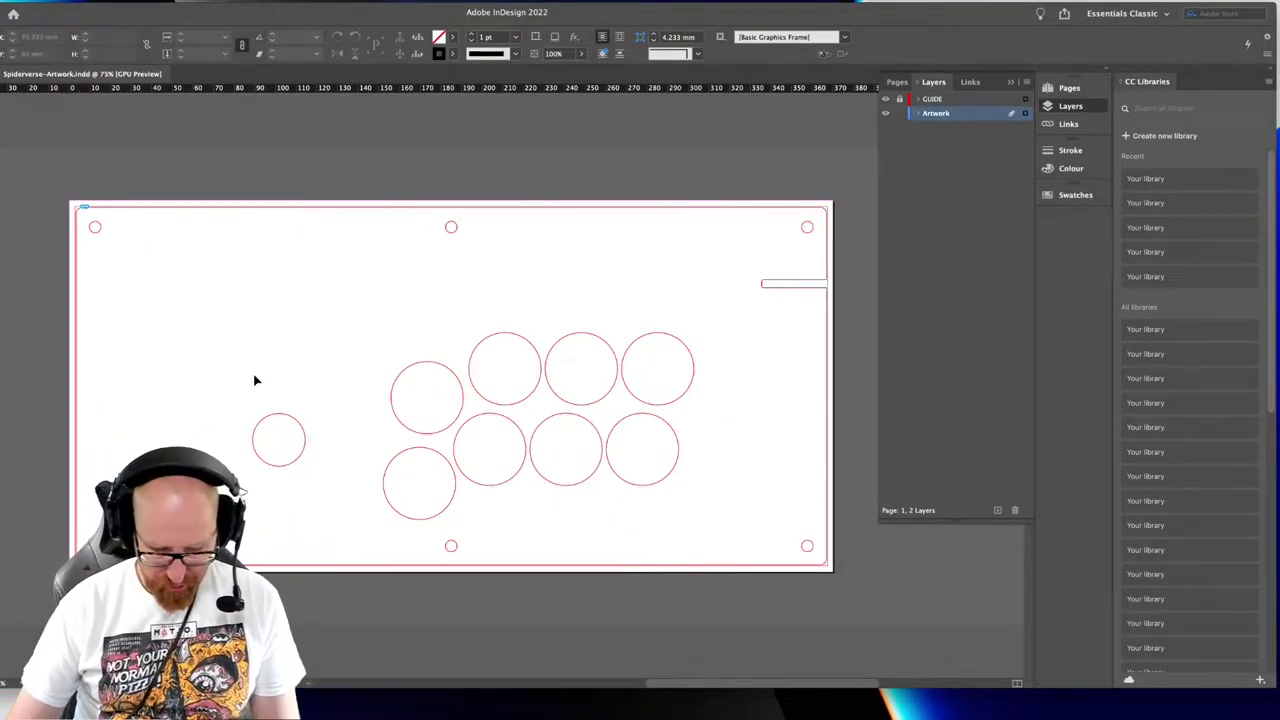
key(super+d)
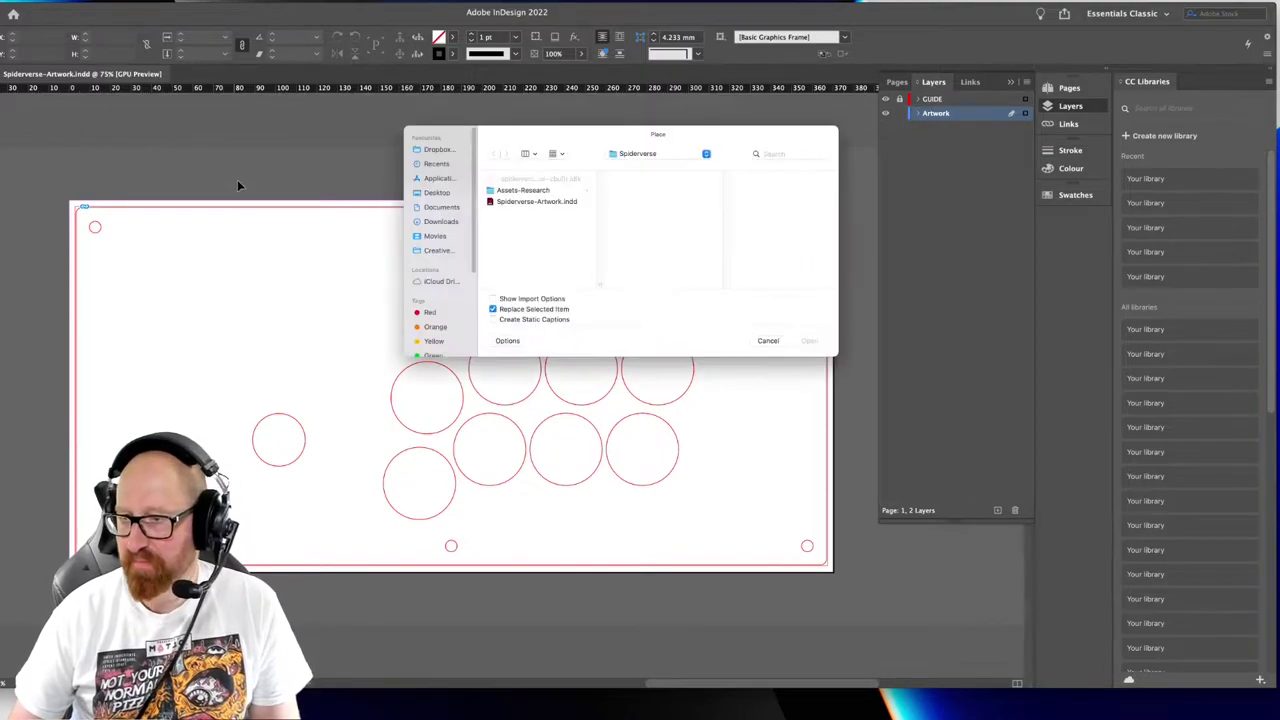
key(Escape)
click(32, 1)
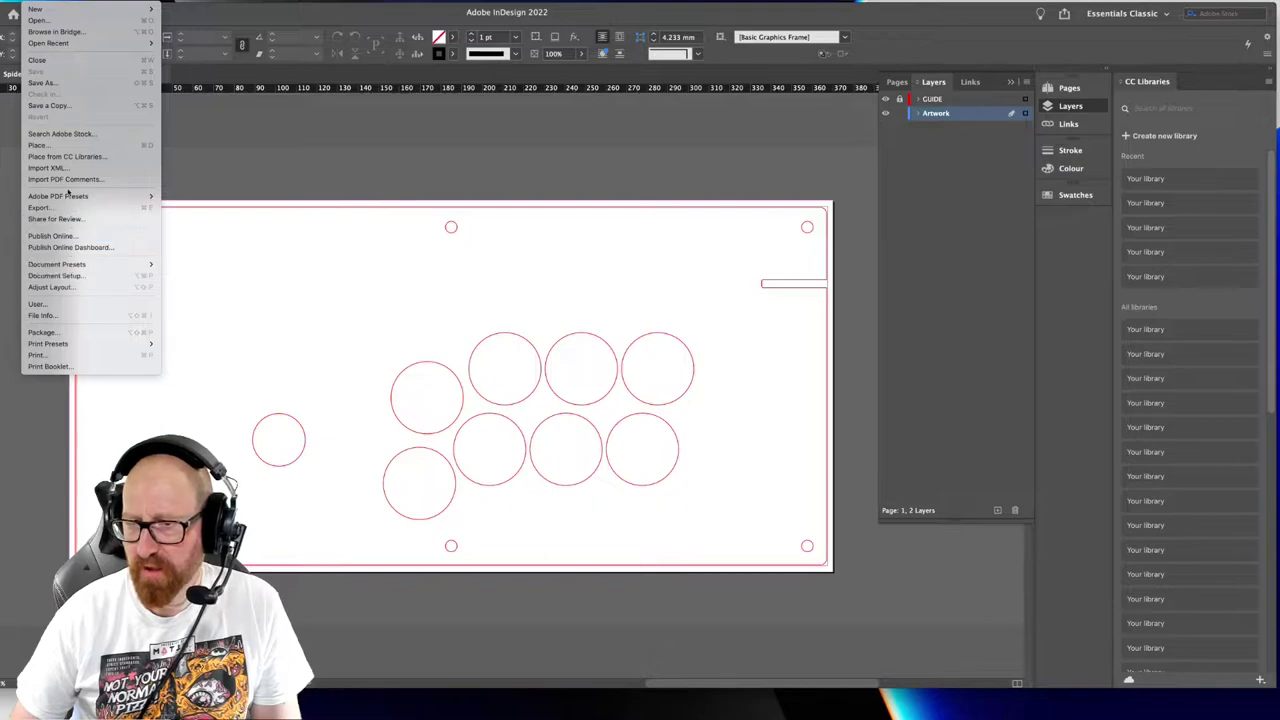
click(41, 147)
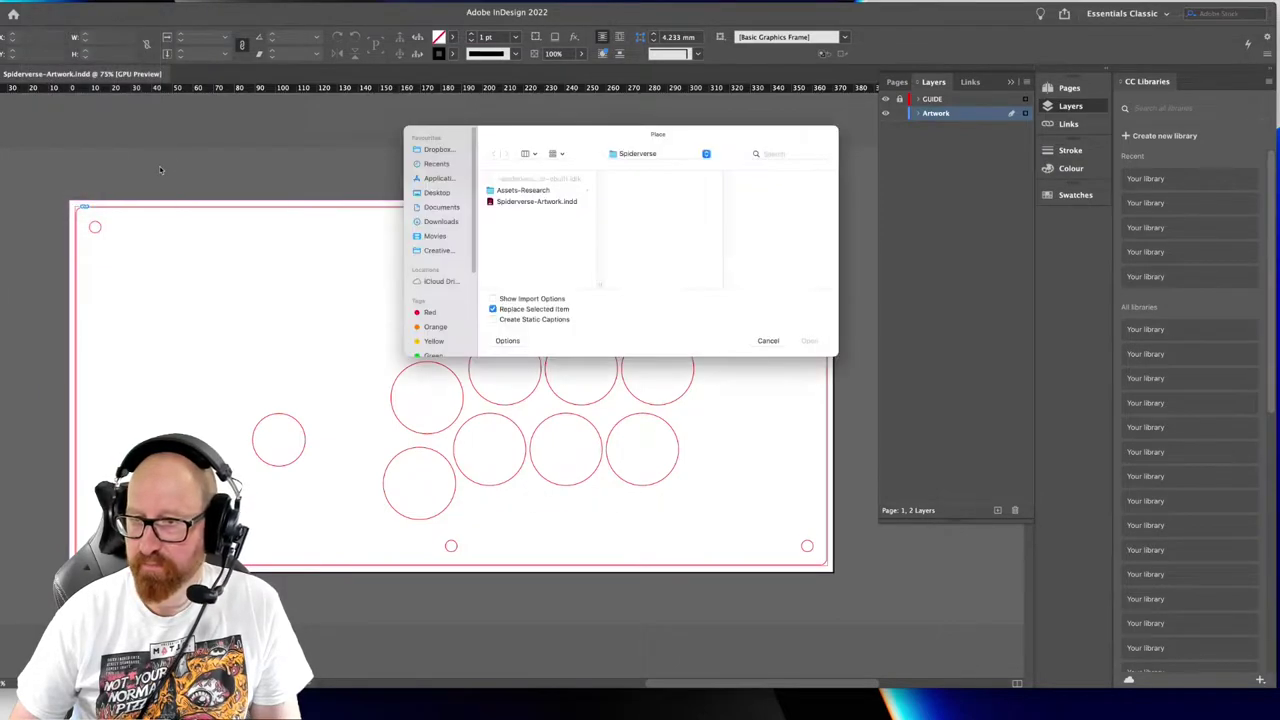
click(650, 178)
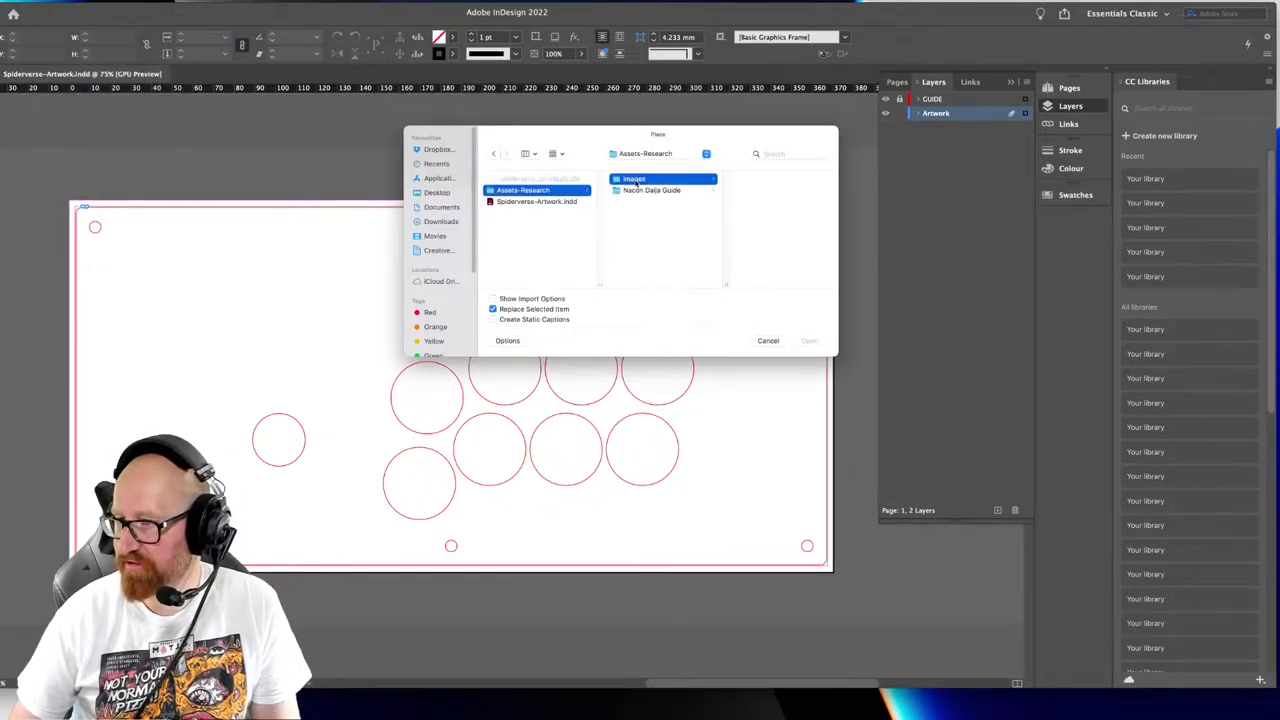
click(768, 201)
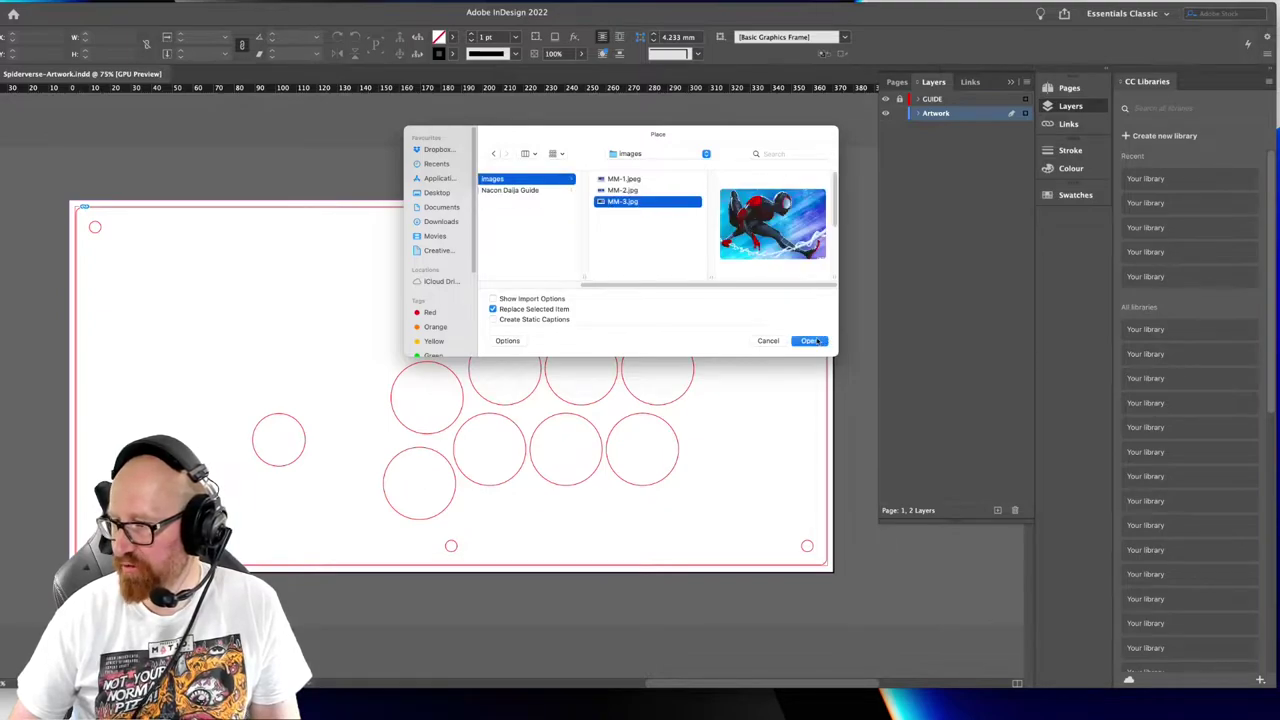
click(810, 341)
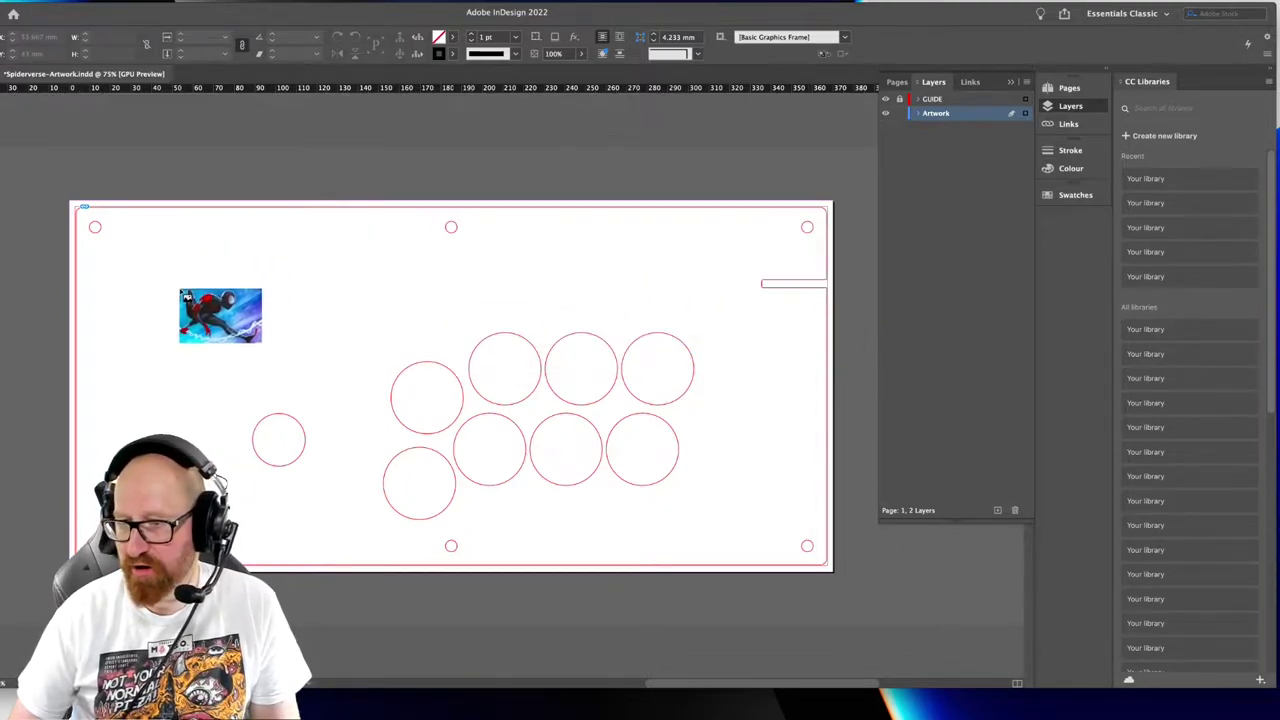
drag(129, 238, 492, 481)
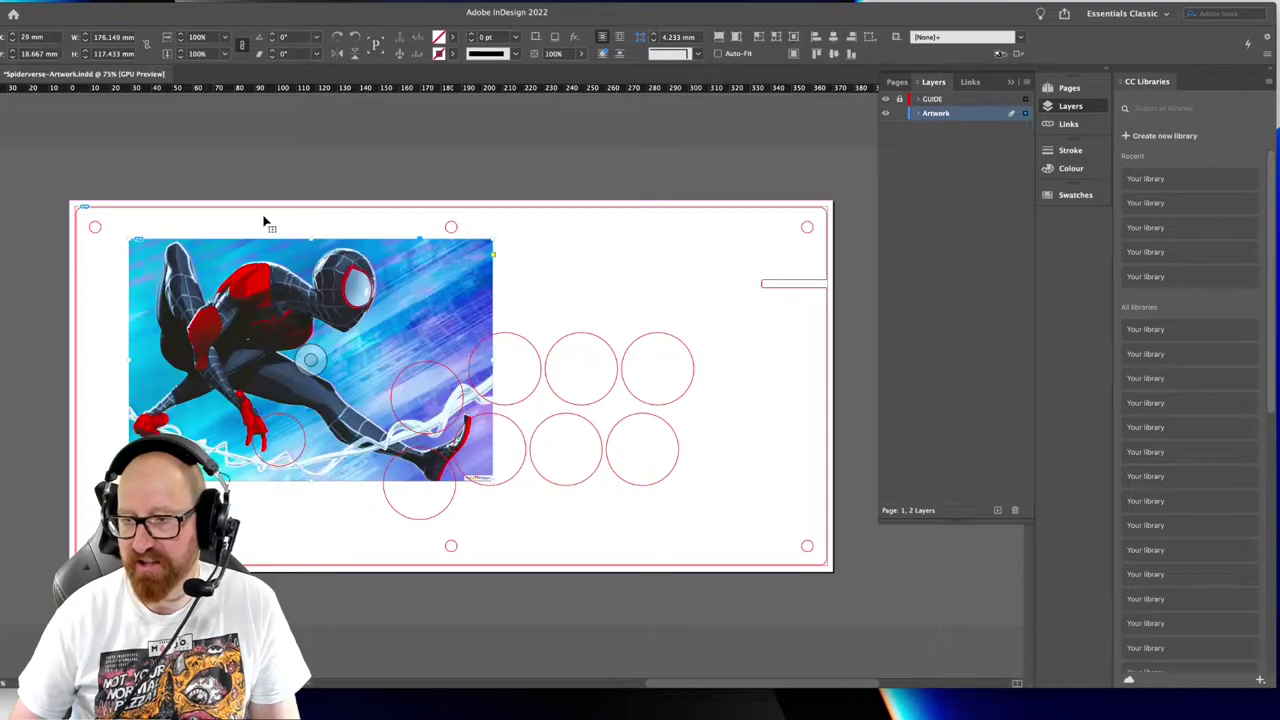
drag(239, 304, 221, 321)
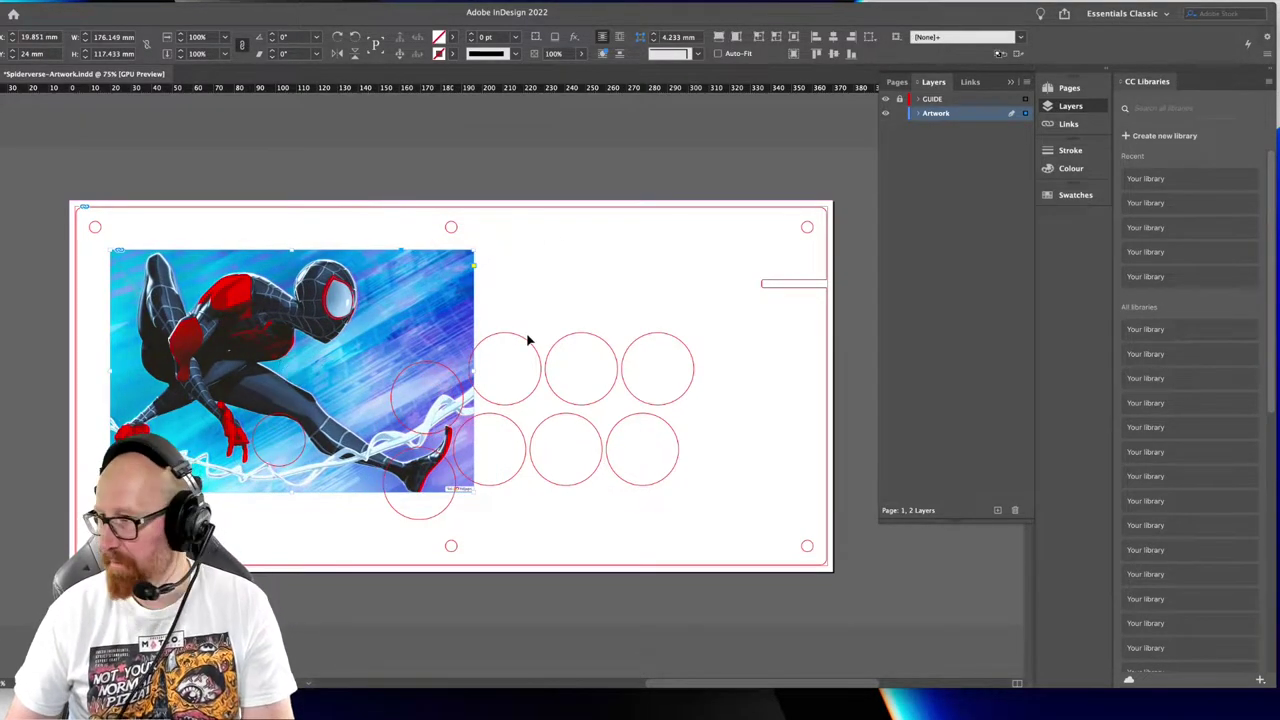
Select all unused colour swatches in the document and delete them, and deselect the placed image
key(super+equal)
key(super+equal)
drag(508, 396, 454, 354)
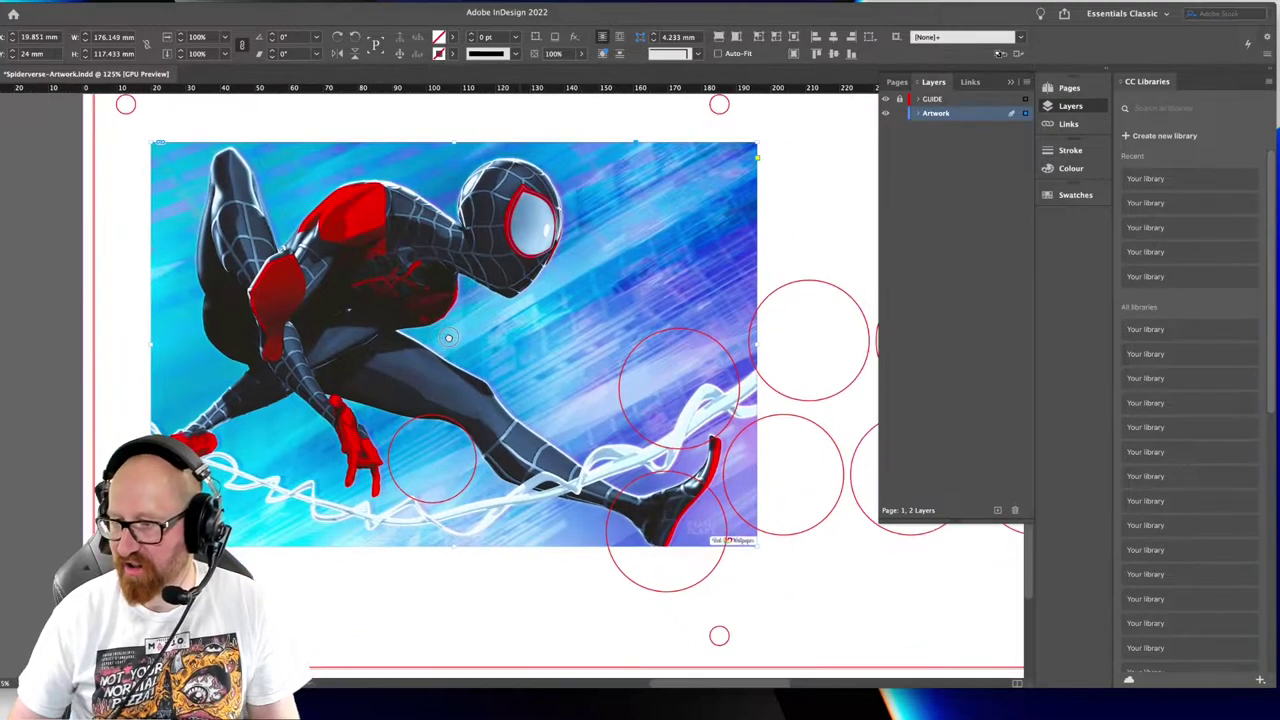
key(super+equal)
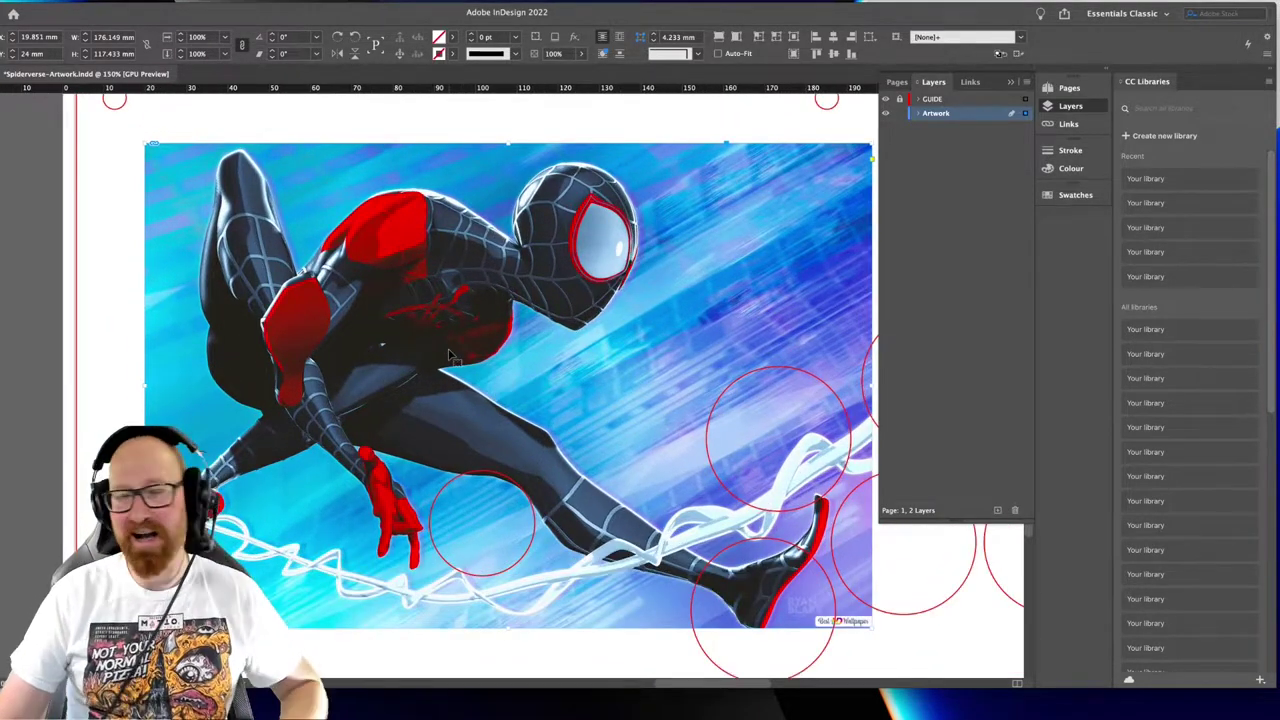
click(1075, 194)
drag(935, 182, 935, 123)
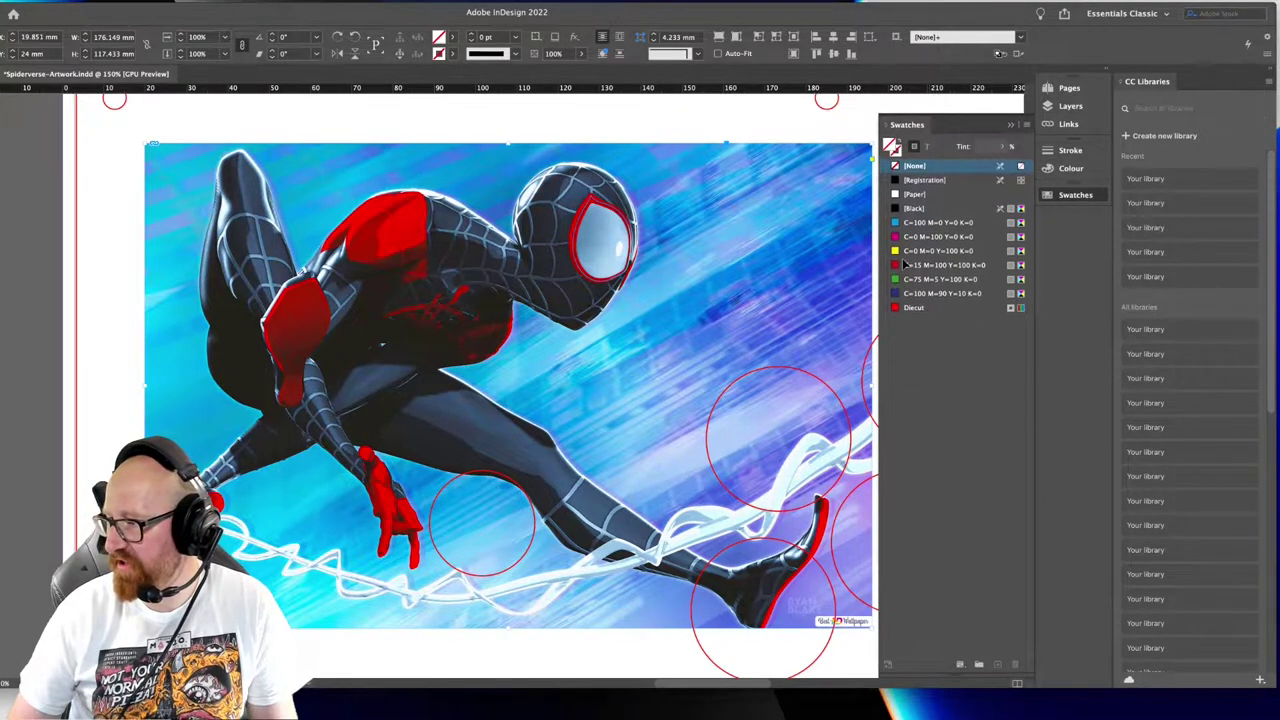
click(1026, 130)
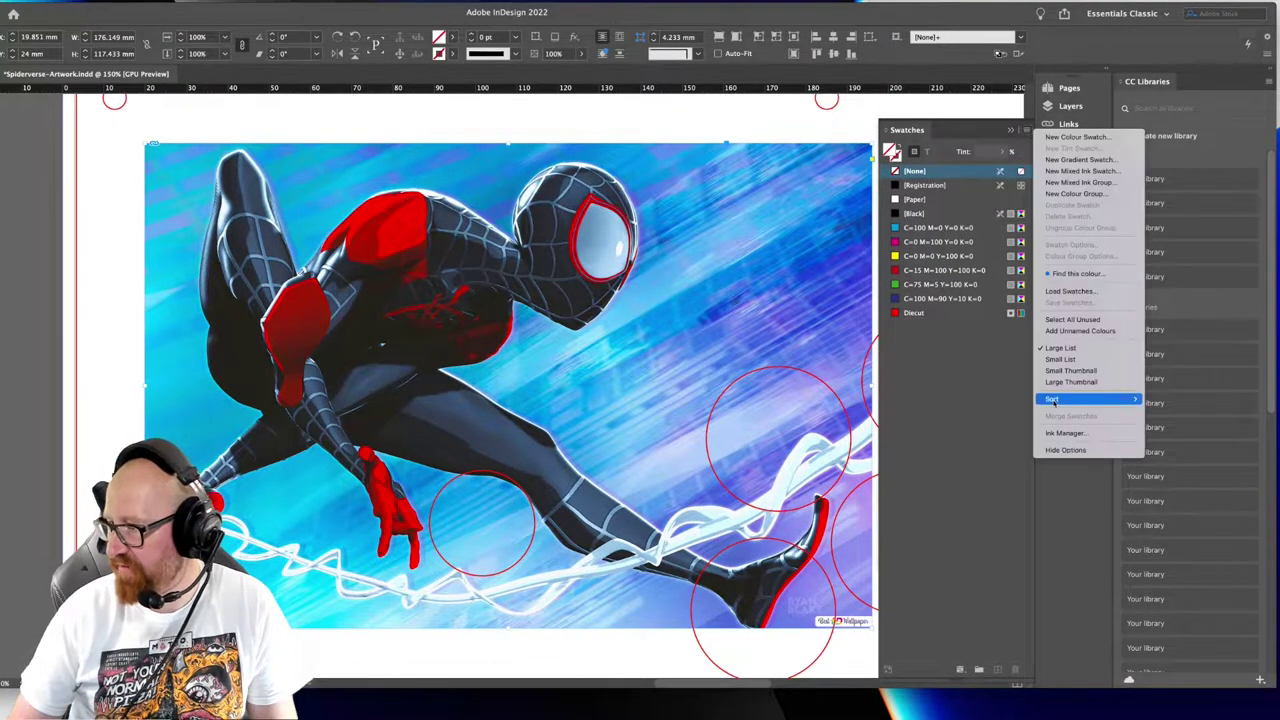
click(1061, 320)
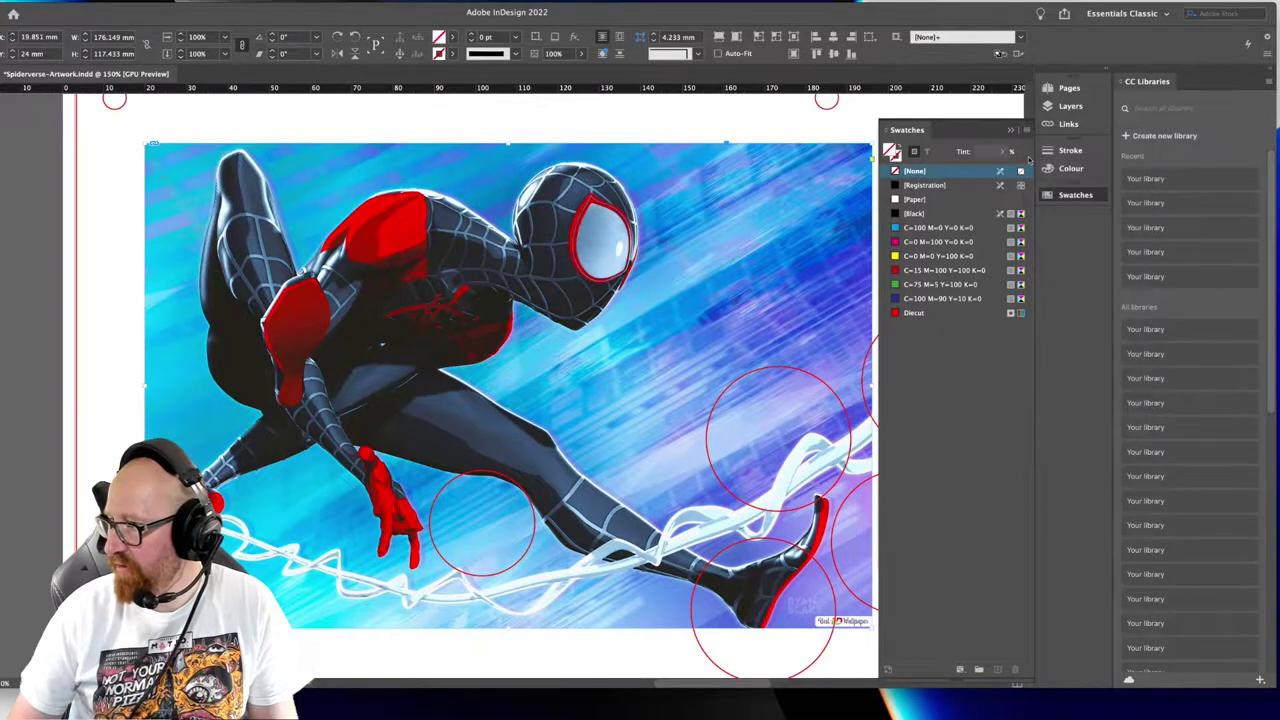
click(1028, 133)
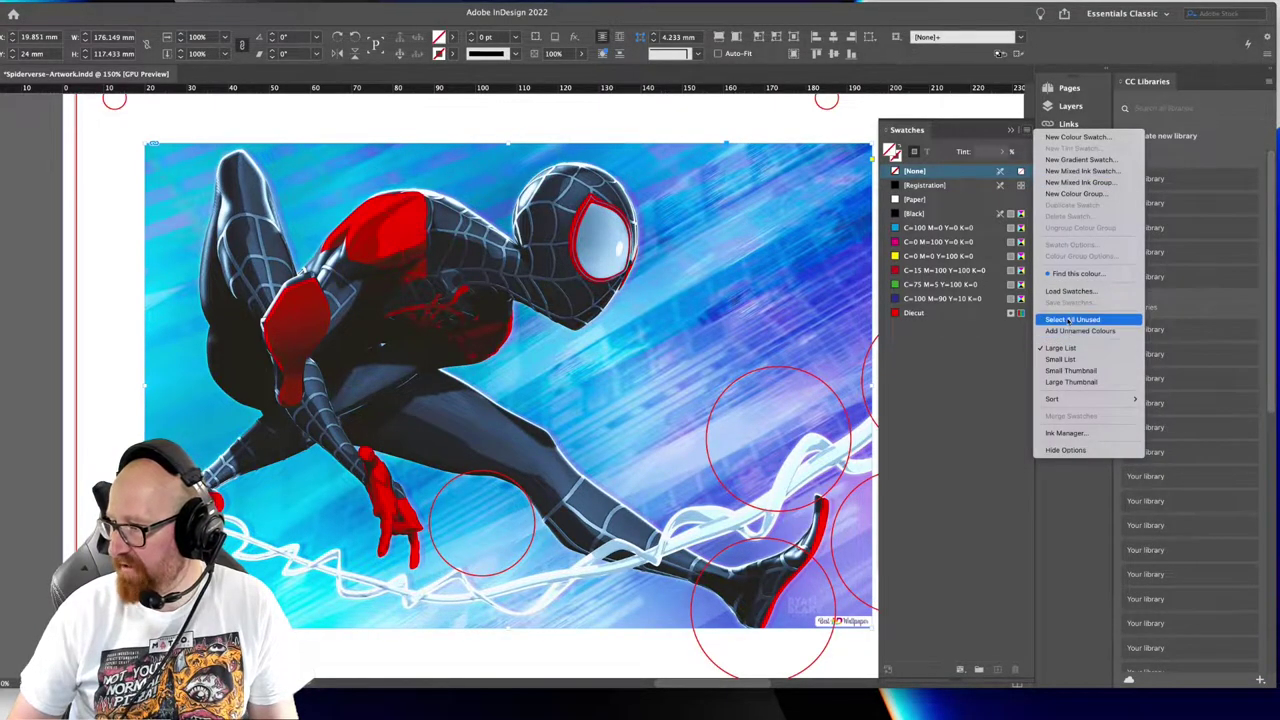
click(1072, 319)
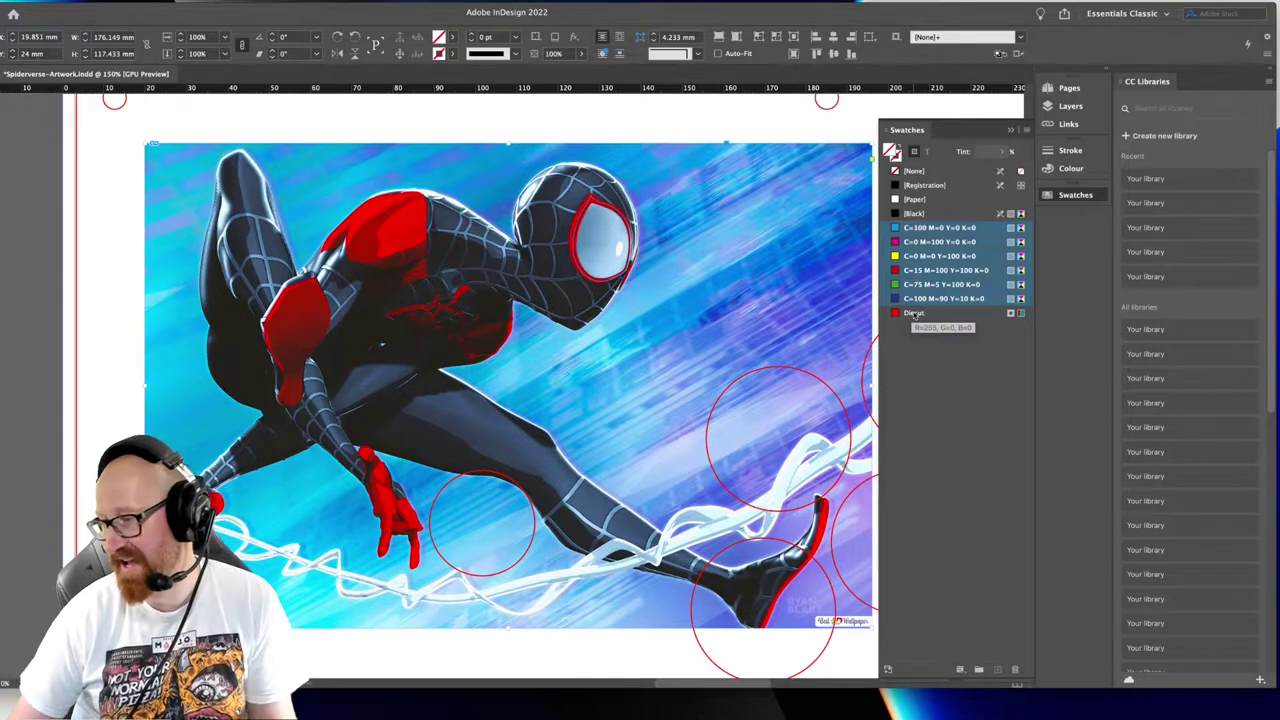
click(1015, 669)
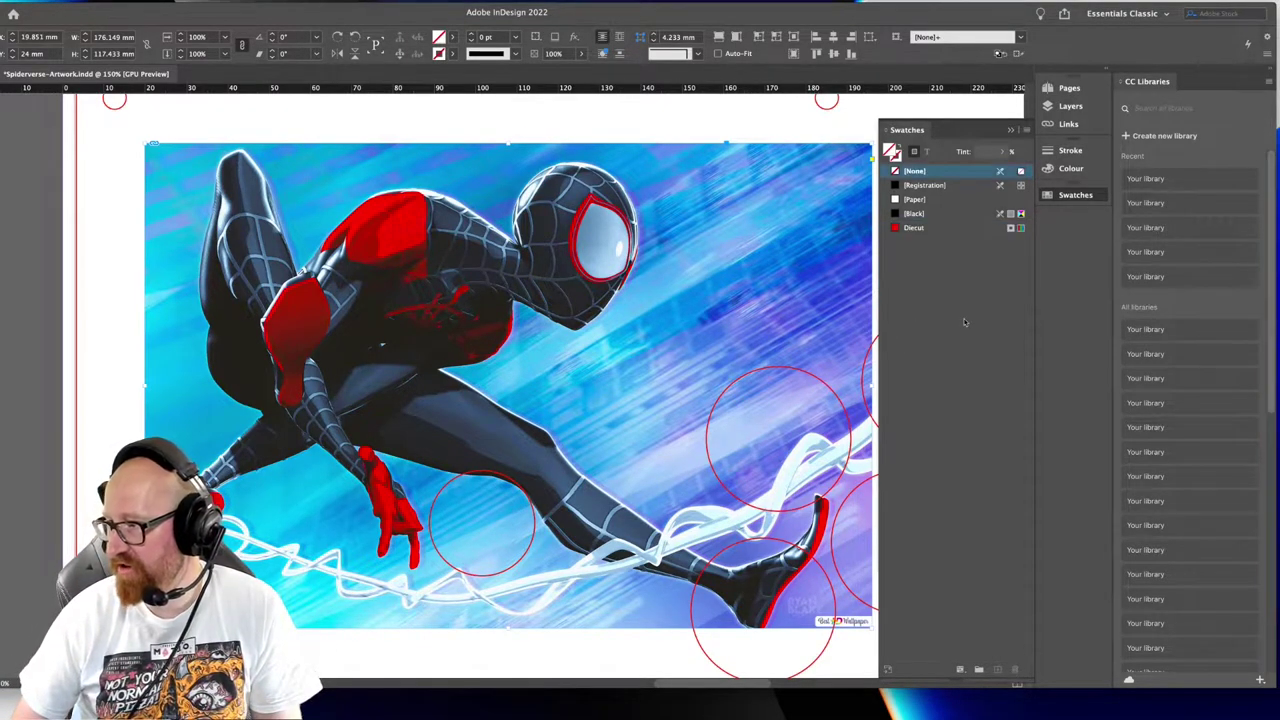
click(36, 181)
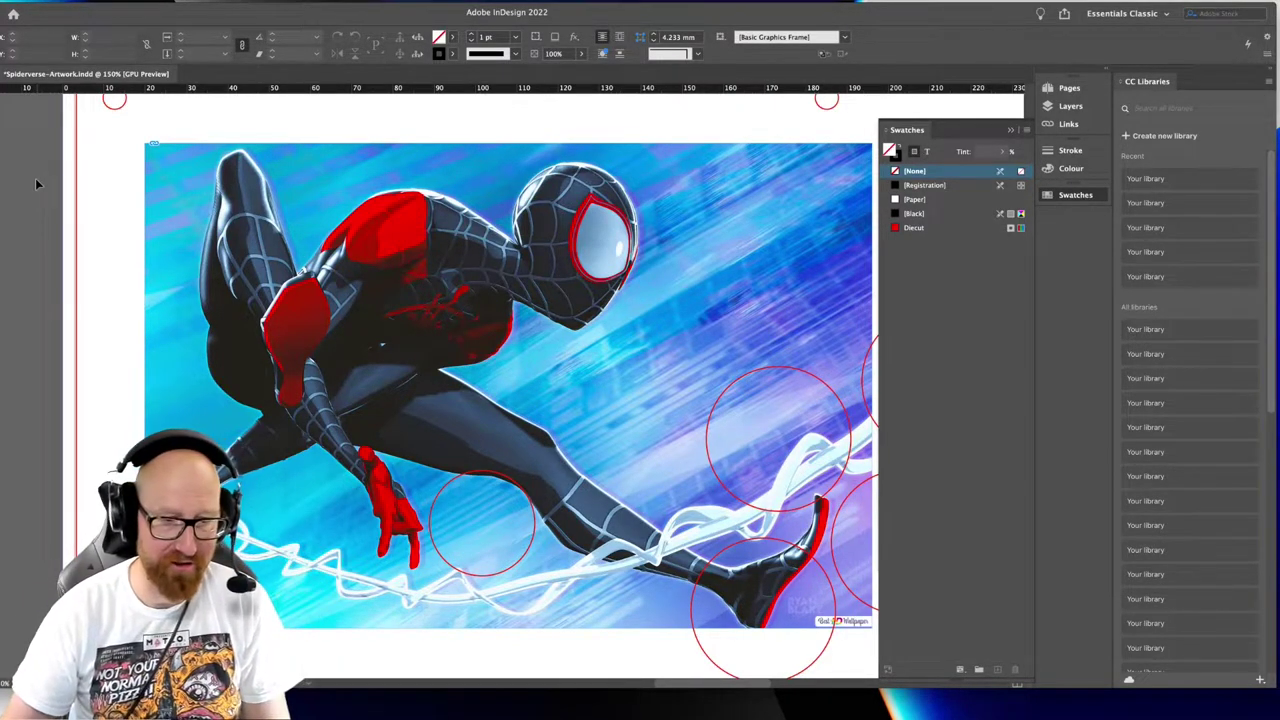
Display the swatches again, move the placed image to about X 17.6 mm, Y 23.2 mm and deselect it
key(super+Tab)
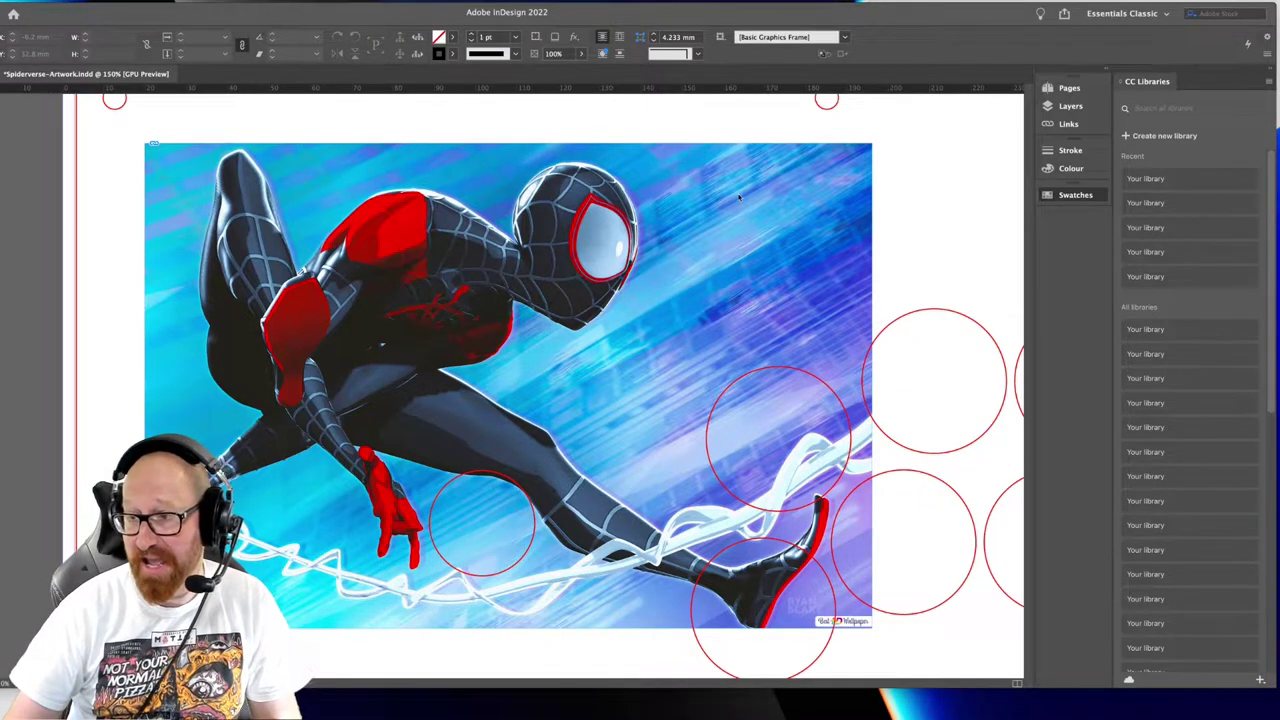
key(F5)
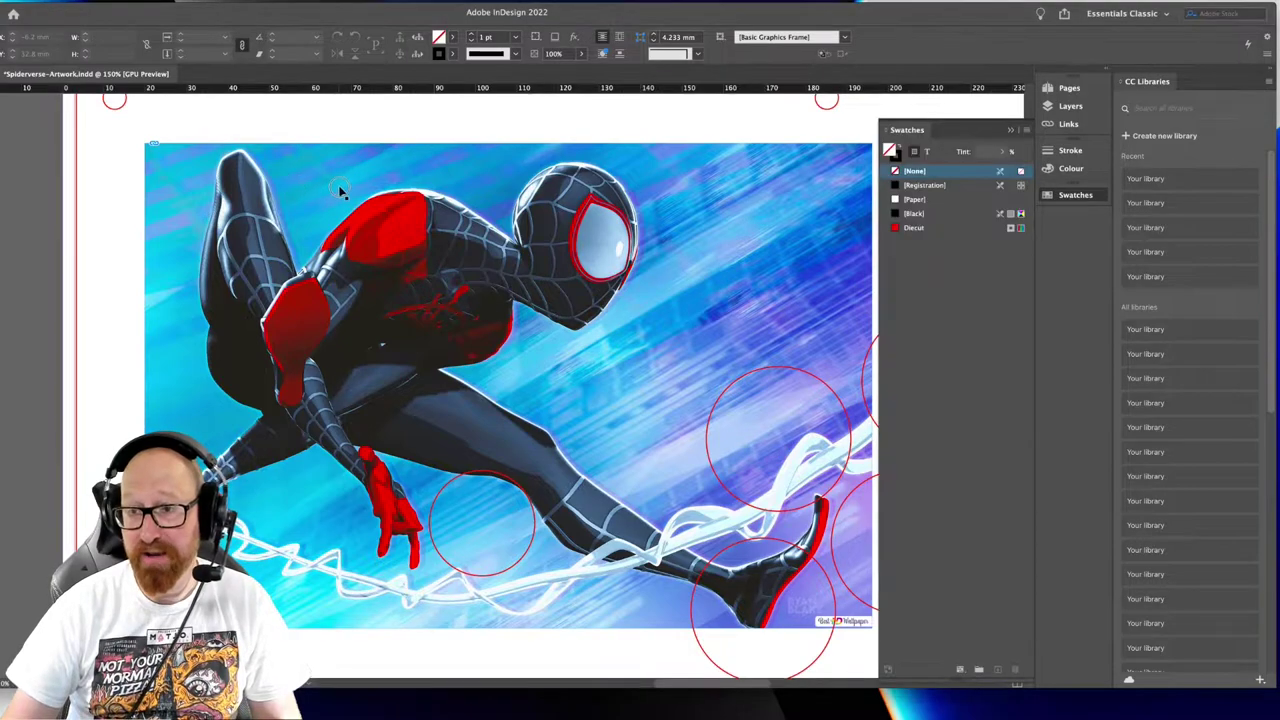
click(202, 210)
drag(202, 207, 194, 204)
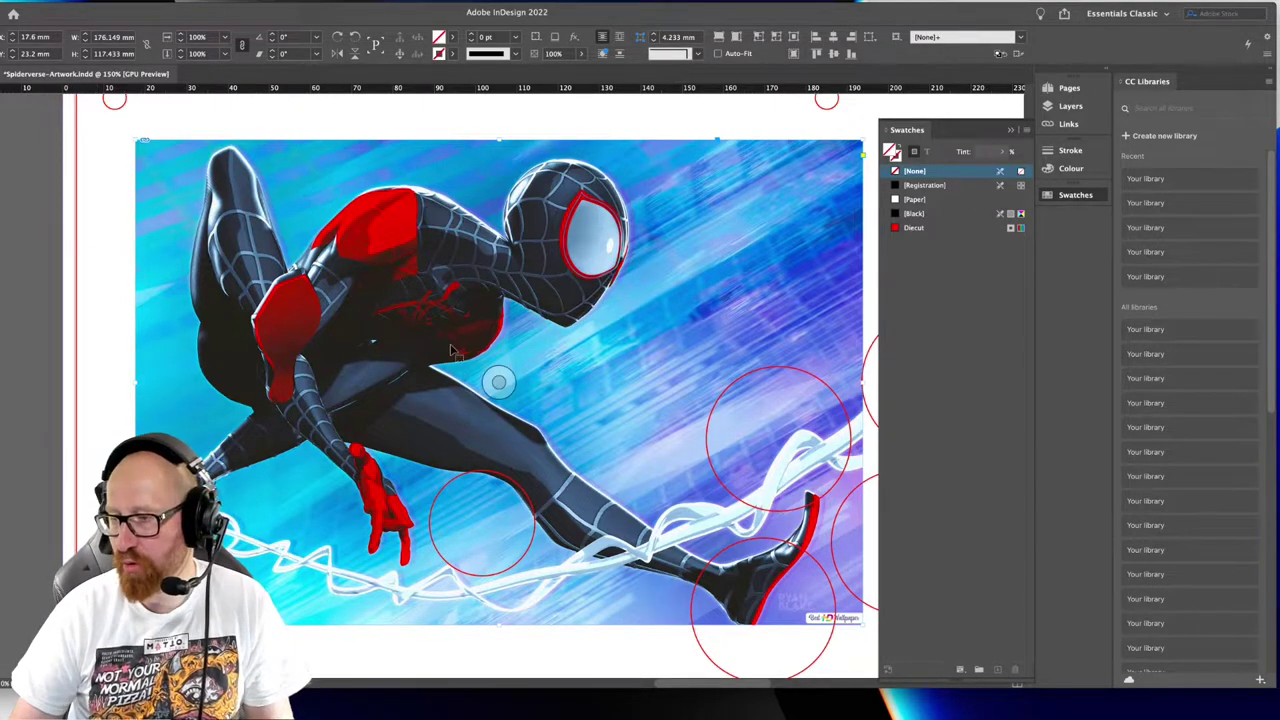
mouse_move(439, 332)
mouse_down()
mouse_move(469, 314)
mouse_move(427, 332)
mouse_up()
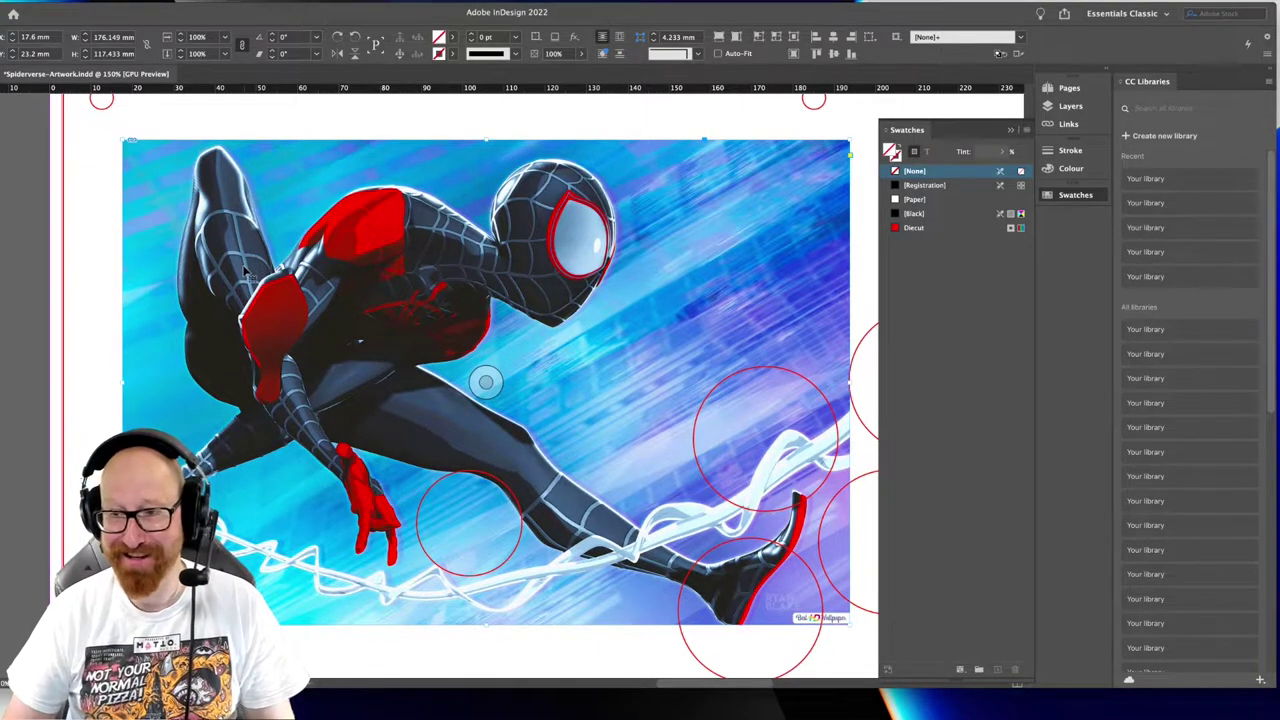
scroll(316, 290, right, 1)
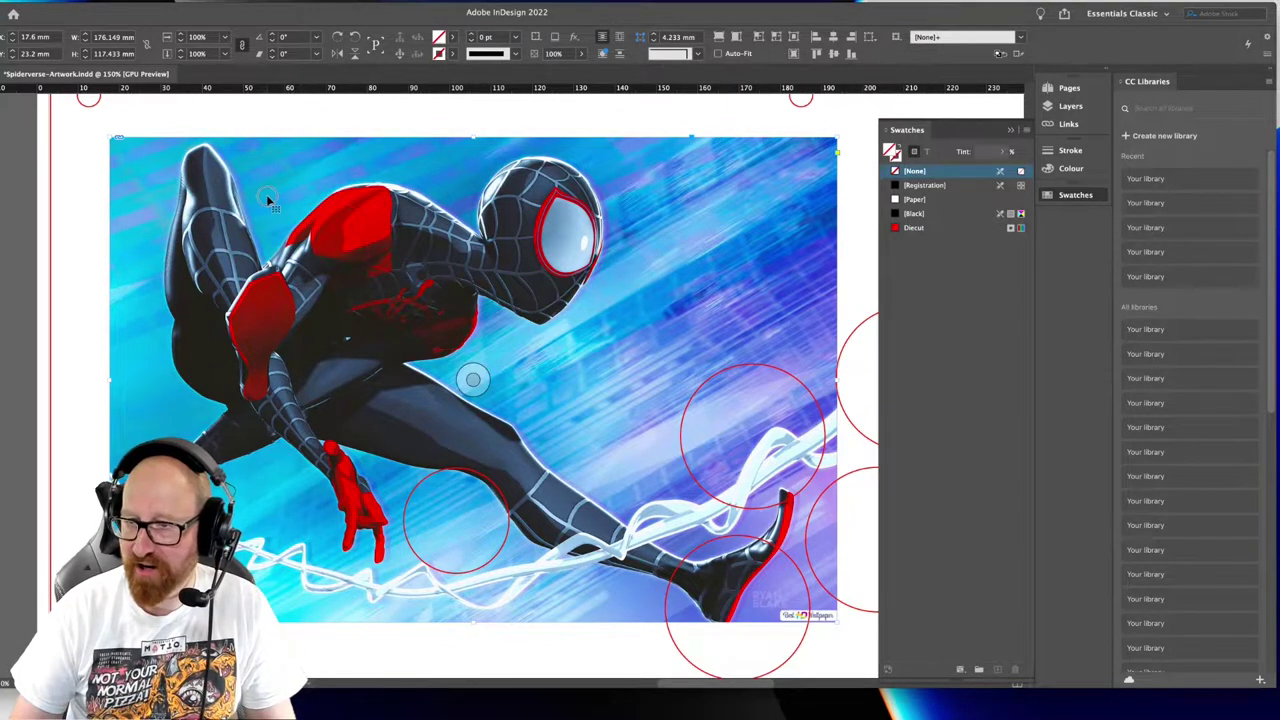
click(271, 126)
click(115, 183)
click(89, 163)
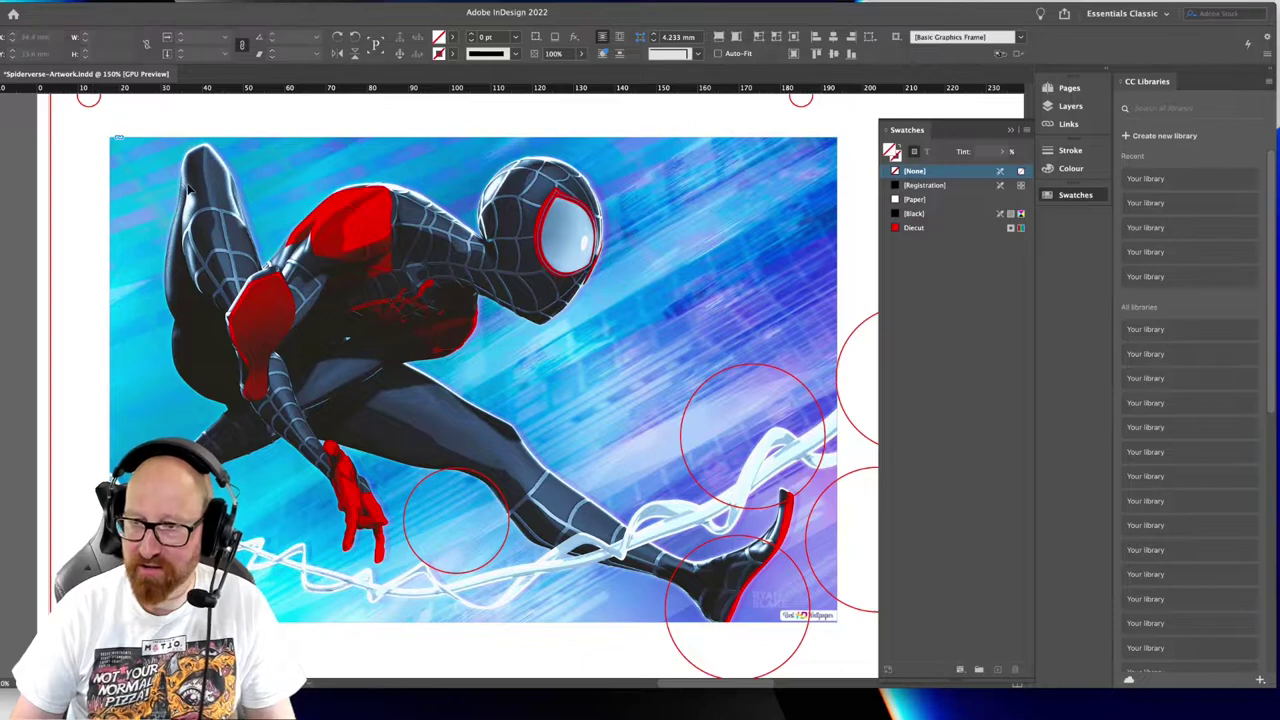
Try to sample the suit's red from the placed image with the Eyedropper and stop the low-resolution proxy warning from showing again
click(185, 187)
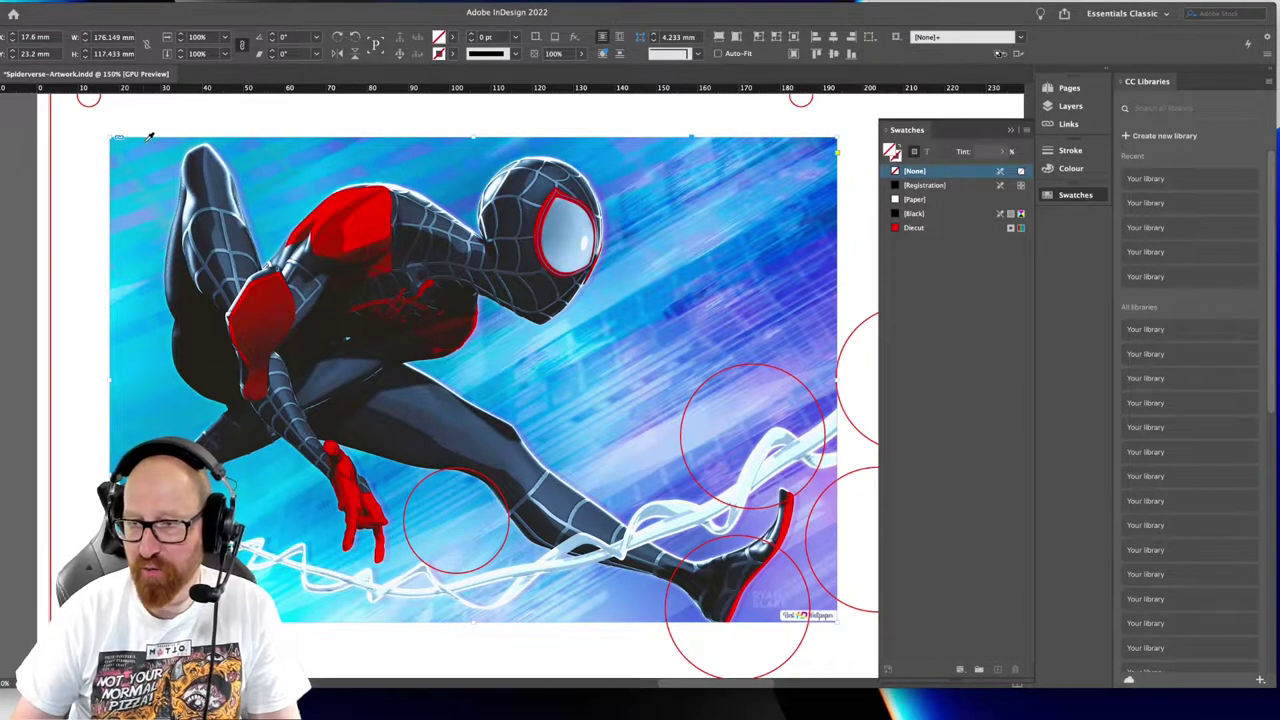
key(i)
click(334, 211)
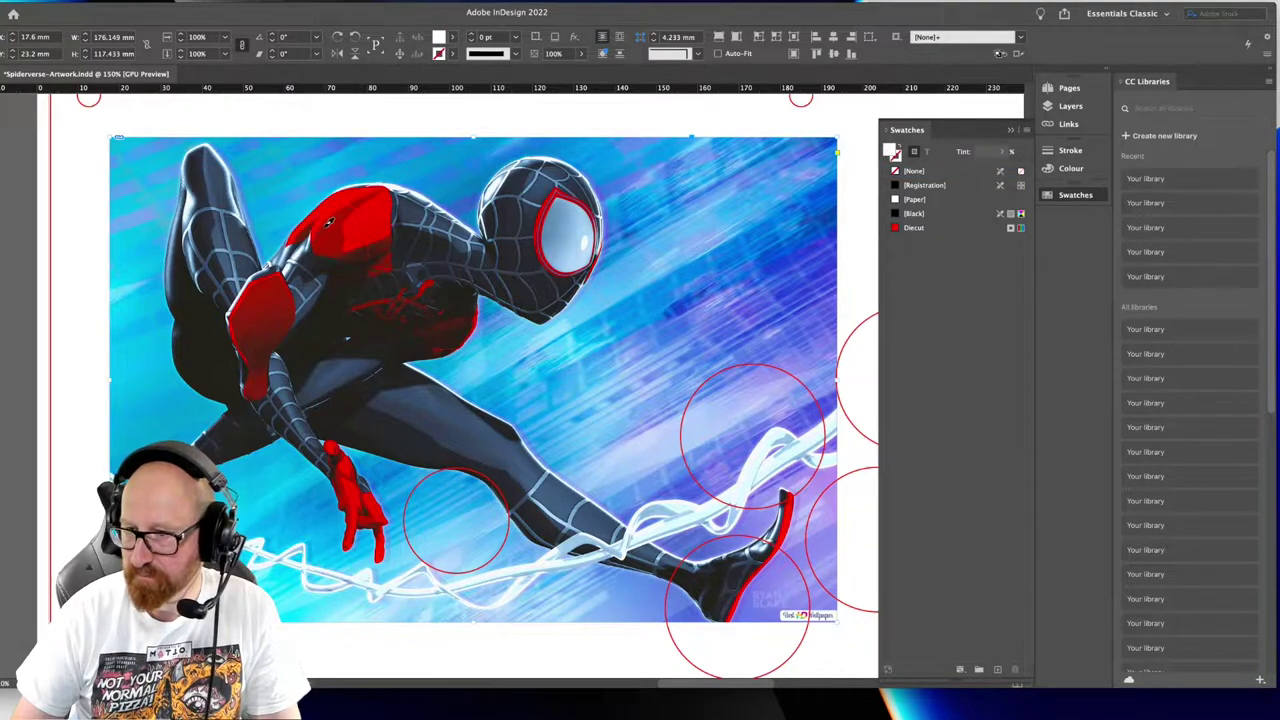
click(332, 214)
key(Return)
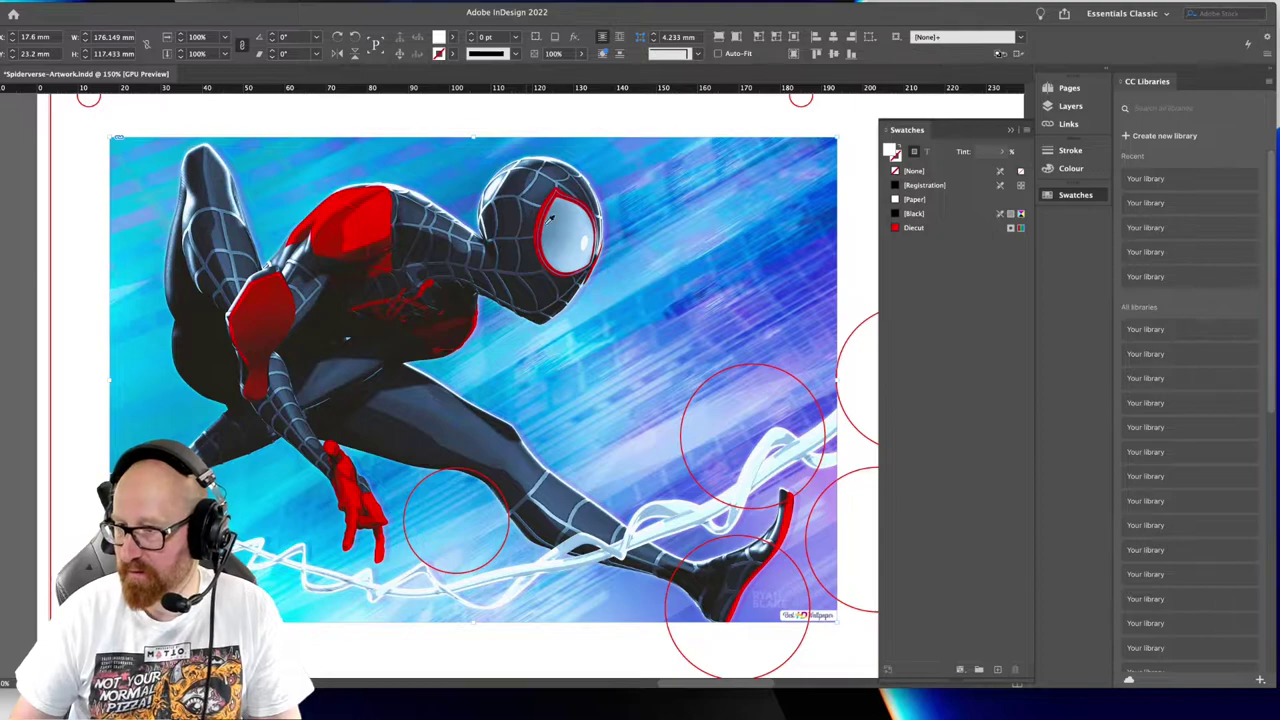
click(375, 214)
click(584, 380)
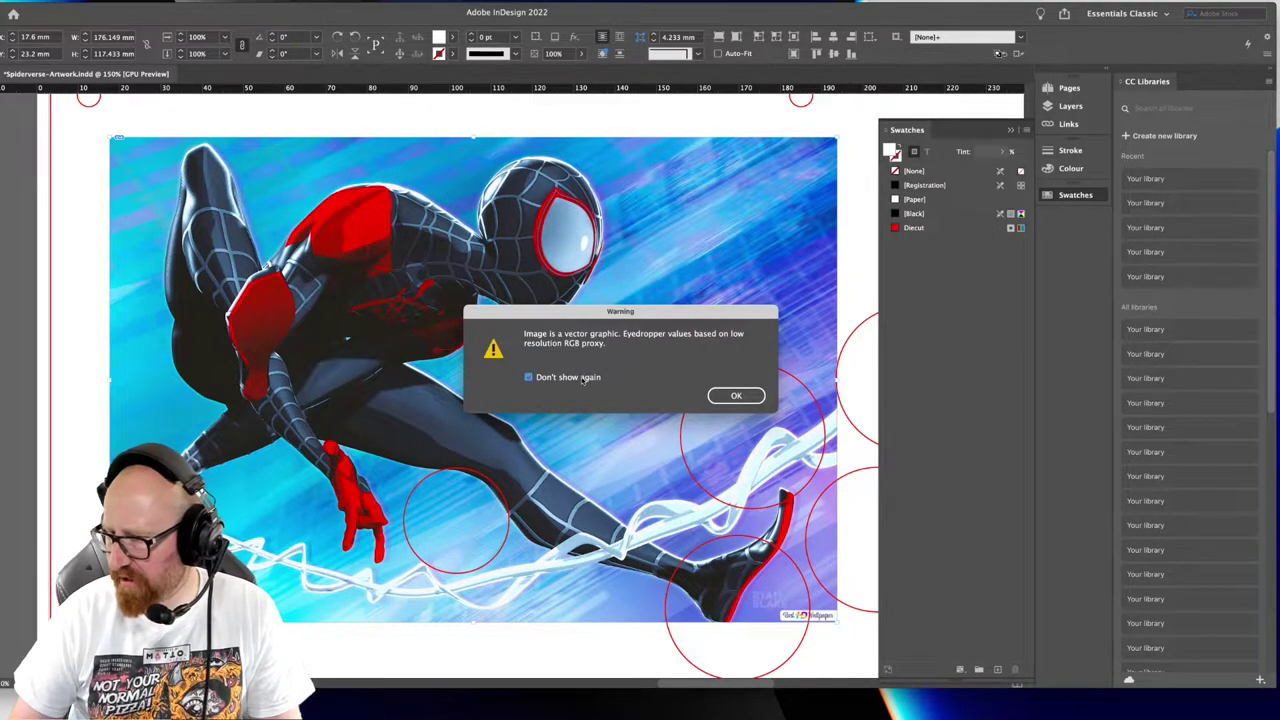
click(736, 395)
click(363, 209)
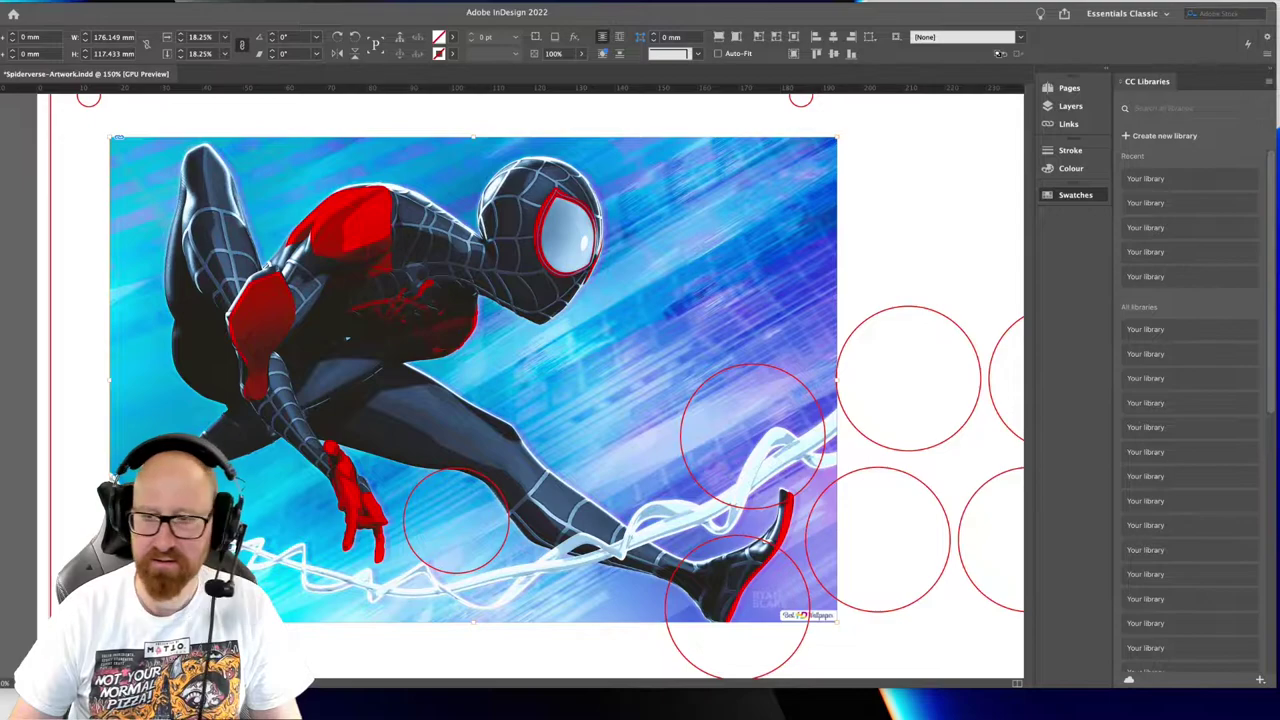
Switch to Finder and open MM-3.jpg from the images folder in Photoshop
key(super+Tab)
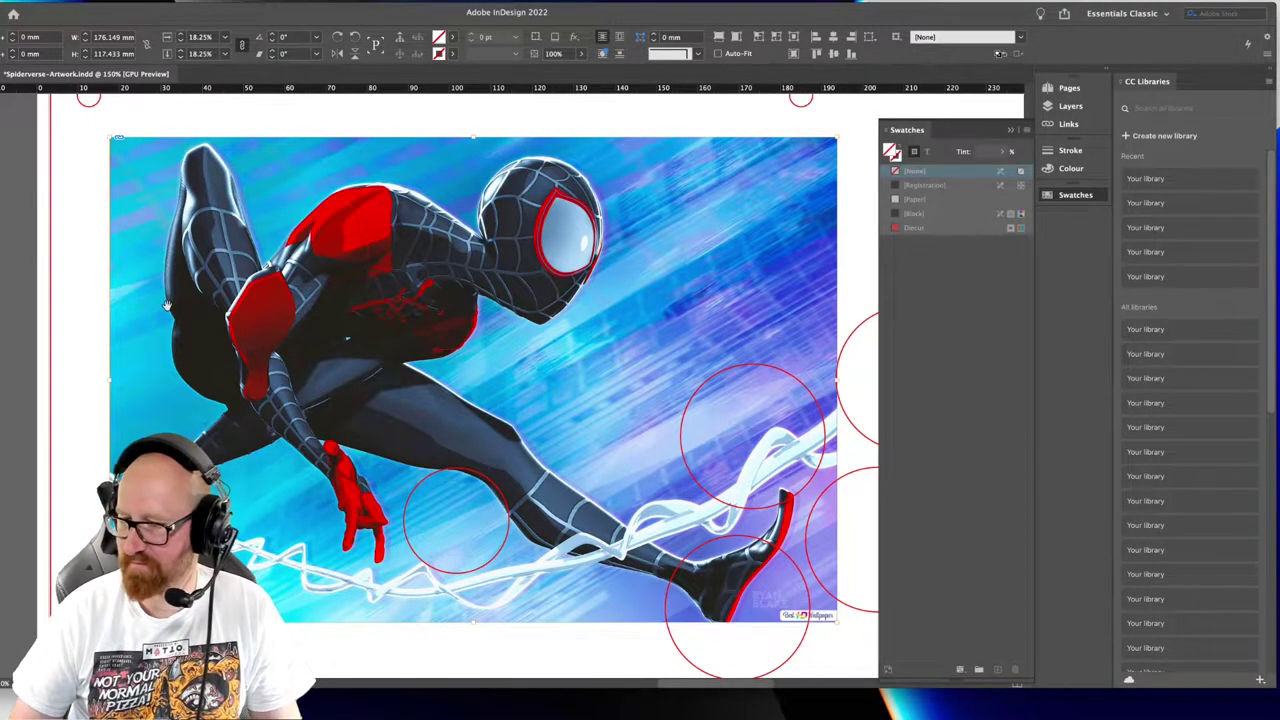
key(super+Tab)
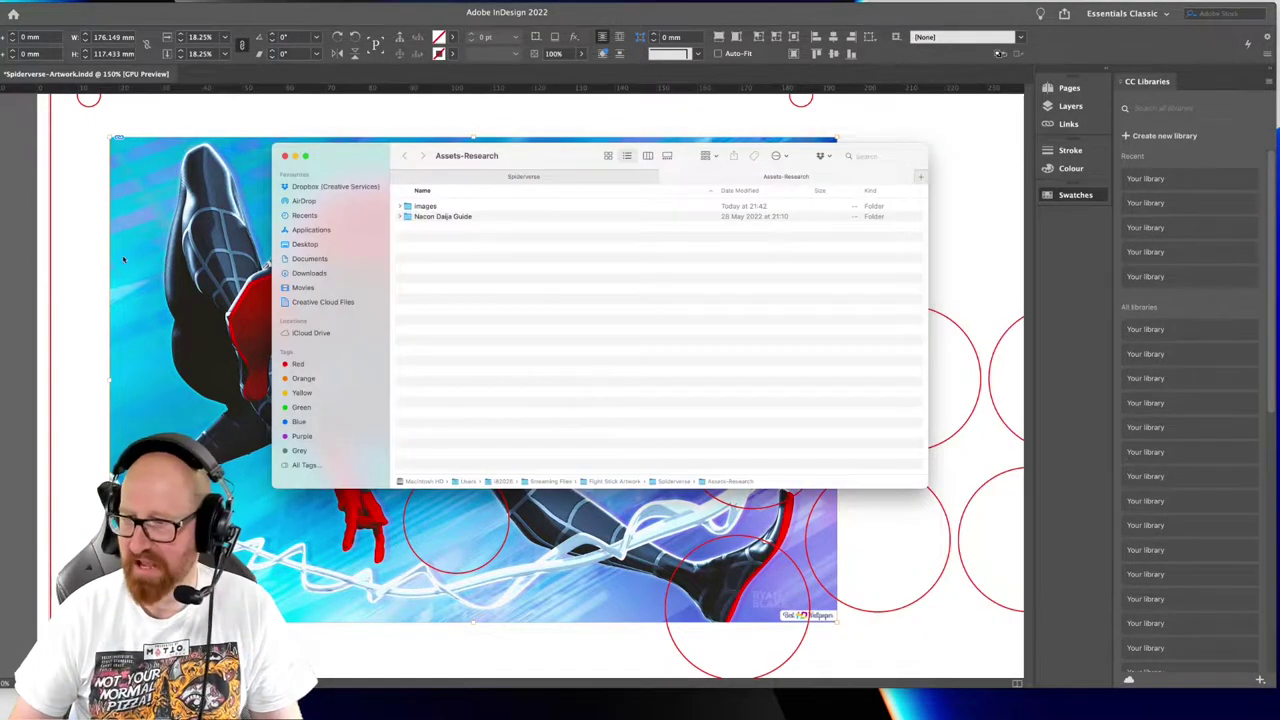
click(399, 207)
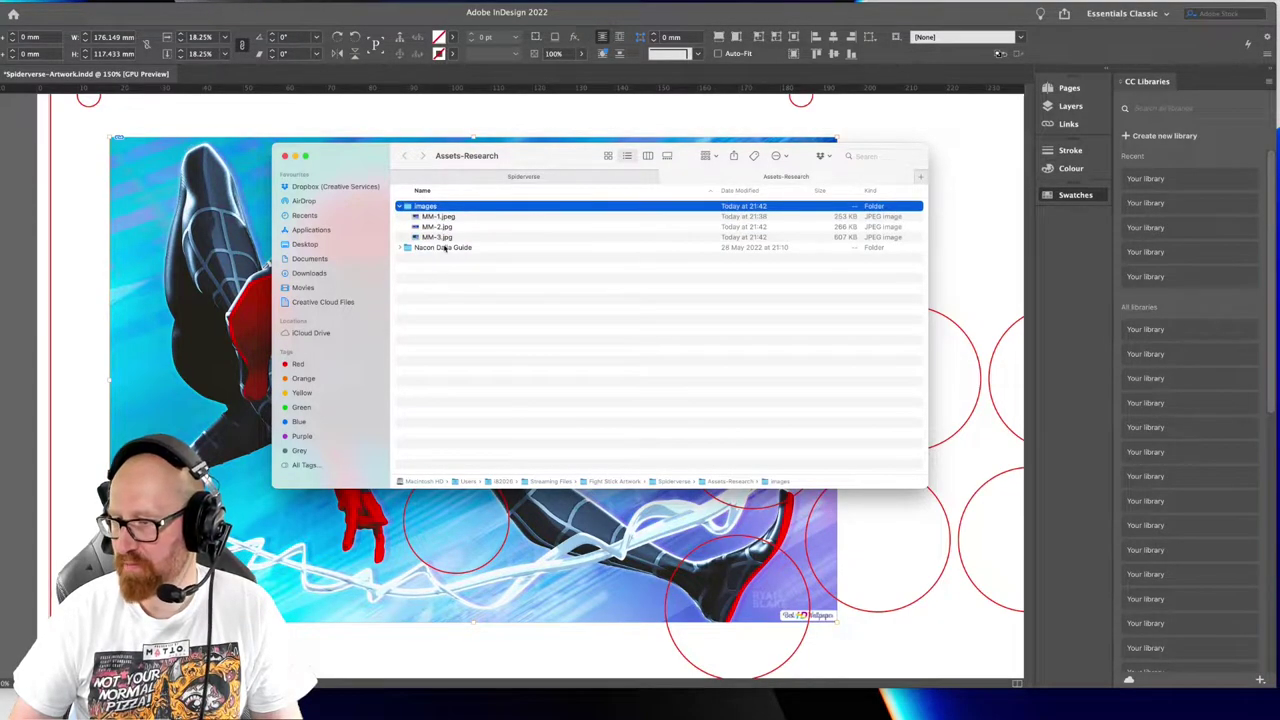
double_click(443, 239)
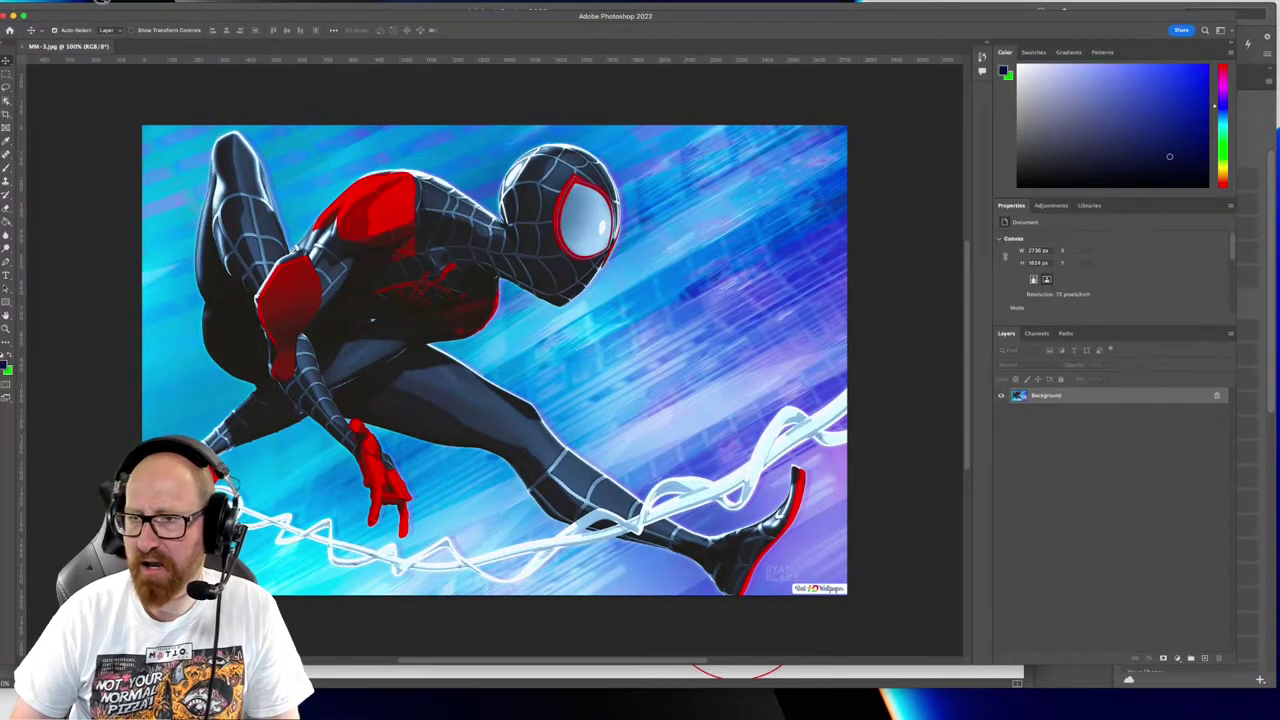
Set the image's colour mode to RGB Color and save a PNG copy named MM-3 copy in the images folder
click(100, 2)
mouse_move(92, 7)
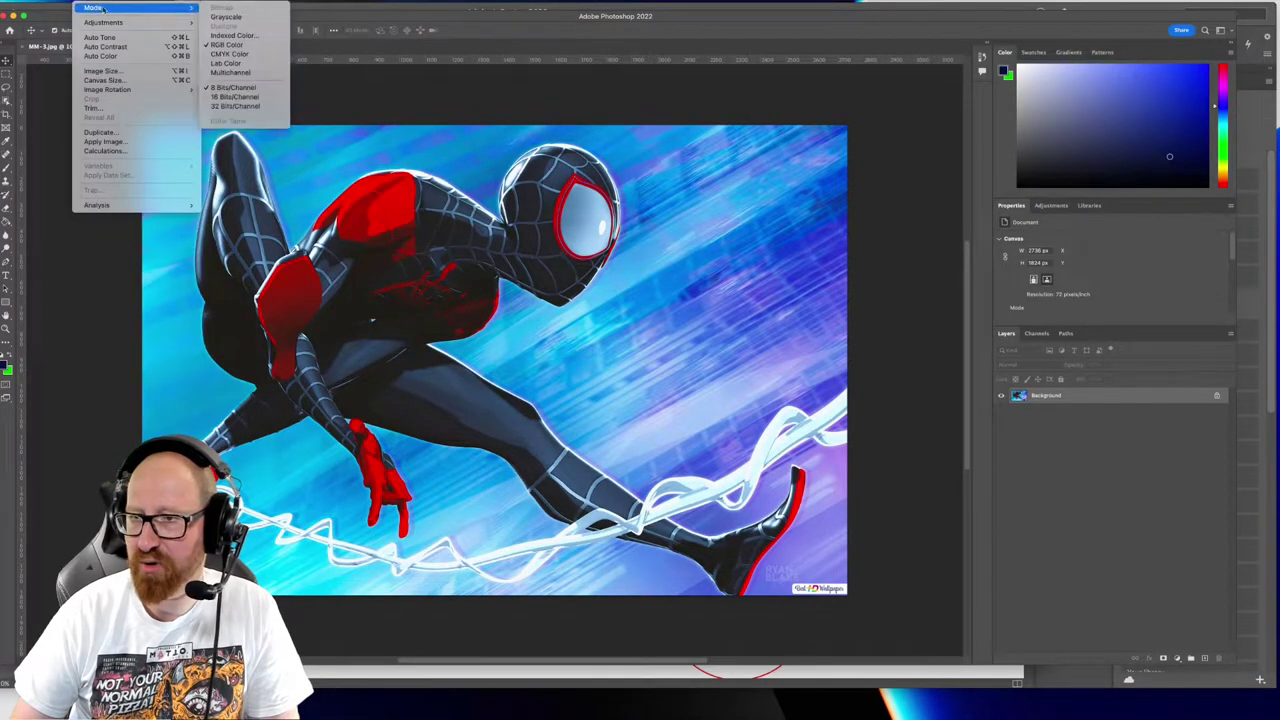
click(228, 46)
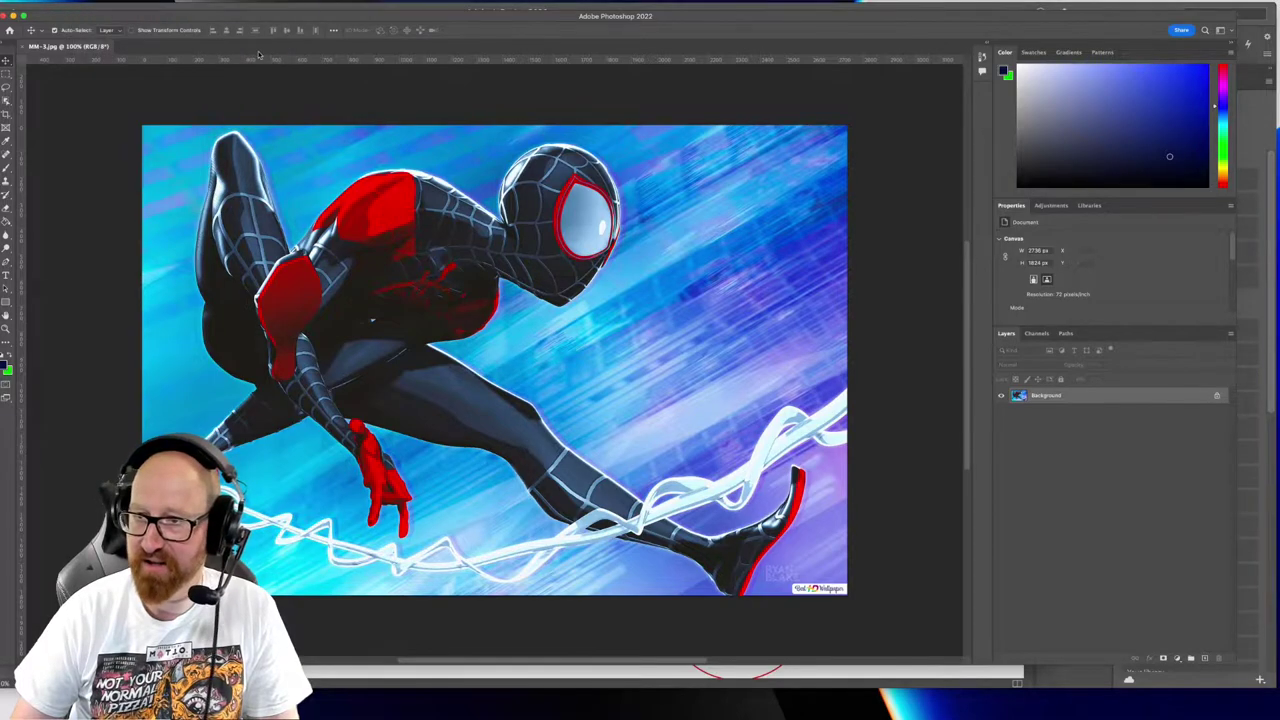
key(super+alt+s)
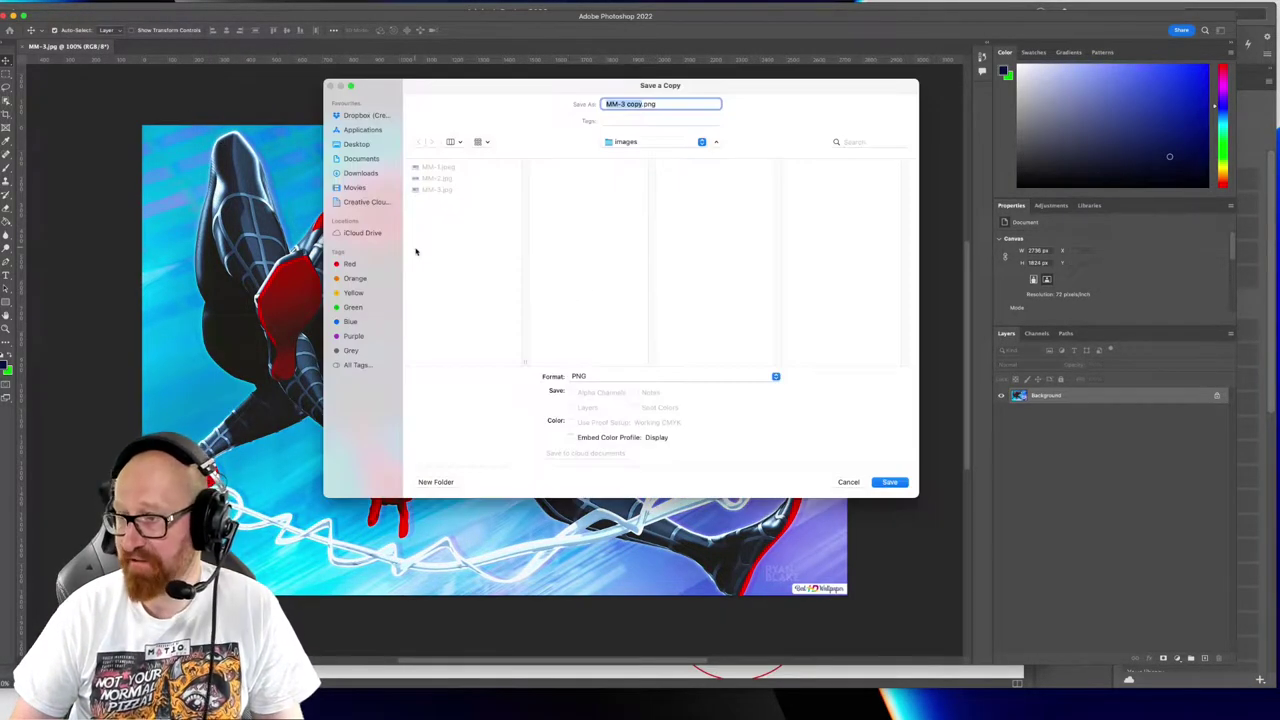
click(889, 482)
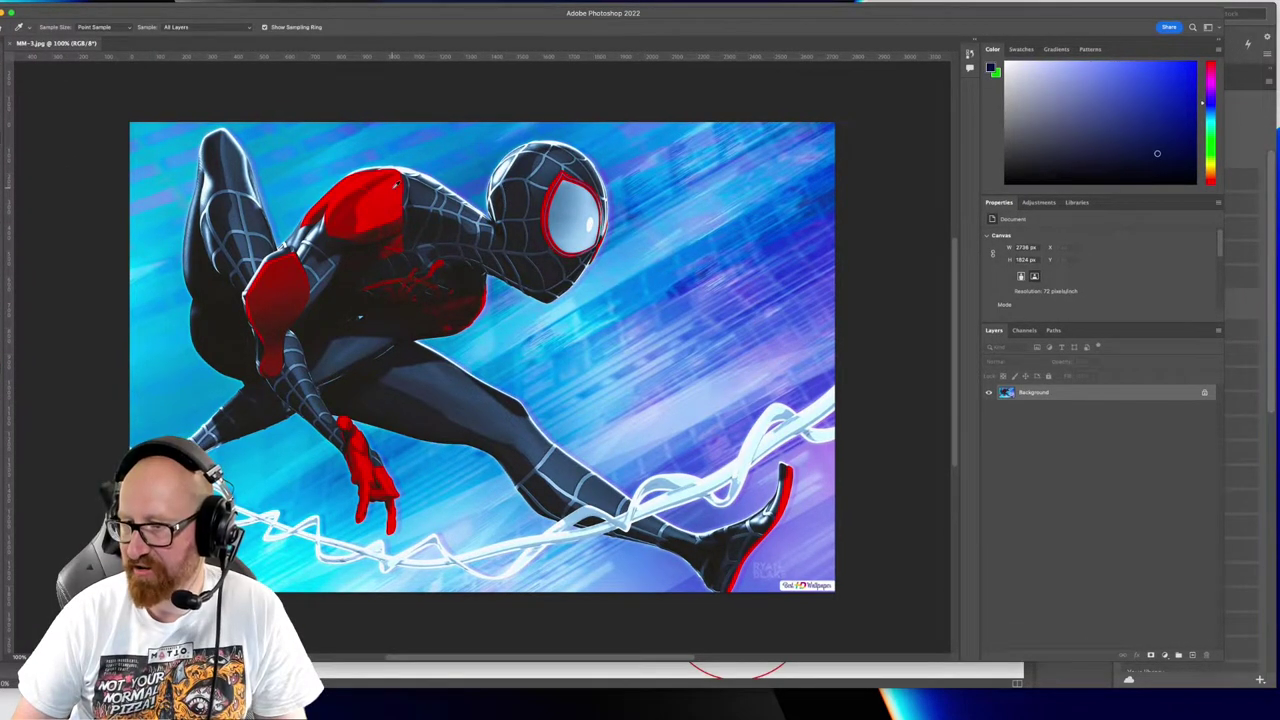
Sample the bright red of the shoulder as the foreground colour and select its hex value cc2110 for copying
click(395, 185)
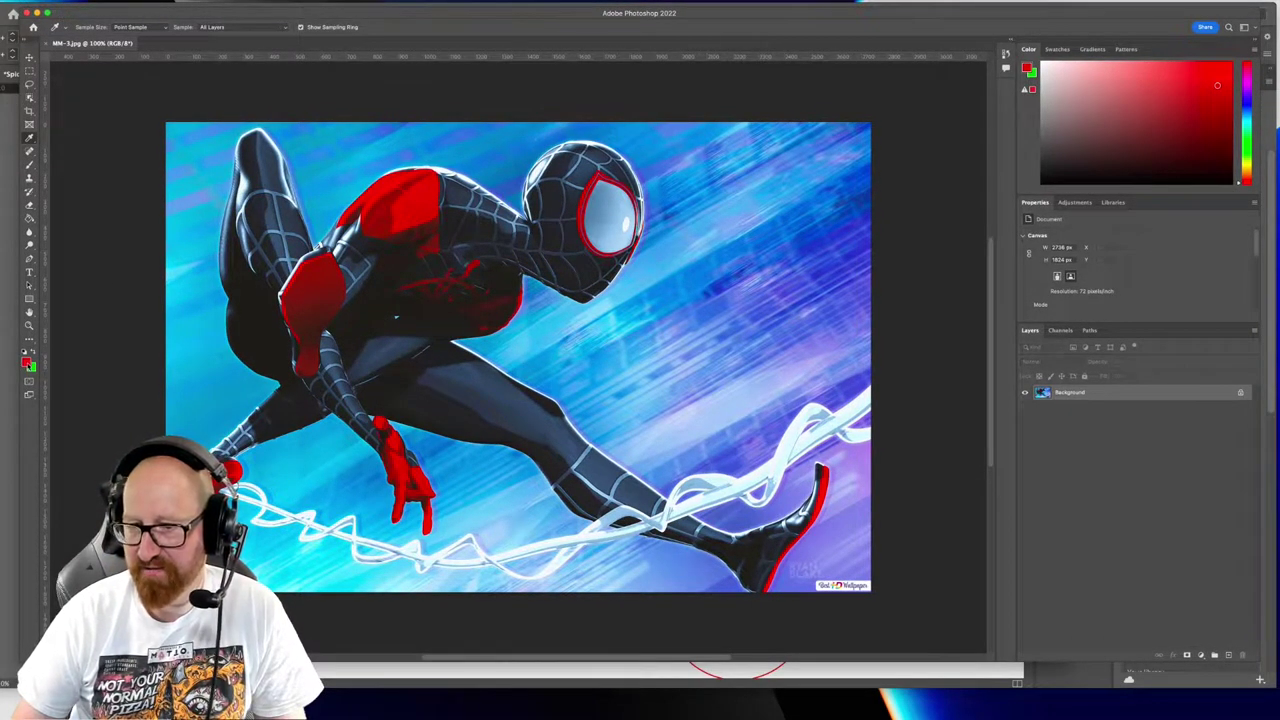
click(27, 362)
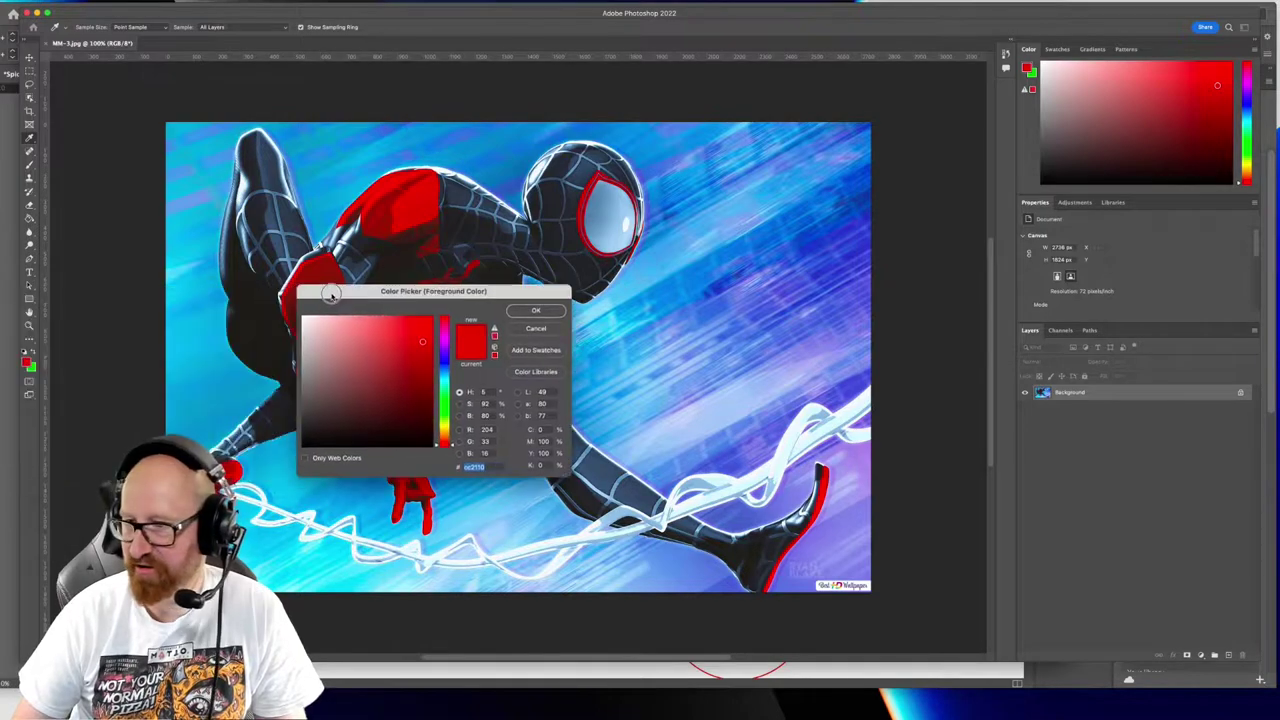
drag(335, 289, 729, 149)
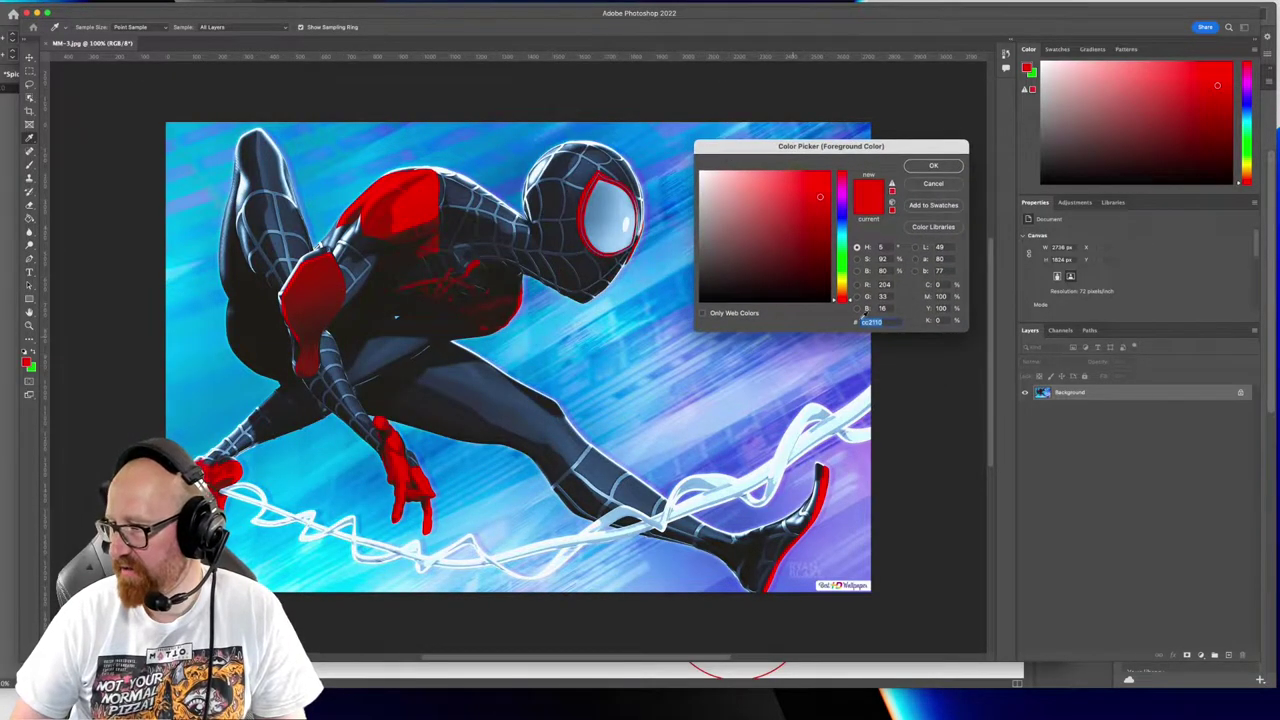
click(885, 322)
drag(885, 322, 851, 320)
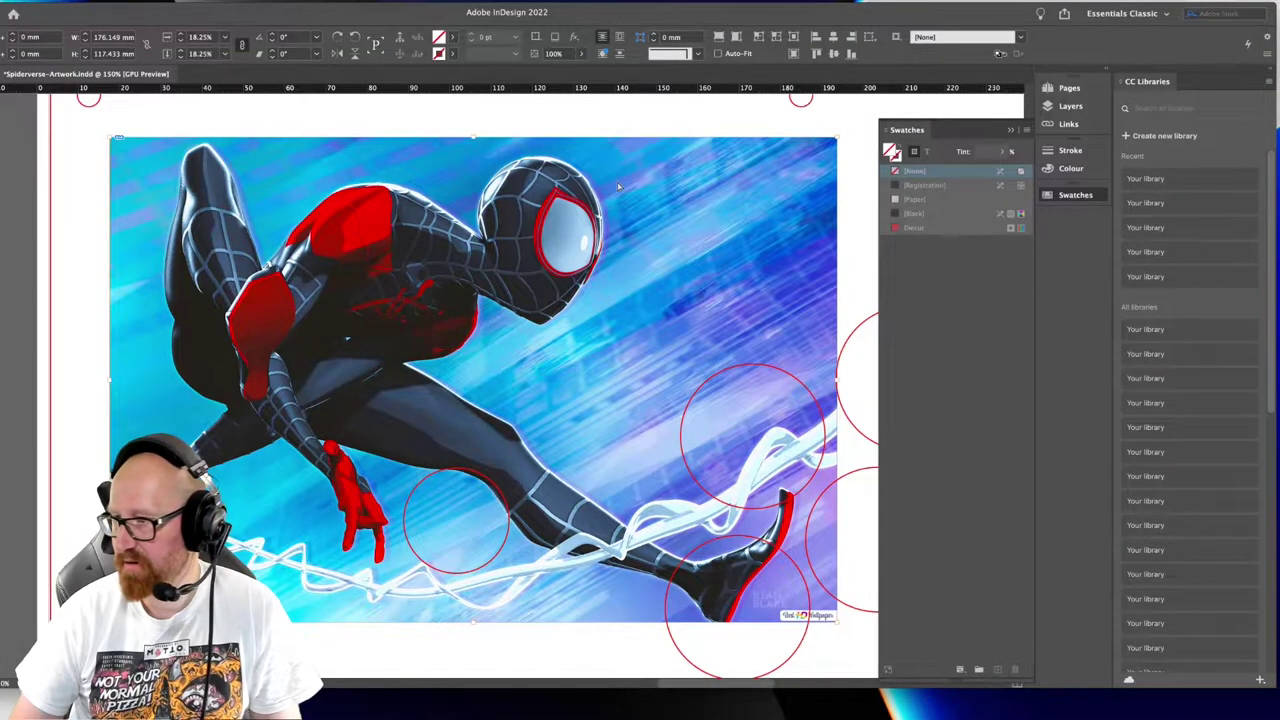
In InDesign, define a new RGB process colour swatch with the hex value cc2110, named with its colour value
click(1026, 130)
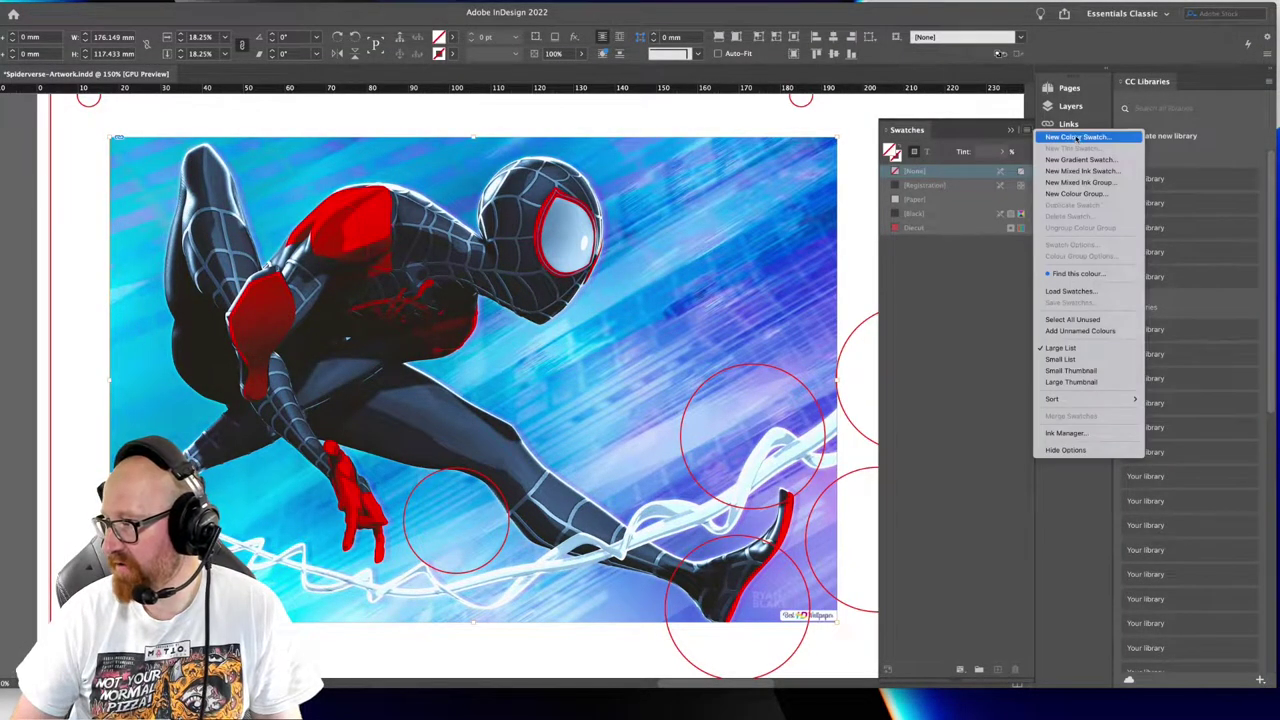
click(1065, 137)
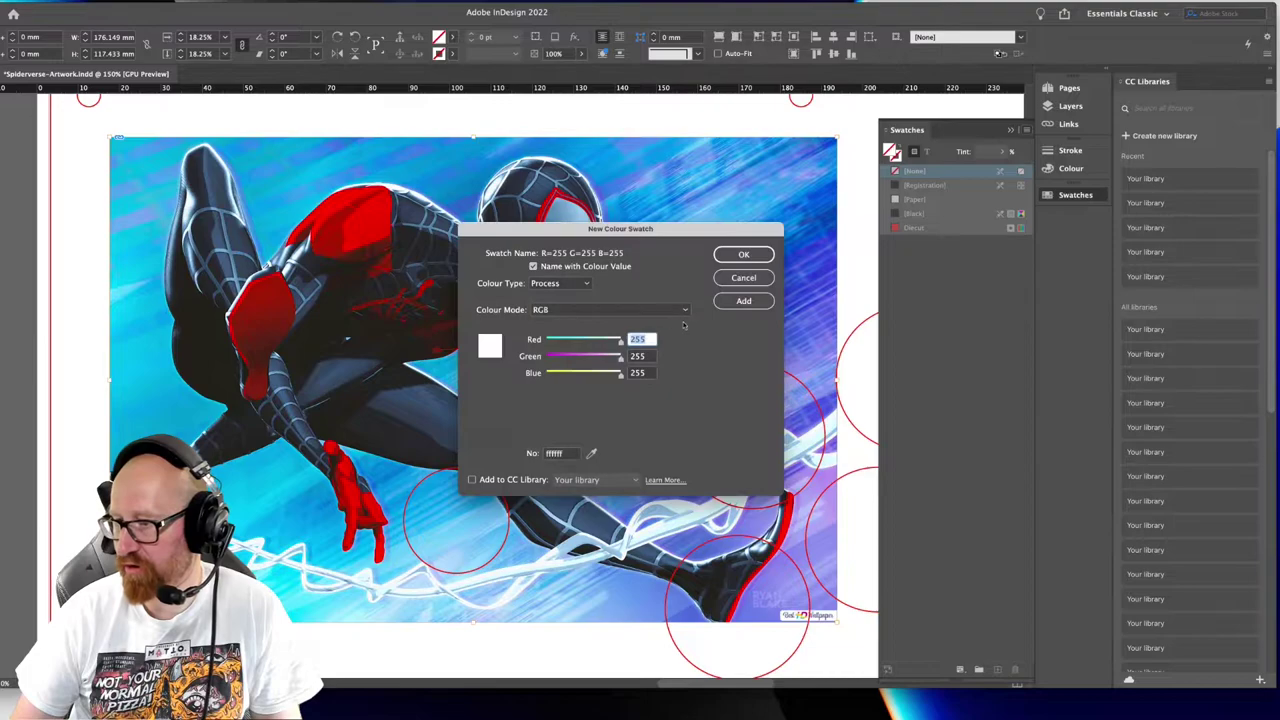
double_click(566, 455)
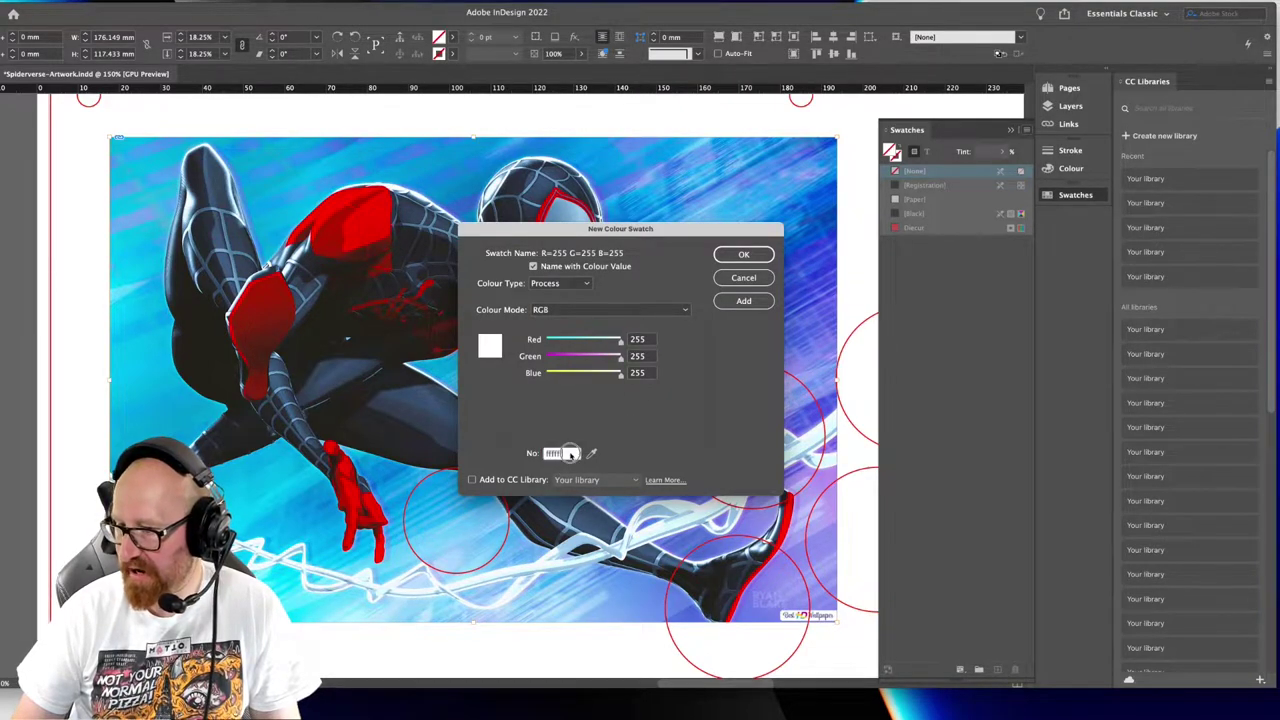
text(cc2110)
key(Tab)
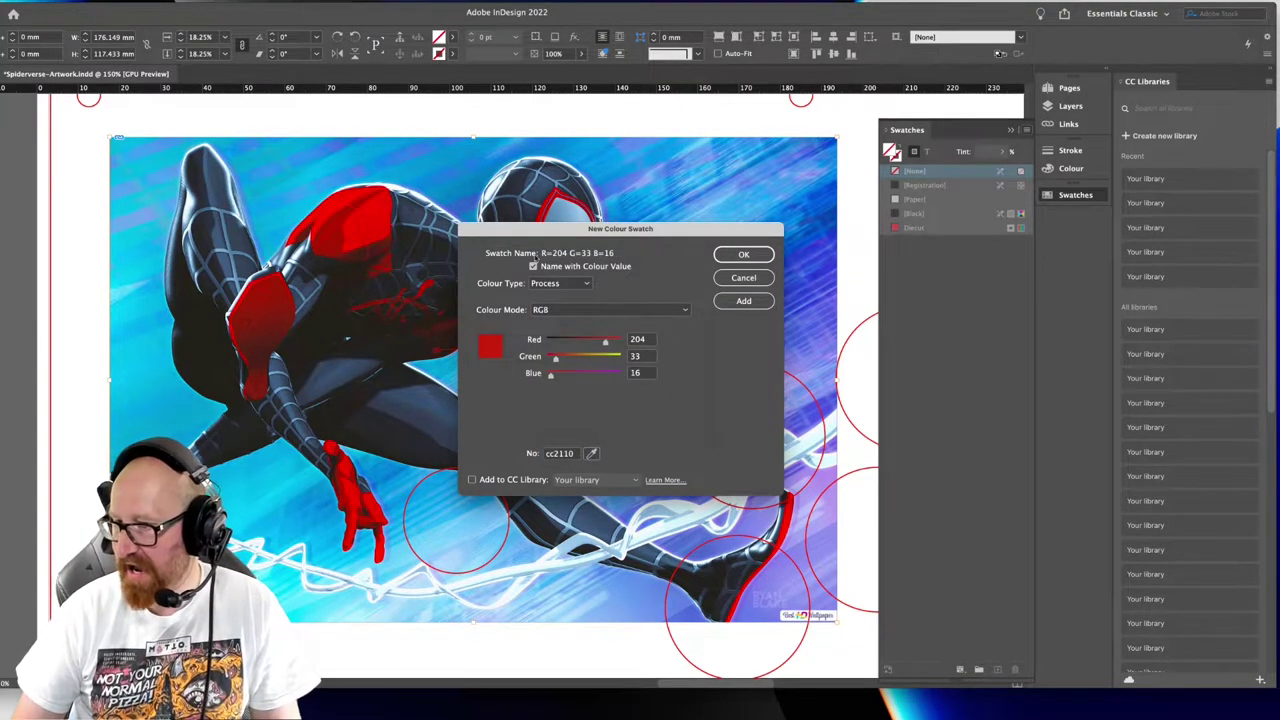
Compare the swatch settings with Photoshop's colour values, add the bright red swatch to the document and deselect the placed image
drag(535, 232, 927, 280)
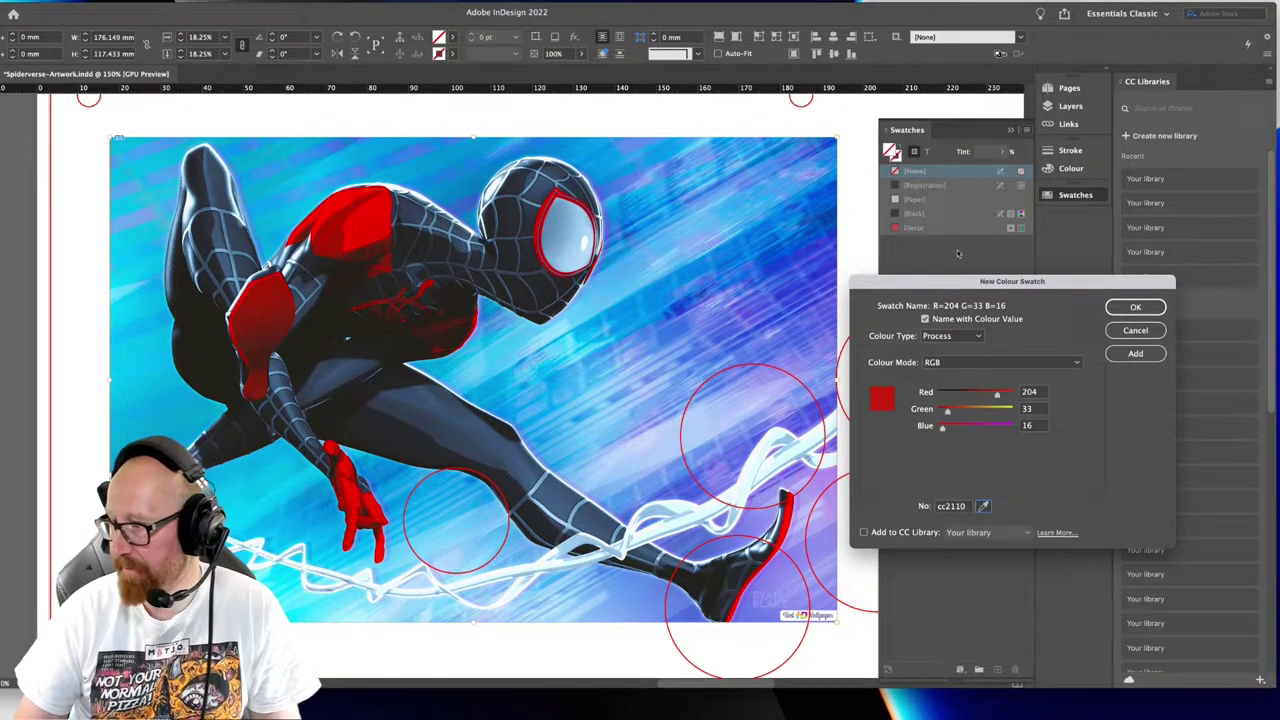
drag(941, 282, 925, 274)
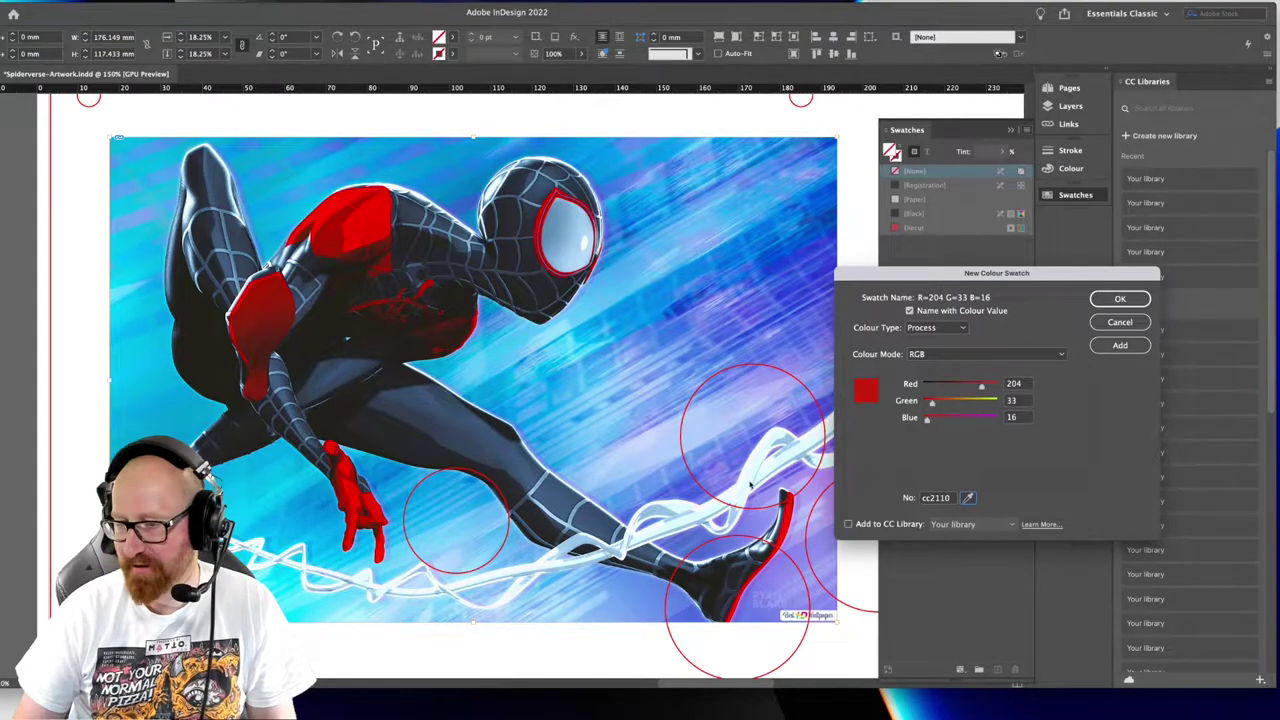
key(super+Tab)
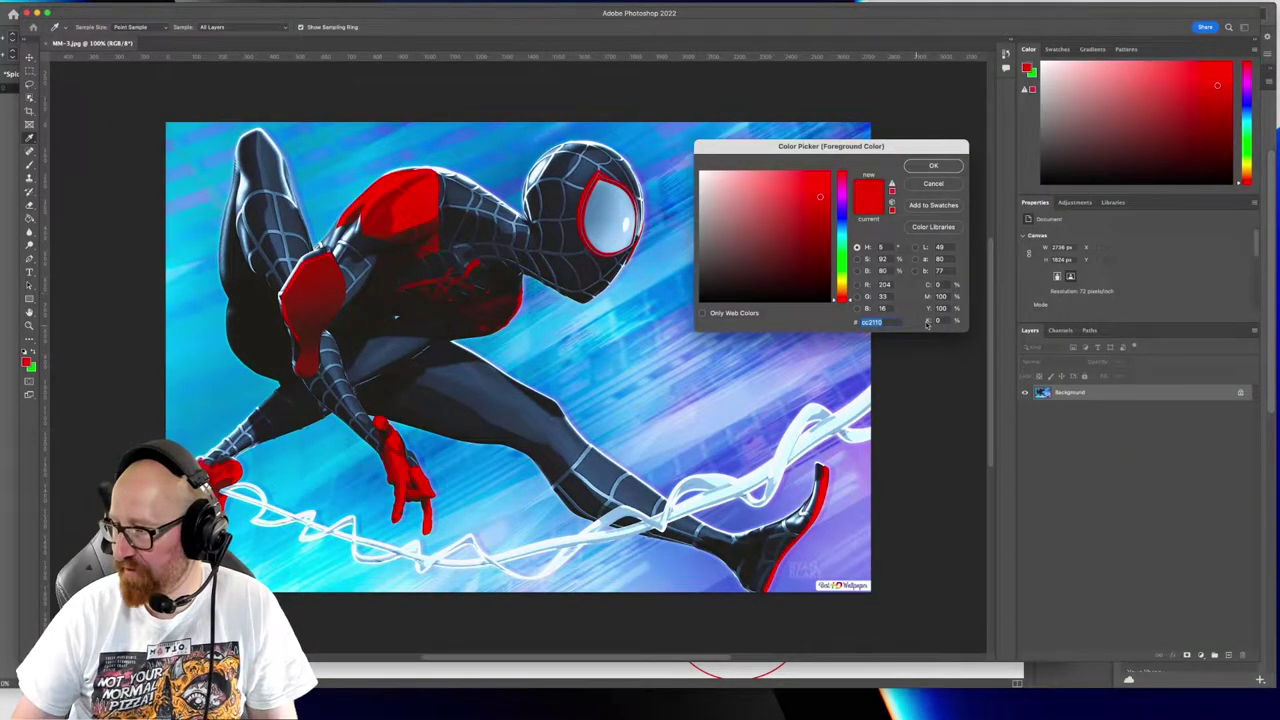
key(super+Tab)
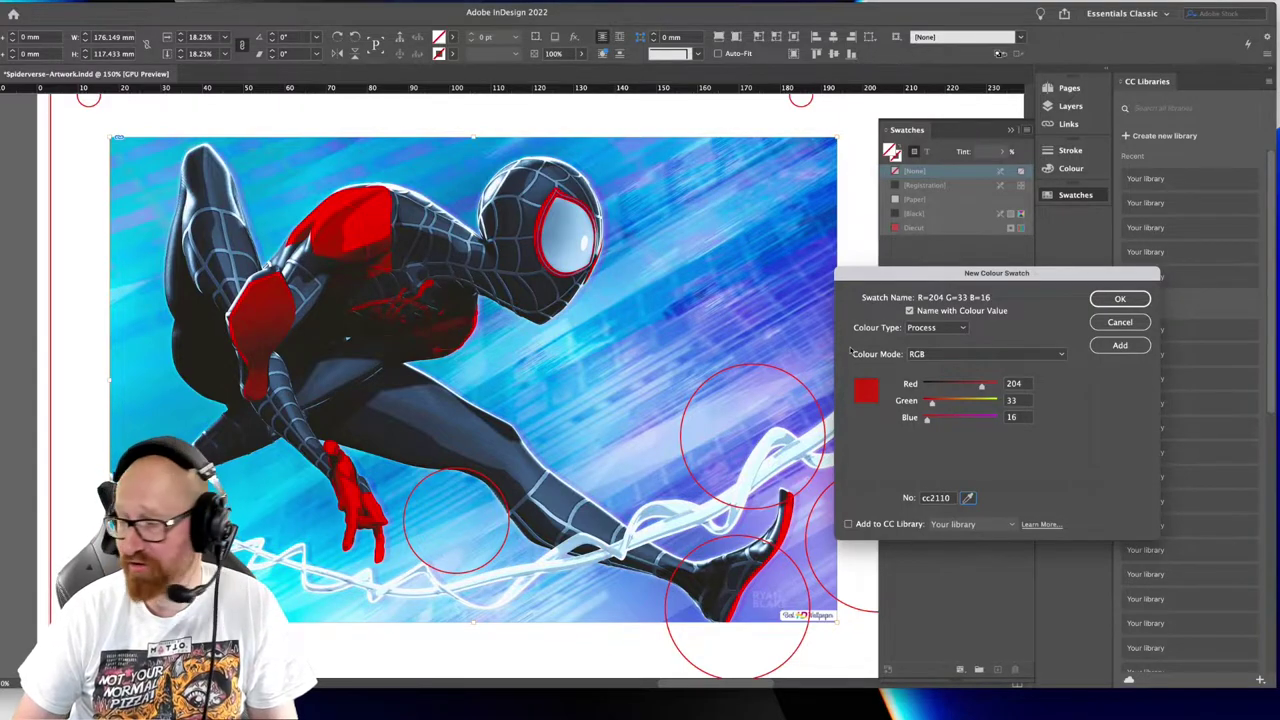
drag(1032, 274, 995, 262)
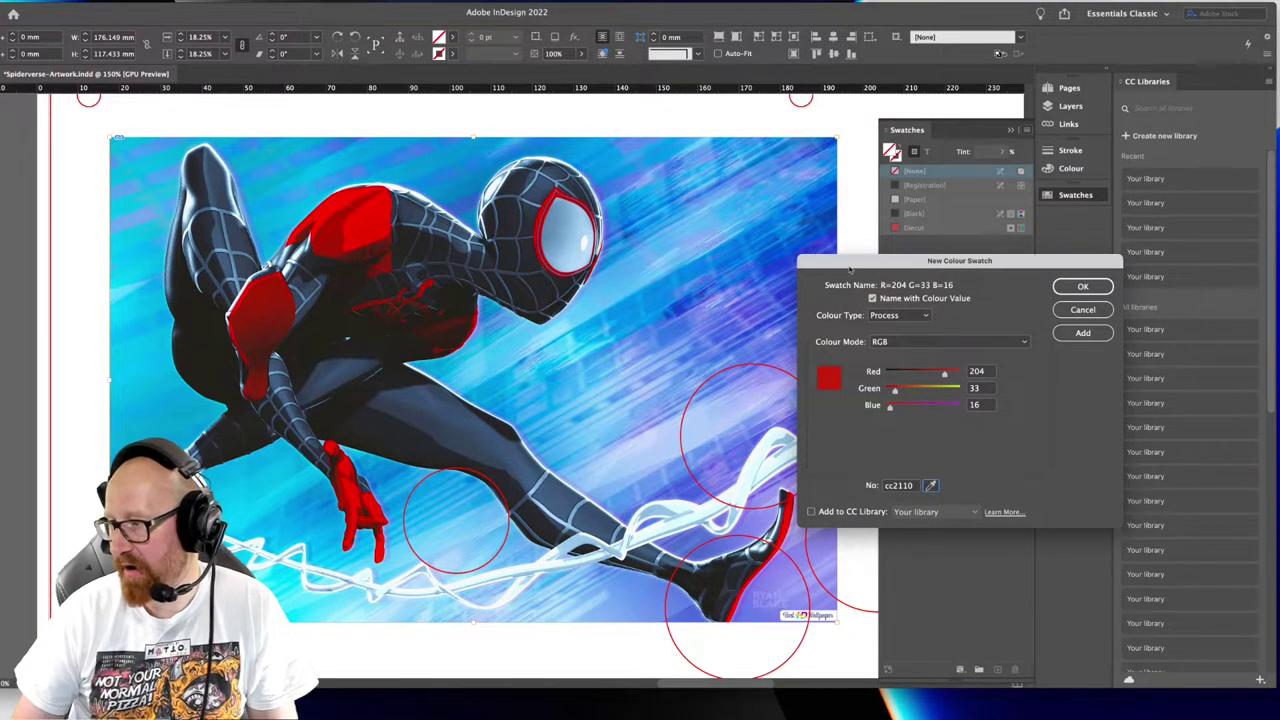
drag(849, 263, 844, 265)
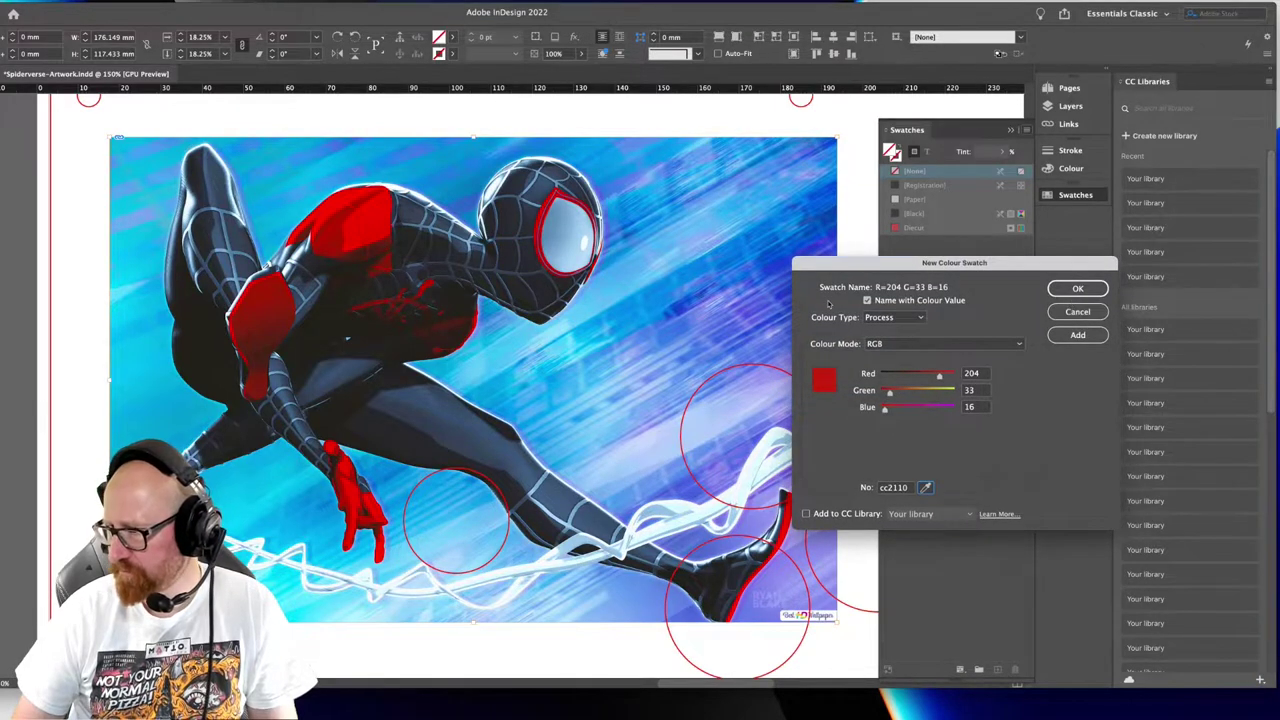
click(1077, 290)
click(1077, 290)
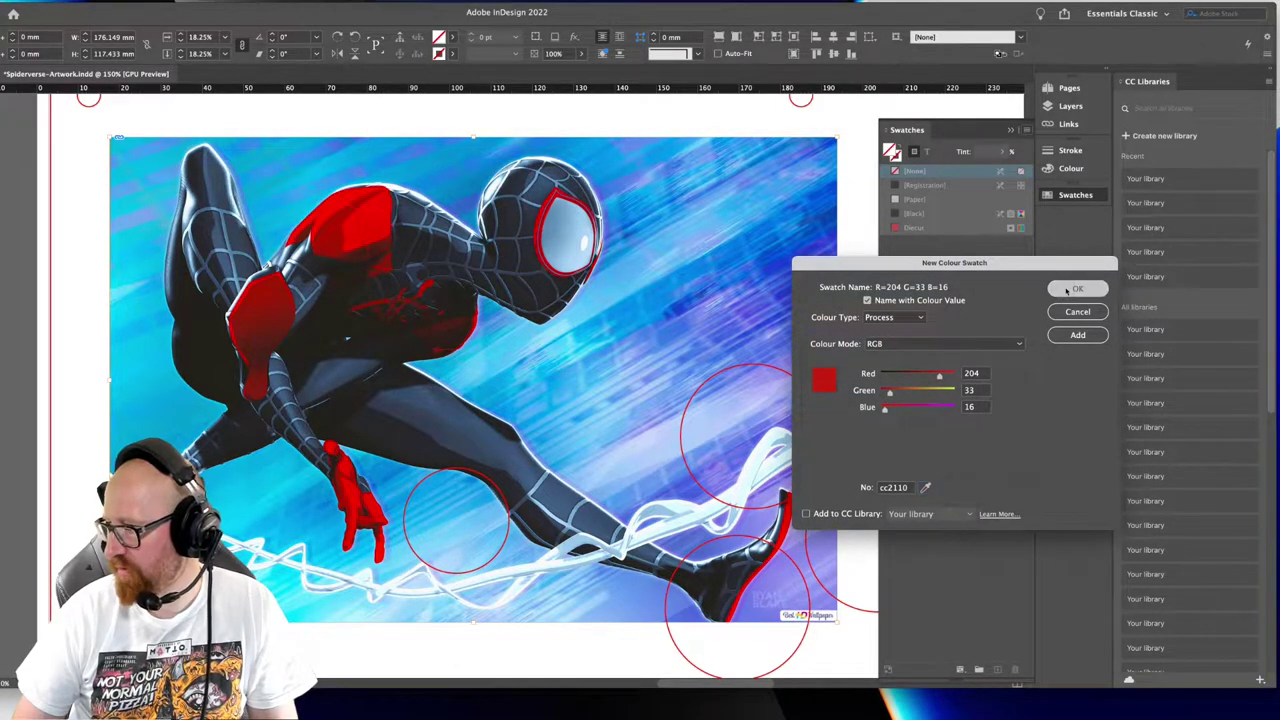
click(87, 172)
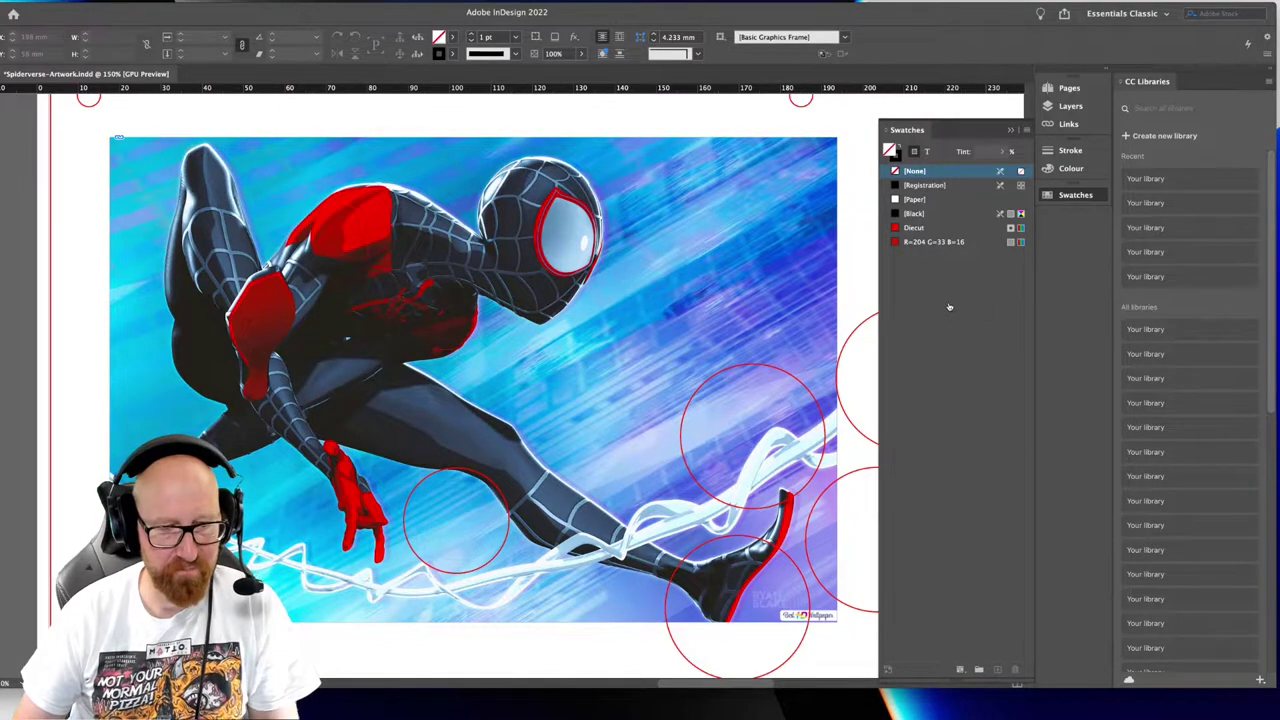
Switch to Photoshop, close the colour picker, sample the darker red shading on the shoulder and open the sampled foreground colour's values
key(super+Tab)
click(938, 187)
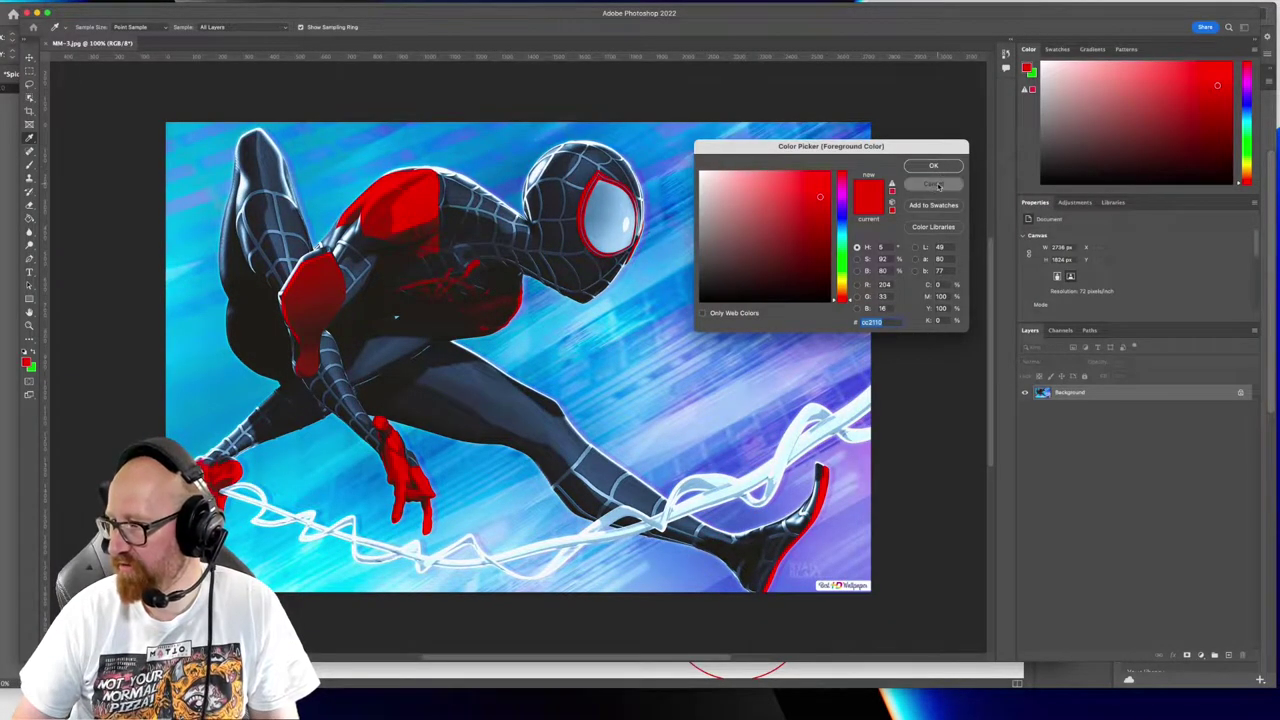
click(935, 185)
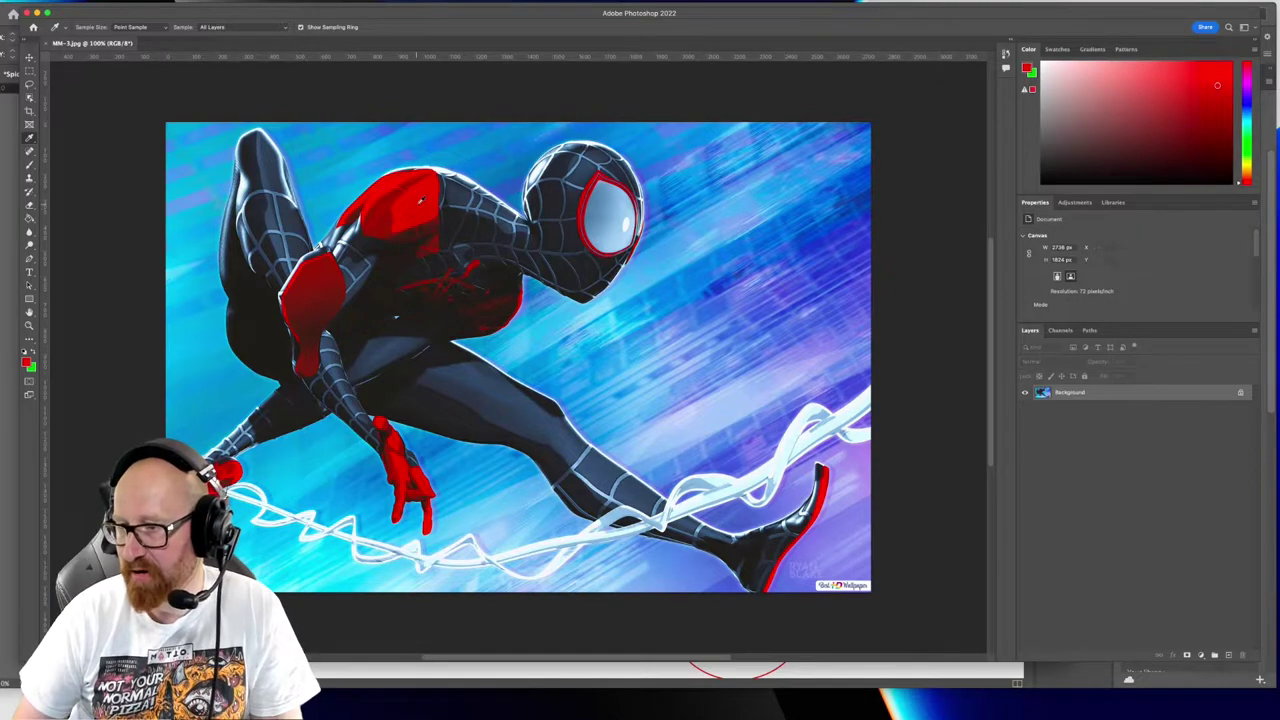
drag(422, 200, 390, 216)
drag(388, 220, 372, 215)
click(28, 363)
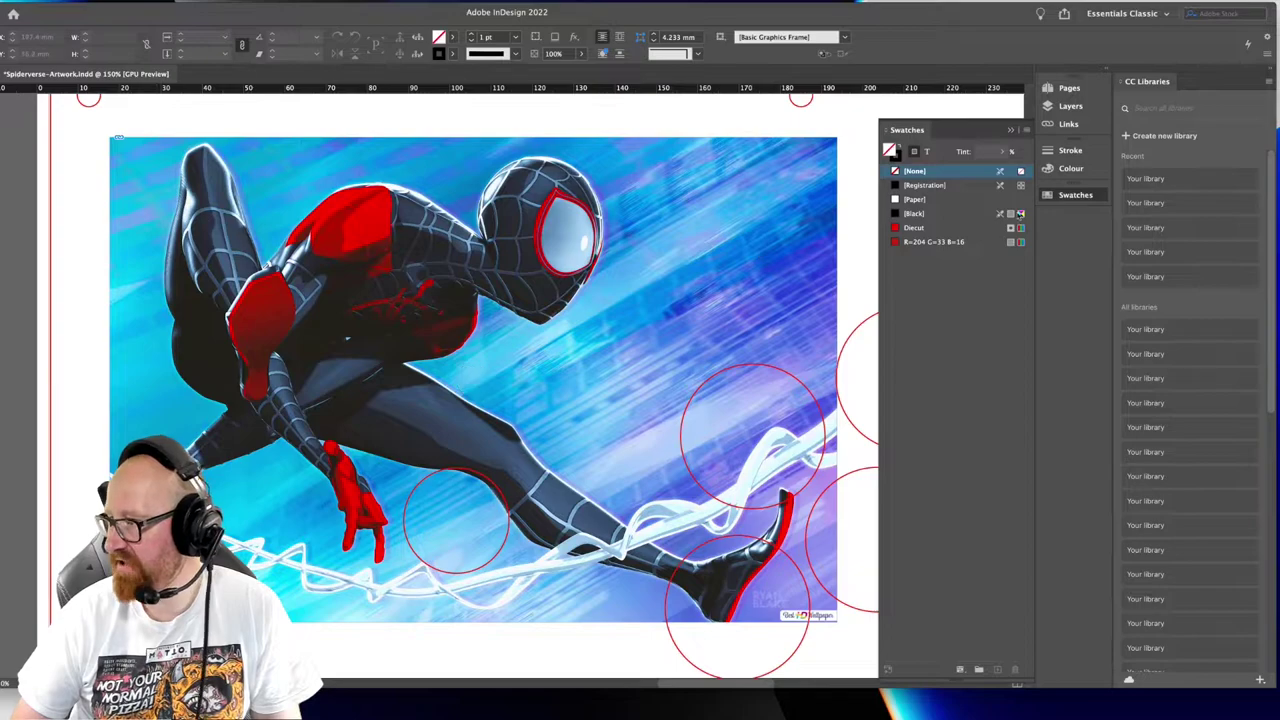
Add a new RGB process colour swatch with the hex value 922413 to the InDesign document
click(1026, 129)
click(1084, 134)
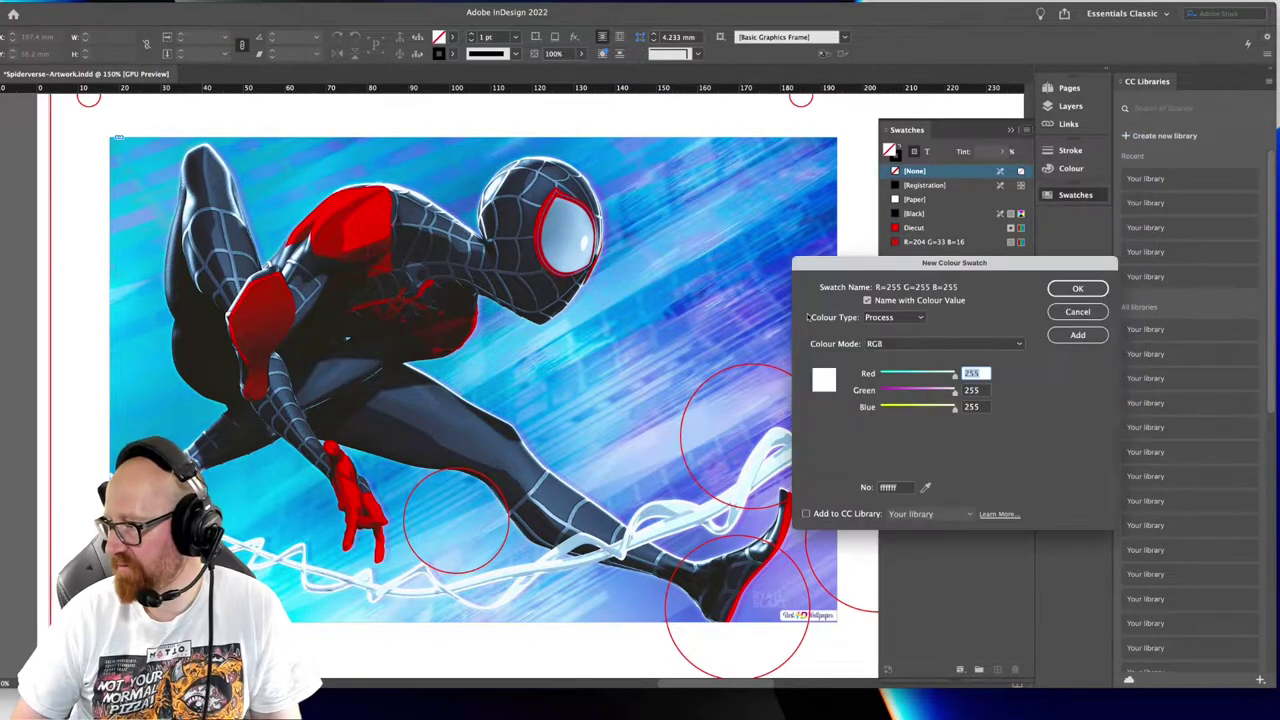
key(Tab)
key(Tab)
key(Tab)
text(922413)
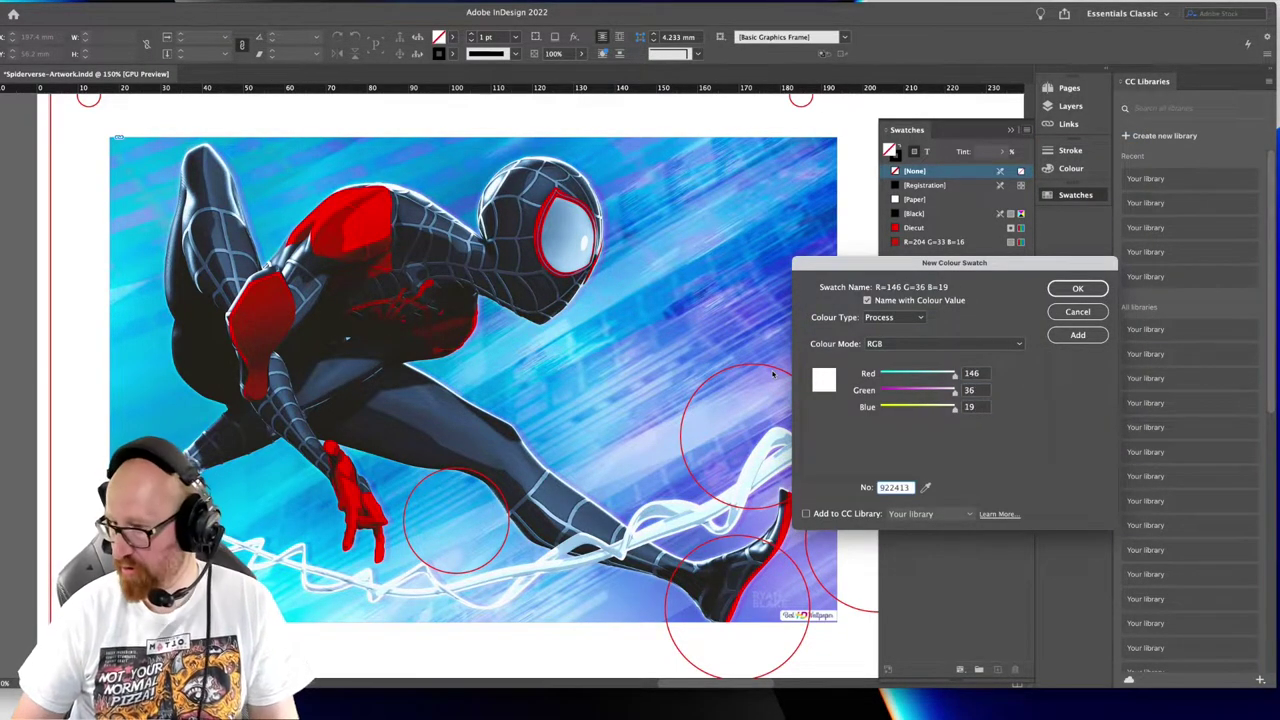
click(1077, 288)
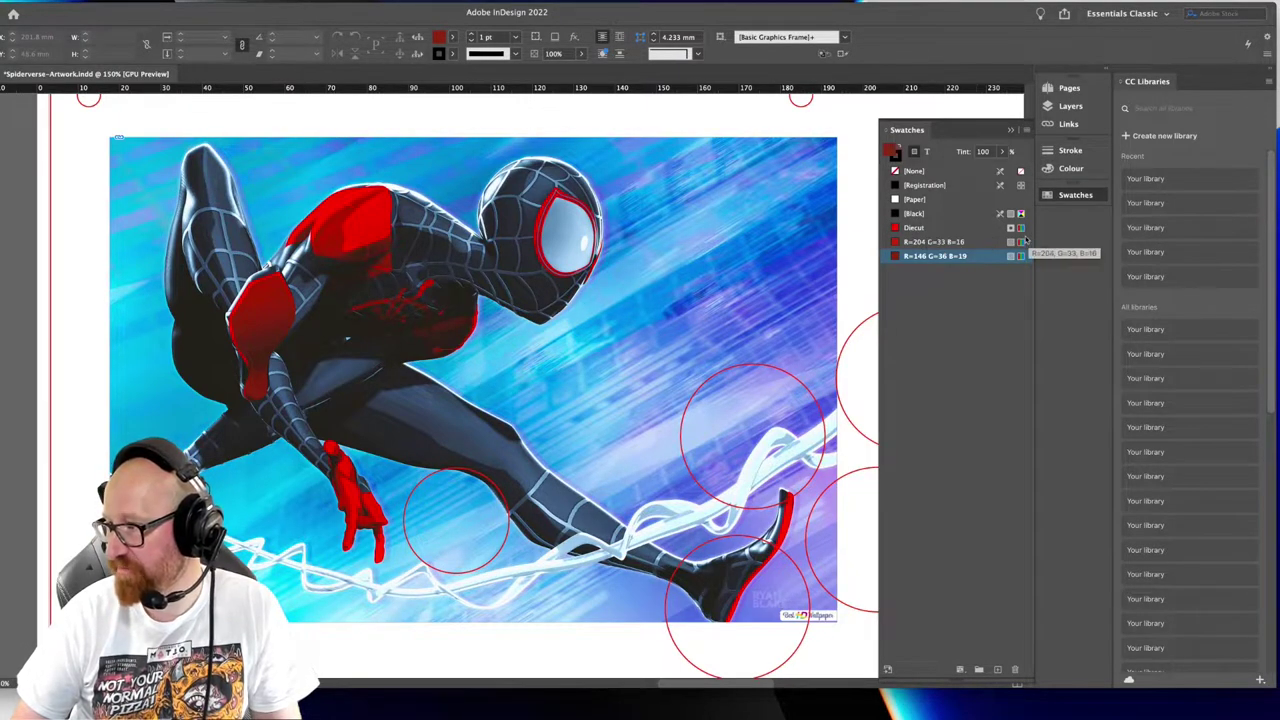
Create an RGB process swatch from the Diecut red (ff0000), named with its colour value, and reset the fill to None
click(916, 228)
click(1026, 130)
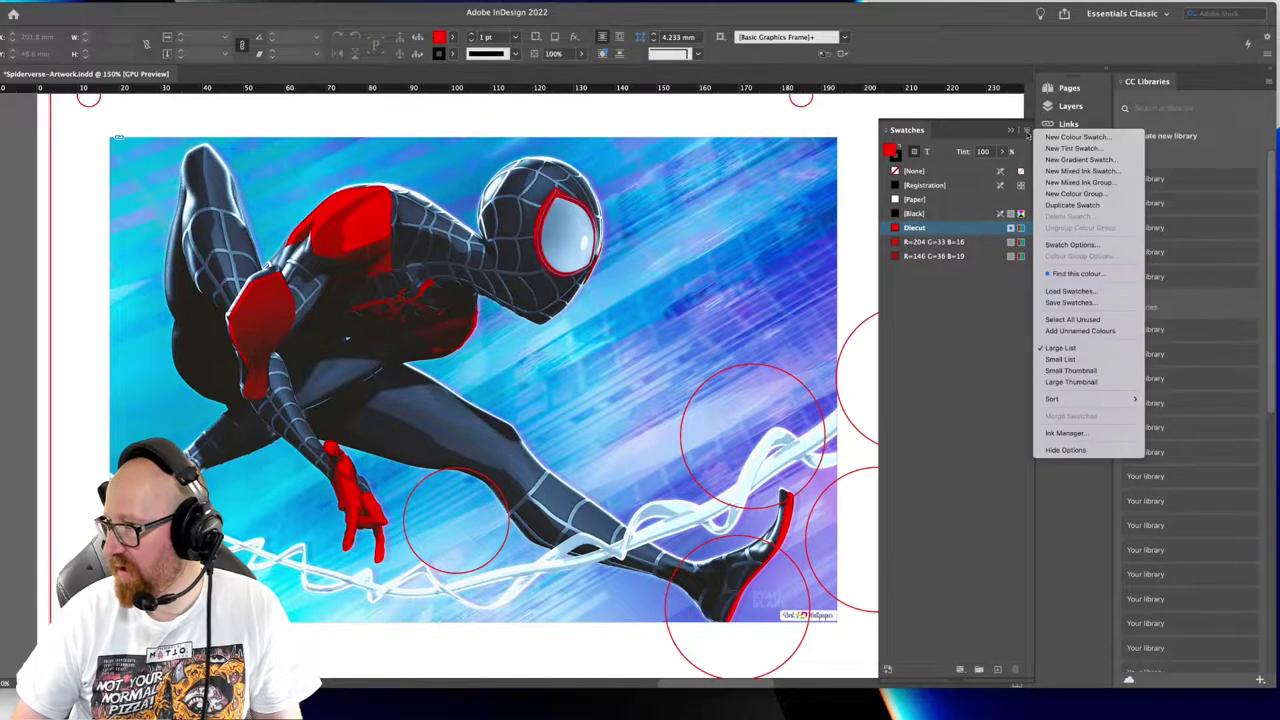
click(1088, 134)
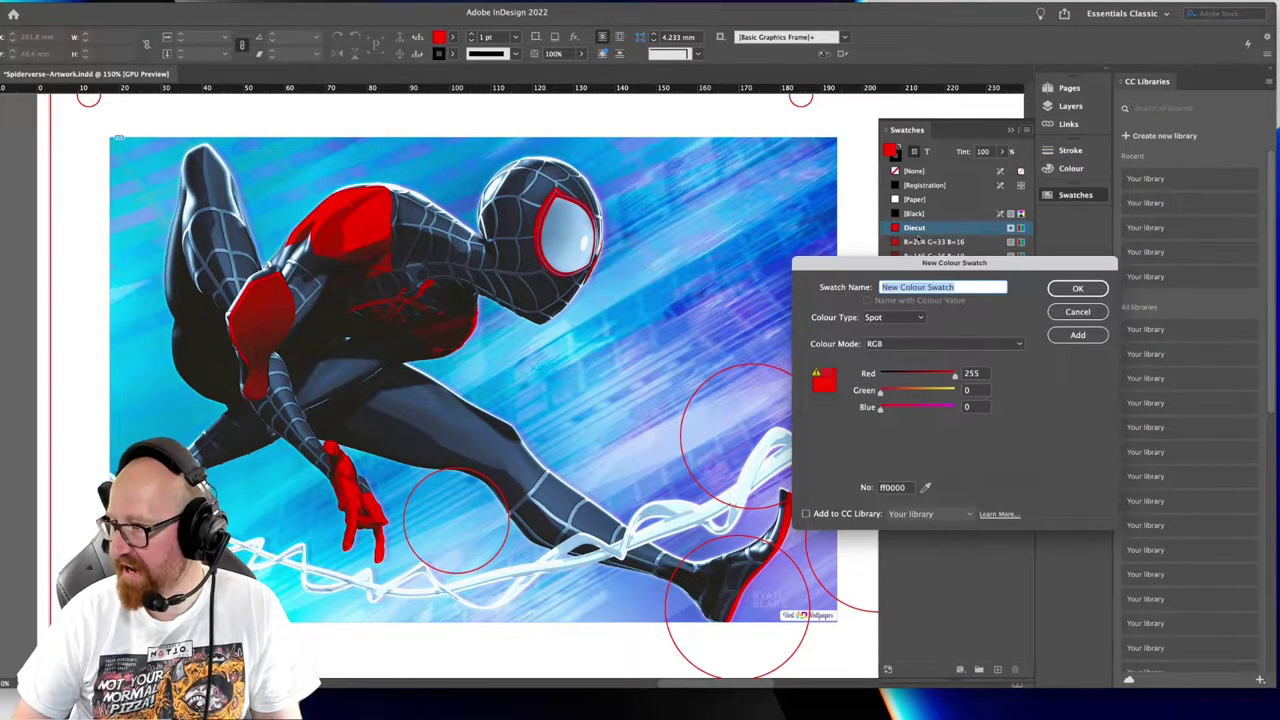
drag(903, 264, 517, 188)
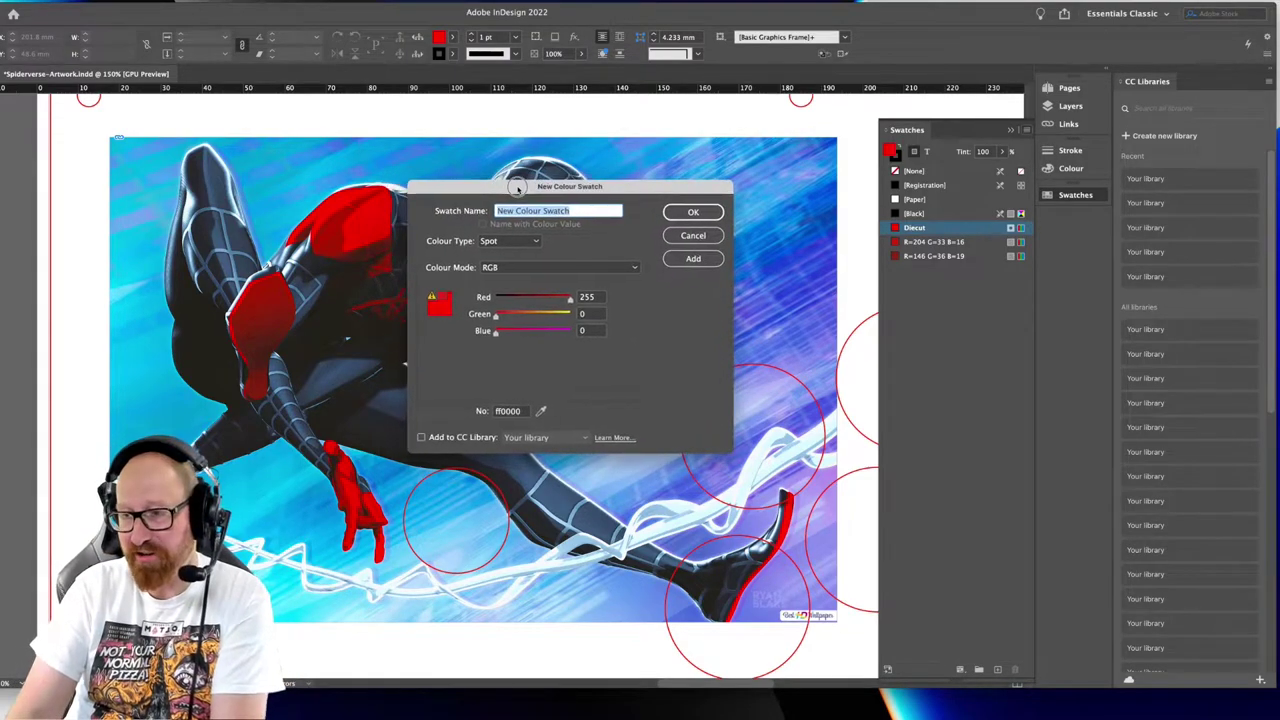
click(533, 248)
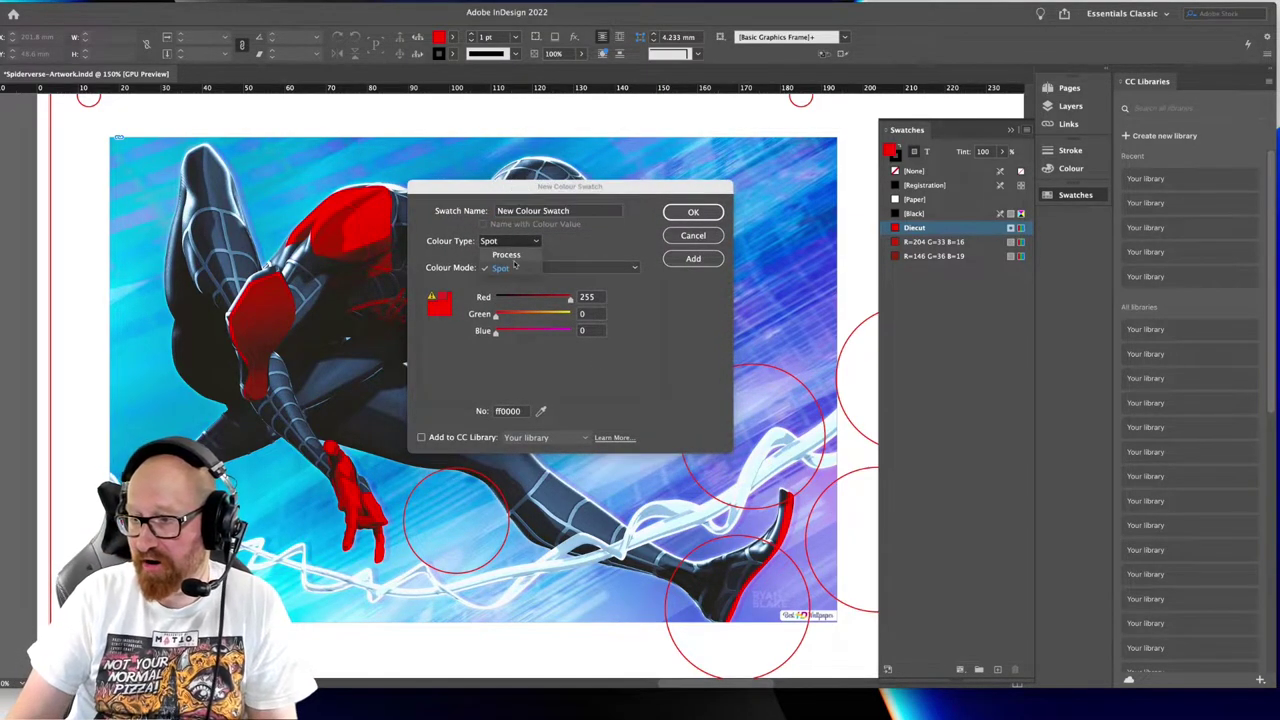
click(518, 256)
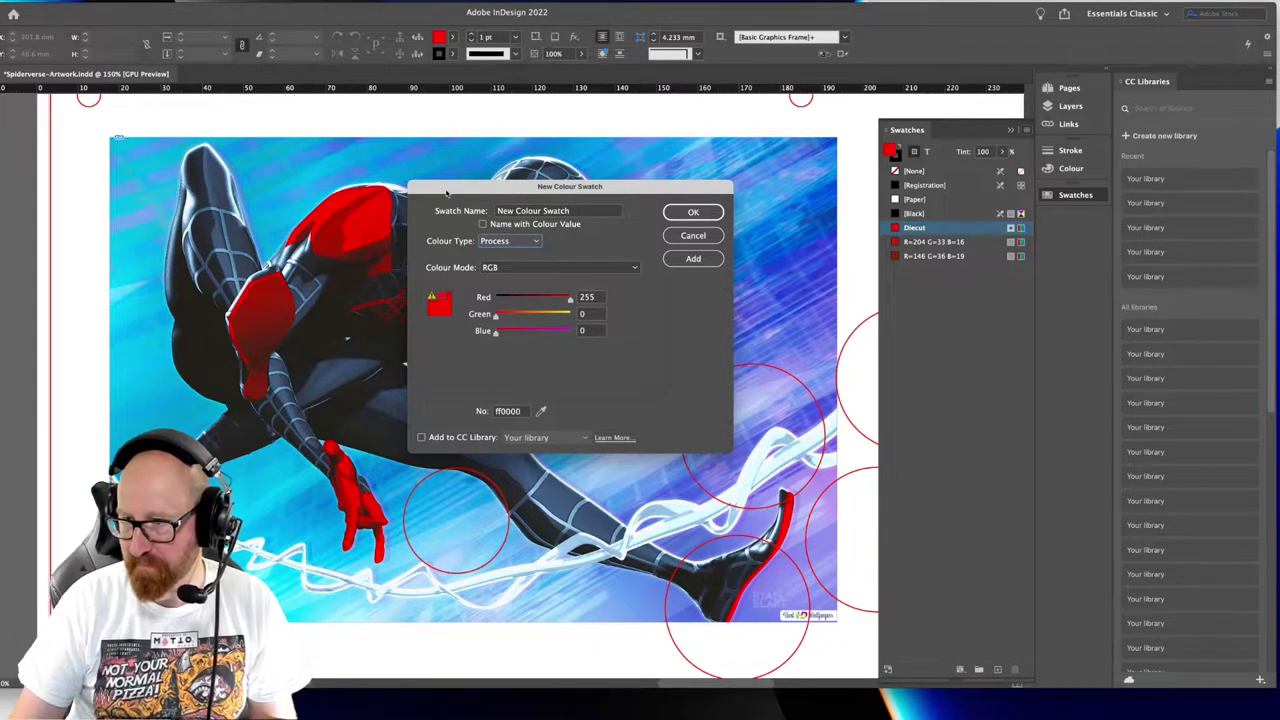
drag(447, 193, 451, 183)
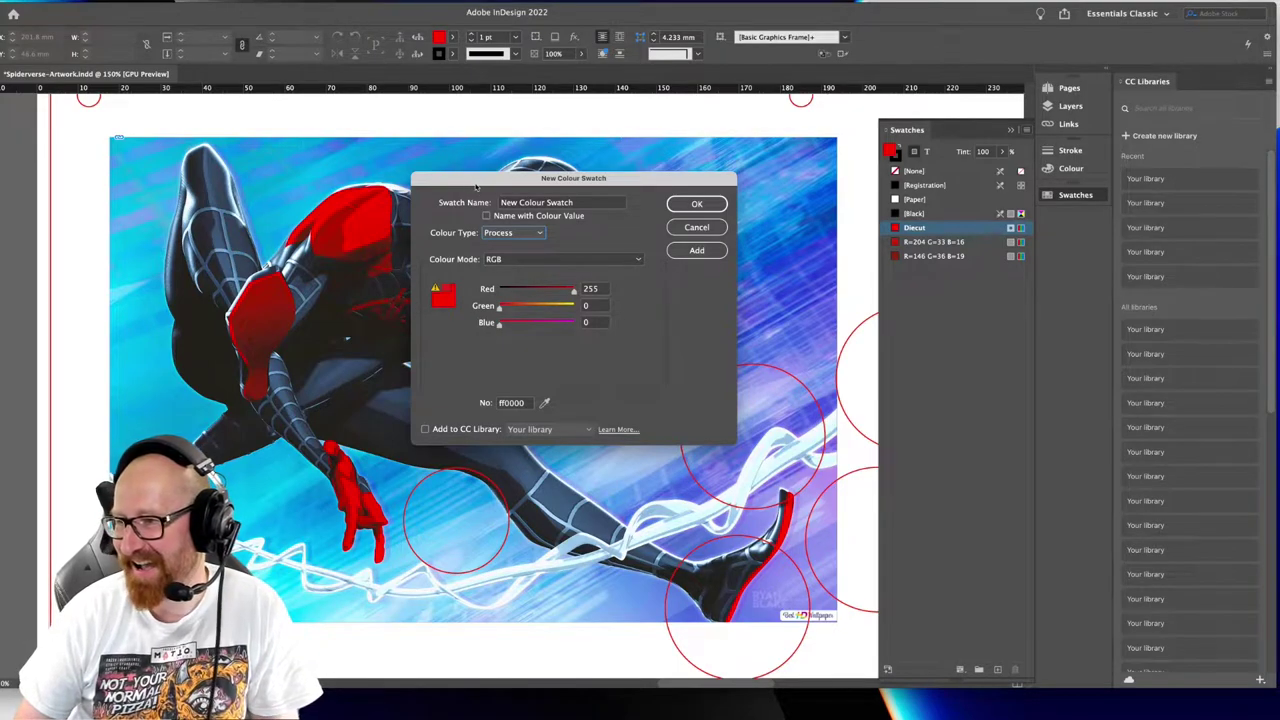
mouse_move(474, 184)
mouse_down()
mouse_move(467, 167)
mouse_move(474, 177)
mouse_up()
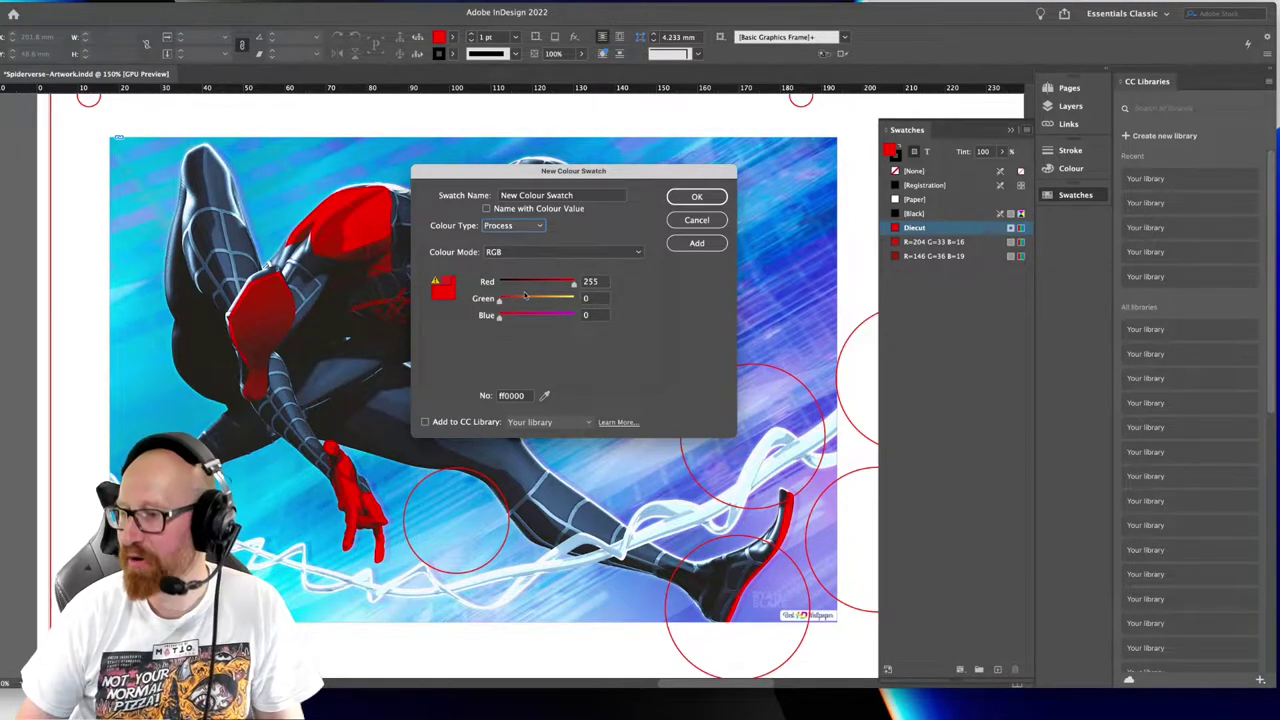
click(532, 207)
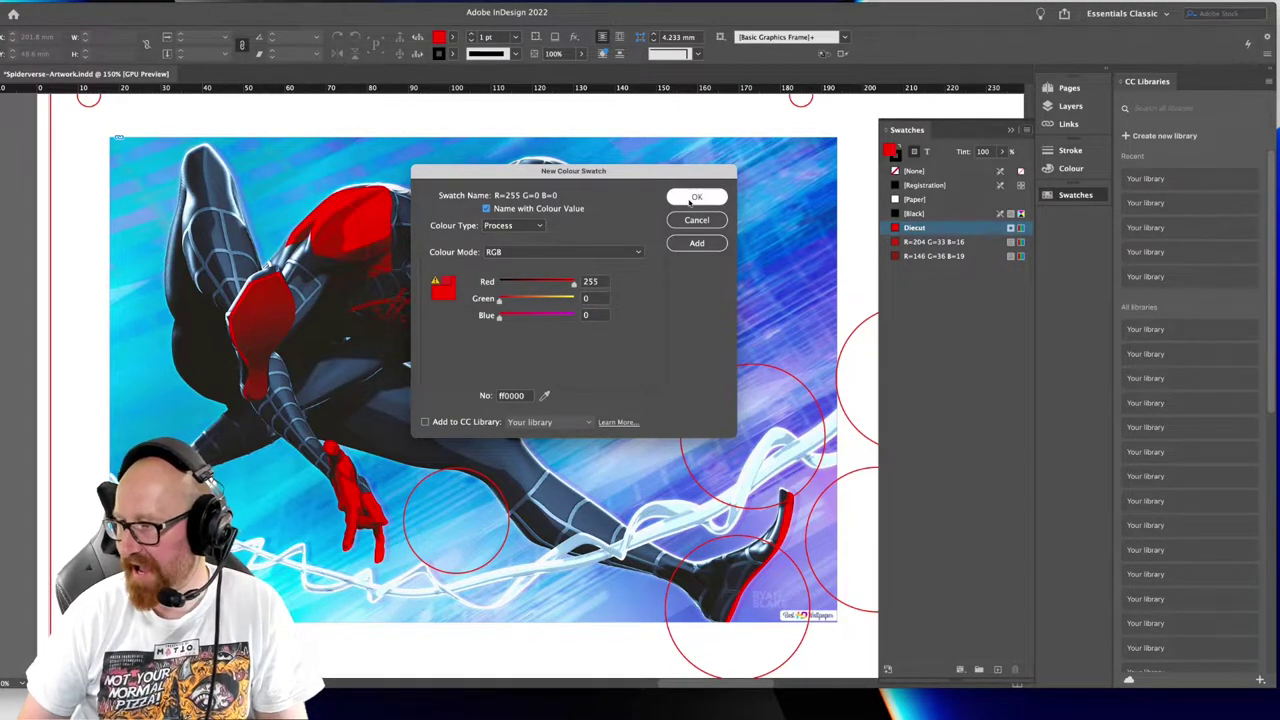
click(697, 242)
click(697, 197)
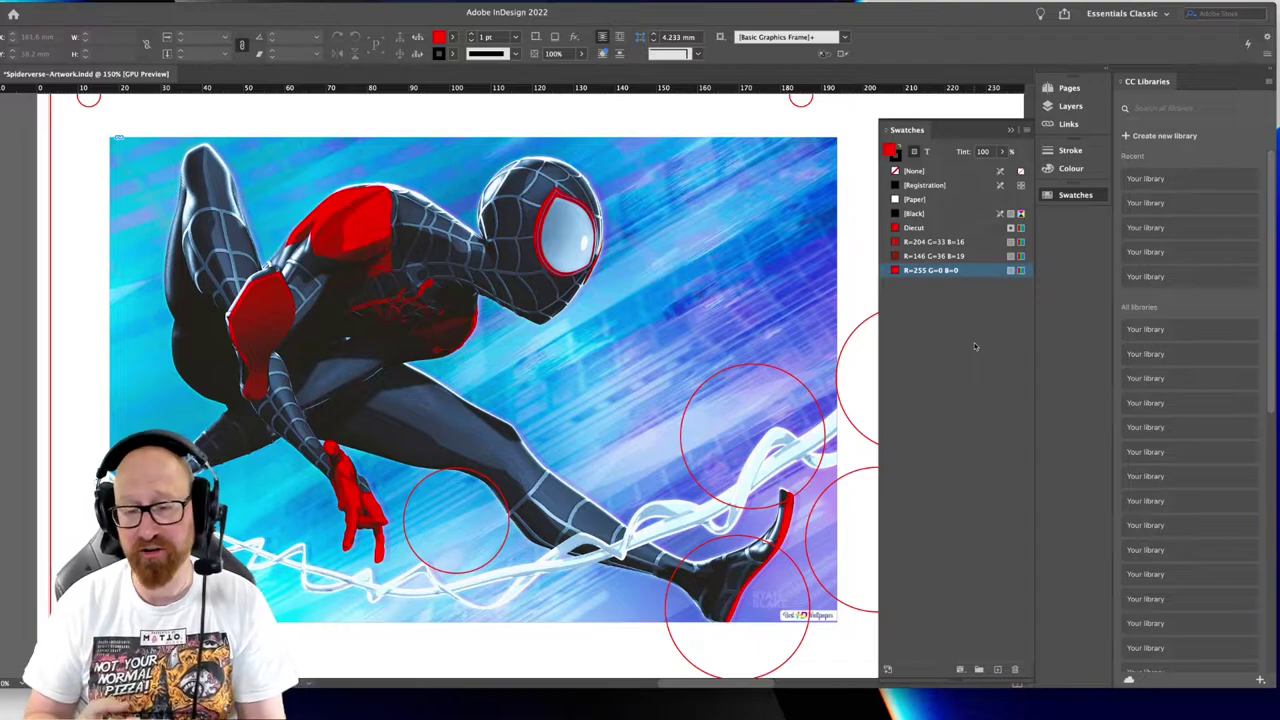
click(902, 171)
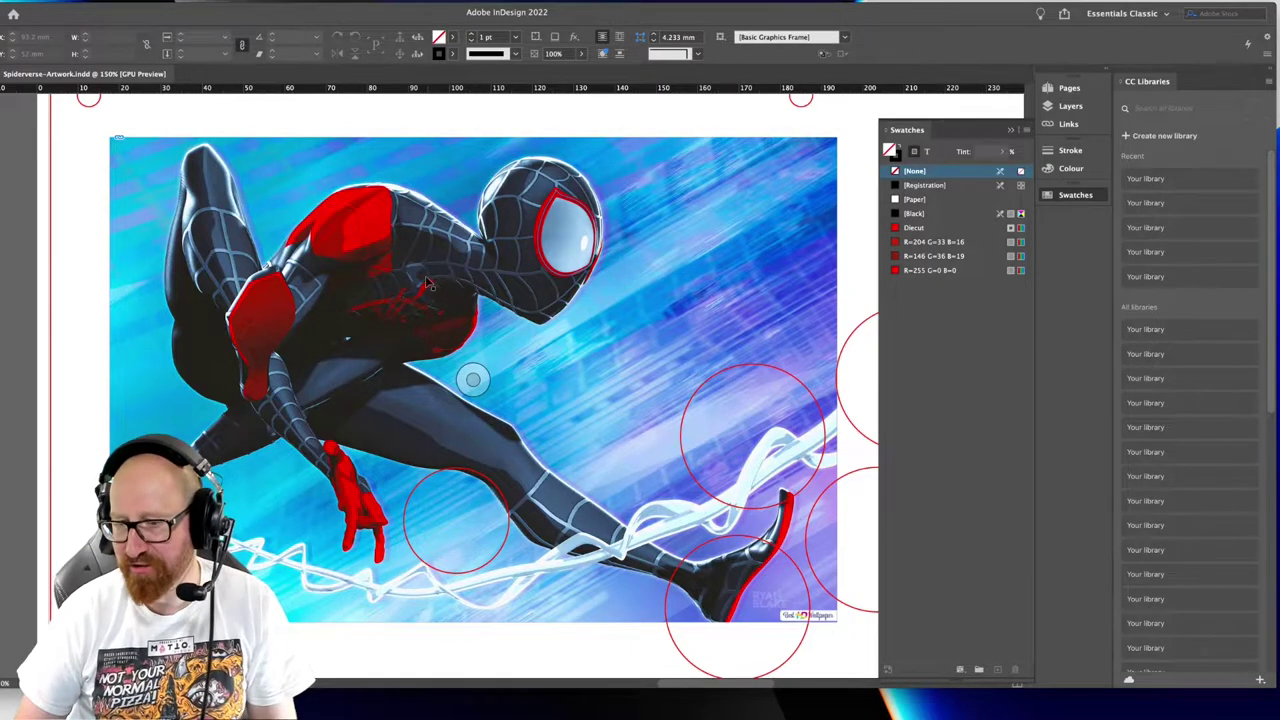
Switch to Photoshop, sample the dark suit shading on the thigh, and add it in InDesign as an RGB process swatch with hex 262729
key(super+Tab)
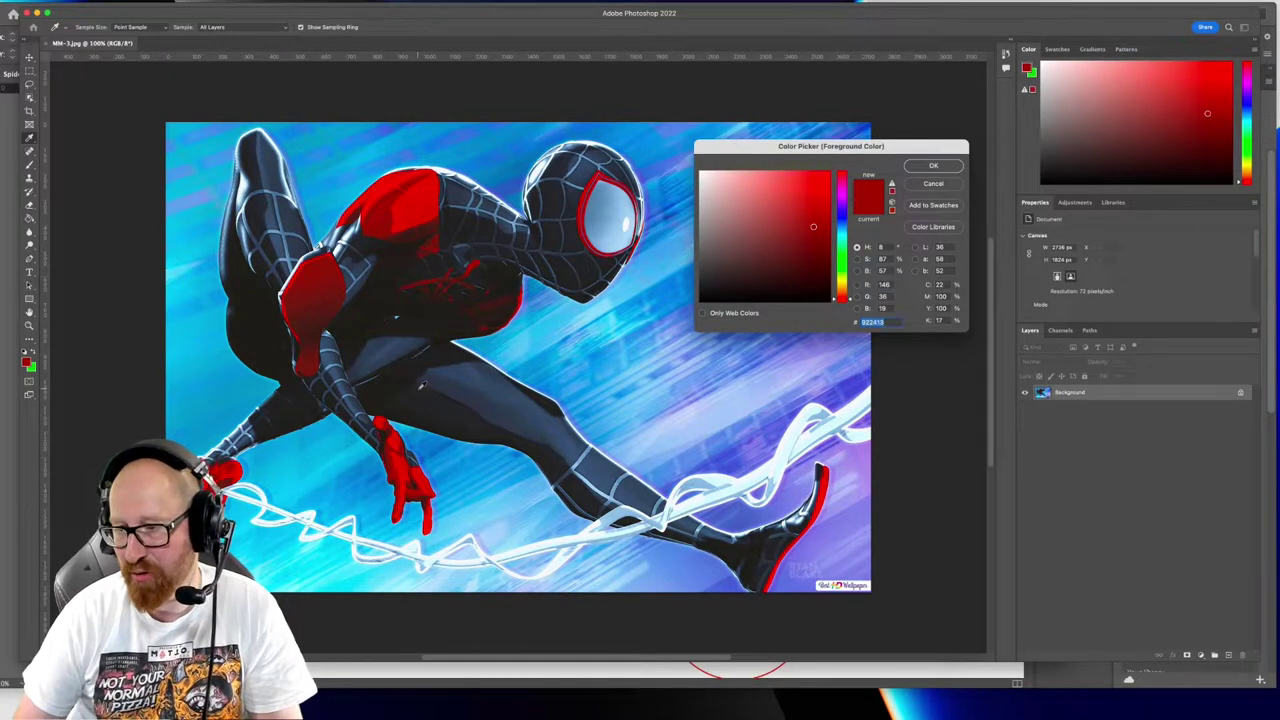
click(430, 390)
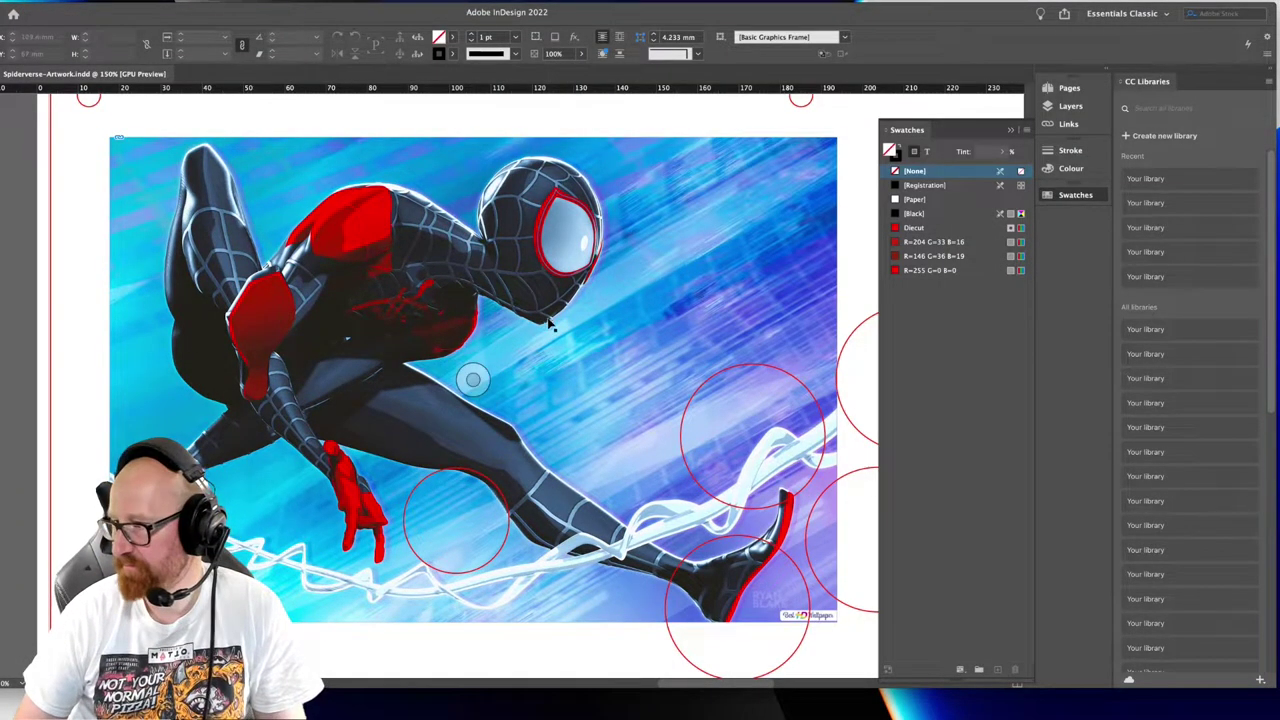
click(1026, 130)
key(Escape)
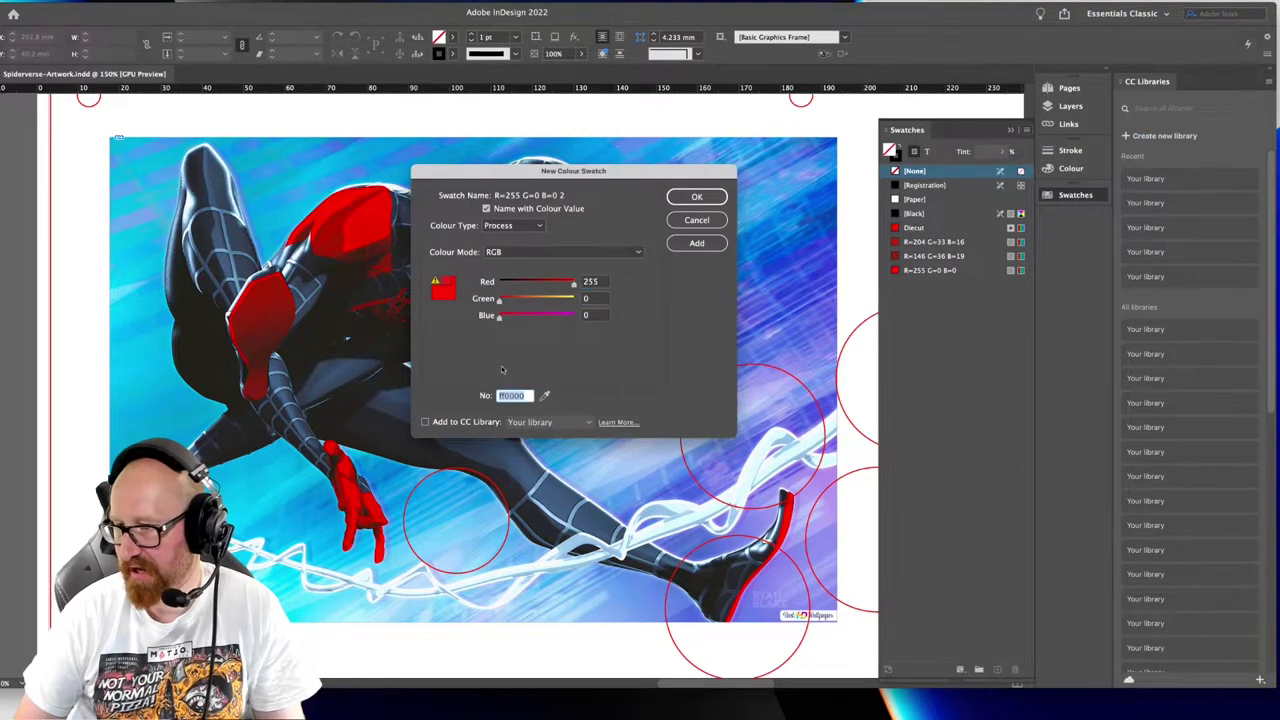
text(262729)
key(Tab)
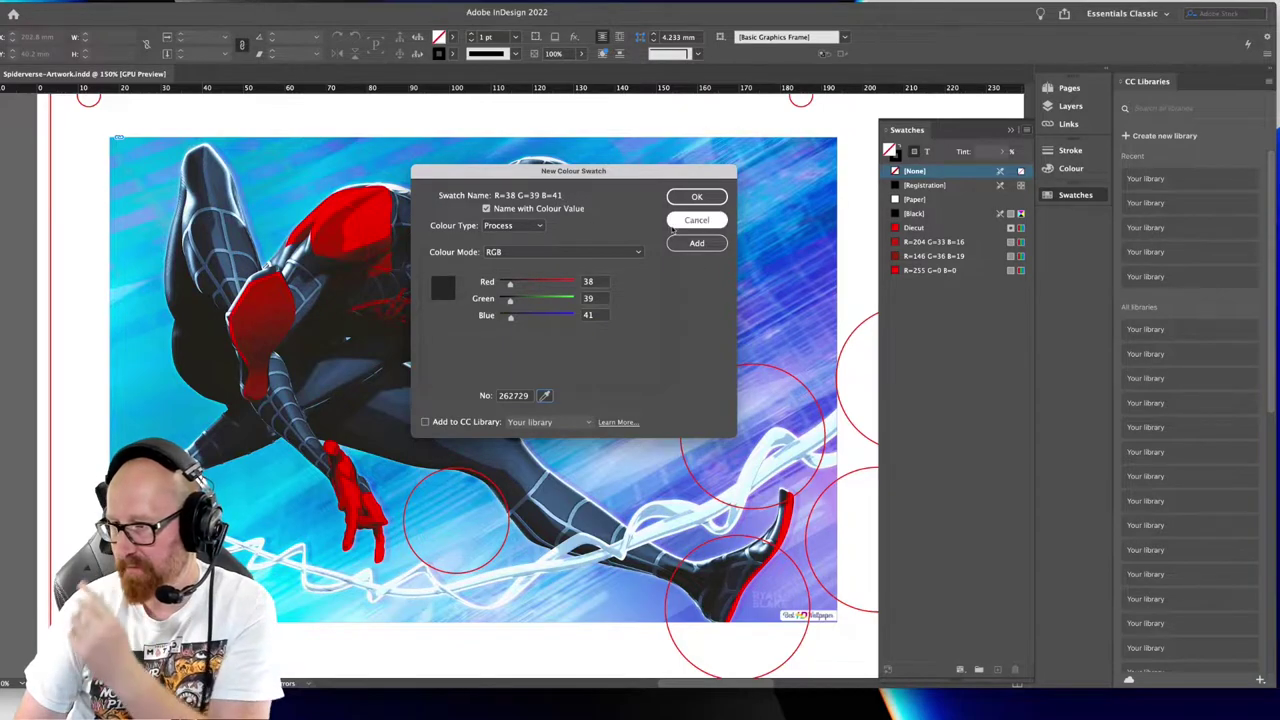
click(696, 243)
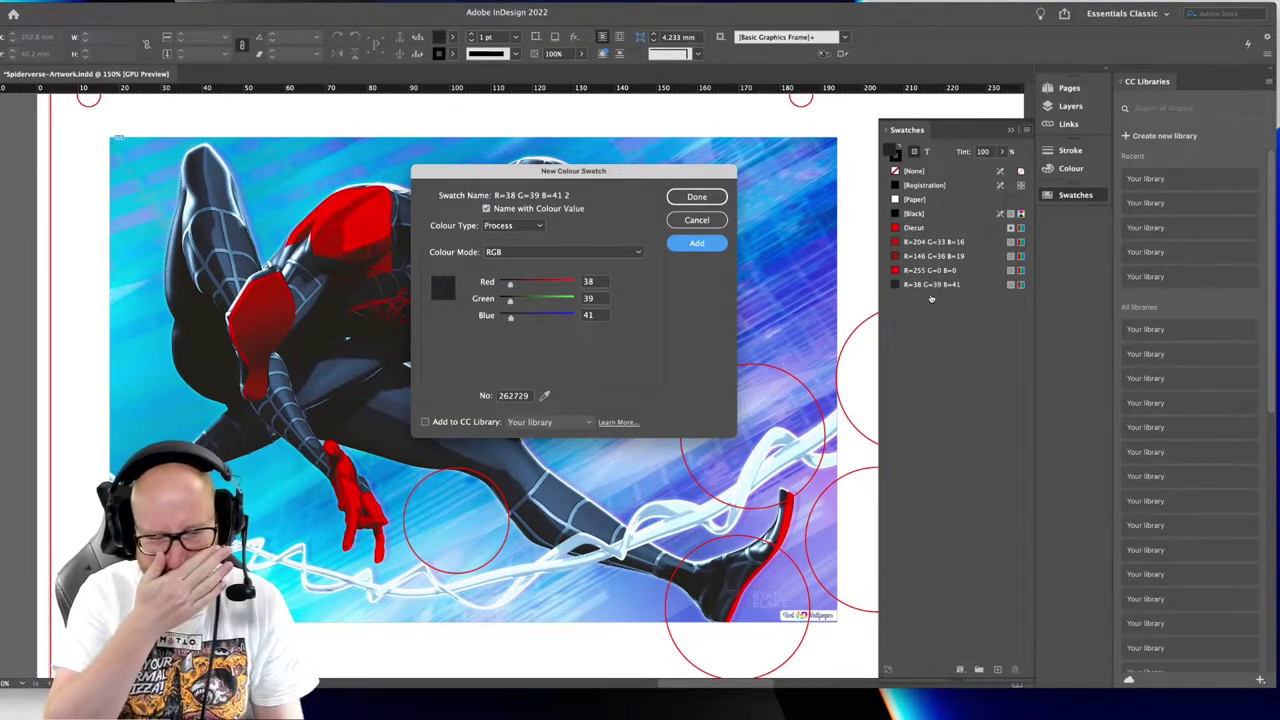
Switch to Photoshop, sample the blue highlight on the suit's upper arm, and add it in InDesign as a swatch with hex 5c82b1
key(super+Tab)
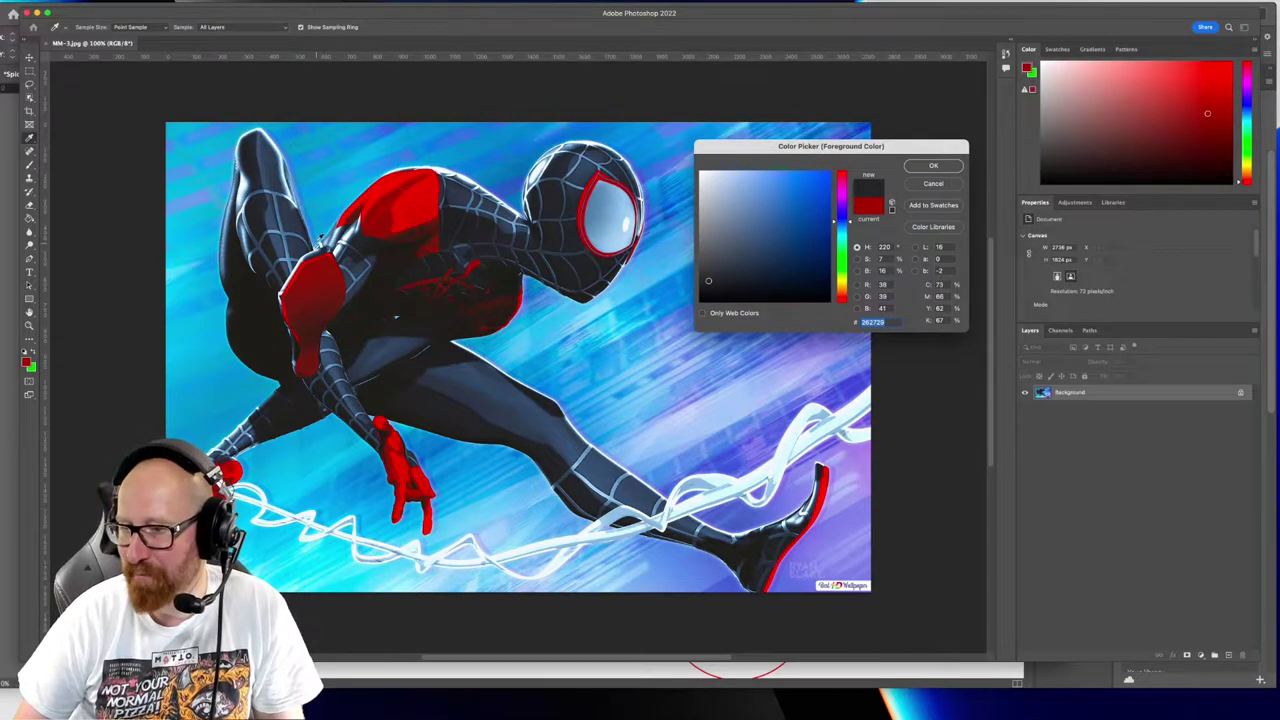
click(481, 203)
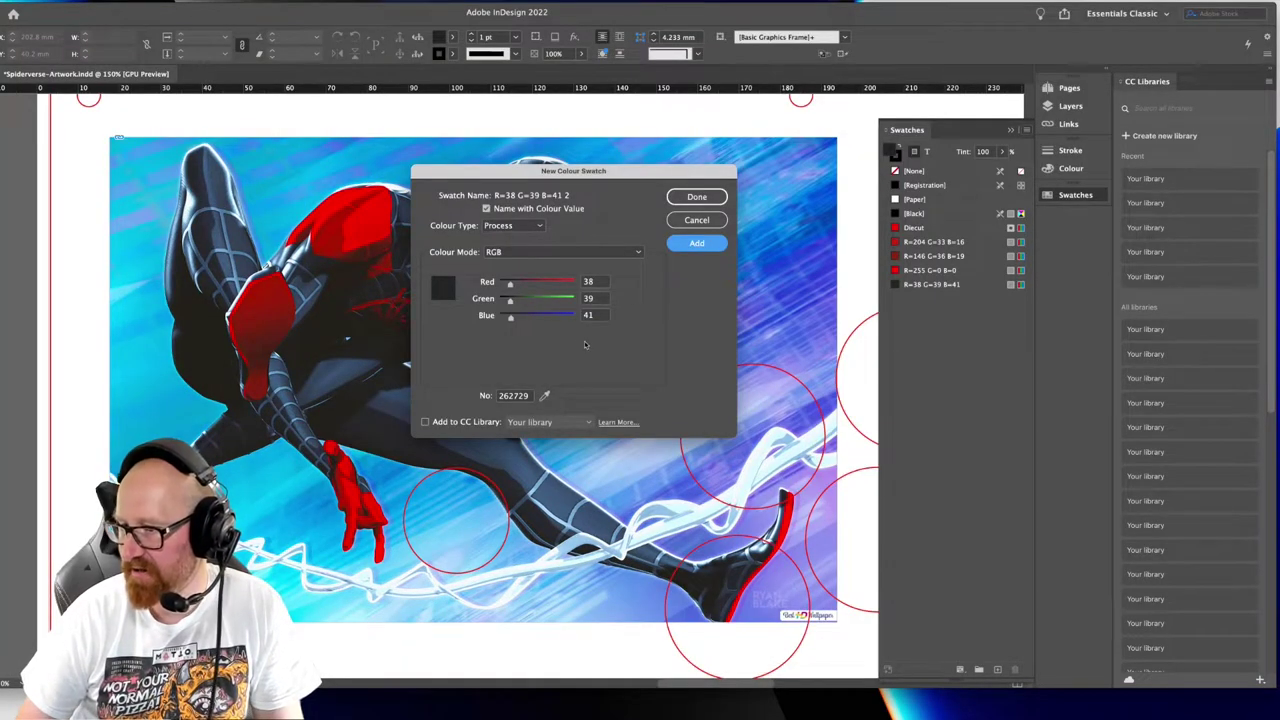
double_click(524, 394)
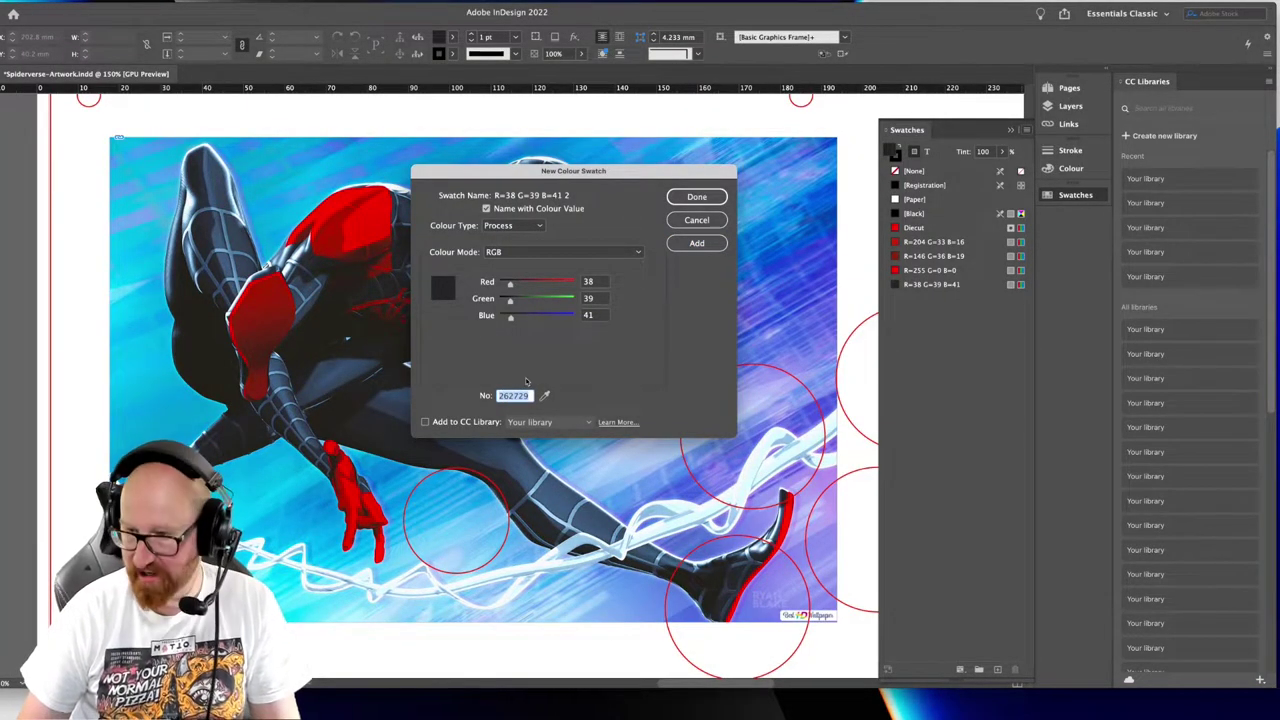
text(5c82b1)
key(Tab)
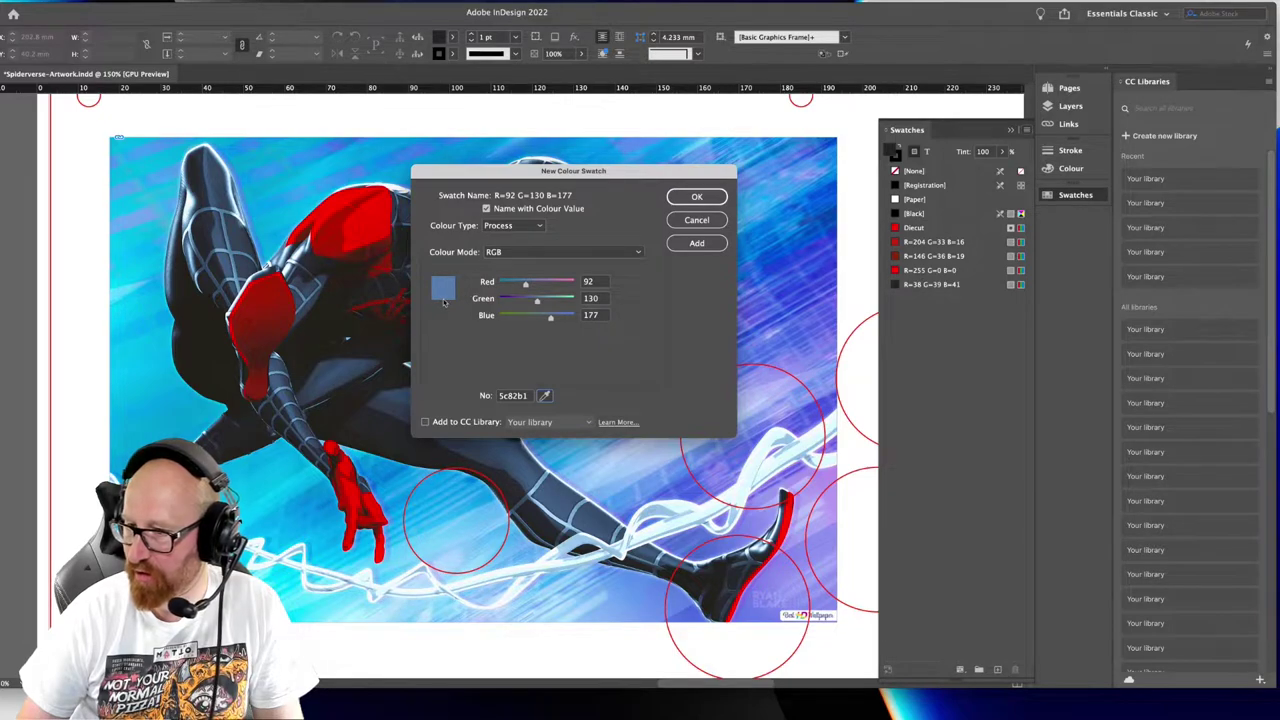
click(697, 244)
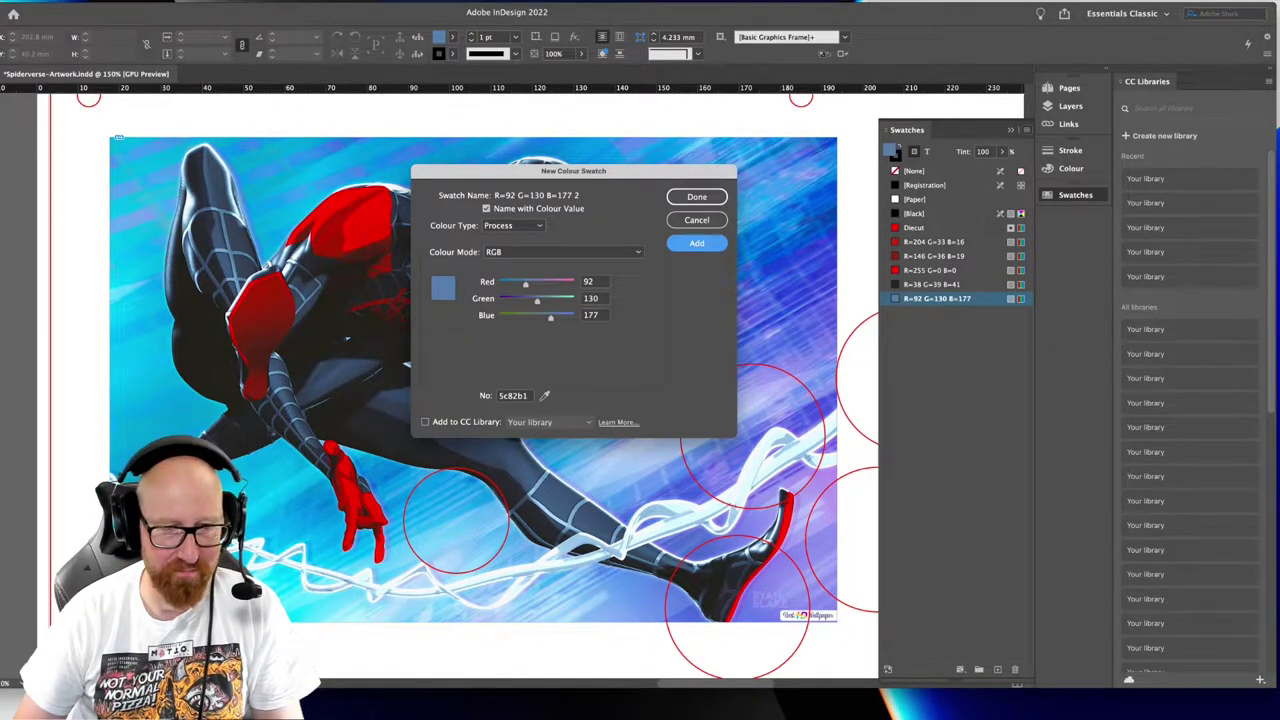
Switch to Photoshop, sample the purple background near the foot, add it in InDesign as swatch 8282e6 and finish creating swatches
key(super+Tab)
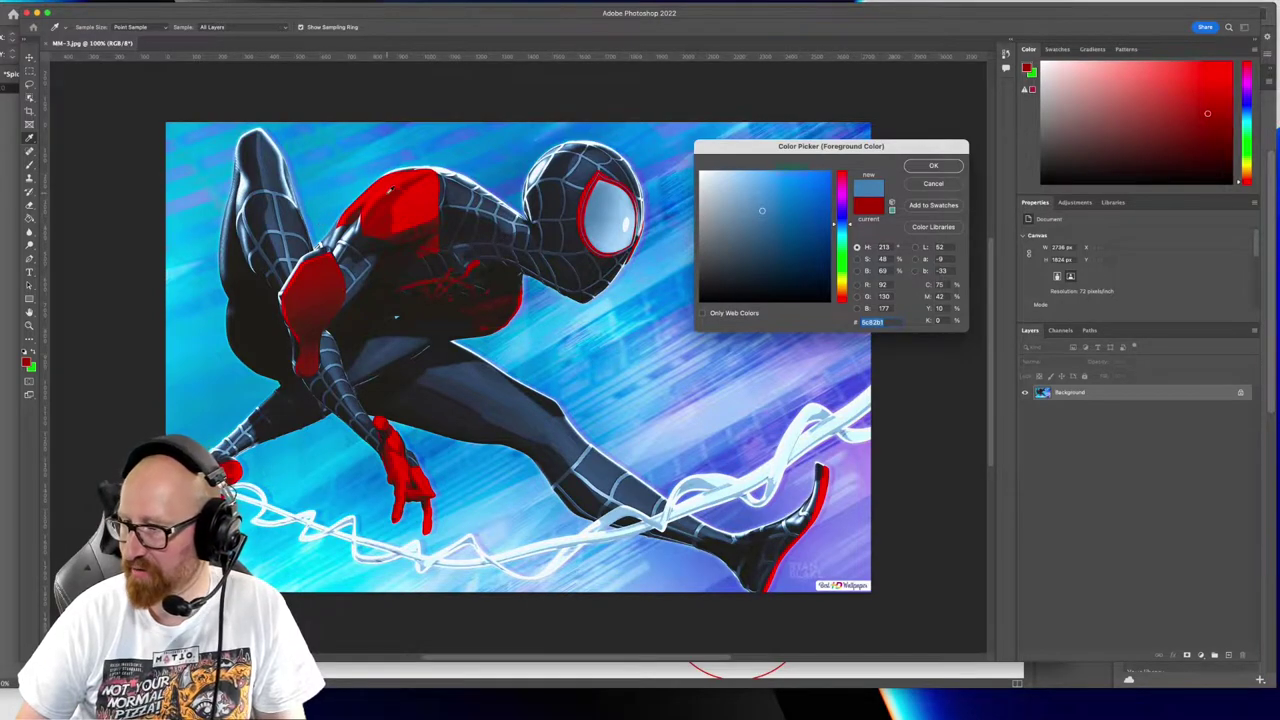
click(855, 461)
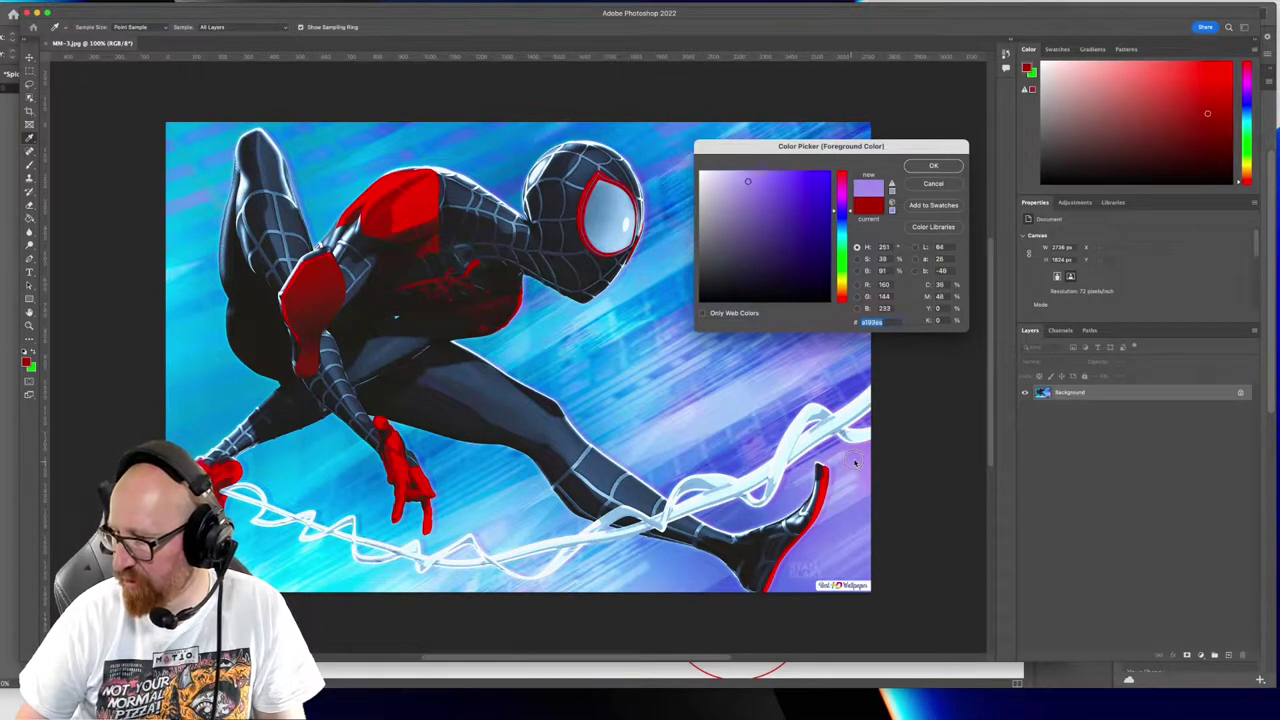
drag(855, 461, 811, 549)
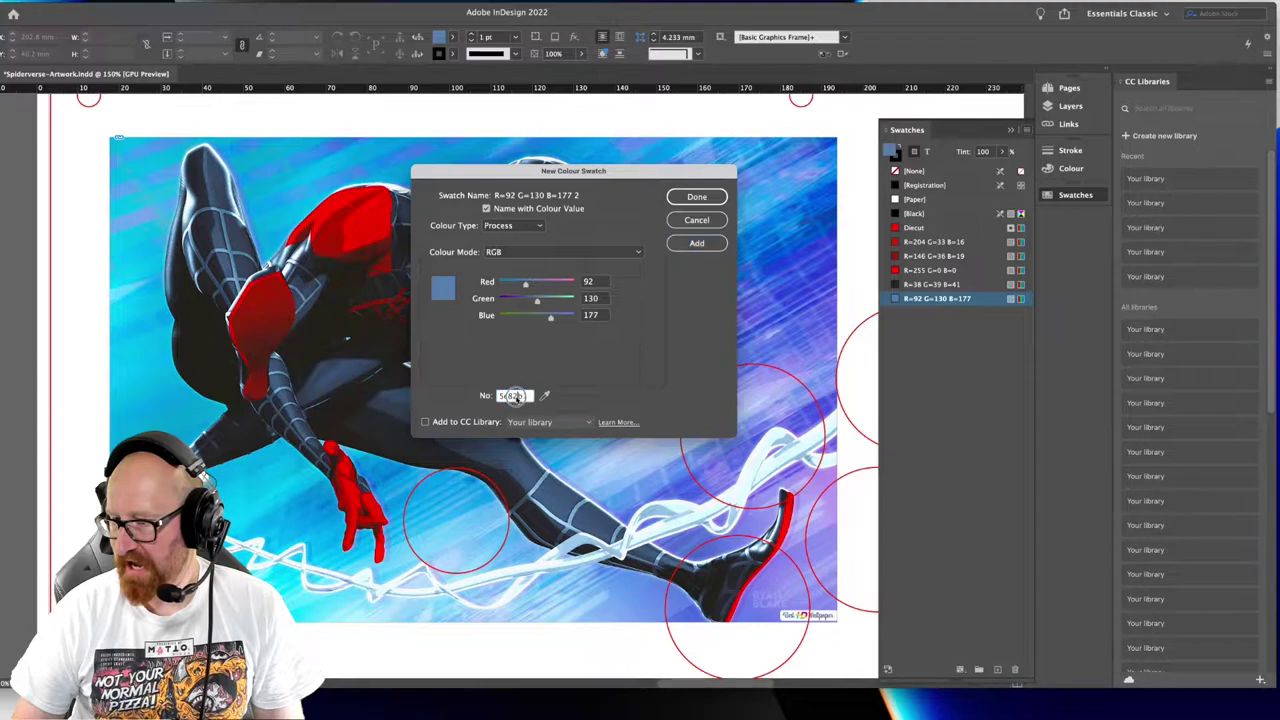
double_click(515, 396)
text(8282e6)
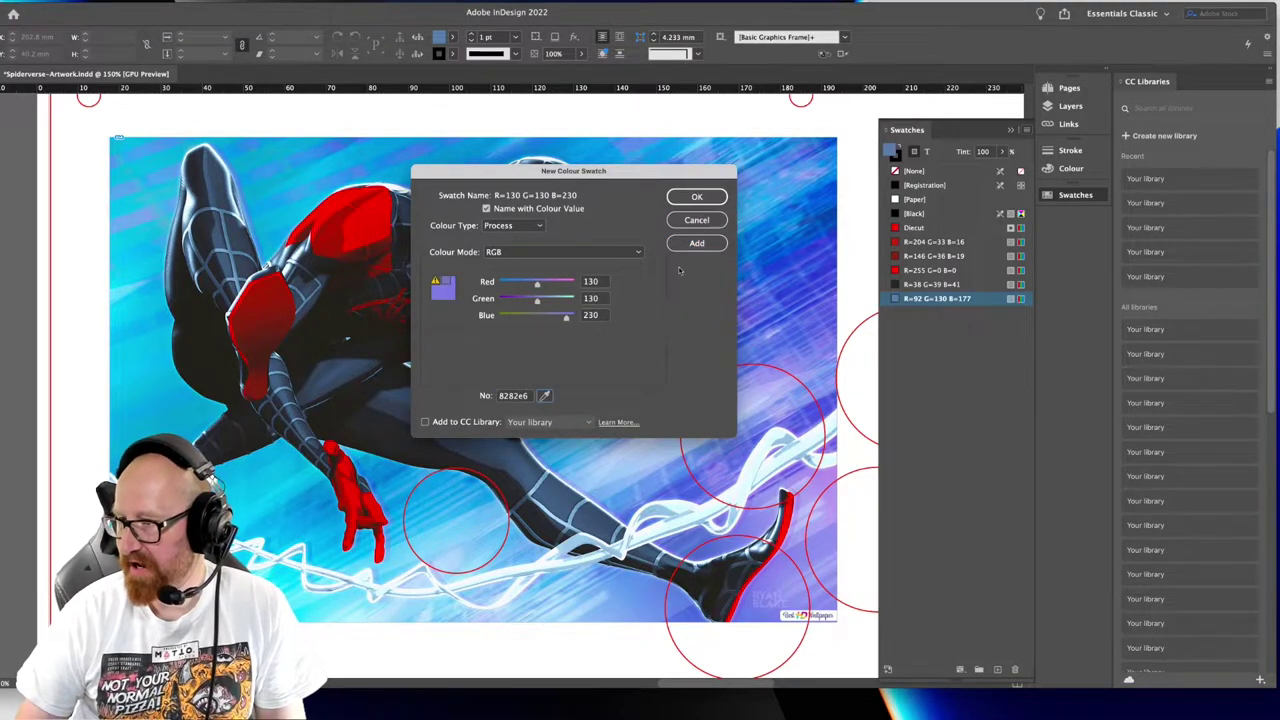
click(697, 243)
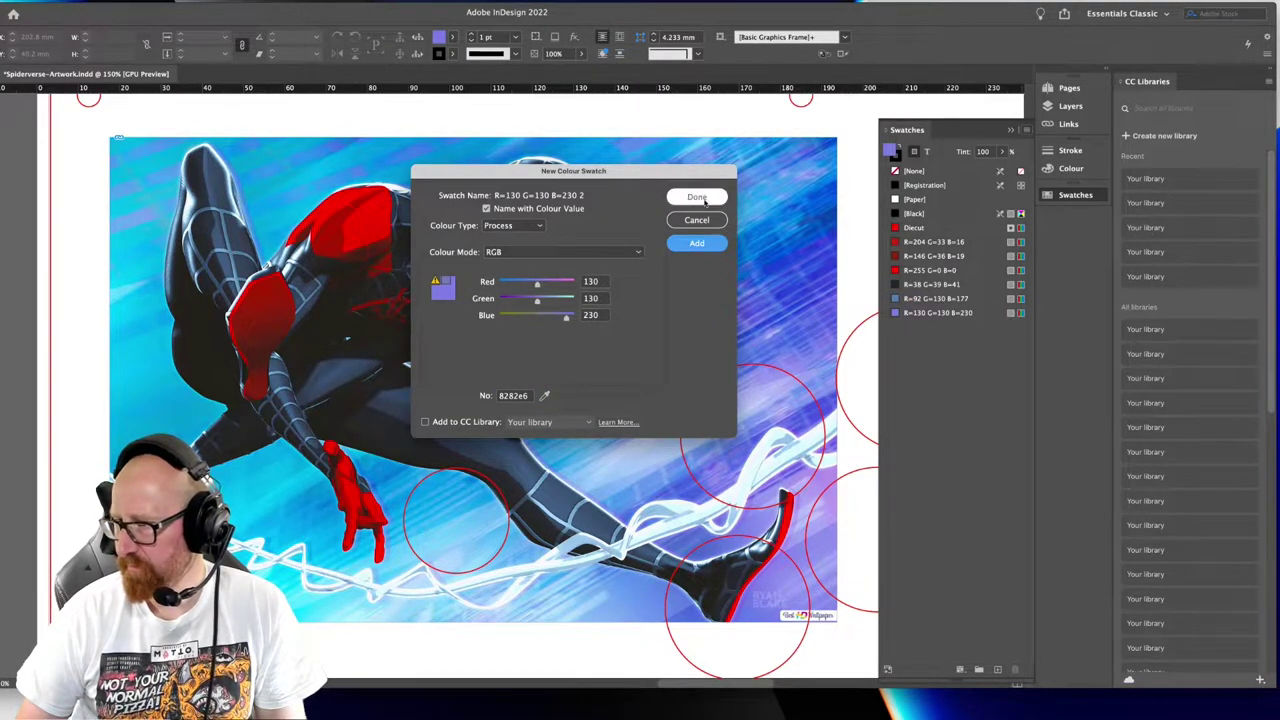
click(696, 197)
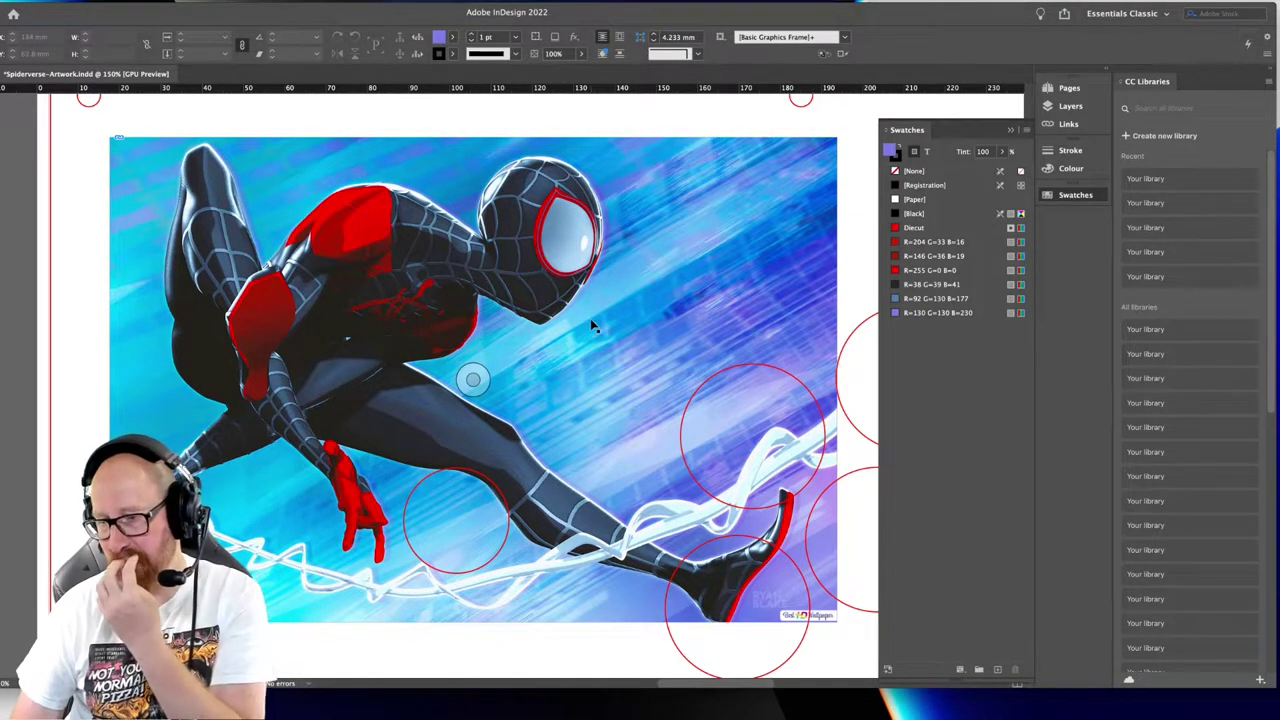
Delete the placed Spider-Man reference image from the artwork page
key(super+minus)
key(super+minus)
click(615, 243)
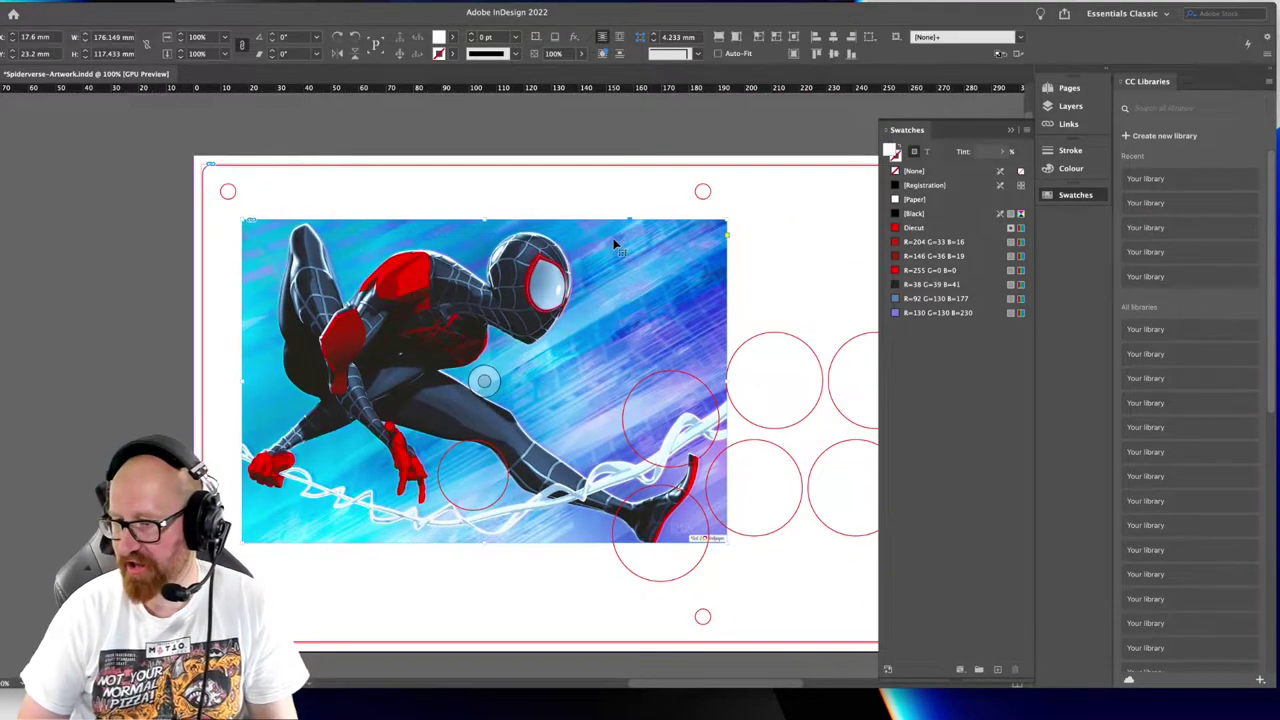
key(Delete)
Draw a purple-filled square about 41.5 mm wide on the pasteboard beside the page's right edge and remove its stroke
drag(671, 289, 243, 260)
drag(520, 313, 265, 343)
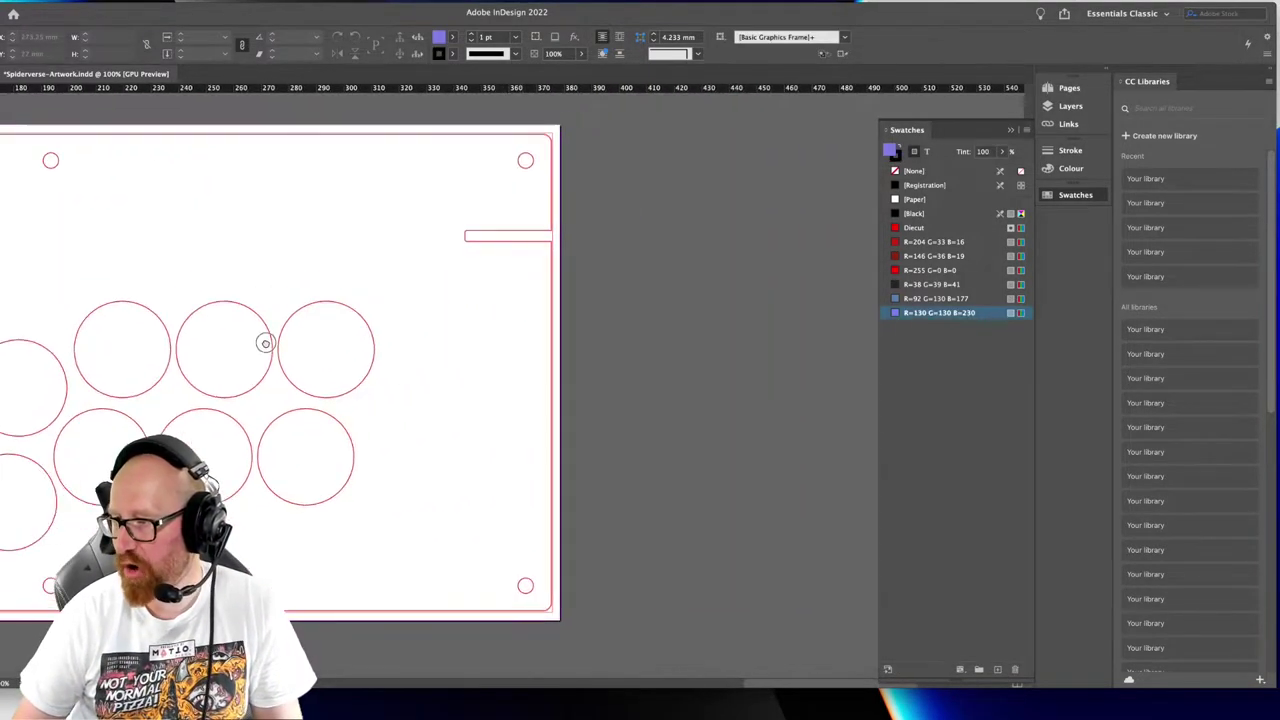
drag(519, 345, 428, 347)
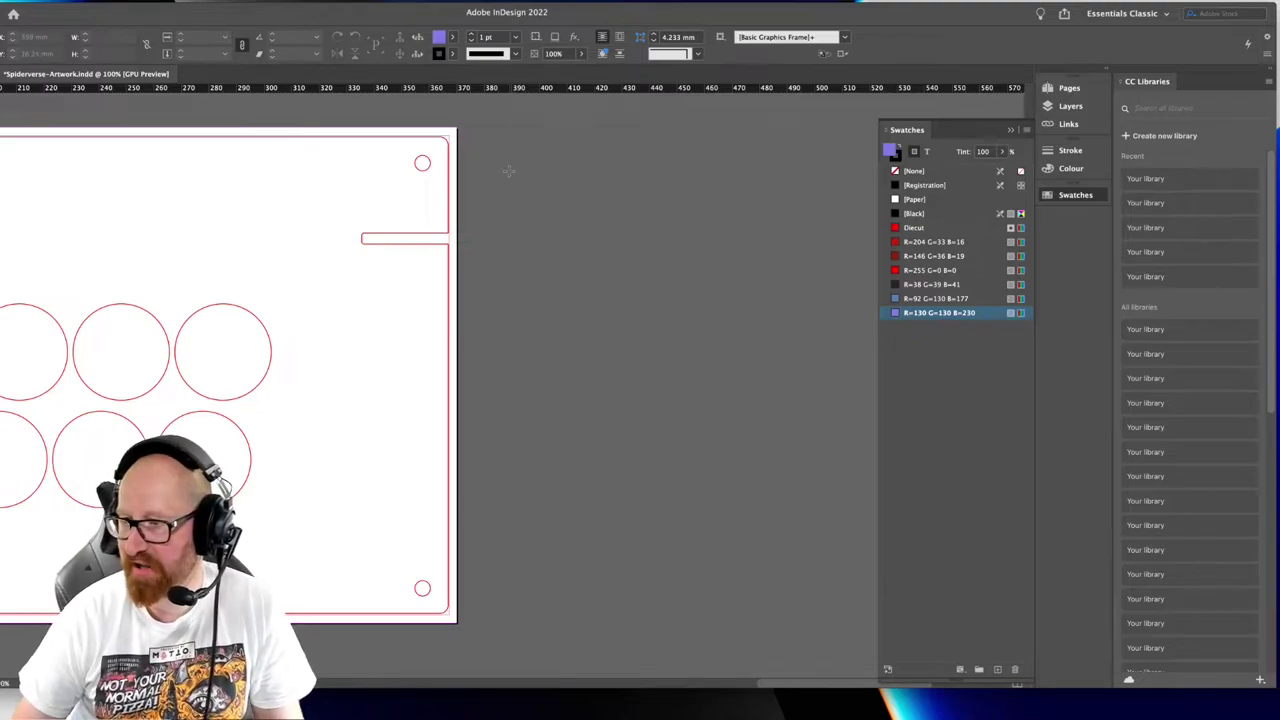
mouse_move(509, 171)
mouse_down()
mouse_move(580, 272)
mouse_move(603, 250)
mouse_move(637, 286)
mouse_move(623, 285)
mouse_up()
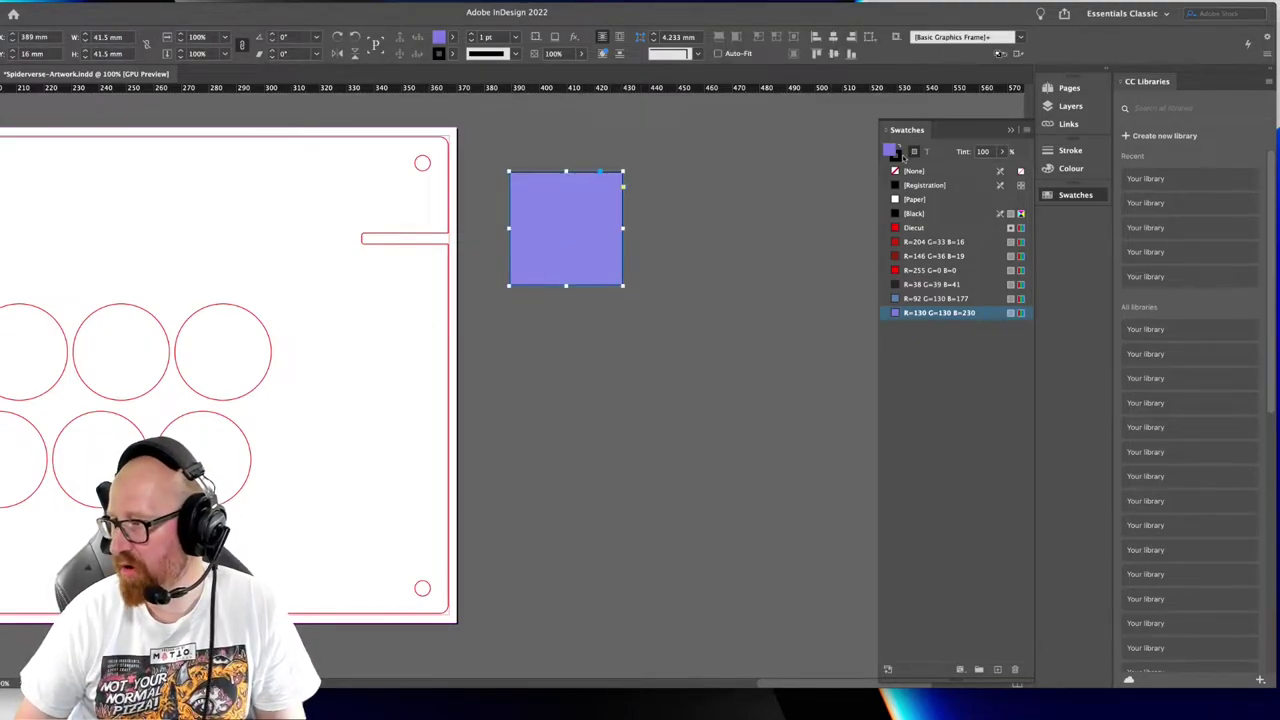
click(898, 157)
click(908, 171)
click(887, 150)
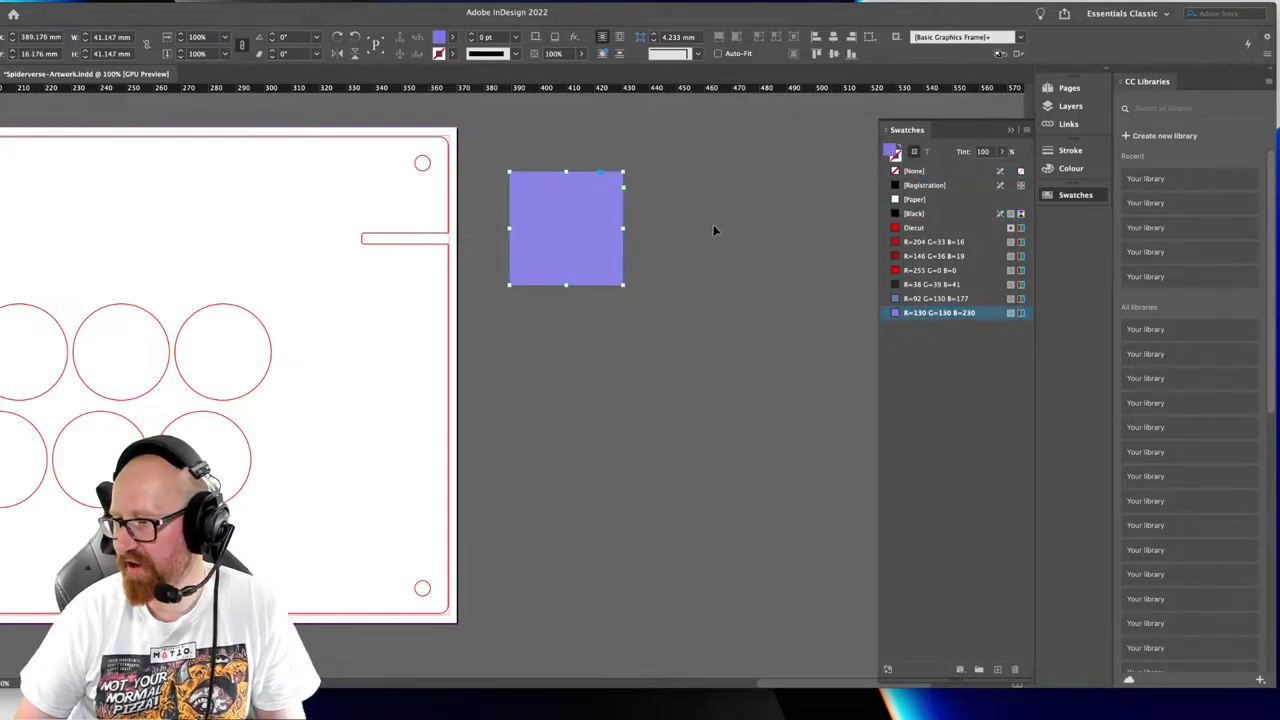
Duplicate the purple square three times downwards to form a column of four adjoining squares
drag(606, 191, 594, 306)
drag(584, 398, 580, 420)
drag(575, 510, 574, 537)
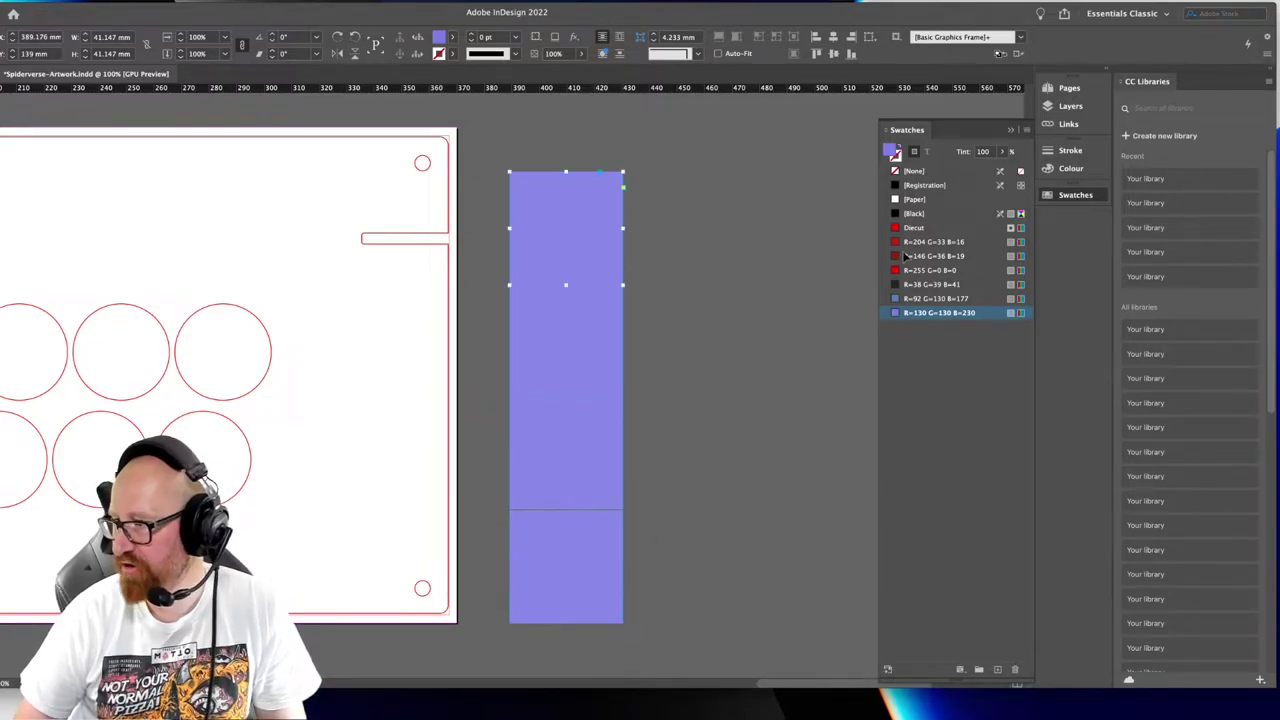
Fill the four squares from top to bottom with the R=204 G=33 B=16, R=146 G=36 B=19, R=255 G=0 B=0 and R=38 G=39 B=41 swatches
click(930, 242)
click(588, 331)
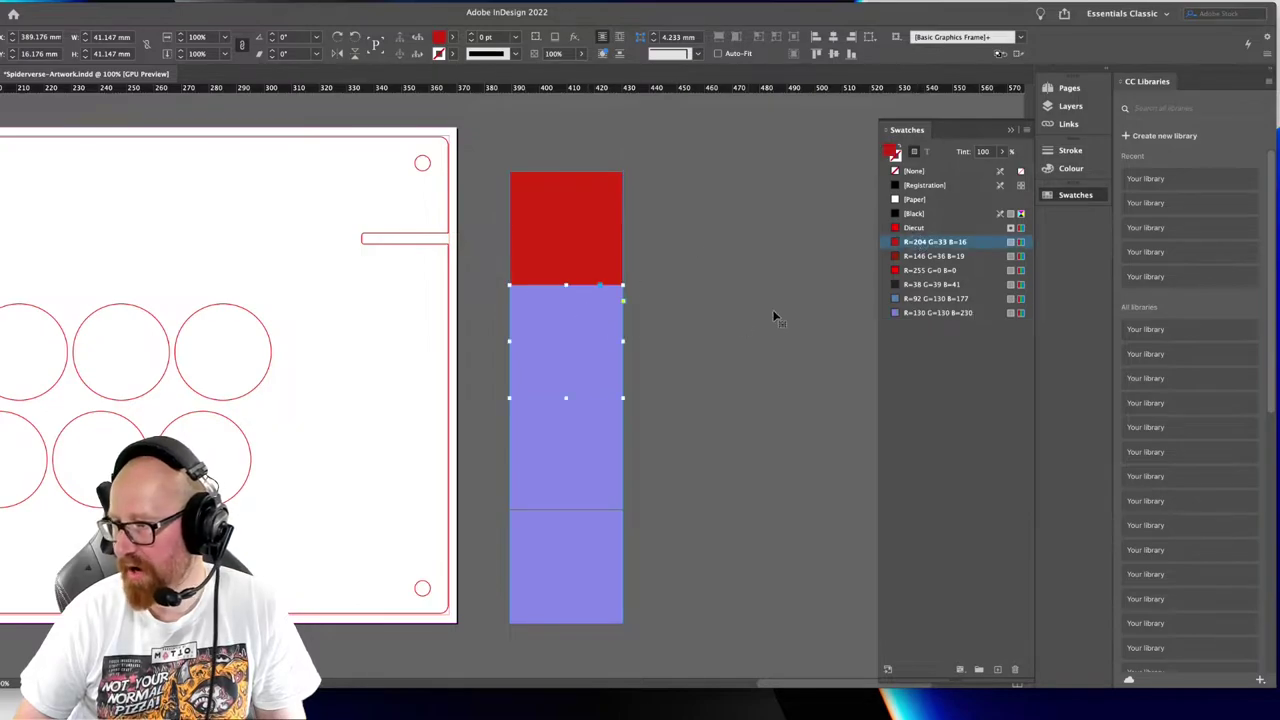
click(933, 256)
drag(932, 270, 577, 467)
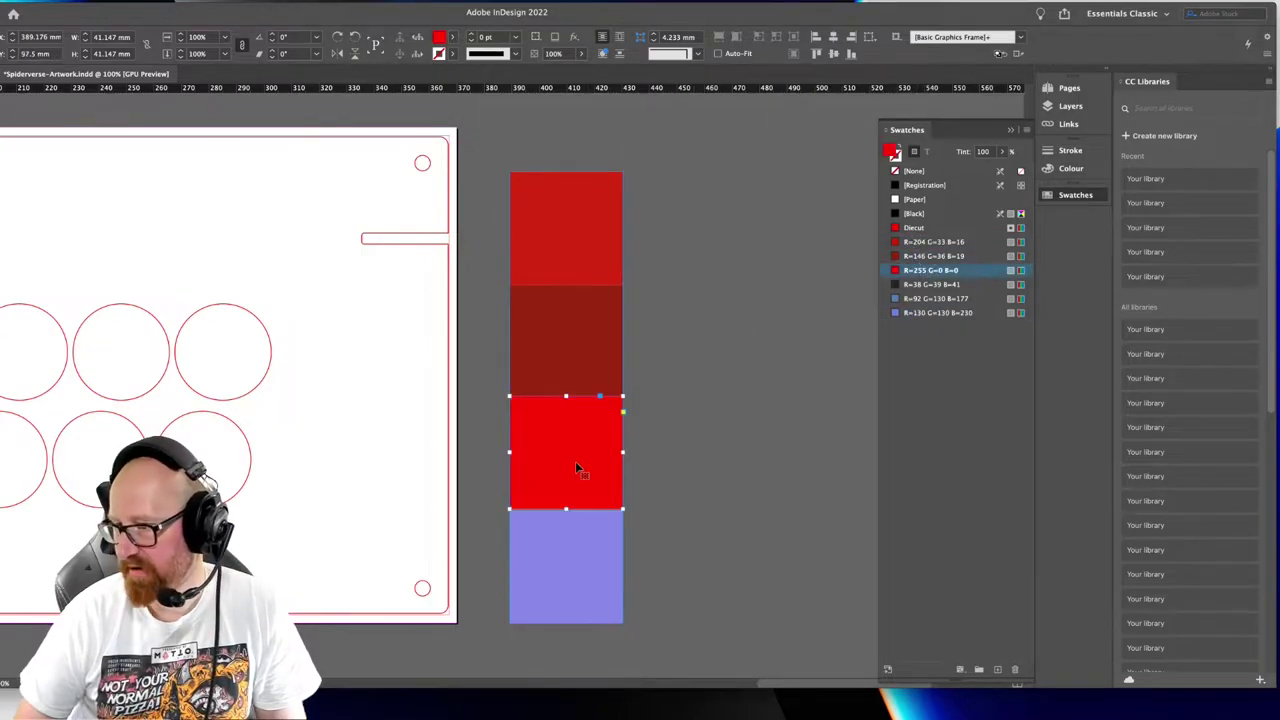
click(931, 284)
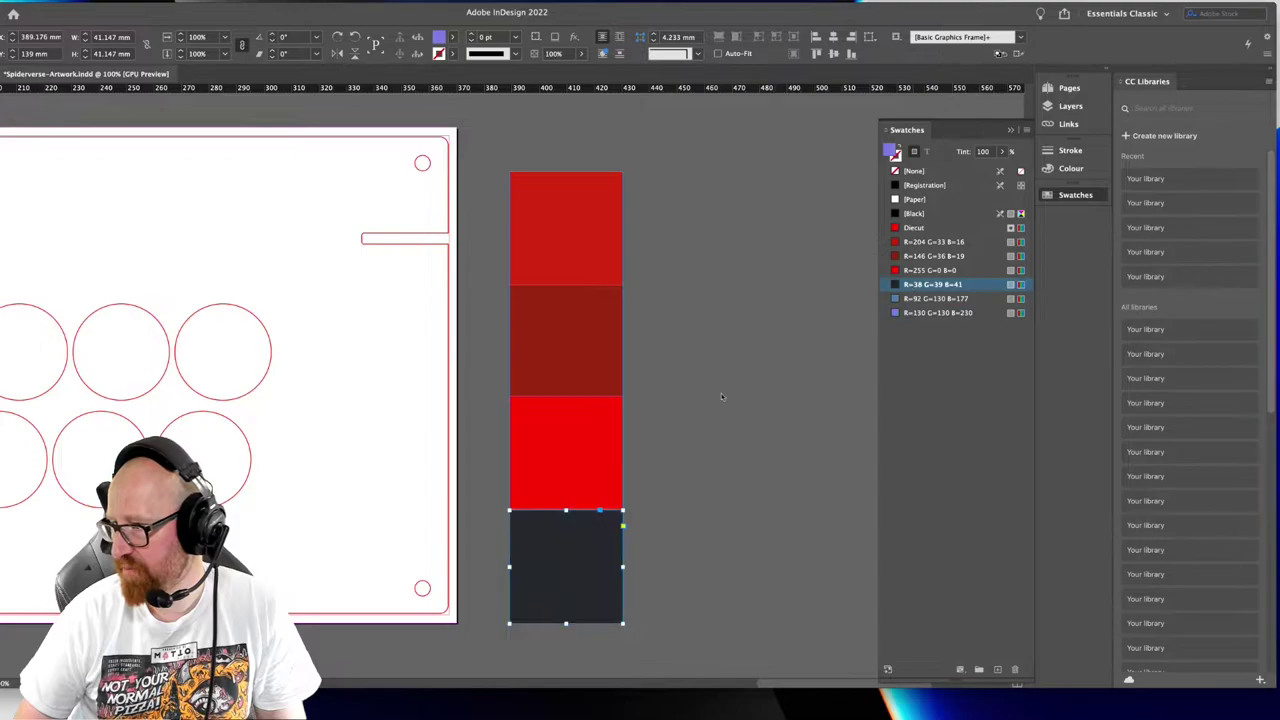
click(701, 280)
click(536, 196)
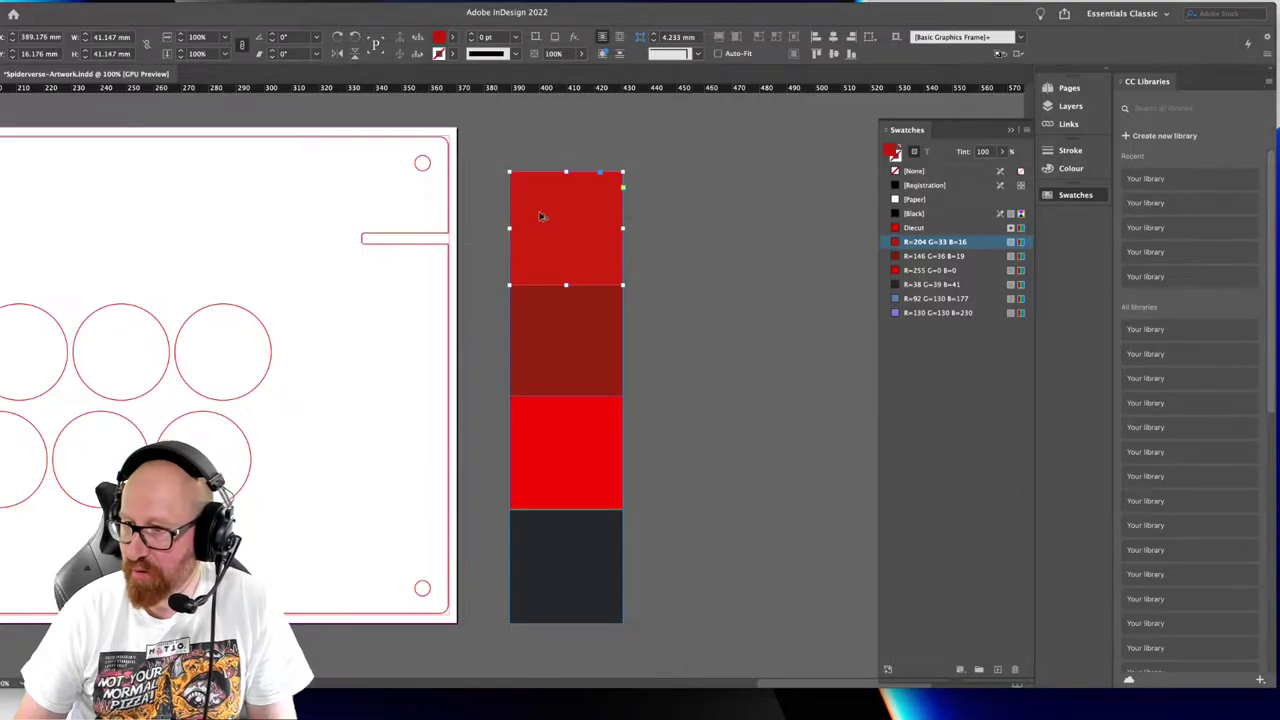
drag(537, 215, 605, 192)
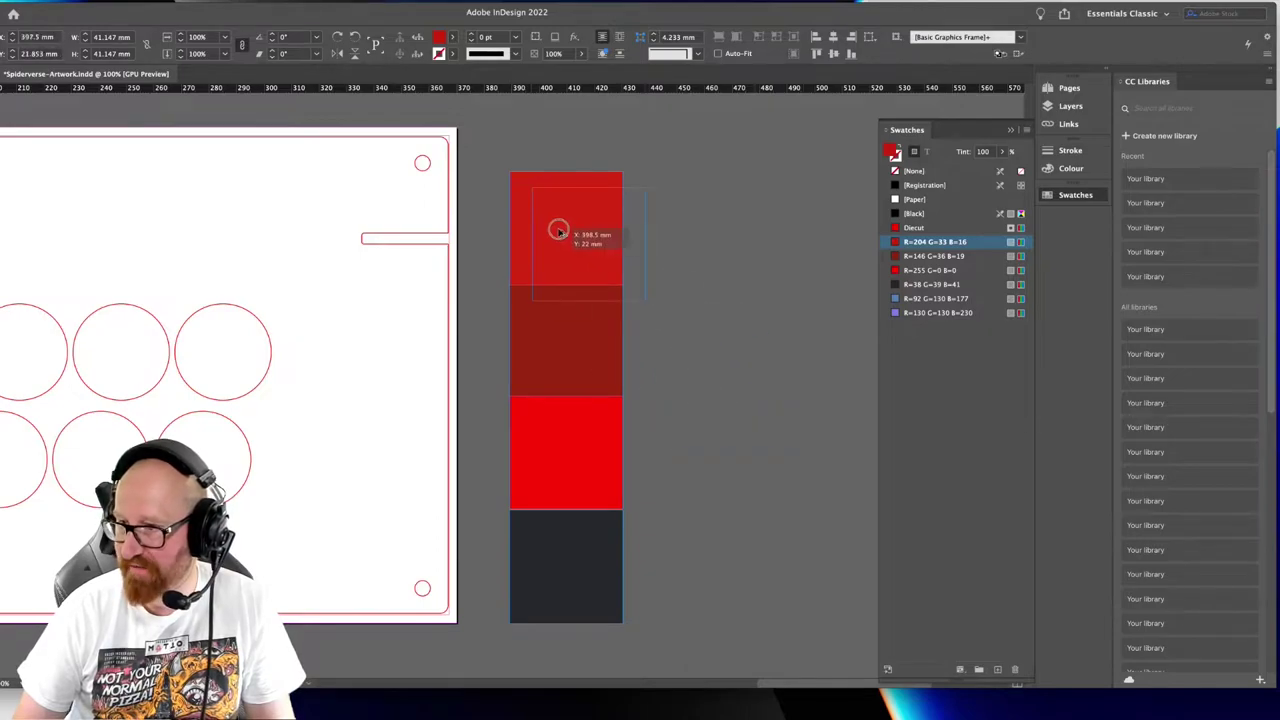
drag(558, 230, 626, 236)
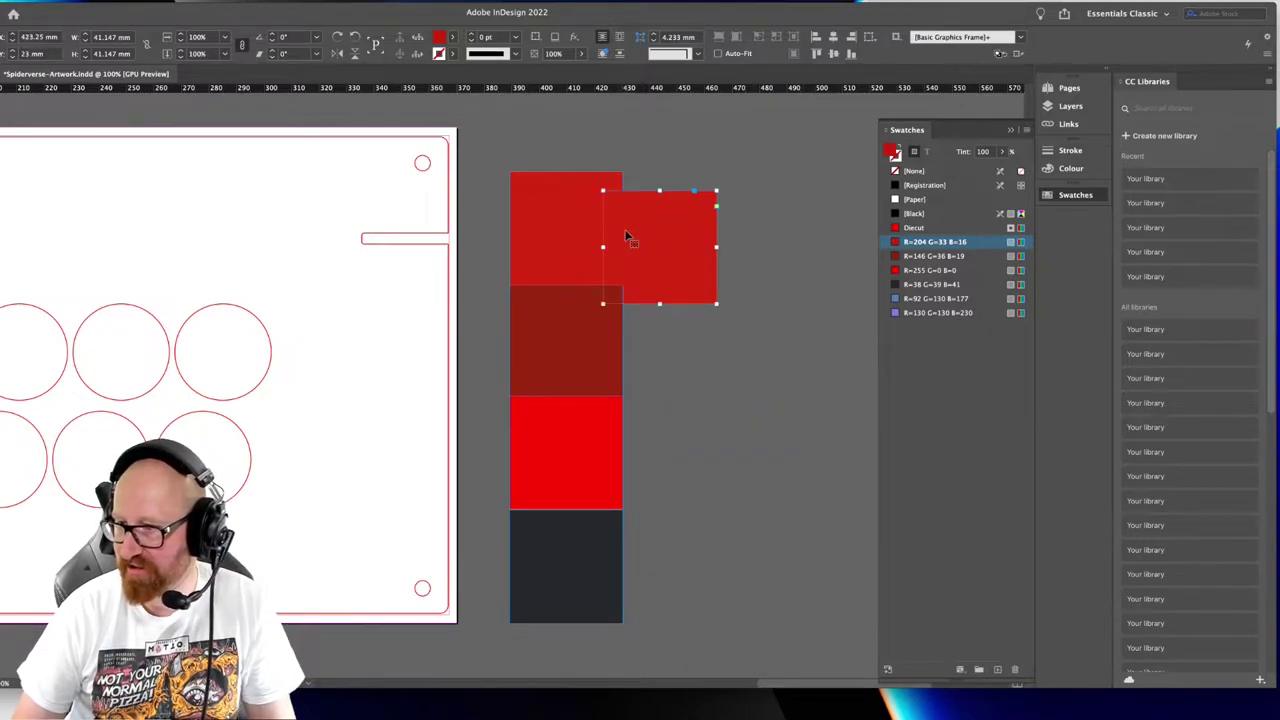
key(ctrl+z)
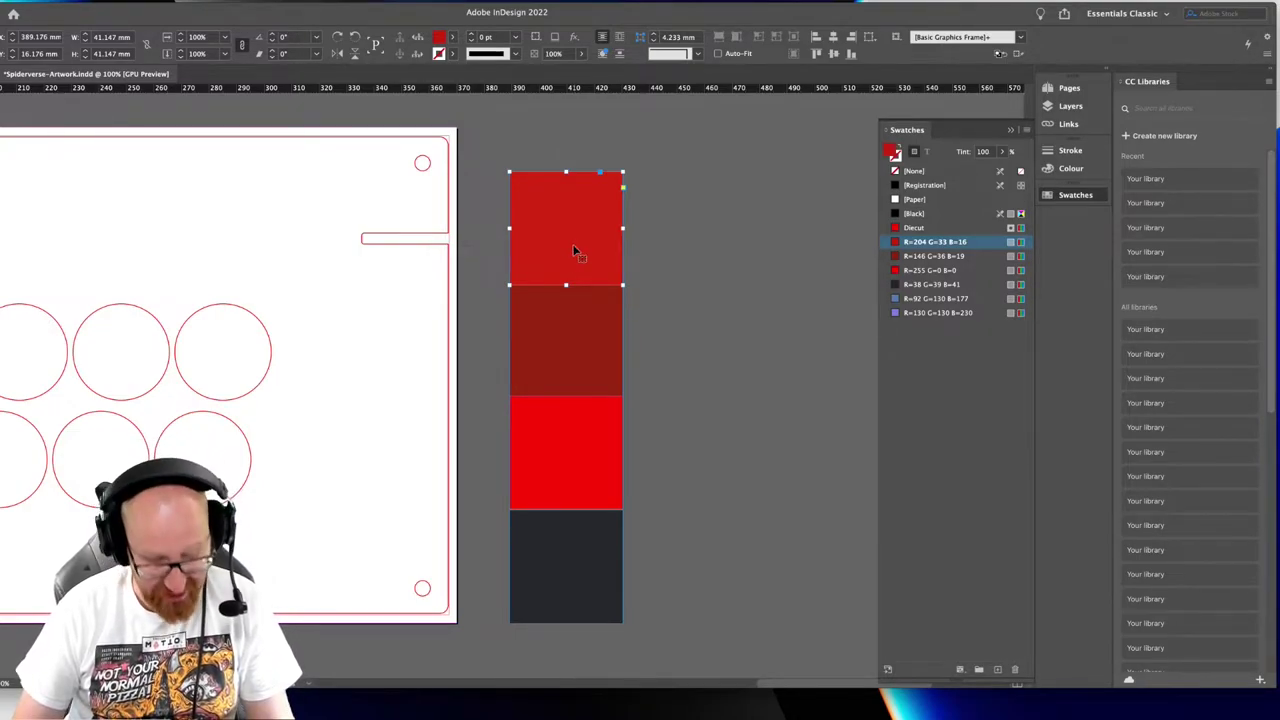
mouse_move(571, 243)
mouse_down()
mouse_move(574, 177)
mouse_move(558, 423)
mouse_move(568, 264)
mouse_up()
key(Delete)
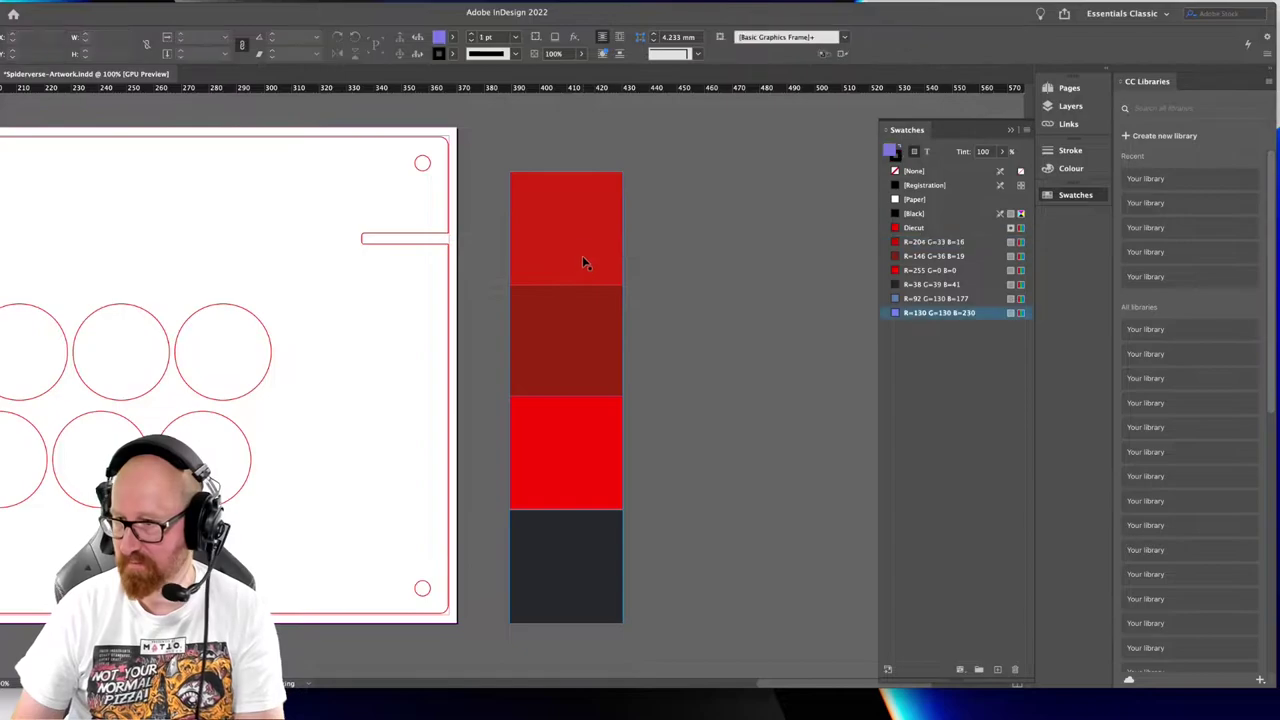
key(super+z)
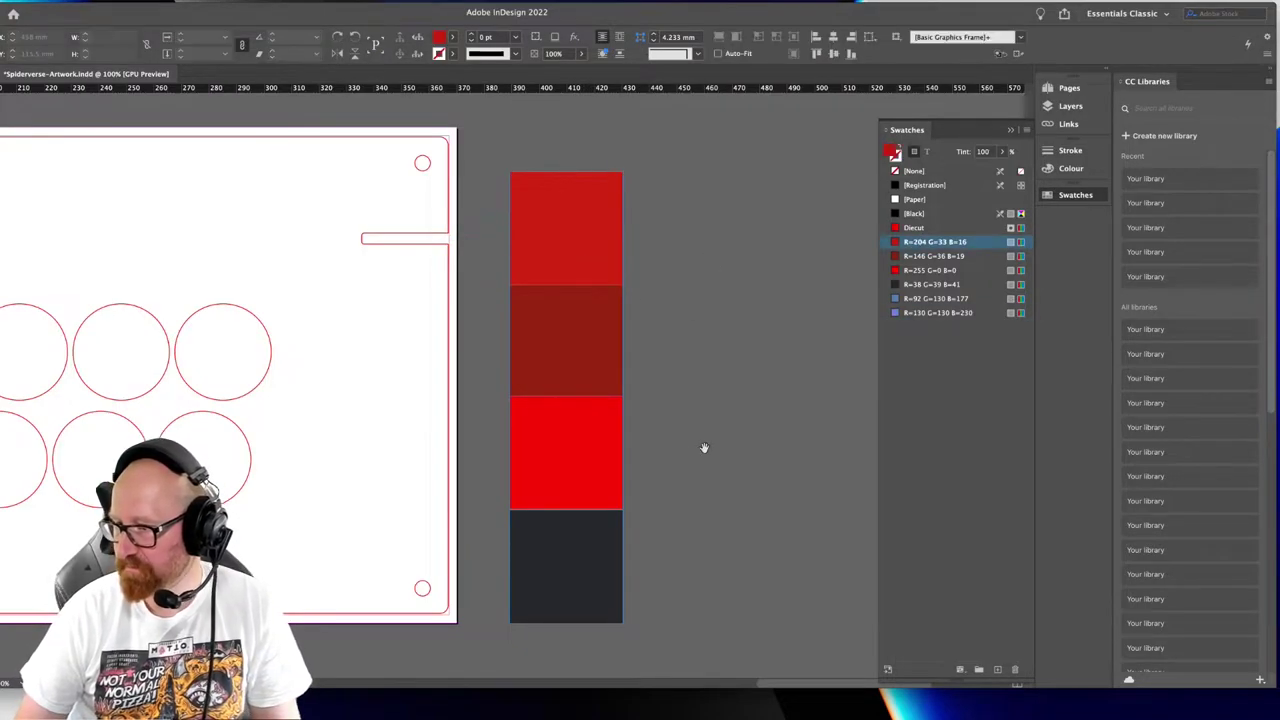
Select all four palette squares and move the column straight up by about 36 mm
scroll(700, 420, down, 2)
key(super+a)
scroll(700, 429, up, 2)
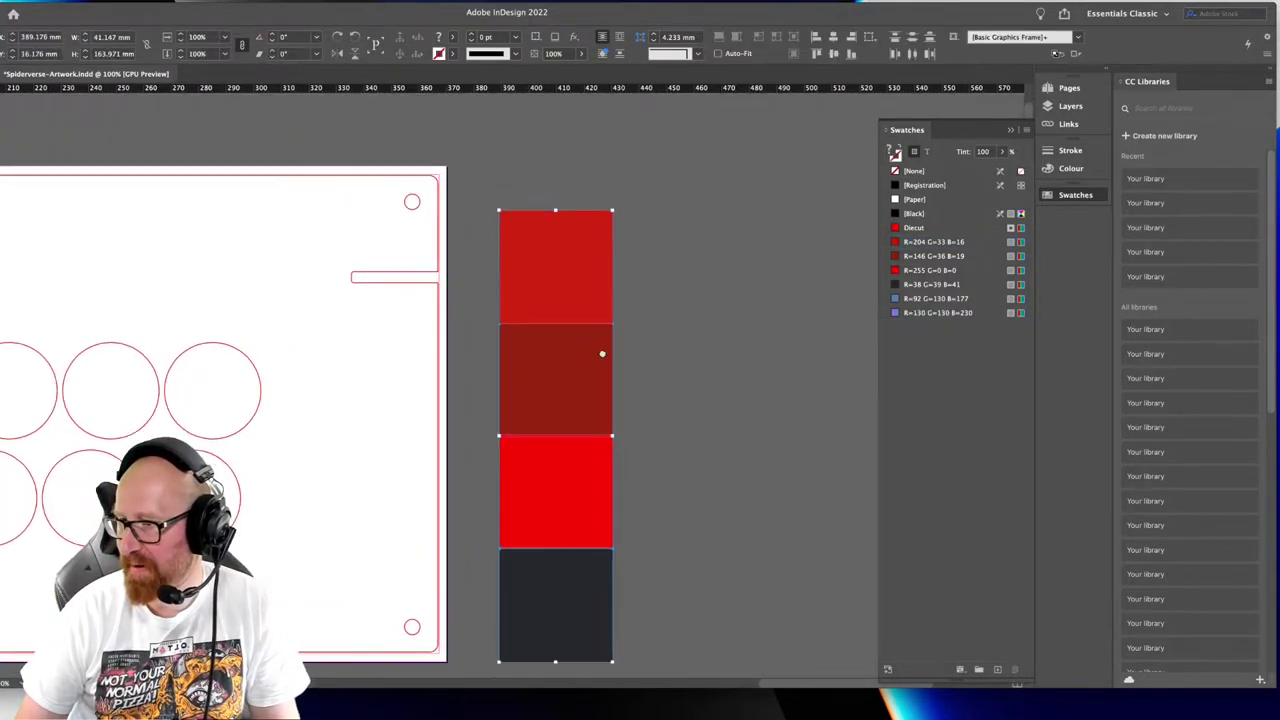
drag(566, 262, 572, 190)
click(734, 460)
scroll(729, 429, down, 3)
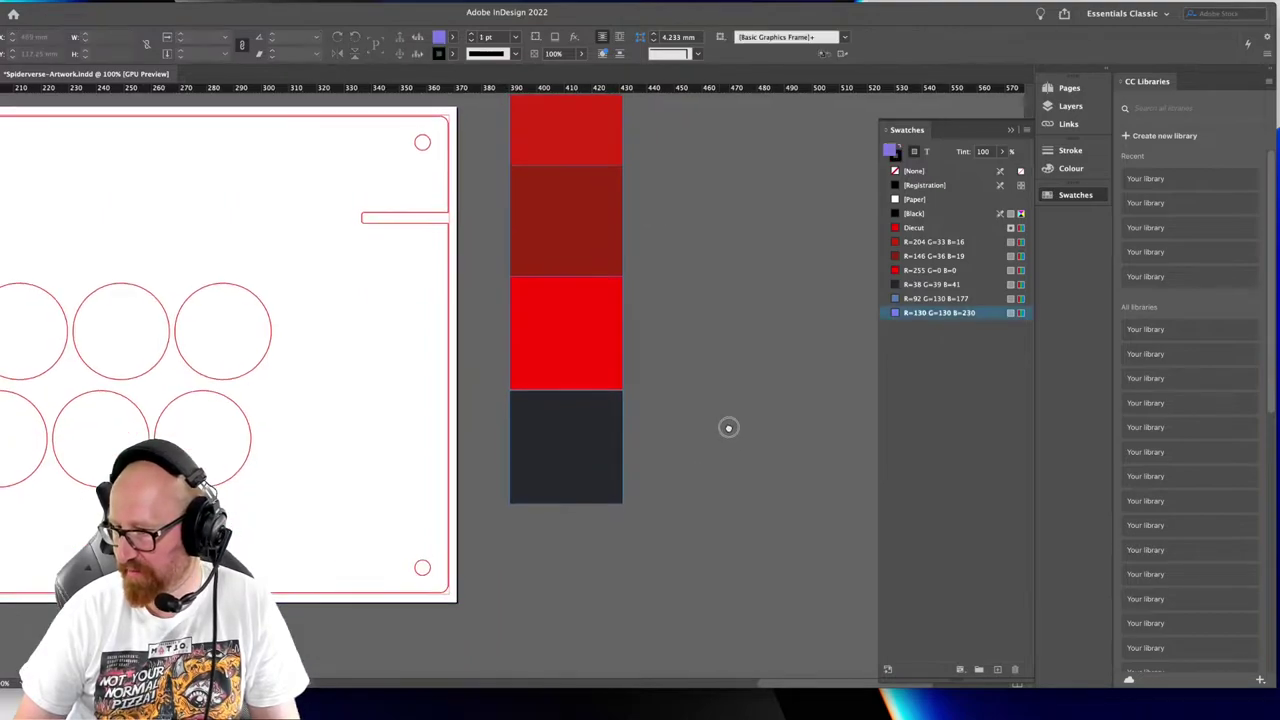
Duplicate the dark square downwards twice and fill the copies with the R=92 G=130 B=177 and R=130 G=130 B=230 swatches
click(588, 443)
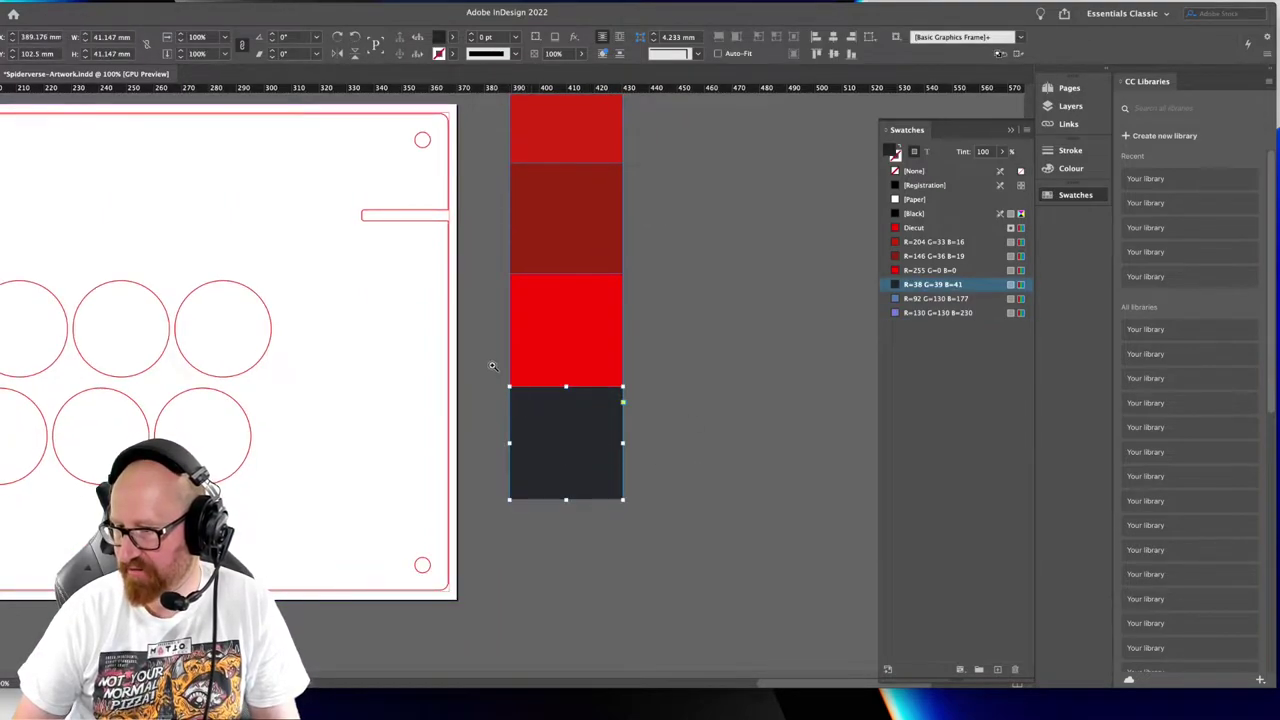
drag(499, 367, 557, 428)
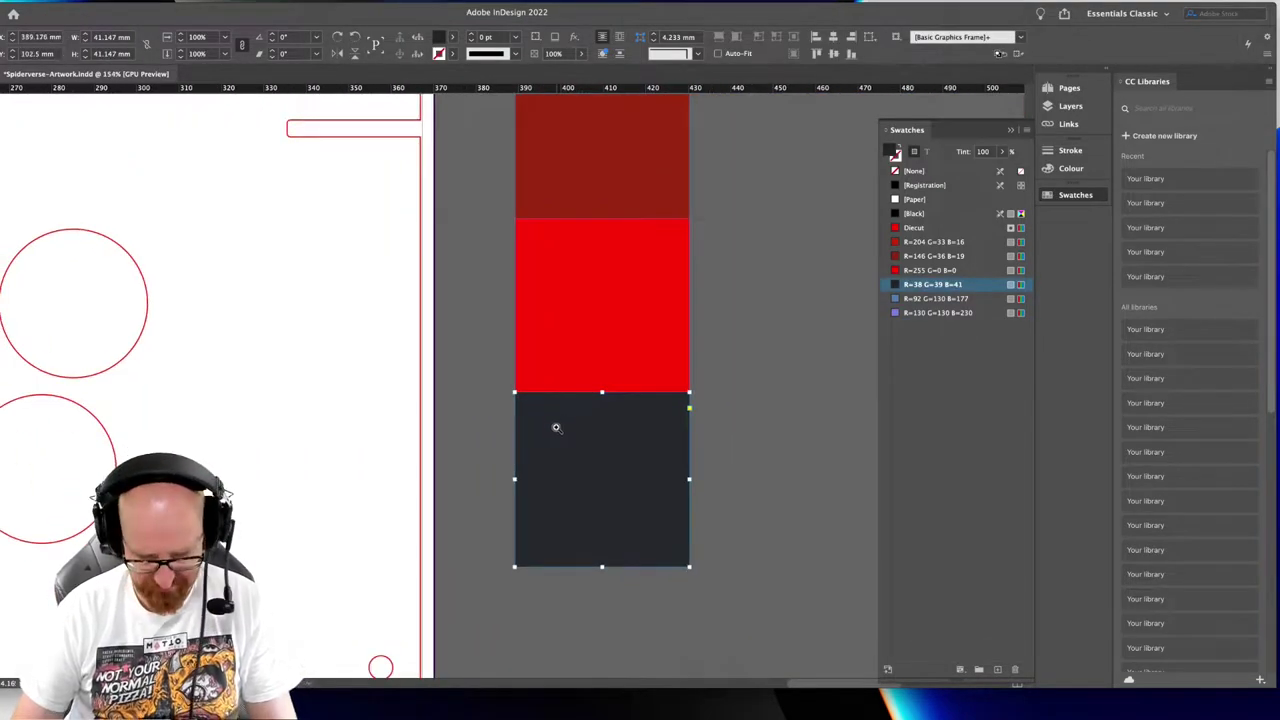
drag(672, 433, 536, 466)
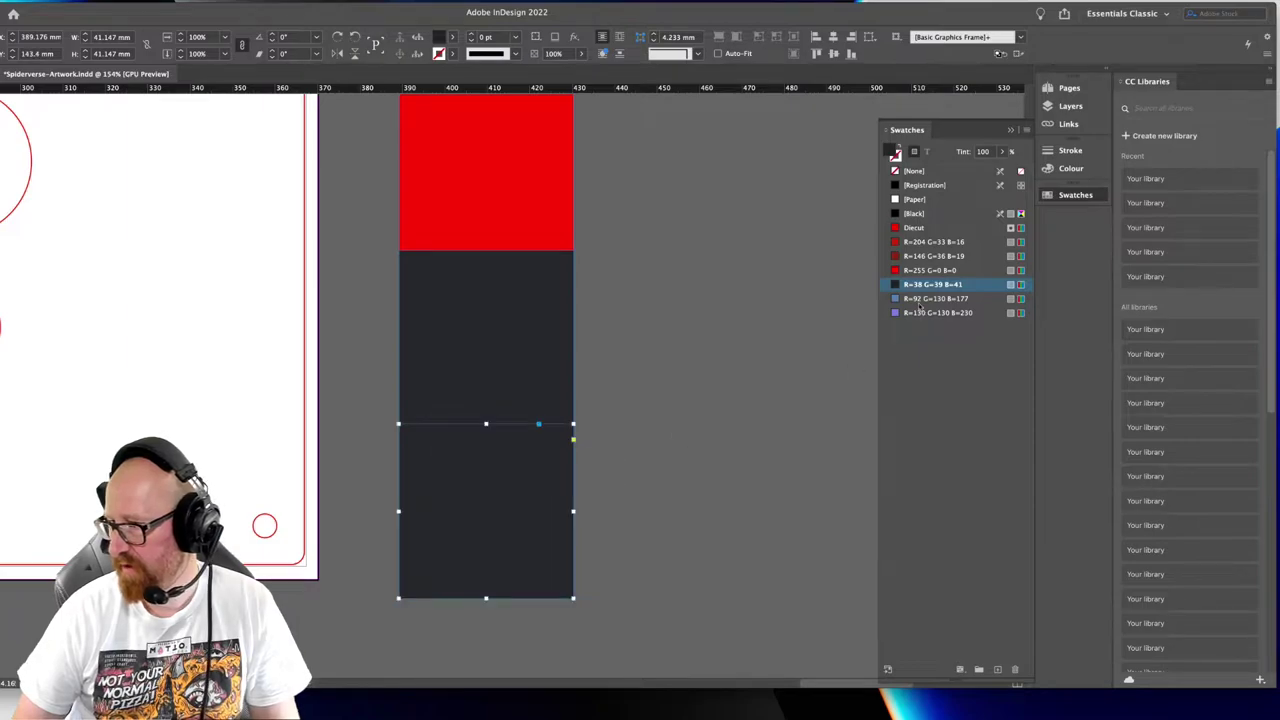
click(920, 299)
scroll(476, 430, down, 1)
drag(458, 478, 506, 588)
click(919, 313)
click(681, 405)
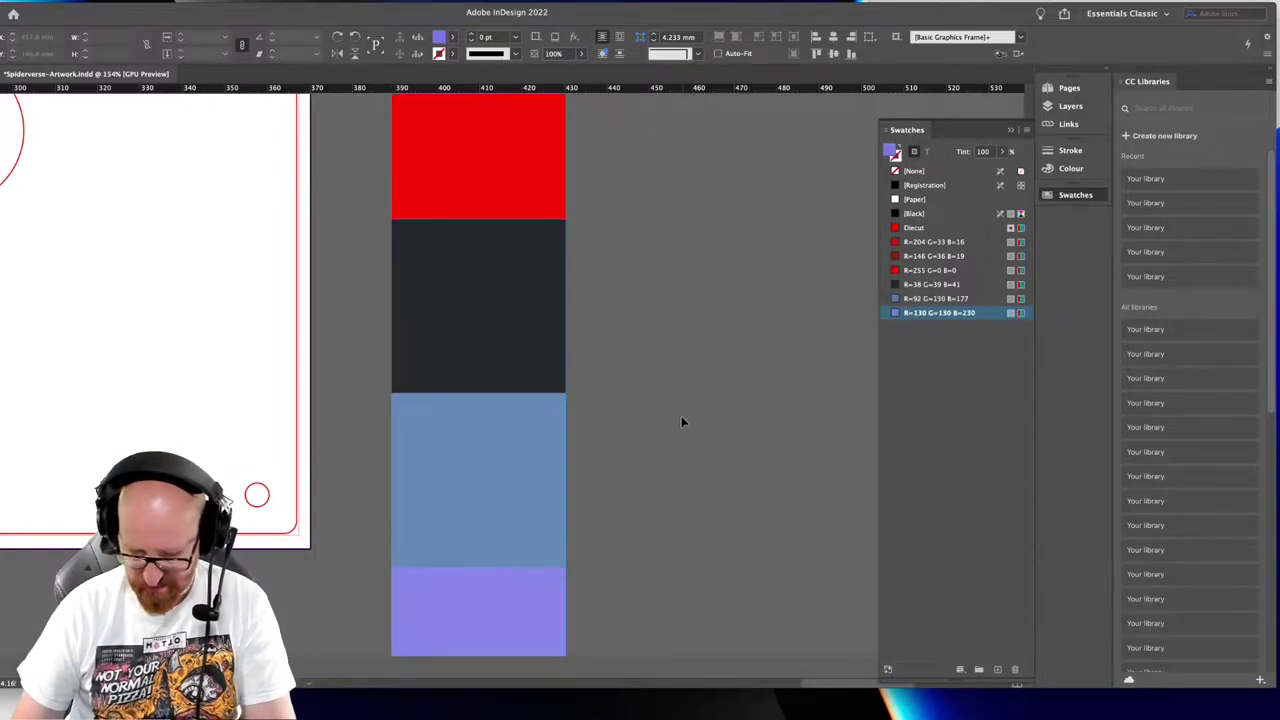
Group the six palette squares, scaled to about 27.7 mm wide by 165.4 mm high, and place the group beside the page at X 387 mm, Y 7.292 mm
key(ctrl+minus)
key(ctrl+minus)
key(ctrl+minus)
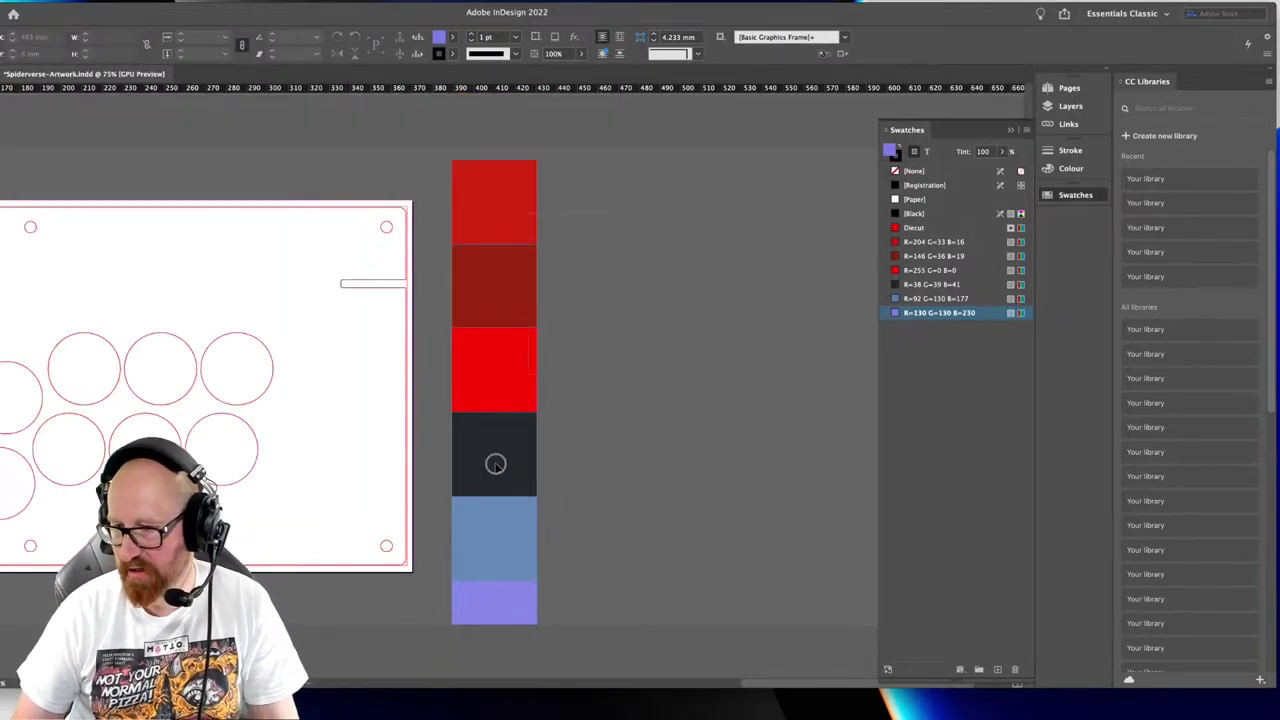
click(474, 614)
key(super+g)
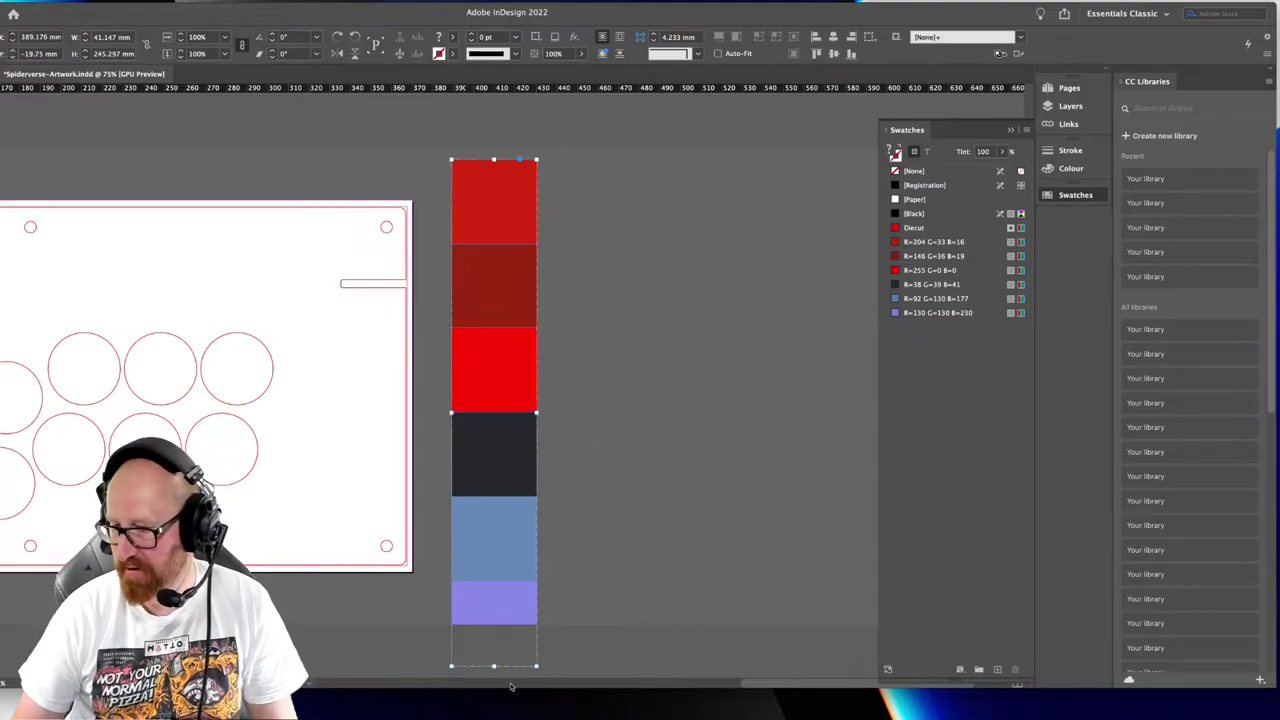
drag(494, 665, 494, 500)
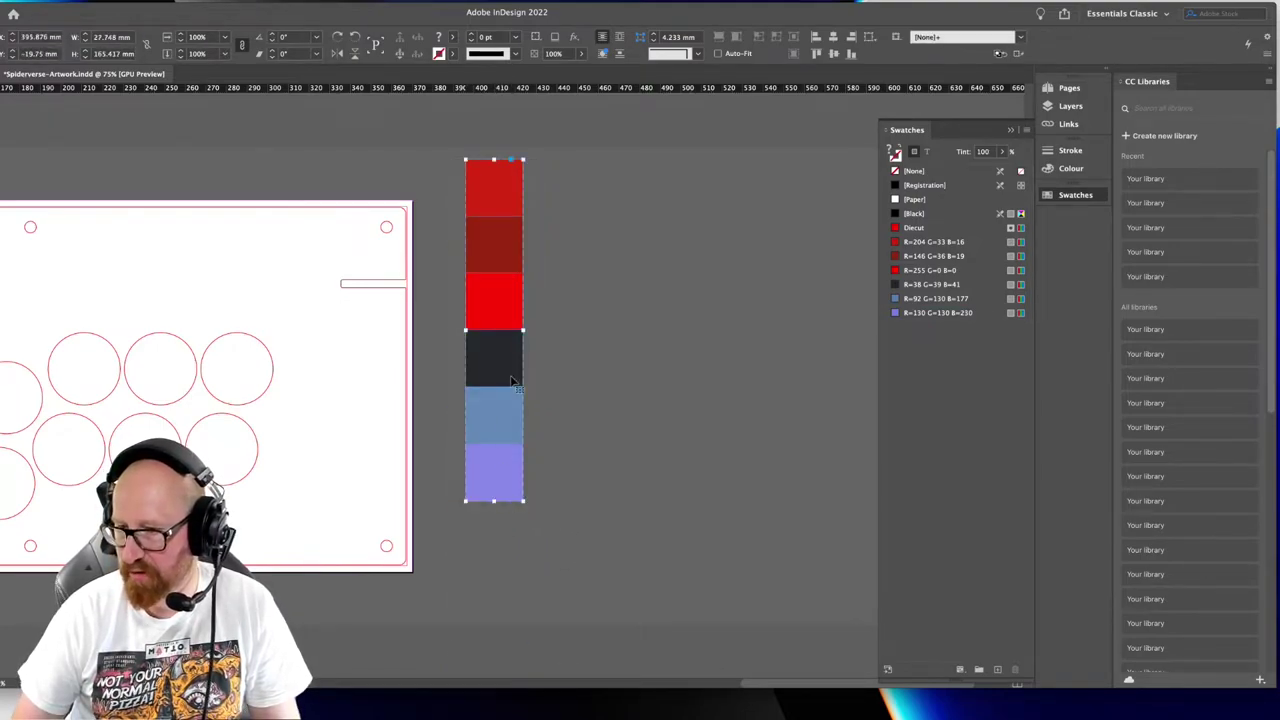
drag(511, 381, 652, 360)
key(super+z)
Set the document's page width to 420 mm
key(super+alt+p)
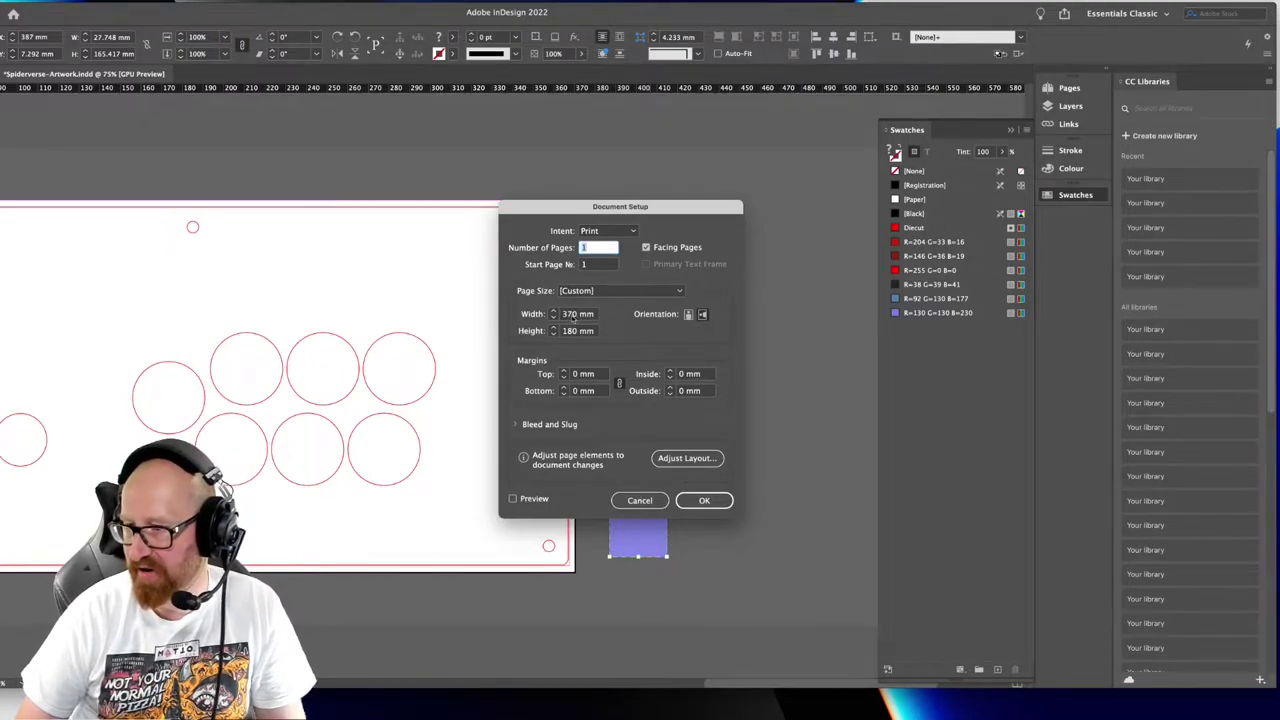
double_click(575, 314)
text(420)
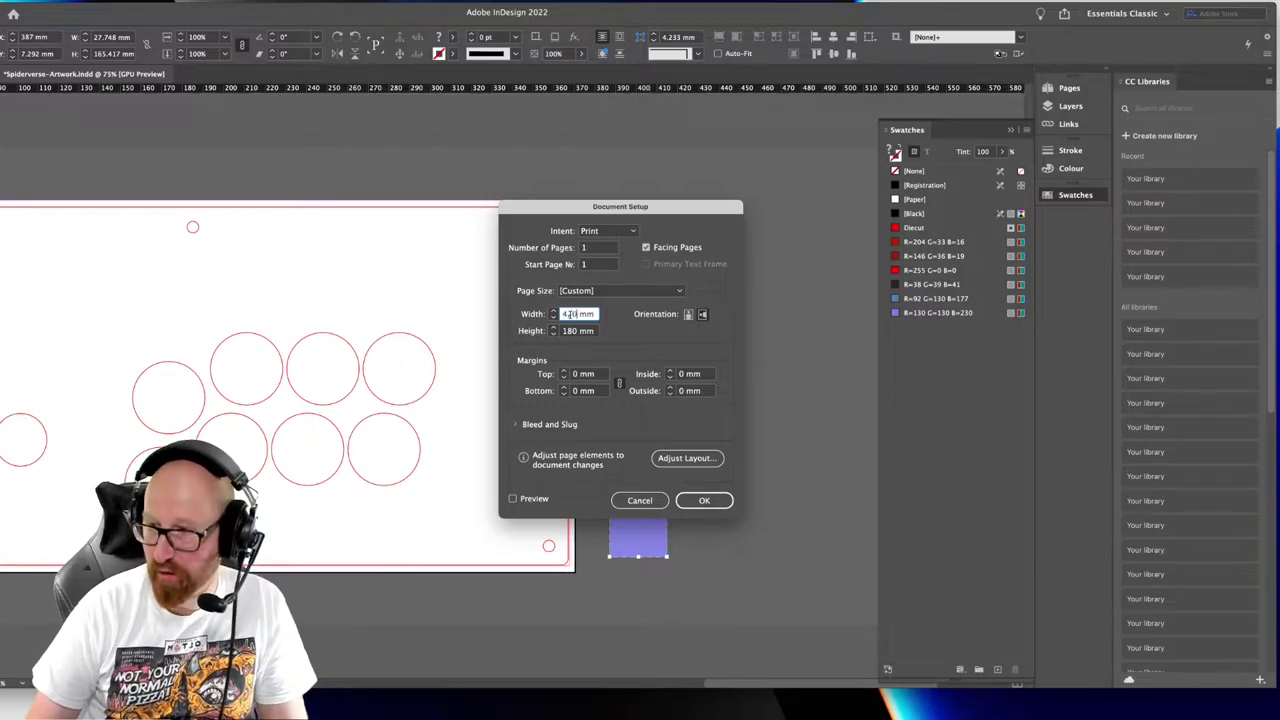
key(Tab)
click(704, 500)
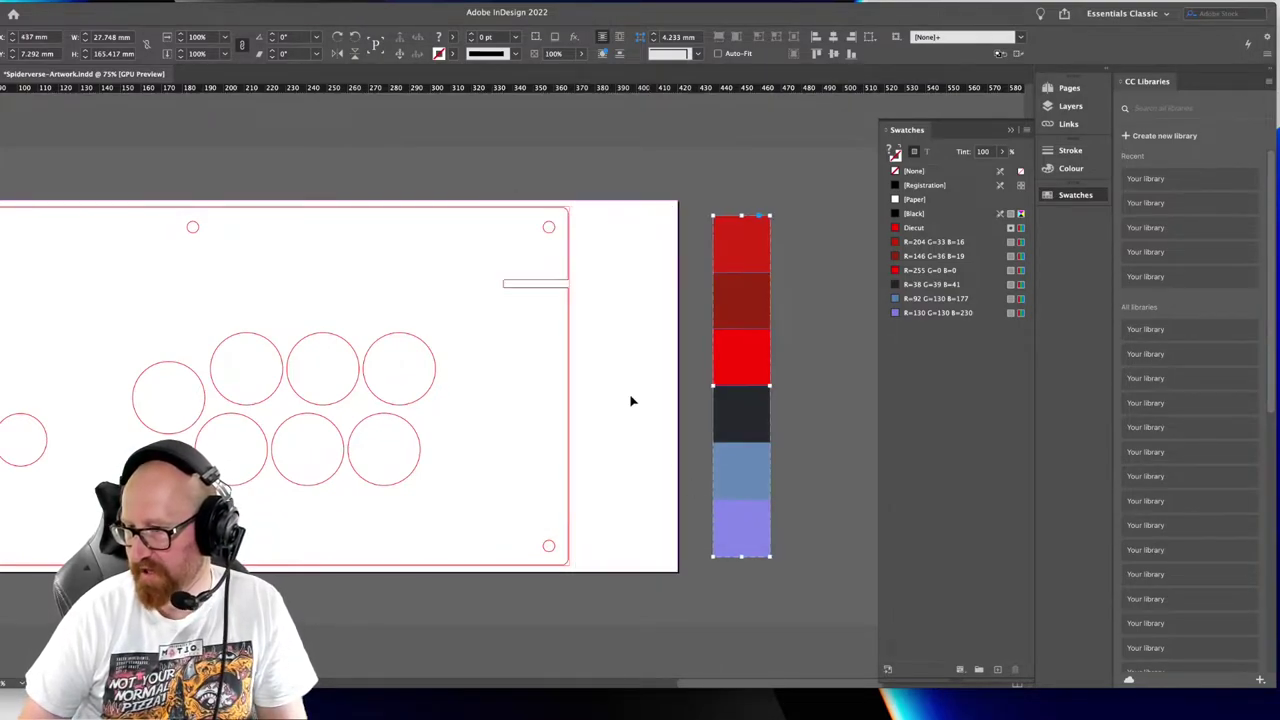
Move the palette group onto the page's blank strip right of the die-cut outline at X 380 mm, and show the page in preview mode
drag(740, 323, 622, 314)
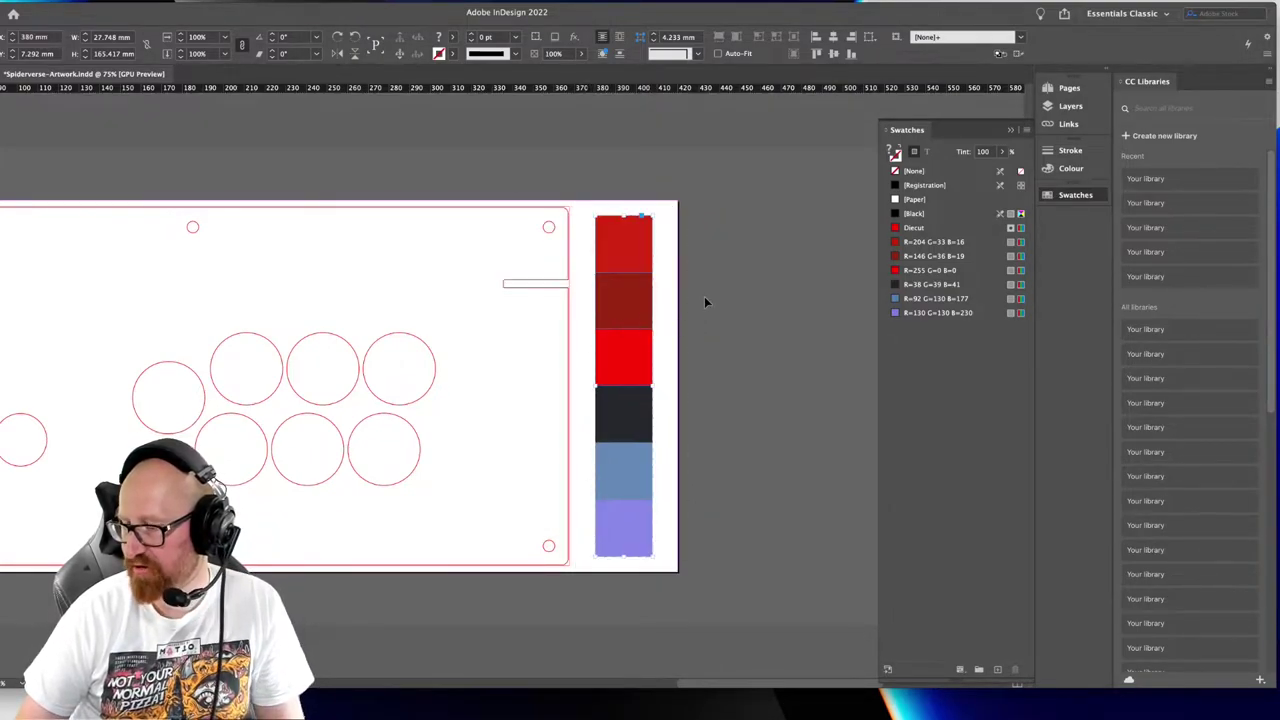
key(w)
click(709, 294)
drag(689, 386, 814, 382)
drag(594, 374, 663, 366)
drag(549, 366, 537, 366)
drag(673, 366, 663, 366)
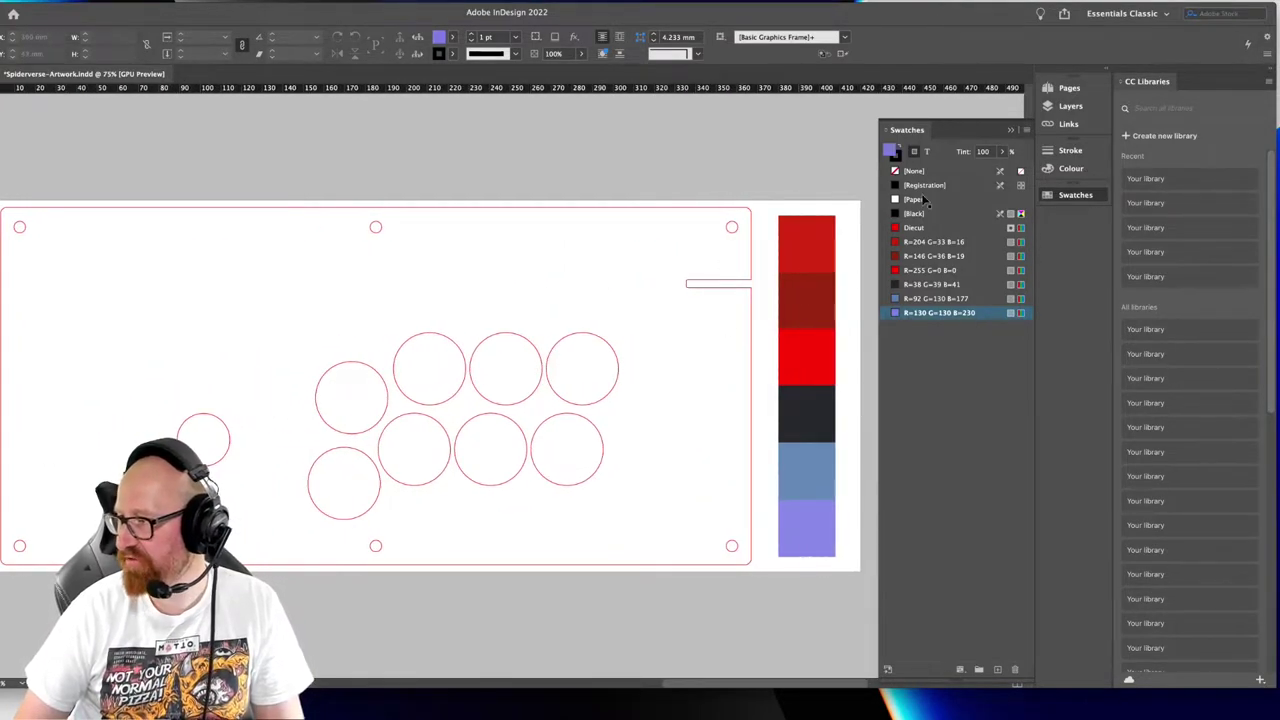
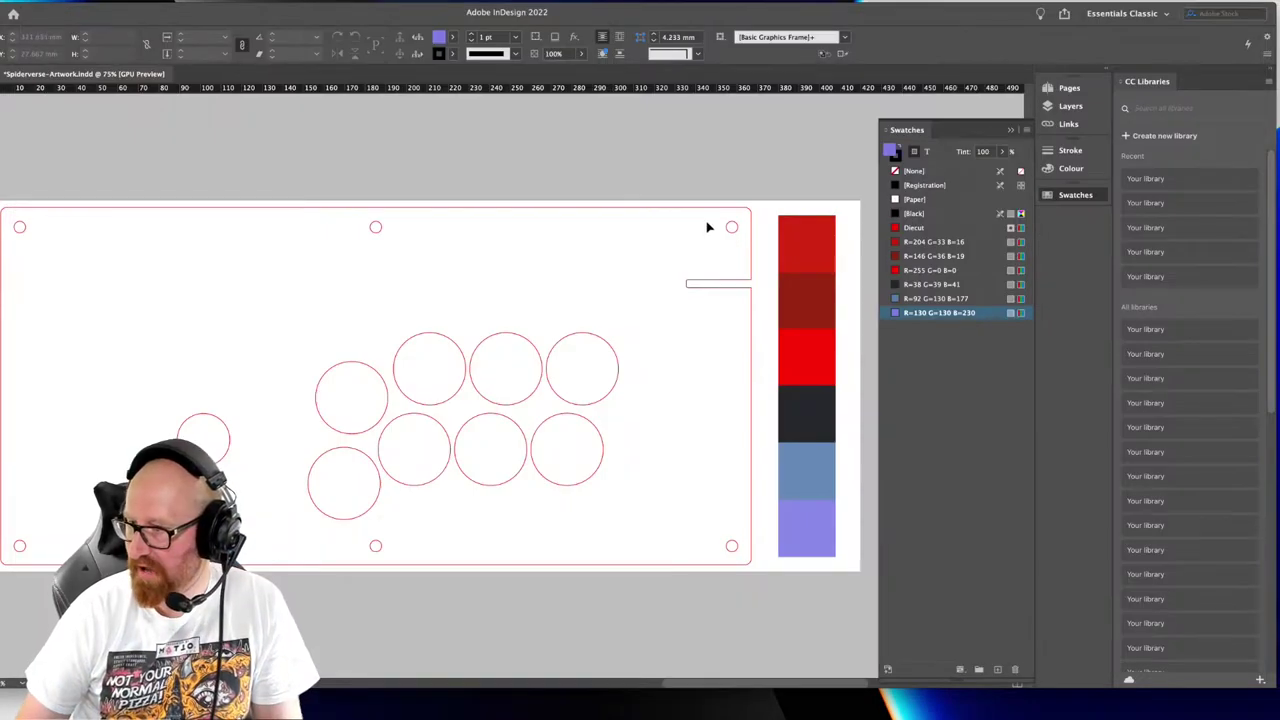
Deselect the palette group, reset the default fill to None, and save the document
click(803, 367)
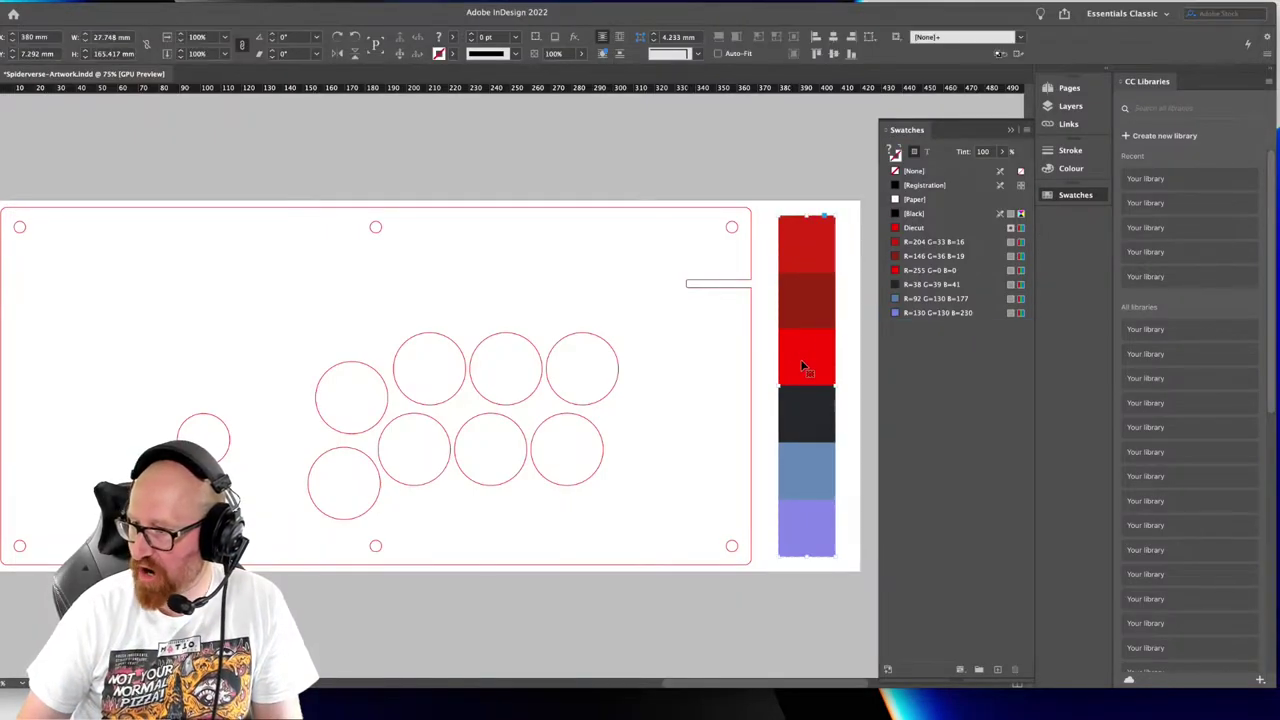
click(752, 181)
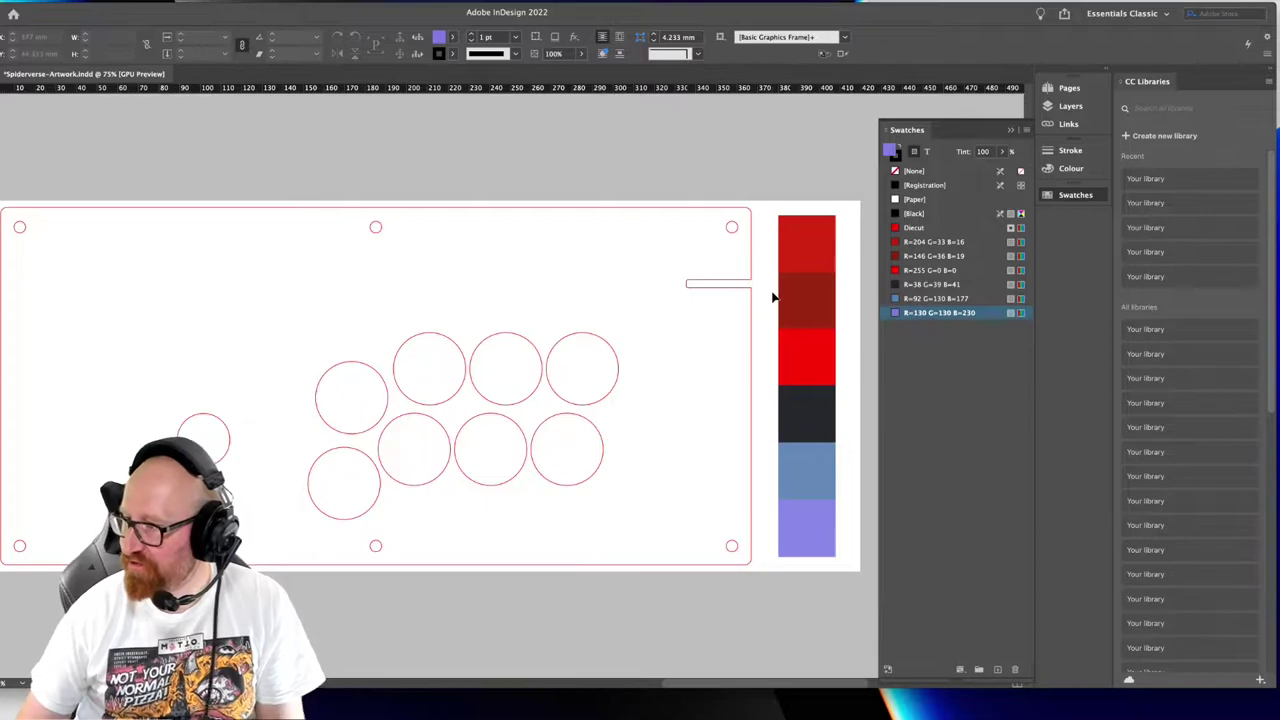
click(733, 206)
mouse_move(494, 337)
mouse_down()
mouse_move(518, 337)
mouse_move(472, 335)
mouse_move(491, 337)
mouse_up()
key(super+s)
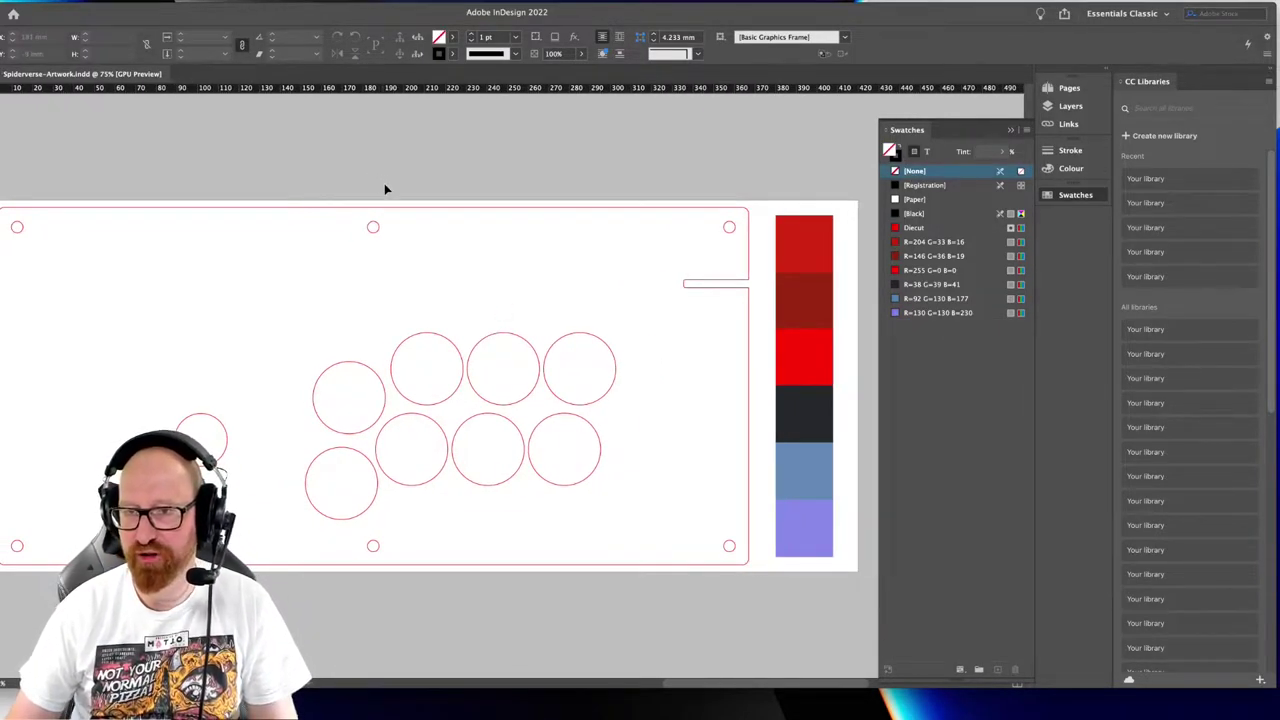
Draw a rectangle about 368.3 mm wide by 182.7 mm high over the fight stick template, with a black fill and no stroke
drag(551, 368, 584, 348)
scroll(584, 348, left, 2)
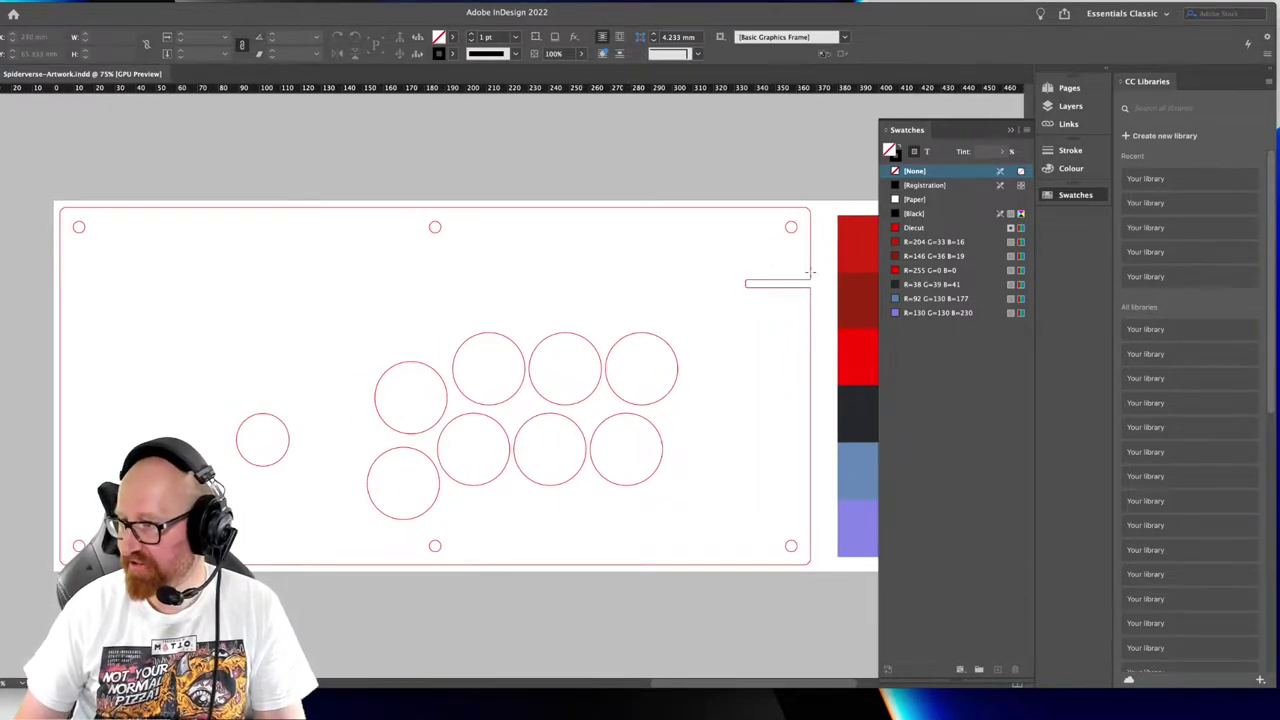
drag(813, 206, 55, 568)
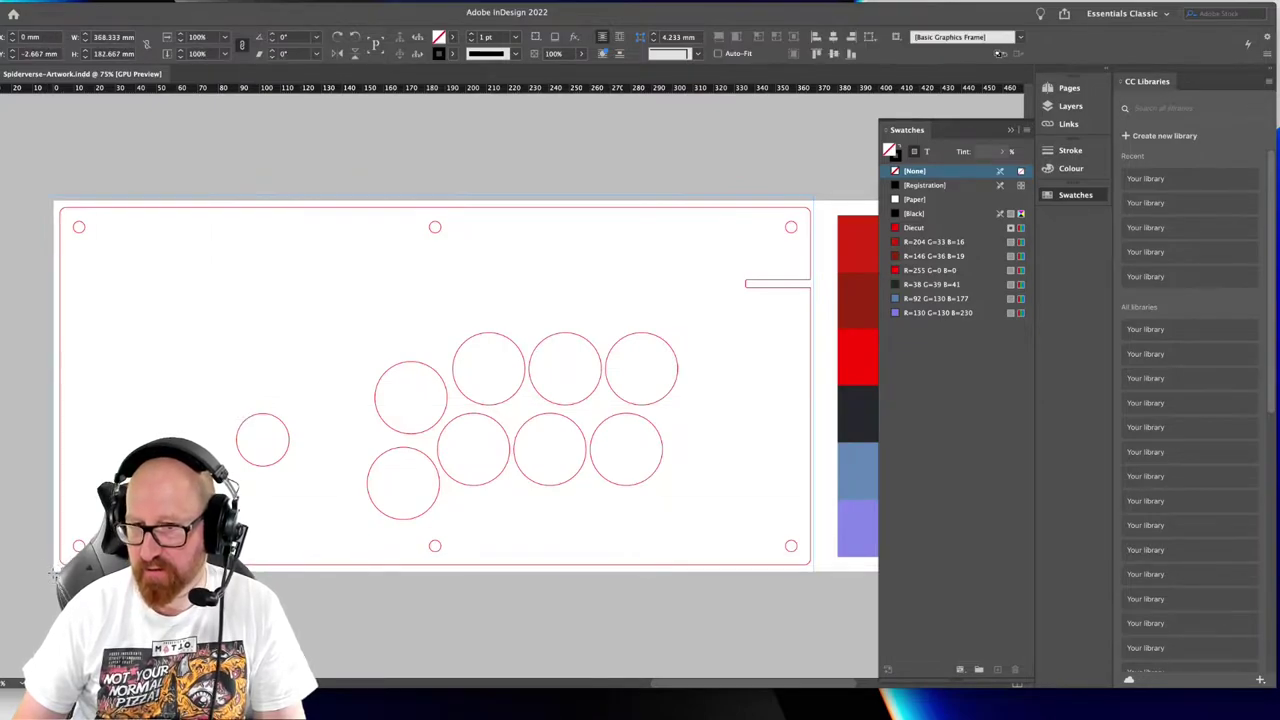
click(895, 156)
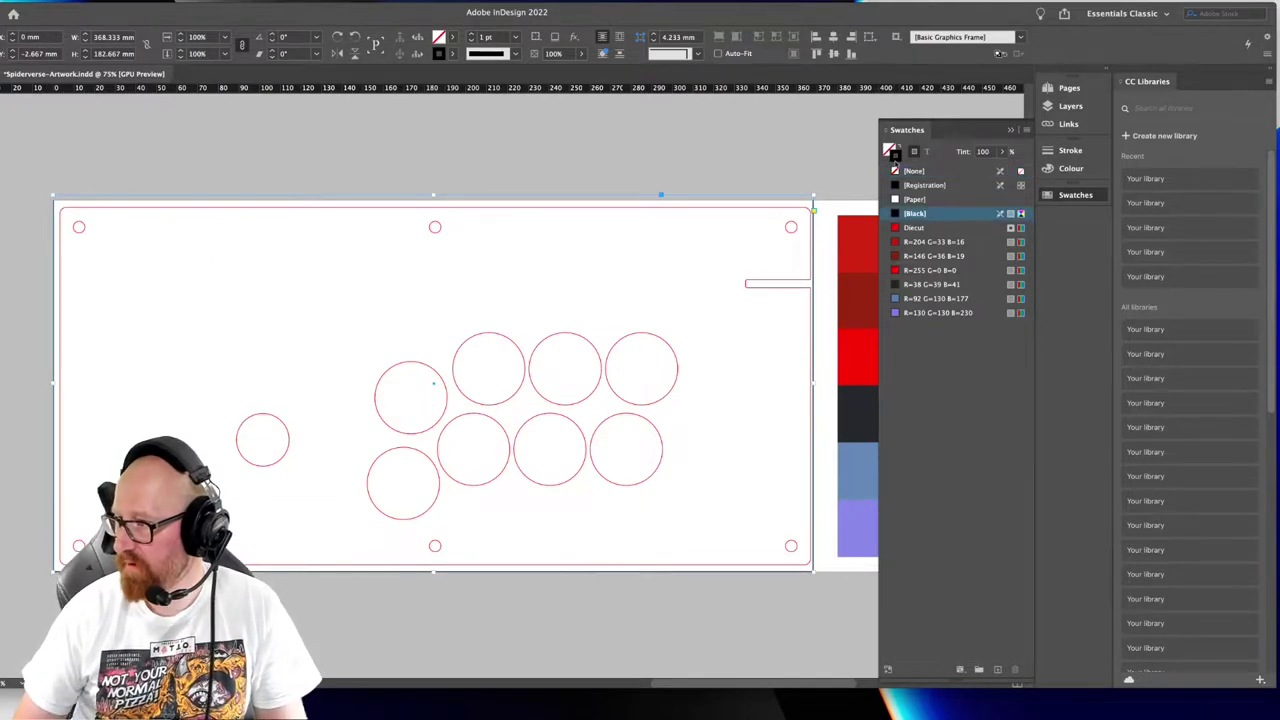
click(900, 145)
click(898, 157)
click(889, 149)
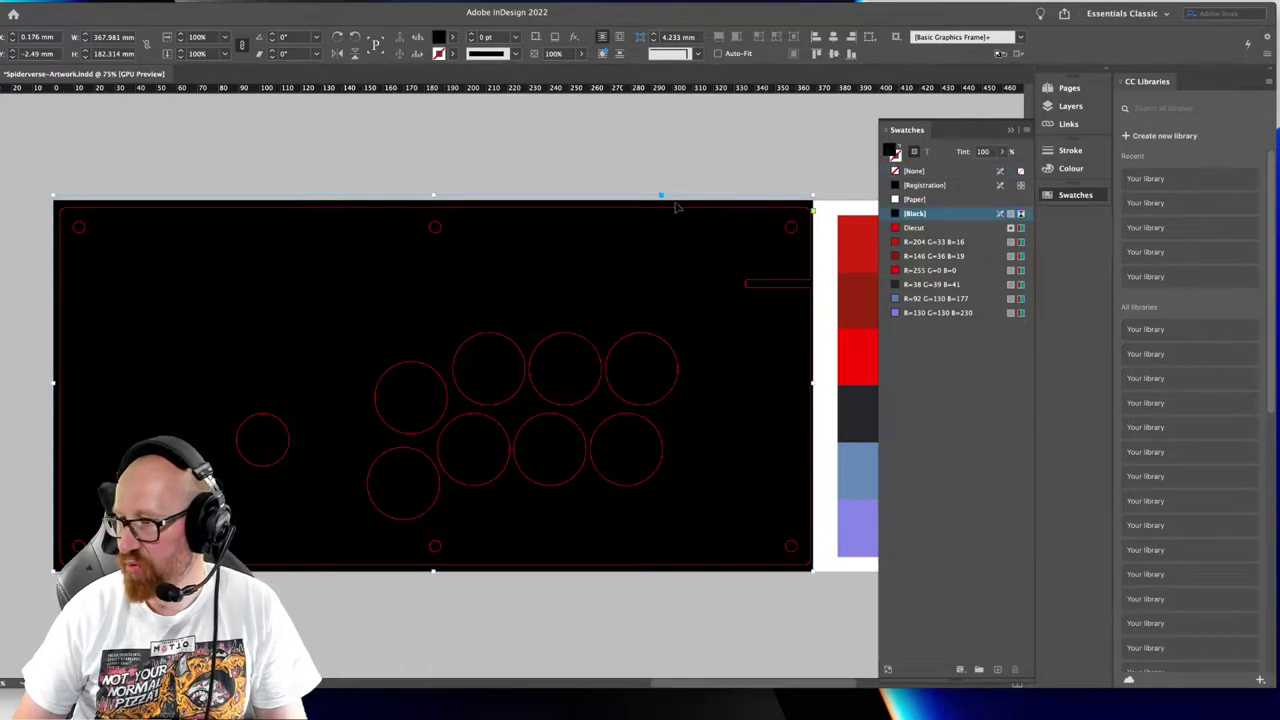
Fill the background rectangle with the R=38 G=39 B=41 swatch and adjust its edges to about 370.2 mm wide by 179.8 mm high
scroll(684, 377, right, 1)
click(932, 284)
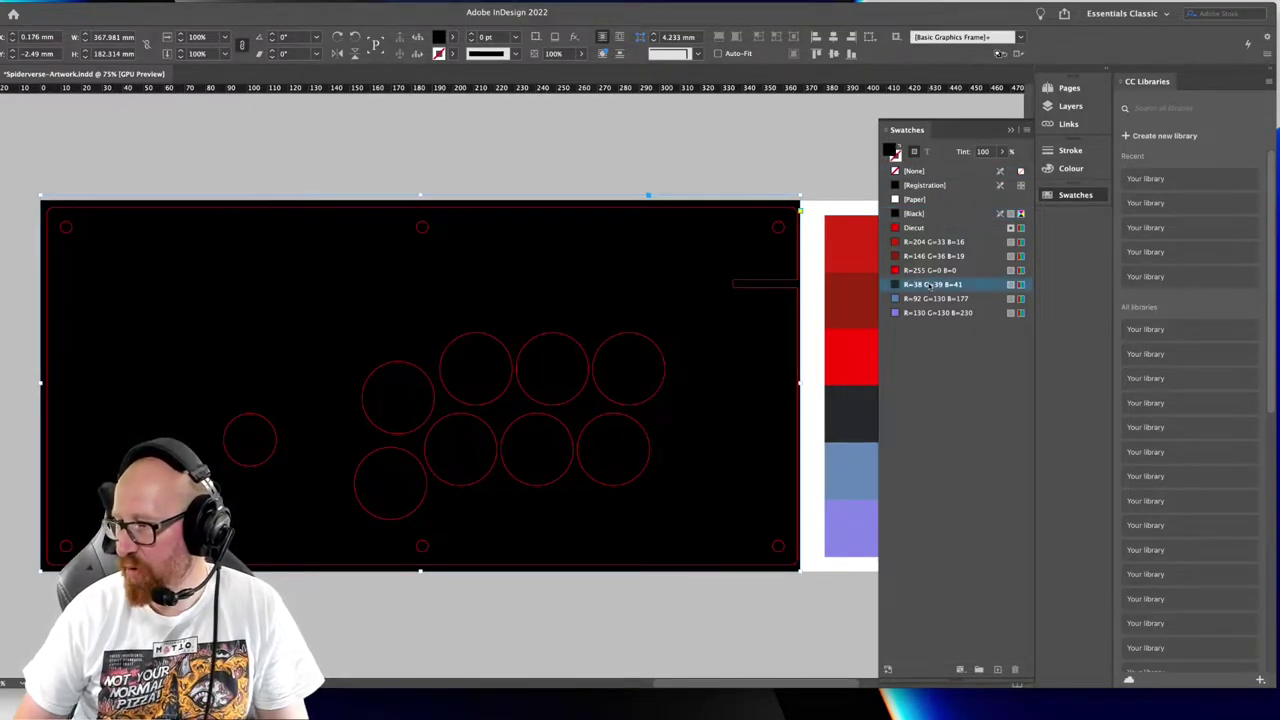
drag(800, 383, 798, 384)
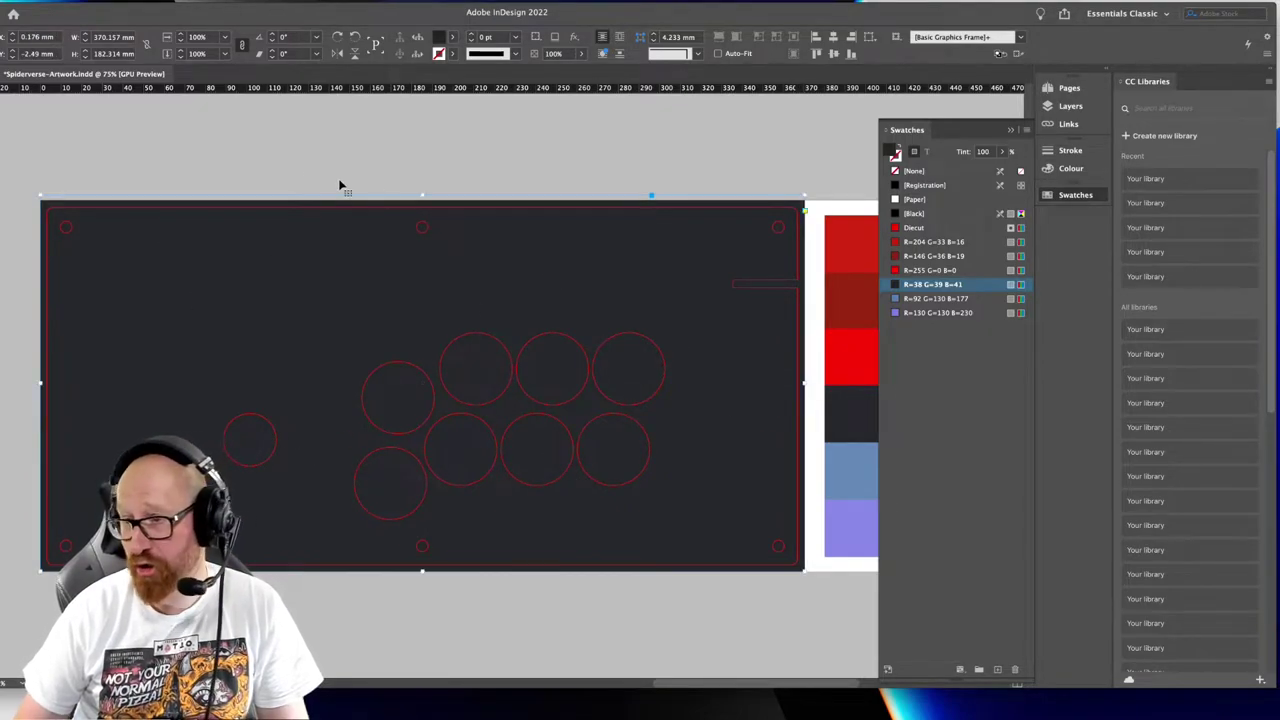
drag(422, 193, 420, 199)
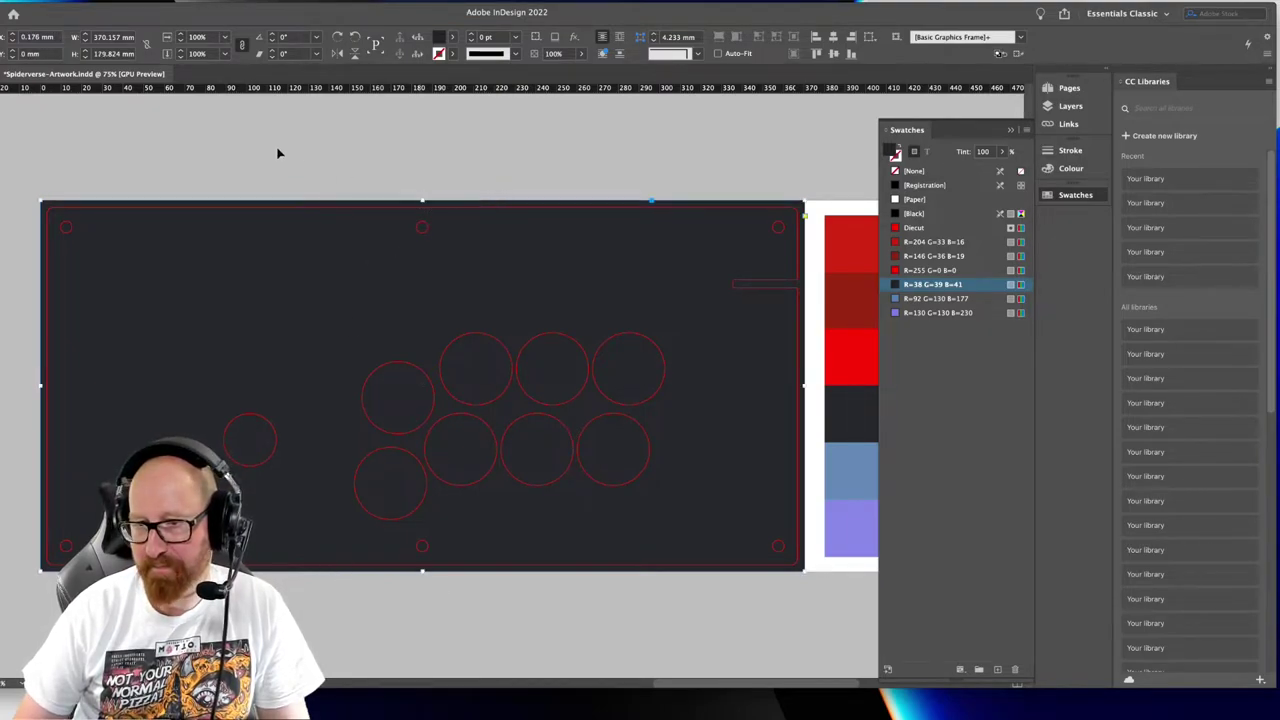
click(279, 153)
drag(540, 395, 476, 395)
scroll(475, 395, left, 3)
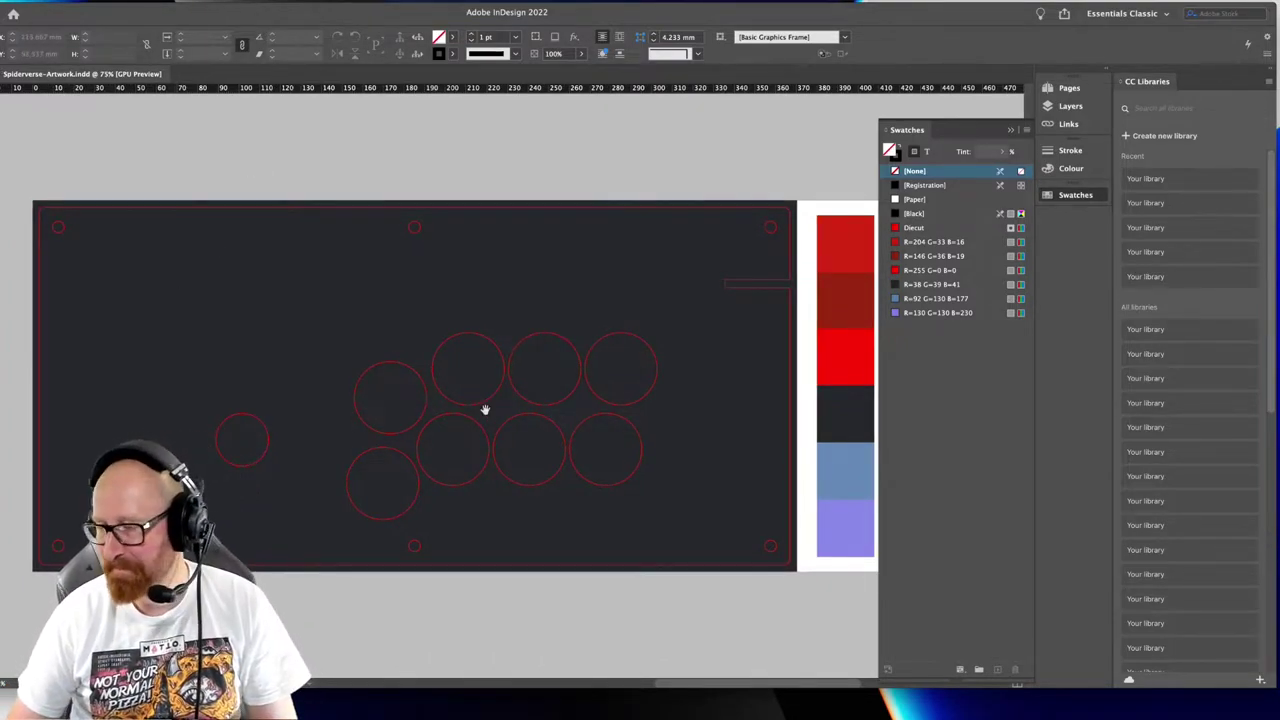
scroll(487, 405, right, 1)
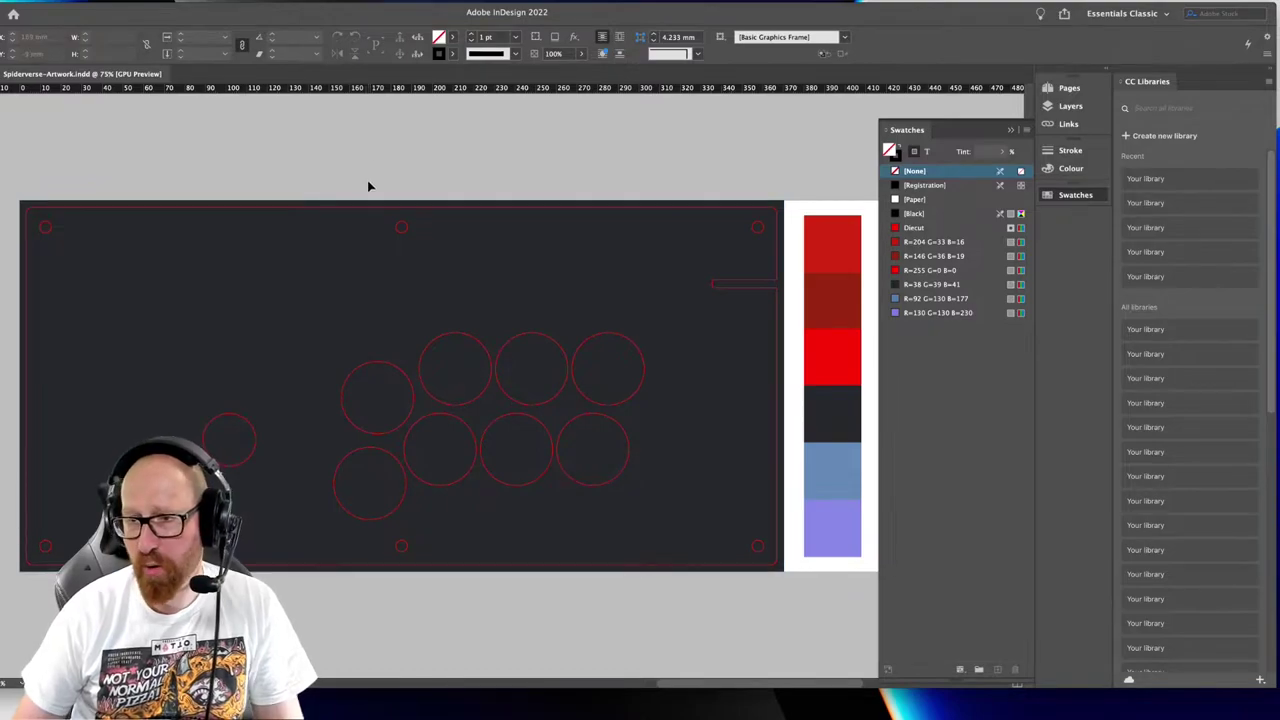
Switch to Finder, preview MM-3.jpg and MM-2.jpg in the Assets-Research images folder, and move MM-2.jpg to the bin
key(super+Tab)
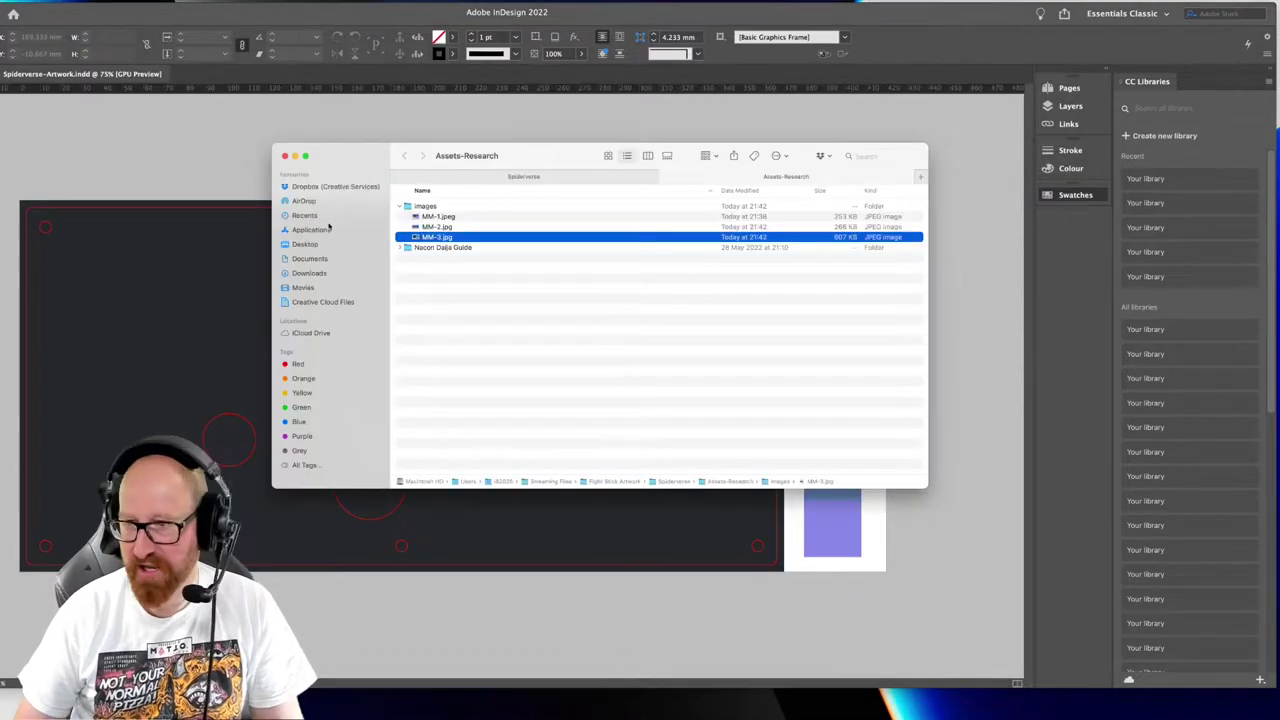
click(489, 377)
click(441, 246)
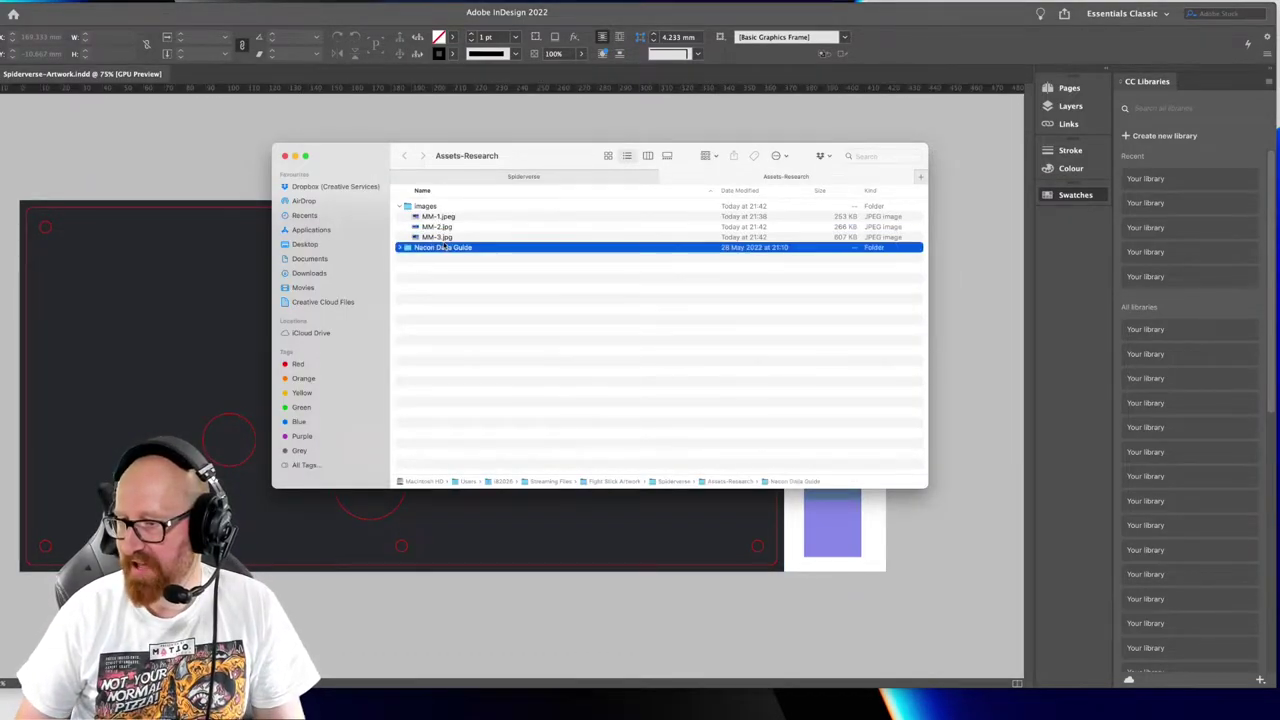
click(443, 237)
key(space)
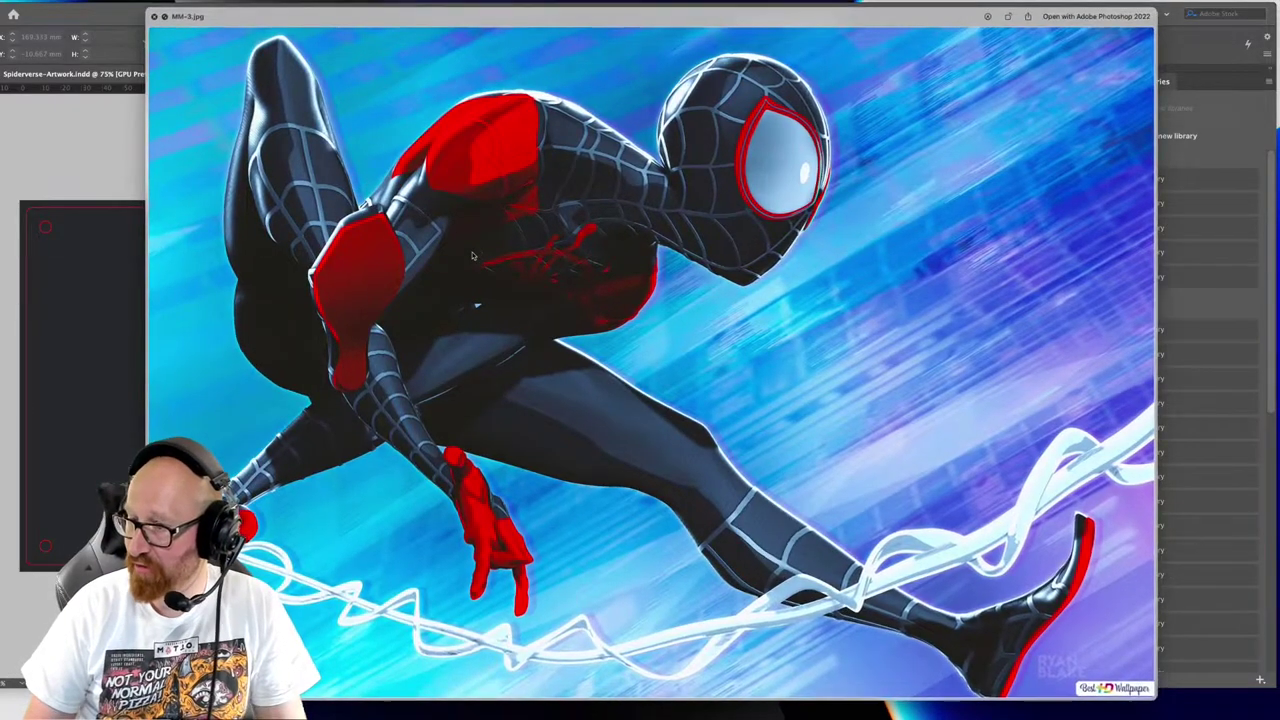
key(space)
key(Up)
key(space)
key(space)
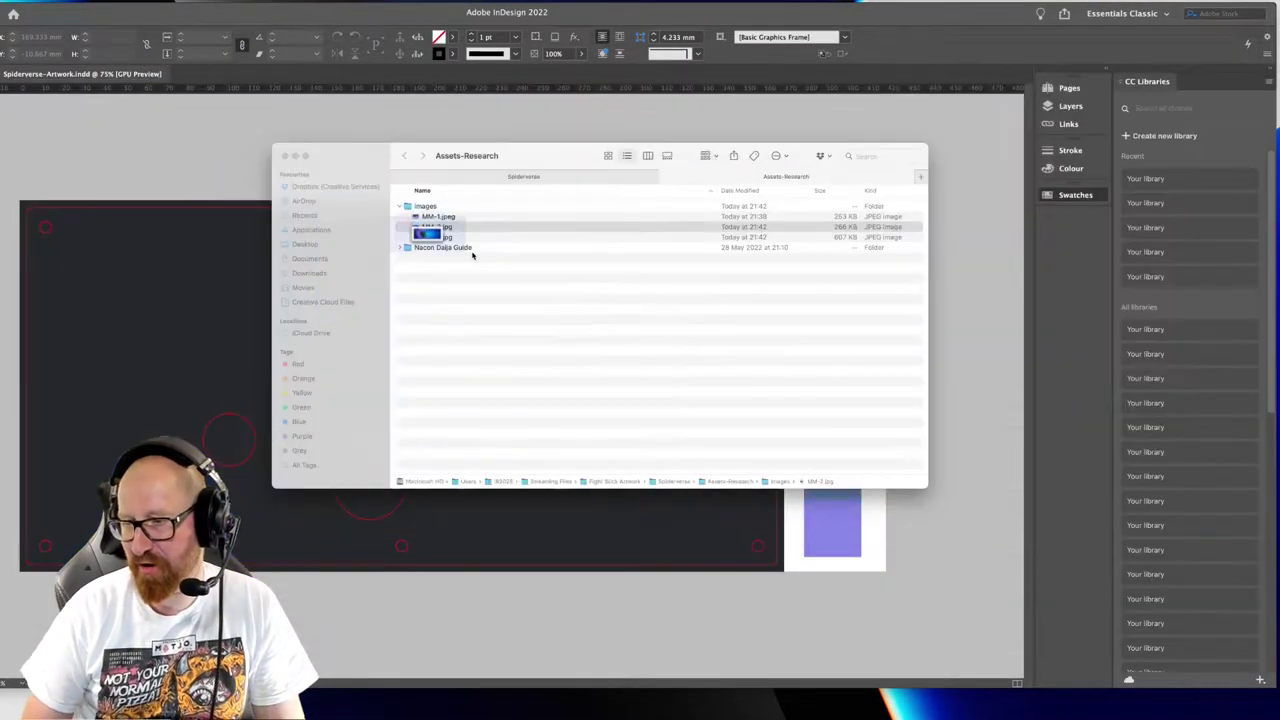
key(super+BackSpace)
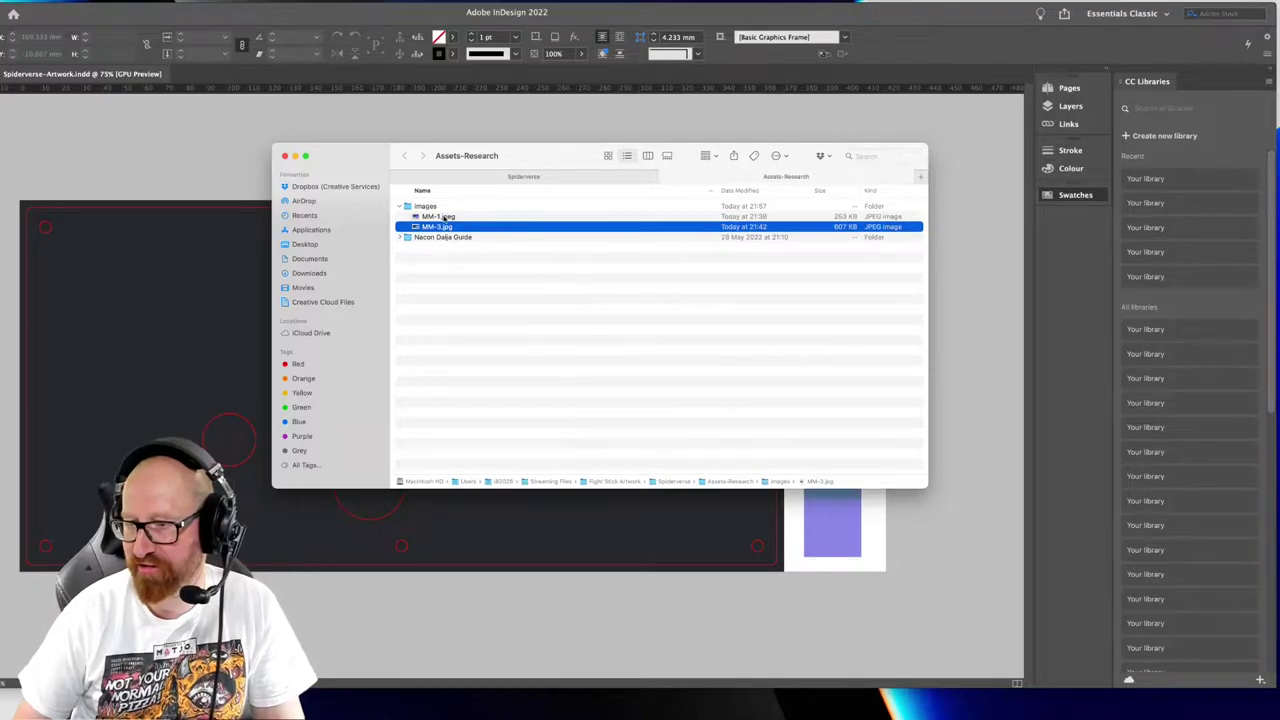
Compare full-size previews of MM-1.jpeg and MM-3.jpg to judge which picture suits the artwork
click(443, 218)
key(space)
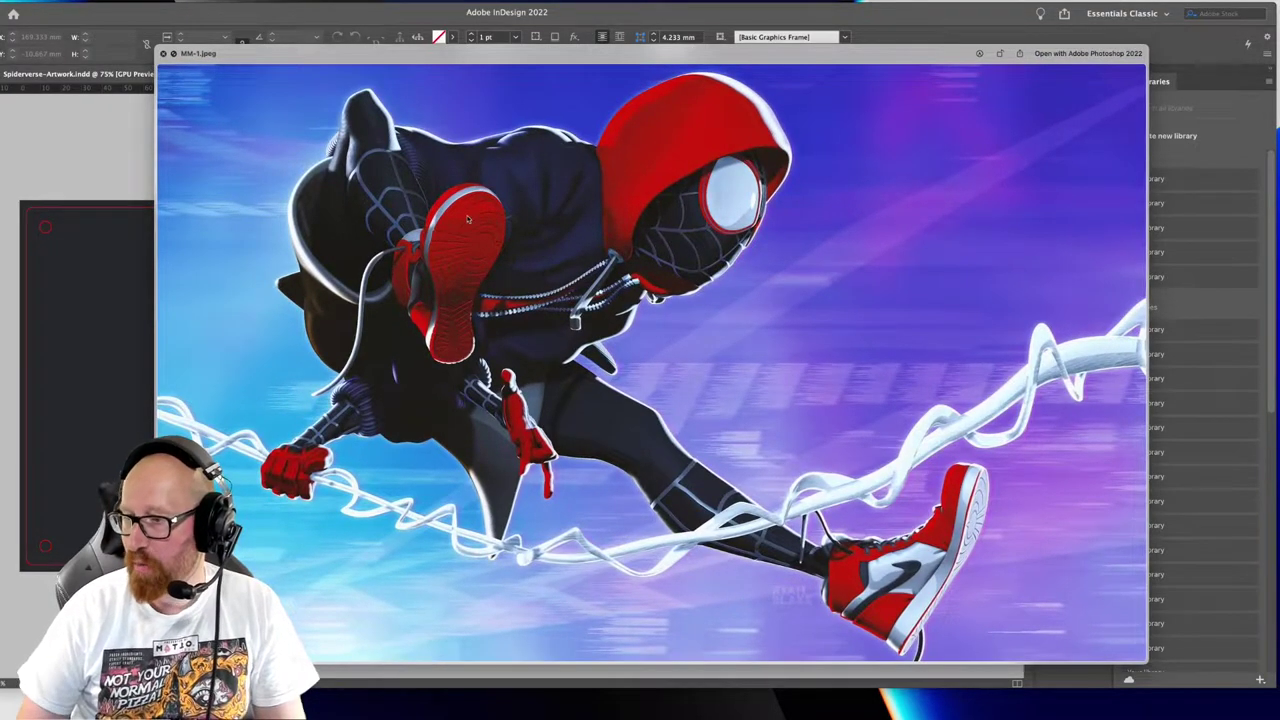
key(Down)
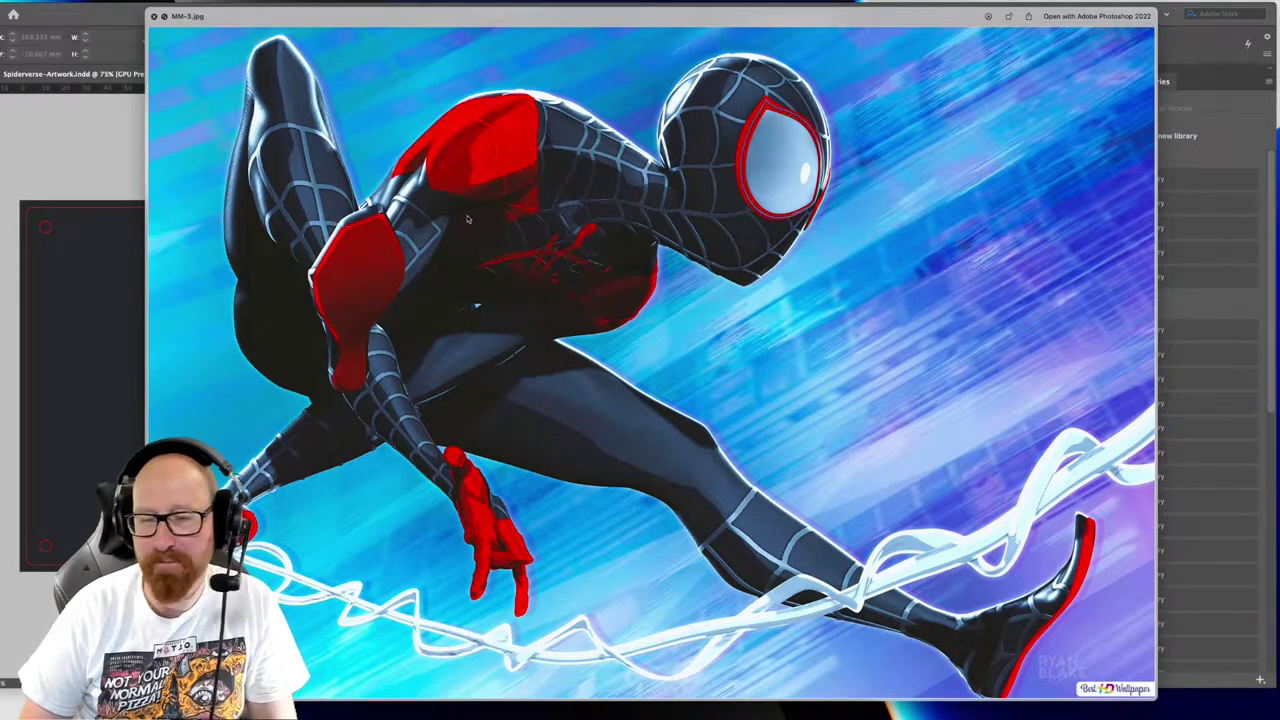
key(space)
click(467, 219)
key(space)
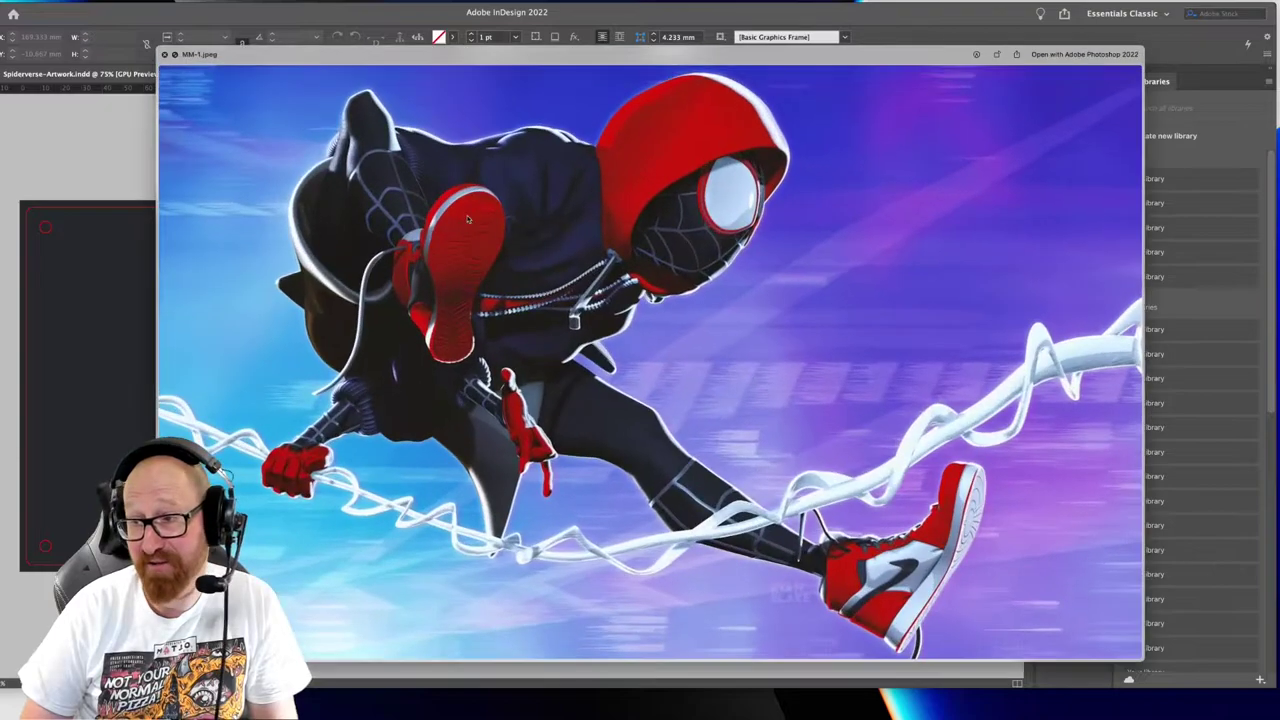
key(Down)
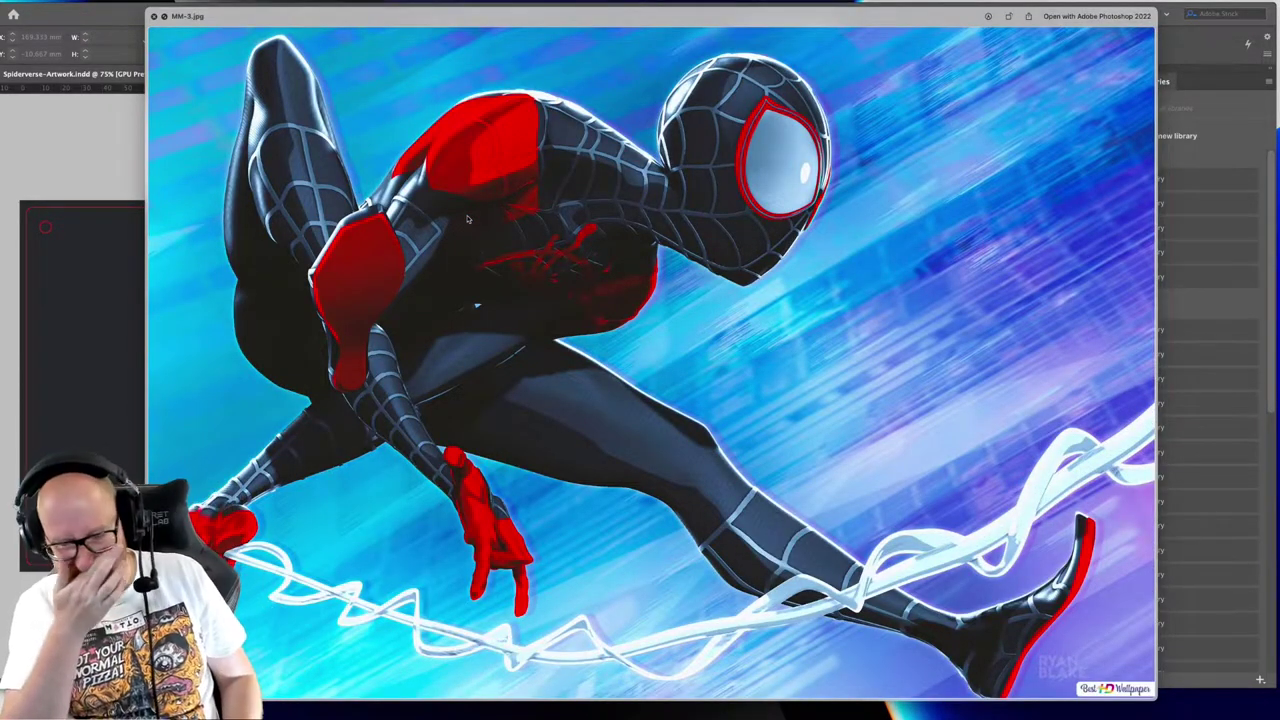
key(space)
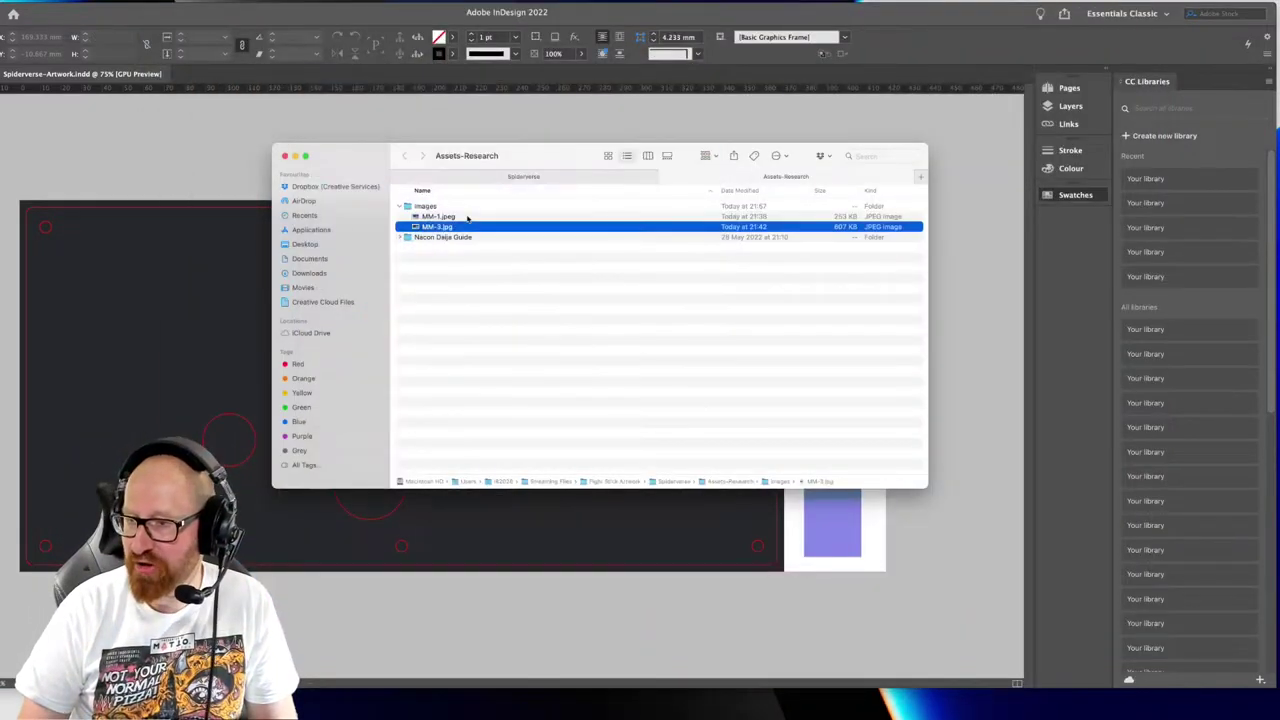
key(Up)
key(space)
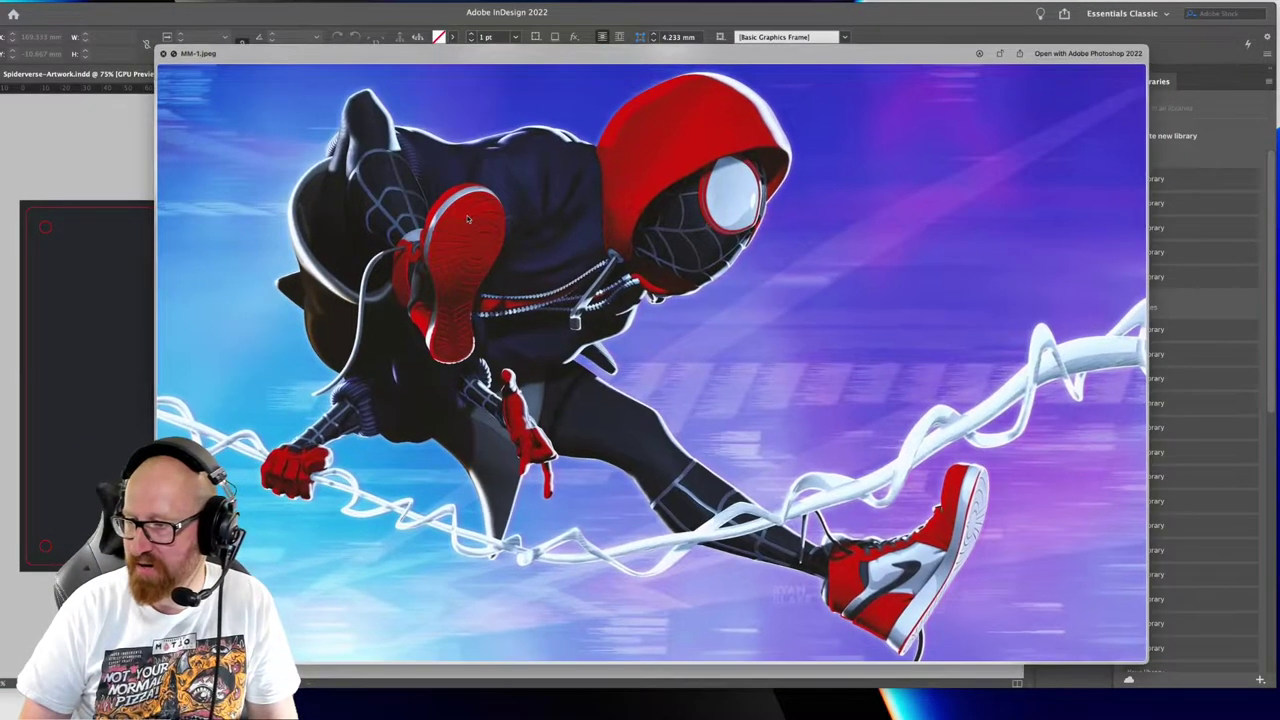
key(Down)
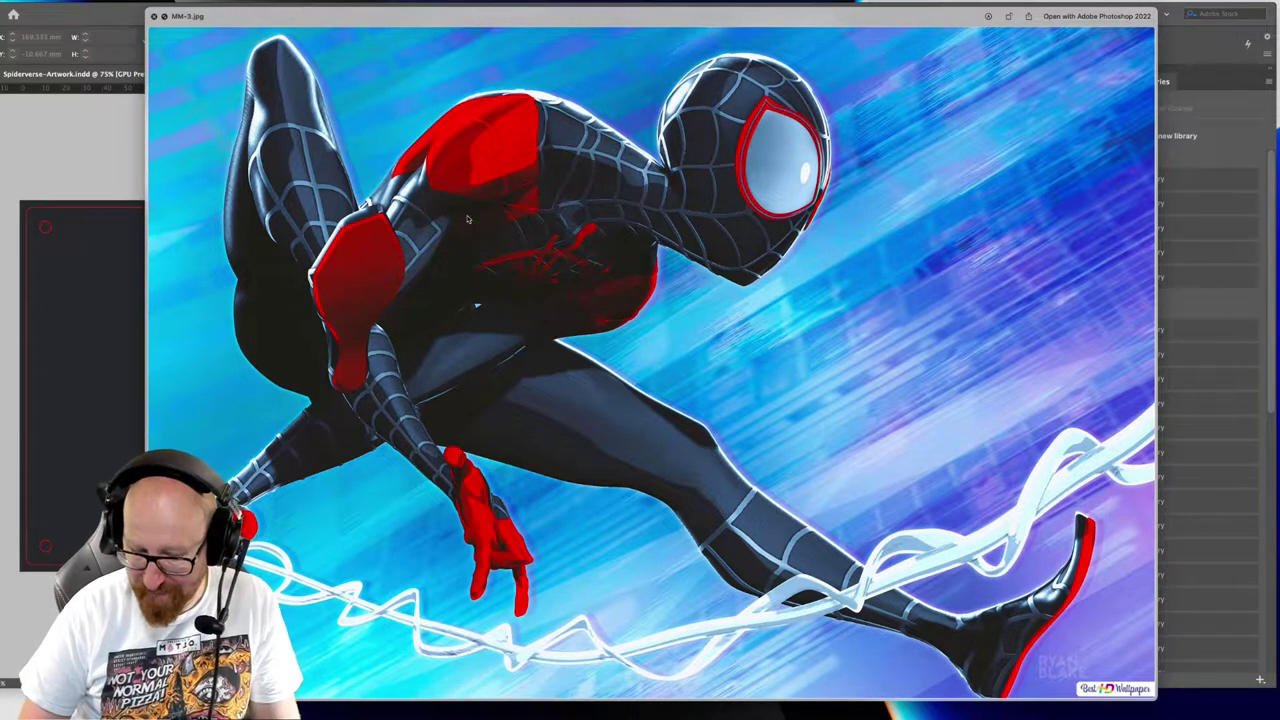
key(space)
key(Up)
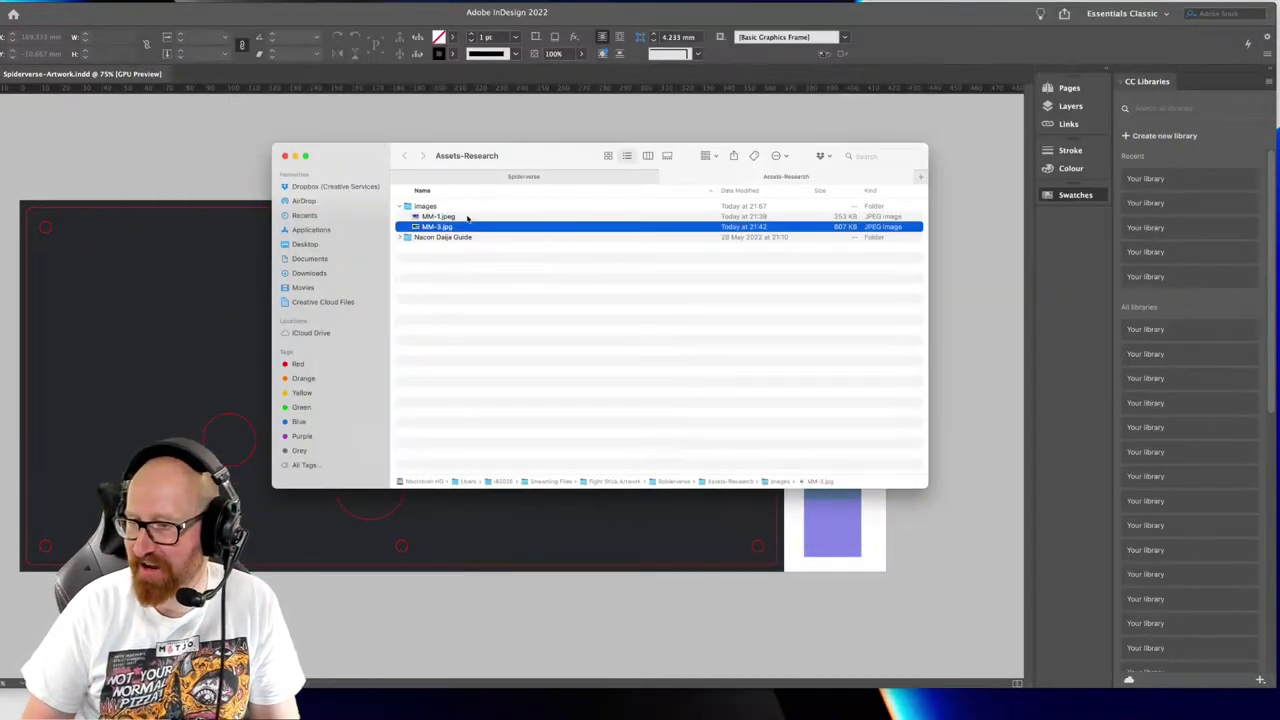
key(space)
key(space)
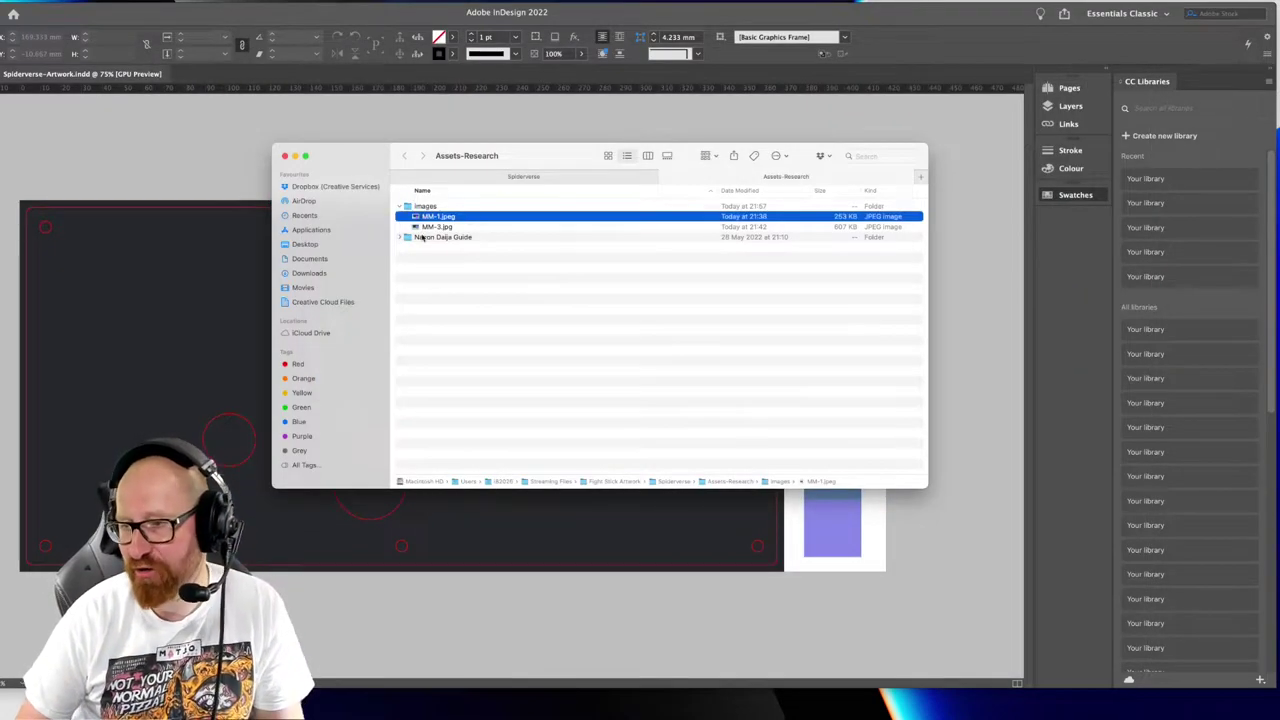
key(space)
key(space)
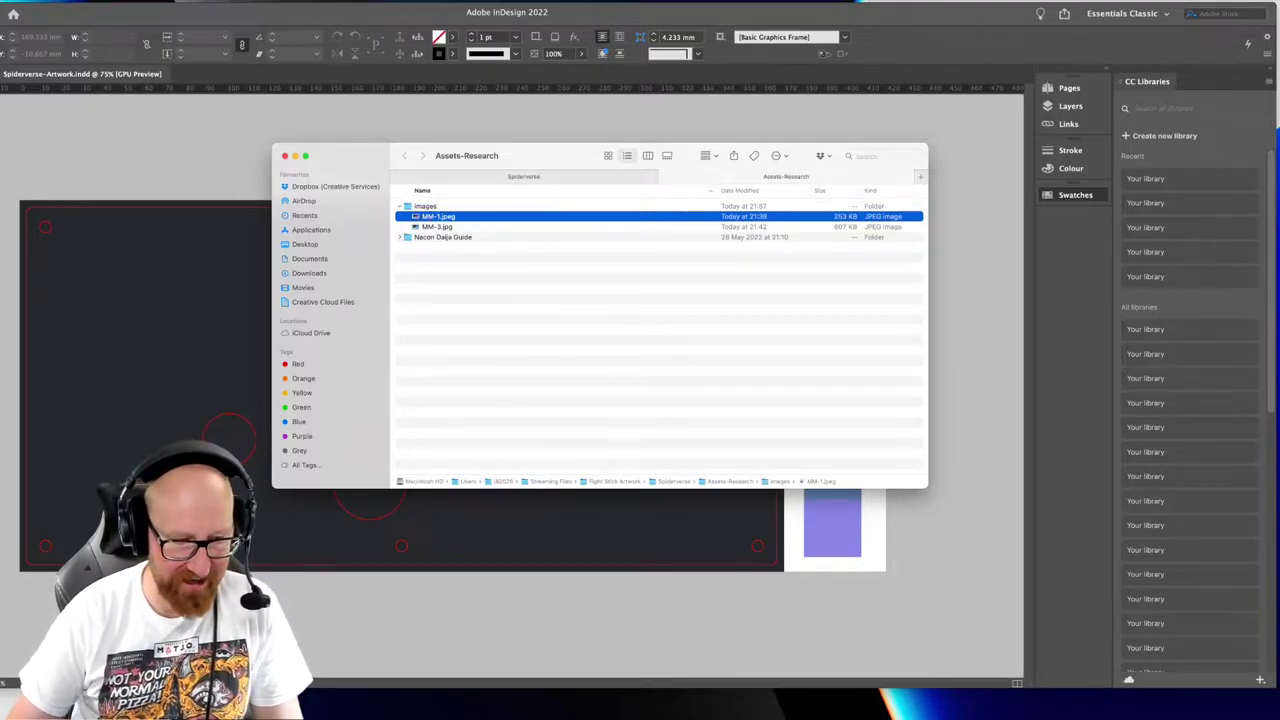
Open MM-1.jpeg from the images folder in Adobe Illustrator 2022, keeping the picture at its original position
drag(30, 445, 438, 222)
right_click(428, 217)
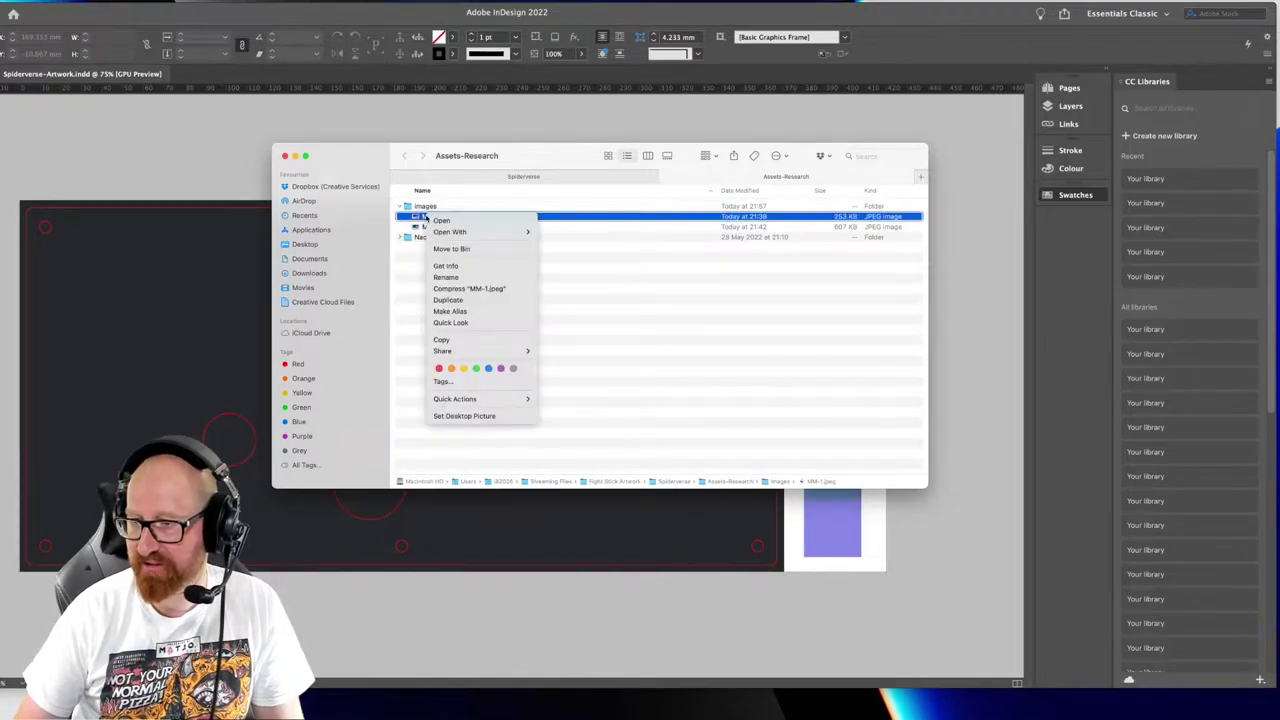
mouse_move(462, 233)
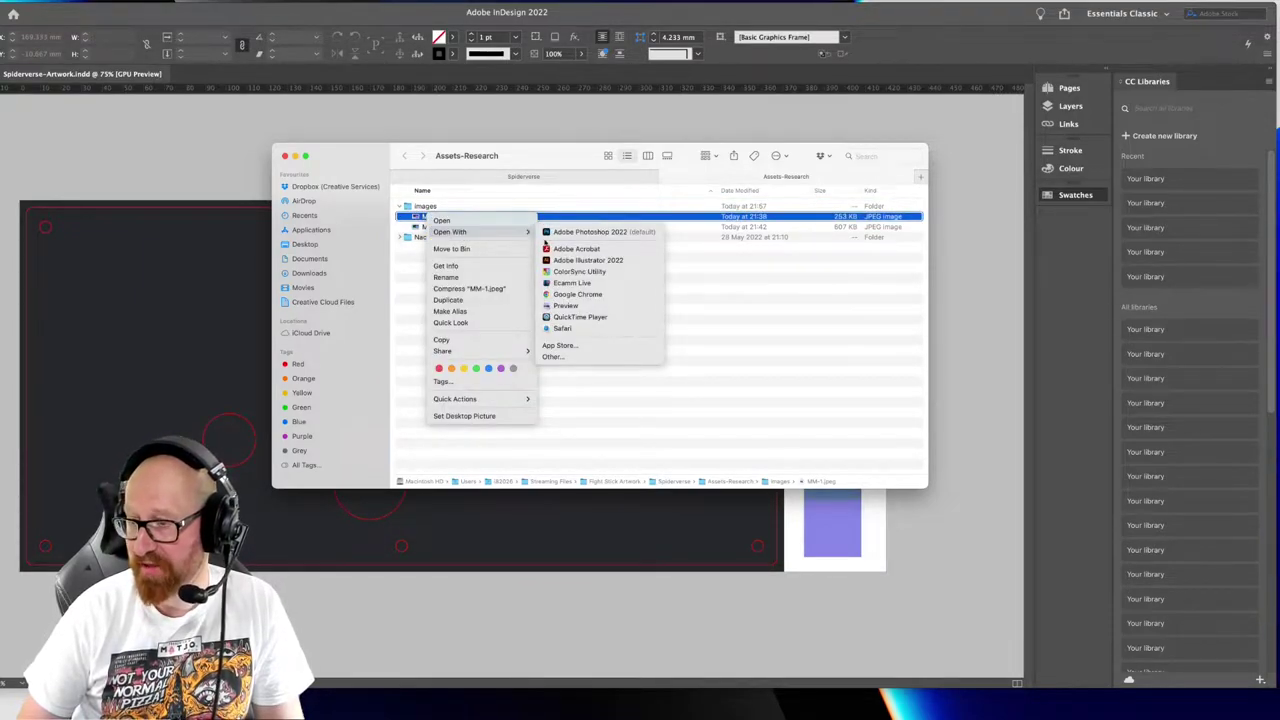
click(588, 263)
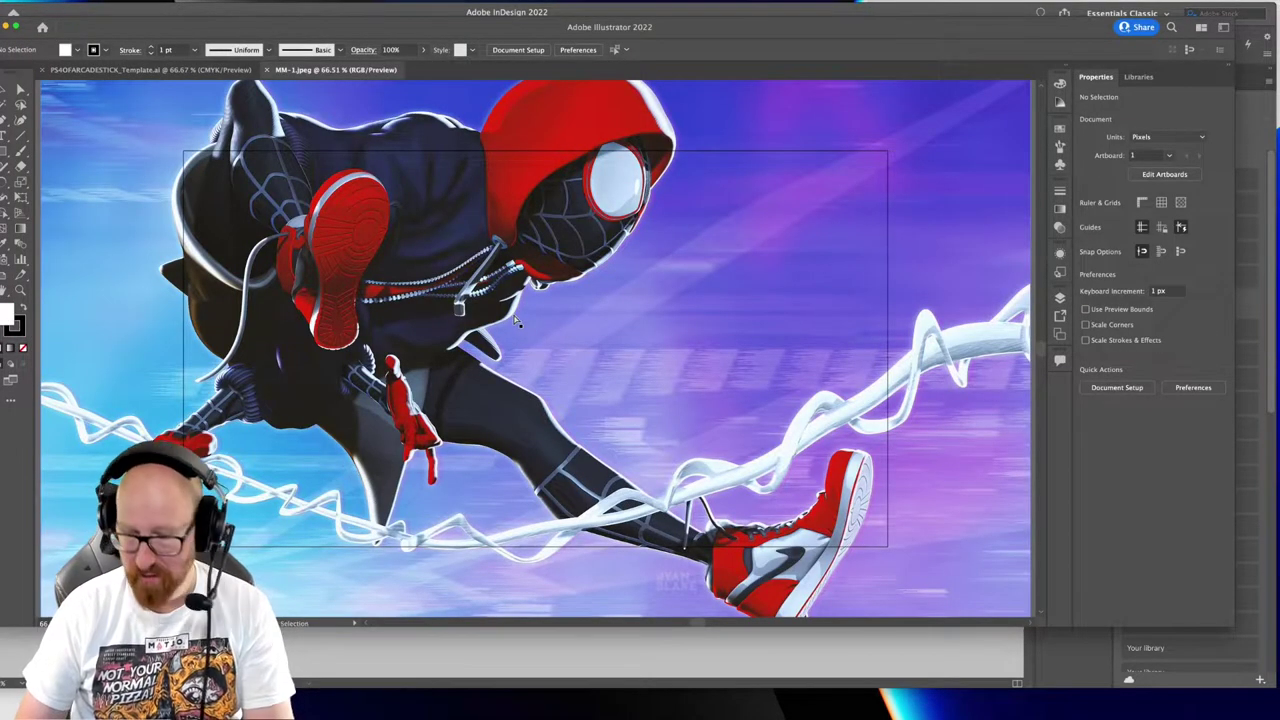
key(super+minus)
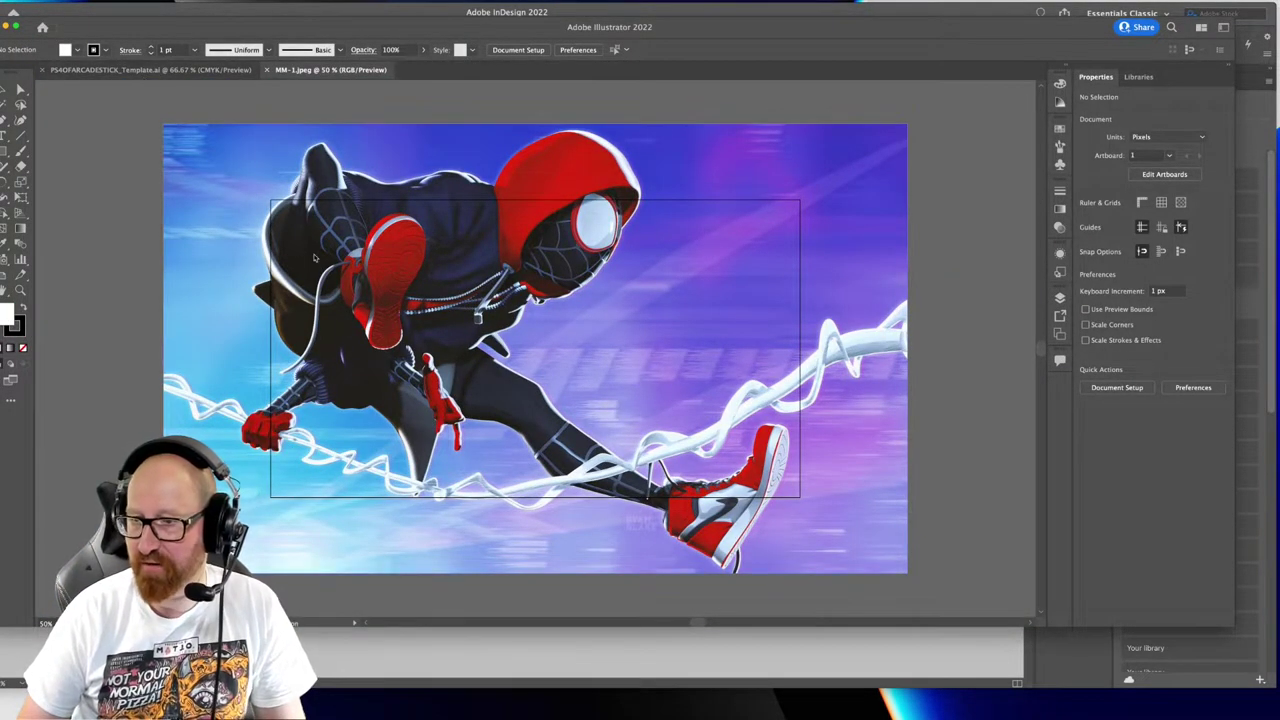
drag(837, 210, 634, 263)
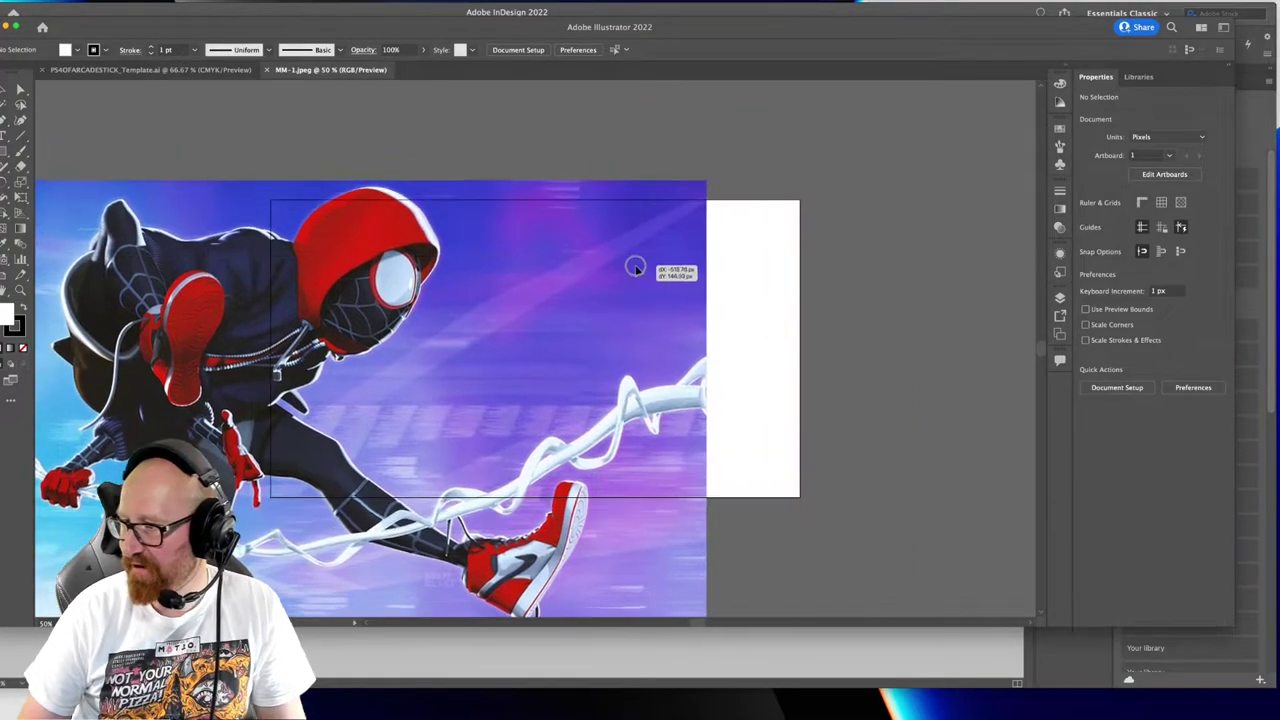
key(super+z)
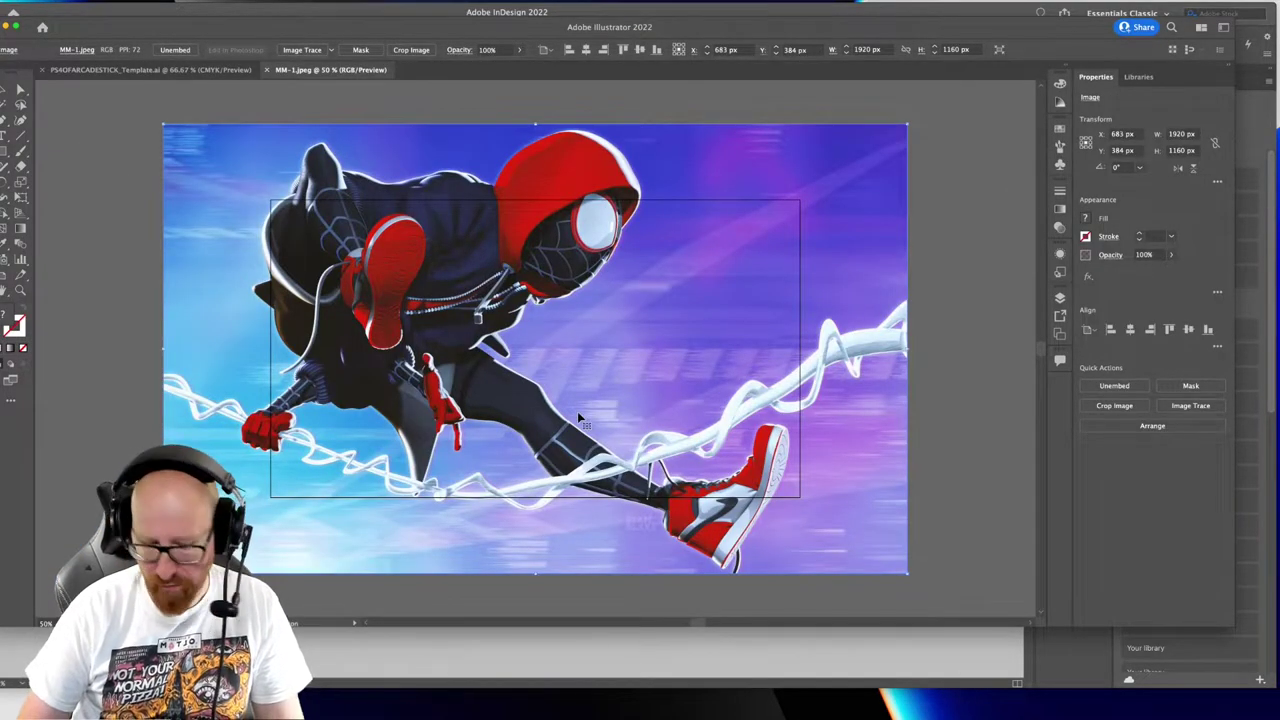
Enlarge the artboard from its centre to about 2008 px wide by 1220 px high so it surrounds the whole image
key(alt+super+p)
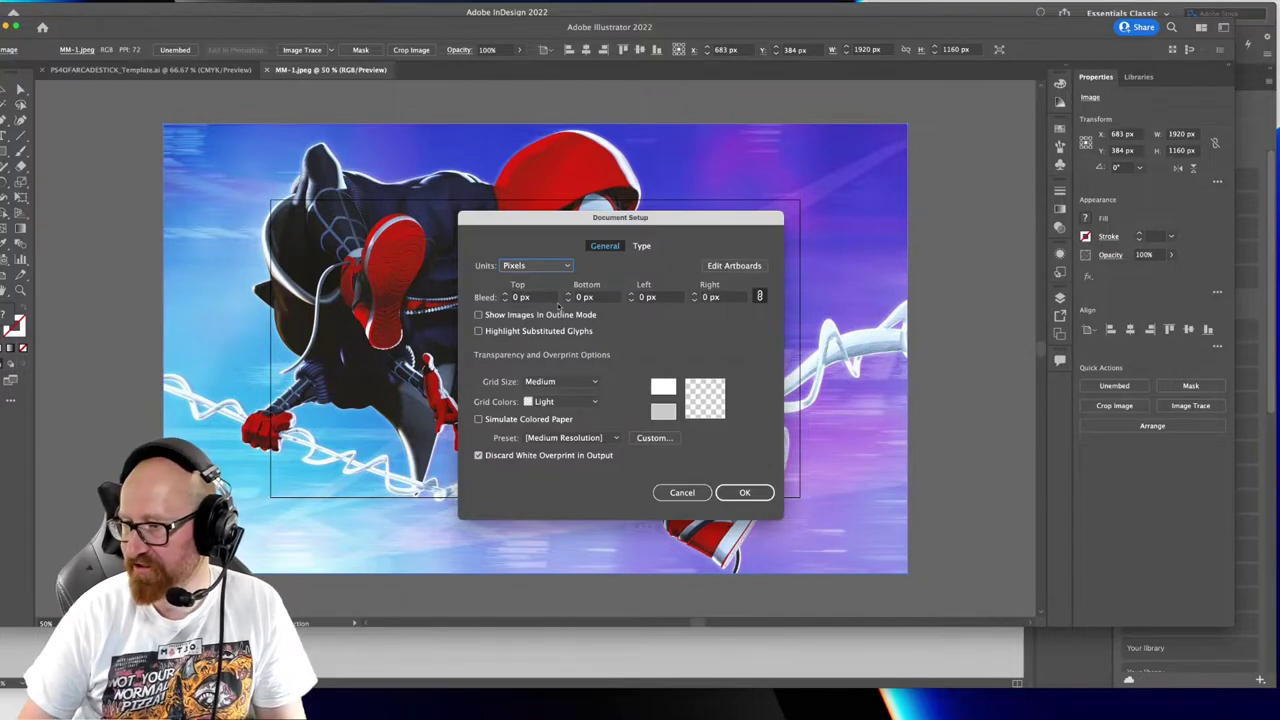
click(712, 268)
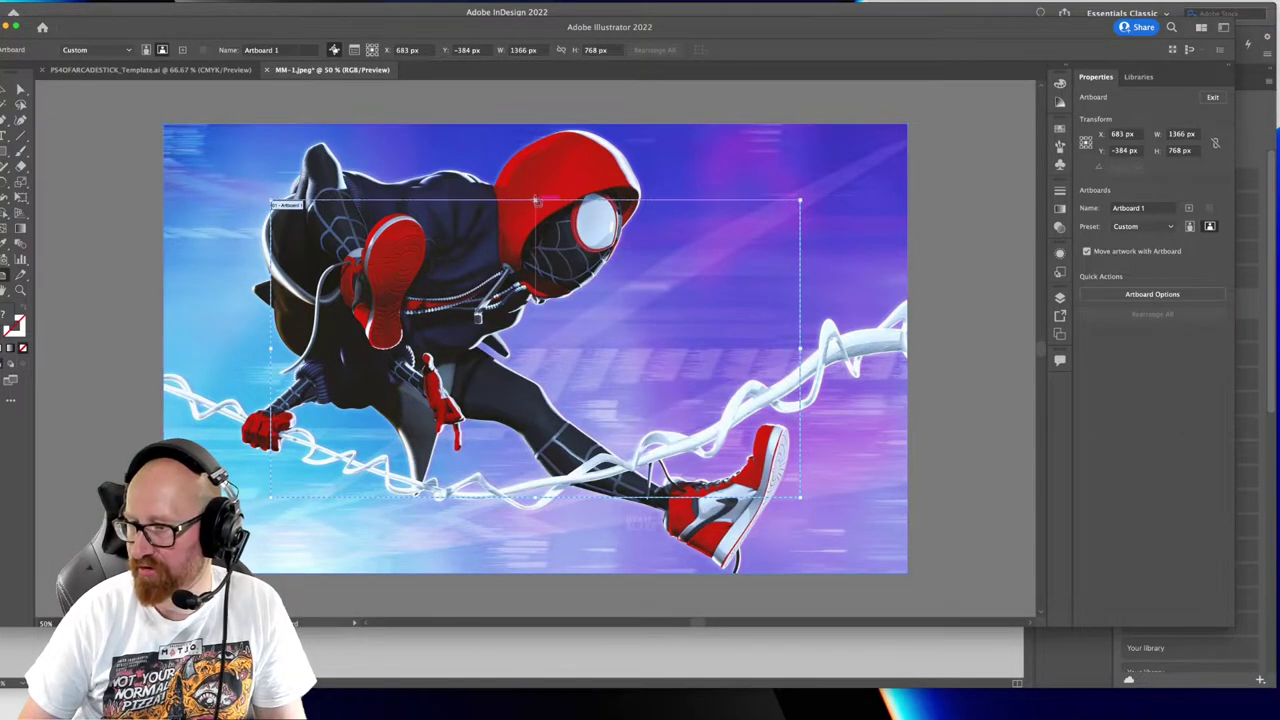
drag(535, 199, 530, 114)
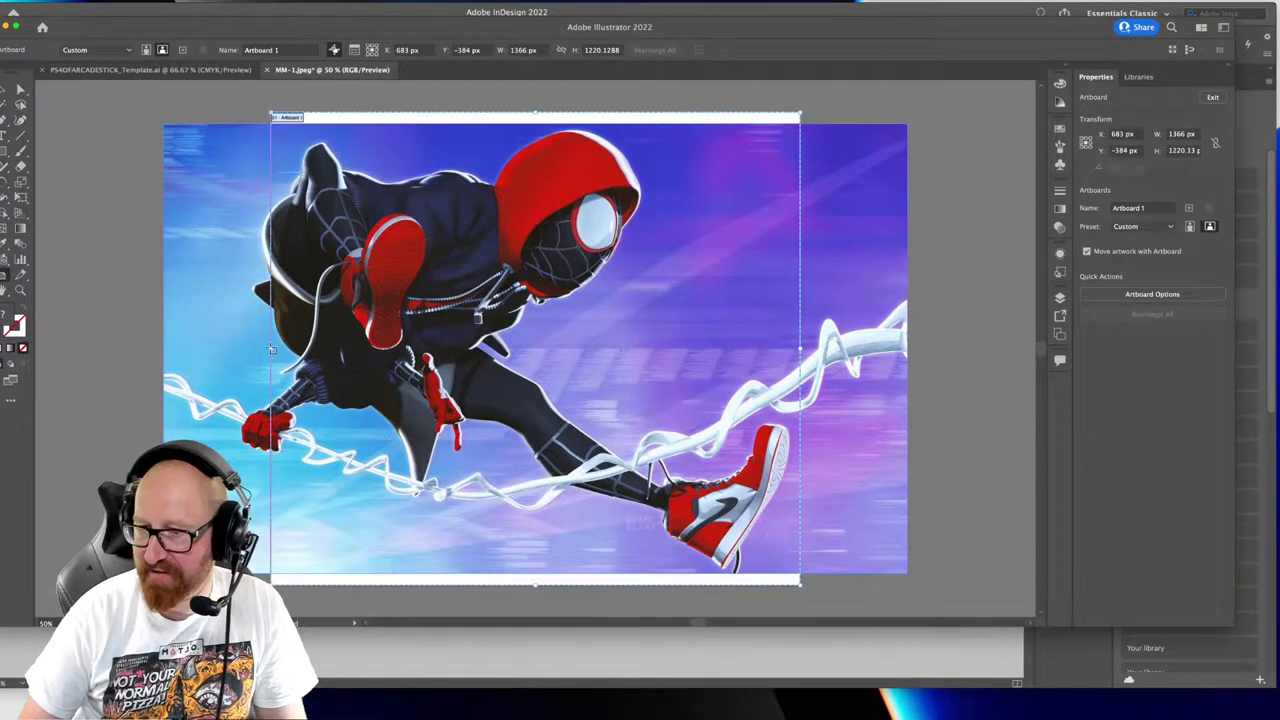
drag(271, 348, 149, 348)
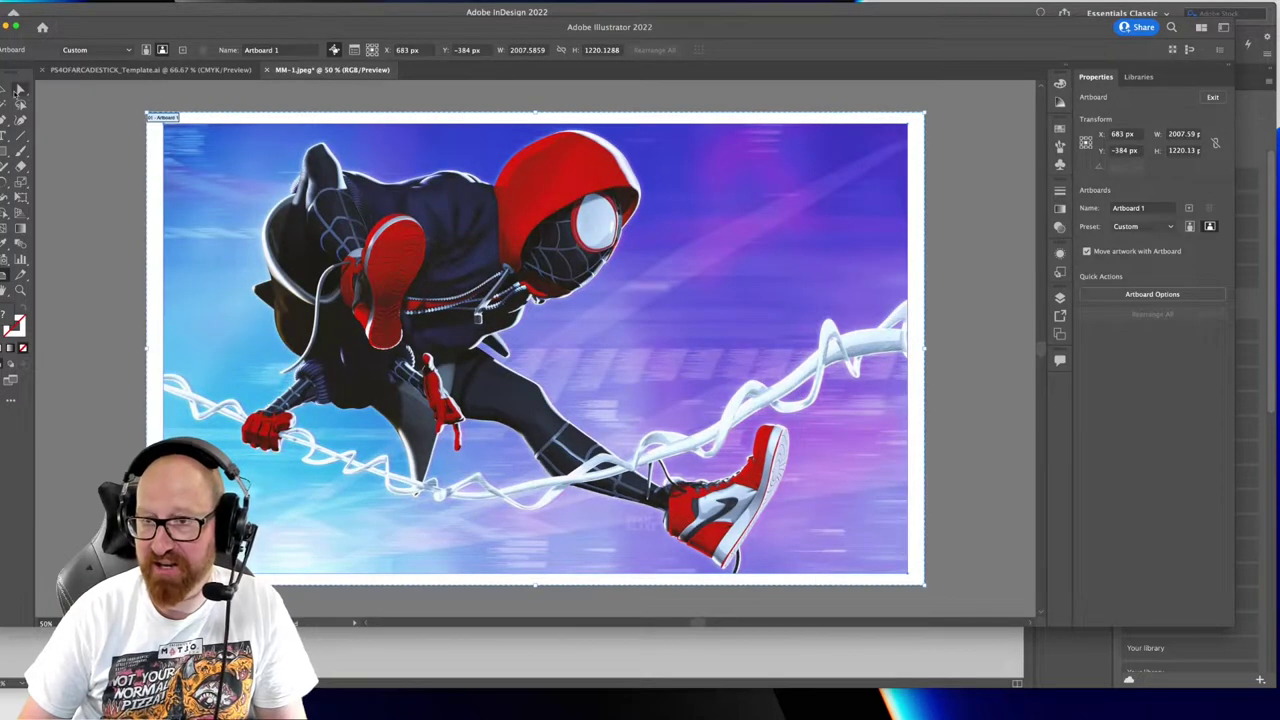
click(18, 90)
Close the PS4OFARCADESTICK_Template.ai document, leaving MM-1.jpeg as the only open file with nothing selected
click(120, 72)
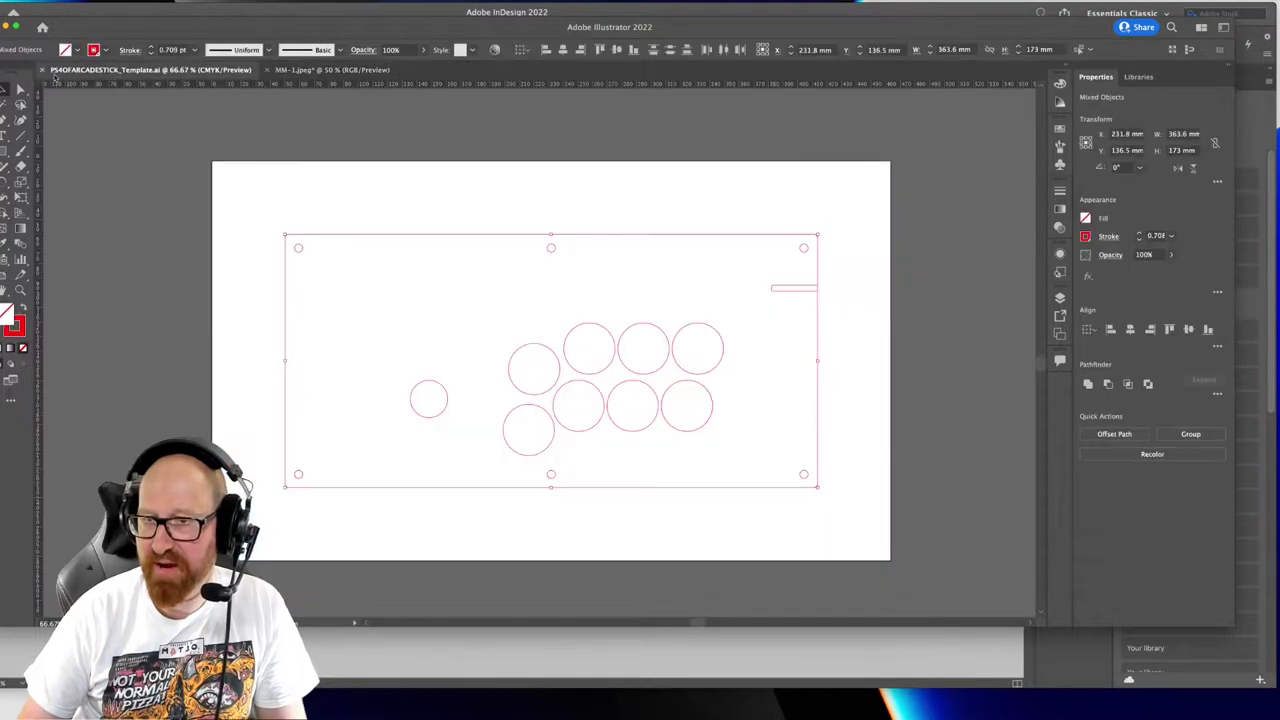
click(42, 70)
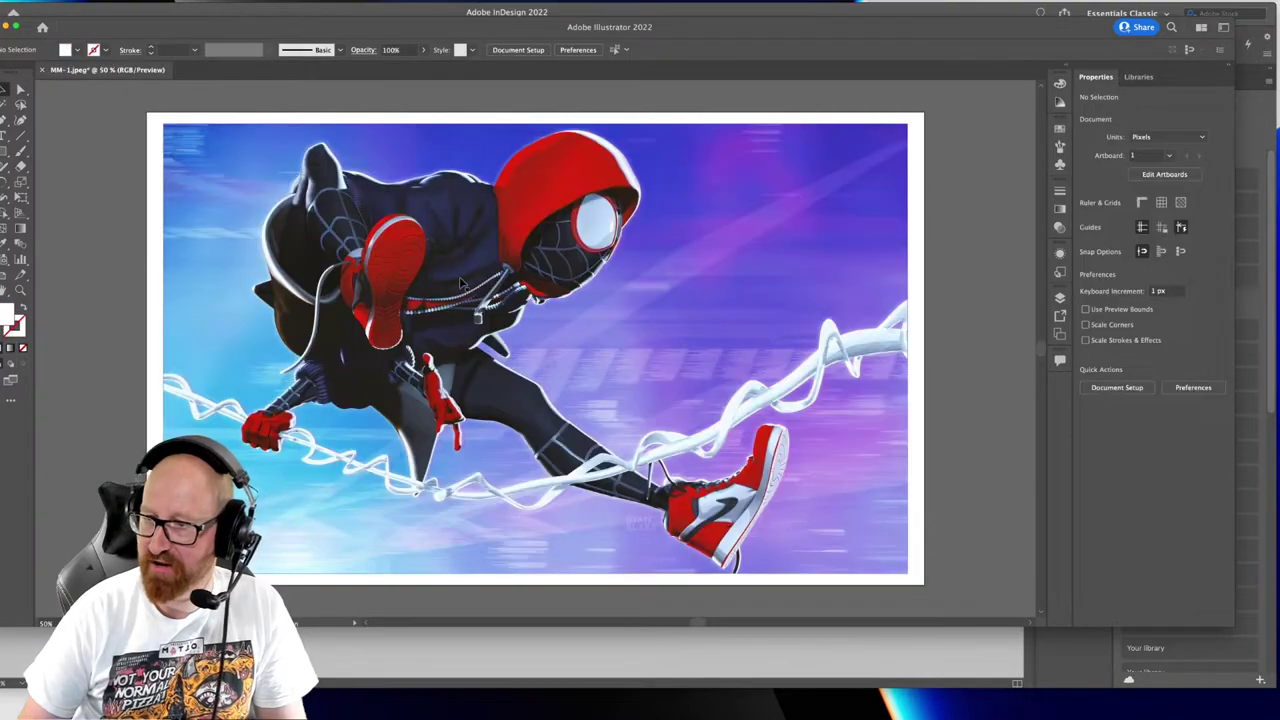
drag(617, 294, 609, 292)
click(543, 270)
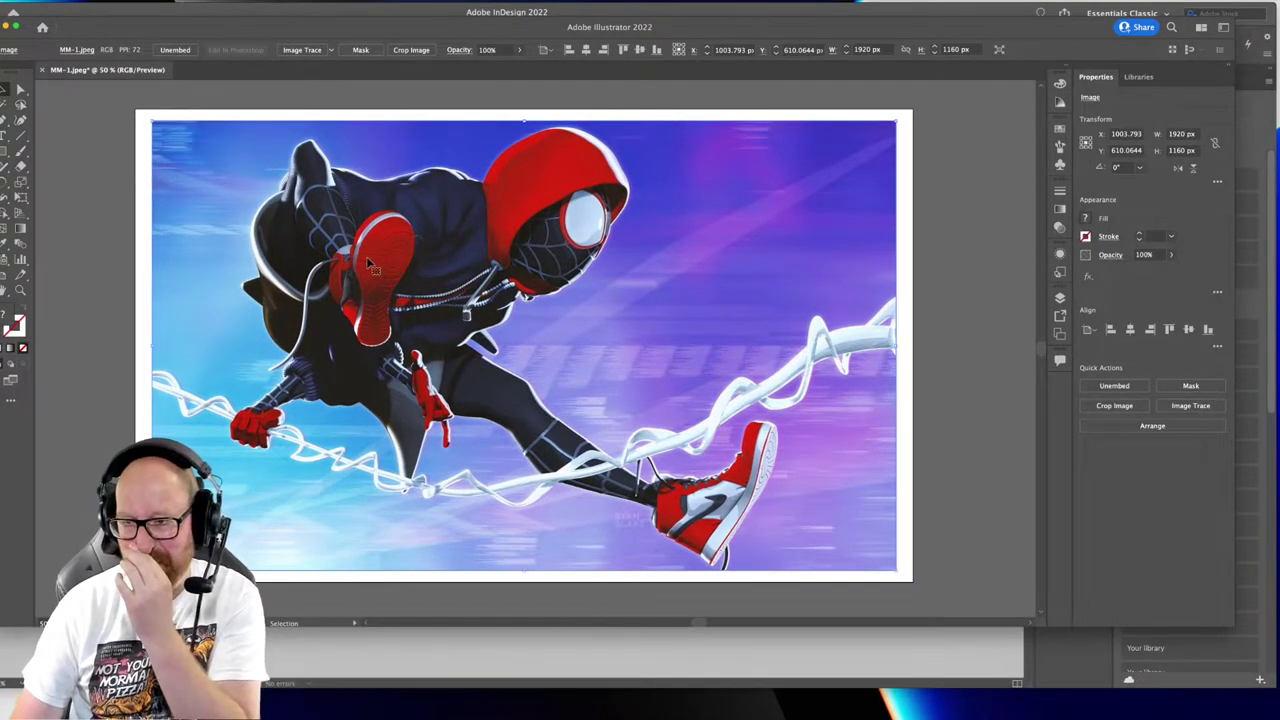
click(115, 236)
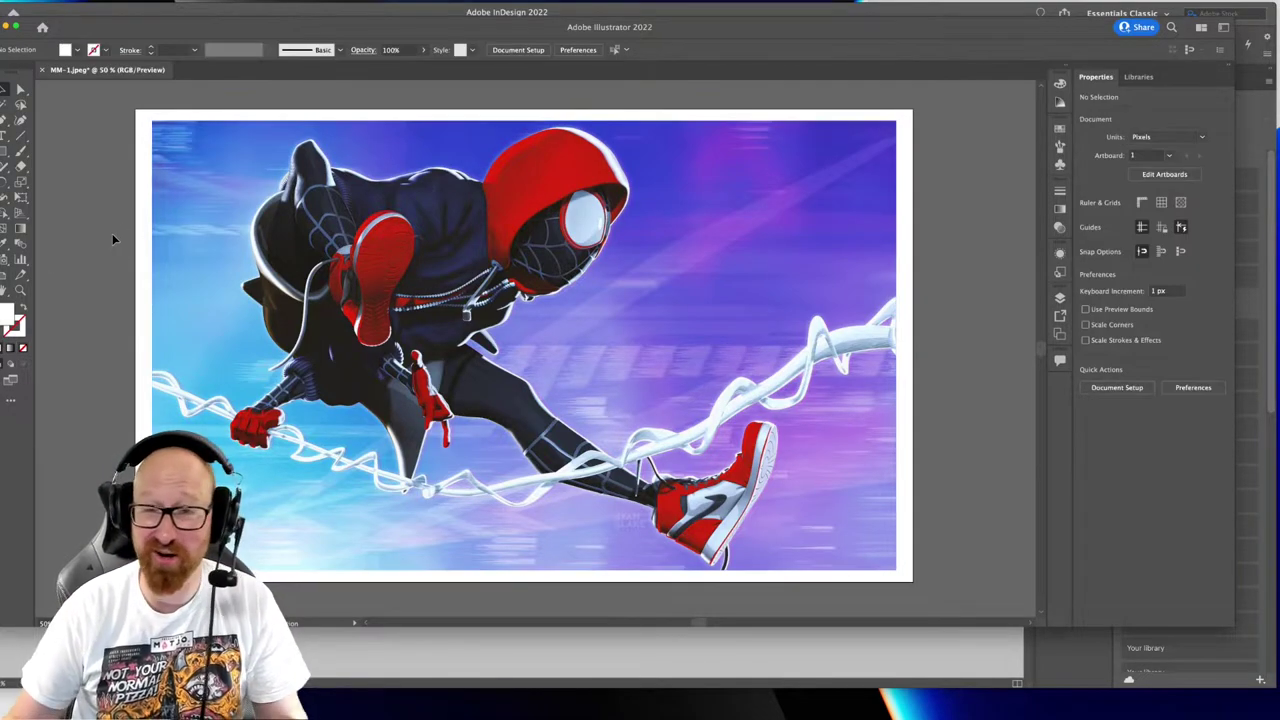
Apply Image Trace to the Miles Morales picture in Black and White mode and set the threshold to 68
click(185, 227)
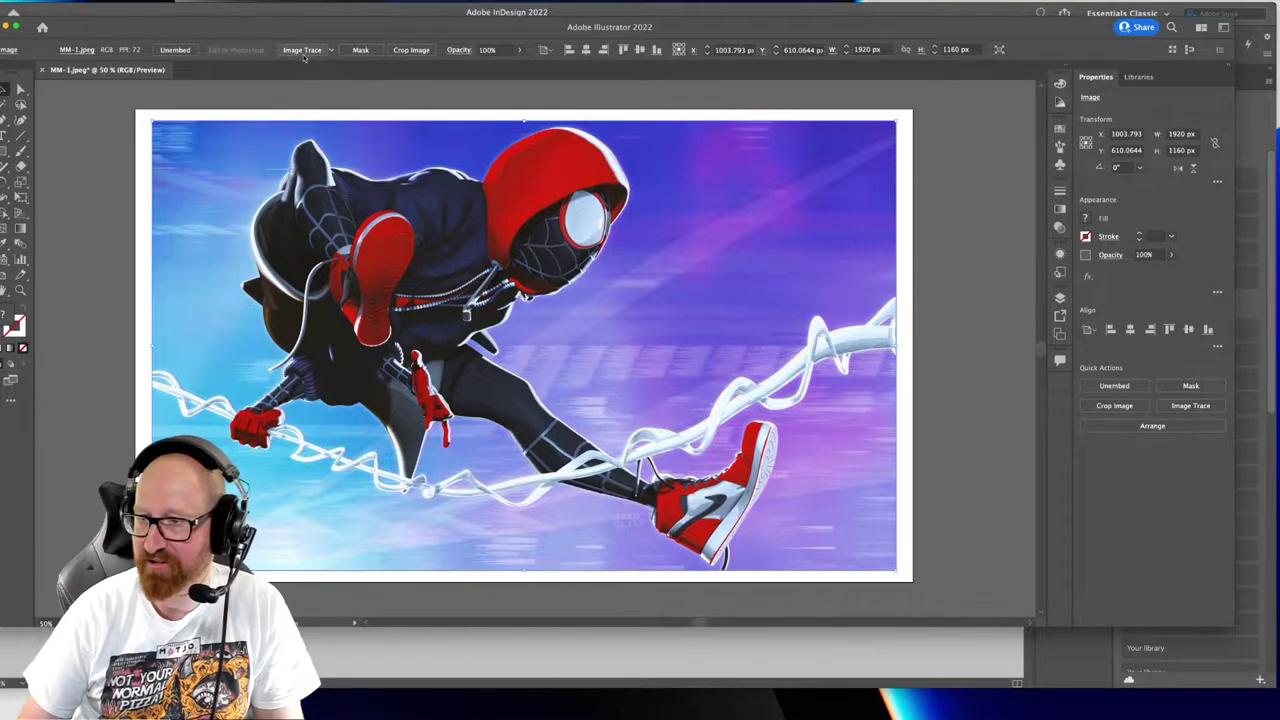
click(302, 50)
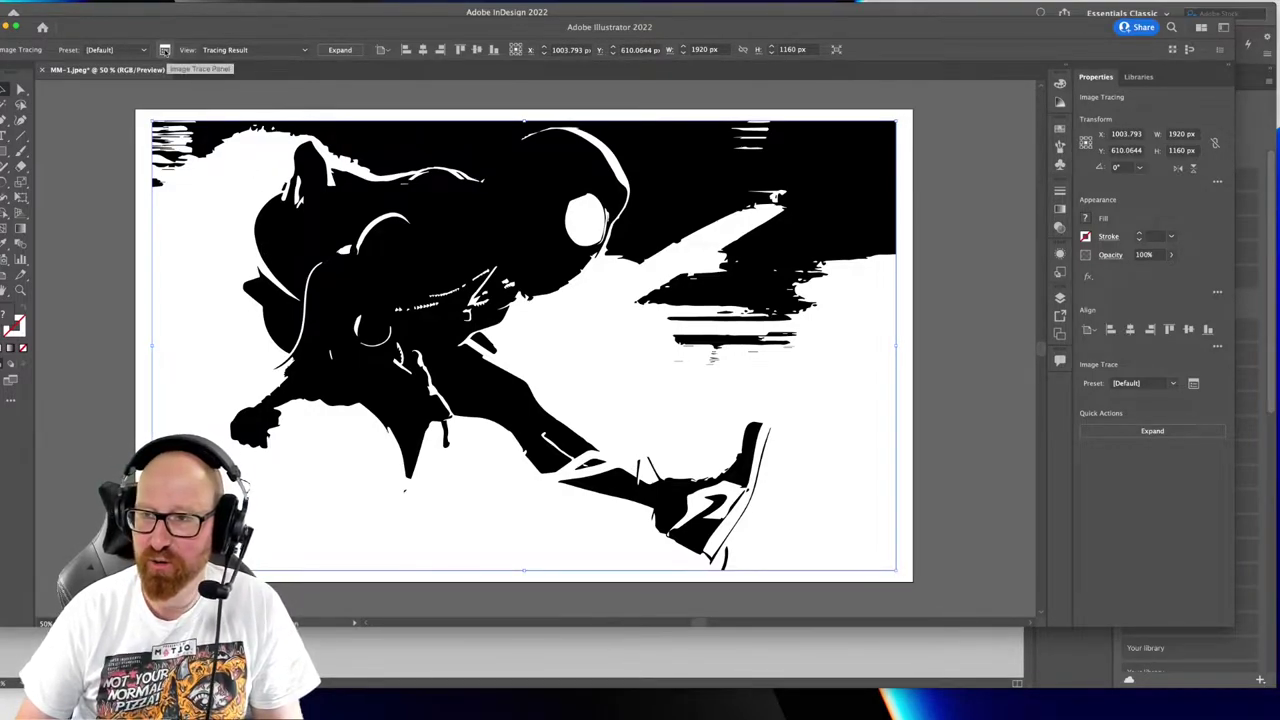
click(164, 50)
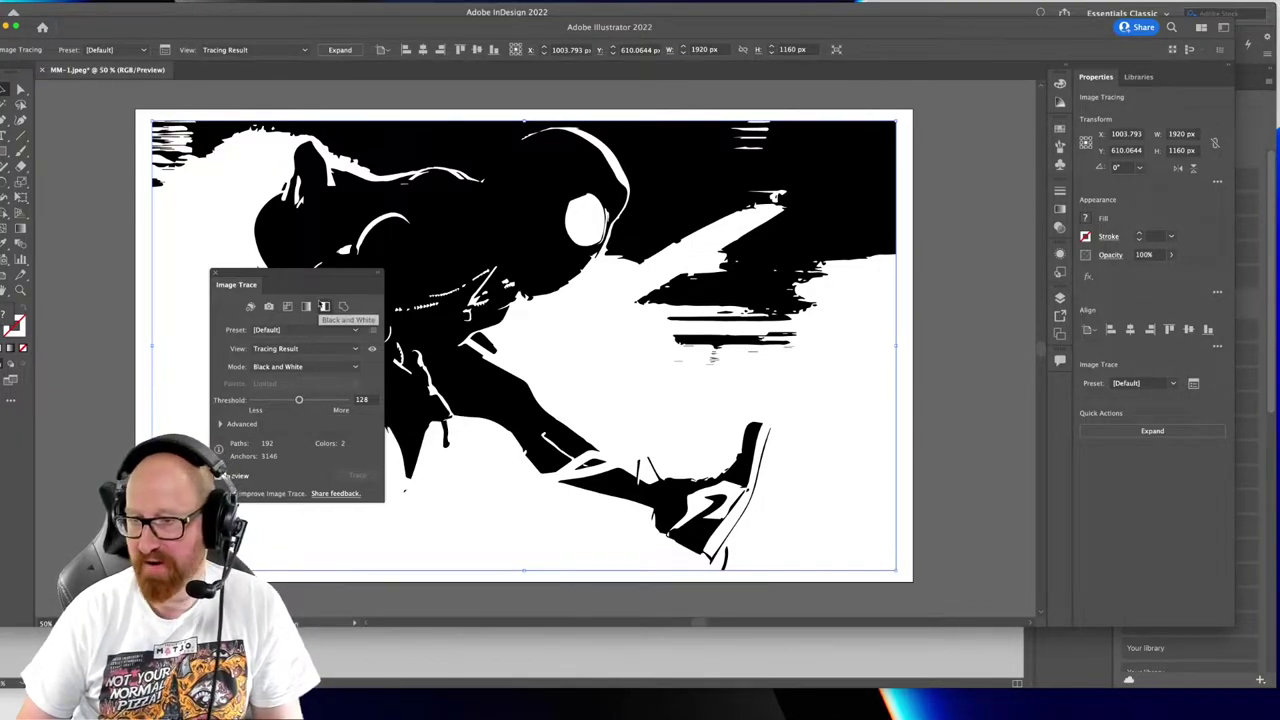
mouse_move(313, 275)
mouse_down()
mouse_move(838, 305)
mouse_move(757, 143)
mouse_move(768, 160)
mouse_up()
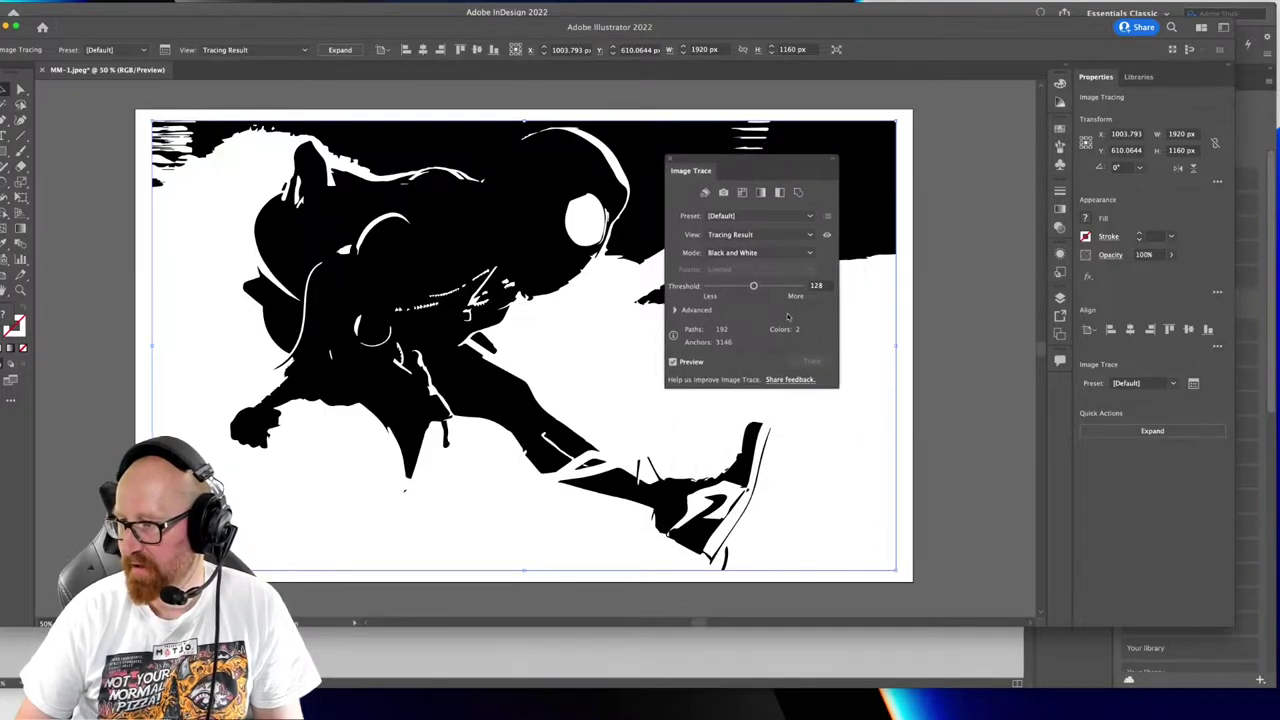
mouse_move(757, 288)
mouse_down()
mouse_move(785, 289)
mouse_move(745, 287)
mouse_up()
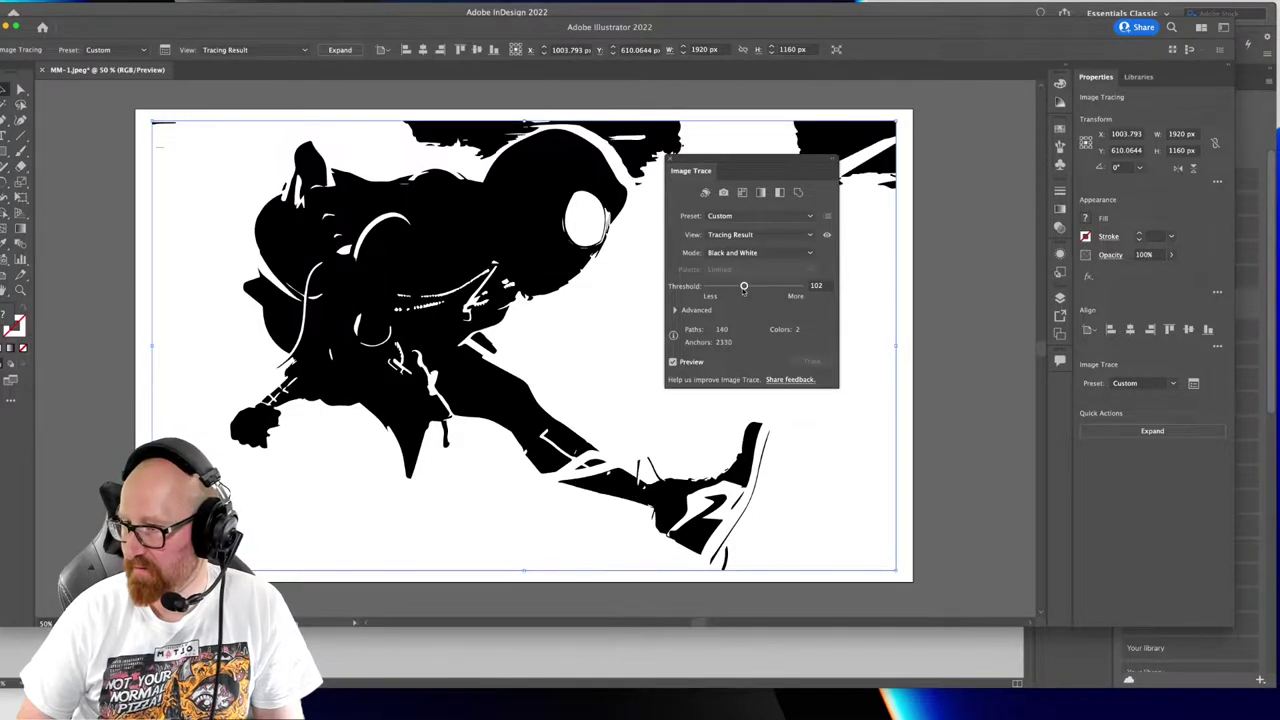
drag(743, 287, 731, 287)
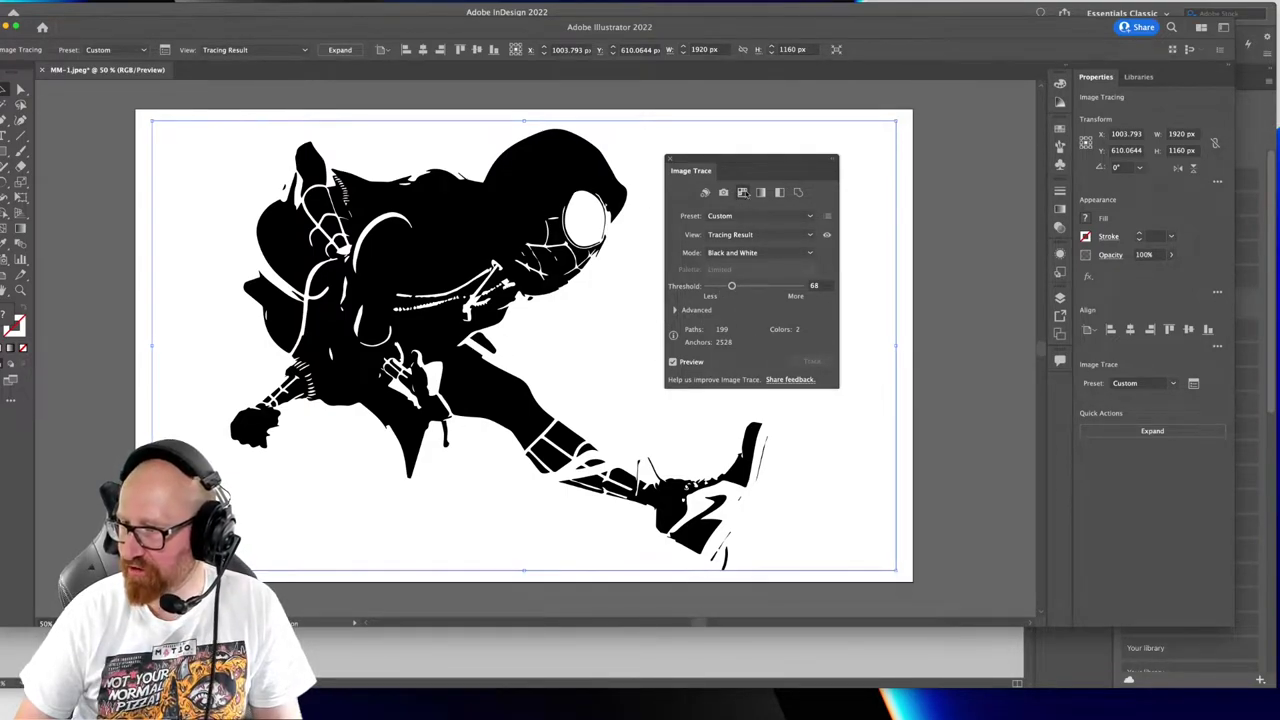
Expand the black-and-white trace of the Miles Morales picture into editable vector shapes and close the Image Trace settings
click(340, 50)
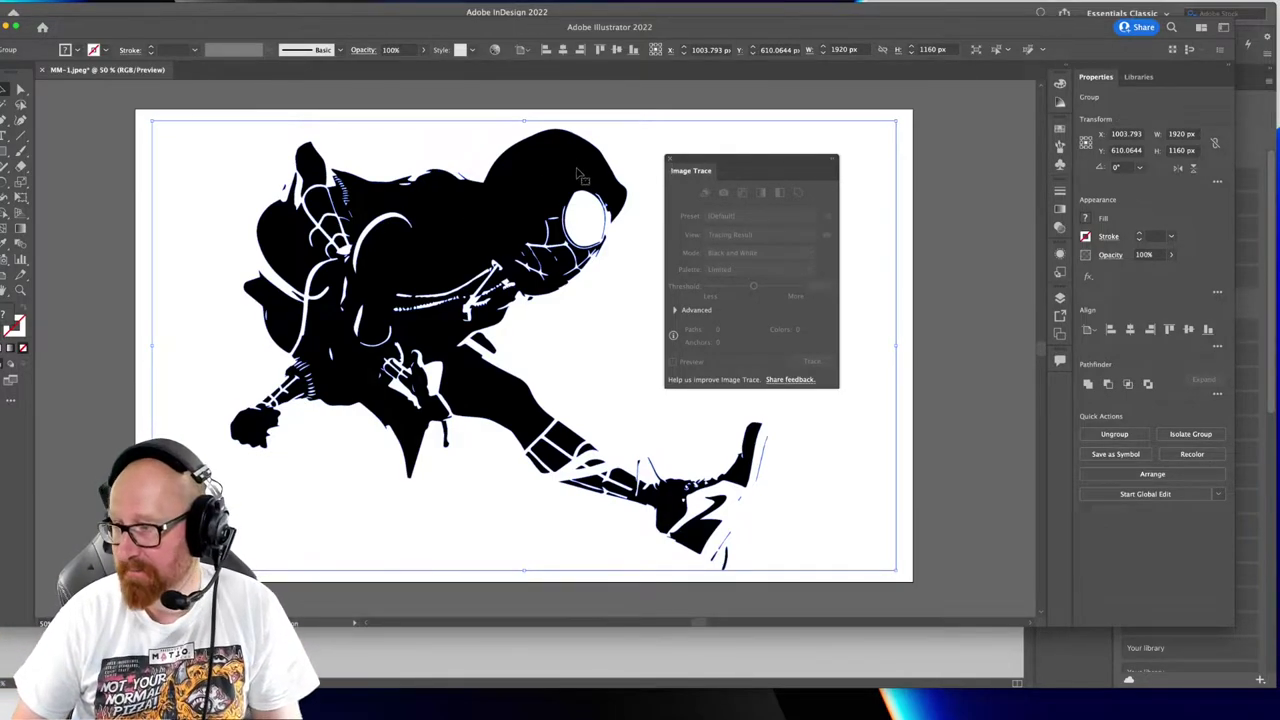
click(668, 158)
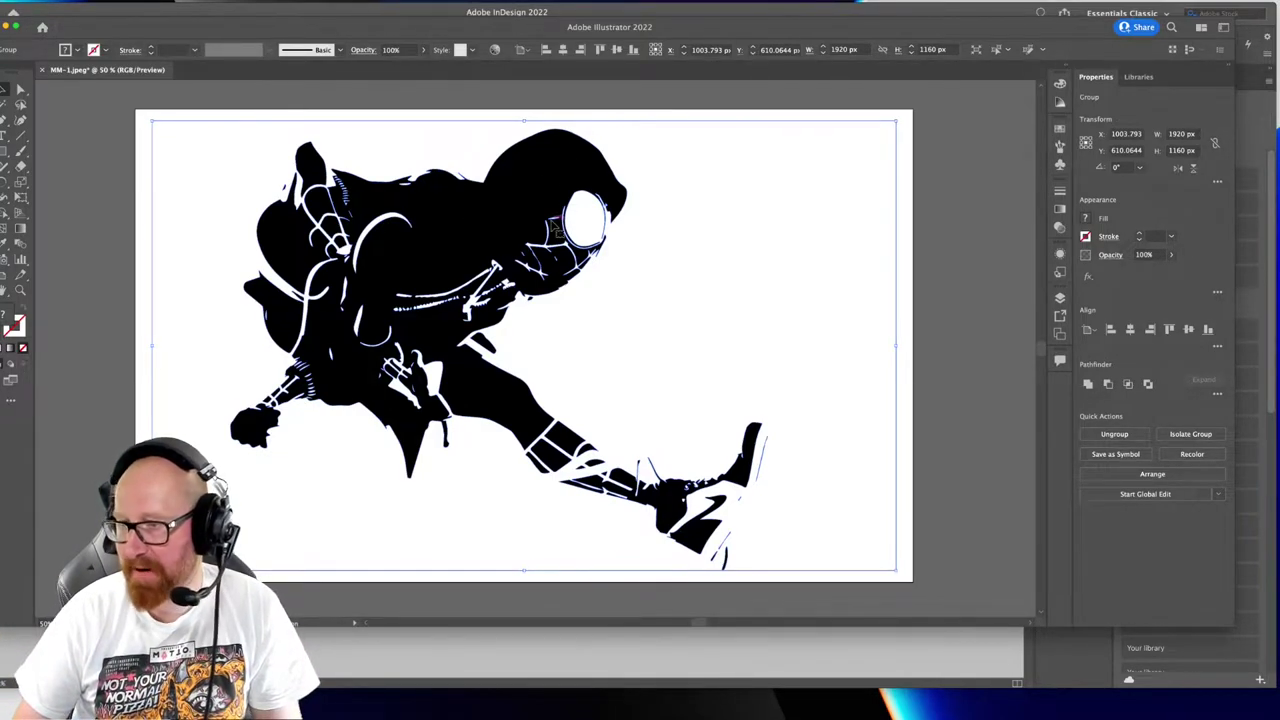
click(97, 171)
drag(268, 163, 657, 190)
key(super+z)
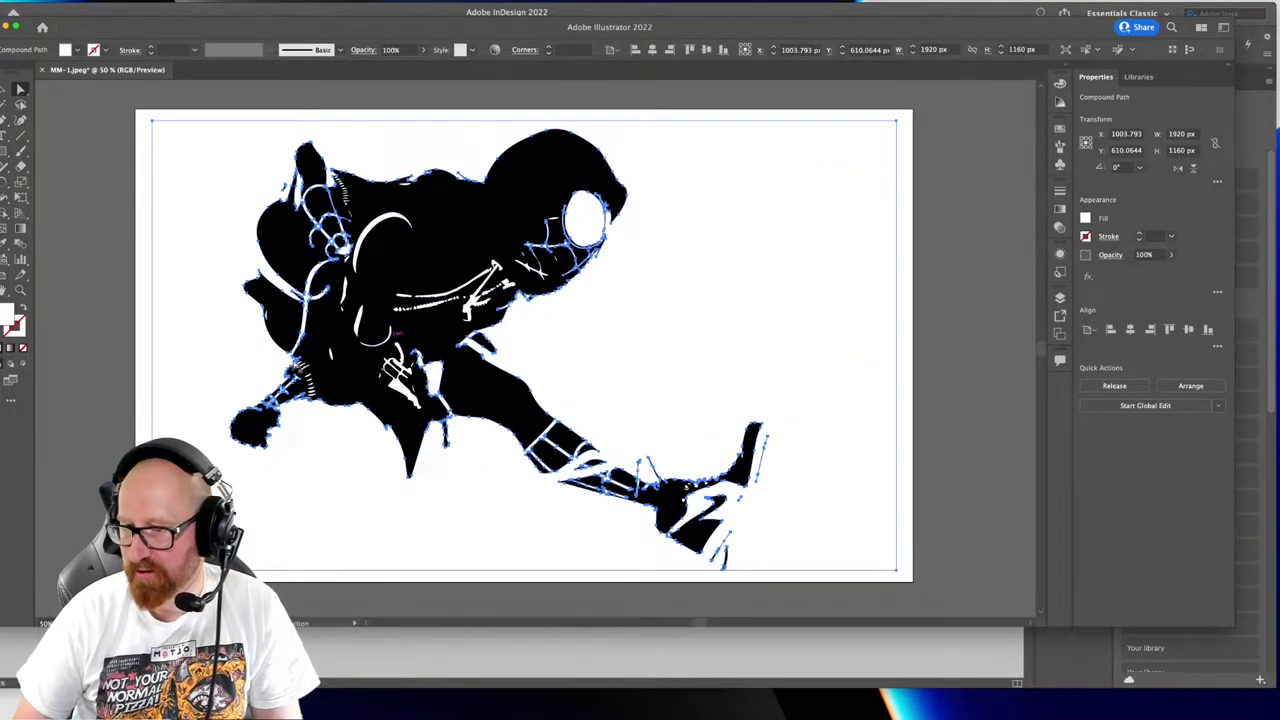
click(111, 184)
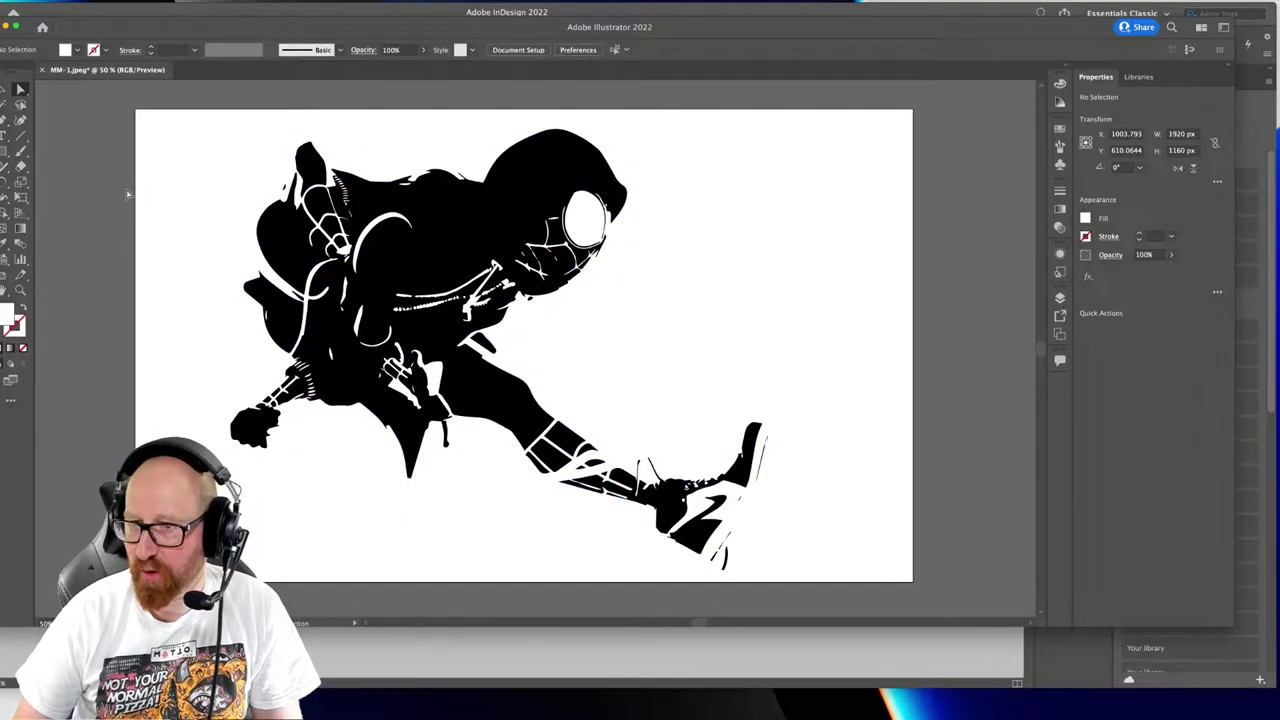
Select every white shape of the traced figure by matching Fill & Stroke and delete them, leaving only the black shapes
click(206, 171)
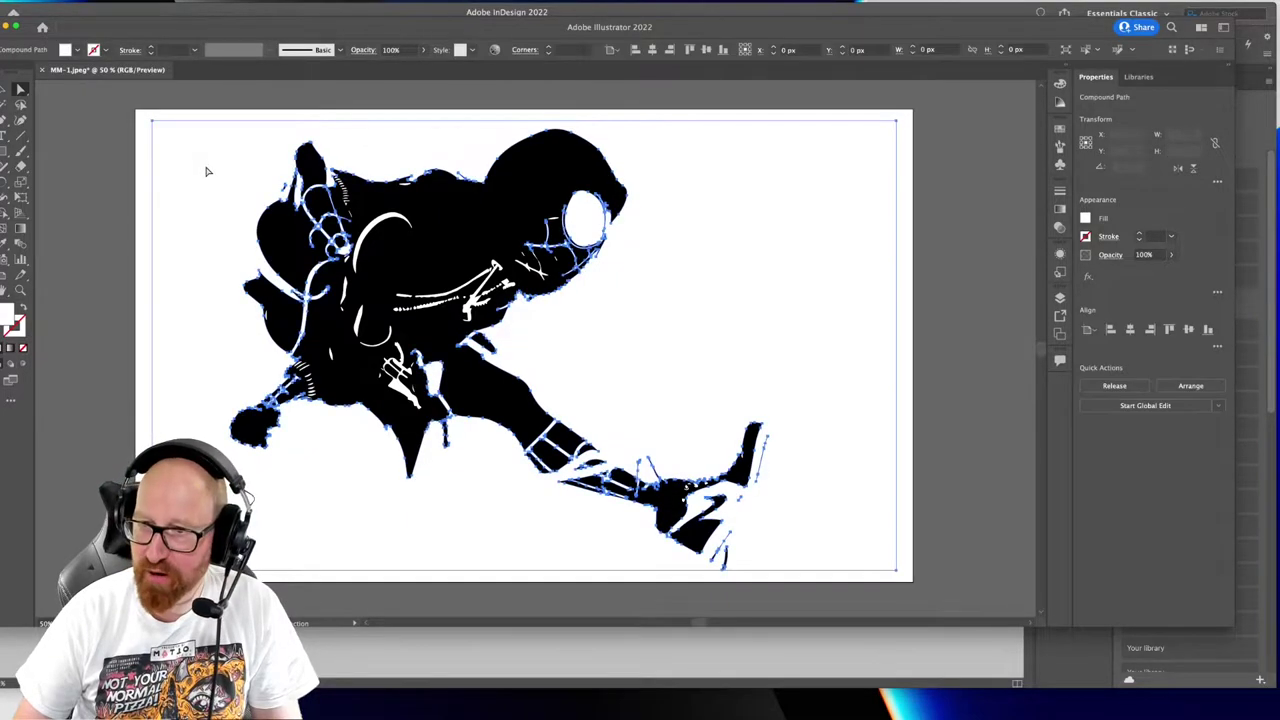
click(144, 1)
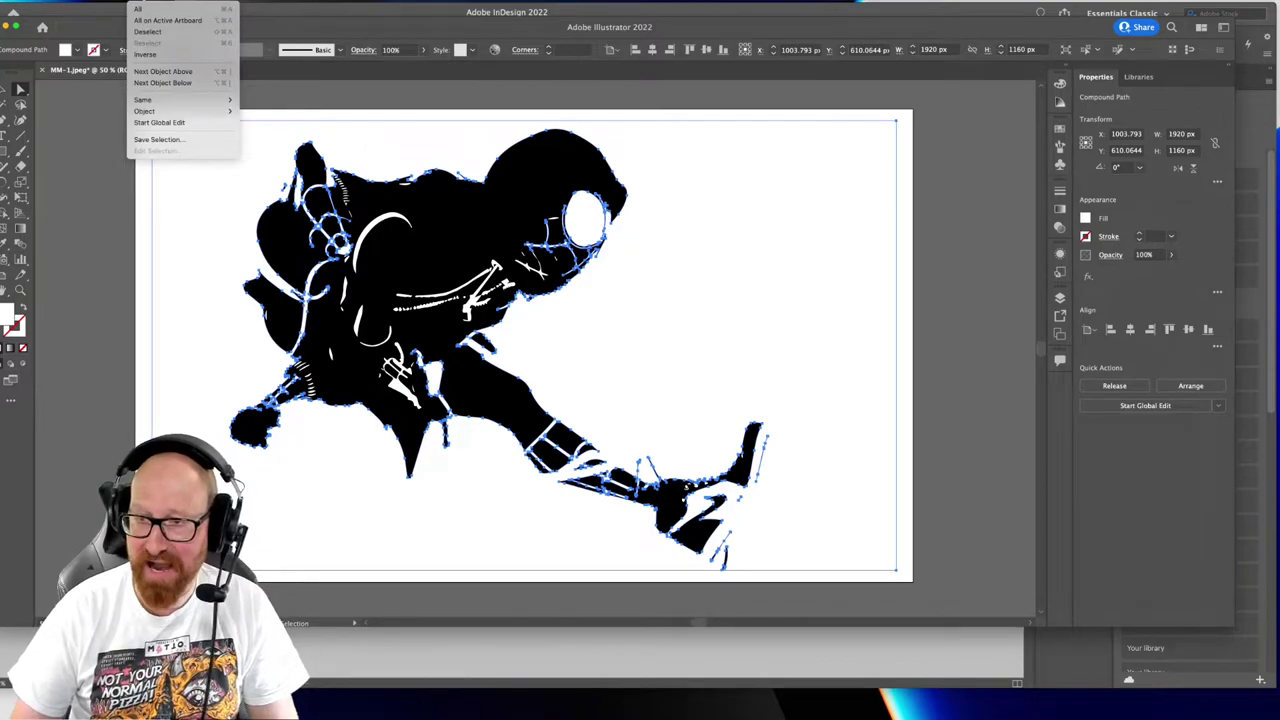
mouse_move(160, 100)
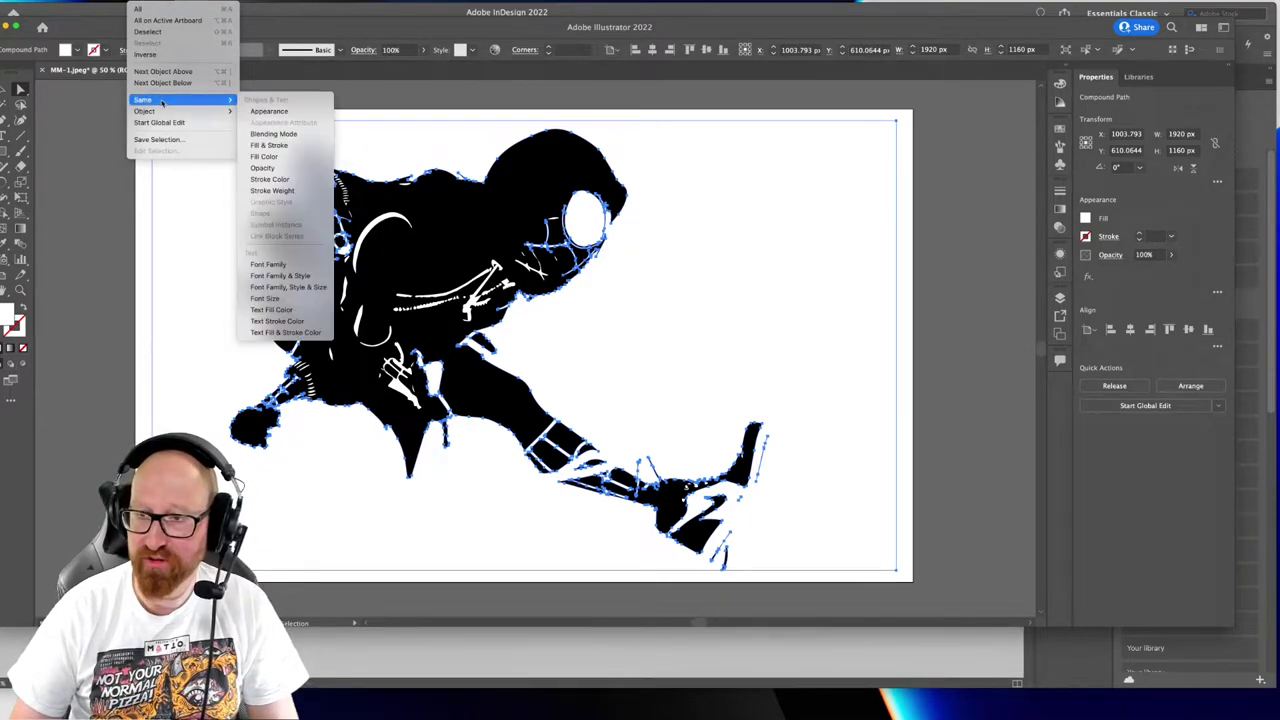
click(272, 146)
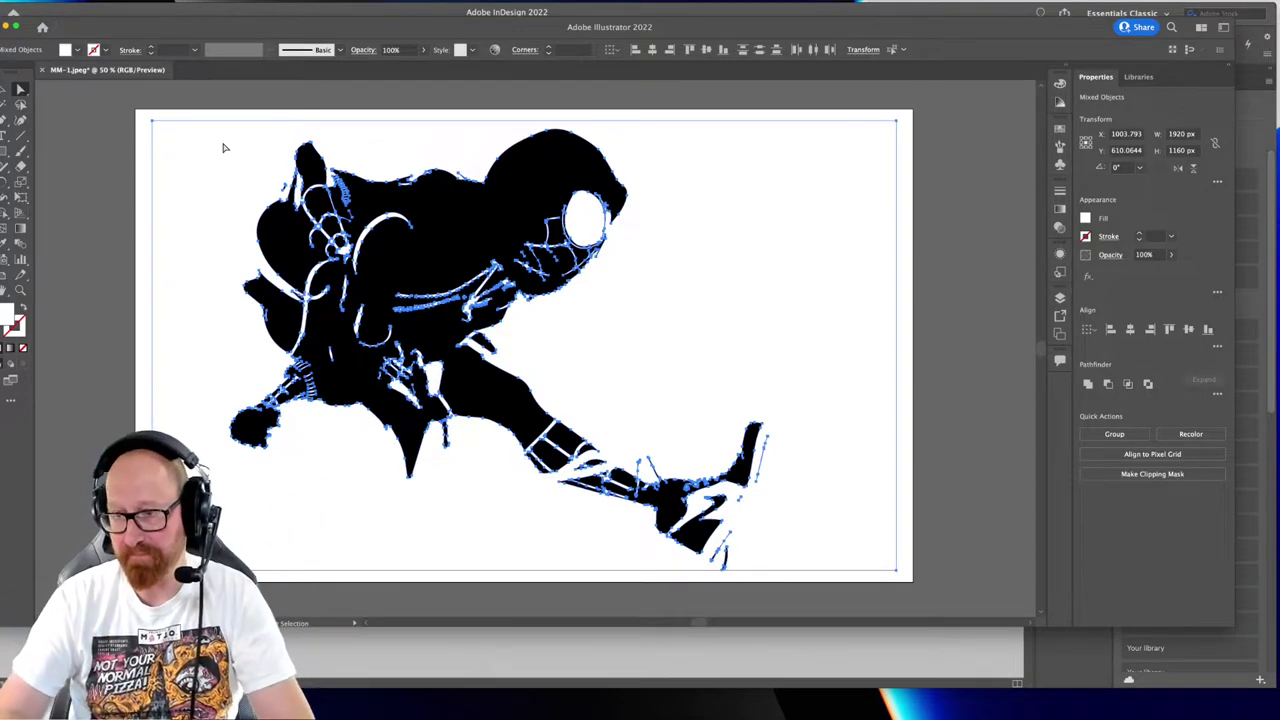
click(224, 148)
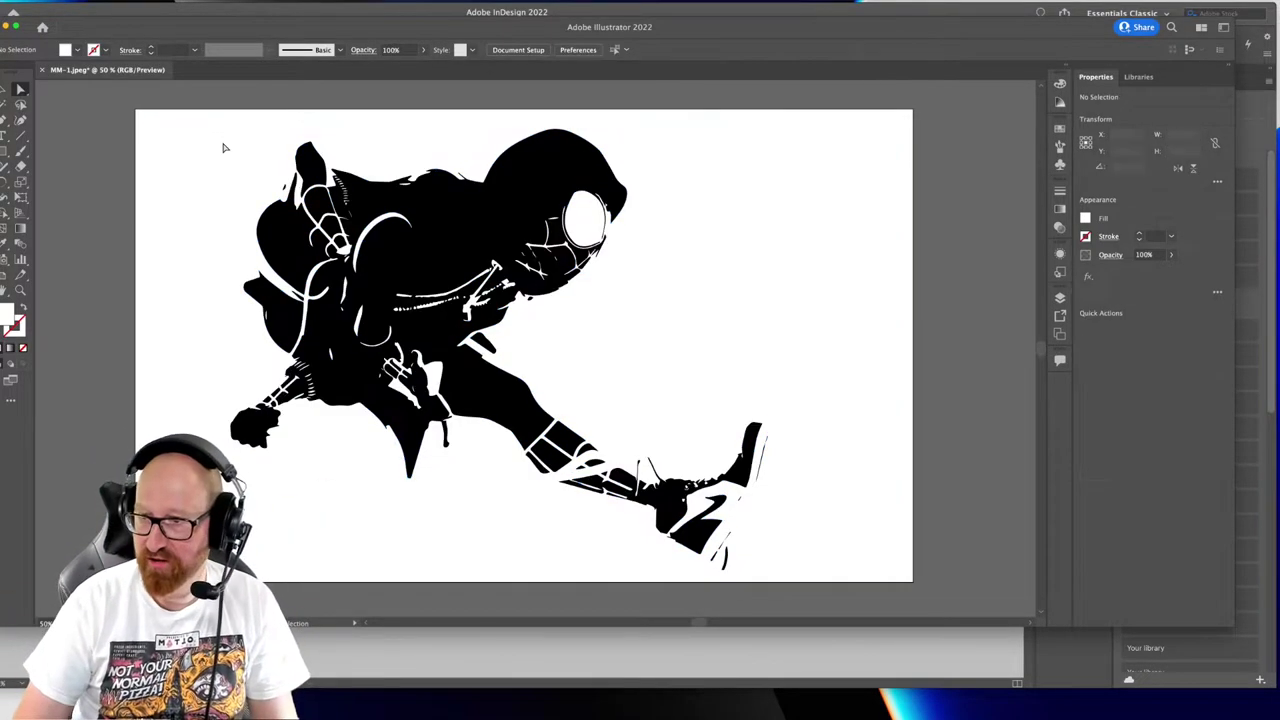
key(a)
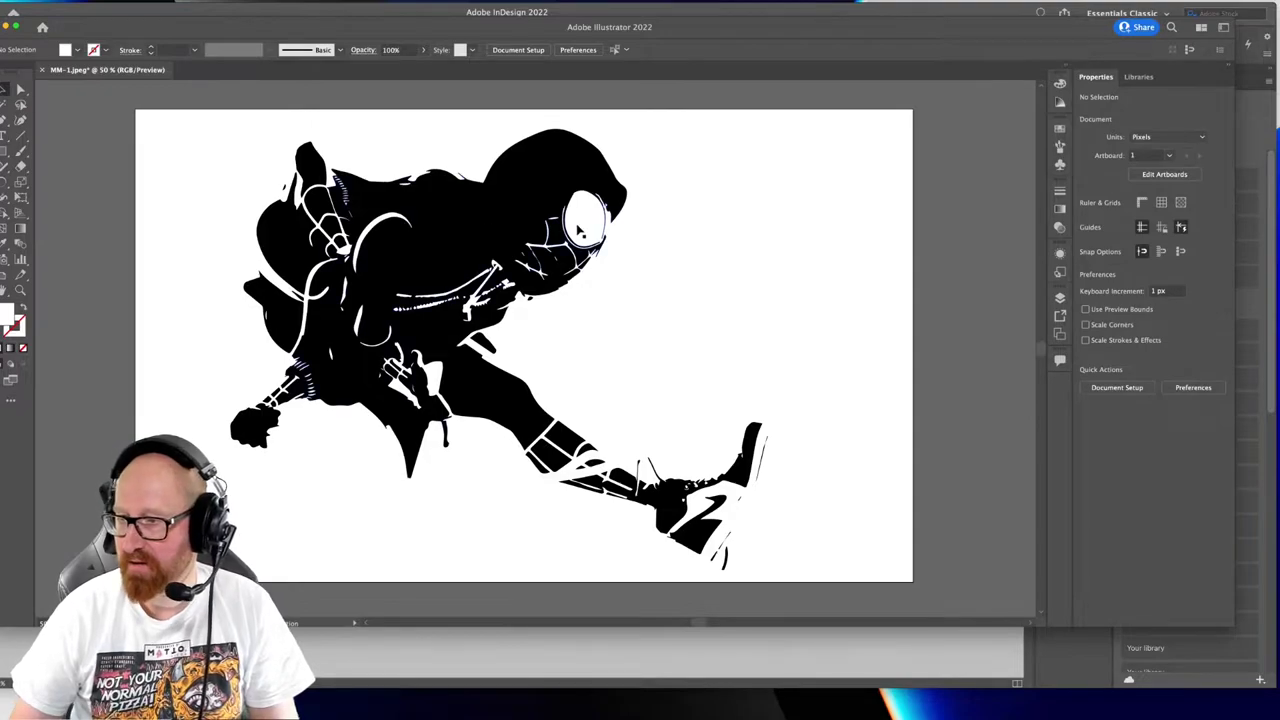
Save the traced figure as MM-1.eps in the images folder in Illustrator EPS format, using the Illustrator 2020 EPS version
key(super+shift+s)
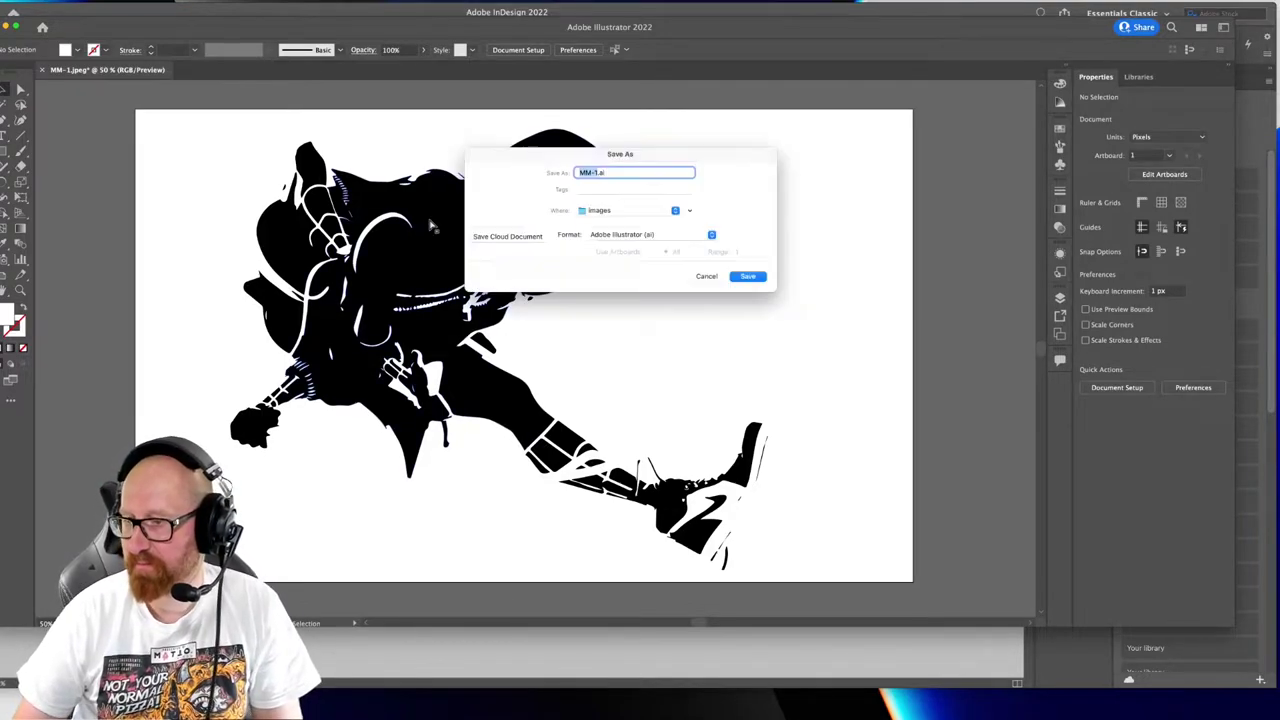
click(615, 235)
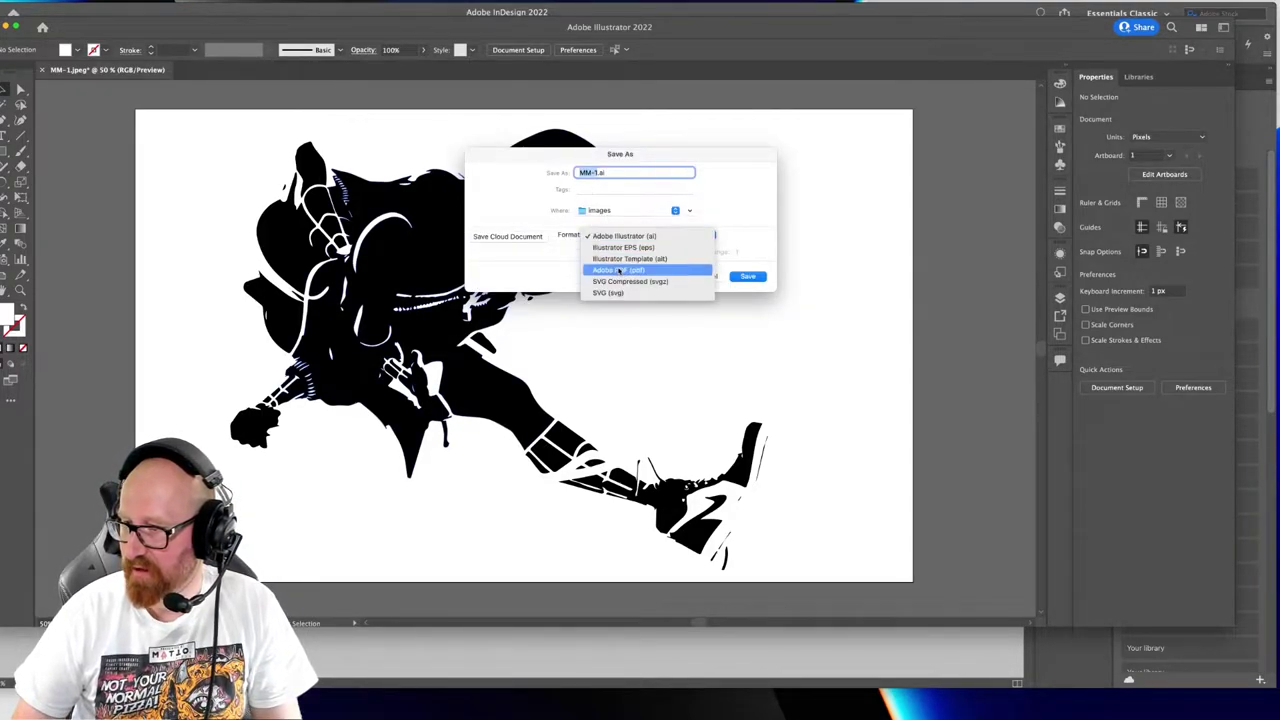
click(627, 247)
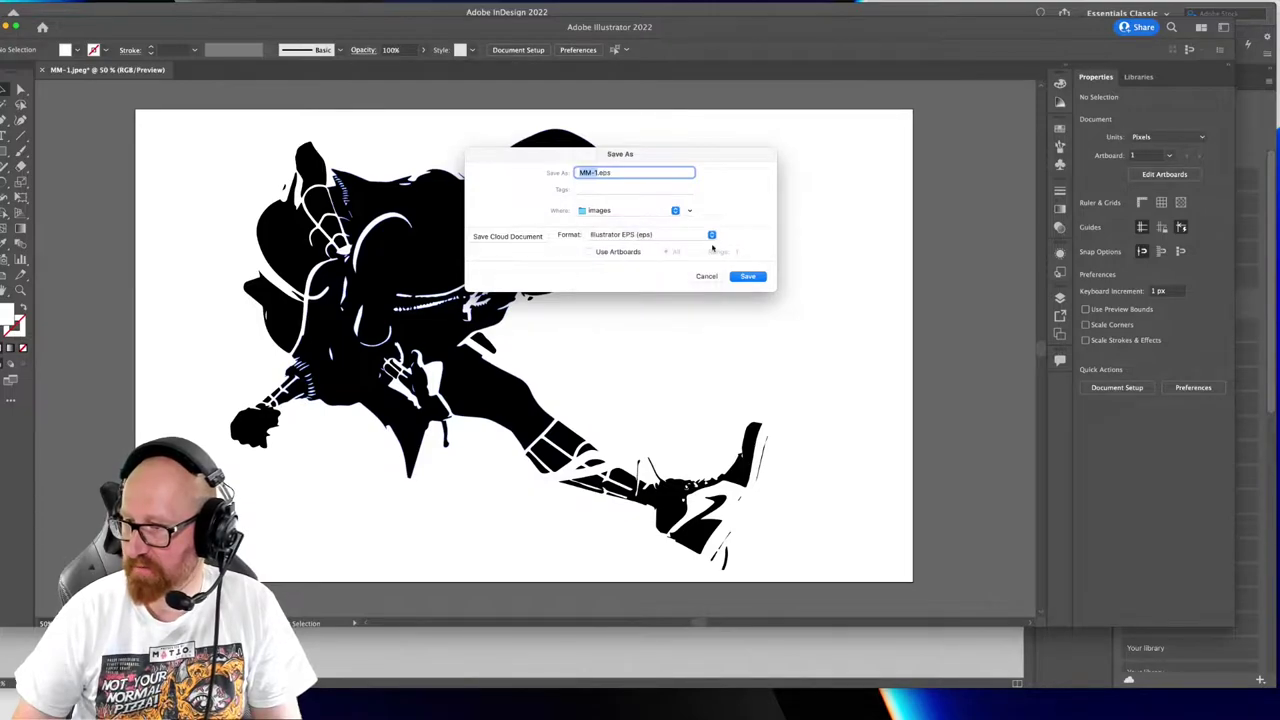
click(749, 277)
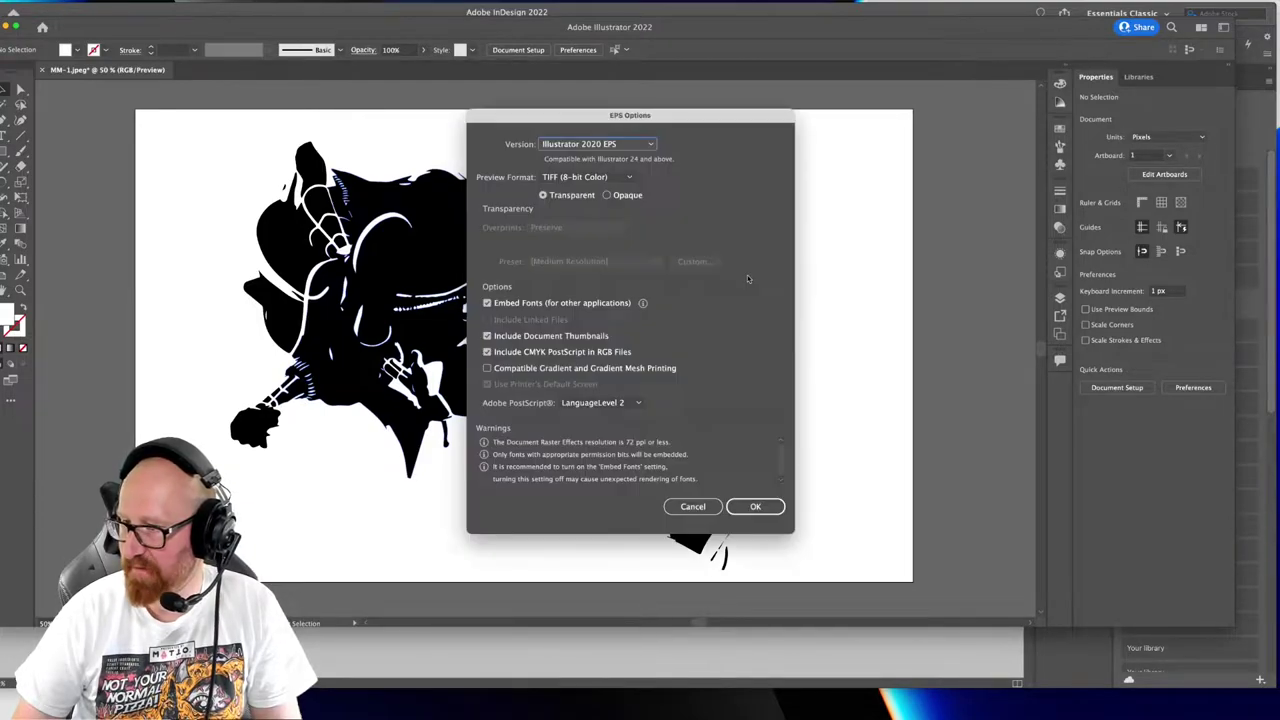
click(751, 506)
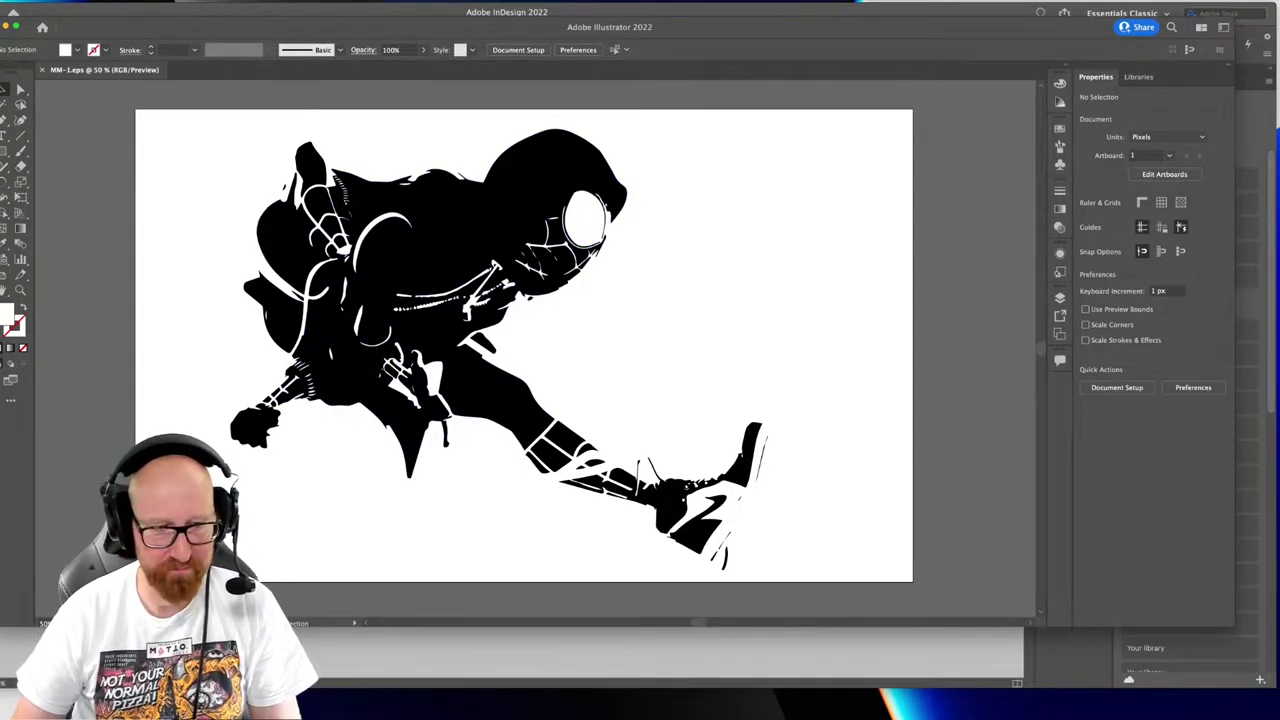
Switch to InDesign and place MM-1.eps from the images folder over the left half of the dark panel in Spiderverse-Artwork.indd
key(super+Tab)
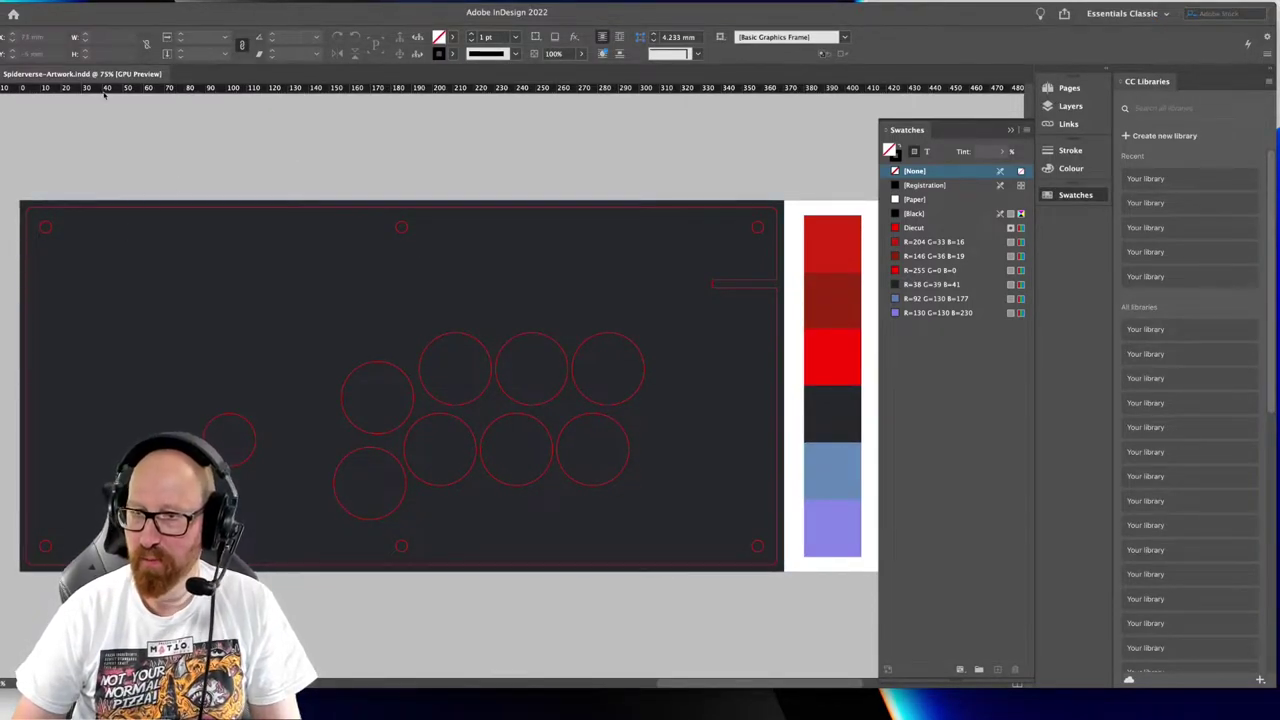
click(33, 1)
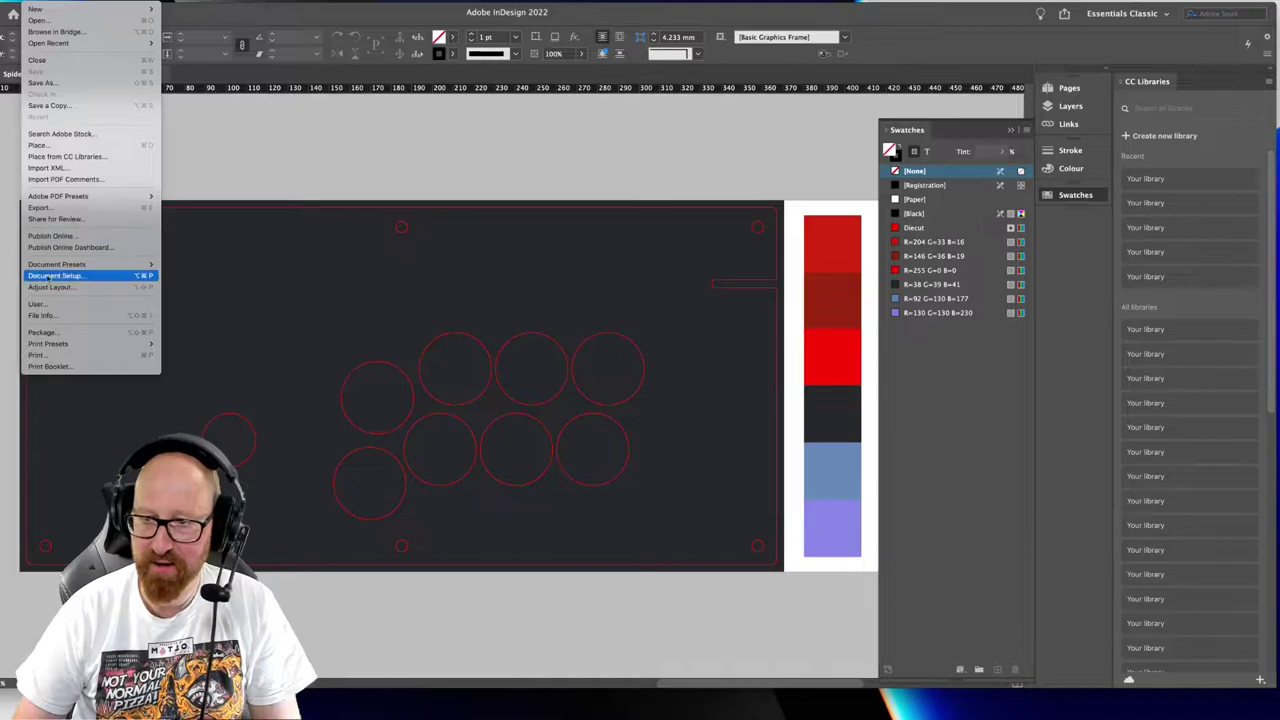
click(247, 153)
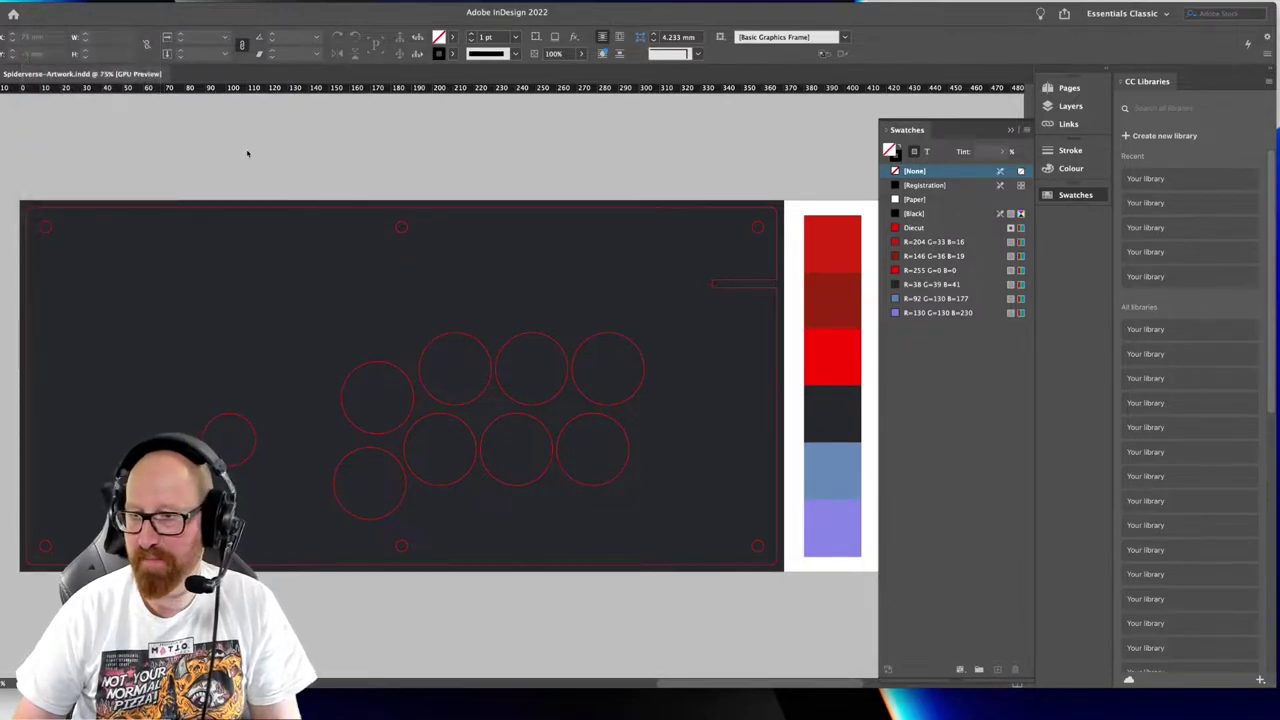
click(541, 182)
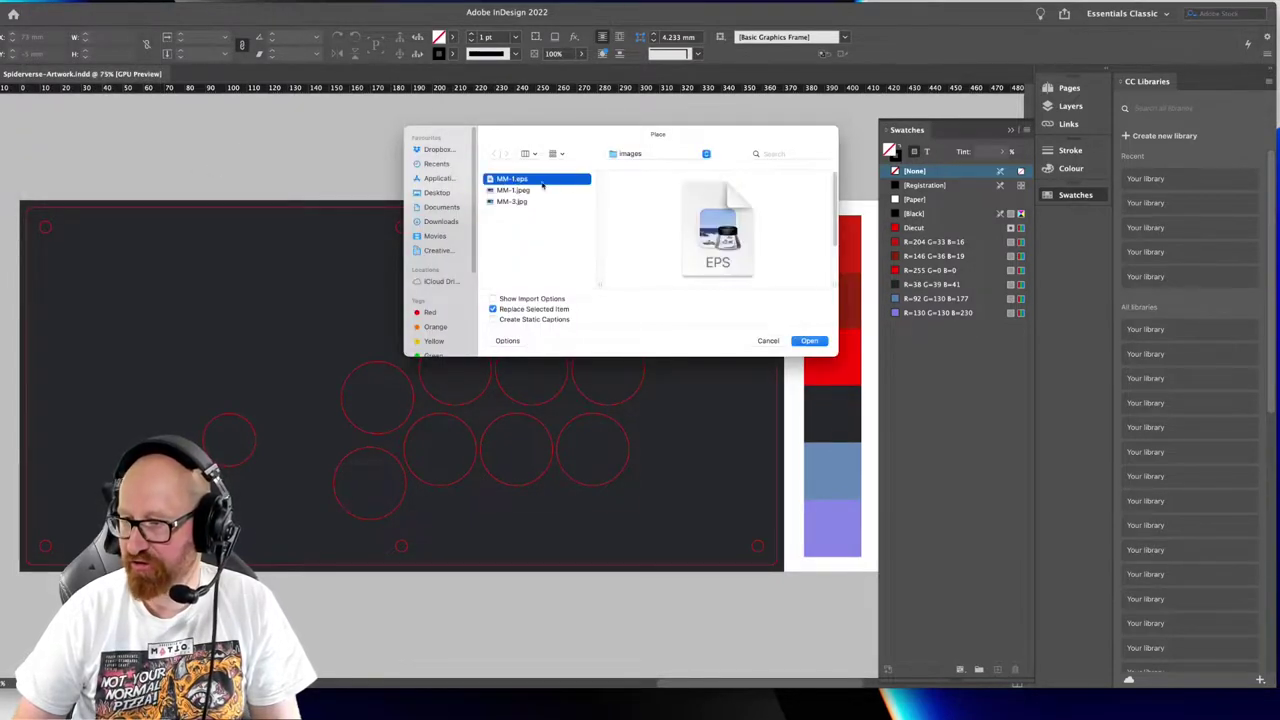
click(810, 341)
drag(80, 238, 408, 397)
mouse_move(267, 316)
mouse_down()
mouse_move(240, 283)
mouse_move(269, 273)
mouse_move(281, 300)
mouse_up()
click(288, 164)
click(548, 160)
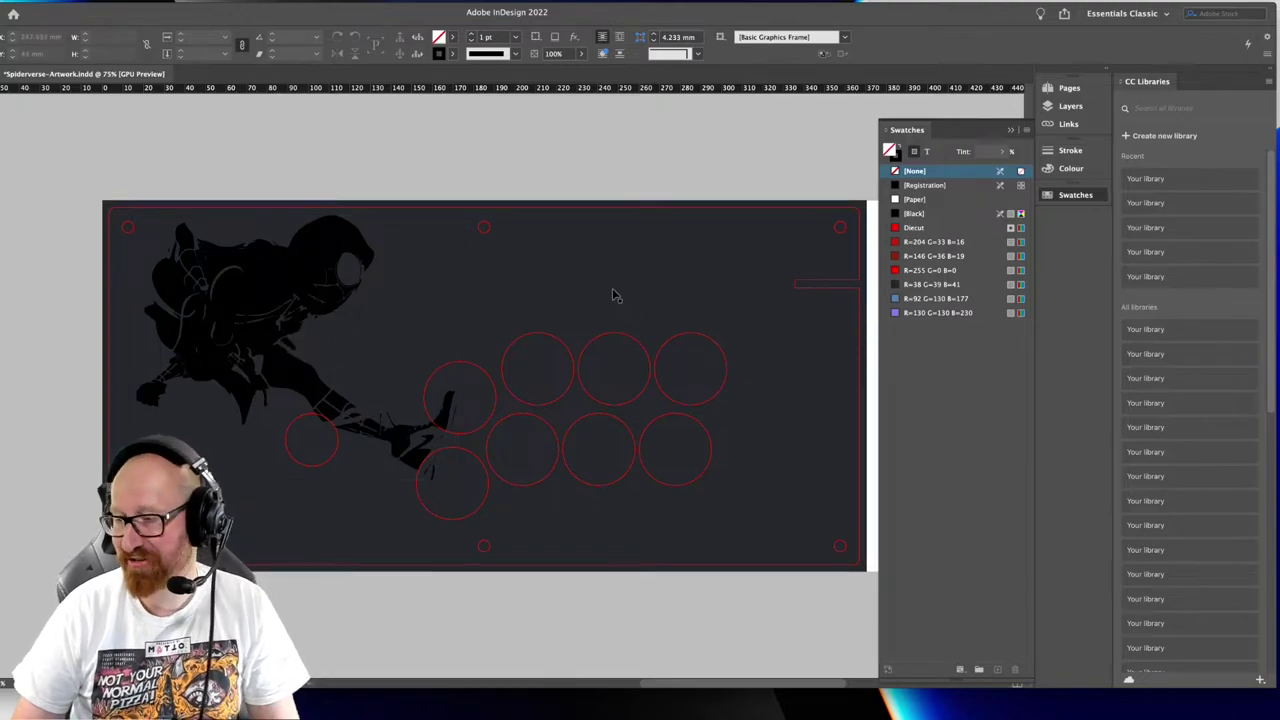
Fill the background rectangle behind the placed figure with the R=255 G=0 B=0 swatch
click(658, 281)
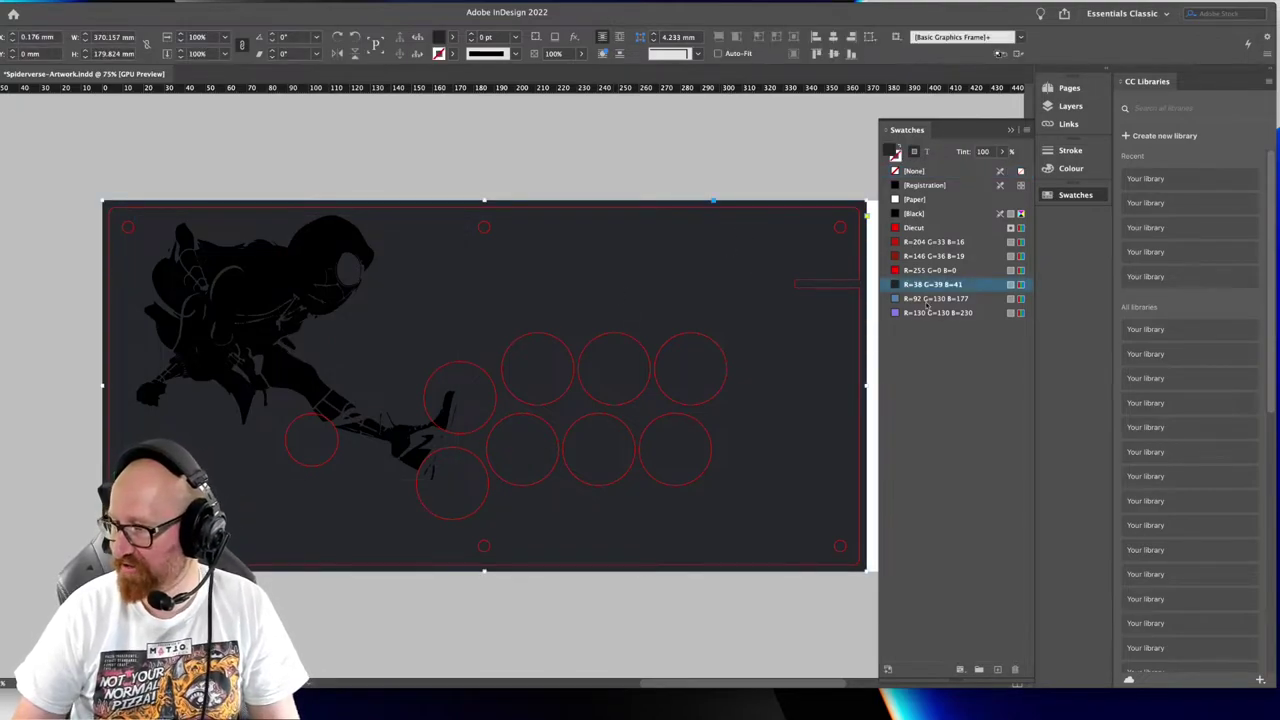
click(928, 270)
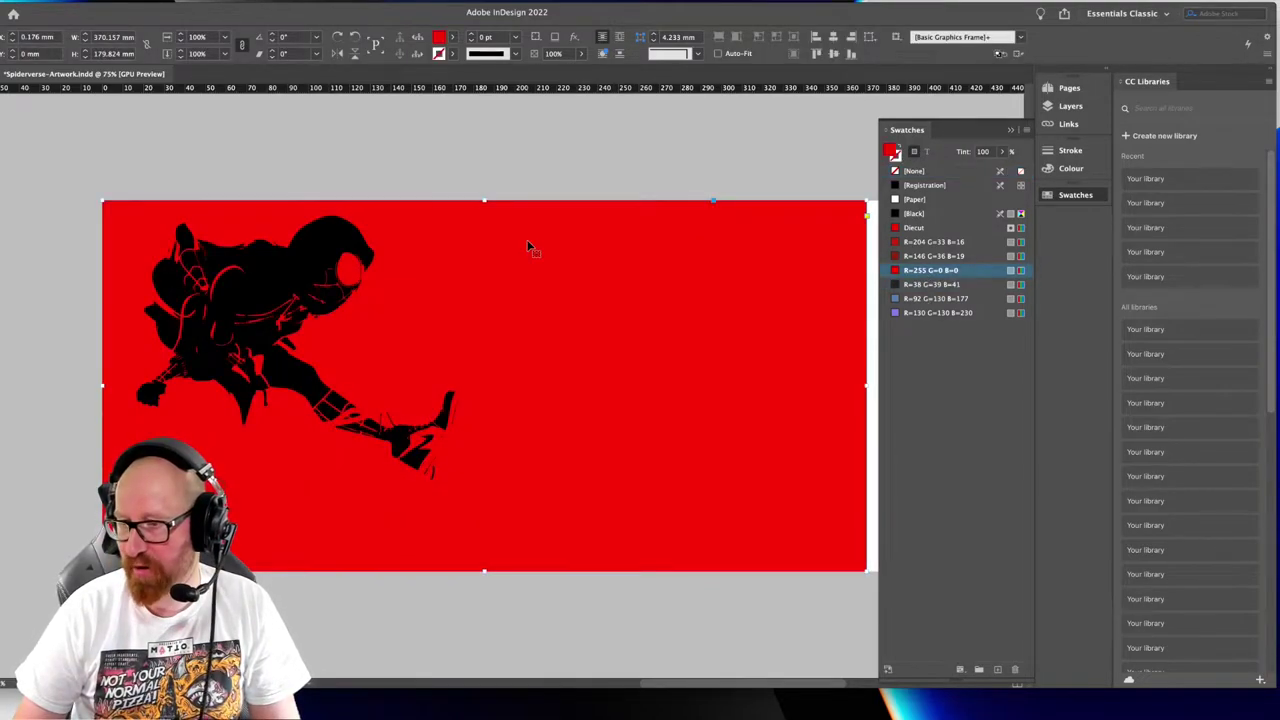
click(369, 160)
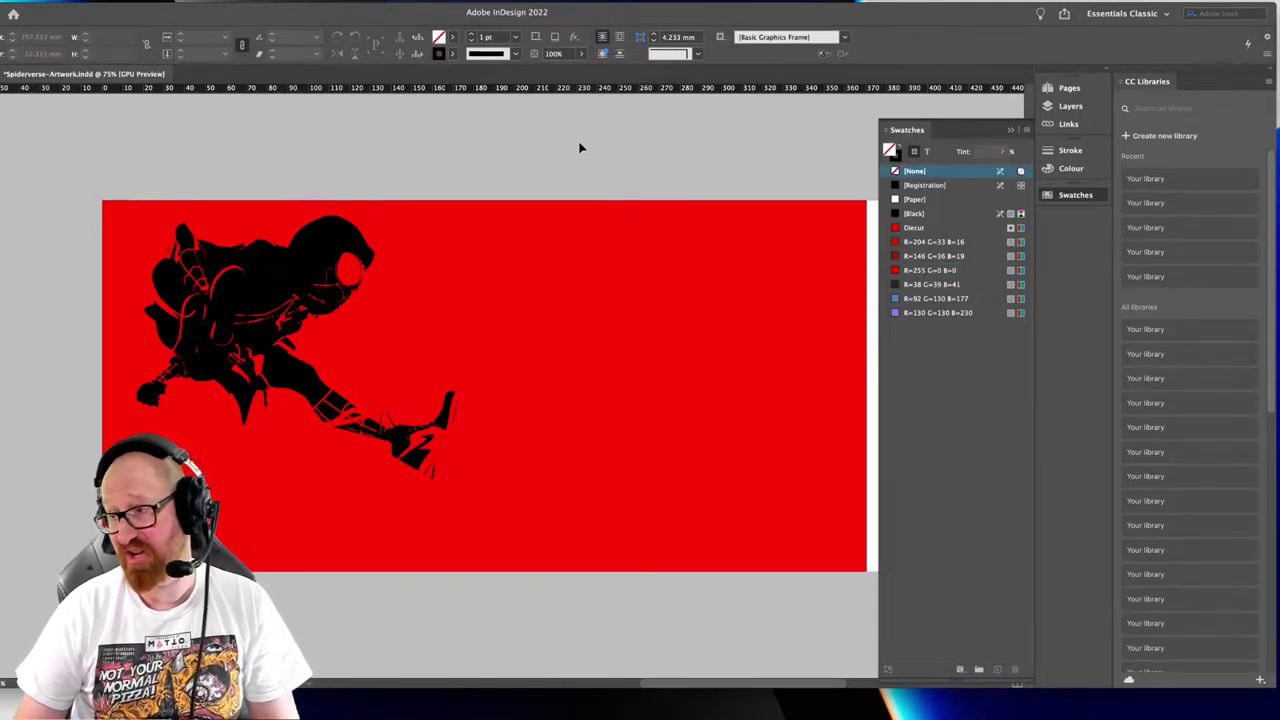
click(297, 347)
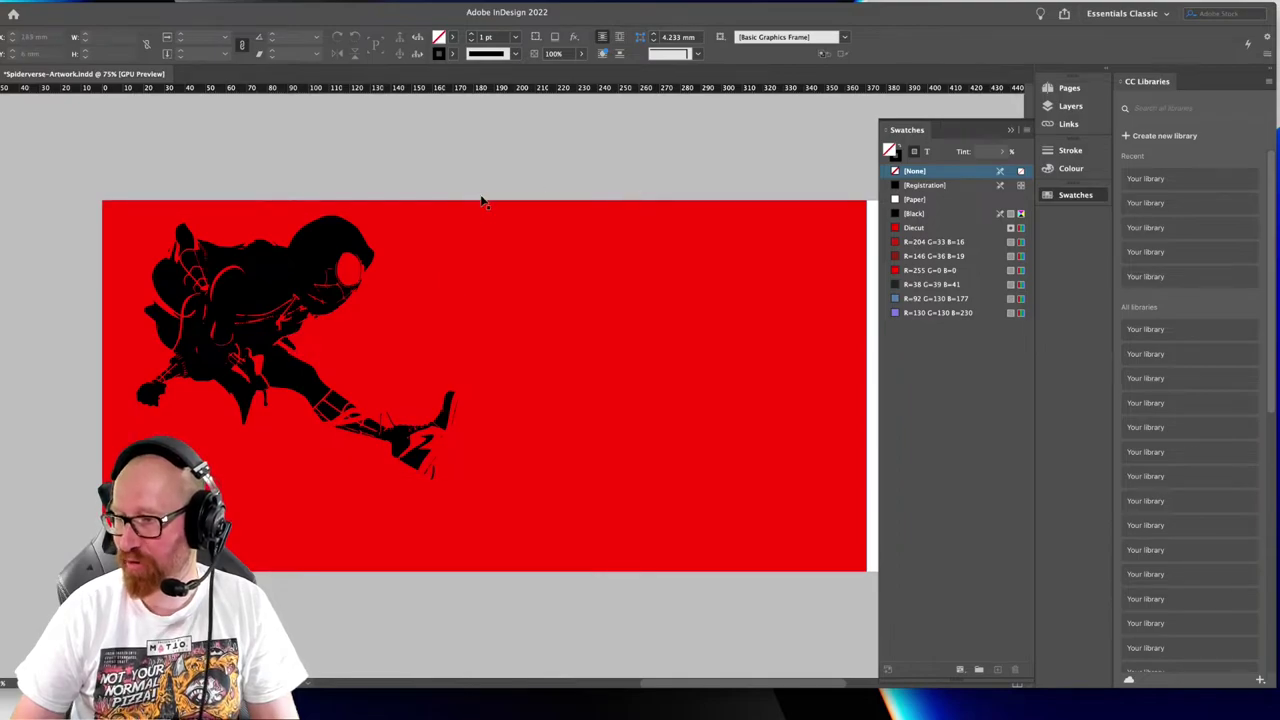
Fill the background rectangle with the dark red R=146 G=36 B=19 swatch
click(598, 256)
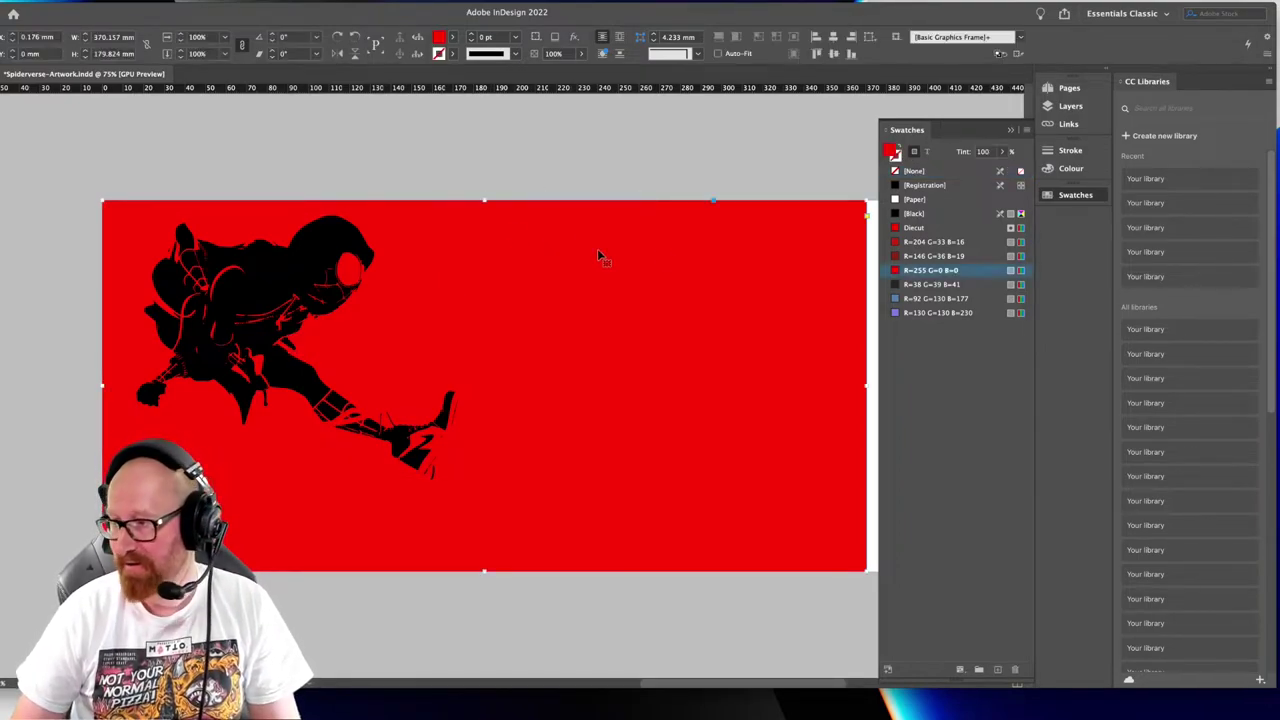
click(918, 256)
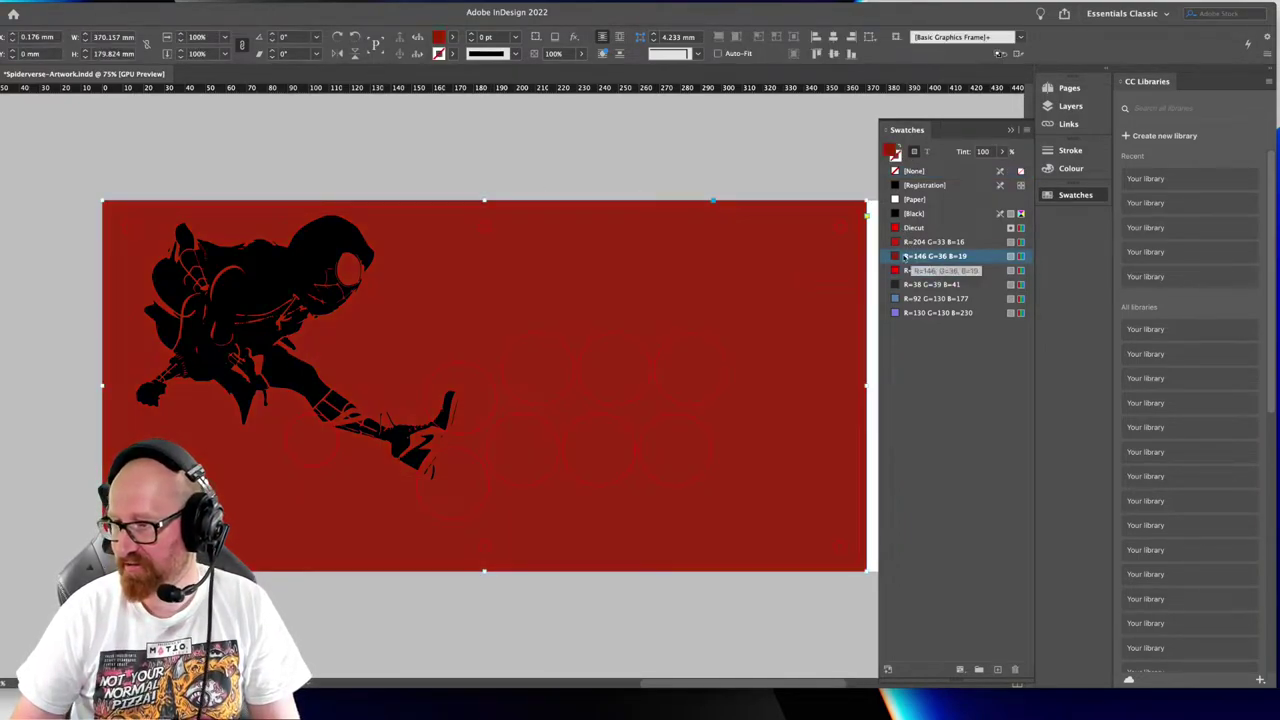
click(428, 159)
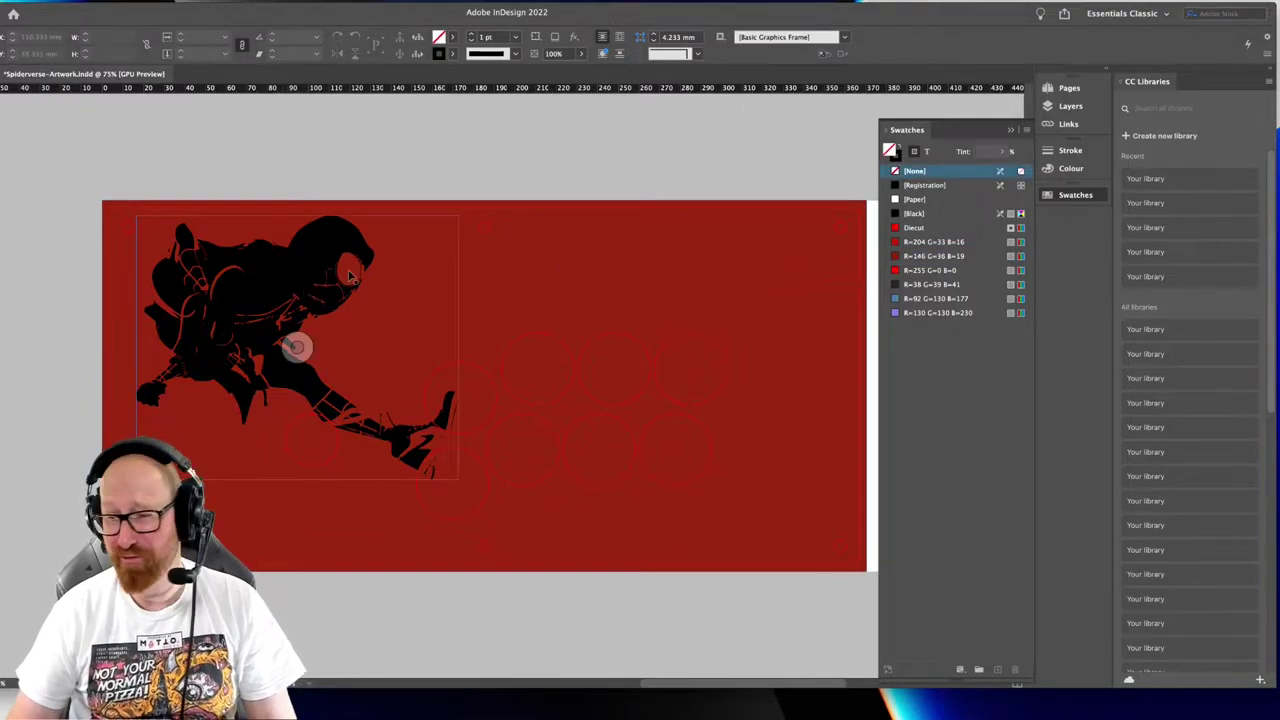
scroll(684, 323, right, 1)
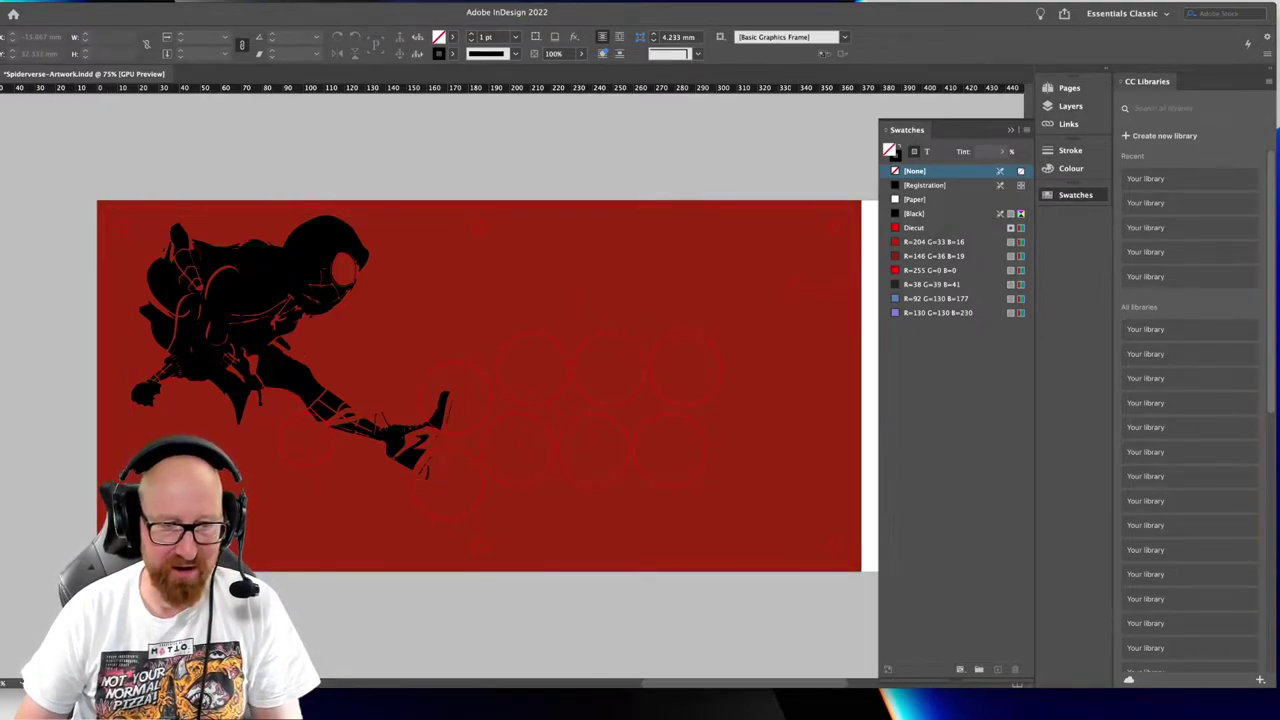
Open PS4OFARCADESTICK_Template.ai from the Nacon Daija Guide folder in Illustrator
key(super+d)
click(443, 258)
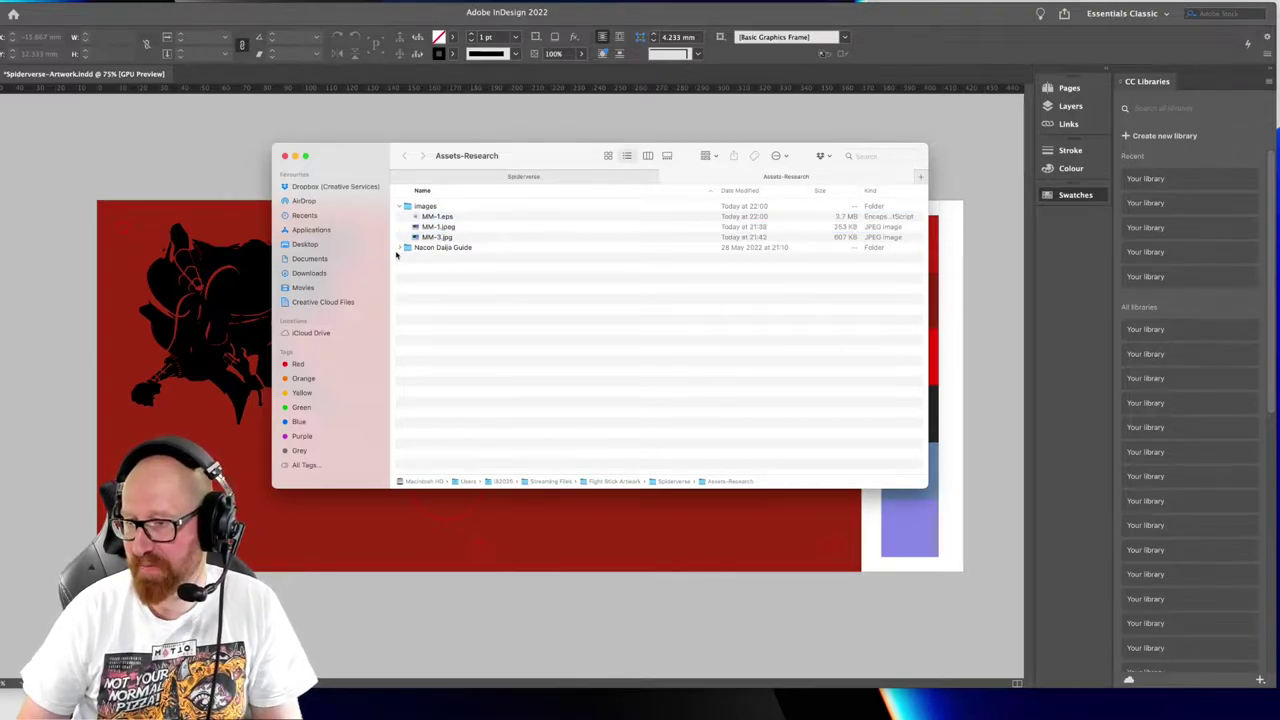
click(401, 248)
double_click(501, 272)
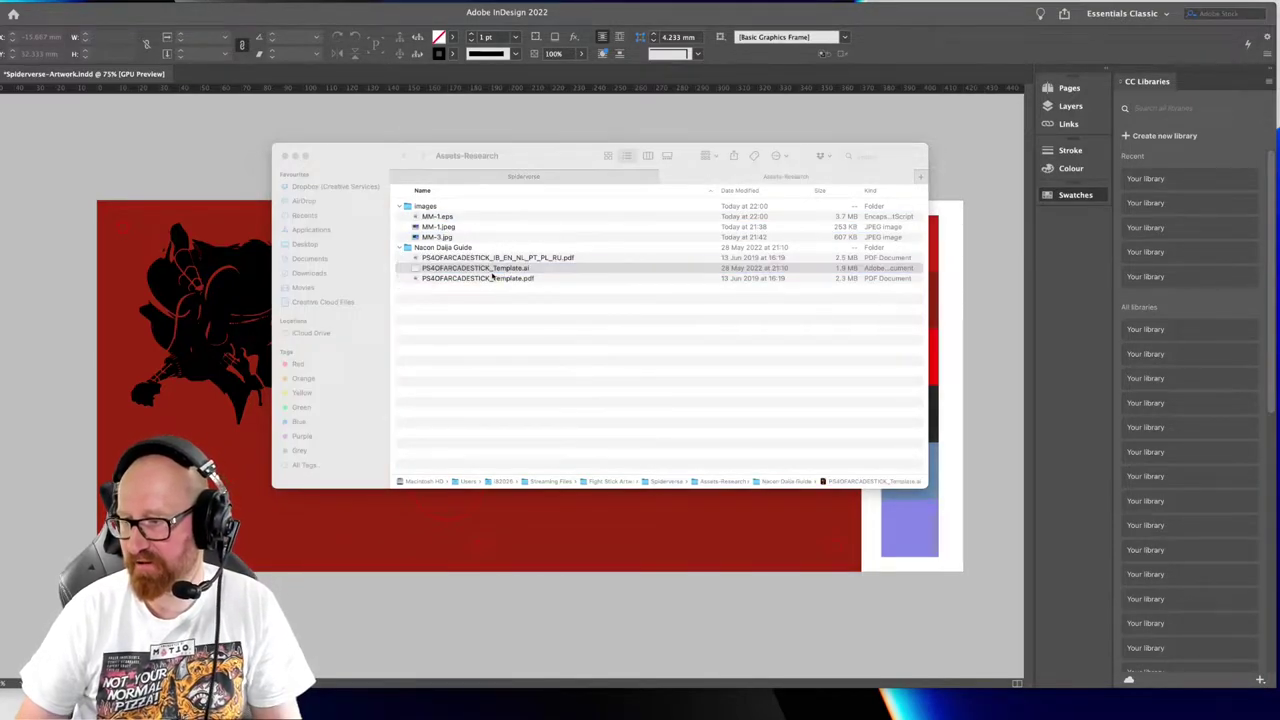
Set the stroke of all the template's cutting lines to white and display the document in Outline mode
key(super+a)
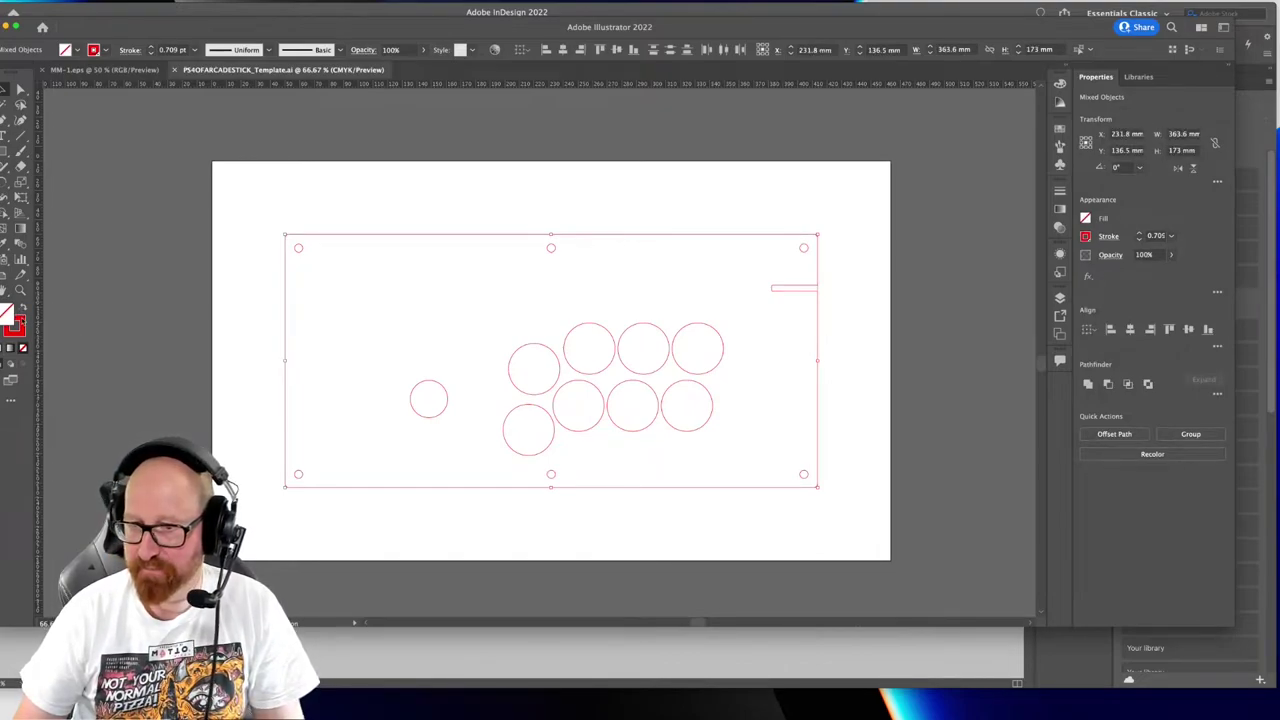
click(16, 327)
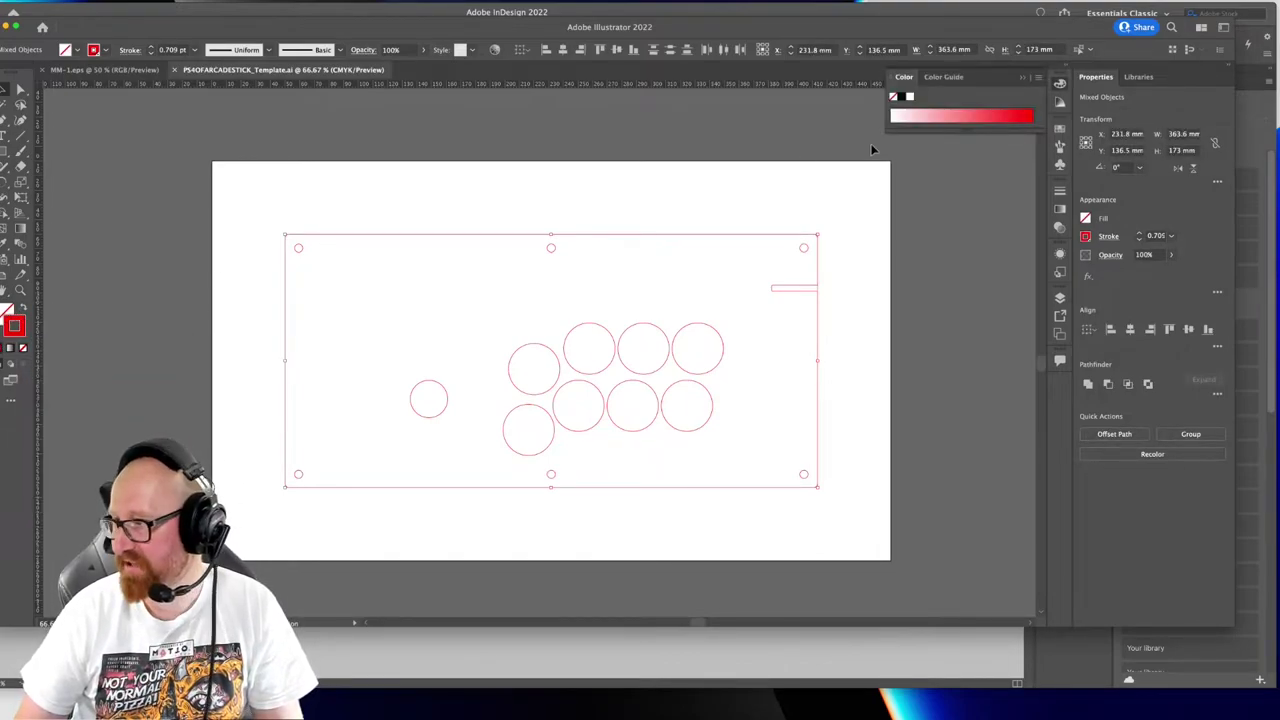
click(909, 96)
click(791, 150)
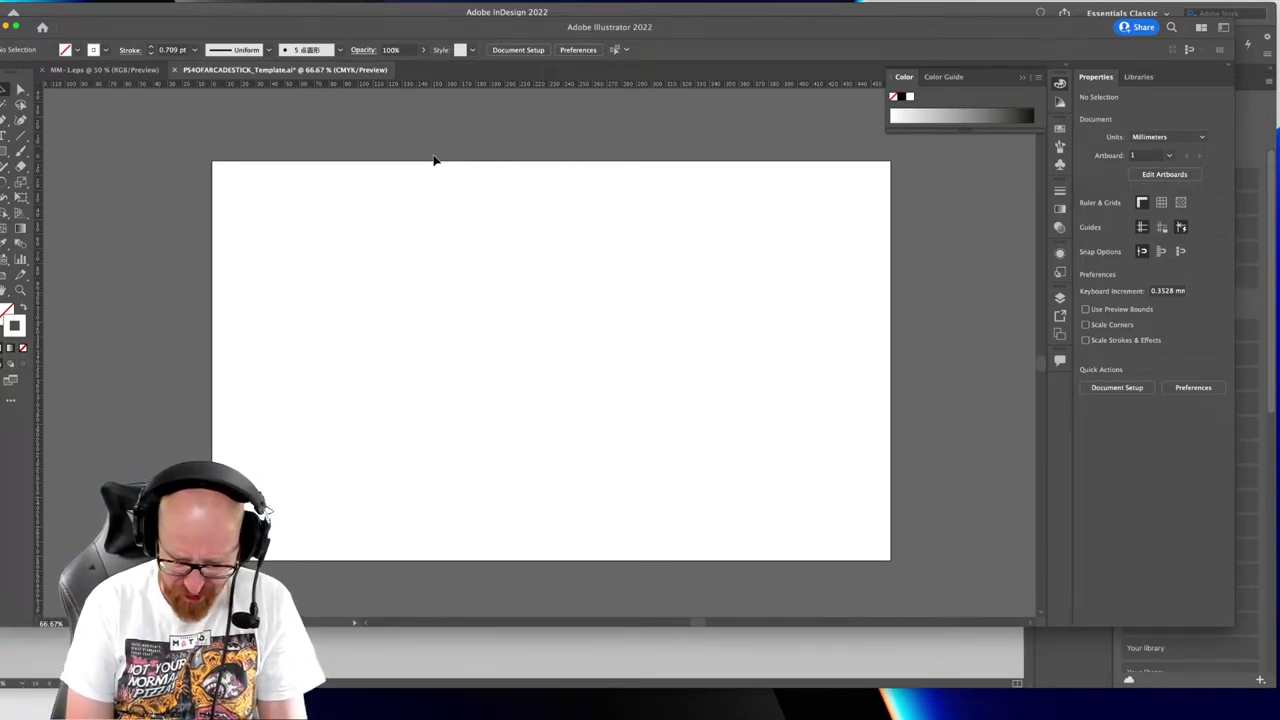
key(super+y)
scroll(435, 285, right, 2)
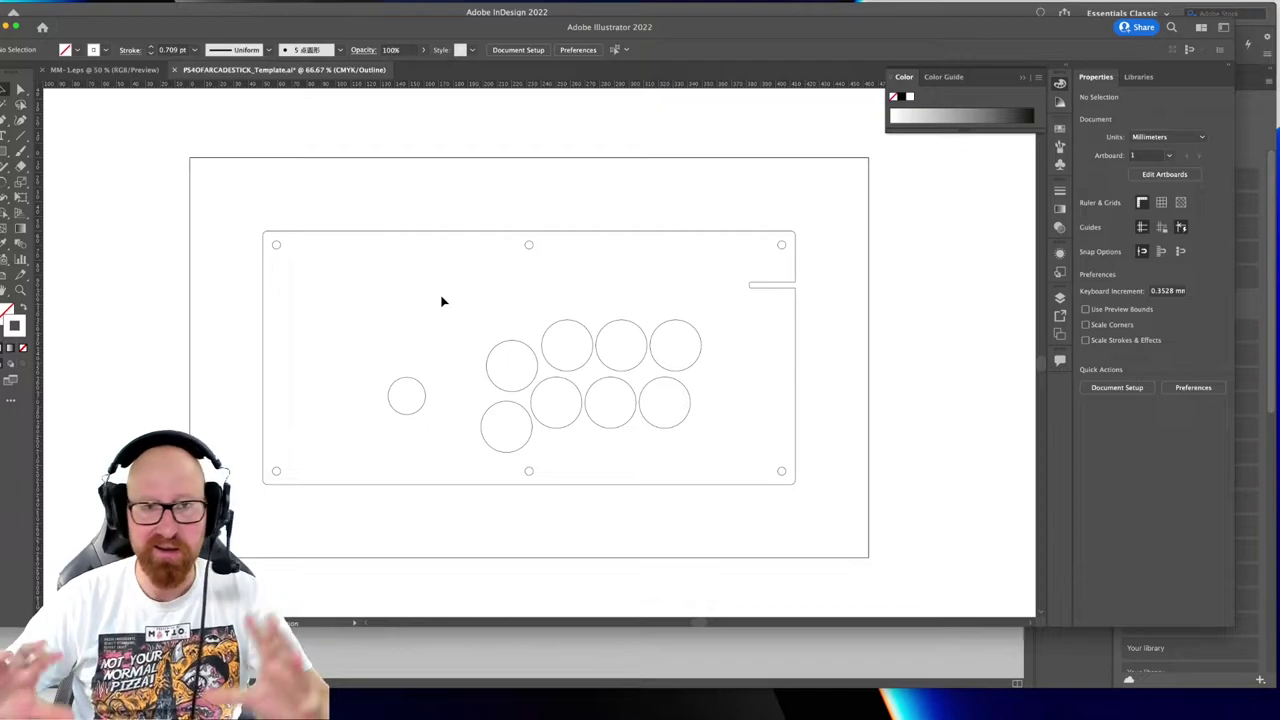
drag(467, 256, 469, 255)
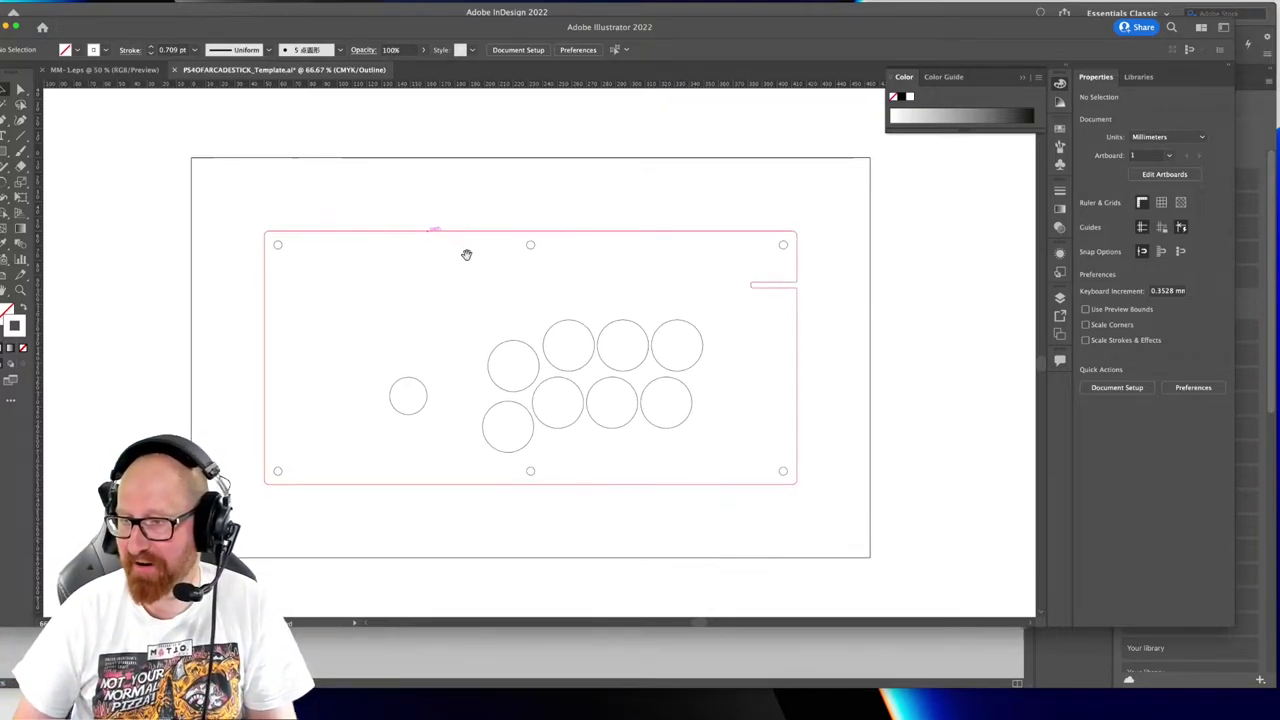
Save the white-stroked template as a separate Illustrator file named PS4OFARCADESTICK_Template-WHT in the Nacon Daija Guide folder
key(super+shift+s)
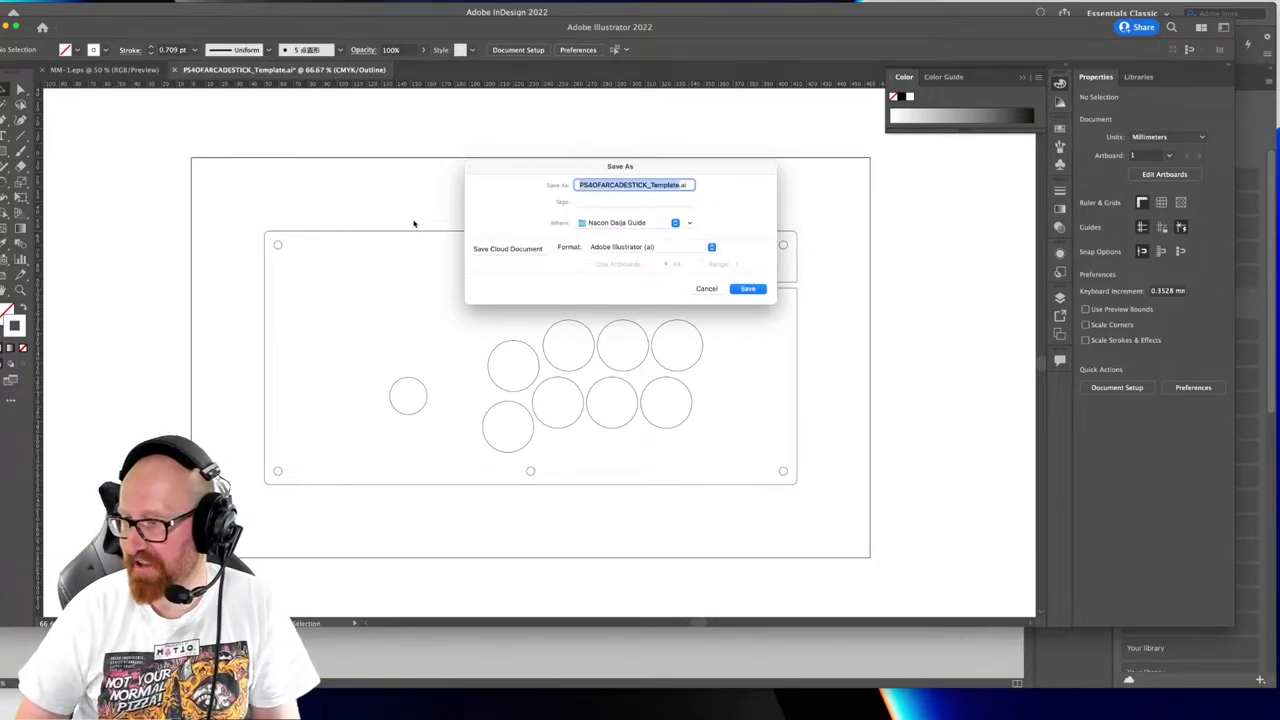
key(Right)
text(-WHT)
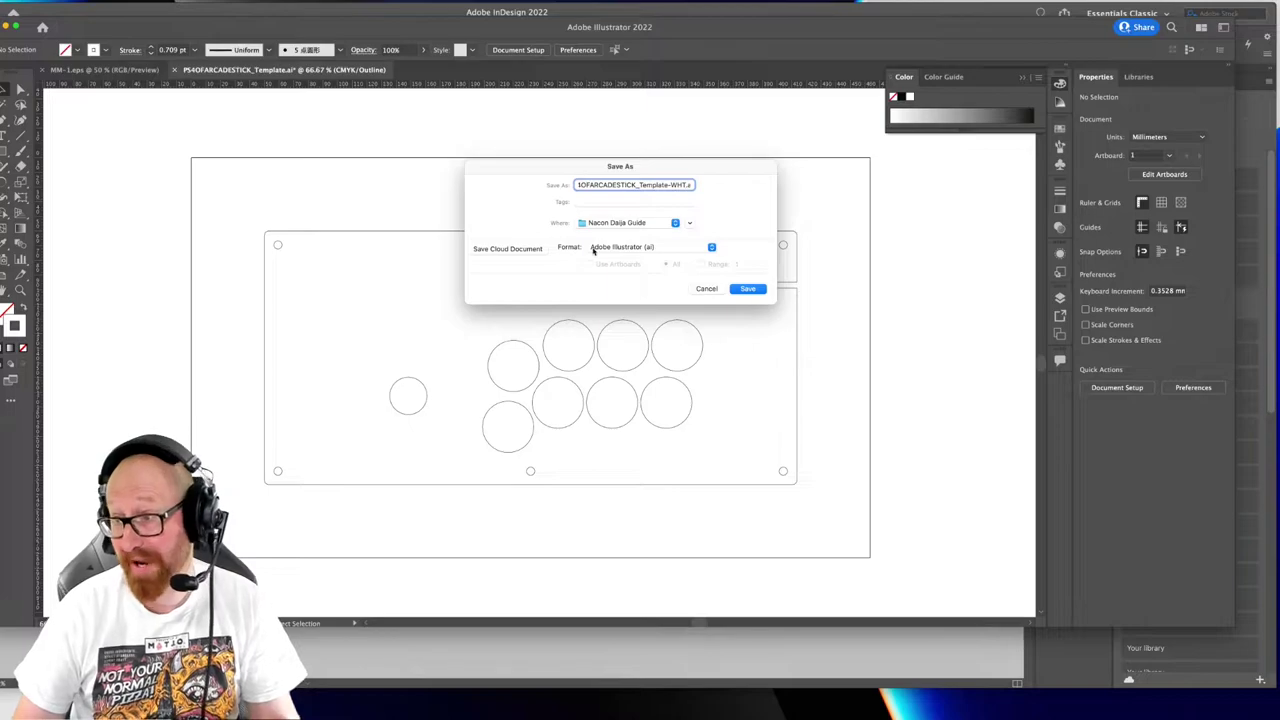
click(689, 249)
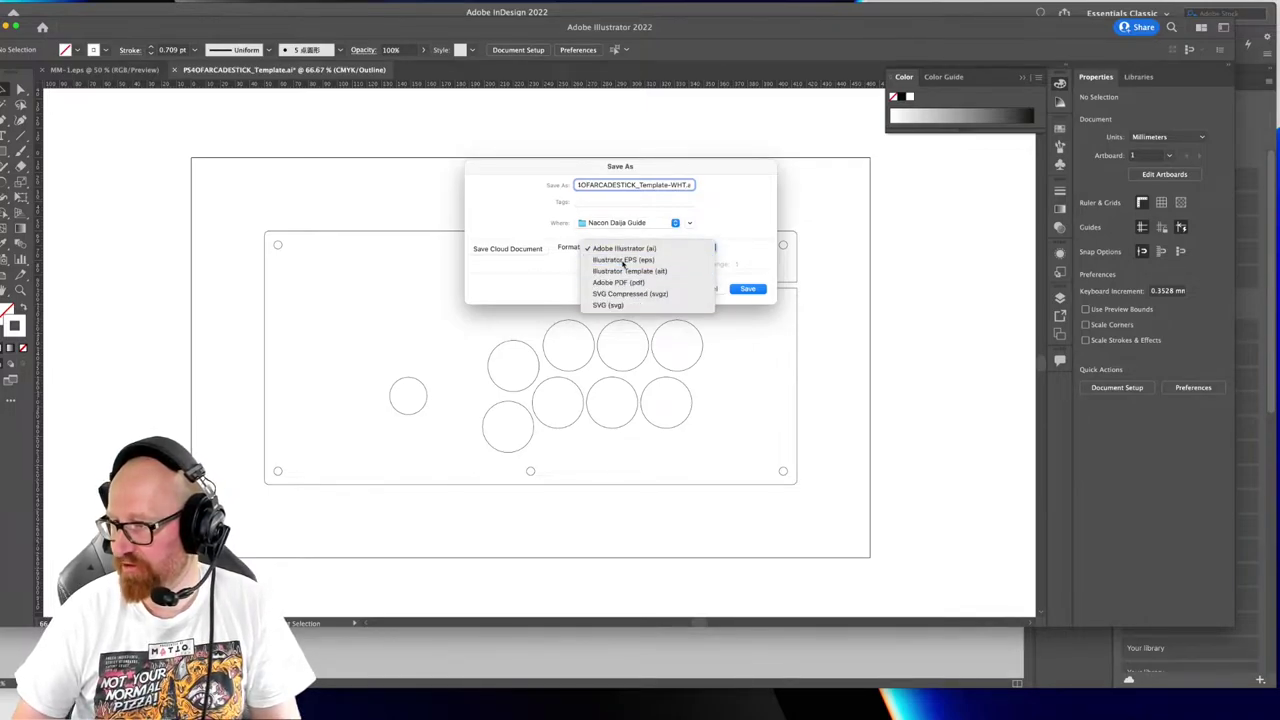
click(639, 262)
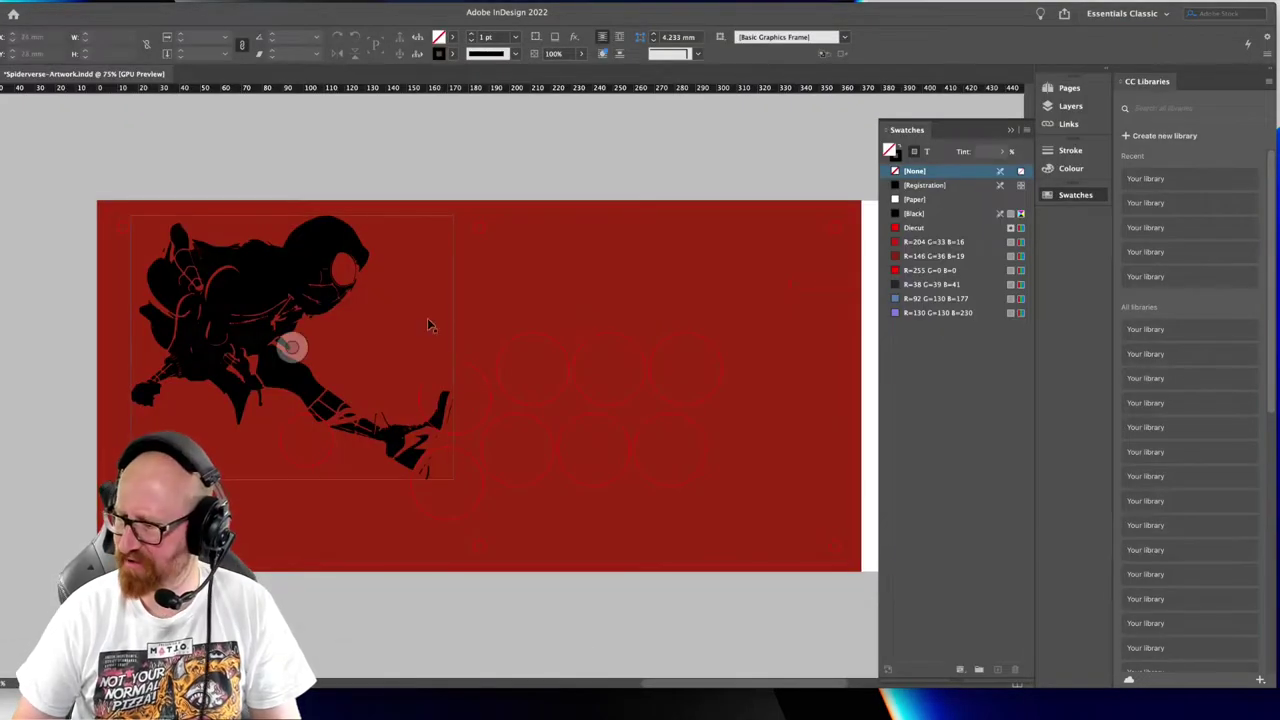
click(500, 351)
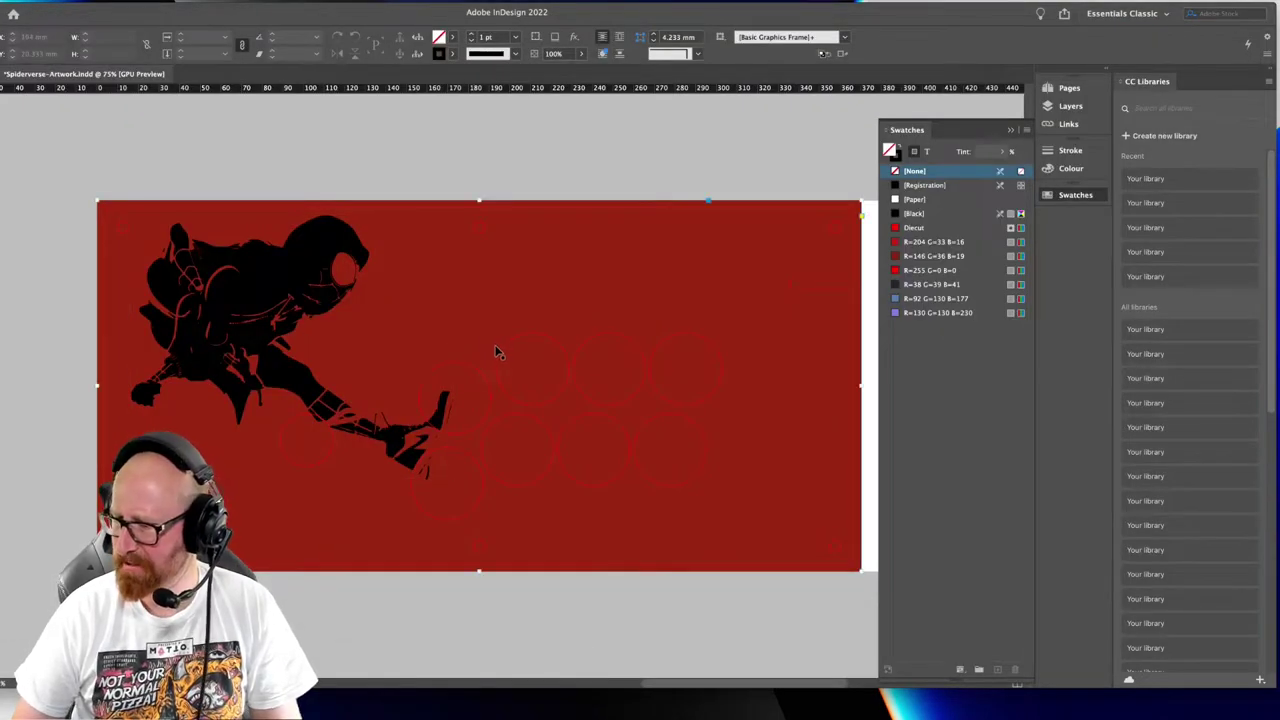
click(1068, 123)
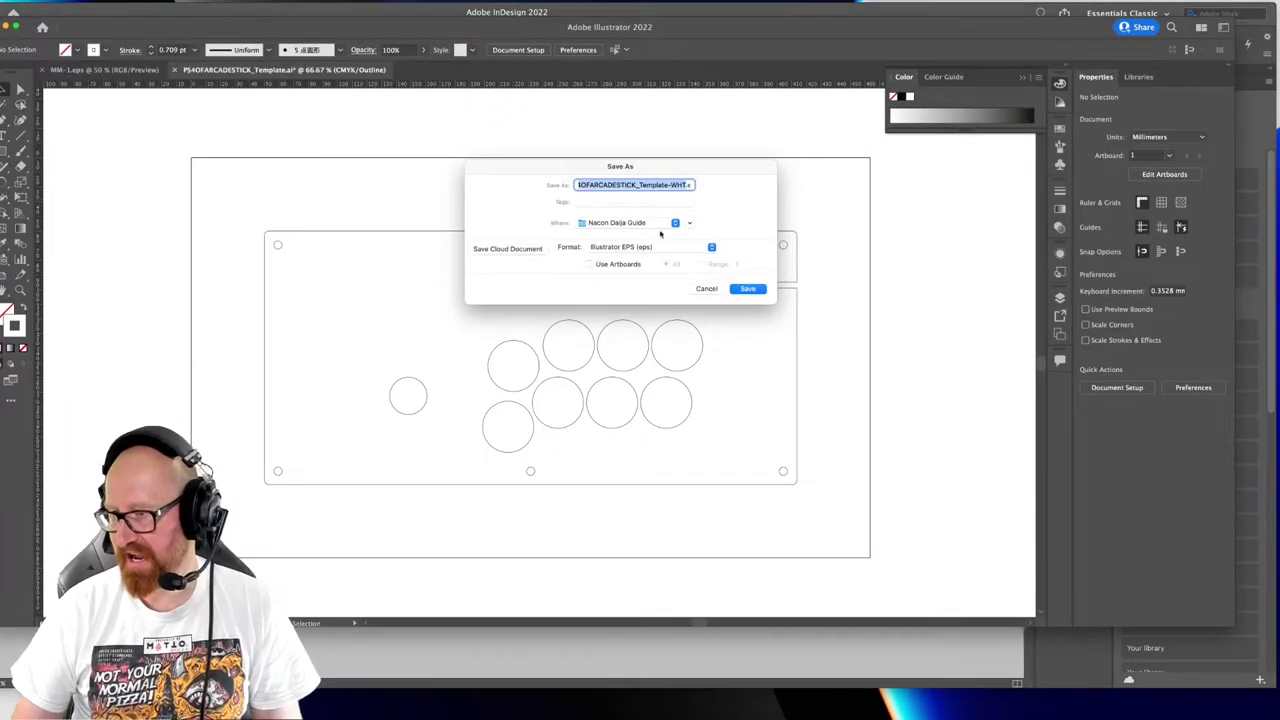
Save the template as PS4OFARCADESTICK_Template-WHT.ai in Adobe Illustrator format with Illustrator 2020 compatibility, and close it
click(652, 250)
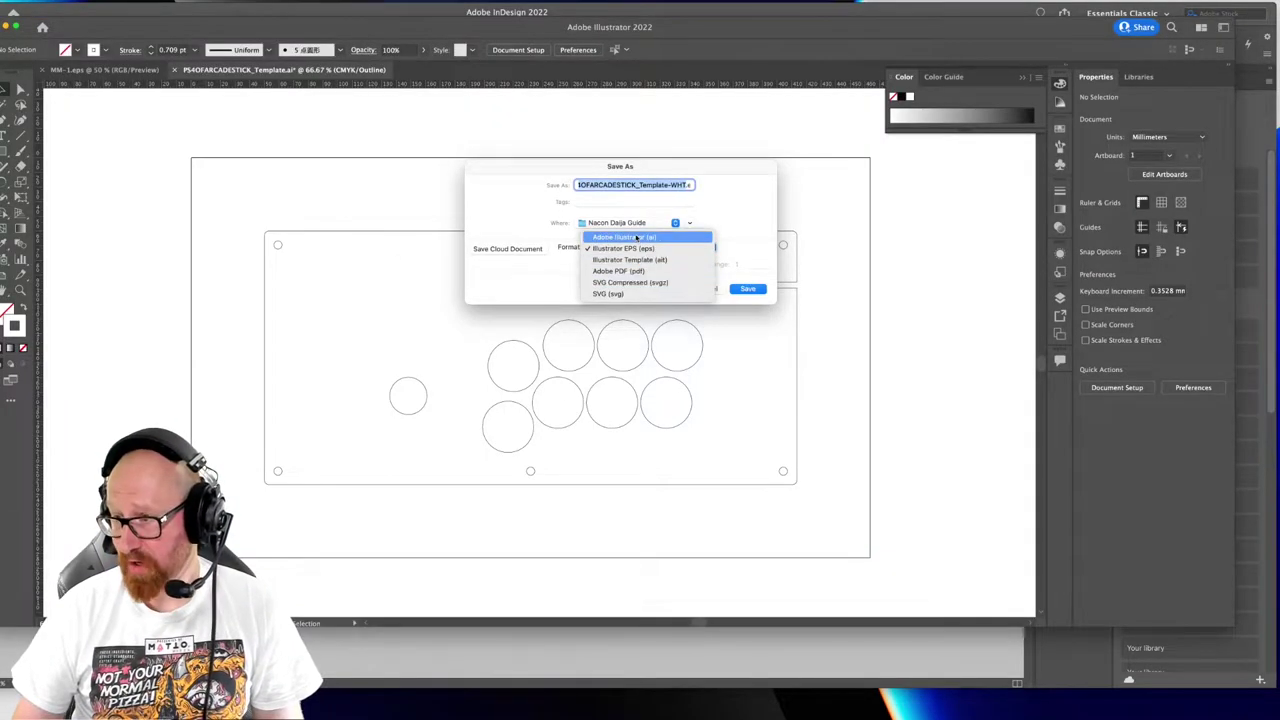
click(634, 236)
click(748, 289)
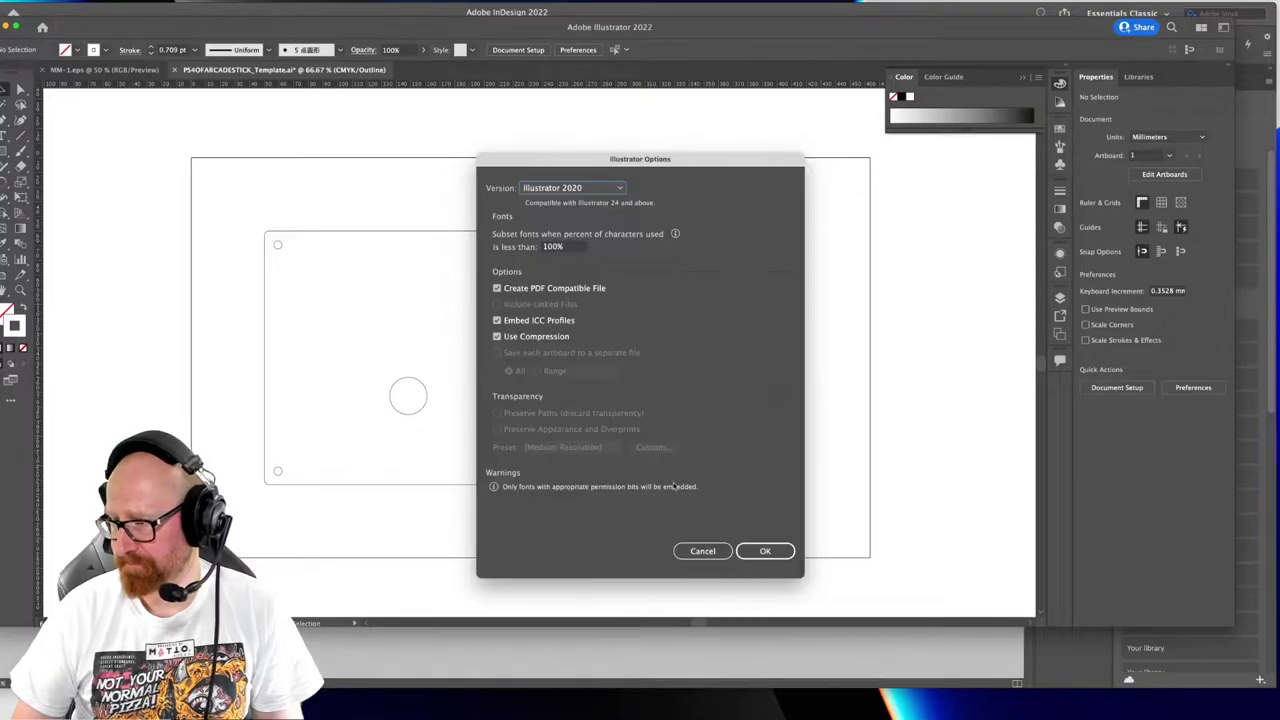
click(765, 551)
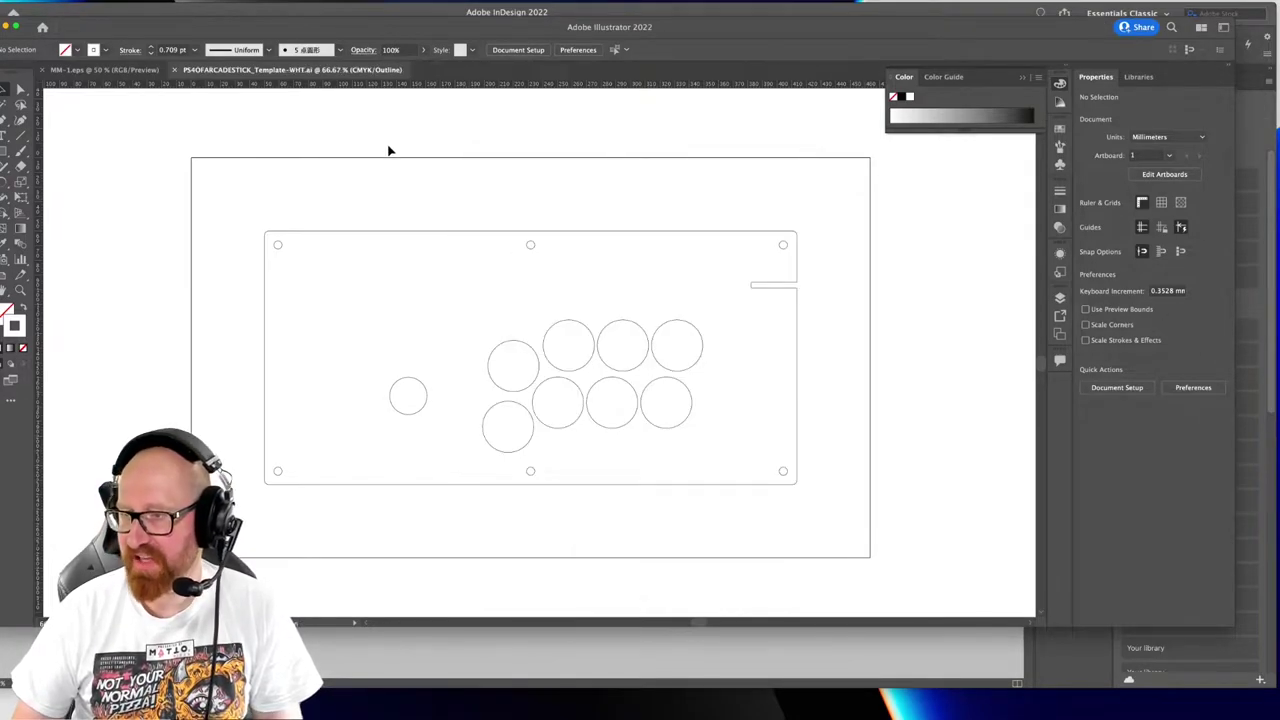
key(super+w)
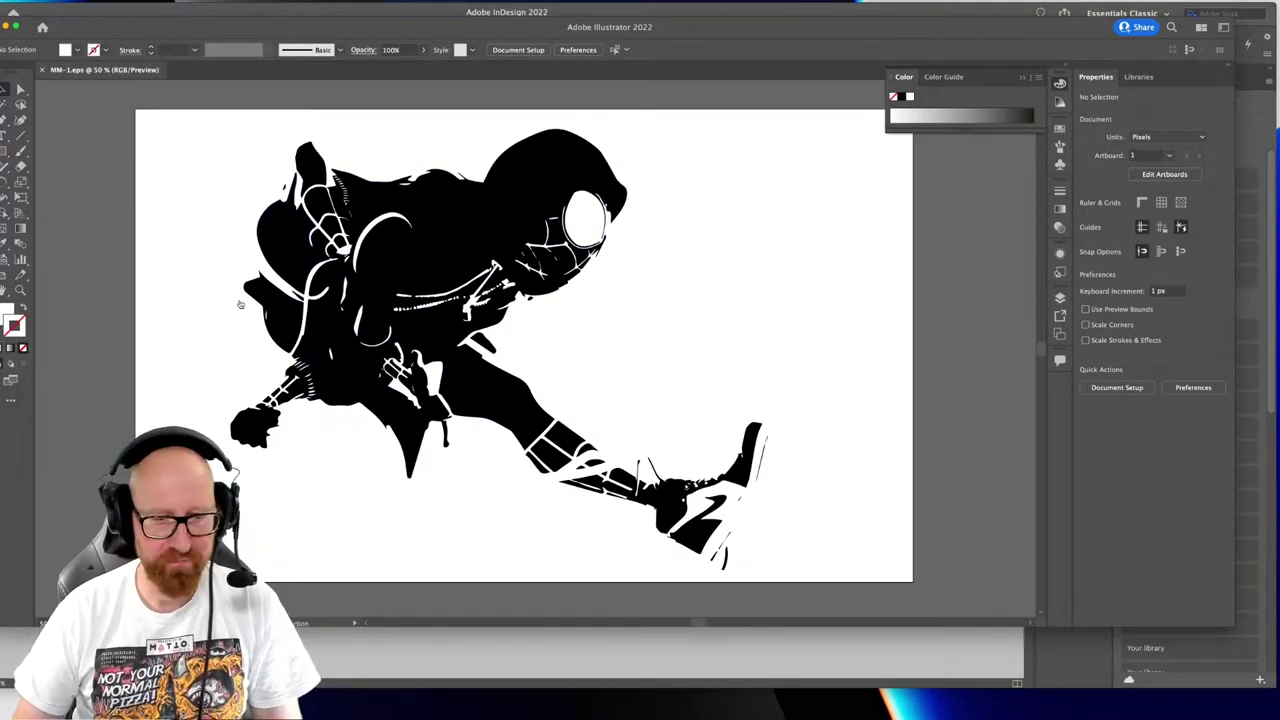
Switch to InDesign, unlock the GUIDE layer and select the template guide over the artwork
key(super+Tab)
key(super+Tab)
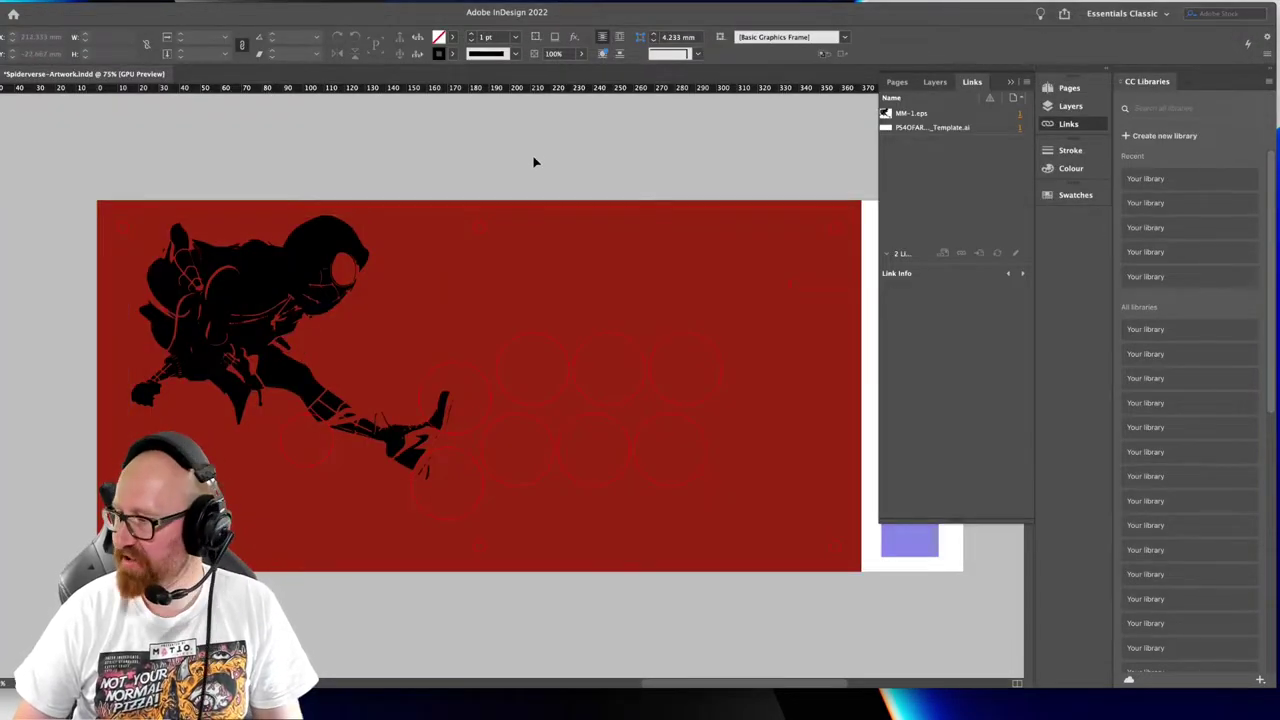
click(1072, 106)
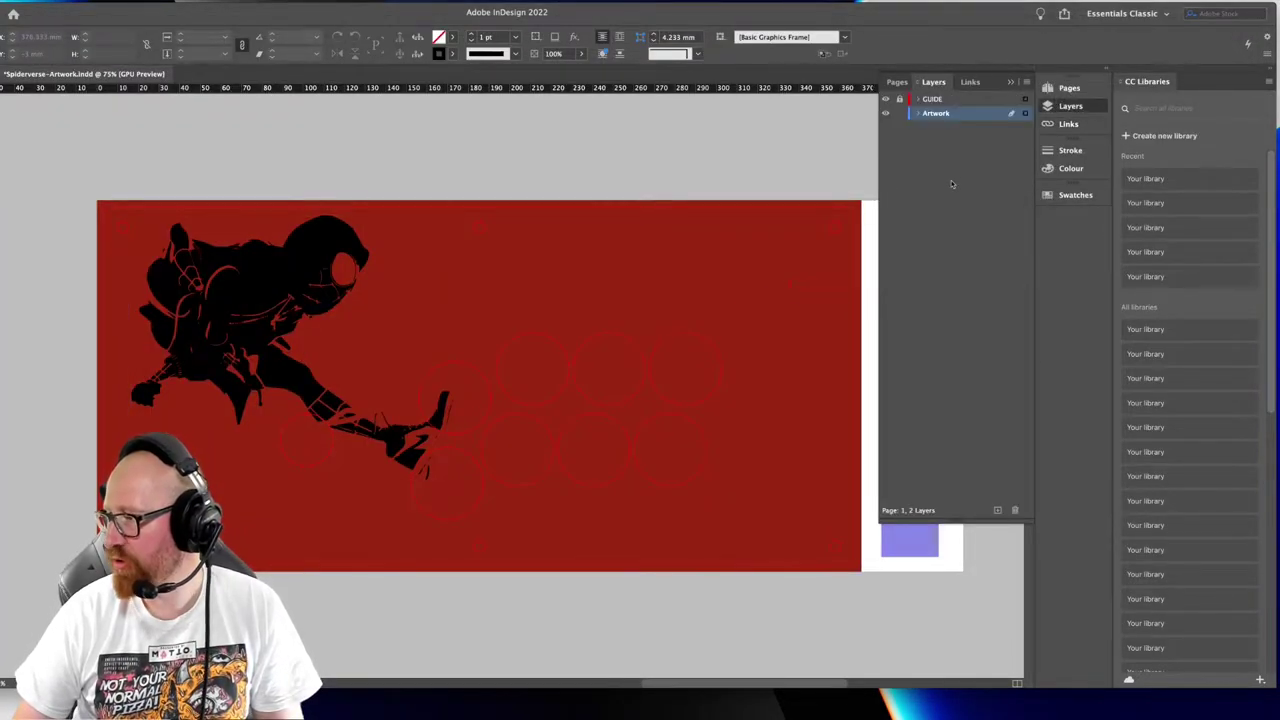
click(900, 101)
click(478, 386)
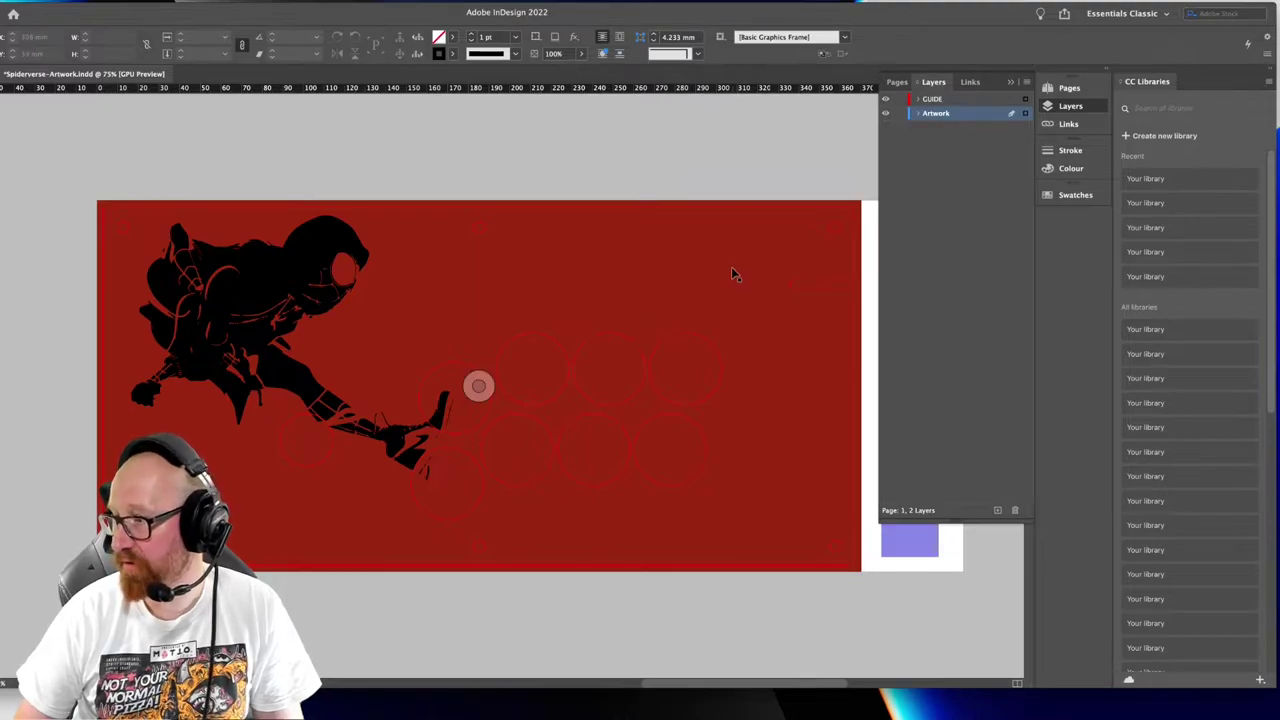
Replace the selected guide with PS4OFARCADESTICK_Template-WHT.ai from the Nacon Daija Guide folder and lock the GUIDE layer again
key(super+d)
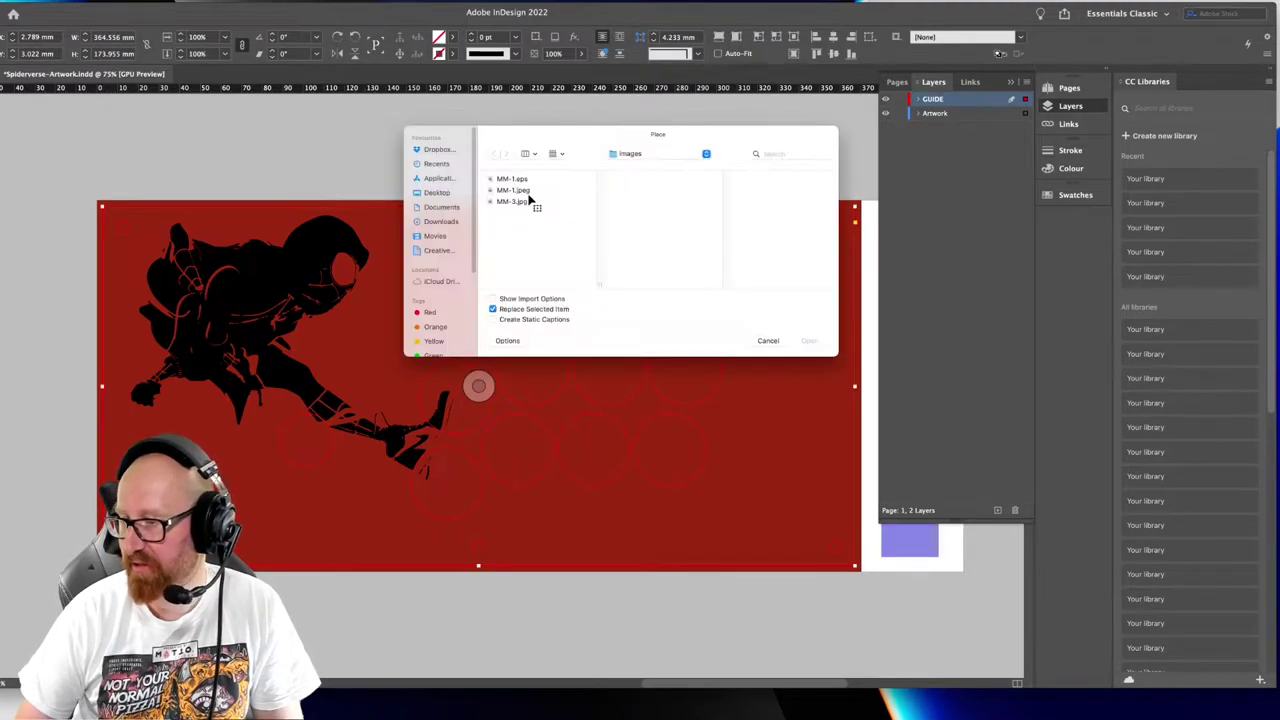
click(634, 153)
click(640, 166)
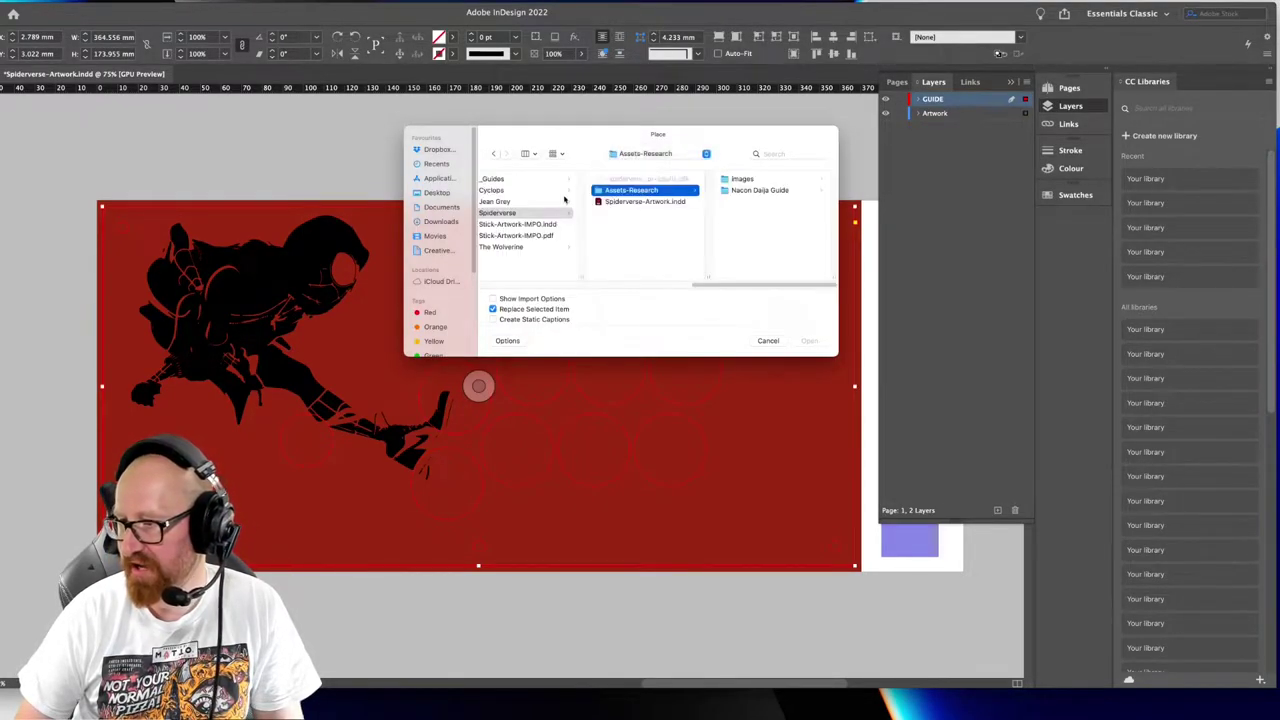
click(755, 190)
click(780, 190)
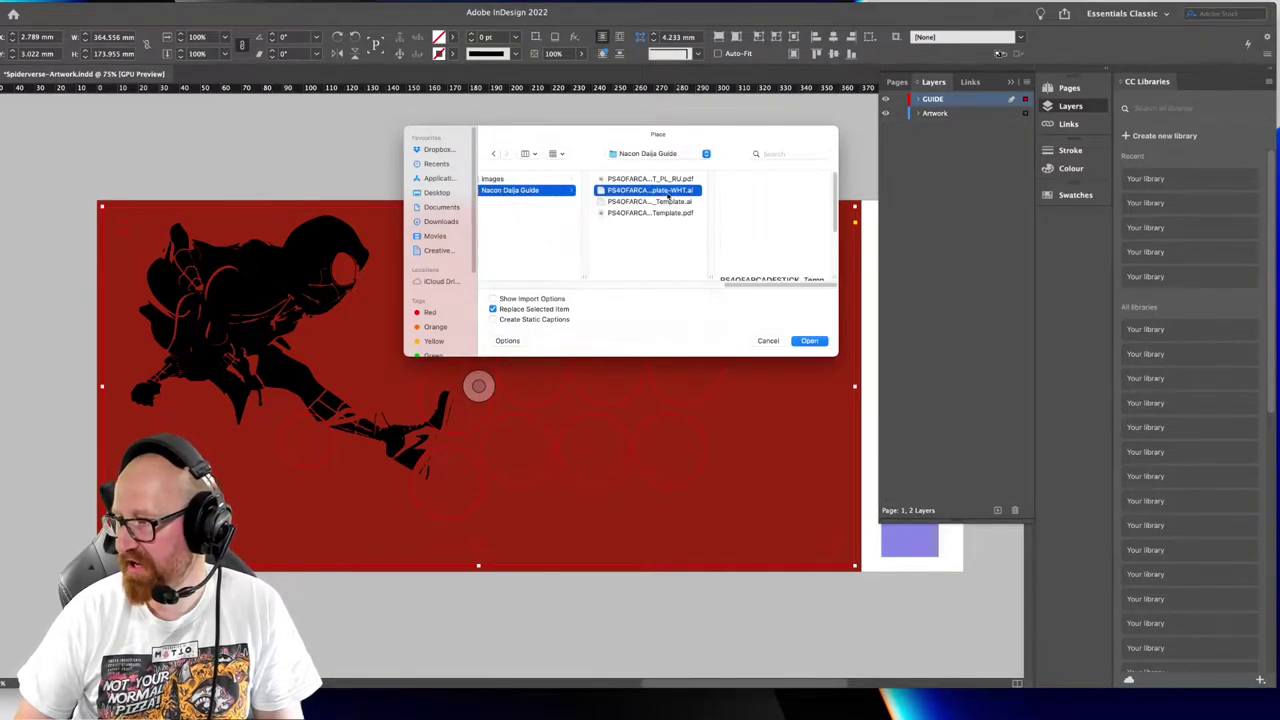
key(Return)
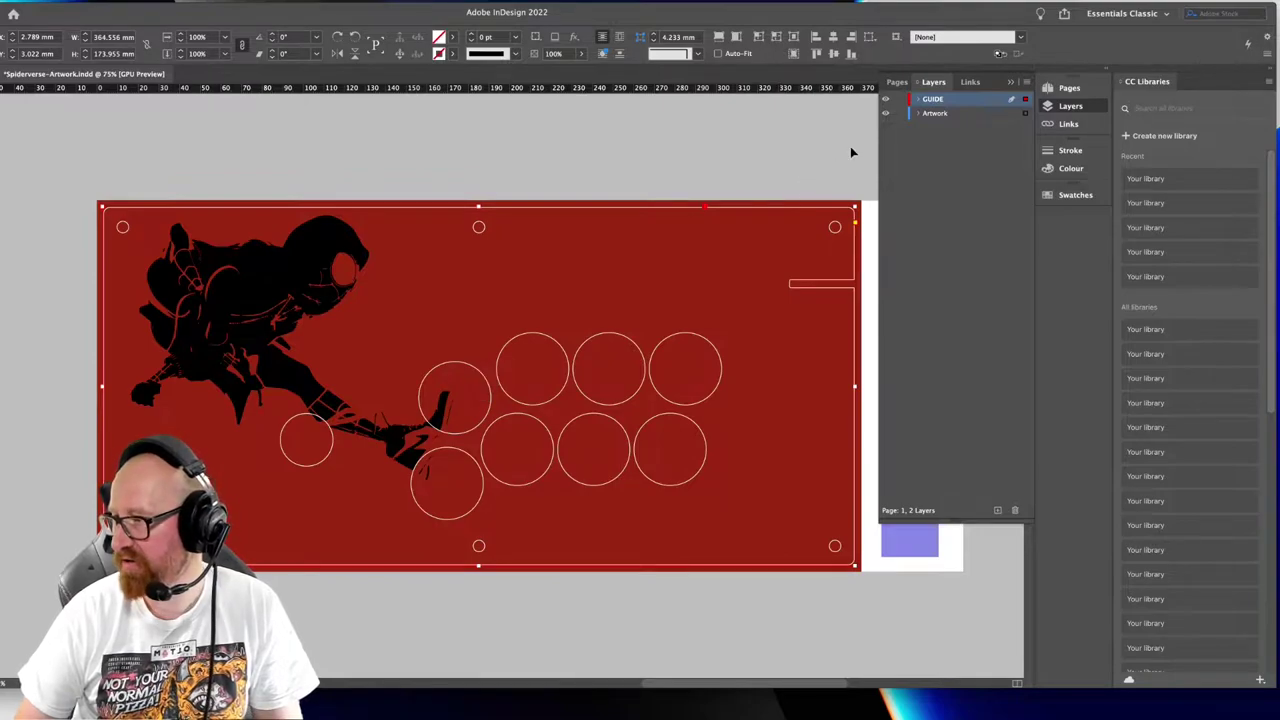
click(899, 100)
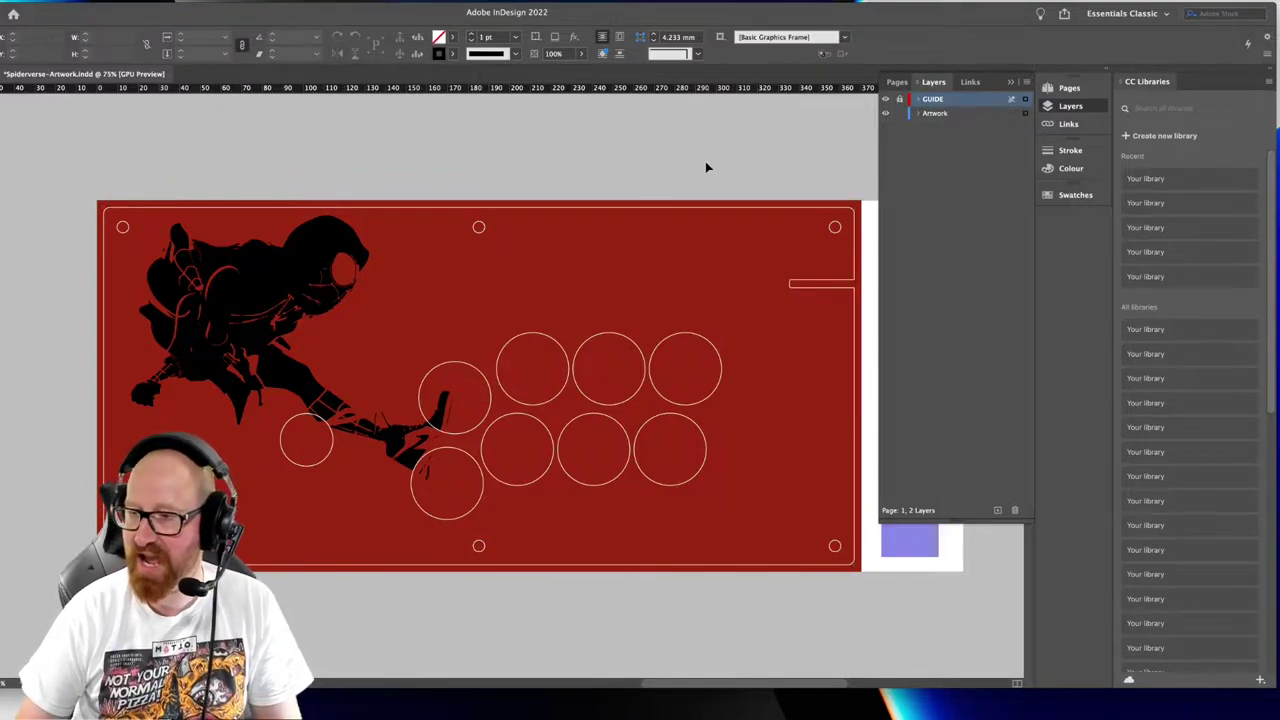
Fill the background rectangle on the Artwork layer with the R=255 G=0 B=0 swatch
click(480, 308)
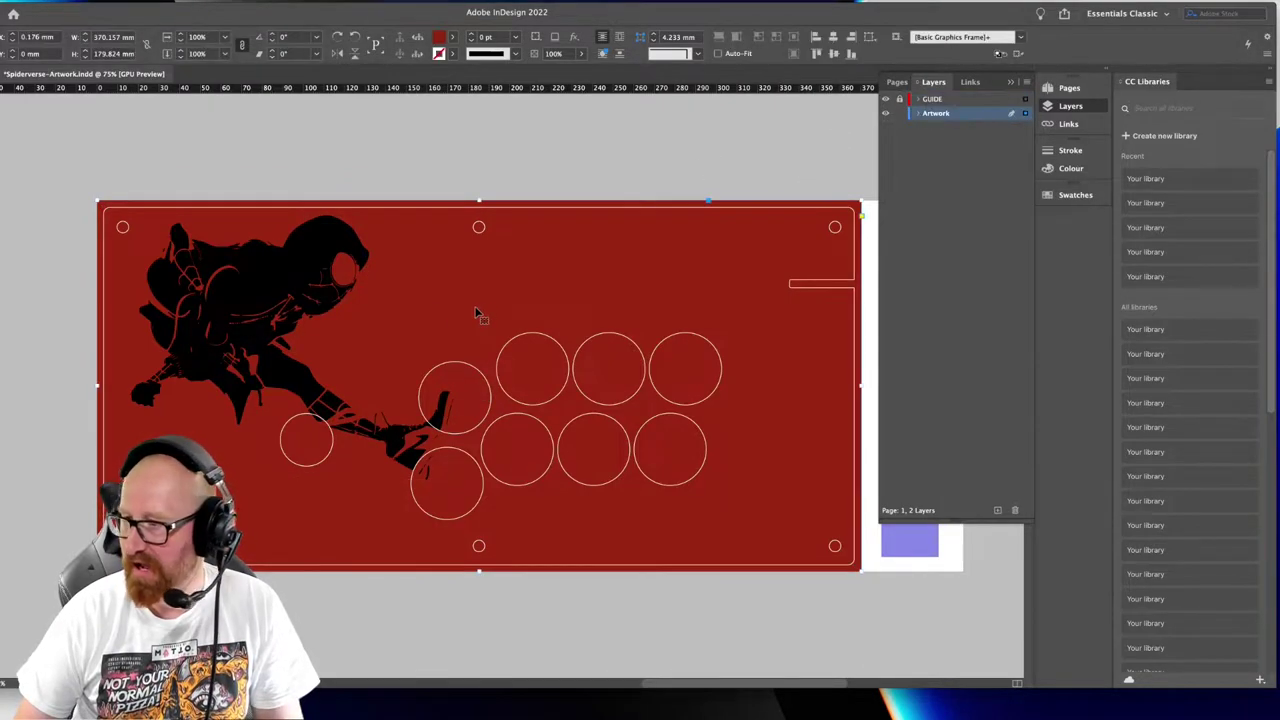
click(1070, 168)
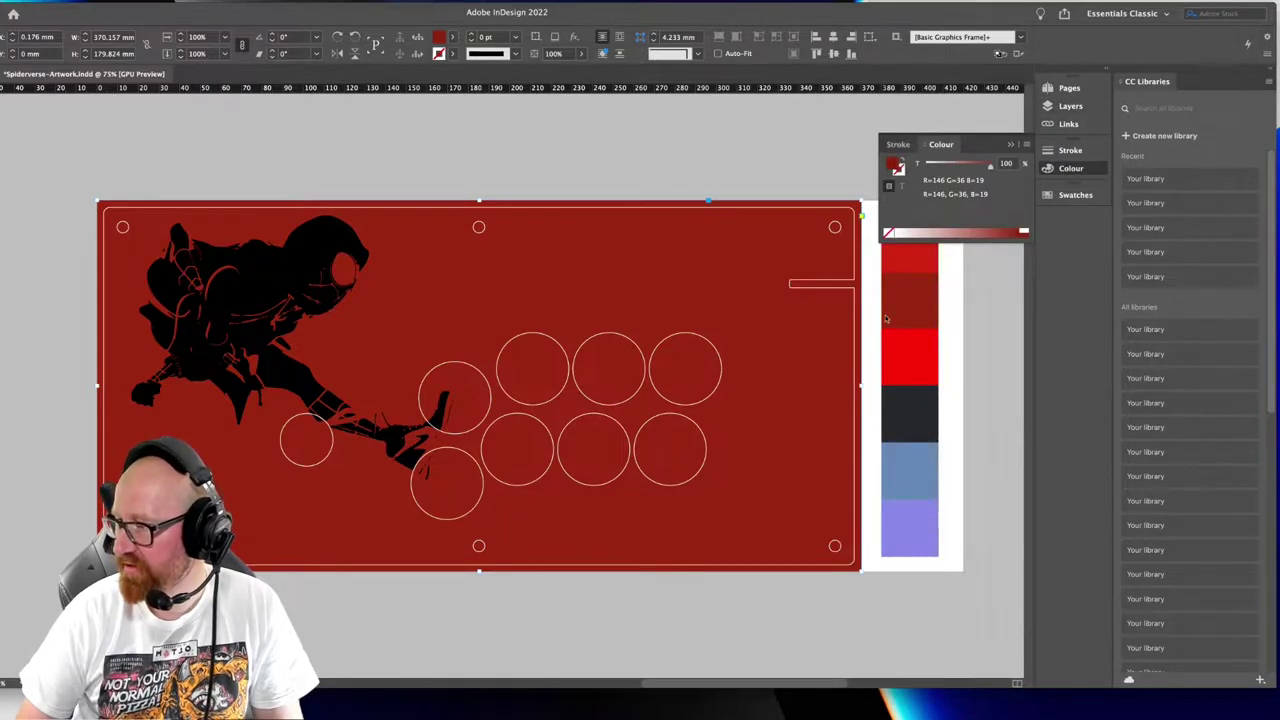
click(1076, 195)
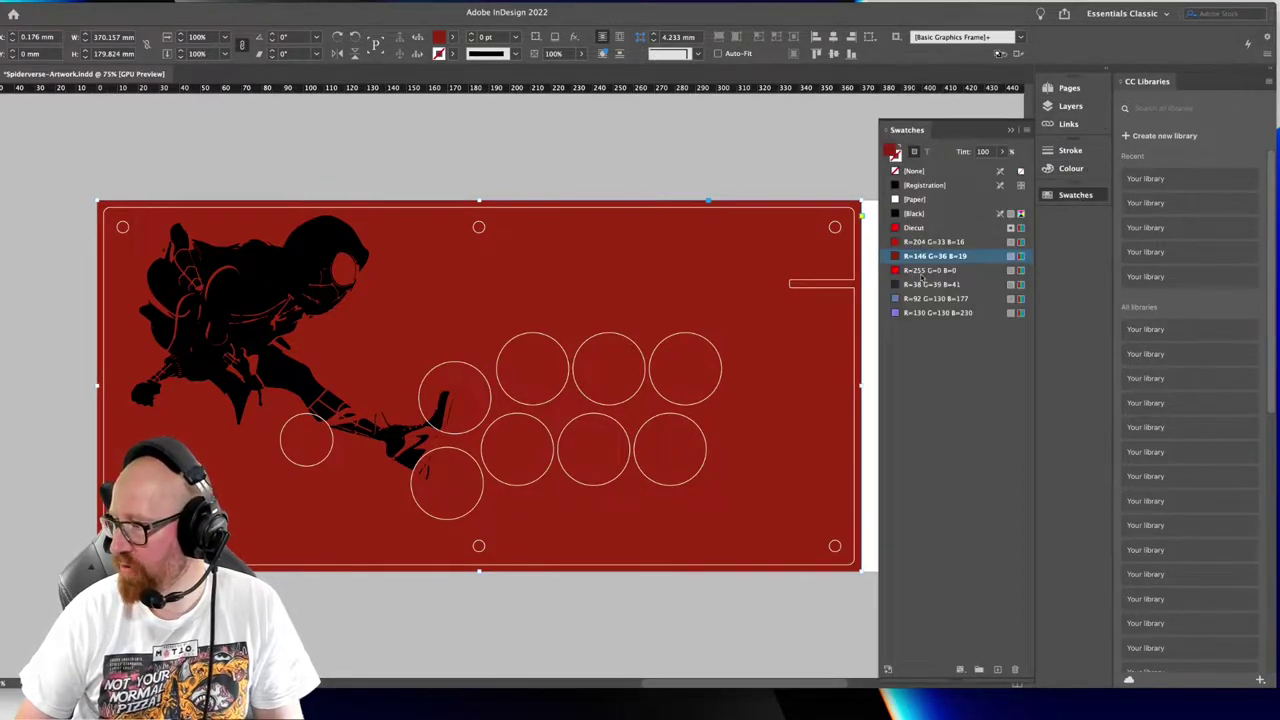
click(921, 272)
click(418, 165)
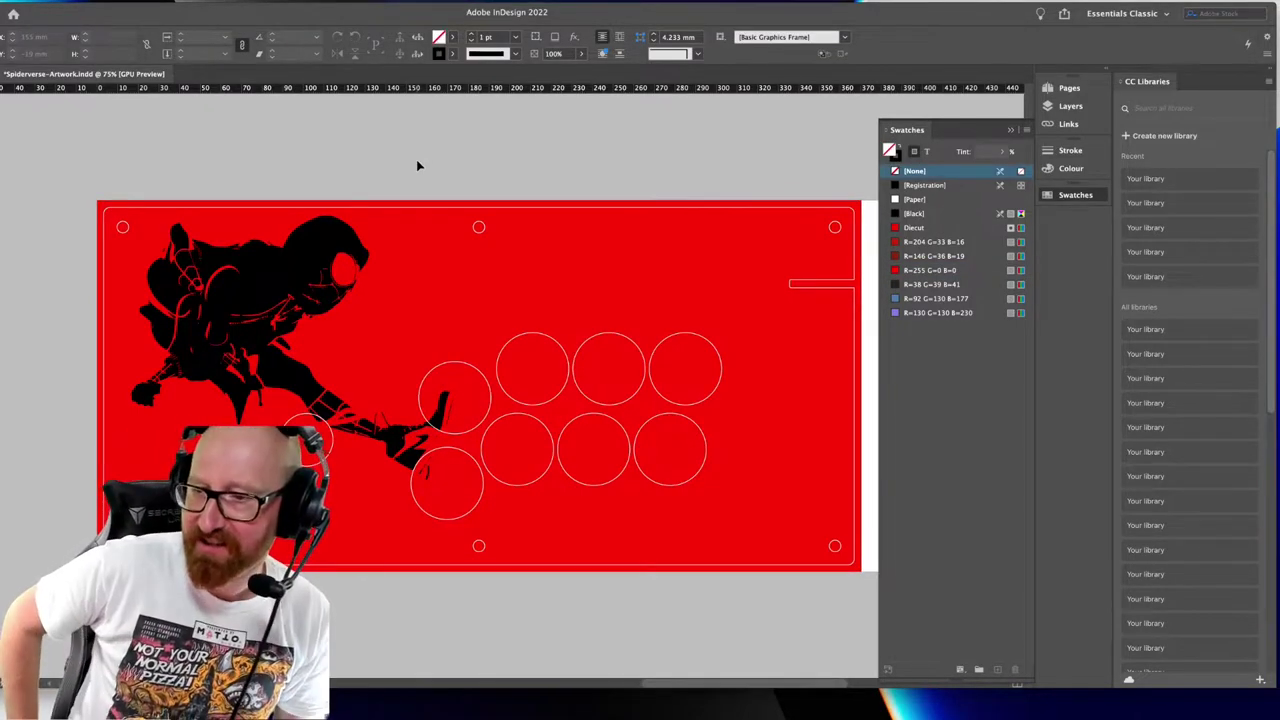
Scale the black figure down to about 132.5 by 108.7 mm and place it at about X 9.5 mm, Y 12 mm
click(310, 248)
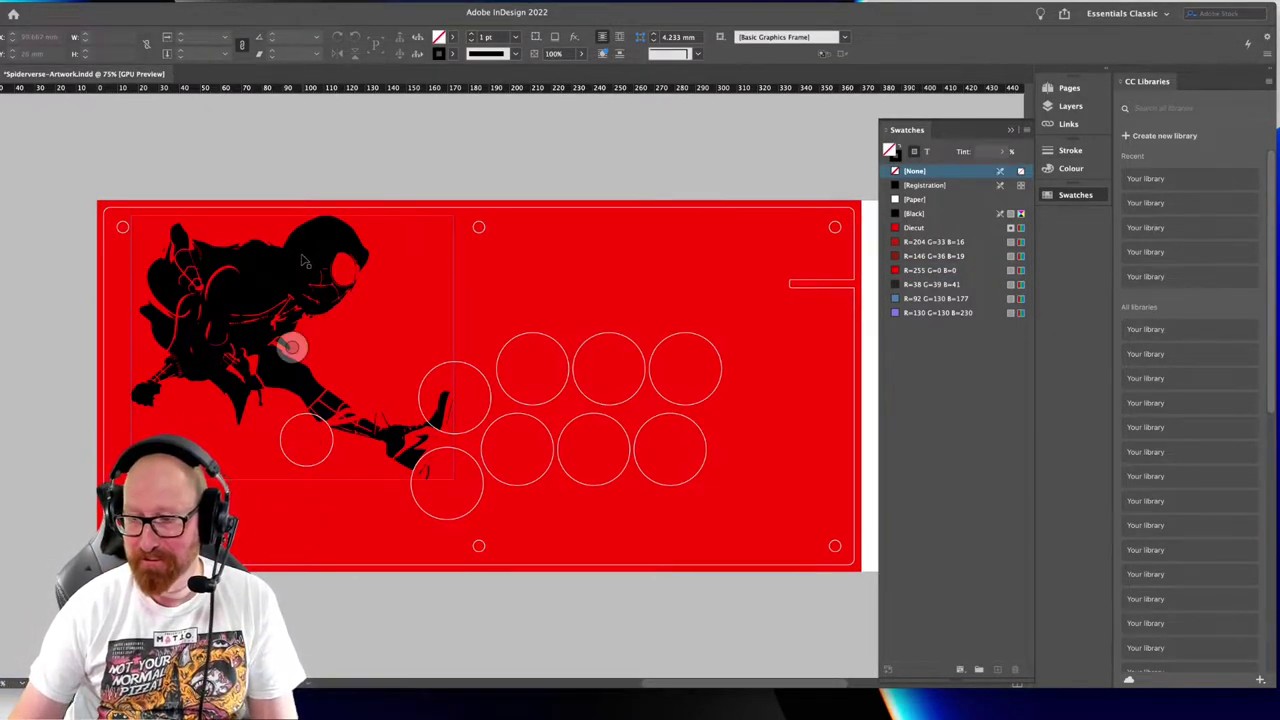
click(308, 272)
drag(308, 272, 298, 279)
drag(438, 479, 384, 430)
drag(239, 281, 241, 291)
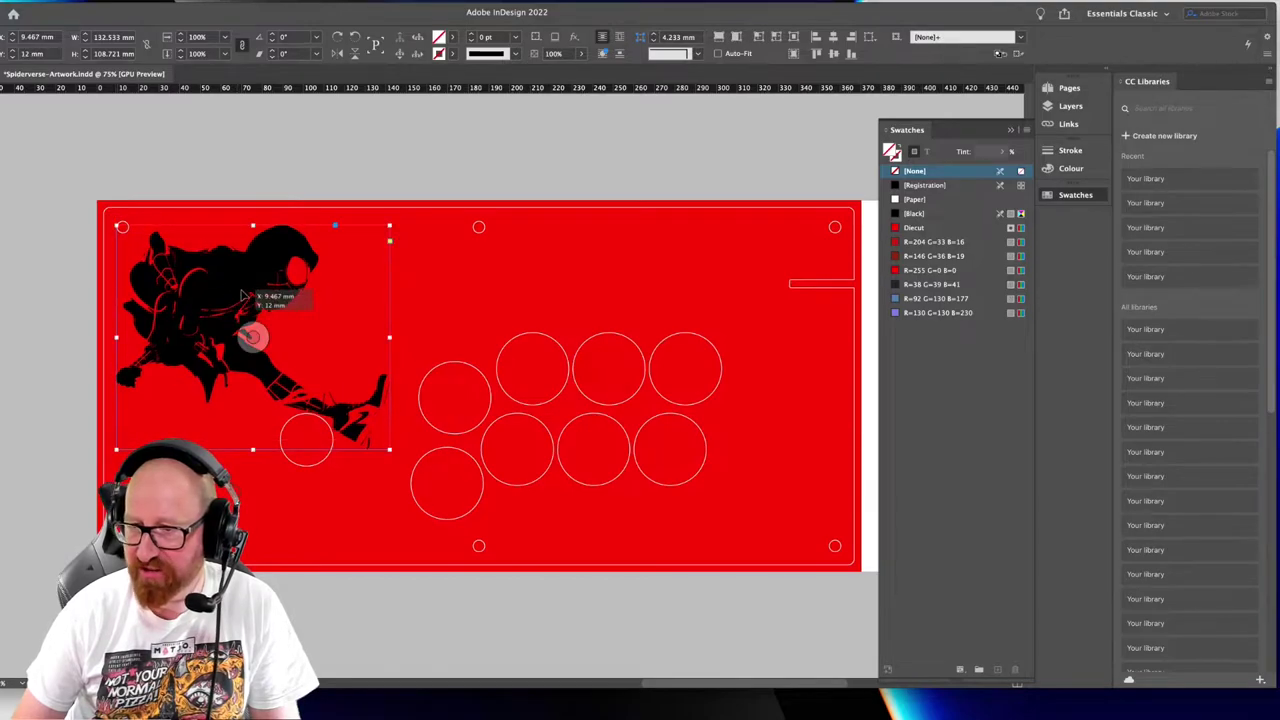
Try different rotations for the figure and leave it tilted at about -5.75° near the panel's upper-left corner
drag(396, 233, 286, 165)
key(super+z)
click(293, 262)
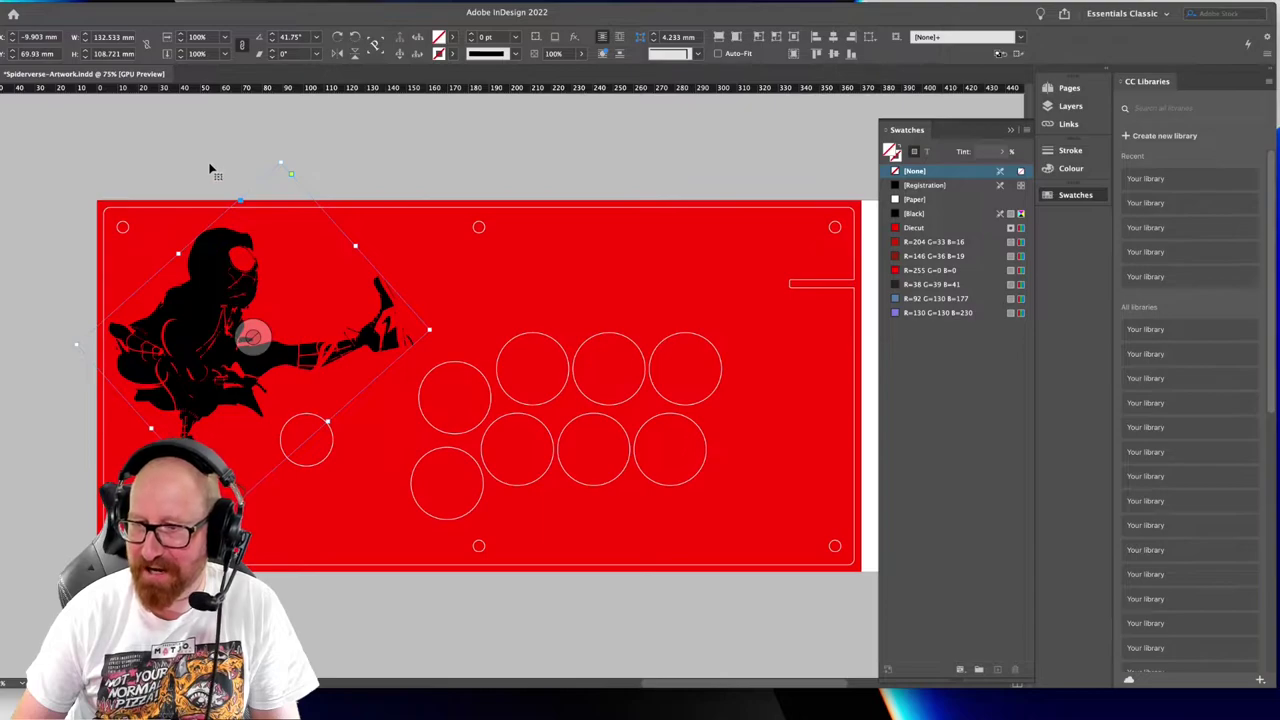
drag(230, 281, 240, 283)
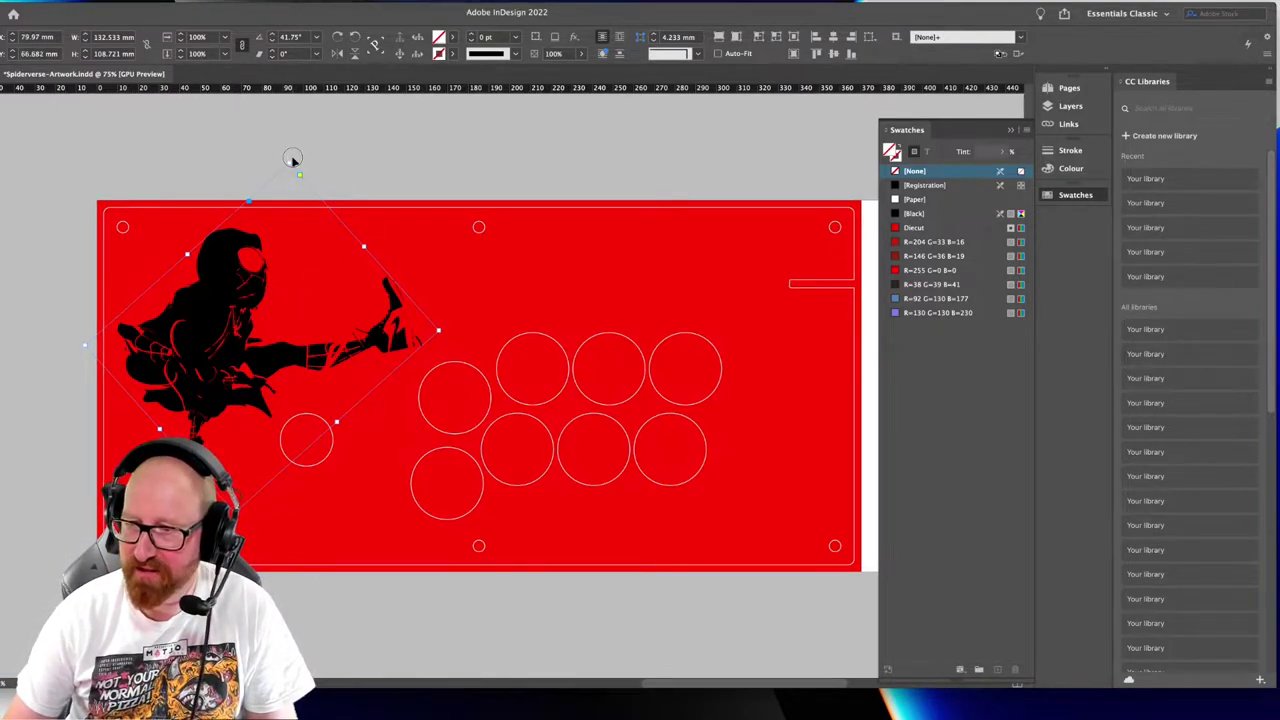
drag(292, 158, 353, 282)
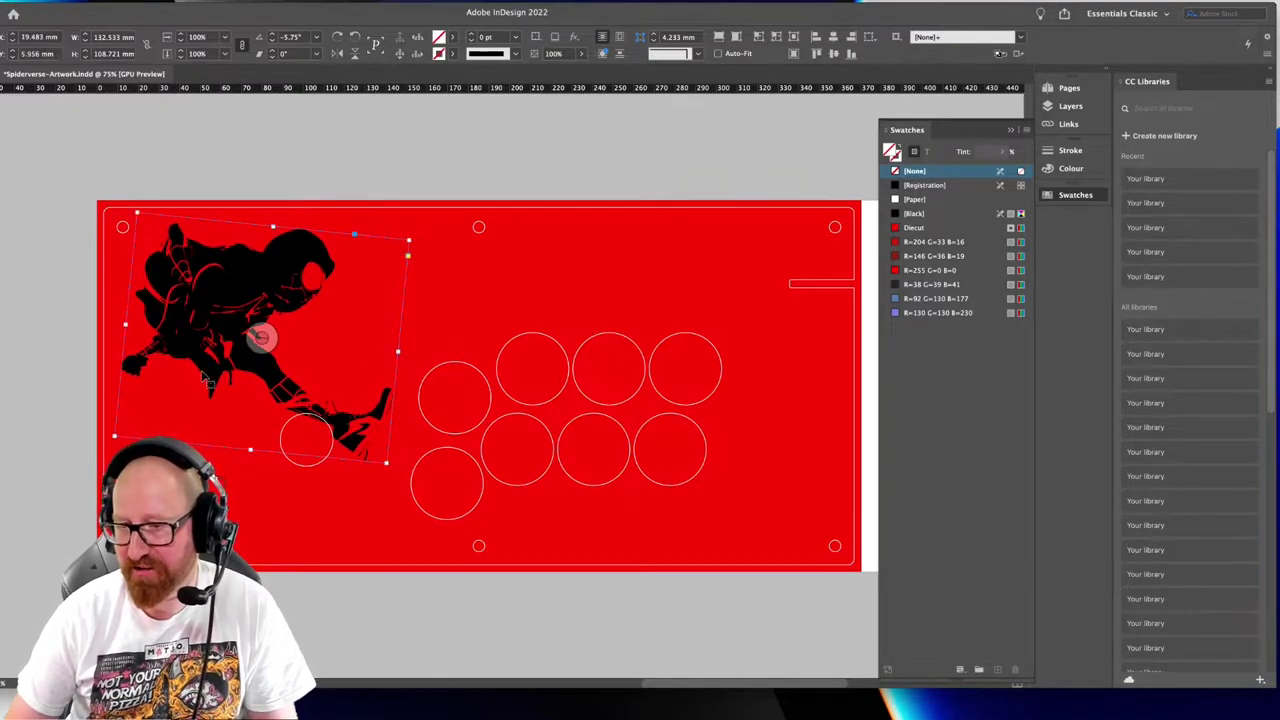
click(372, 186)
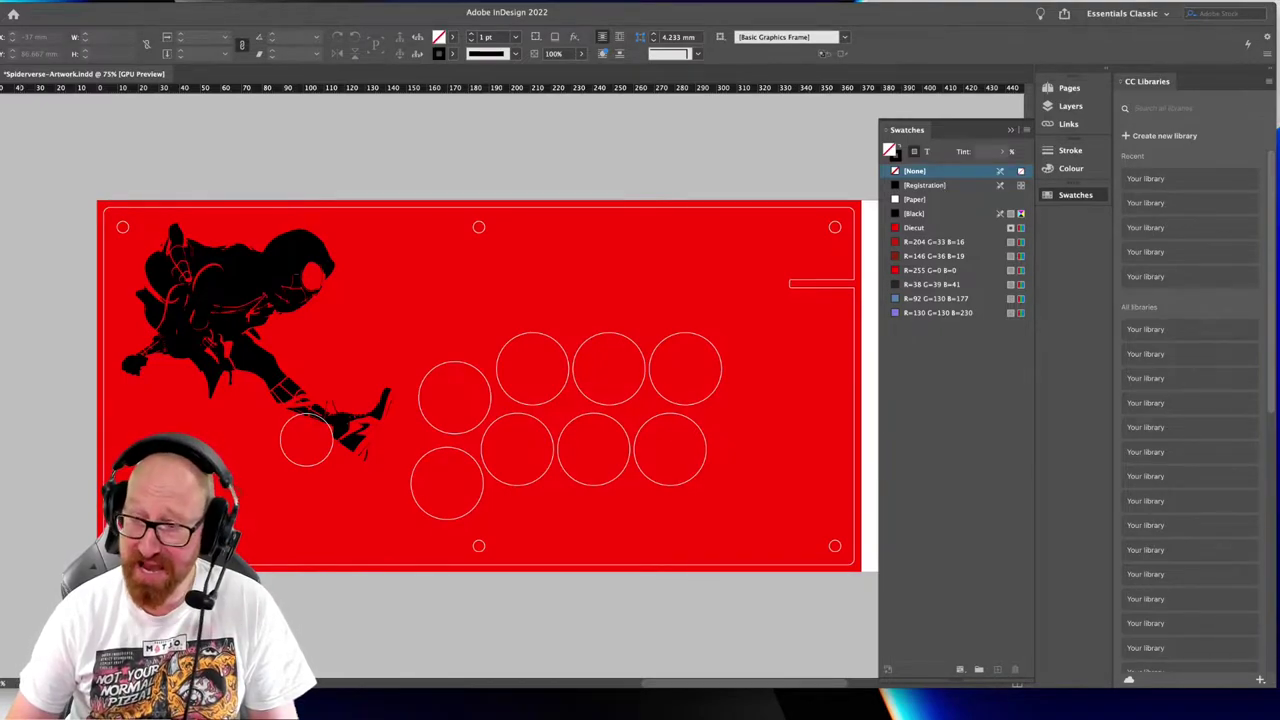
Switch to Finder, collapse the Nacon Daija Guide folder and preview MM-1.jpeg
key(super+Tab)
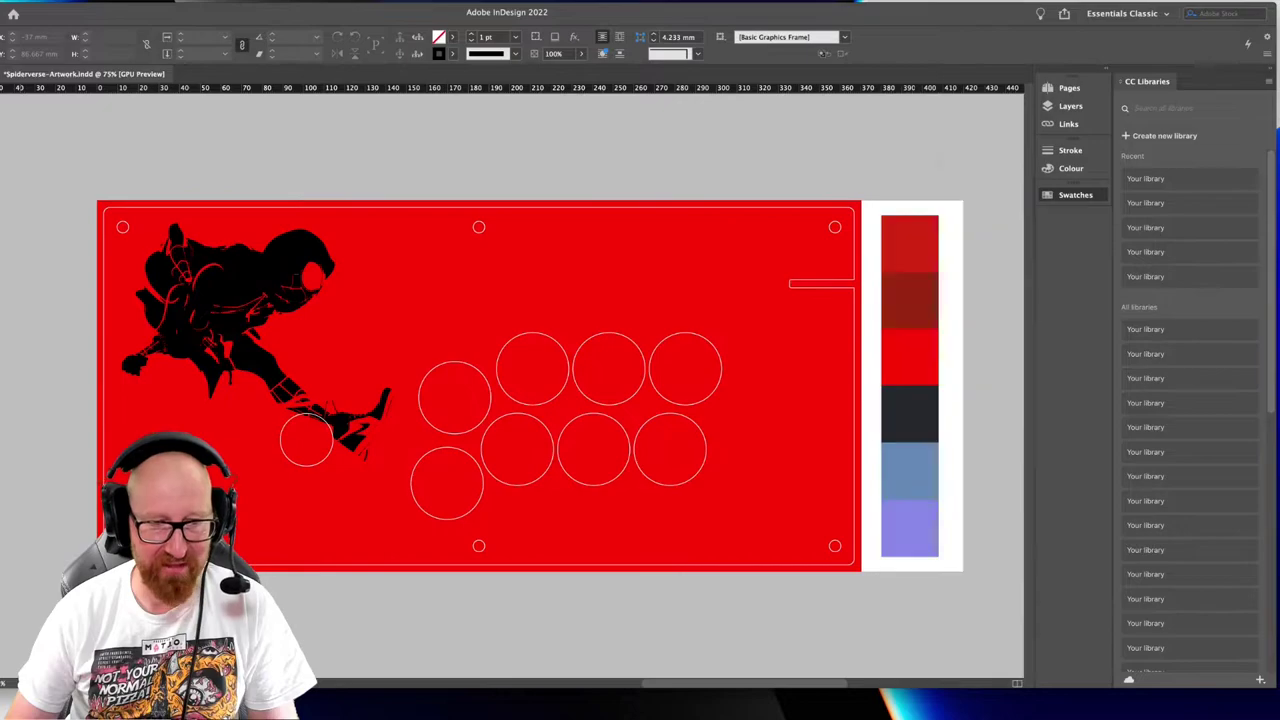
click(476, 356)
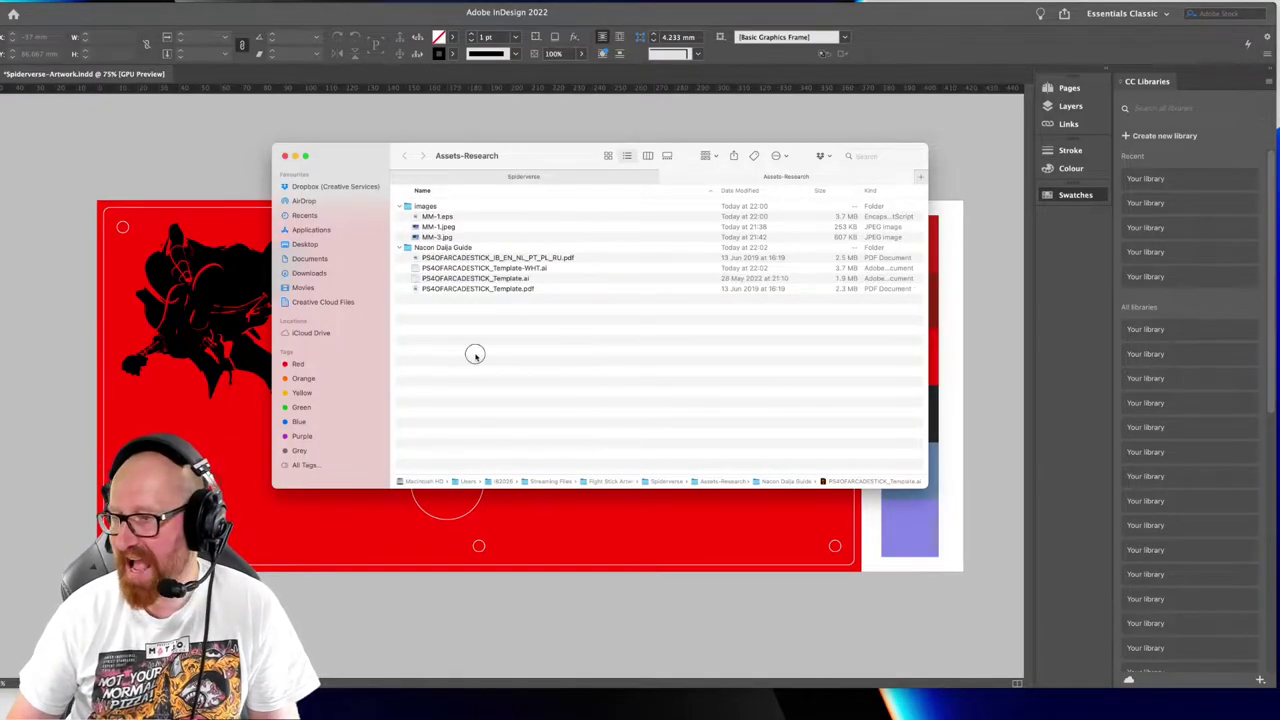
click(398, 249)
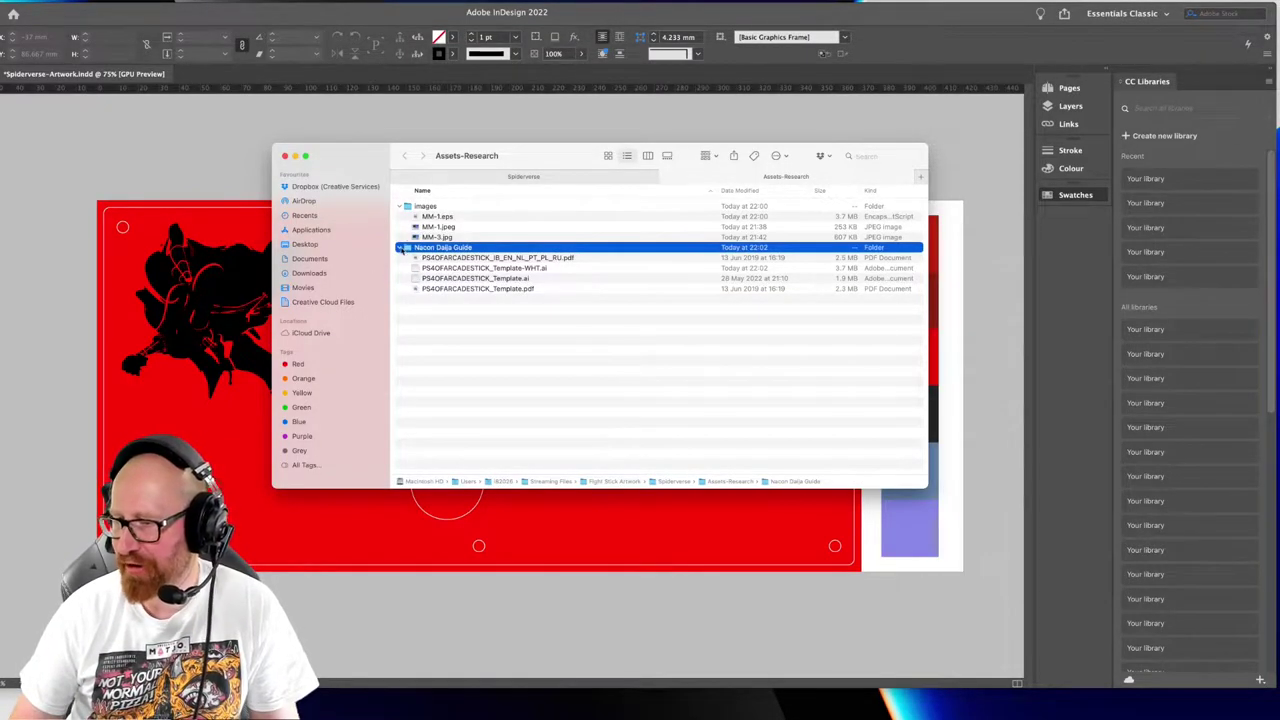
click(399, 248)
click(440, 229)
key(space)
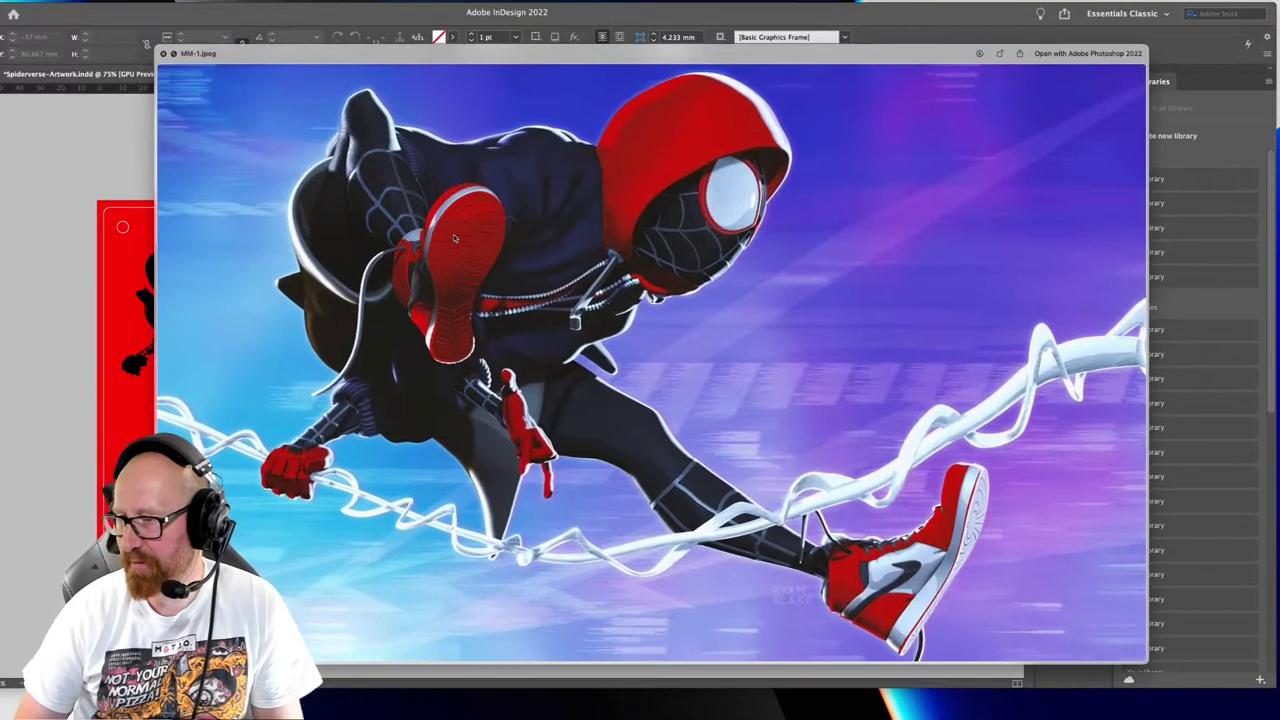
key(space)
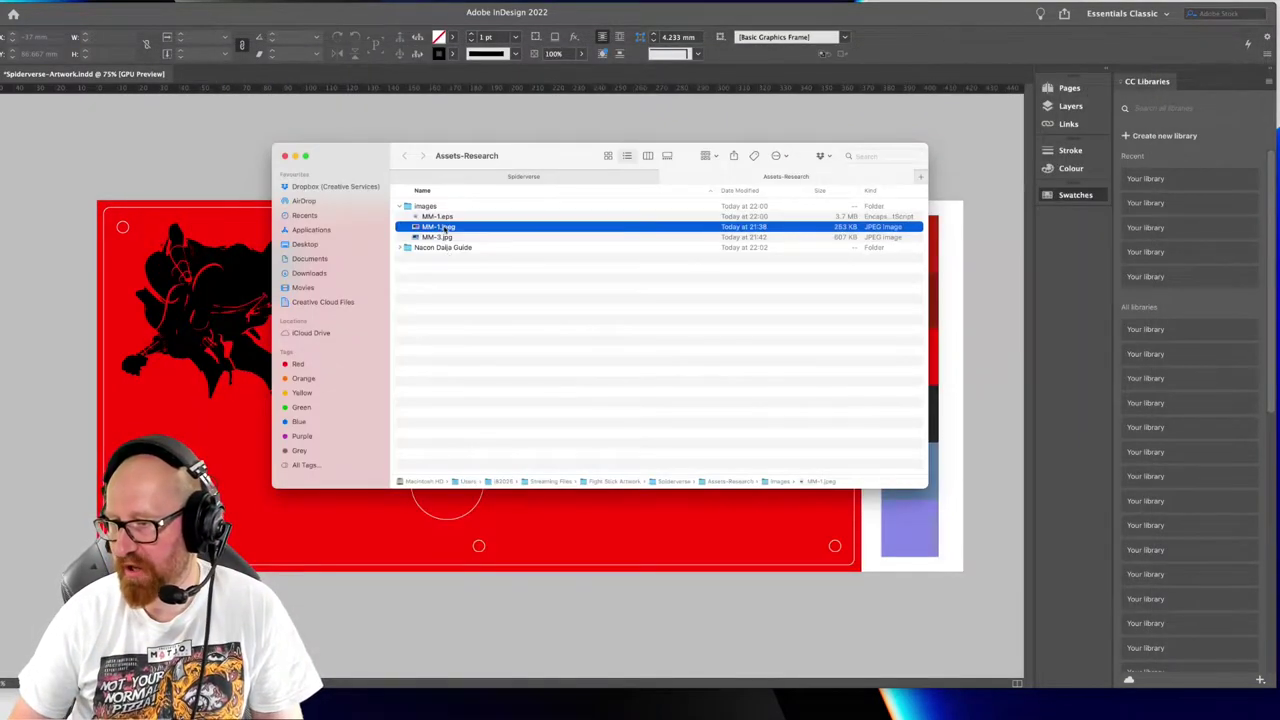
Open MM-1.jpeg in Photoshop, dismissing the open colour picker, and unlock its Background layer
right_click(444, 229)
mouse_move(490, 243)
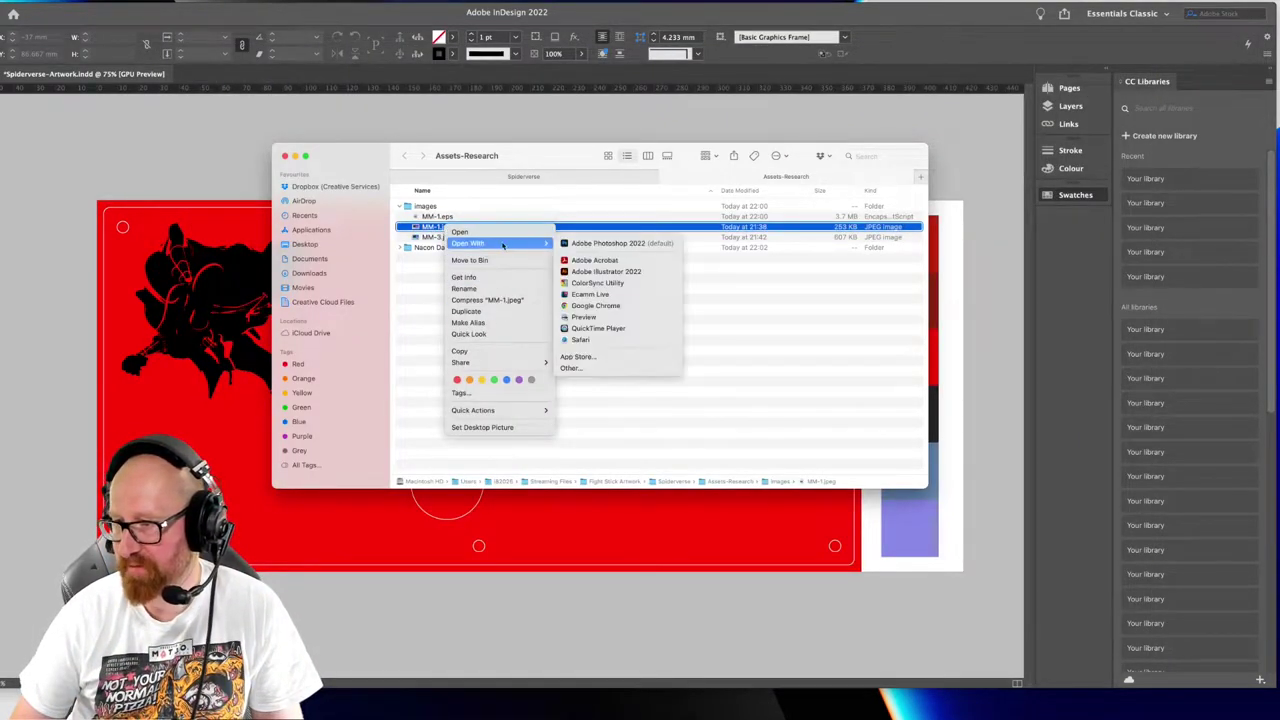
click(622, 245)
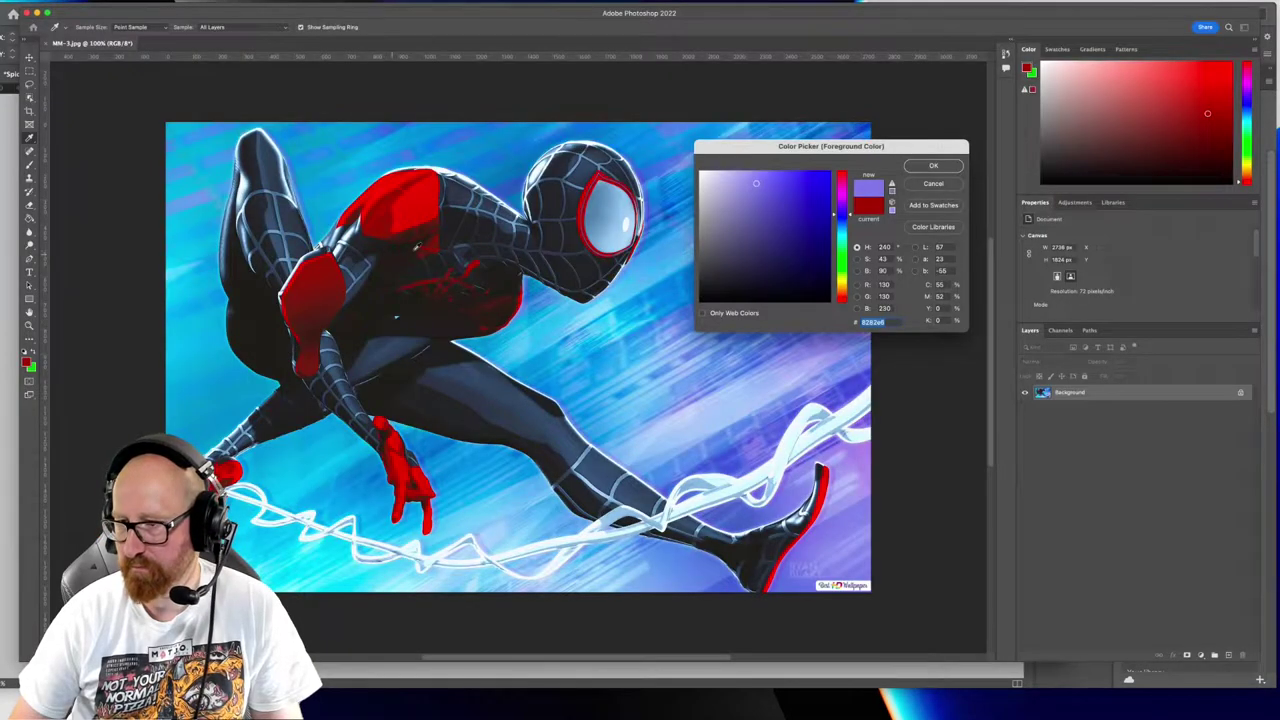
click(931, 186)
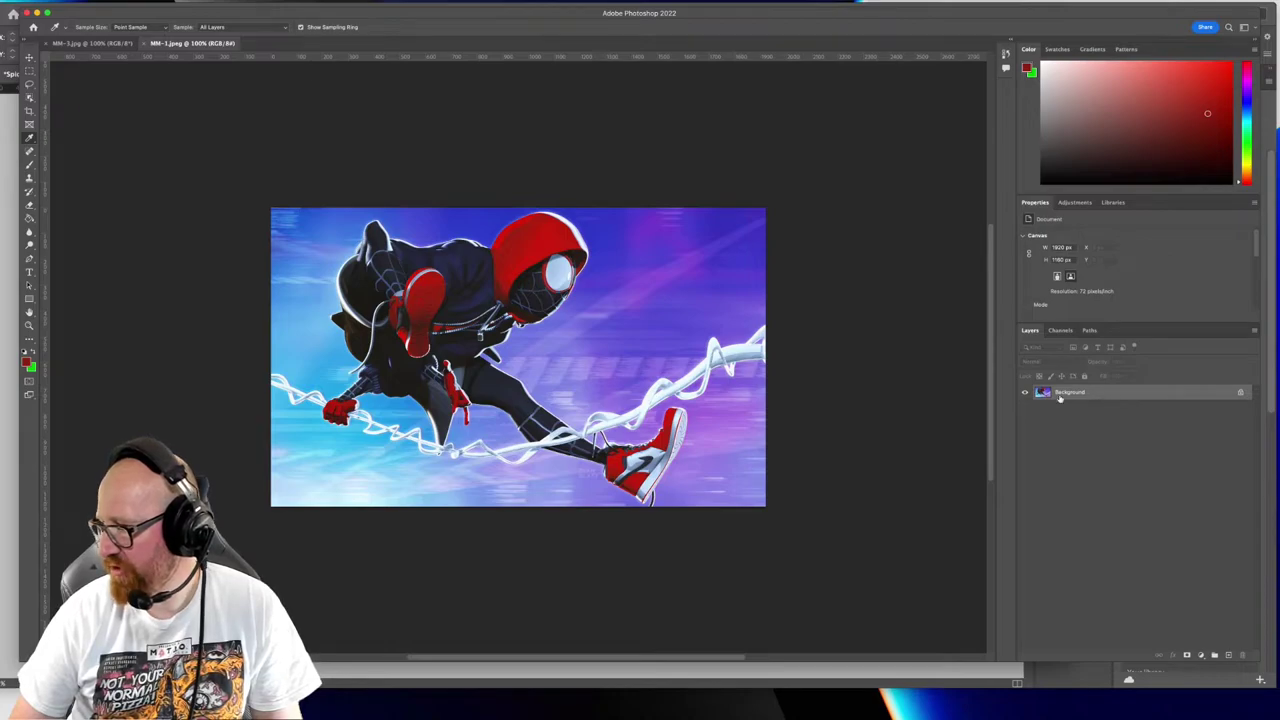
click(1240, 395)
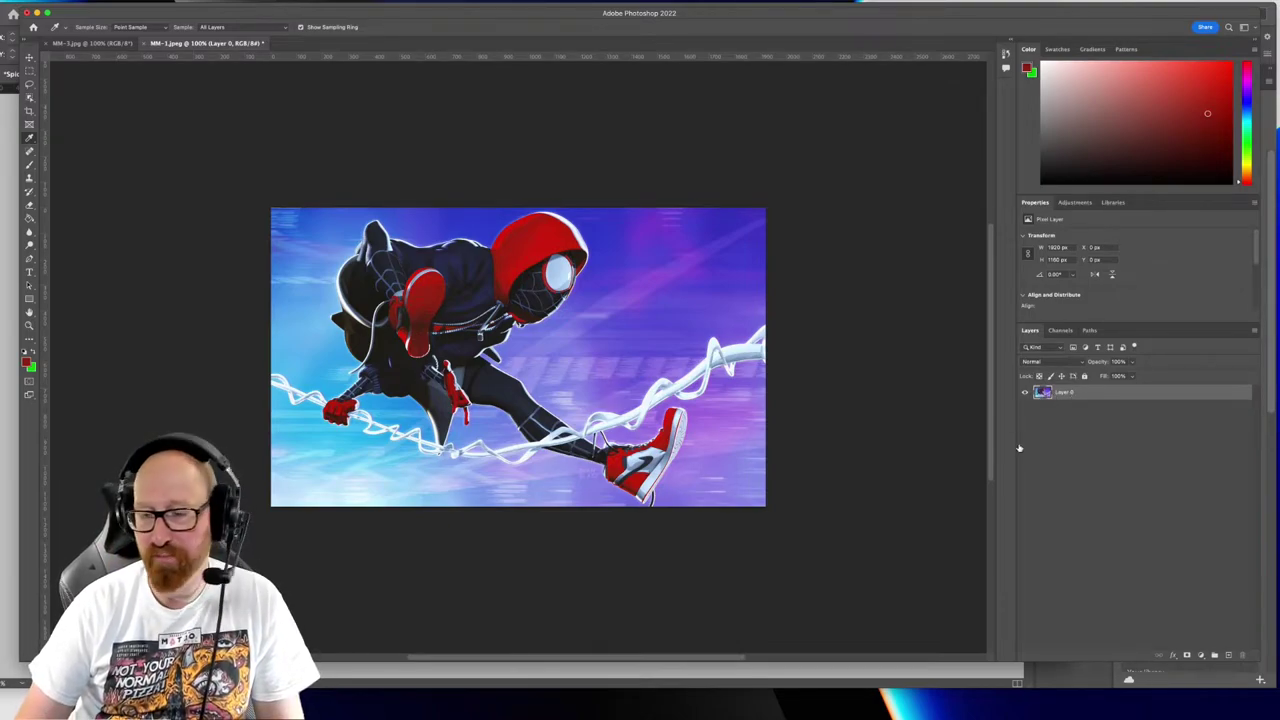
key(v)
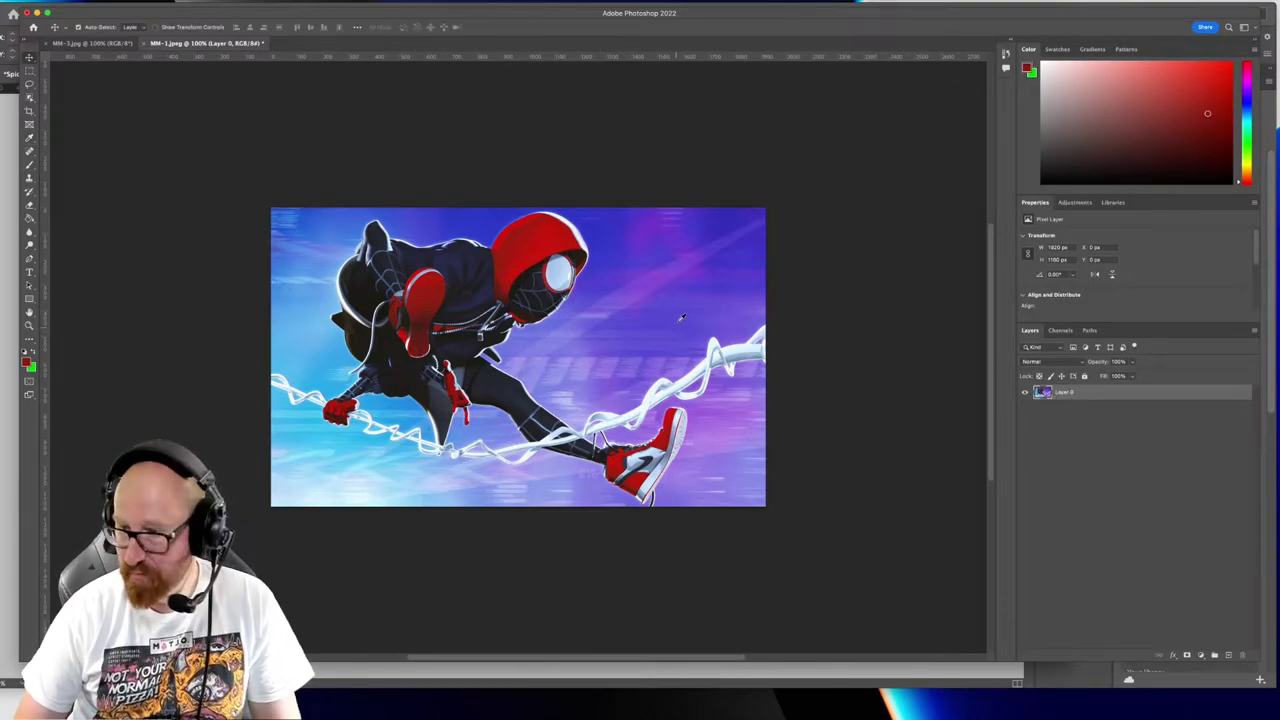
drag(677, 317, 464, 289)
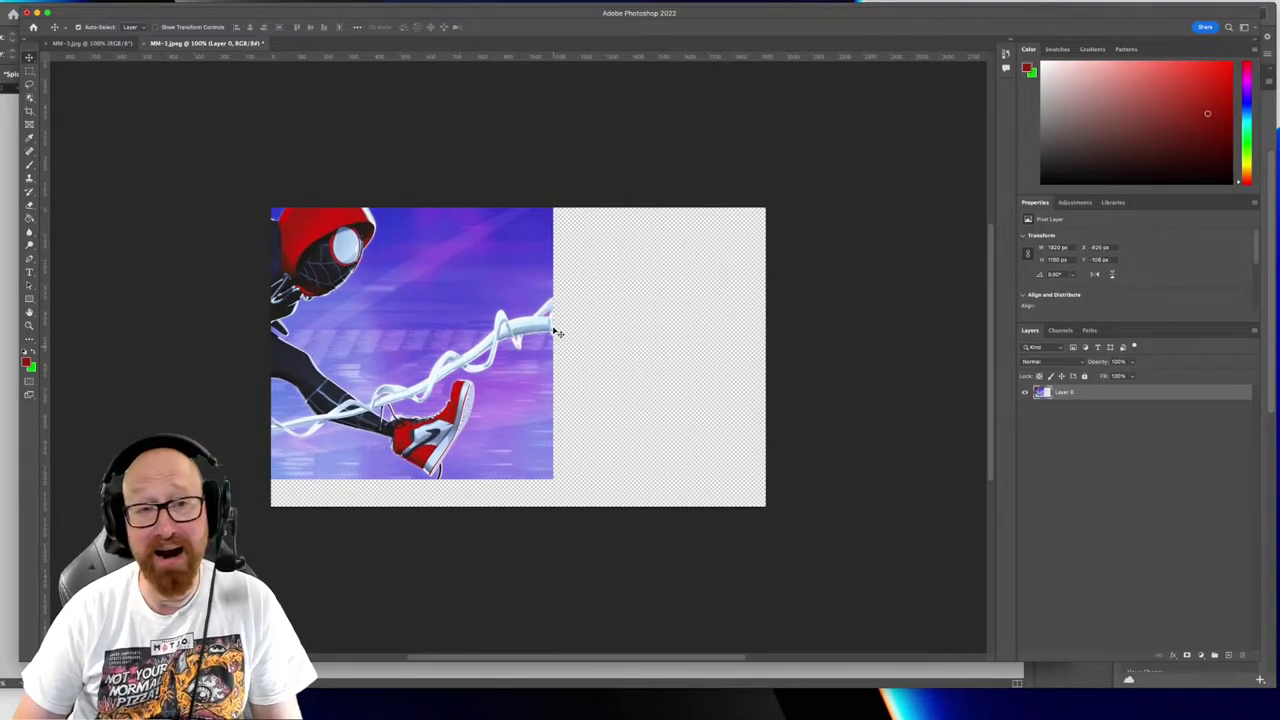
key(super+z)
Get the Pen tool ready in Path mode and create a new empty path for outlining the masked figure
key(super+plus)
key(super+plus)
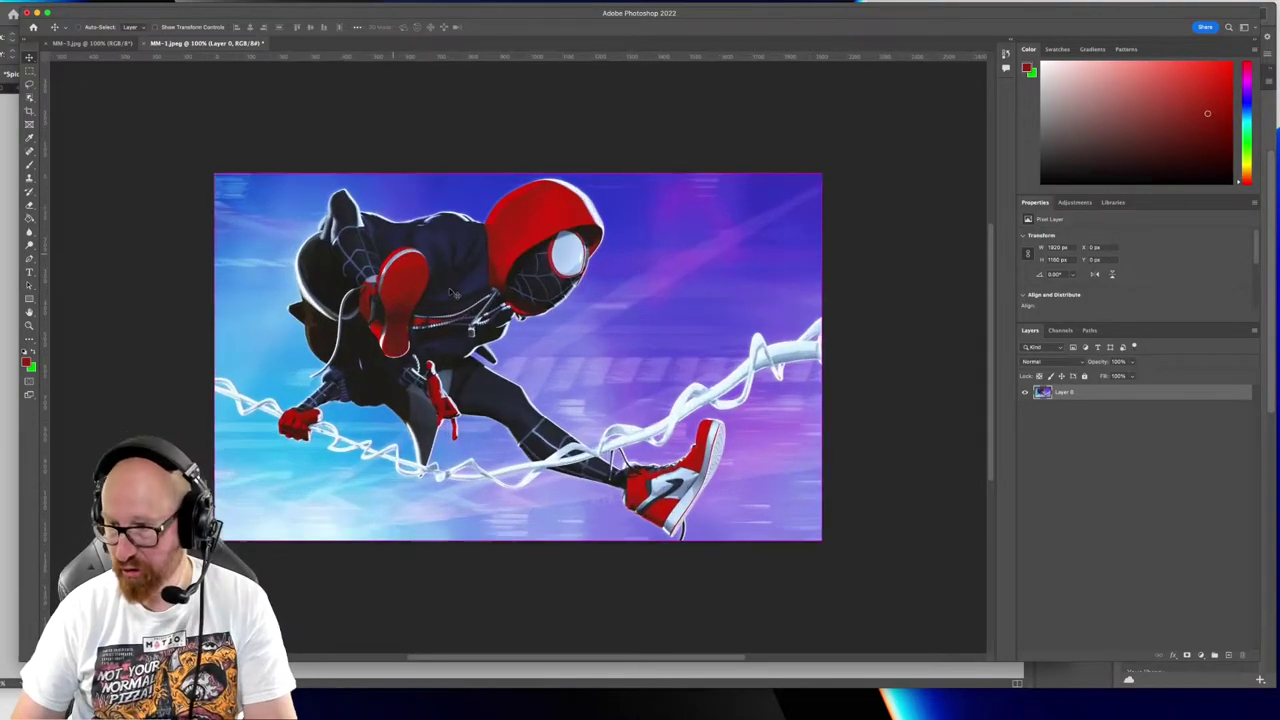
drag(551, 390, 350, 336)
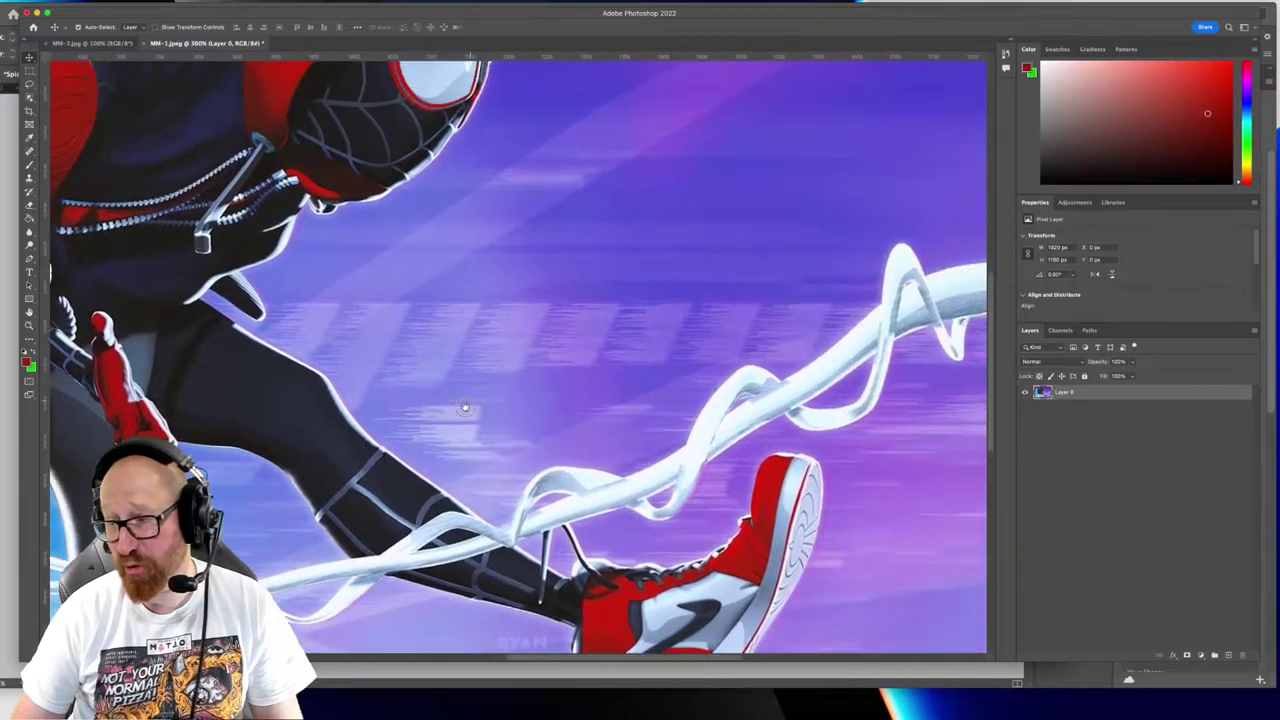
drag(466, 403, 619, 334)
scroll(619, 334, left, 5)
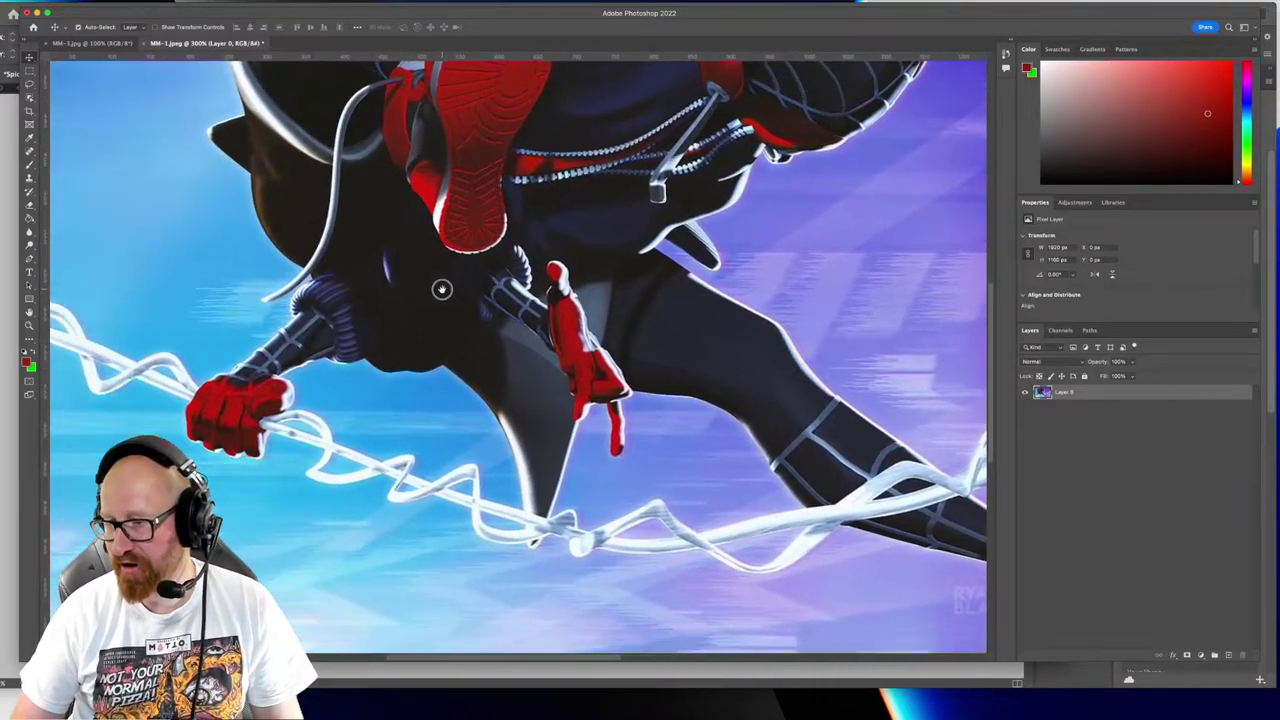
key(p)
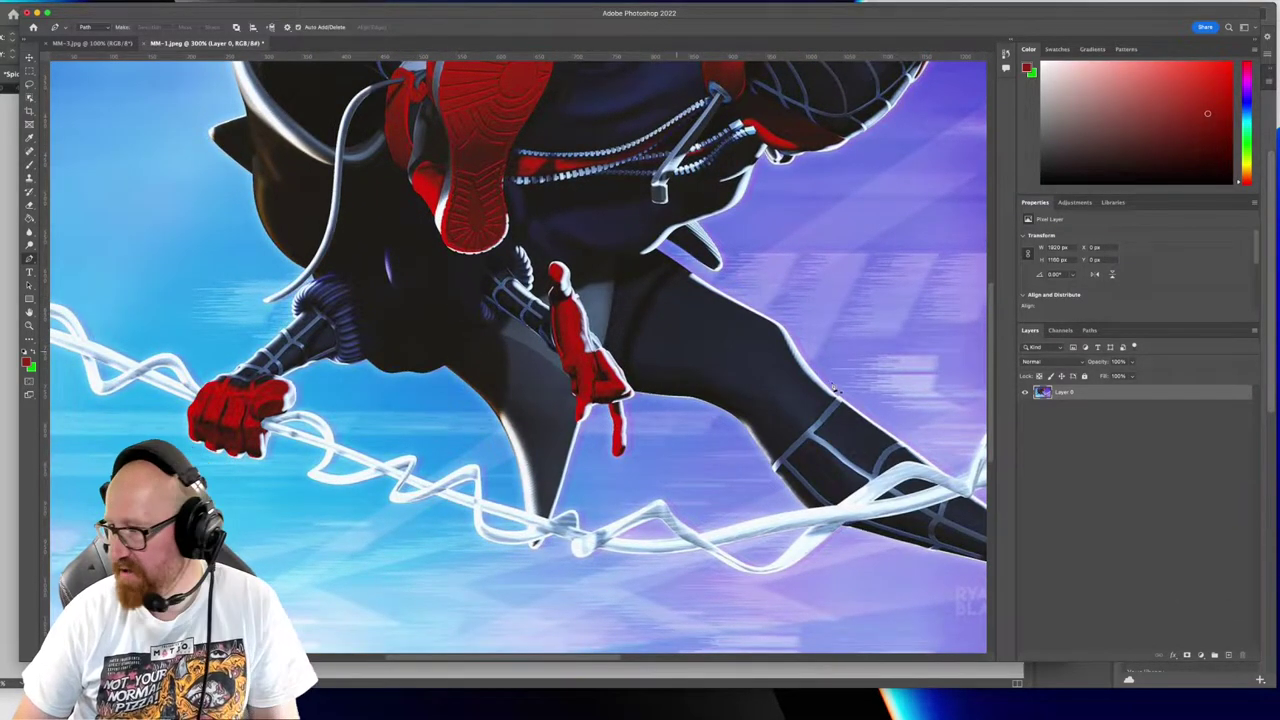
click(1090, 331)
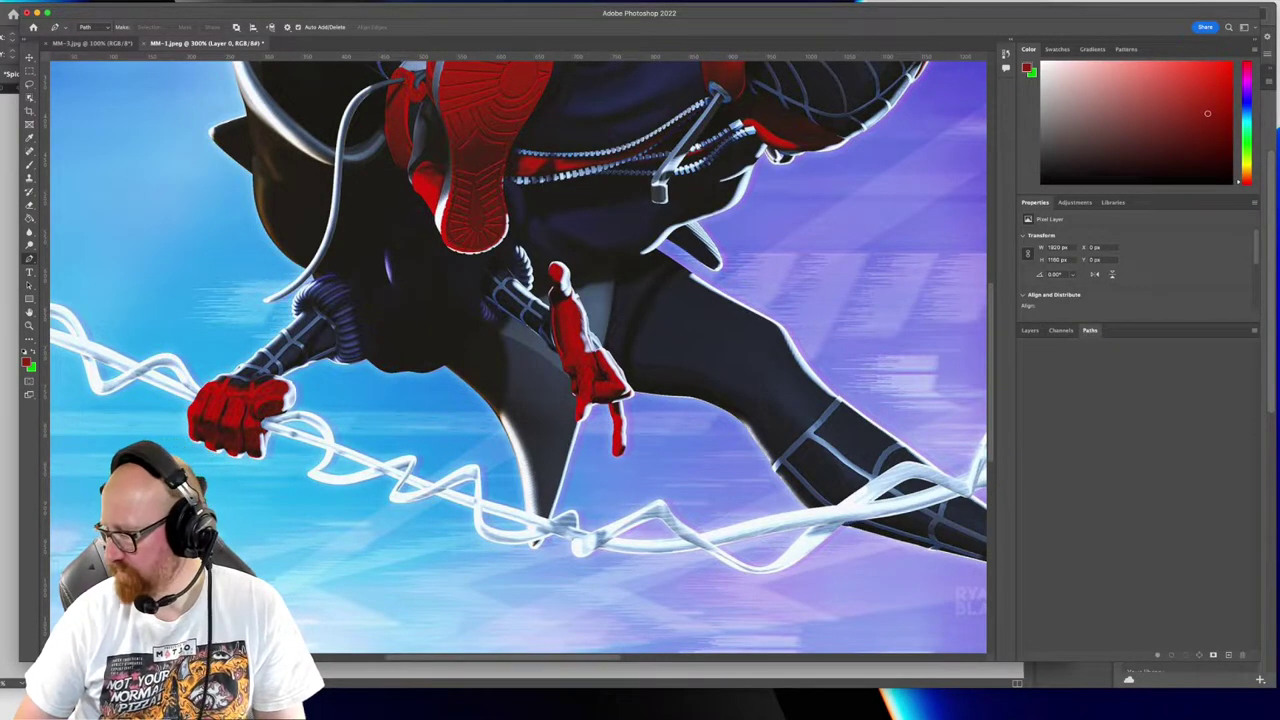
click(1229, 656)
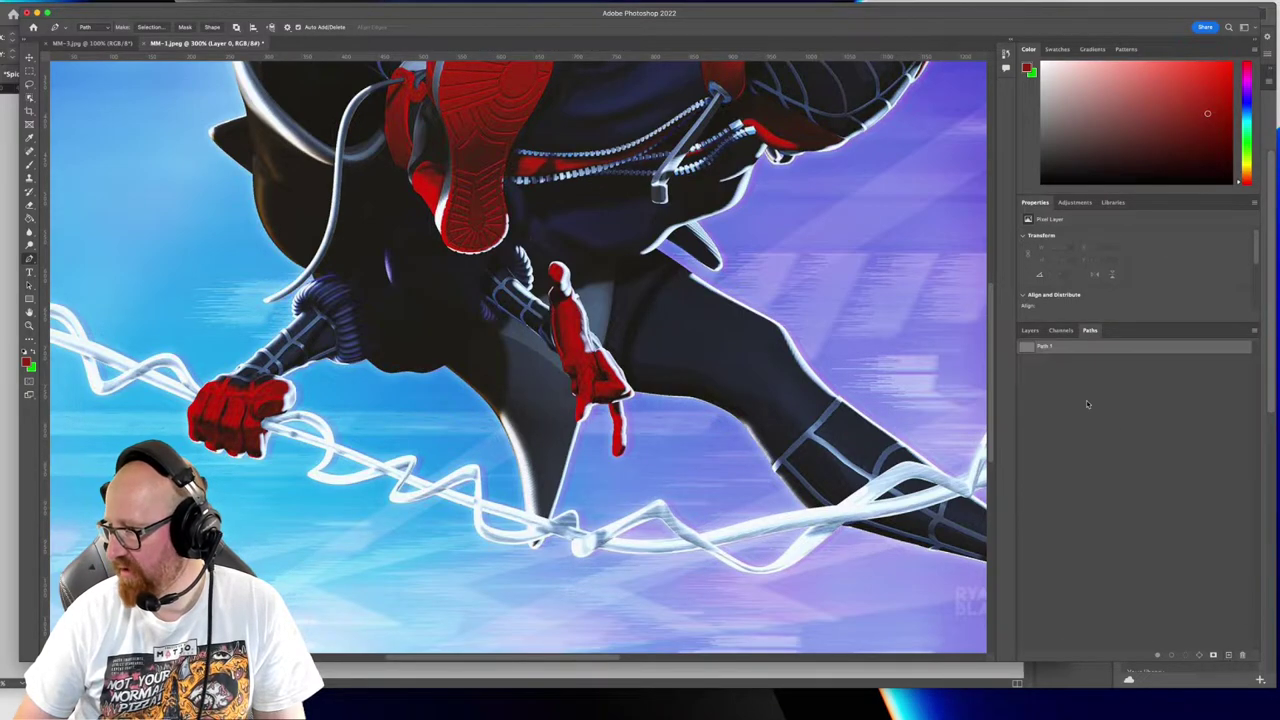
Start the pen outline on the front edge of the outstretched red shoe's toe and trace it over the toe's top
drag(695, 435, 392, 315)
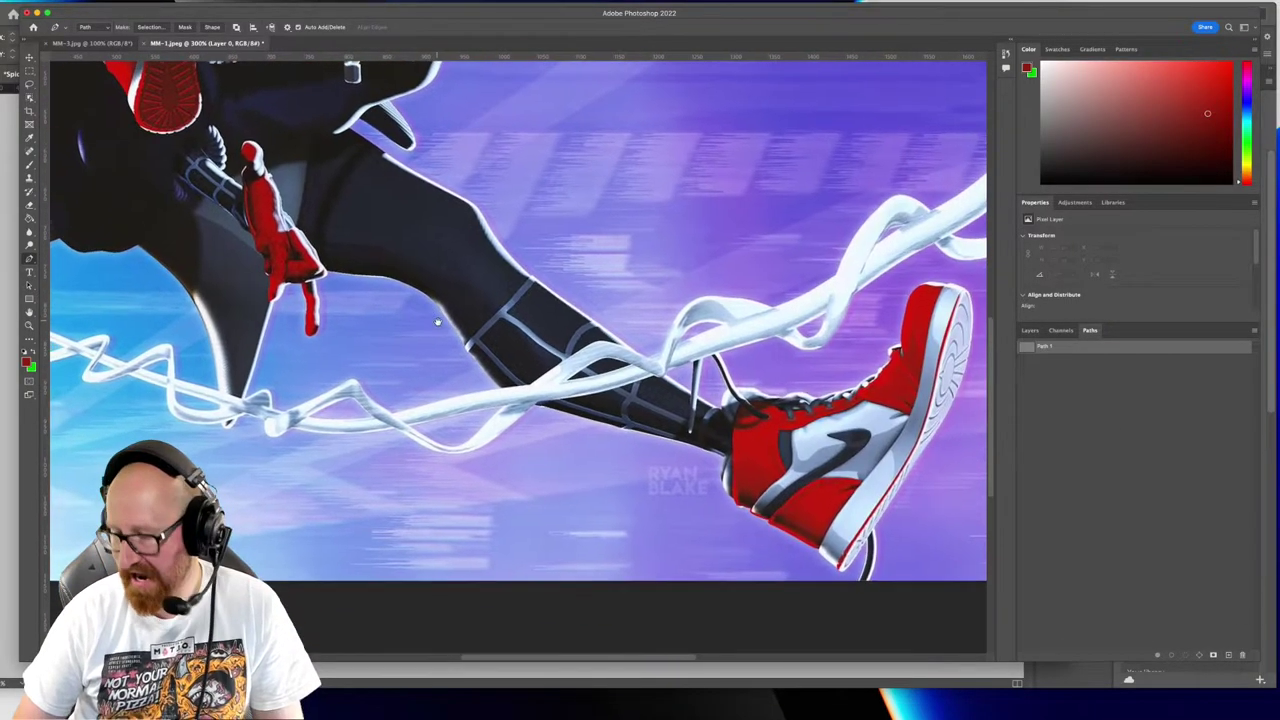
key(super+plus)
key(super+plus)
drag(714, 446, 420, 267)
scroll(420, 267, right, 5)
scroll(437, 277, up, 2)
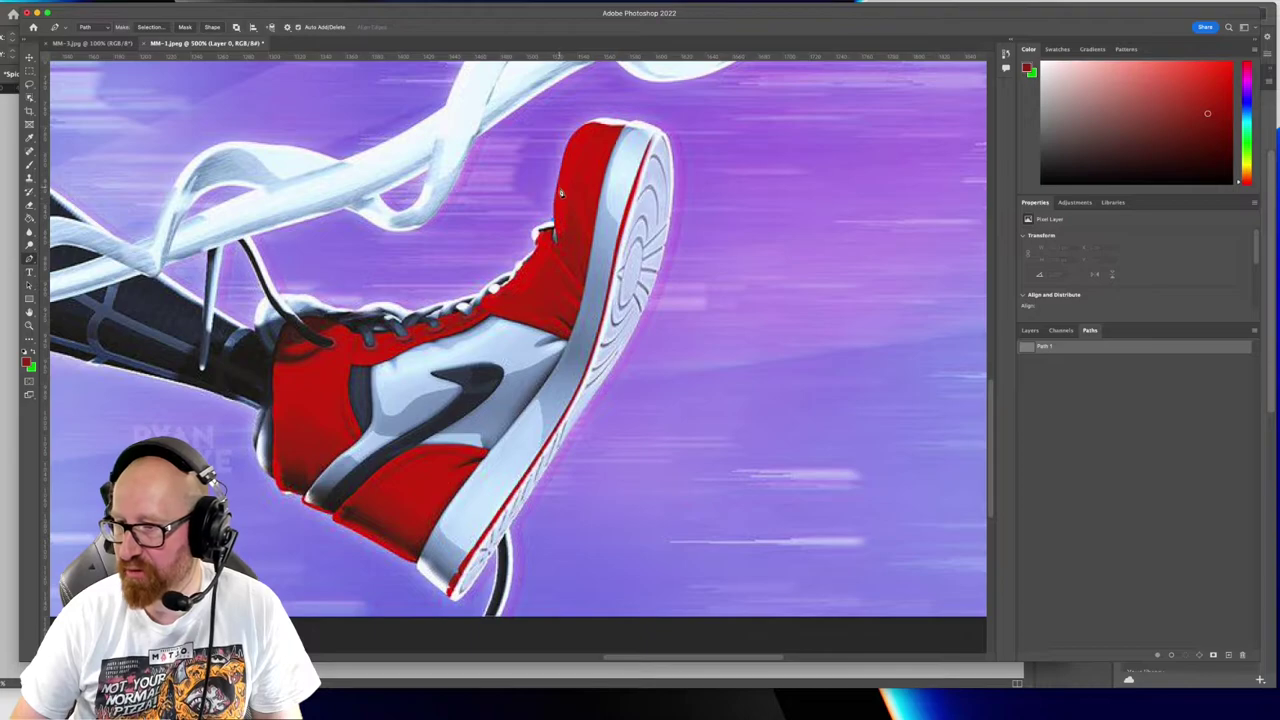
drag(562, 168, 571, 146)
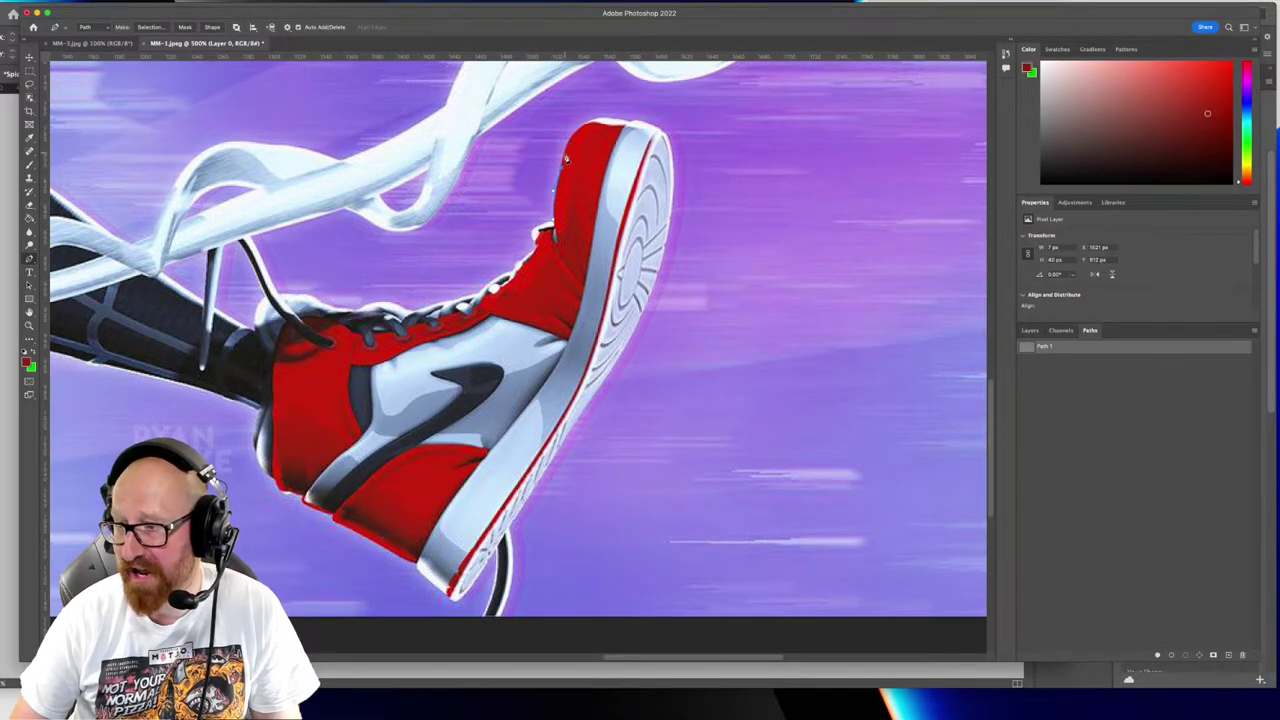
click(570, 145)
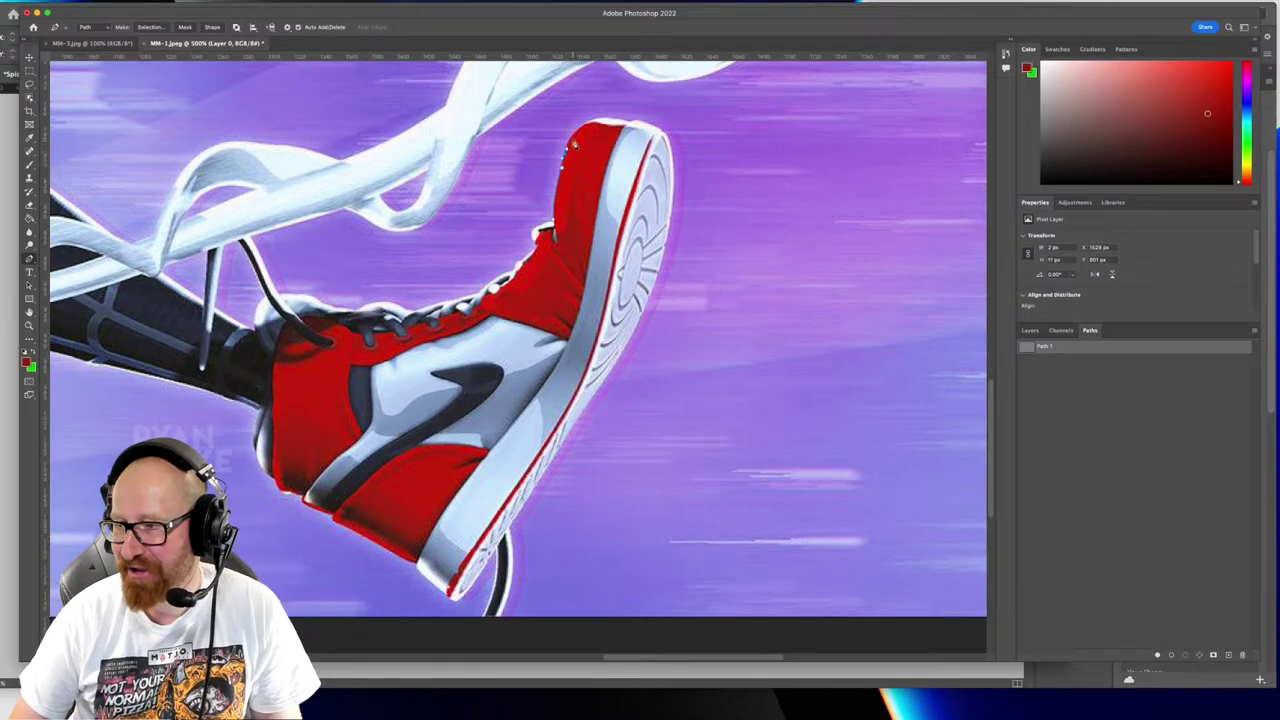
click(599, 121)
drag(627, 121, 661, 130)
alt+click(627, 122)
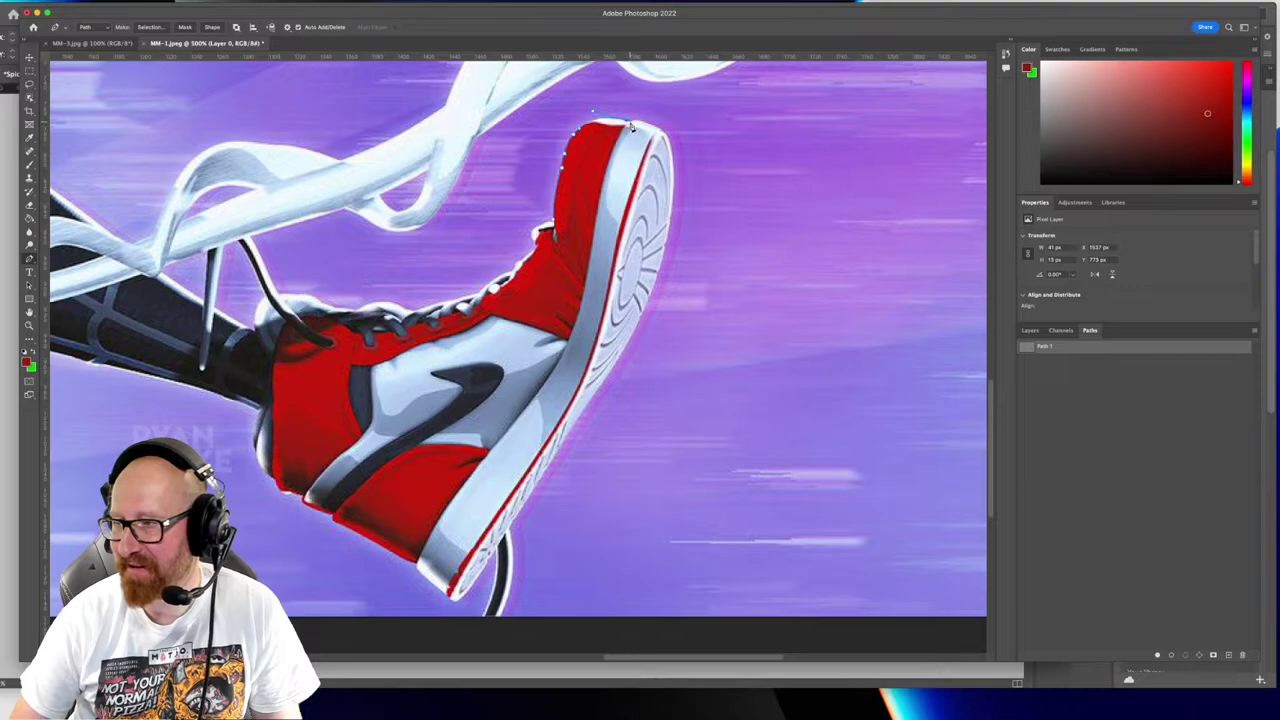
Continue the path around the rounded toe tip and onto the outer edge of the sole
click(634, 122)
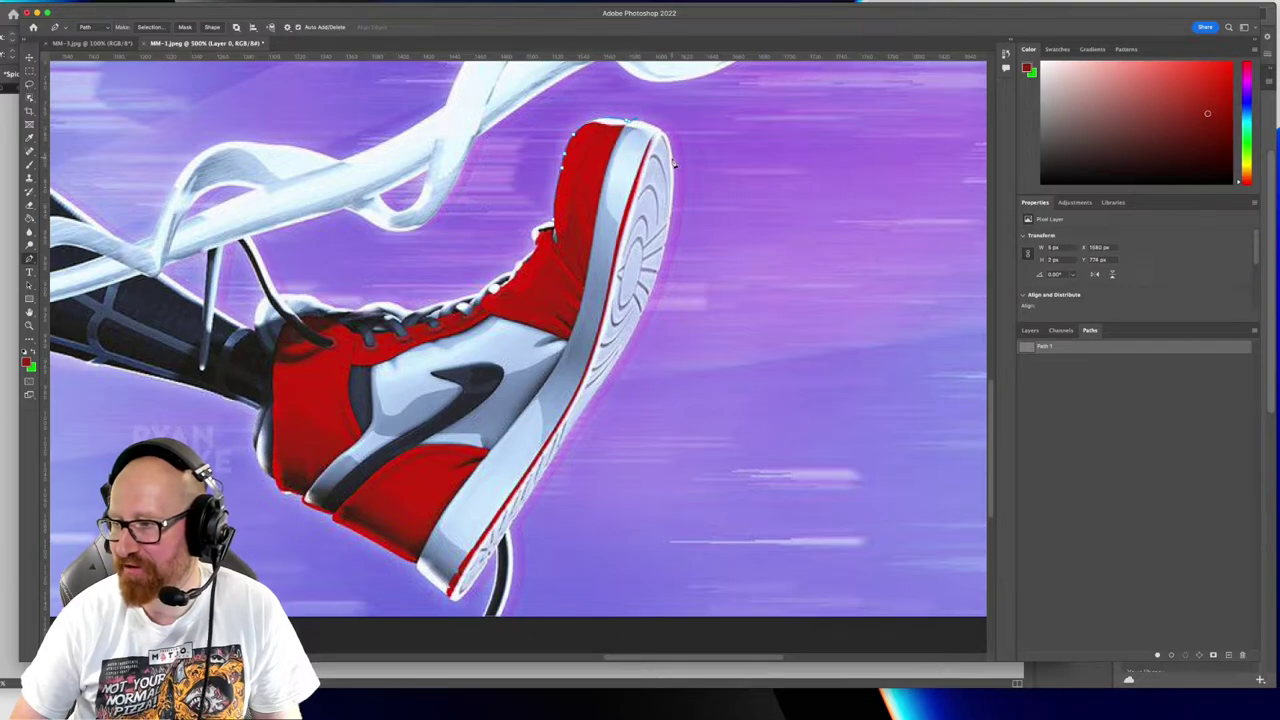
click(666, 180)
alt+click(672, 159)
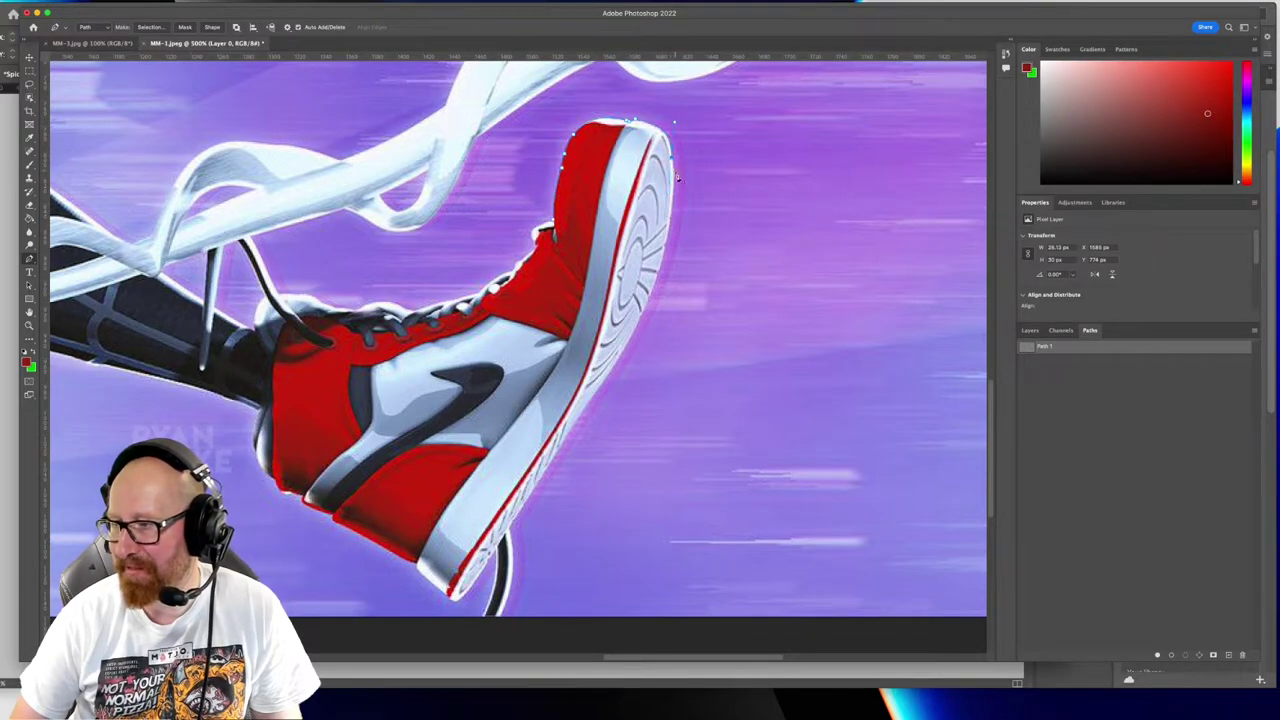
click(674, 176)
scroll(597, 363, down, 3)
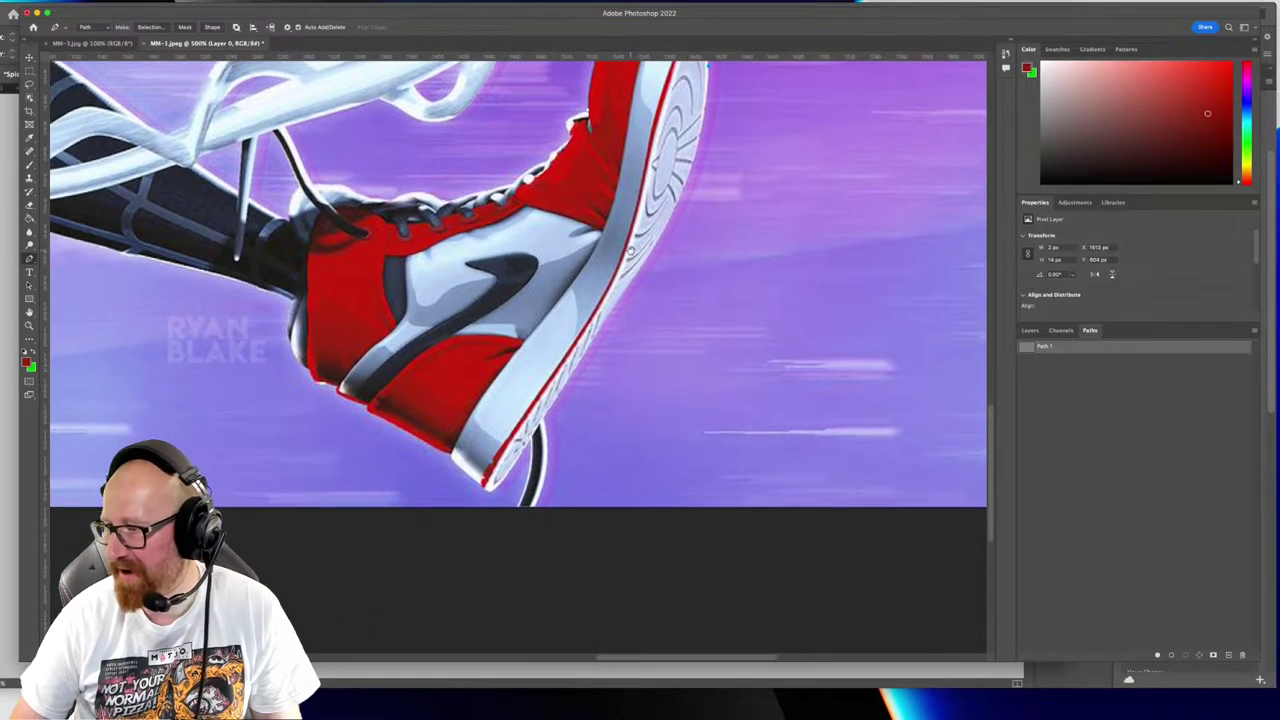
Trace the path down the outer edge of the shoe's sole and around the heel, leaving out the loose lace
click(669, 232)
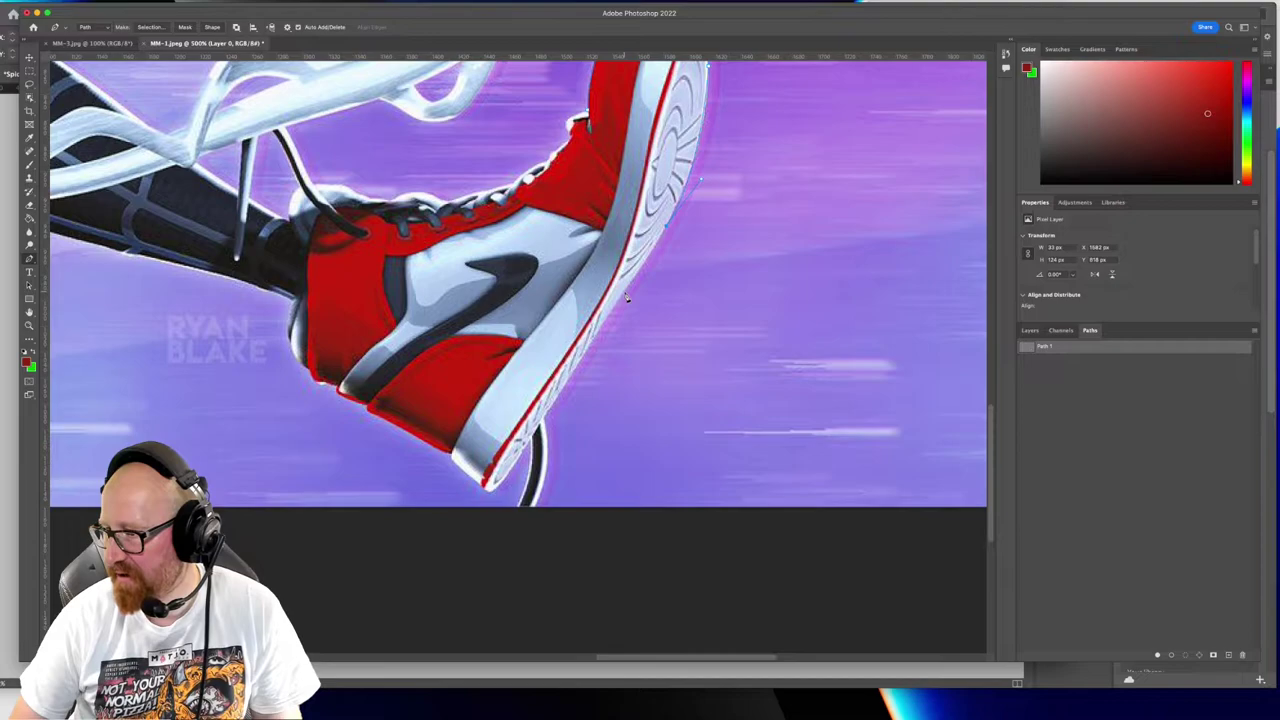
click(627, 297)
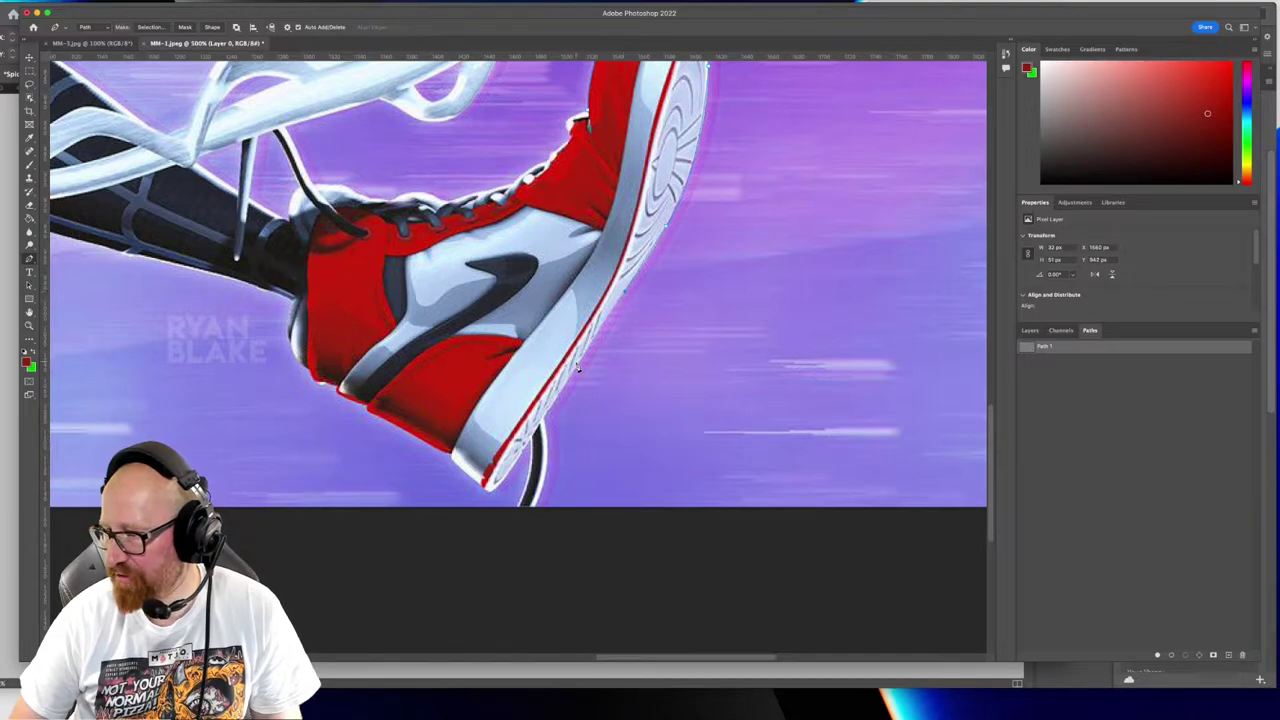
click(543, 425)
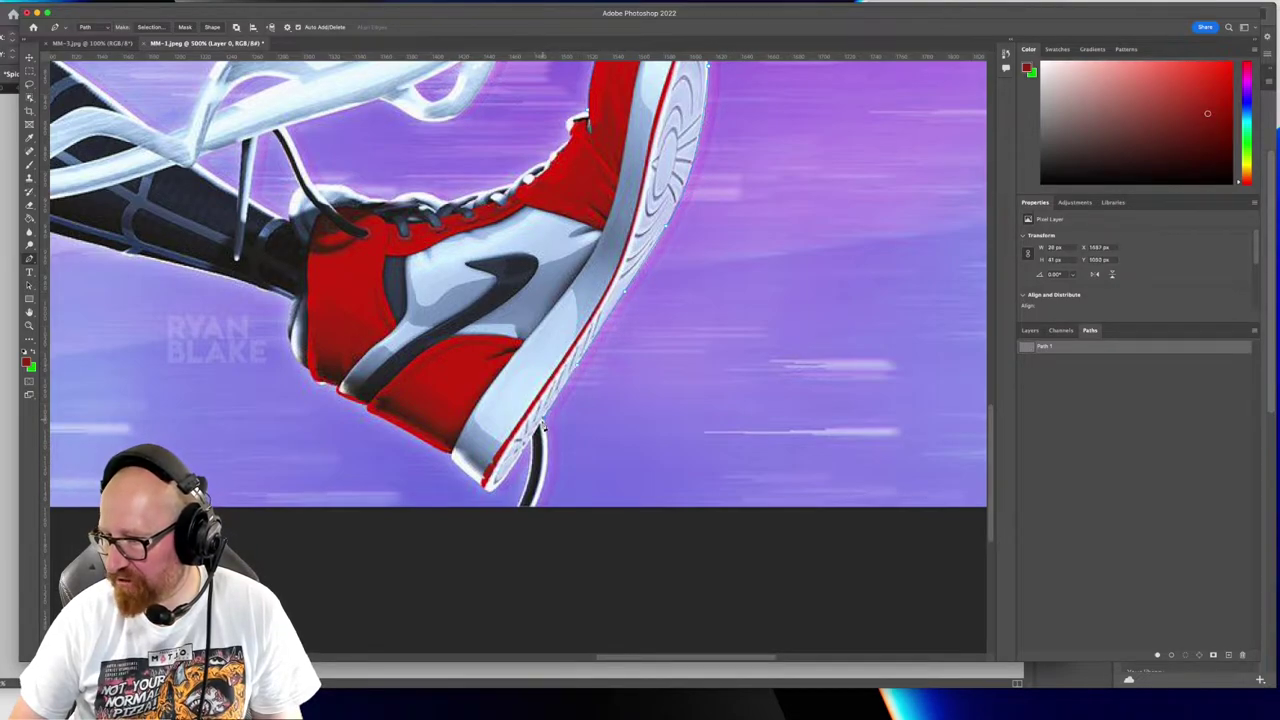
click(511, 479)
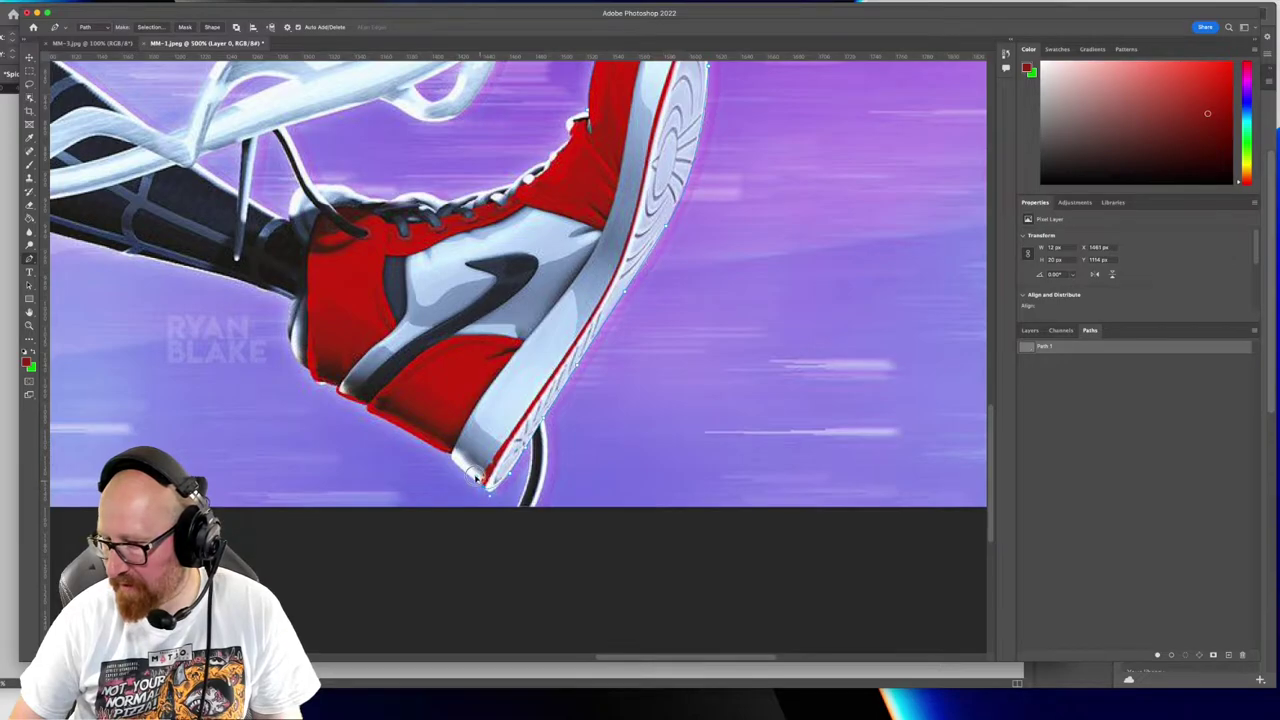
click(472, 486)
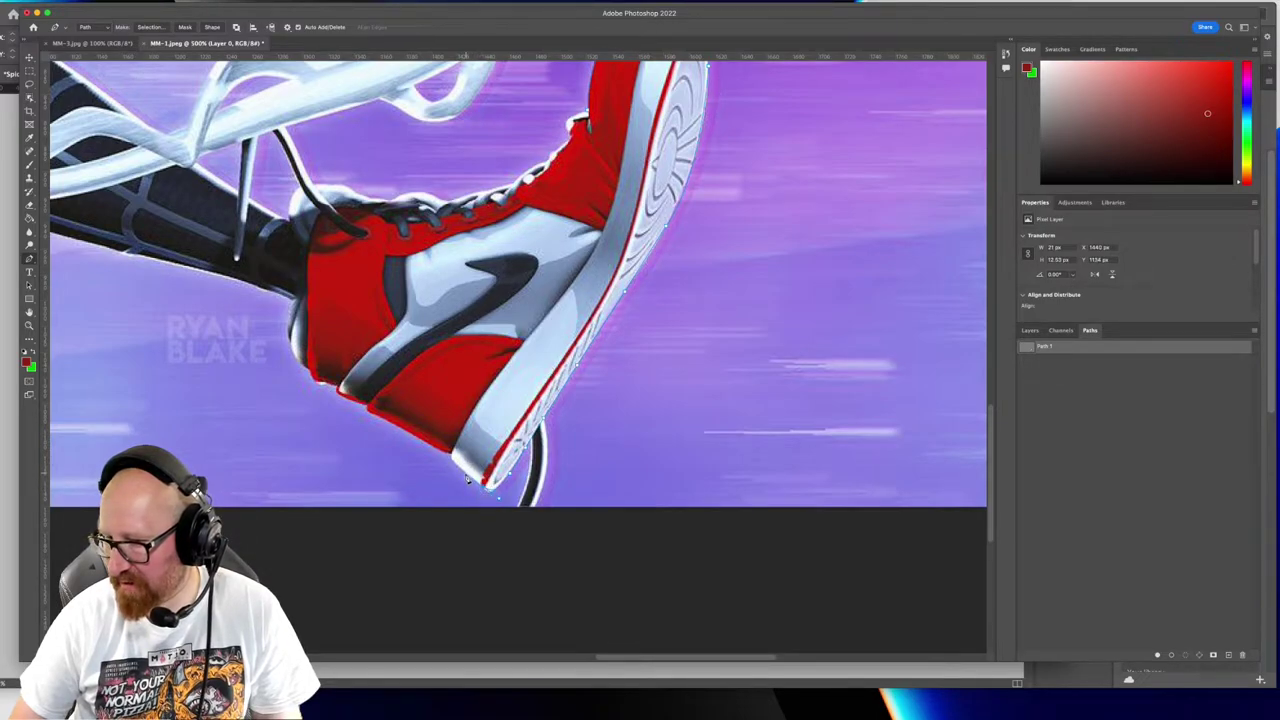
Trace the back of the shoe at close zoom, past the ankle and along the underside of the lower leg
scroll(467, 480, up, 10)
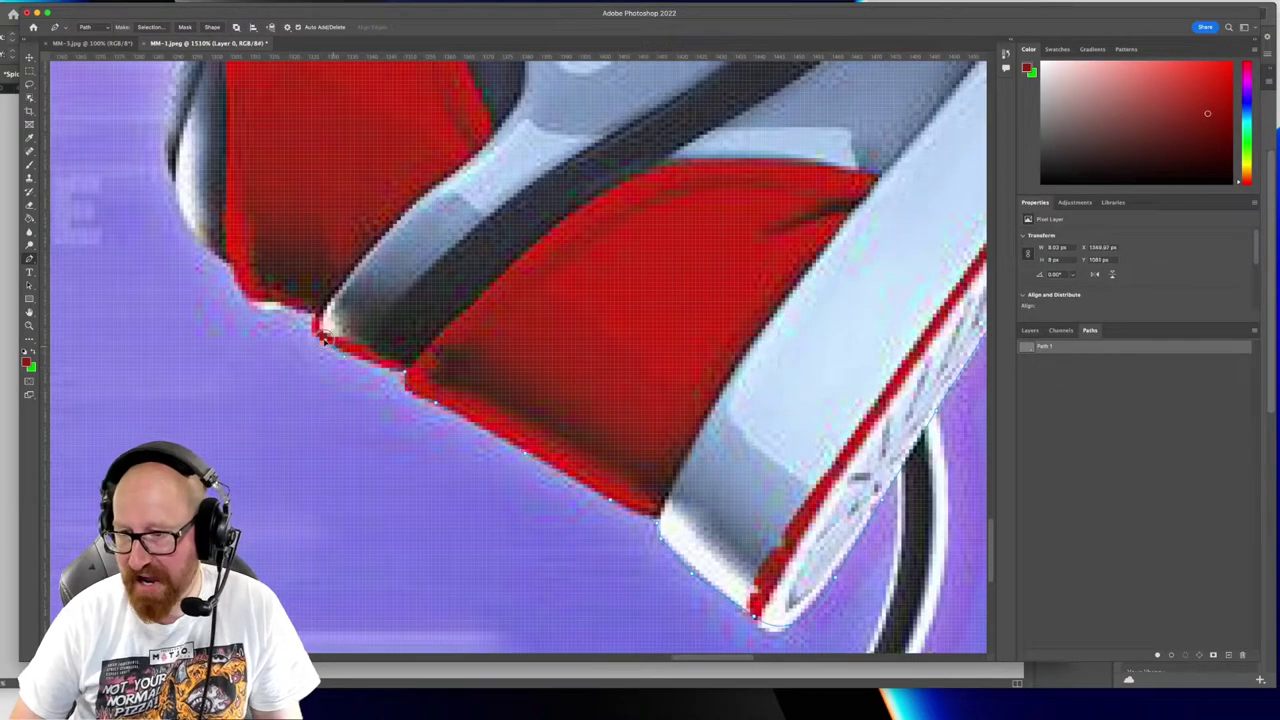
click(323, 339)
click(315, 314)
click(240, 282)
scroll(240, 282, down, 3)
click(278, 275)
scroll(480, 409, down, 4)
click(311, 354)
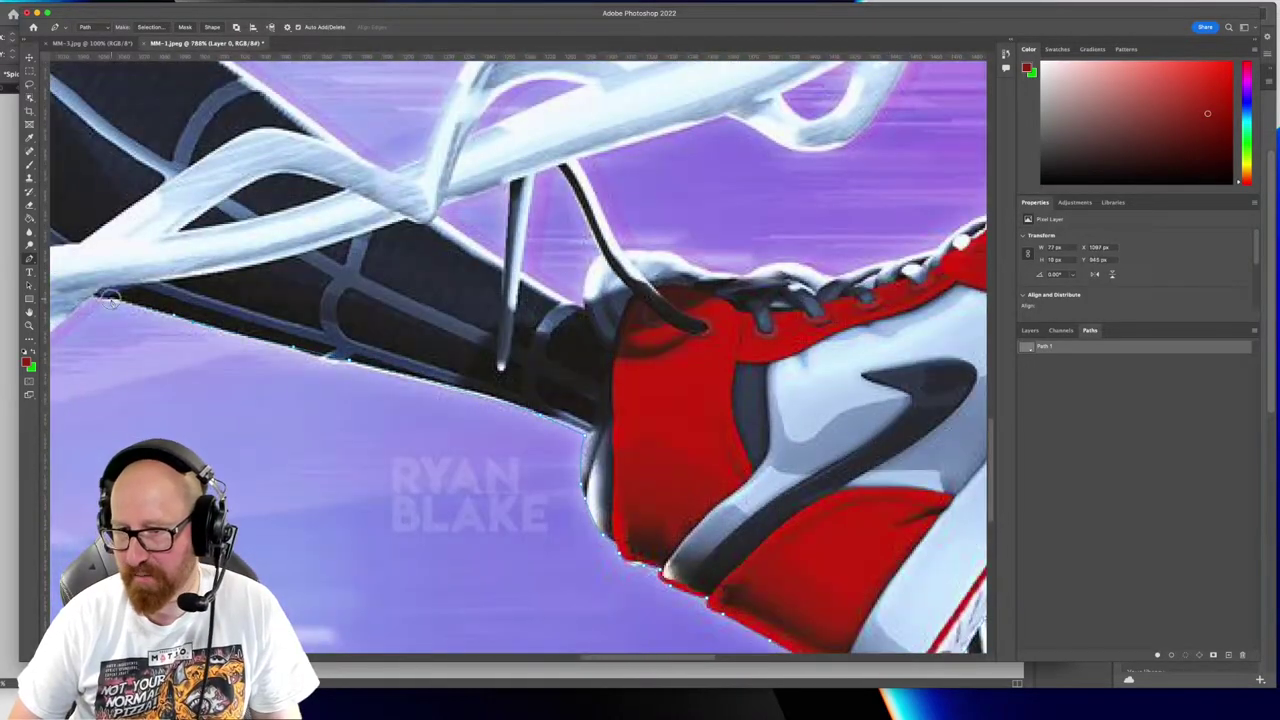
Continue the path along the lower edge of the looping web strand beneath the leg, breaking handles at the curve ends
scroll(111, 299, left, 5)
drag(208, 428, 140, 436)
alt+click(207, 428)
scroll(207, 428, left, 6)
drag(397, 430, 297, 345)
alt+click(397, 430)
scroll(397, 430, left, 5)
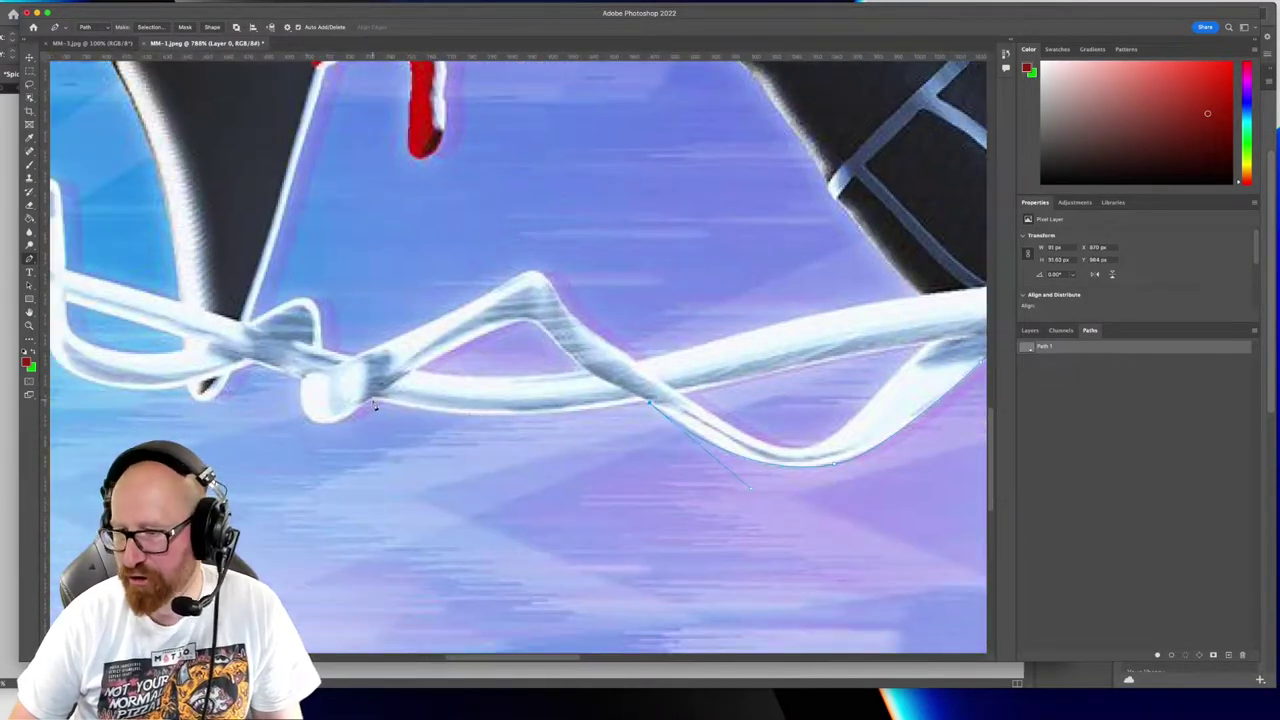
Trace the web's underside past the knot and the dark pointed tip, around the loops on its far side
scroll(323, 386, left, 10)
drag(348, 418, 307, 357)
alt+click(348, 419)
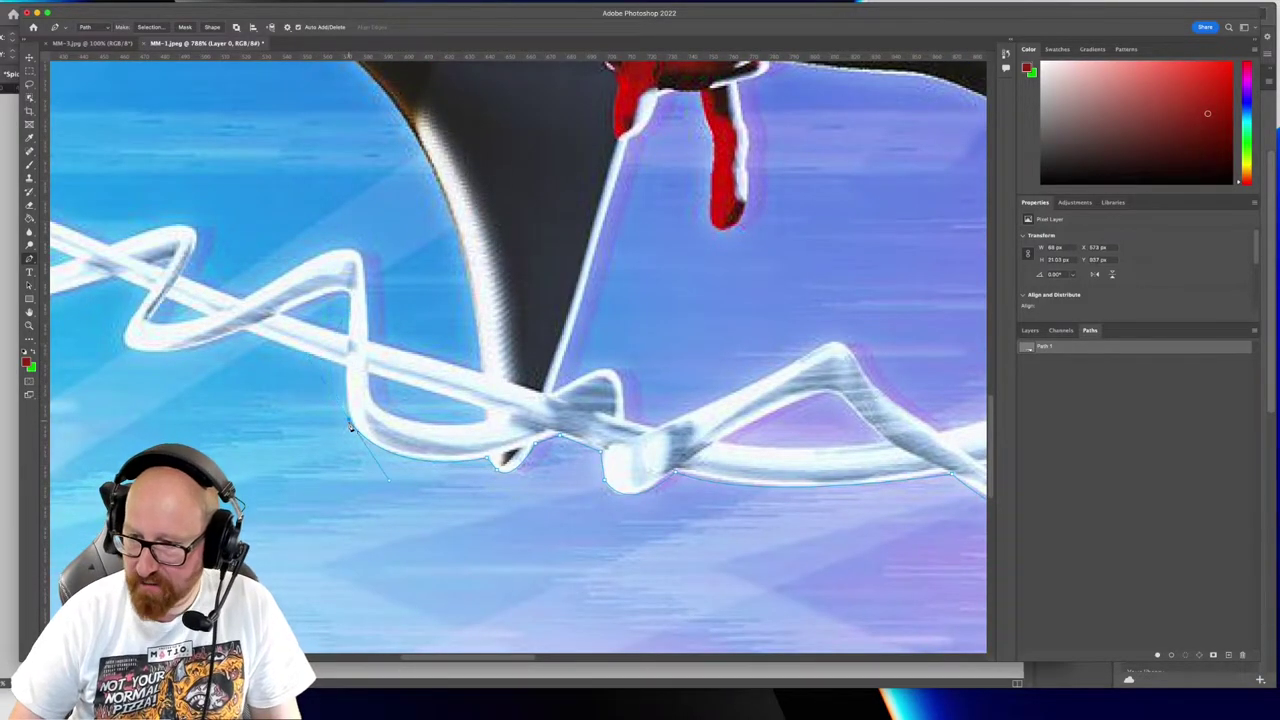
scroll(370, 350, left, 8)
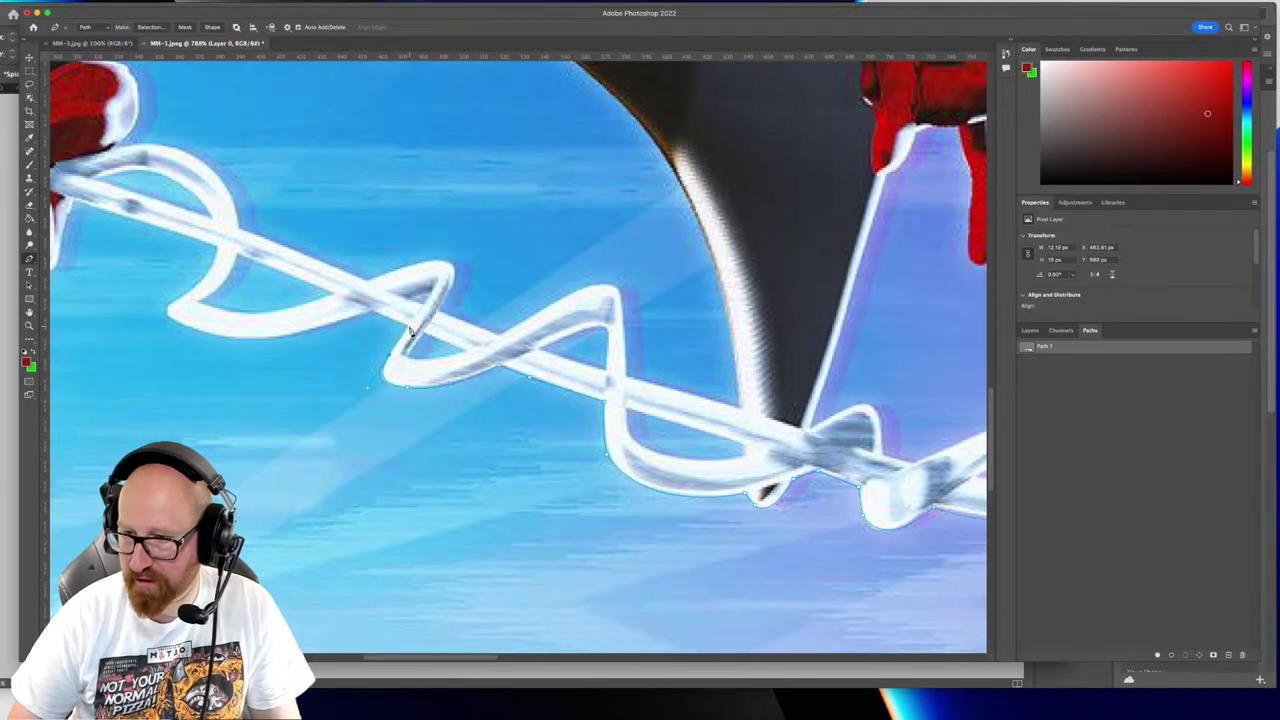
Carry the path around the underside of the red fist and along the lower edge of the web loop beyond it
scroll(214, 257, left, 10)
scroll(214, 257, up, 6)
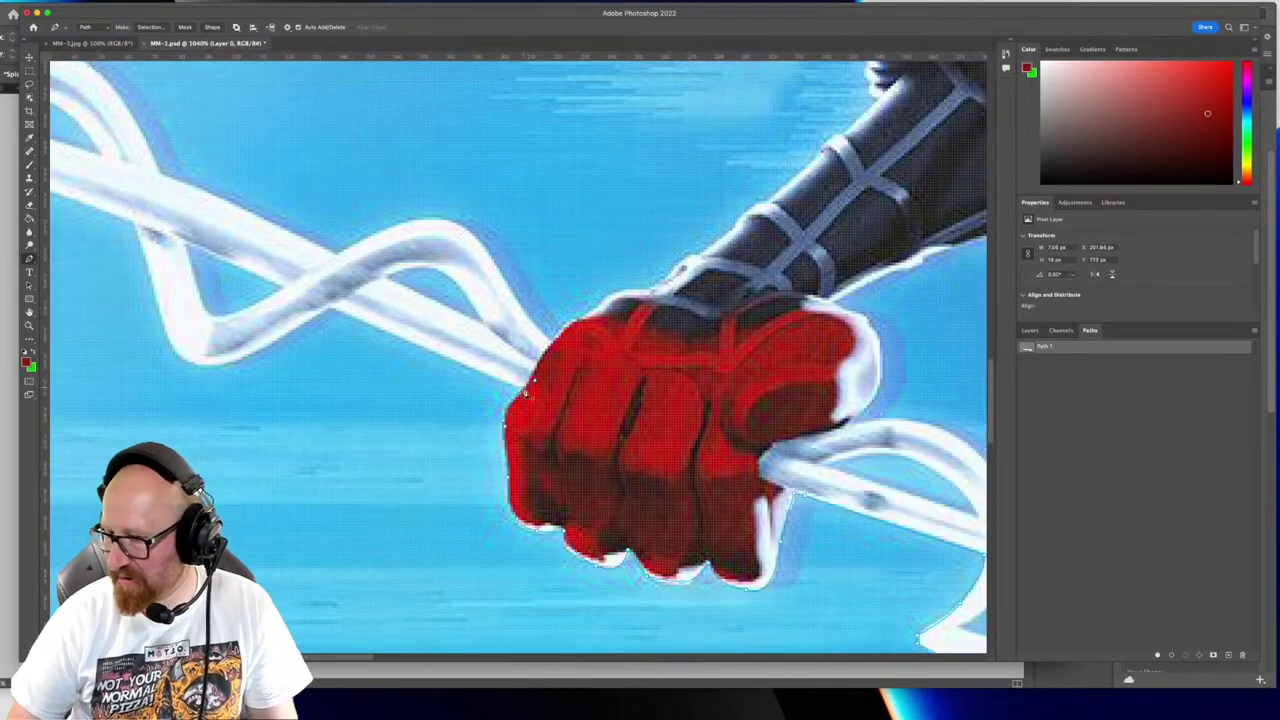
click(333, 308)
click(293, 329)
drag(168, 343, 154, 297)
Extend the path to the canvas's left edge, cross the web there and begin tracing back along its upper edge
scroll(134, 224, left, 10)
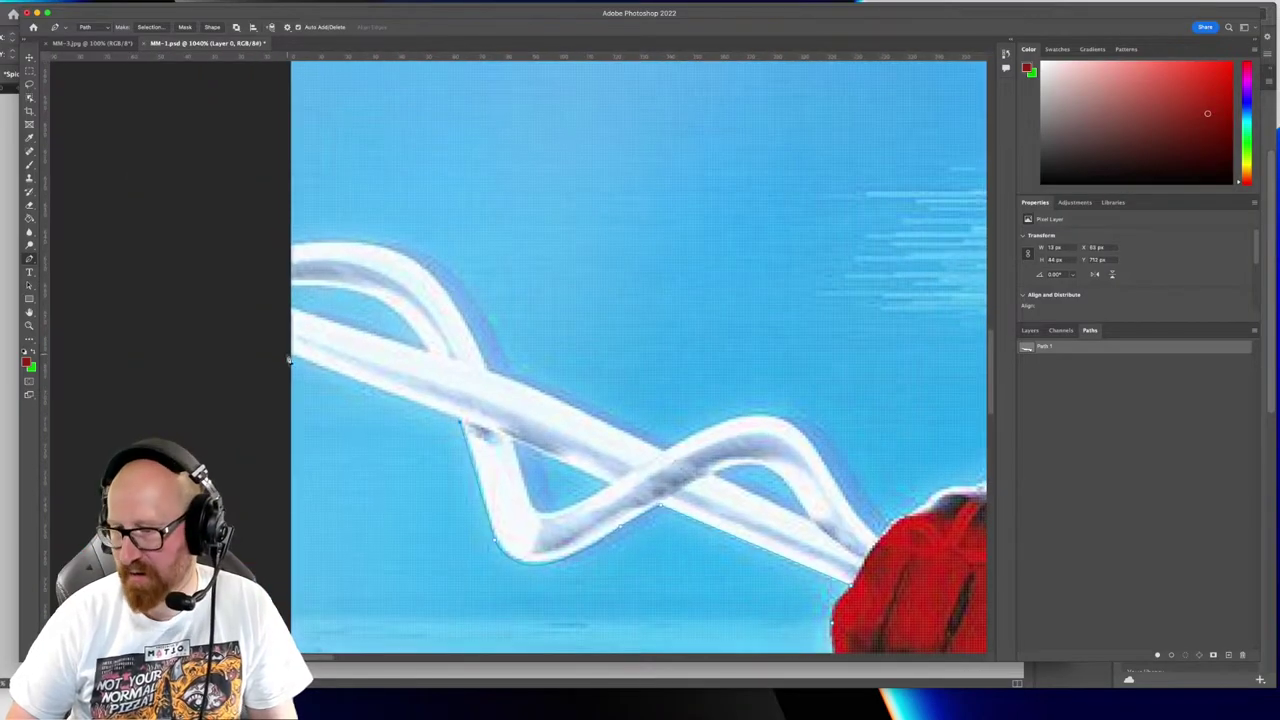
click(289, 355)
click(291, 307)
drag(289, 288, 189, 300)
drag(452, 295, 481, 369)
Trace the upper edge of the twisted web back to the red fist and over the knuckles to the wrist
scroll(456, 296, right, 4)
click(552, 393)
drag(636, 369, 687, 363)
scroll(687, 363, right, 10)
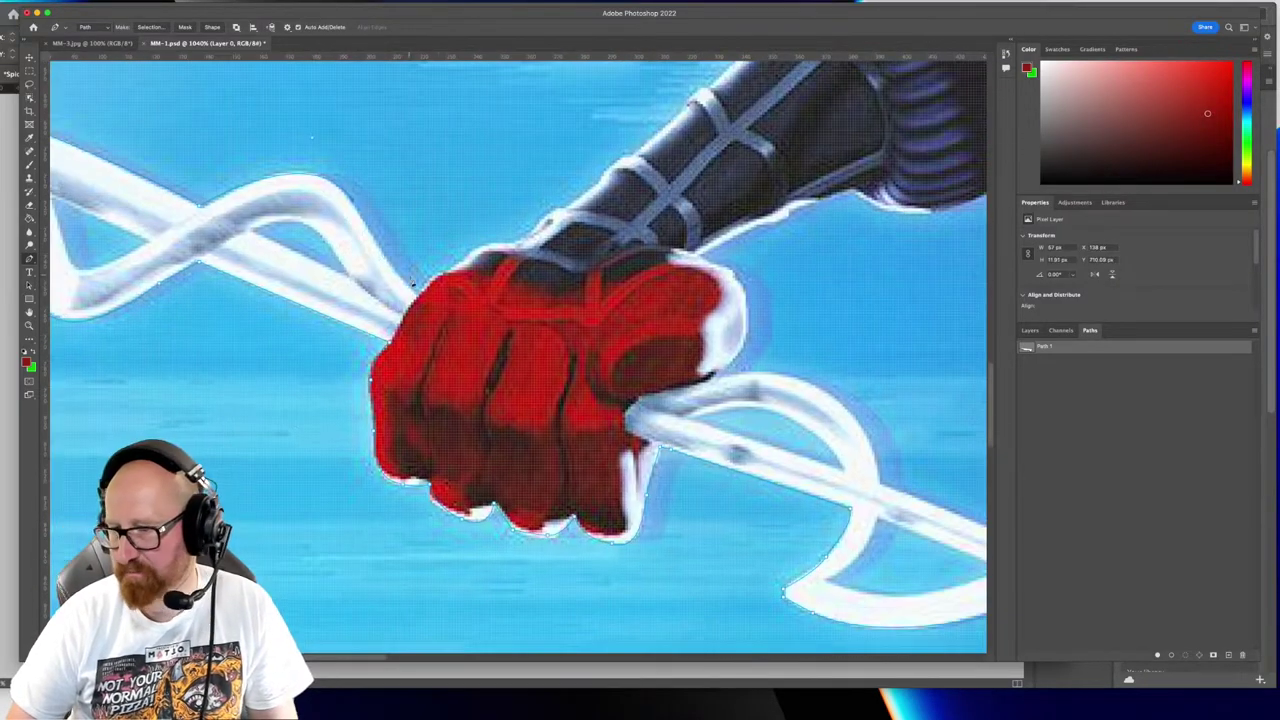
drag(385, 251, 418, 298)
click(421, 297)
scroll(421, 298, right, 5)
click(326, 352)
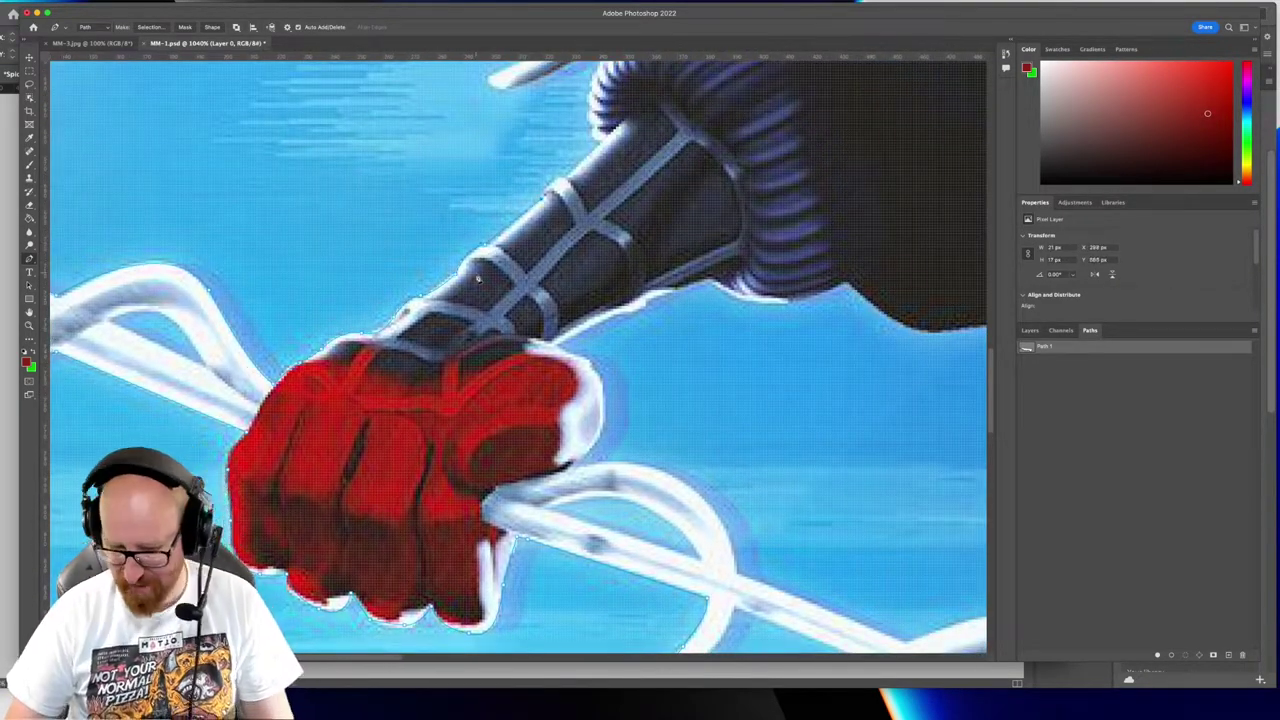
Trace the upper edge of the web-patterned forearm, around the ribbed cuff and along the loose white cord's tip
scroll(480, 279, up, 5)
scroll(480, 279, right, 3)
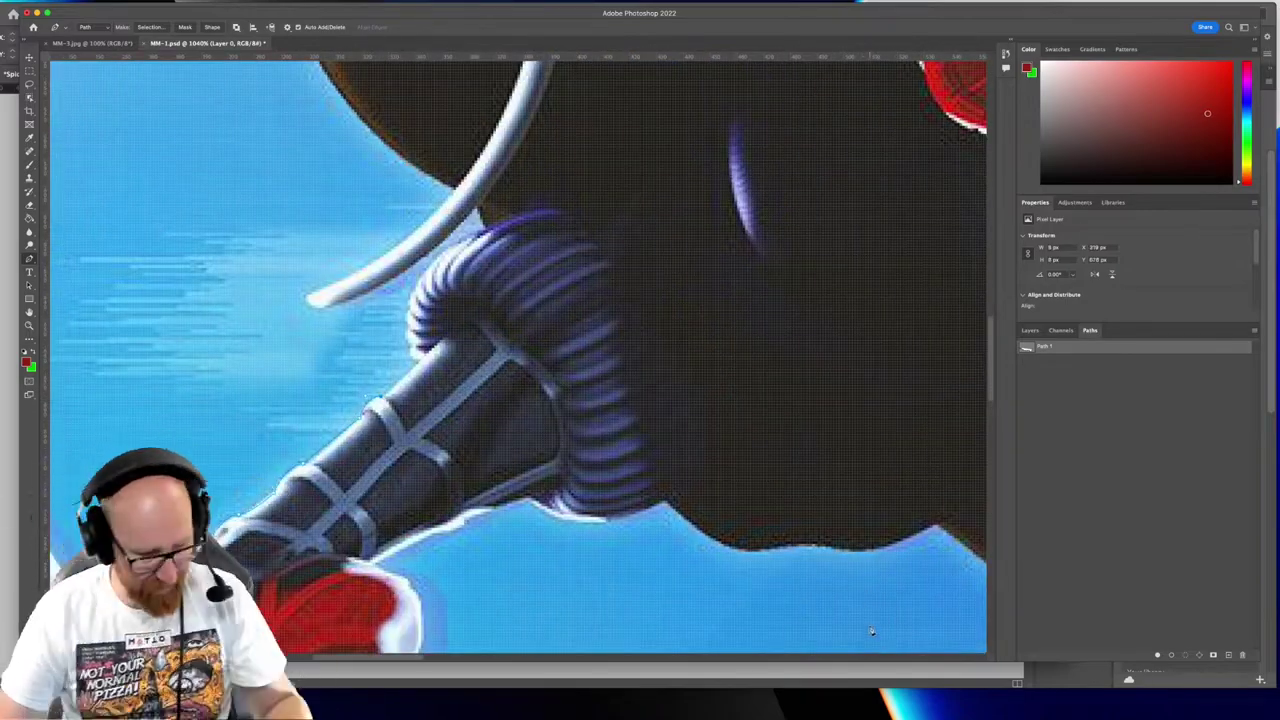
scroll(409, 391, up, 4)
click(421, 346)
drag(519, 147, 683, 88)
scroll(683, 88, down, 3)
scroll(380, 490, up, 2)
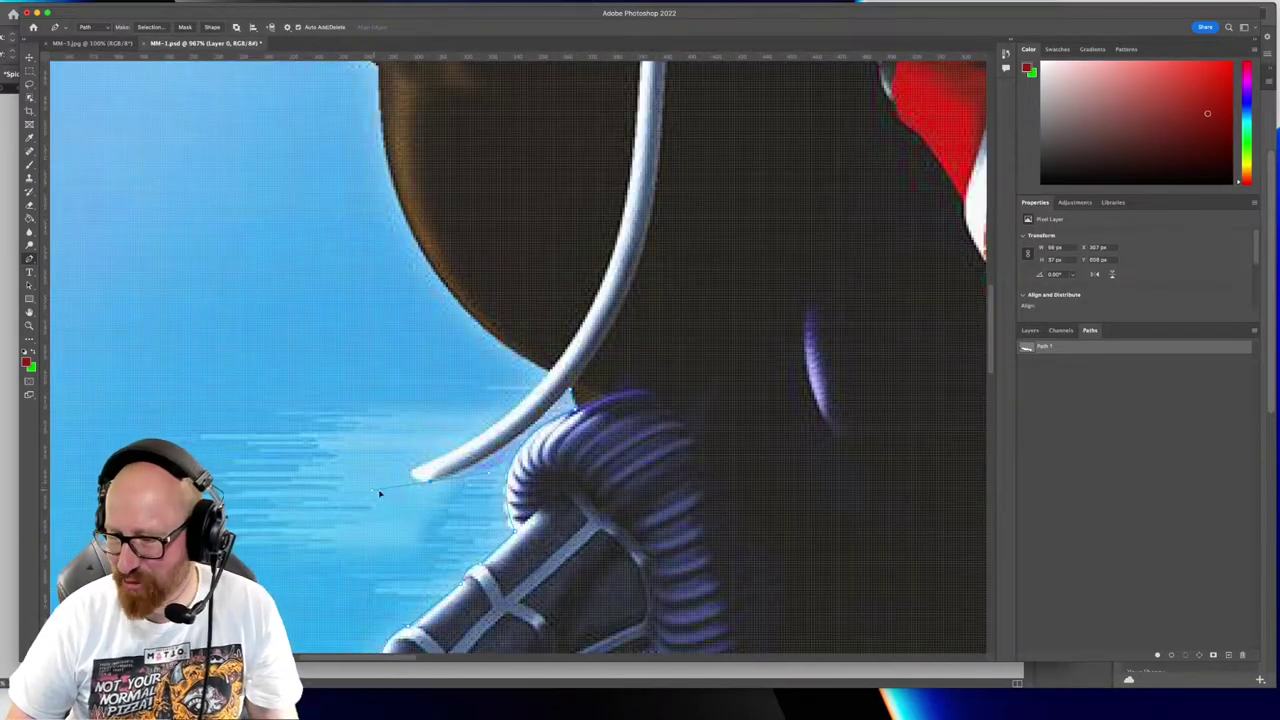
Trace the dark curved body edge above the cord and around the pointed flap to the white-rimmed shape
scroll(563, 337, up, 5)
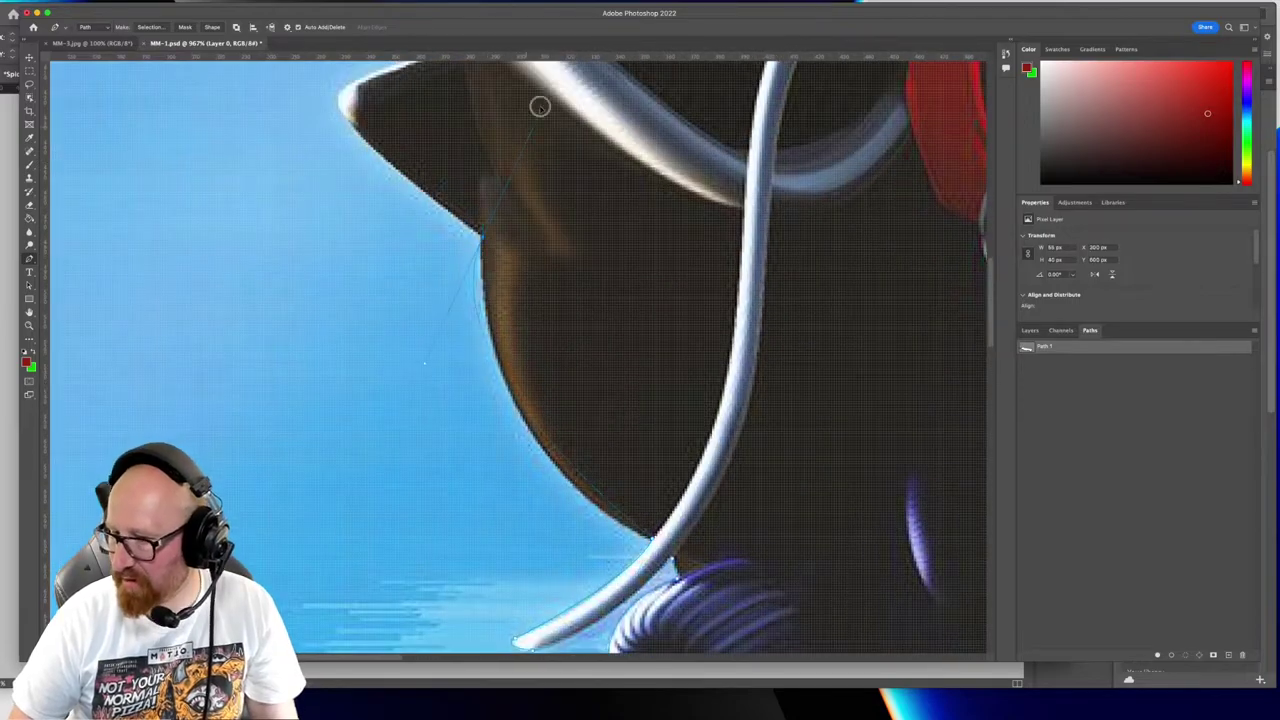
scroll(490, 340, right, 5)
scroll(490, 340, down, 1)
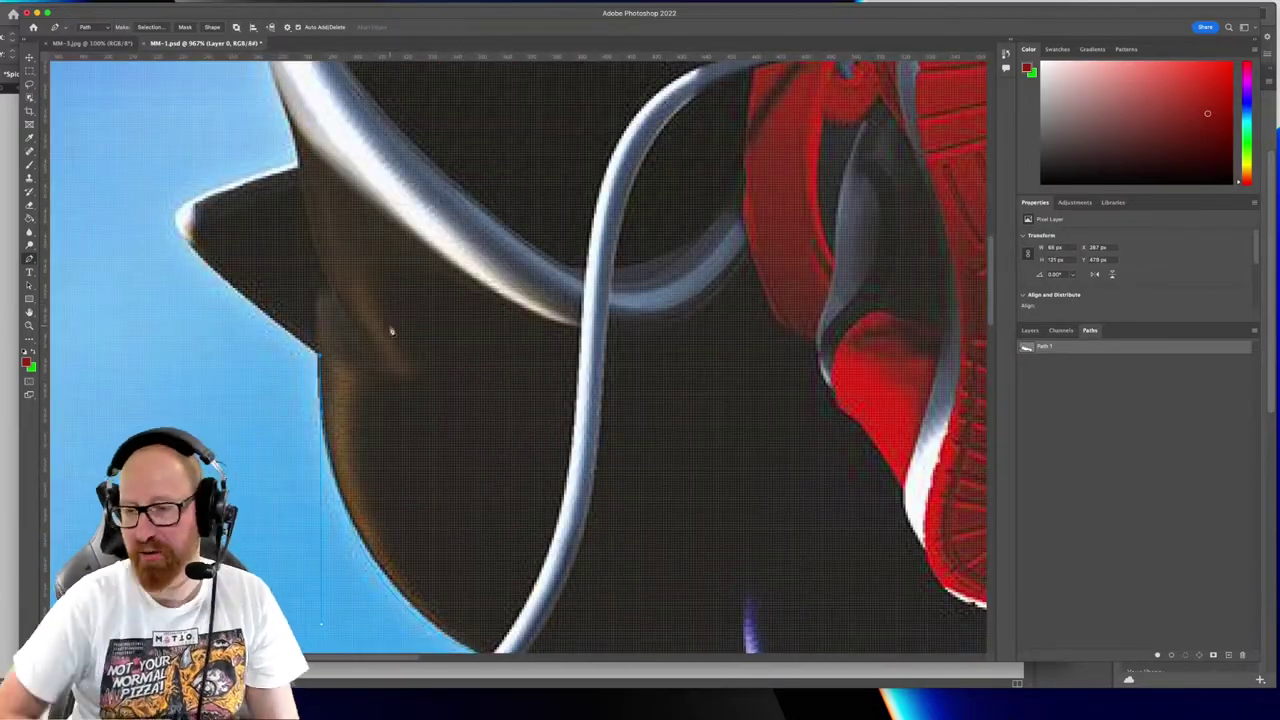
scroll(391, 331, left, 4)
scroll(391, 331, up, 2)
scroll(400, 354, up, 4)
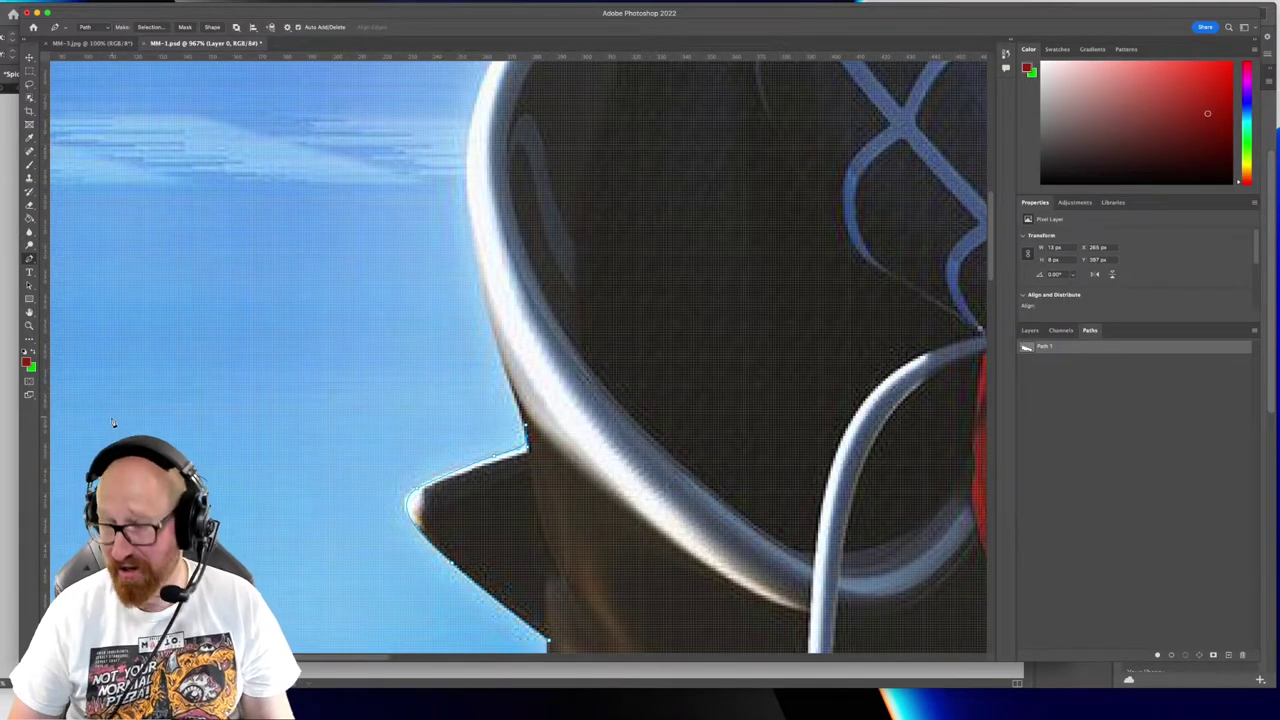
Continue the path up the outer edge of the large white-rimmed curve to the ribbed trim
drag(523, 345, 494, 358)
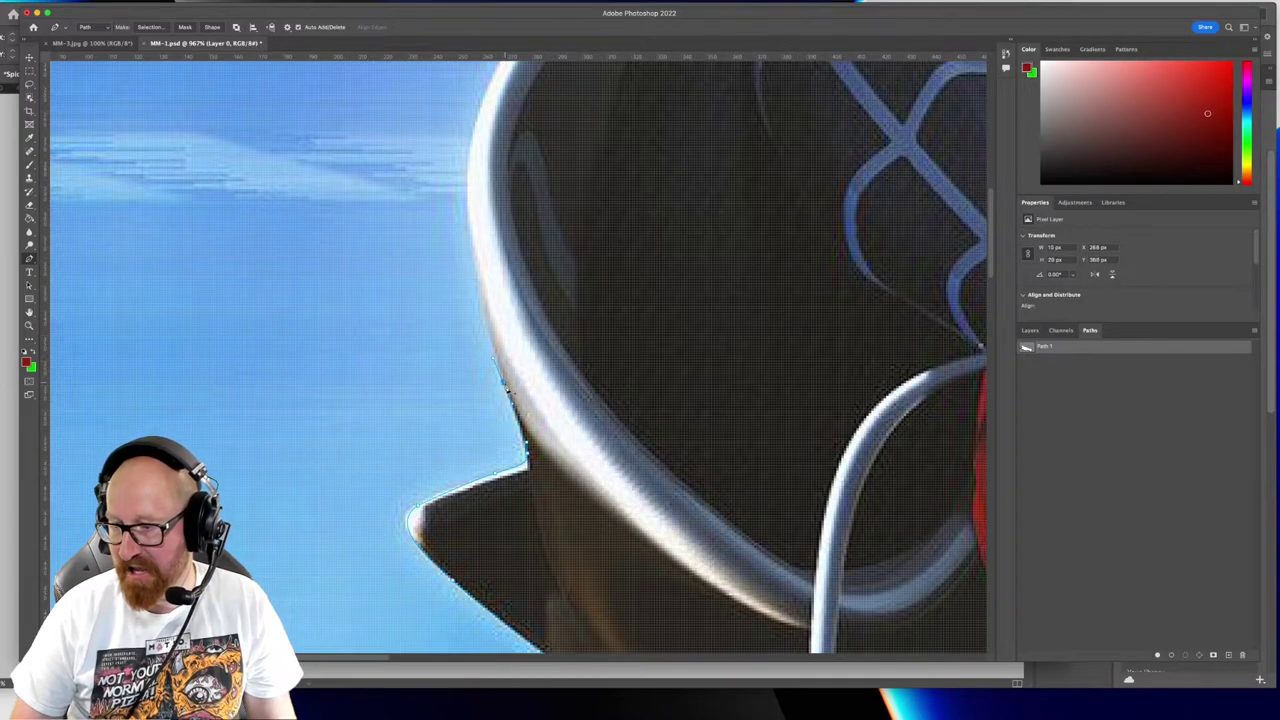
alt+click(504, 385)
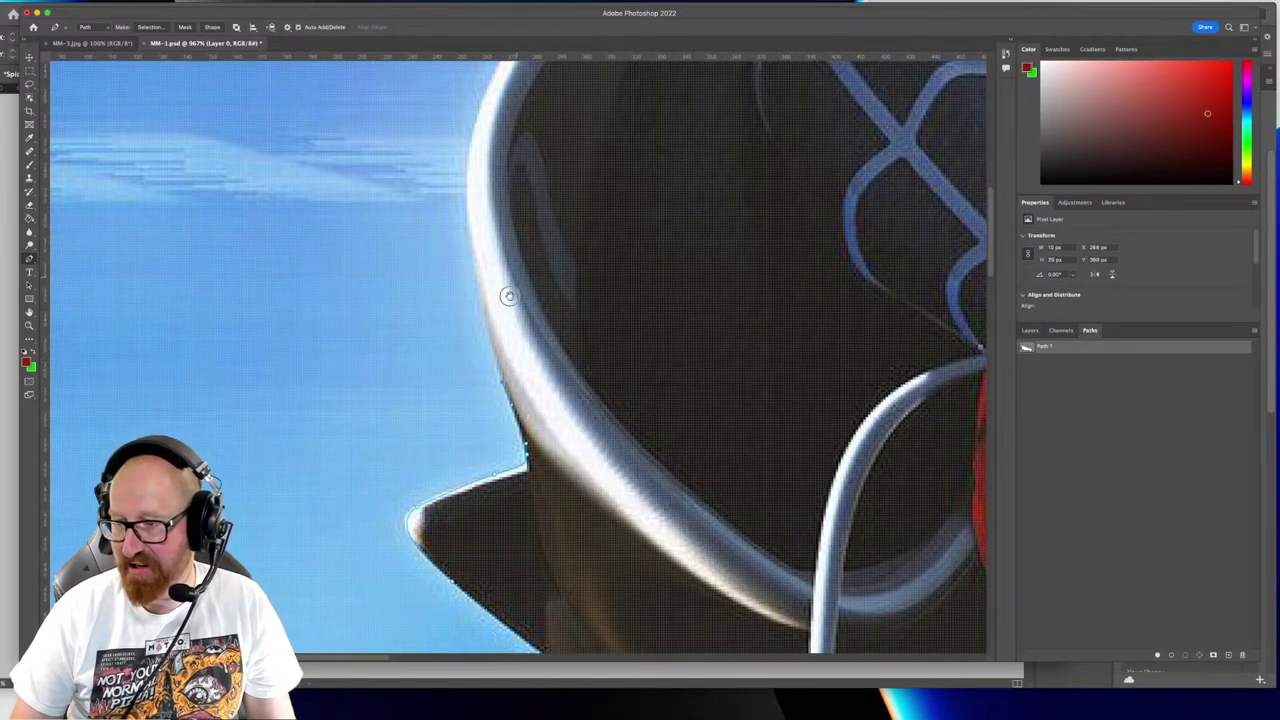
drag(485, 173, 400, 310)
drag(393, 250, 428, 149)
drag(467, 258, 302, 392)
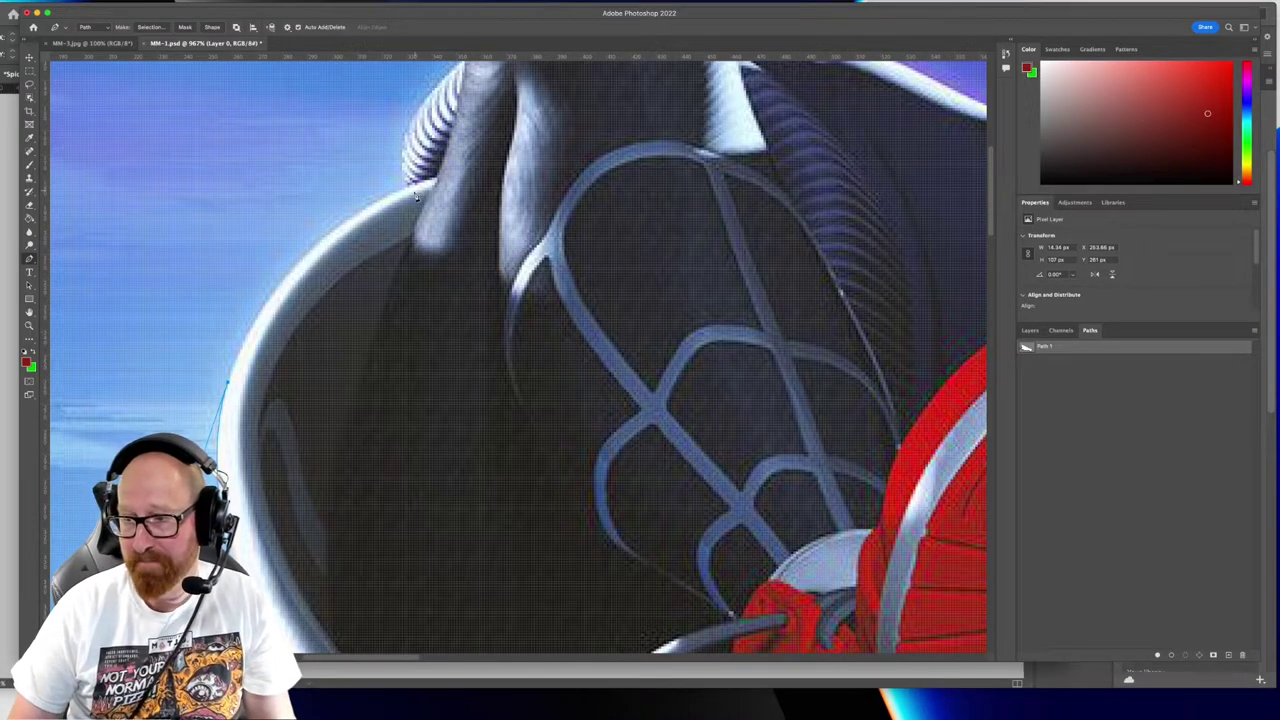
drag(406, 190, 540, 140)
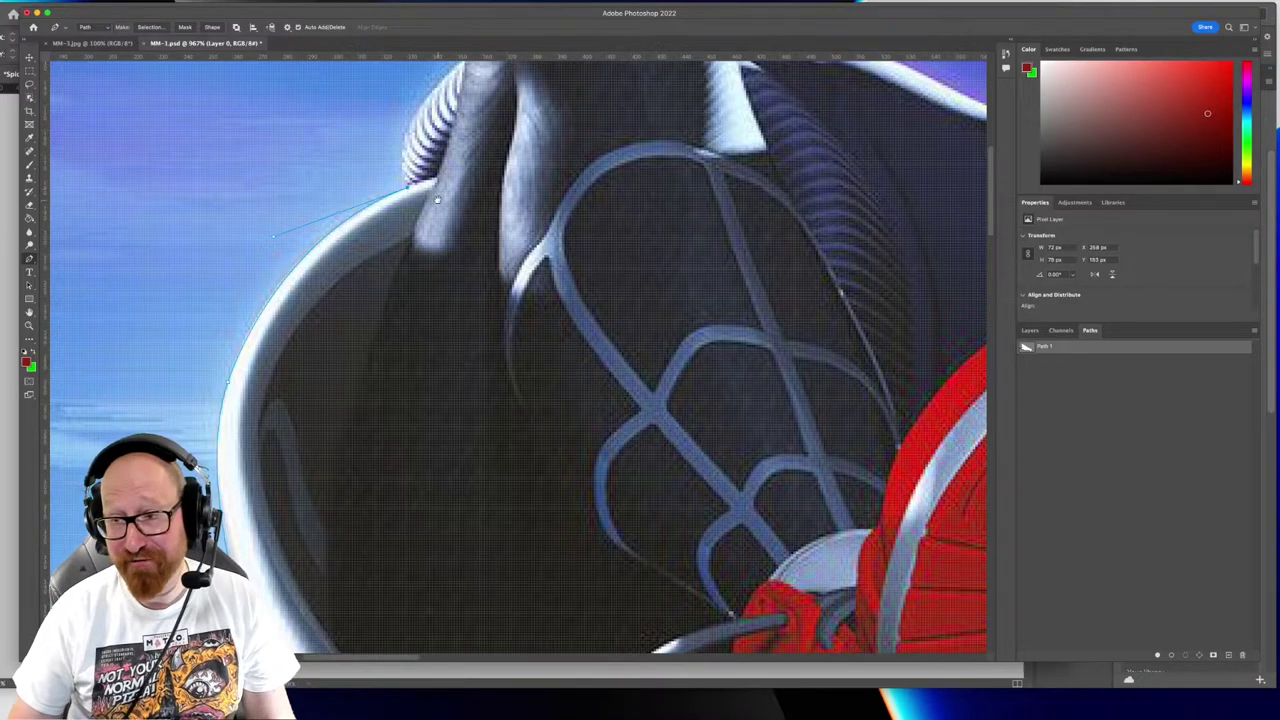
Trace the outer edge of the small ribbed trim up to the side of the tall pointed fold
scroll(300, 280, up, 4)
drag(292, 290, 300, 289)
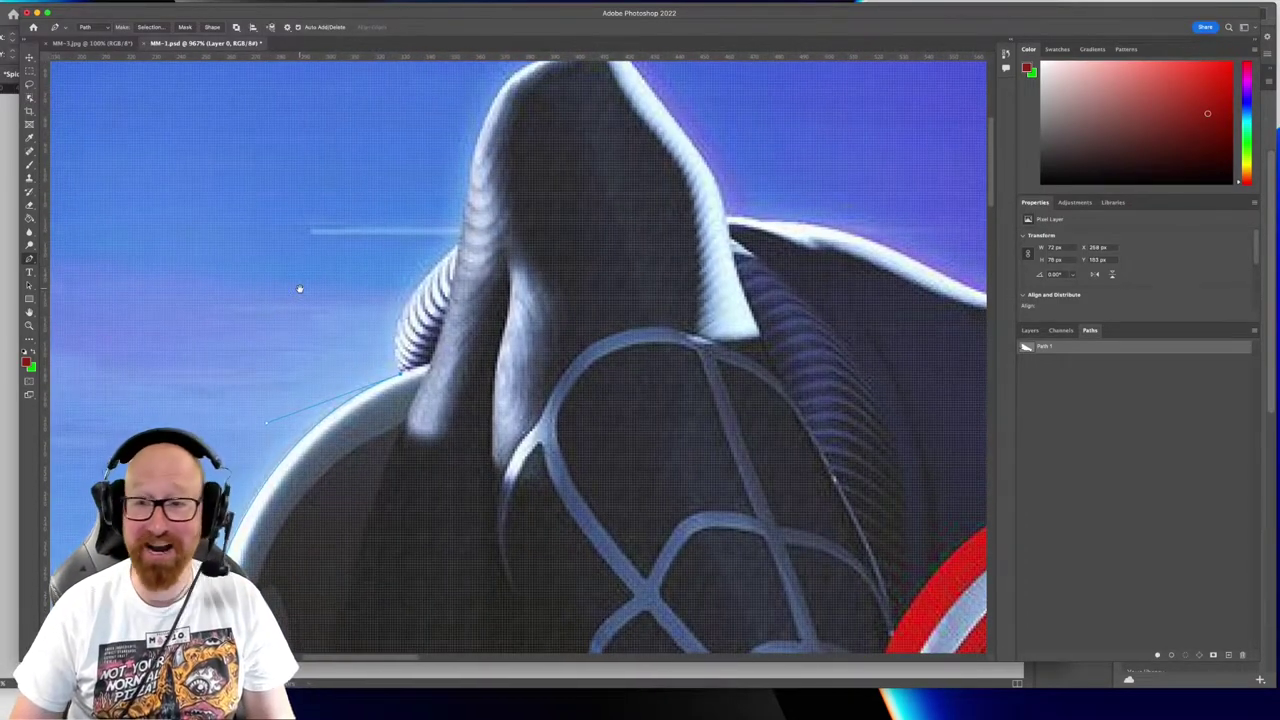
scroll(410, 320, right, 1)
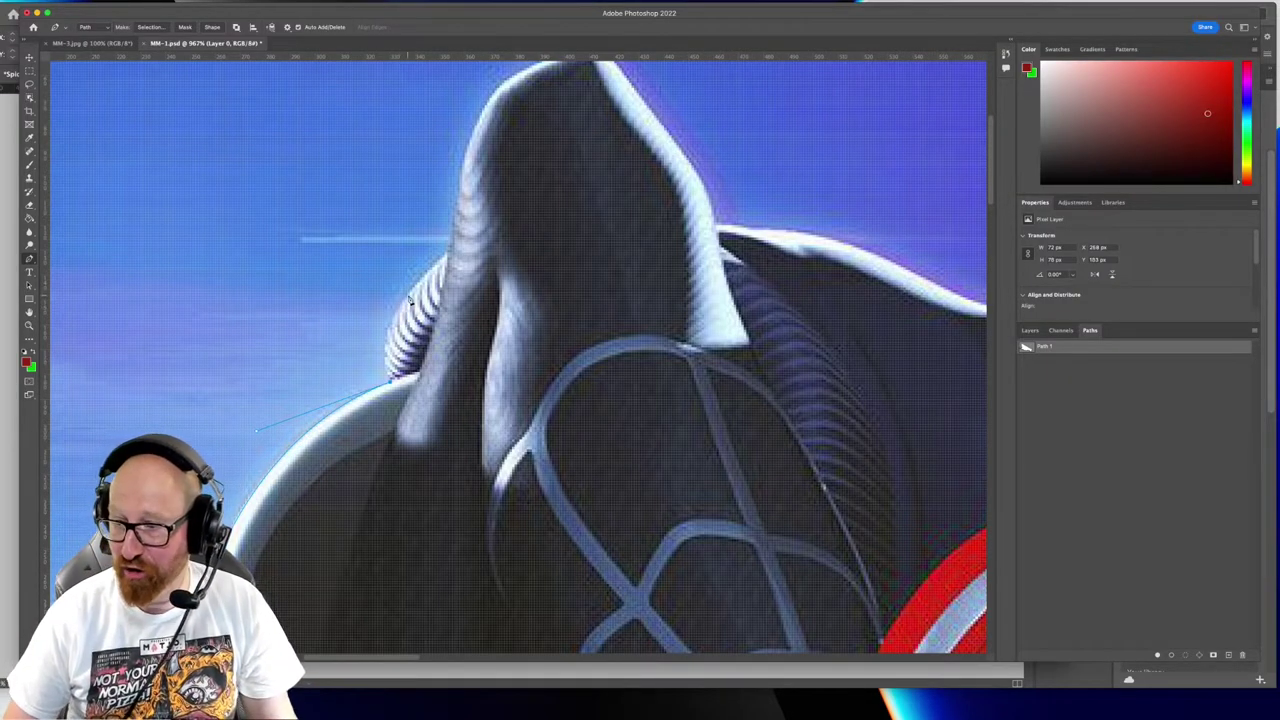
drag(410, 296, 450, 252)
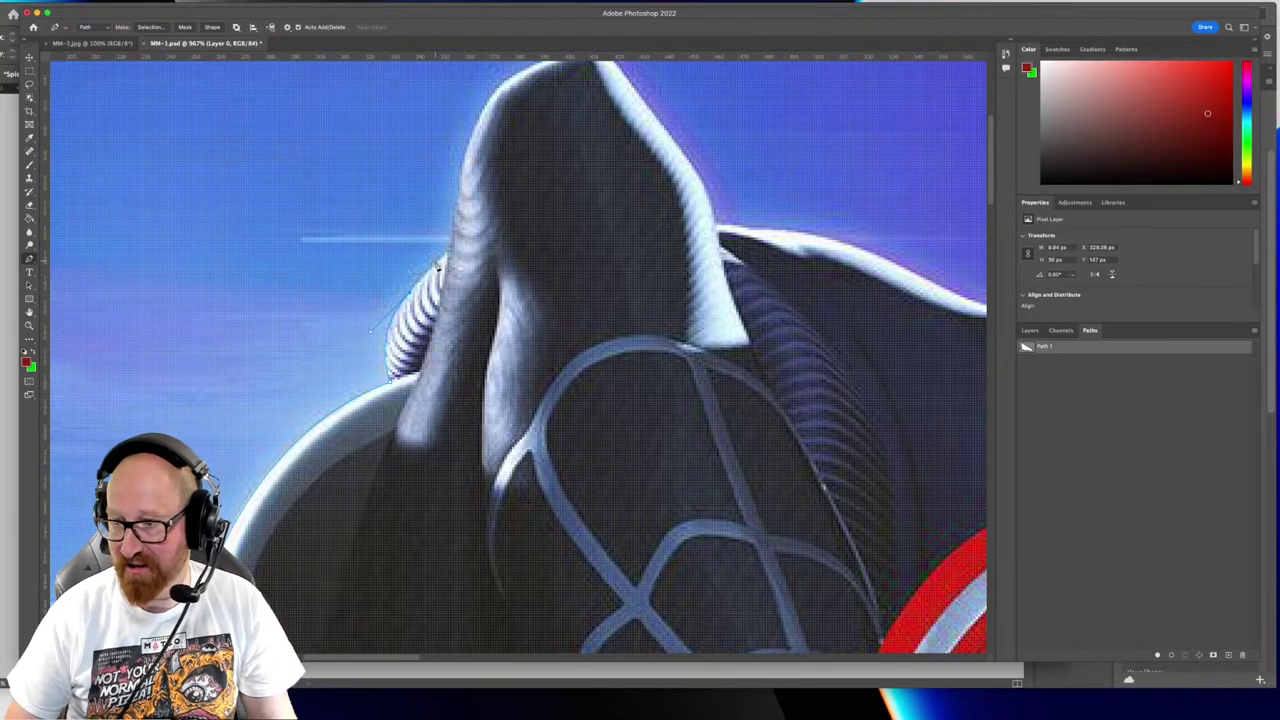
drag(437, 263, 456, 224)
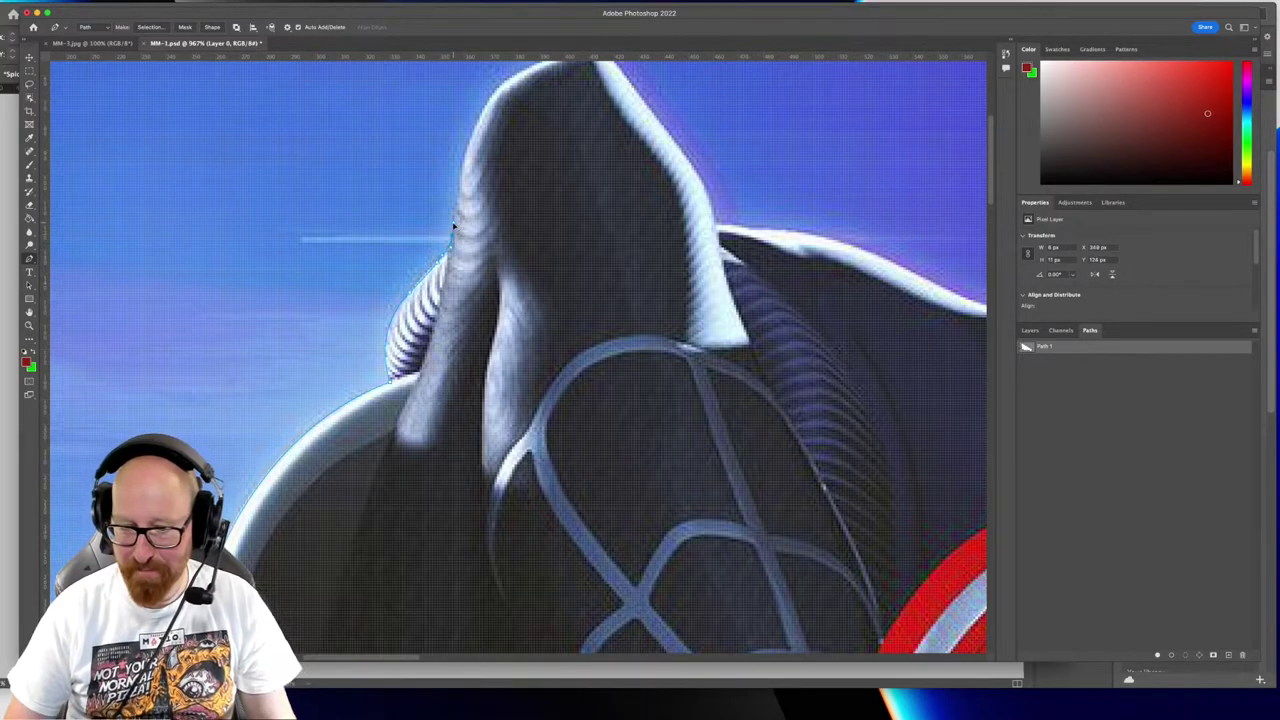
Trace the tall pointed fold over its peak and down its far side to the dark clothing edge
scroll(455, 228, up, 5)
scroll(455, 228, right, 2)
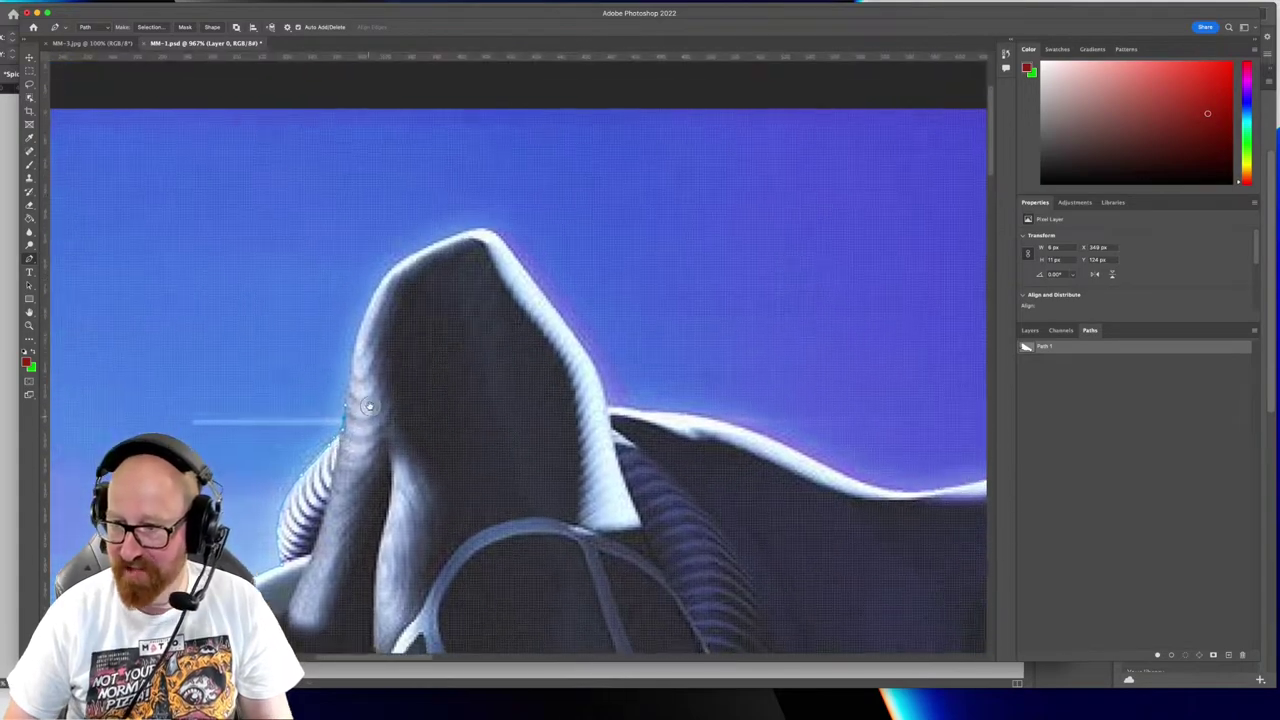
click(371, 296)
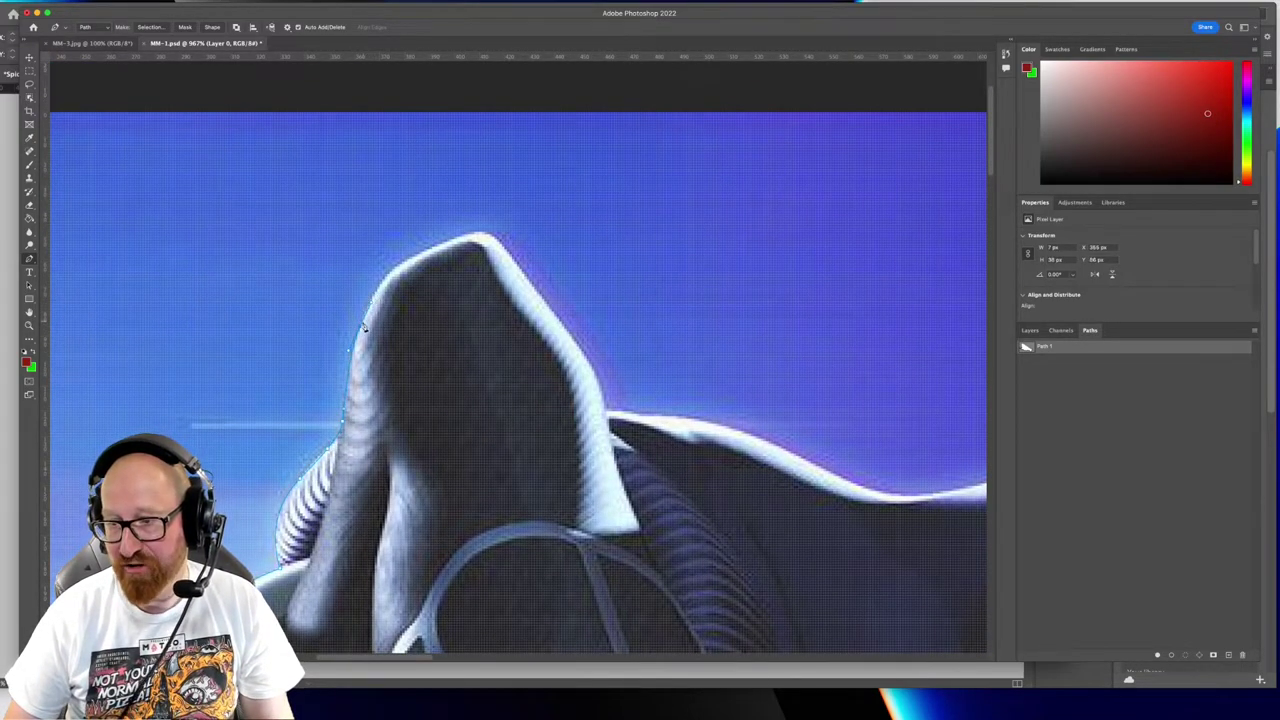
drag(407, 262, 442, 242)
alt+click(408, 262)
click(488, 237)
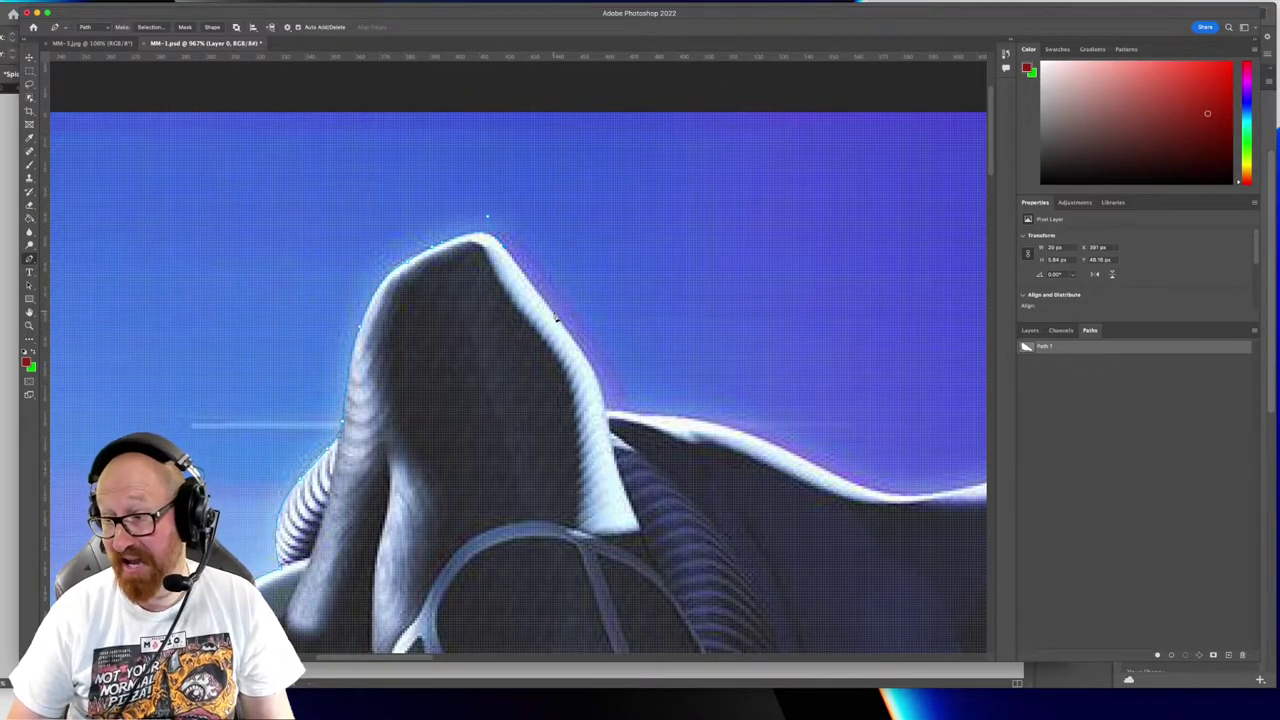
click(563, 328)
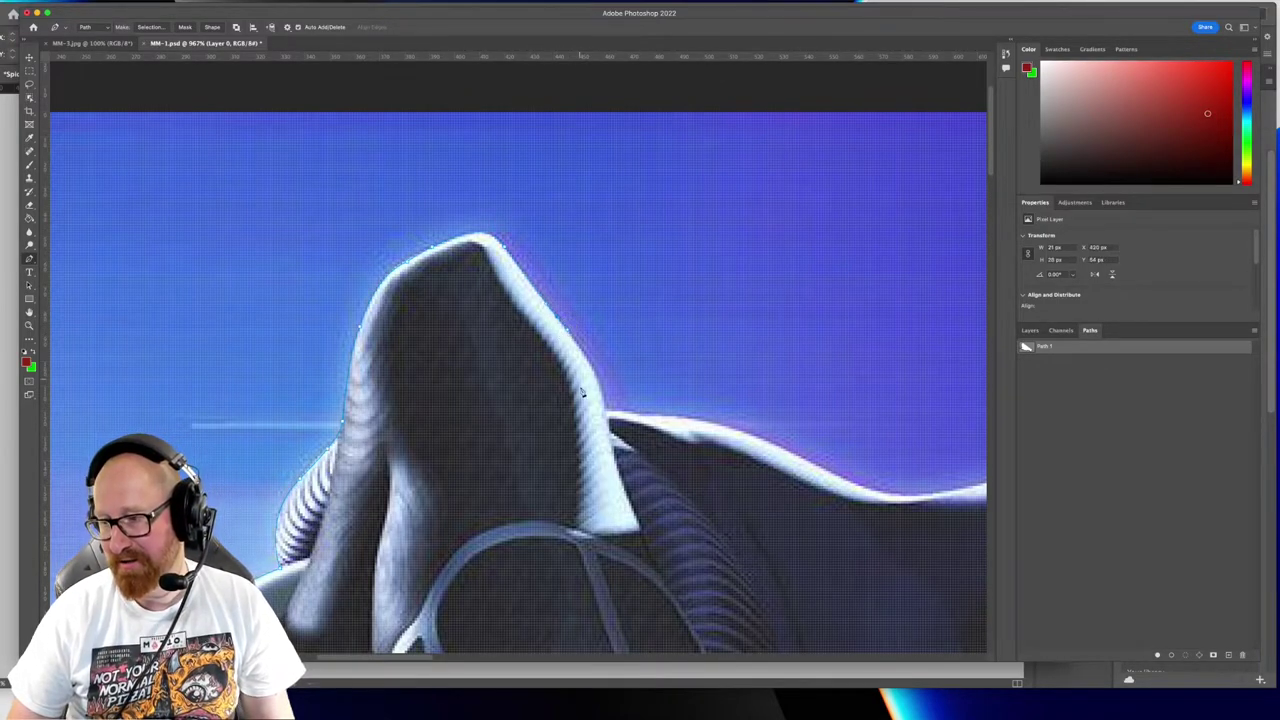
click(608, 414)
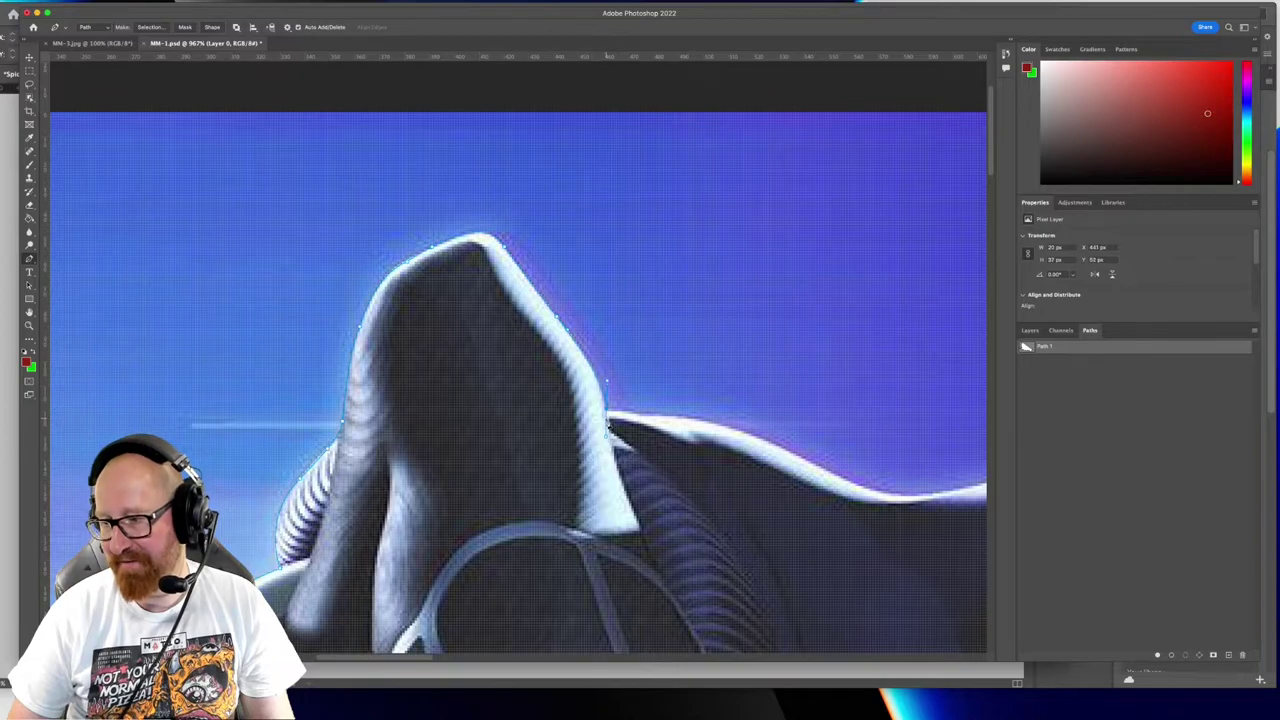
Trace the white-rimmed clothing edge beside the pointed fold down through its dip
drag(677, 423, 357, 331)
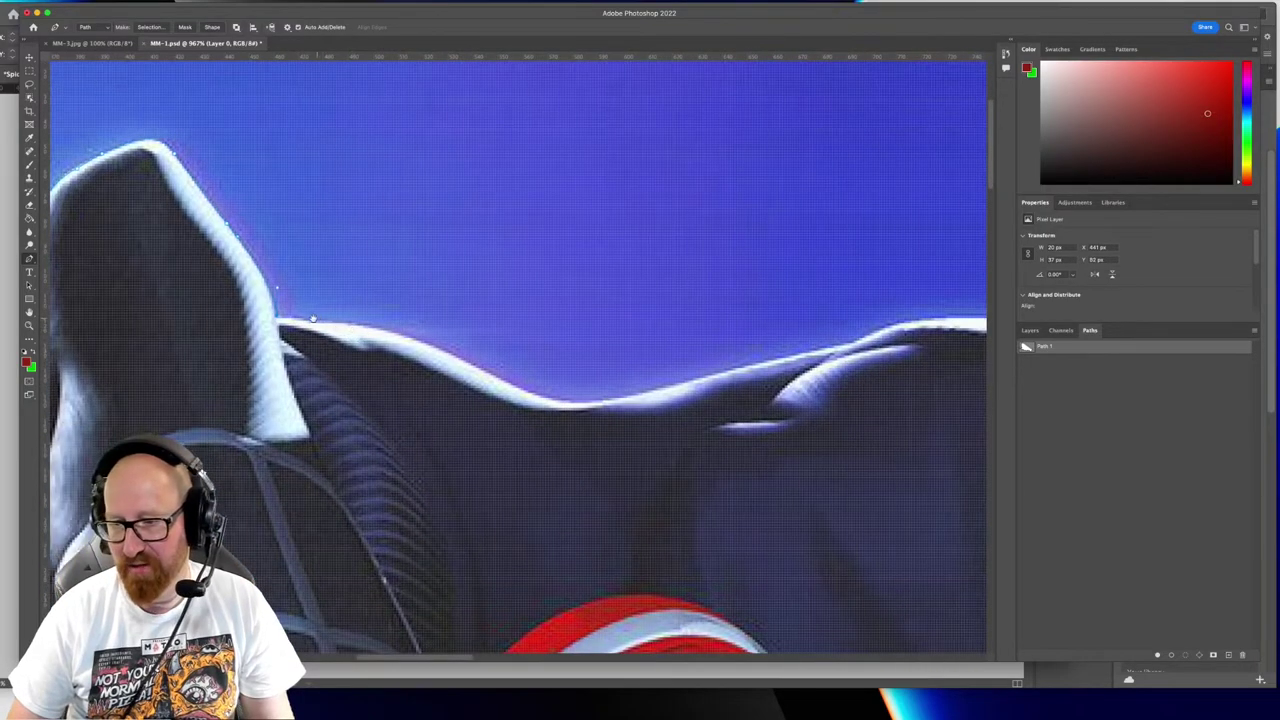
click(296, 320)
click(321, 321)
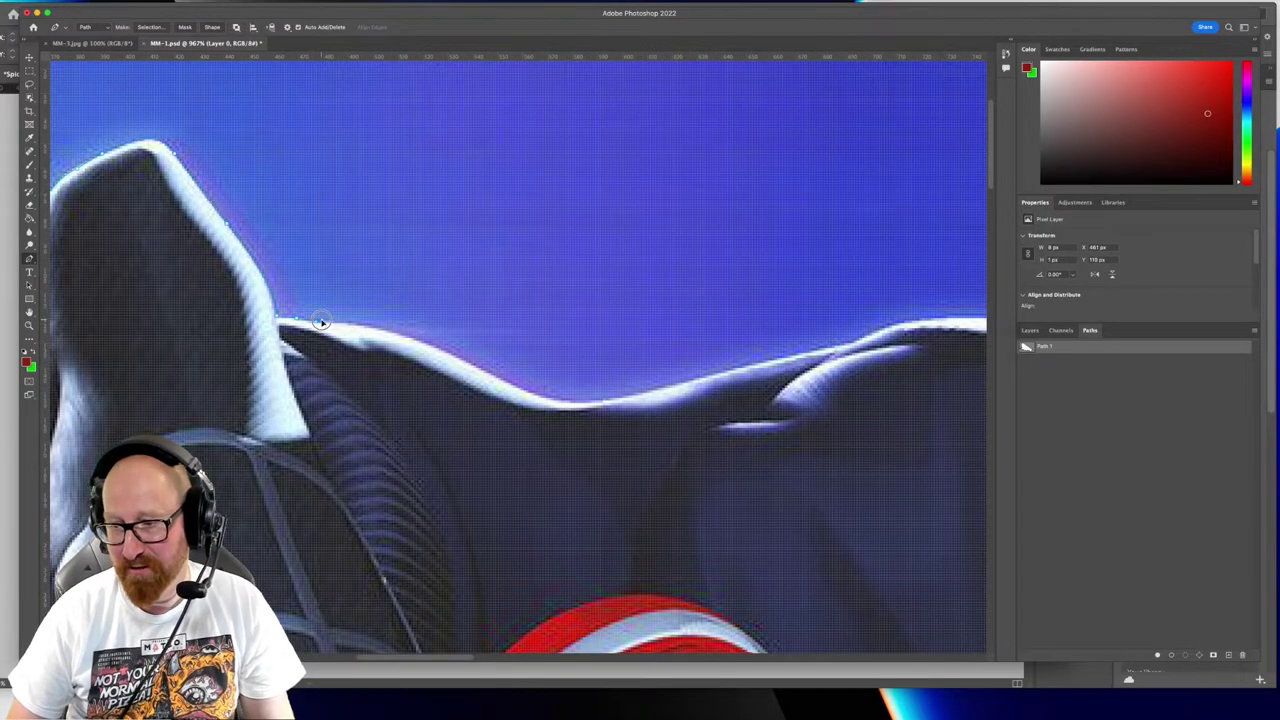
click(420, 344)
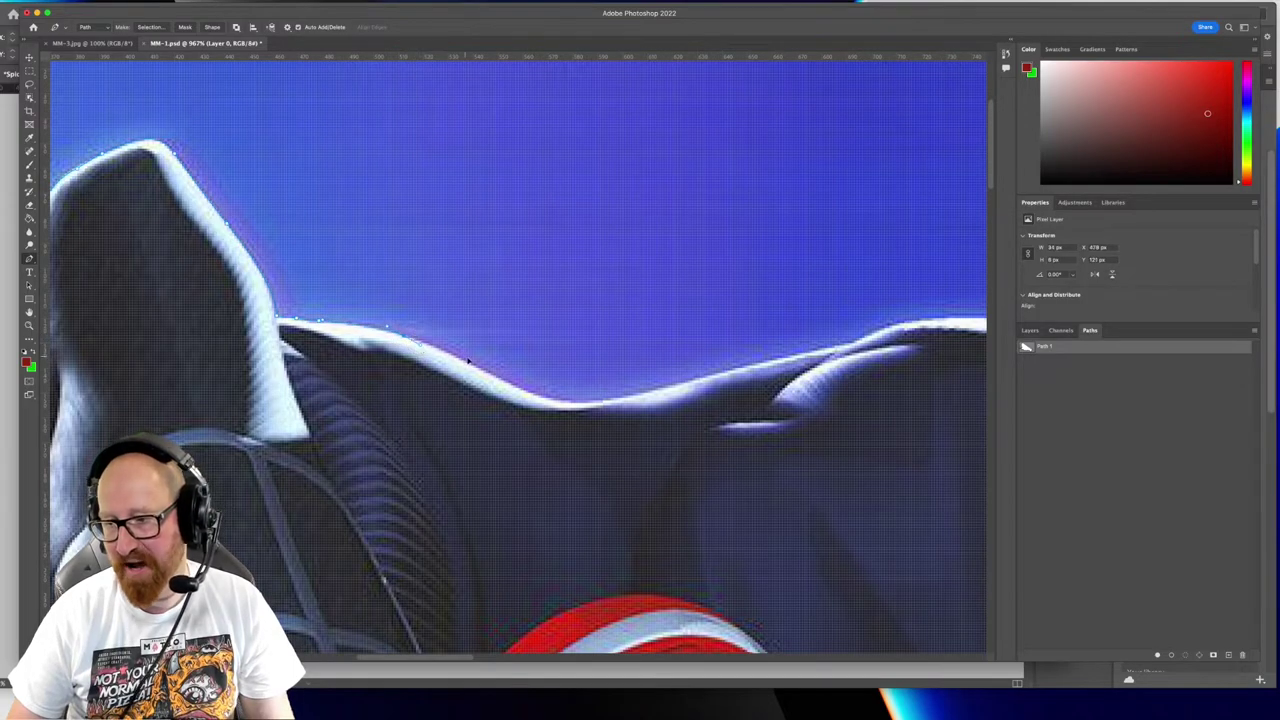
click(486, 371)
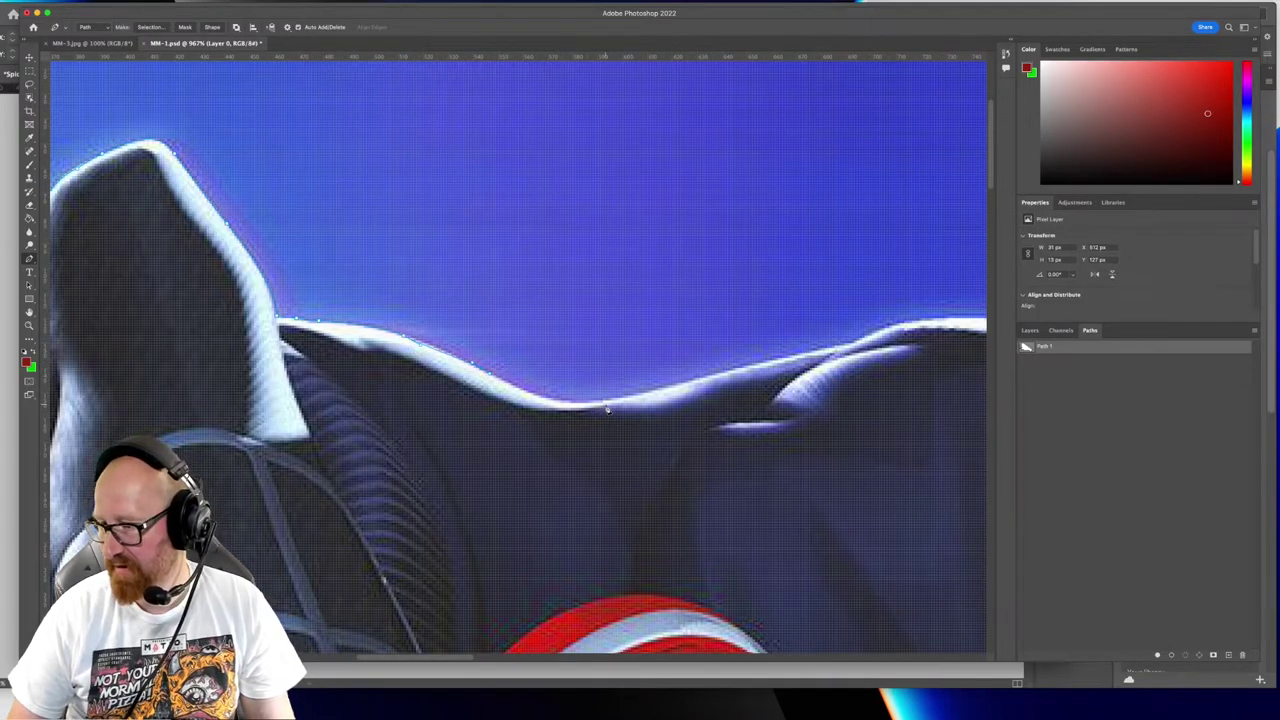
drag(607, 401, 669, 388)
Trace the clothing edge over the raised fold to where it meets the red hood
scroll(610, 405, right, 5)
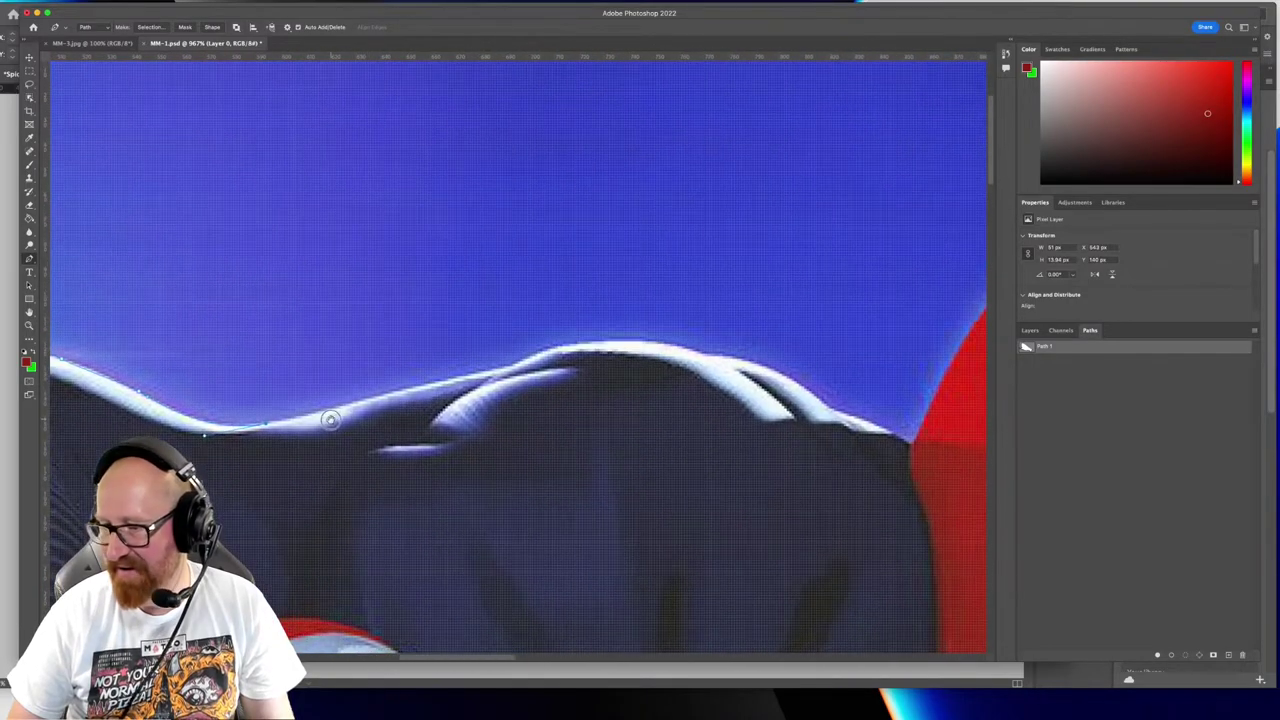
drag(500, 367, 540, 349)
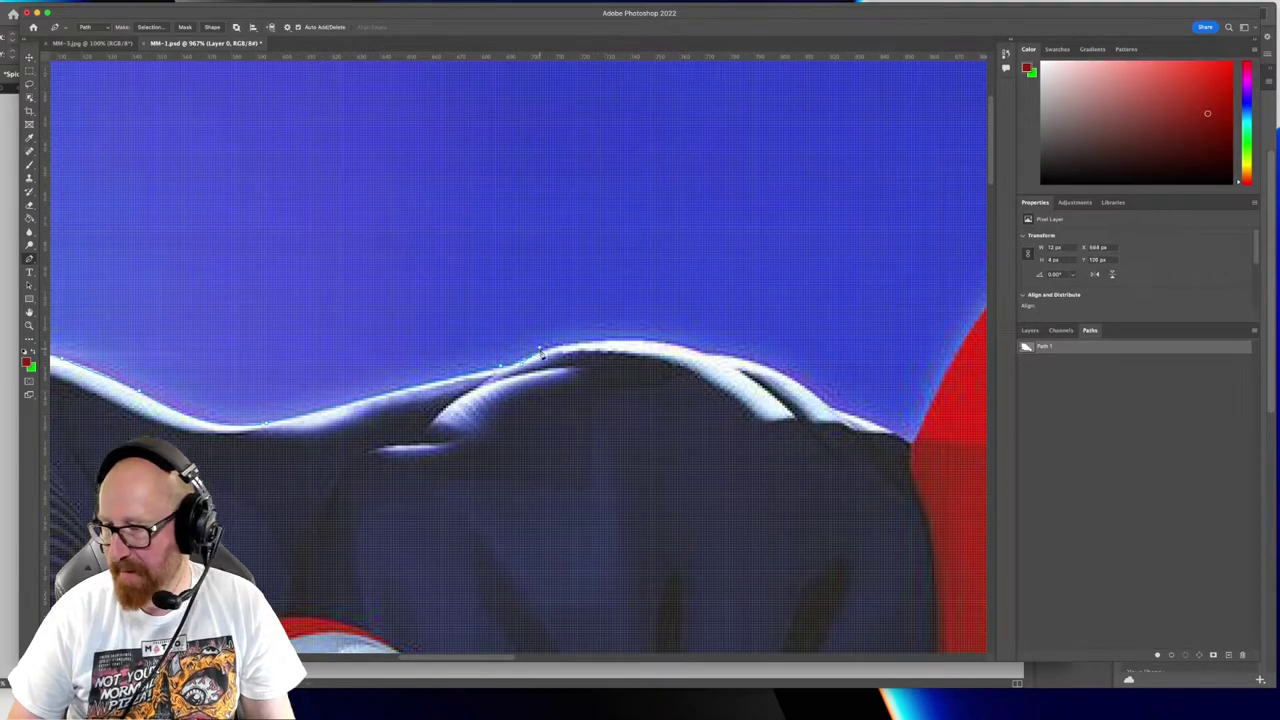
drag(693, 351, 731, 355)
alt+click(692, 348)
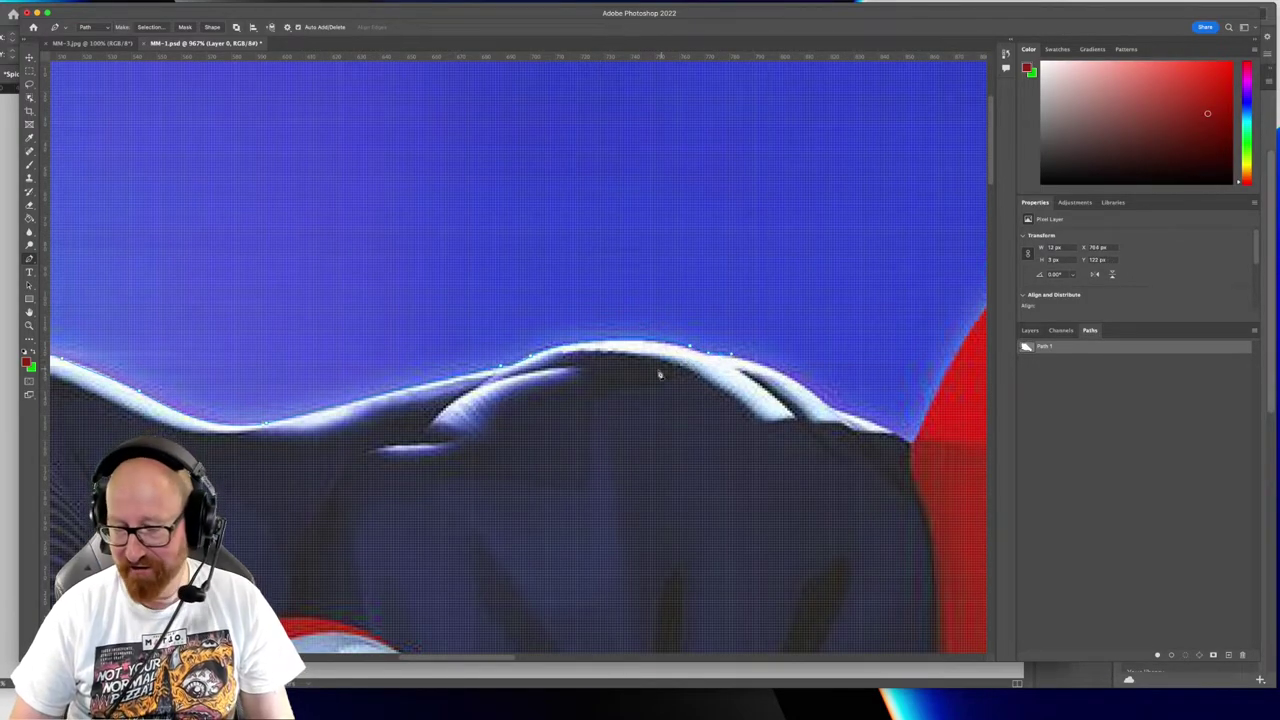
drag(806, 394, 825, 409)
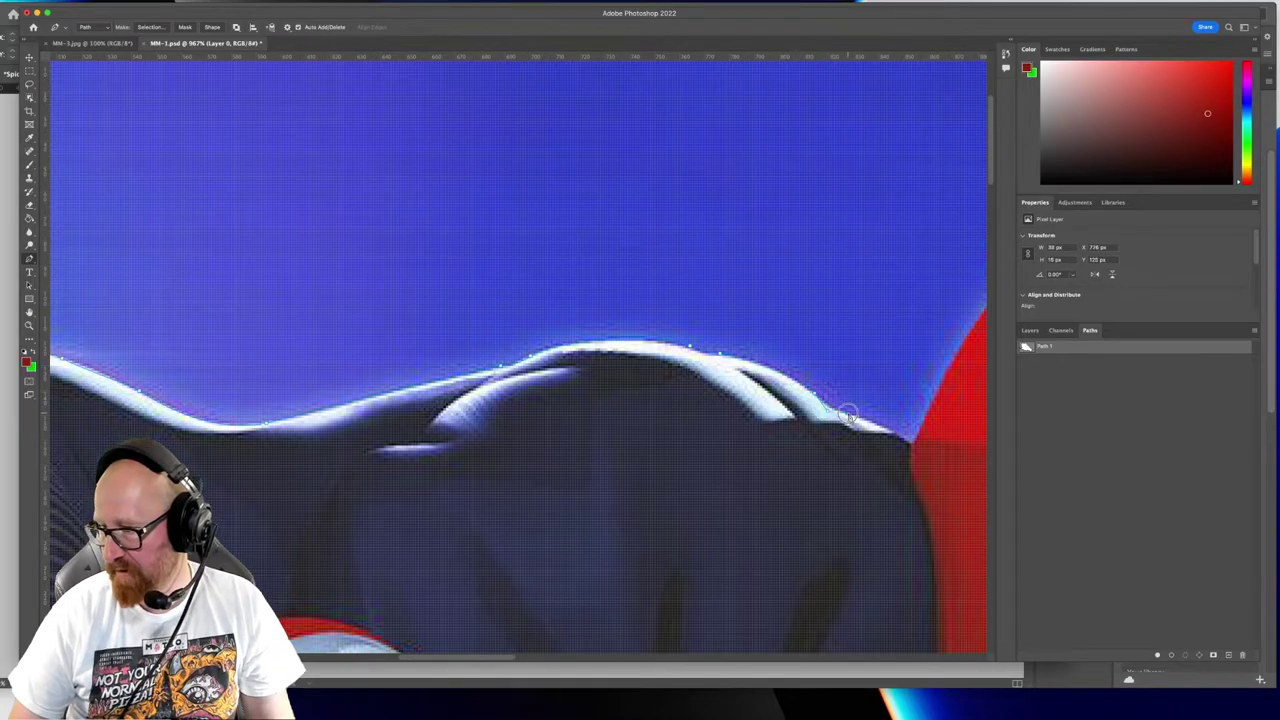
click(912, 440)
Trace the red hood's outer edge upward and over its crest to the white rim
drag(912, 440, 417, 514)
drag(574, 292, 650, 229)
alt+click(574, 292)
drag(771, 195, 412, 226)
scroll(590, 220, right, 5)
scroll(590, 220, down, 3)
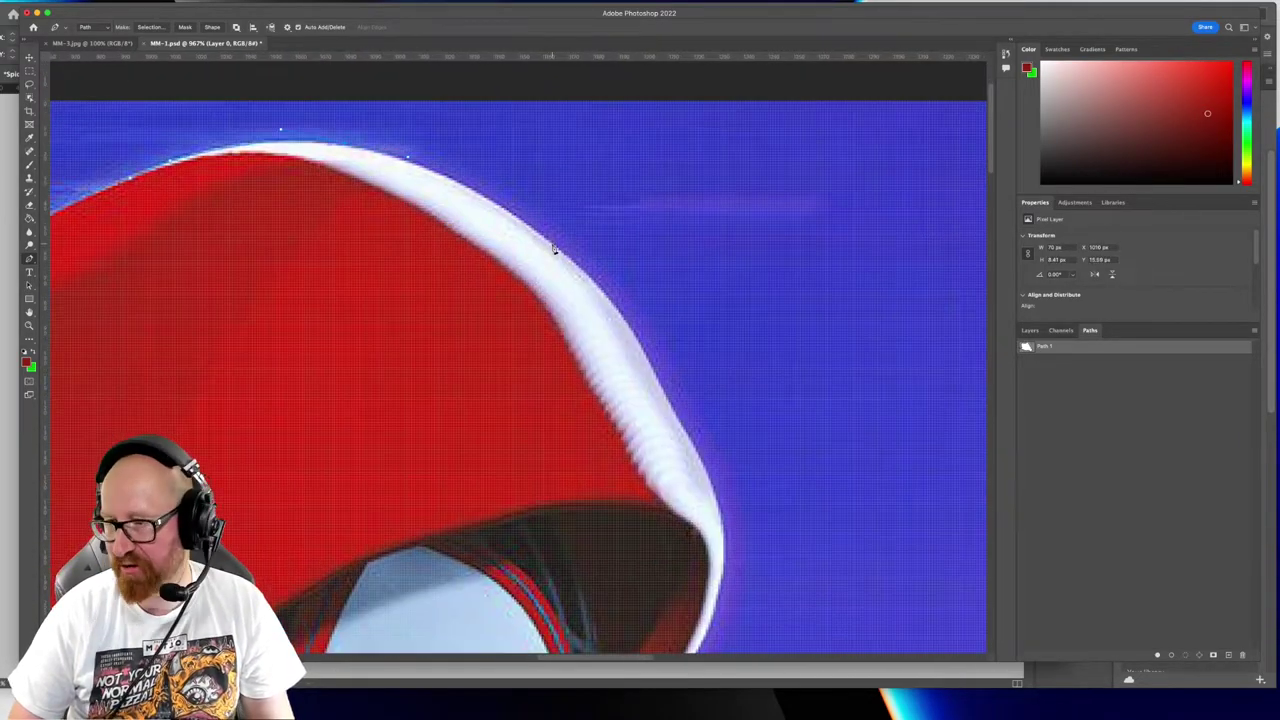
Continue the path down the face's outer edge past the mask's eye and along the chin's white rim
scroll(689, 434, right, 3)
scroll(689, 434, down, 3)
scroll(489, 494, down, 5)
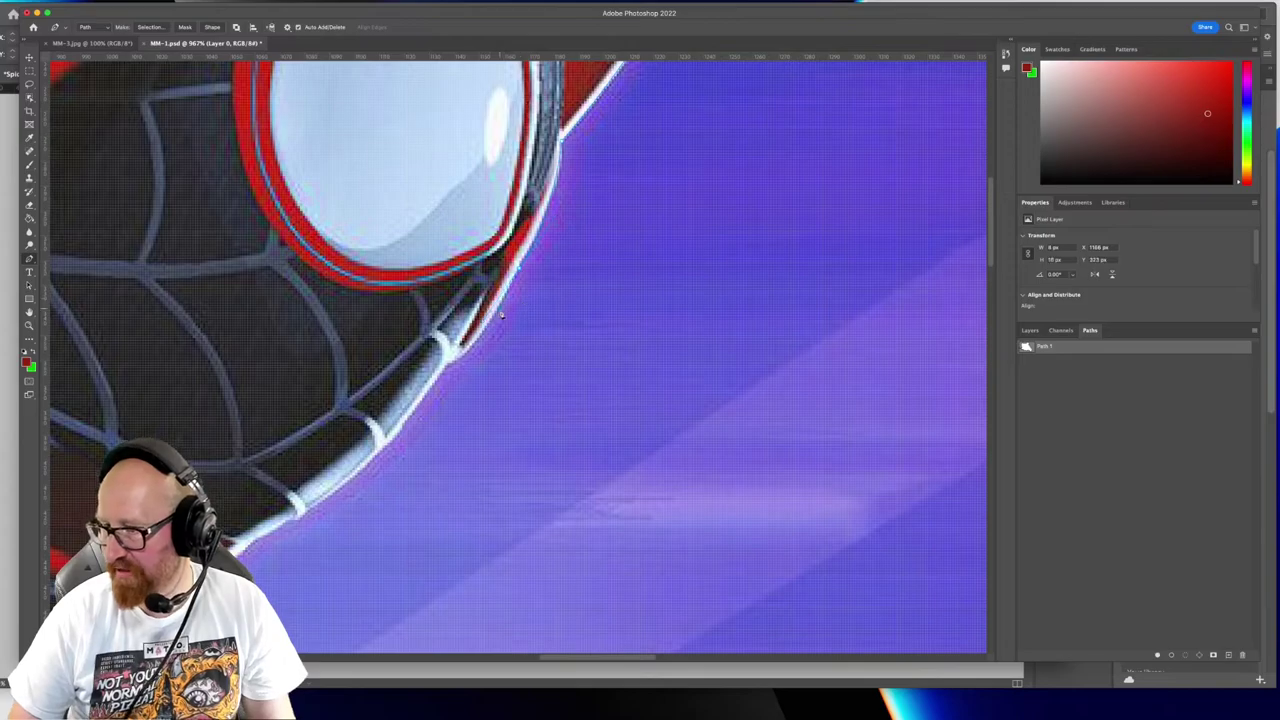
scroll(580, 342, left, 3)
click(596, 323)
click(508, 389)
click(455, 420)
click(354, 457)
click(322, 457)
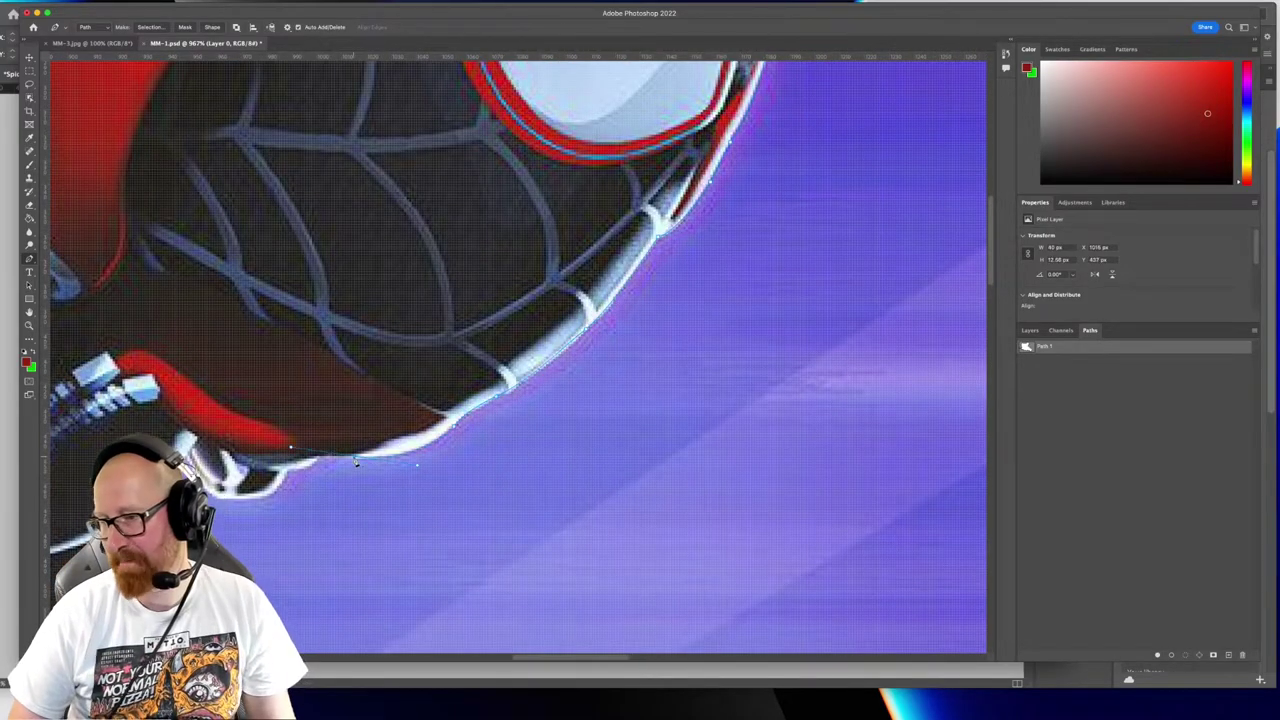
Trace the white-rimmed tip under the chin and the dark jacket edge to the striped flap
click(286, 470)
click(217, 498)
drag(179, 428, 437, 320)
click(465, 314)
drag(500, 350, 506, 302)
click(508, 311)
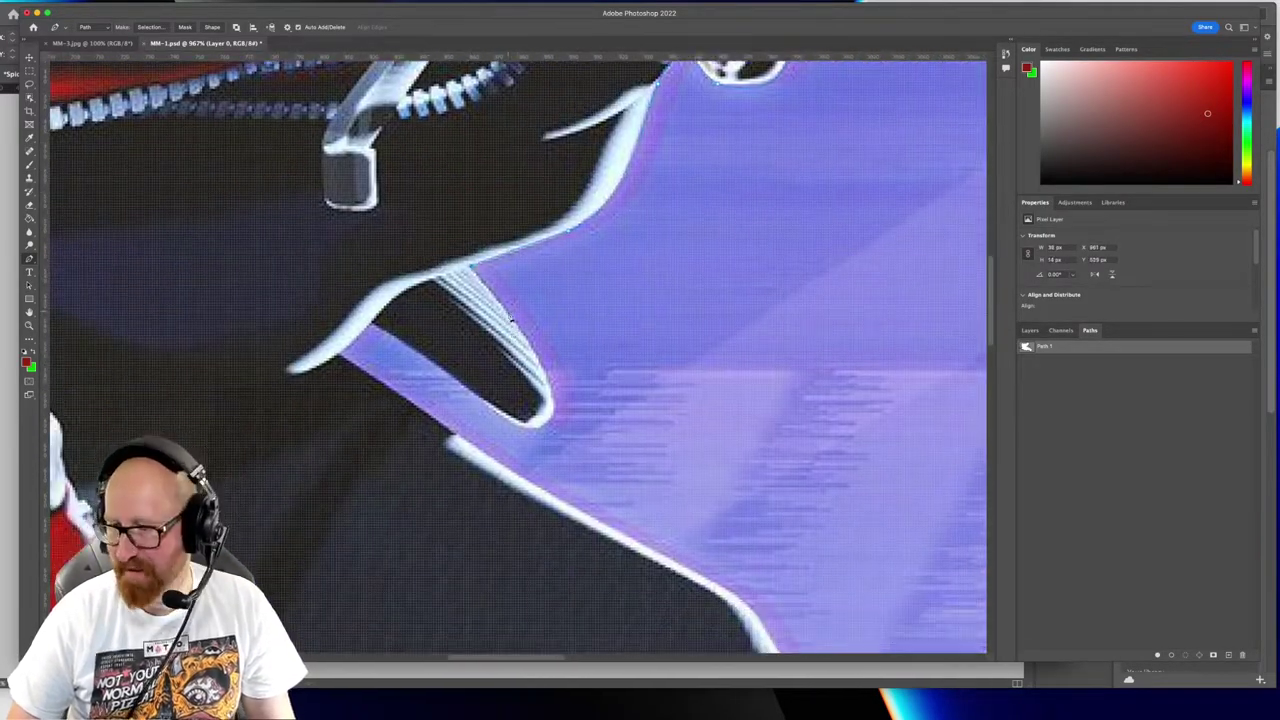
Trace around the striped flap, into the narrow gap behind it and out along the dark body edge
click(549, 402)
click(464, 385)
click(371, 323)
click(341, 355)
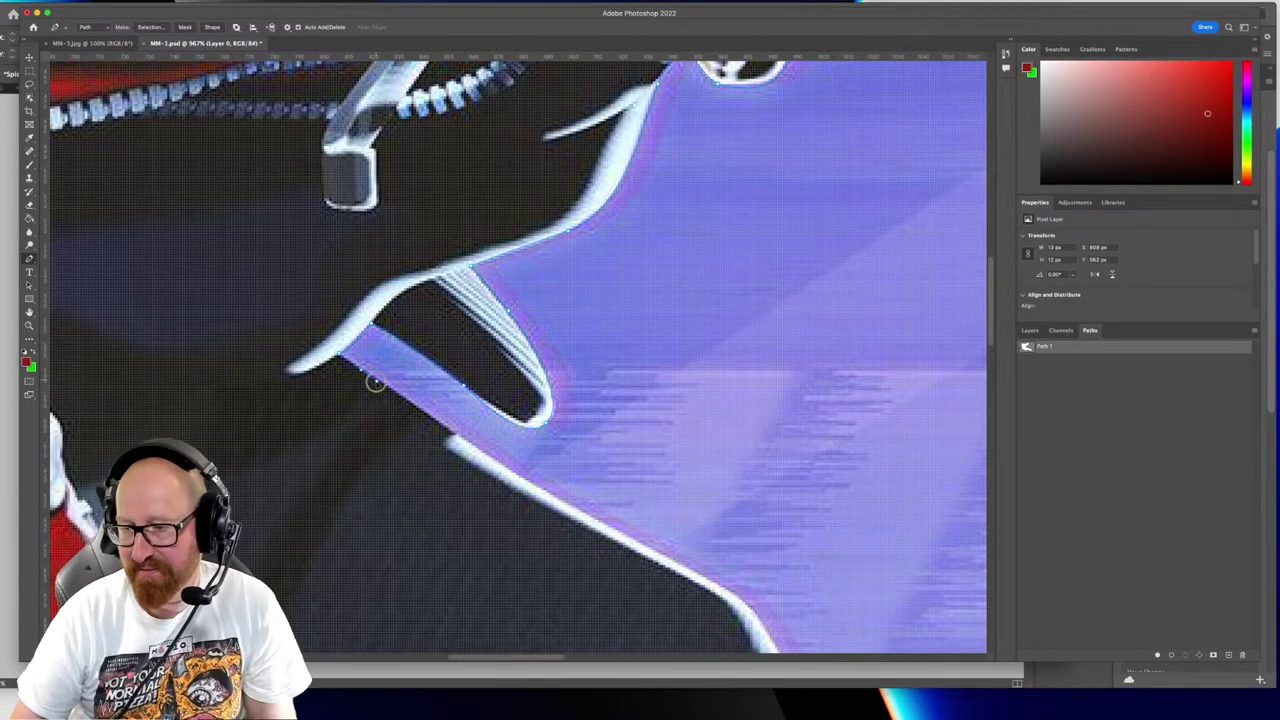
drag(376, 382, 382, 385)
click(451, 430)
Trace the body's white-rimmed edge from below the flap, around the bend and down the slope
drag(454, 434, 288, 336)
click(357, 380)
click(420, 415)
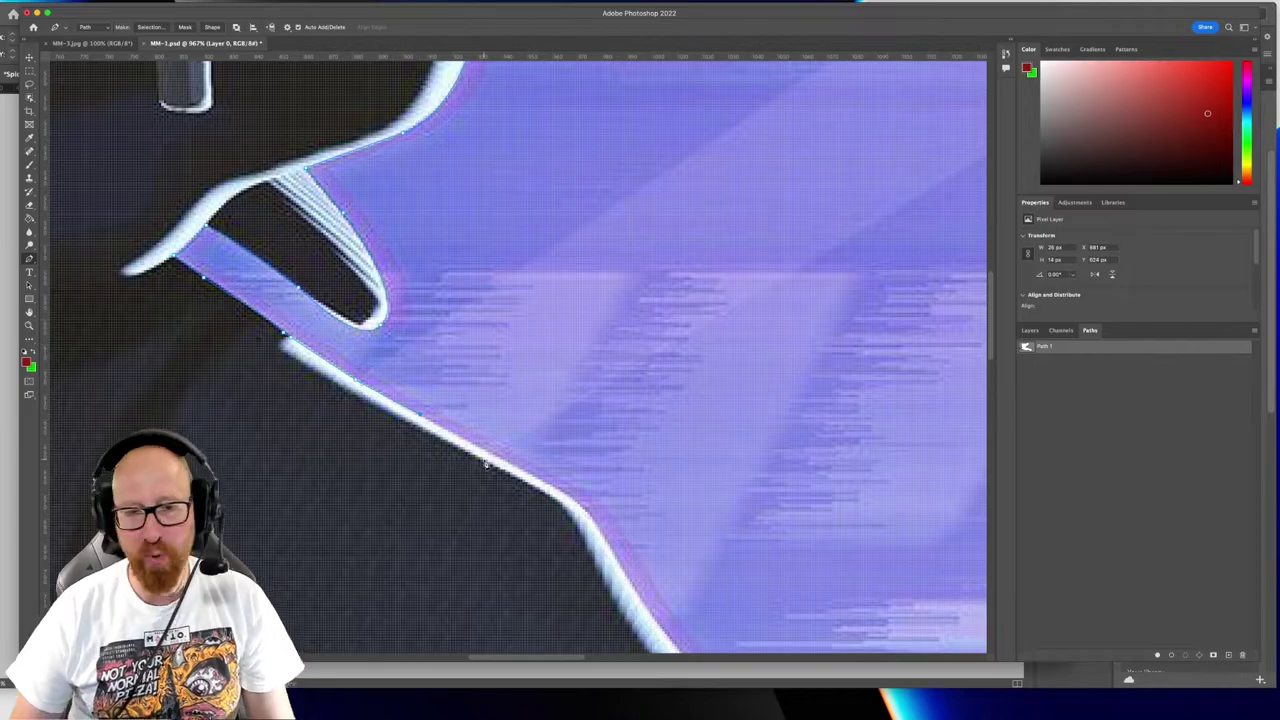
click(495, 456)
drag(561, 490, 429, 339)
drag(455, 375, 476, 404)
click(524, 476)
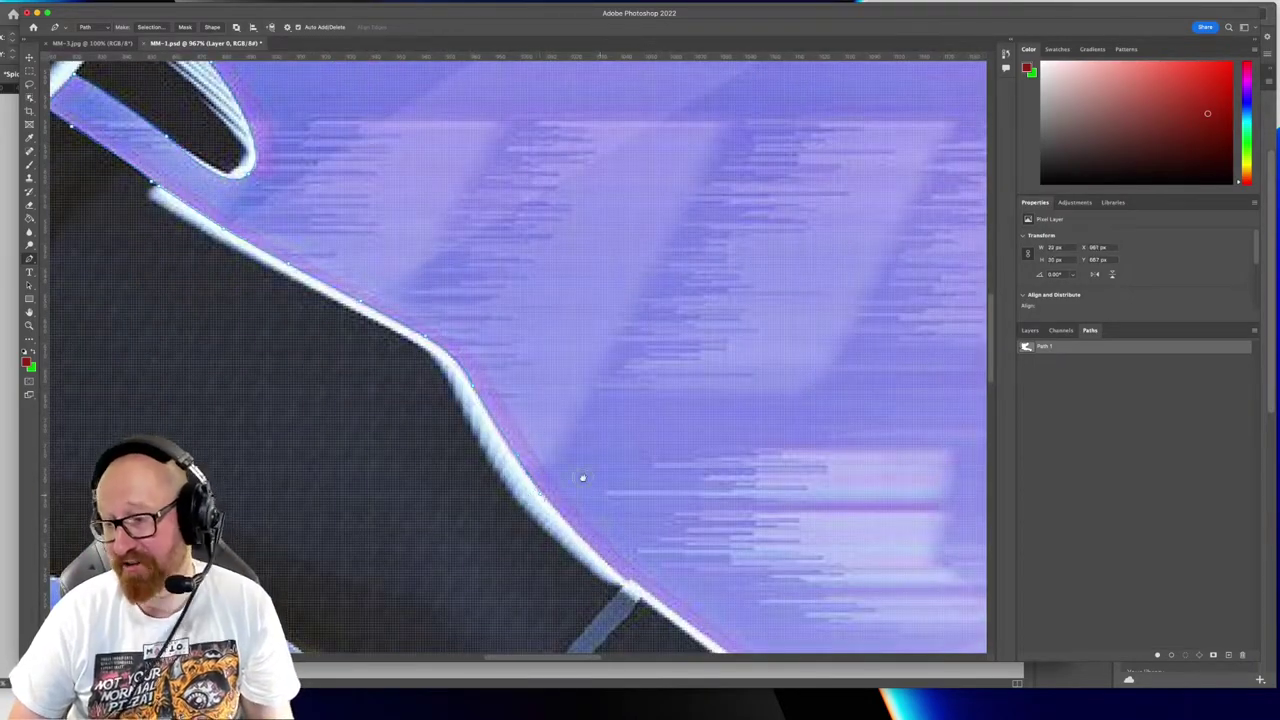
Trace the web-patterned body's white edge down to where the twisted white web crosses it
click(606, 569)
drag(608, 572, 237, 235)
click(397, 349)
drag(521, 435, 606, 508)
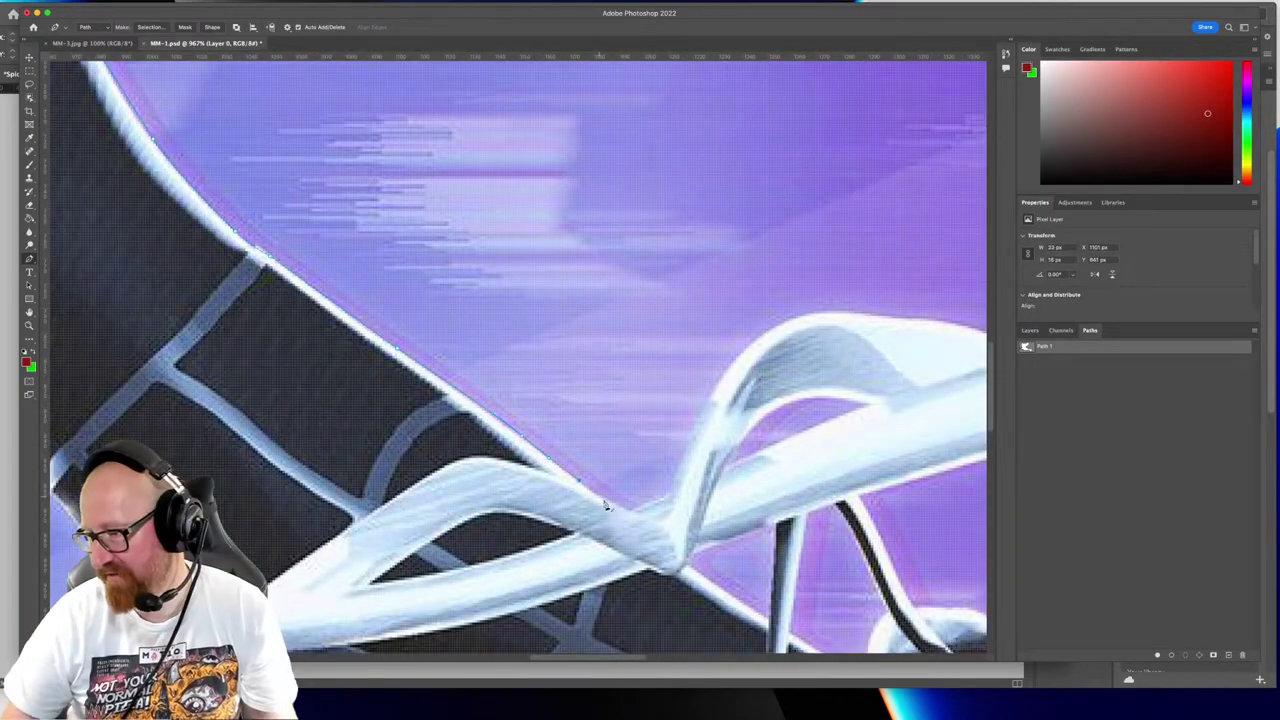
click(637, 509)
click(666, 498)
Trace over the first raised web loop beside the body and onto the main strand's upper edge
drag(689, 442, 713, 389)
drag(714, 388, 437, 365)
drag(596, 290, 650, 299)
click(766, 328)
drag(730, 315, 357, 374)
click(521, 284)
Trace the next raised web loop and the main strand's upper edge toward the tall narrow loop
drag(528, 281, 372, 473)
drag(452, 310, 498, 261)
drag(604, 224, 358, 415)
alt+click(604, 224)
alt+click(668, 267)
drag(473, 337, 506, 313)
scroll(507, 313, up, 2)
scroll(507, 313, right, 3)
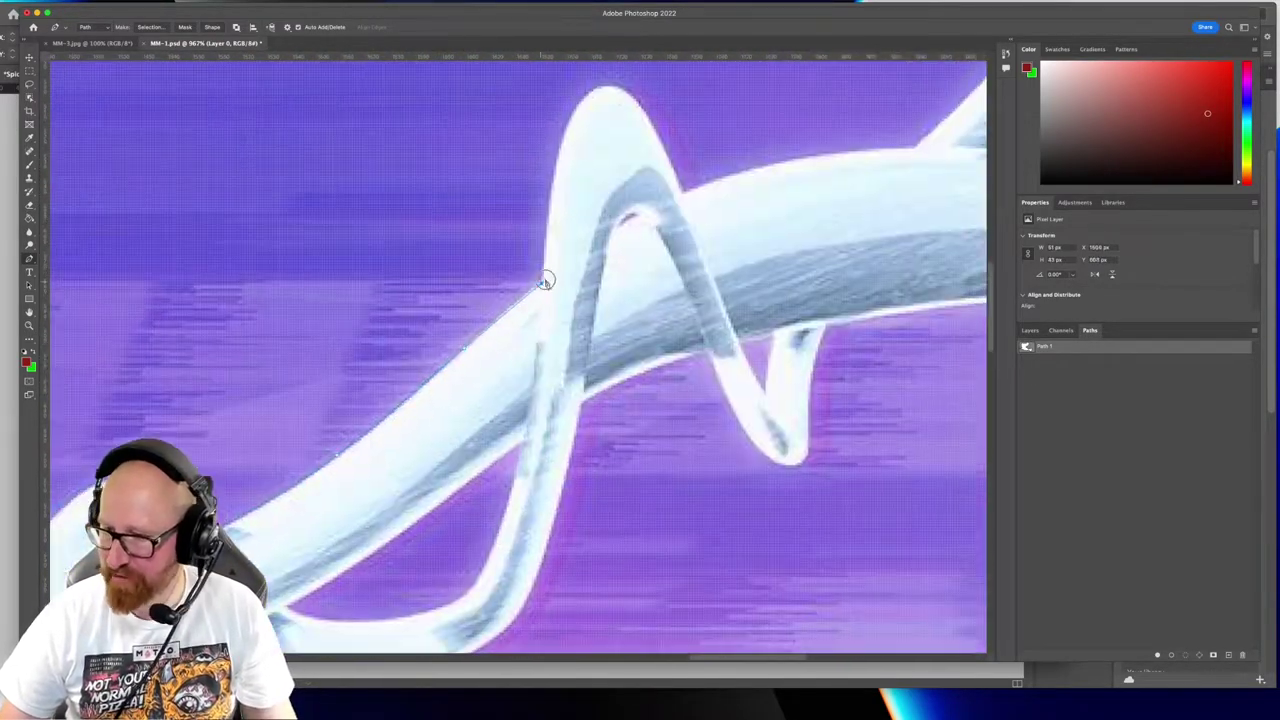
Trace up and over the tall narrow web loop and down to the main strand
click(541, 283)
drag(640, 176, 584, 295)
drag(556, 206, 645, 207)
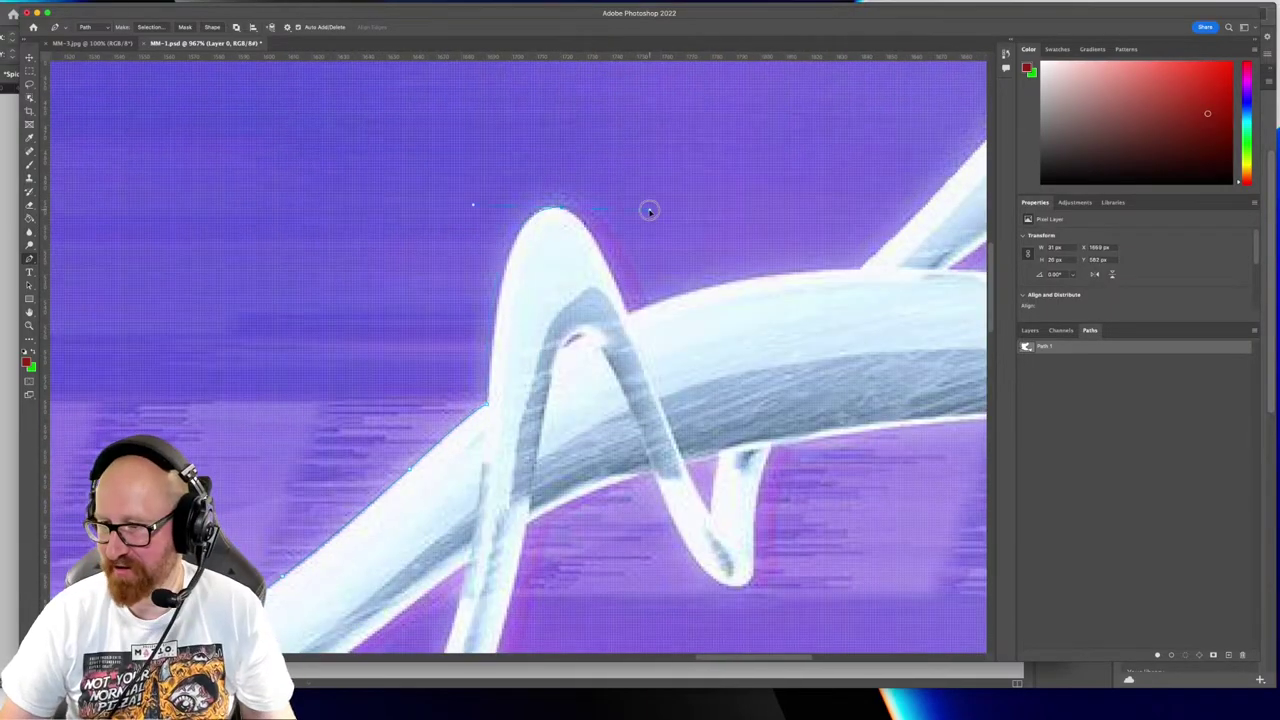
click(628, 313)
drag(640, 314, 443, 302)
Trace the main strand's upper edge and the rising web strand out to the canvas's right edge
drag(662, 255, 760, 256)
alt+click(662, 255)
drag(686, 275, 367, 430)
drag(447, 315, 476, 295)
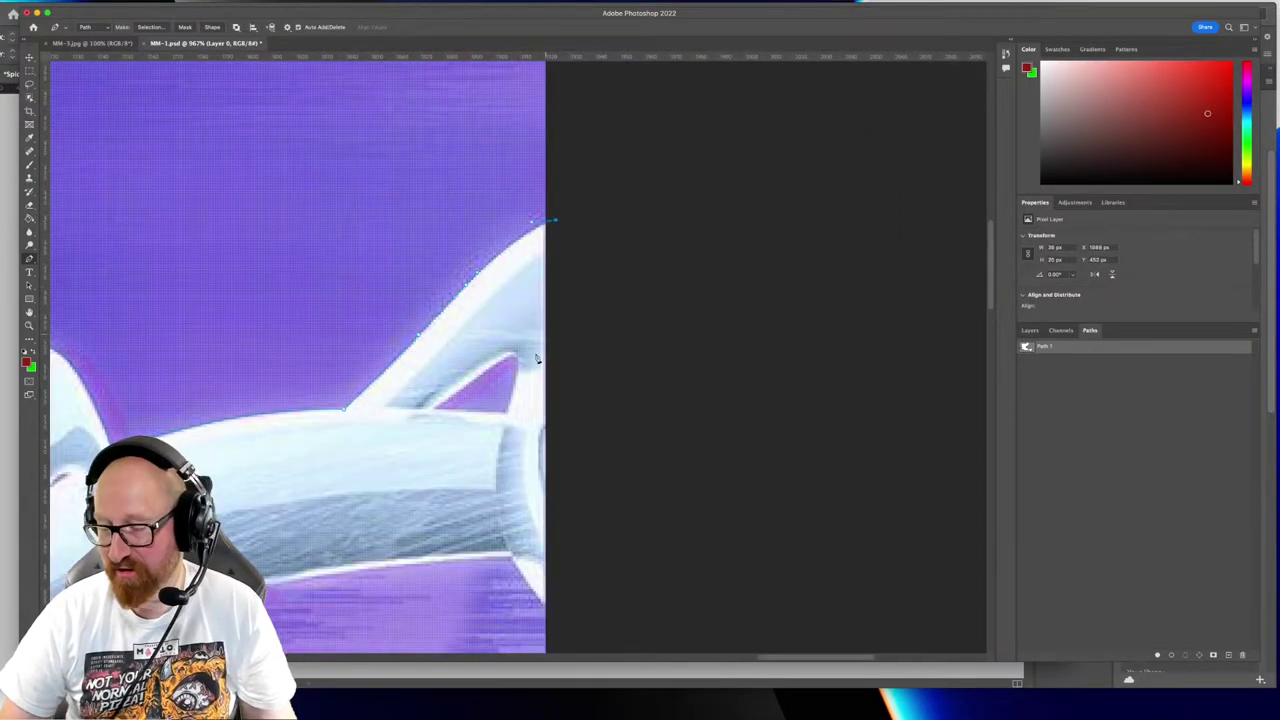
Turn the path back at the canvas's right edge and trace the web's underside around the short hanging loop
scroll(476, 297, down, 4)
scroll(476, 297, left, 3)
click(394, 451)
drag(351, 482, 320, 468)
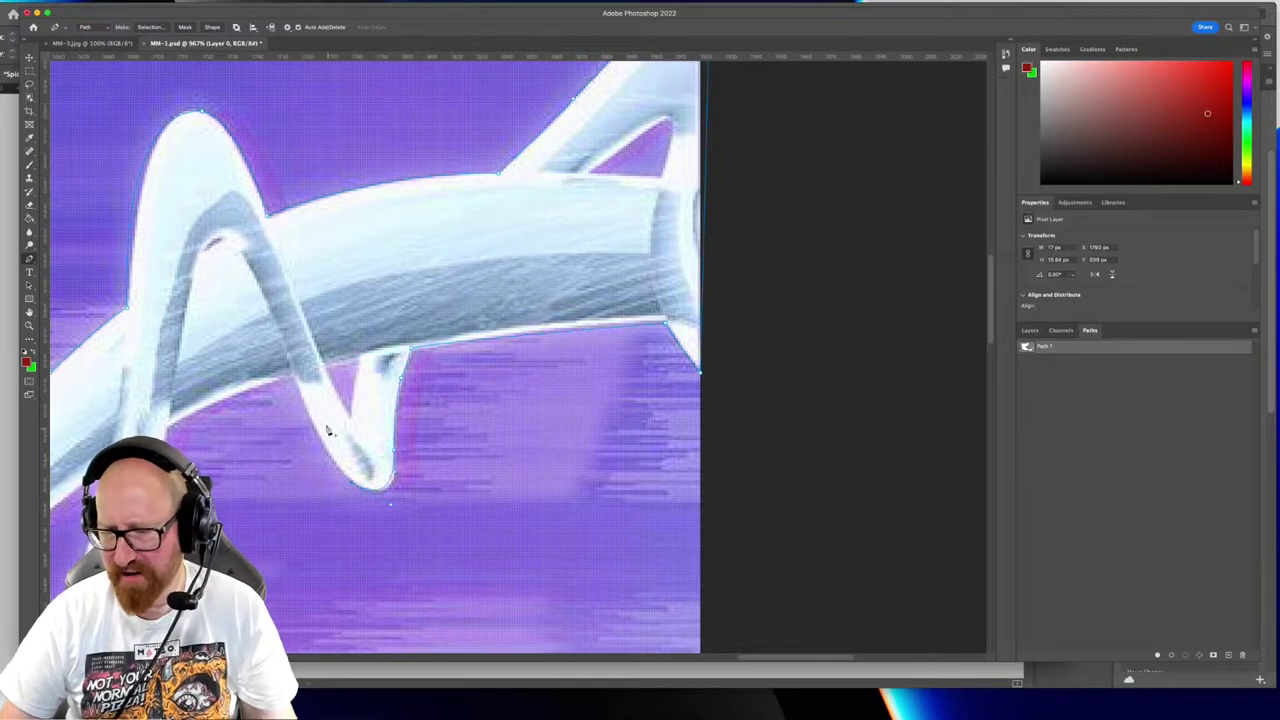
drag(291, 376, 266, 309)
Trace the web's underside back toward the body, around the wide hanging loop above the red shoe
drag(236, 425, 457, 364)
drag(387, 366, 362, 384)
alt+click(387, 366)
drag(371, 494, 587, 320)
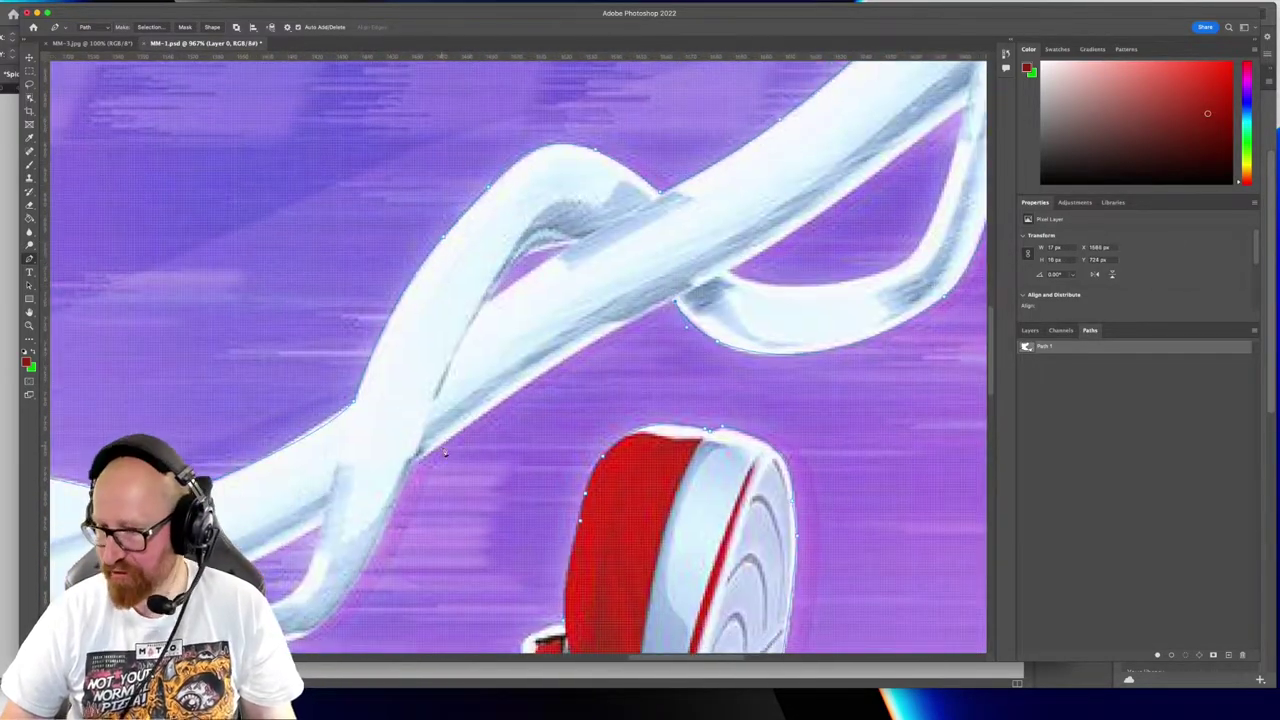
scroll(487, 428, left, 5)
scroll(487, 428, down, 2)
Trace the web's lowest hanging loop and its underside back to the character's body beside the shoe
mouse_move(280, 646)
mouse_down()
mouse_move(531, 411)
mouse_move(498, 403)
mouse_up()
drag(451, 382, 420, 354)
click(389, 372)
drag(226, 425, 483, 374)
click(485, 368)
drag(534, 456, 374, 304)
drag(374, 302, 383, 327)
scroll(420, 340, right, 5)
scroll(420, 340, up, 2)
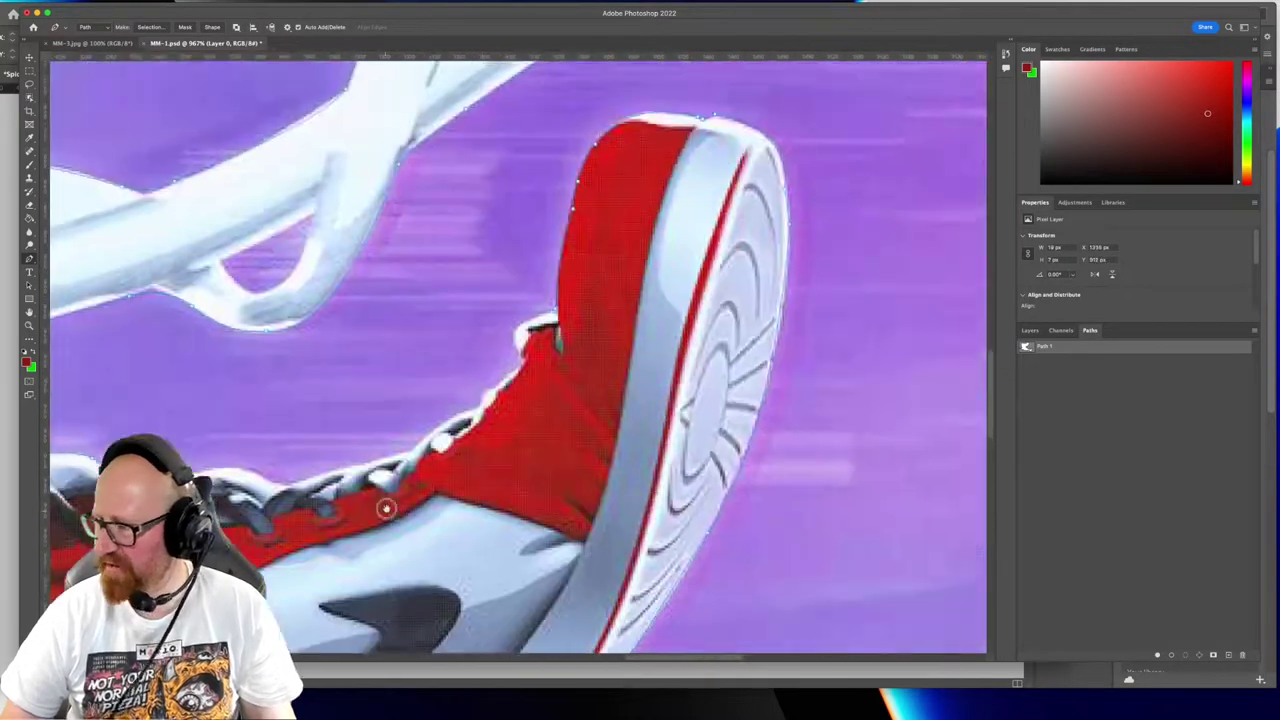
Finish the pen path along the tip of the red shoe's tongue and close it at its starting point
scroll(386, 506, left, 4)
scroll(386, 506, down, 2)
scroll(600, 340, right, 2)
scroll(600, 340, down, 1)
click(638, 271)
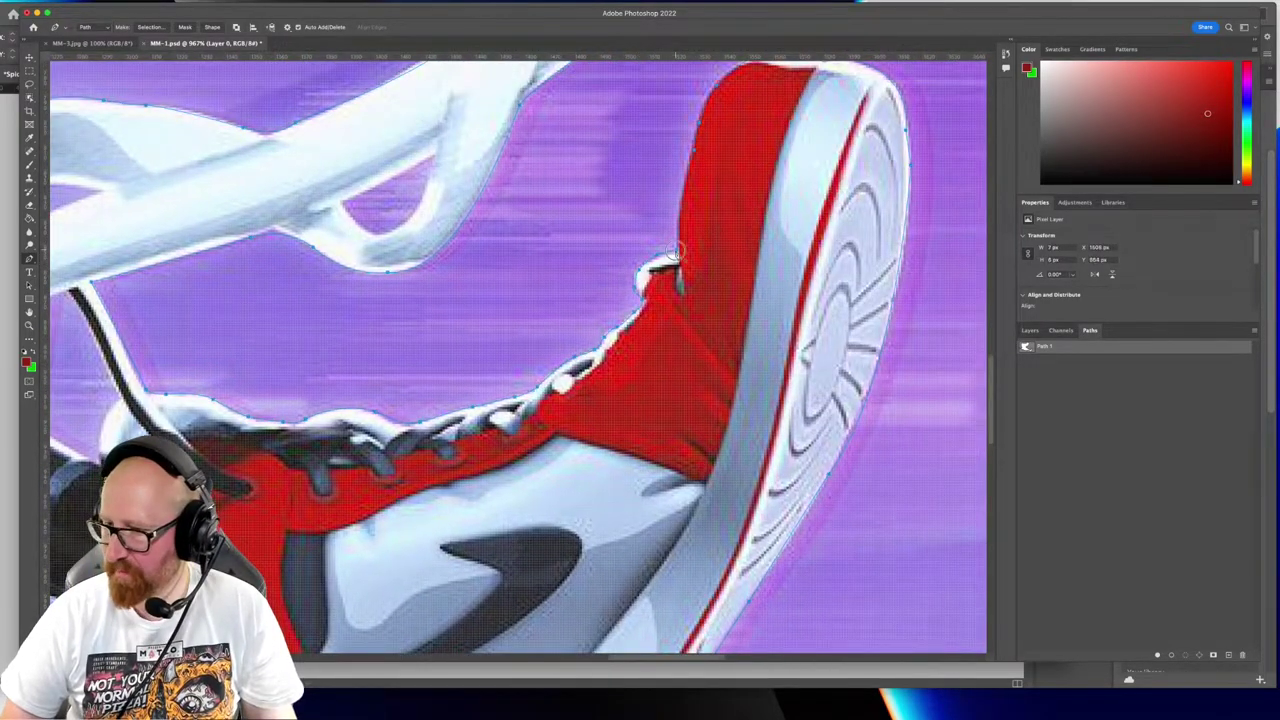
click(678, 250)
Inspect the closed path around the whole character, along the web's underside and around the red shoe
key(super+minus)
key(super+minus)
key(super+minus)
key(super+minus)
key(super+minus)
key(super+minus)
key(super+minus)
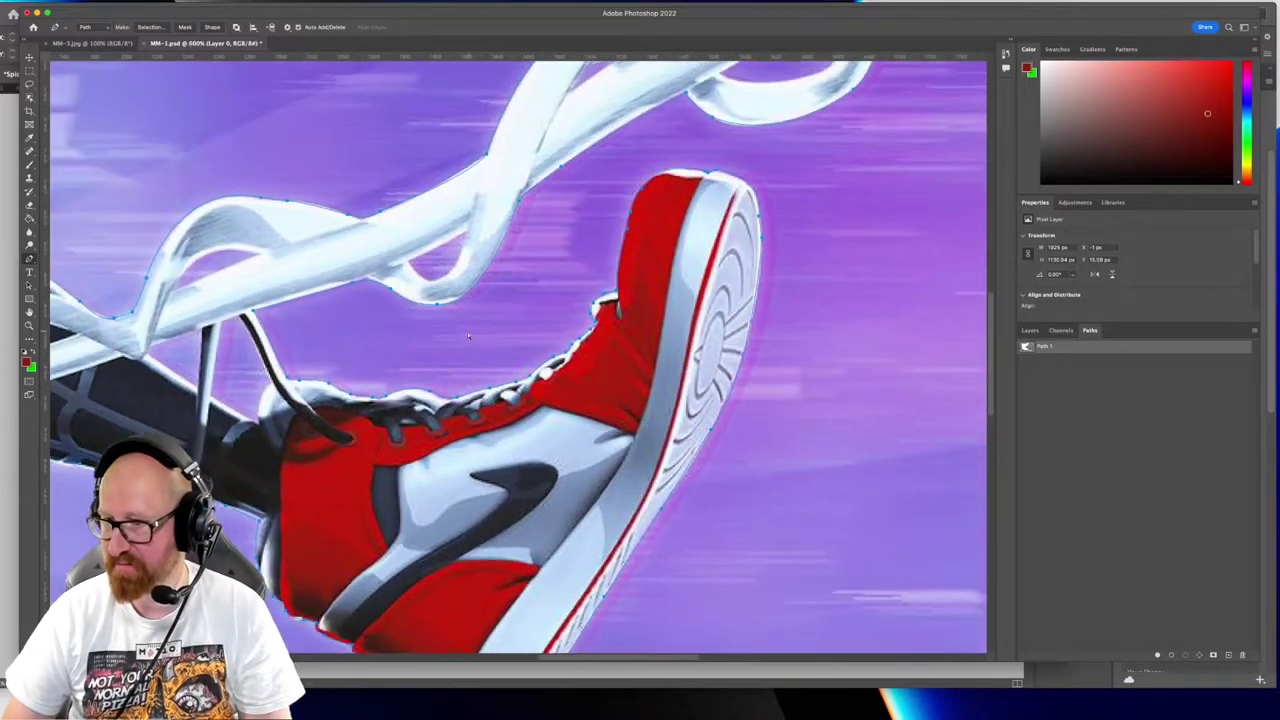
scroll(437, 318, down, 2)
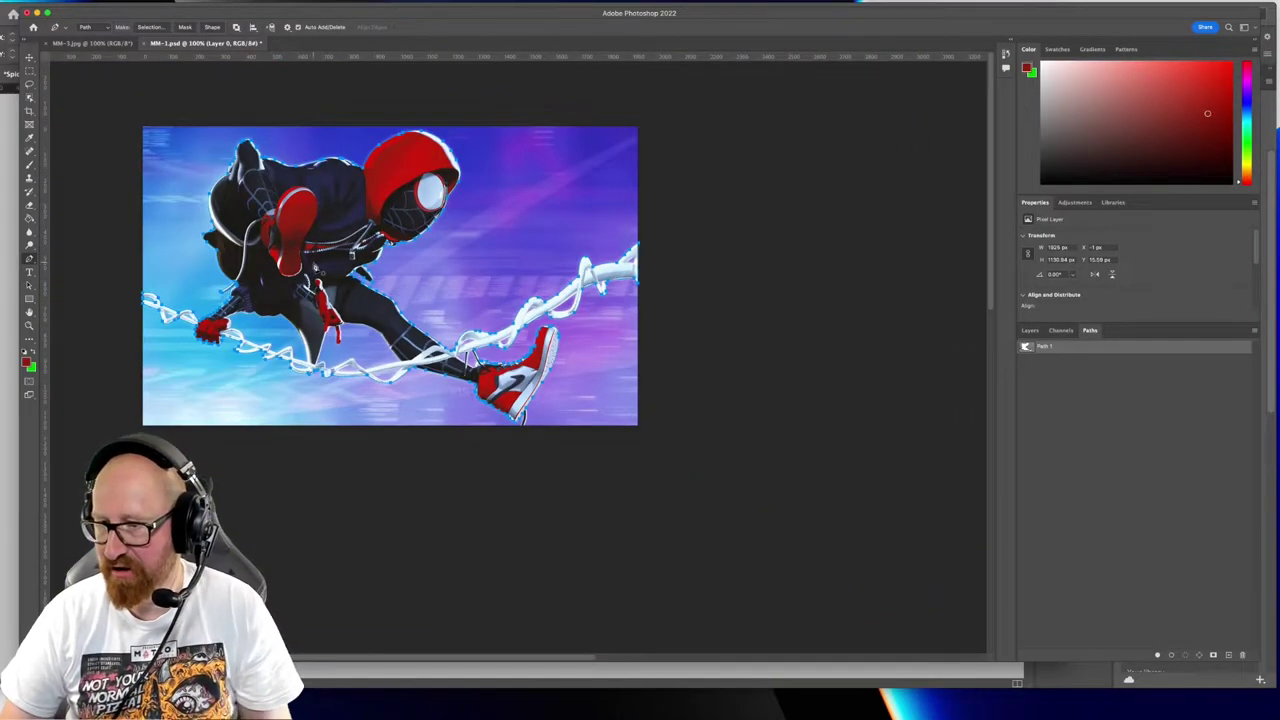
scroll(507, 335, up, 5)
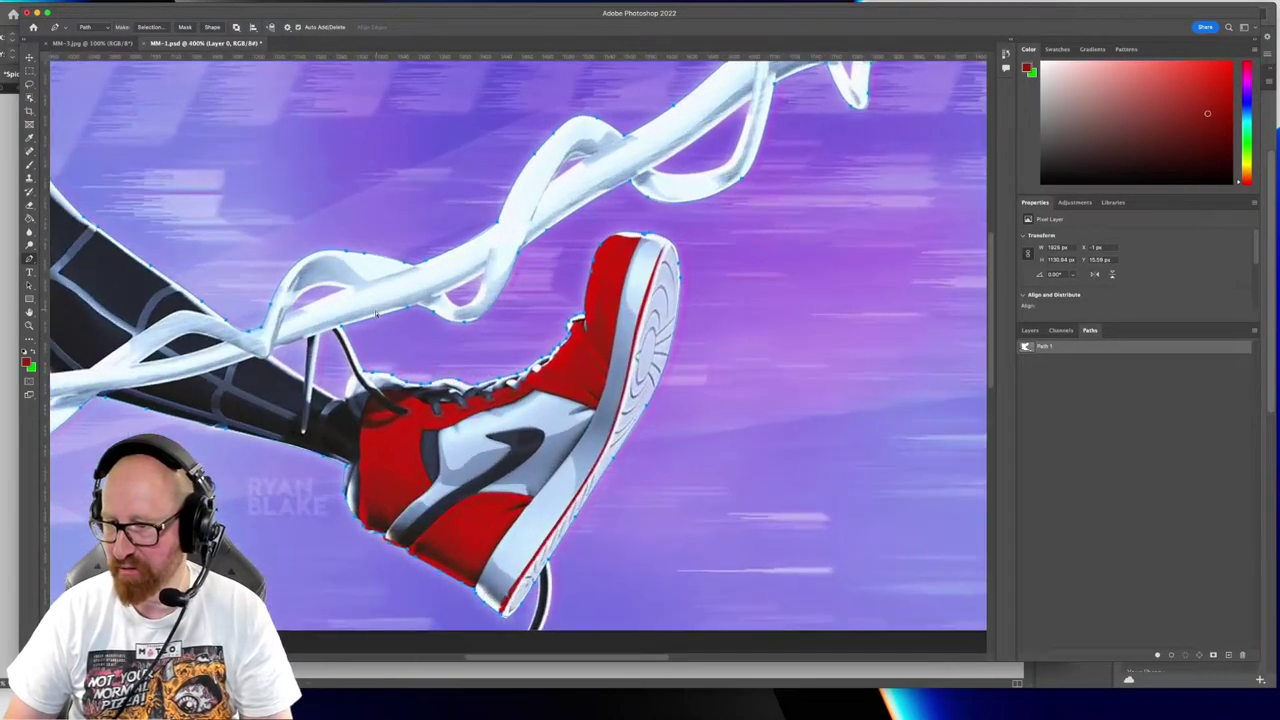
scroll(507, 335, left, 10)
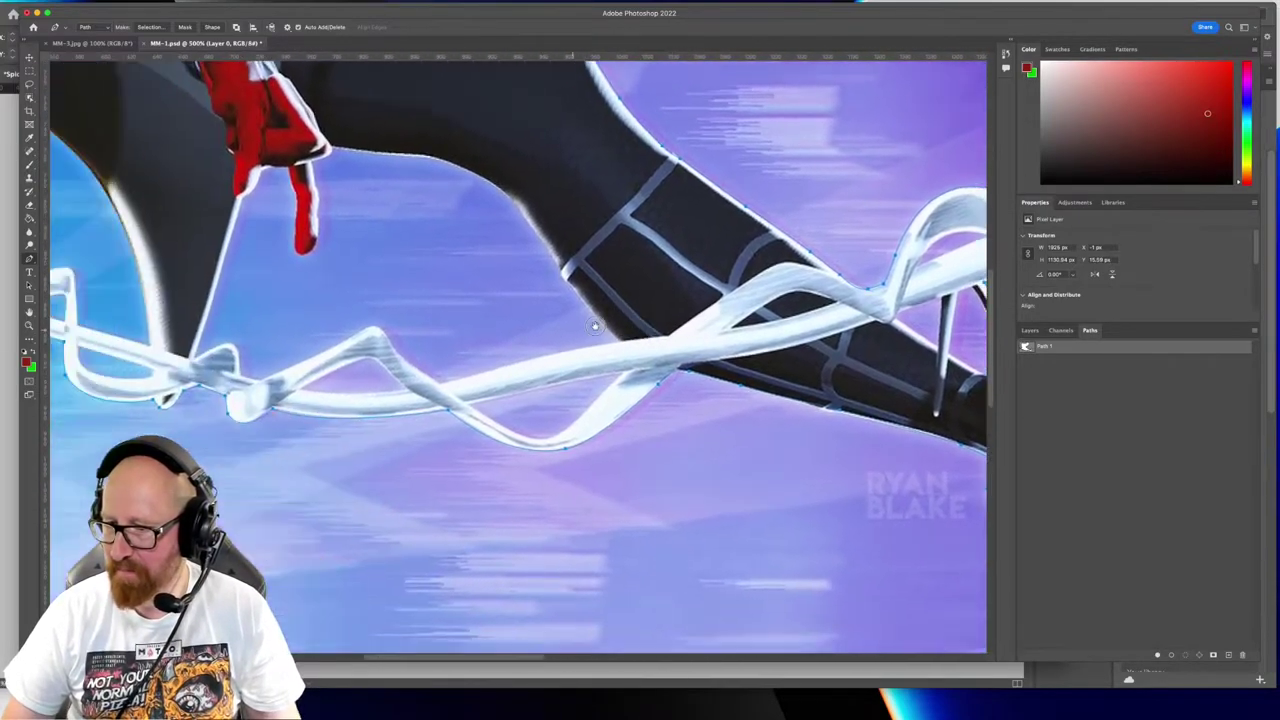
scroll(459, 380, left, 3)
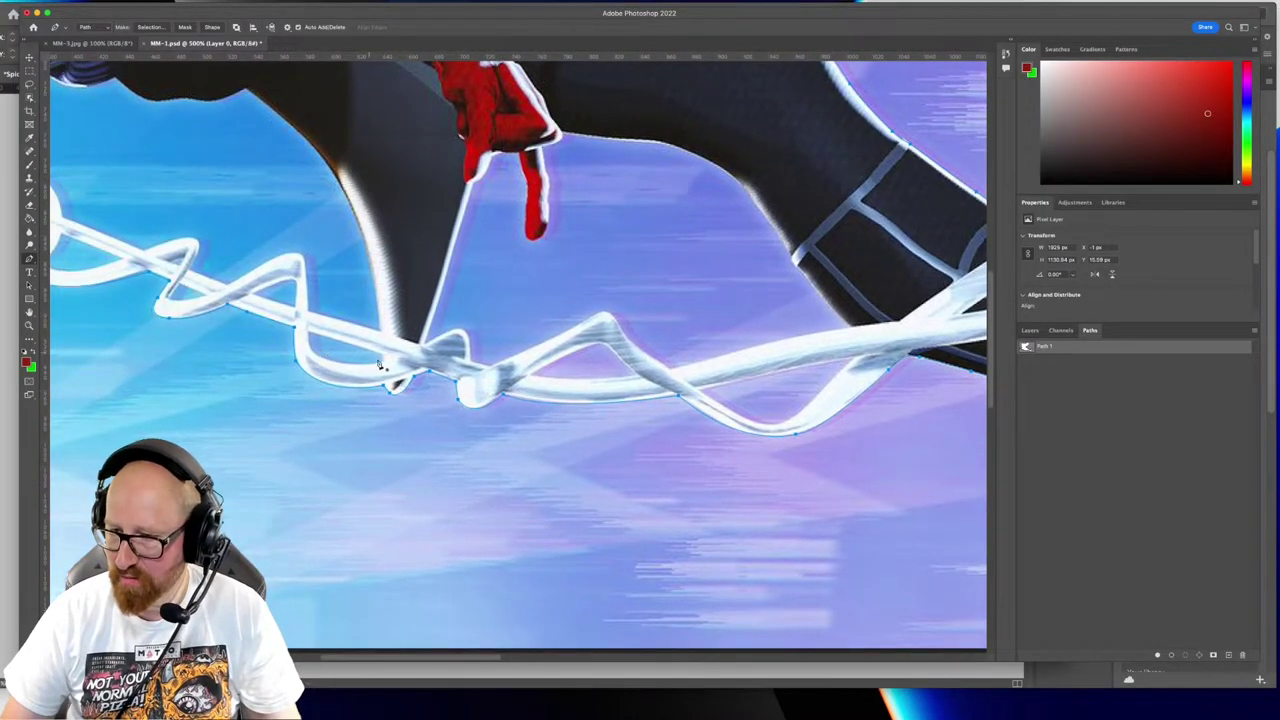
scroll(762, 400, right, 10)
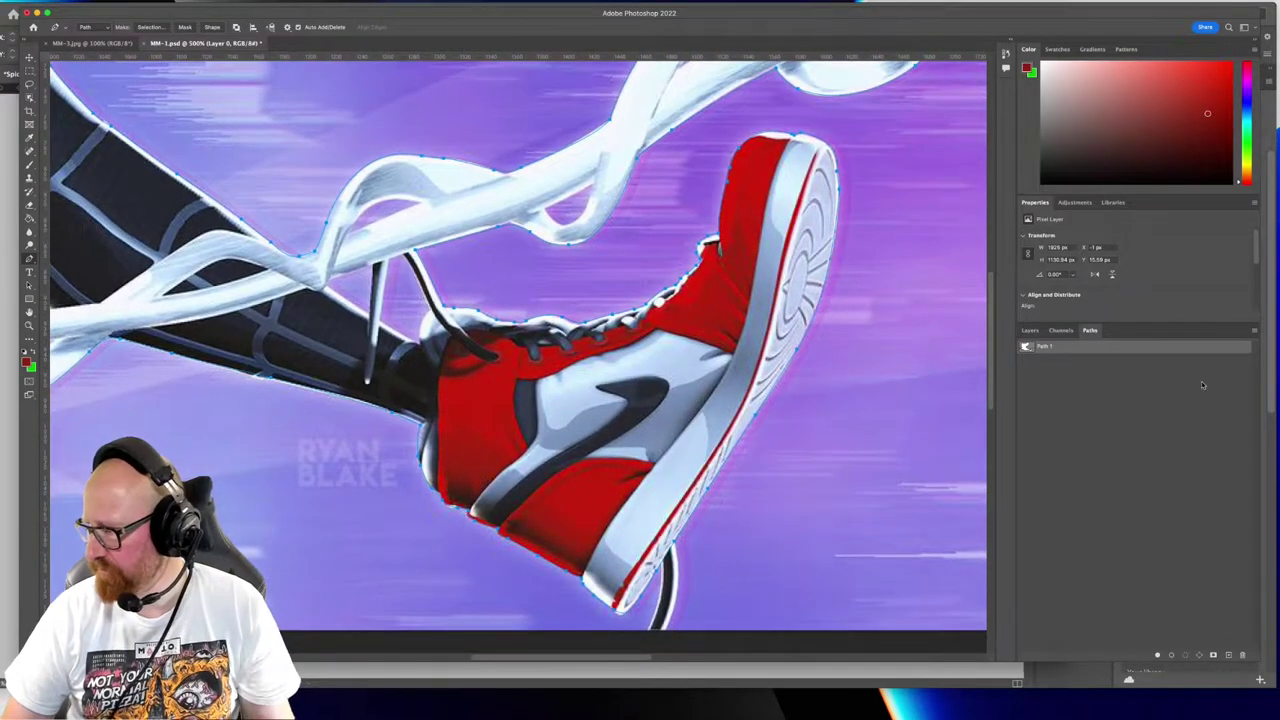
Make a new anti-aliased selection from Path 1 with a feather radius of 0 pixels
right_click(1077, 348)
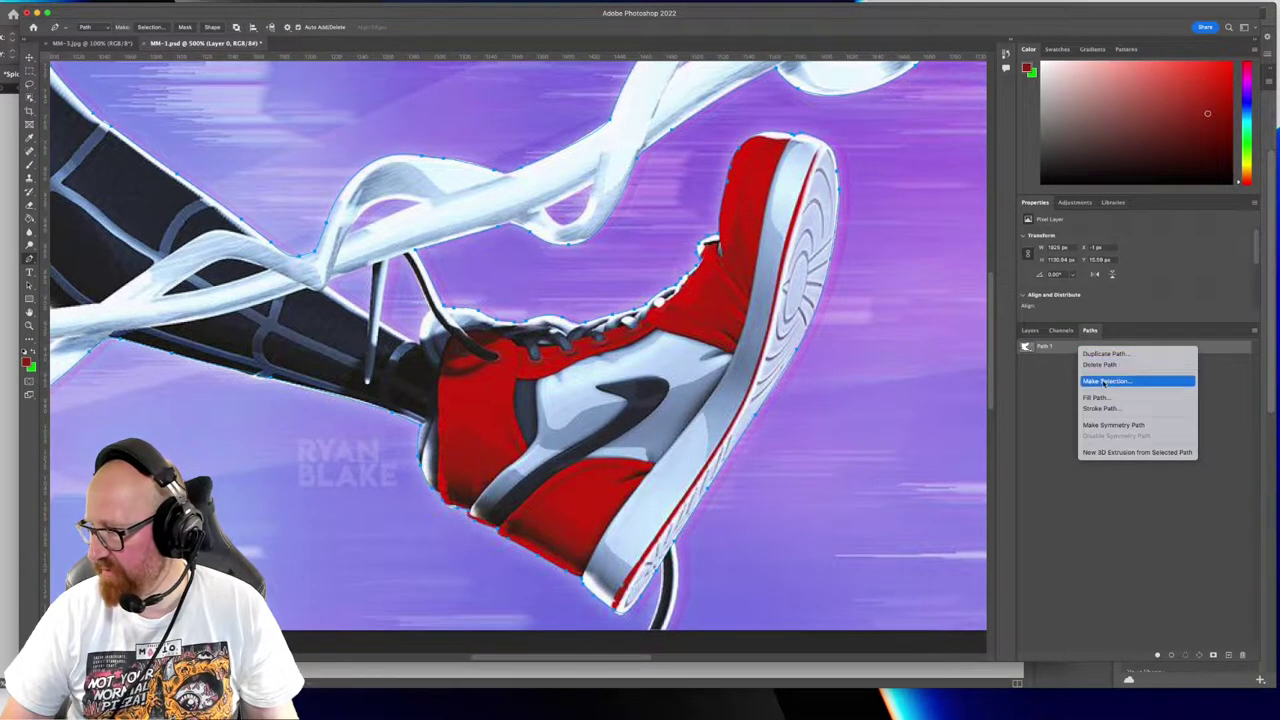
click(1105, 383)
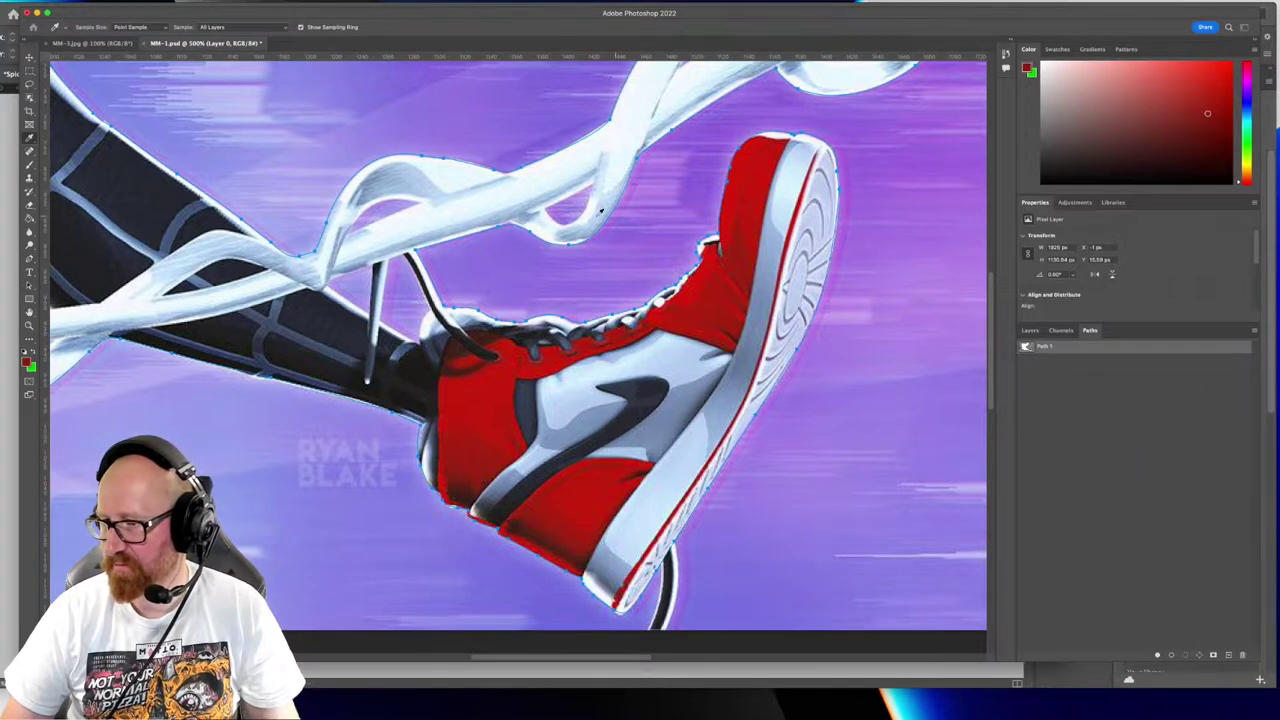
drag(200, 570, 526, 152)
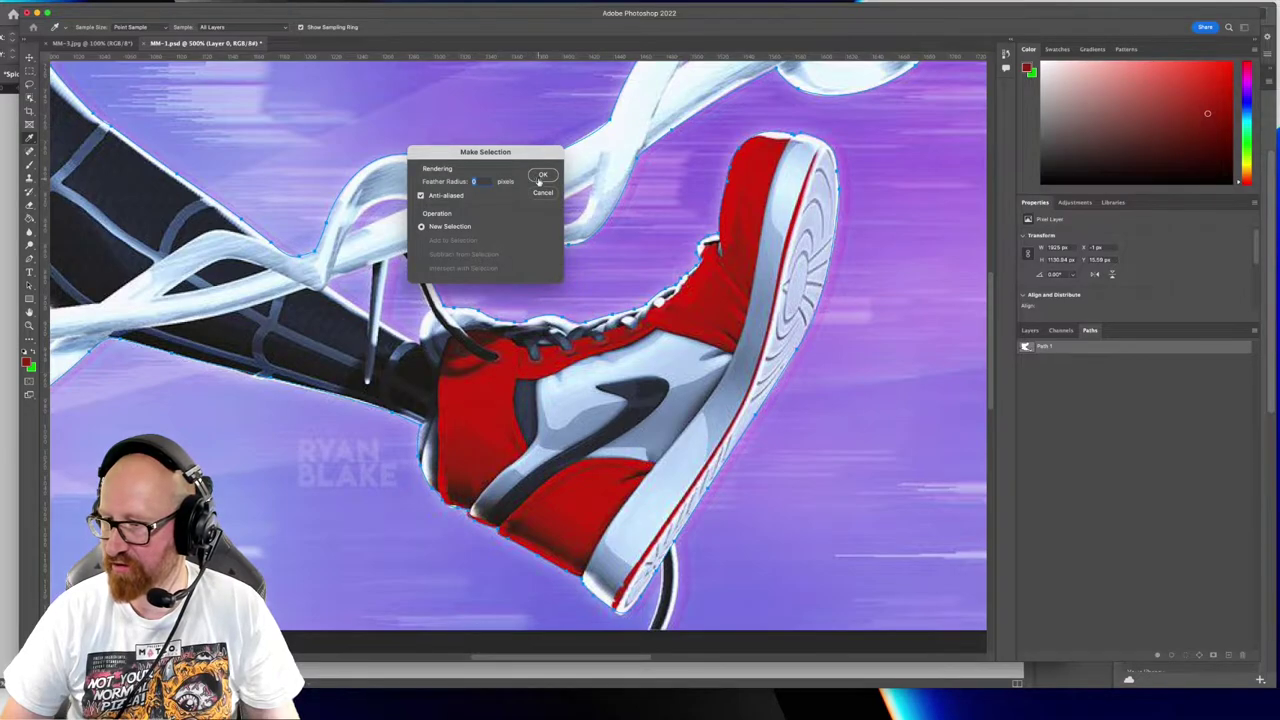
click(543, 176)
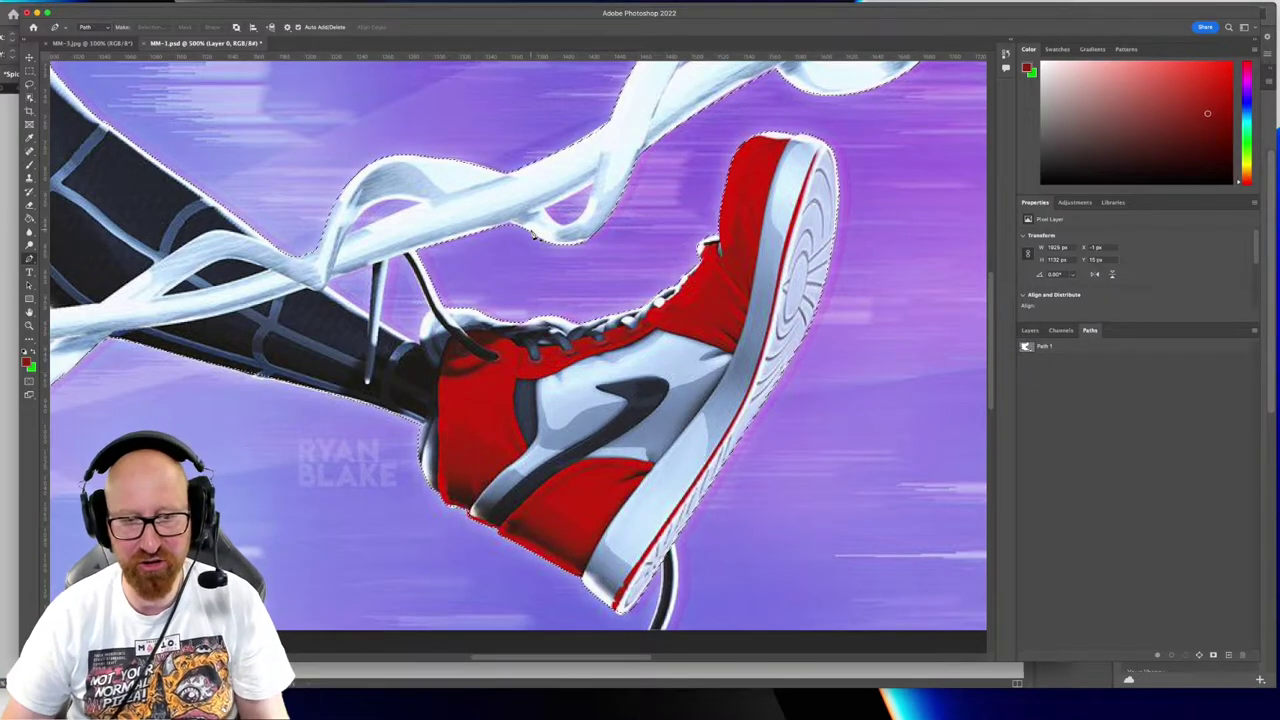
Invert the character selection and delete the background around the character from Layer 0
scroll(823, 304, up, 1)
scroll(826, 305, up, 10)
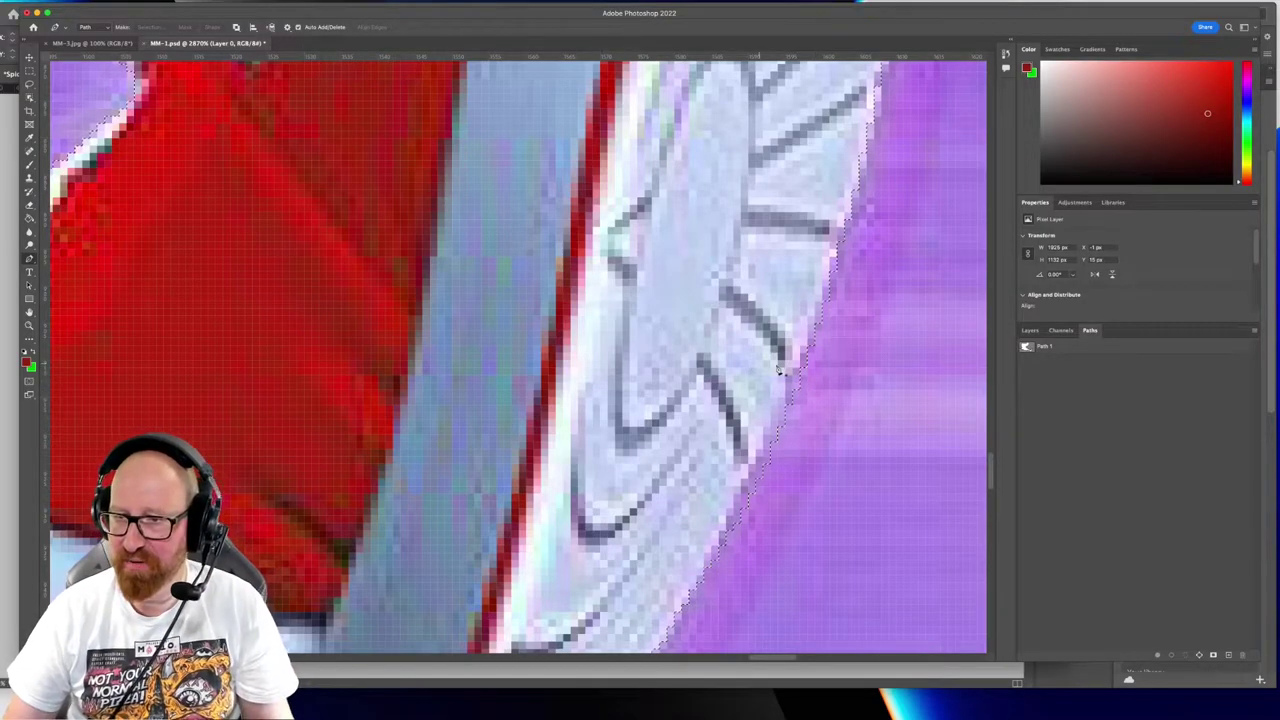
scroll(806, 390, down, 10)
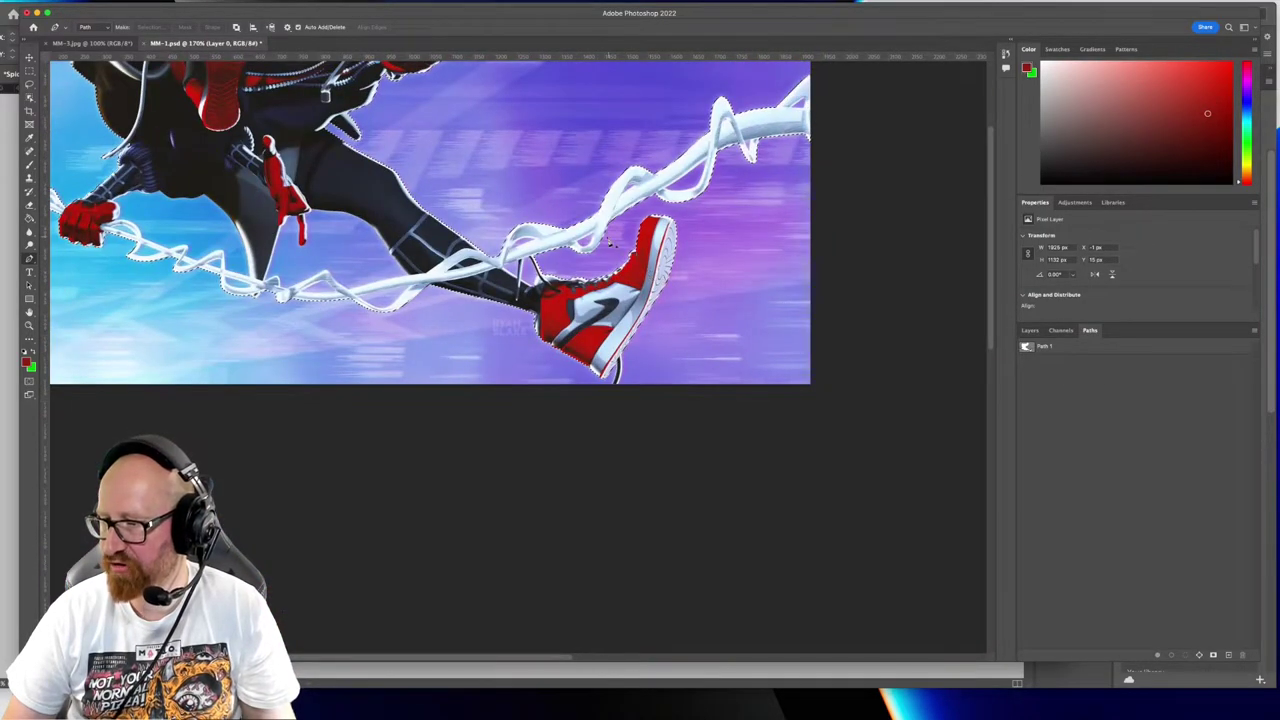
scroll(658, 278, up, 5)
scroll(630, 350, left, 2)
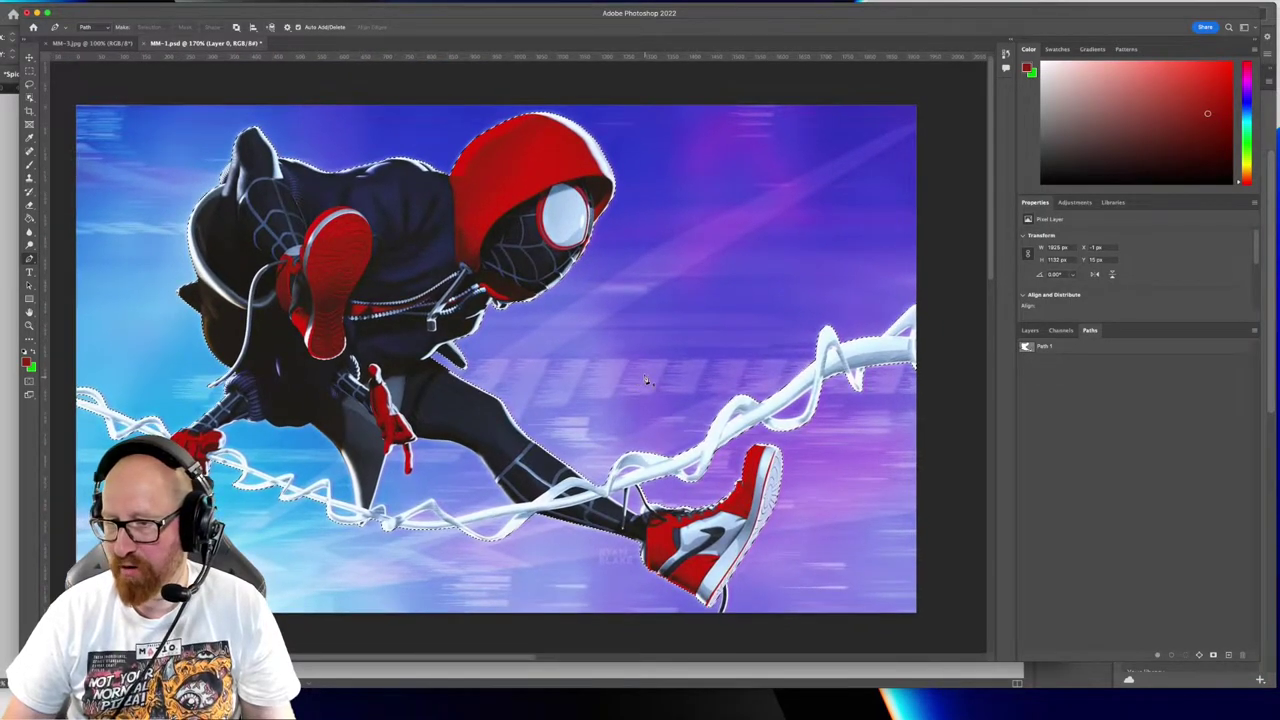
click(1028, 330)
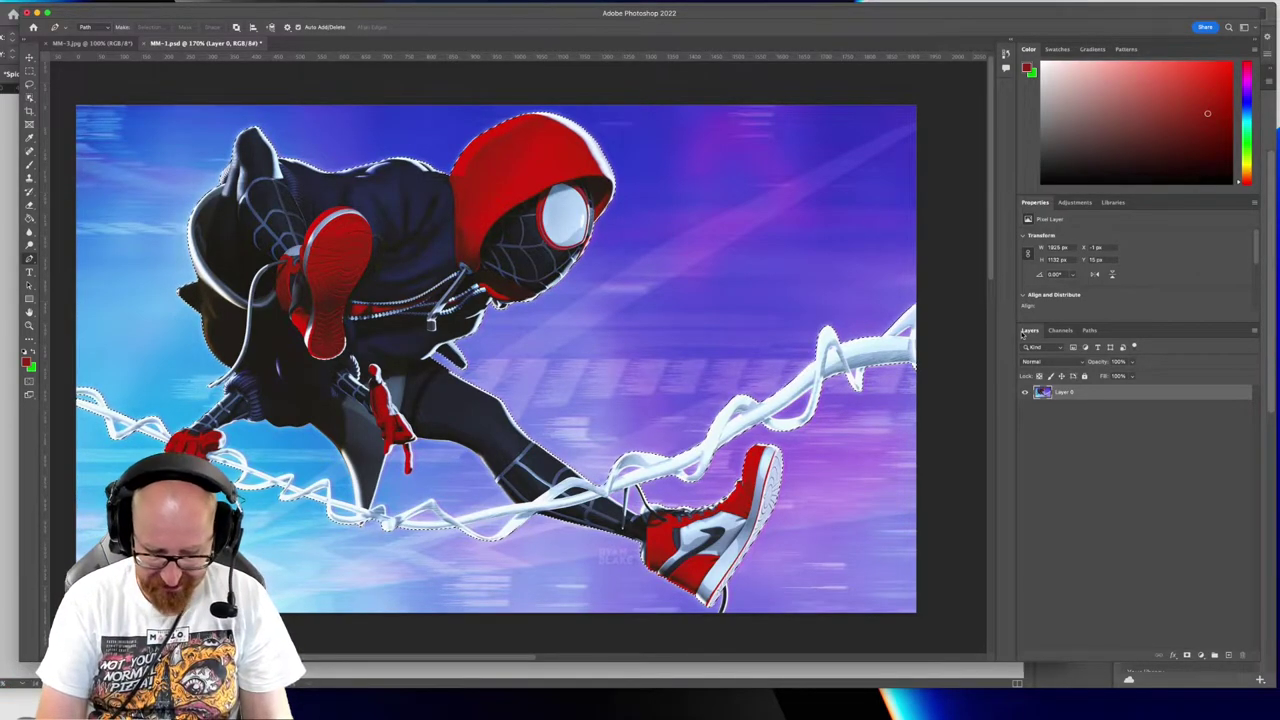
key(super+shift+i)
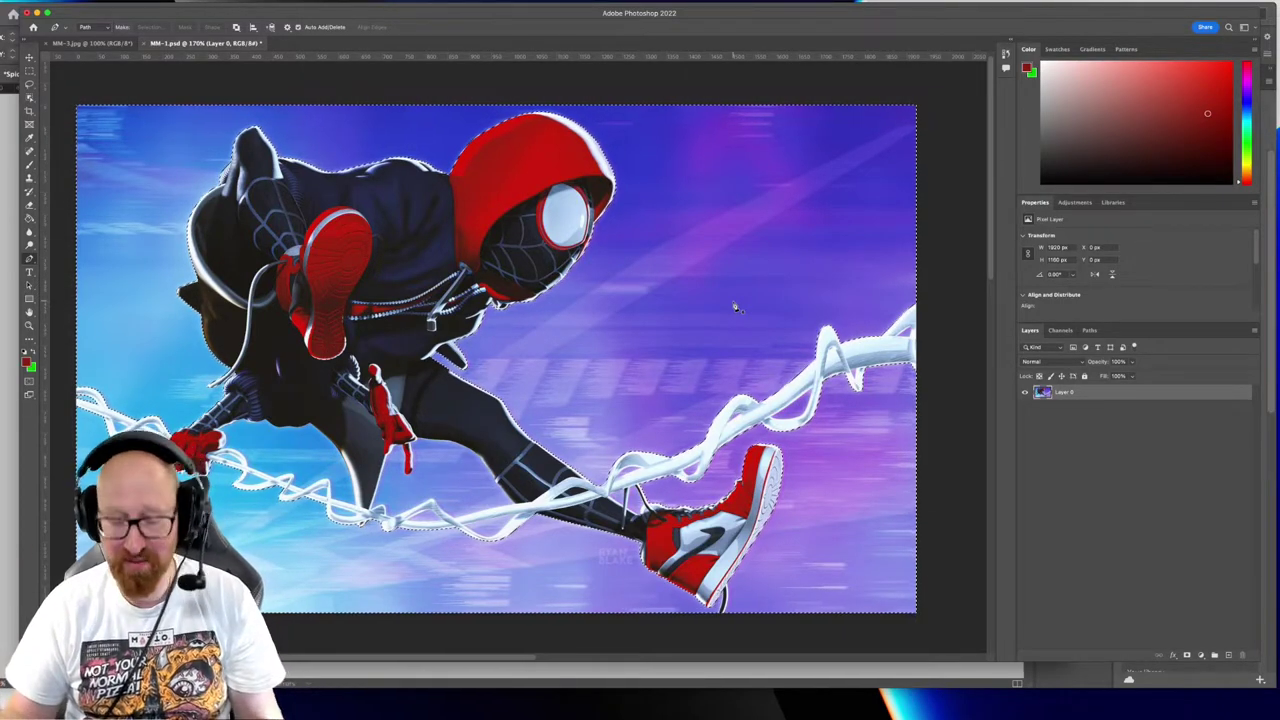
key(Delete)
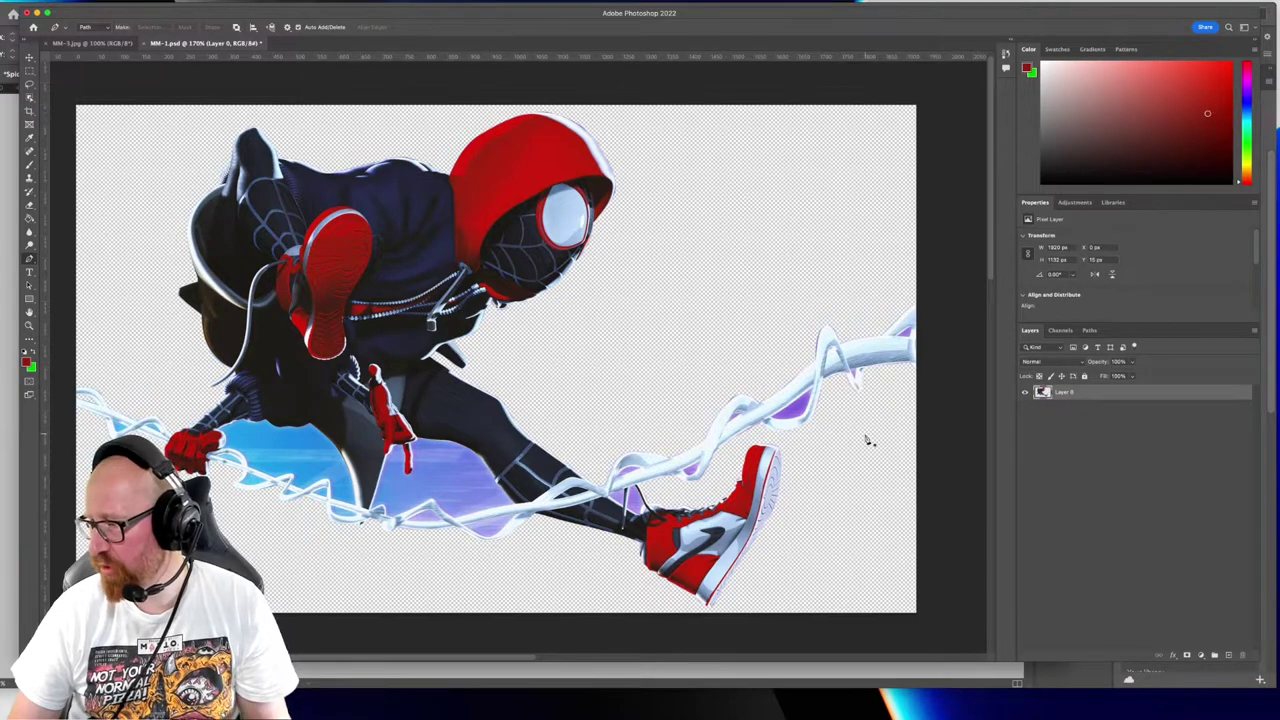
Add a closed subpath to Path 1 around the purple gap inside the web loop above the shoelaces
click(1089, 330)
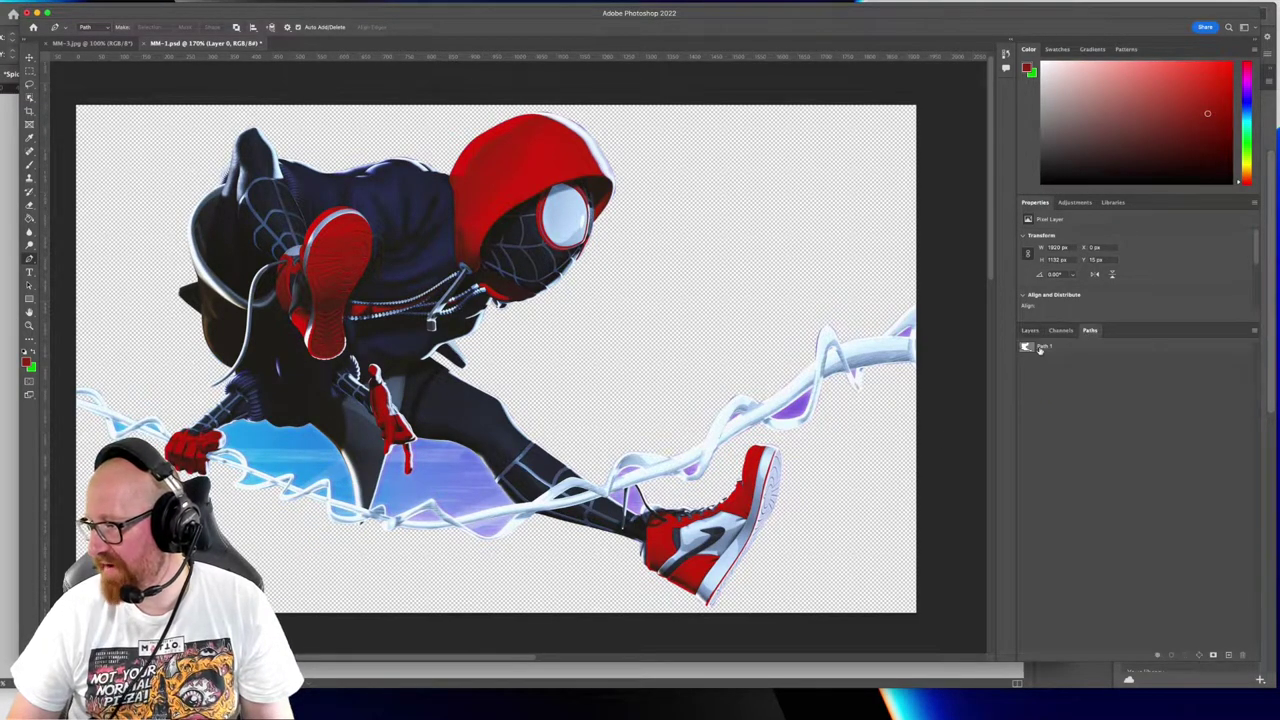
click(1067, 348)
drag(396, 430, 465, 414)
scroll(465, 413, right, 10)
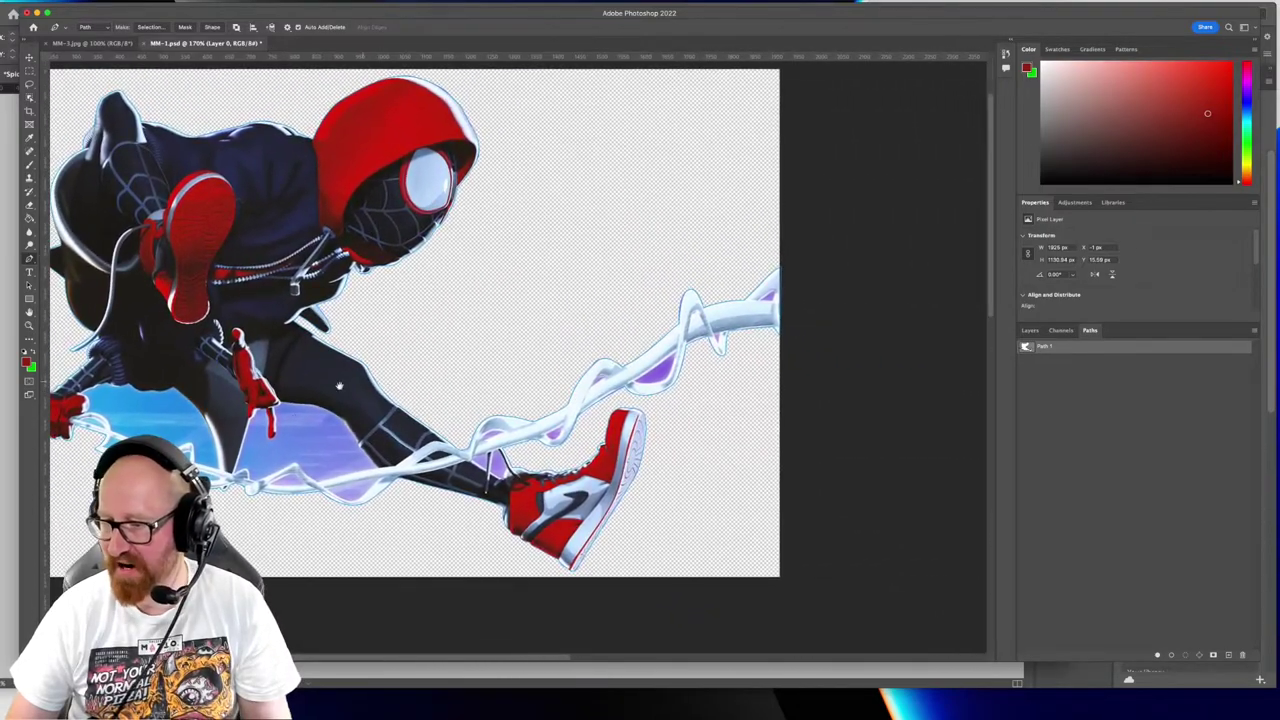
scroll(287, 440, up, 10)
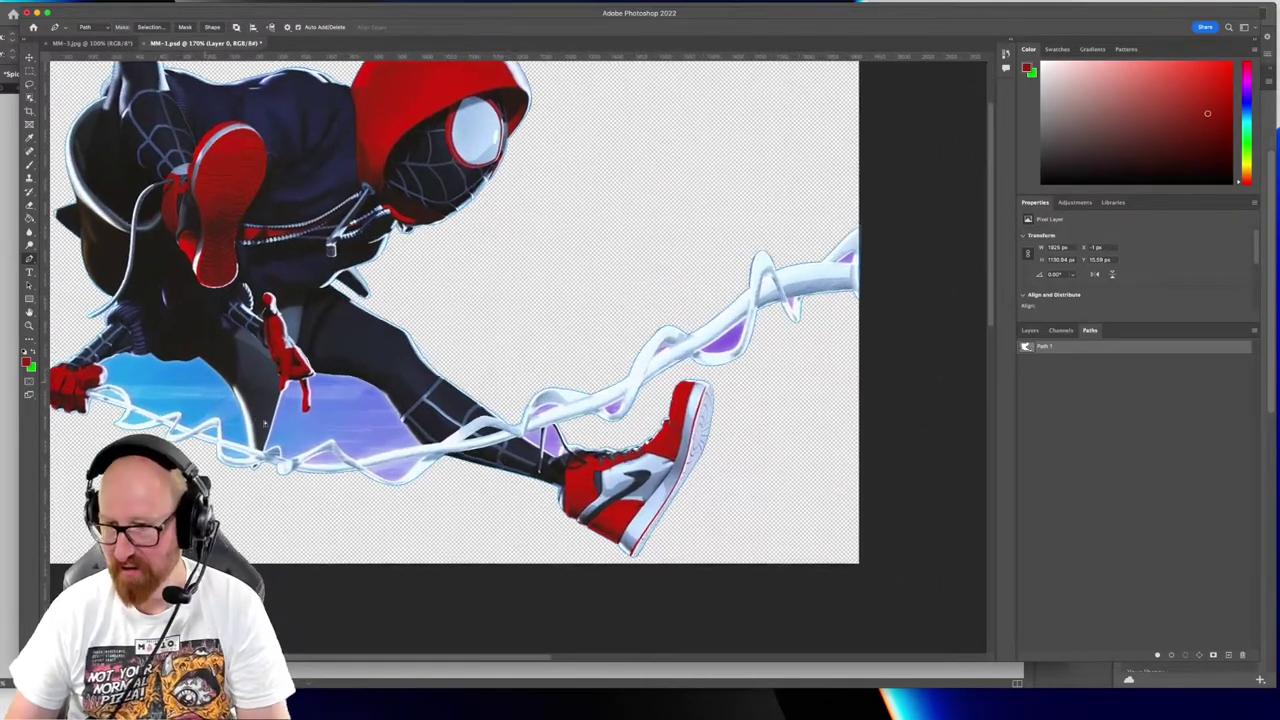
scroll(600, 405, up, 2)
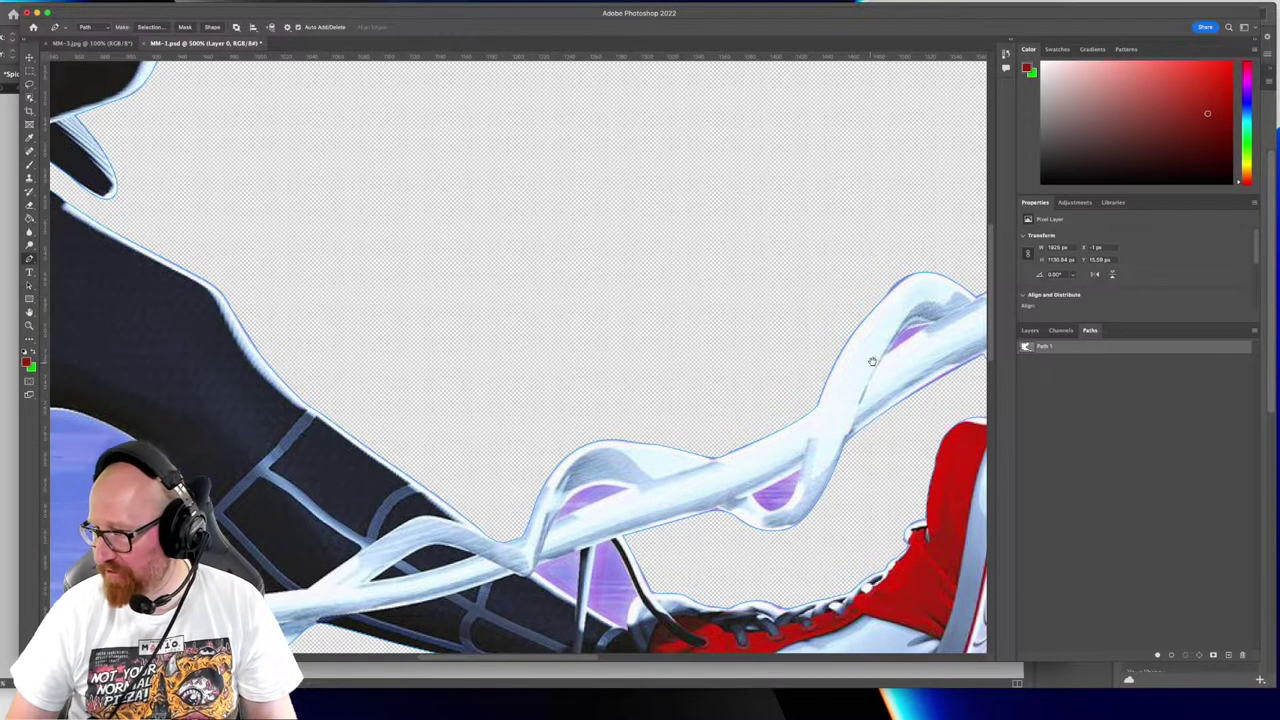
drag(872, 361, 654, 249)
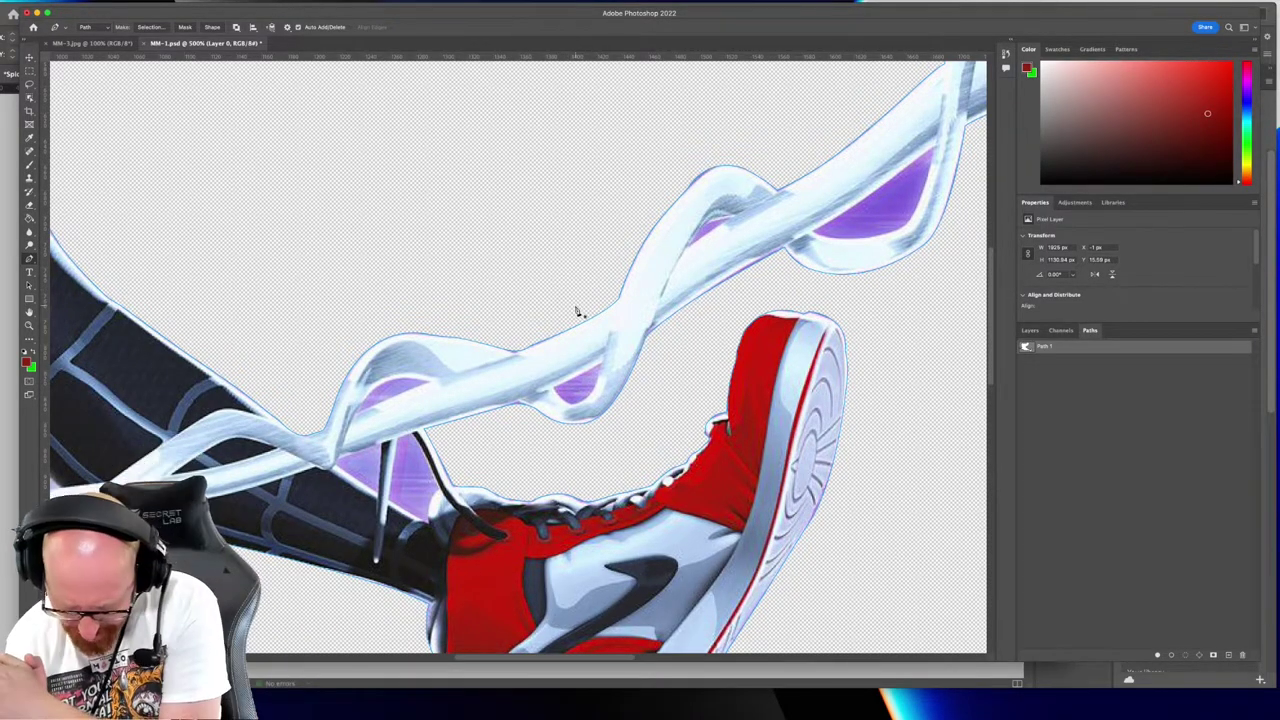
key(super+equal)
key(super+equal)
key(super+equal)
drag(651, 309, 802, 282)
click(540, 323)
click(421, 377)
click(540, 323)
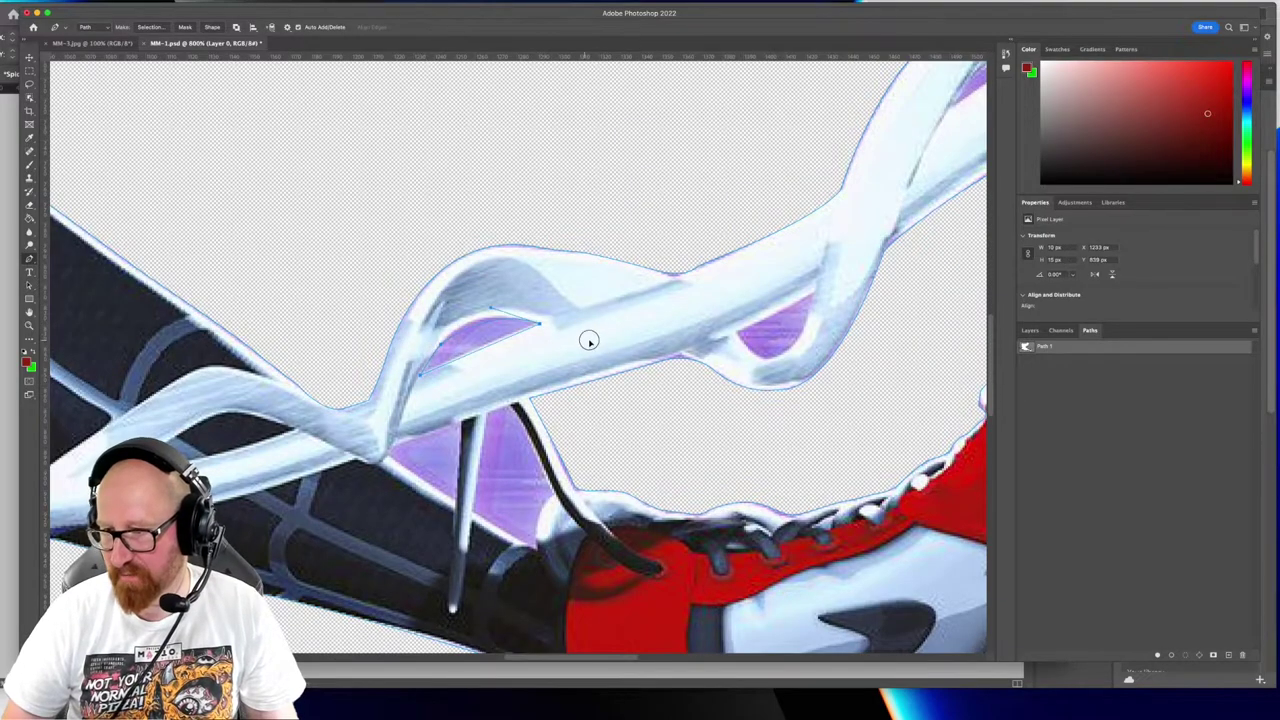
Trace a closed subpath around the purple gap in the web's short hanging loop beside the shoe
drag(588, 340, 359, 321)
click(513, 312)
click(585, 272)
click(574, 318)
click(511, 313)
Trace the purple gap between the hanging shoelaces, the lower leg and the web above the ankle
drag(503, 280, 795, 260)
scroll(641, 360, down, 2)
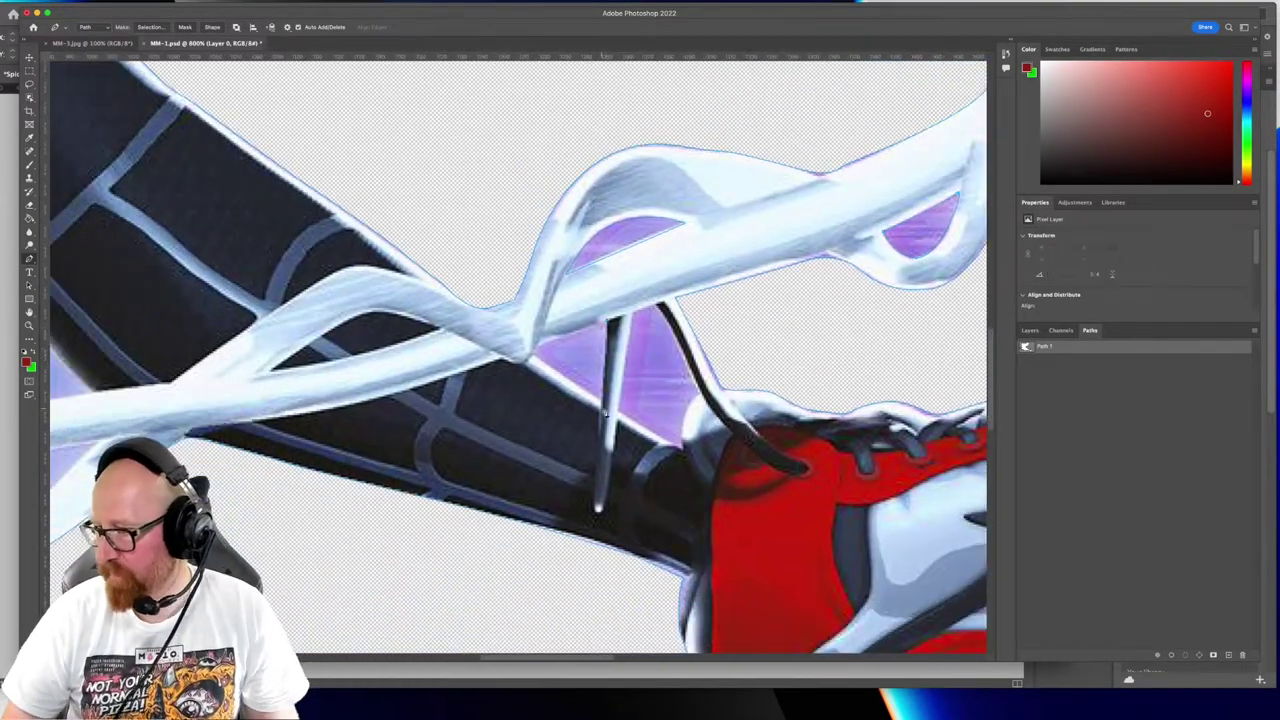
click(701, 398)
click(682, 447)
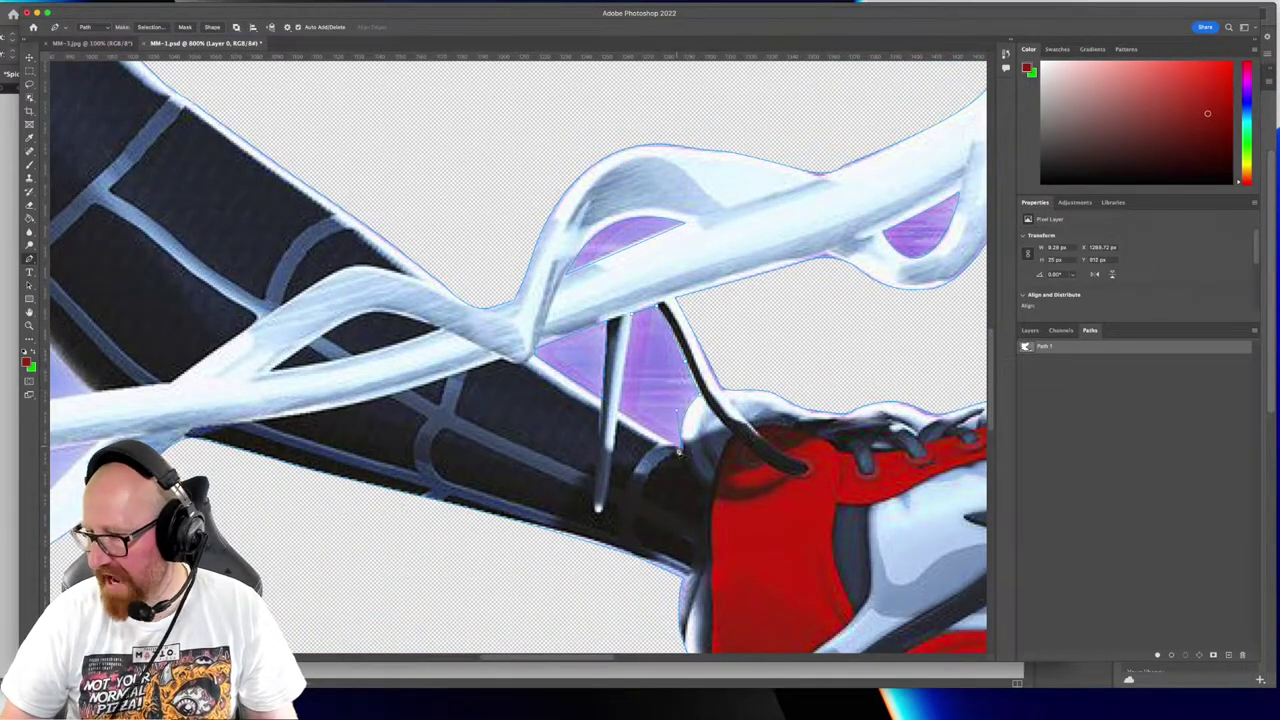
click(620, 411)
Trace the purple gap inside the web's wide hanging loop above the toe of the red shoe
drag(900, 150, 528, 302)
click(417, 351)
drag(667, 295, 480, 319)
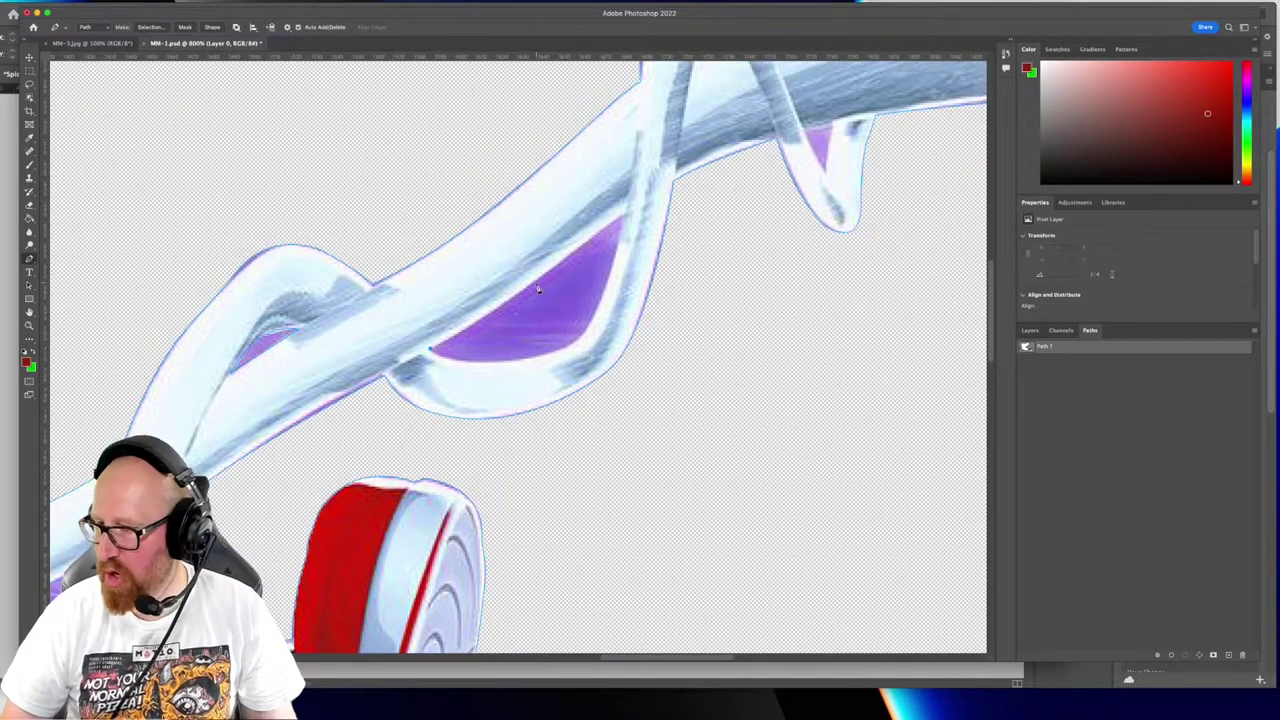
scroll(406, 329, right, 5)
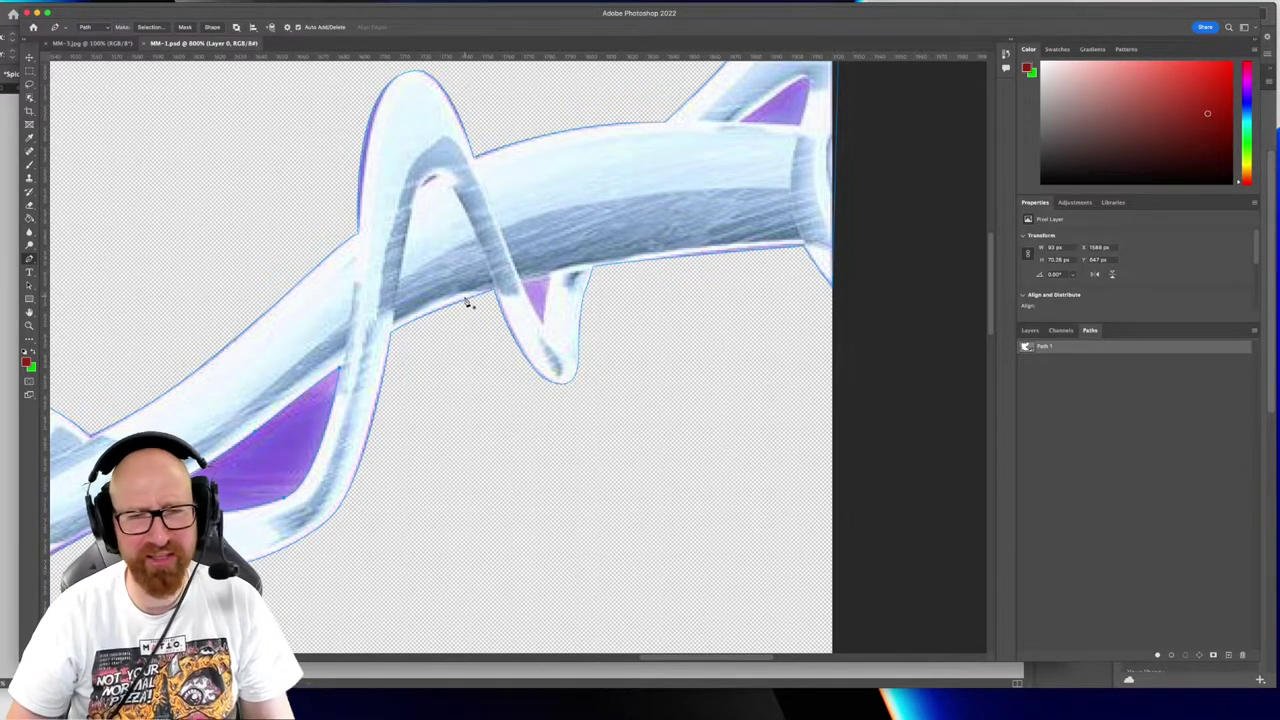
Trace a closed subpath around the triangular purple gap between the web strands near the canvas's right edge
scroll(574, 311, right, 5)
scroll(574, 311, up, 3)
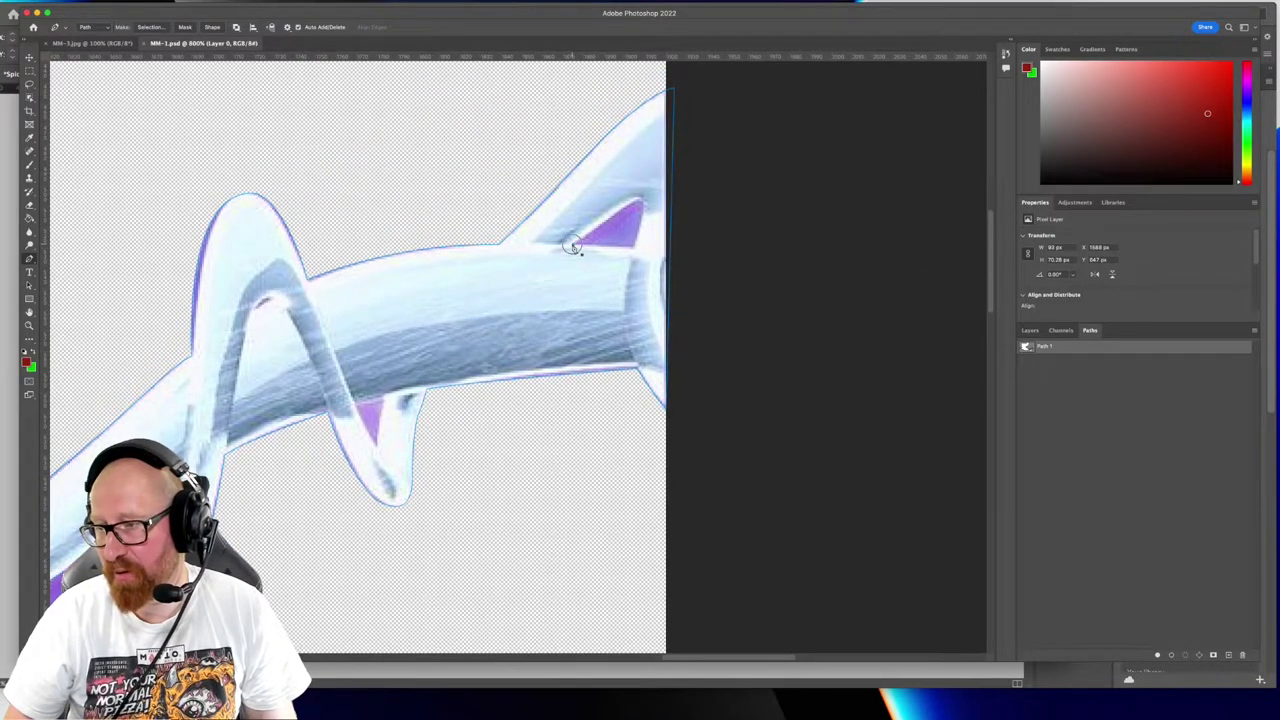
click(572, 245)
click(632, 247)
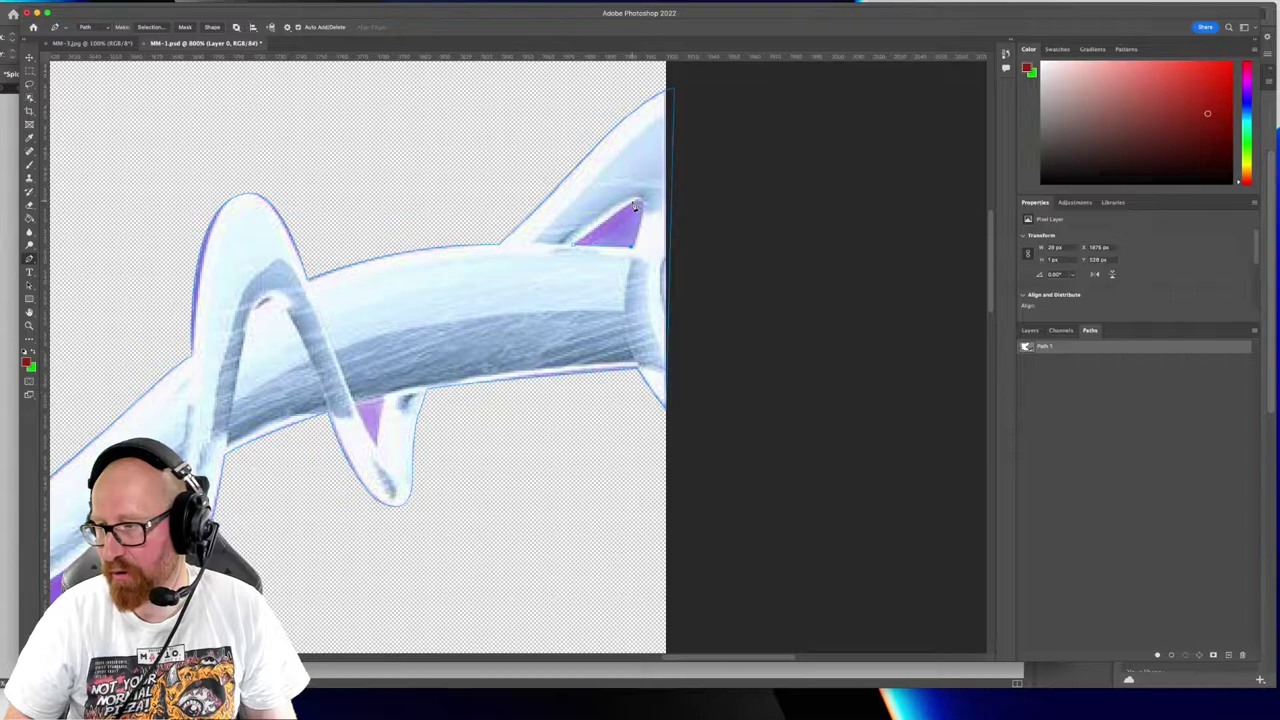
drag(632, 205, 606, 215)
click(574, 250)
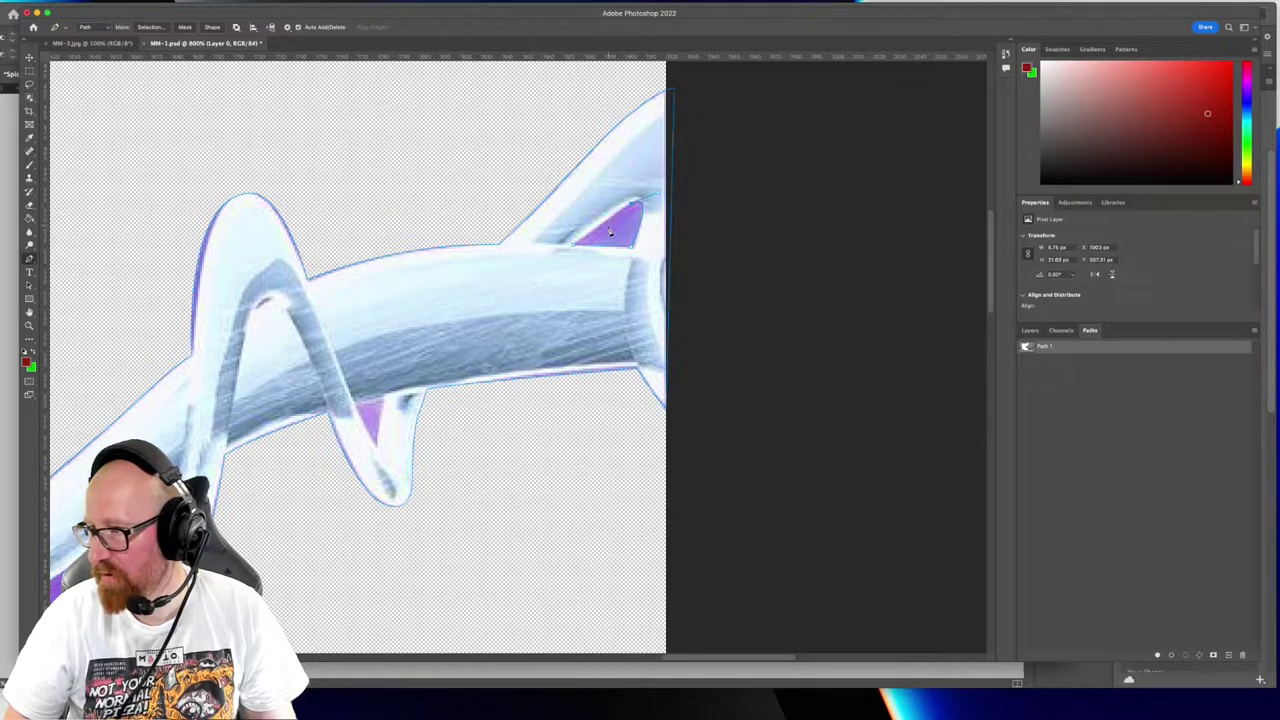
click(574, 247)
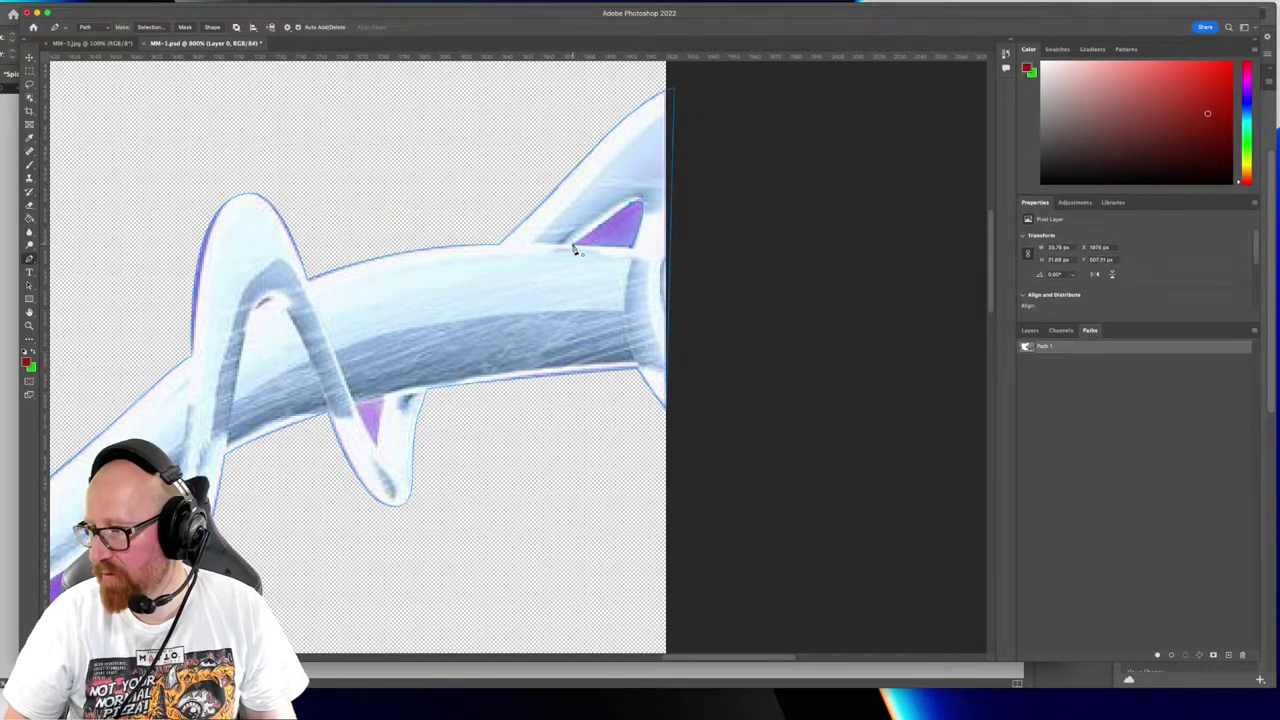
Save MM-1.psd with the whole image fitted in view and switch to the Assets-Research folder in Finder
key(super+s)
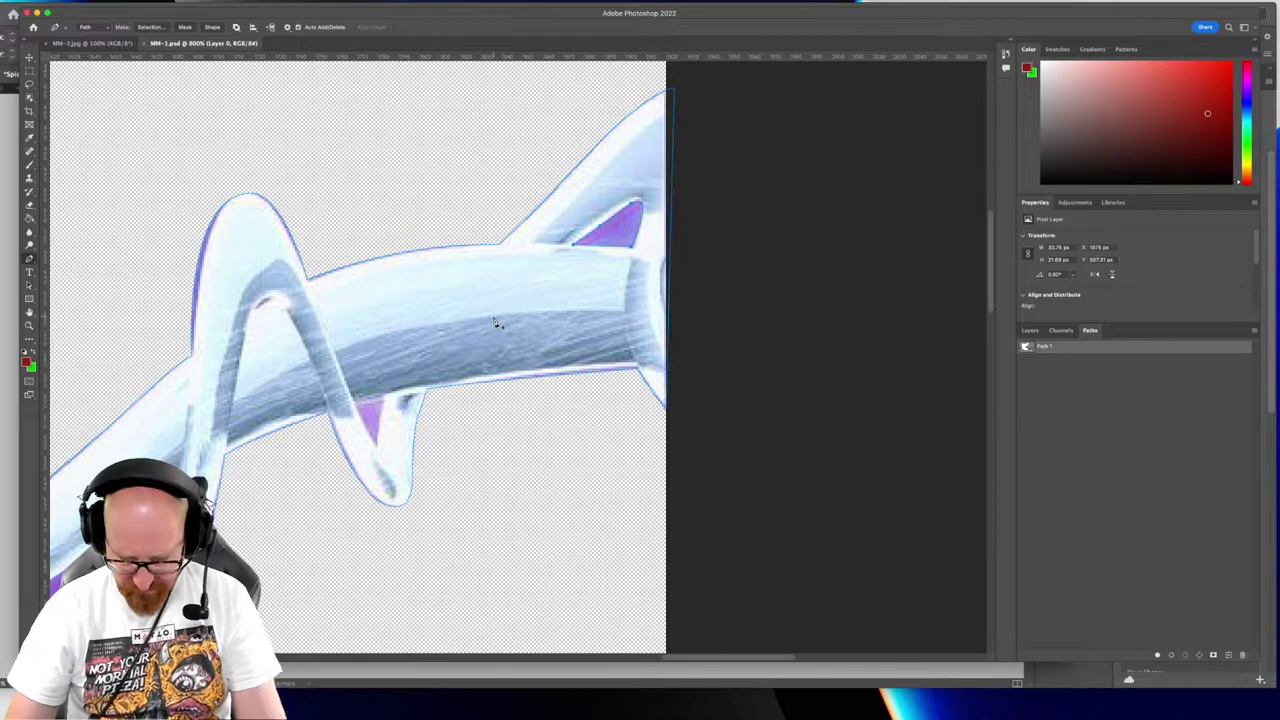
key(super+0)
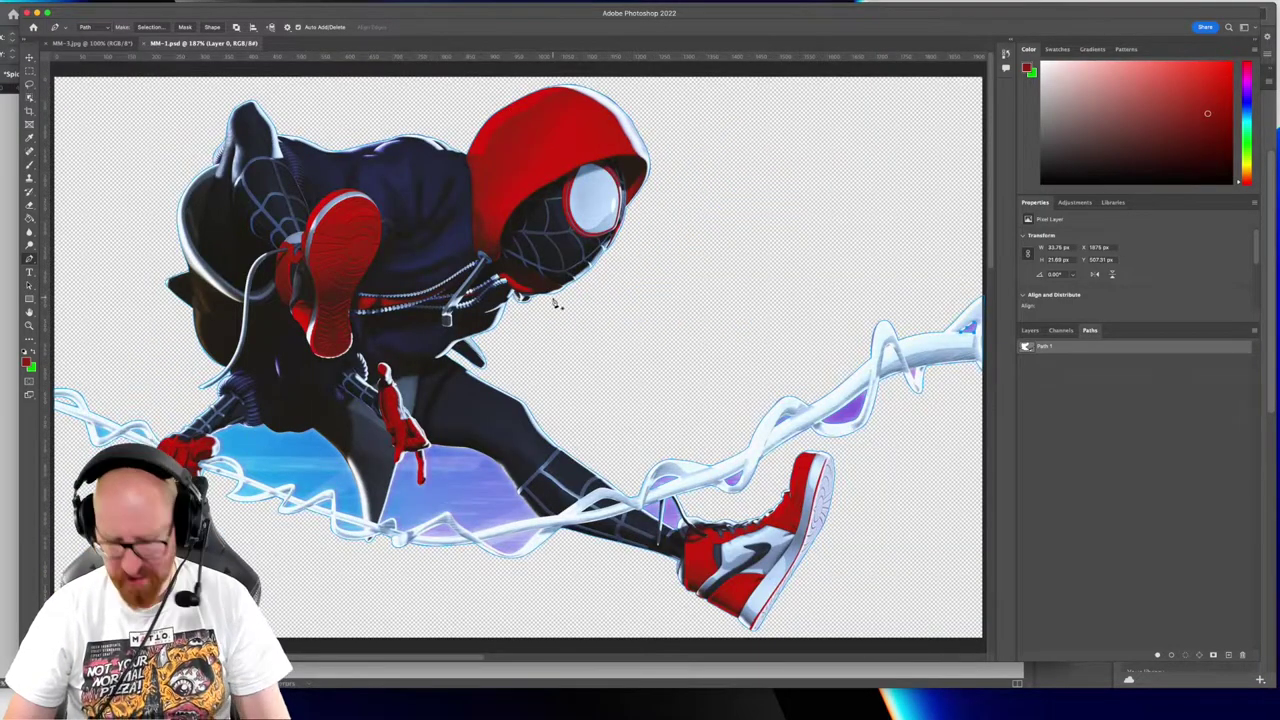
key(v)
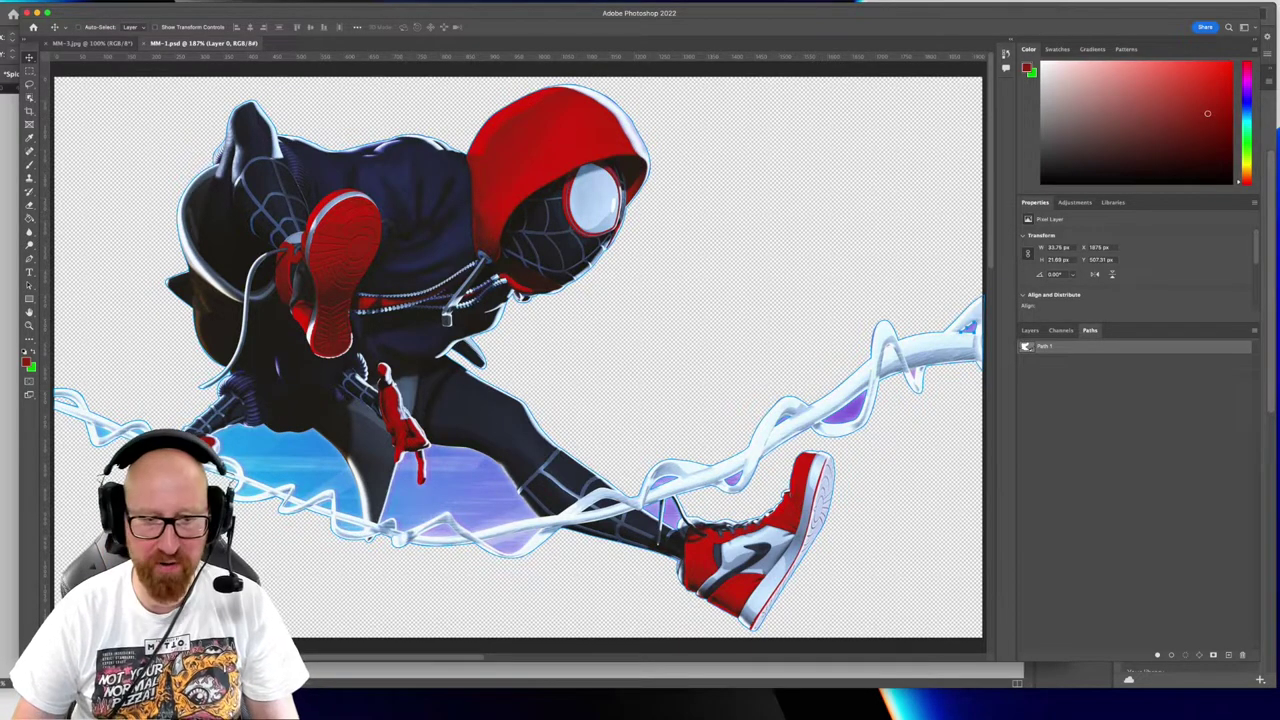
key(super+Tab)
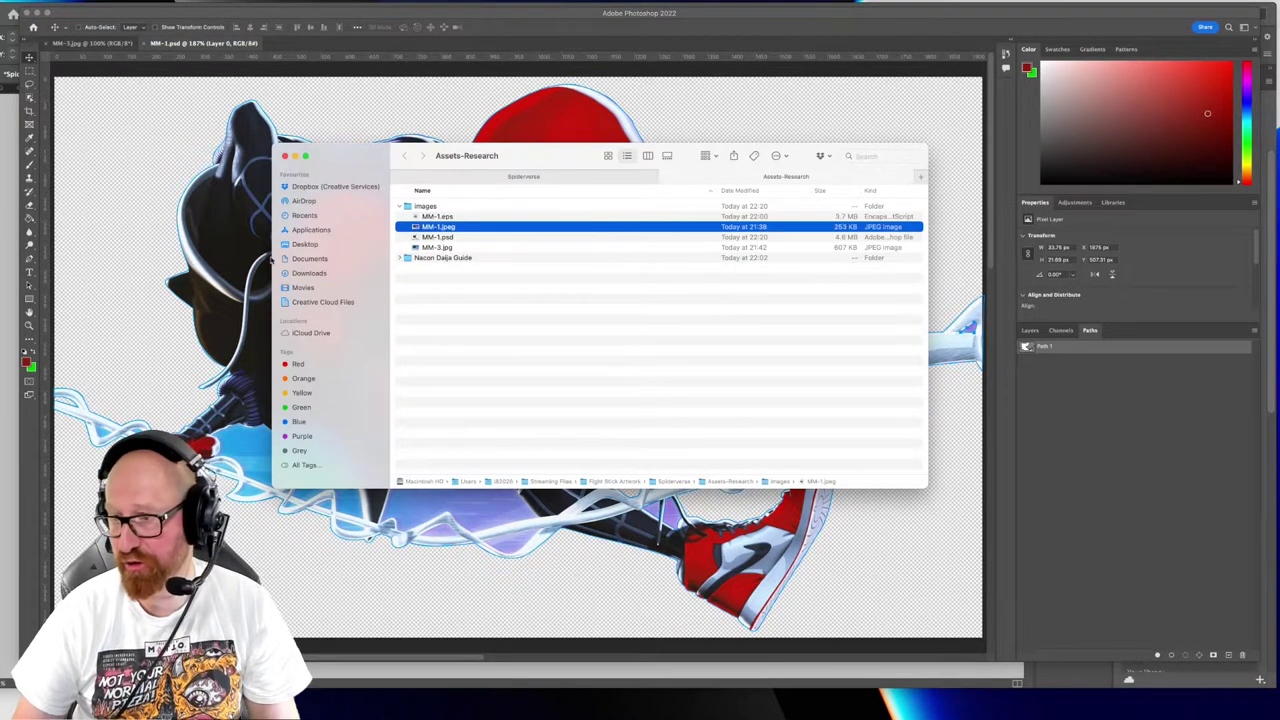
Open MM-1.jpeg in Photoshop and select the blue background beside the raised hand in the image's upper-left area with the Magic Wand
double_click(438, 230)
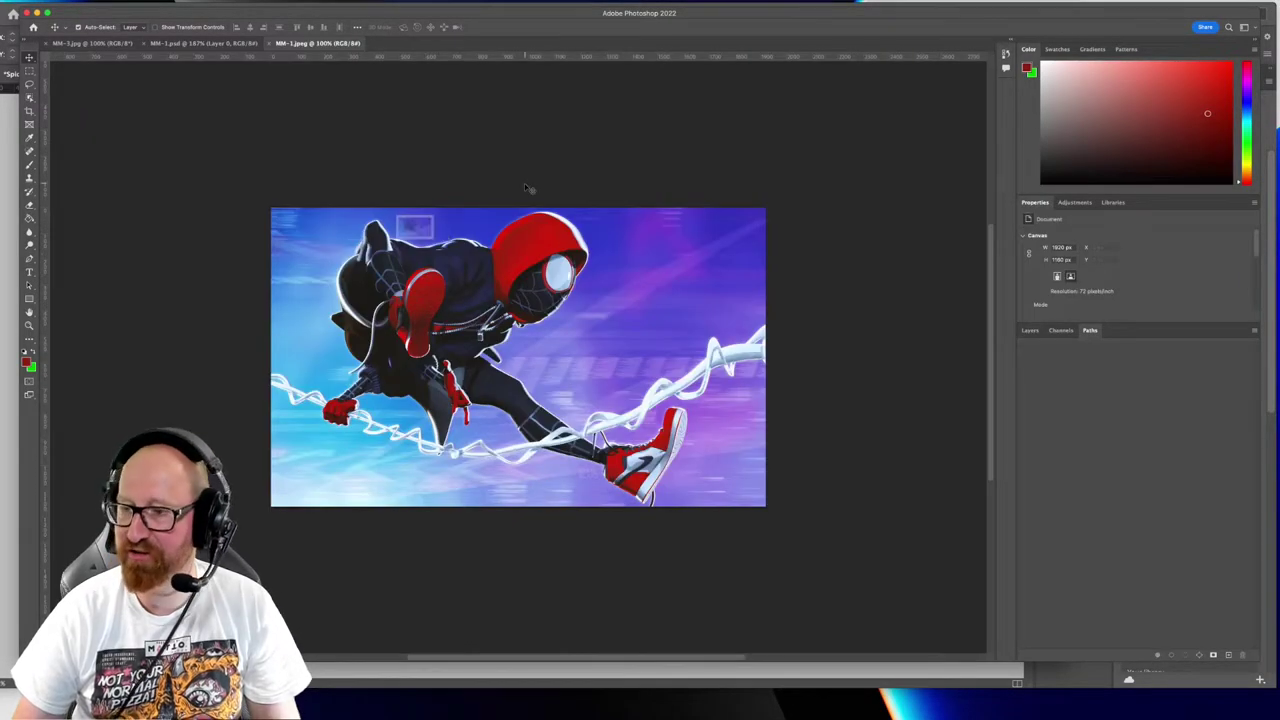
key(super+equal)
scroll(560, 368, left, 2)
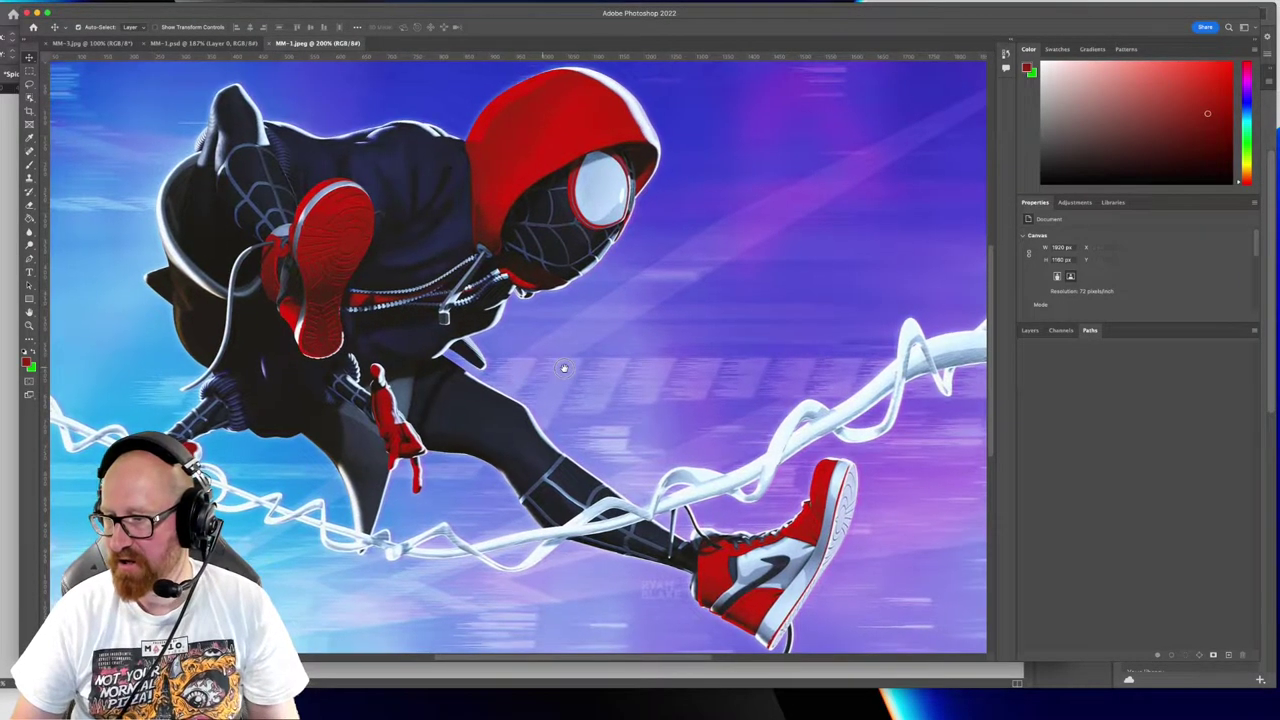
key(w)
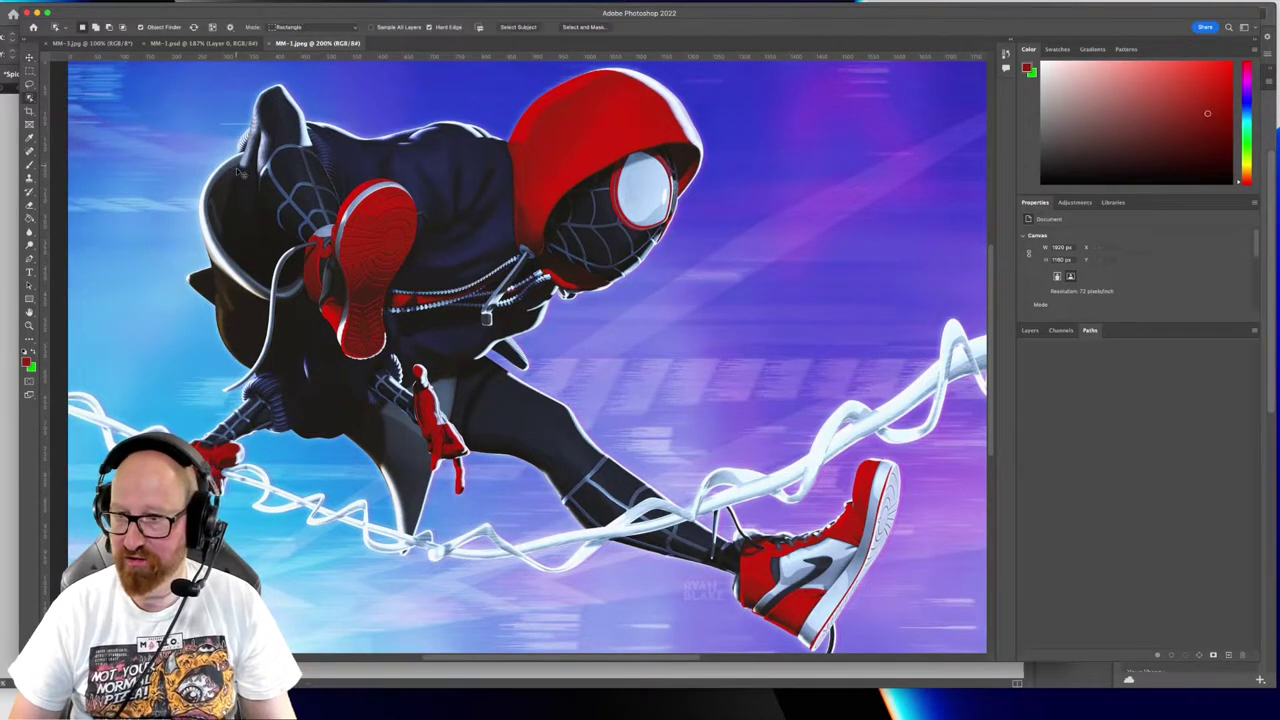
click(31, 100)
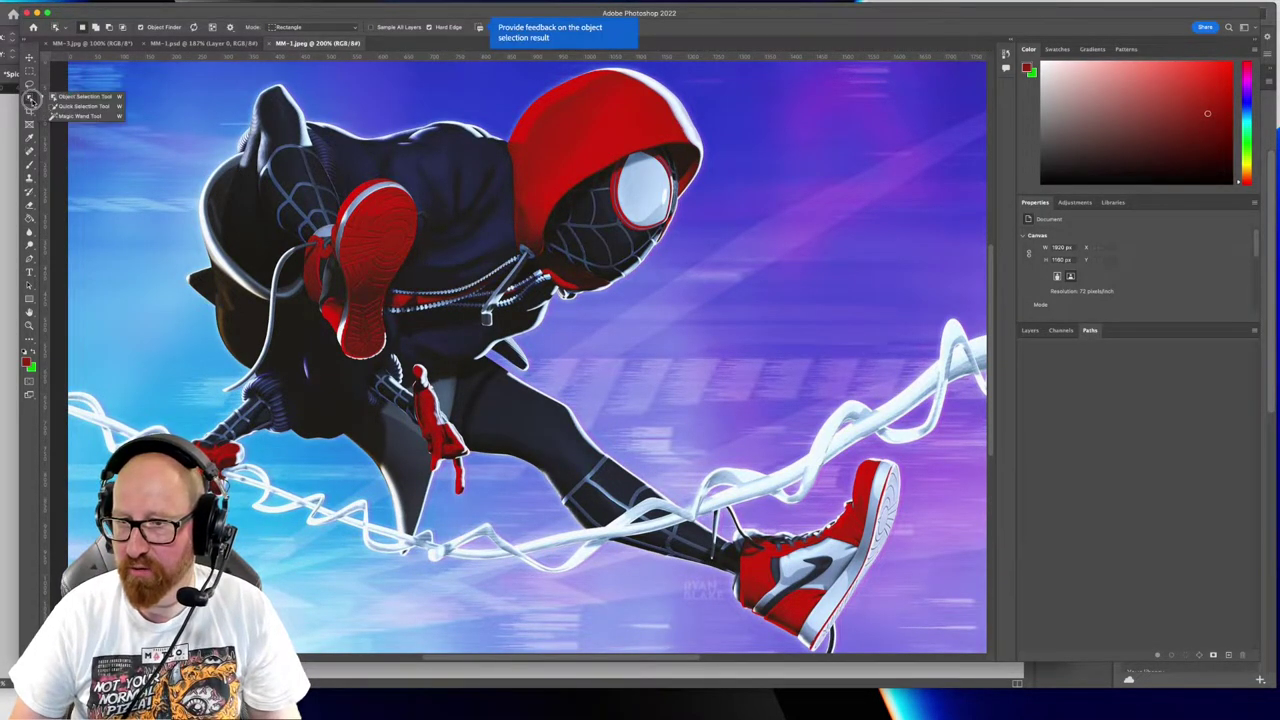
click(75, 121)
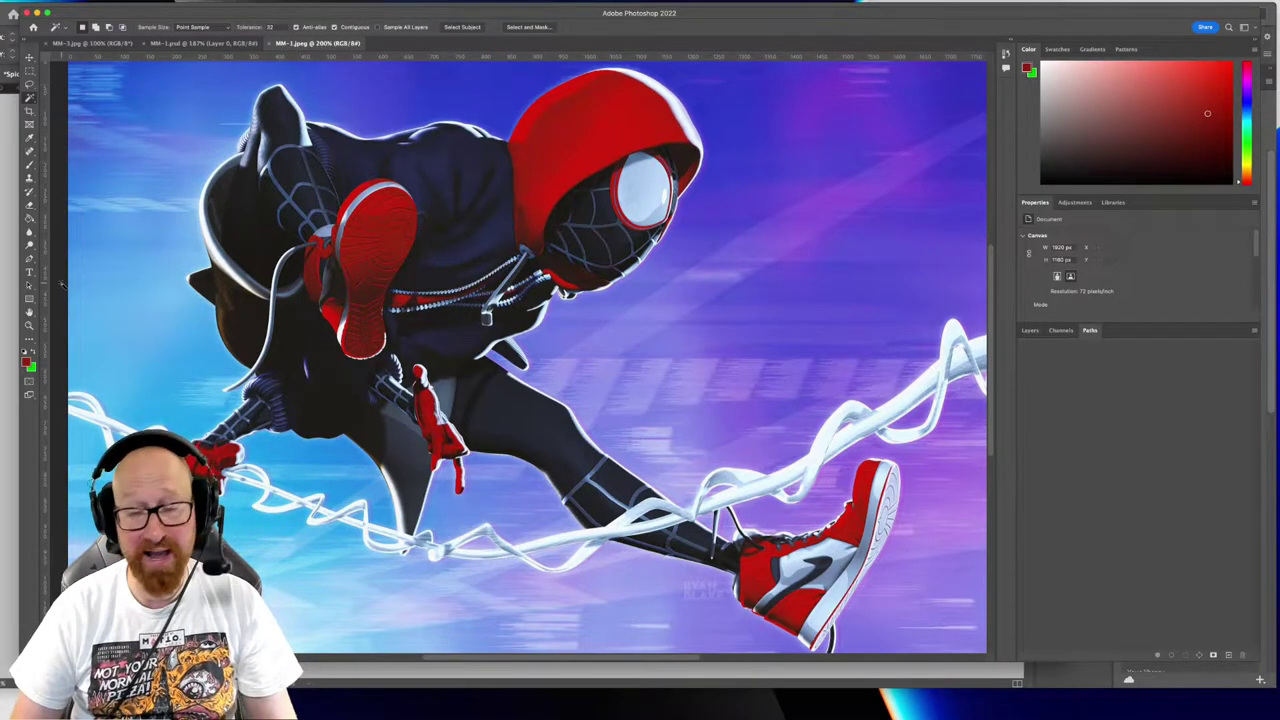
click(189, 115)
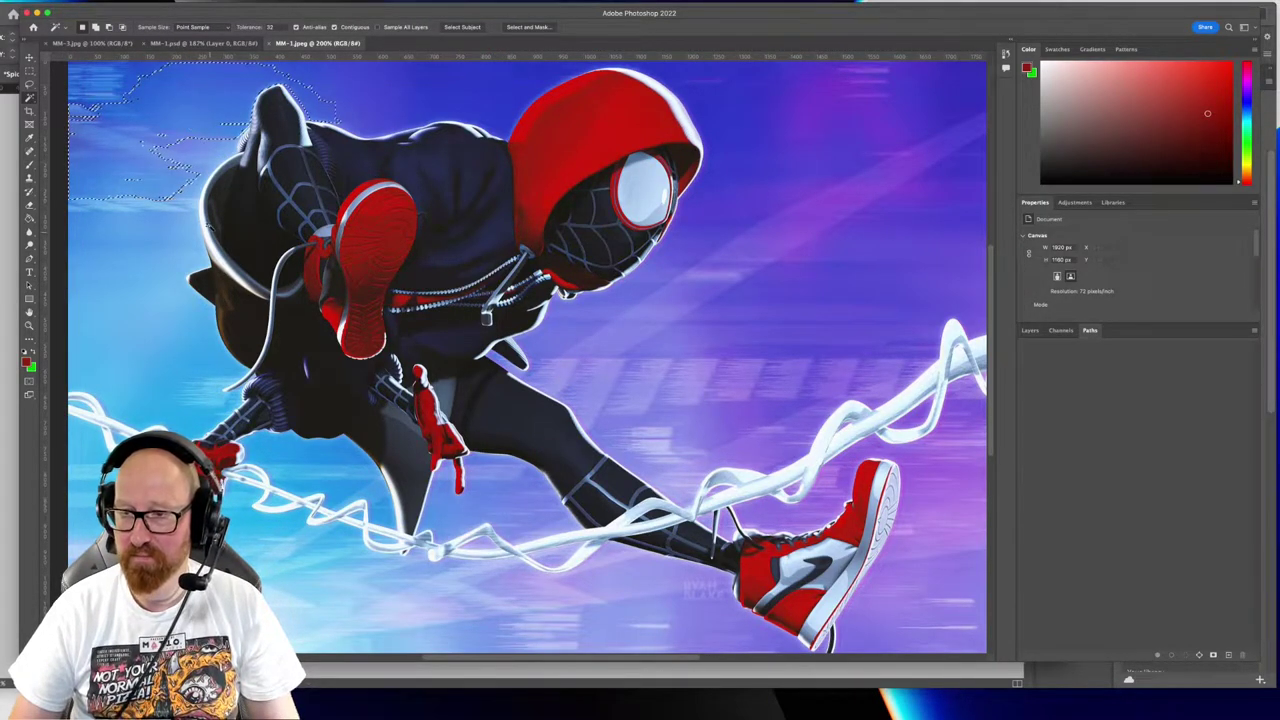
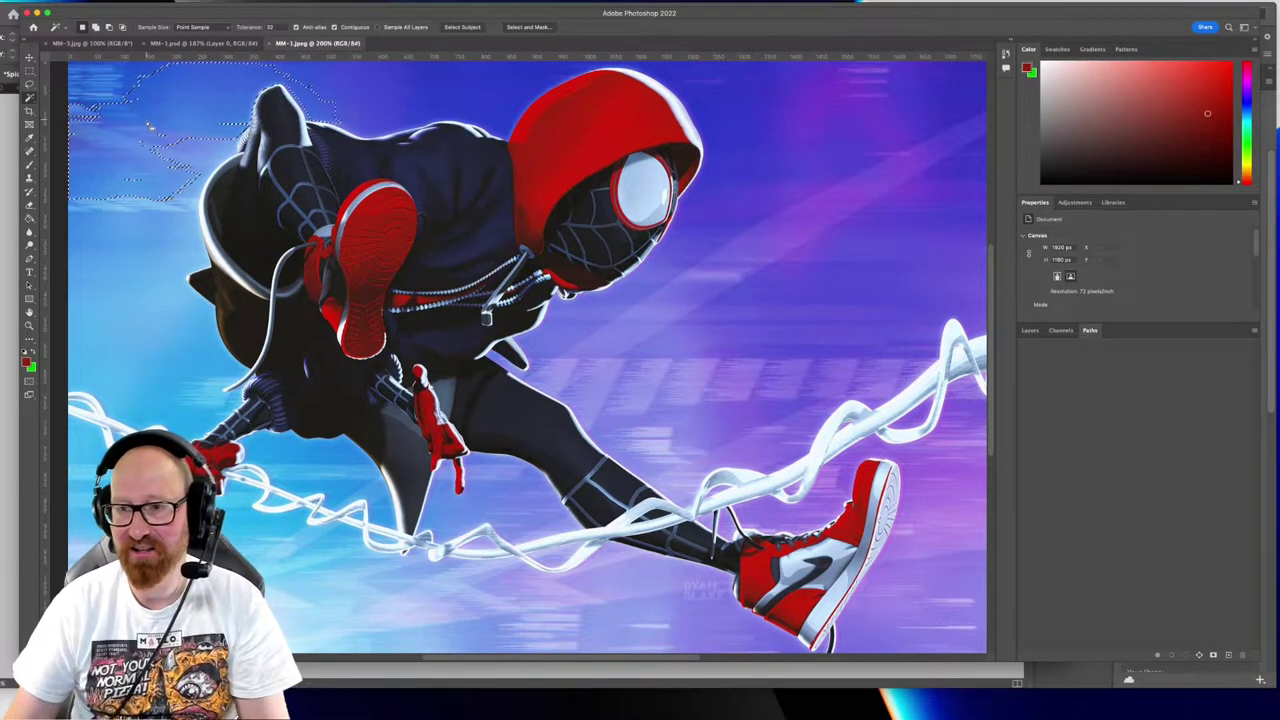
Add the purple background above the back and between the head, front leg and web to the Magic Wand selection
shift+click(341, 81)
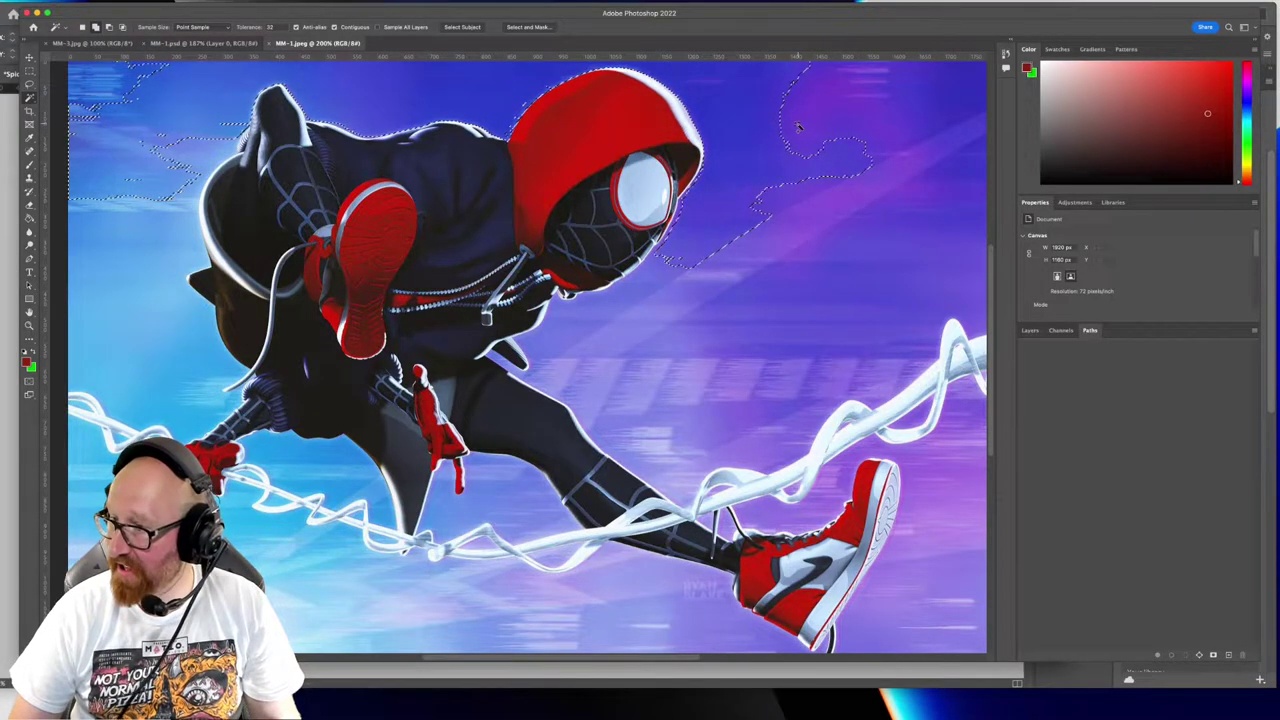
shift+click(773, 283)
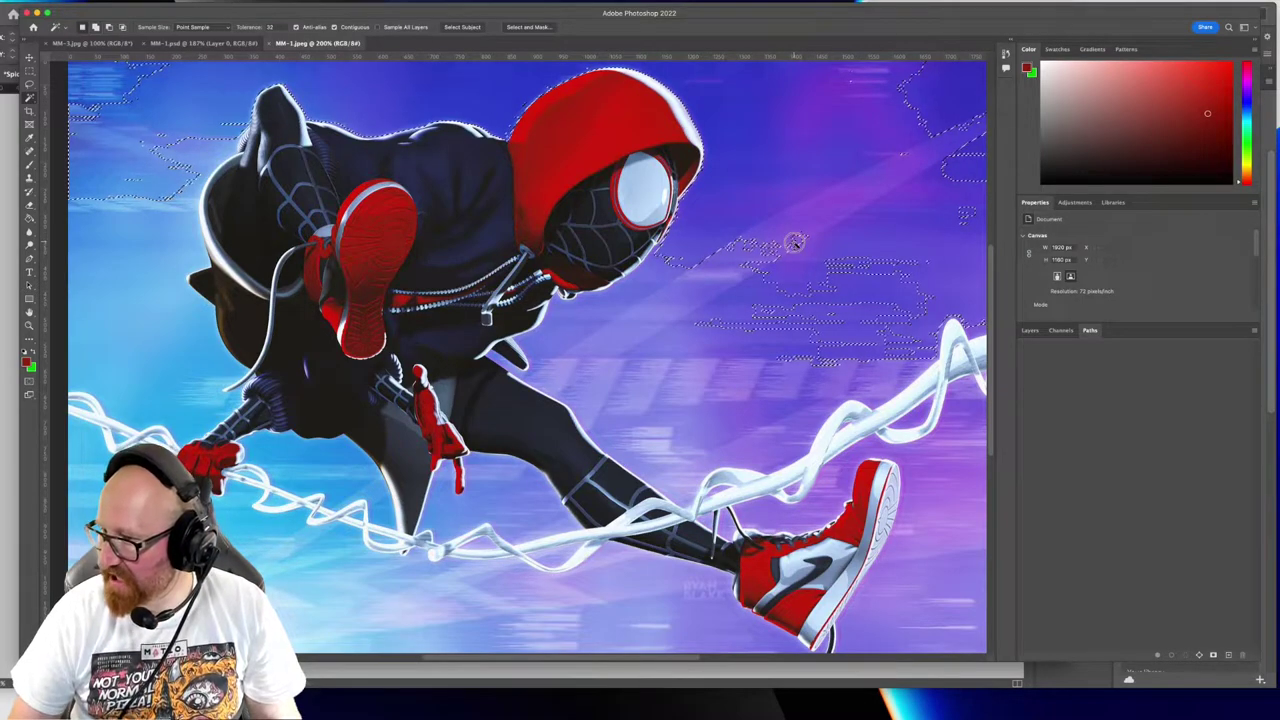
shift+click(704, 281)
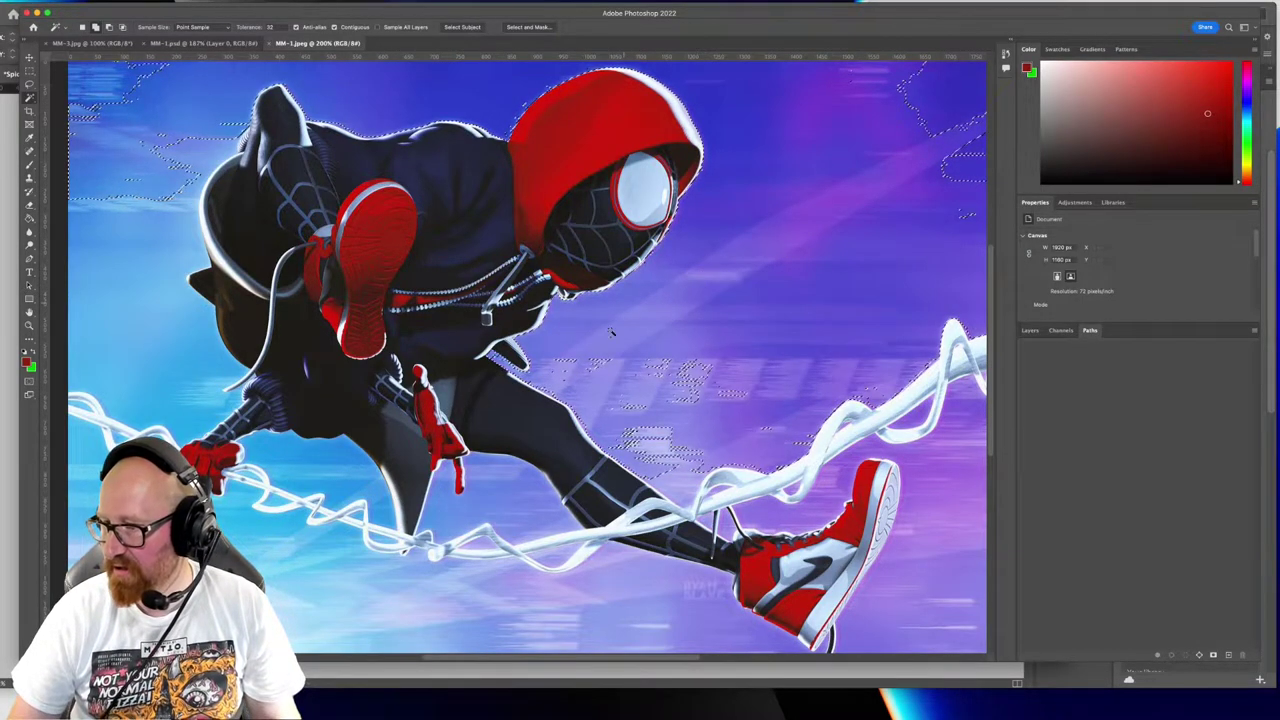
shift+click(686, 381)
shift+click(649, 449)
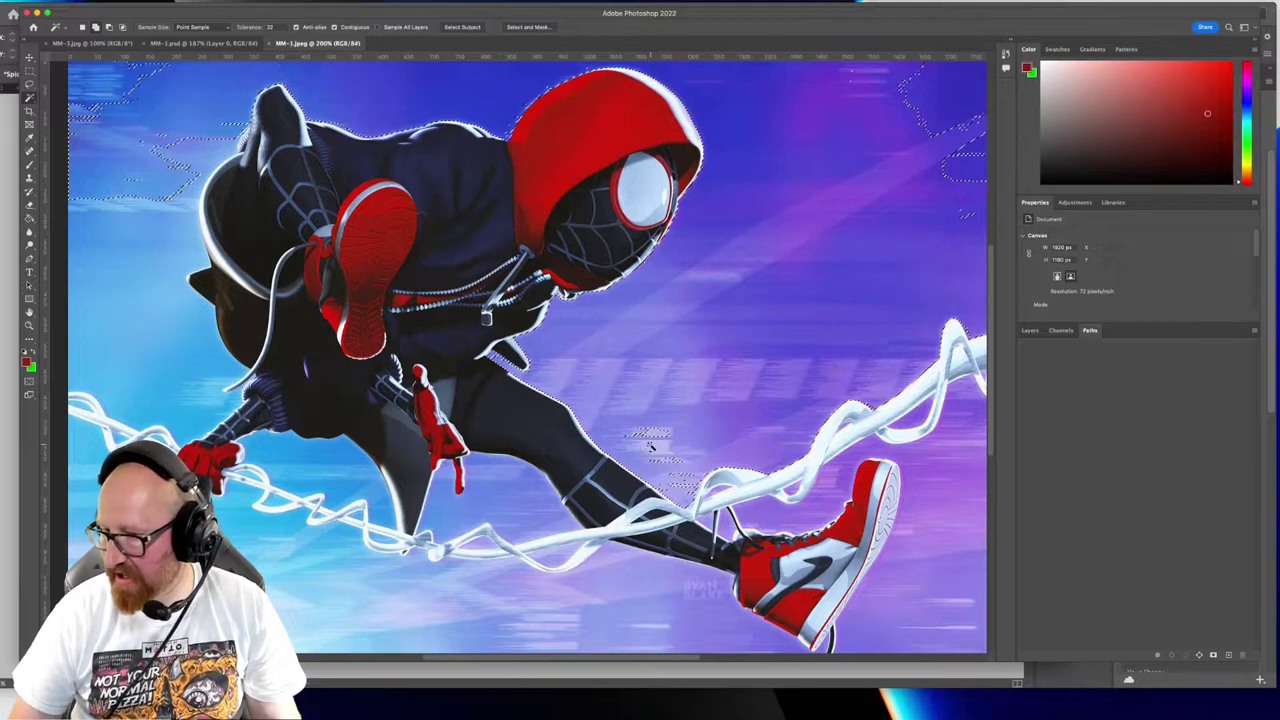
shift+click(651, 436)
shift+click(685, 486)
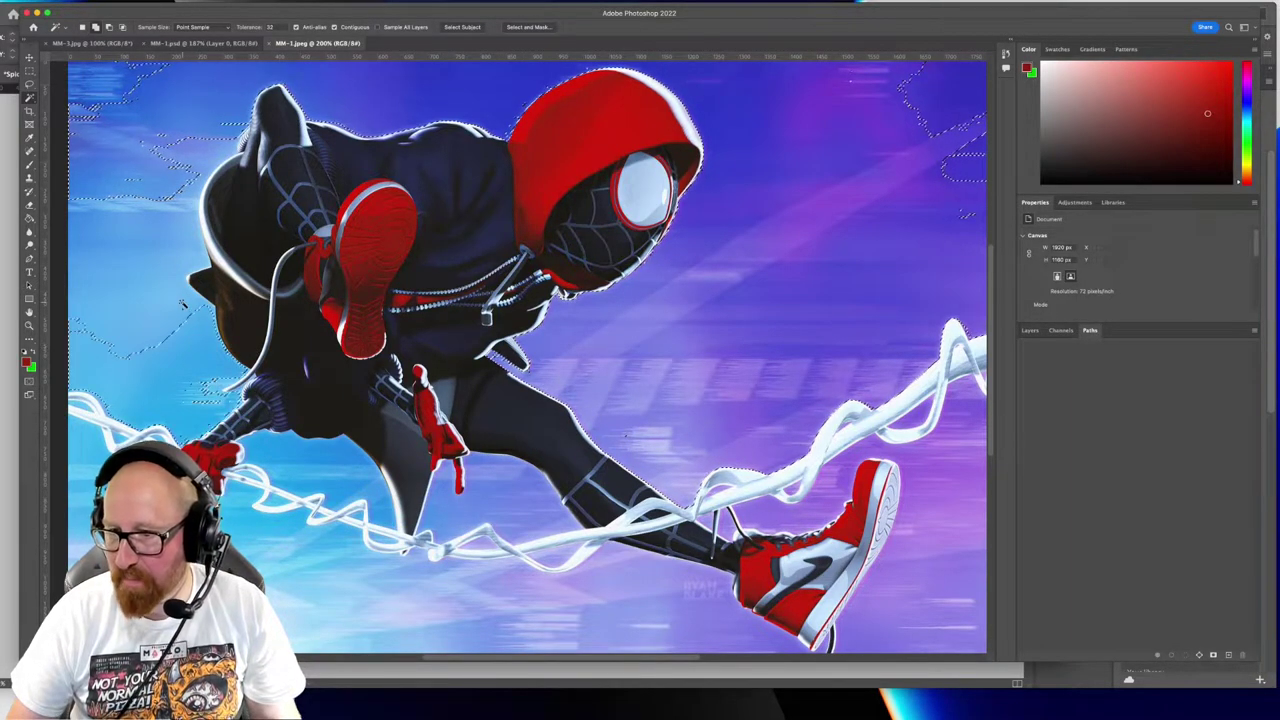
Add the light-blue background behind the character and the leftover patches in the image's upper corners to the selection
shift+click(186, 312)
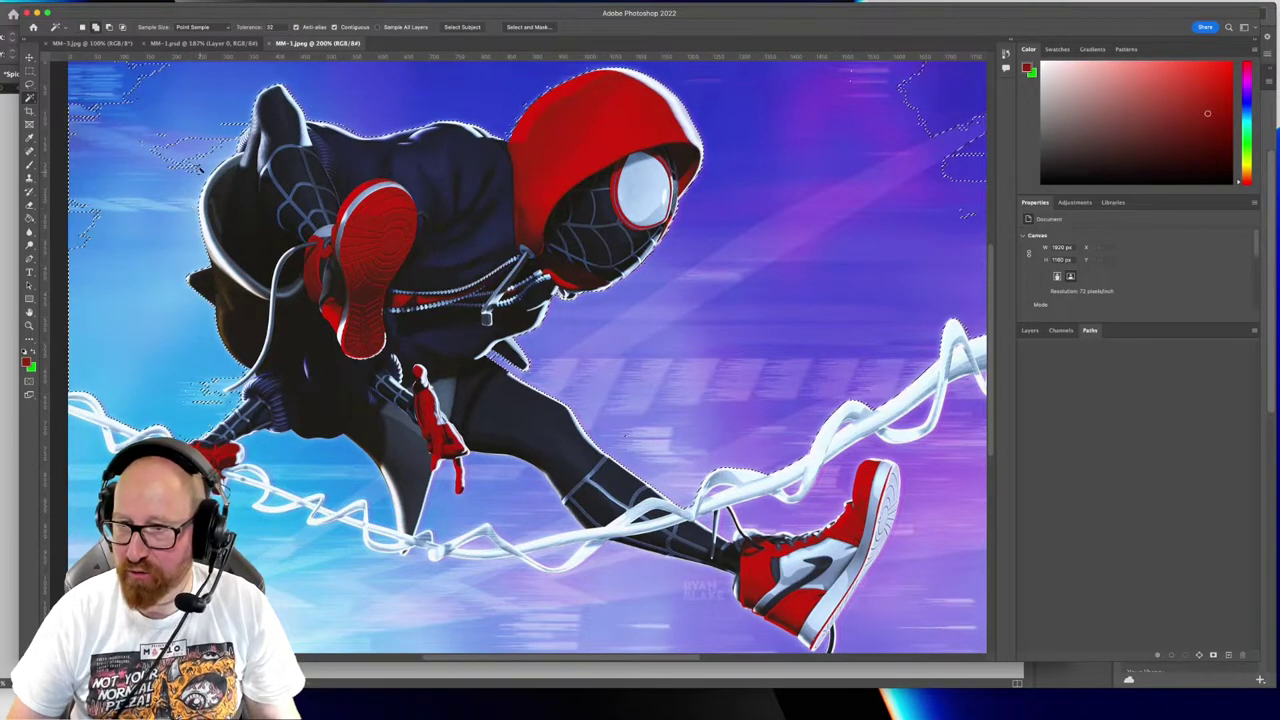
shift+click(228, 130)
shift+click(97, 74)
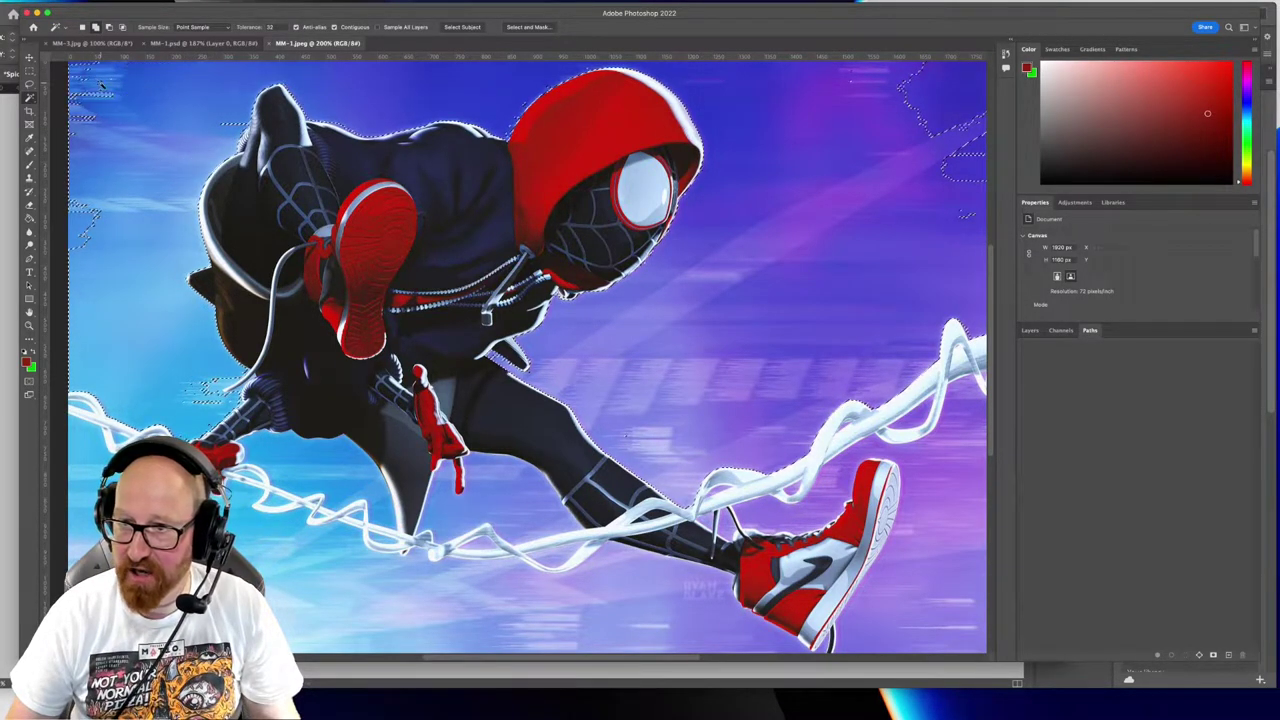
click(921, 103)
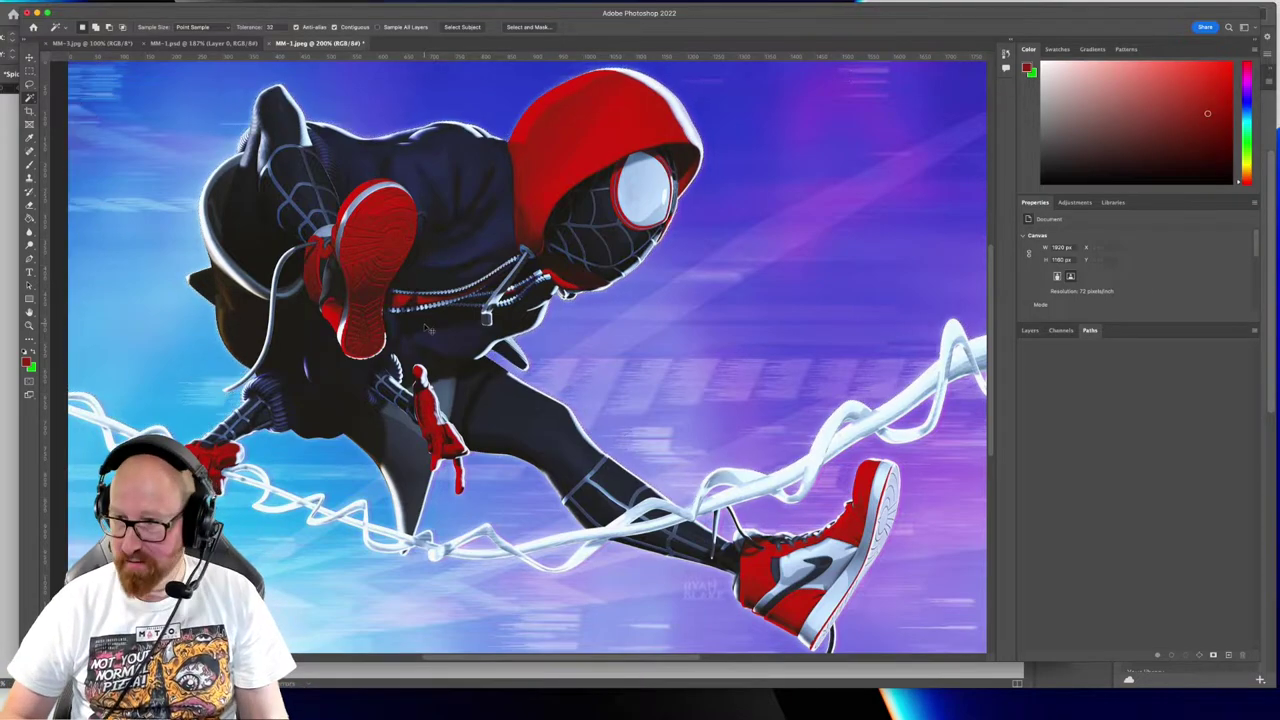
Unlock the Background layer of MM-1.jpeg and delete the selected background
key(super+BackSpace)
key(super+z)
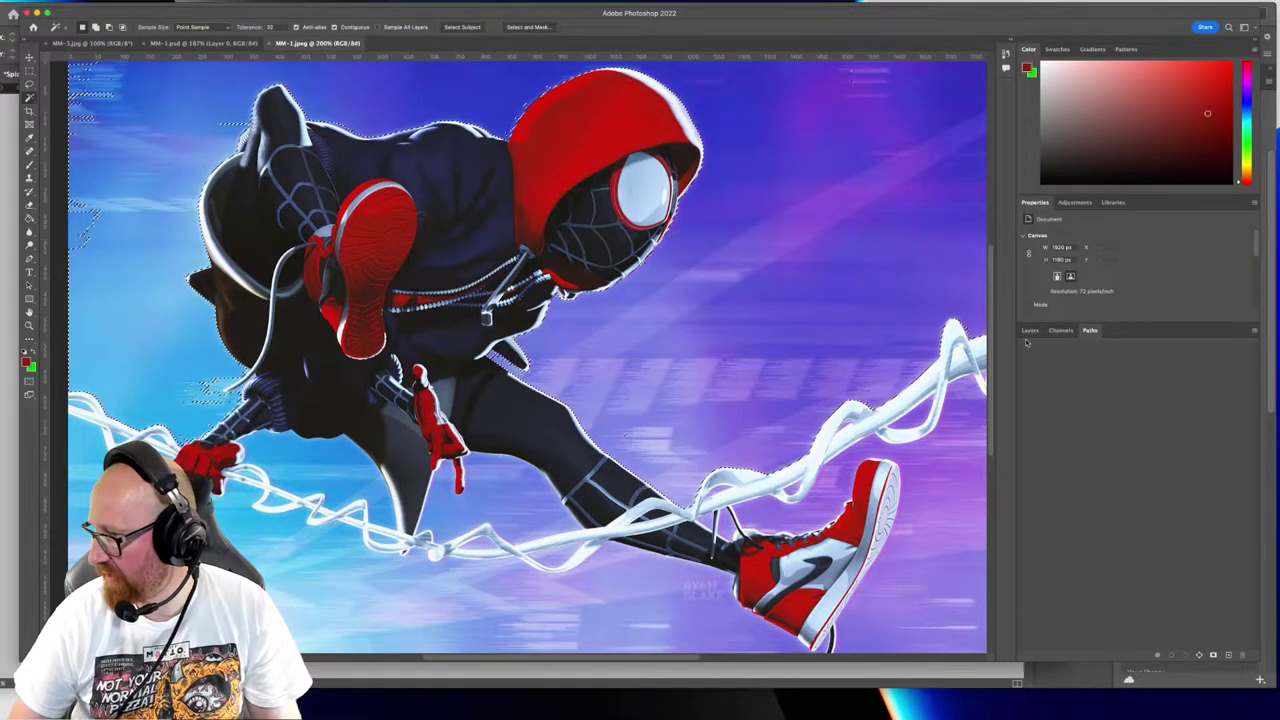
click(1030, 330)
click(1239, 394)
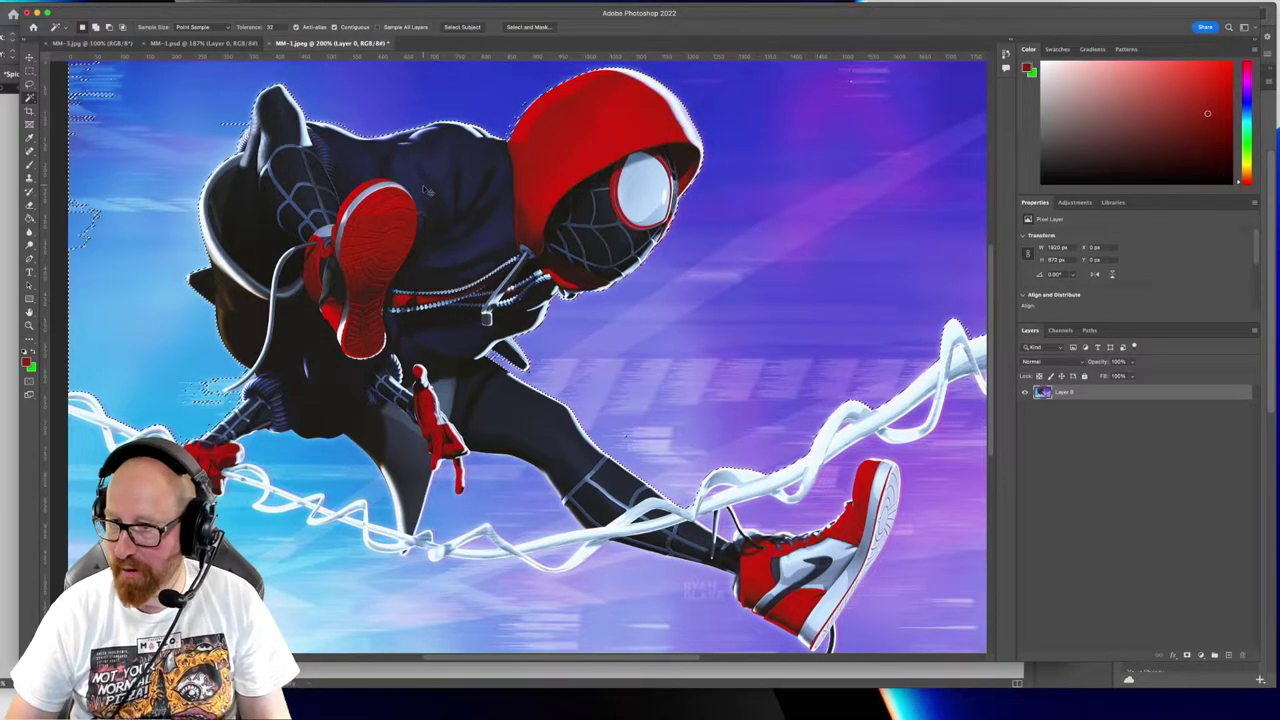
key(BackSpace)
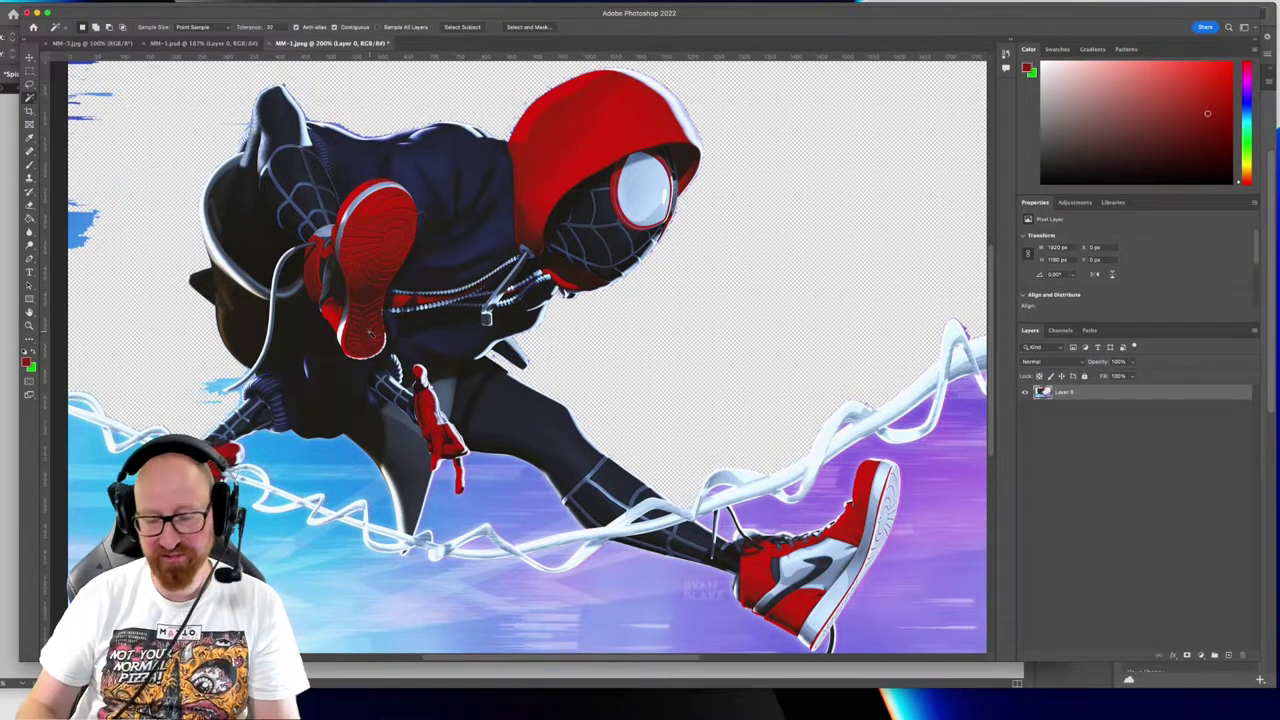
Compare the wand-cut edge along the hoodie's back with the same path-cut edge in MM-1.psd
scroll(390, 137, up, 10)
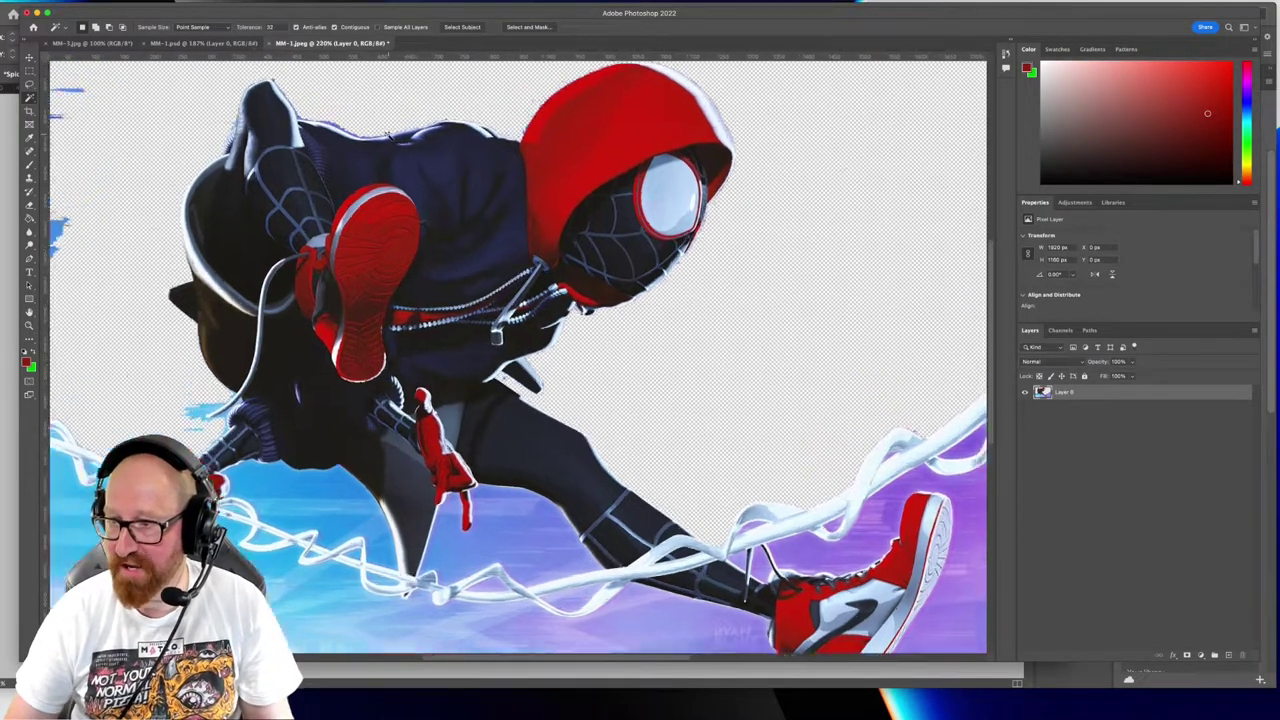
scroll(326, 148, down, 6)
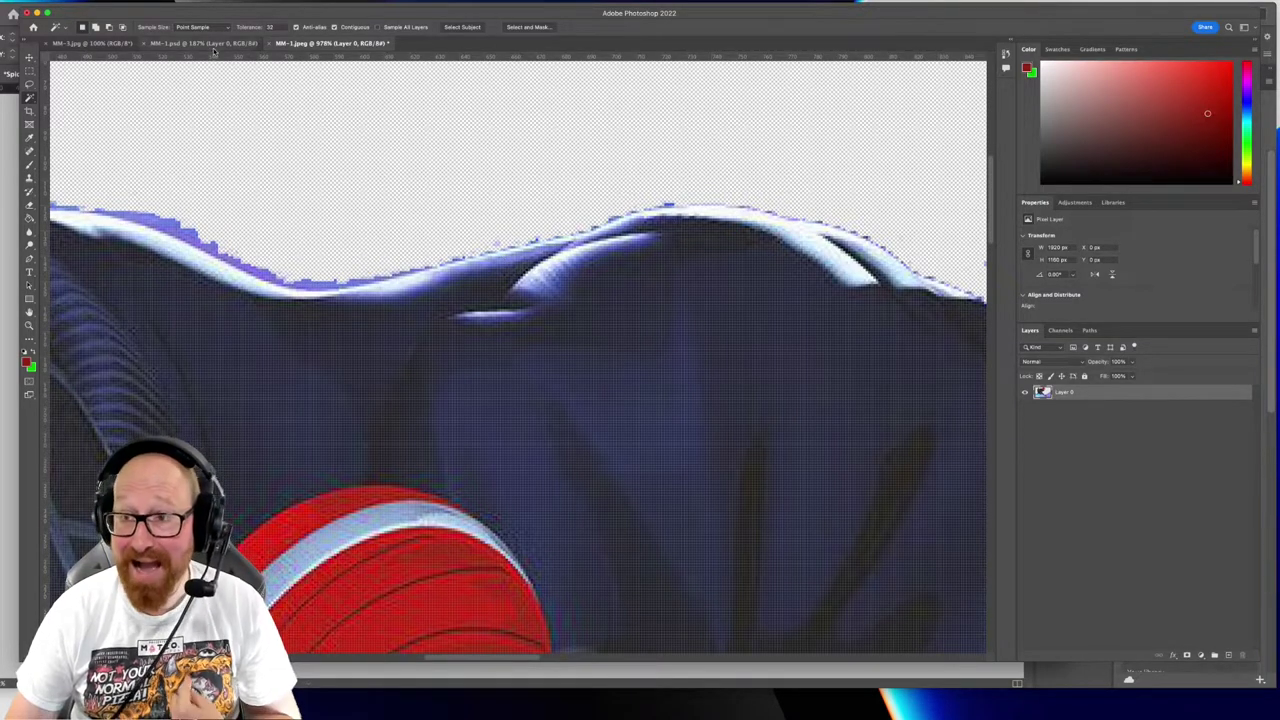
click(205, 43)
scroll(338, 156, up, 10)
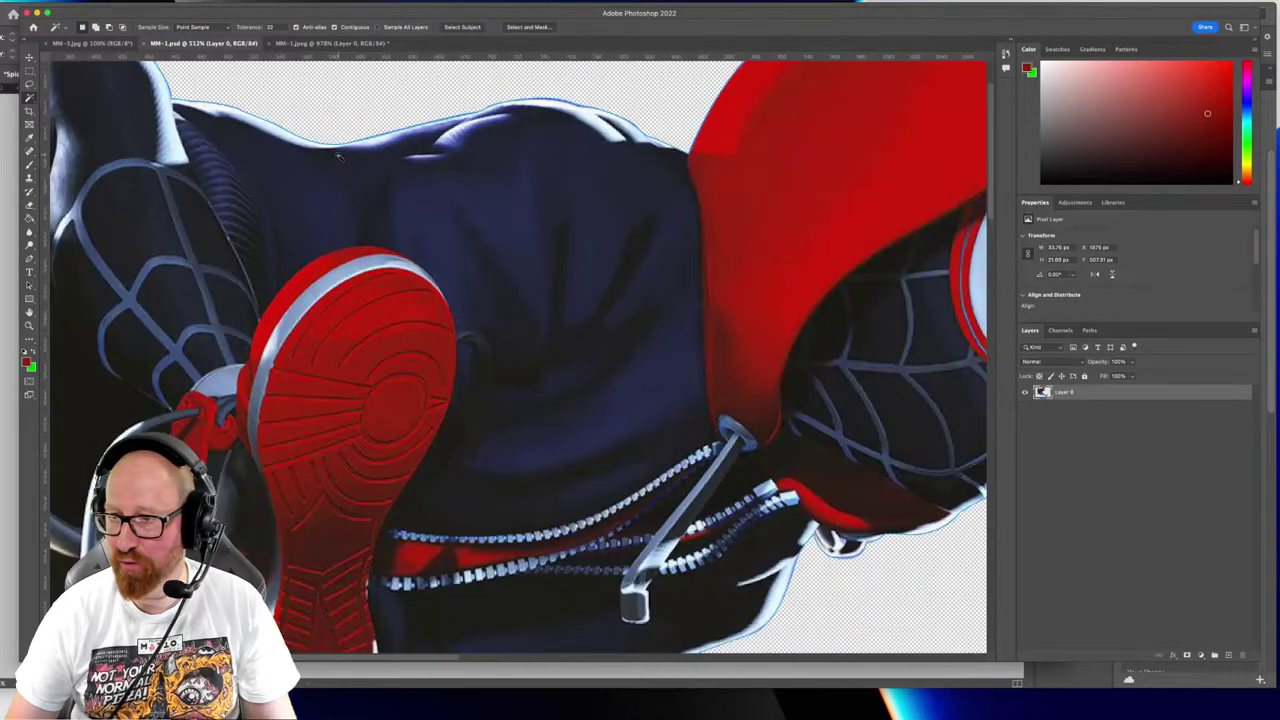
drag(312, 120, 480, 374)
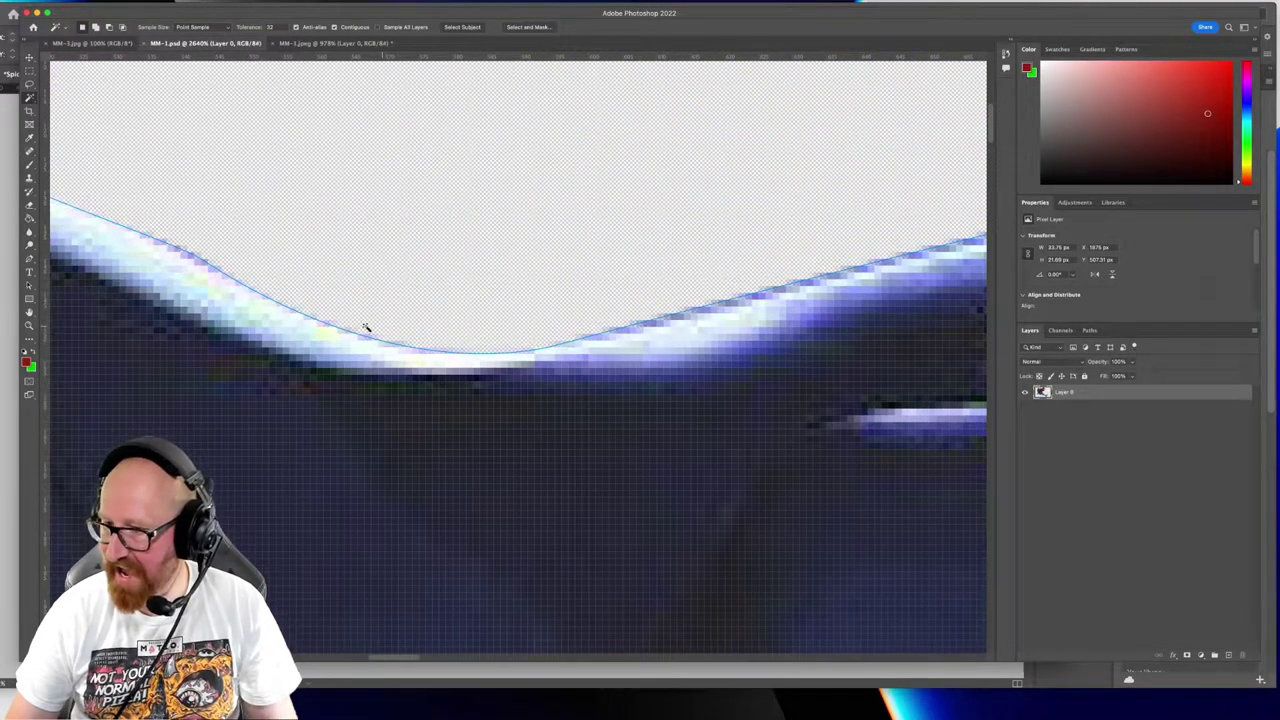
Erase the purple fringe along the dip in the hoodie's back in MM-1.jpeg
click(326, 44)
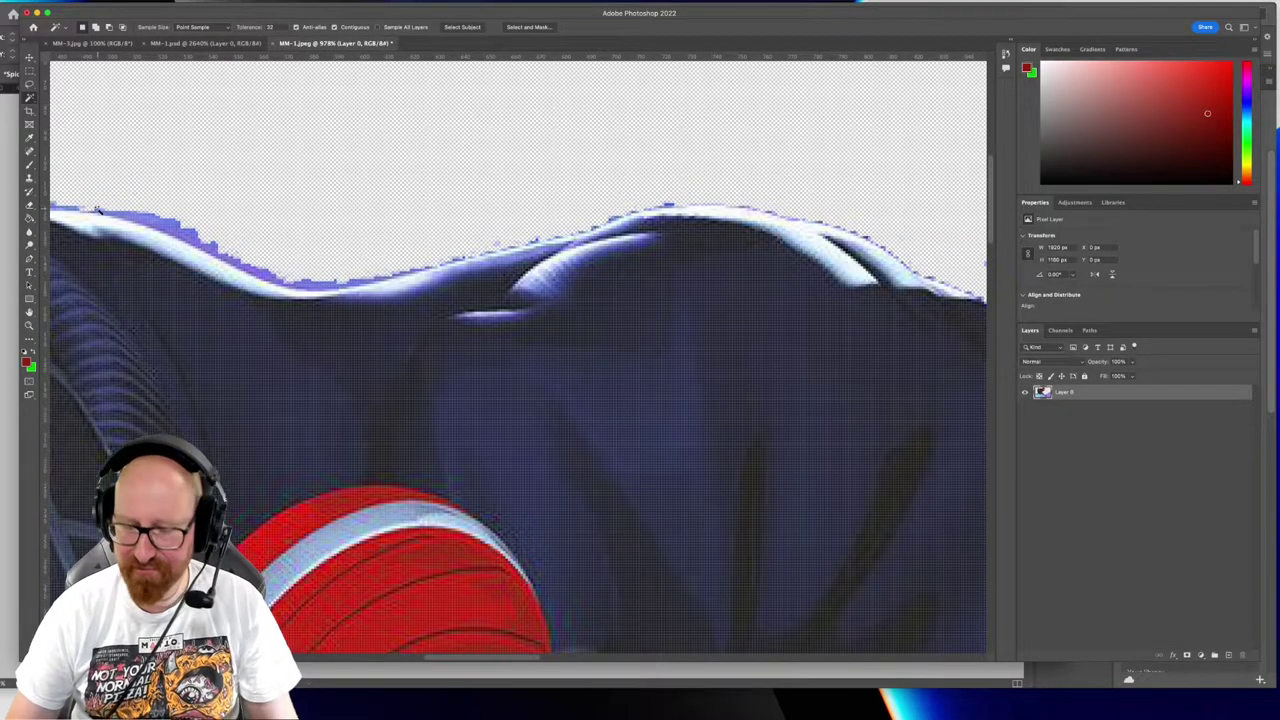
key(e)
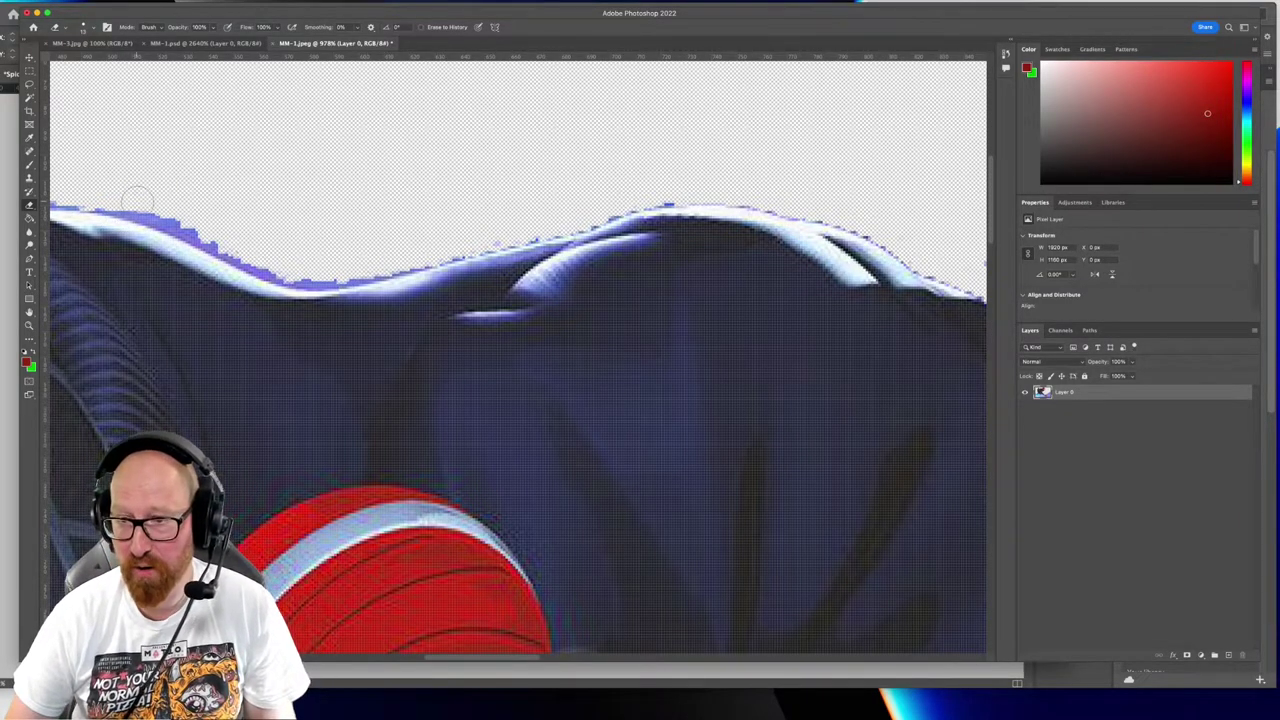
mouse_move(139, 200)
mouse_down()
mouse_move(273, 261)
mouse_move(111, 201)
mouse_move(286, 264)
mouse_move(350, 266)
mouse_move(282, 264)
mouse_up()
Compare the erased edge with the path cut-out in MM-1.psd and close MM-1.jpeg without saving
click(205, 43)
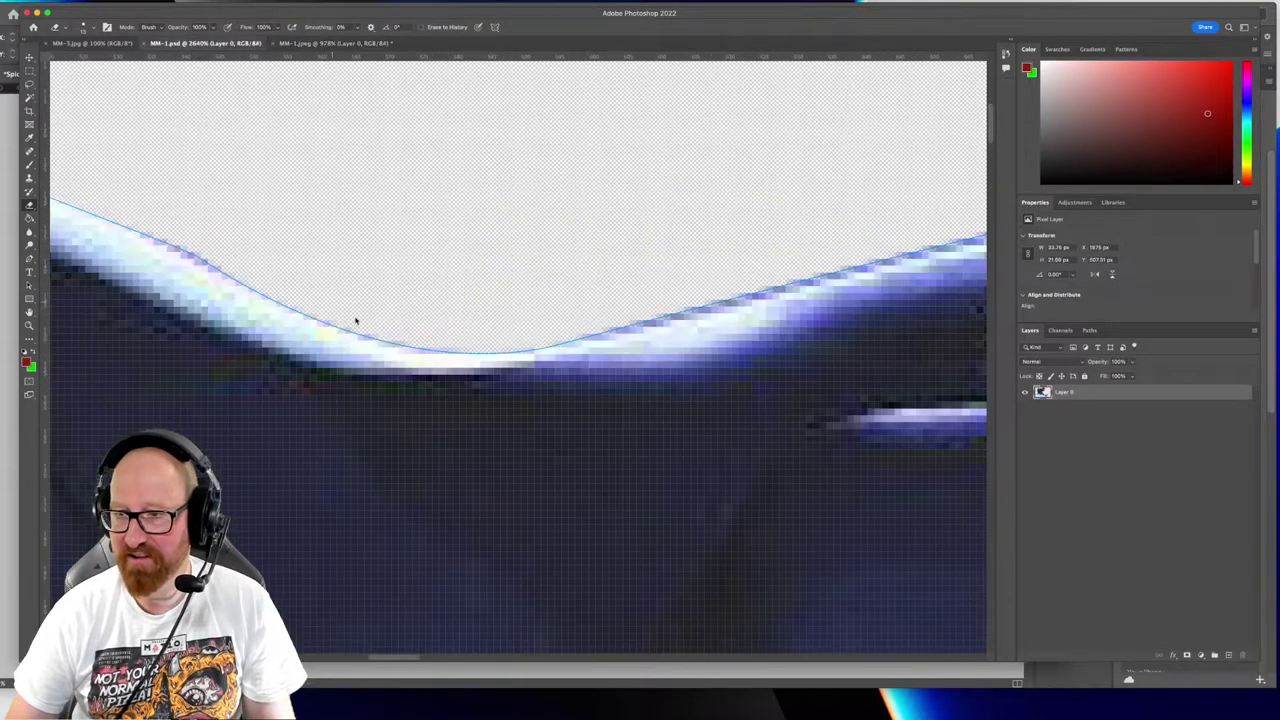
scroll(385, 338, down, 10)
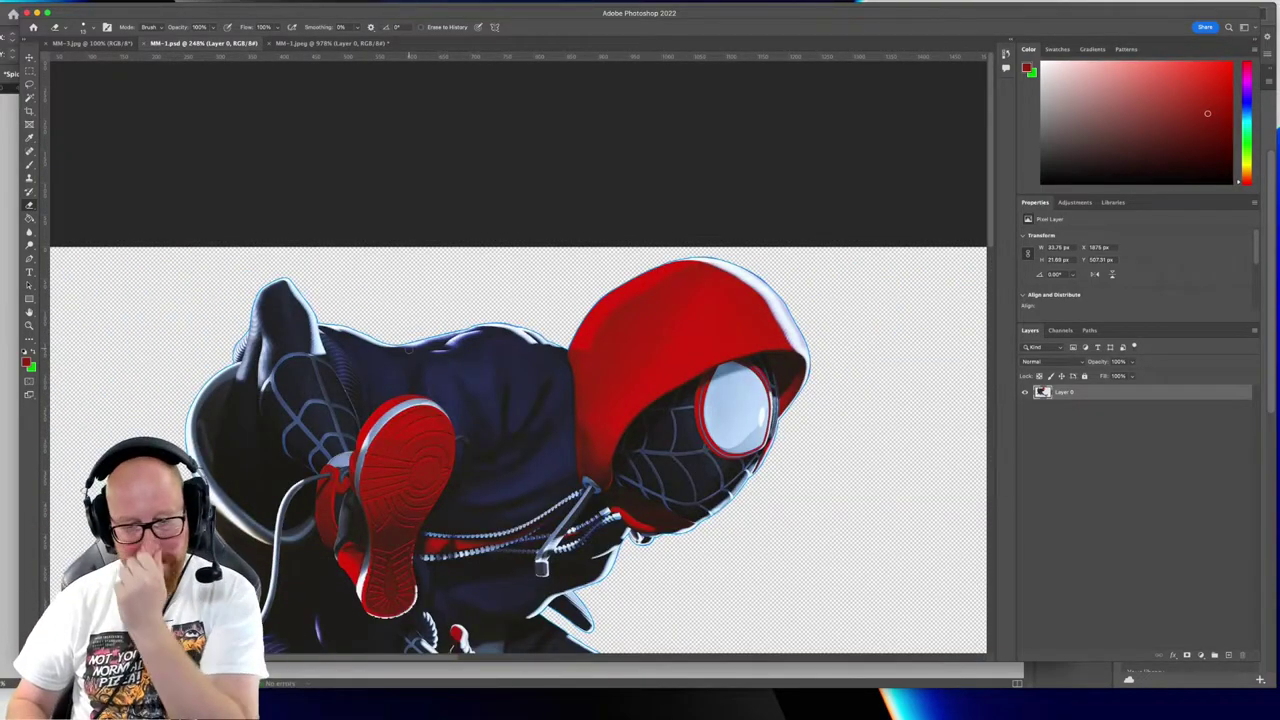
click(340, 42)
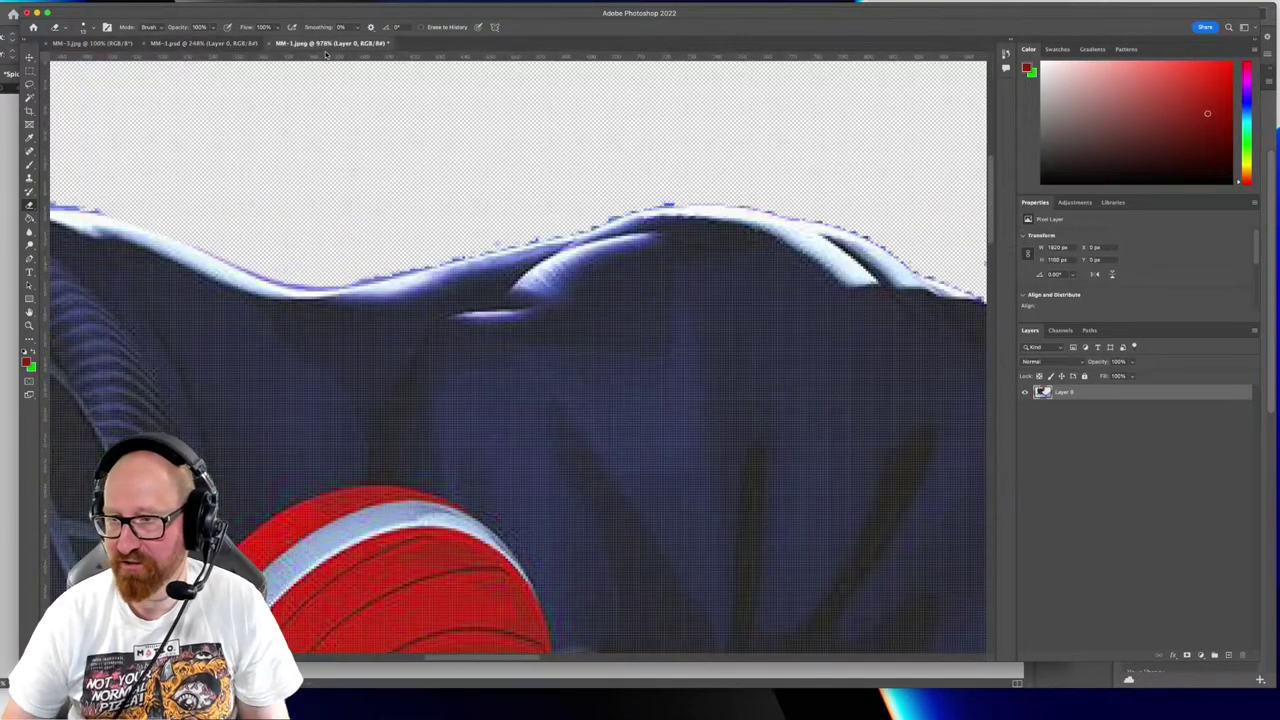
key(super+w)
click(617, 257)
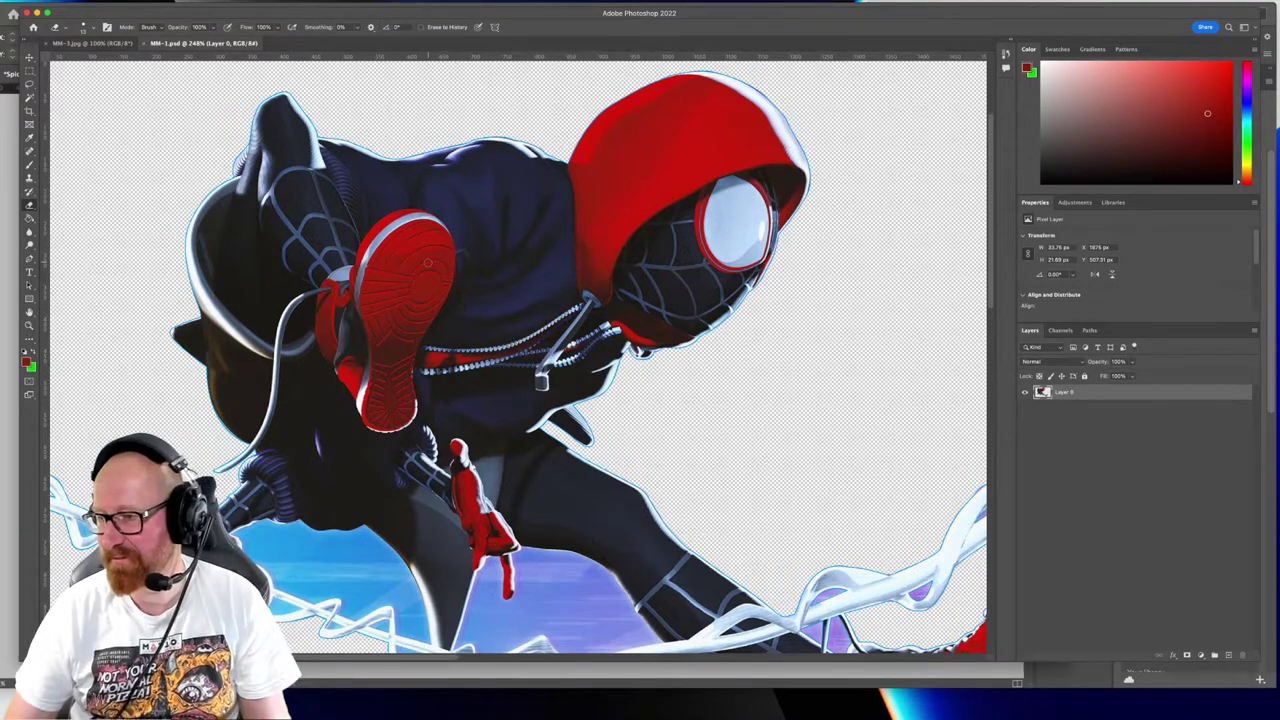
Inspect the cut-out edge around the shoelaces and web above the ankle with Path 1 hidden, and show the path again
scroll(523, 441, down, 3)
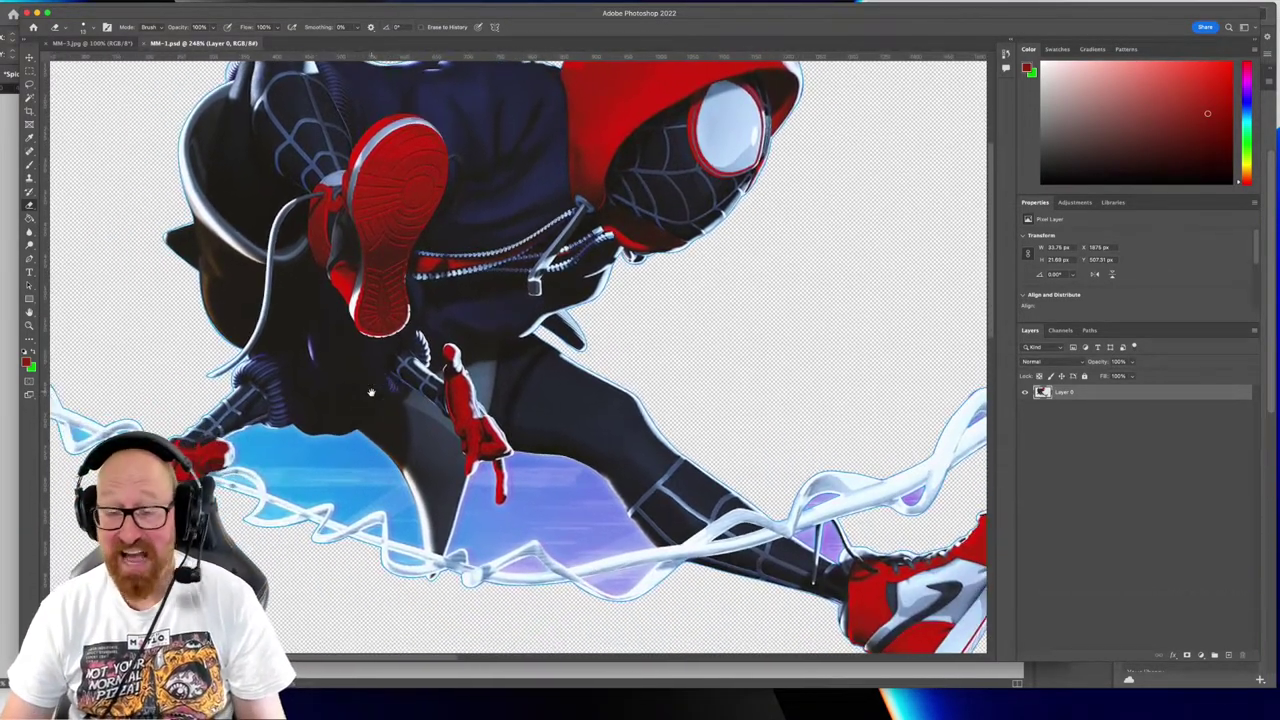
scroll(361, 487, down, 4)
scroll(361, 487, right, 3)
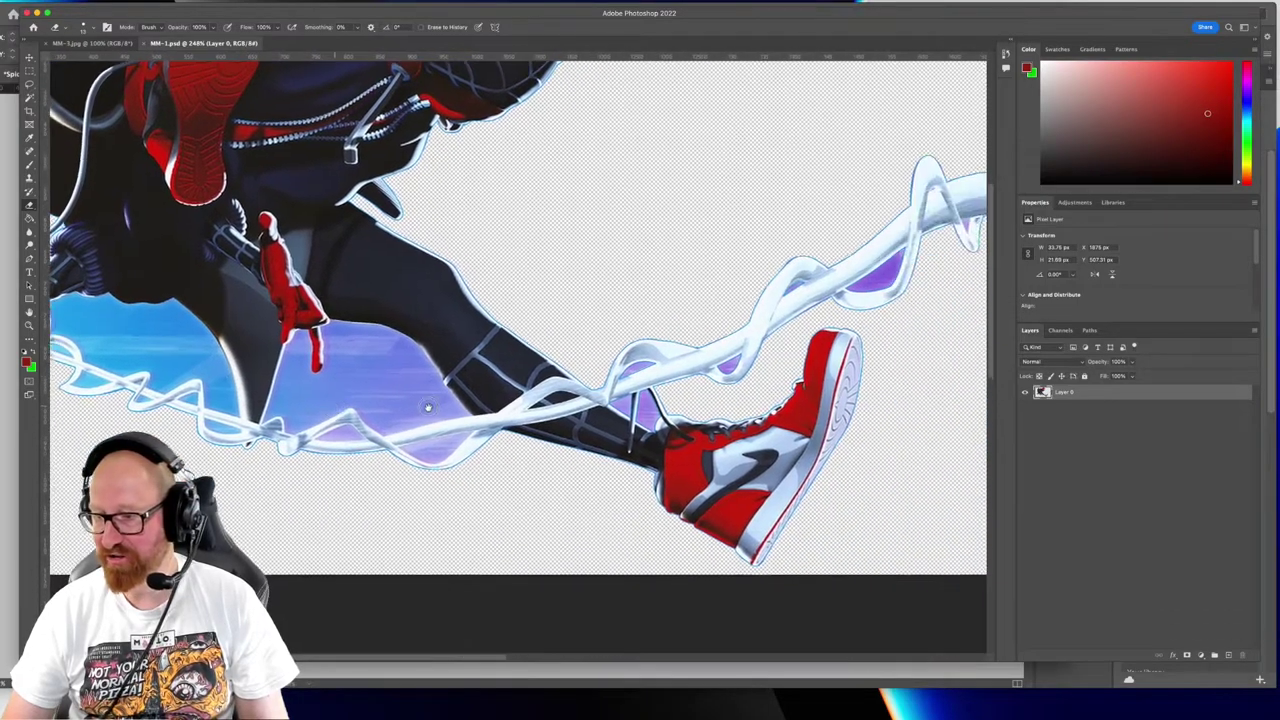
scroll(661, 361, up, 10)
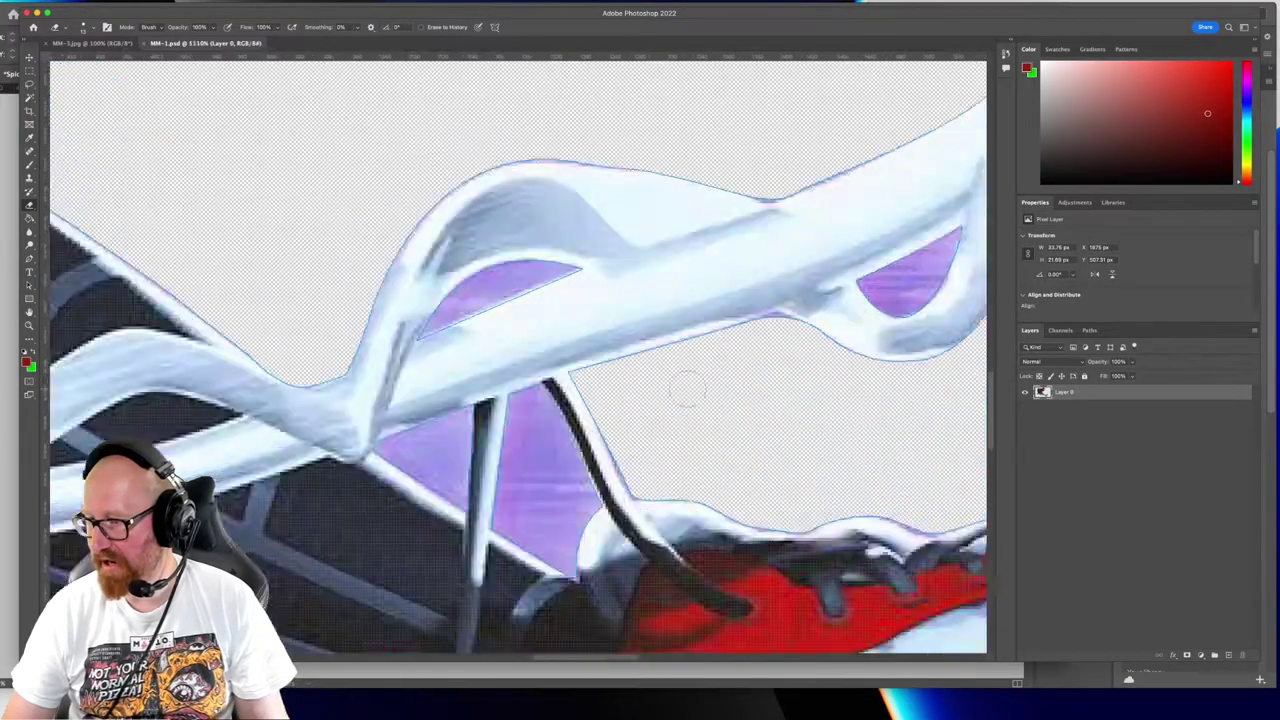
scroll(661, 361, right, 3)
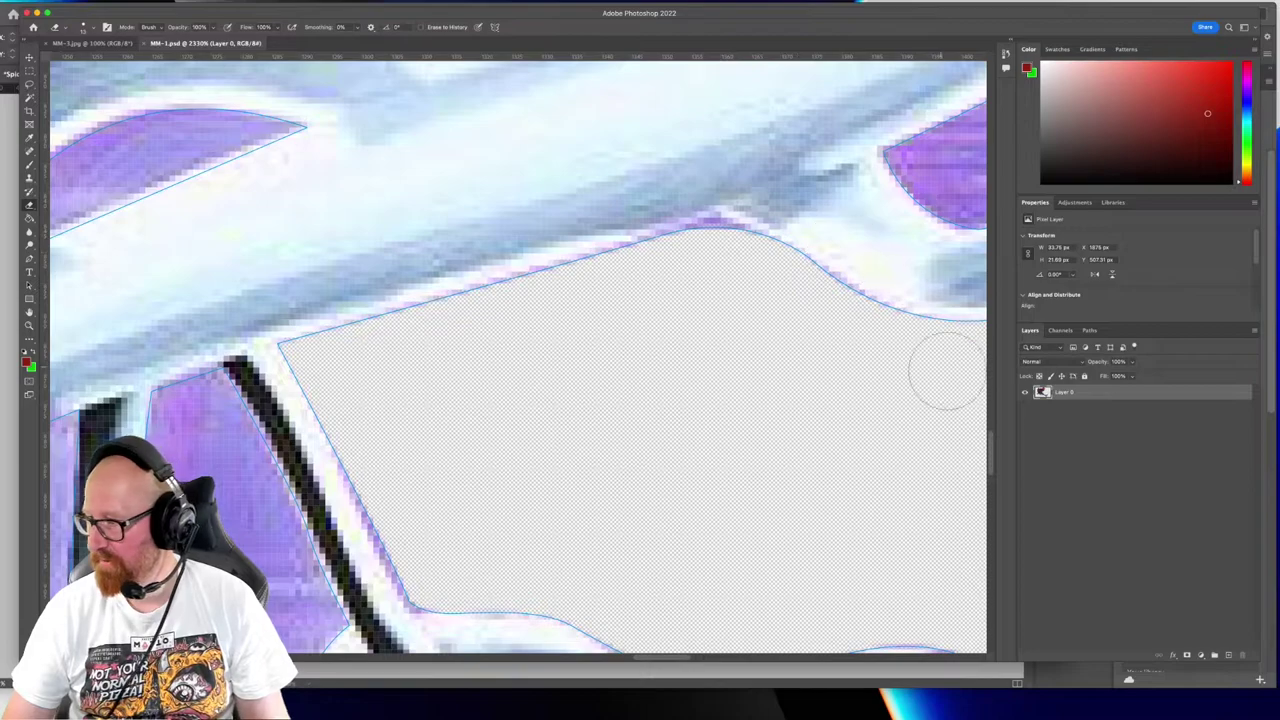
click(1090, 331)
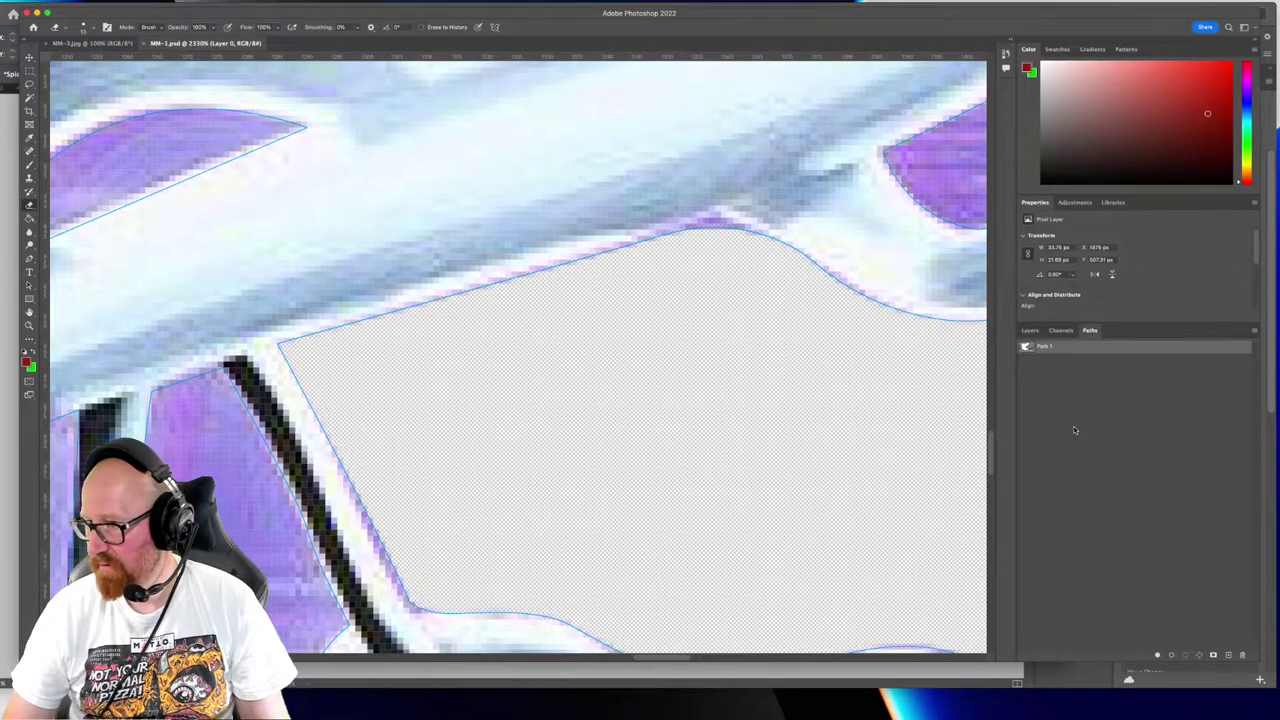
click(1074, 430)
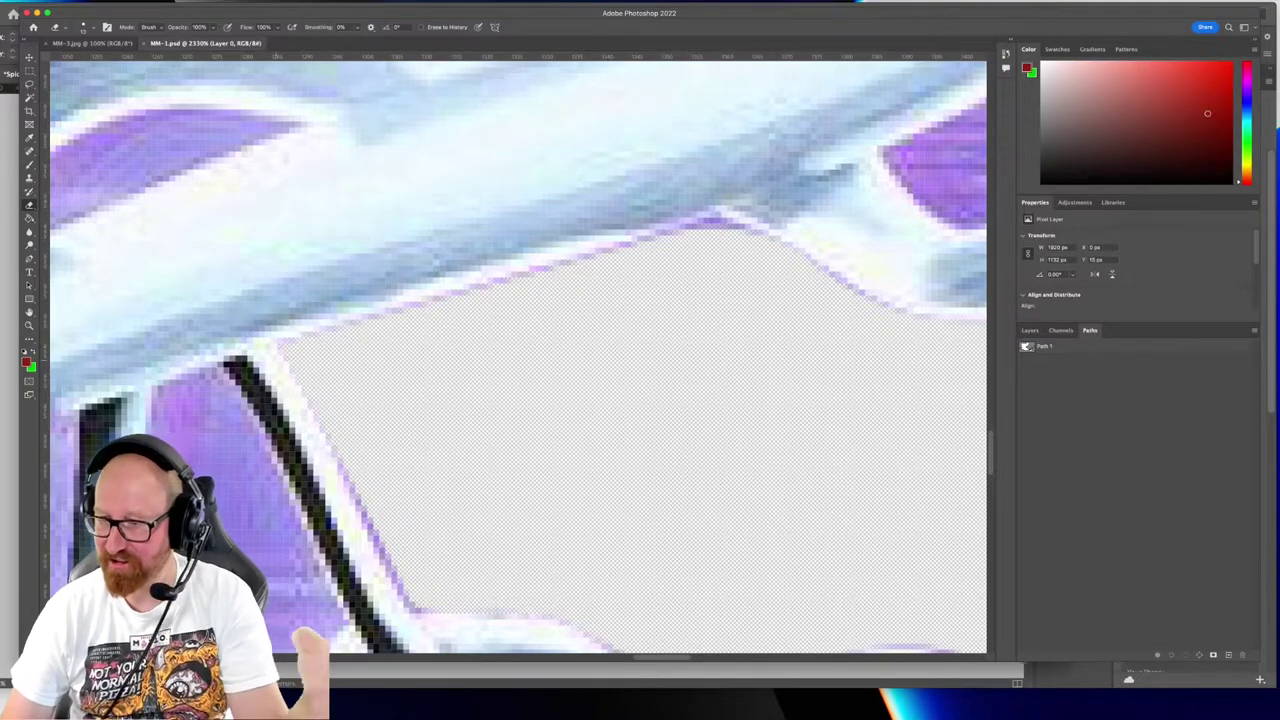
click(1068, 348)
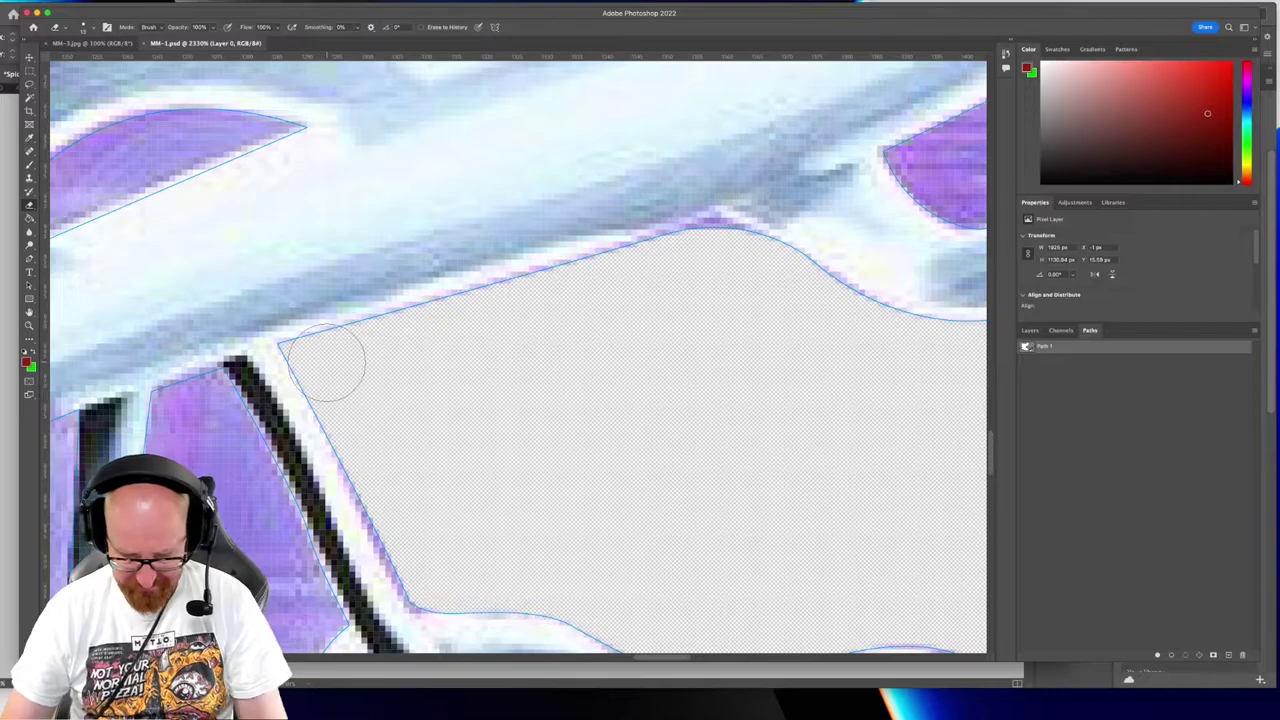
Trace the purple gap inside the low web loop beneath the outstretched leg as a closed Pen subpath on Path 1
key(p)
scroll(417, 353, down, 8)
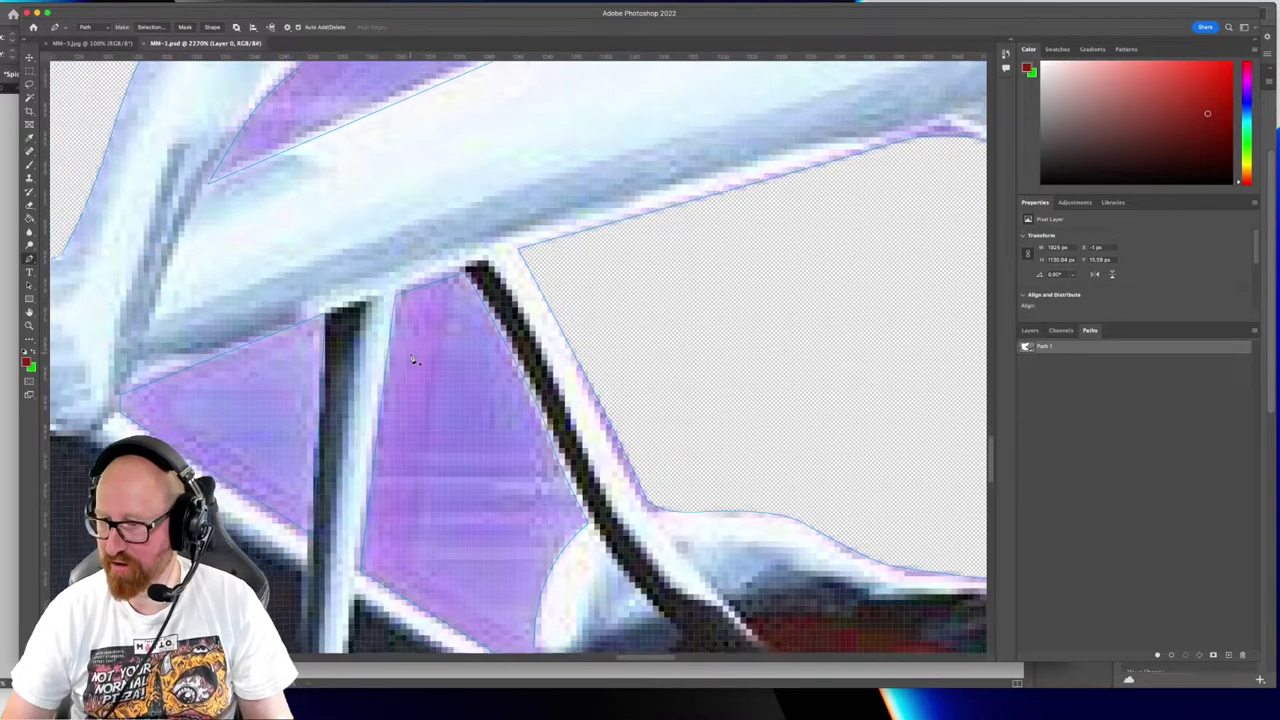
scroll(518, 364, down, 3)
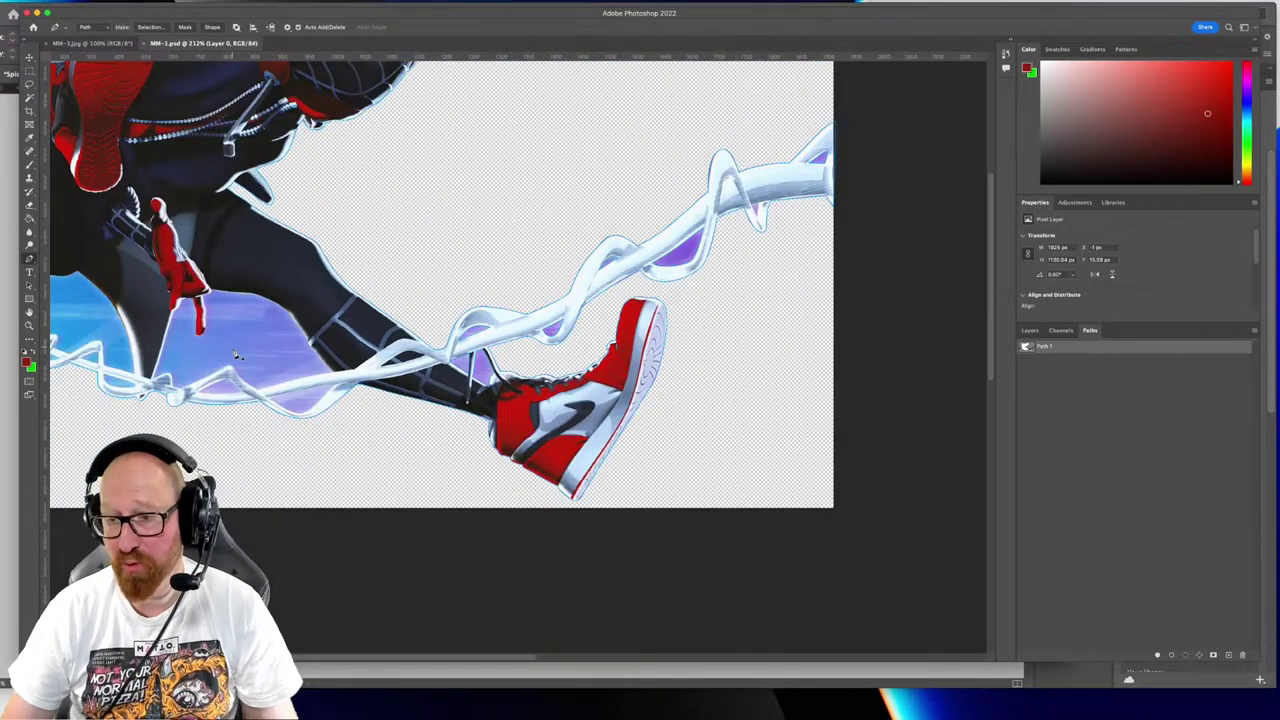
scroll(236, 354, down, 4)
scroll(277, 374, up, 8)
scroll(223, 341, down, 2)
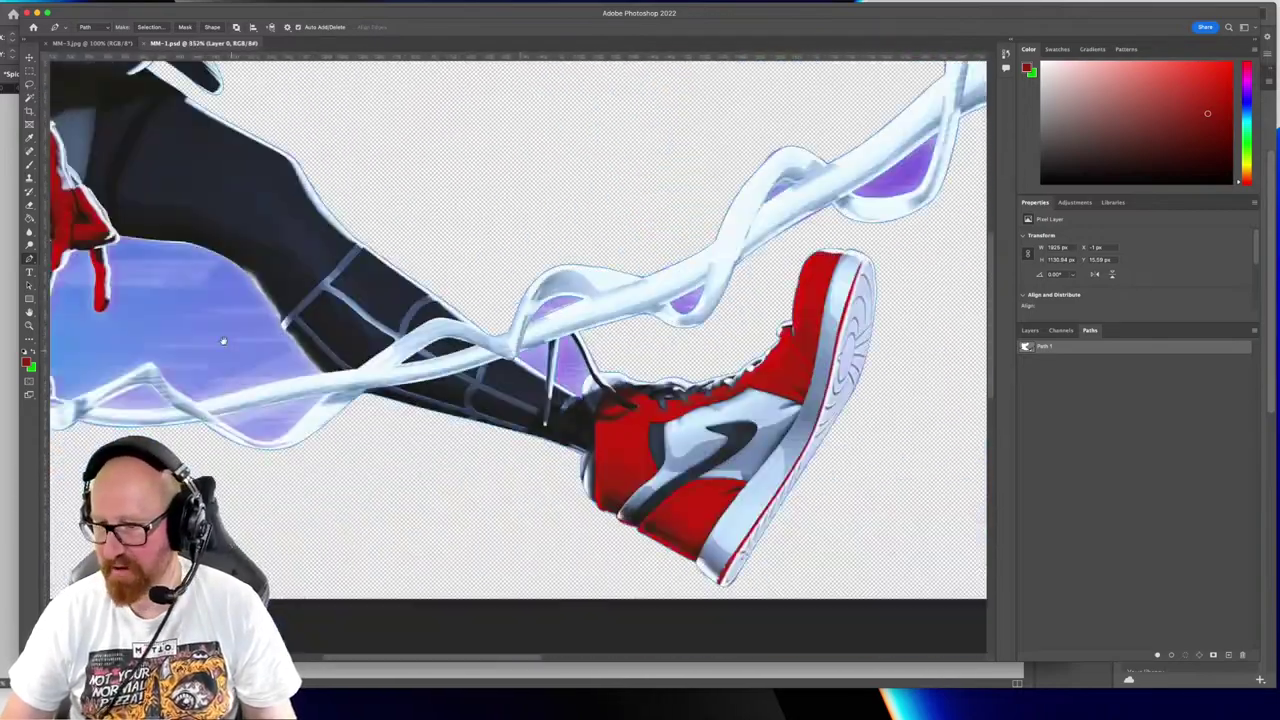
scroll(223, 341, up, 4)
click(684, 390)
click(613, 462)
drag(504, 488, 432, 459)
click(429, 443)
click(589, 404)
click(684, 390)
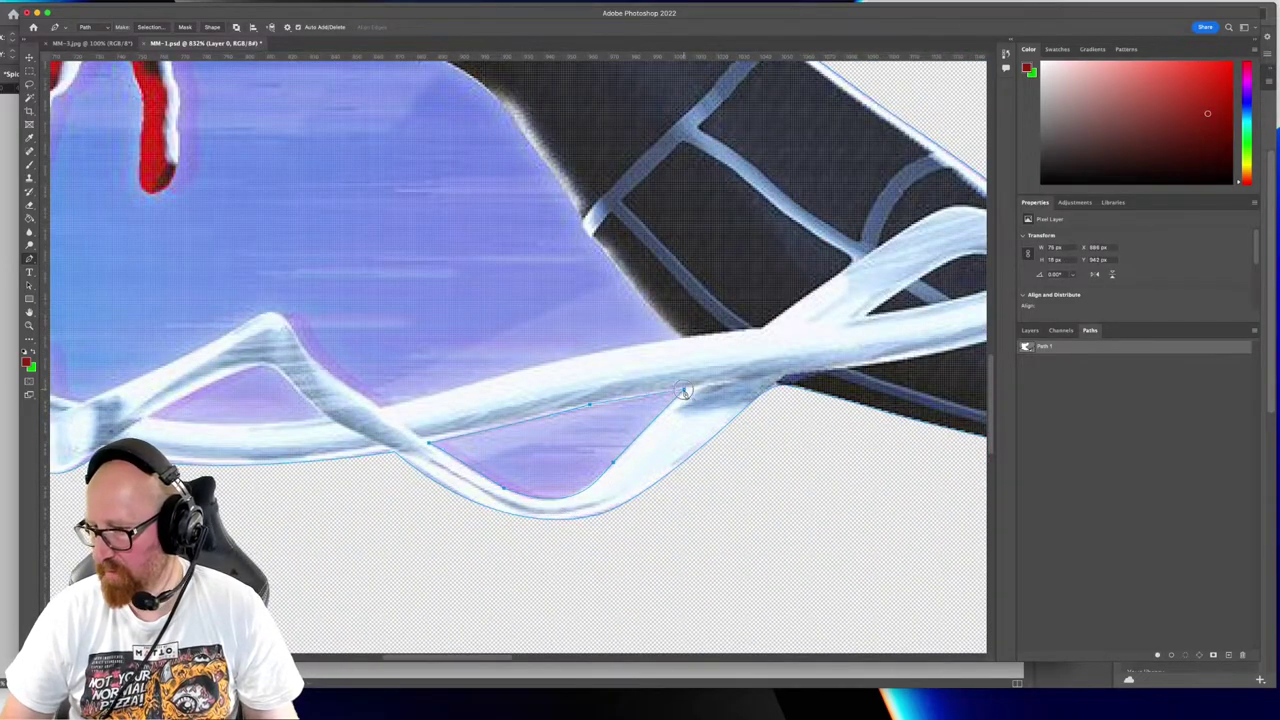
click(683, 391)
Trace the small triangular purple gap under the peaked web strand between the legs as a closed subpath
scroll(600, 395, left, 5)
scroll(380, 401, up, 3)
click(355, 404)
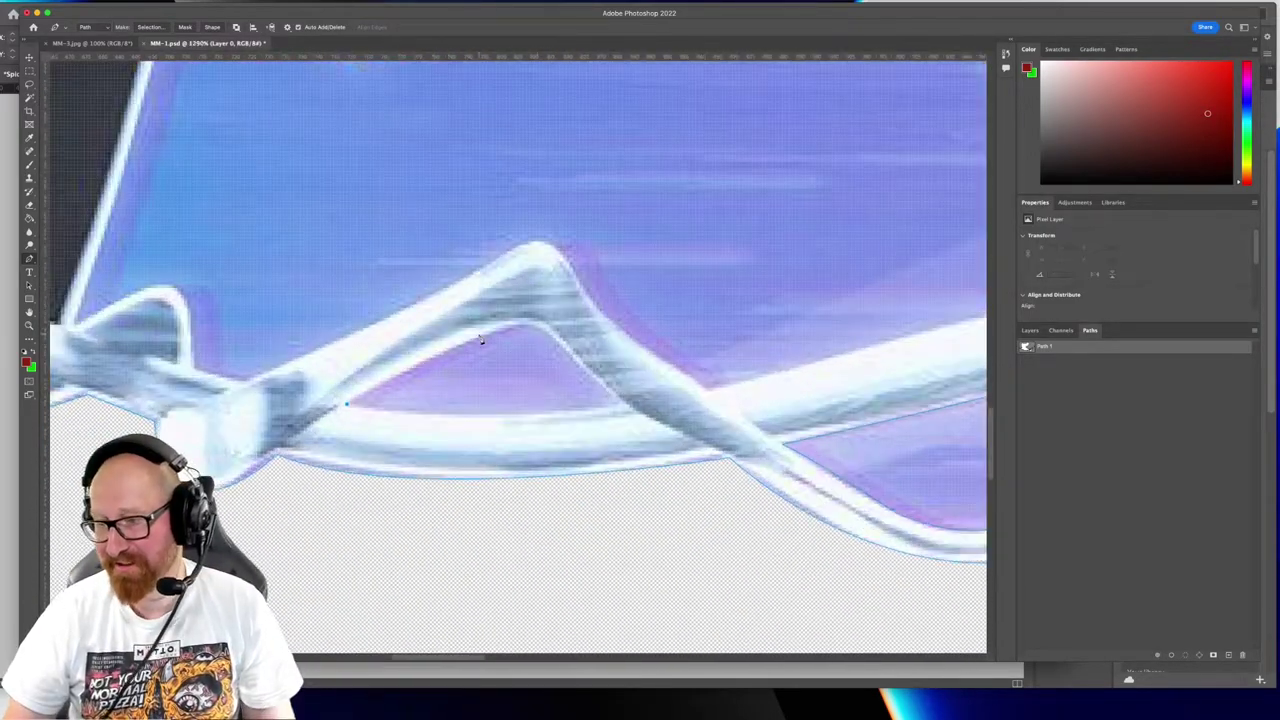
drag(493, 334, 514, 324)
drag(571, 344, 585, 362)
click(621, 401)
drag(461, 414, 437, 413)
click(355, 404)
Trace the blue gap in the lower web loop beside the foot of the dark thigh as a closed subpath
scroll(536, 328, left, 8)
scroll(538, 330, left, 5)
click(288, 285)
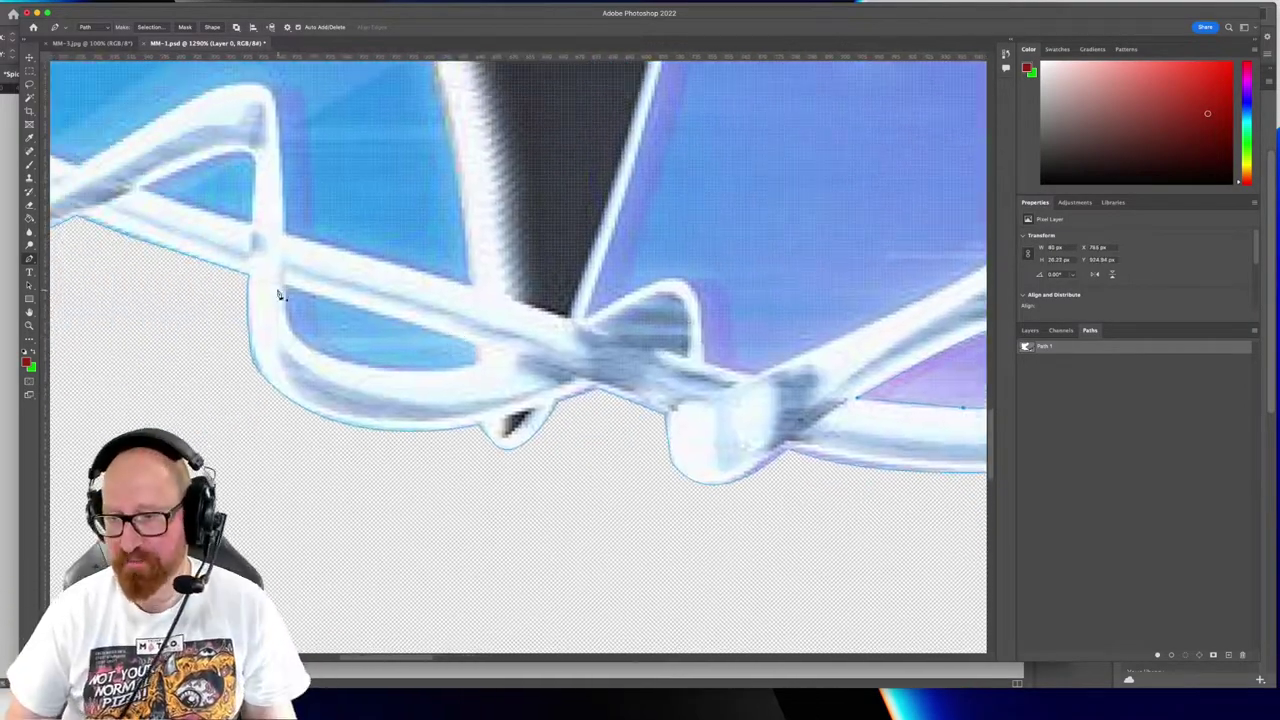
click(481, 343)
click(481, 363)
drag(325, 358, 294, 332)
click(288, 287)
Trace the small blue gaps inside the two web twists between the thigh and the fist as closed subpaths
scroll(248, 275, left, 7)
click(529, 329)
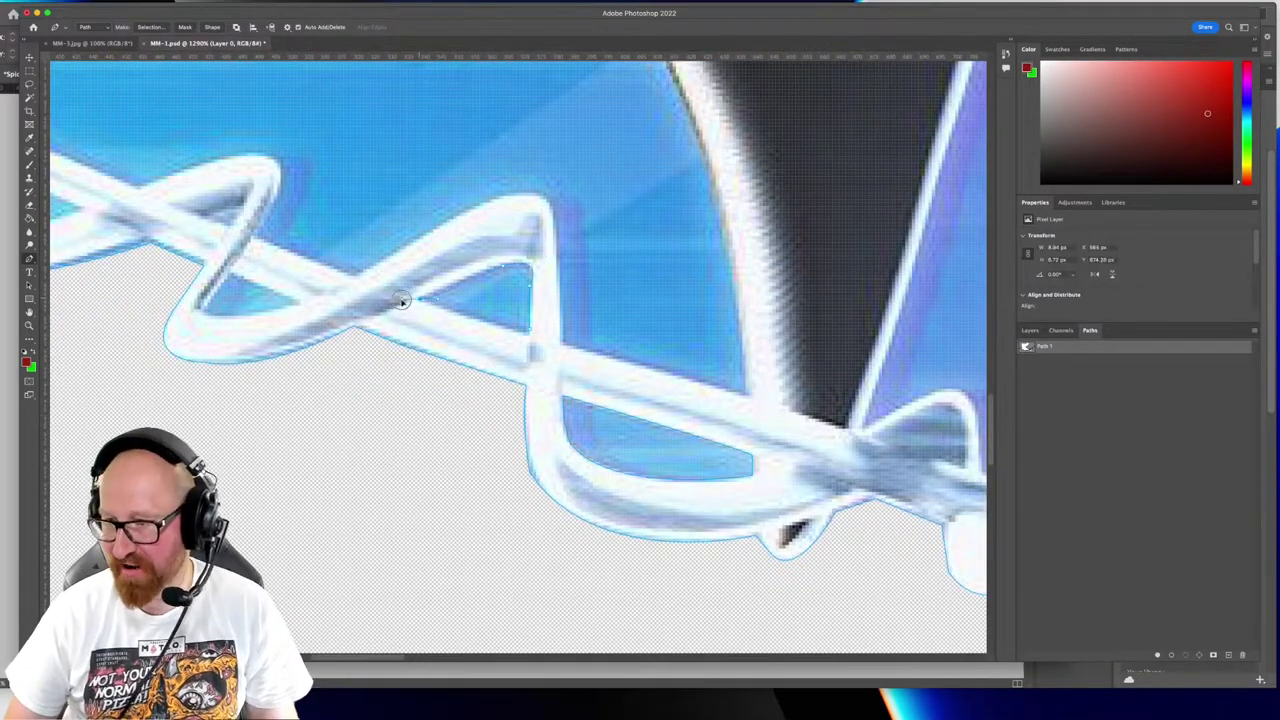
scroll(419, 291, up, 2)
scroll(463, 434, down, 2)
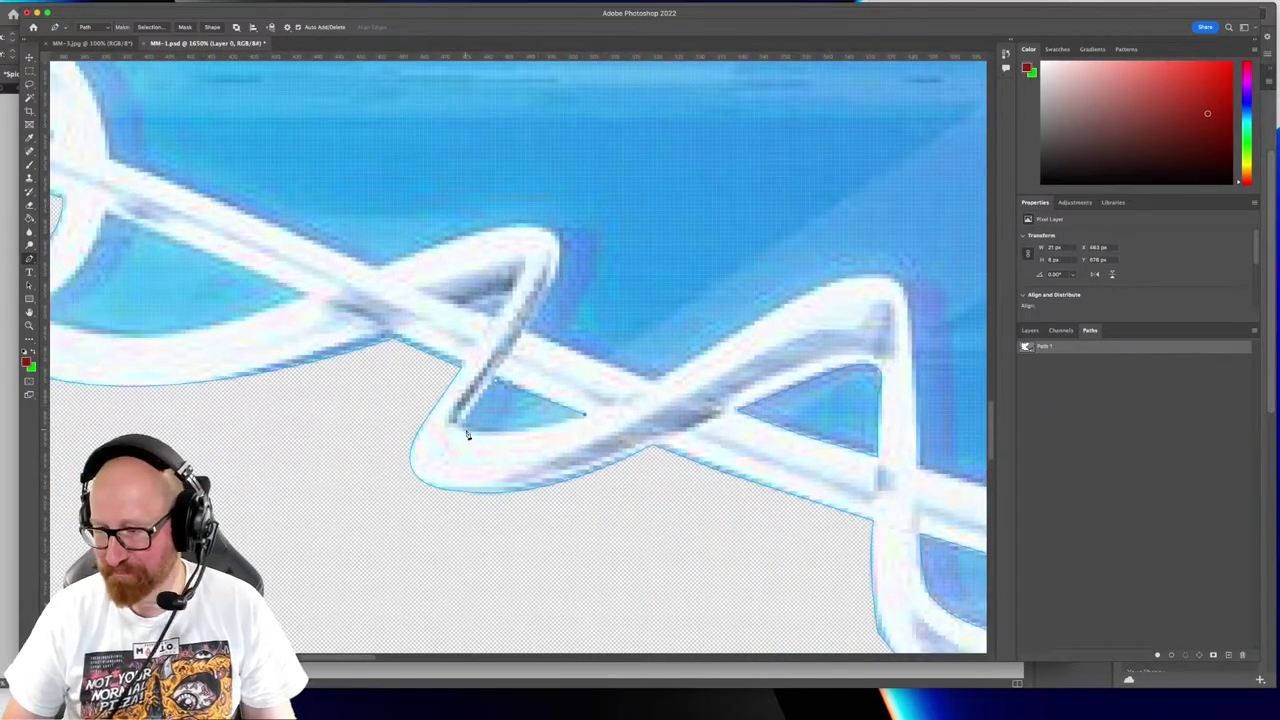
scroll(626, 357, up, 2)
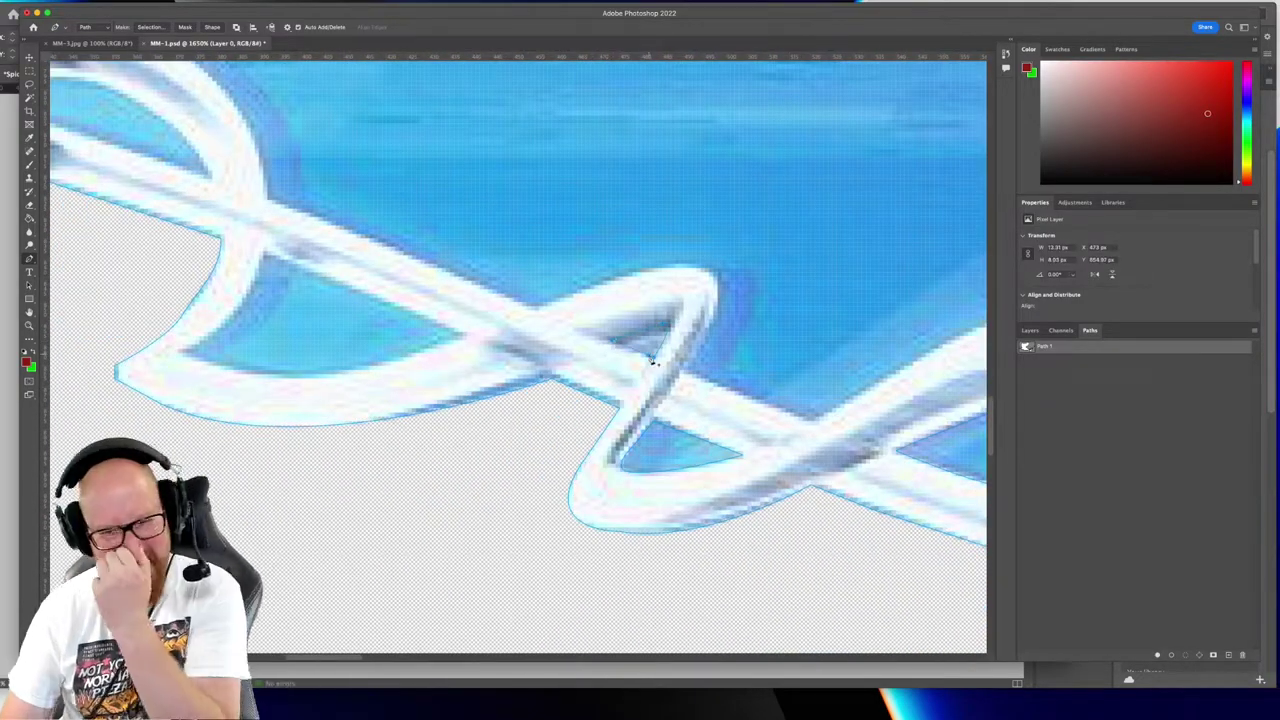
Trace the crescent-shaped blue gap below the web strand and the gap in the loop beside the fist
scroll(652, 362, up, 2)
scroll(652, 362, left, 2)
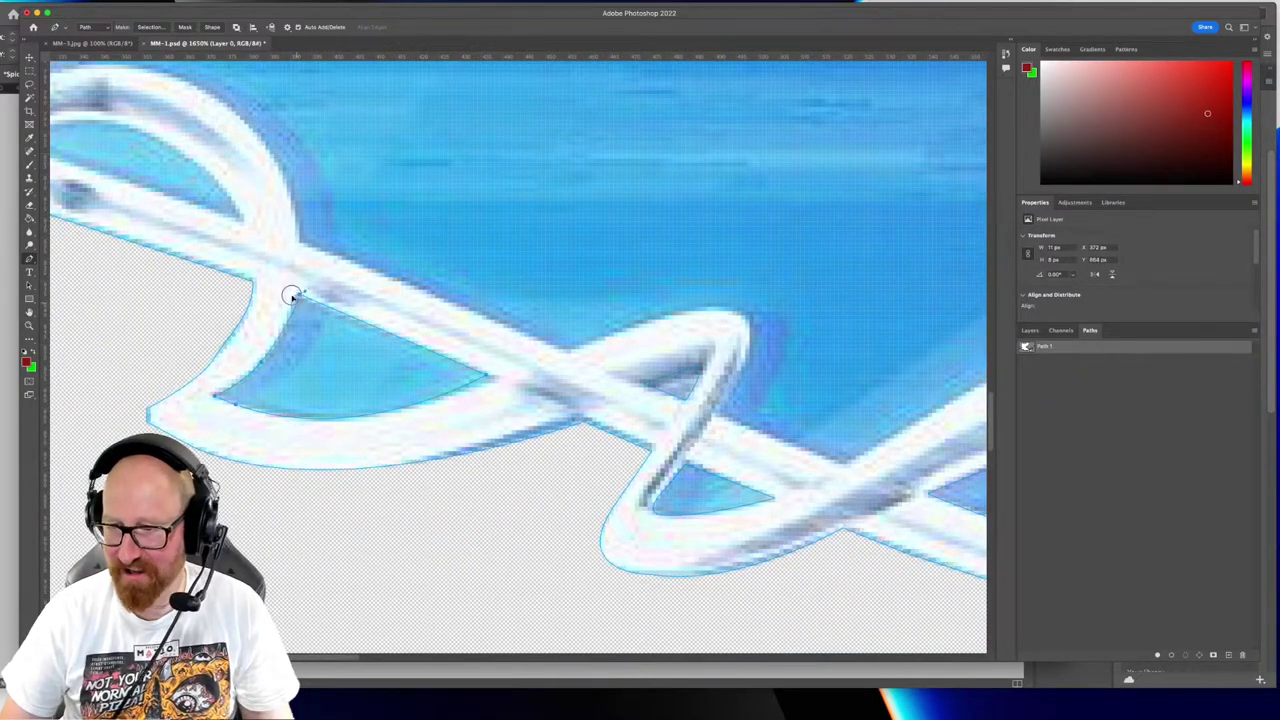
scroll(290, 296, down, 3)
scroll(455, 300, up, 3)
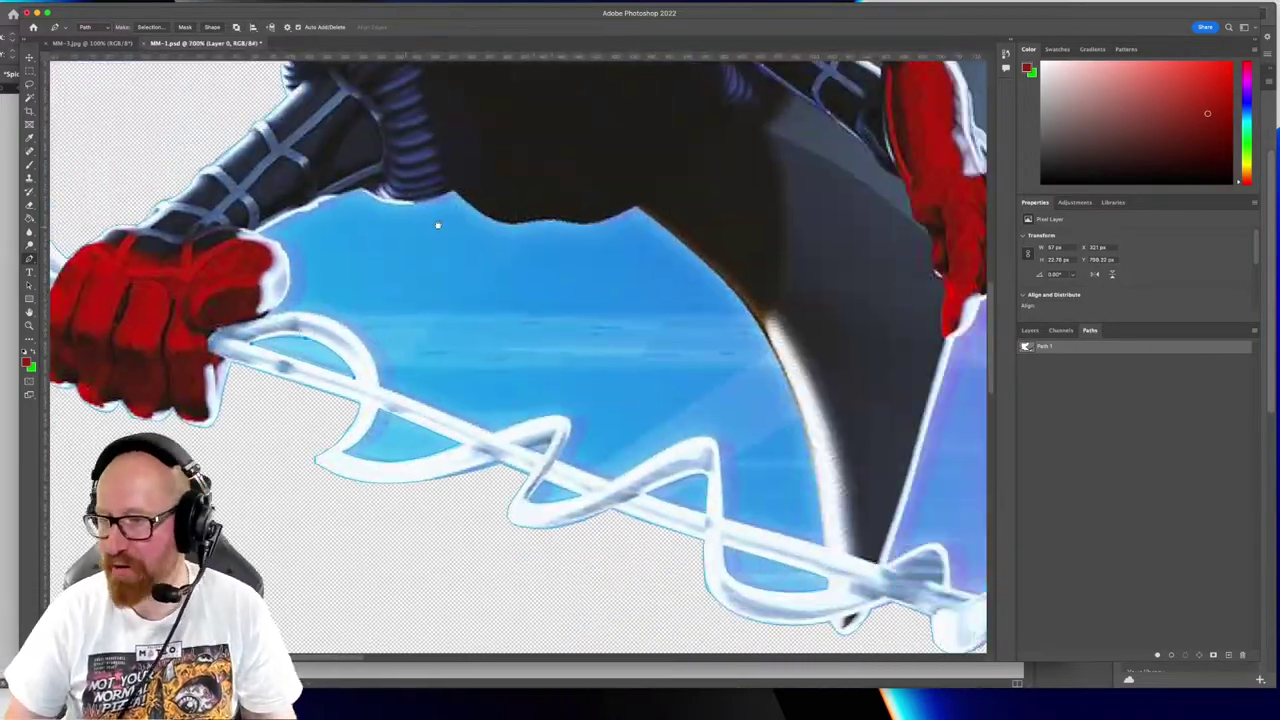
Trace the blue gap in the arched web loop on the outer side of the fist as a closed subpath
drag(438, 225, 391, 207)
drag(240, 320, 850, 490)
scroll(485, 380, up, 3)
drag(723, 435, 693, 388)
drag(631, 352, 587, 357)
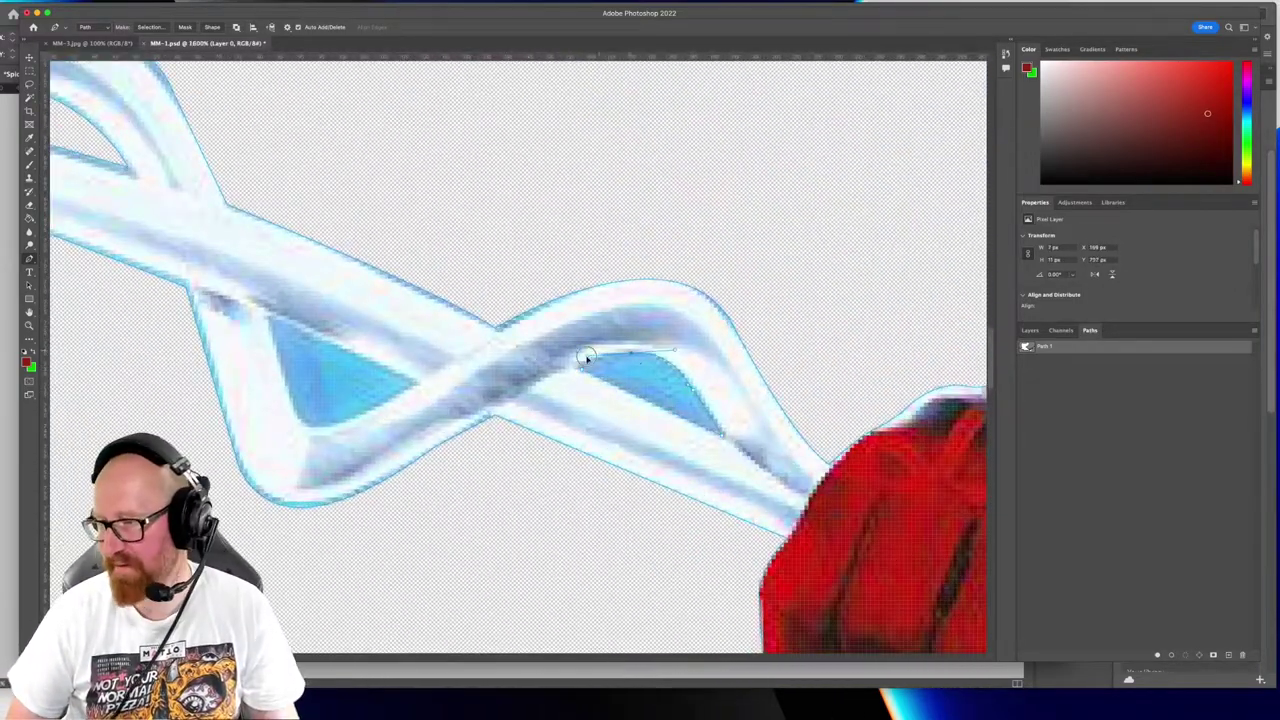
click(582, 366)
Trace the neighbouring triangular blue gap in the web further out from the fist
scroll(400, 337, left, 3)
click(401, 337)
drag(494, 430, 525, 420)
click(550, 402)
Start outlining the large blue area by tracing its upper edge from the forearm along the cuff and the hoodie's hem
scroll(423, 466, right, 10)
click(323, 240)
click(351, 232)
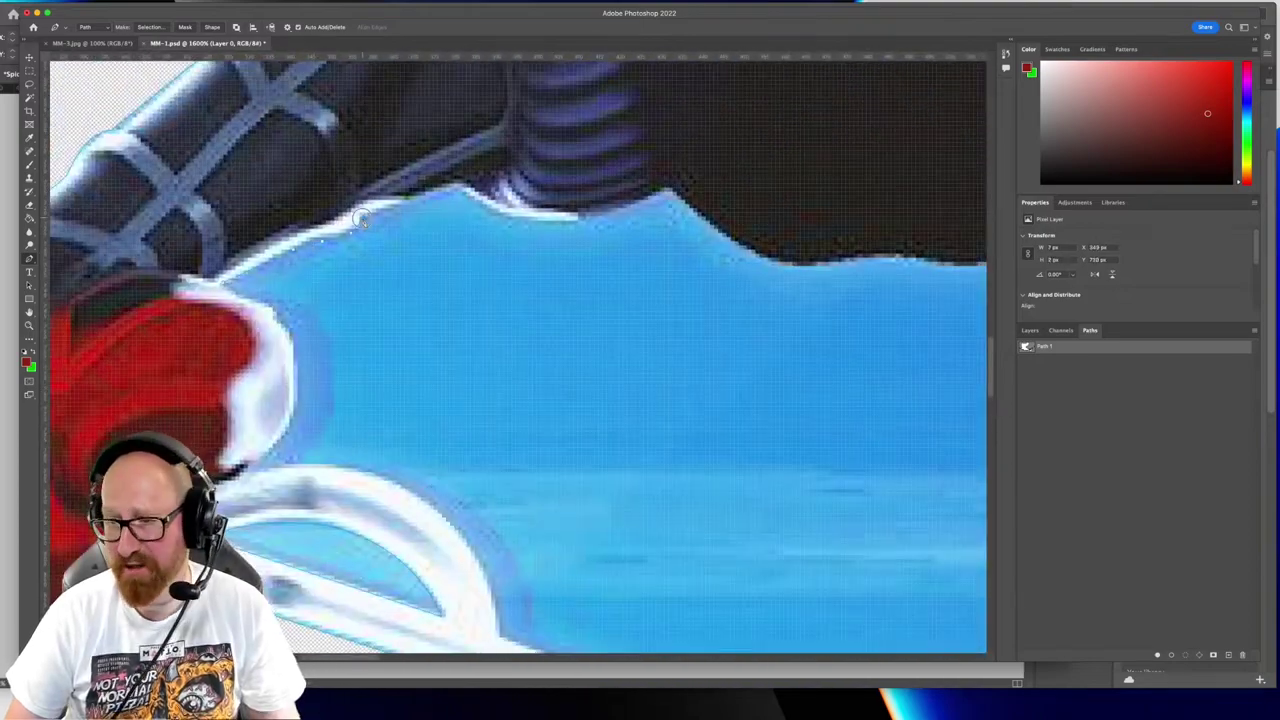
click(397, 205)
click(460, 188)
drag(553, 221, 449, 221)
click(449, 223)
click(534, 193)
drag(672, 274, 478, 285)
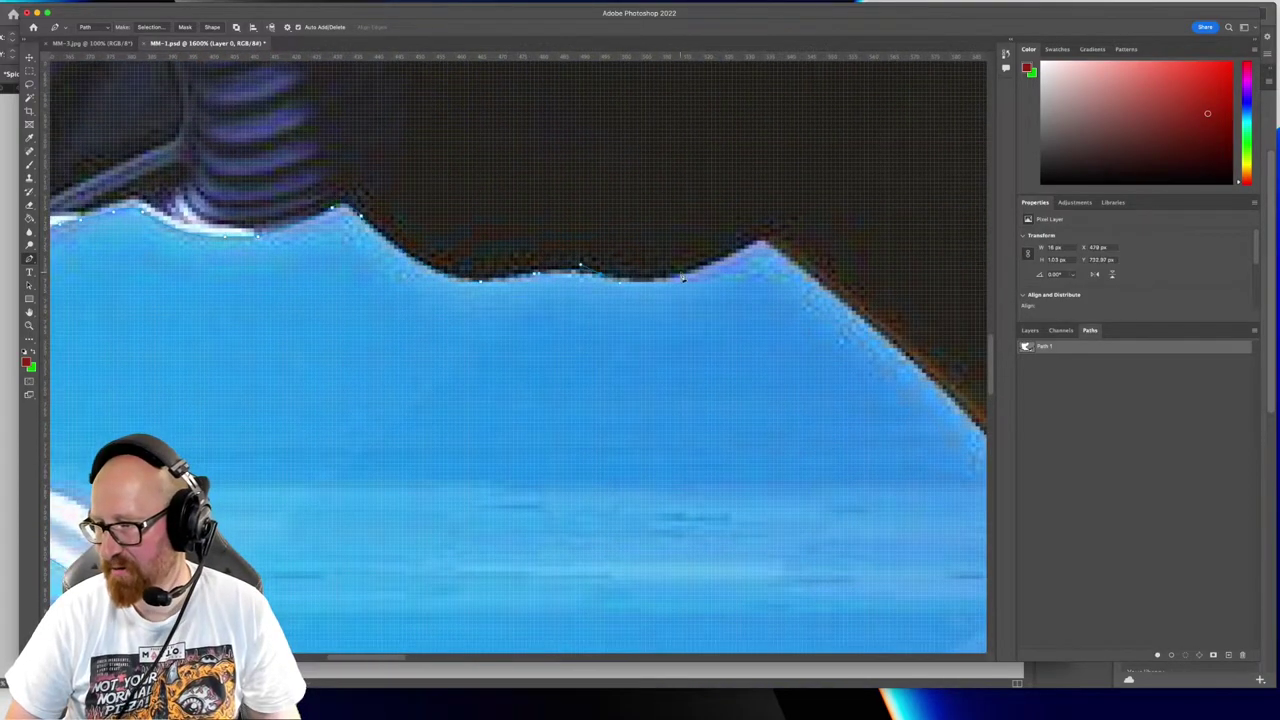
click(683, 278)
Continue the large blue area's outline down the thigh's white rim and back over the first web loop
scroll(683, 278, right, 12)
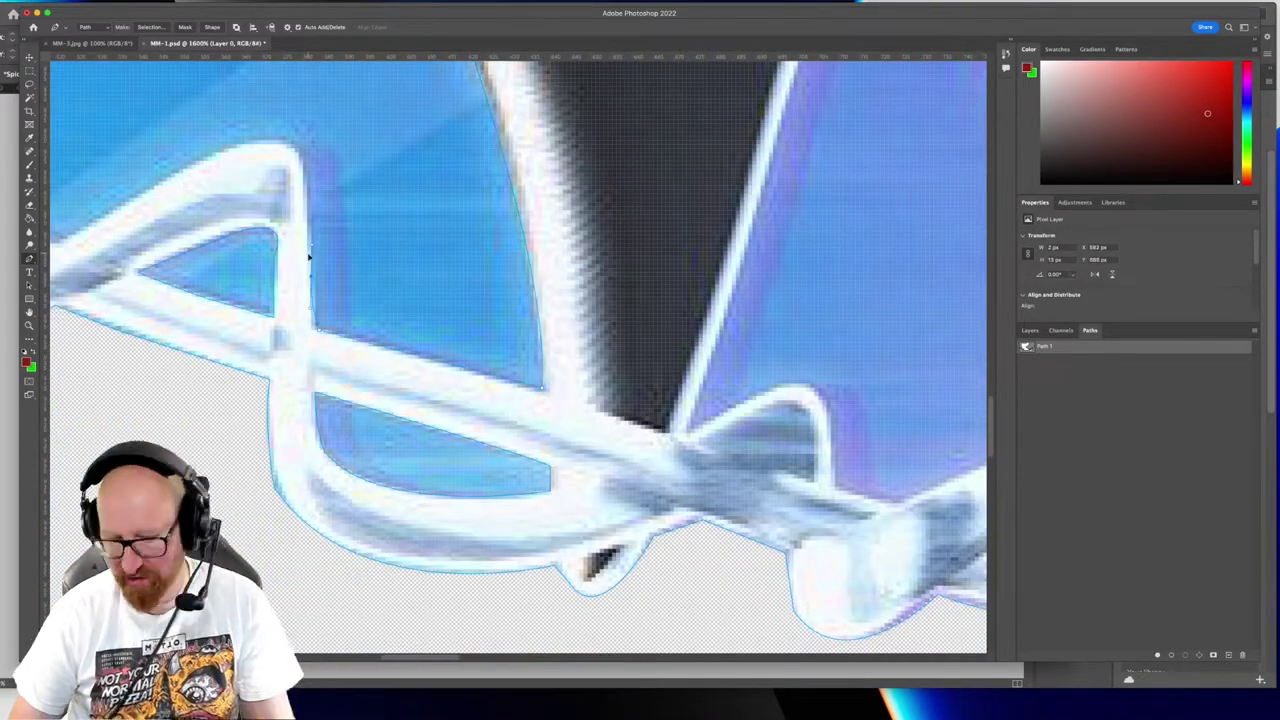
scroll(309, 257, up, 5)
drag(378, 346, 299, 310)
scroll(299, 310, left, 8)
drag(503, 379, 439, 421)
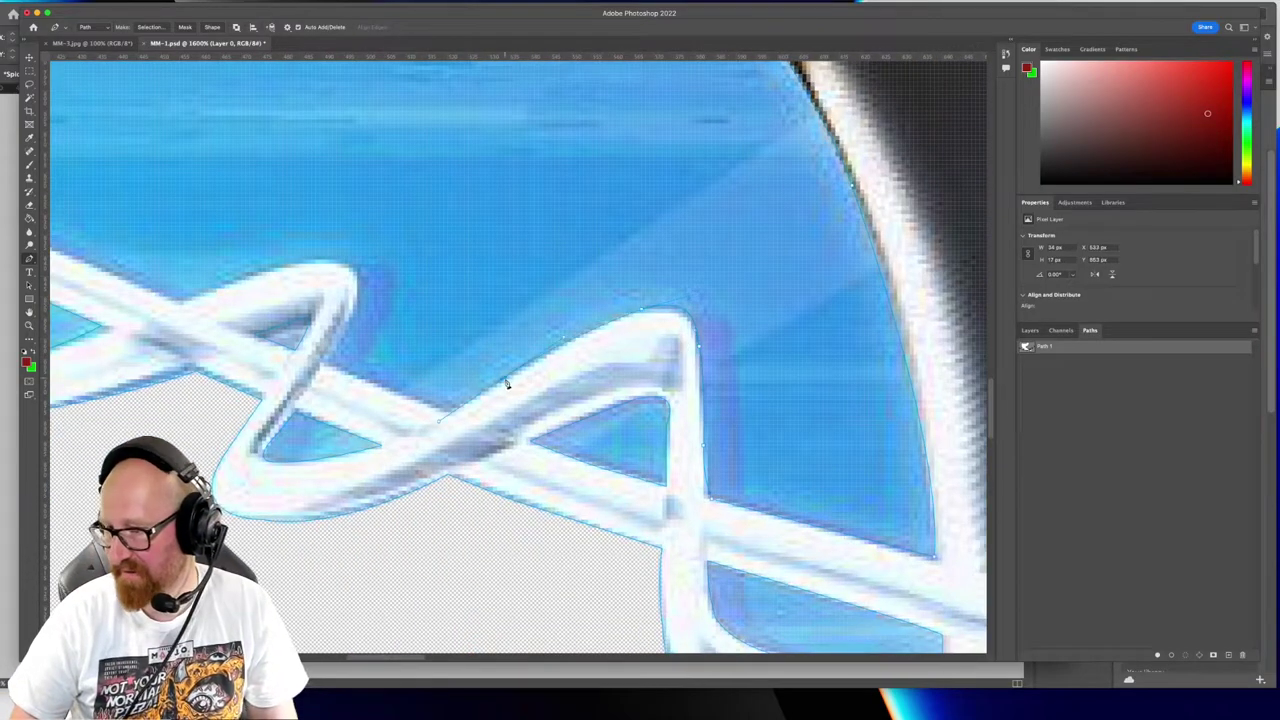
Trace the rest of the large blue area along the twisting web and the fist, and close the subpath
scroll(336, 372, up, 3)
scroll(336, 372, left, 5)
scroll(337, 282, up, 3)
scroll(337, 282, left, 5)
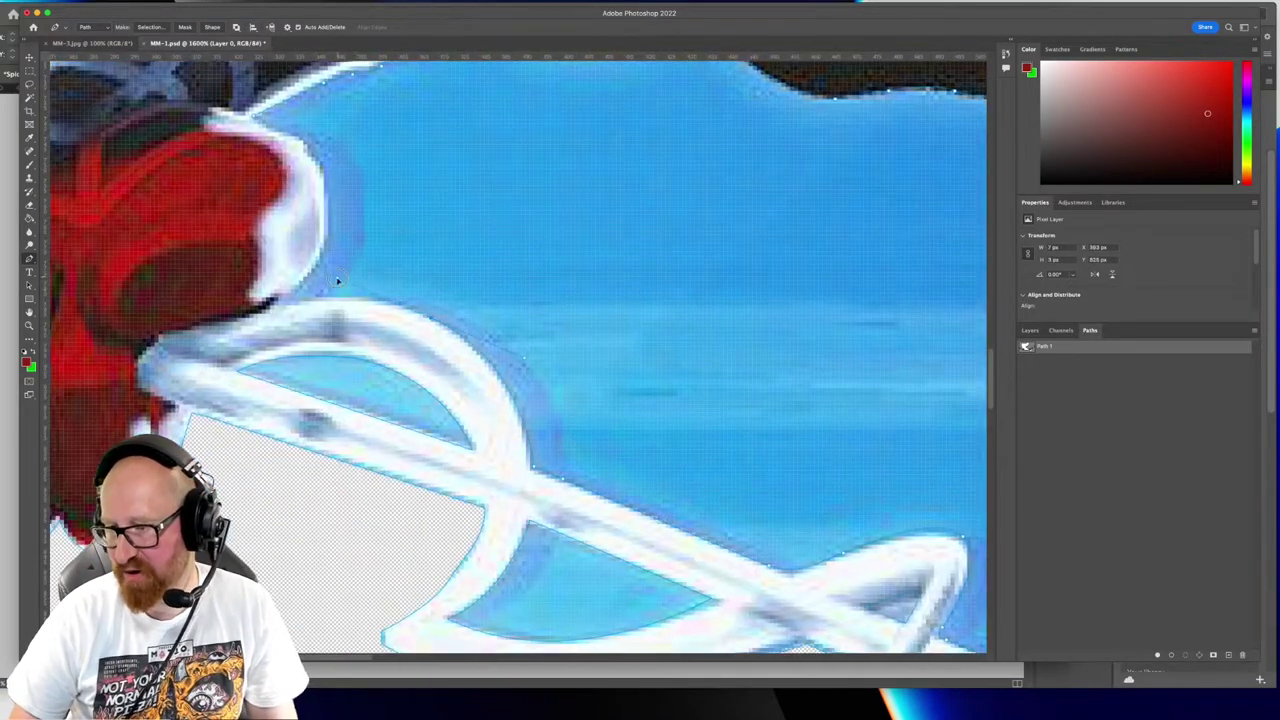
scroll(527, 309, down, 10)
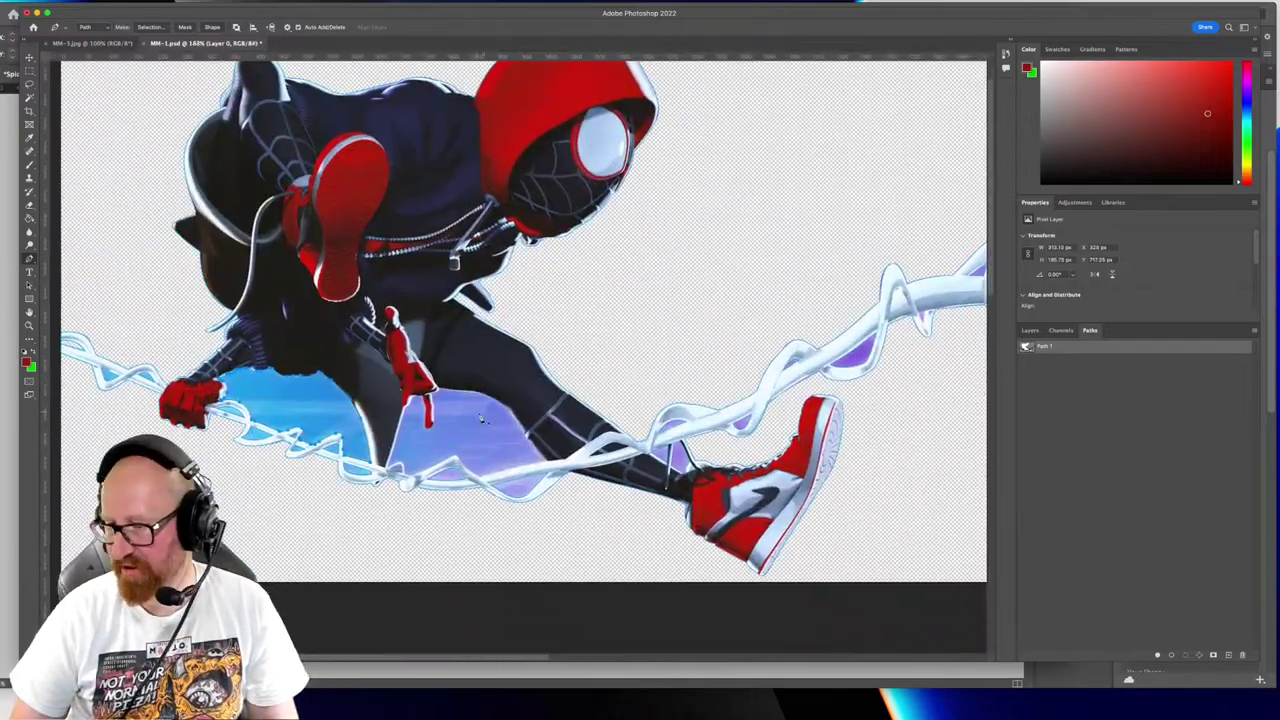
Start outlining the large purple area up the inner leg edge, under the red hand and around the hanging finger's tip
scroll(388, 284, up, 10)
scroll(414, 300, up, 3)
click(414, 408)
drag(469, 212, 491, 208)
scroll(491, 208, down, 3)
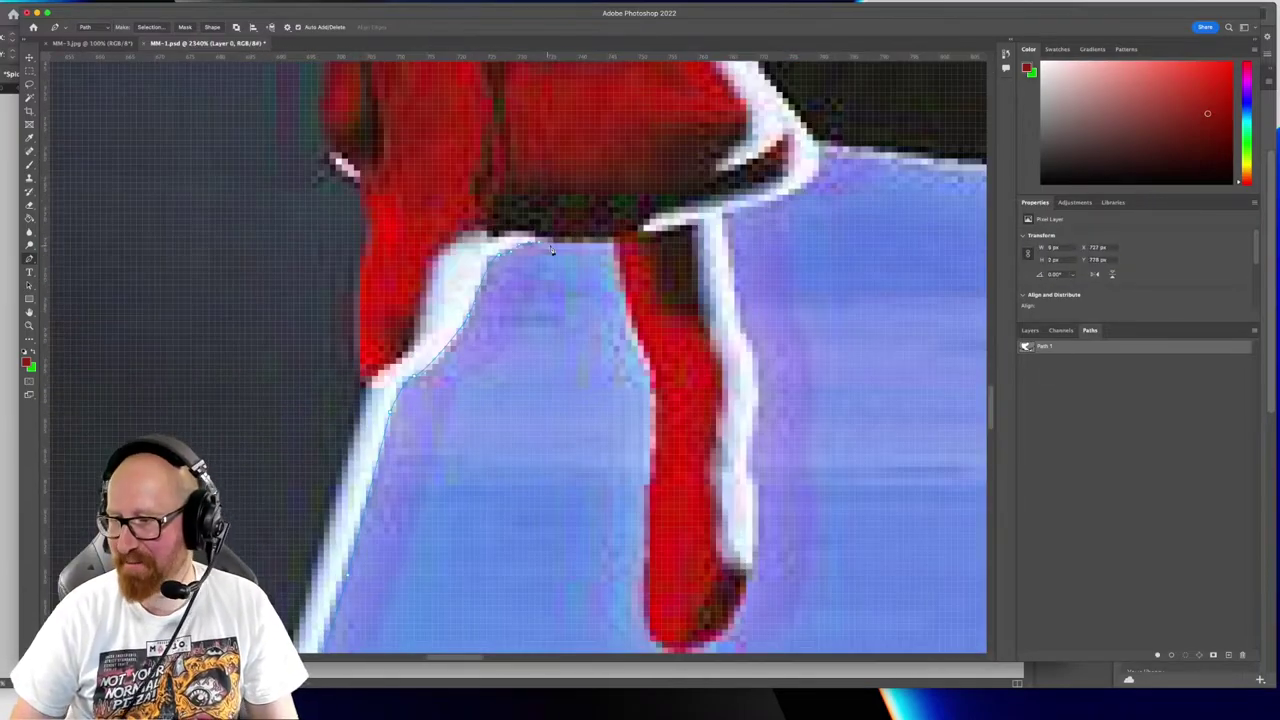
scroll(594, 294, up, 3)
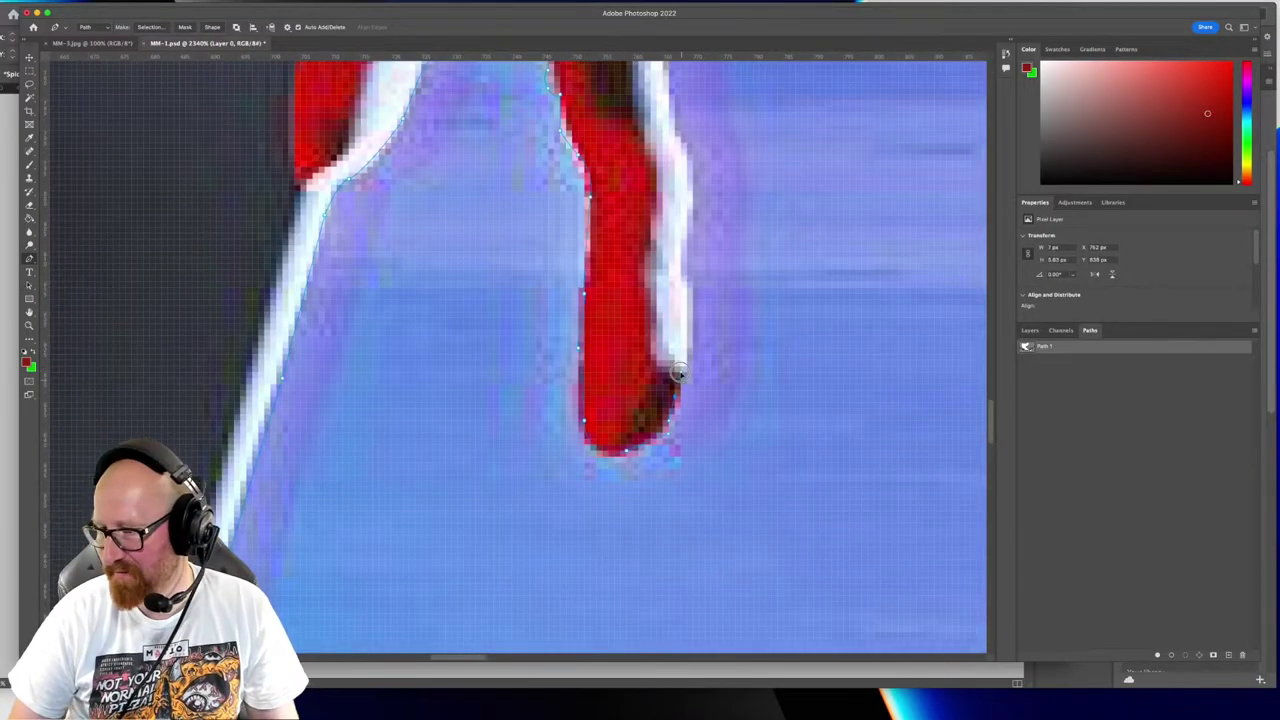
Continue the purple area's outline up the finger's white edge and along the start of the outstretched thigh's underside
click(680, 373)
click(690, 356)
click(685, 275)
click(687, 213)
scroll(686, 200, up, 5)
click(597, 328)
scroll(623, 285, right, 5)
click(398, 327)
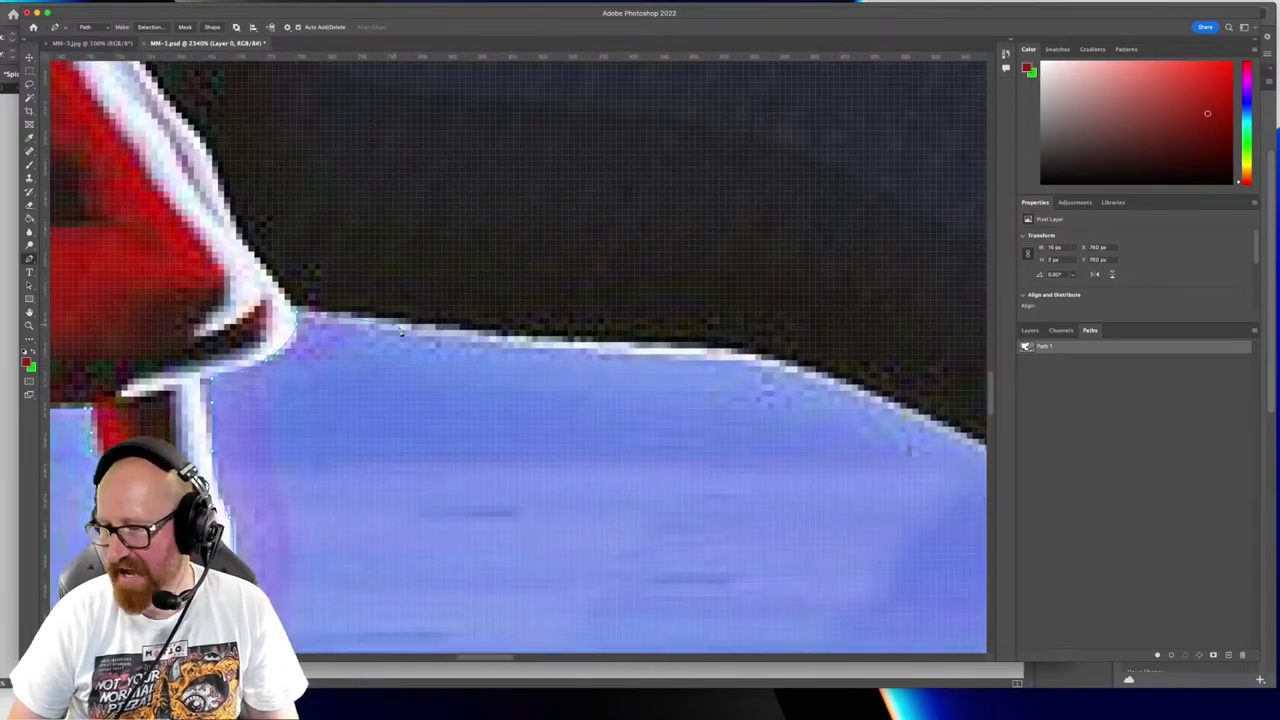
Trace the purple area's edge down the underside of the outstretched leg, past the suit's web line, towards the web strand
scroll(401, 332, right, 10)
scroll(350, 333, down, 10)
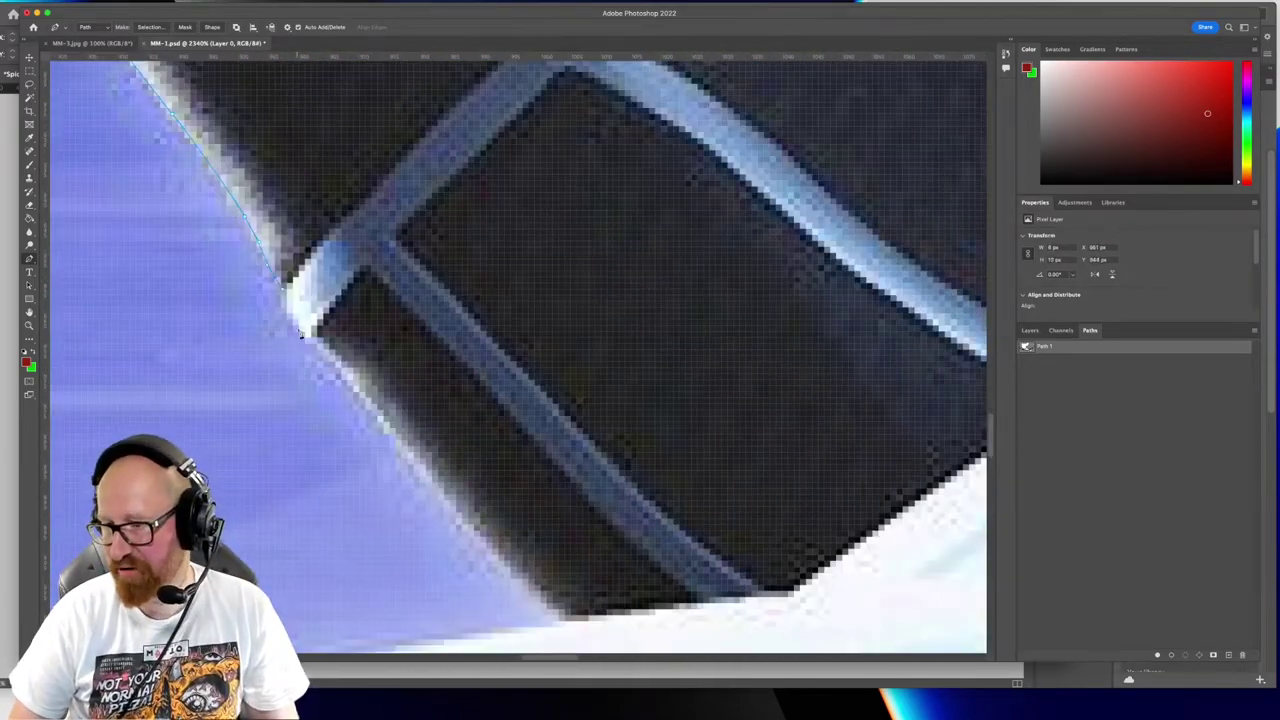
click(300, 333)
drag(300, 333, 254, 232)
click(511, 523)
Trace the purple area's lower edge along the web strand and its peaked loop, and close the subpath
scroll(511, 523, down, 3)
drag(233, 606, 523, 363)
click(419, 391)
click(277, 260)
drag(270, 301, 610, 231)
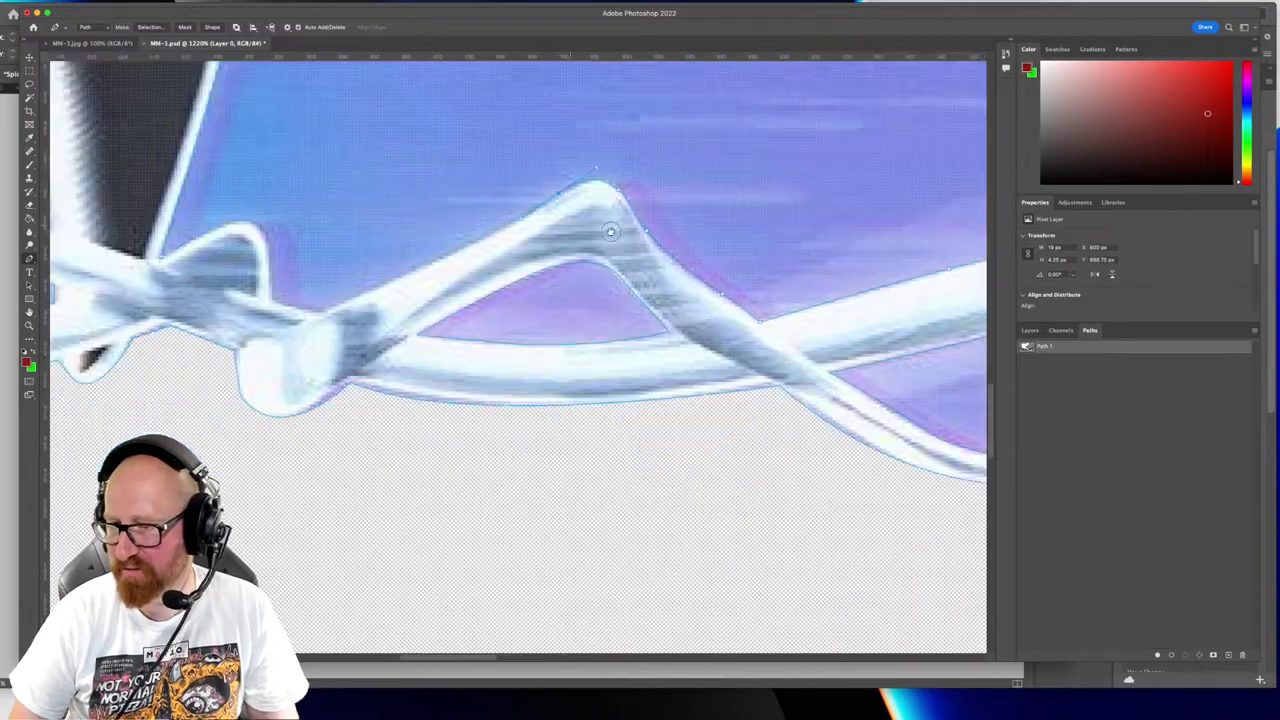
scroll(610, 231, left, 3)
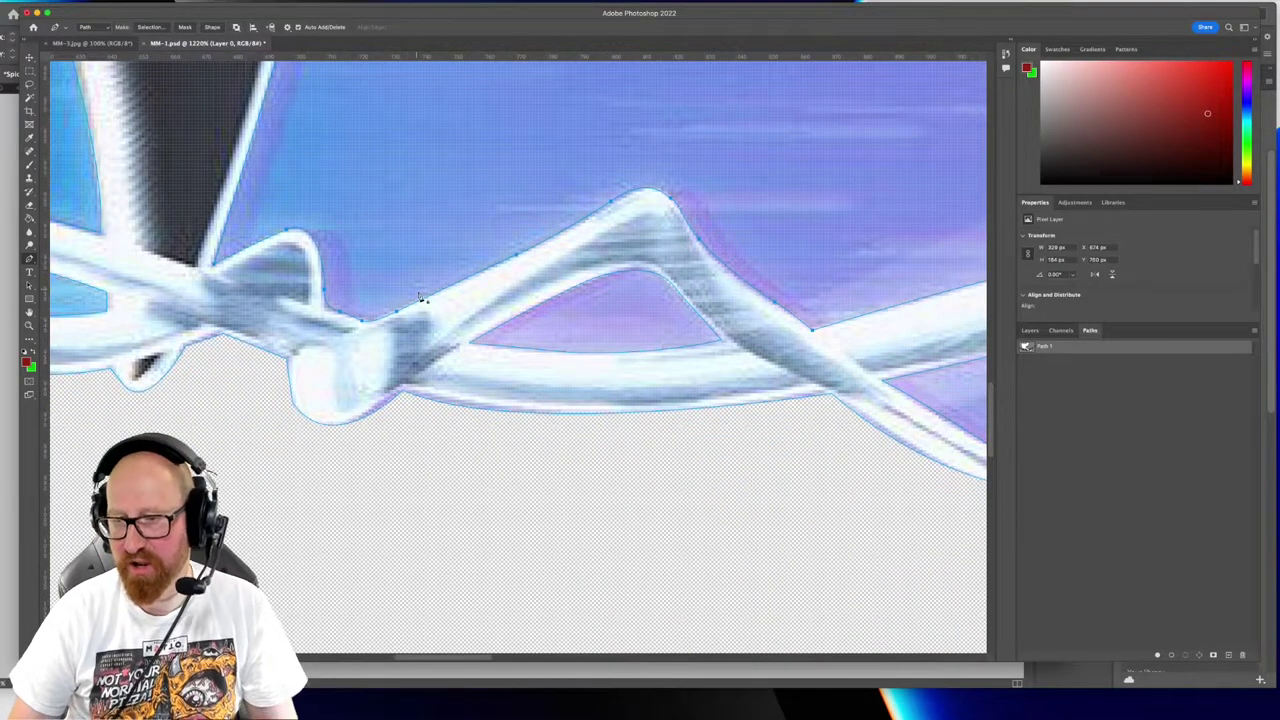
Make a new anti-aliased selection from Path 1 with the purple area's subpath still selected
scroll(421, 298, up, 10)
scroll(437, 366, right, 5)
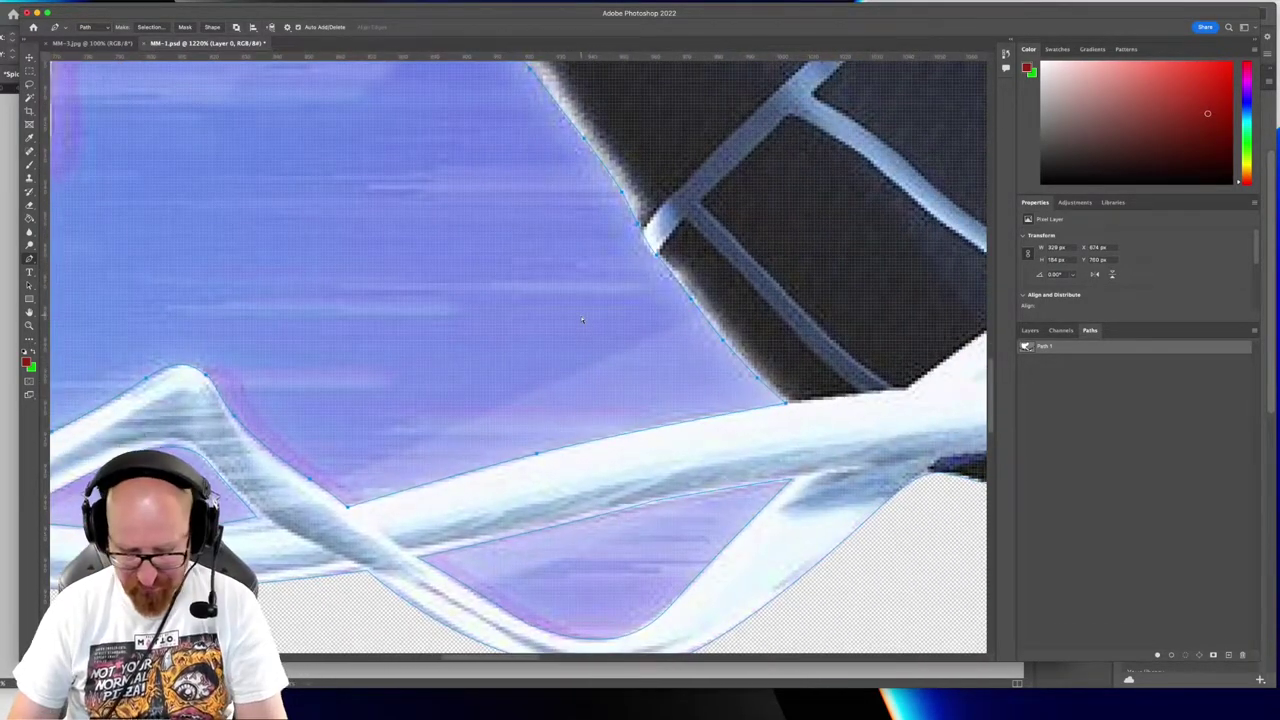
scroll(582, 320, down, 10)
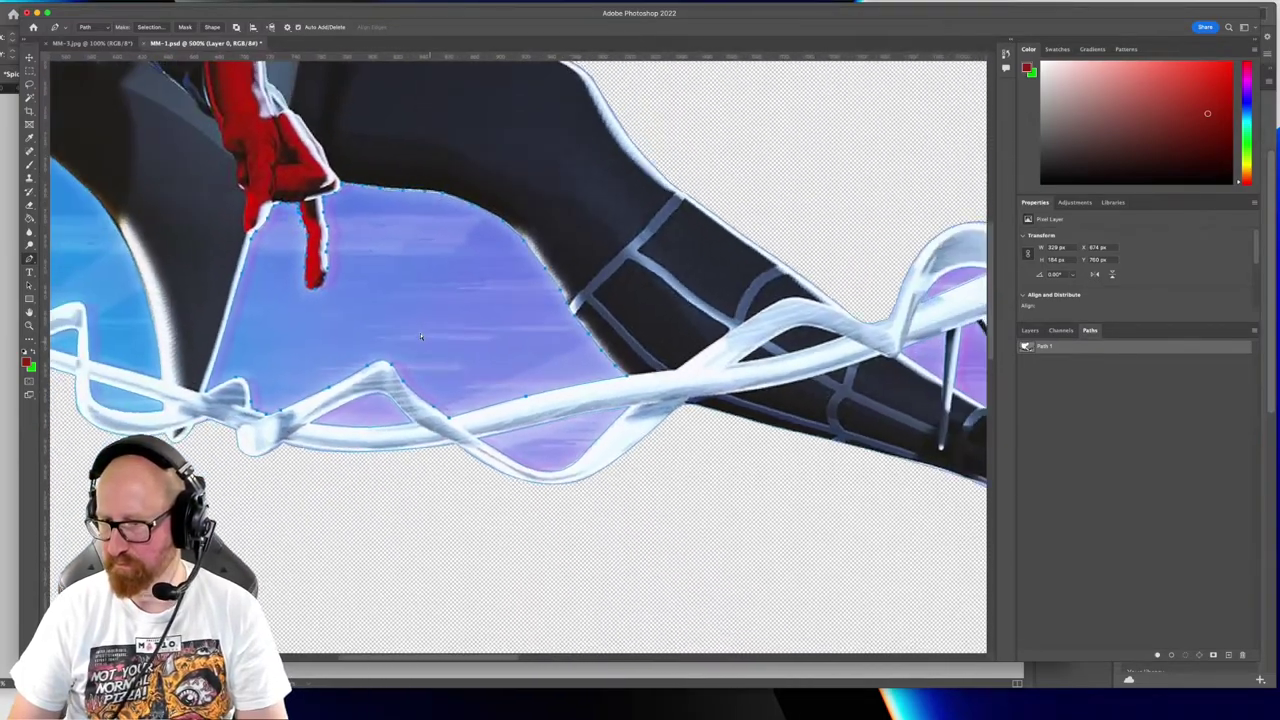
scroll(421, 337, down, 10)
scroll(450, 315, up, 8)
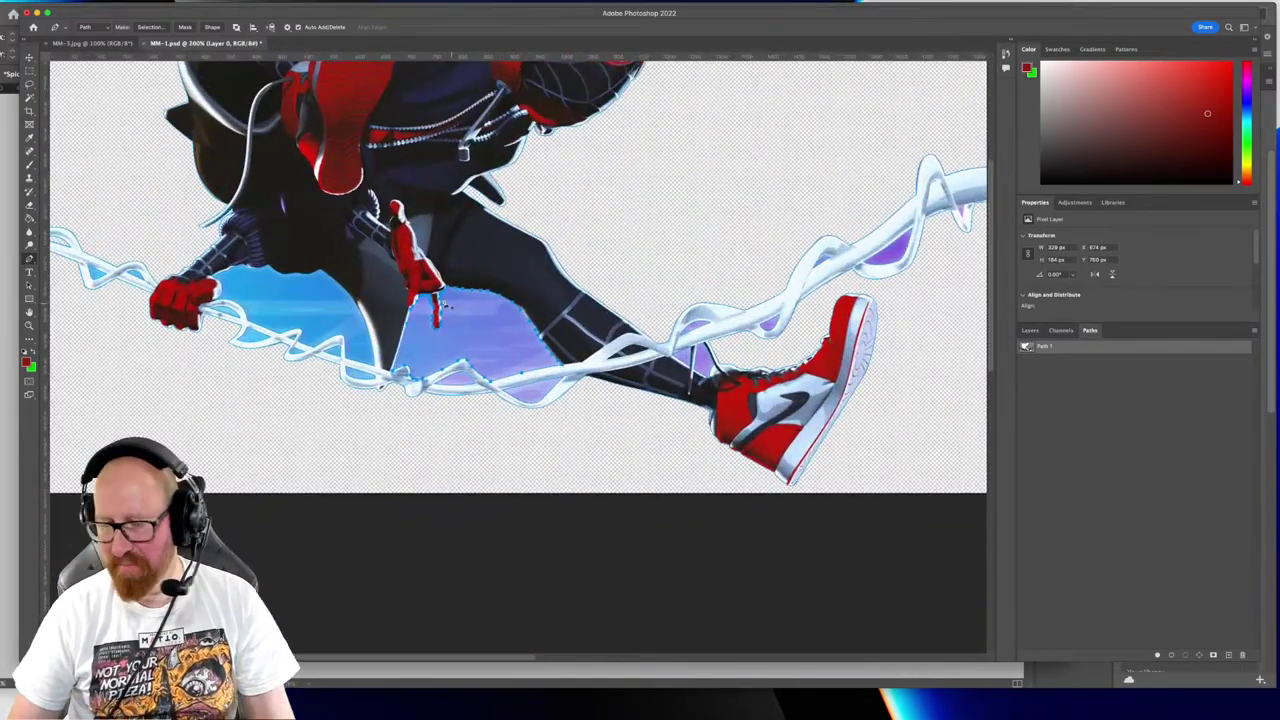
scroll(445, 305, down, 5)
scroll(386, 375, up, 5)
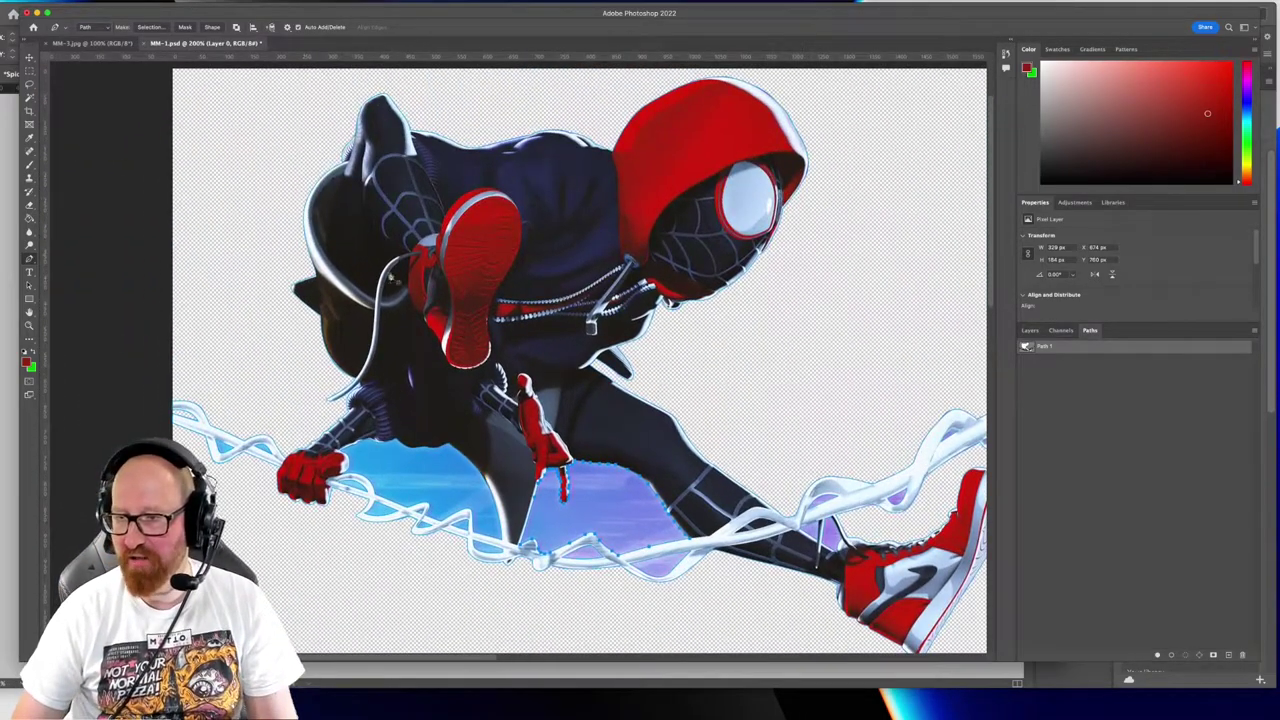
right_click(1071, 347)
click(1100, 377)
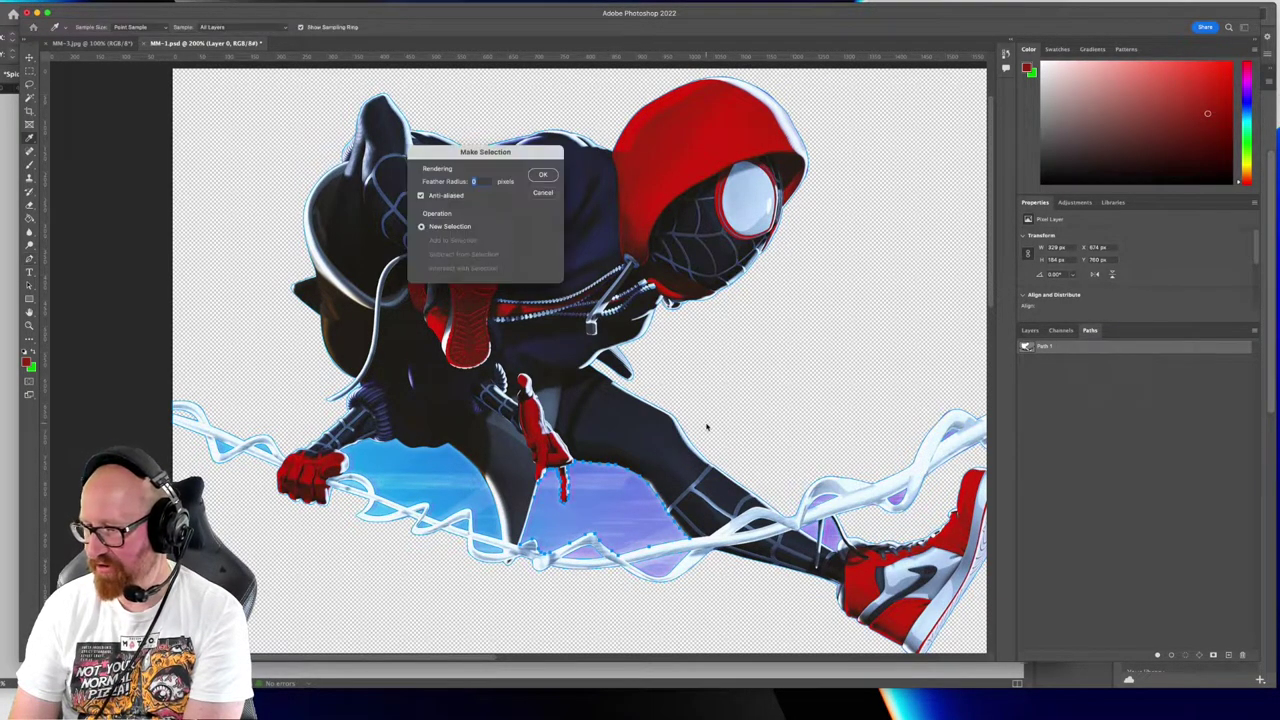
click(541, 176)
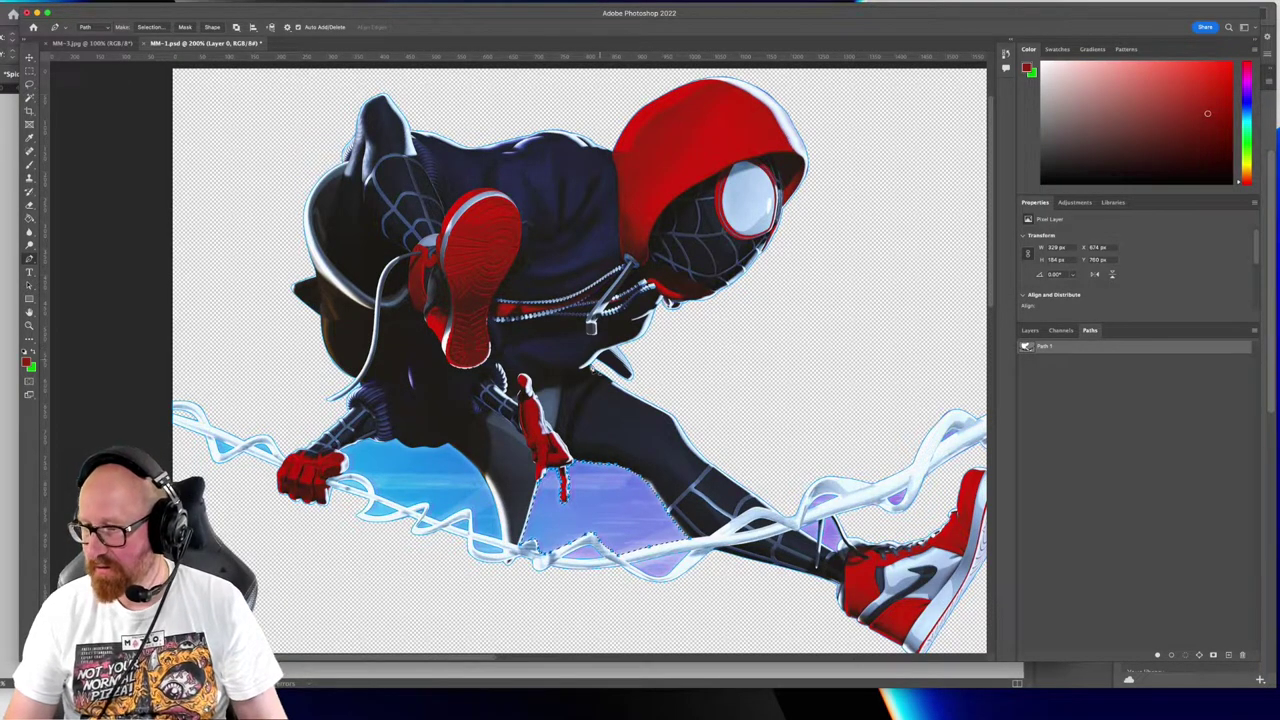
Deselect the purple area's subpath and make a new anti-aliased selection from the whole of Path 1
scroll(570, 450, up, 5)
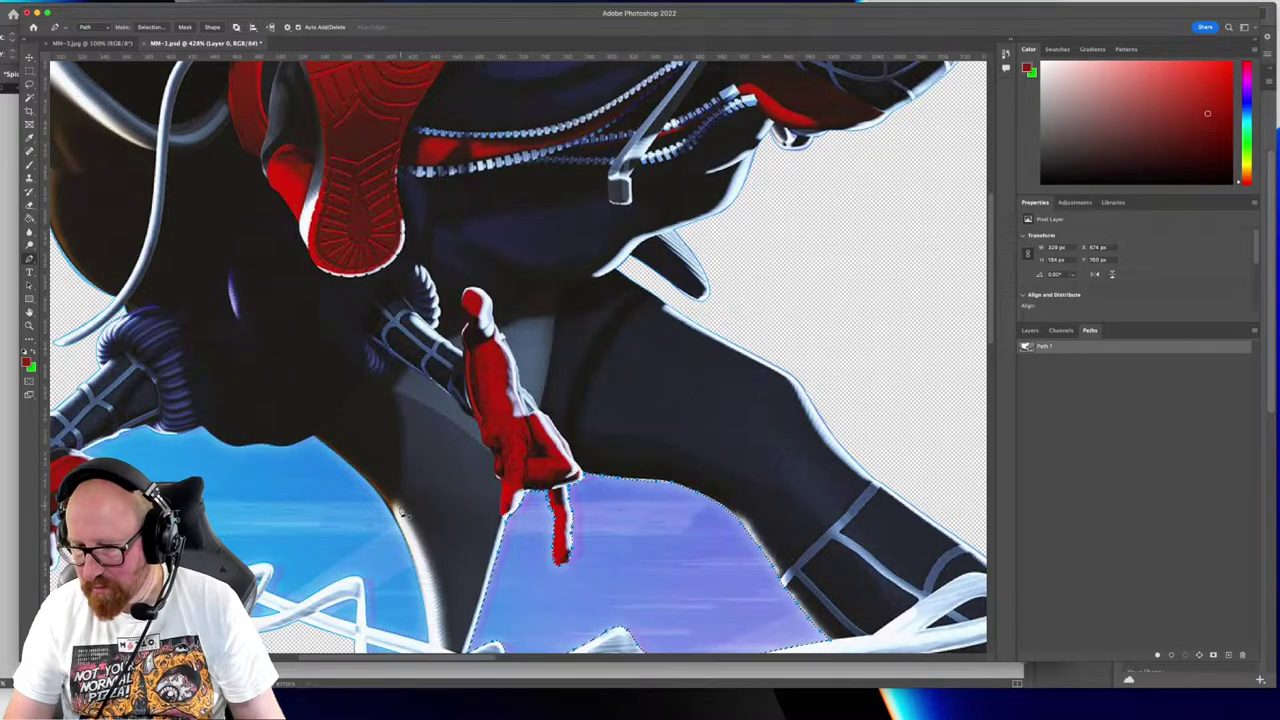
drag(403, 510, 409, 337)
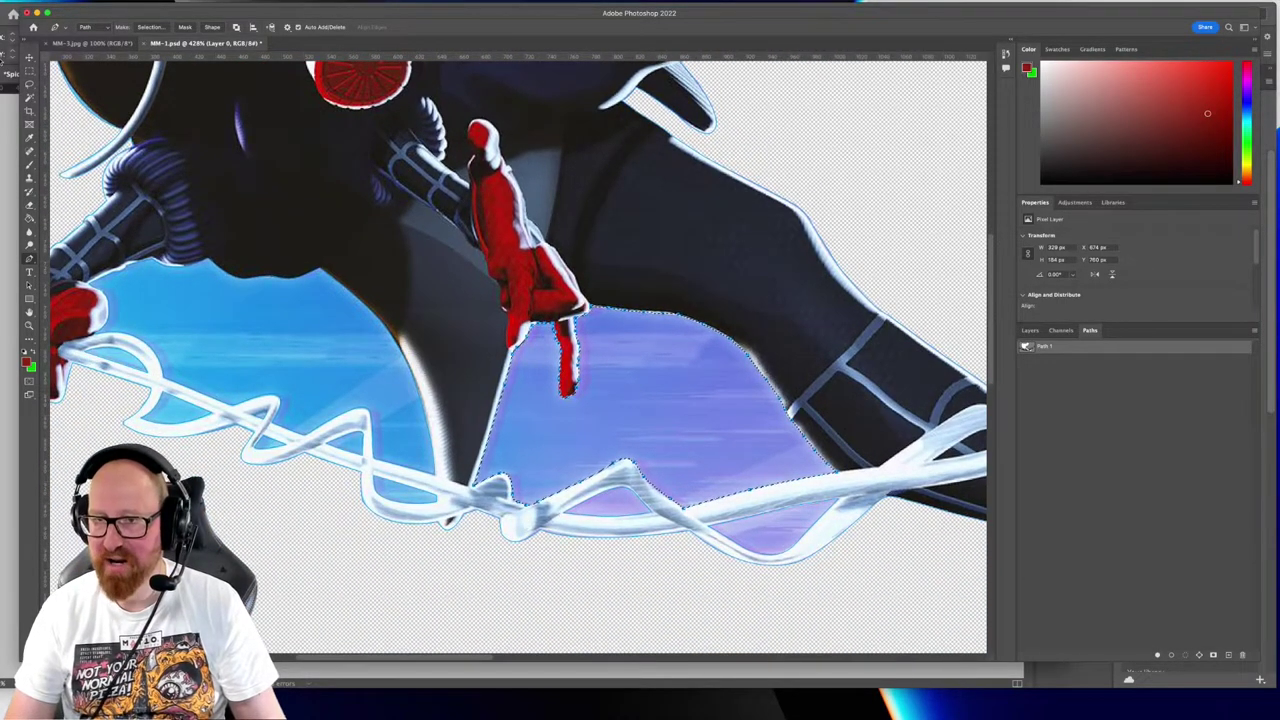
key(v)
click(1092, 420)
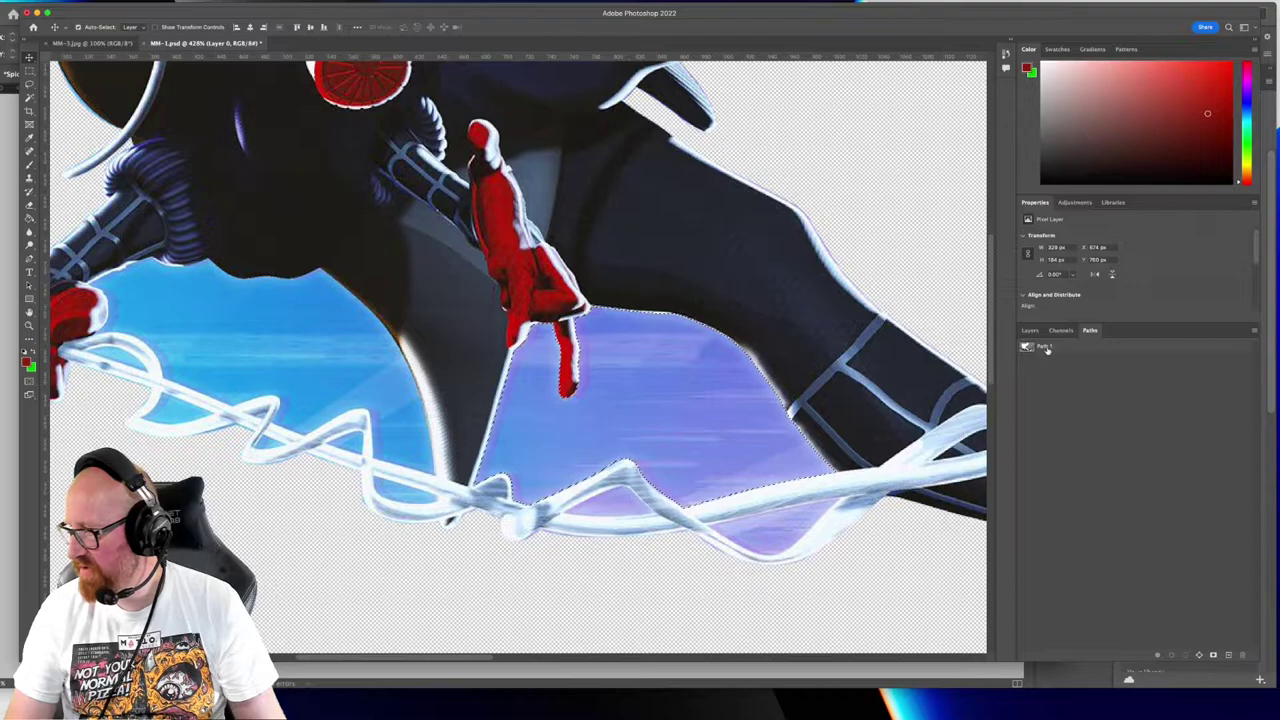
click(1045, 347)
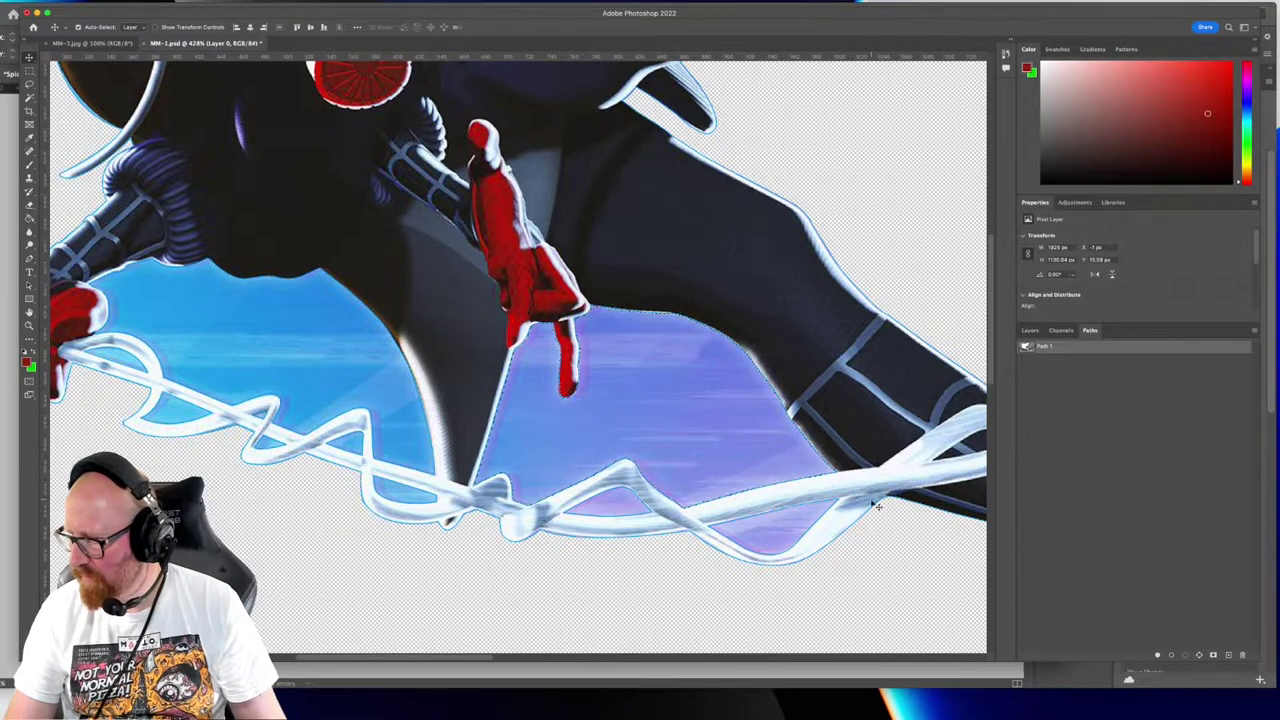
right_click(1080, 353)
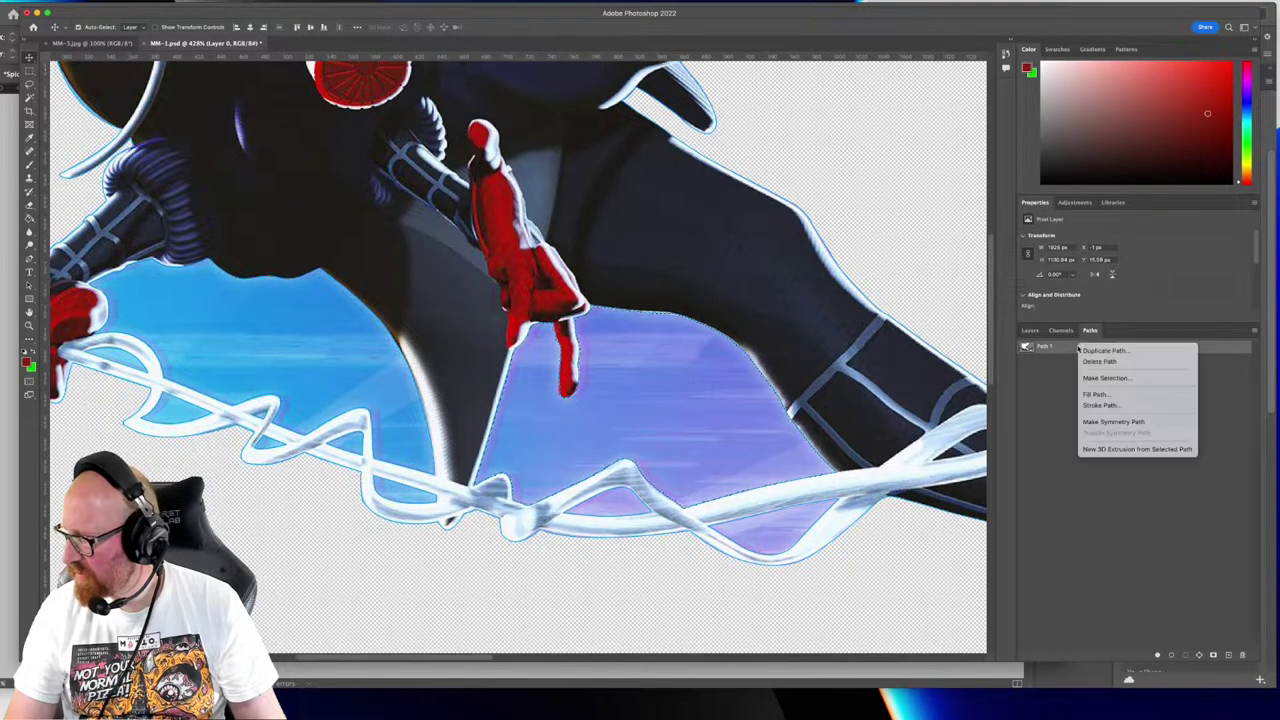
click(1090, 377)
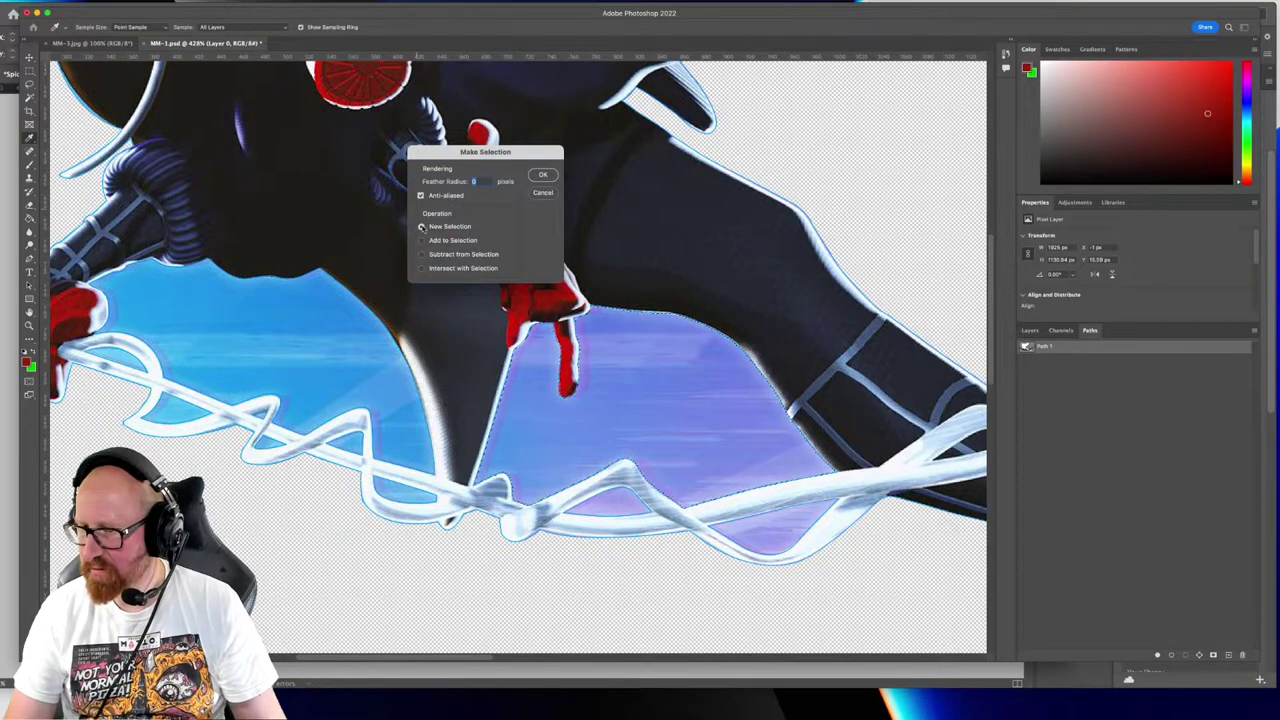
click(541, 175)
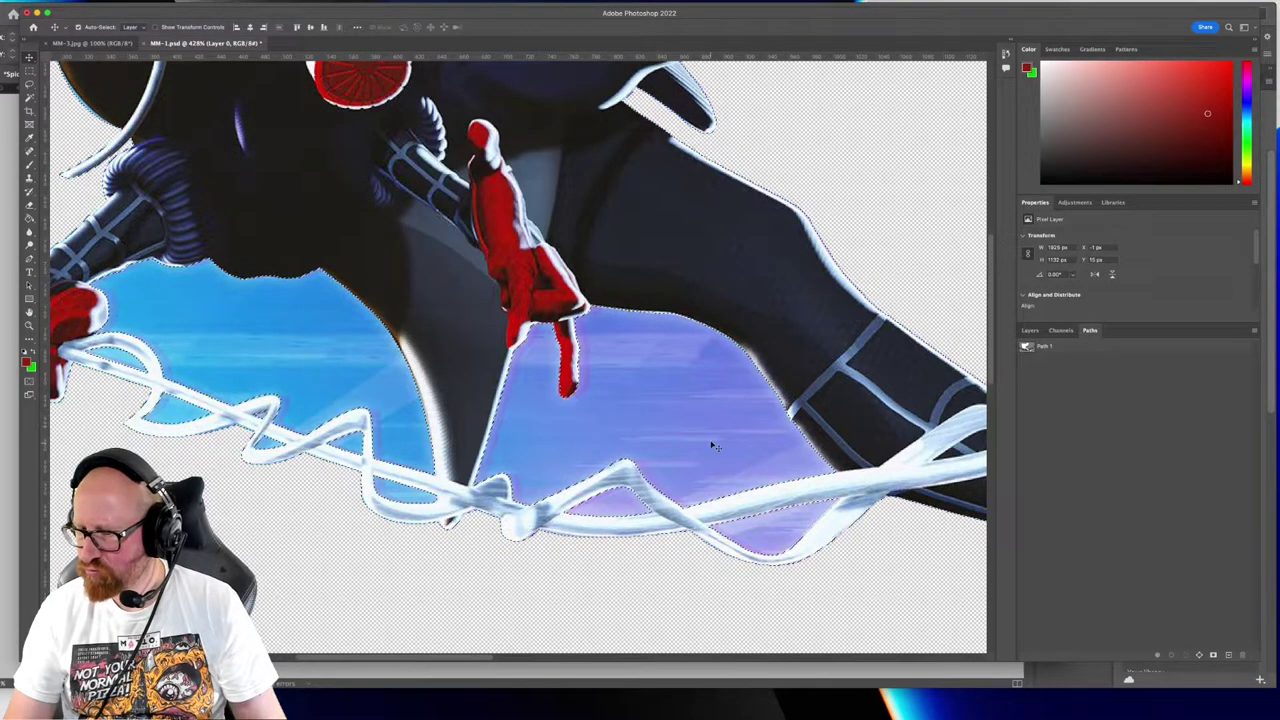
Invert the selection, delete the blue and purple background from the gaps around the legs and web strand, and deselect
drag(249, 317, 466, 337)
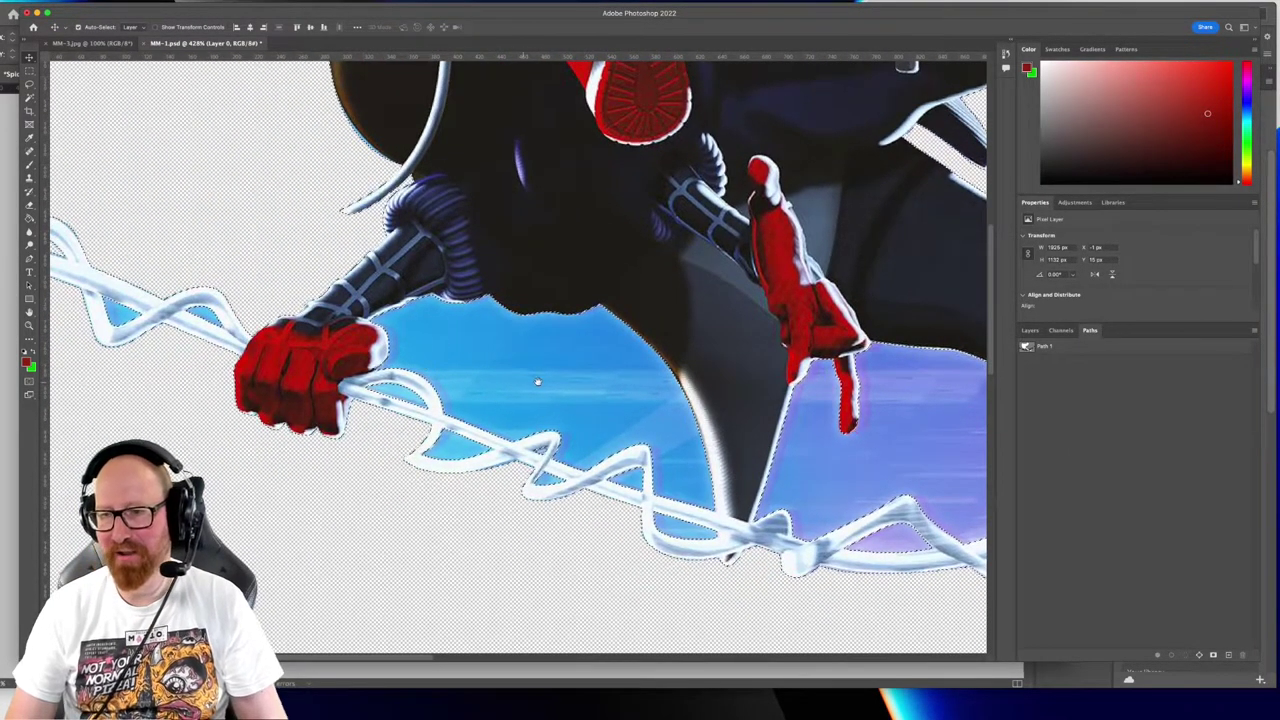
drag(534, 380, 369, 359)
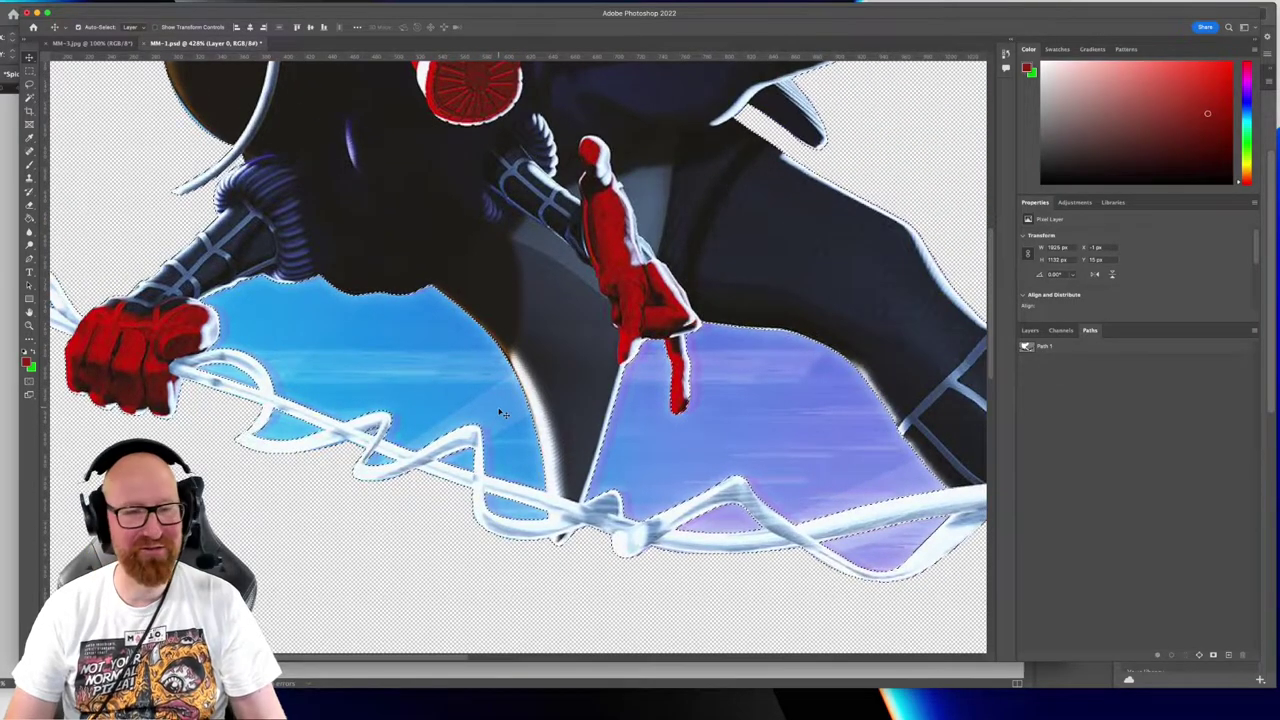
scroll(534, 388, left, 5)
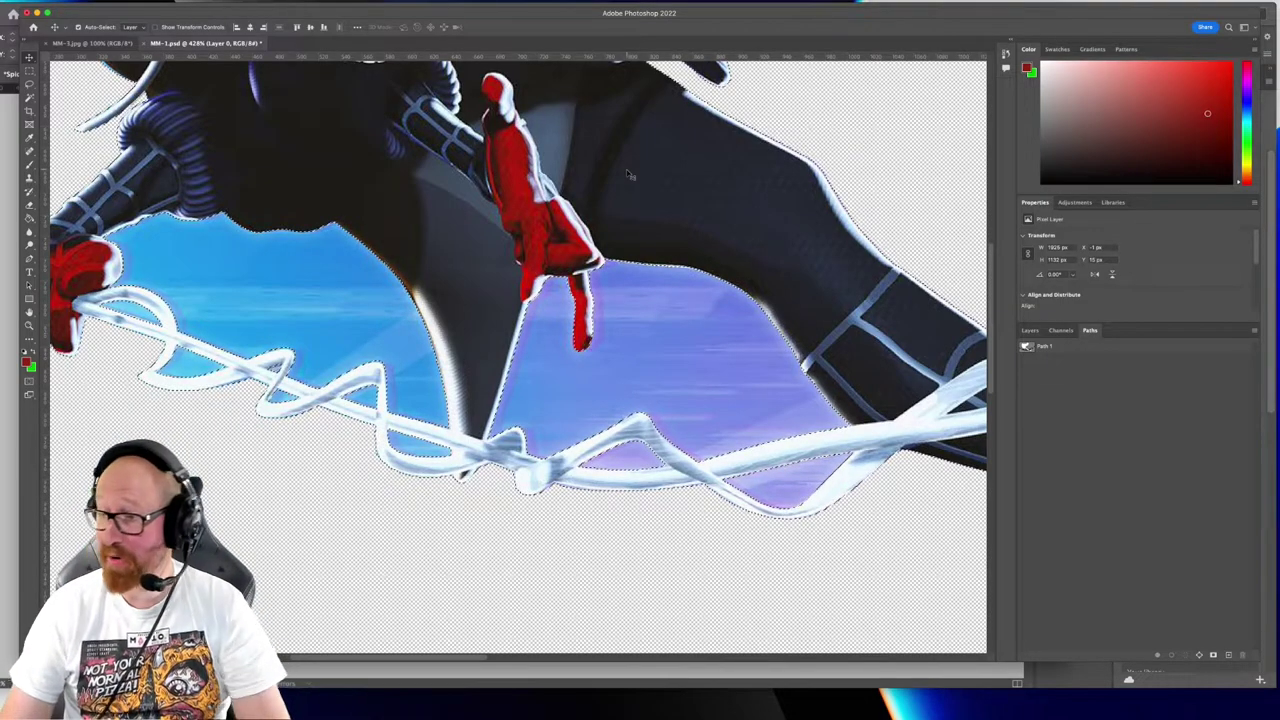
key(super+minus)
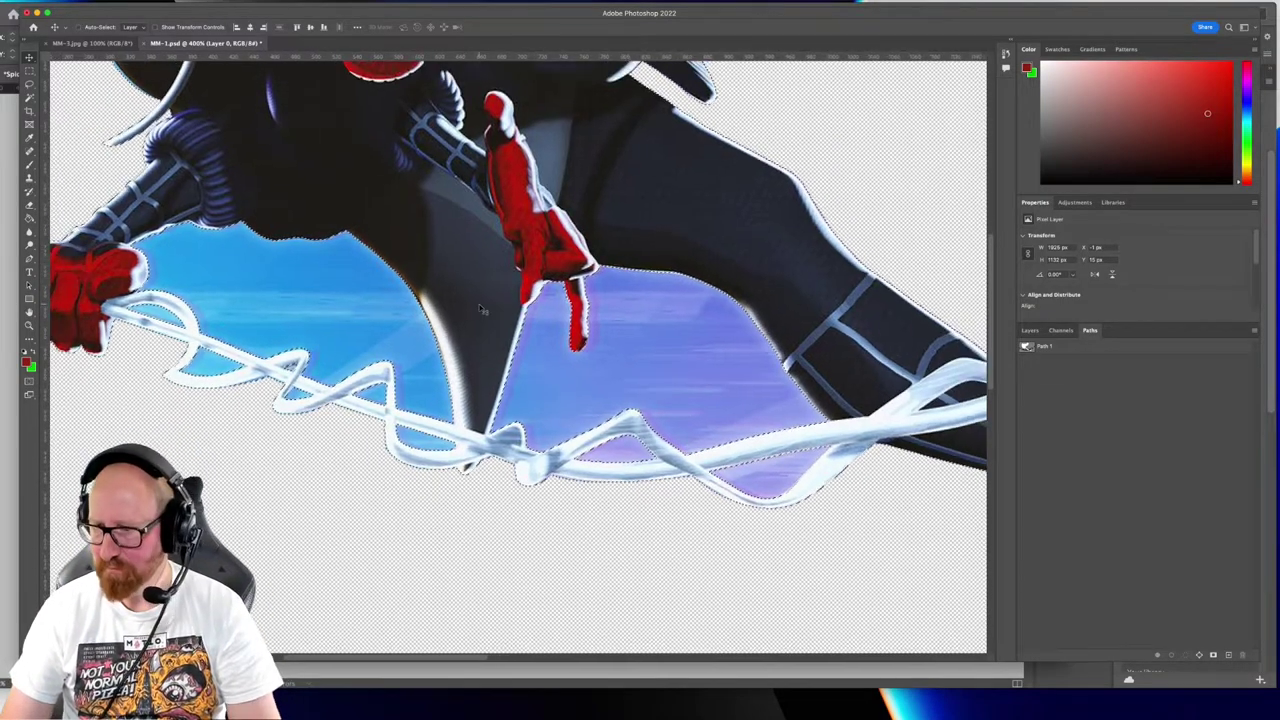
scroll(482, 310, down, 6)
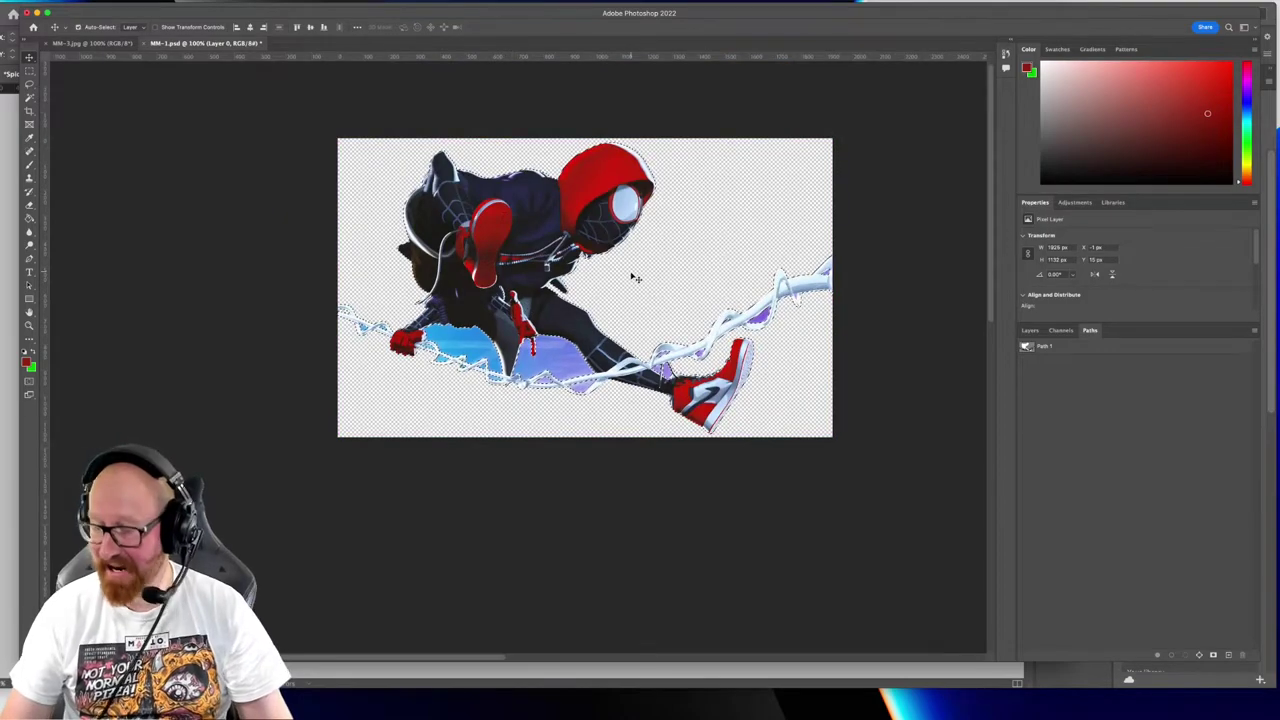
scroll(632, 277, up, 5)
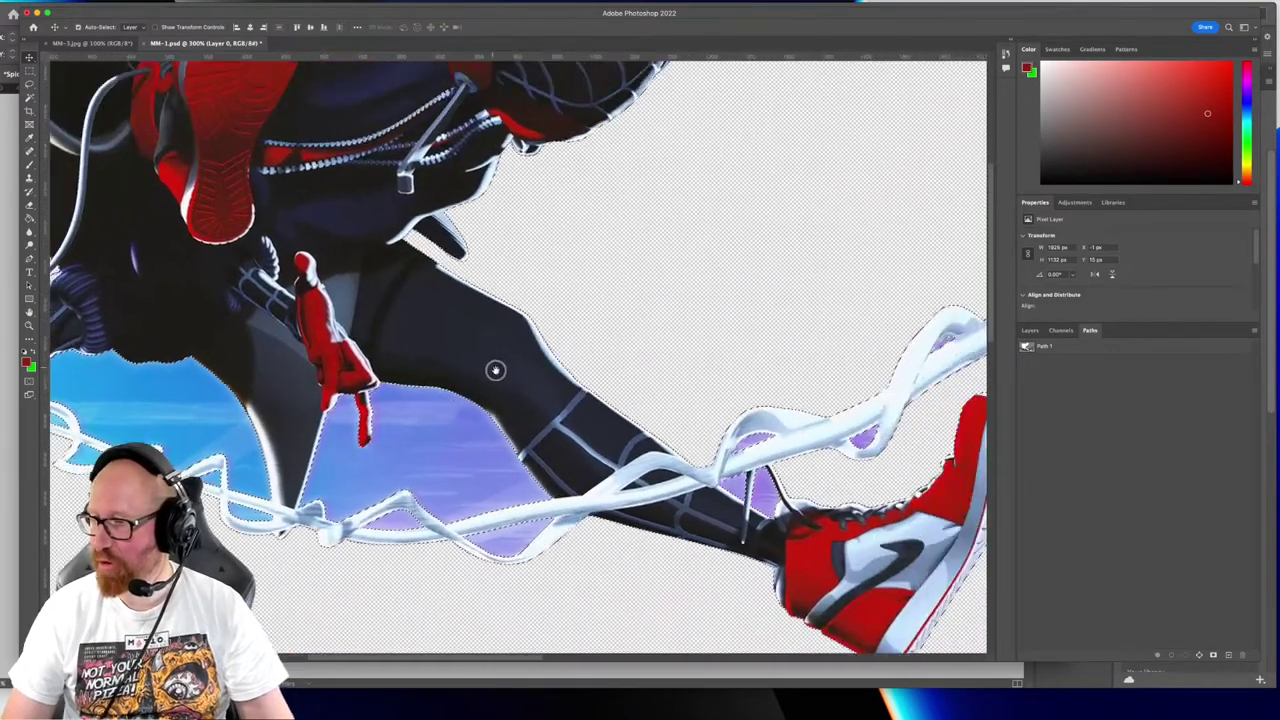
drag(495, 370, 582, 356)
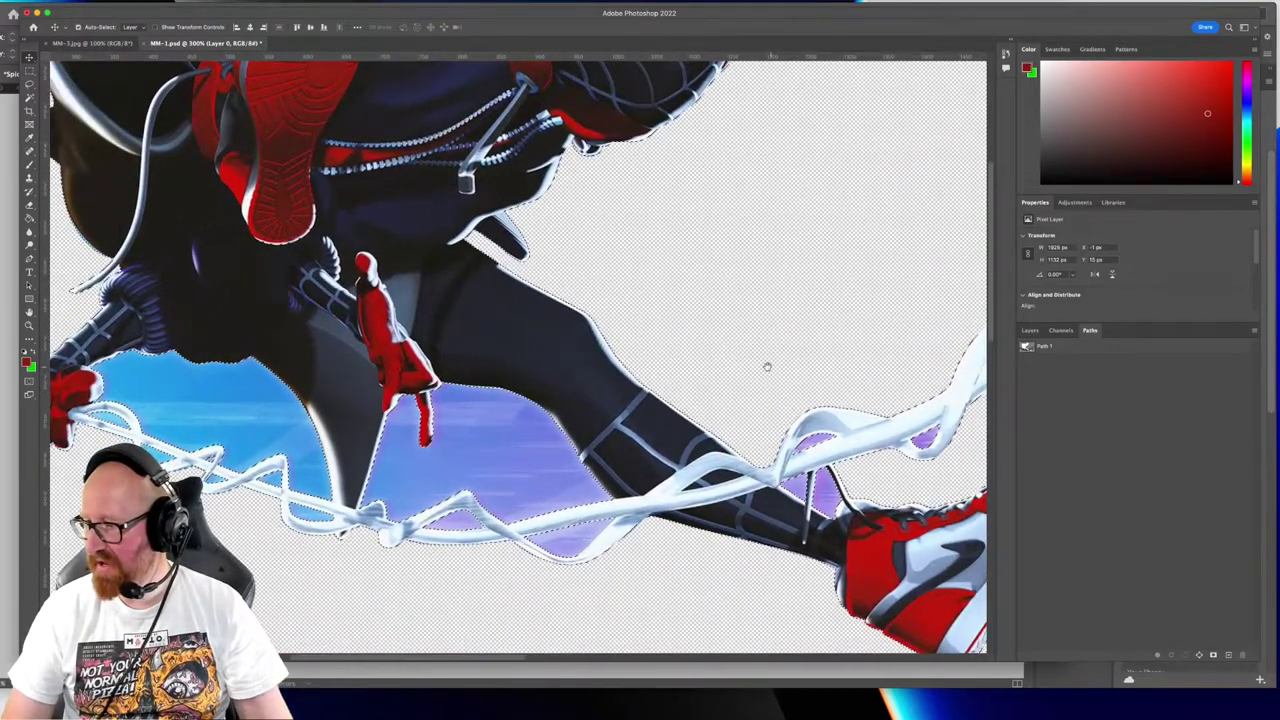
drag(767, 366, 783, 362)
drag(560, 362, 627, 337)
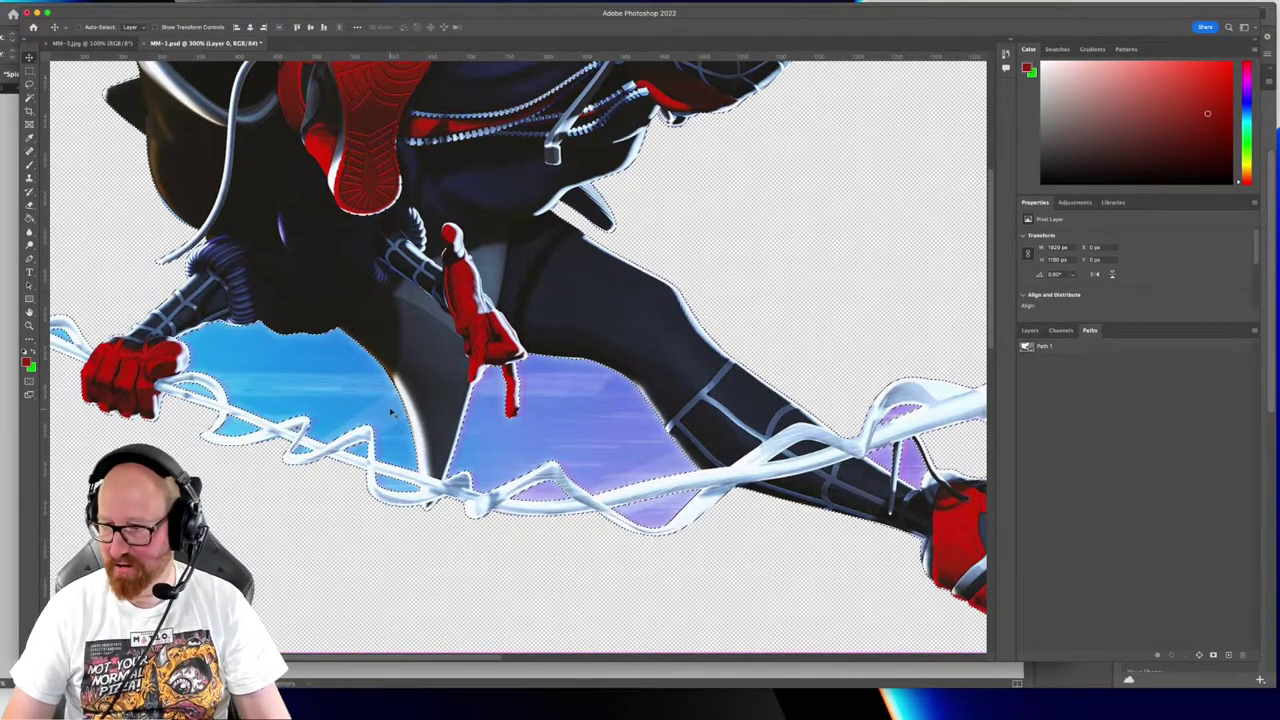
key(BackSpace)
key(super+d)
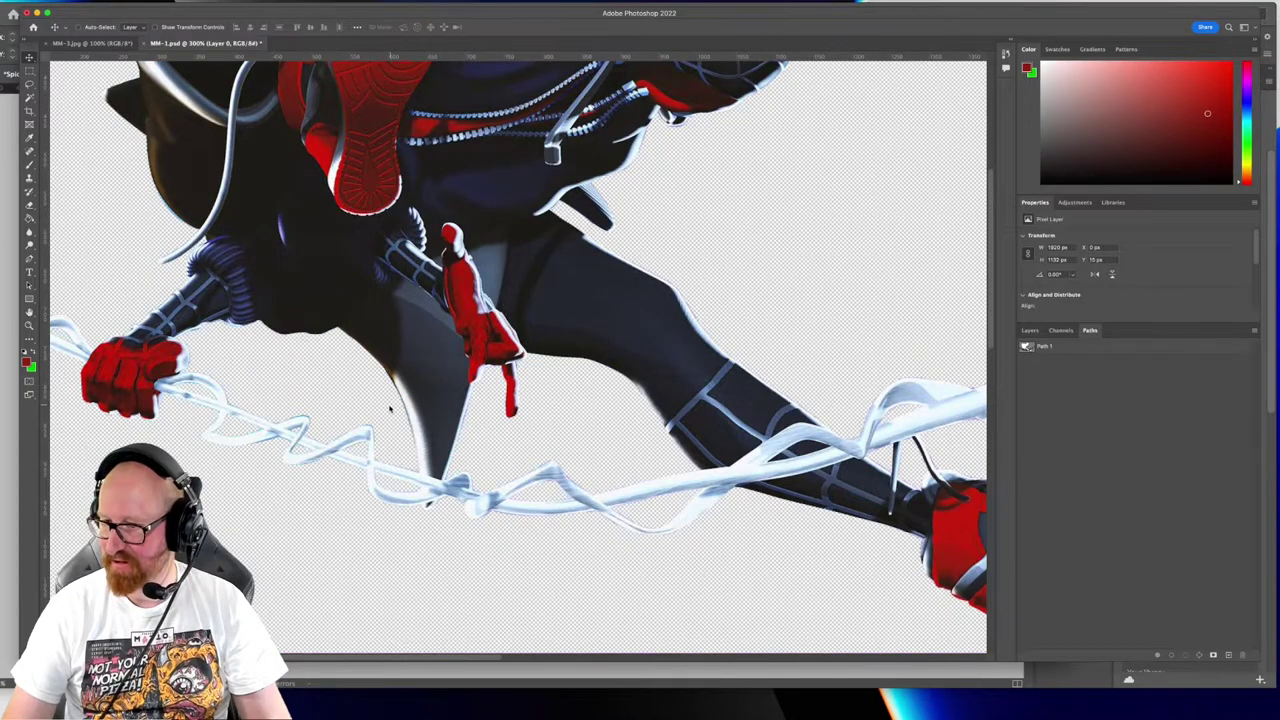
Inspect the cutout for leftover background along the web strand, from the gripping fist to the strand's far end beyond the shoe
drag(801, 370, 385, 323)
drag(708, 317, 762, 509)
drag(480, 378, 790, 145)
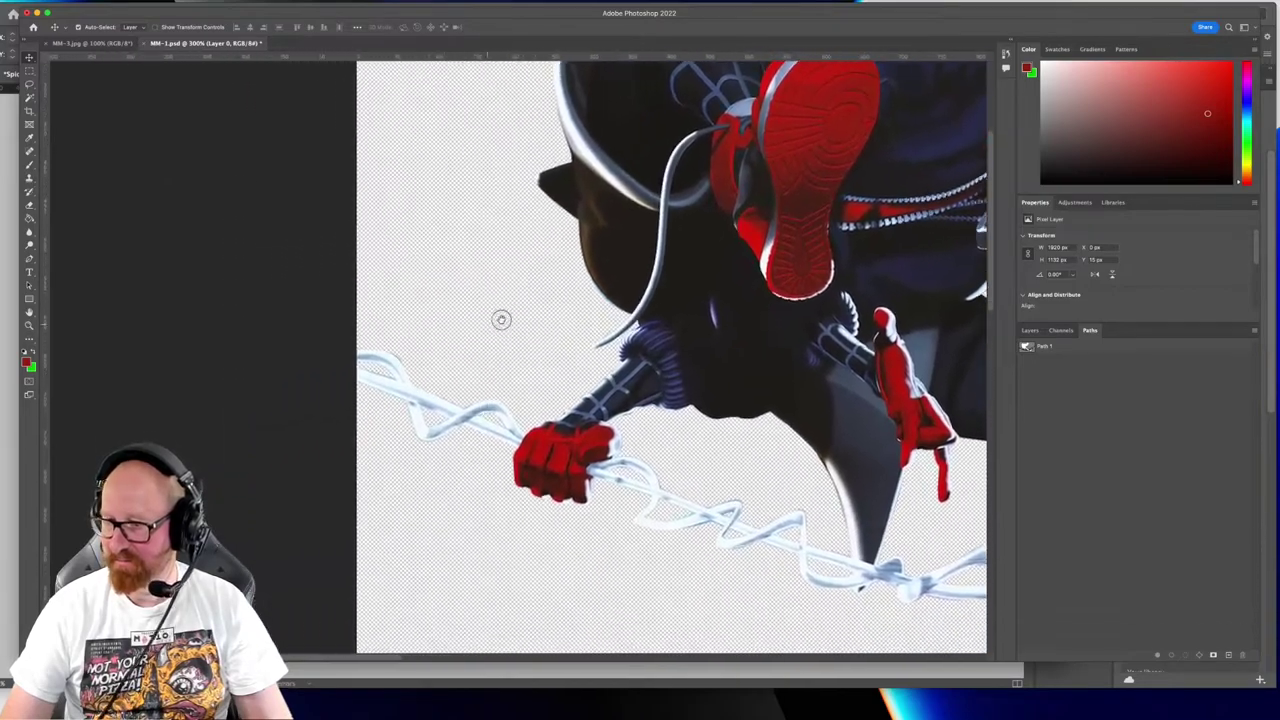
drag(500, 320, 335, 310)
scroll(669, 270, down, 4)
scroll(669, 270, right, 8)
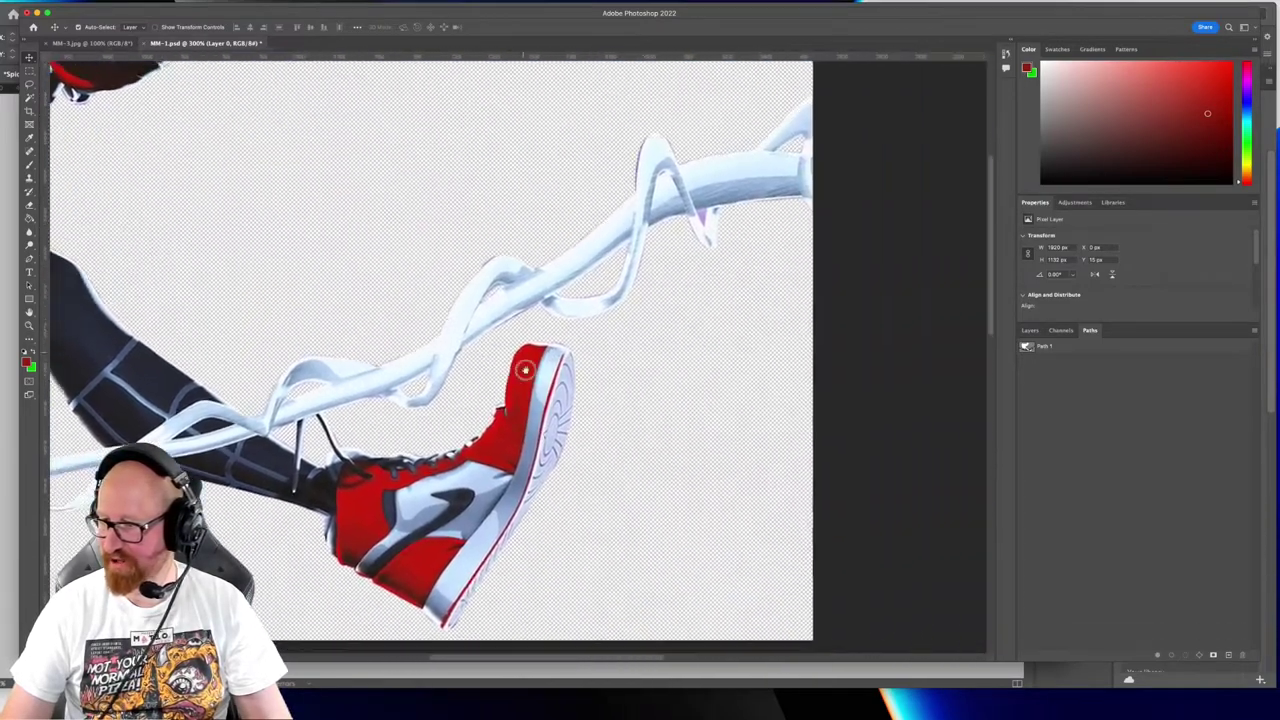
scroll(669, 270, up, 3)
scroll(660, 290, right, 1)
scroll(632, 307, up, 5)
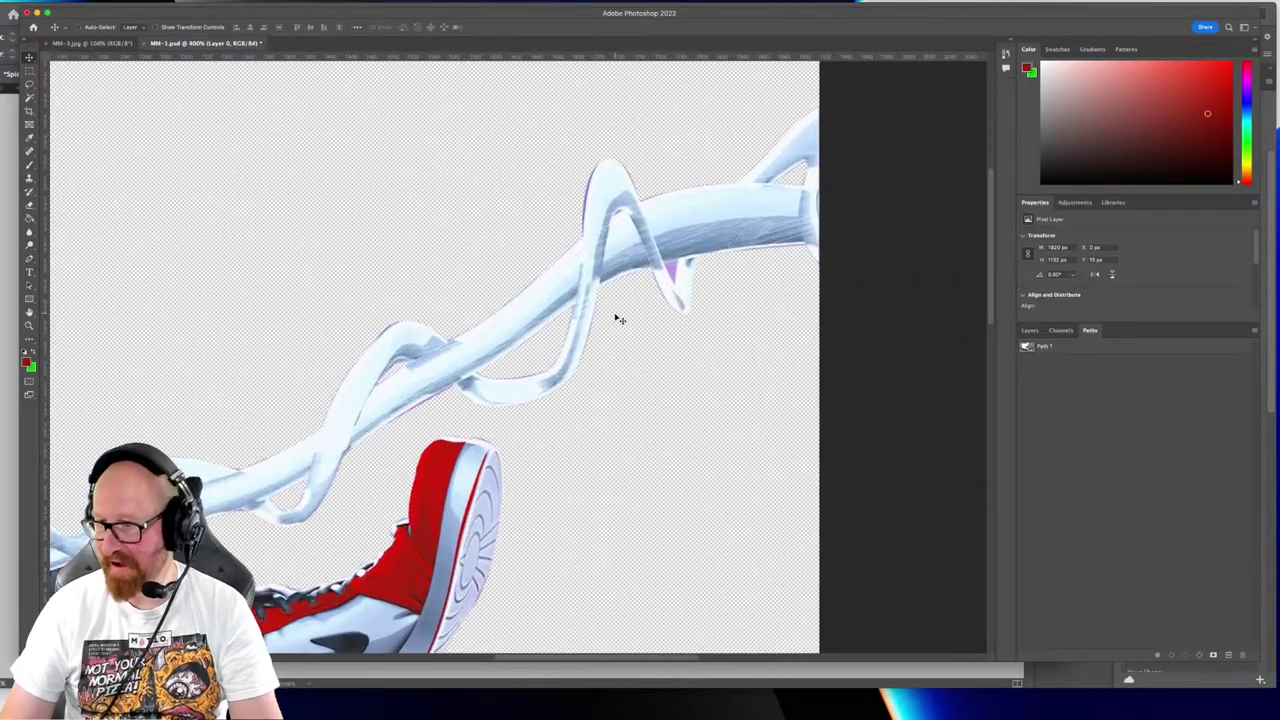
scroll(769, 283, right, 3)
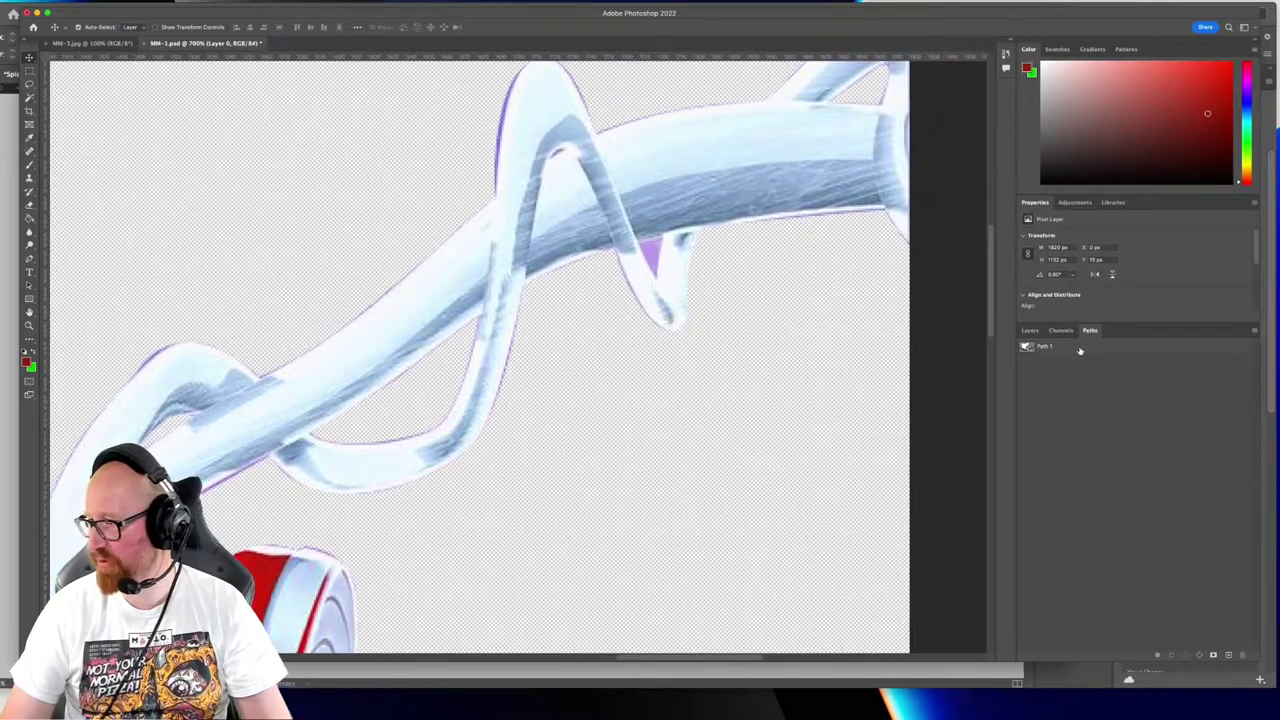
Add a closed triangular subpath to Path 1 around the small purple gap inside the web loop near the strand's thick end
click(1044, 346)
scroll(523, 286, up, 8)
scroll(443, 329, down, 5)
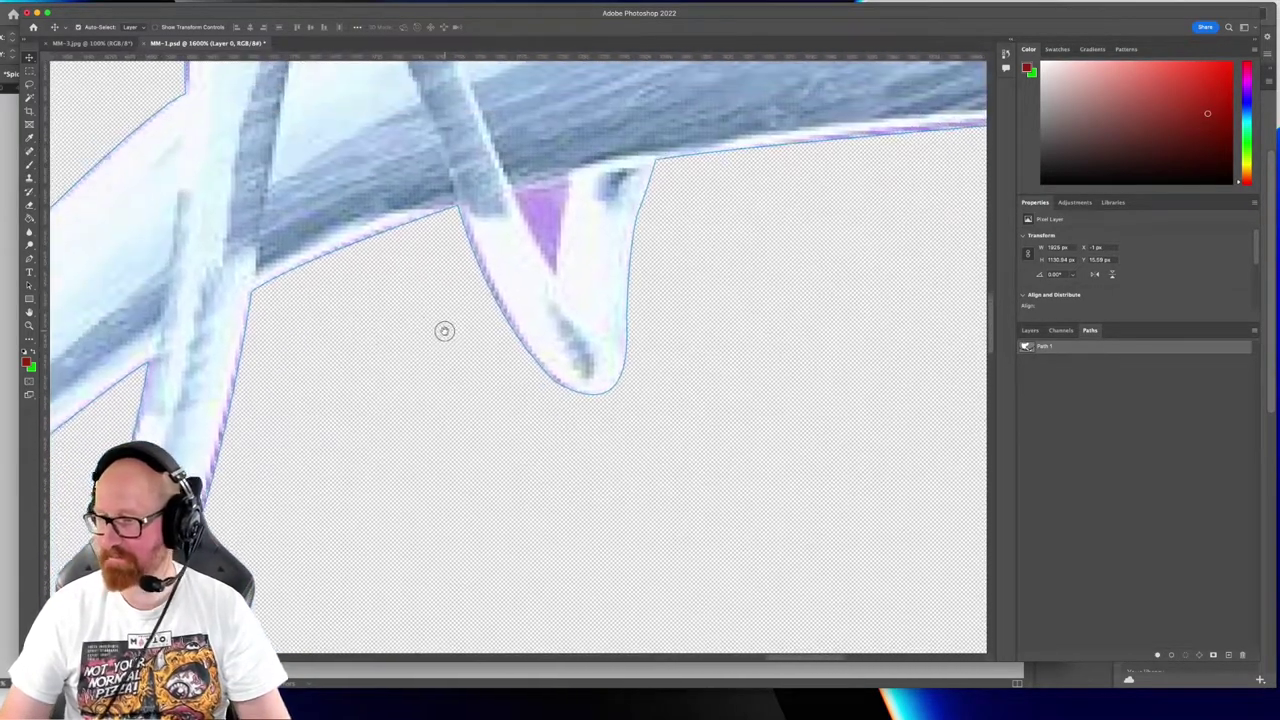
key(p)
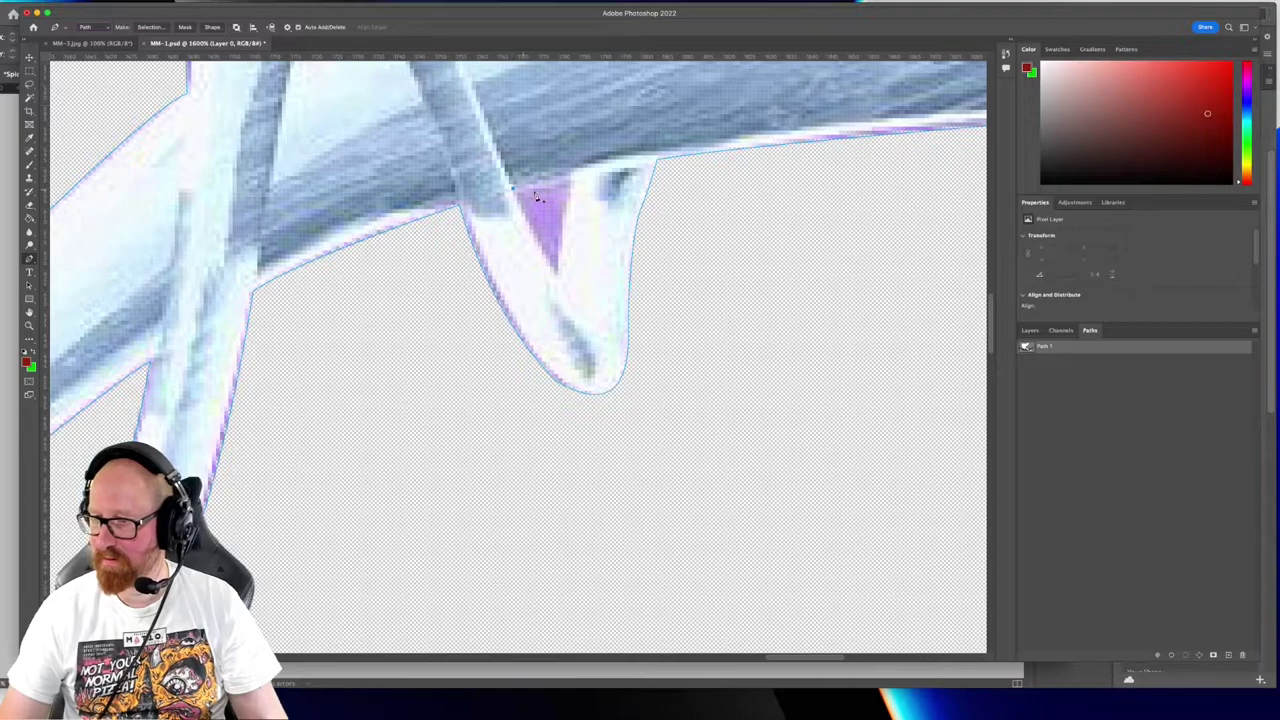
click(570, 175)
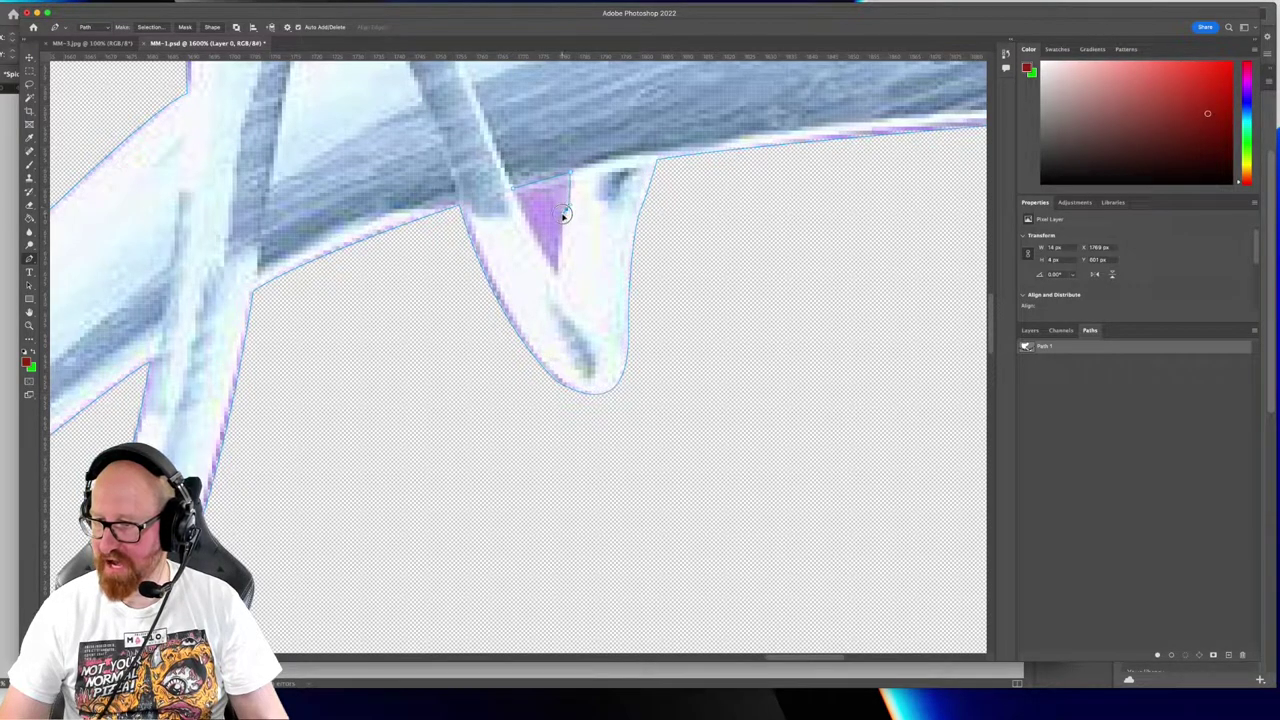
click(564, 213)
click(557, 270)
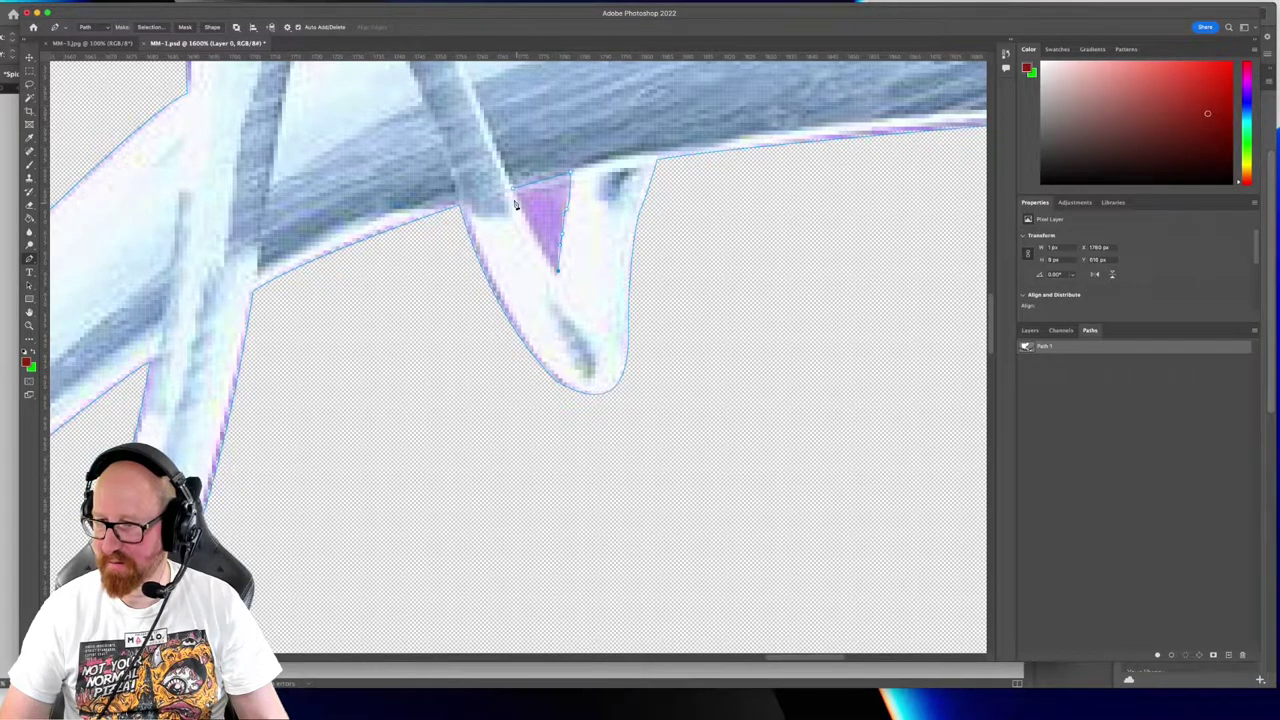
click(515, 193)
Make a selection from the triangular subpath, delete the purple pixels inside it, and deselect
right_click(1077, 346)
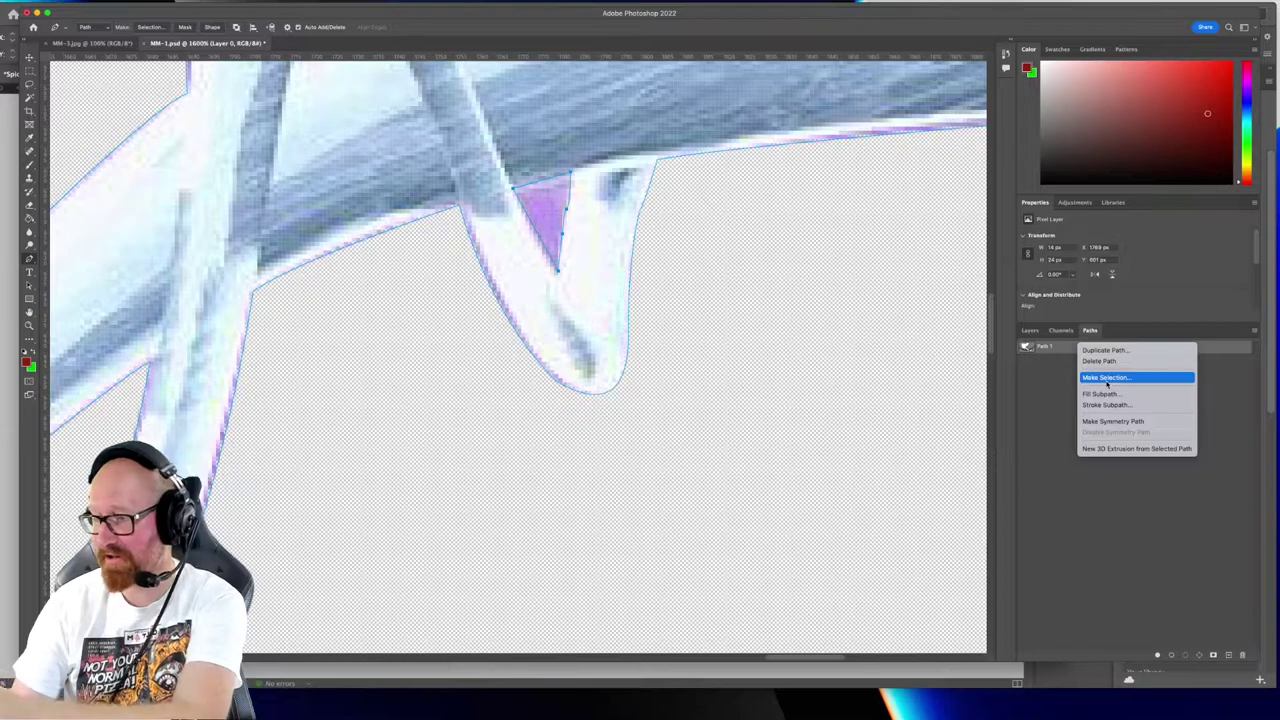
click(1107, 378)
click(541, 176)
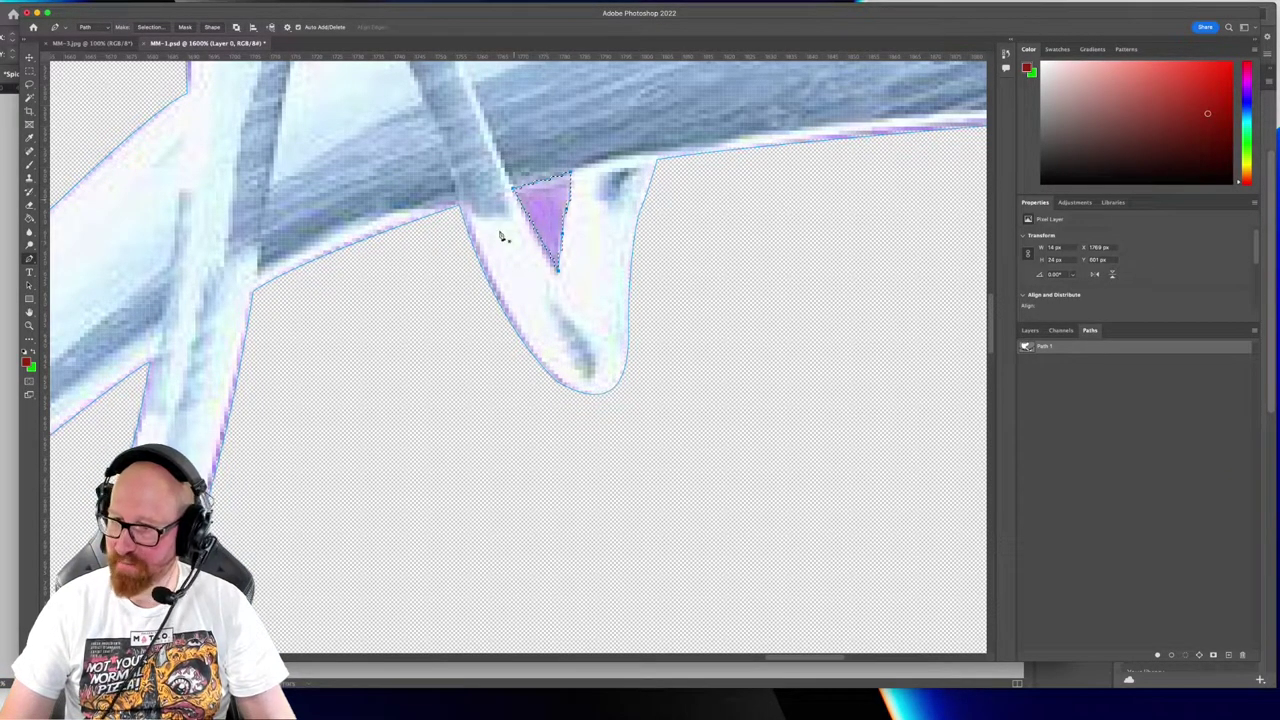
key(Delete)
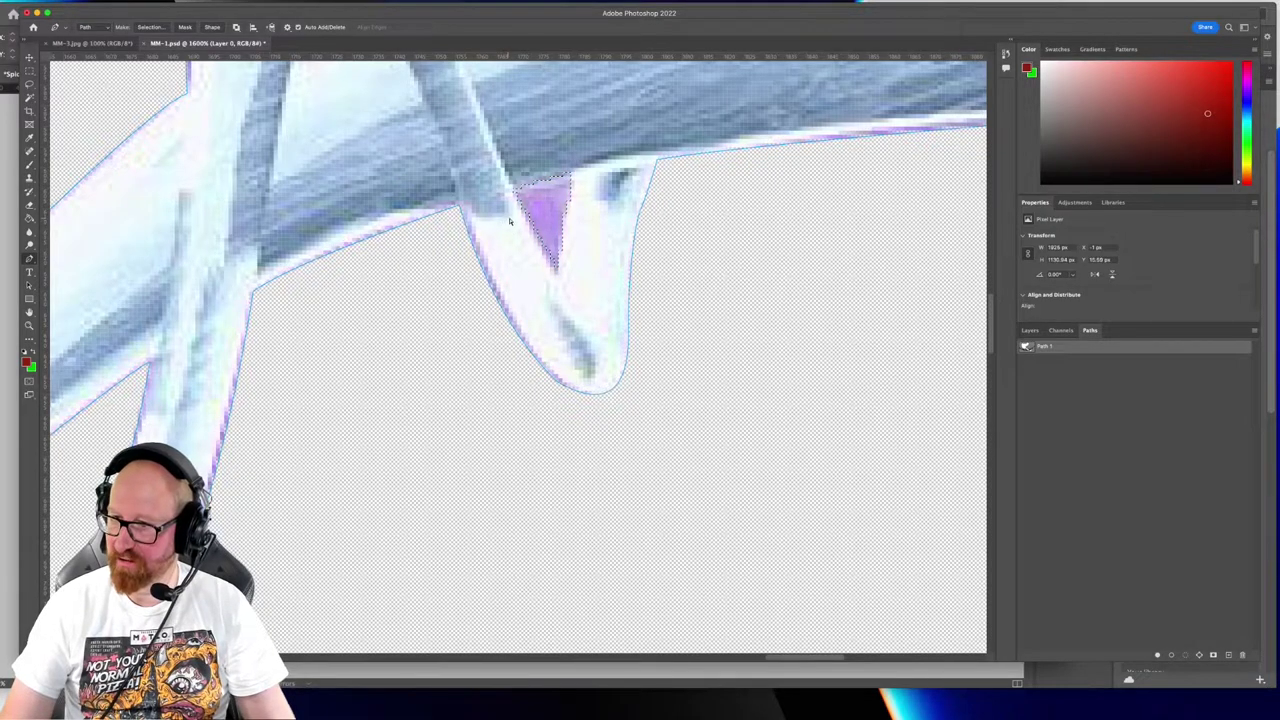
click(1065, 428)
key(Delete)
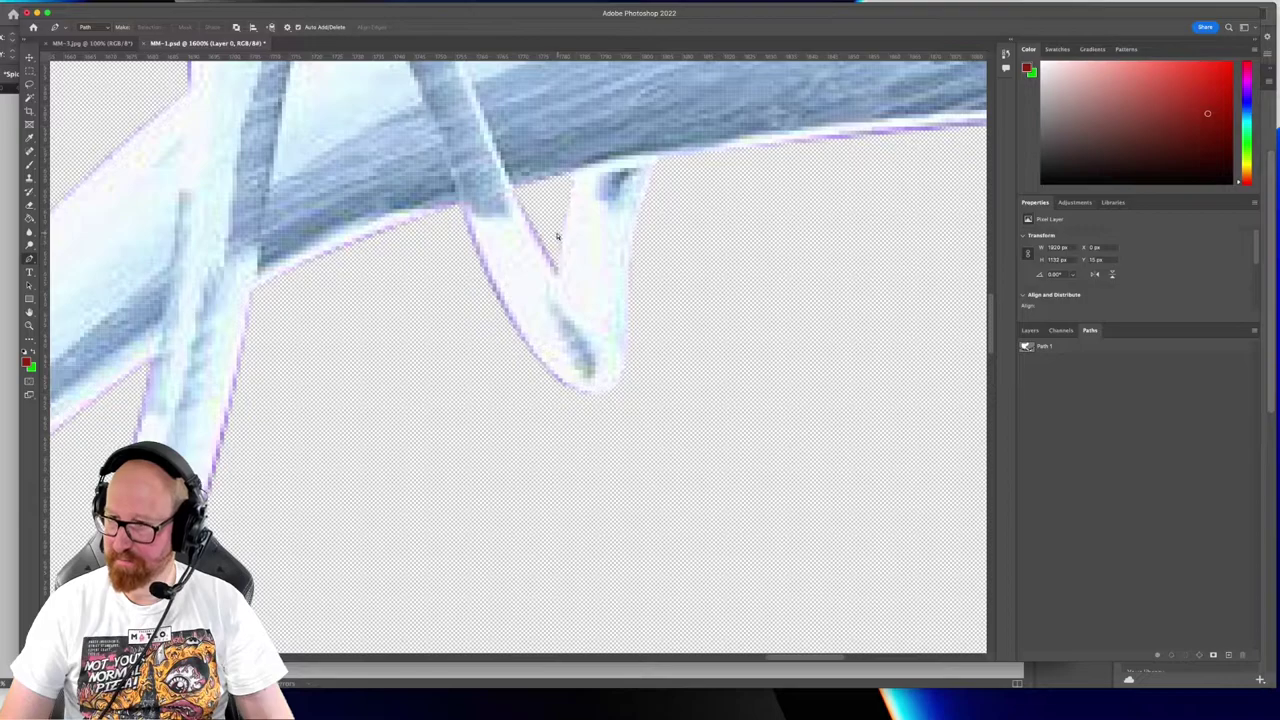
Save the MM-1 document with the finished cutout shown as a whole
key(super+minus)
key(super+minus)
key(super+minus)
key(super+minus)
key(super+minus)
key(super+minus)
key(super+minus)
key(super+minus)
key(super+minus)
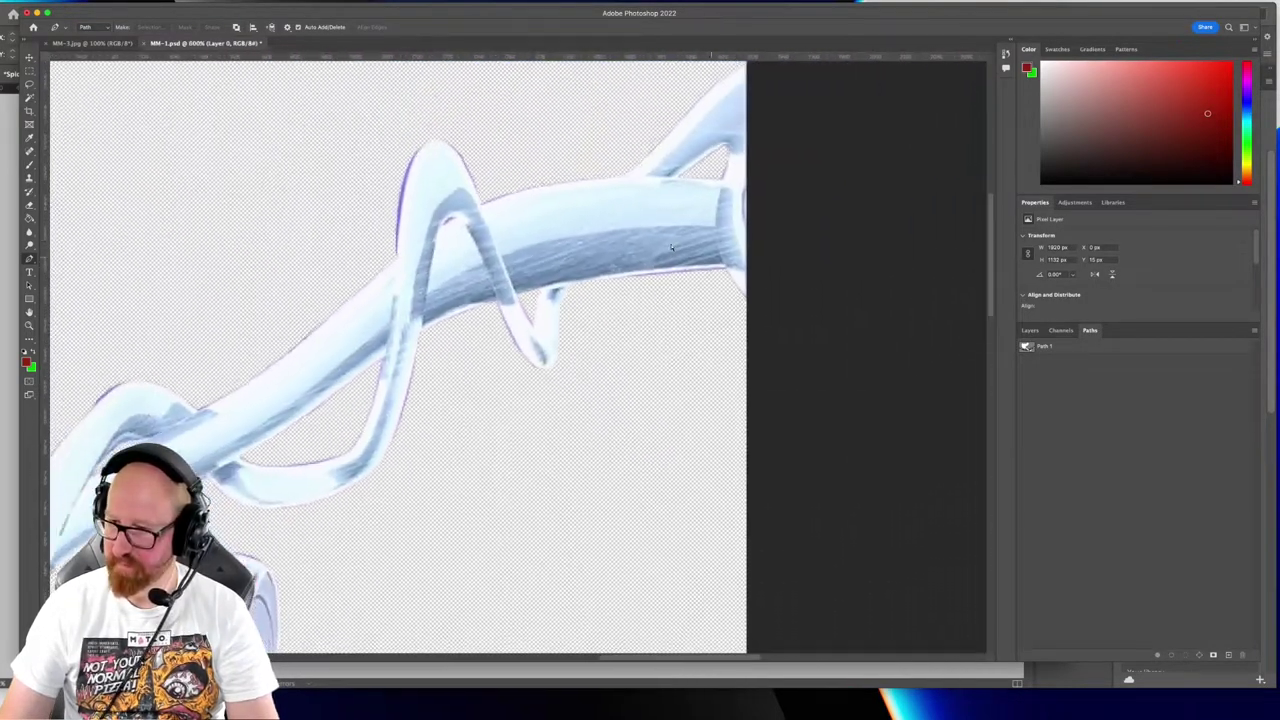
key(v)
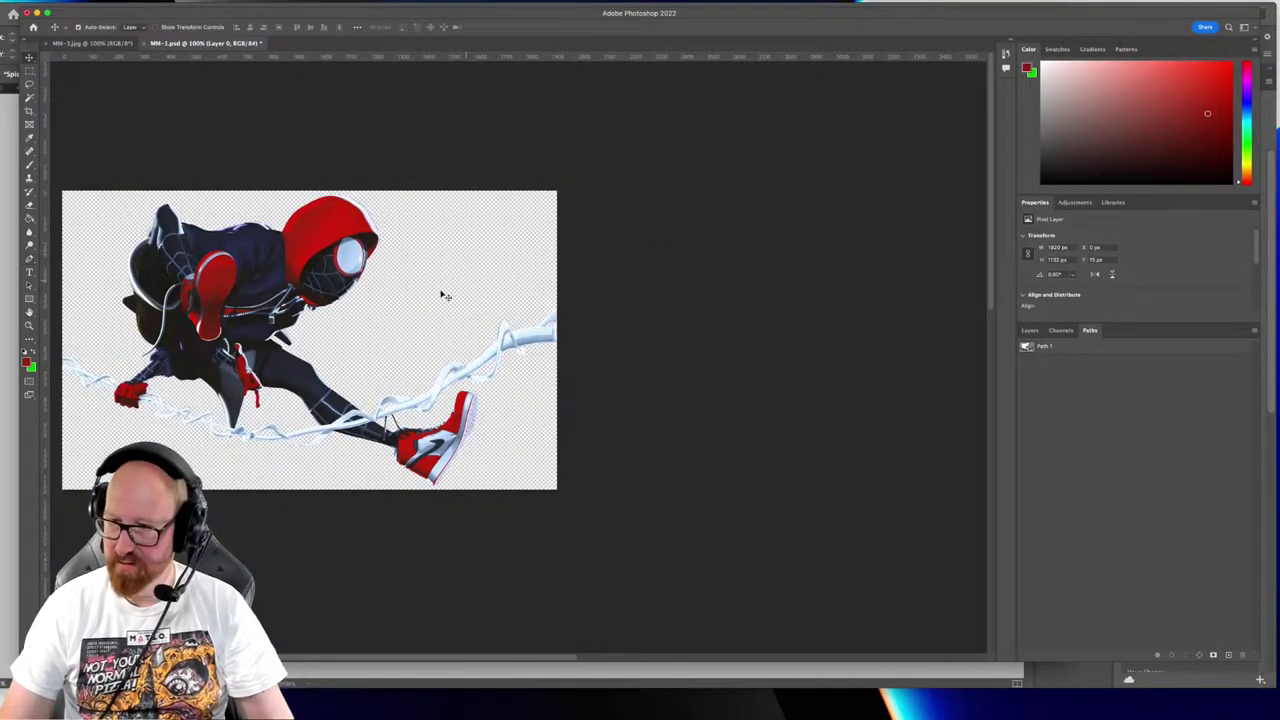
drag(360, 291, 560, 281)
key(super+s)
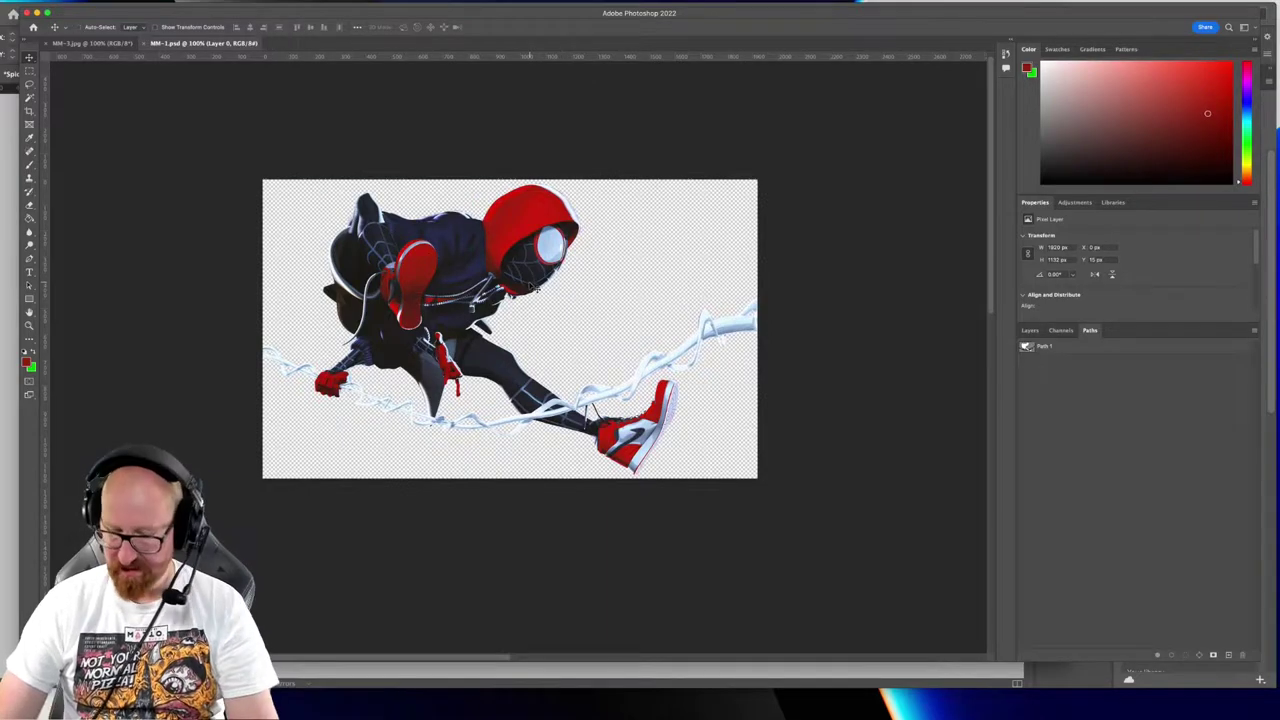
scroll(533, 287, up, 5)
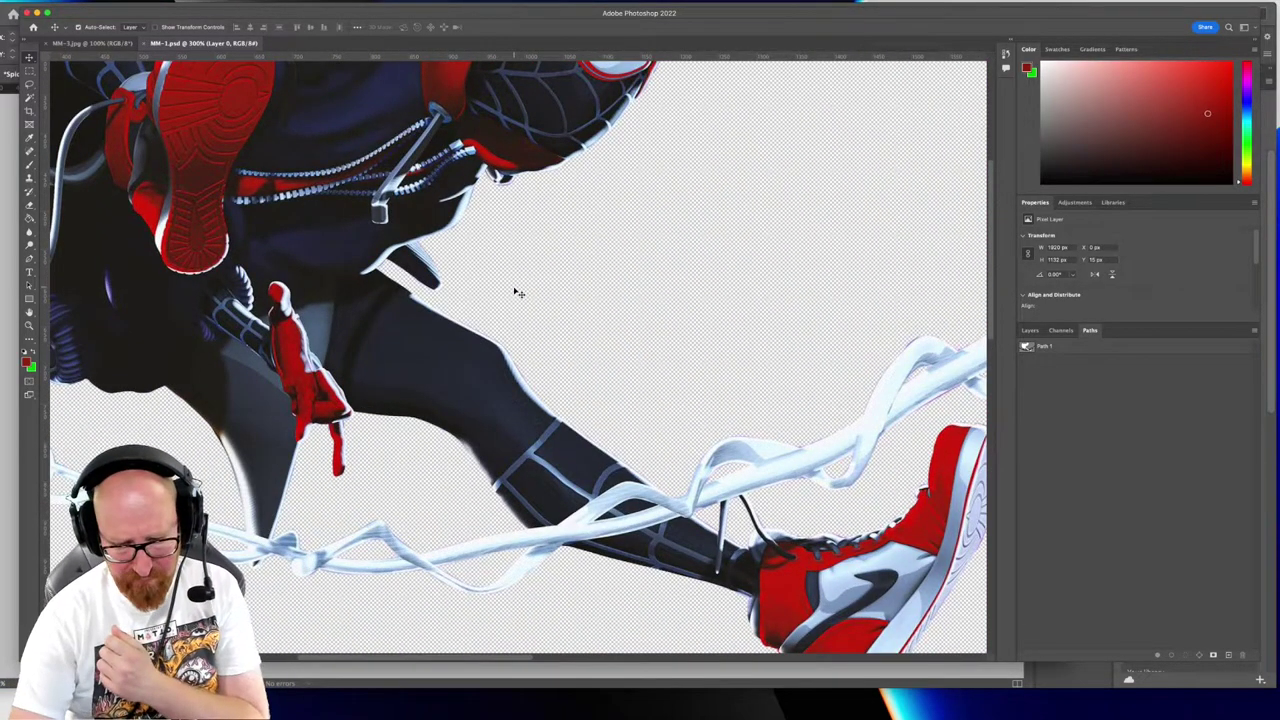
drag(313, 233, 505, 325)
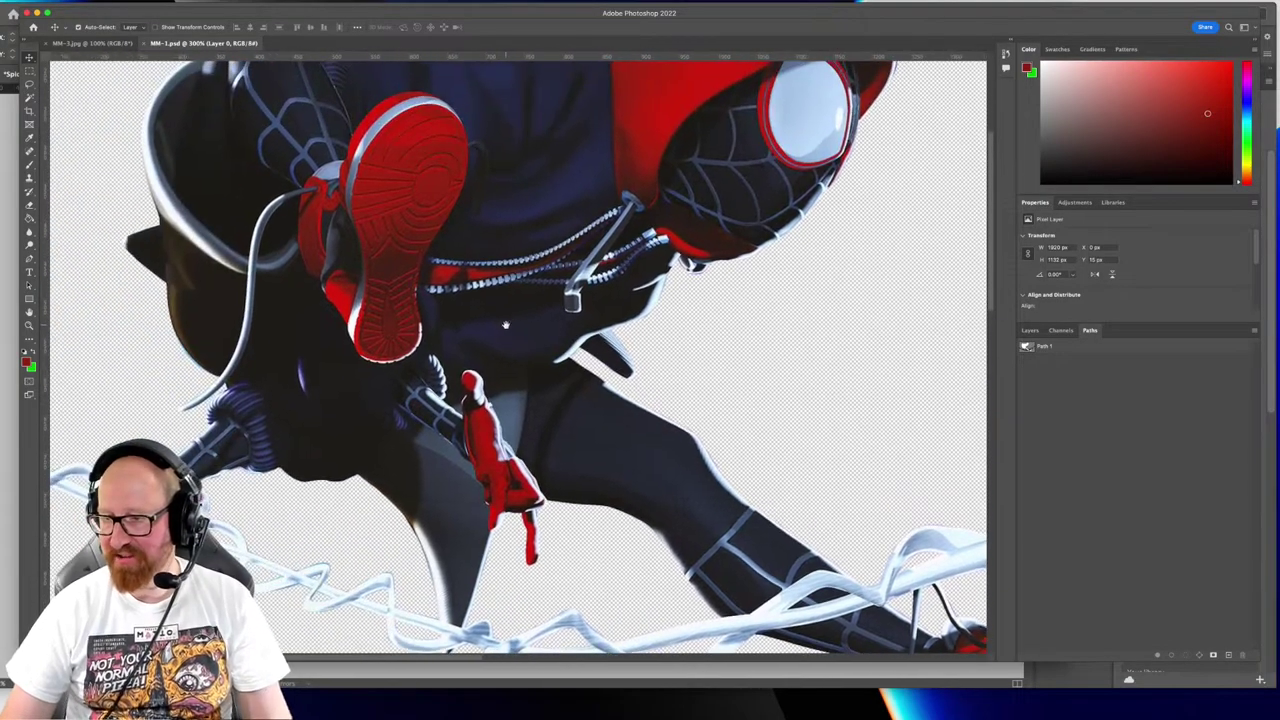
drag(313, 197, 358, 283)
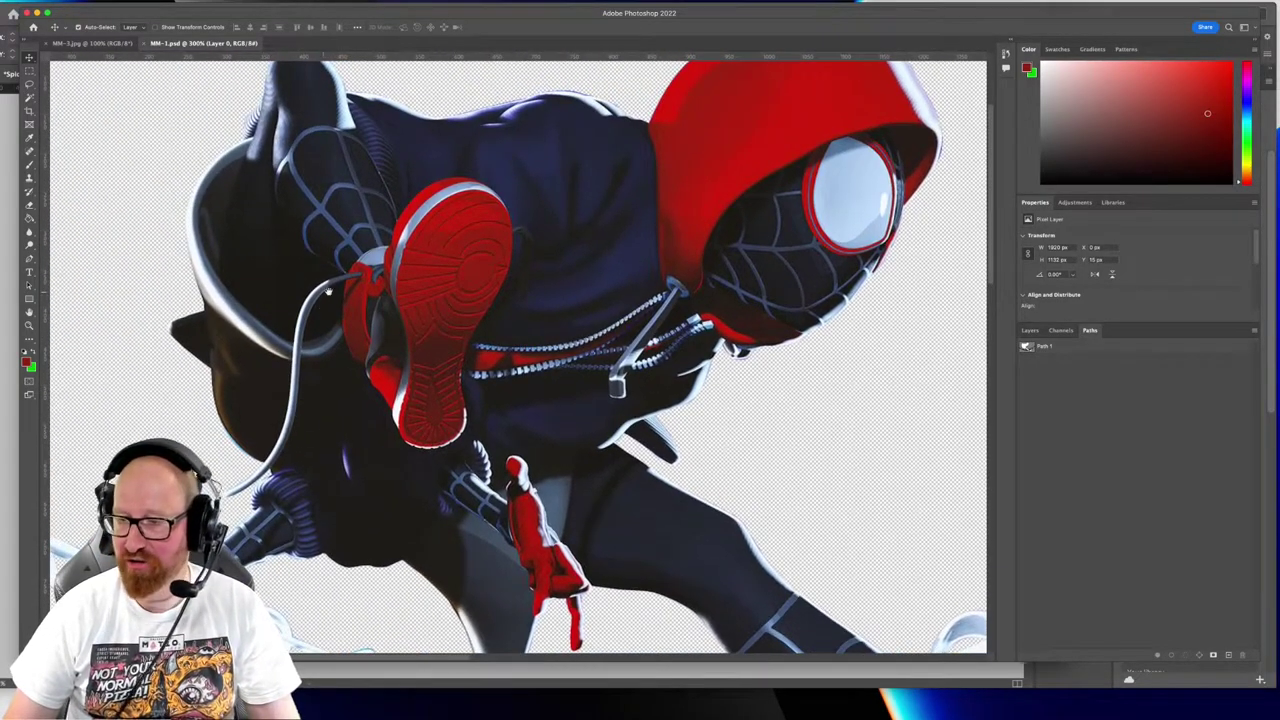
drag(424, 347, 414, 335)
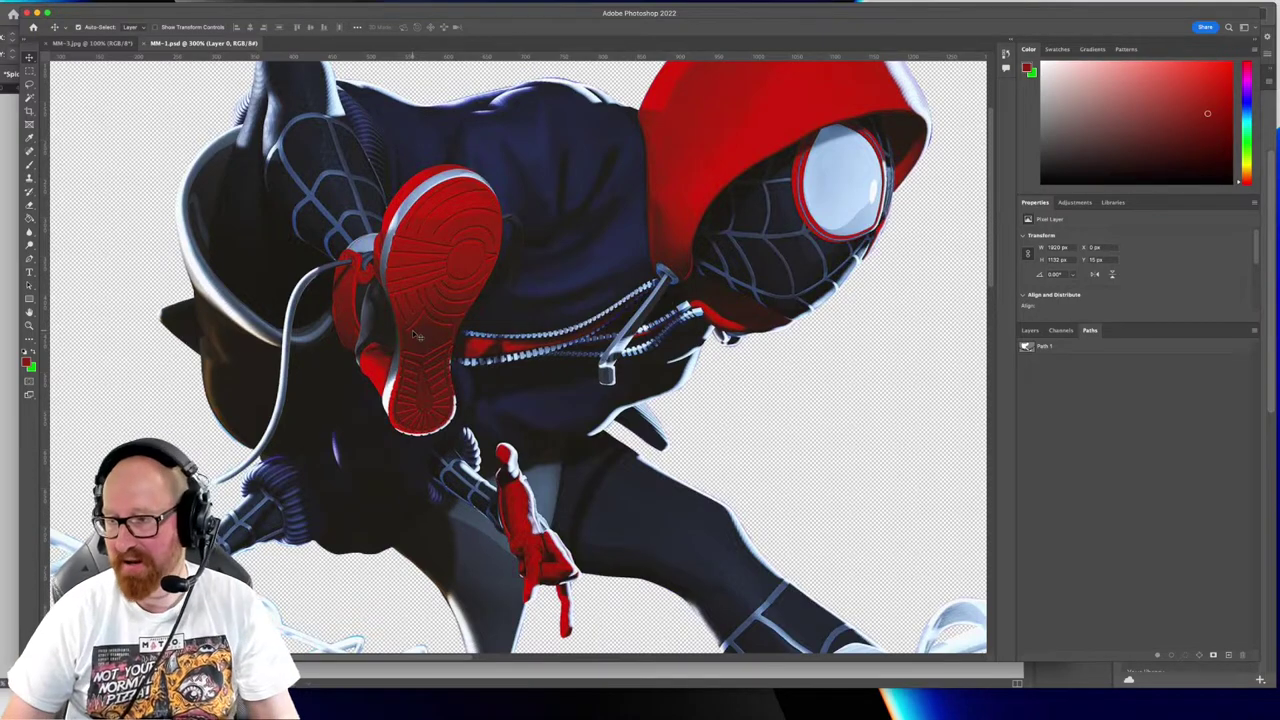
Lighten the midtones of the raised shoe sole, hoodie and upper legs using the Dodge tool with a very large brush at 50% exposure
drag(440, 290, 427, 257)
drag(552, 343, 549, 327)
drag(368, 357, 357, 371)
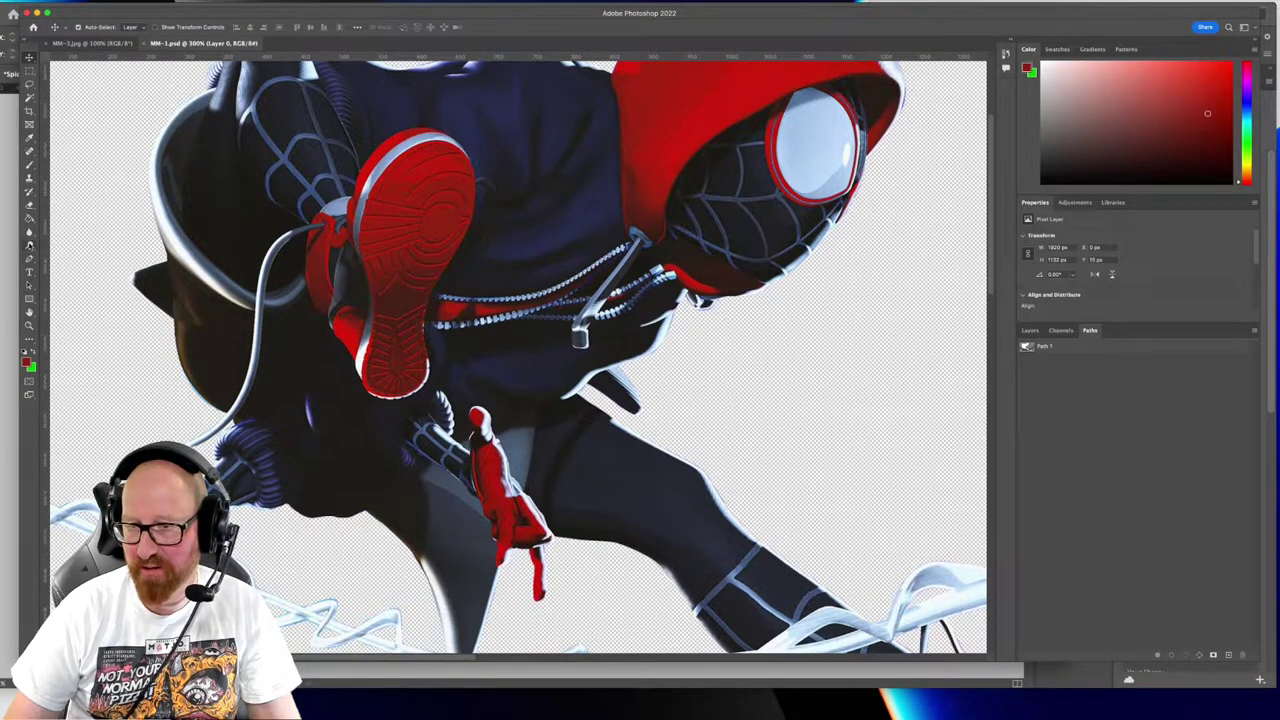
click(30, 246)
click(30, 246)
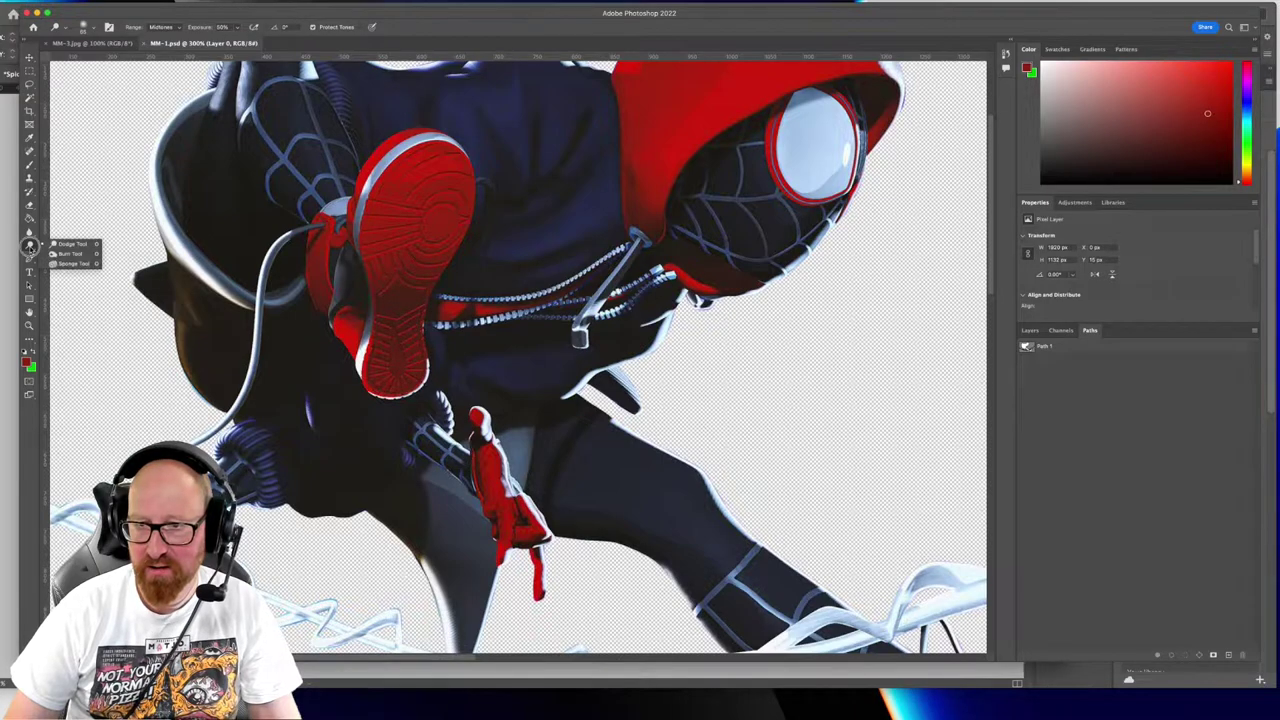
click(86, 246)
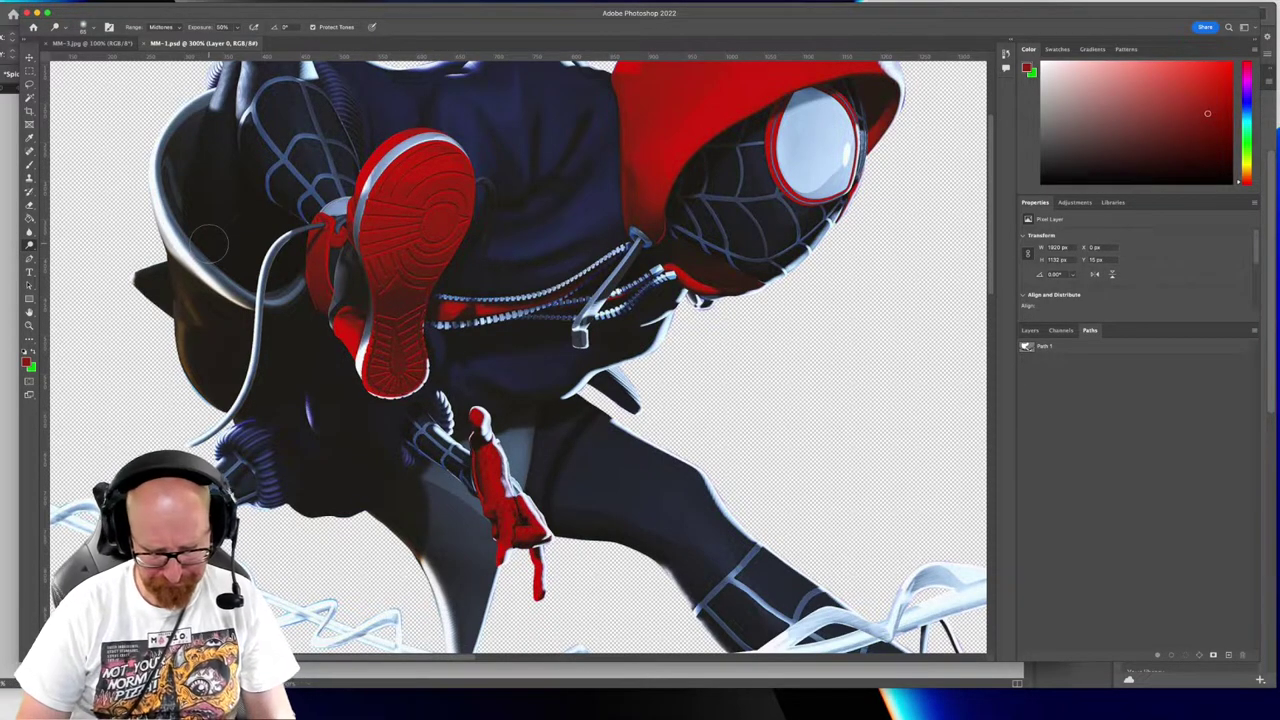
key(bracketright)
key(bracketright)
key(bracketright)
key(bracketright)
key(bracketright)
key(bracketright)
key(bracketright)
key(bracketright)
key(bracketright)
key(bracketright)
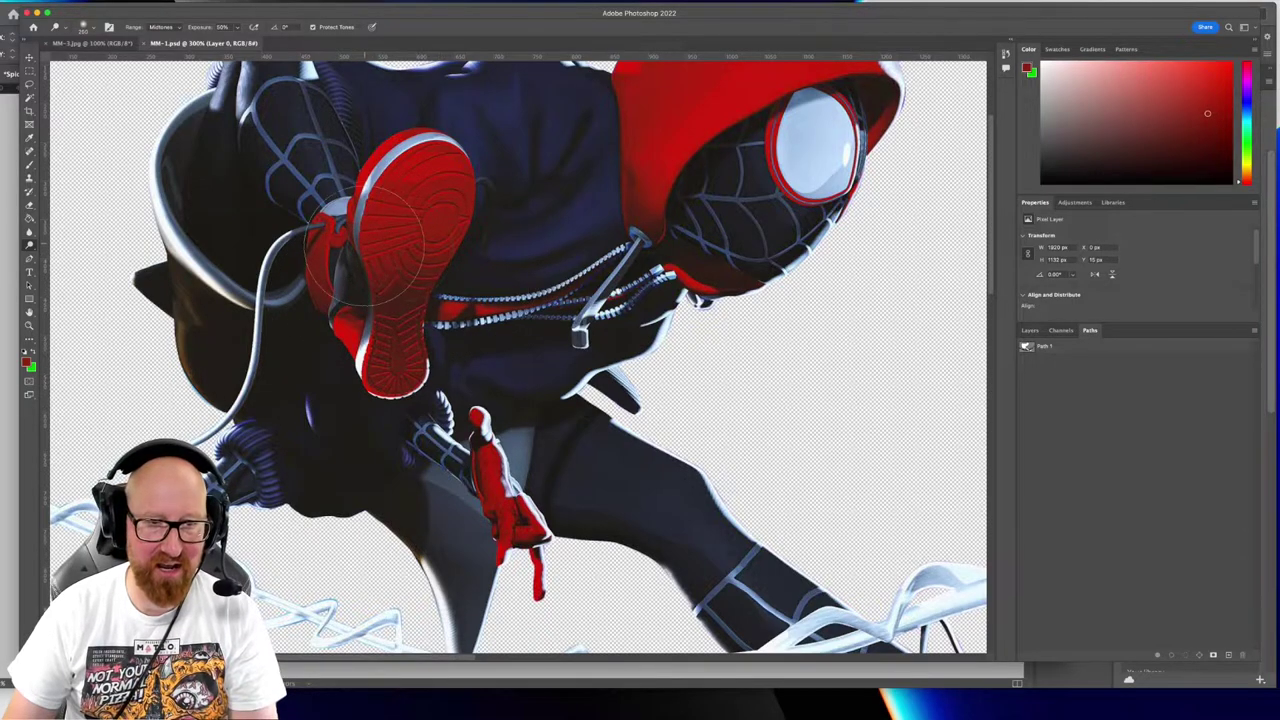
key(bracketright)
key(bracketright)
key(bracketleft)
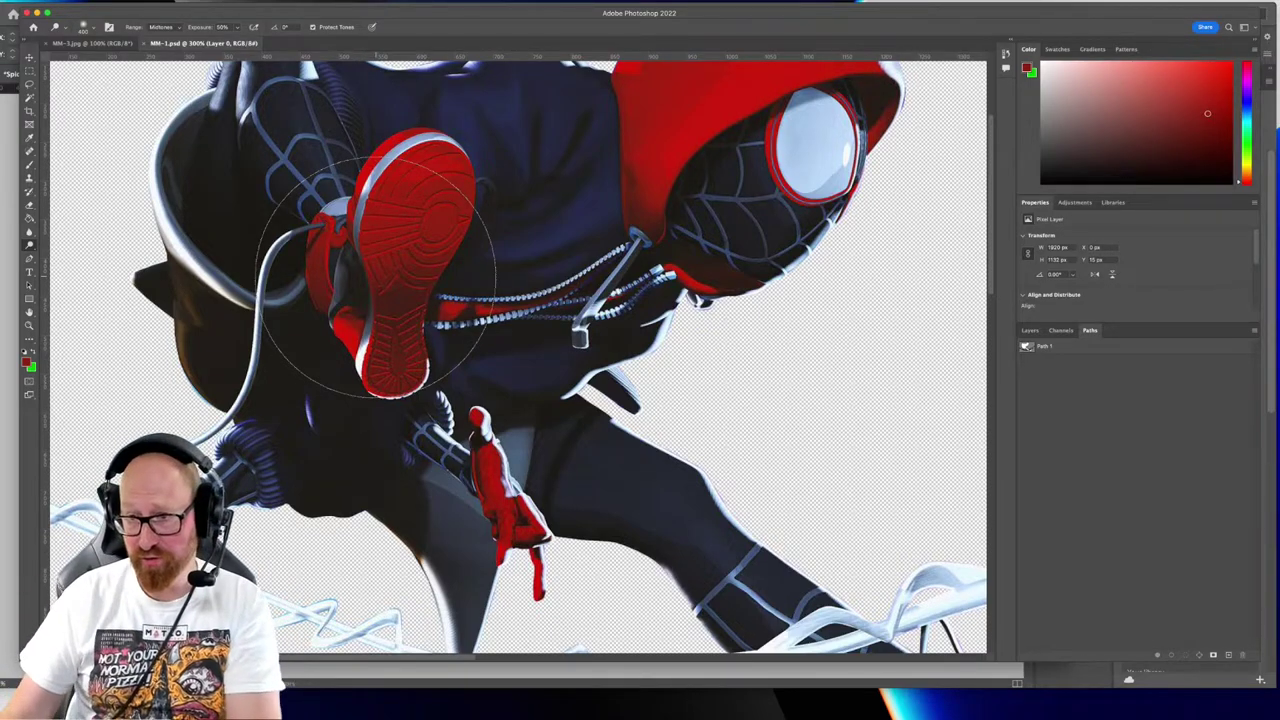
mouse_move(331, 291)
mouse_down()
mouse_move(313, 330)
mouse_move(317, 403)
mouse_move(284, 355)
mouse_move(300, 393)
mouse_up()
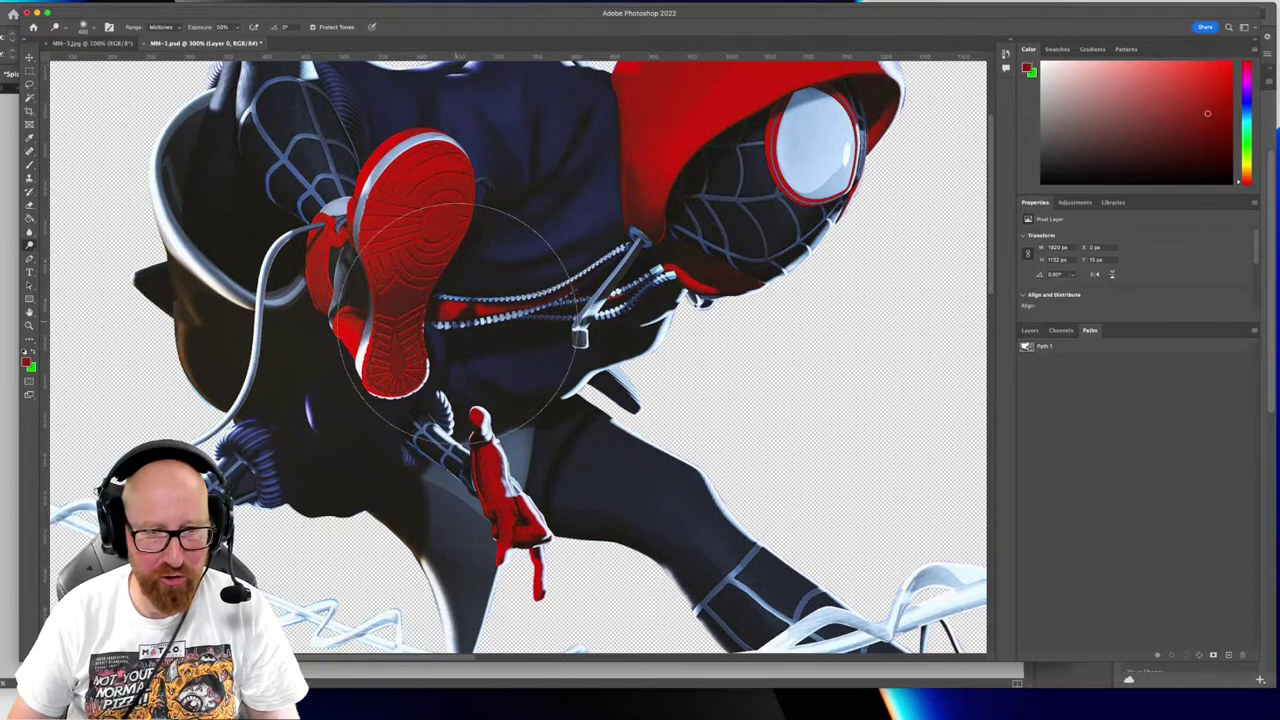
mouse_move(460, 315)
mouse_down()
mouse_move(480, 300)
mouse_move(540, 340)
mouse_move(720, 380)
mouse_move(560, 330)
mouse_up()
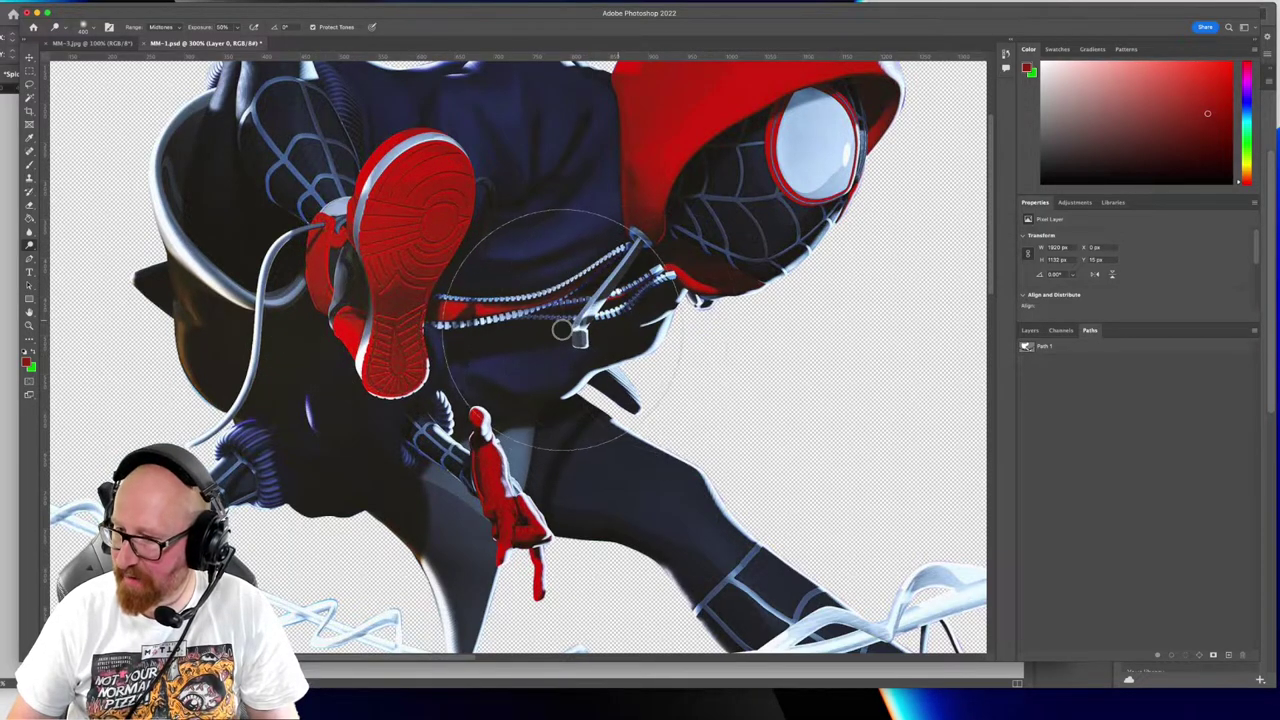
drag(508, 412, 466, 430)
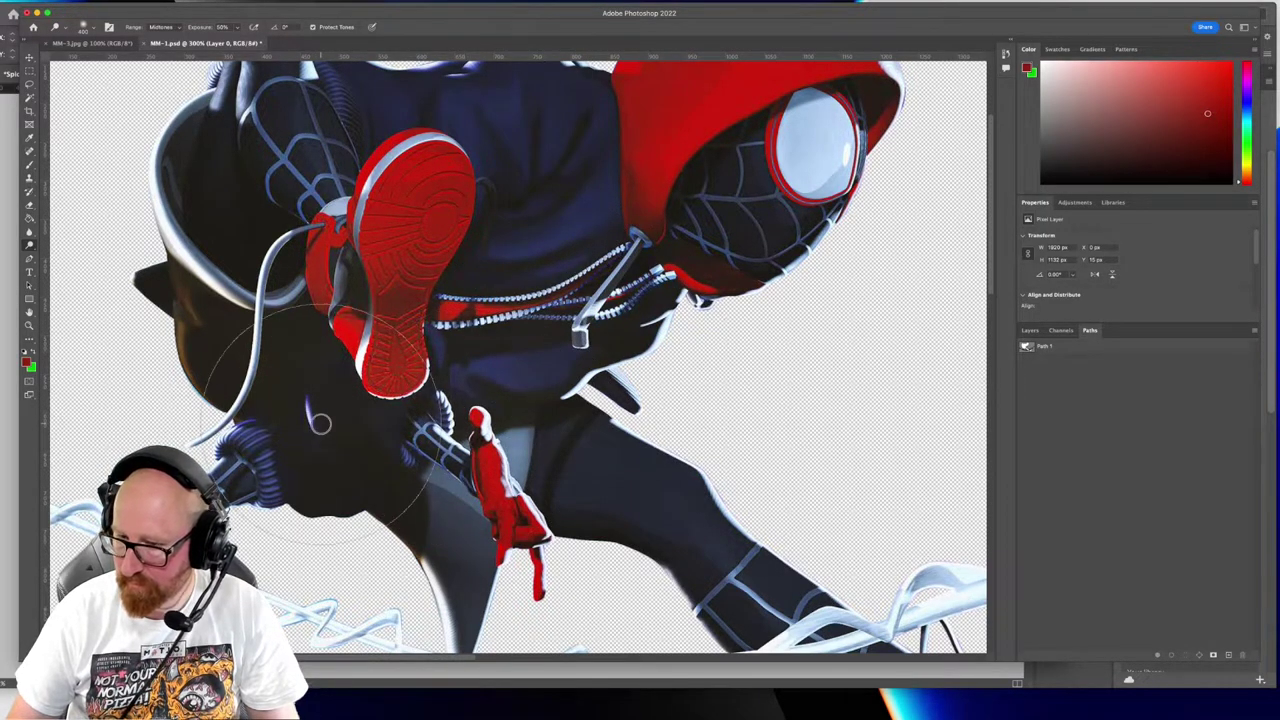
mouse_move(320, 423)
mouse_down()
mouse_move(257, 350)
mouse_move(245, 305)
mouse_move(468, 240)
mouse_up()
Dodge the midtones further around the raised shoe and lower body at 50% exposure, and check the result down to the far shoe
scroll(500, 280, right, 1)
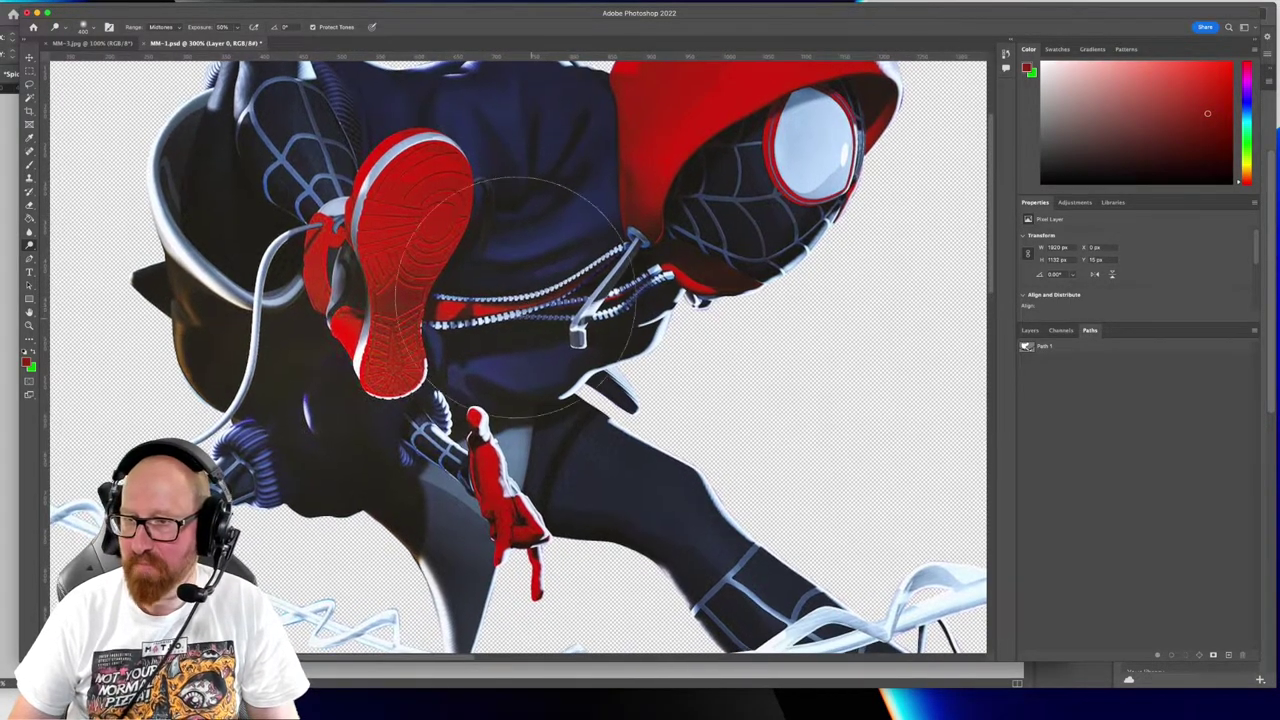
click(237, 28)
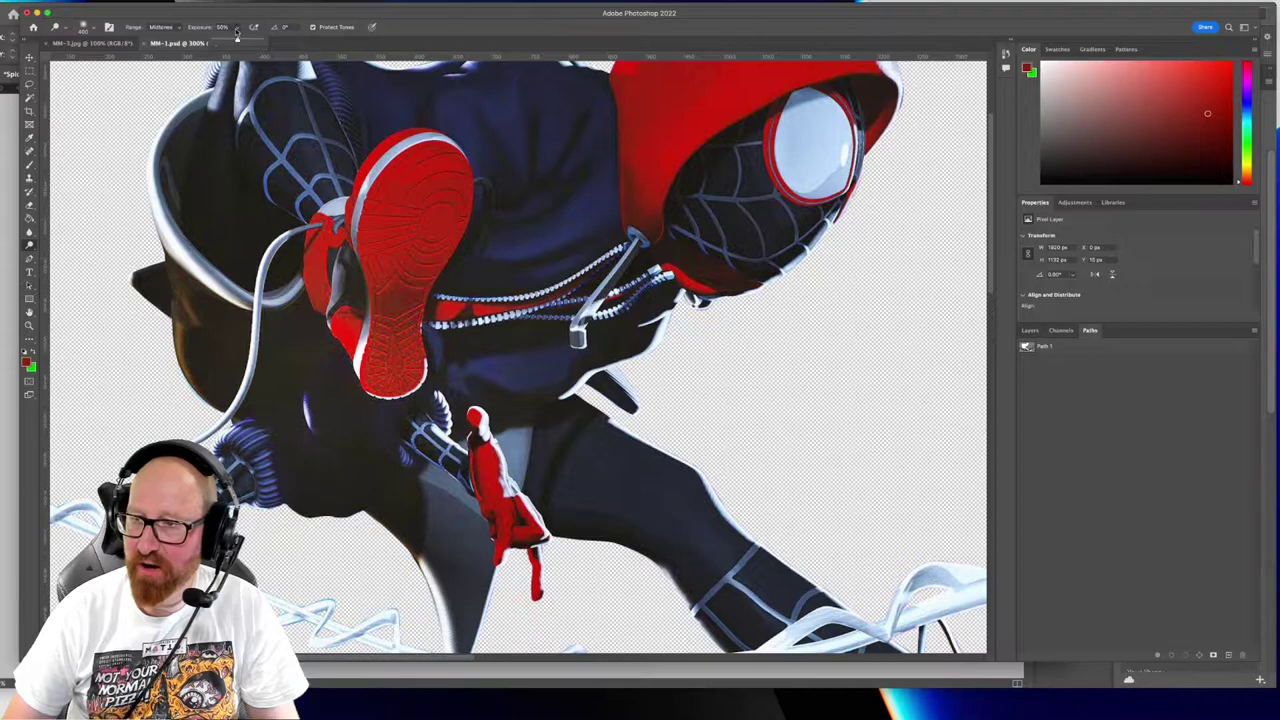
drag(238, 40, 236, 38)
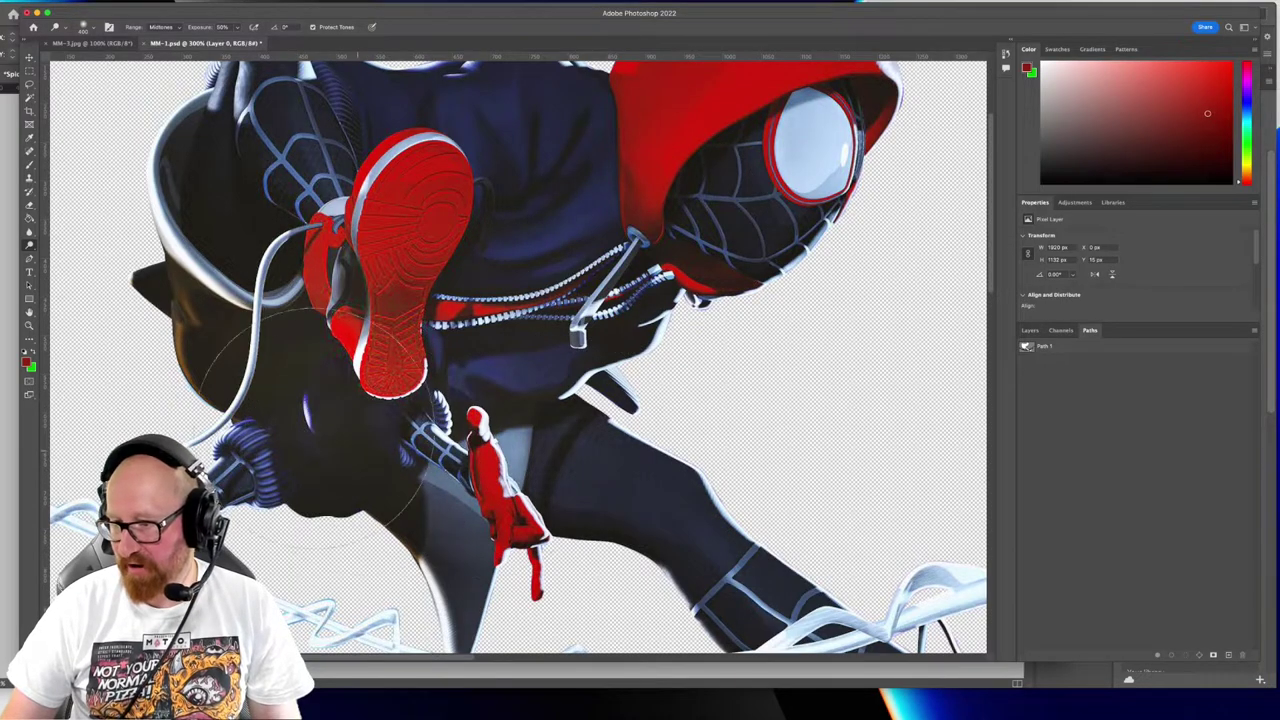
mouse_move(342, 275)
mouse_down()
mouse_move(289, 413)
mouse_move(295, 340)
mouse_up()
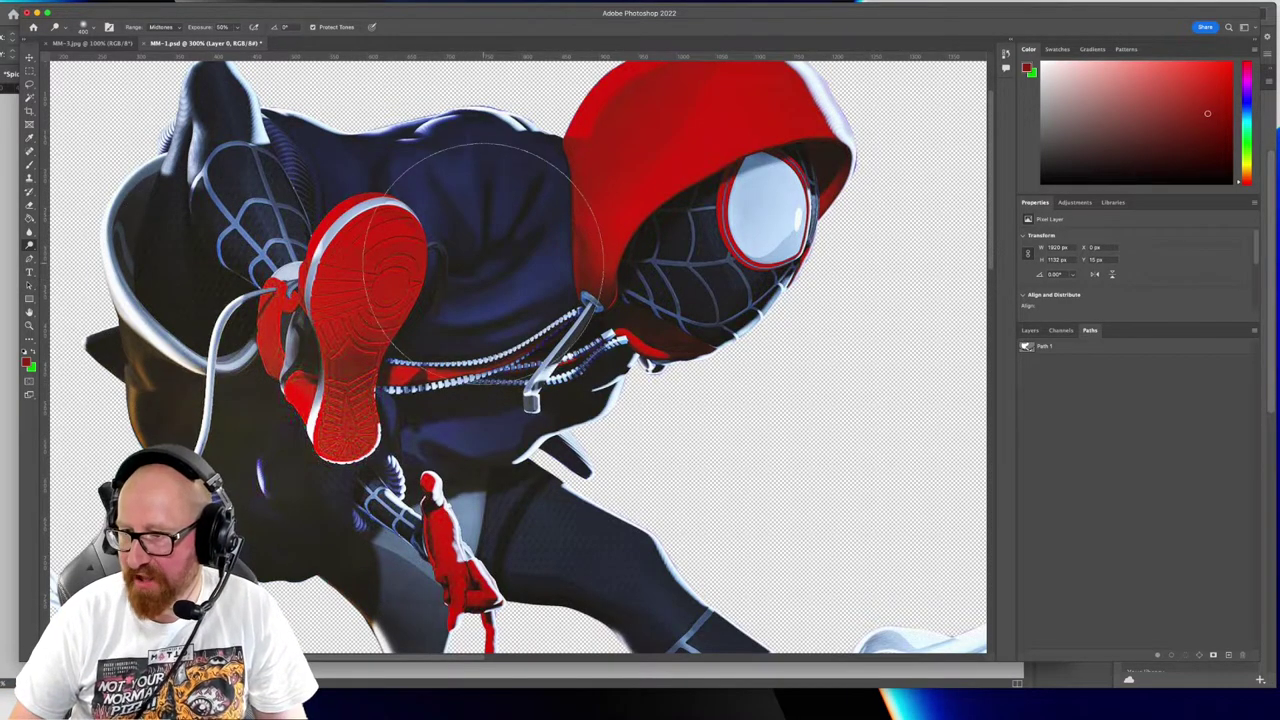
scroll(490, 265, down, 5)
scroll(540, 332, down, 4)
scroll(540, 332, right, 4)
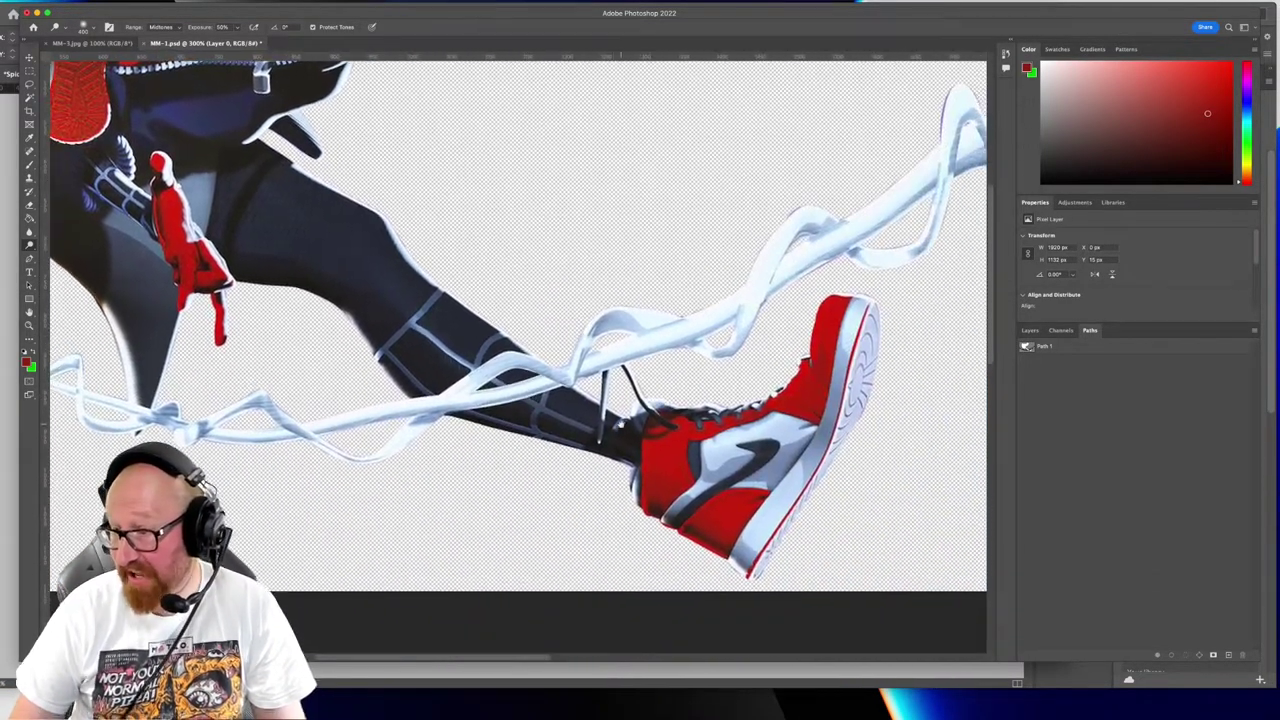
scroll(443, 451, up, 6)
scroll(443, 451, left, 8)
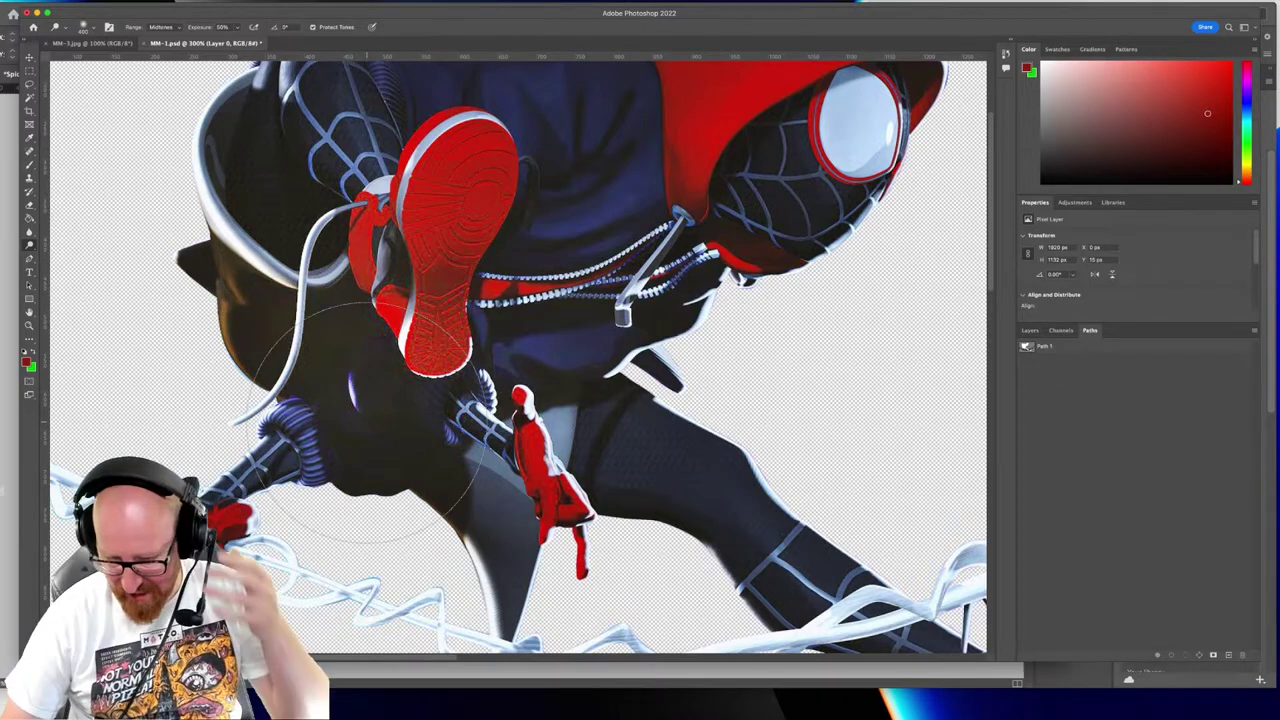
Save the lightened MM-1 cutout after viewing the whole figure at 200%, and close it together with MM-3.jpg
key(v)
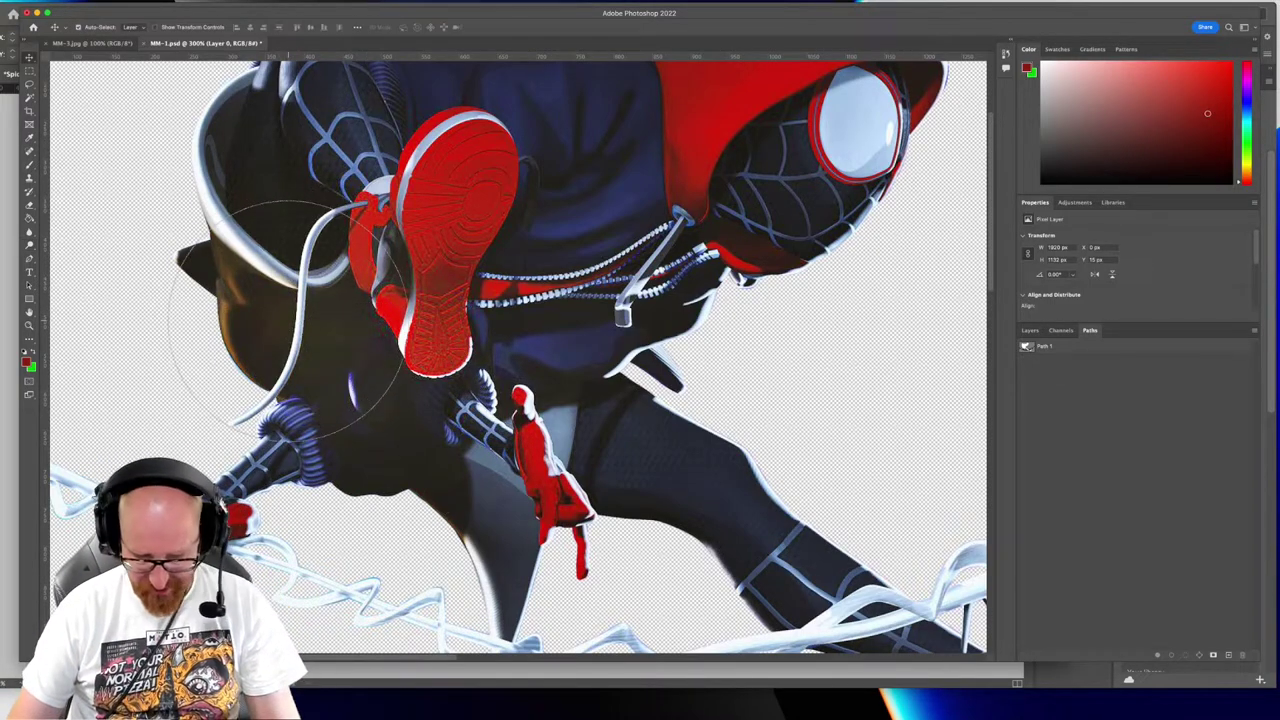
key(super+minus)
key(super+minus)
key(super+minus)
key(super+plus)
key(super+plus)
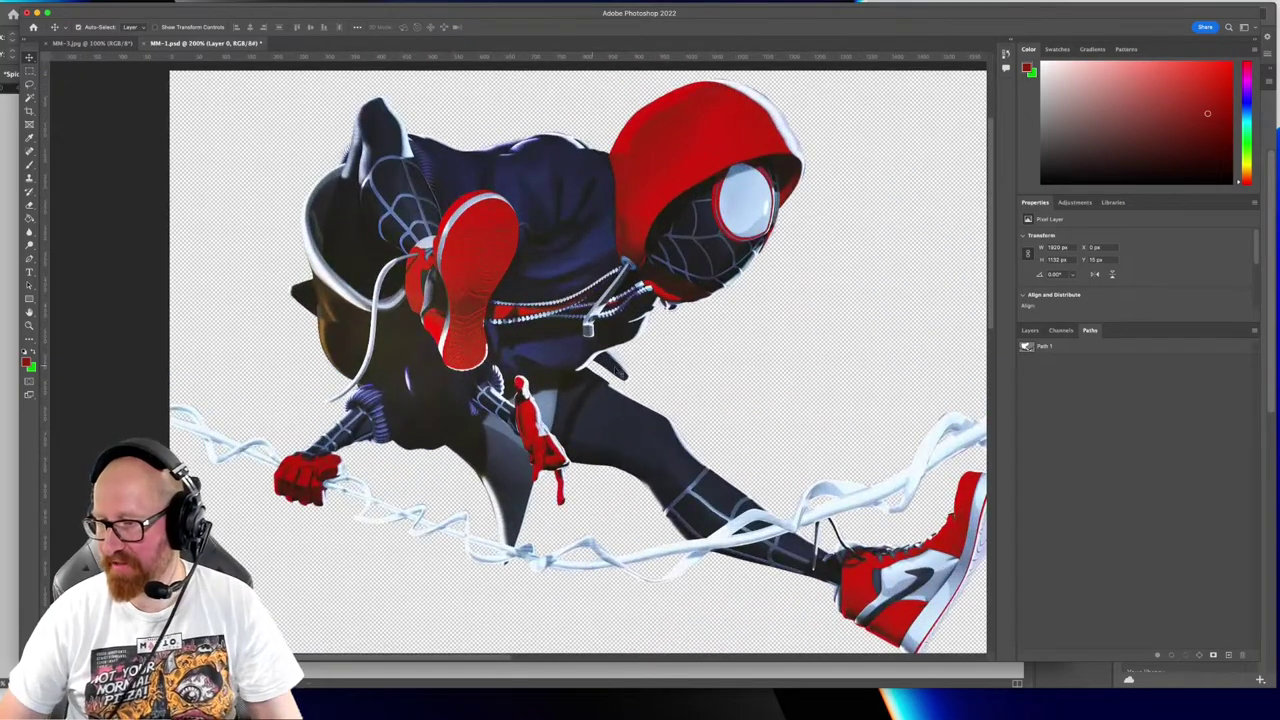
drag(648, 348, 568, 347)
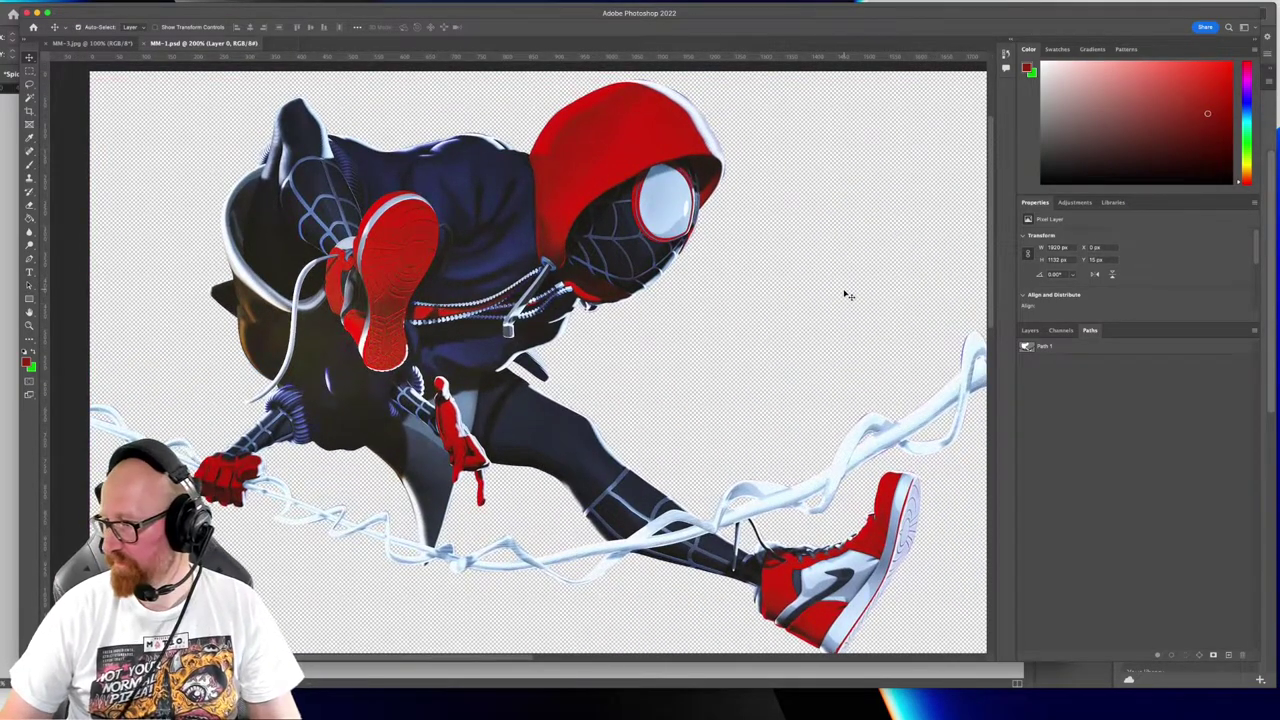
click(1031, 331)
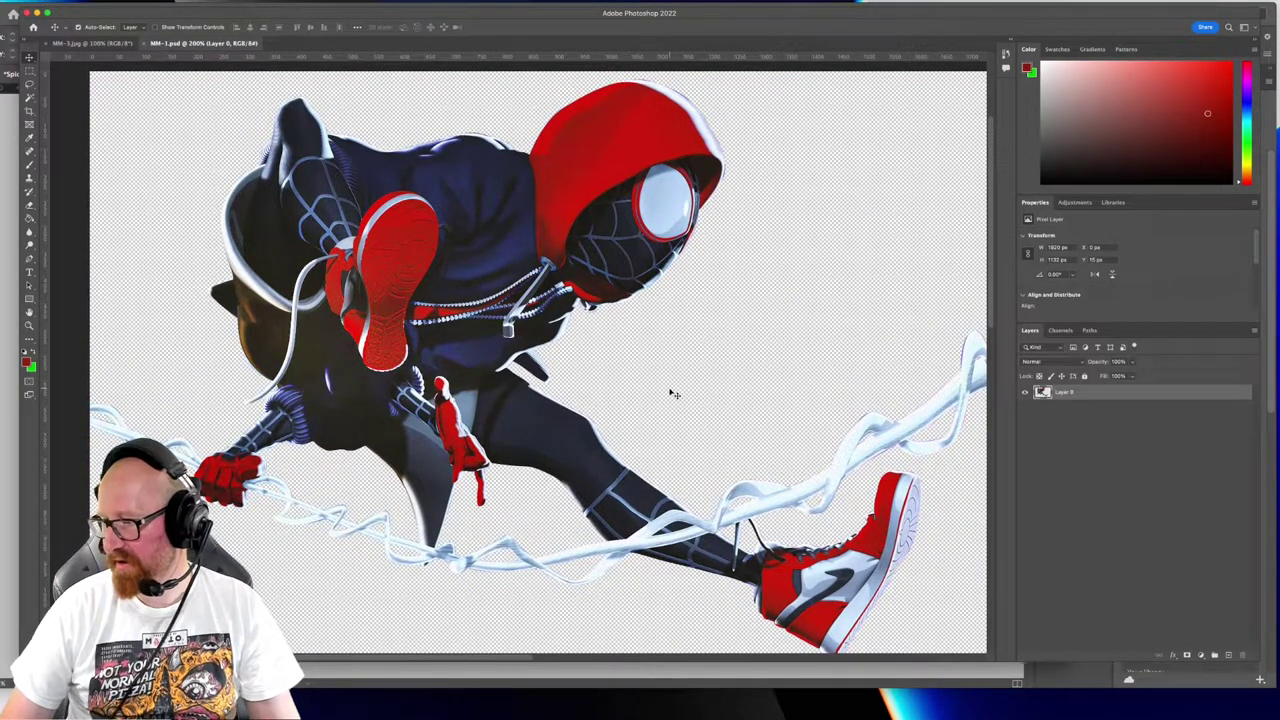
key(super+w)
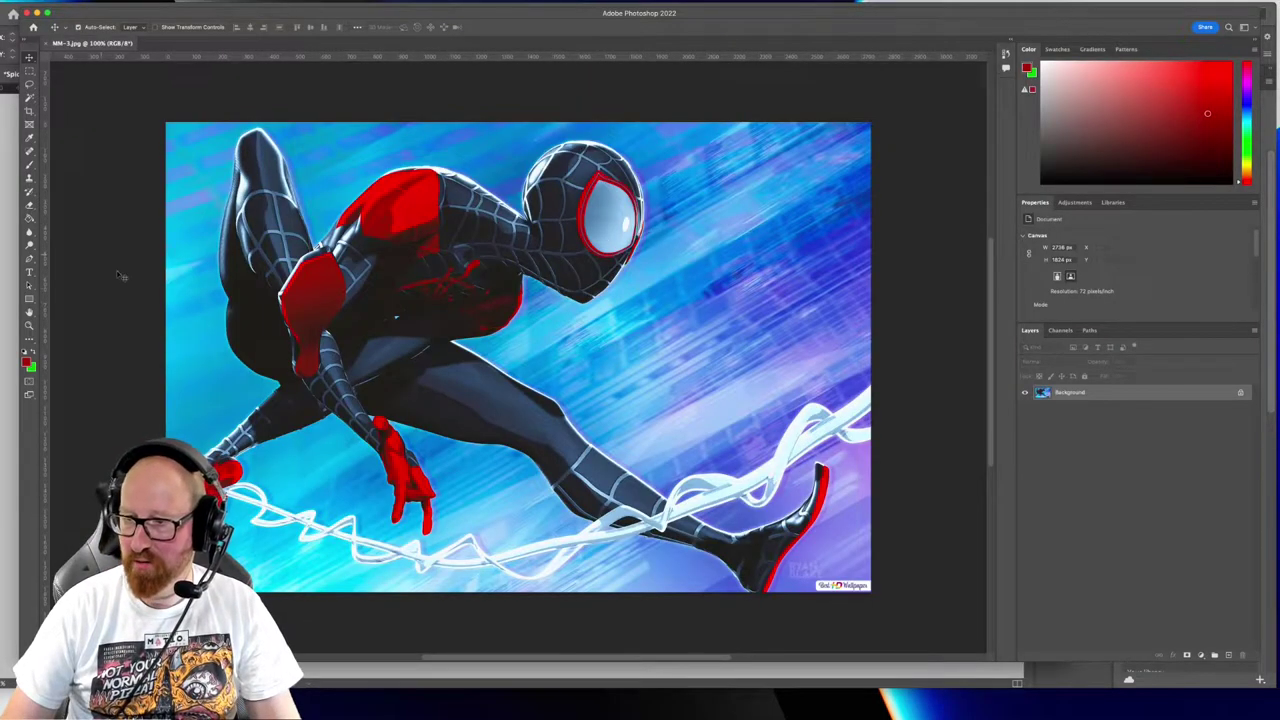
key(super+w)
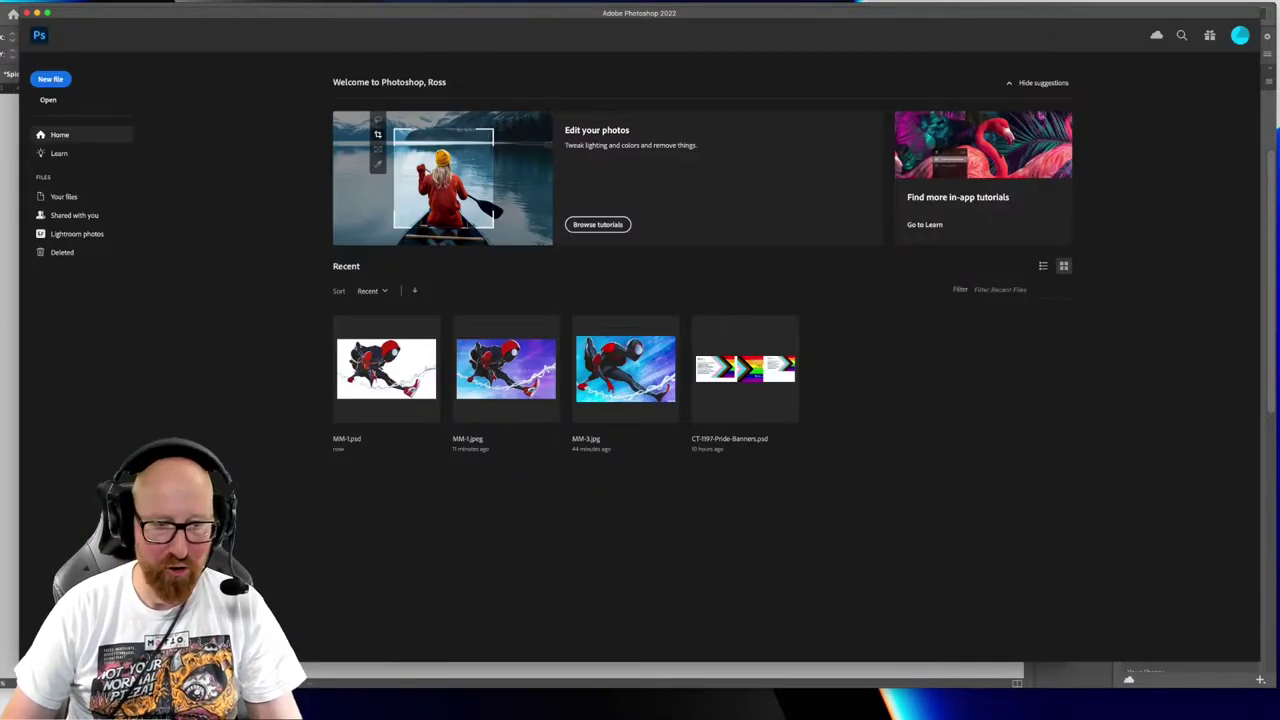
Switch to Finder and open MM-1.psd from the images folder with Adobe Illustrator 2022
key(super+Tab)
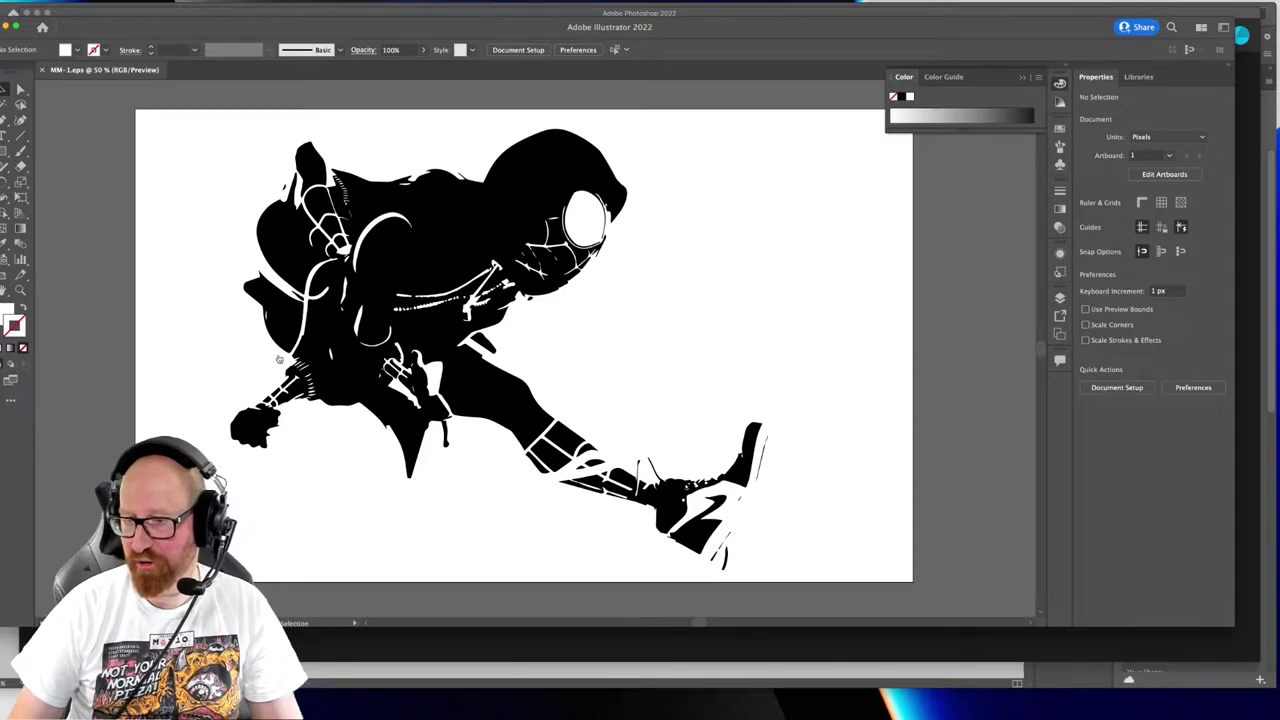
key(super+Tab)
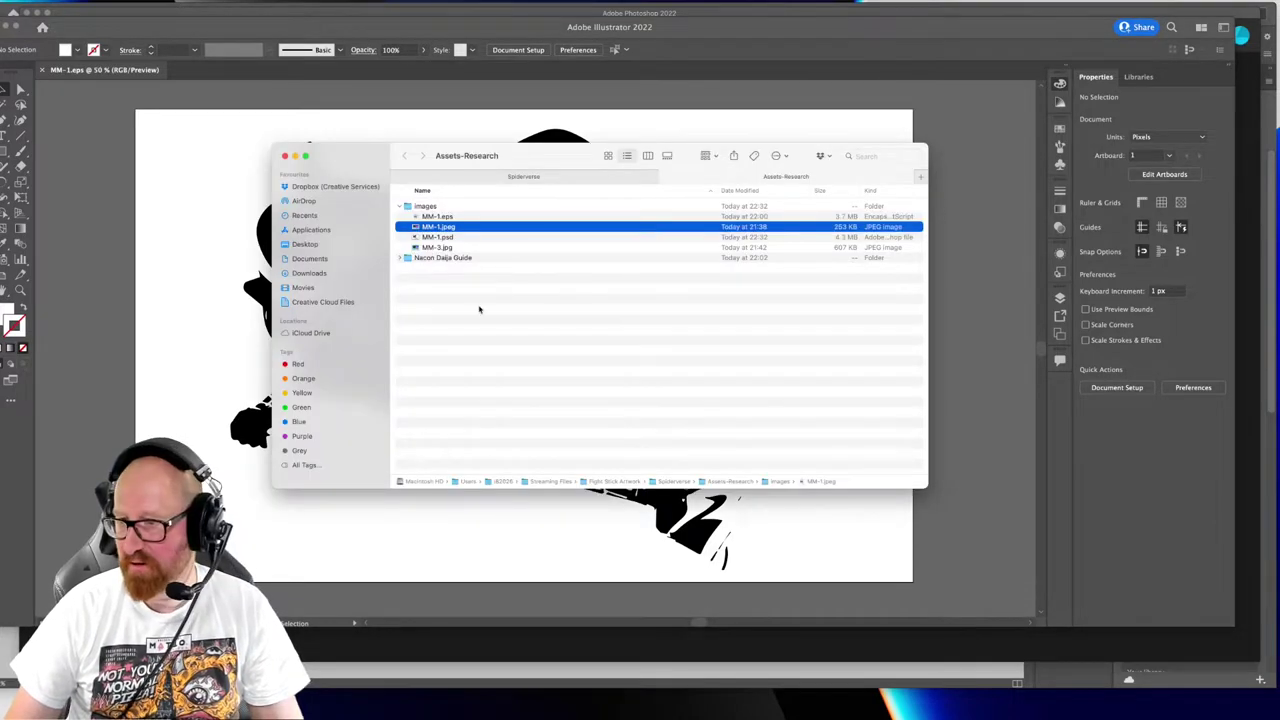
click(479, 310)
click(438, 237)
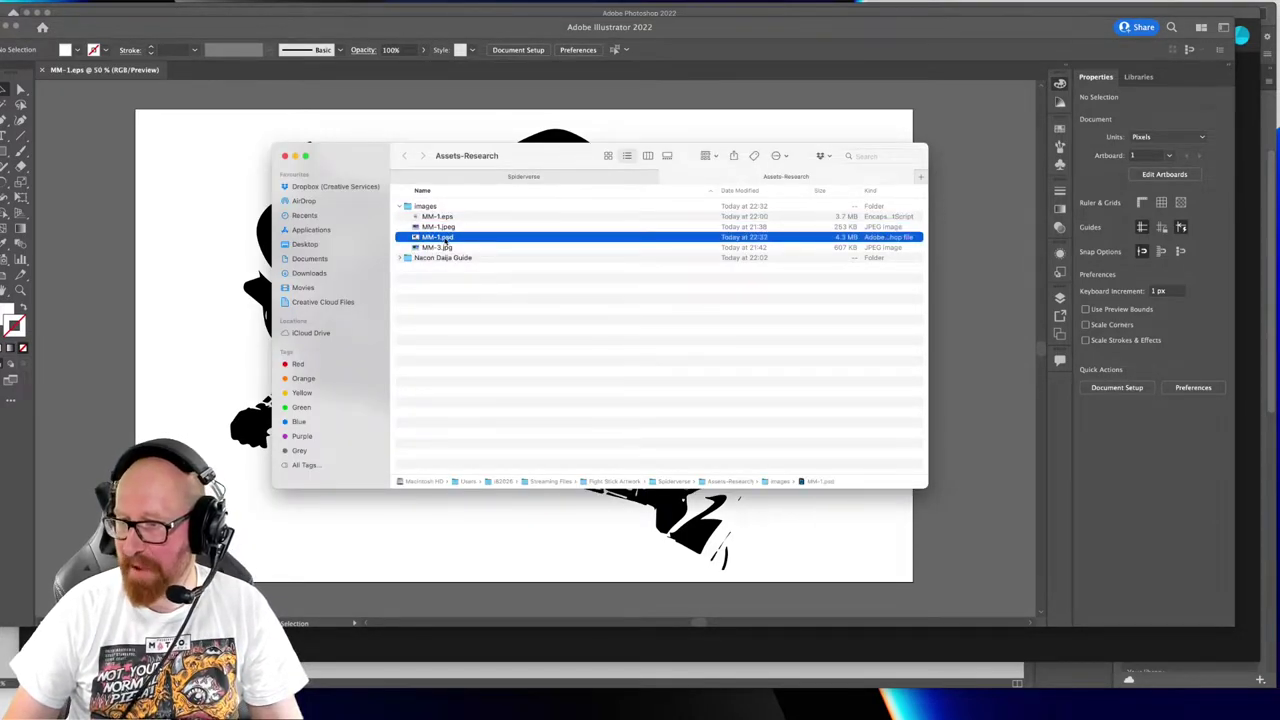
right_click(448, 239)
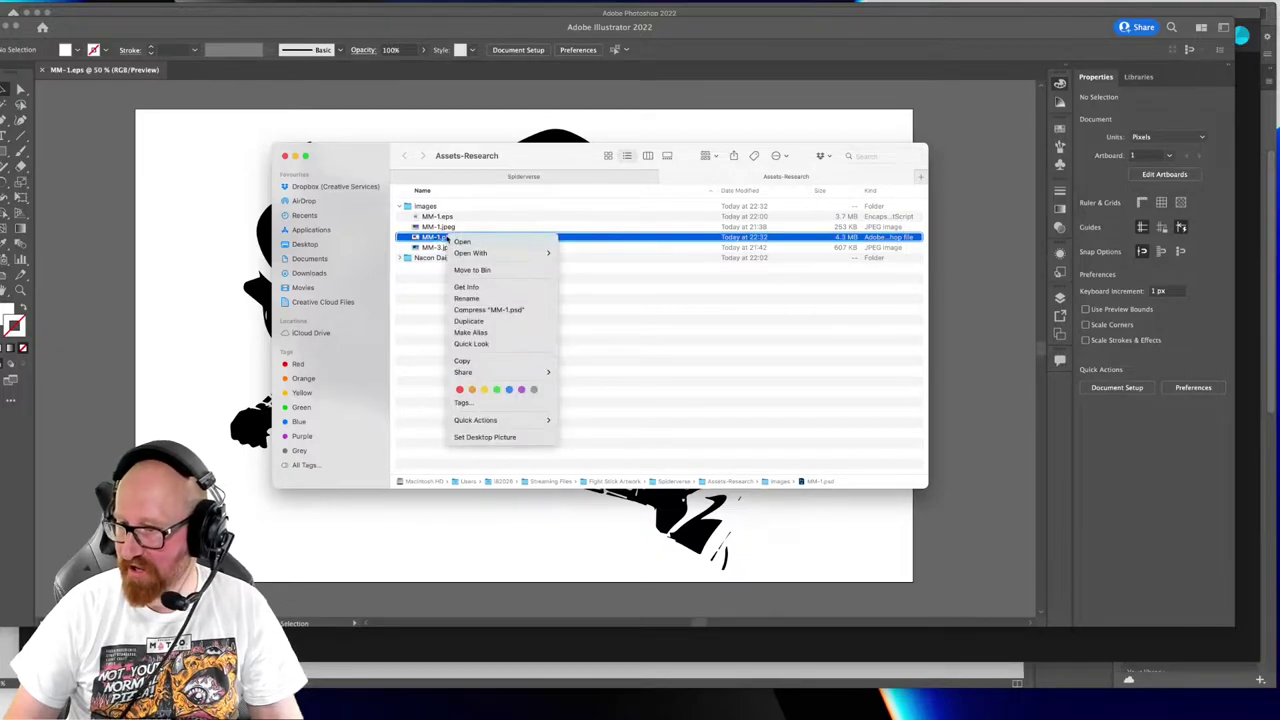
mouse_move(490, 253)
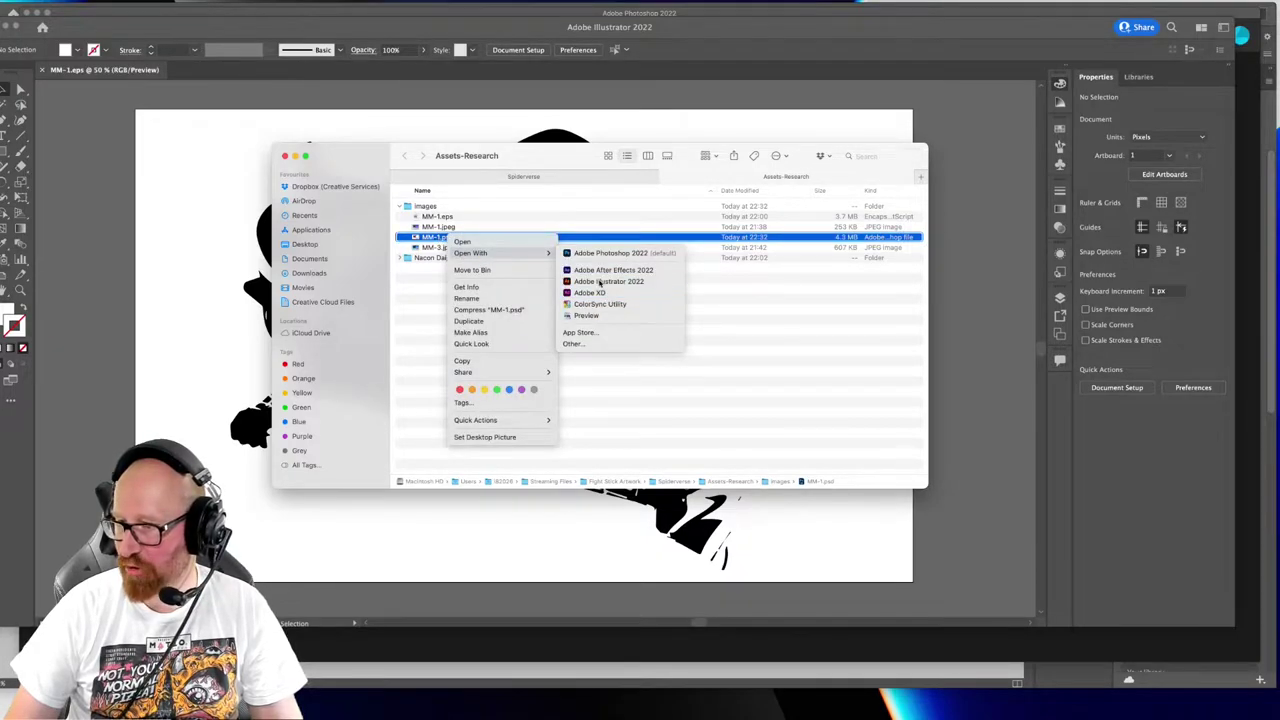
click(605, 281)
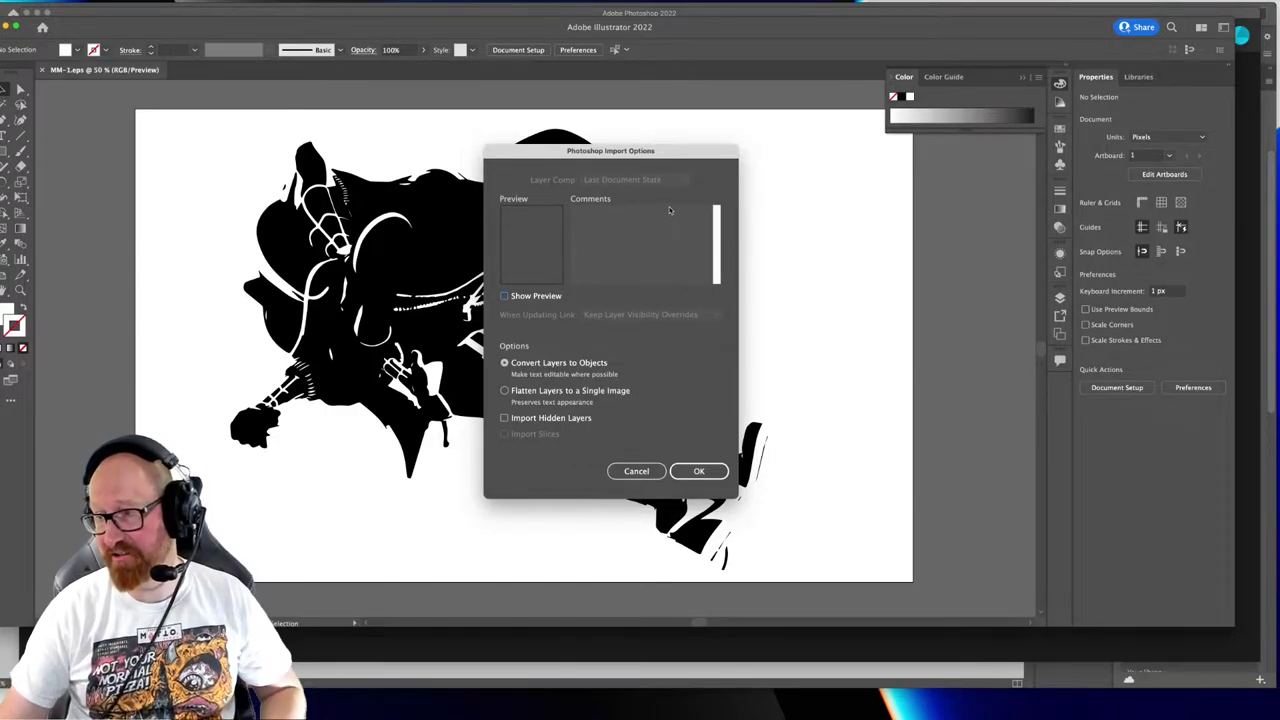
Import the Photoshop file with its preview shown and its layers converted to objects
drag(535, 152, 491, 137)
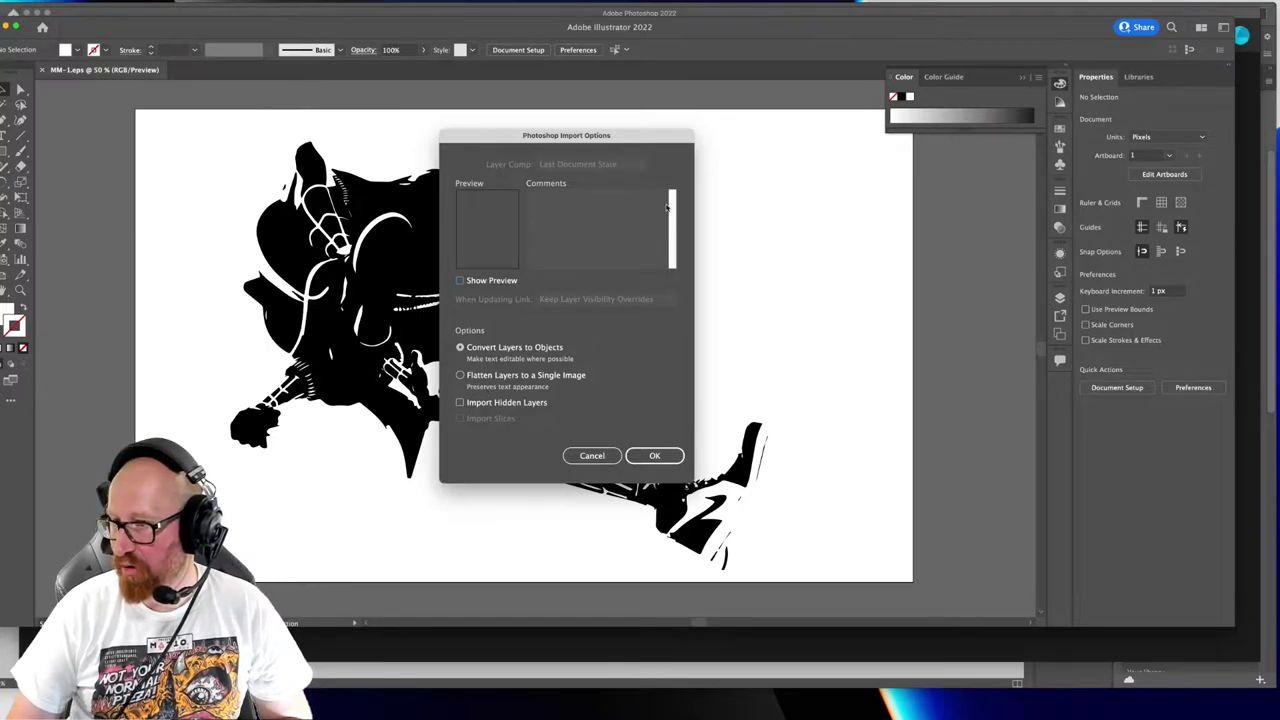
click(462, 281)
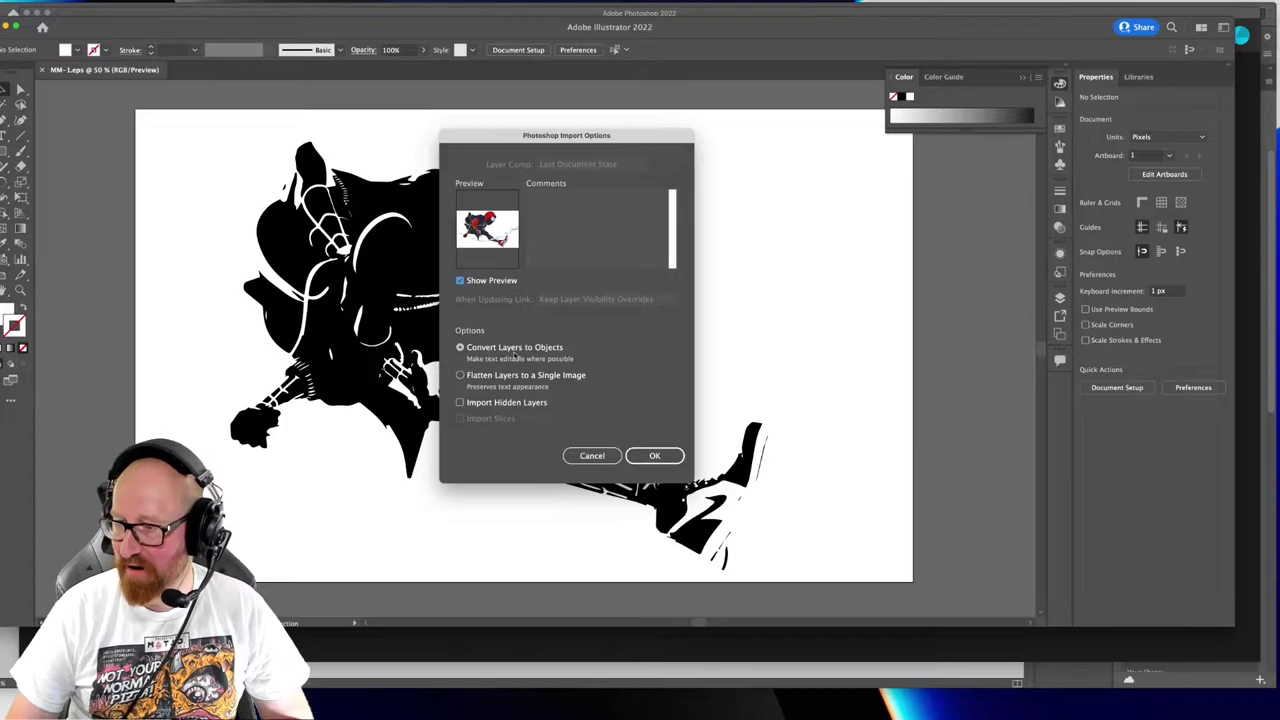
click(654, 456)
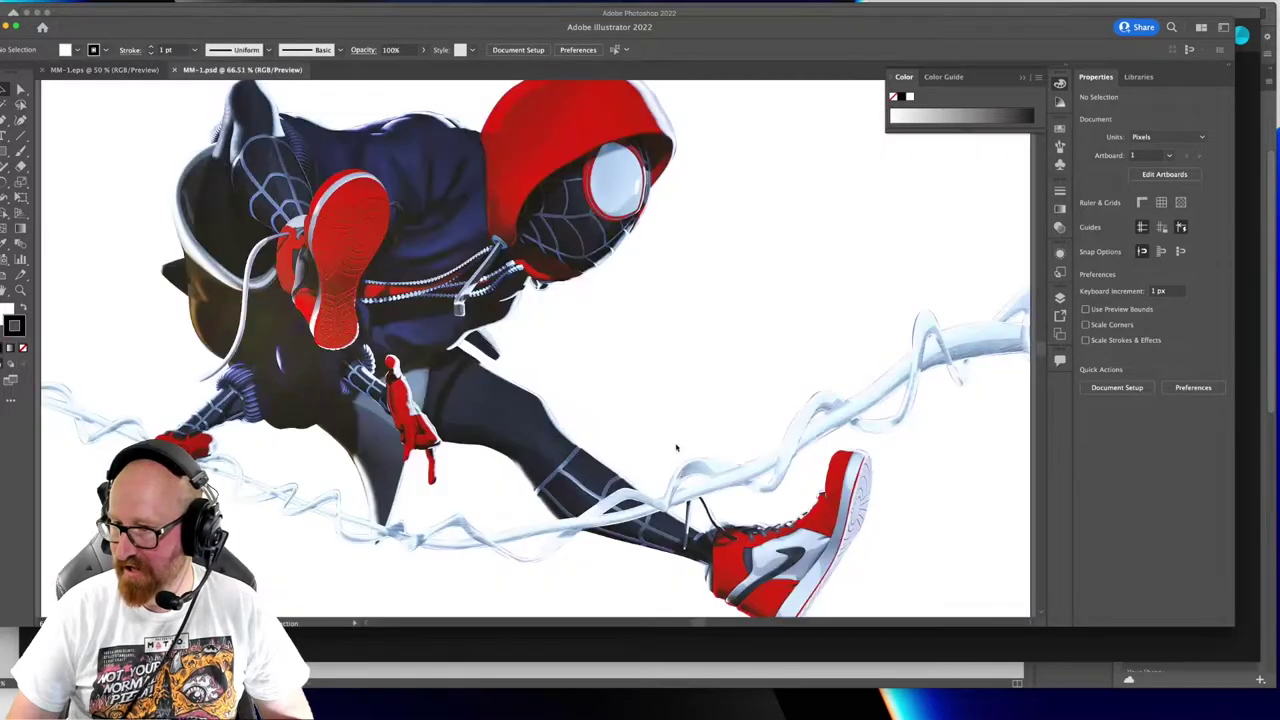
Move the imported character image clear of the artboard to check its transparent background, and bring it back over the artboard
drag(372, 206, 467, 253)
key(super+minus)
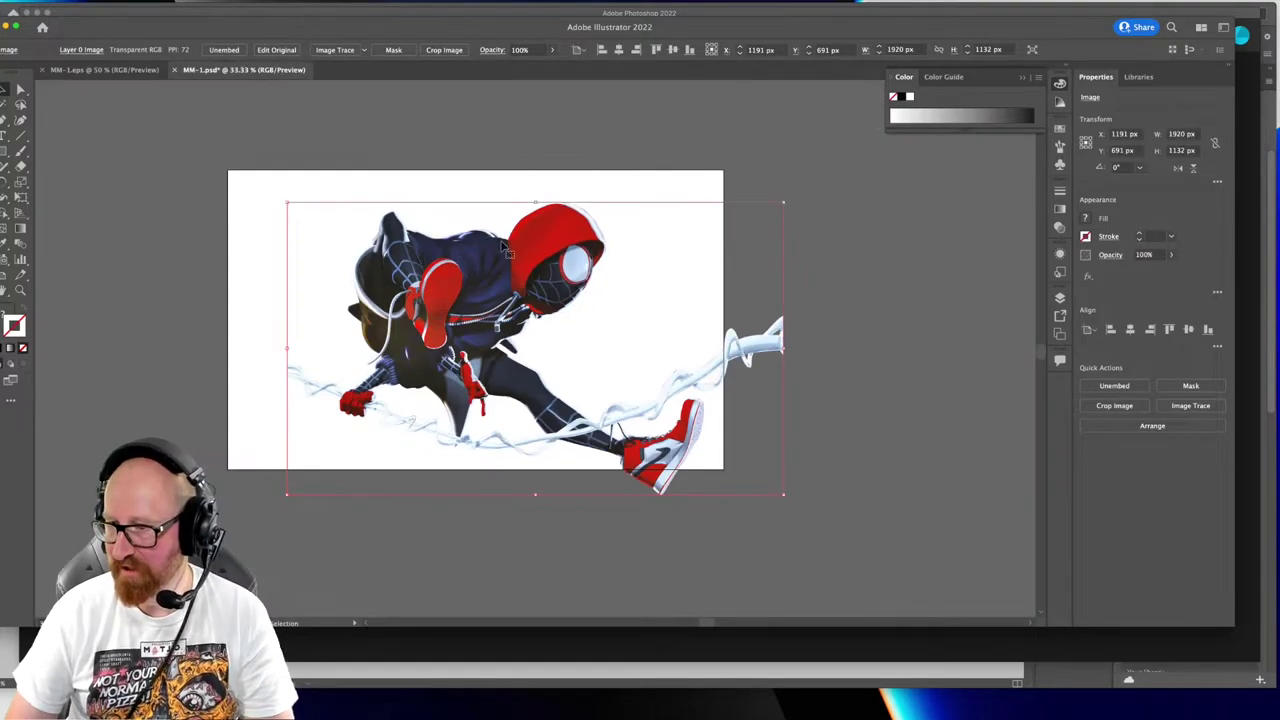
drag(512, 264, 993, 297)
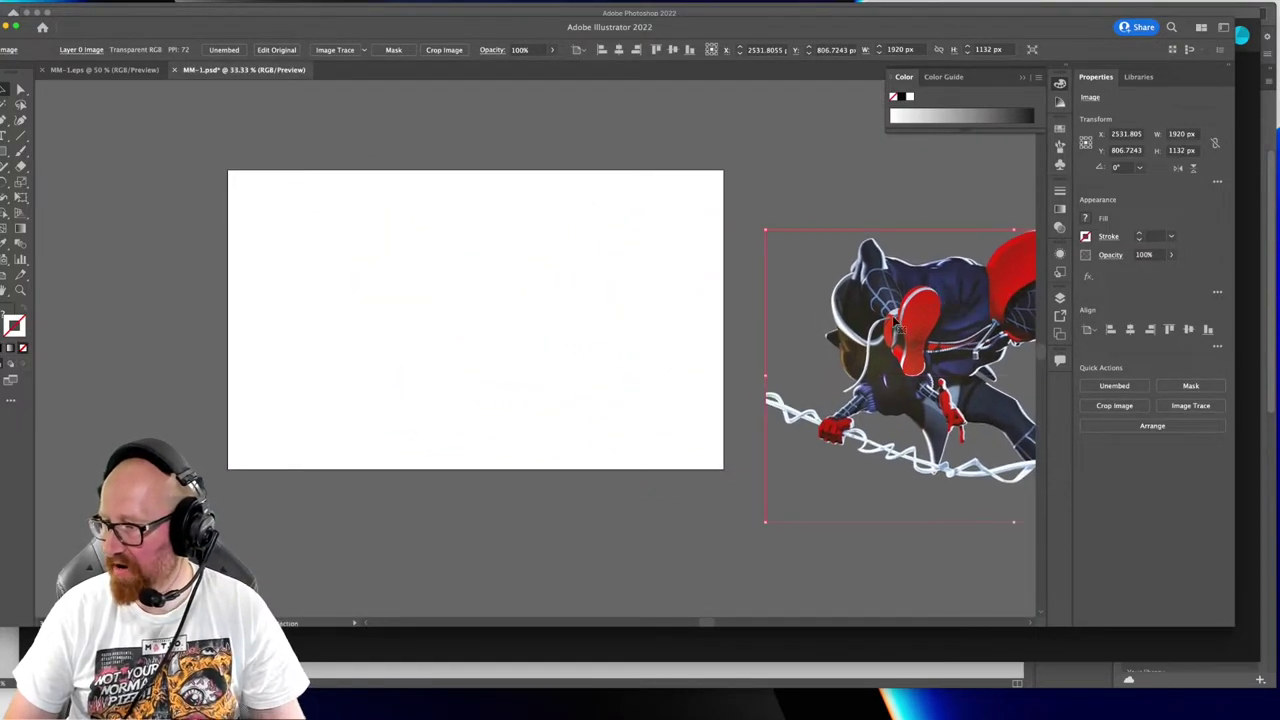
drag(932, 341, 773, 301)
drag(859, 298, 489, 280)
Compare the black tracing in MM-1.eps with the full-colour image in MM-1.psd, finishing on the colour image
click(141, 71)
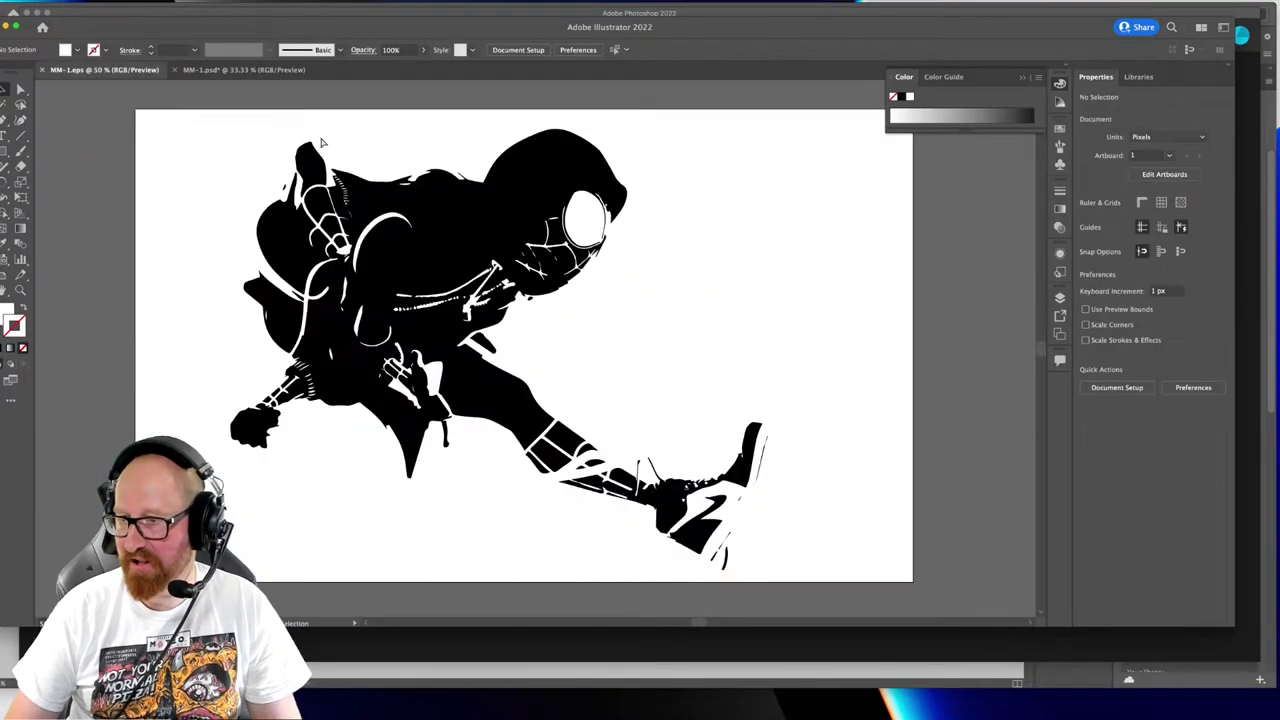
key(ctrl+Tab)
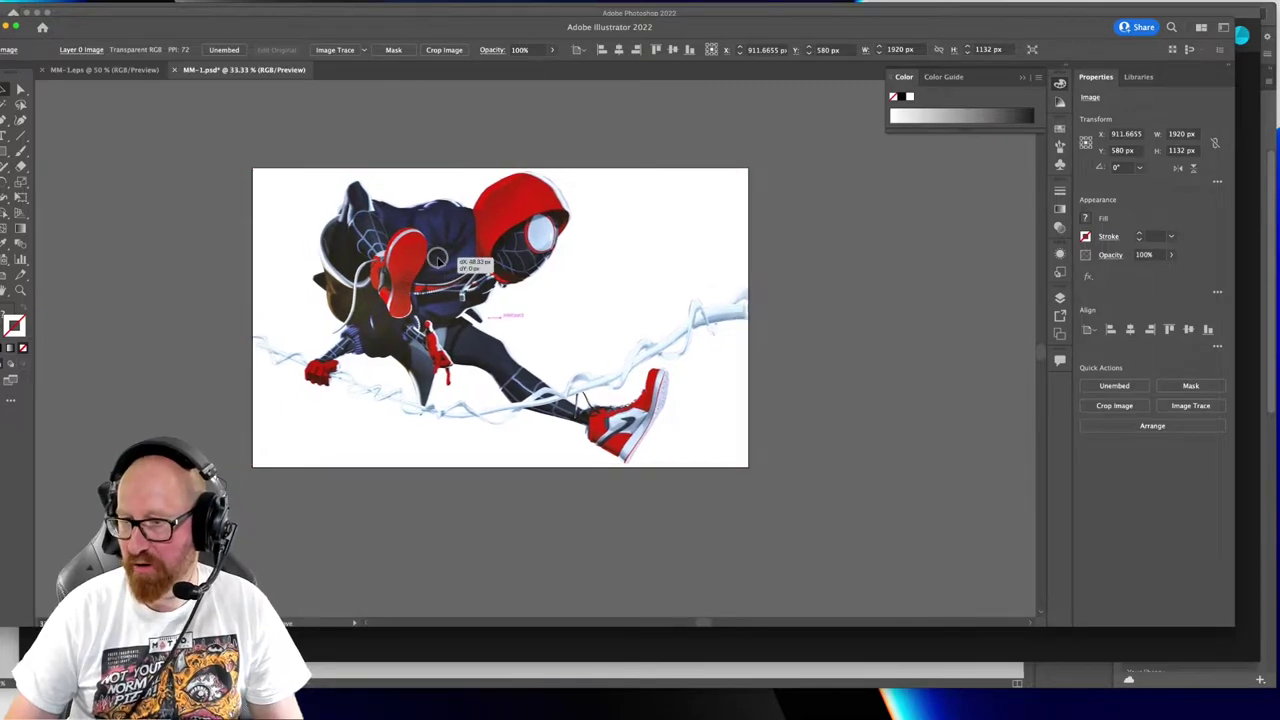
key(ctrl+Tab)
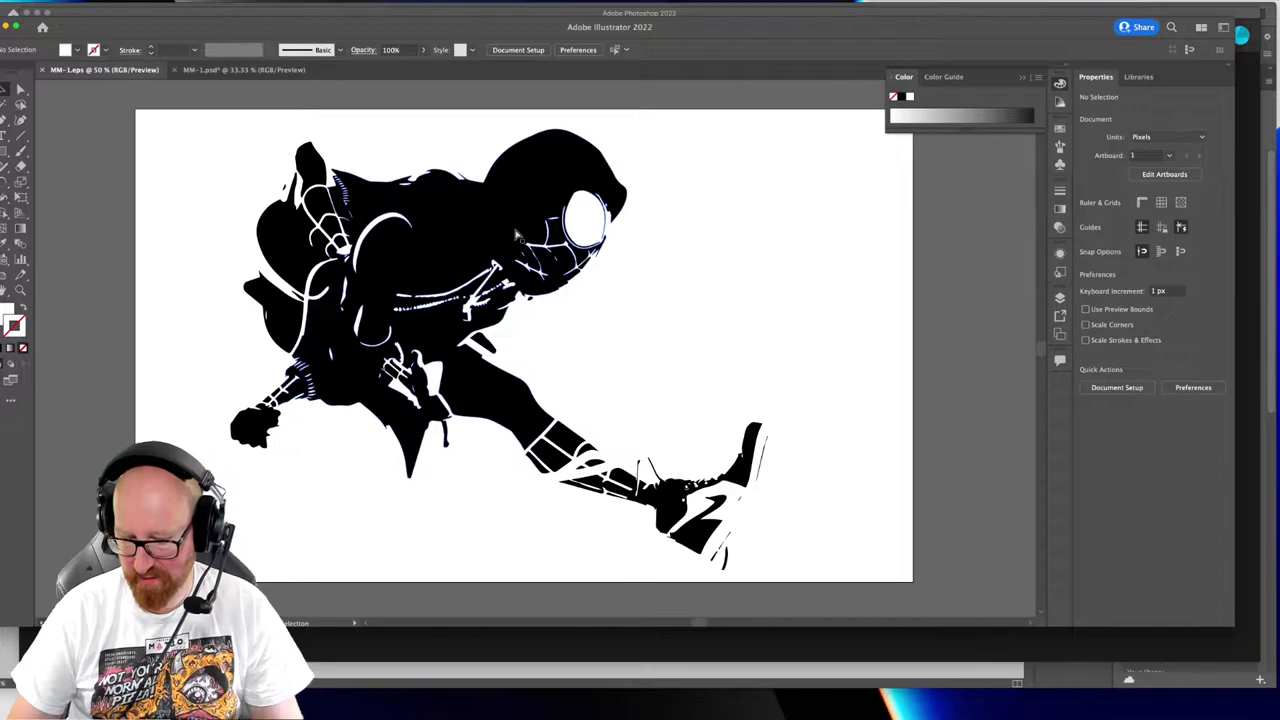
key(ctrl+Tab)
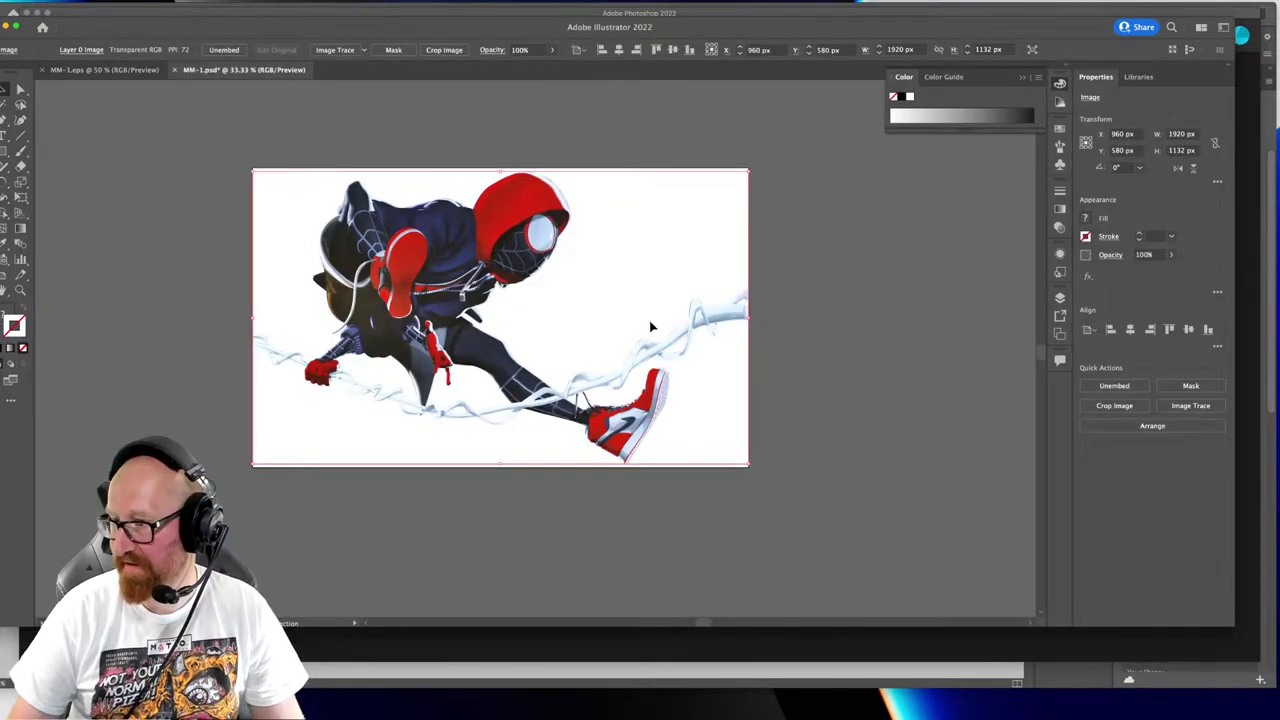
Enlarge the artboard symmetrically so it leaves a margin on all four sides of the character image, and reselect the image
key(ctrl+alt+p)
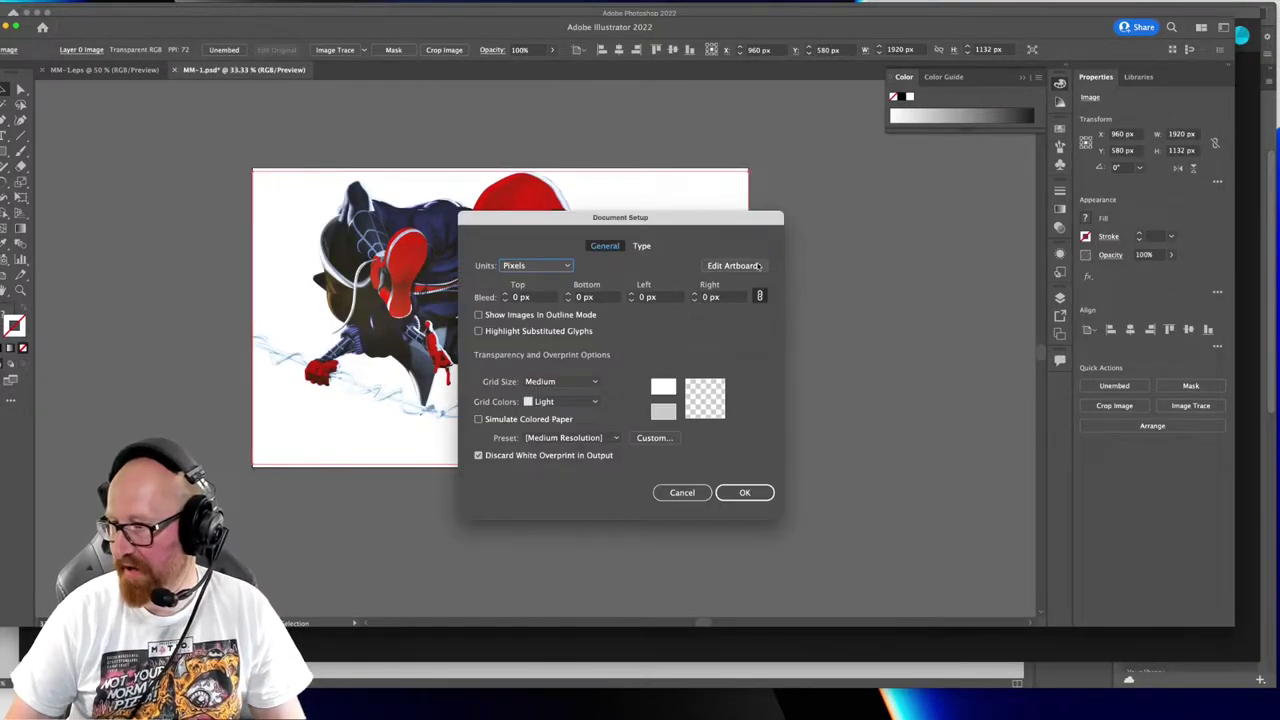
click(759, 266)
drag(748, 317, 768, 316)
drag(500, 168, 507, 152)
key(Escape)
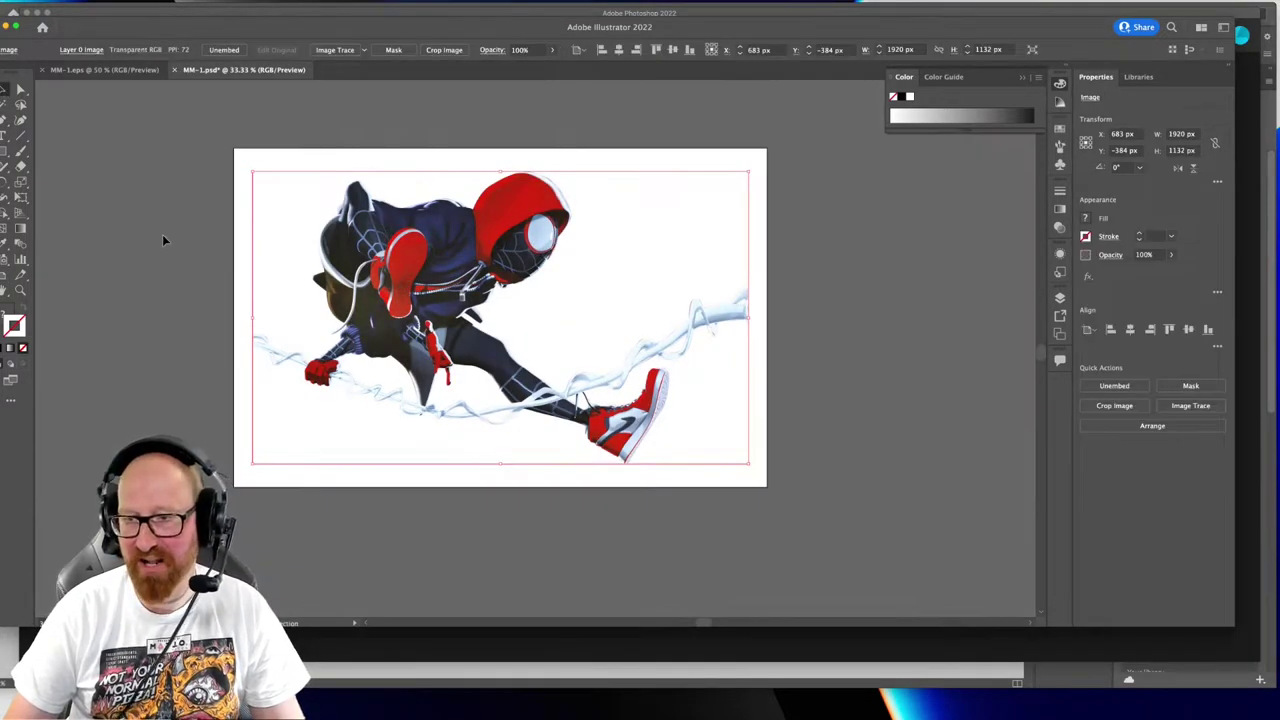
click(432, 287)
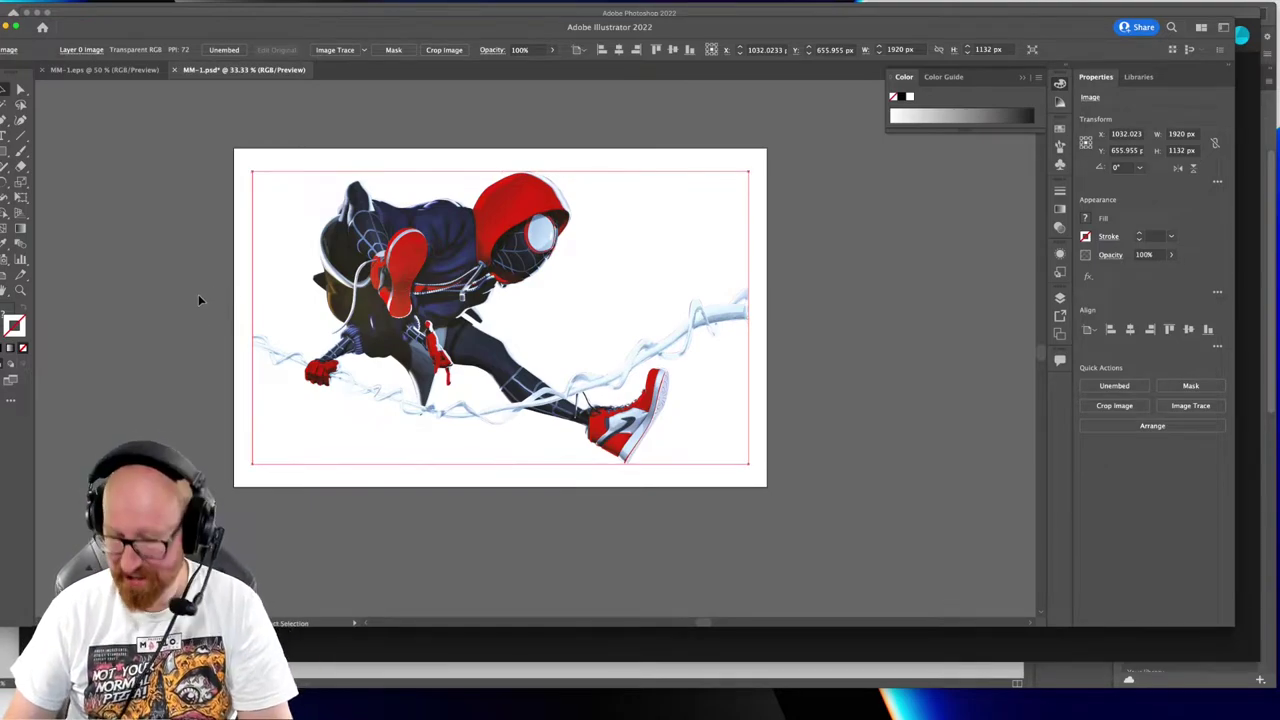
Compare the character image at 50% zoom with the black tracing in MM-1.eps, finishing on the colour image in MM-1.psd
key(super+equal)
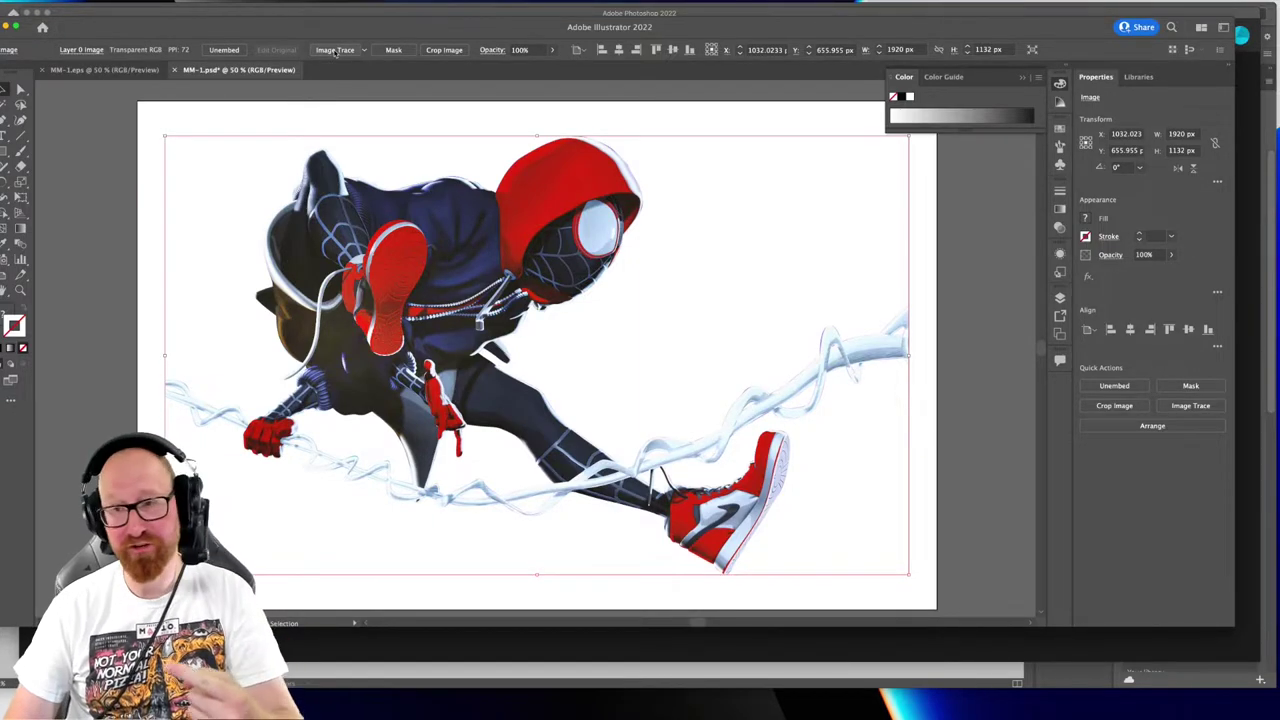
click(104, 70)
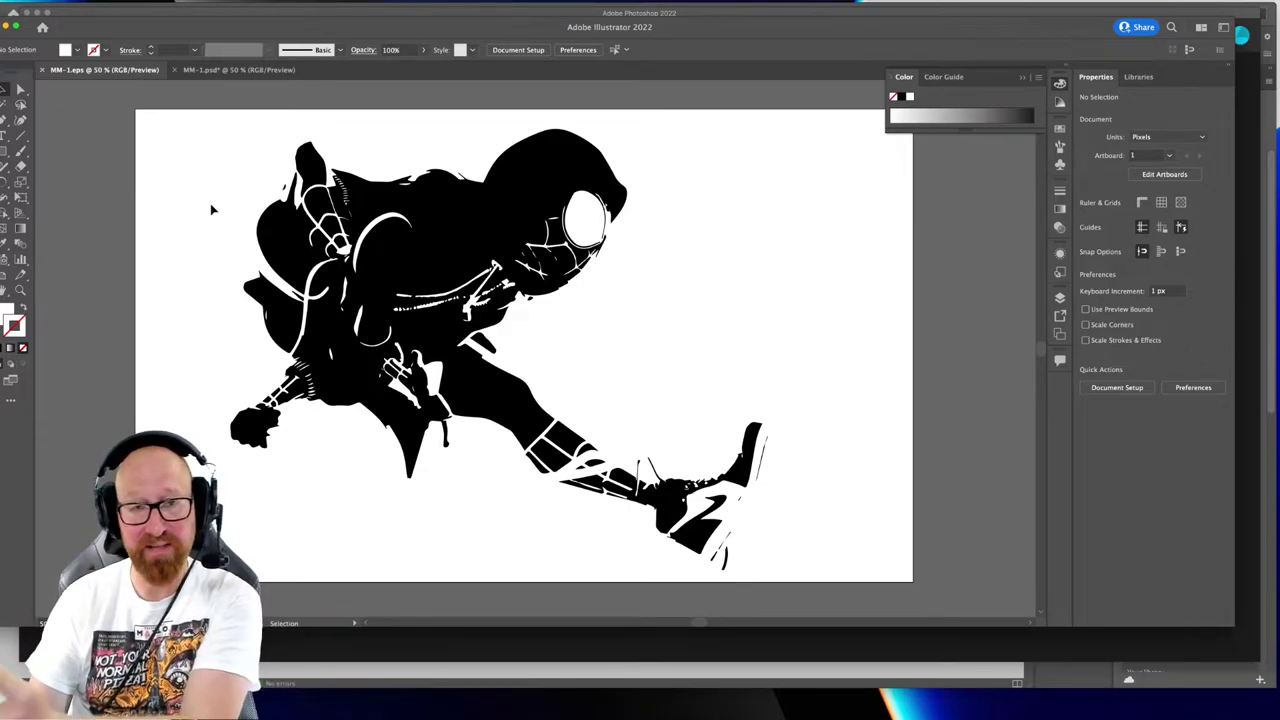
key(super+grave)
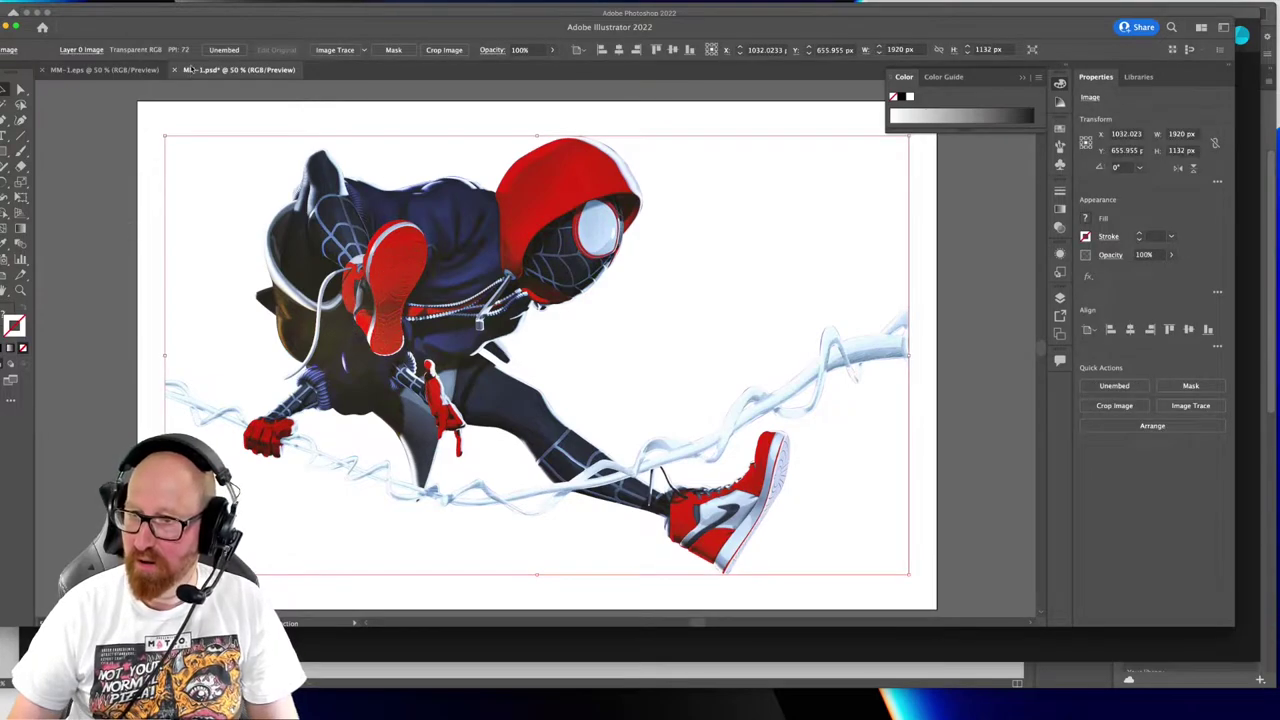
click(336, 50)
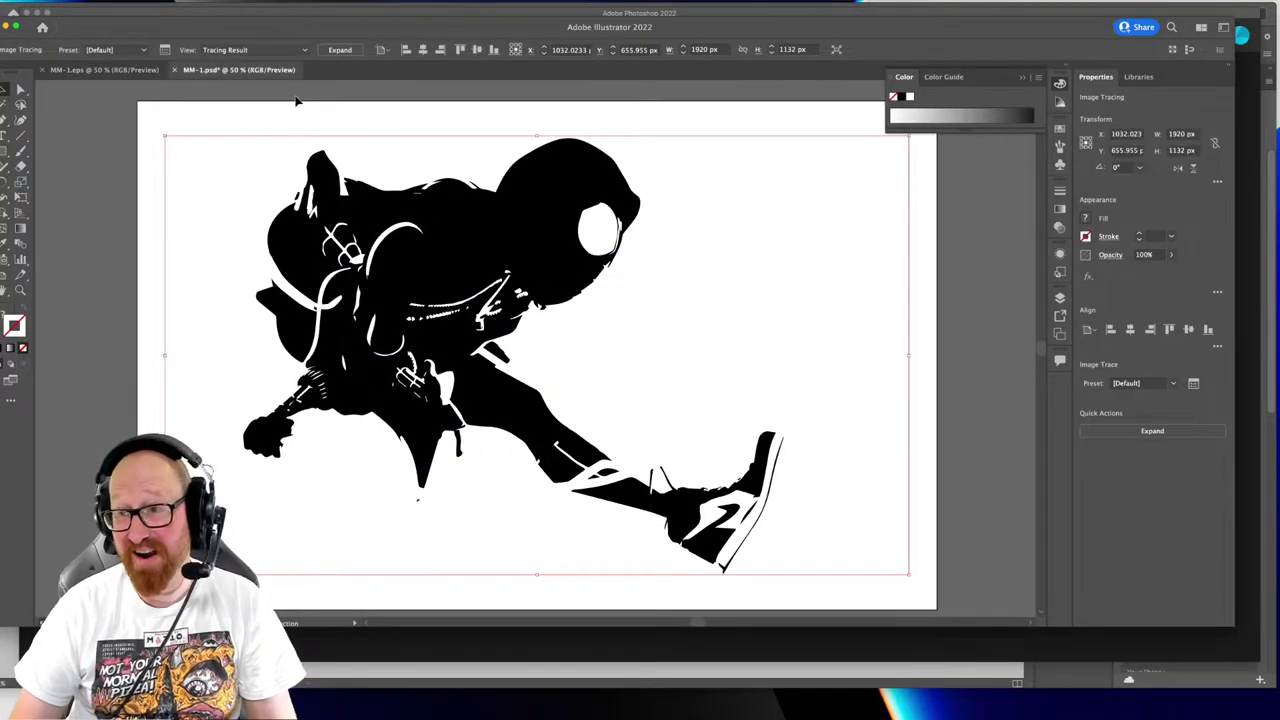
click(165, 50)
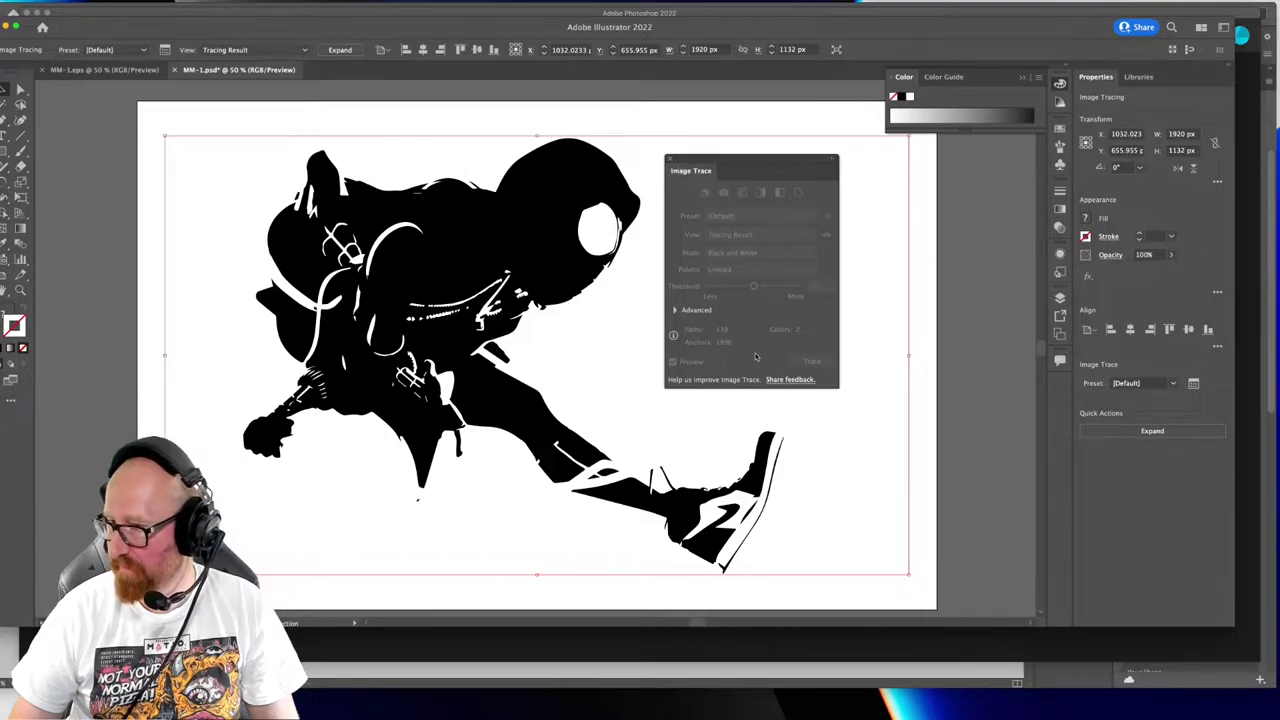
click(669, 159)
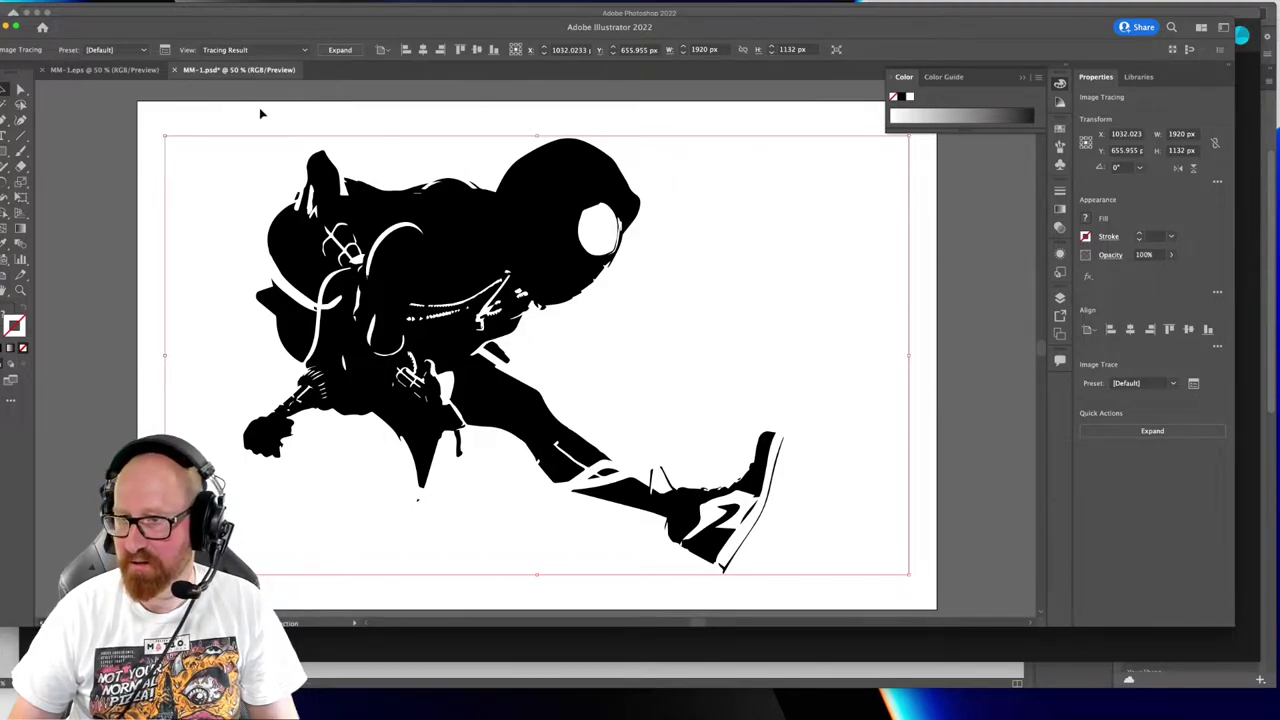
click(164, 49)
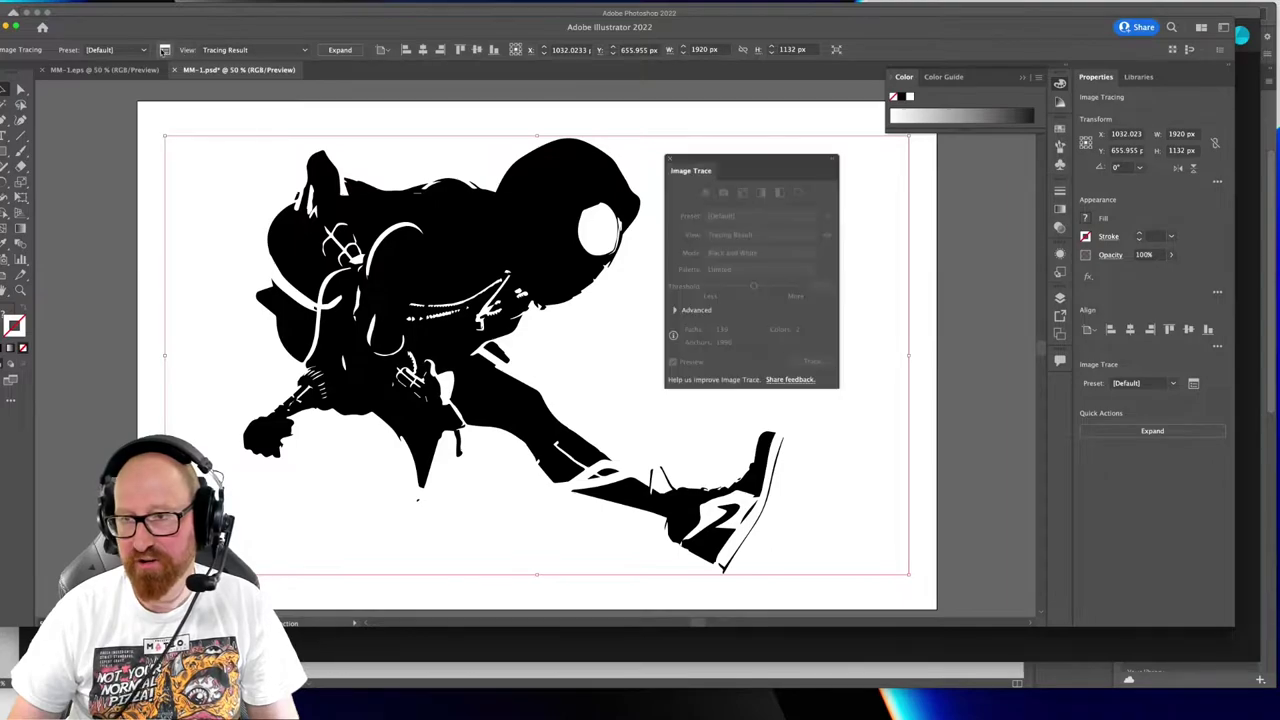
click(674, 310)
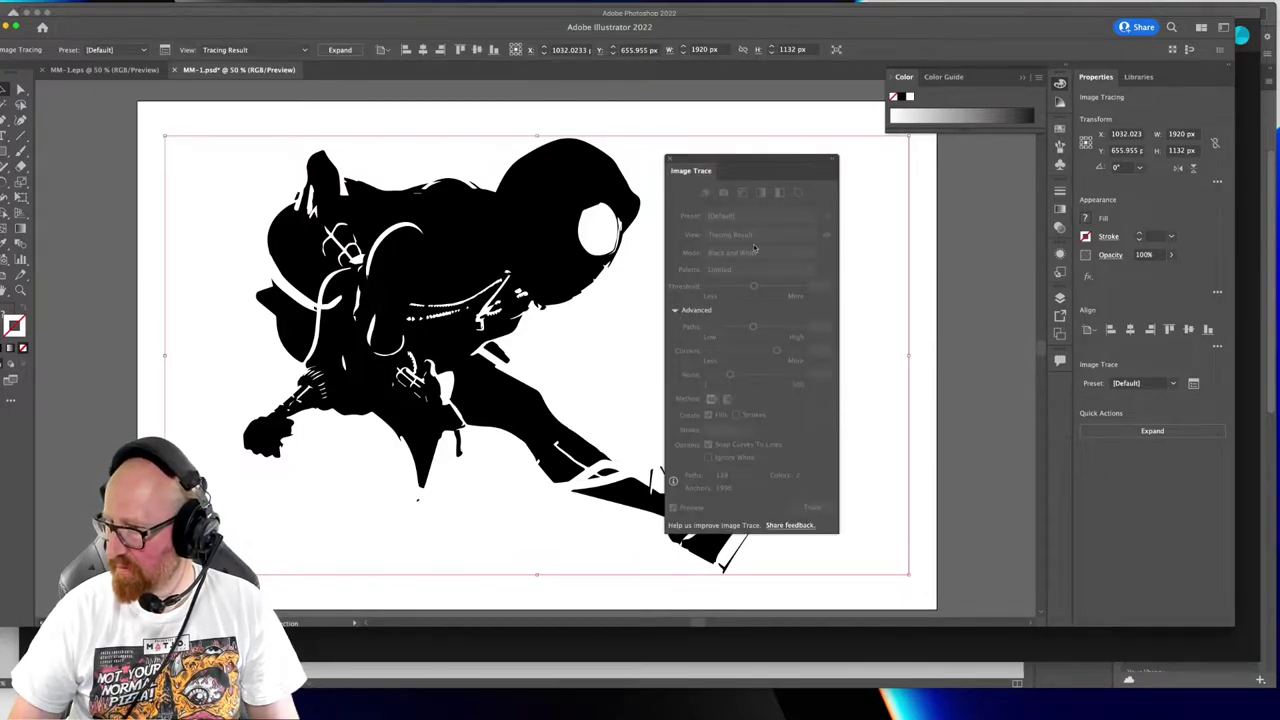
drag(760, 167, 713, 196)
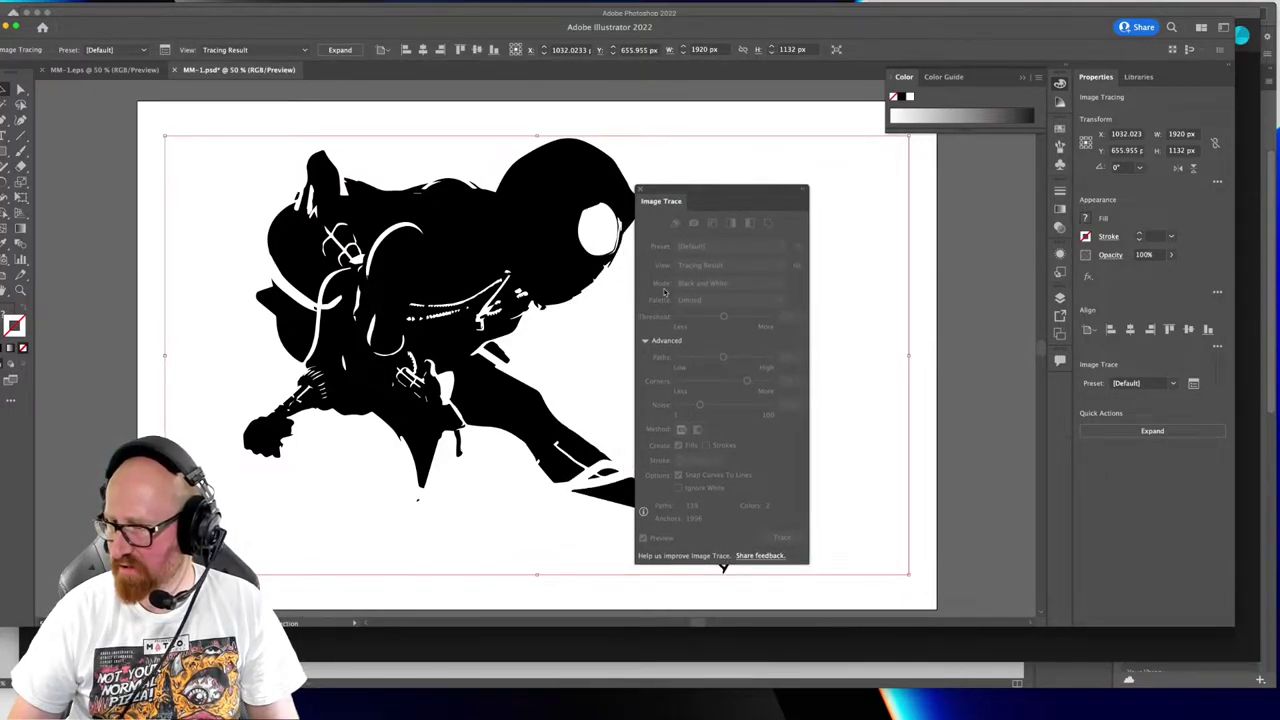
click(640, 191)
key(super+z)
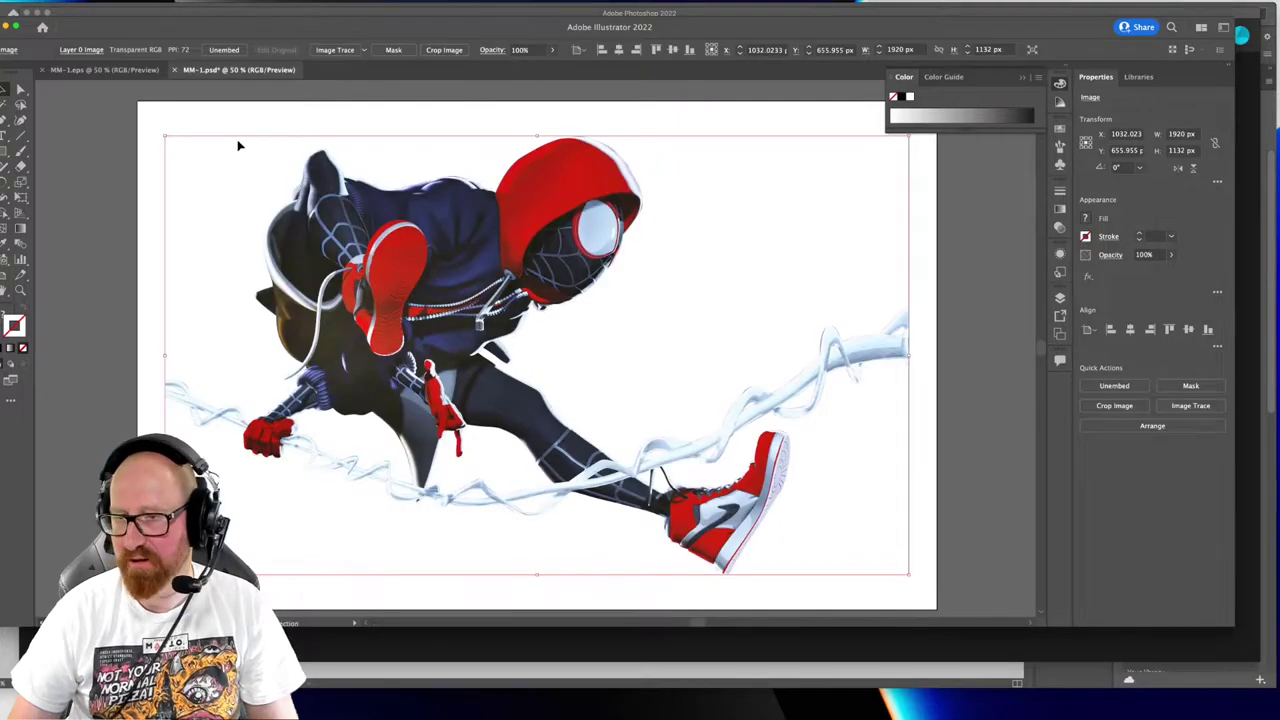
Trace the character image in black and white with Image Trace and set the threshold to 66
click(241, 95)
click(411, 218)
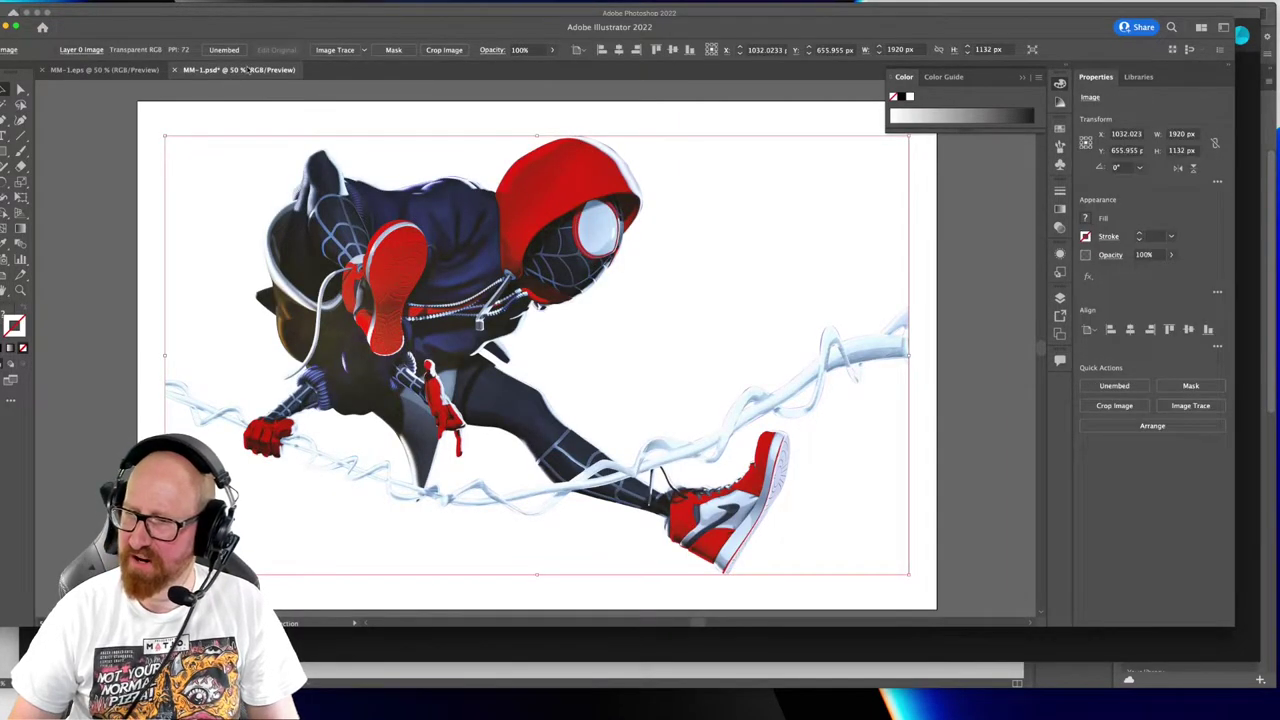
click(331, 53)
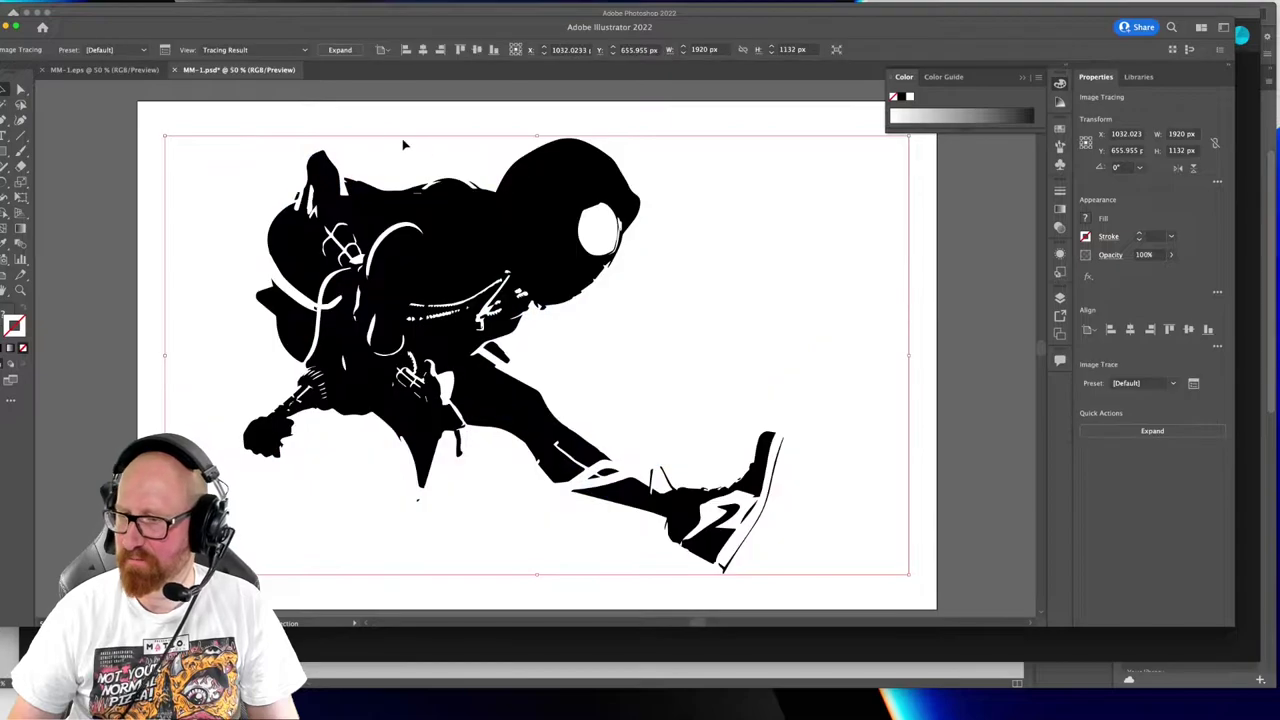
click(164, 49)
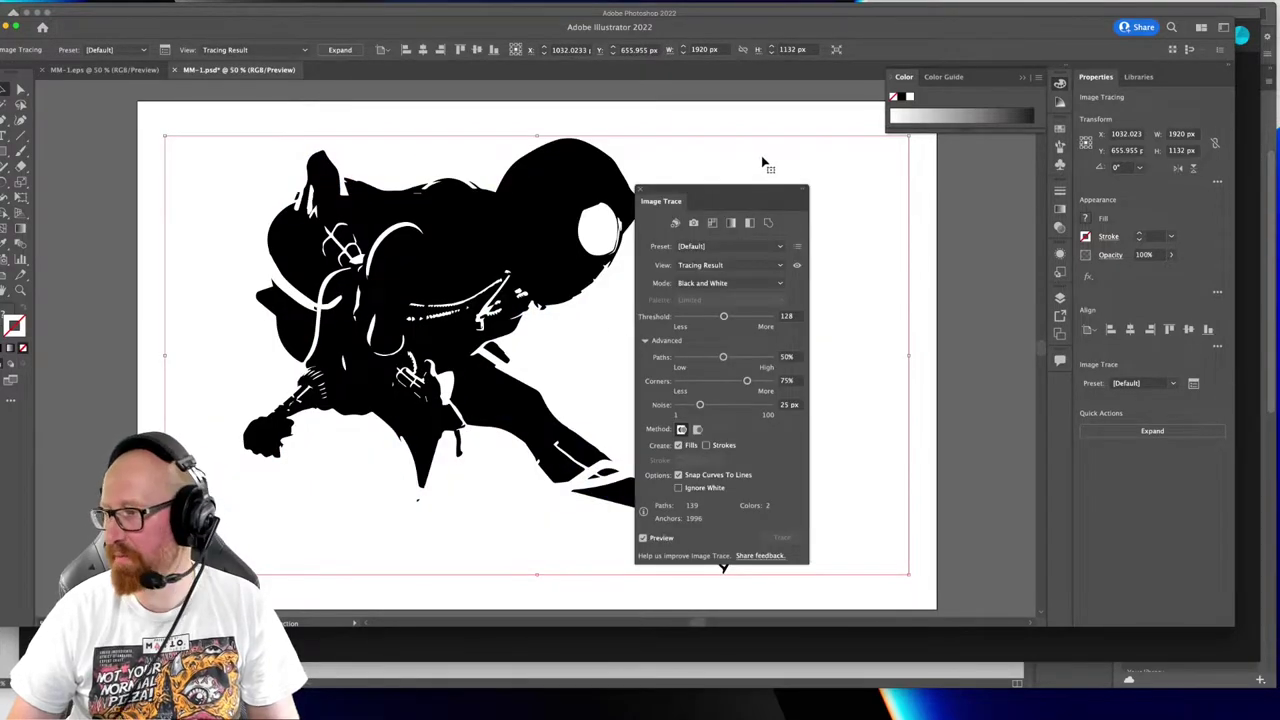
mouse_move(729, 186)
mouse_down()
mouse_move(833, 166)
mouse_move(786, 149)
mouse_up()
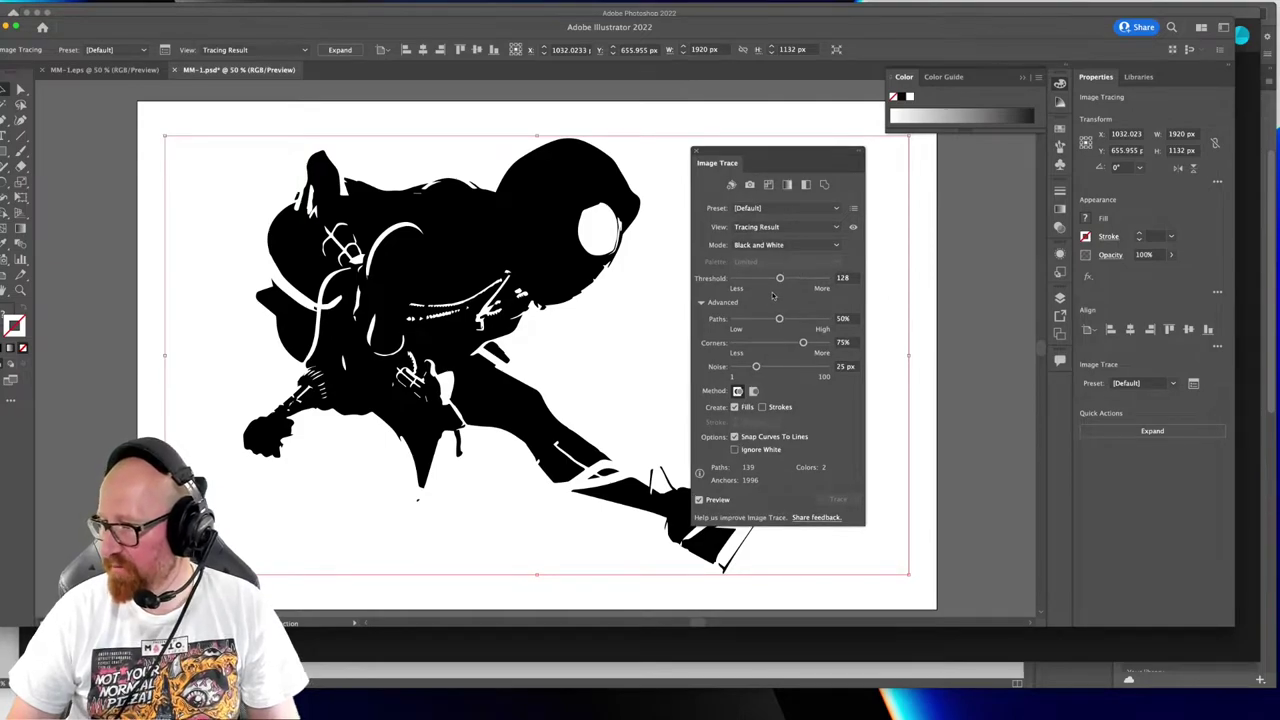
drag(780, 279, 757, 286)
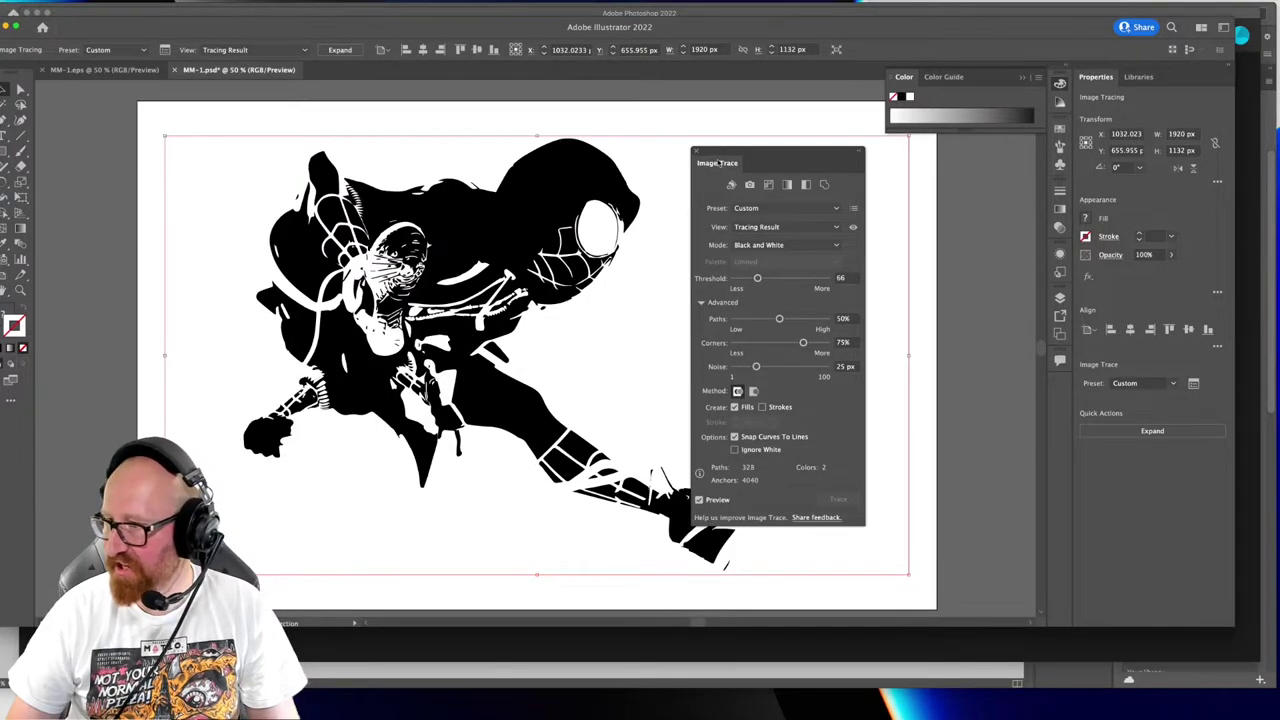
Try tracing thresholds of 65, 56 and 61 to compare the hood and web detail, and settle on 64
drag(710, 152, 858, 173)
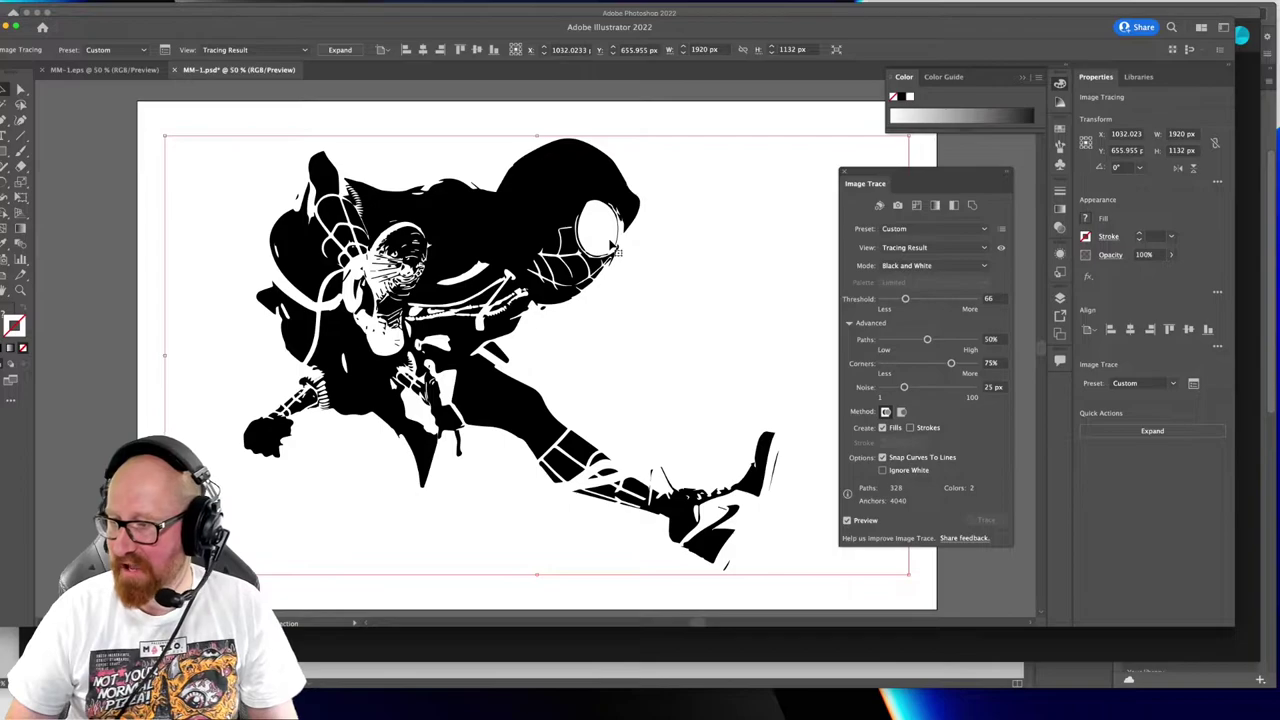
drag(903, 173, 851, 164)
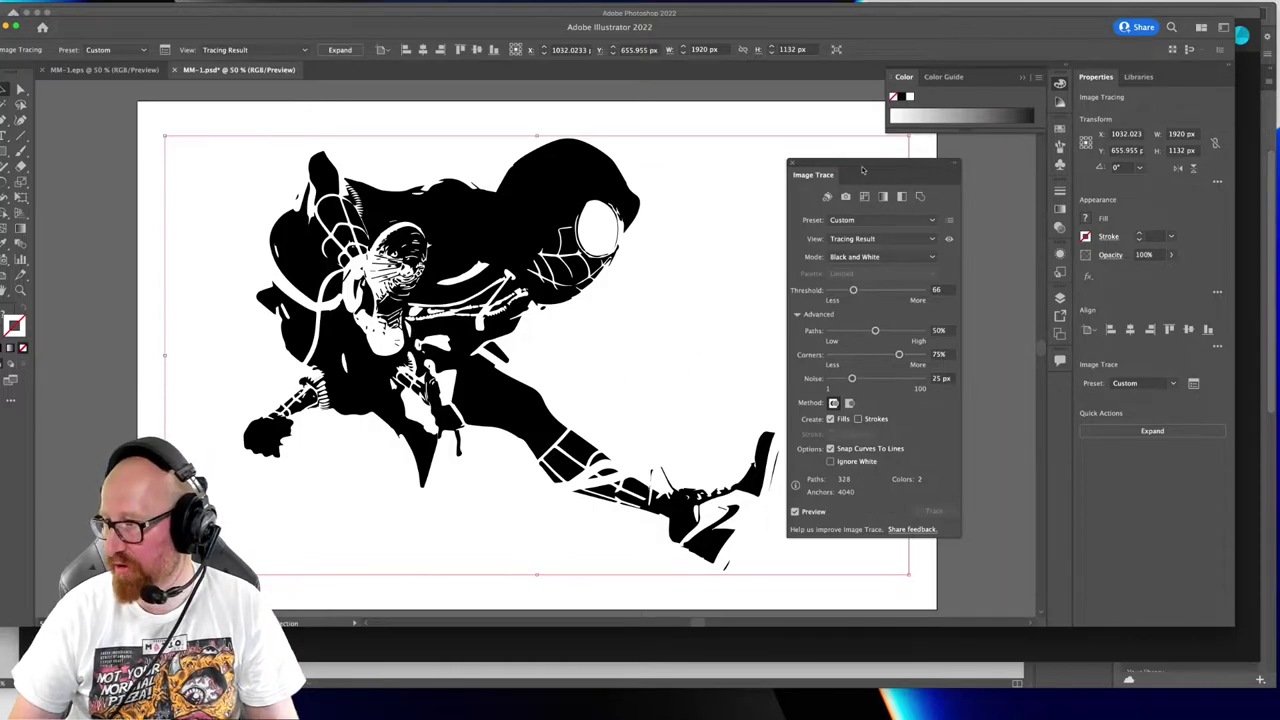
drag(862, 170, 852, 166)
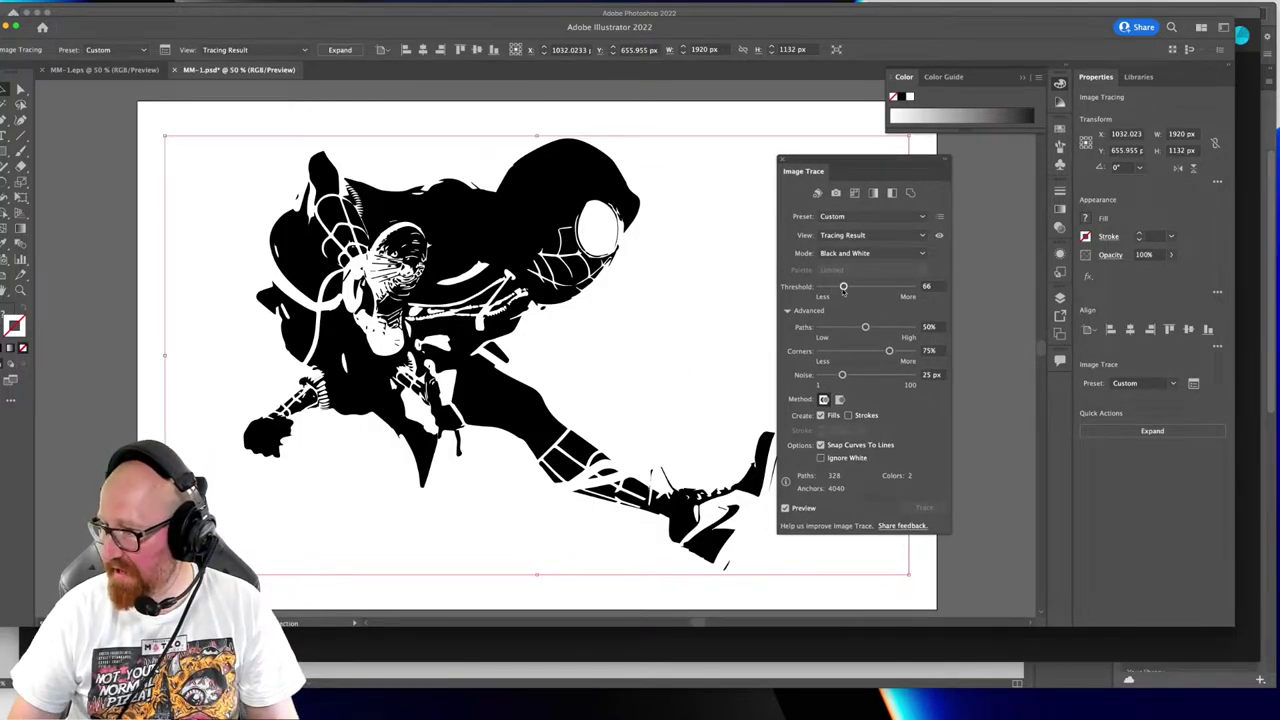
drag(843, 287, 844, 289)
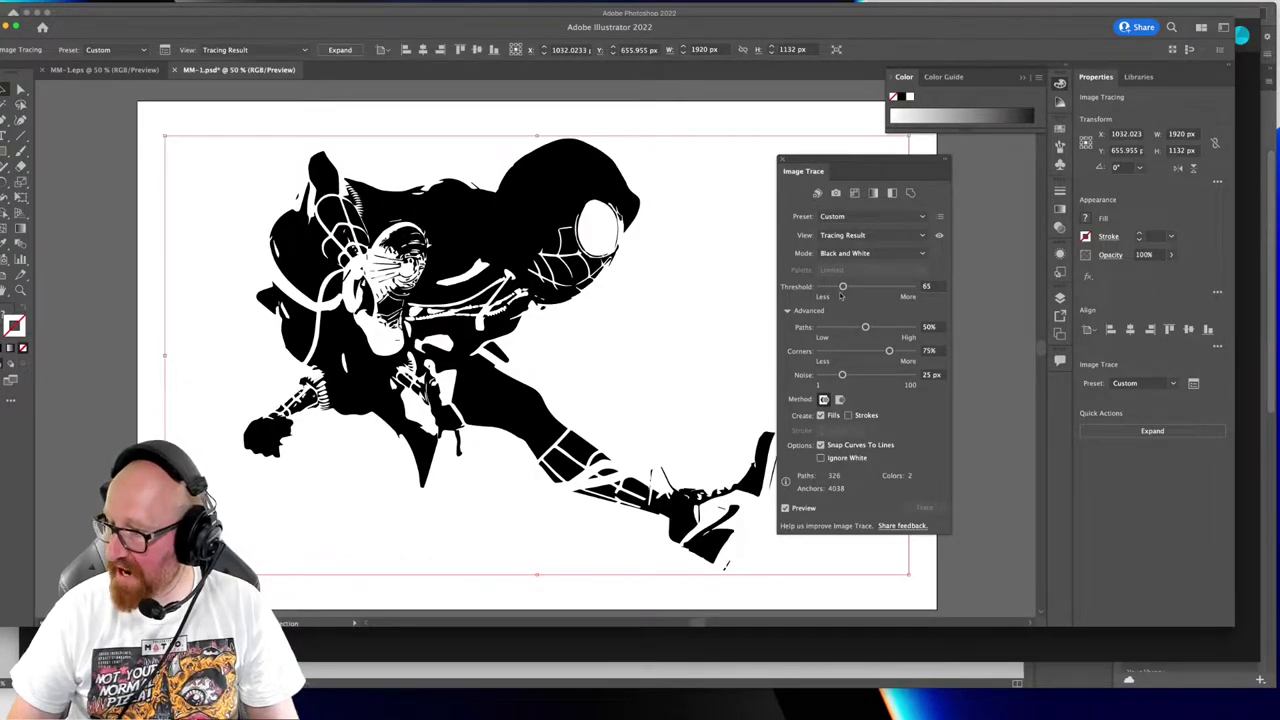
drag(843, 287, 839, 287)
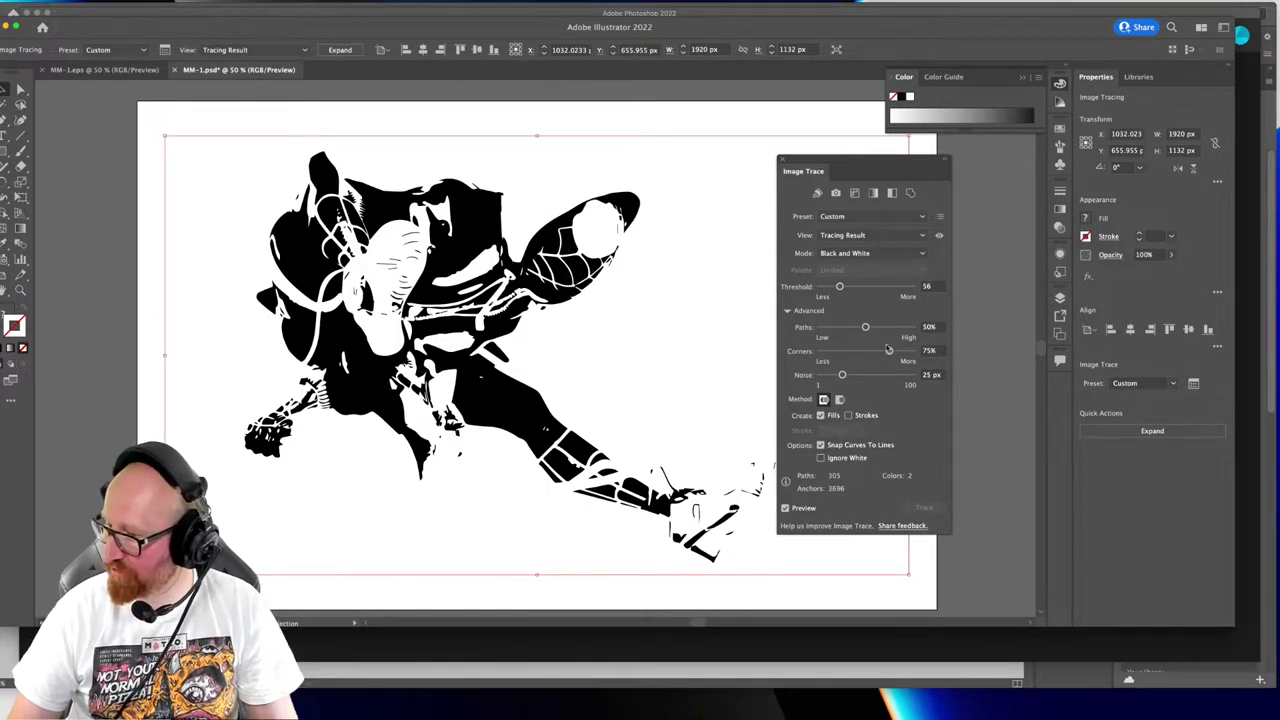
drag(840, 287, 843, 288)
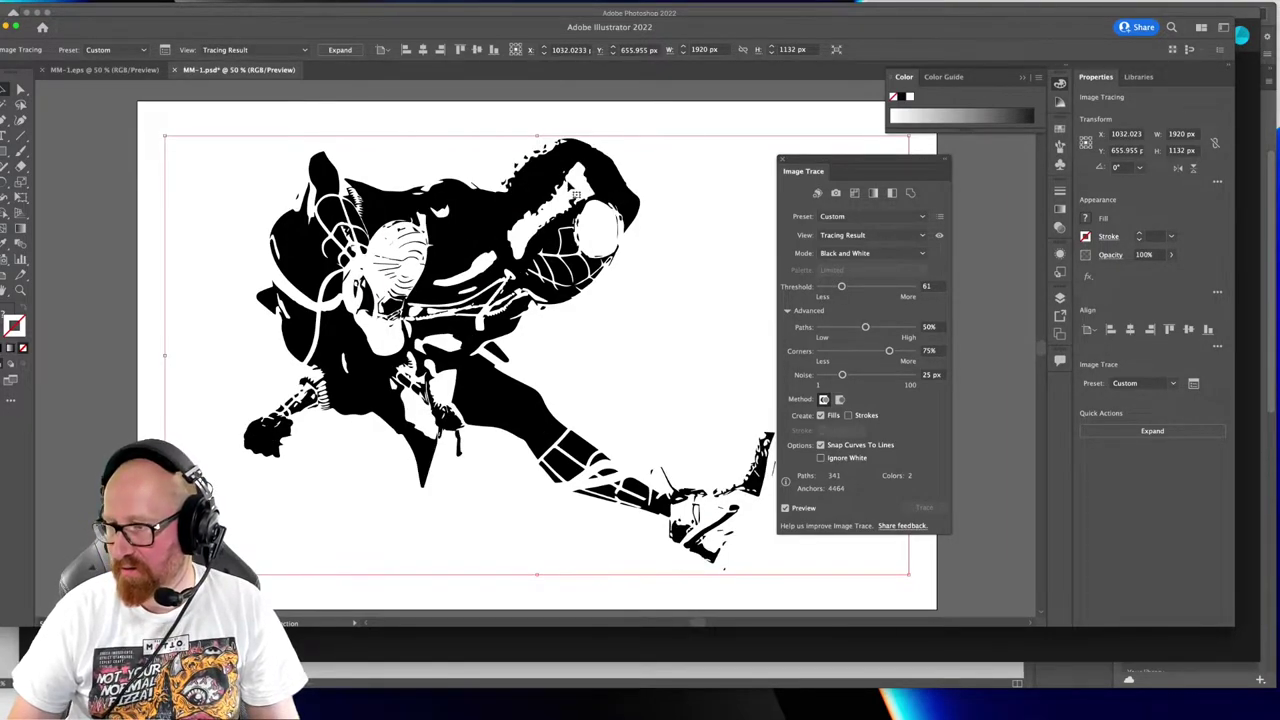
drag(842, 287, 843, 287)
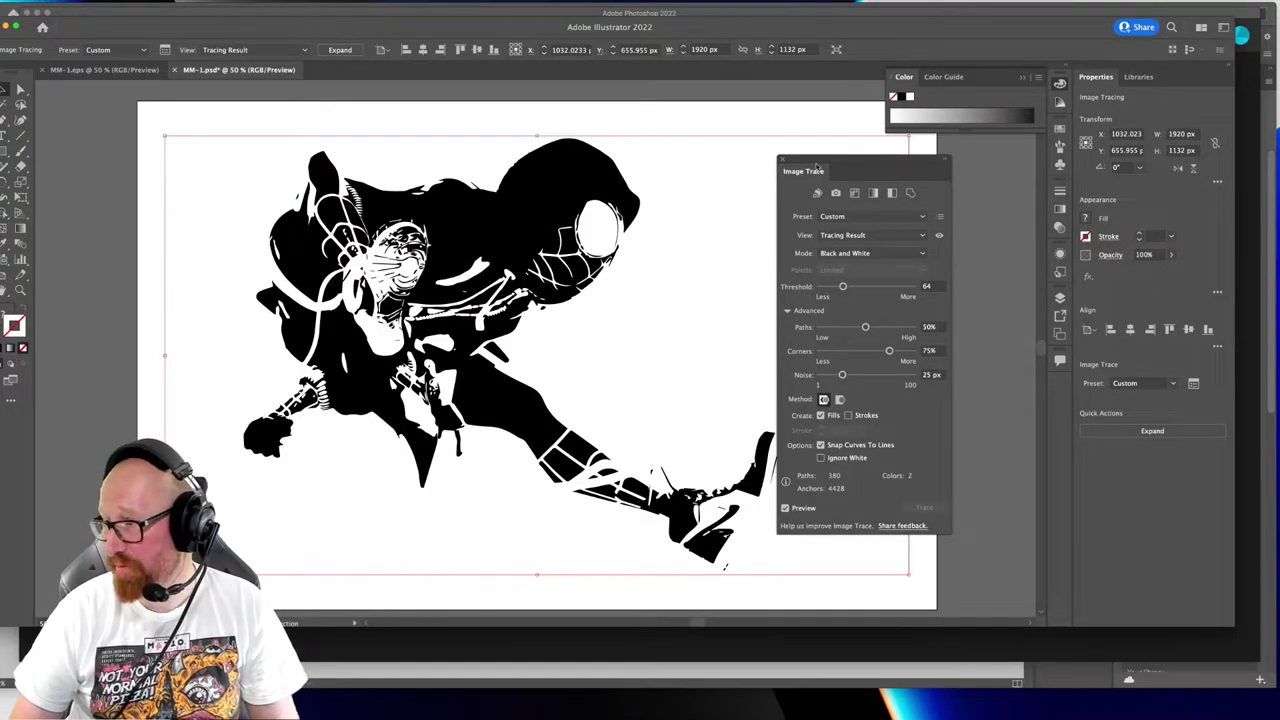
mouse_move(837, 160)
mouse_down()
mouse_move(805, 152)
mouse_move(812, 130)
mouse_move(935, 185)
mouse_move(917, 161)
mouse_up()
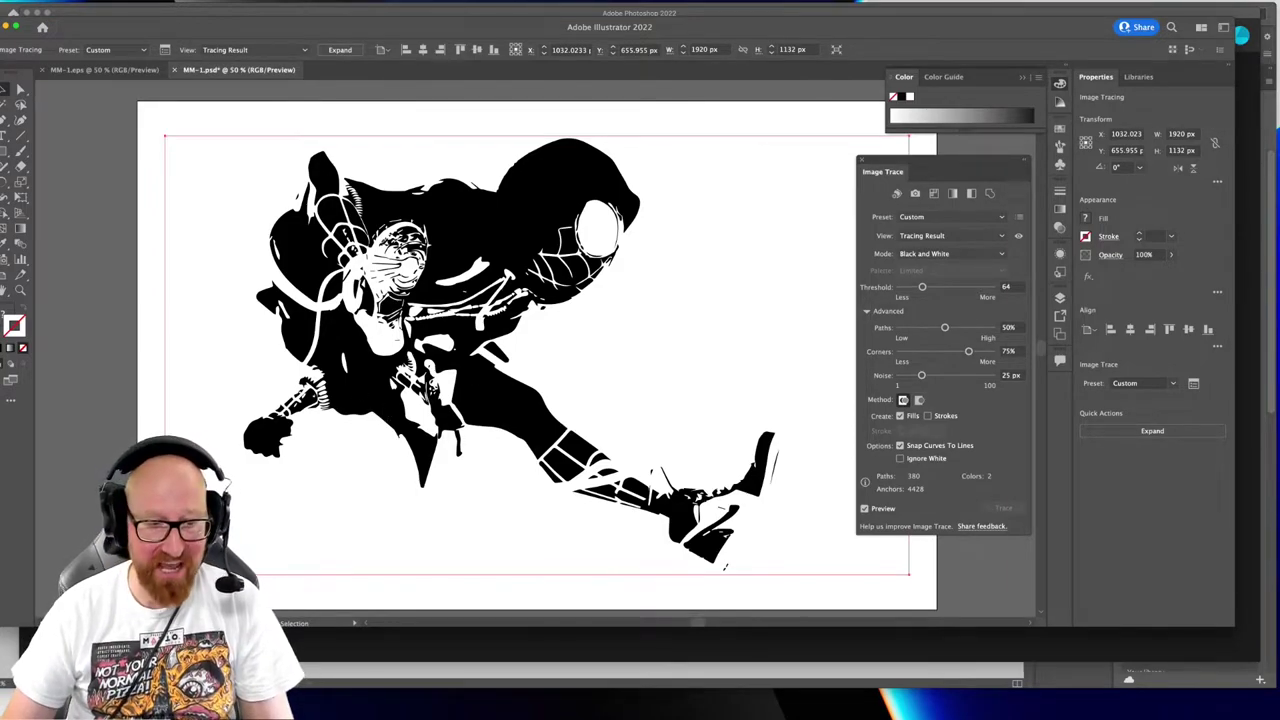
Switch to Photoshop and open MM-1.psd from the recent files at the webbing held by the gloved fist
key(super+Tab)
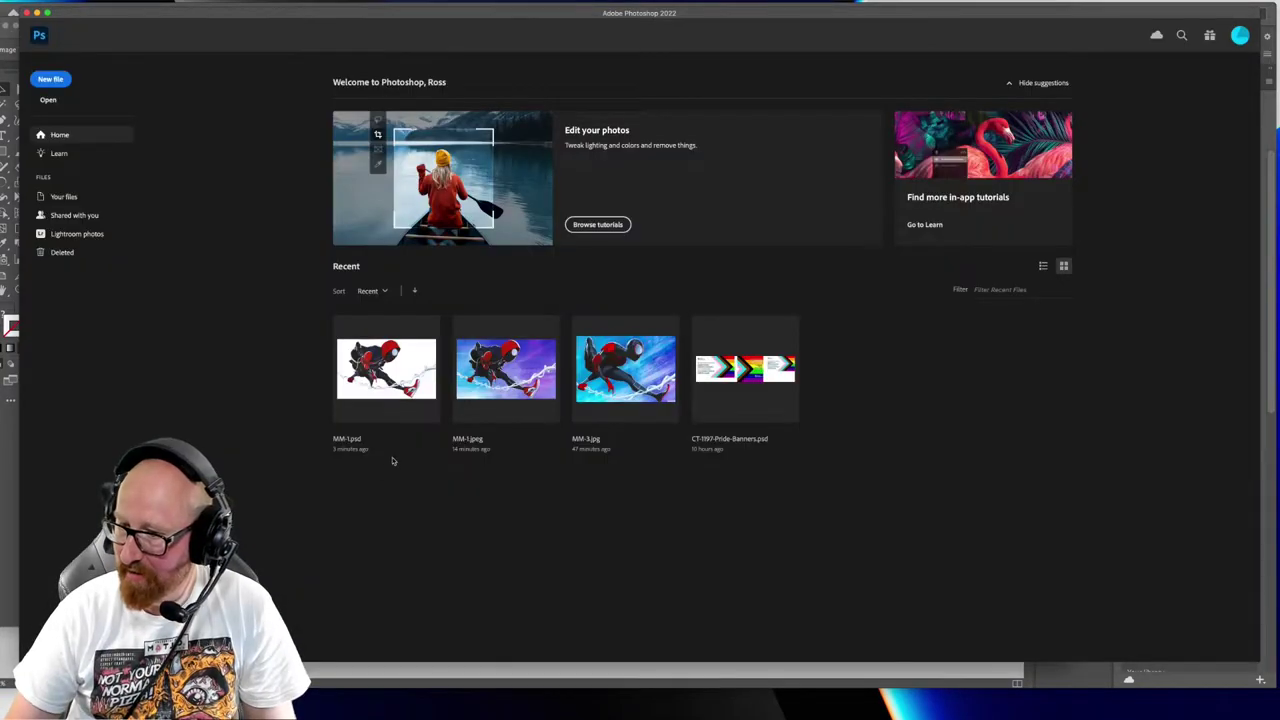
click(375, 368)
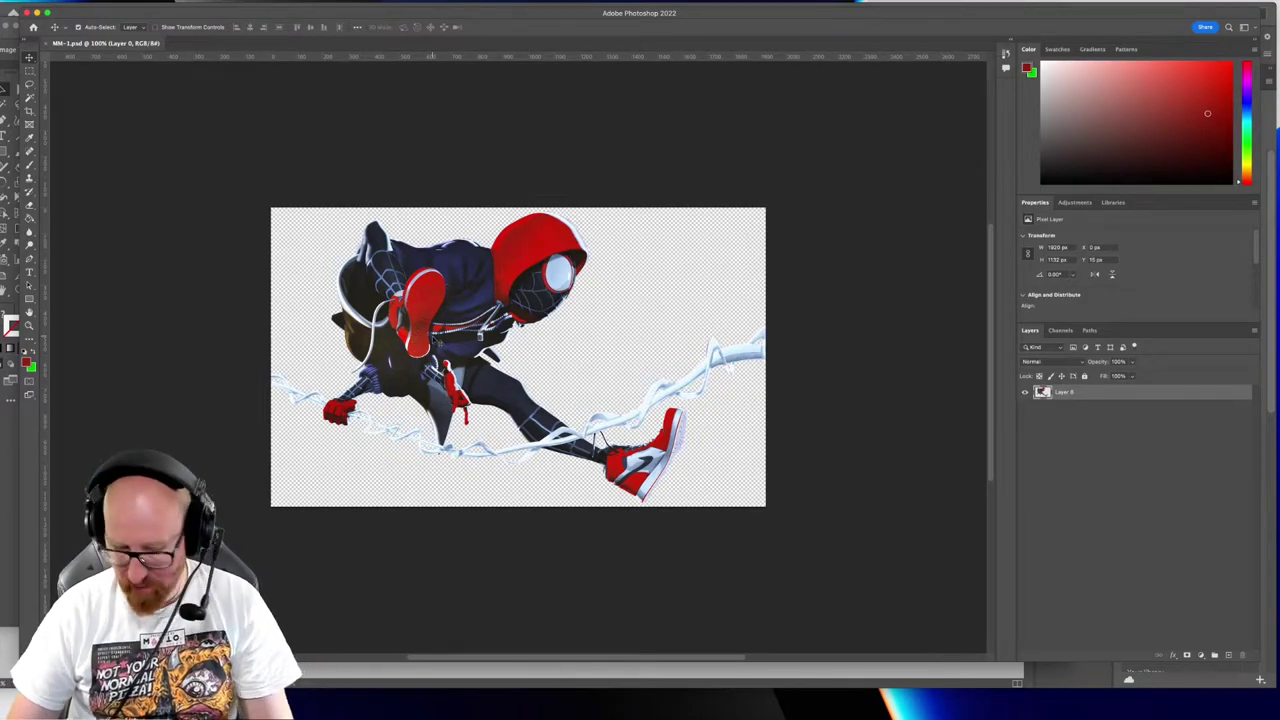
key(super+plus)
key(super+plus)
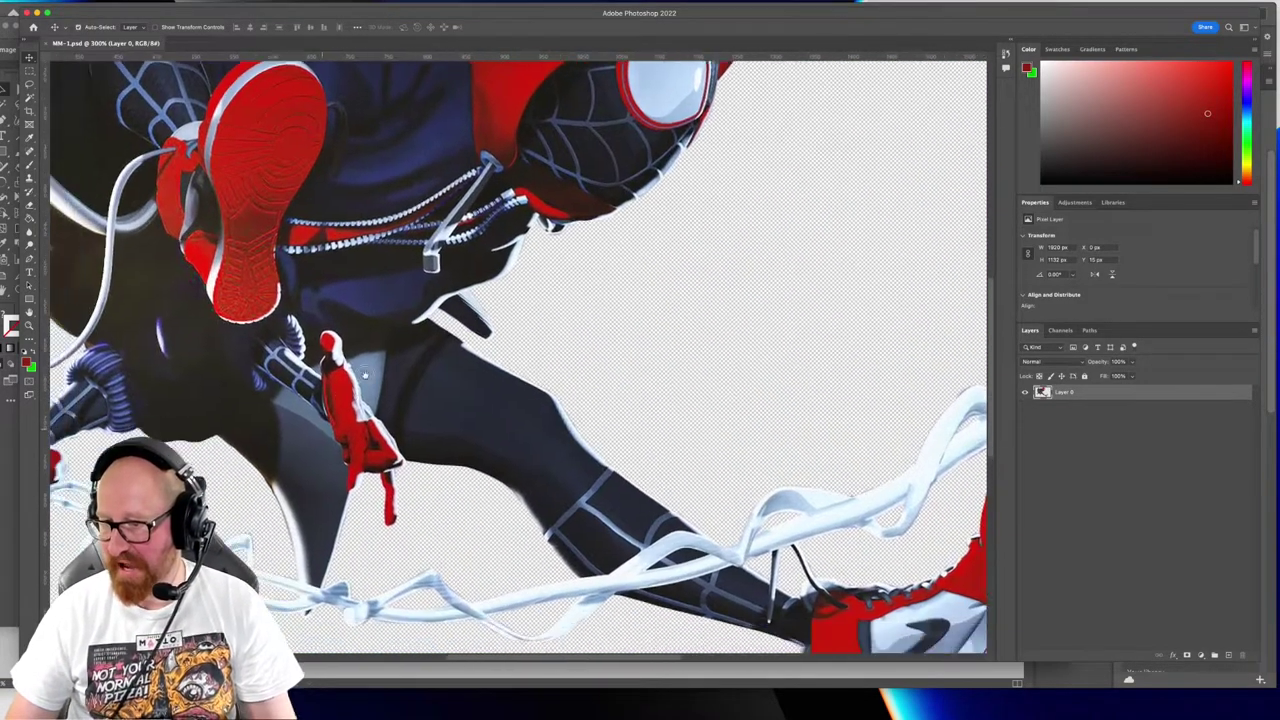
scroll(365, 373, down, 5)
scroll(365, 373, left, 10)
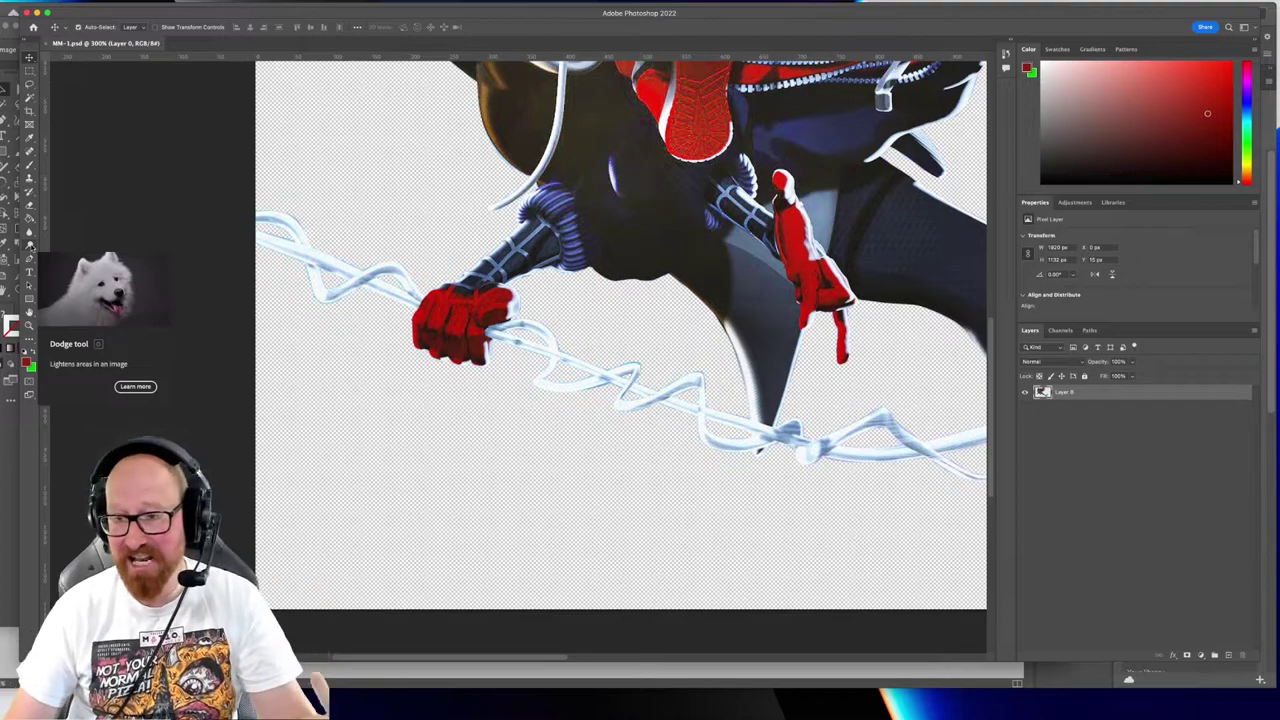
Choose the Burn tool and darken the web strand at the image's left edge, beside the gripping fist
click(30, 245)
right_click(30, 245)
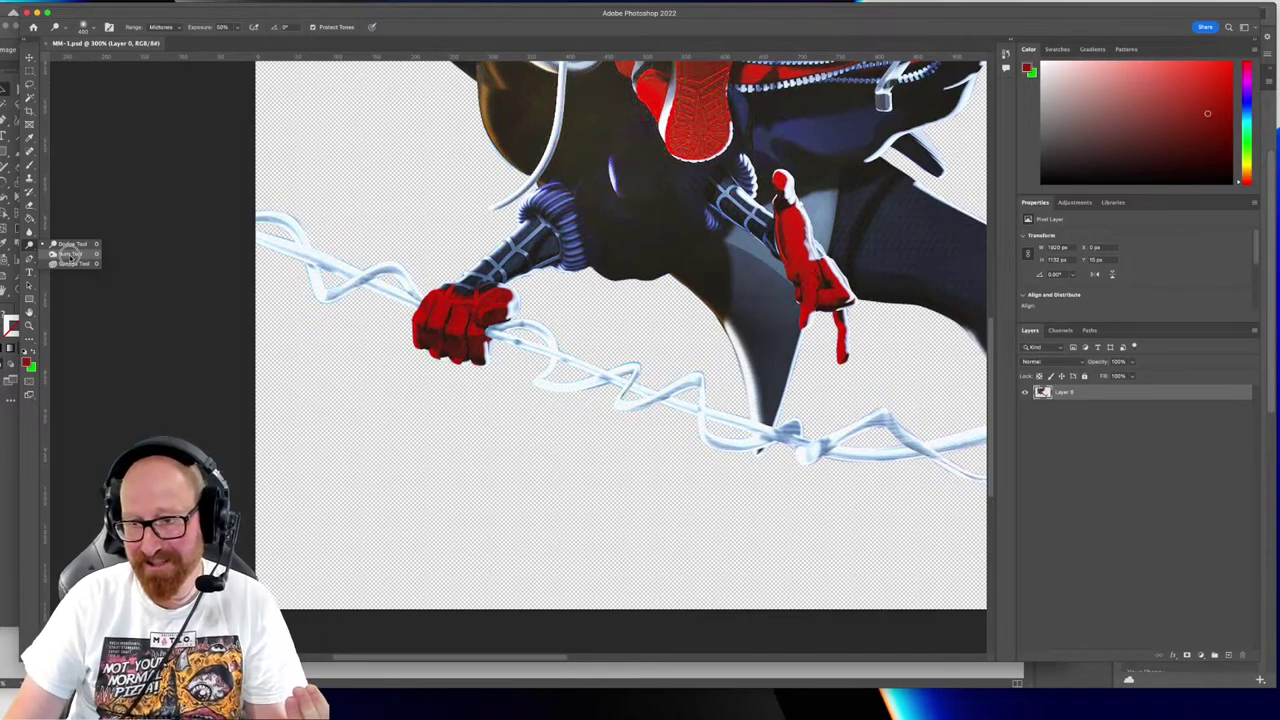
click(70, 254)
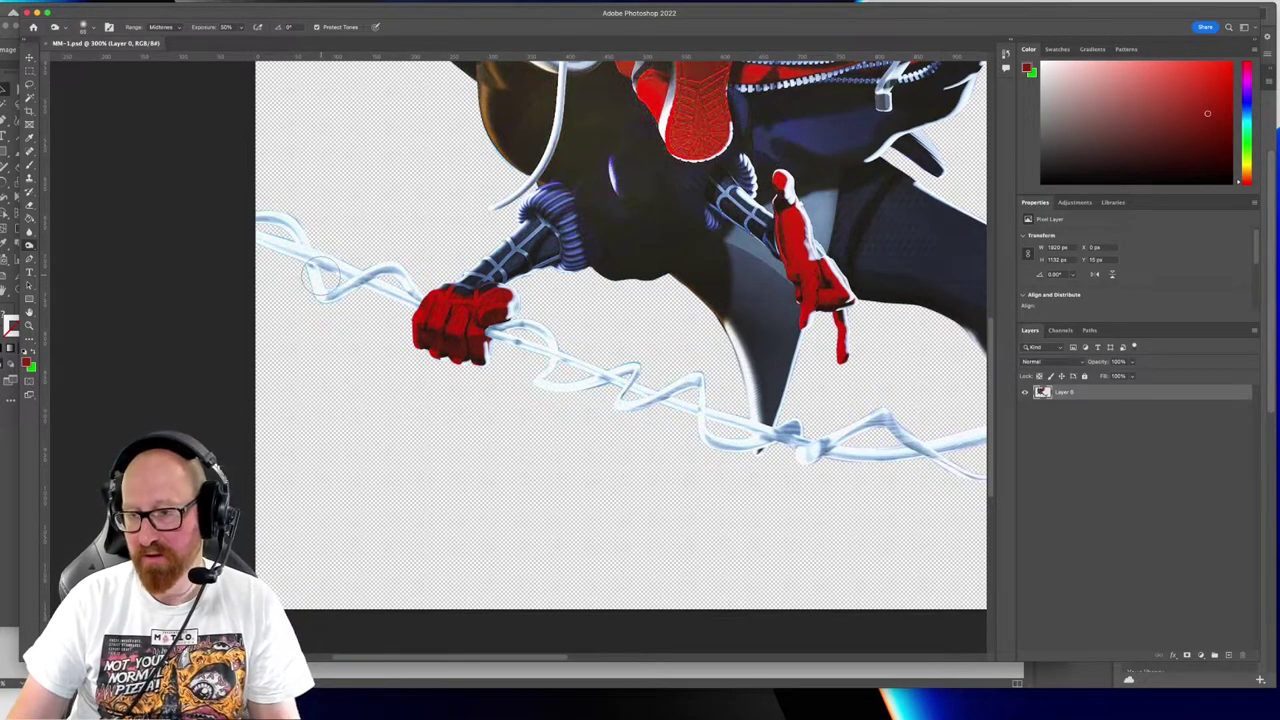
mouse_move(295, 248)
mouse_down()
mouse_move(268, 237)
mouse_move(331, 260)
mouse_up()
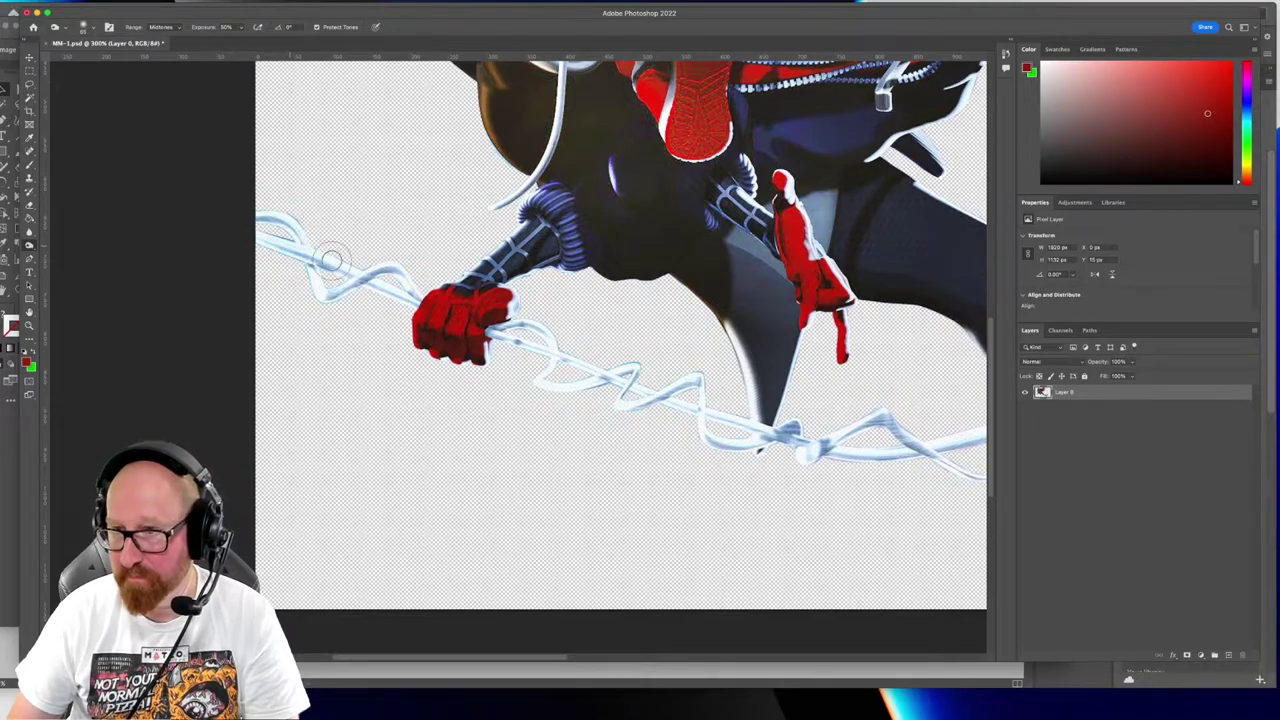
Raise the Burn tool's exposure to 100% and darken the webbing between the image's left edge and the fist more strongly
click(240, 28)
drag(242, 41, 276, 41)
click(443, 36)
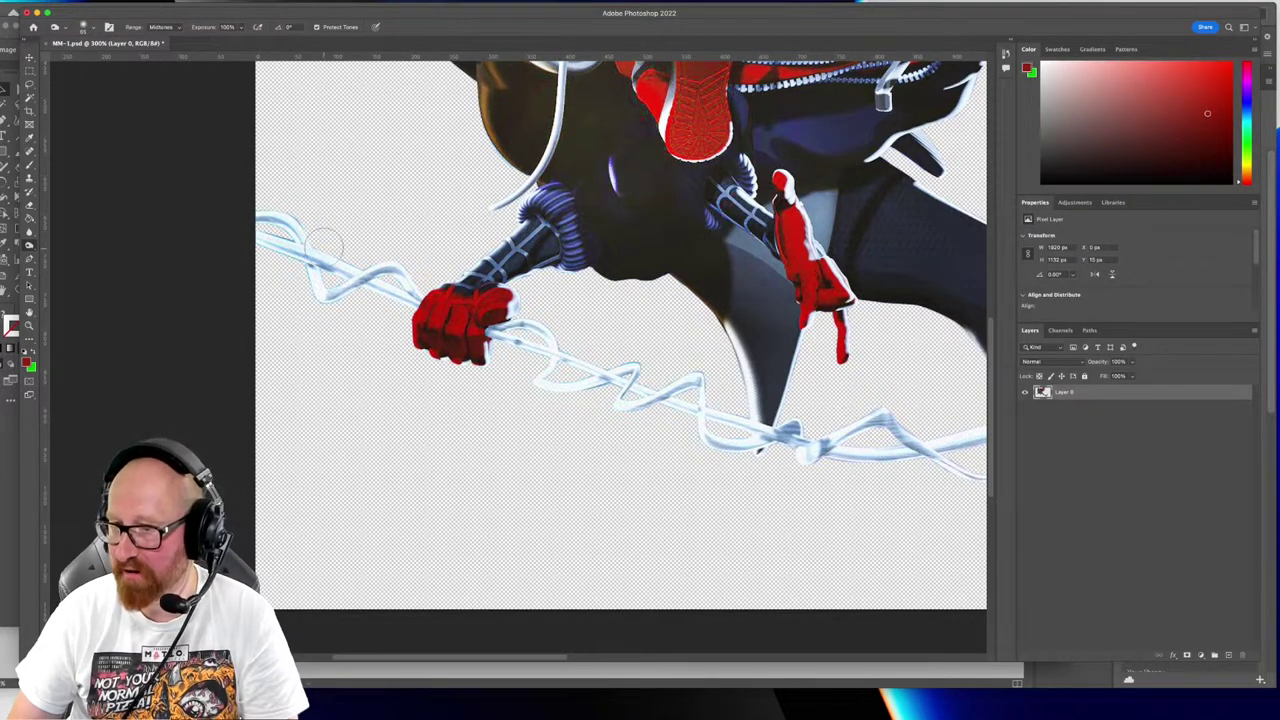
mouse_move(300, 243)
mouse_down()
mouse_move(326, 262)
mouse_move(269, 240)
mouse_move(279, 224)
mouse_move(295, 239)
mouse_move(324, 295)
mouse_move(401, 288)
mouse_move(273, 250)
mouse_move(315, 236)
mouse_move(431, 254)
mouse_move(357, 290)
mouse_move(317, 274)
mouse_move(351, 266)
mouse_move(411, 285)
mouse_move(345, 255)
mouse_up()
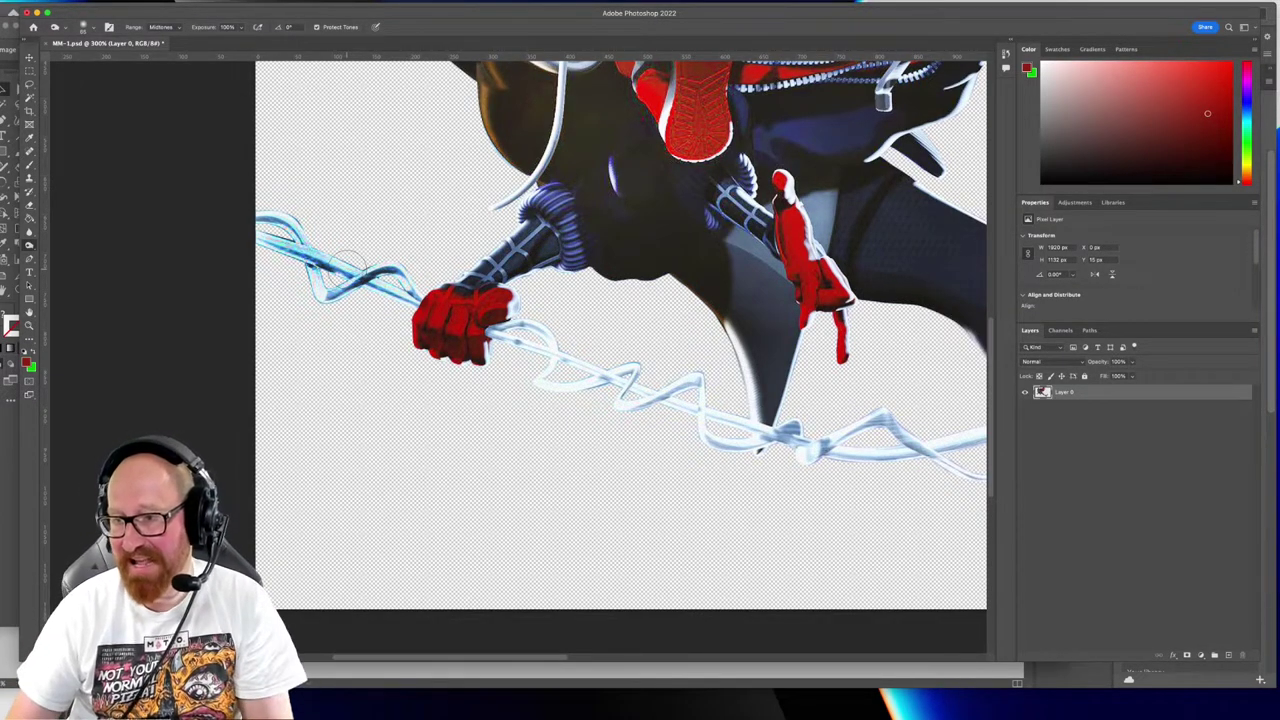
Burn the web strand and its loops from the fist to the knot just past the tip of the bent leg
mouse_move(530, 343)
mouse_down()
mouse_move(553, 352)
mouse_move(540, 378)
mouse_move(605, 379)
mouse_up()
mouse_move(615, 382)
mouse_down()
mouse_move(473, 357)
mouse_move(507, 380)
mouse_move(552, 357)
mouse_up()
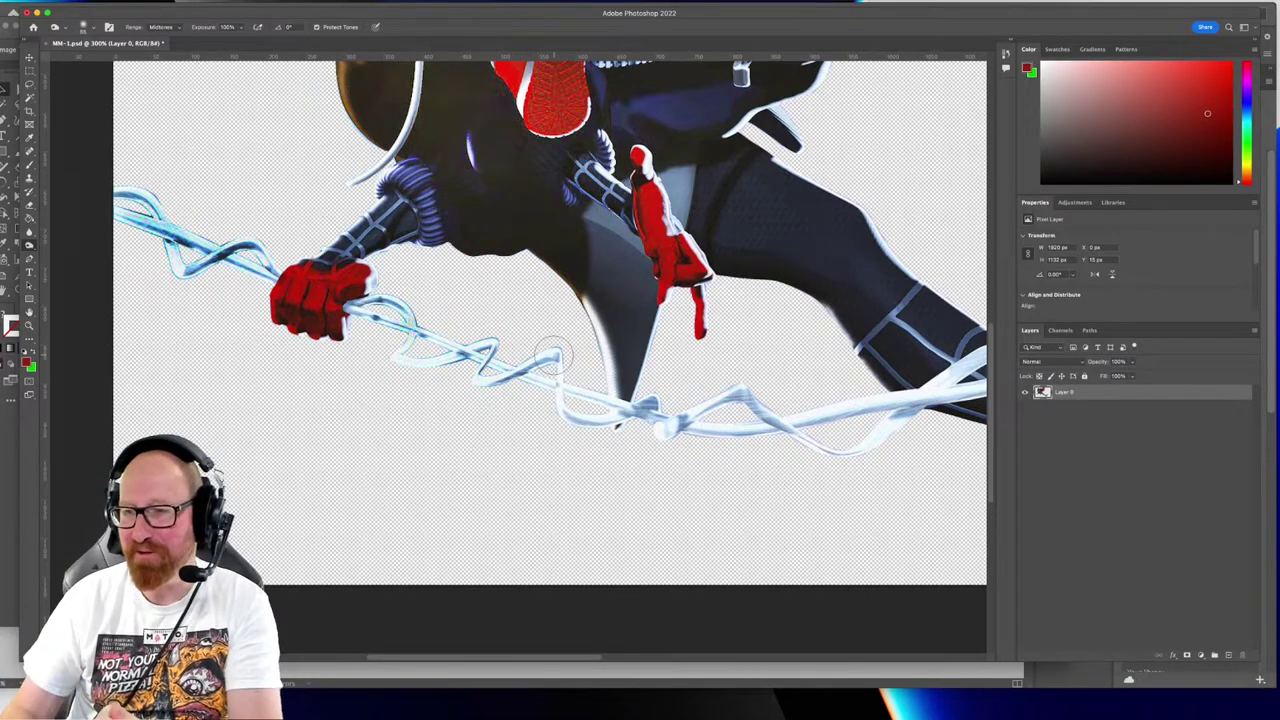
mouse_move(552, 357)
mouse_down()
mouse_move(514, 368)
mouse_move(530, 352)
mouse_move(565, 362)
mouse_move(578, 408)
mouse_move(622, 413)
mouse_move(582, 392)
mouse_up()
mouse_move(640, 425)
mouse_down()
mouse_move(702, 407)
mouse_move(655, 401)
mouse_move(590, 420)
mouse_move(622, 405)
mouse_move(747, 402)
mouse_move(655, 370)
mouse_up()
scroll(621, 408, up, 5)
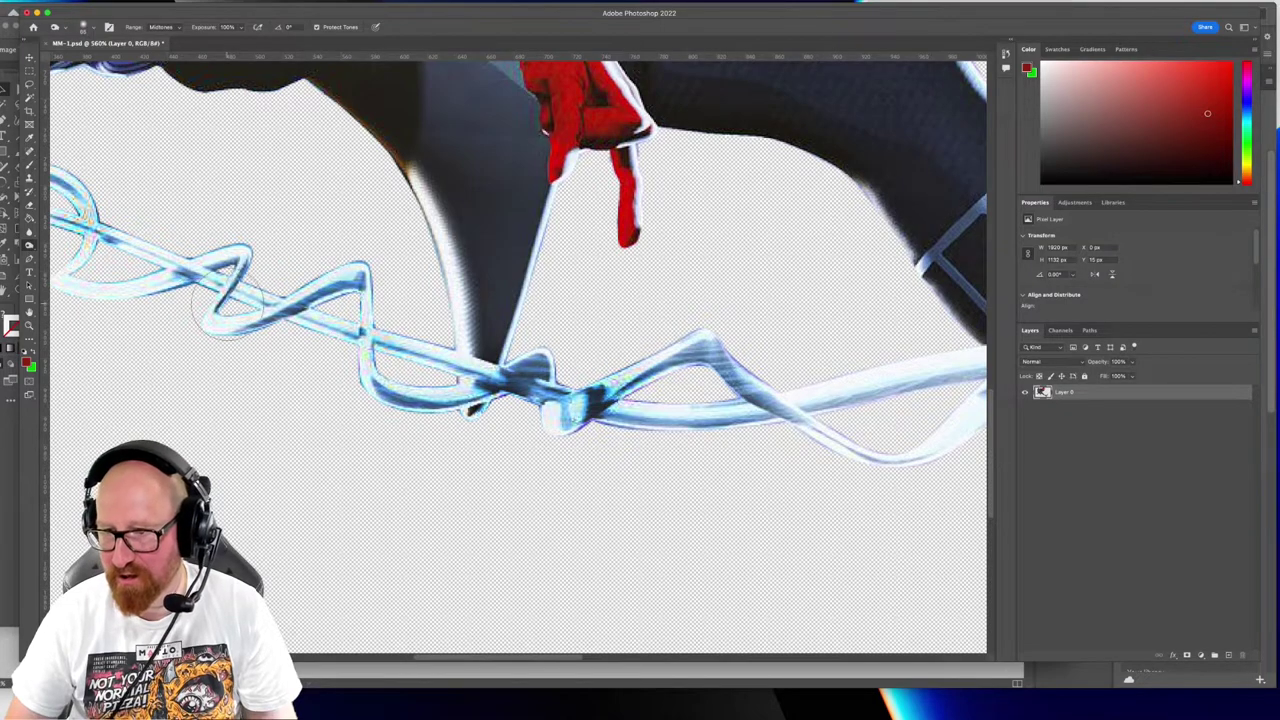
Darken the pale loops beside the fist and continue burning the web strand across to the outstretched shin
drag(160, 287, 492, 312)
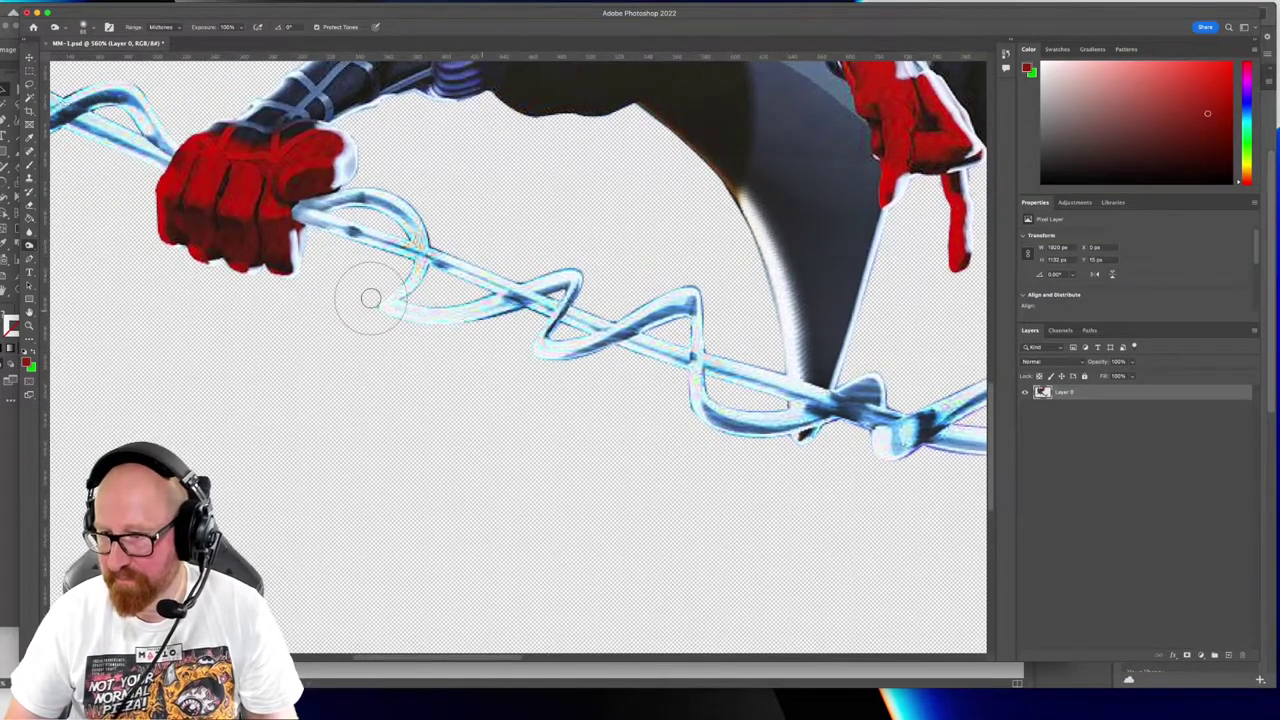
mouse_move(371, 297)
mouse_down()
mouse_move(480, 310)
mouse_move(417, 295)
mouse_move(422, 238)
mouse_move(347, 203)
mouse_up()
mouse_move(528, 285)
mouse_down()
mouse_move(558, 300)
mouse_move(566, 349)
mouse_move(665, 306)
mouse_move(709, 429)
mouse_move(790, 410)
mouse_move(737, 375)
mouse_move(866, 389)
mouse_move(366, 311)
mouse_move(456, 353)
mouse_move(517, 357)
mouse_move(575, 355)
mouse_move(466, 294)
mouse_move(643, 337)
mouse_move(815, 315)
mouse_move(757, 294)
mouse_move(686, 297)
mouse_move(655, 330)
mouse_move(748, 410)
mouse_move(810, 345)
mouse_move(766, 371)
mouse_move(653, 386)
mouse_move(679, 396)
mouse_up()
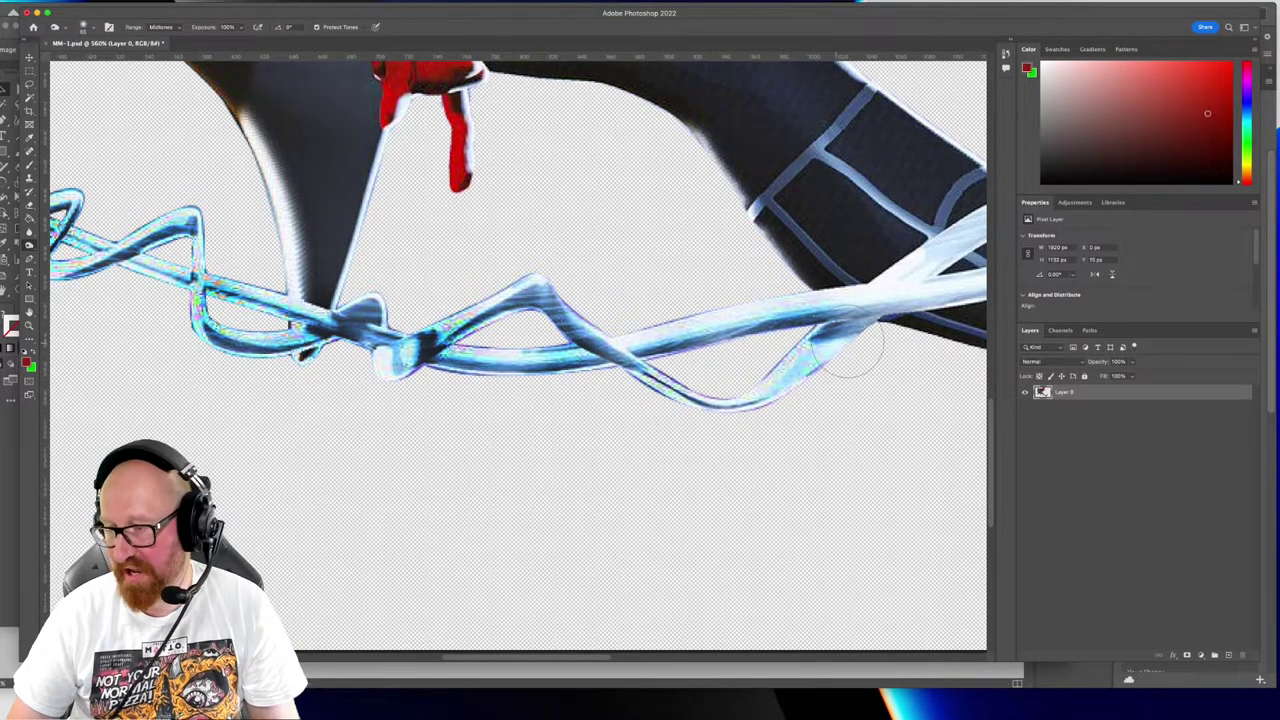
mouse_move(849, 350)
mouse_down()
mouse_move(486, 336)
mouse_move(411, 358)
mouse_up()
drag(440, 308, 463, 281)
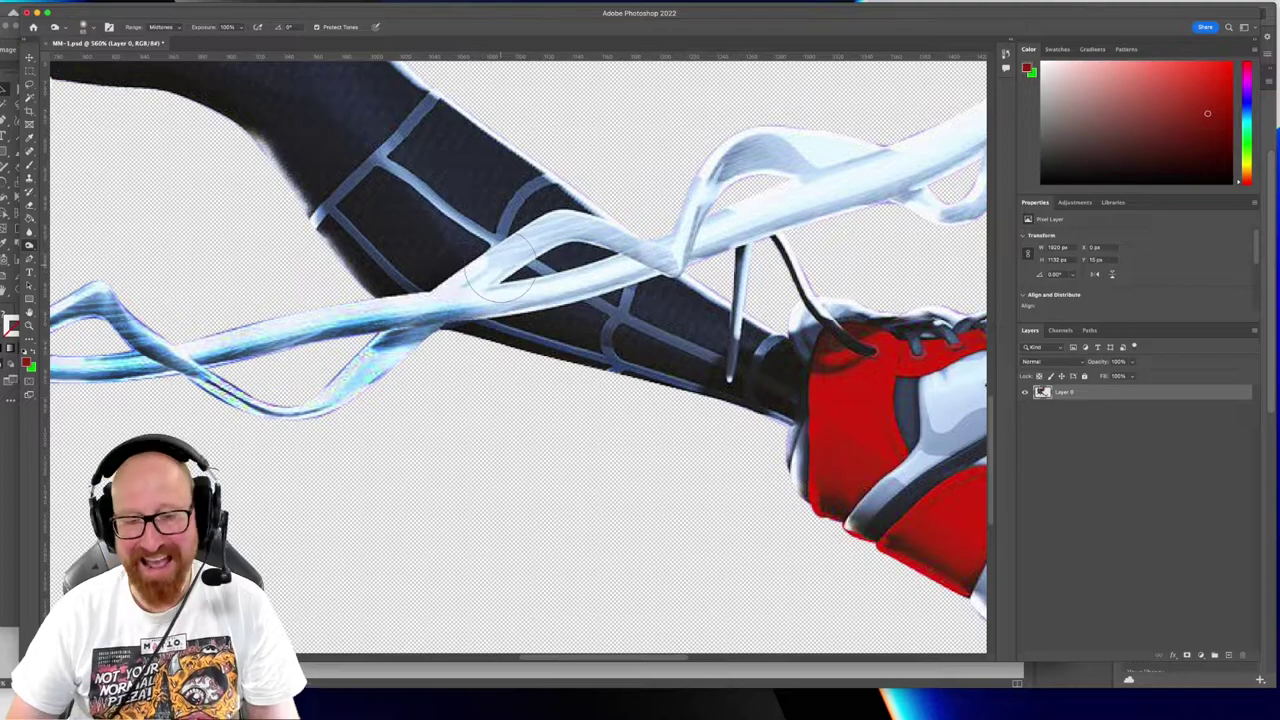
Darken the web strand with the Burn tool where it crosses the lower leg and twists above the red shoe
mouse_move(555, 285)
mouse_down()
mouse_move(618, 255)
mouse_move(579, 245)
mouse_move(500, 262)
mouse_move(483, 283)
mouse_move(600, 275)
mouse_move(593, 287)
mouse_move(429, 310)
mouse_move(672, 238)
mouse_move(751, 175)
mouse_move(842, 177)
mouse_move(840, 162)
mouse_move(745, 215)
mouse_up()
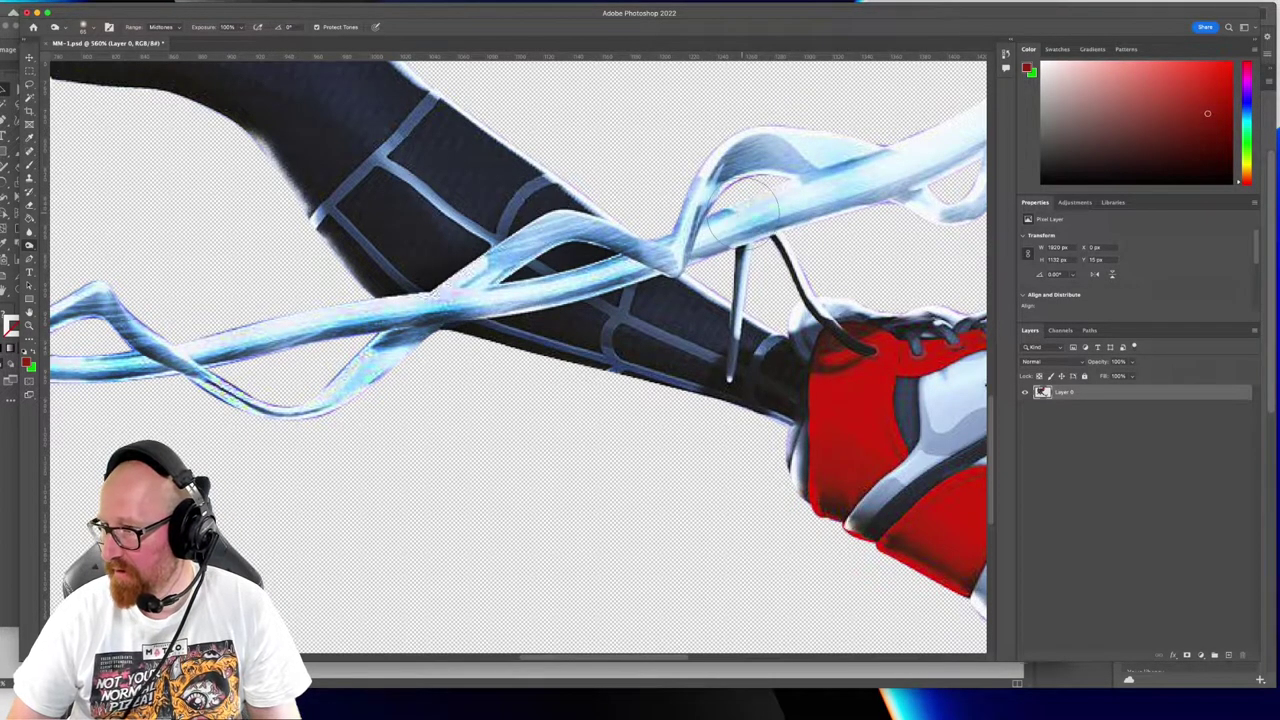
drag(836, 184, 388, 291)
mouse_move(538, 228)
mouse_down()
mouse_move(506, 239)
mouse_move(537, 254)
mouse_move(499, 300)
mouse_move(329, 246)
mouse_move(258, 282)
mouse_move(366, 262)
mouse_up()
mouse_move(625, 146)
mouse_down()
mouse_move(467, 316)
mouse_move(476, 308)
mouse_up()
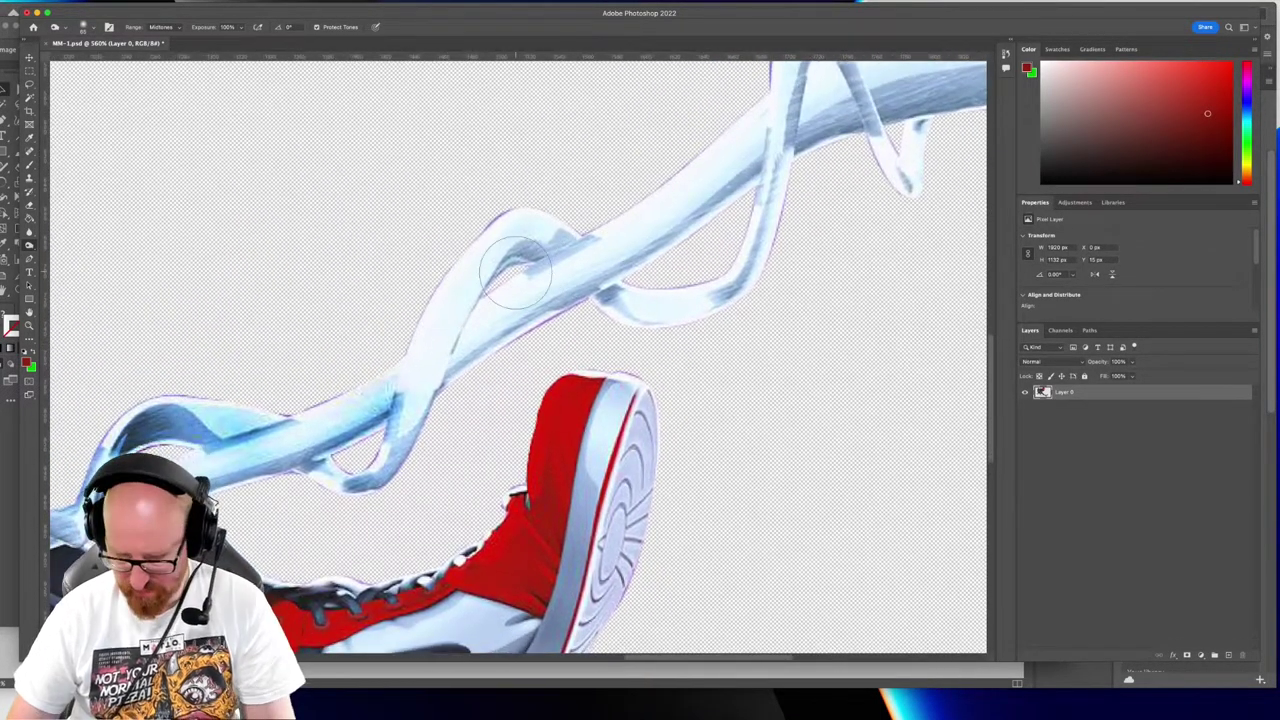
mouse_move(555, 285)
mouse_down()
mouse_move(554, 246)
mouse_move(462, 282)
mouse_move(482, 257)
mouse_move(418, 369)
mouse_move(513, 334)
mouse_move(539, 298)
mouse_move(625, 255)
mouse_move(600, 254)
mouse_move(645, 272)
mouse_move(632, 306)
mouse_move(719, 292)
mouse_move(760, 232)
mouse_move(749, 197)
mouse_move(771, 195)
mouse_move(650, 272)
mouse_up()
mouse_move(700, 165)
mouse_down()
mouse_move(488, 312)
mouse_move(657, 168)
mouse_move(565, 325)
mouse_up()
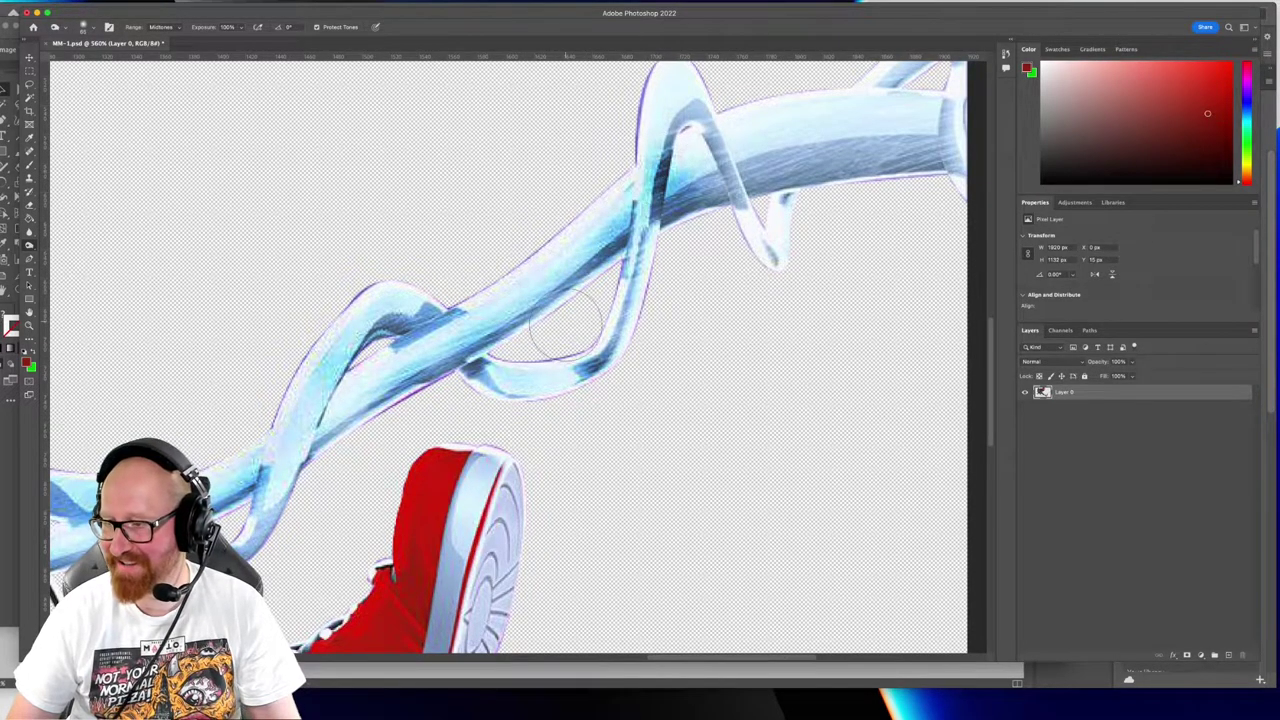
Burn the thick web strand and its twisting loops up to the canvas edge beyond the shoe
mouse_move(625, 275)
mouse_down()
mouse_move(552, 373)
mouse_move(512, 380)
mouse_move(484, 392)
mouse_up()
scroll(498, 367, right, 5)
scroll(498, 367, up, 3)
mouse_move(562, 335)
mouse_down()
mouse_move(574, 380)
mouse_move(597, 370)
mouse_move(602, 335)
mouse_up()
mouse_move(601, 270)
mouse_down()
mouse_move(549, 268)
mouse_move(508, 230)
mouse_move(489, 245)
mouse_move(475, 300)
mouse_up()
mouse_move(550, 290)
mouse_down()
mouse_move(687, 250)
mouse_move(788, 265)
mouse_move(753, 172)
mouse_move(765, 150)
mouse_move(679, 234)
mouse_move(772, 215)
mouse_move(777, 320)
mouse_move(686, 265)
mouse_move(578, 262)
mouse_up()
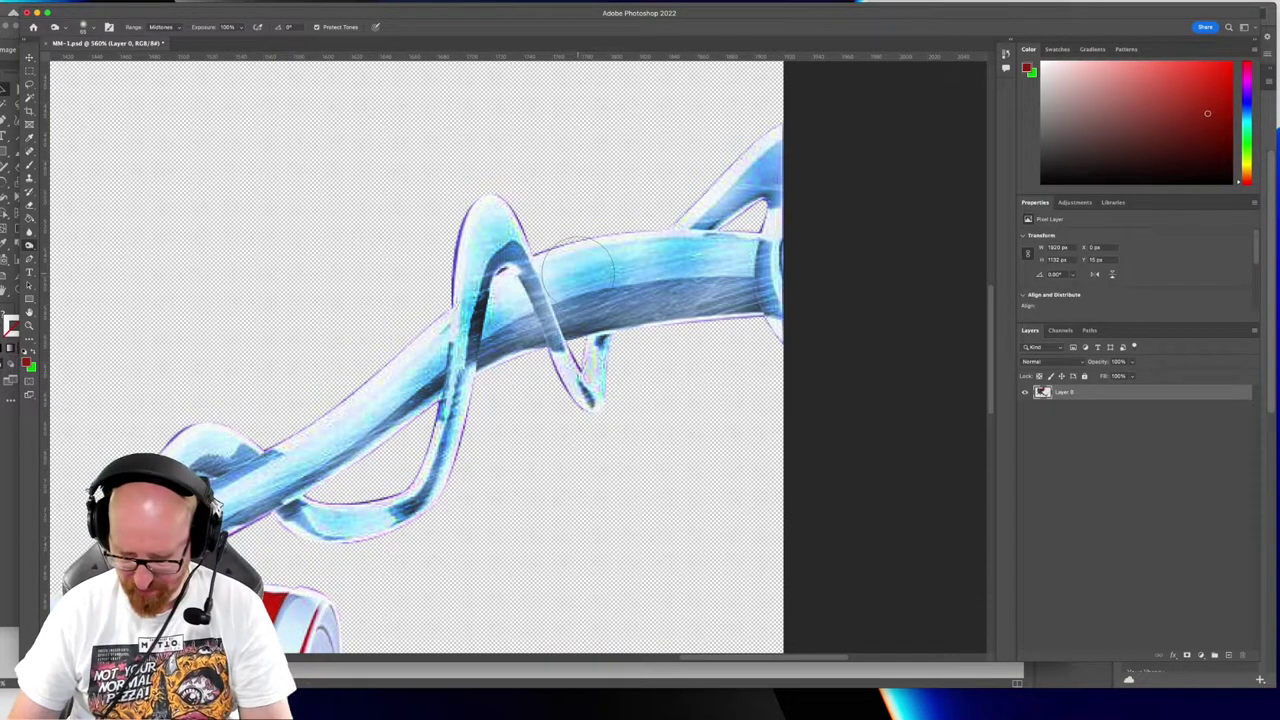
scroll(394, 341, down, 10)
drag(382, 369, 490, 385)
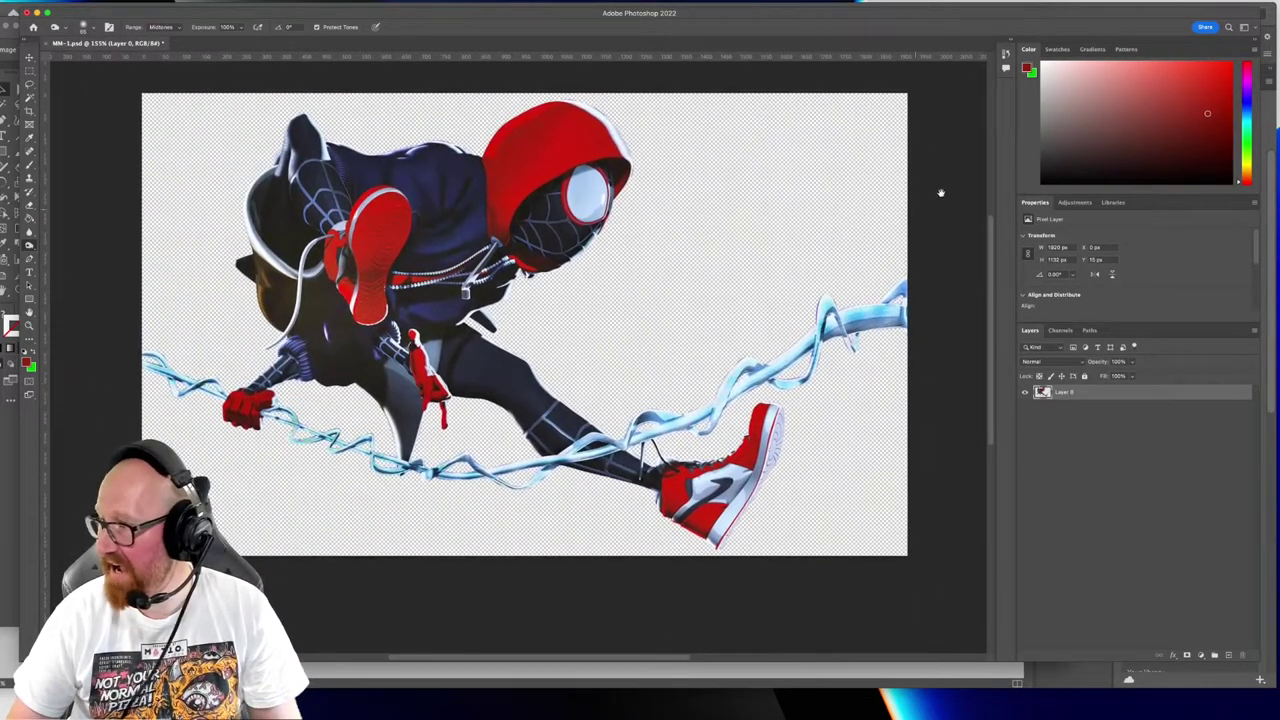
Expand the document history and compare the artwork's original state with its latest burned state twice
click(1005, 52)
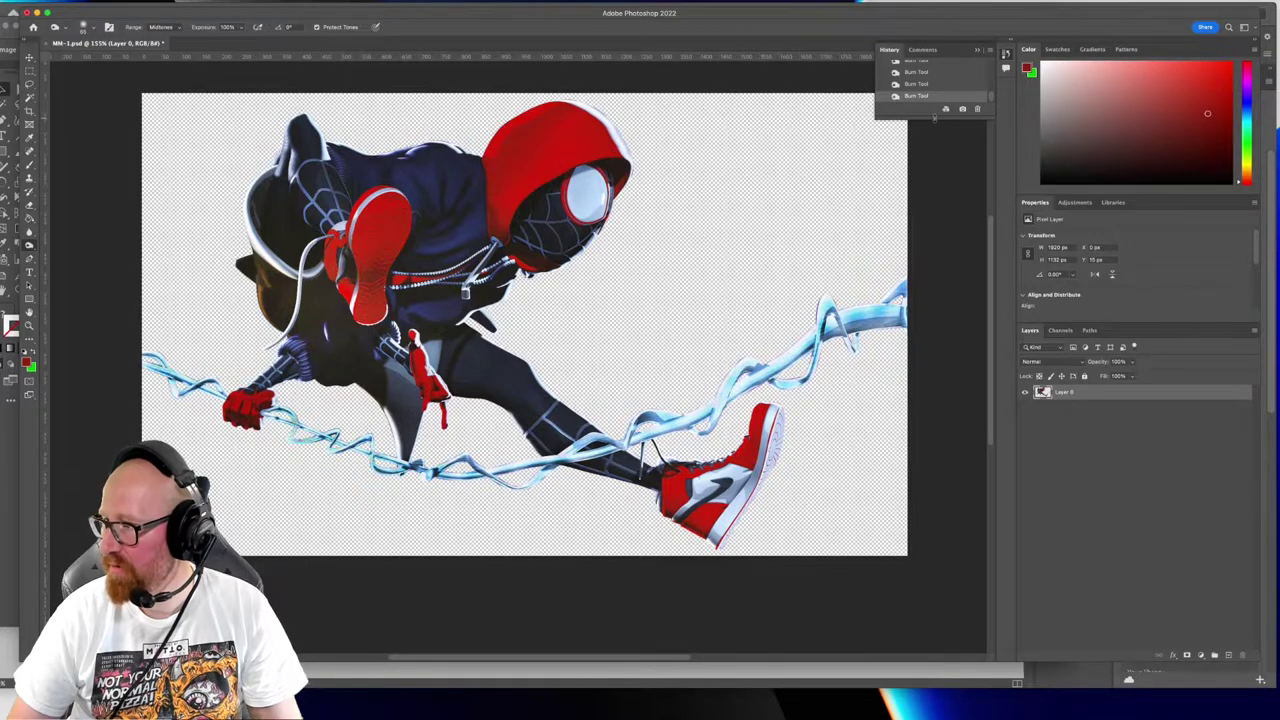
mouse_move(934, 117)
mouse_down()
mouse_move(920, 563)
mouse_move(924, 550)
mouse_up()
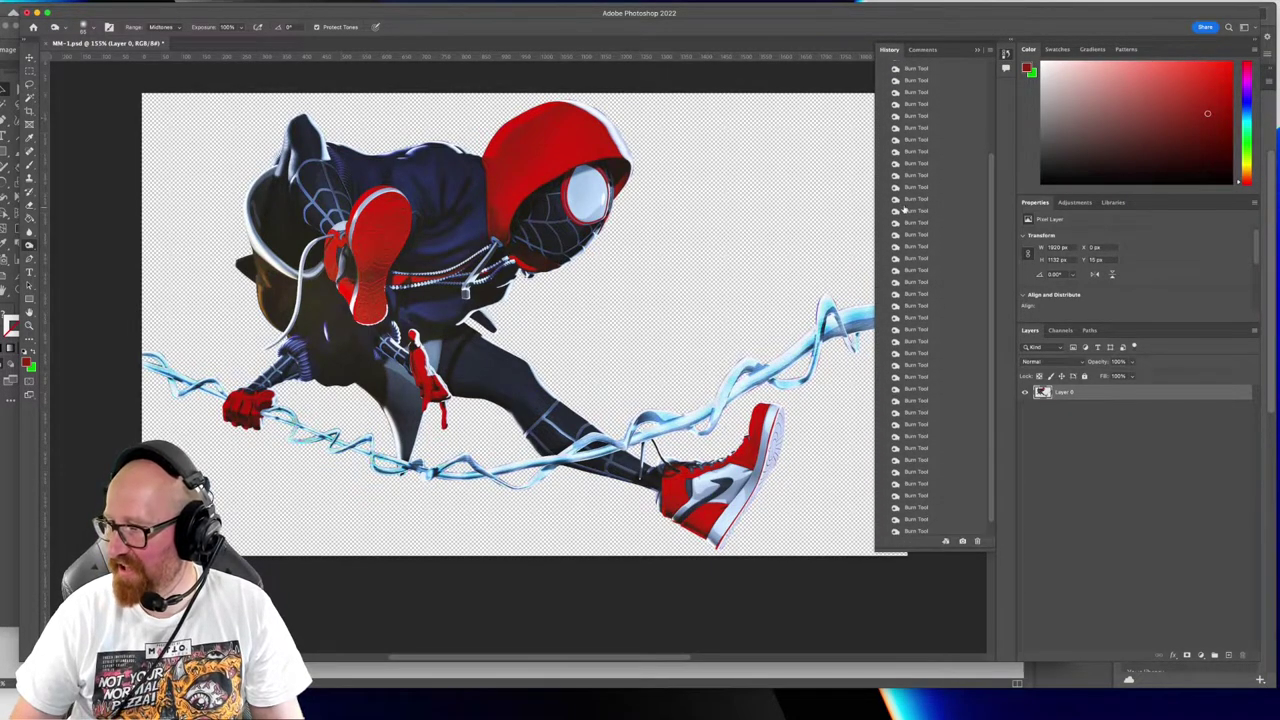
scroll(904, 210, up, 3)
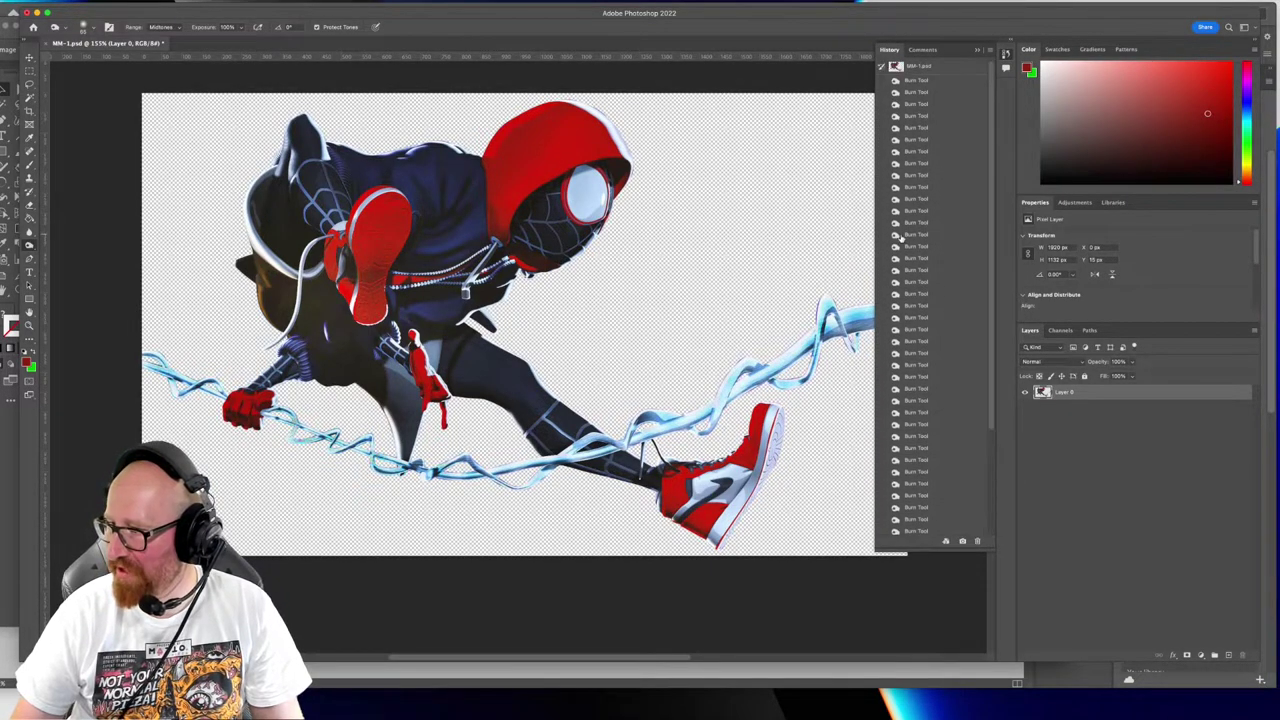
click(947, 68)
scroll(936, 376, down, 2)
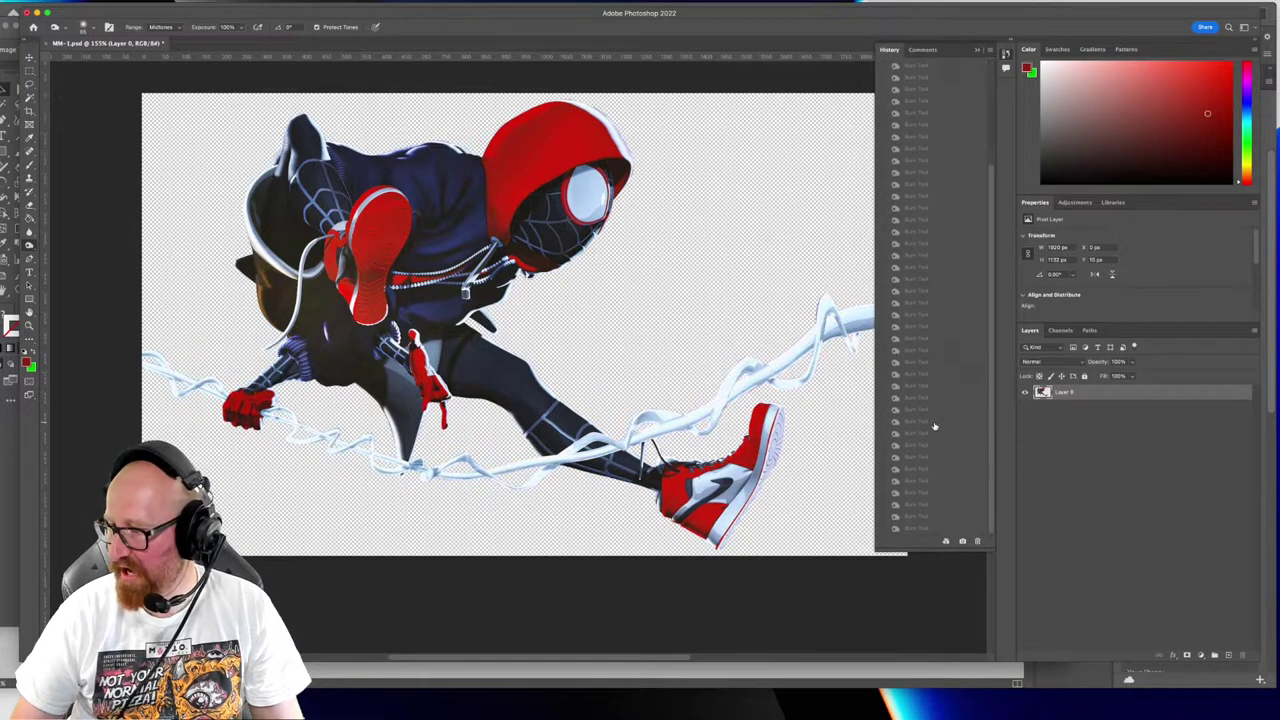
click(939, 530)
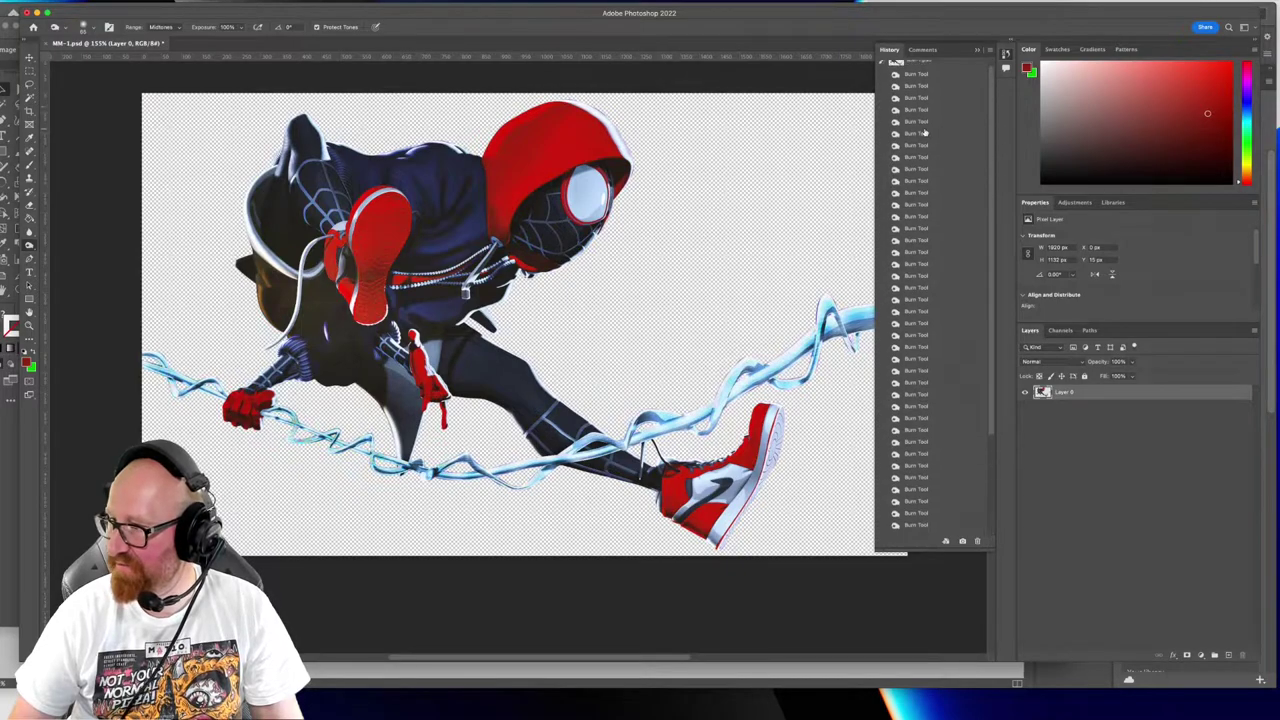
scroll(934, 120, up, 2)
click(934, 68)
scroll(912, 505, down, 2)
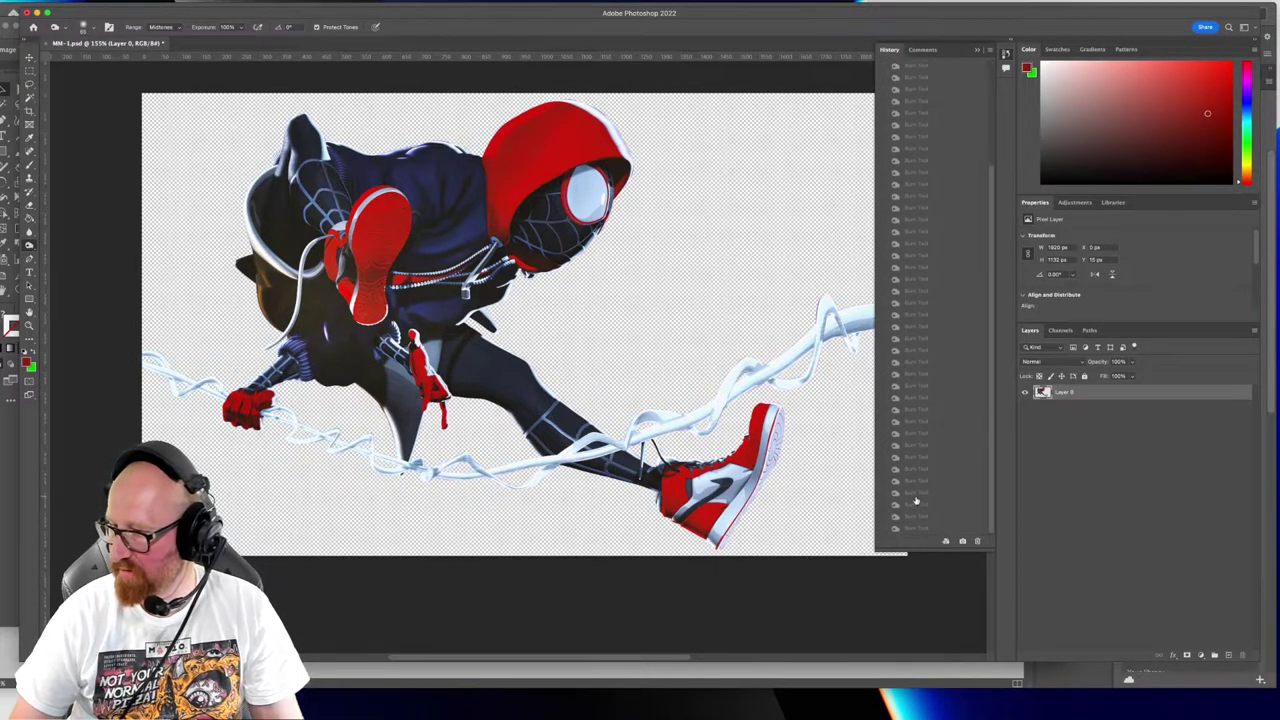
click(941, 531)
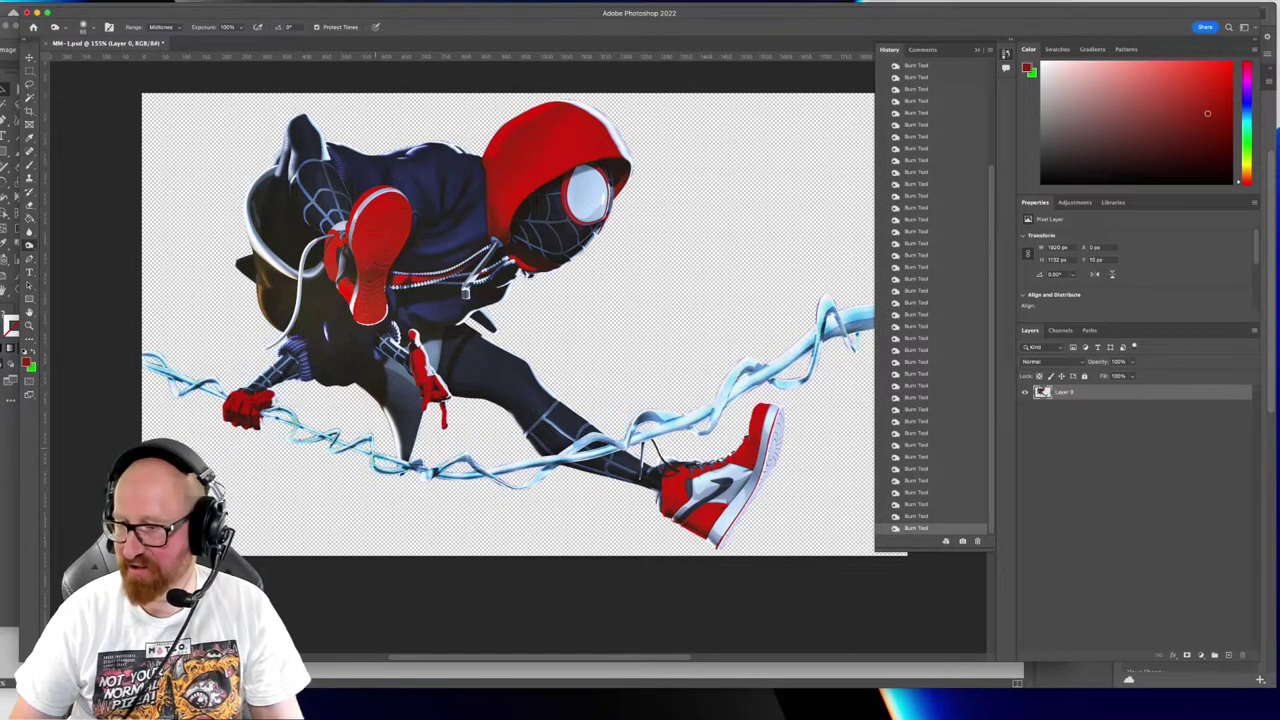
Burn the thin twisting web strands on both sides of the red glove for deeper contrast
key(super+plus)
key(super+plus)
key(super+plus)
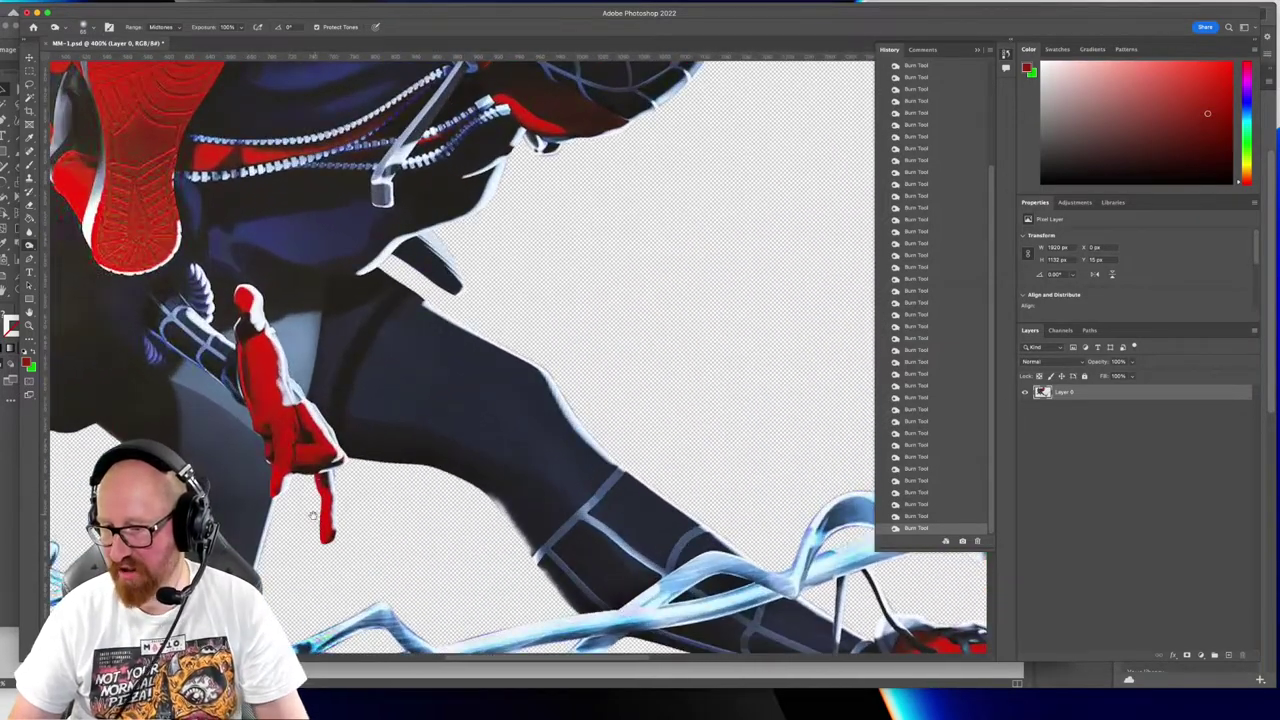
mouse_move(443, 622)
mouse_down()
mouse_move(577, 361)
mouse_move(705, 368)
mouse_move(725, 390)
mouse_move(665, 420)
mouse_move(500, 375)
mouse_move(440, 395)
mouse_move(455, 408)
mouse_move(252, 329)
mouse_move(351, 323)
mouse_up()
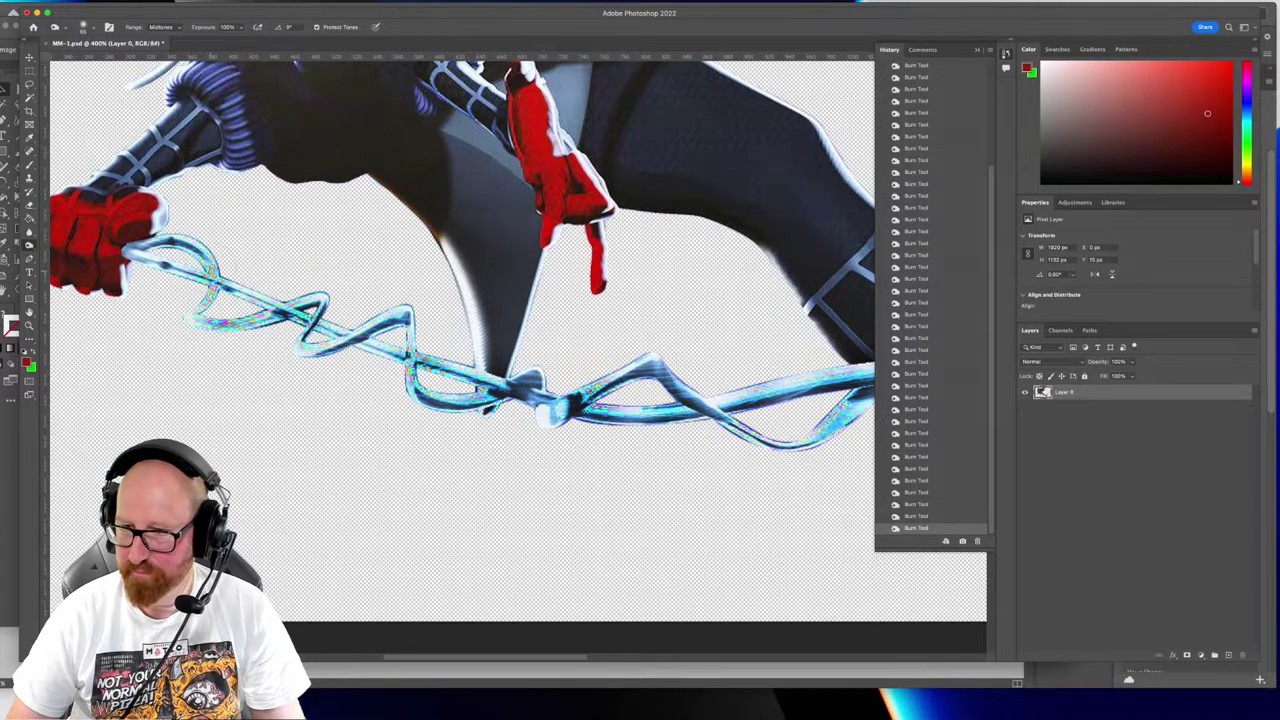
drag(191, 321, 467, 363)
scroll(514, 370, up, 5)
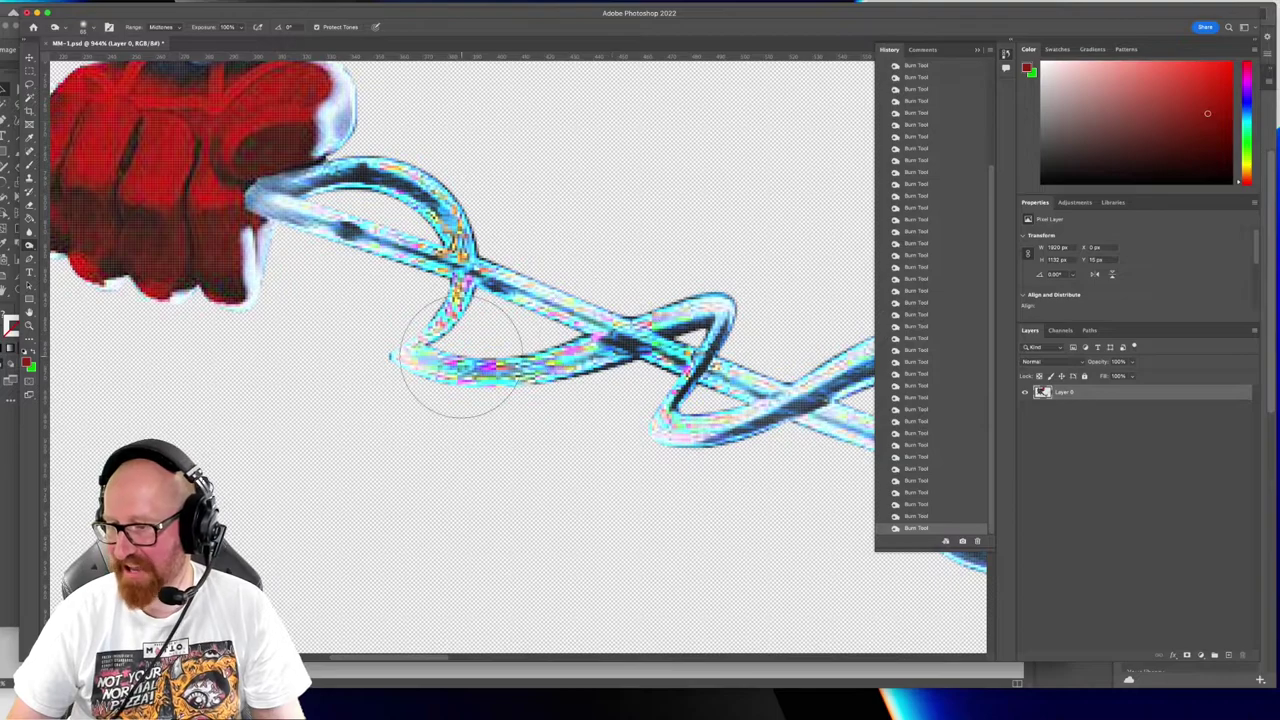
scroll(460, 368, down, 8)
scroll(450, 355, left, 5)
scroll(450, 355, up, 2)
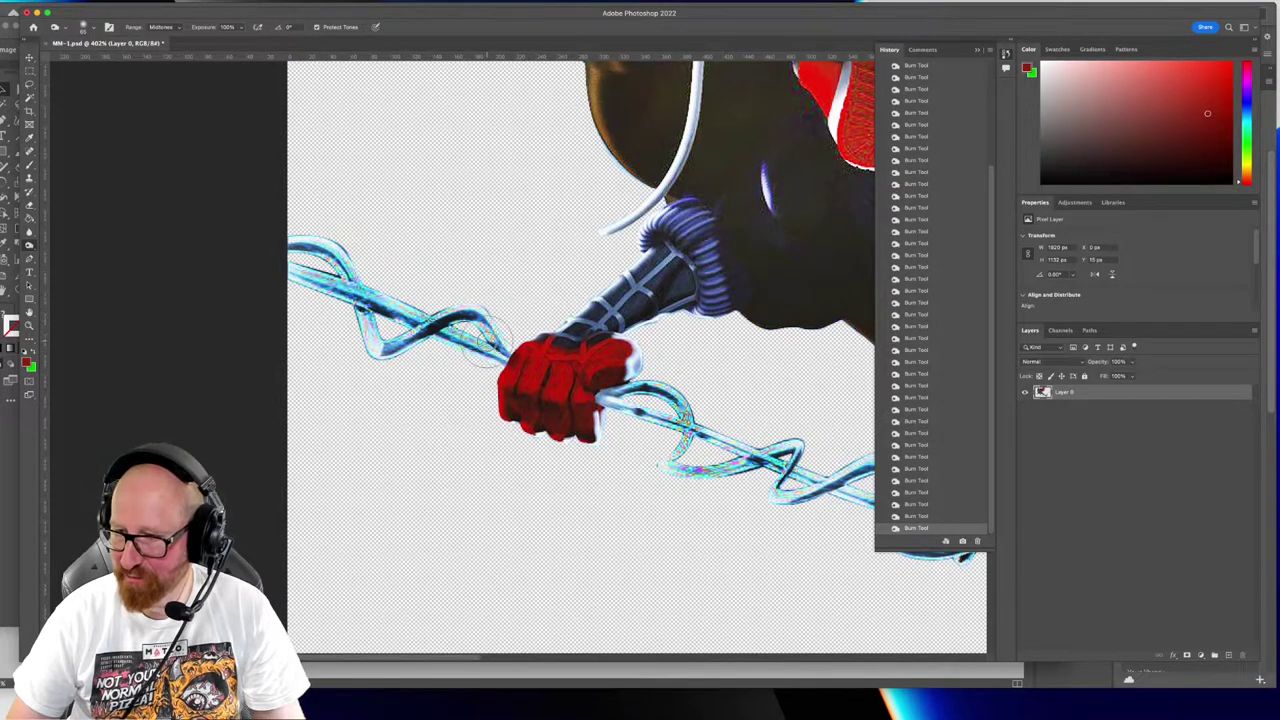
scroll(460, 355, right, 6)
scroll(460, 355, down, 2)
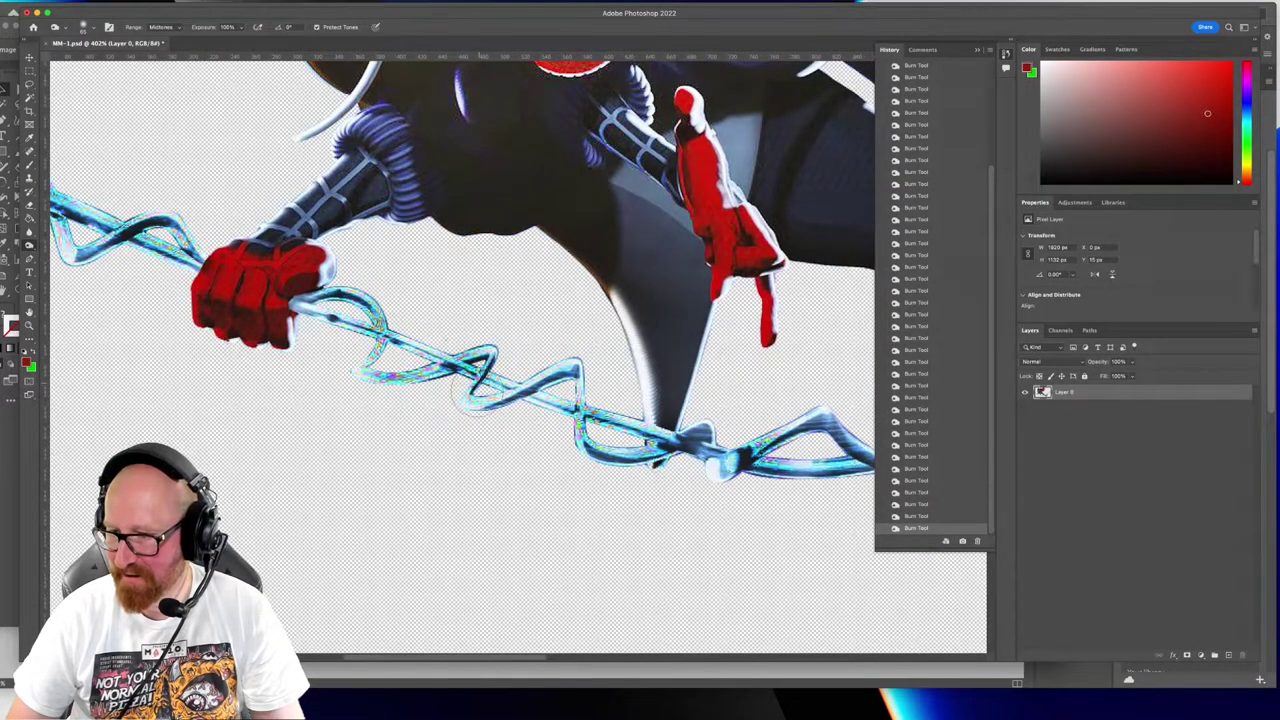
Burn the web strand again beneath the pointed foot and along the stretch leading to the outstretched leg
mouse_move(550, 370)
mouse_down()
mouse_move(579, 393)
mouse_move(584, 432)
mouse_move(626, 442)
mouse_move(292, 354)
mouse_up()
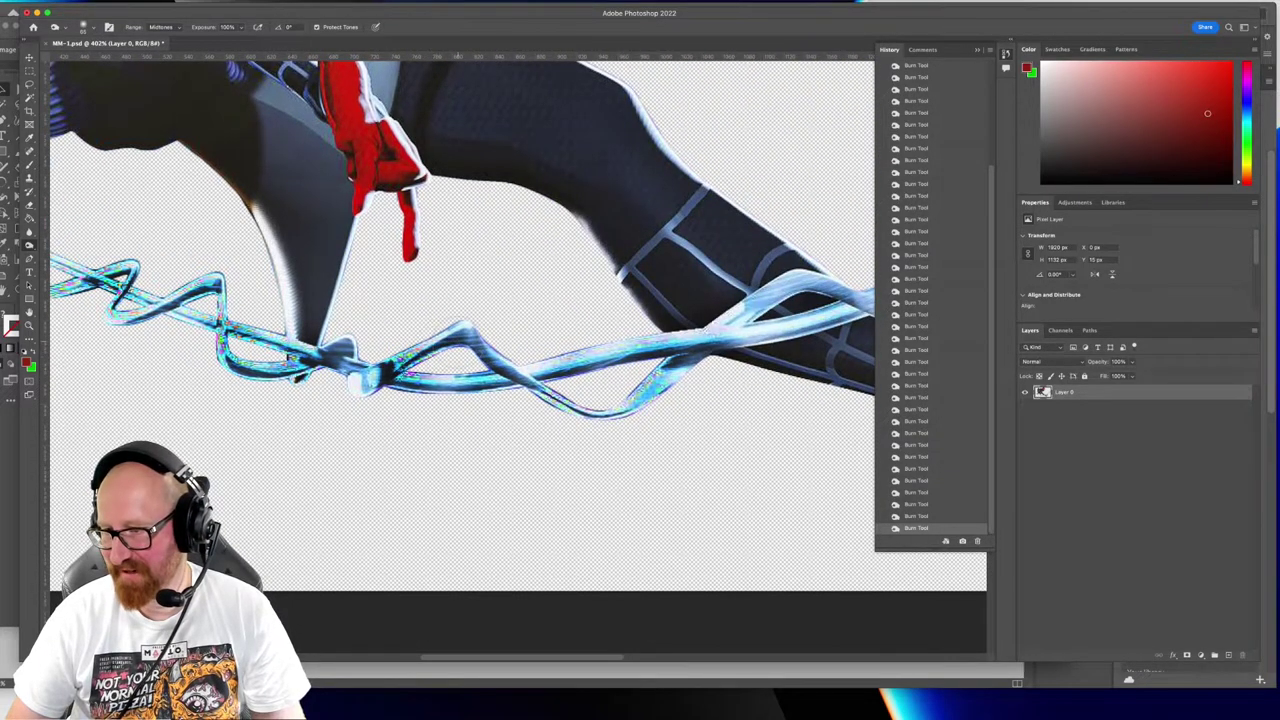
drag(452, 328, 515, 378)
drag(343, 356, 341, 352)
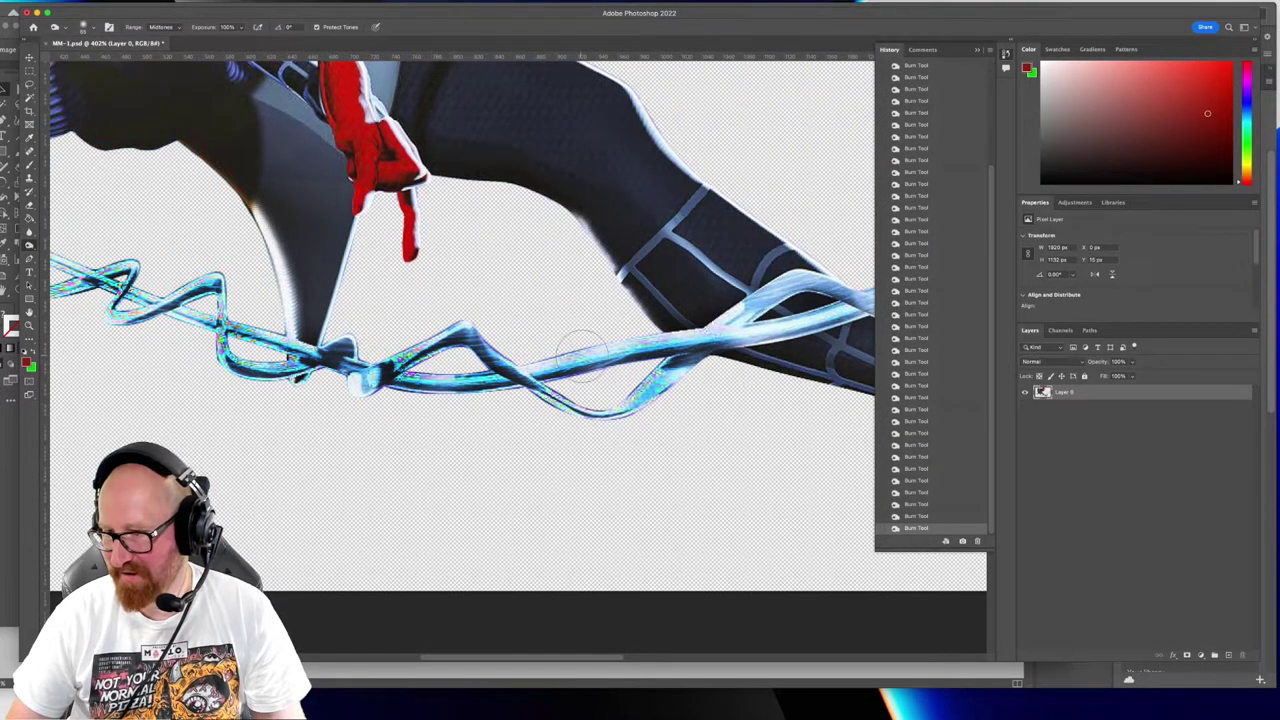
mouse_move(580, 352)
mouse_down()
mouse_move(662, 350)
mouse_move(607, 390)
mouse_move(547, 400)
mouse_move(603, 384)
mouse_up()
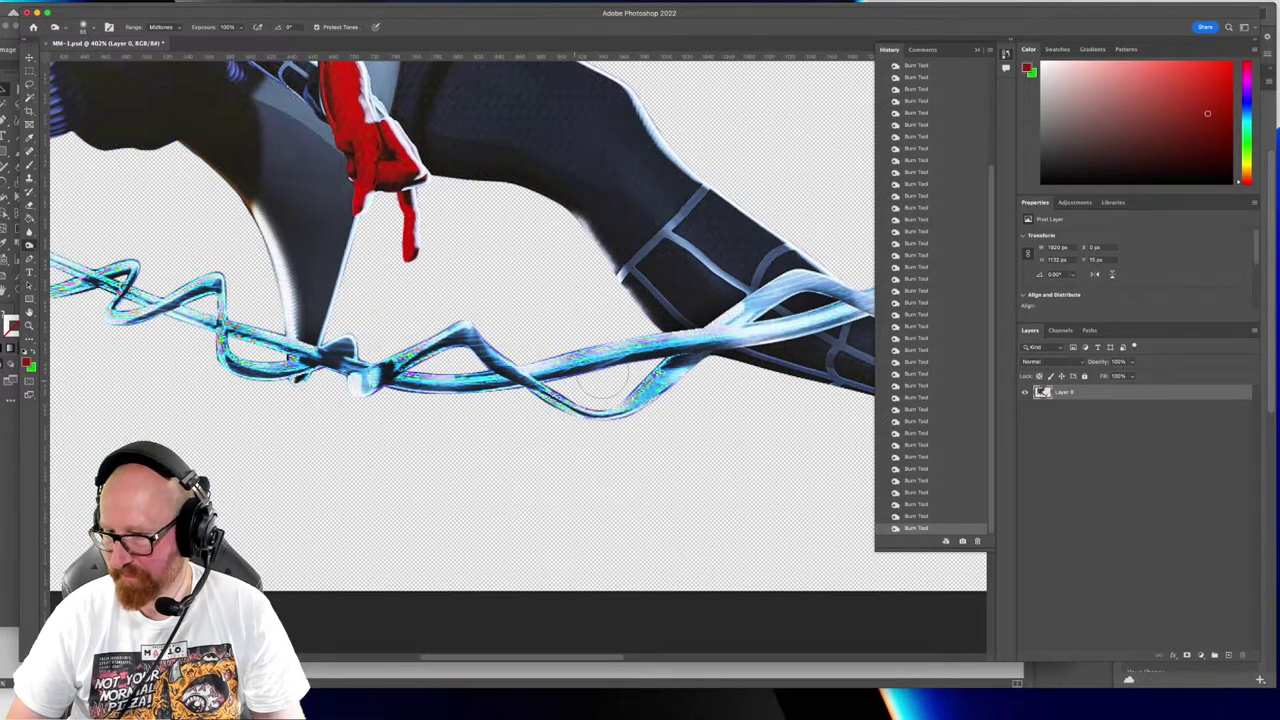
Burn a second pass over the web strand crossing the shin and its loops above the shoe laces
scroll(602, 374, right, 10)
mouse_move(366, 370)
mouse_down()
mouse_move(476, 336)
mouse_move(505, 311)
mouse_up()
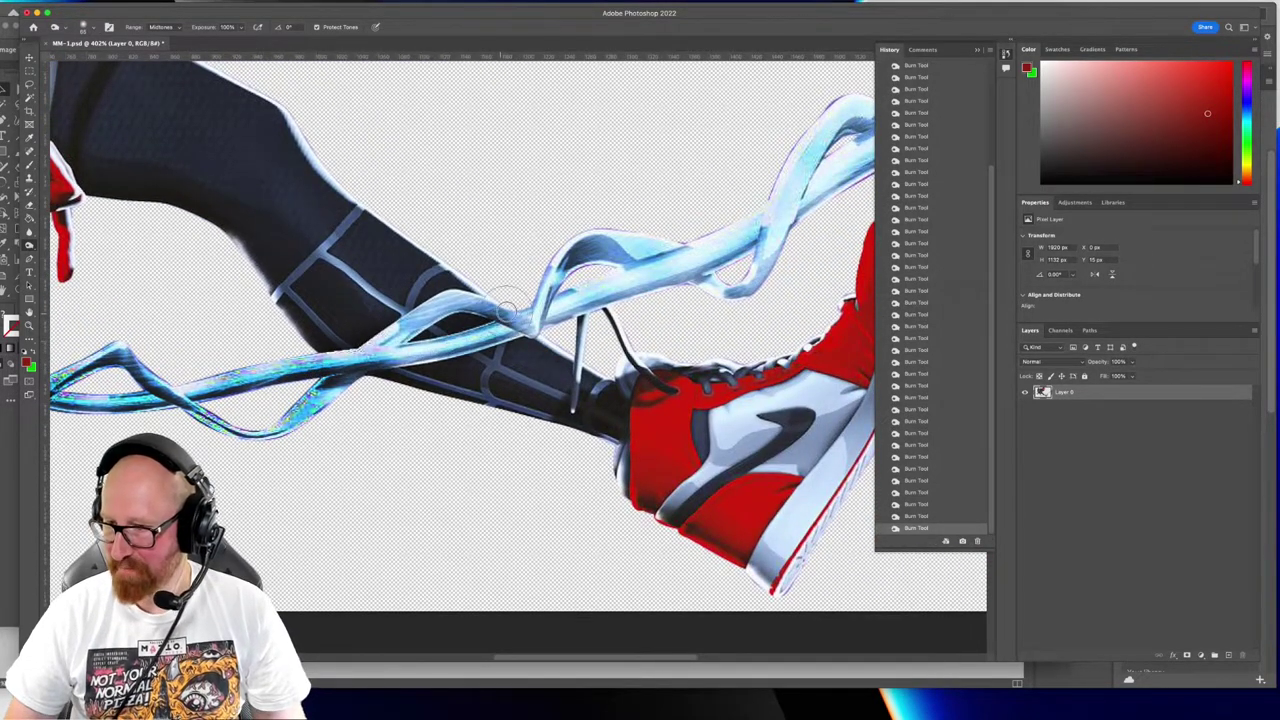
mouse_move(590, 300)
mouse_down()
mouse_move(672, 262)
mouse_move(615, 240)
mouse_move(560, 250)
mouse_up()
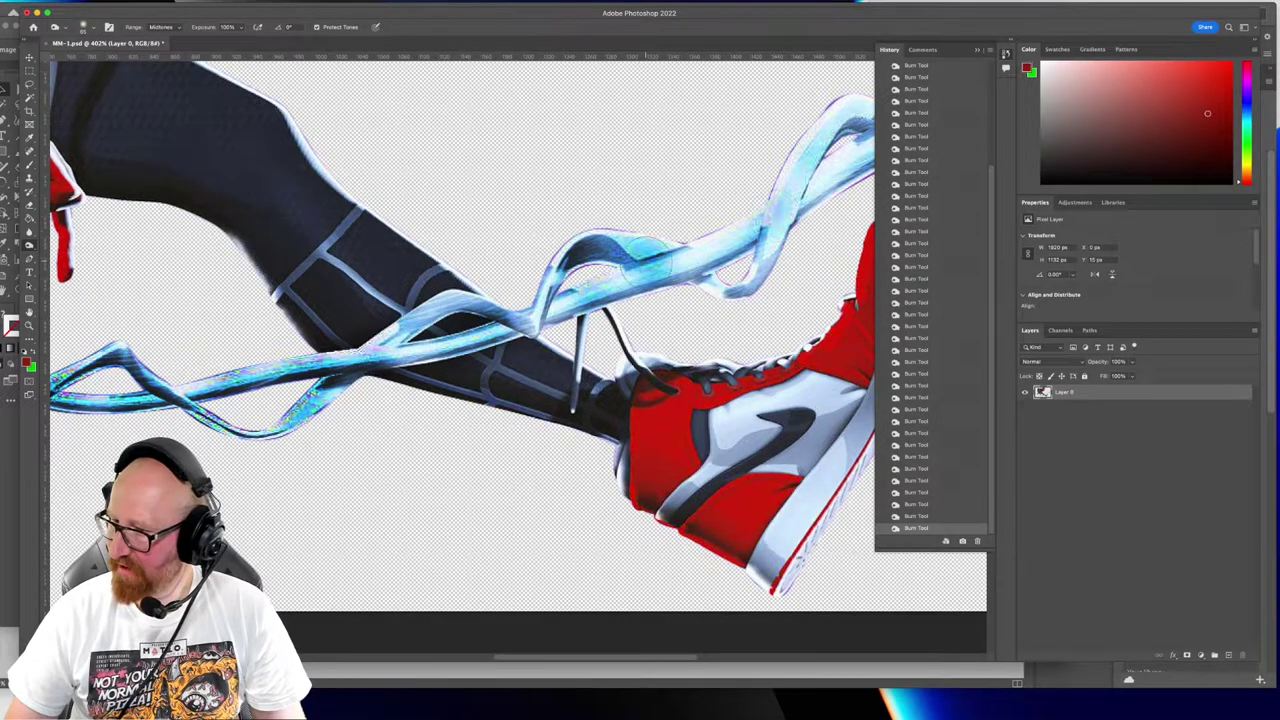
mouse_move(646, 262)
mouse_down()
mouse_move(721, 248)
mouse_move(735, 268)
mouse_move(420, 355)
mouse_up()
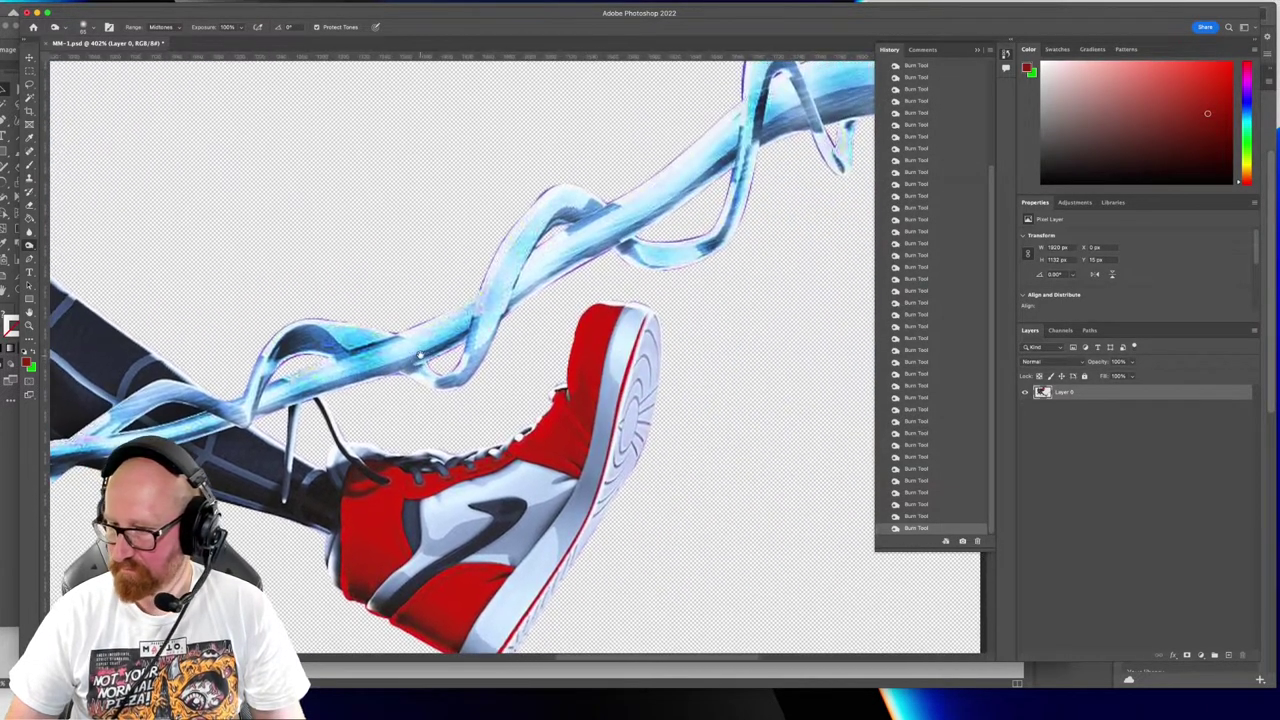
mouse_move(550, 272)
mouse_down()
mouse_move(579, 232)
mouse_move(532, 235)
mouse_move(566, 252)
mouse_move(663, 187)
mouse_move(515, 322)
mouse_move(517, 307)
mouse_move(444, 362)
mouse_up()
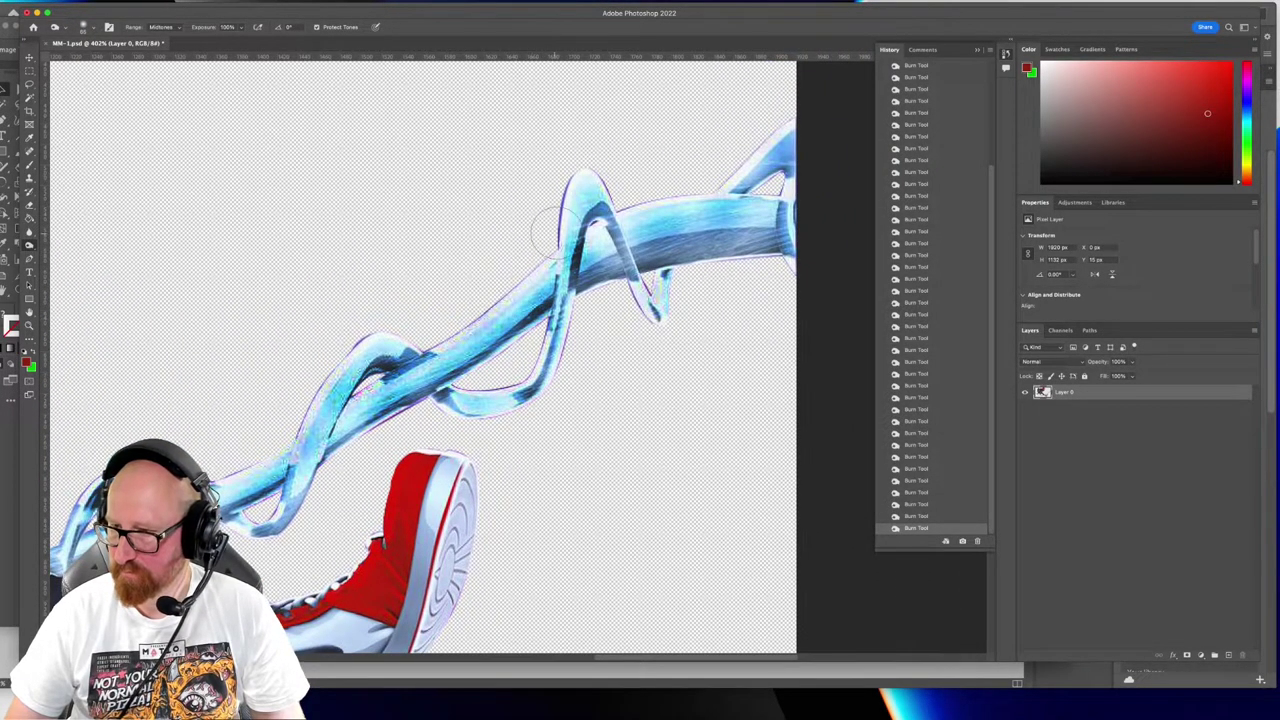
Deepen the burned shading on the thick end of the web strand near the canvas edge and save the document
mouse_move(548, 233)
mouse_down()
mouse_move(603, 233)
mouse_move(555, 338)
mouse_move(505, 400)
mouse_move(530, 395)
mouse_move(473, 405)
mouse_move(575, 381)
mouse_up()
mouse_move(600, 262)
mouse_down()
mouse_move(628, 295)
mouse_move(651, 298)
mouse_move(690, 215)
mouse_move(698, 228)
mouse_move(618, 230)
mouse_move(780, 207)
mouse_move(824, 215)
mouse_move(808, 228)
mouse_move(802, 150)
mouse_move(744, 188)
mouse_move(738, 170)
mouse_move(799, 200)
mouse_move(768, 224)
mouse_up()
drag(520, 292, 476, 319)
scroll(478, 320, down, 4)
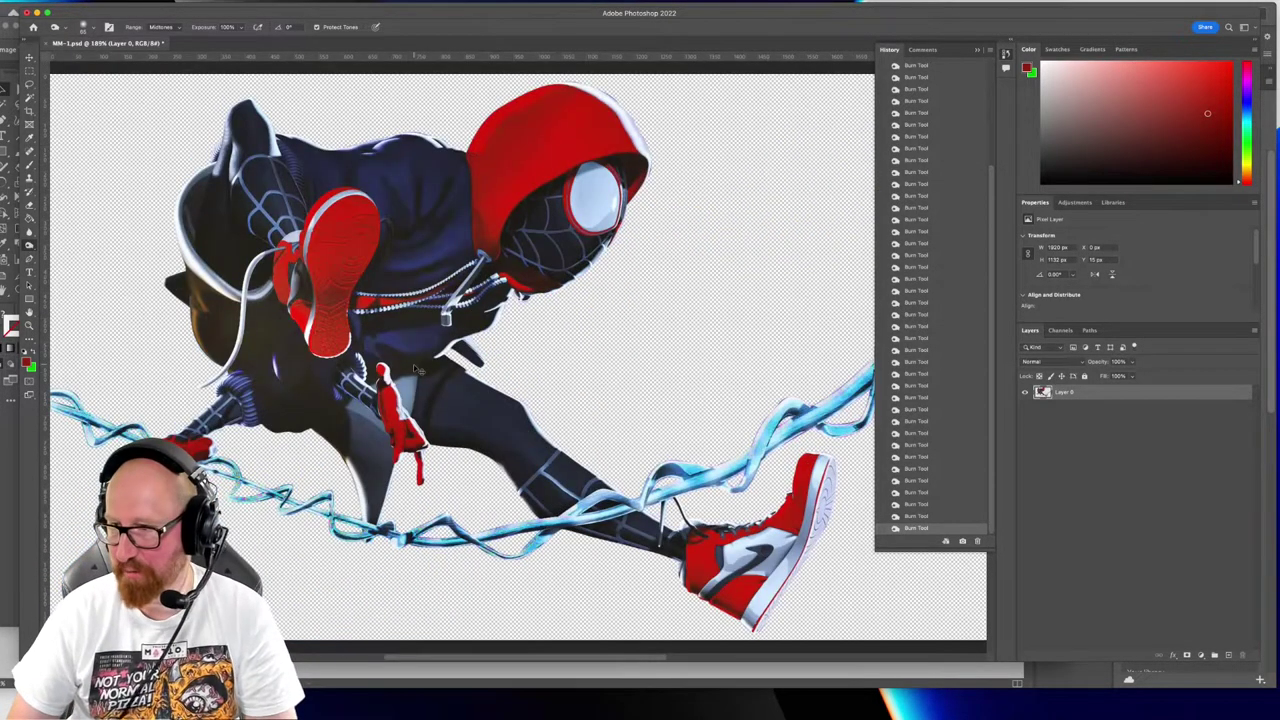
scroll(478, 320, down, 3)
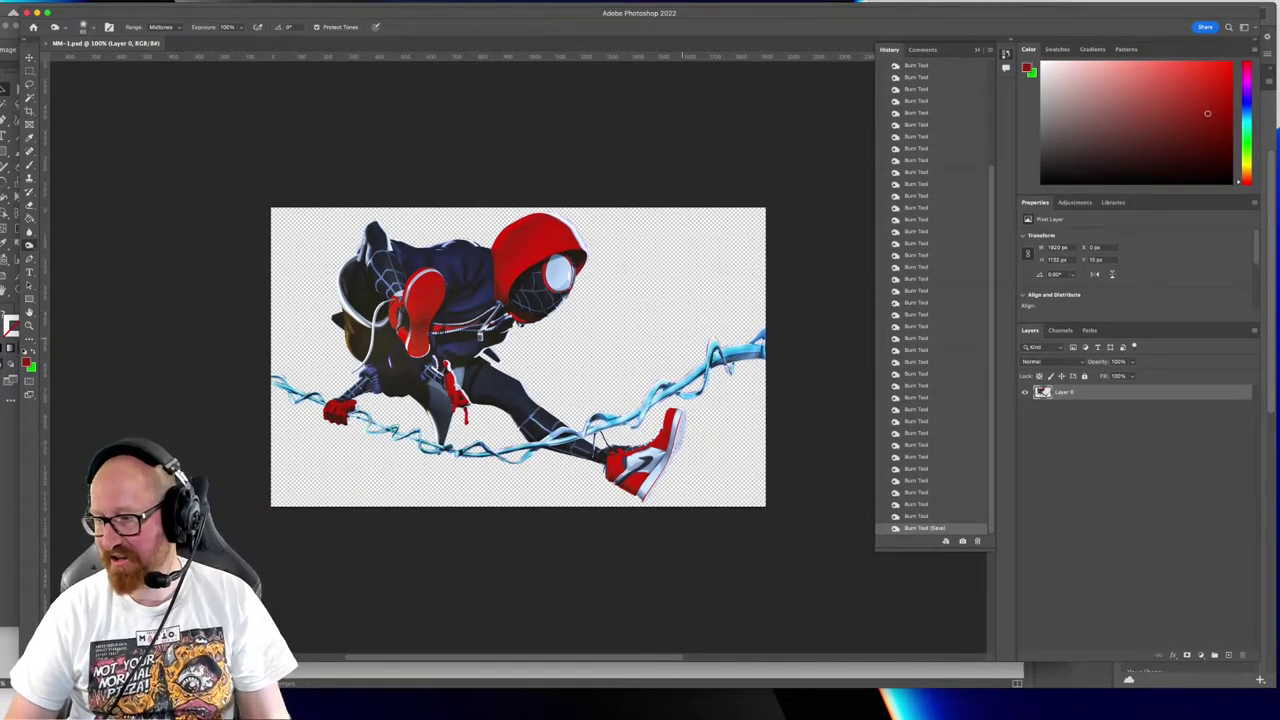
Compare the original history state with the saved burned version, returning to the saved state
scroll(956, 205, up, 10)
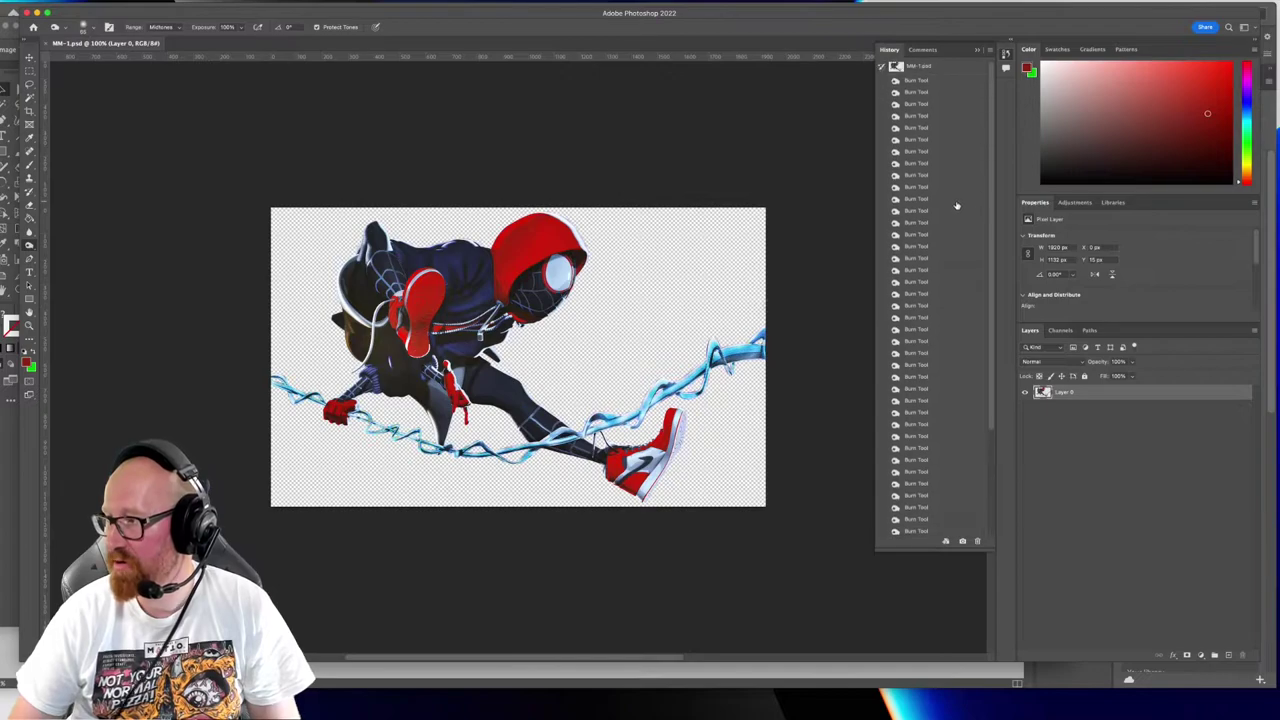
click(947, 70)
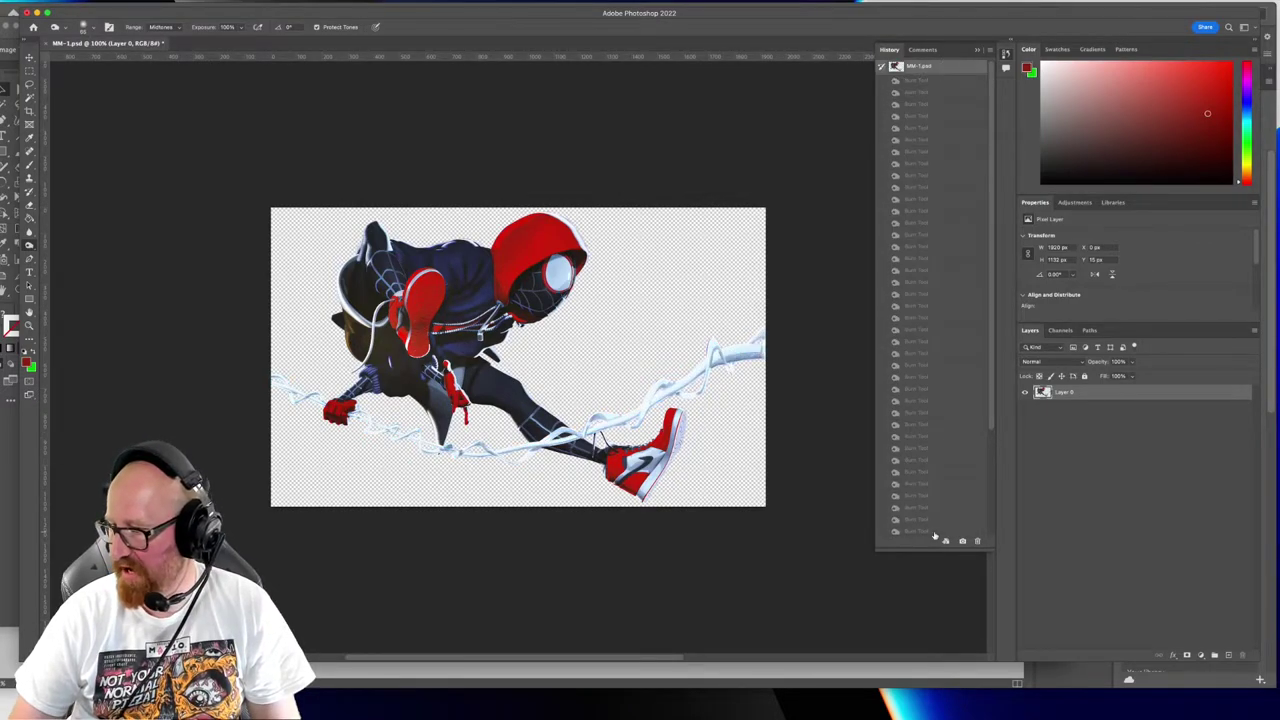
scroll(930, 510, down, 5)
click(960, 528)
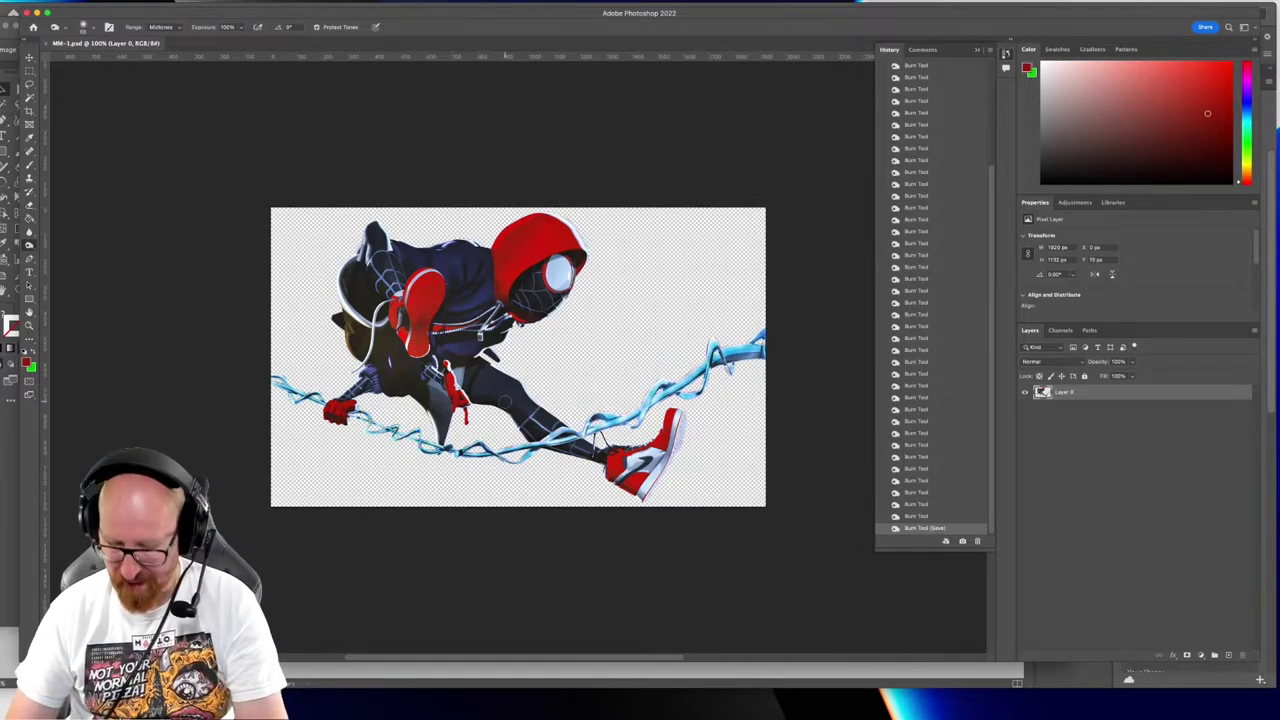
scroll(505, 401, up, 2)
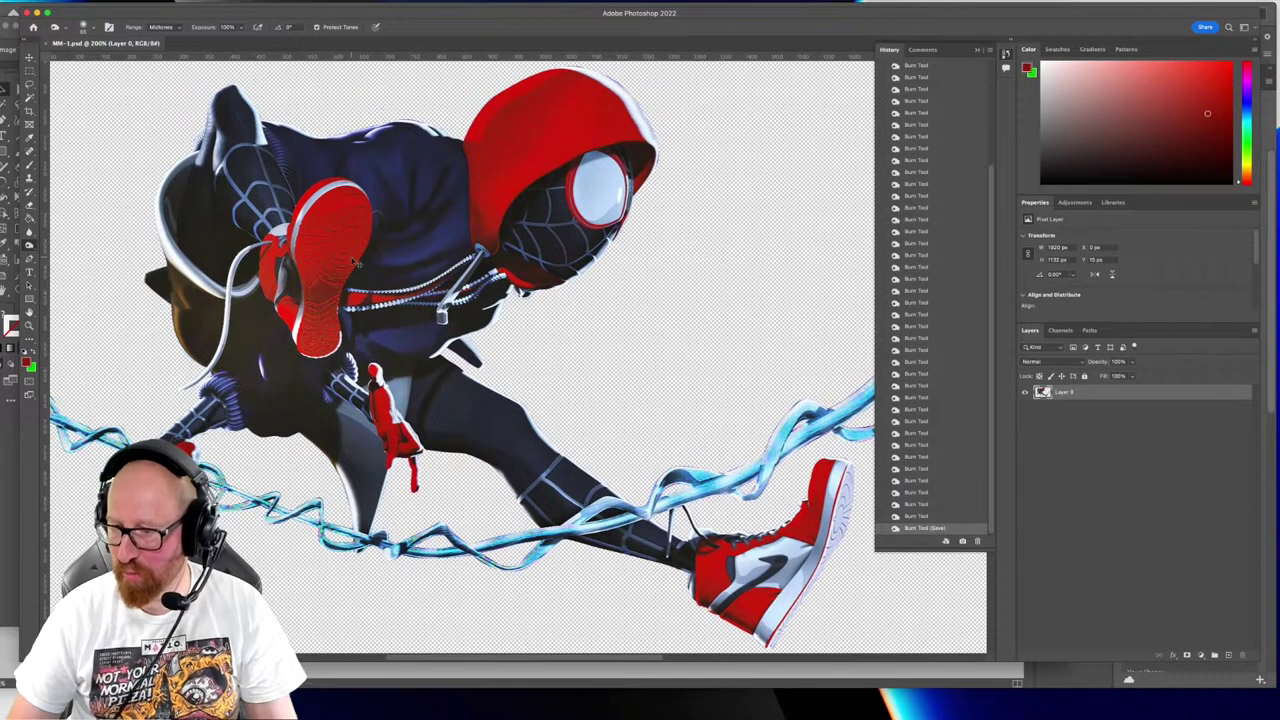
Close the Photoshop document, and close the traced MM-1.psd document in Illustrator
key(super+w)
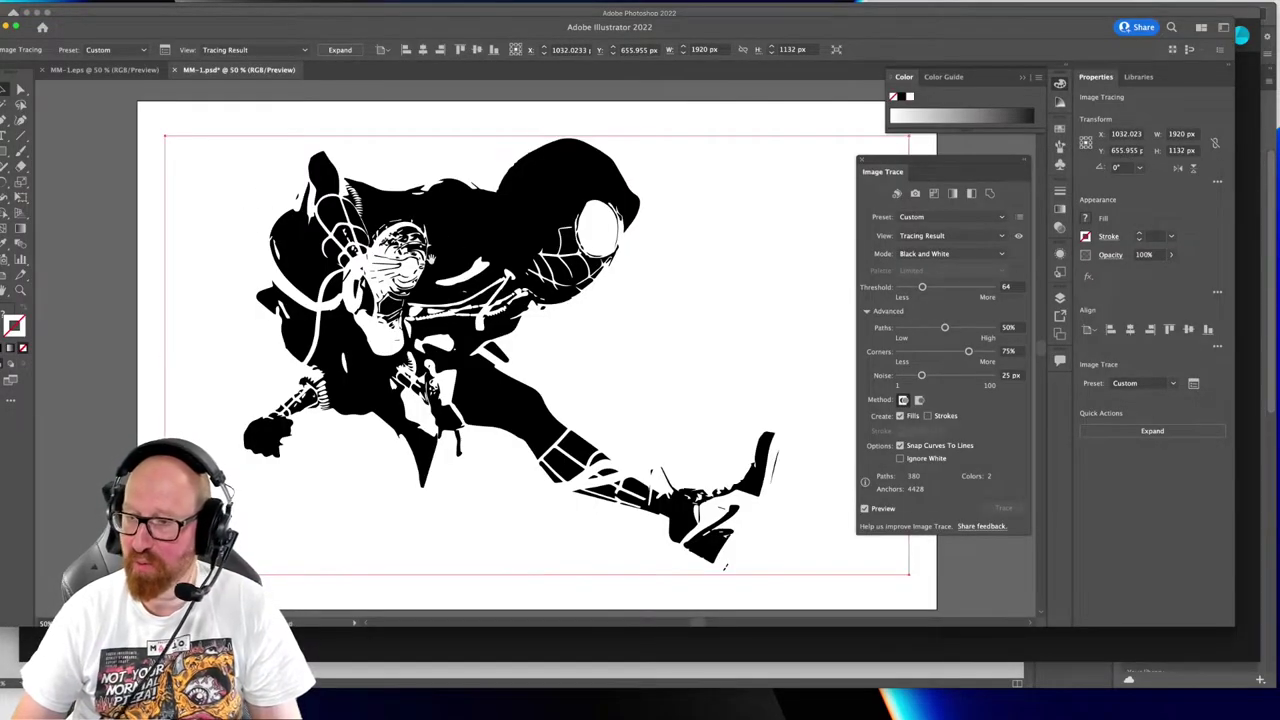
scroll(529, 354, right, 2)
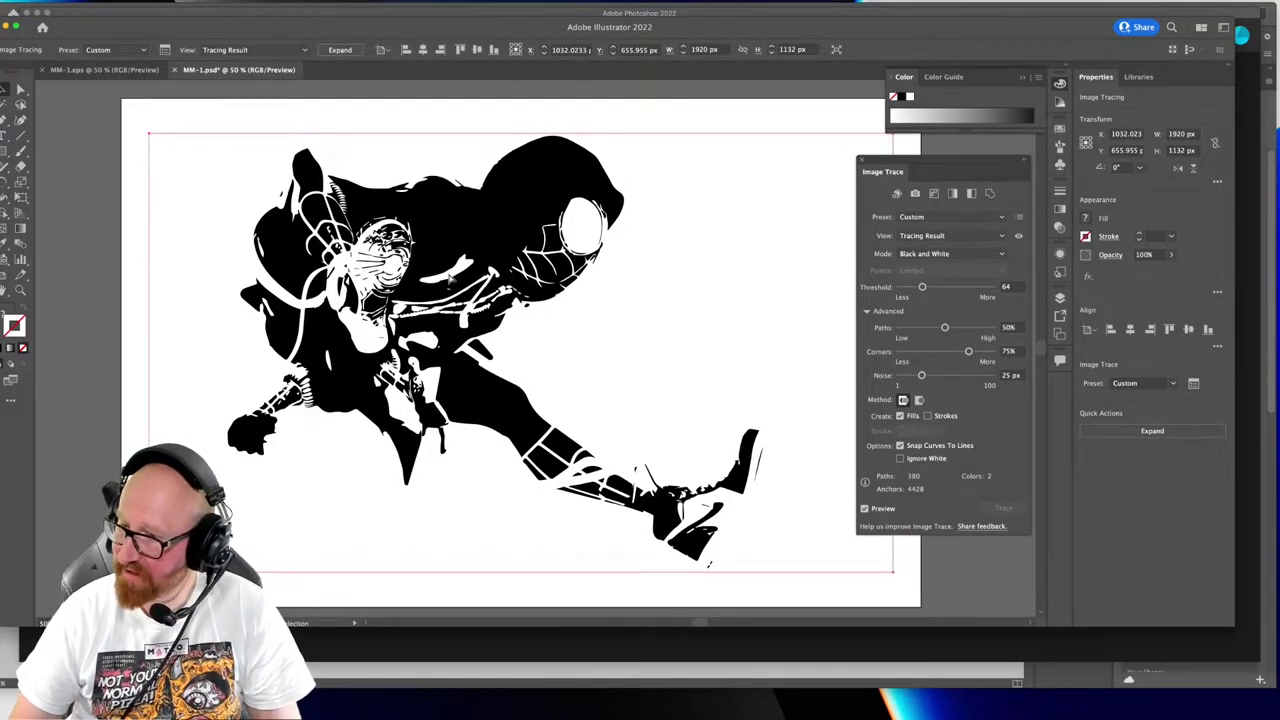
key(super+w)
click(616, 356)
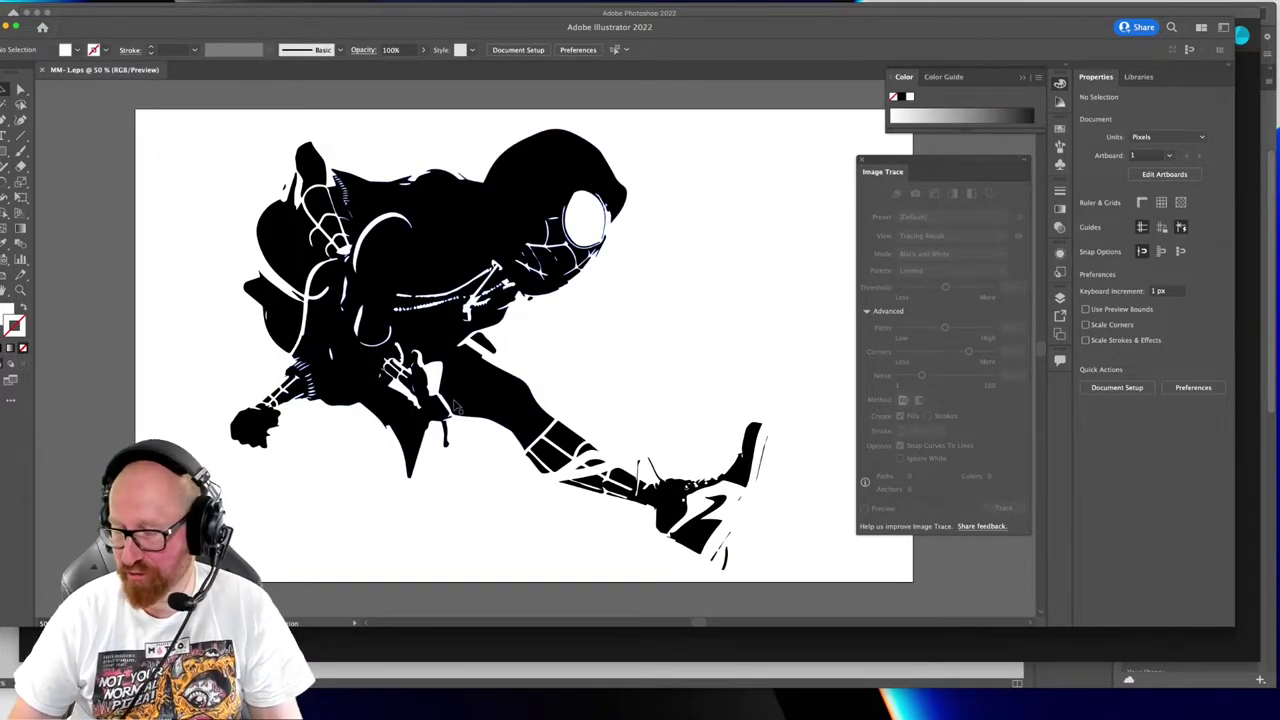
Open MM-1.psd from the Assets-Research images folder in Illustrator, converting its layers to objects
key(super+Tab)
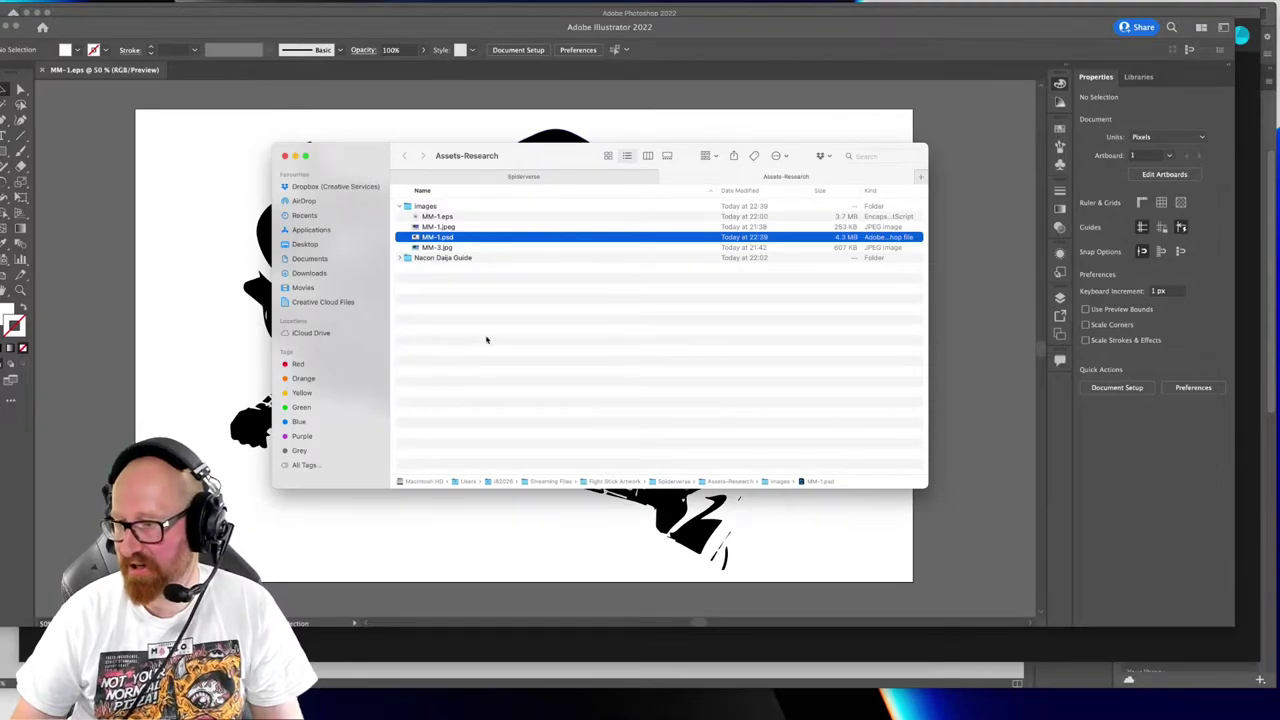
right_click(433, 239)
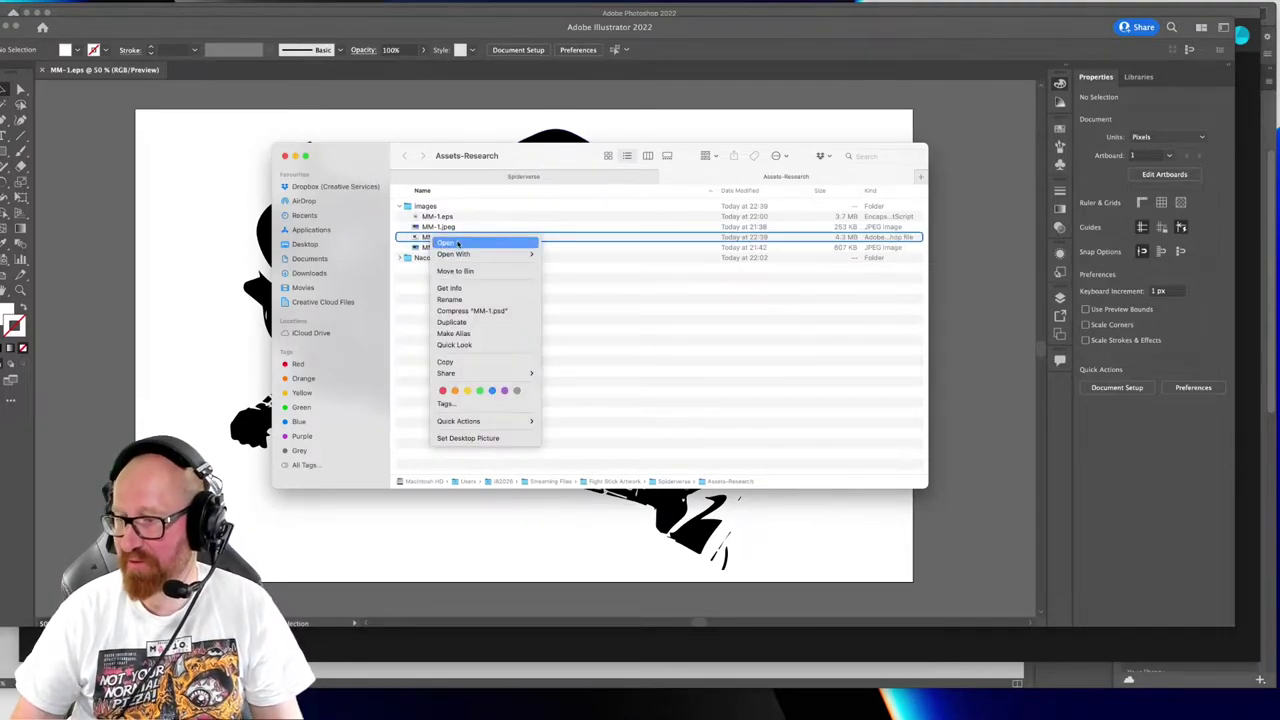
mouse_move(480, 256)
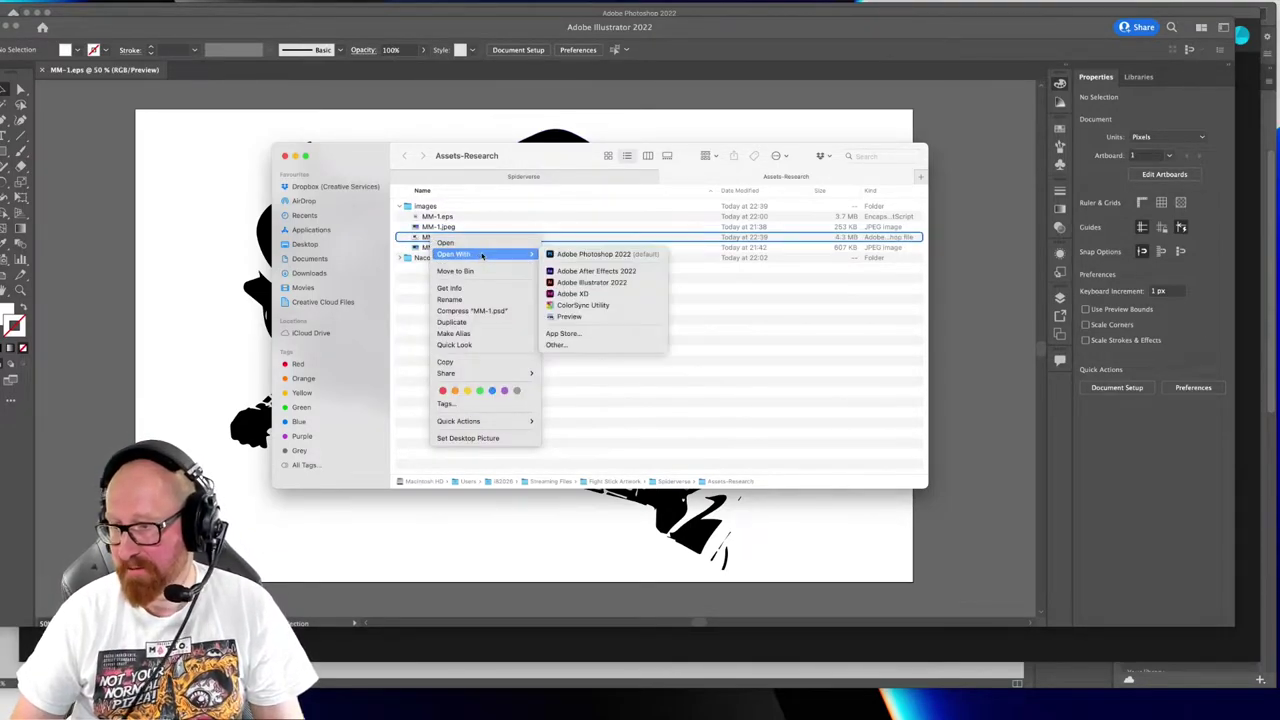
click(587, 283)
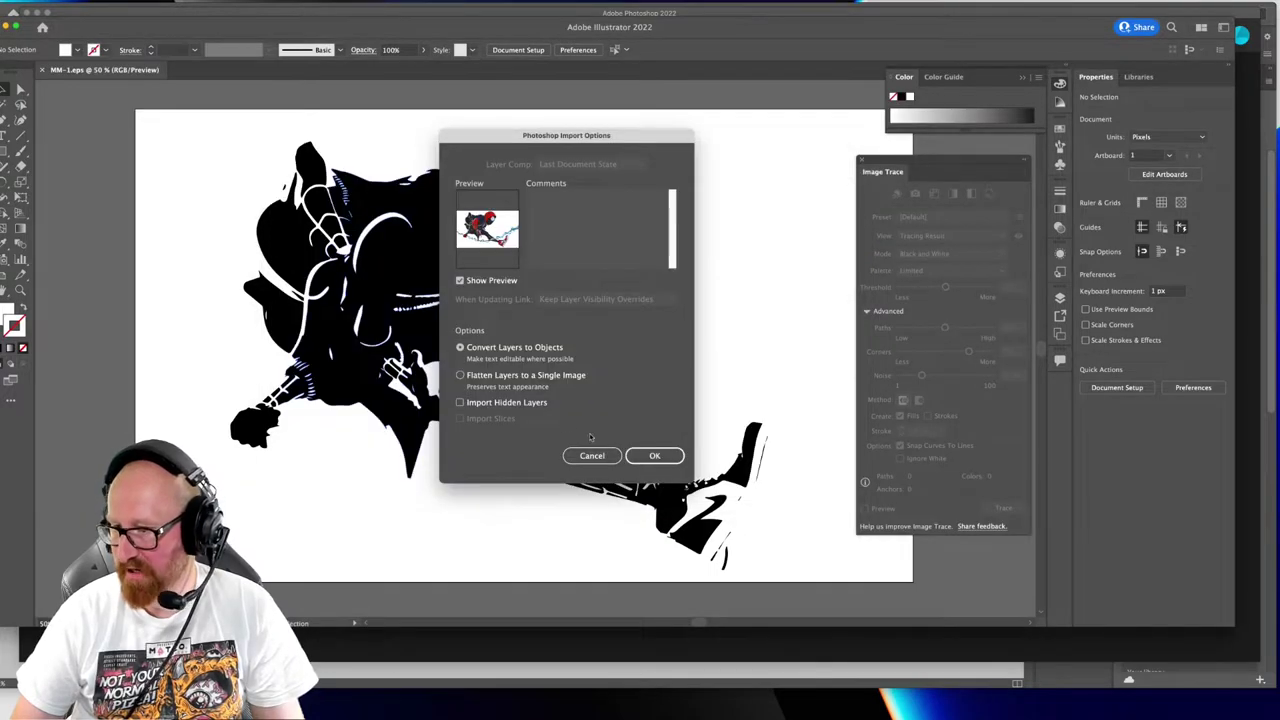
click(656, 458)
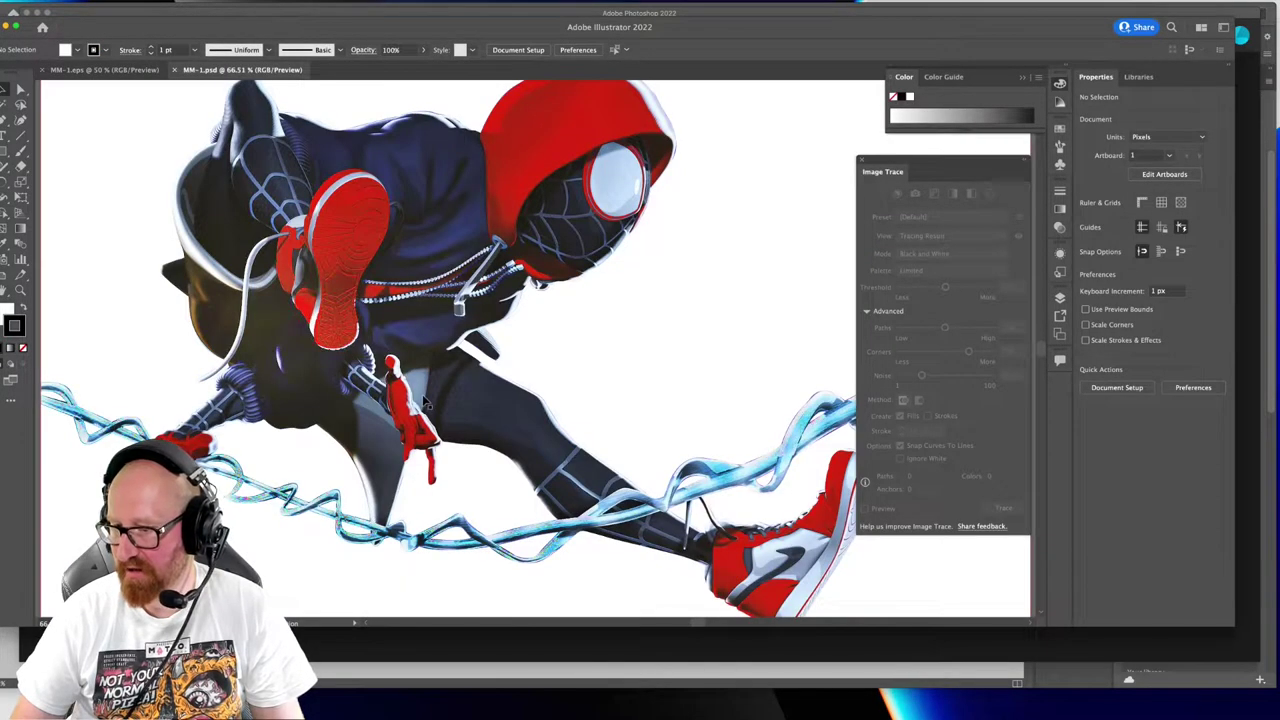
Trace the imported Spider-Man image in black and white with a threshold of 65
key(super+minus)
scroll(543, 334, right, 3)
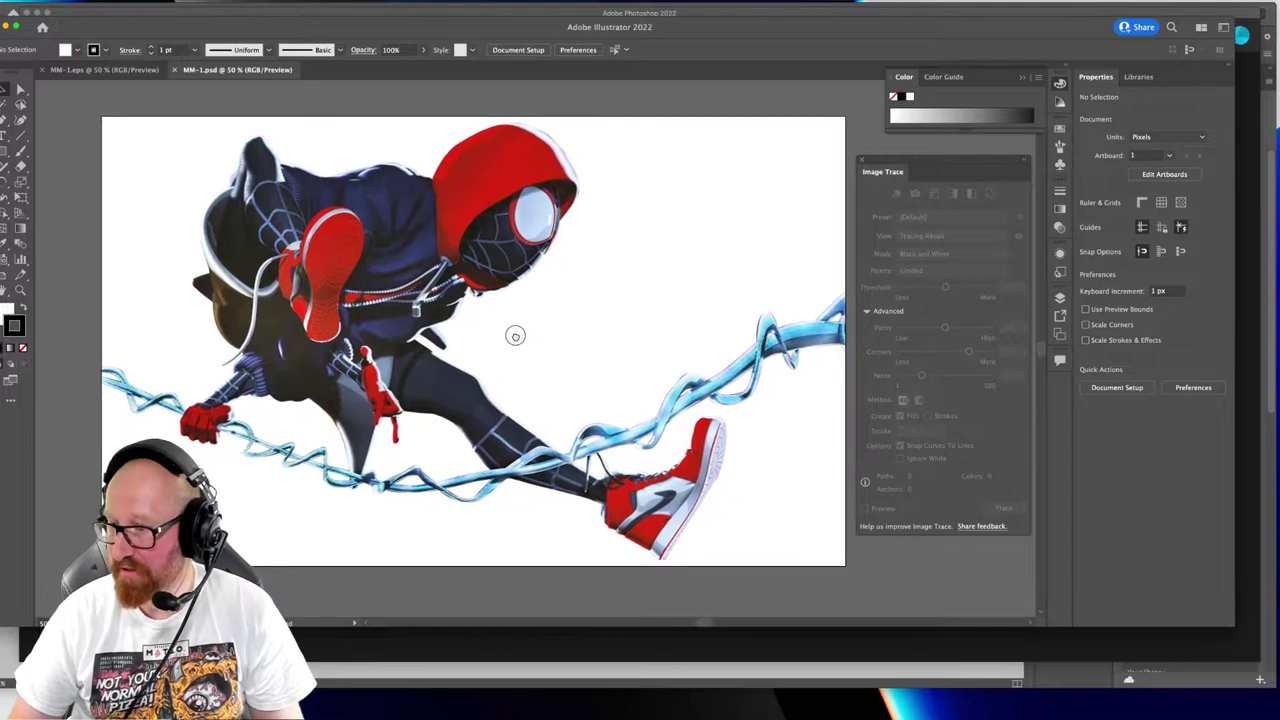
click(405, 225)
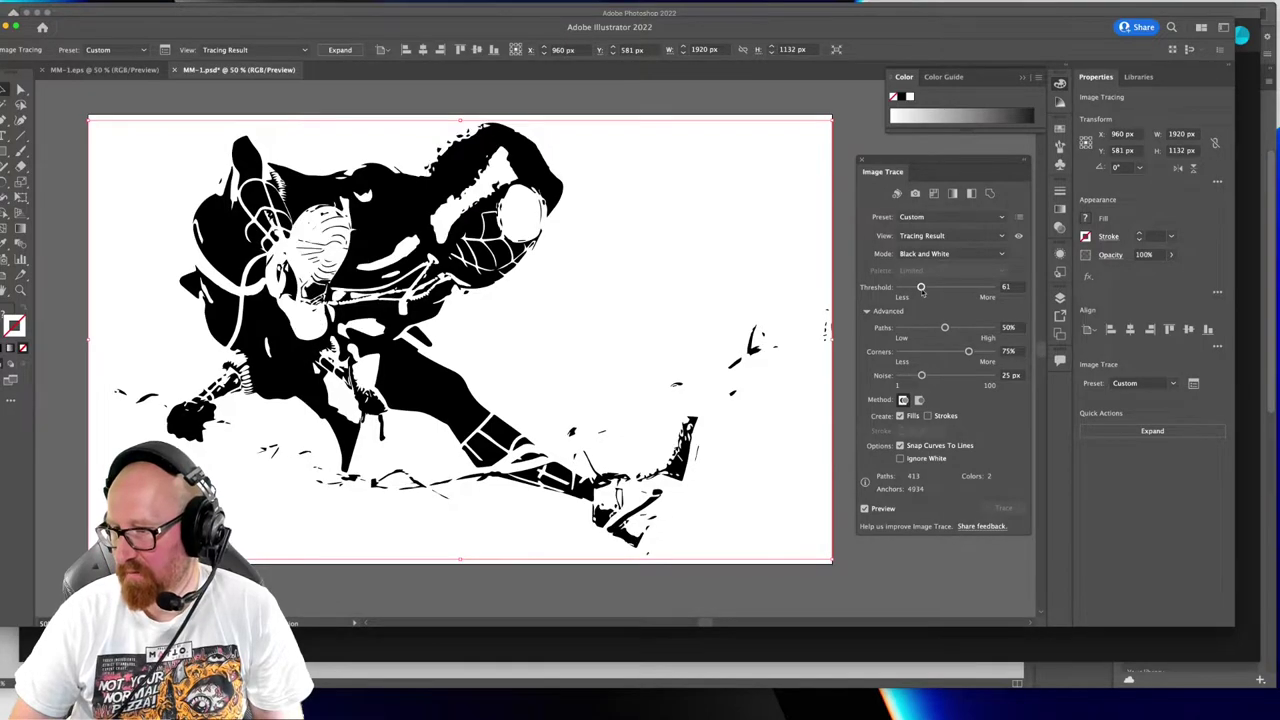
drag(921, 287, 921, 287)
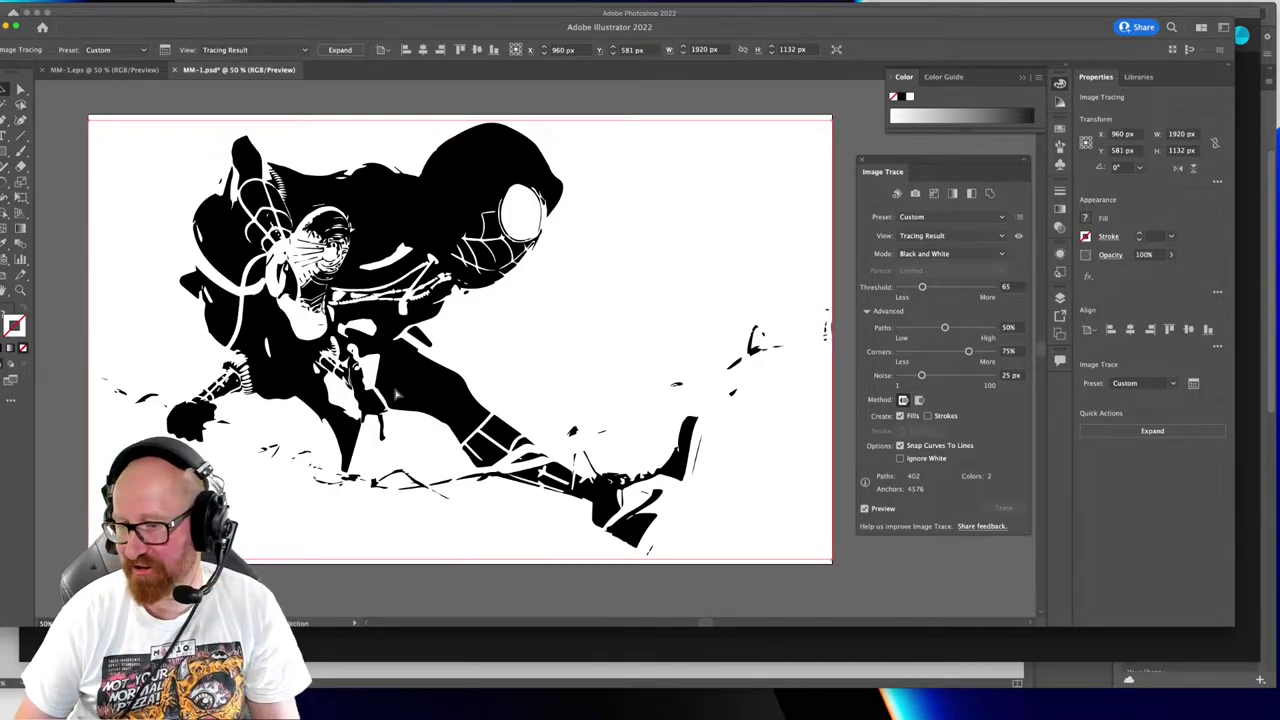
Switch to Photoshop, reopen the recent MM-1.psd and select Path 1
key(super+Tab)
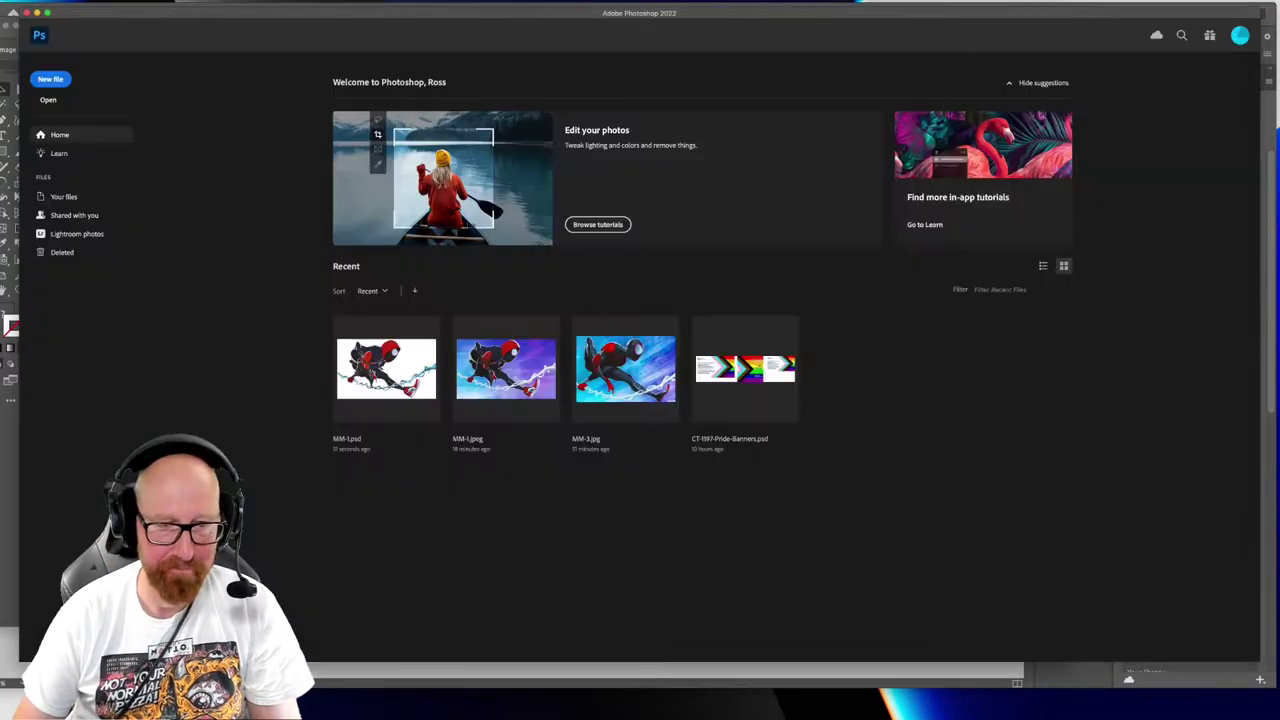
click(386, 368)
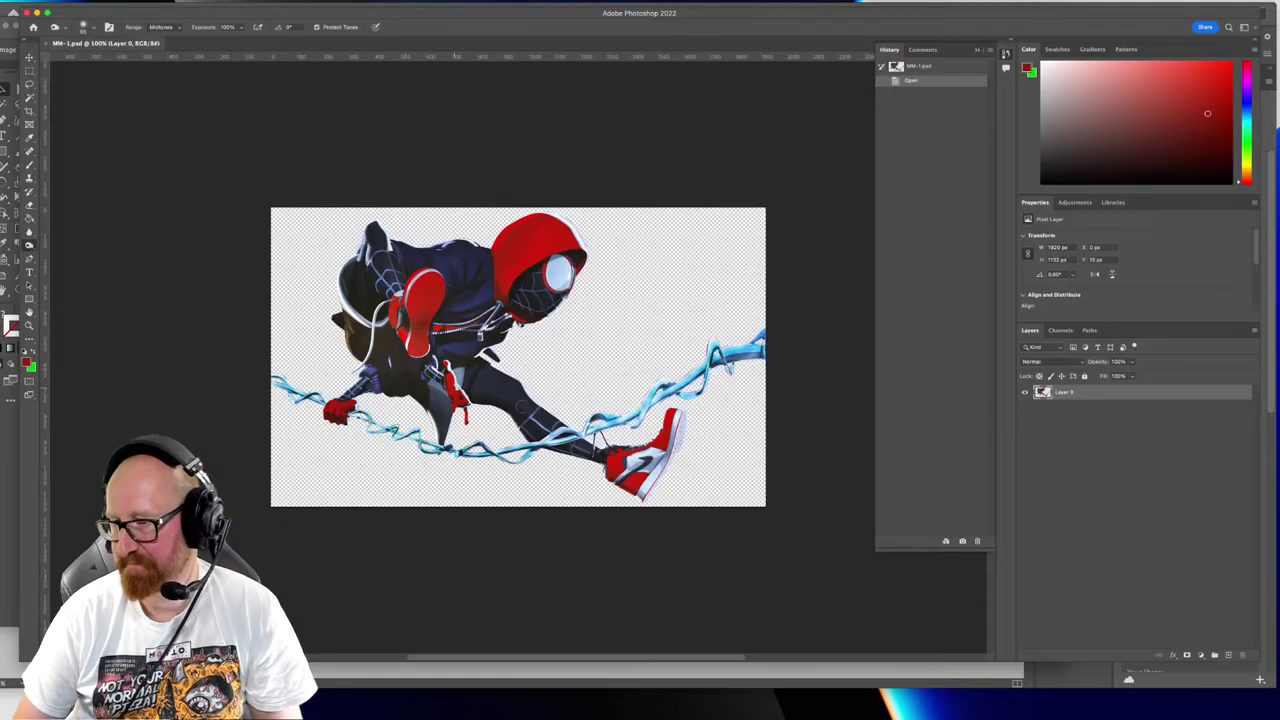
click(1090, 330)
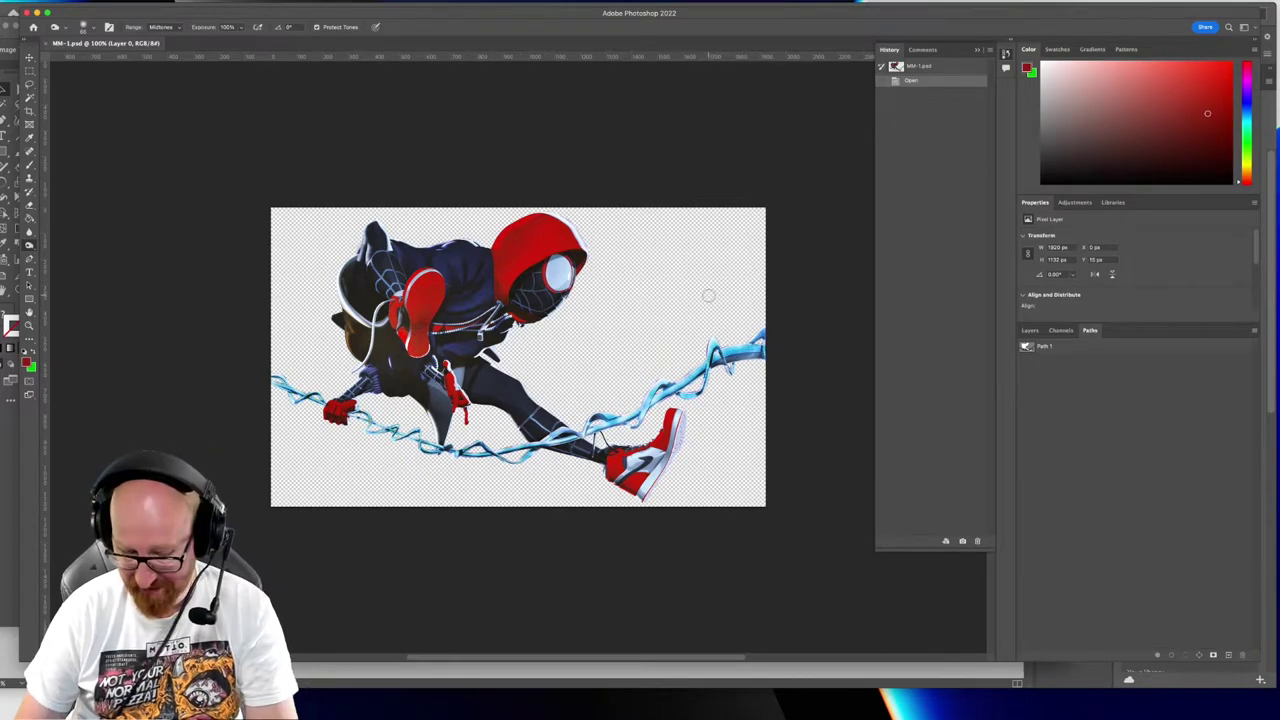
key(super+plus)
key(super+plus)
click(1056, 347)
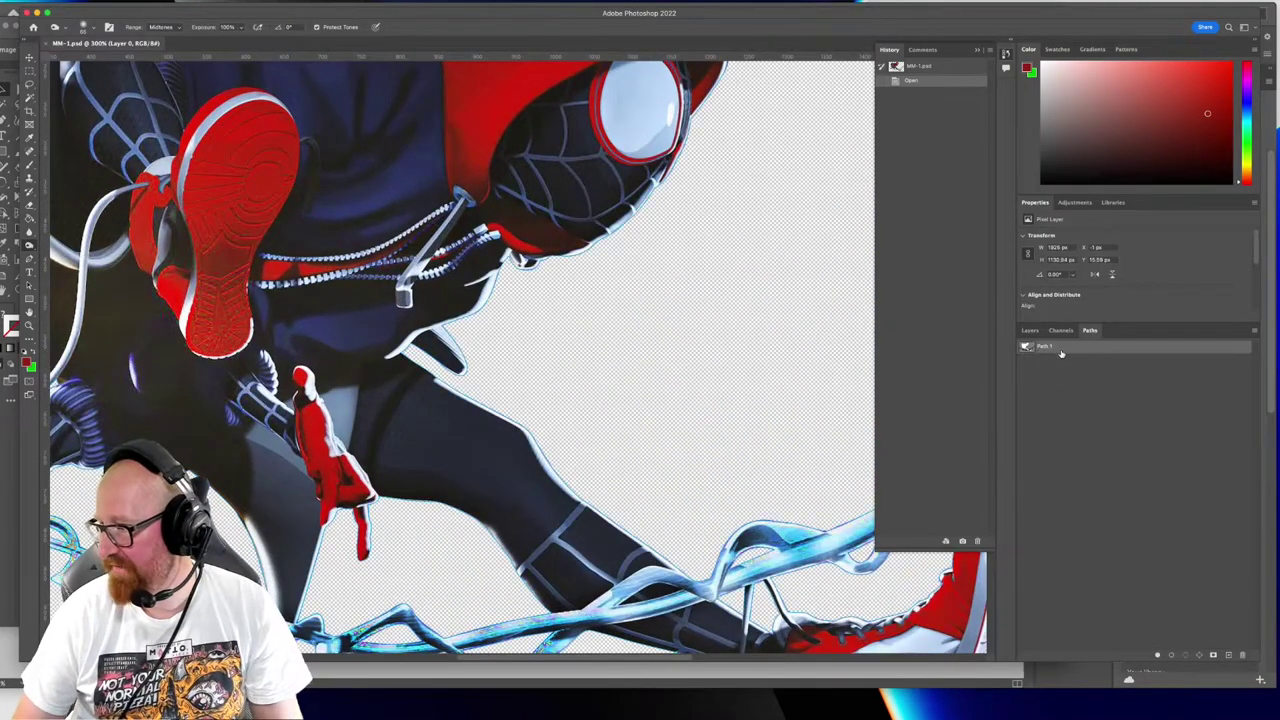
Make a new anti-aliased selection from Path 1
drag(646, 471, 591, 219)
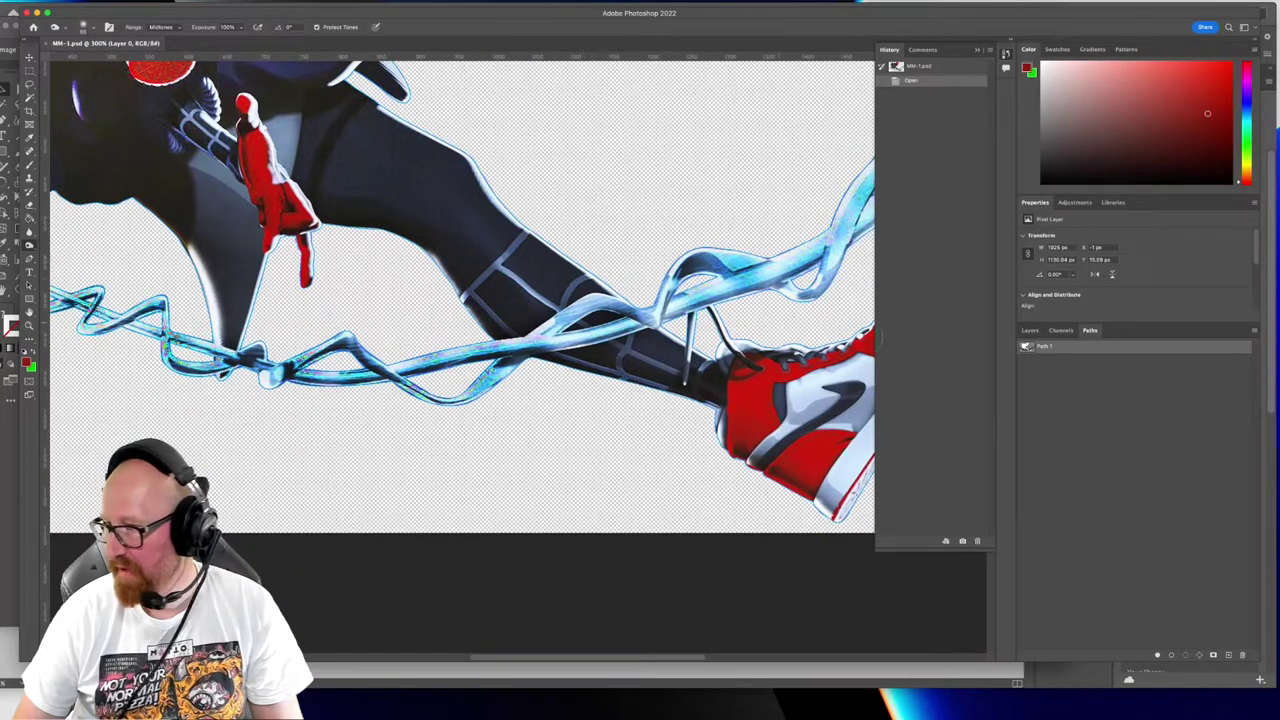
right_click(1069, 347)
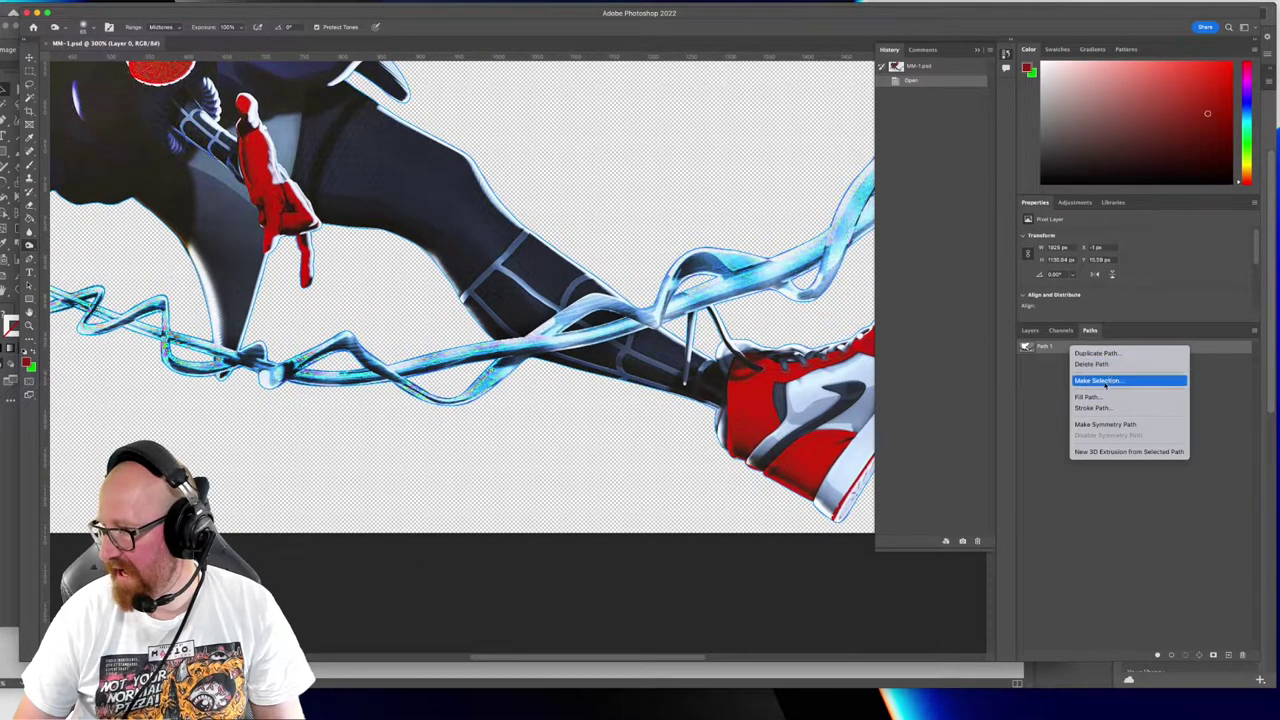
click(1100, 382)
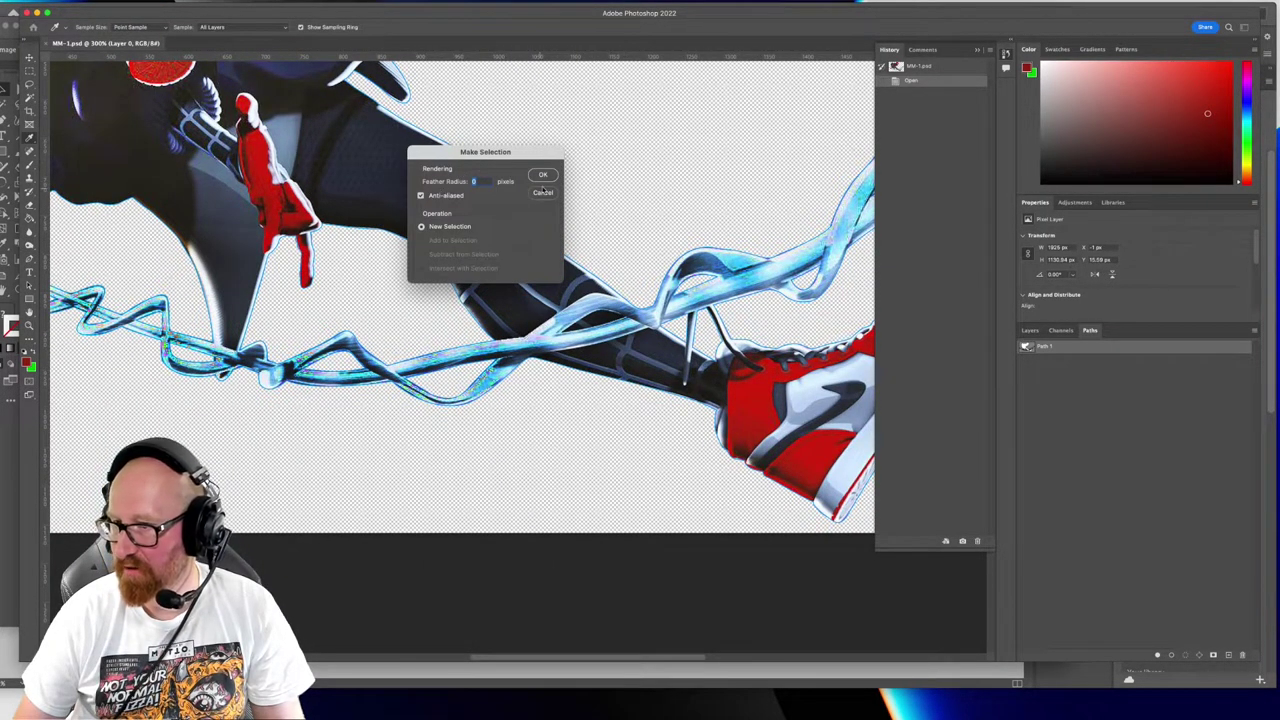
click(543, 176)
key(o)
Examine the selected web strand along the leg and around the gripping fist
scroll(359, 296, right, 2)
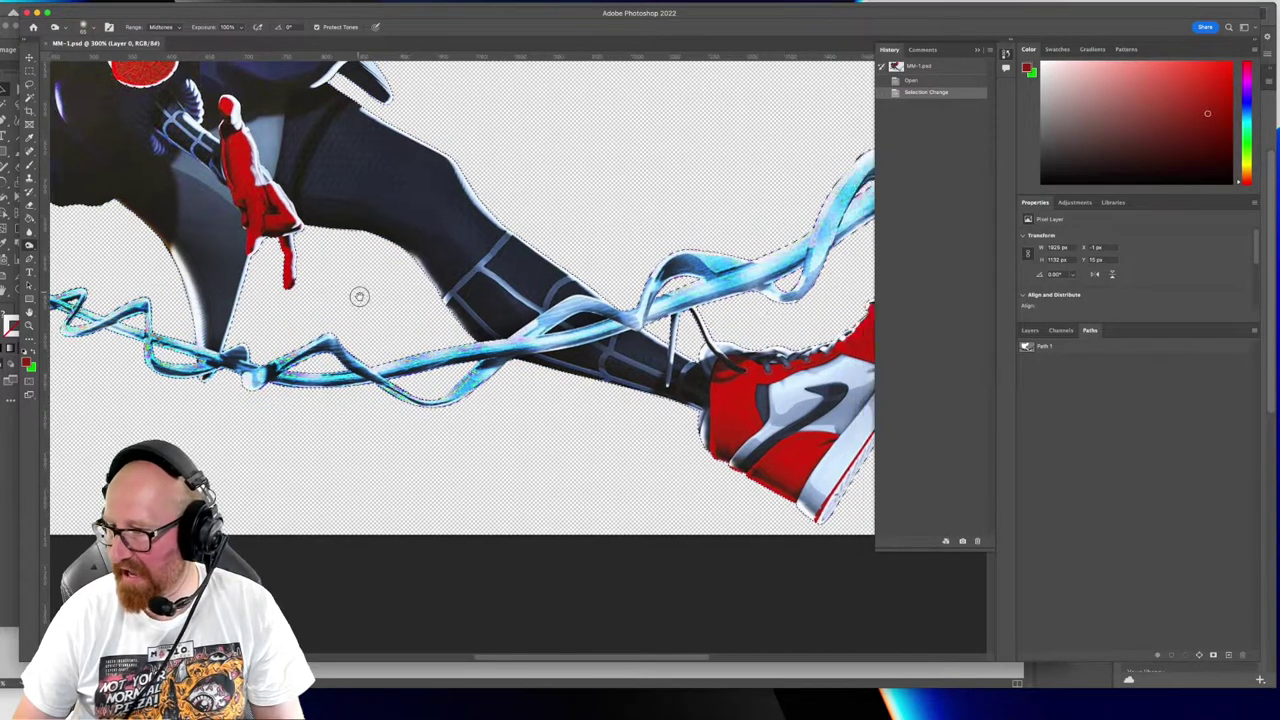
scroll(355, 290, left, 4)
scroll(355, 290, up, 1)
scroll(353, 414, left, 4)
scroll(353, 414, up, 3)
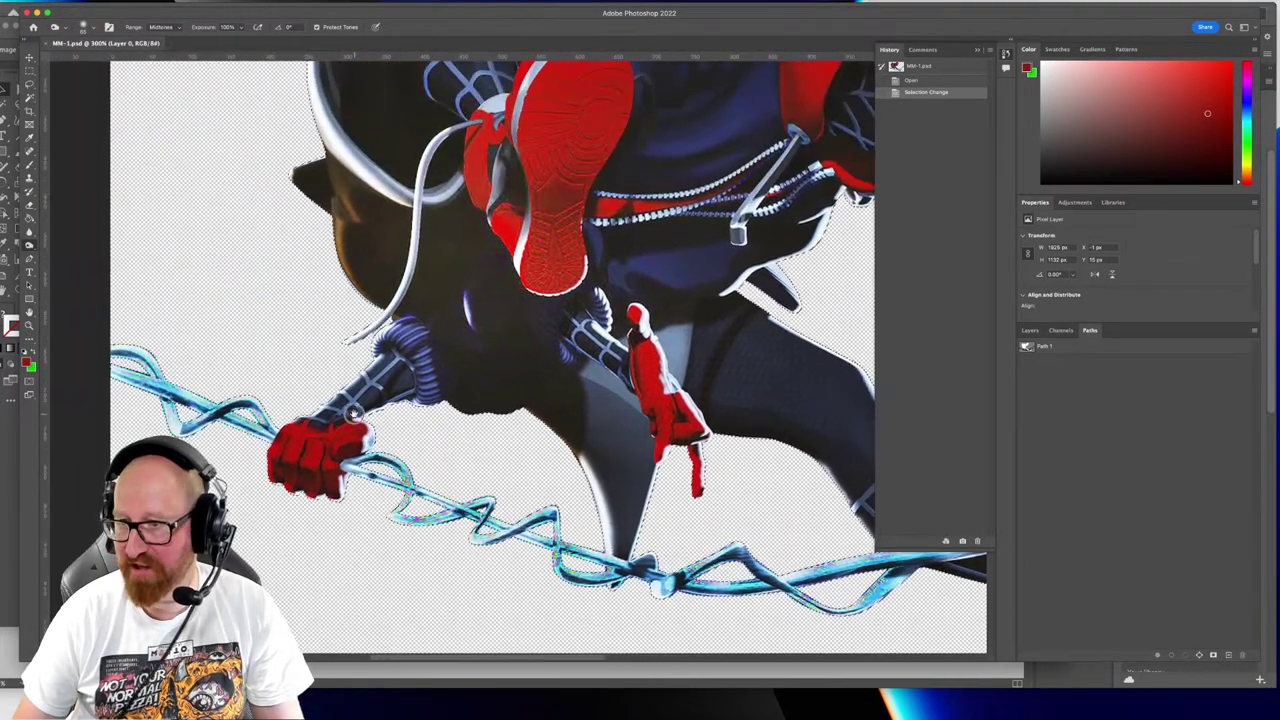
scroll(334, 226, down, 3)
scroll(334, 226, right, 2)
scroll(259, 361, left, 5)
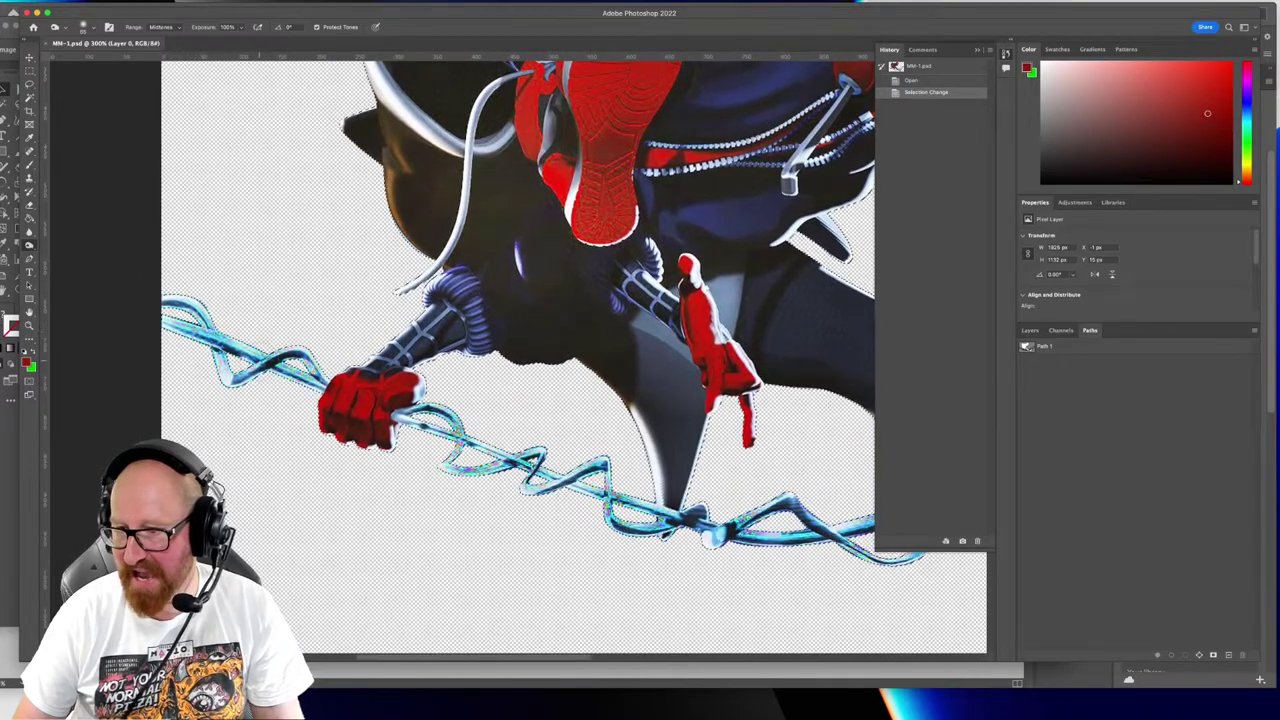
scroll(263, 359, up, 7)
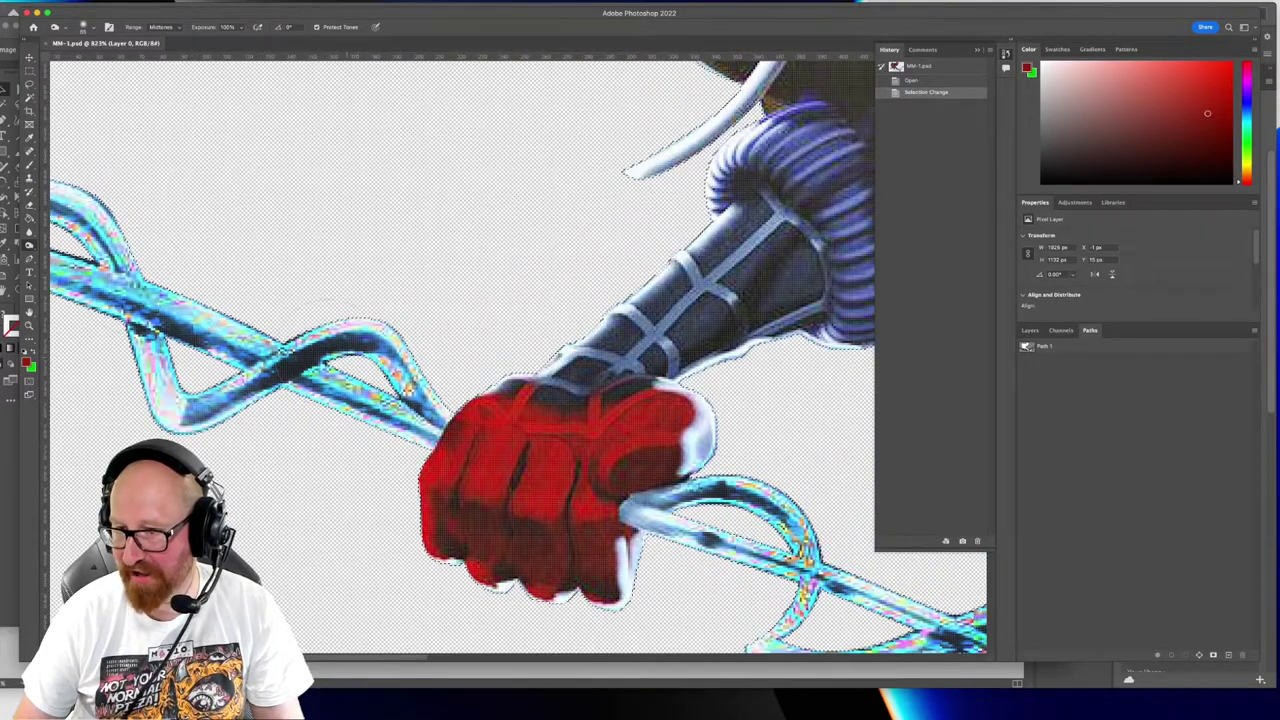
scroll(263, 356, left, 2)
scroll(263, 356, down, 1)
key(super+minus)
key(super+minus)
key(super+minus)
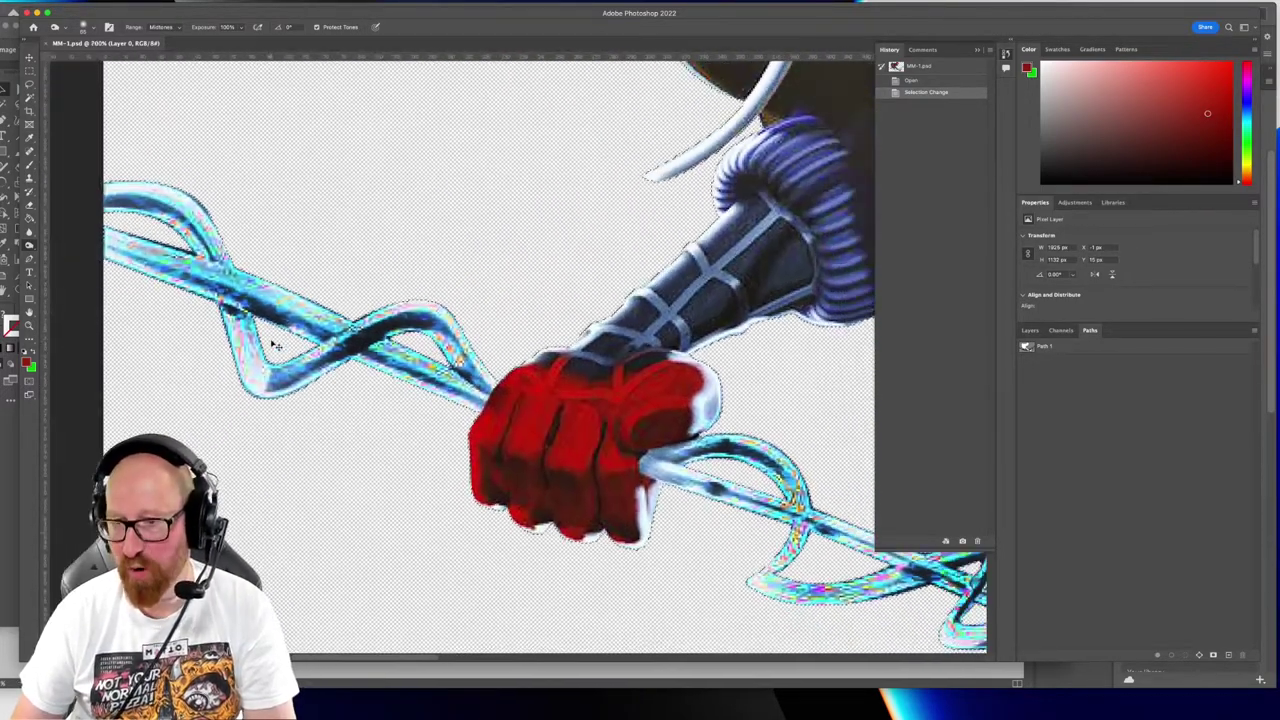
key(super+minus)
drag(626, 429, 506, 383)
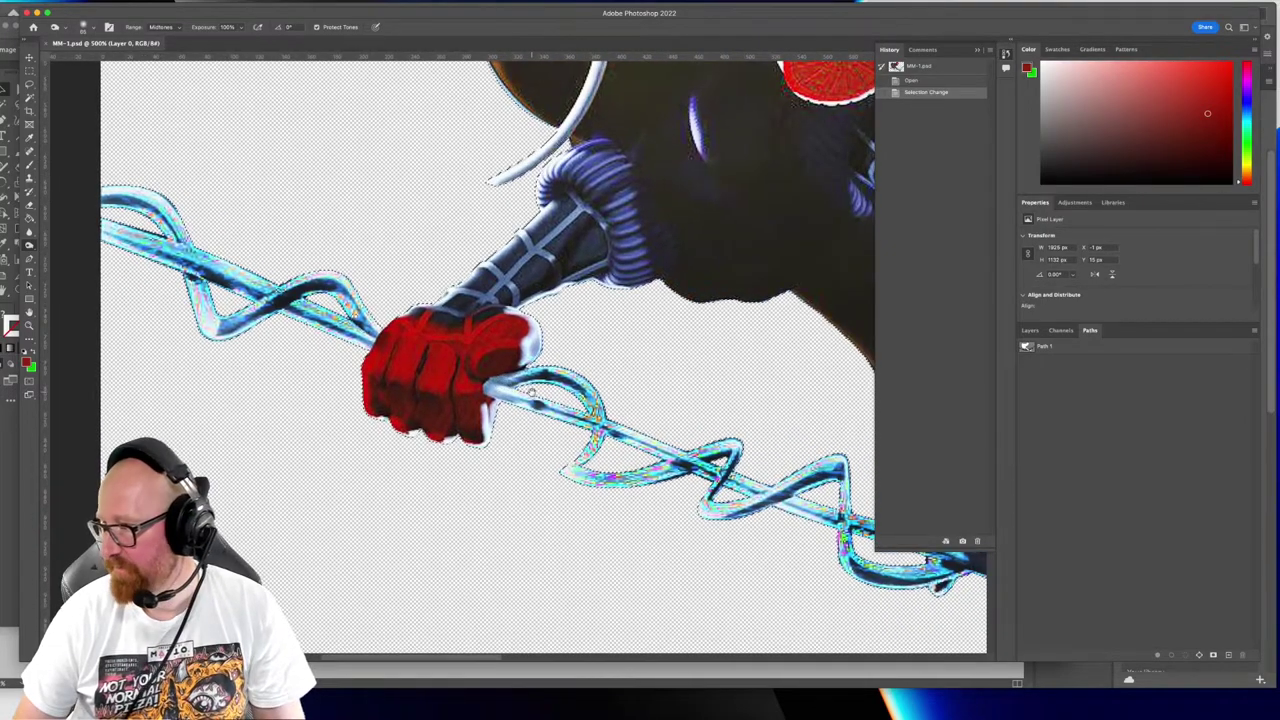
Add a new layer above the image layer and set the foreground colour to black
click(1029, 331)
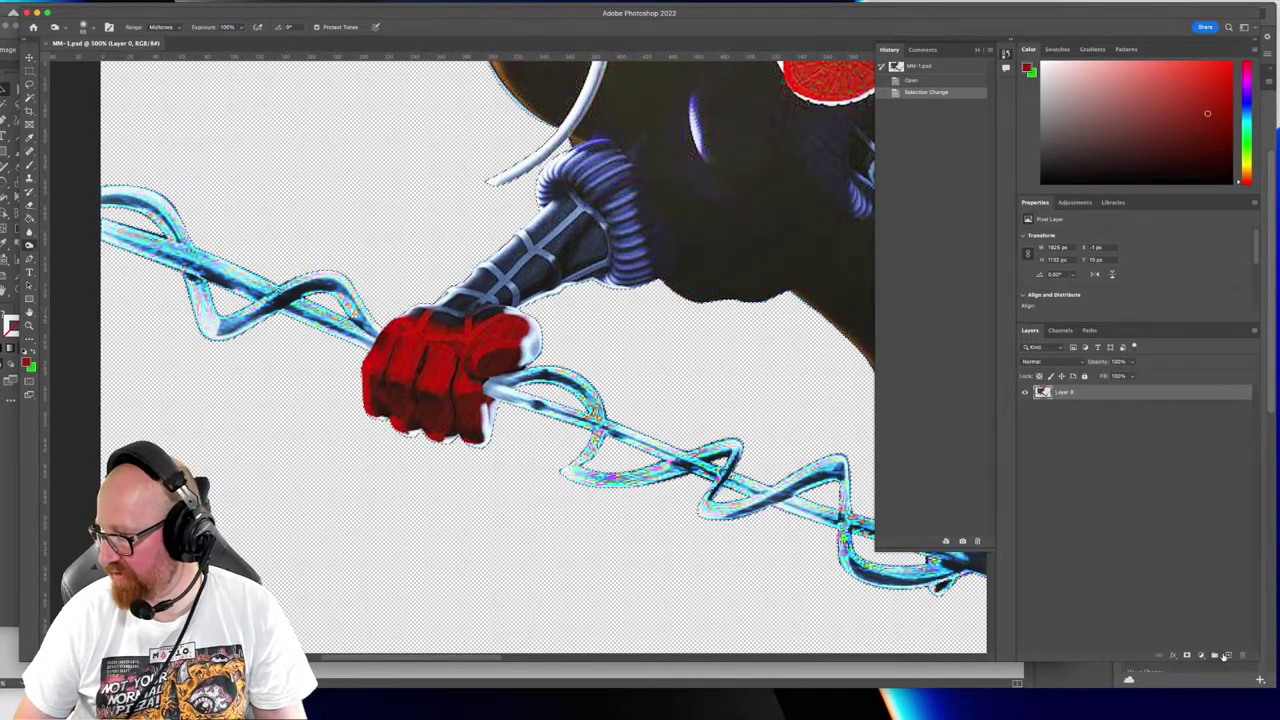
click(1228, 655)
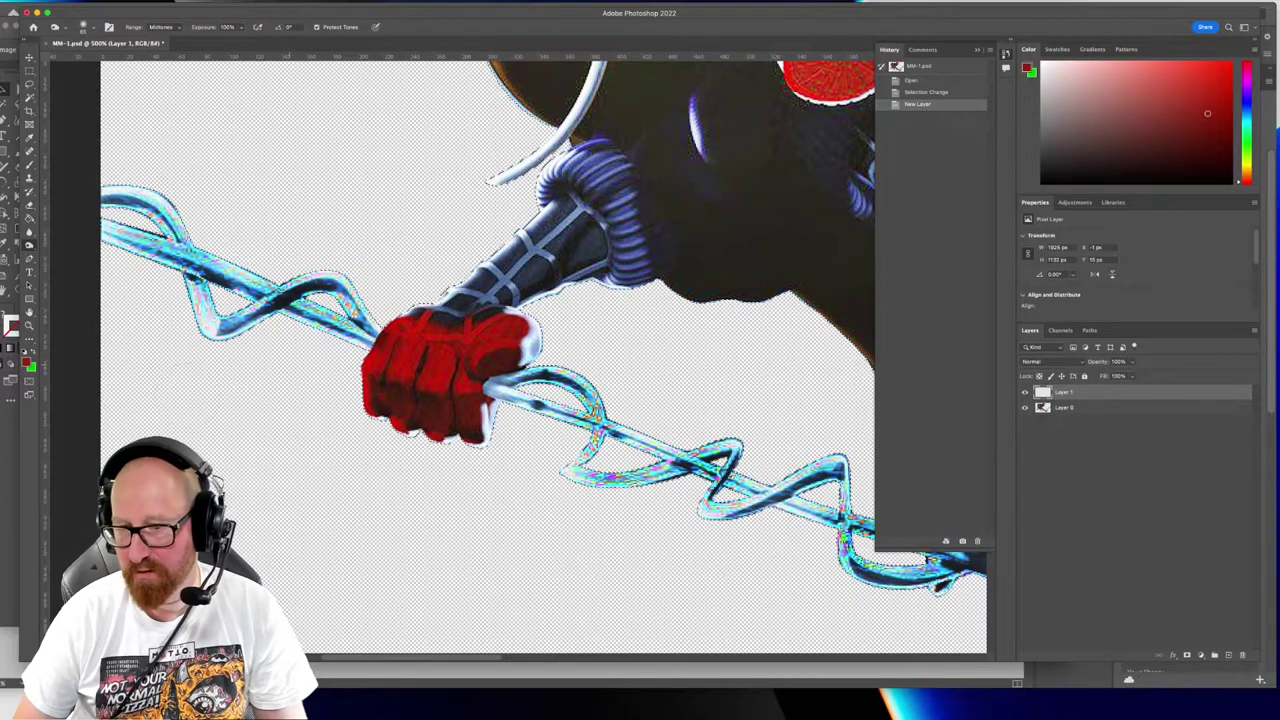
key(i)
click(28, 362)
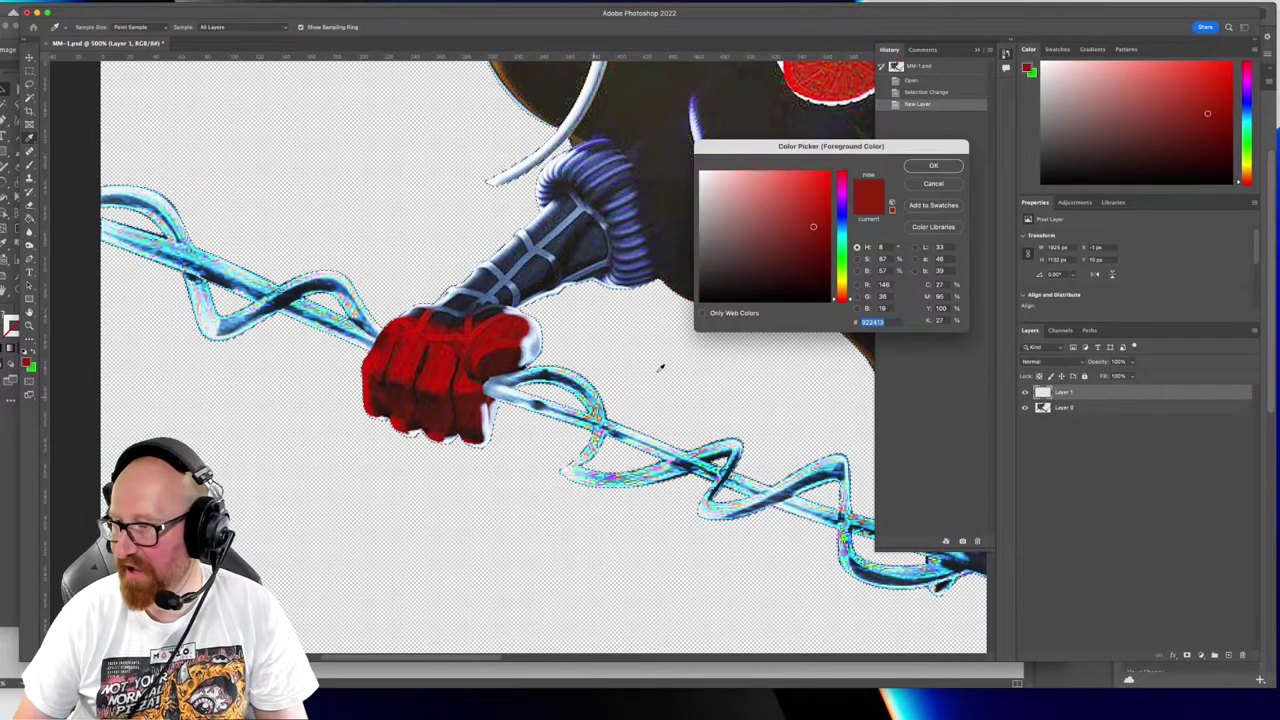
drag(766, 284, 616, 301)
click(931, 164)
key(o)
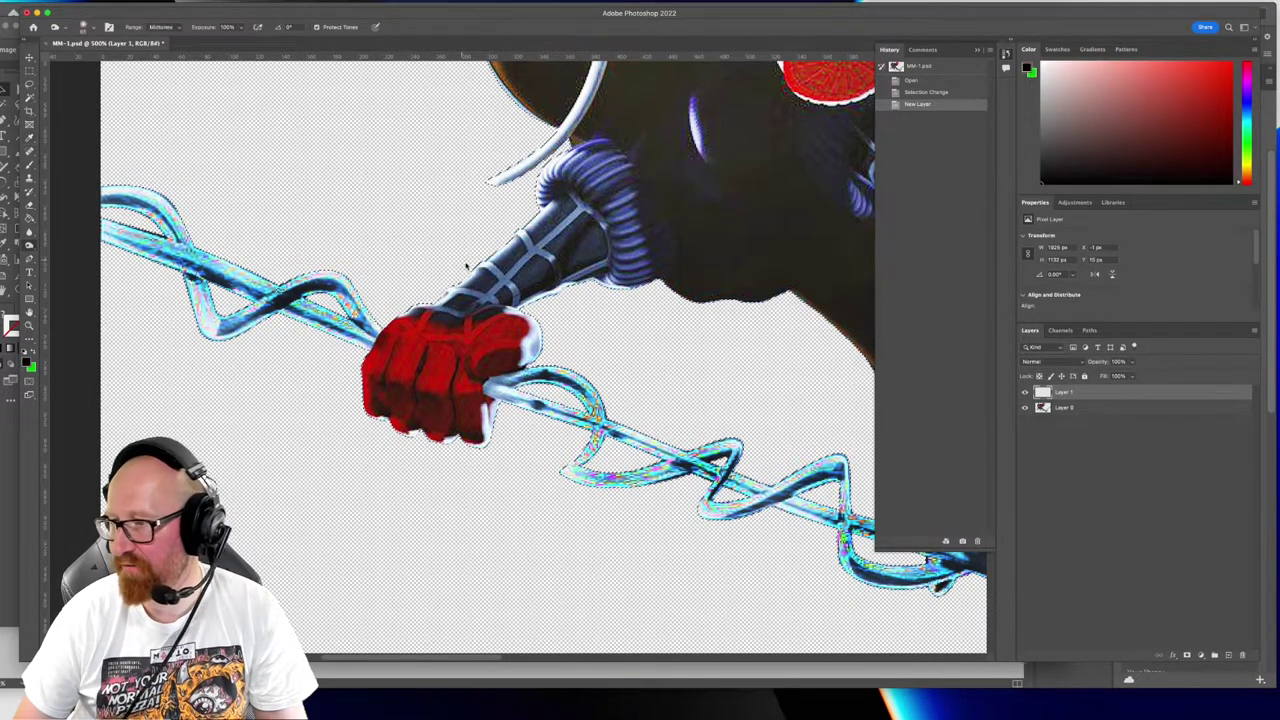
Brush solid black over the looped web strand between the canvas edge and the gripping fist
mouse_move(249, 251)
mouse_down()
mouse_move(388, 285)
mouse_move(268, 222)
mouse_move(318, 289)
mouse_up()
key(b)
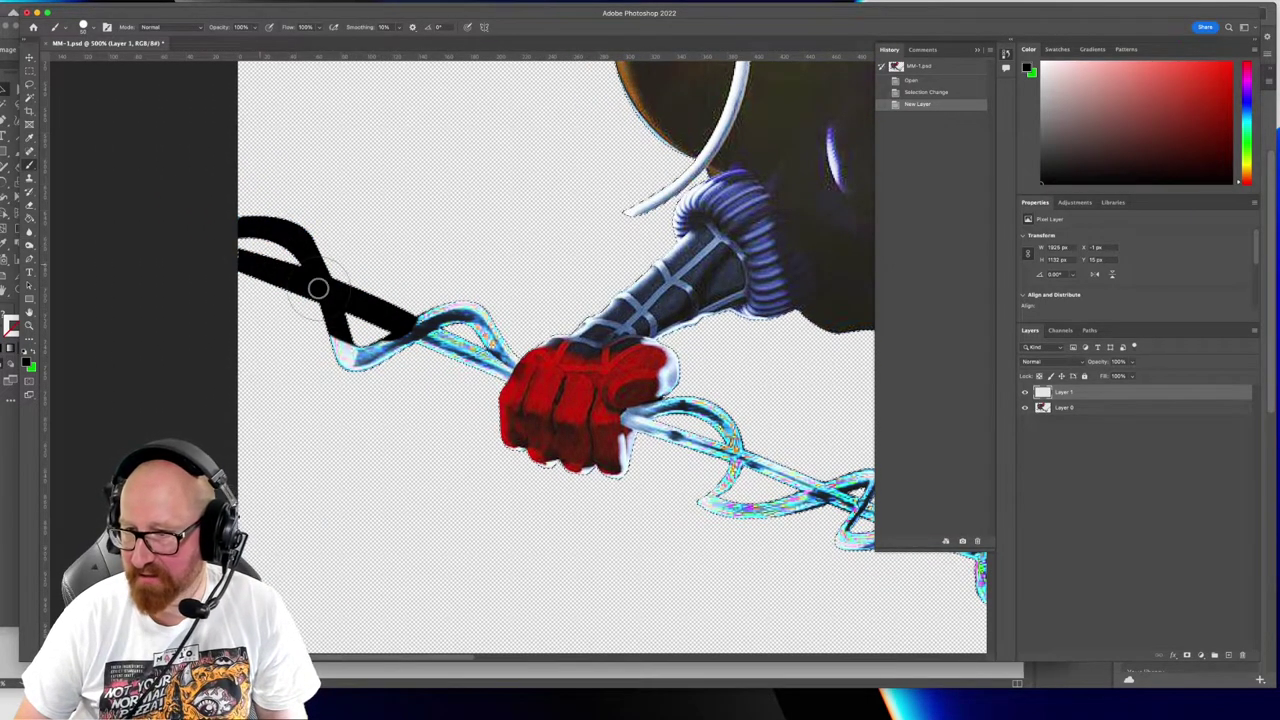
mouse_move(333, 336)
mouse_down()
mouse_move(381, 346)
mouse_move(439, 318)
mouse_move(478, 345)
mouse_up()
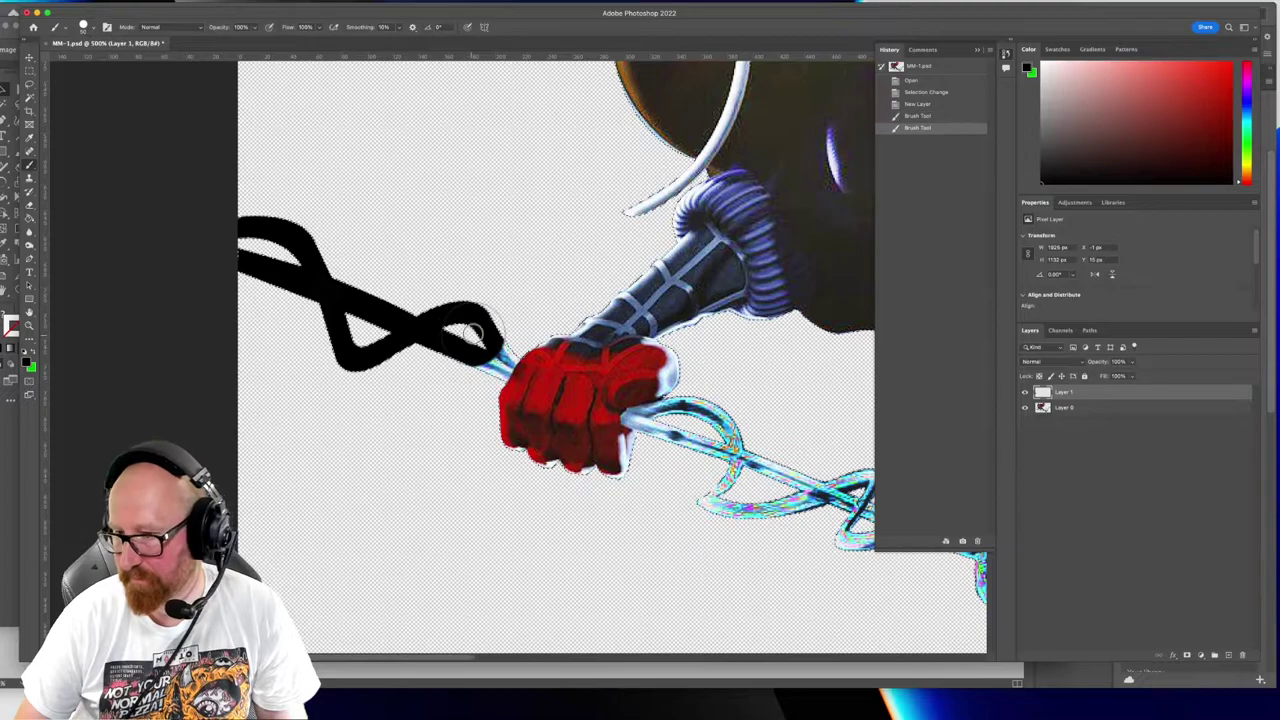
click(472, 343)
Fill the last bit of web strand touching the fist in black with a smaller brush, keeping the glove unpainted
scroll(465, 330, up, 5)
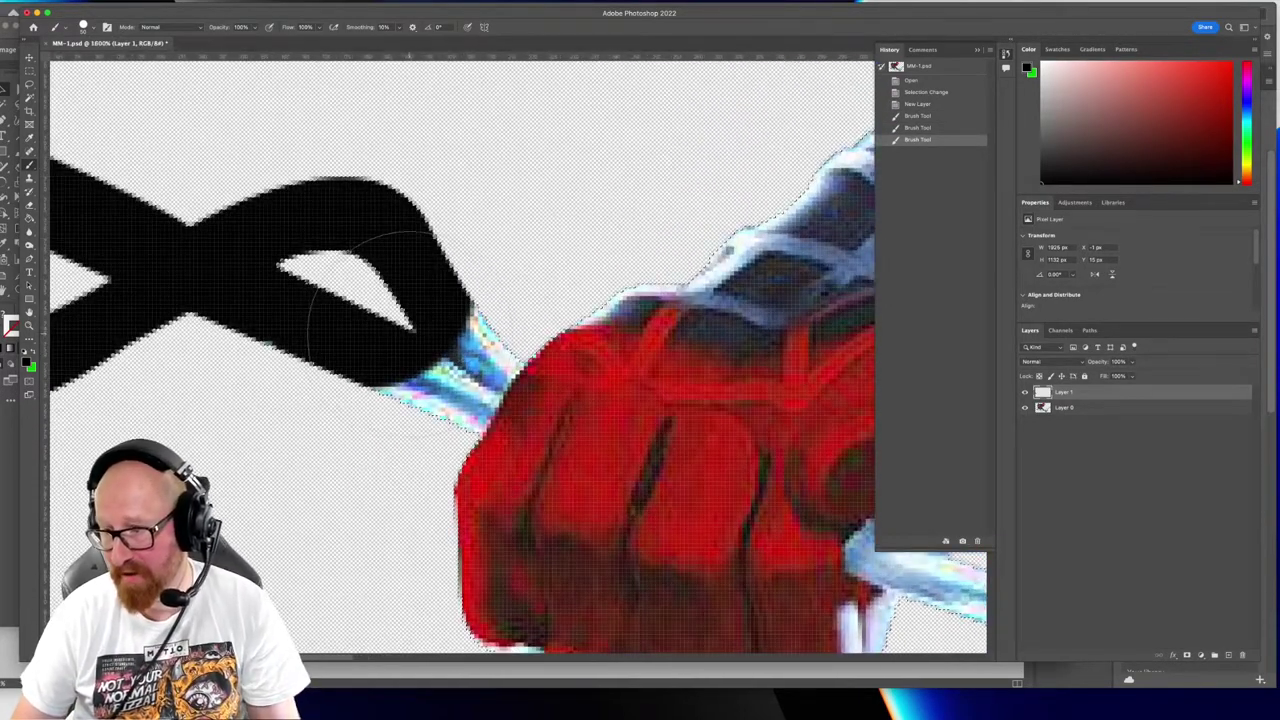
drag(565, 405, 626, 414)
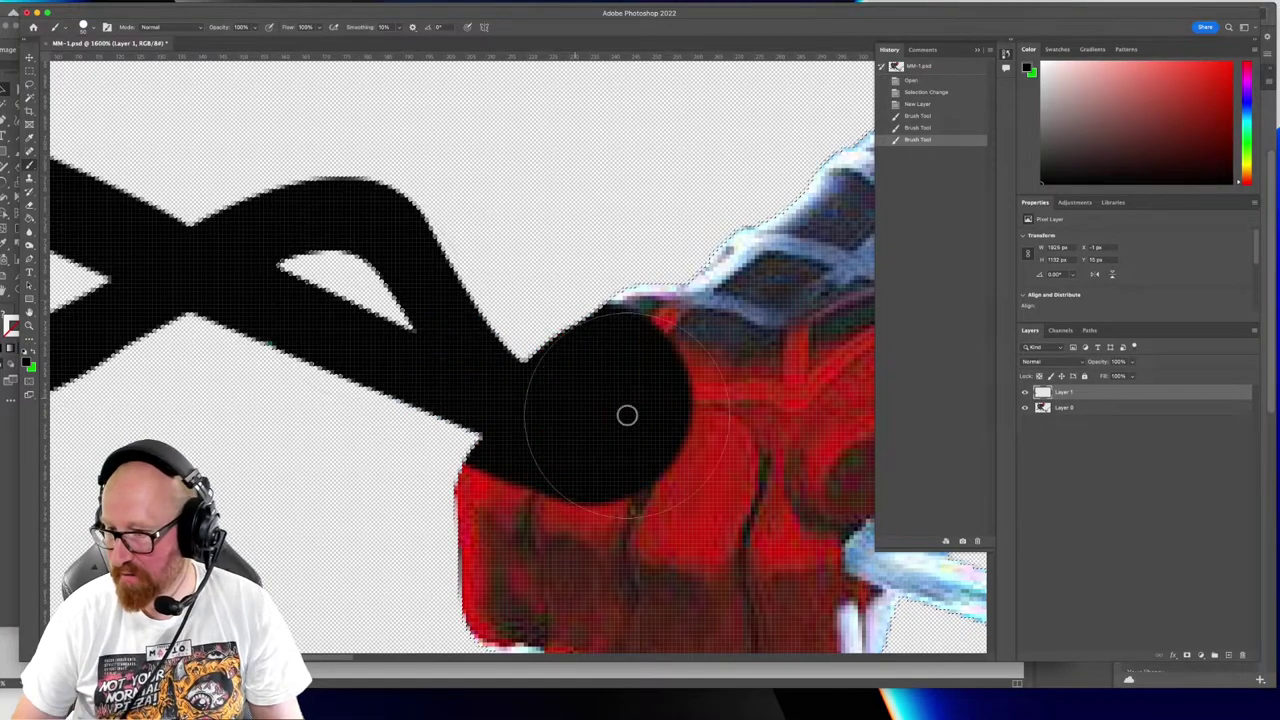
key(super+z)
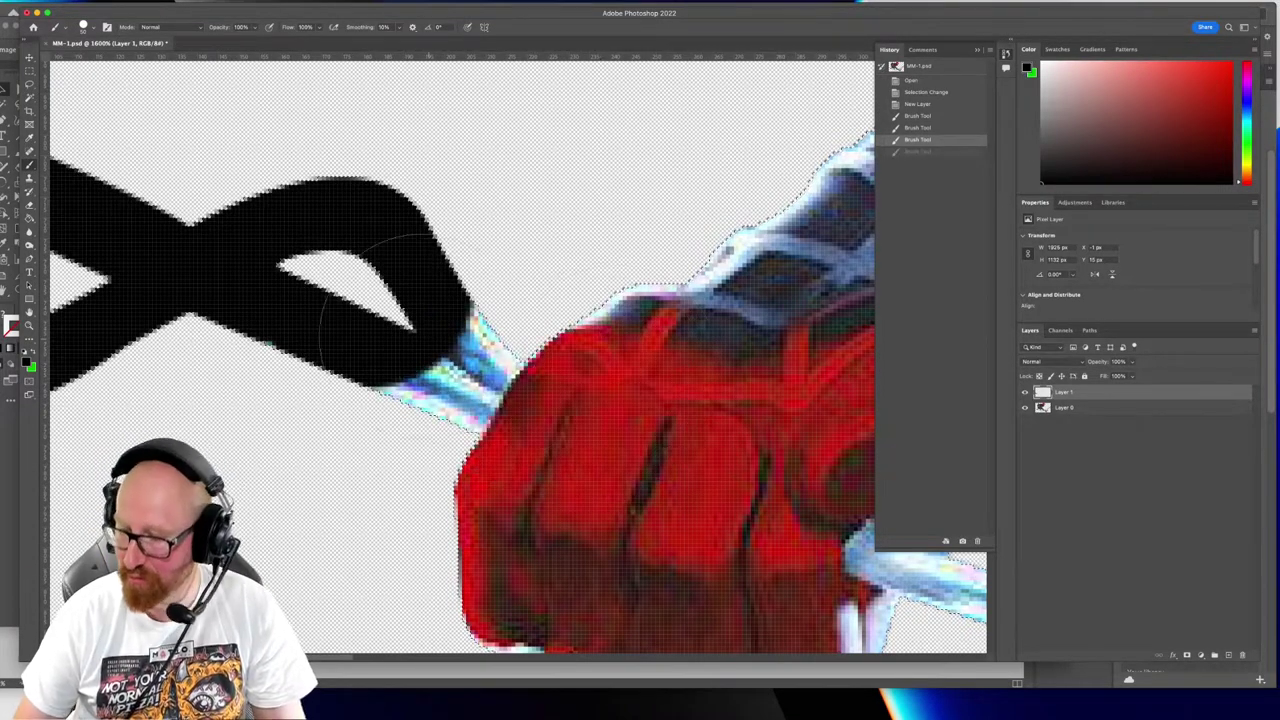
click(471, 325)
click(477, 331)
click(478, 345)
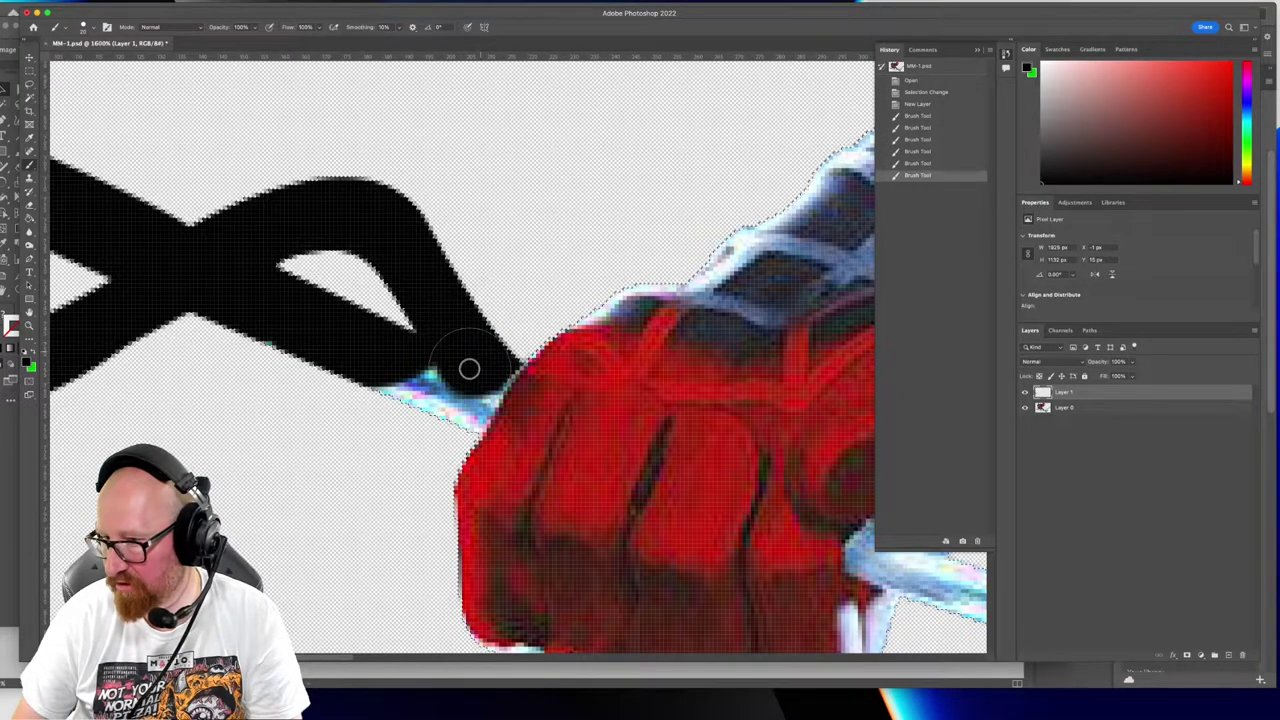
mouse_move(469, 369)
mouse_down()
mouse_move(452, 407)
mouse_move(372, 378)
mouse_up()
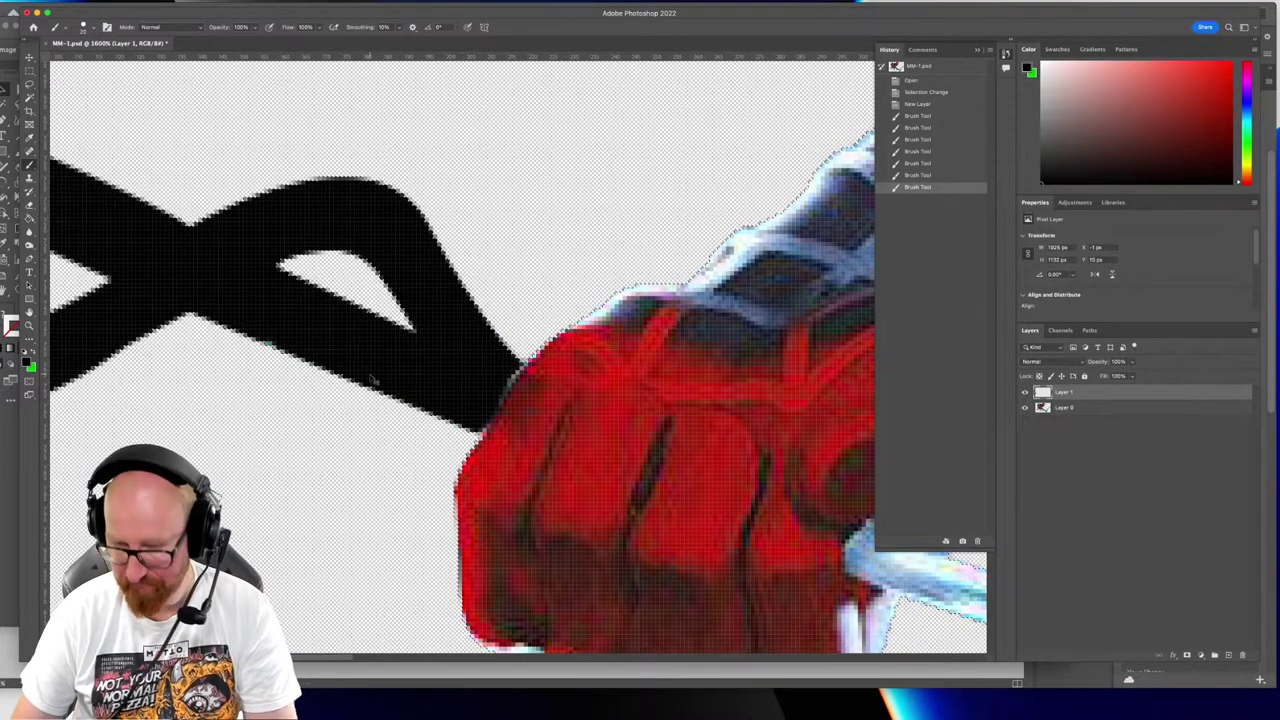
Paint the first loops of the web strand on the other side of the fist black, enlarging the brush
key(super+minus)
drag(622, 480, 330, 387)
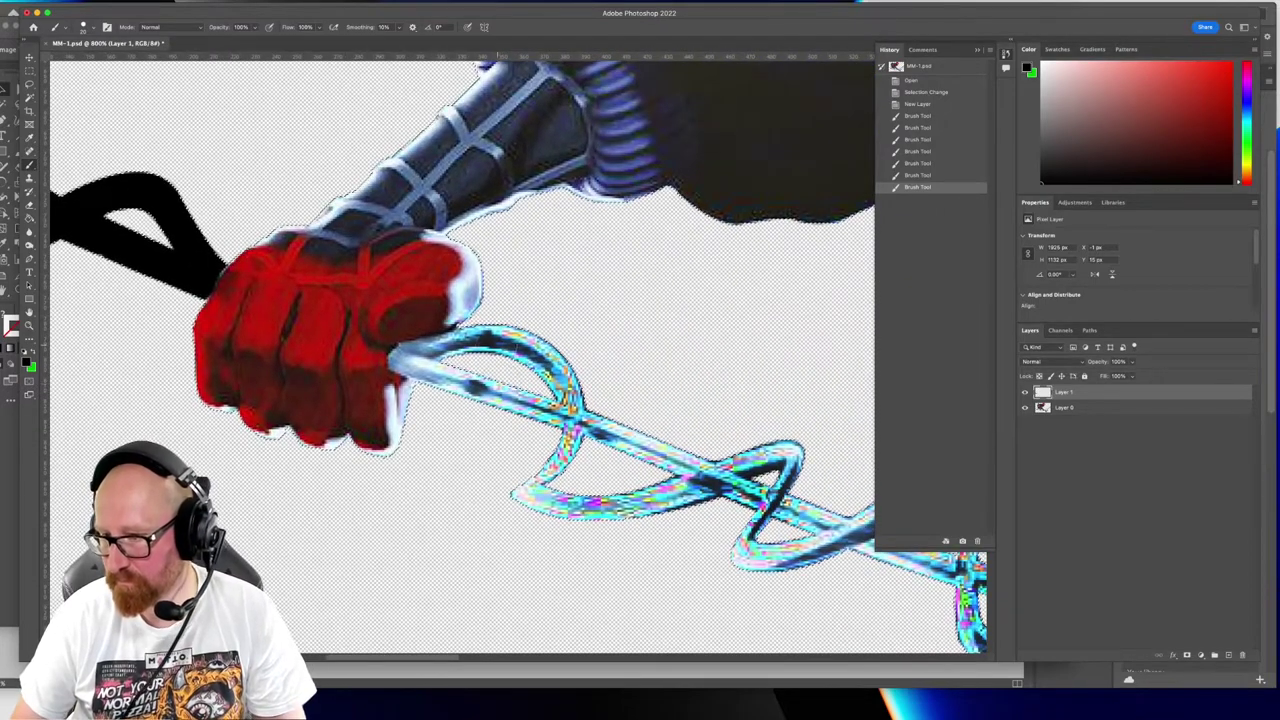
mouse_move(503, 341)
mouse_down()
mouse_move(557, 387)
mouse_move(531, 486)
mouse_move(617, 434)
mouse_move(760, 550)
mouse_up()
key(bracketright)
key(bracketright)
key(bracketright)
Continue the black brushwork along the web strand's next loops, stopping just before the dark pointed shape below the body
scroll(541, 372, down, 1)
scroll(541, 372, right, 1)
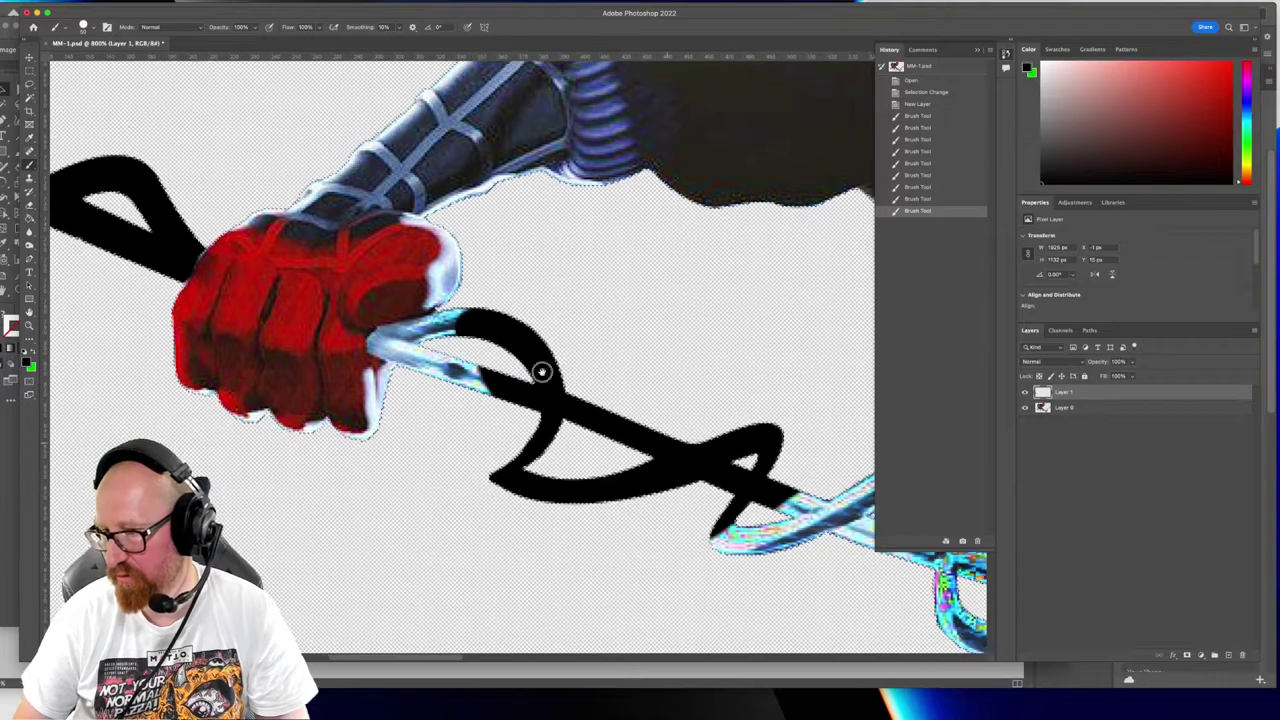
scroll(541, 372, down, 3)
scroll(541, 372, right, 5)
mouse_move(469, 352)
mouse_down()
mouse_move(537, 308)
mouse_move(608, 292)
mouse_move(544, 346)
mouse_move(573, 371)
mouse_move(626, 372)
mouse_move(664, 461)
mouse_move(740, 482)
mouse_up()
click(688, 401)
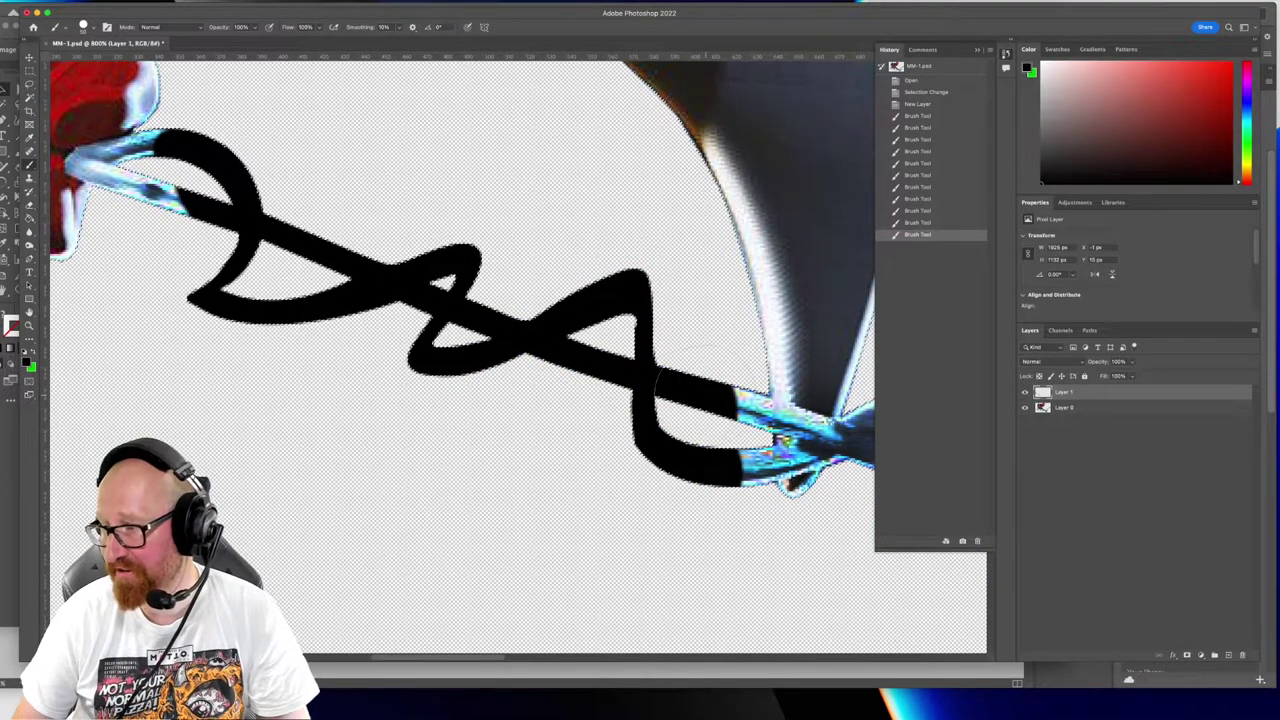
Paint the web loops between the dark pointed shape and the outstretched leg solid black, leaving the strand across the leg unpainted
click(704, 403)
mouse_move(716, 414)
mouse_down()
mouse_move(720, 461)
mouse_move(394, 414)
mouse_up()
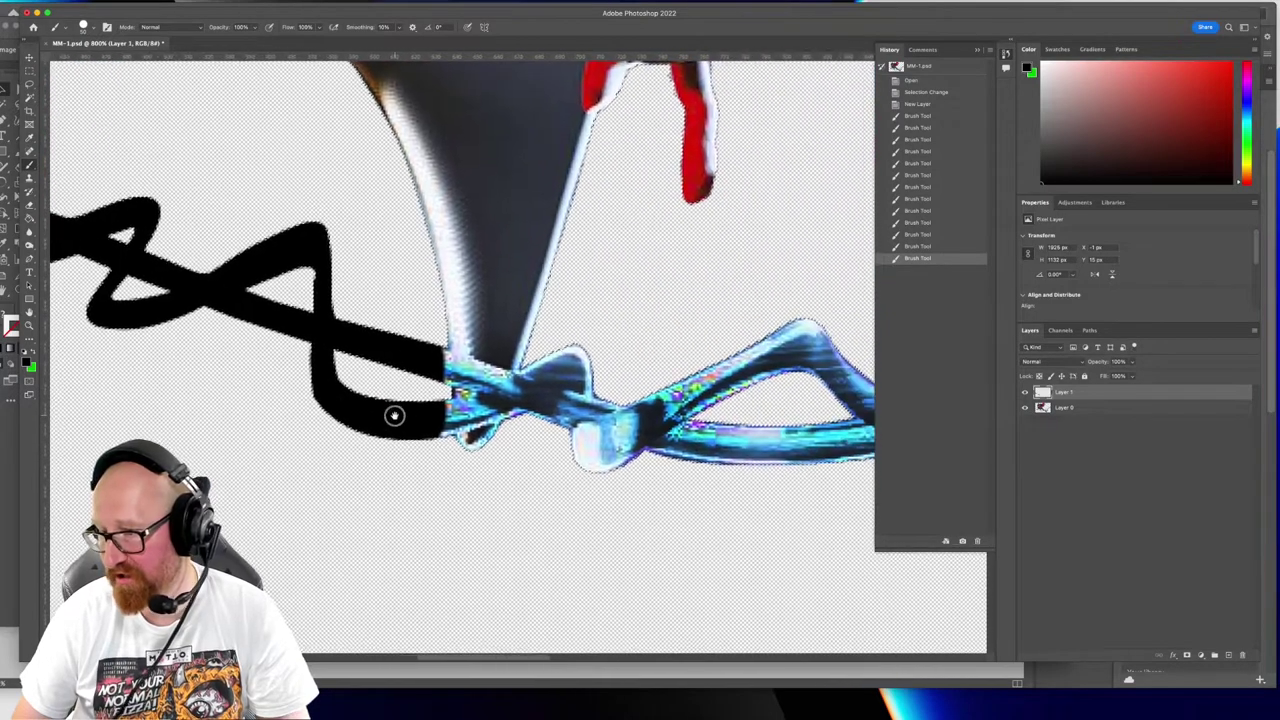
mouse_move(590, 374)
mouse_down()
mouse_move(584, 383)
mouse_move(720, 374)
mouse_move(829, 338)
mouse_up()
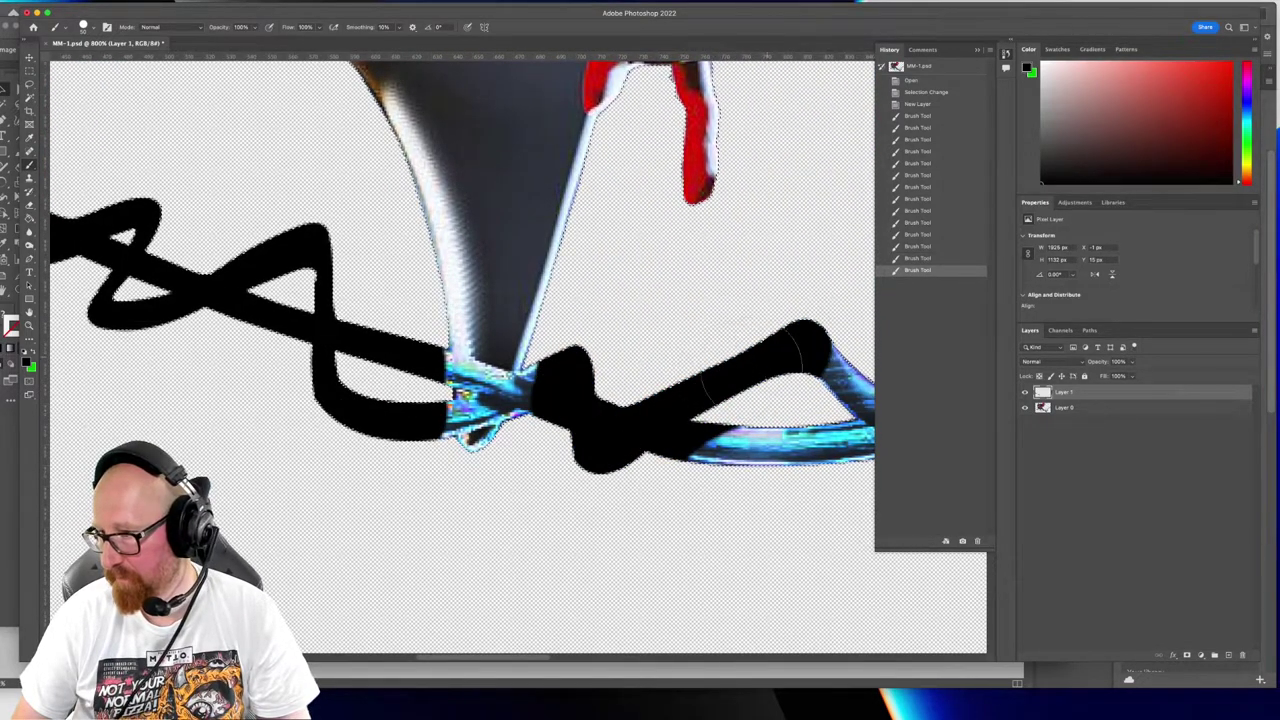
scroll(829, 338, right, 5)
drag(378, 393, 826, 333)
scroll(826, 333, right, 5)
mouse_move(312, 398)
mouse_down()
mouse_move(278, 389)
mouse_move(543, 297)
mouse_move(394, 303)
mouse_move(443, 286)
mouse_move(549, 317)
mouse_move(550, 333)
mouse_up()
drag(494, 389, 226, 440)
drag(200, 351, 242, 370)
drag(453, 383, 256, 473)
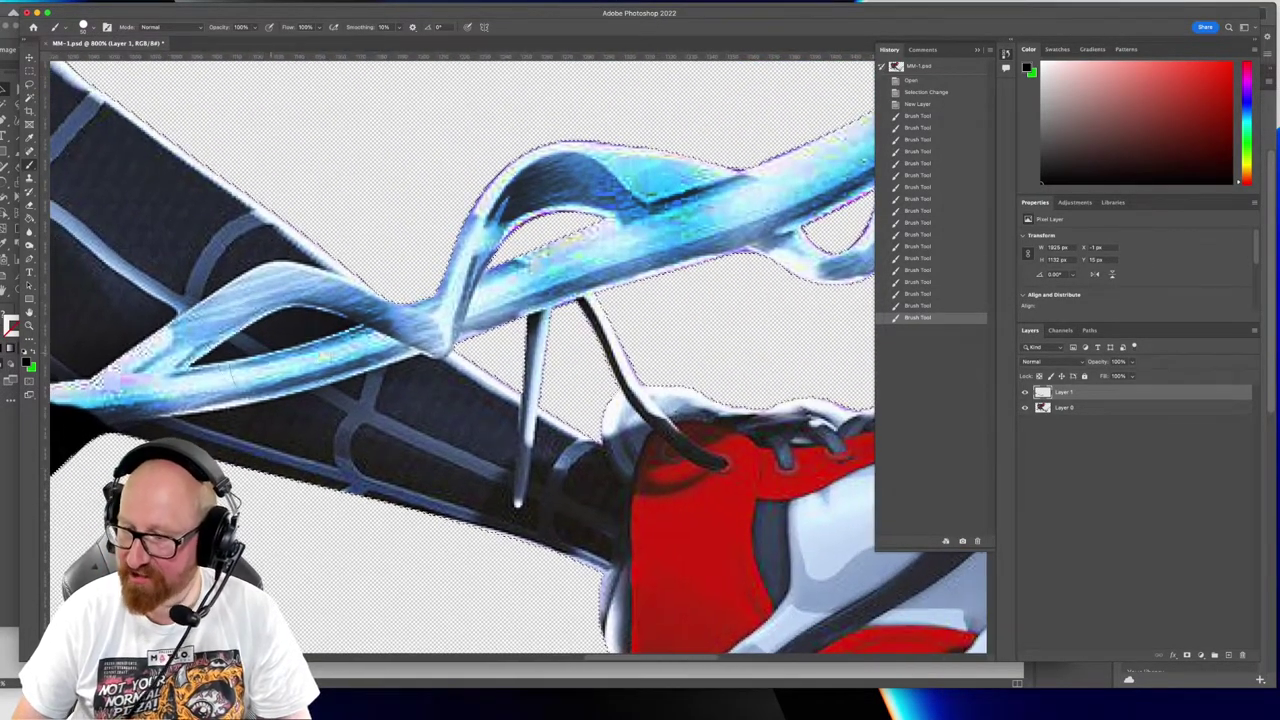
Brush black over the first web loop beyond the outstretched leg, above the red shoe's laces
scroll(400, 374, right, 4)
scroll(400, 374, up, 2)
scroll(422, 362, right, 4)
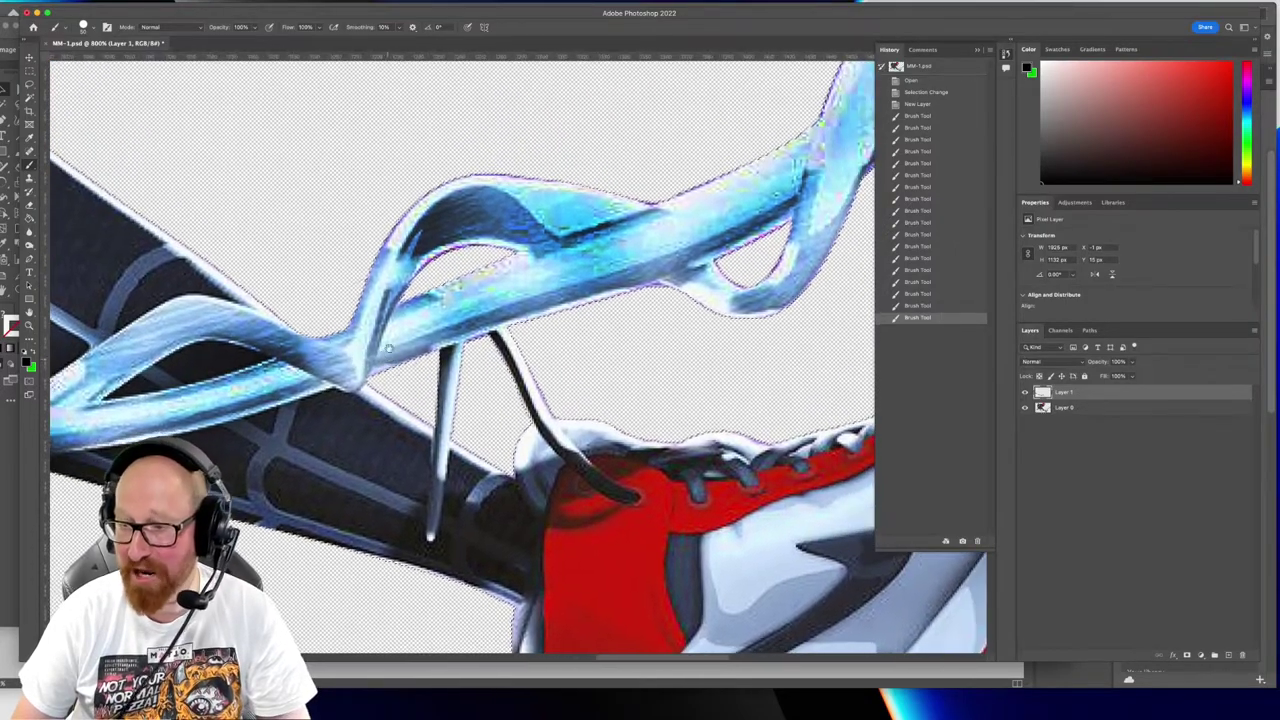
mouse_move(343, 286)
mouse_down()
mouse_move(409, 343)
mouse_move(392, 338)
mouse_up()
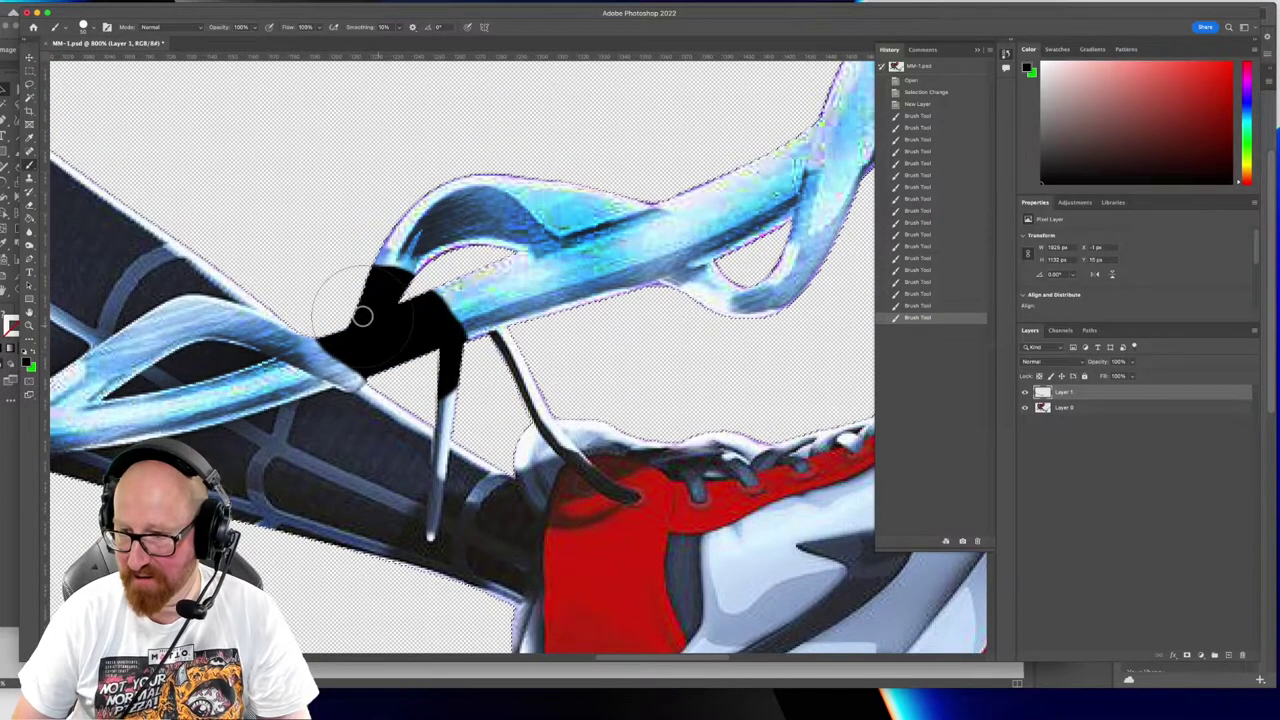
mouse_move(343, 286)
mouse_down()
mouse_move(438, 266)
mouse_move(478, 196)
mouse_move(554, 195)
mouse_move(419, 230)
mouse_move(377, 256)
mouse_move(550, 197)
mouse_move(621, 216)
mouse_move(593, 242)
mouse_move(465, 288)
mouse_up()
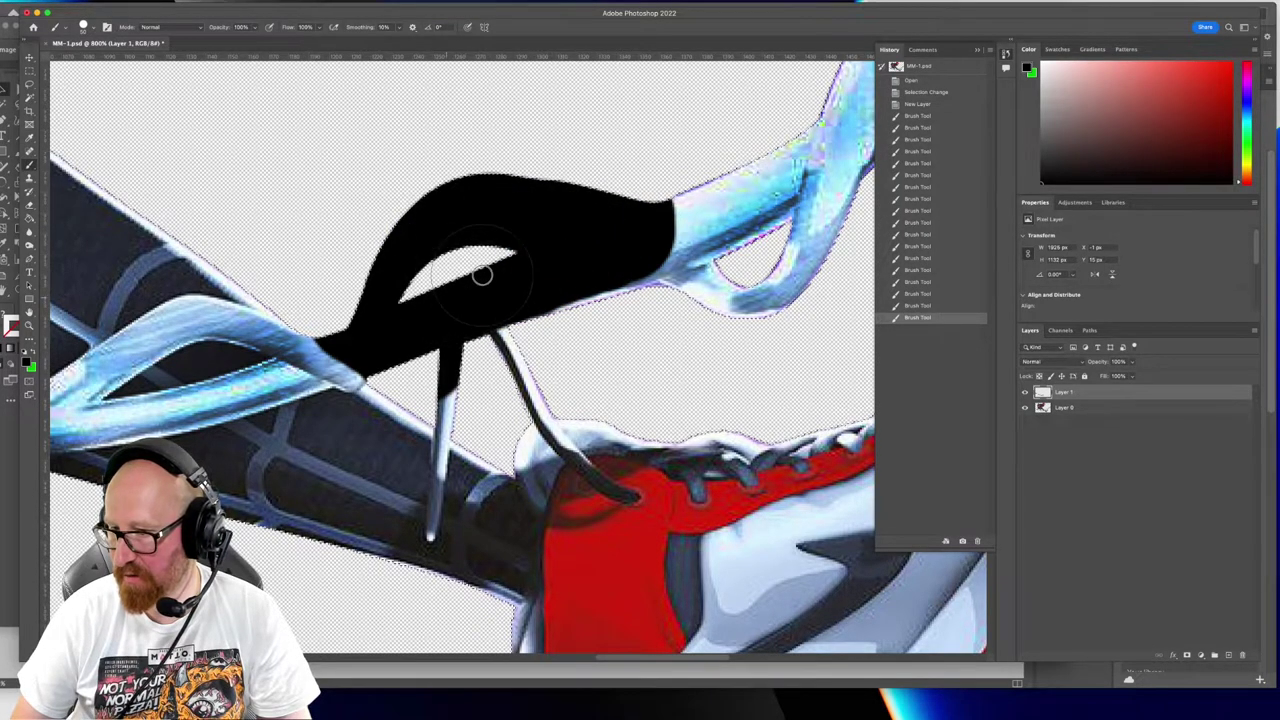
Continue the black brushwork along the thickening web past the tall upright loop, filling every strand to the canvas edge
drag(636, 224, 543, 267)
mouse_move(659, 266)
mouse_down()
mouse_move(354, 362)
mouse_move(471, 369)
mouse_move(412, 263)
mouse_move(436, 302)
mouse_up()
drag(587, 201, 366, 407)
drag(527, 247, 512, 252)
mouse_move(298, 386)
mouse_down()
mouse_move(401, 300)
mouse_move(442, 291)
mouse_move(316, 426)
mouse_move(441, 371)
mouse_move(613, 248)
mouse_move(535, 323)
mouse_move(653, 372)
mouse_move(761, 322)
mouse_move(775, 275)
mouse_up()
mouse_move(776, 288)
mouse_down()
mouse_move(446, 435)
mouse_move(455, 449)
mouse_up()
mouse_move(548, 213)
mouse_down()
mouse_move(387, 317)
mouse_move(358, 368)
mouse_move(536, 289)
mouse_move(462, 325)
mouse_up()
drag(558, 183, 408, 323)
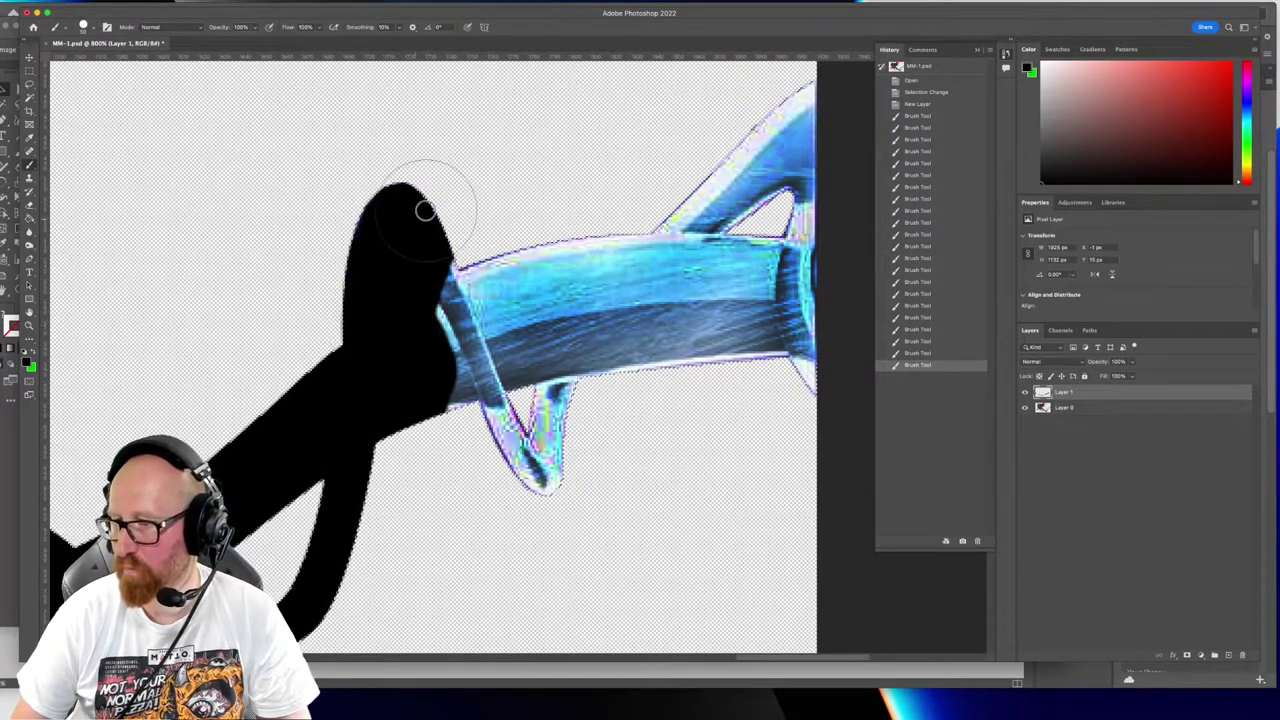
mouse_move(397, 389)
mouse_down()
mouse_move(696, 336)
mouse_move(770, 378)
mouse_move(803, 250)
mouse_move(804, 164)
mouse_up()
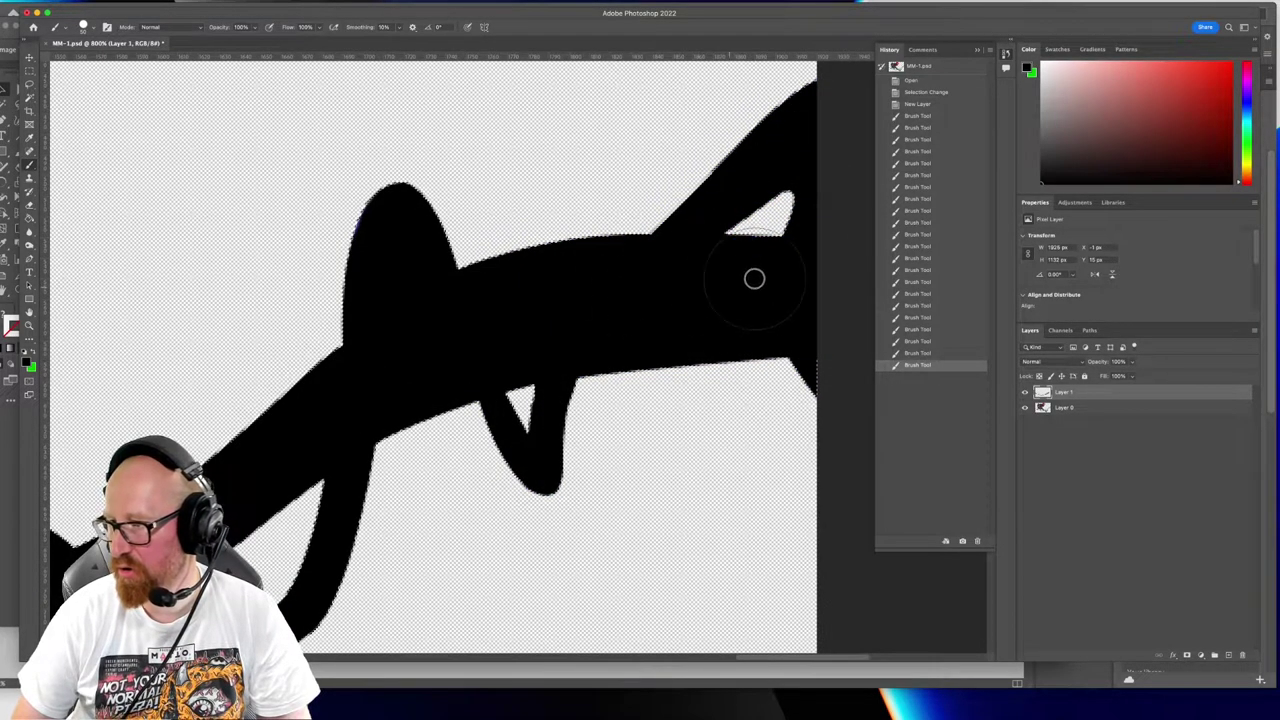
Fill the unpainted web strand crossing the tip of the dark pointed shape in black with a smaller brush
drag(516, 320, 524, 321)
mouse_move(585, 329)
mouse_down()
mouse_move(646, 317)
mouse_move(810, 230)
mouse_up()
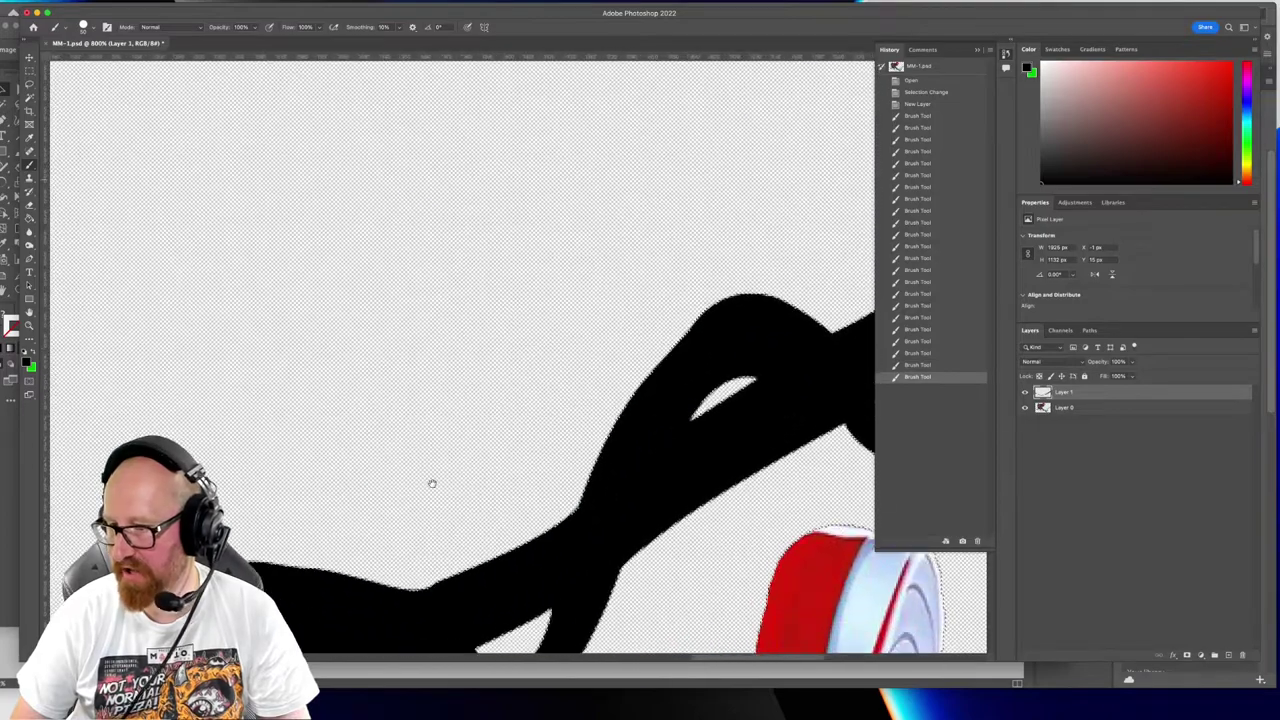
drag(360, 530, 780, 240)
mouse_move(270, 575)
mouse_down()
mouse_move(628, 392)
mouse_move(243, 489)
mouse_up()
drag(835, 435, 380, 551)
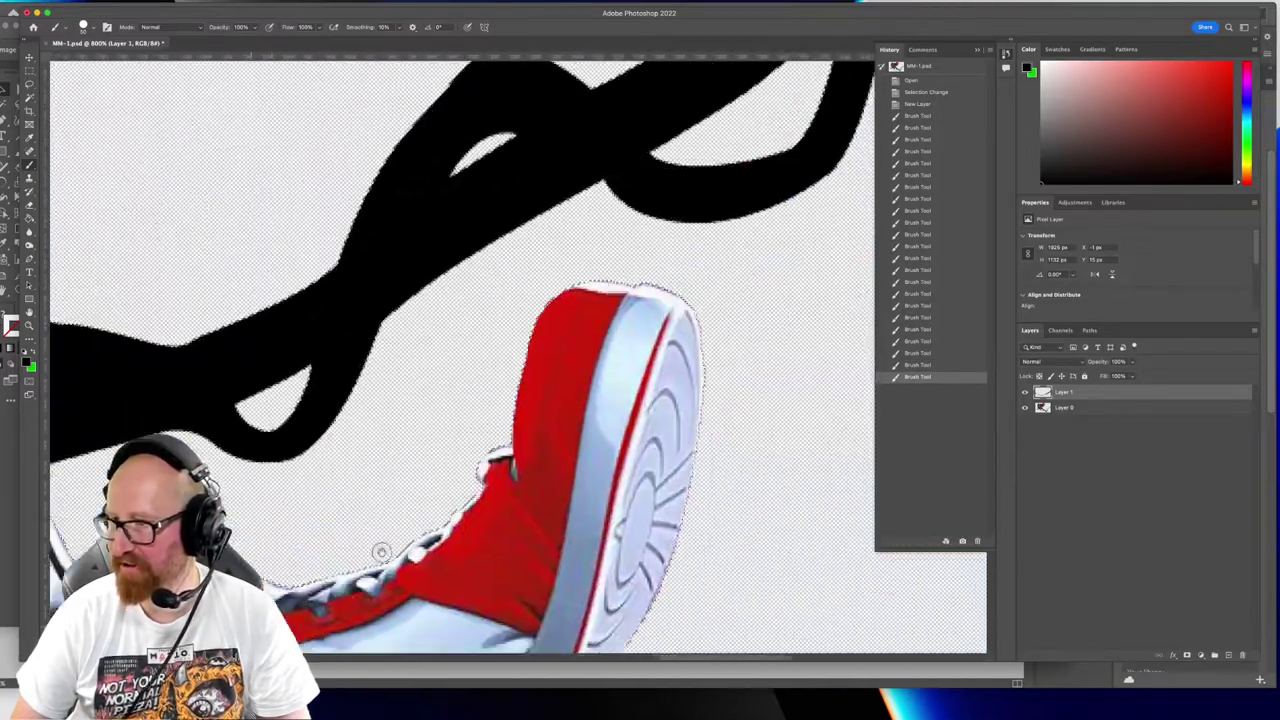
drag(660, 150, 320, 531)
drag(425, 421, 359, 482)
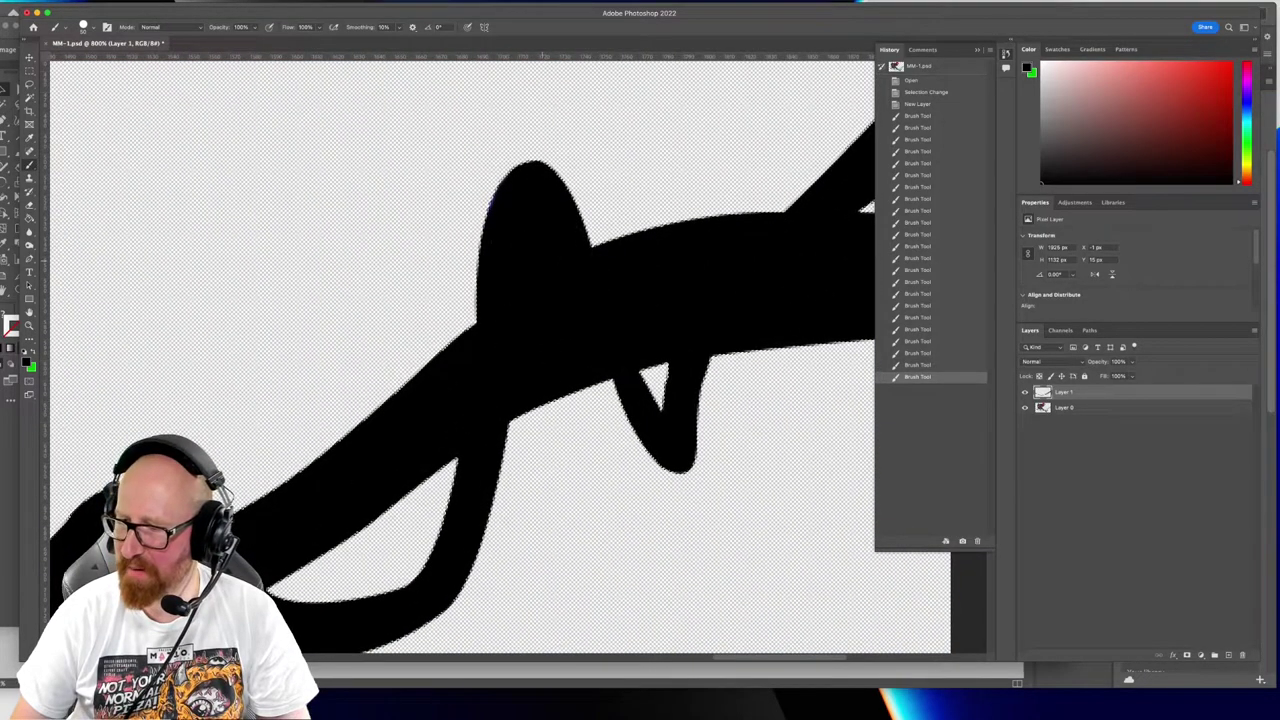
scroll(273, 487, down, 10)
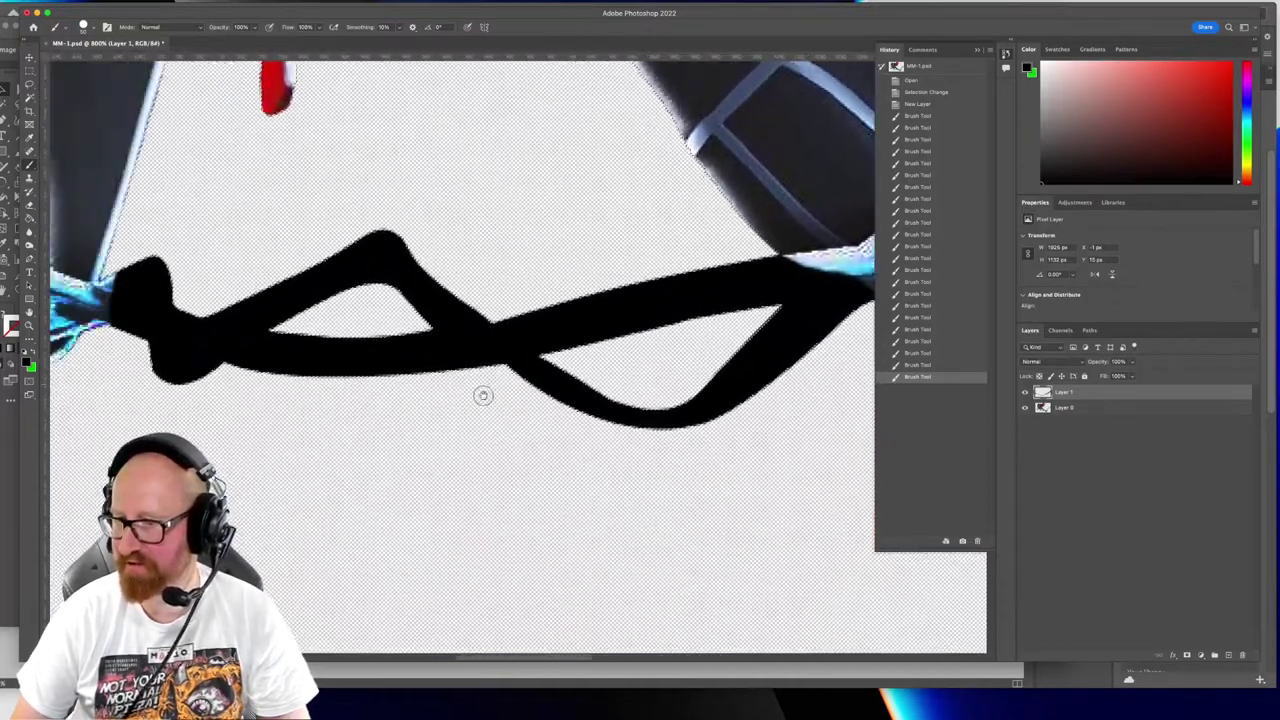
drag(483, 396, 983, 490)
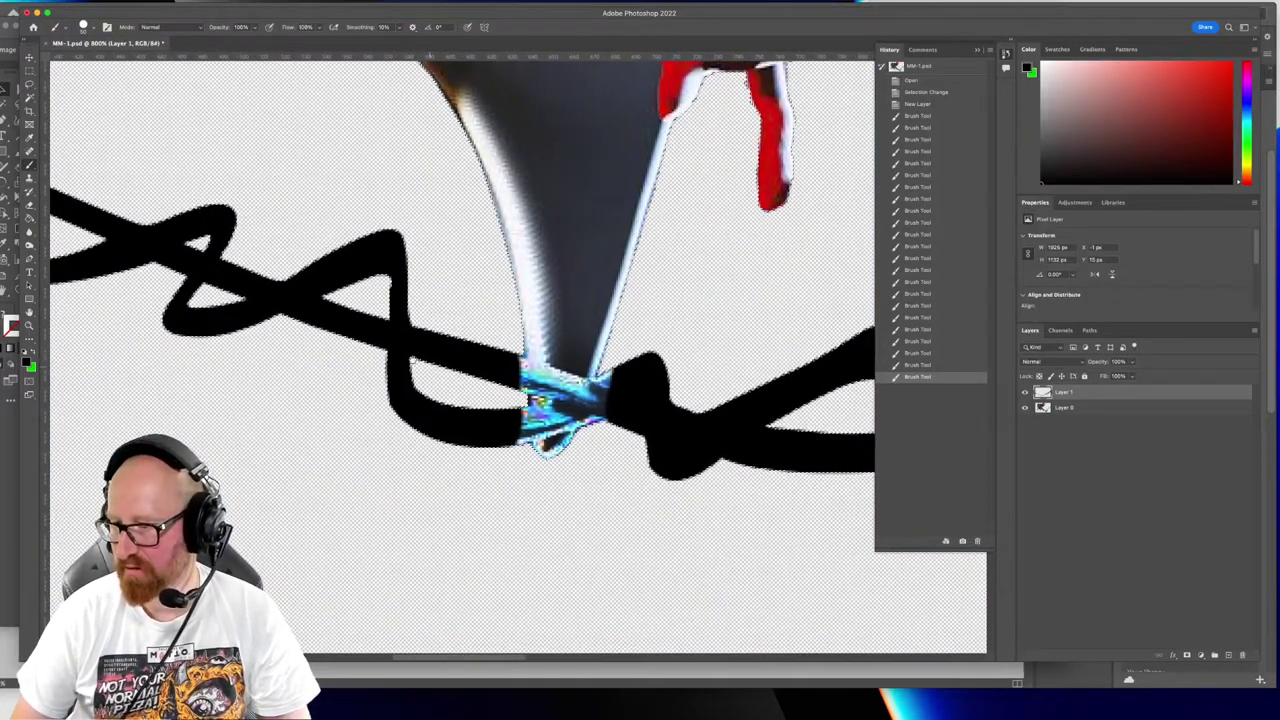
drag(512, 399, 542, 410)
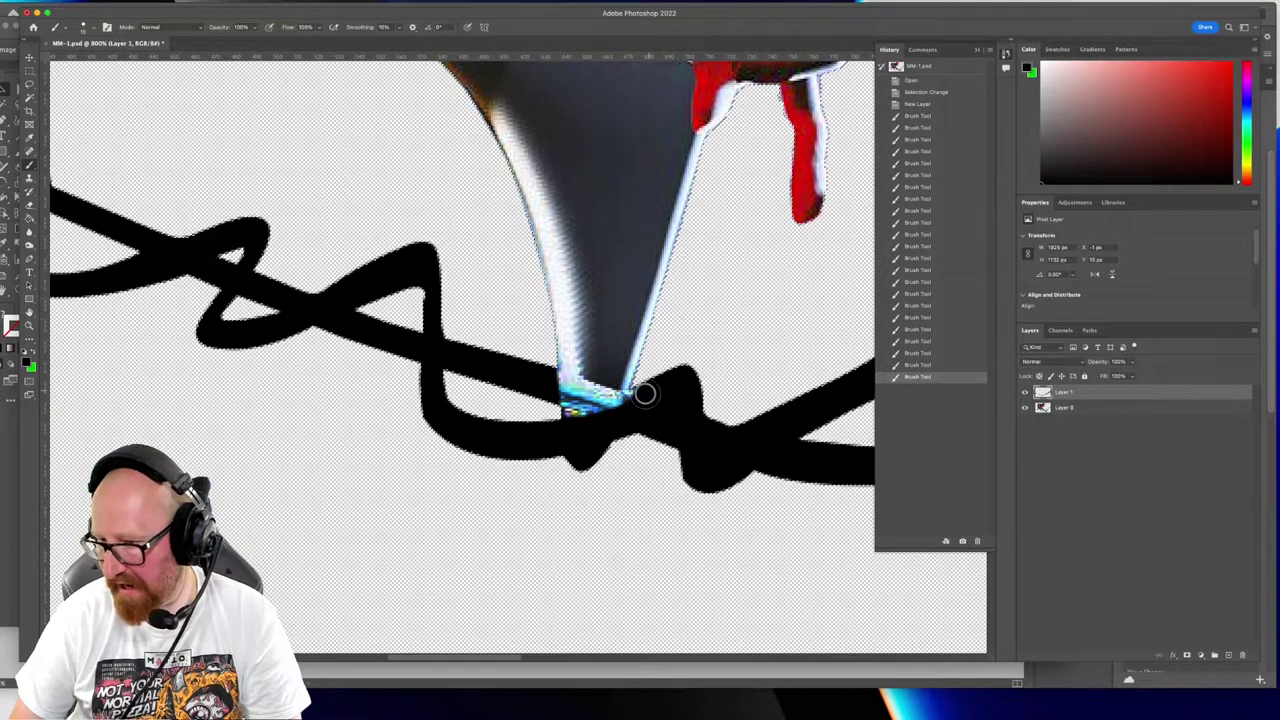
drag(615, 401, 543, 378)
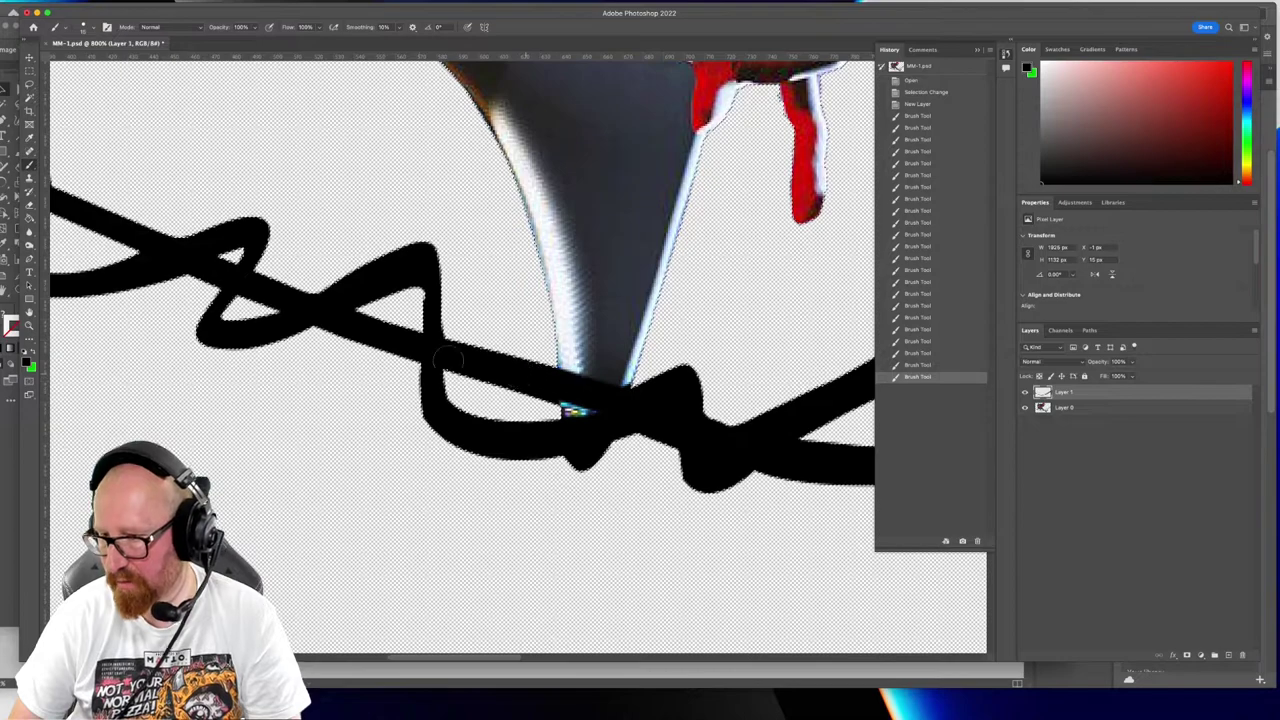
Paint the leftover blue web strands beside the gripping fist black, keeping the glove unpainted
drag(179, 268, 659, 503)
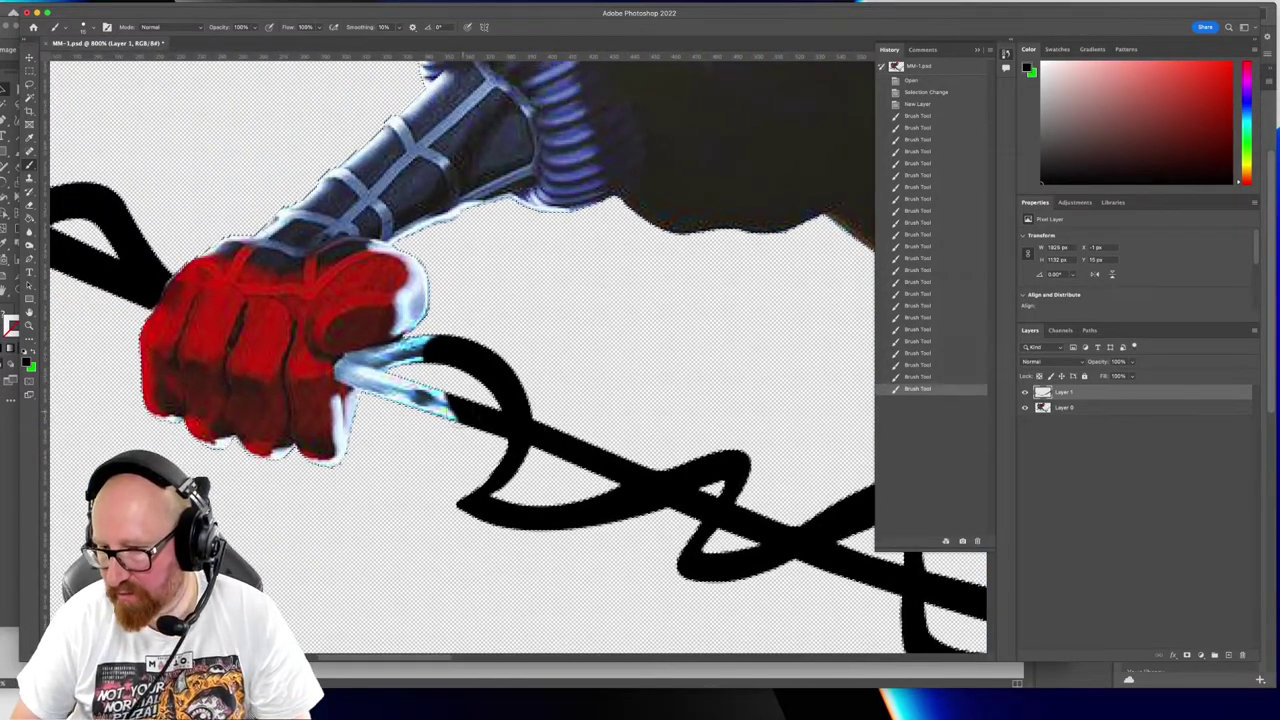
mouse_move(412, 393)
mouse_down()
mouse_move(346, 372)
mouse_move(391, 349)
mouse_move(456, 345)
mouse_up()
scroll(437, 371, down, 5)
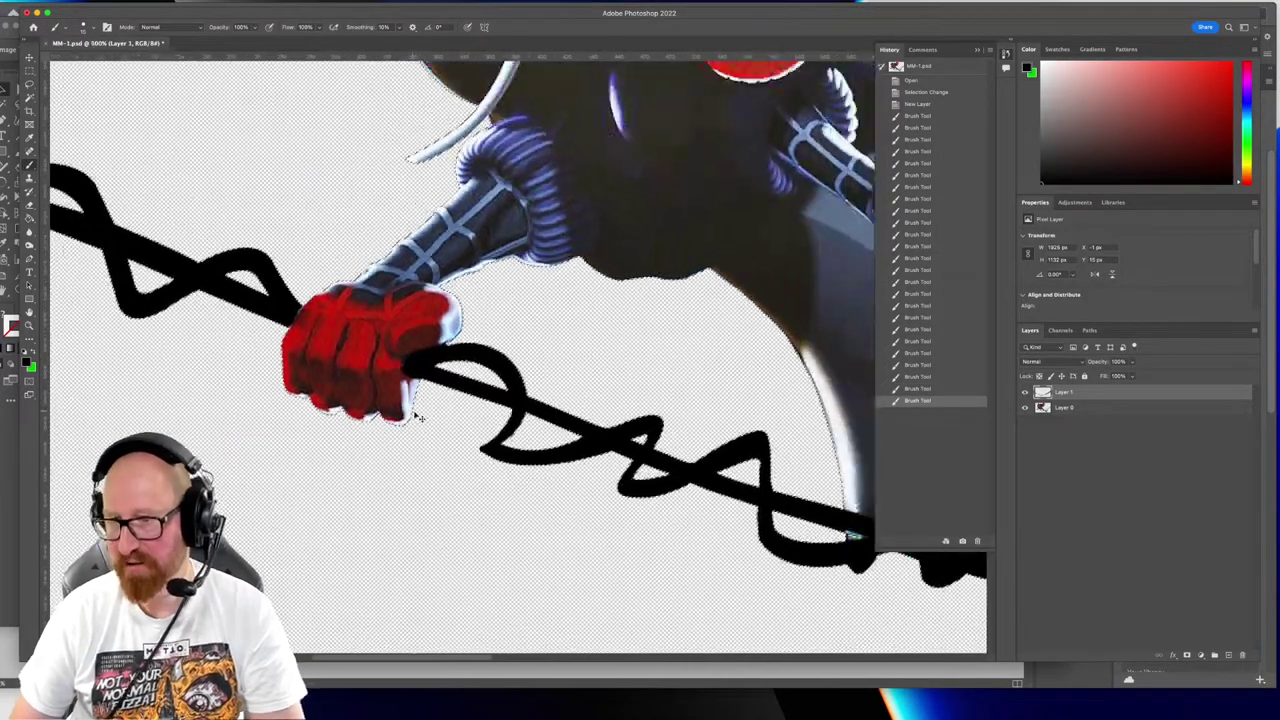
key(super+minus)
scroll(677, 372, right, 5)
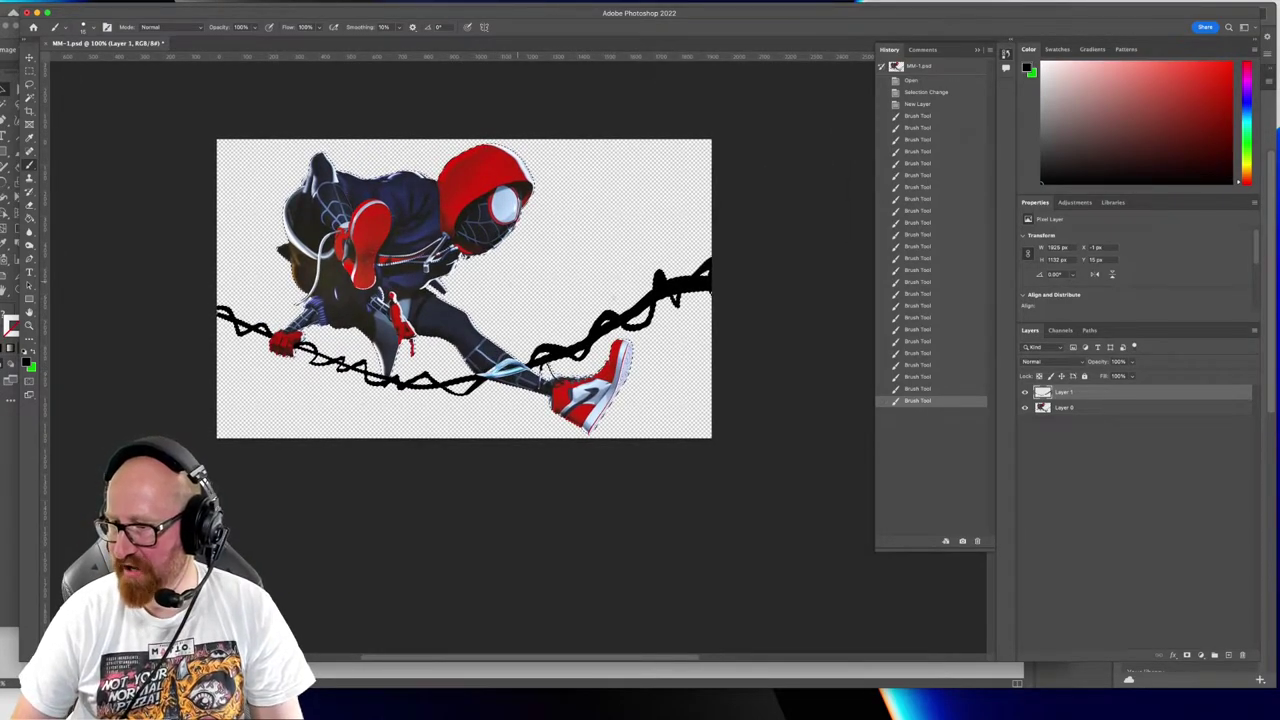
Deselect the active selection and merge the painted web layer with the Spider-Man image layer
key(m)
key(super+d)
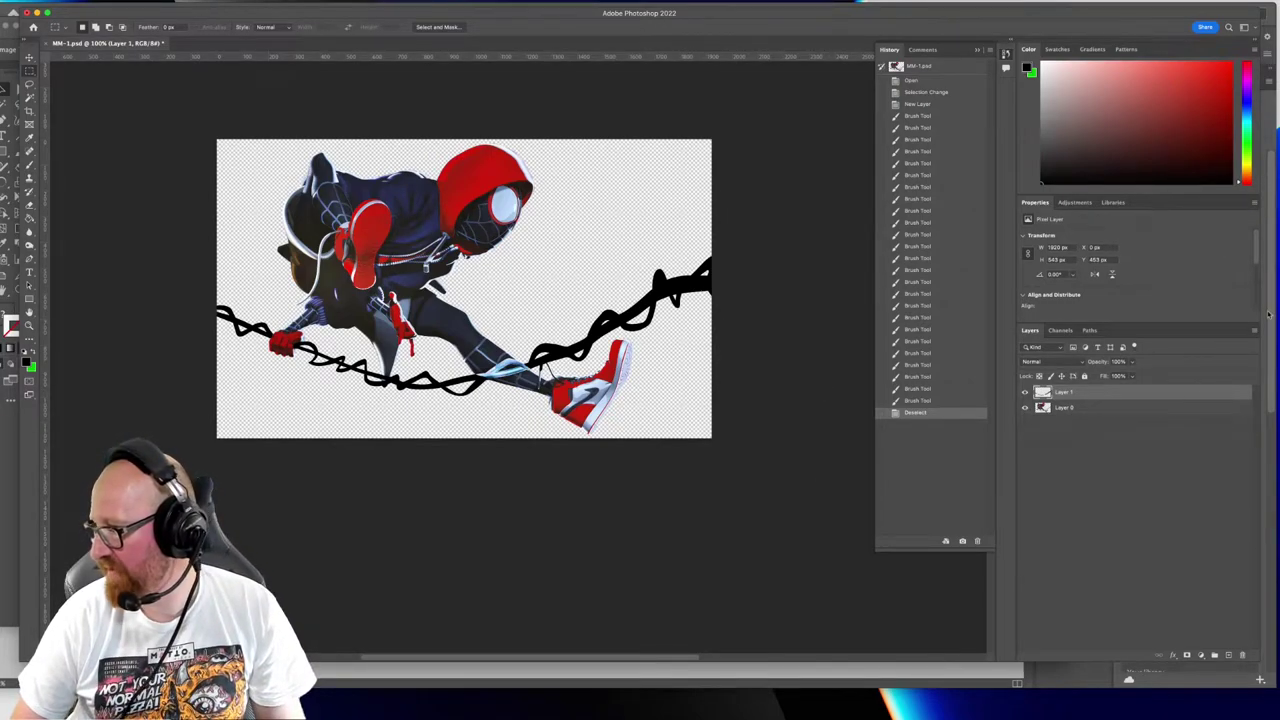
right_click(1100, 408)
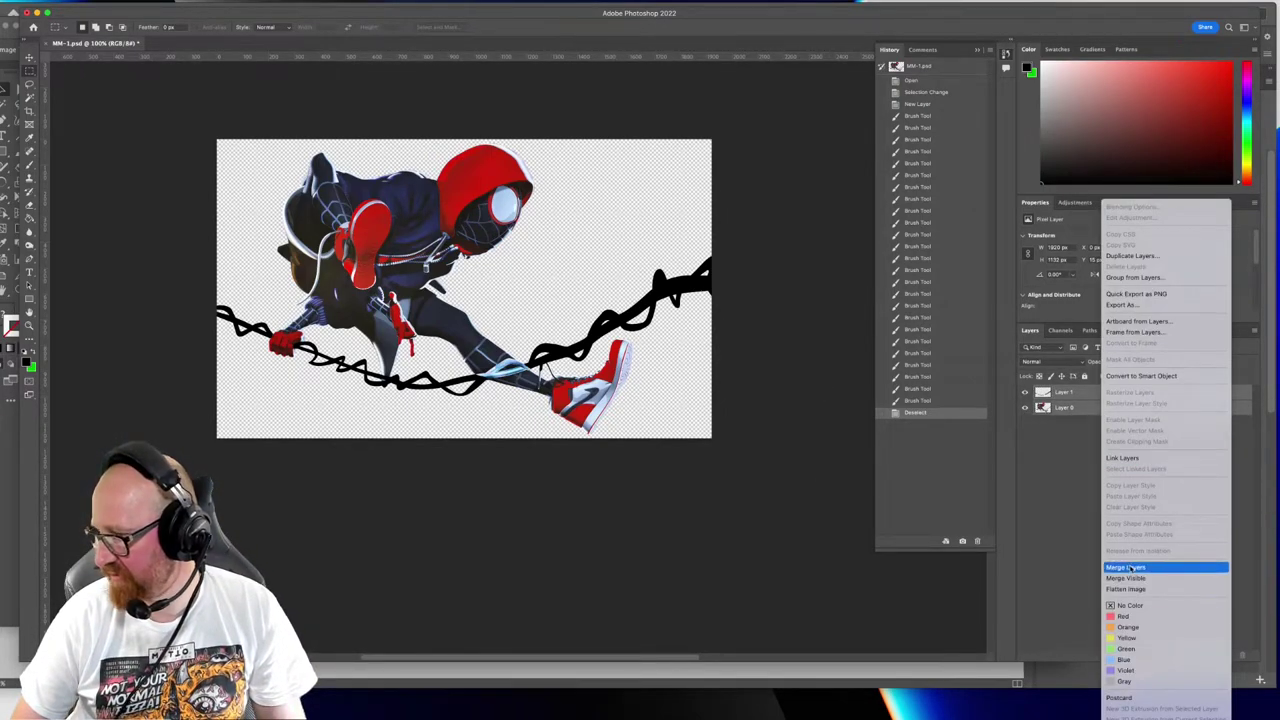
click(1132, 568)
right_click(1079, 392)
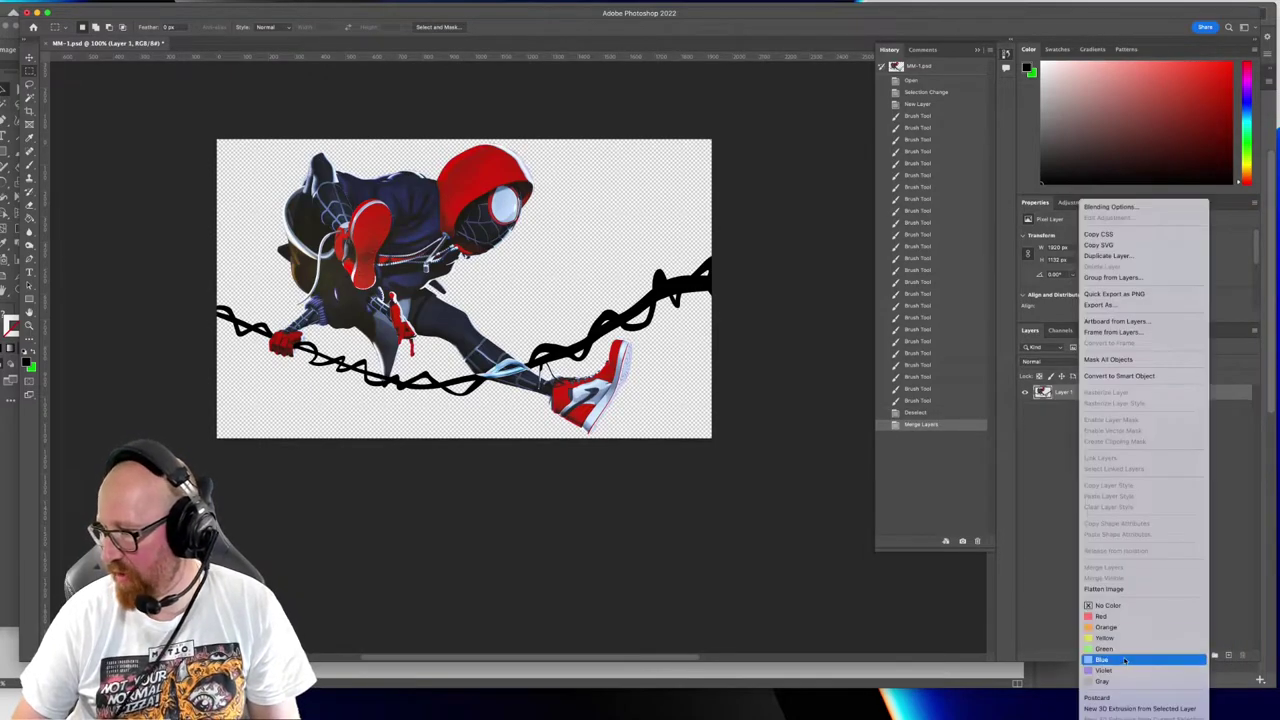
click(1039, 511)
drag(616, 294, 628, 330)
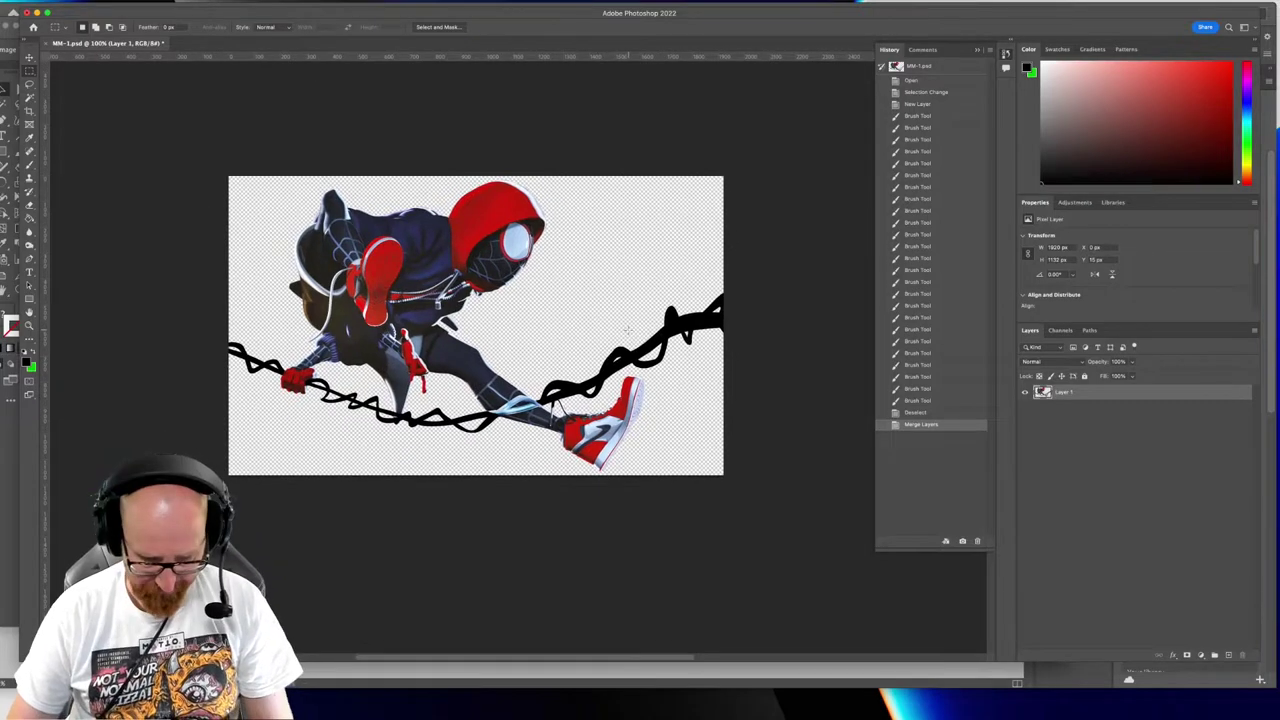
Save a copy as MM-1 copy.psd in the images folder and close the original document without saving
key(super+alt+s)
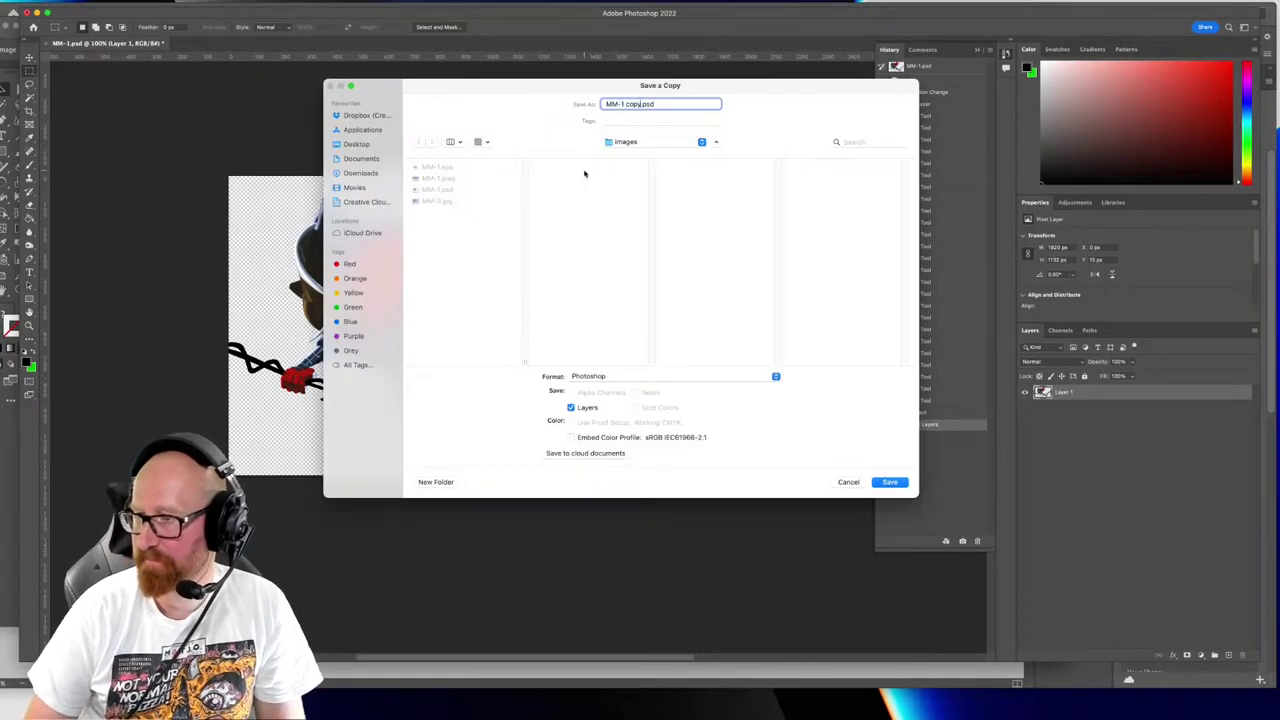
key(Return)
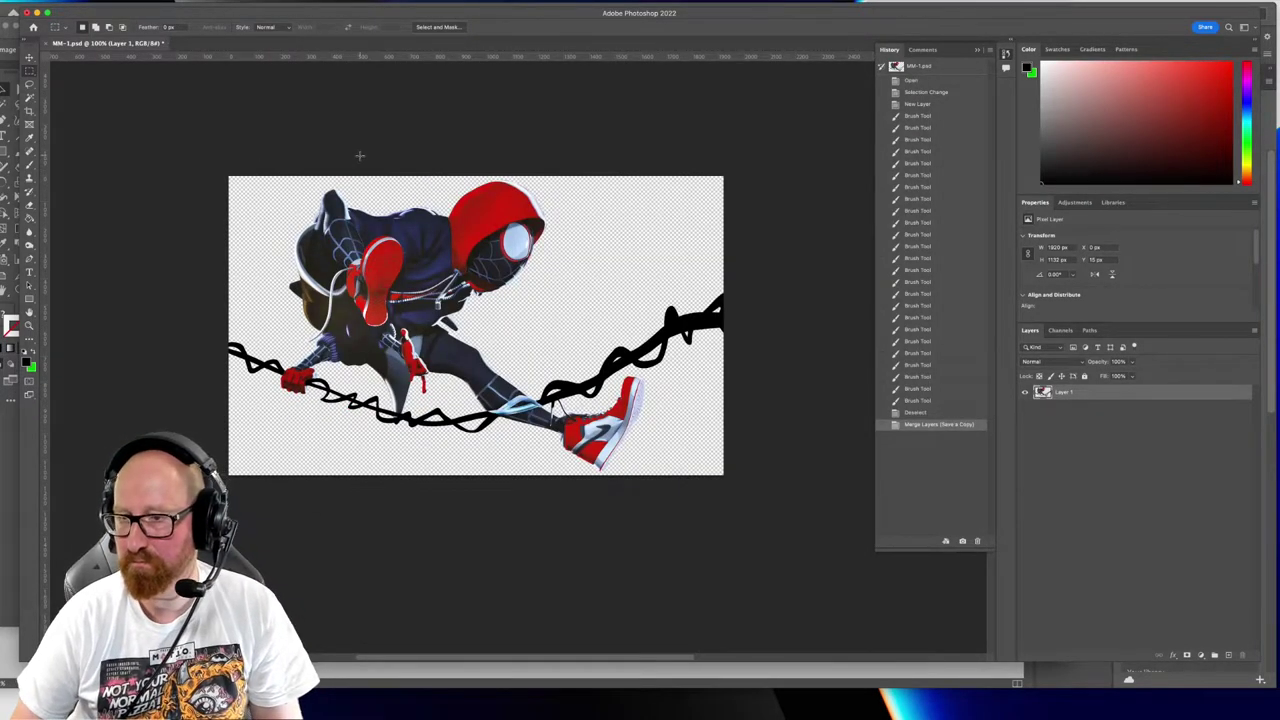
key(super+w)
click(604, 260)
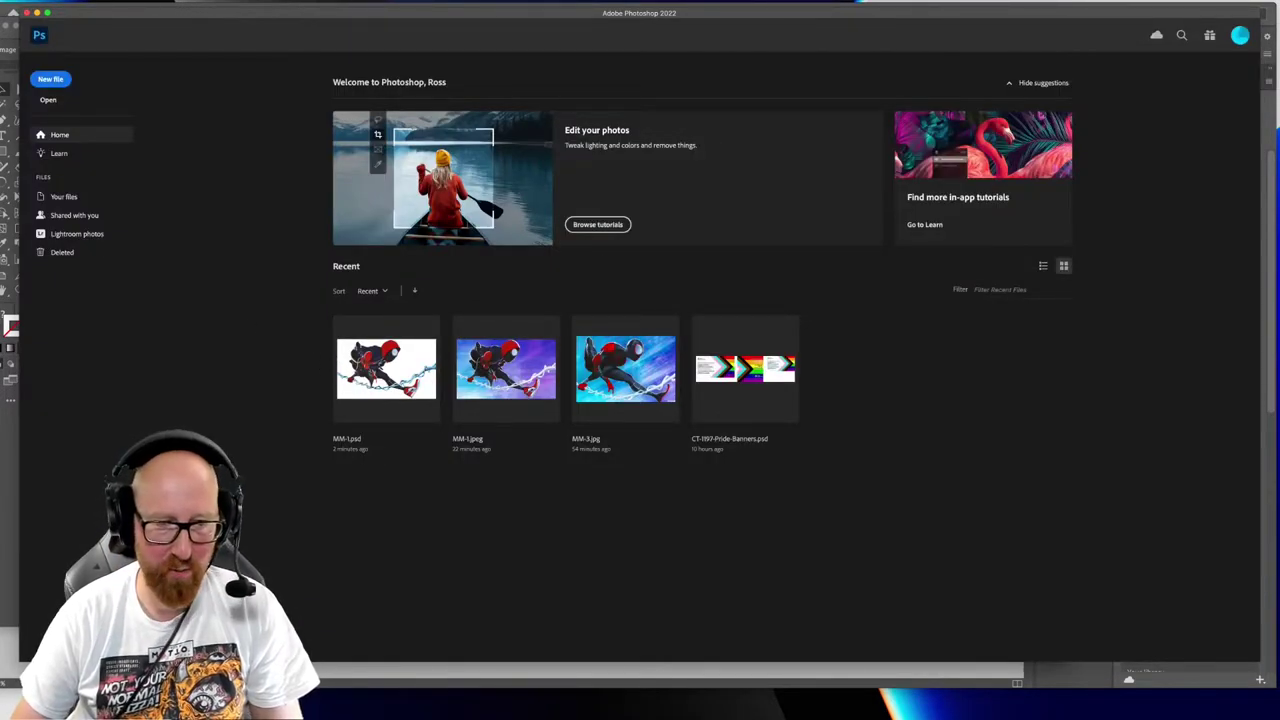
Preview MM-1.psd and MM-1 copy.psd in the Assets-Research images folder in Finder to compare the web strands
key(super+o)
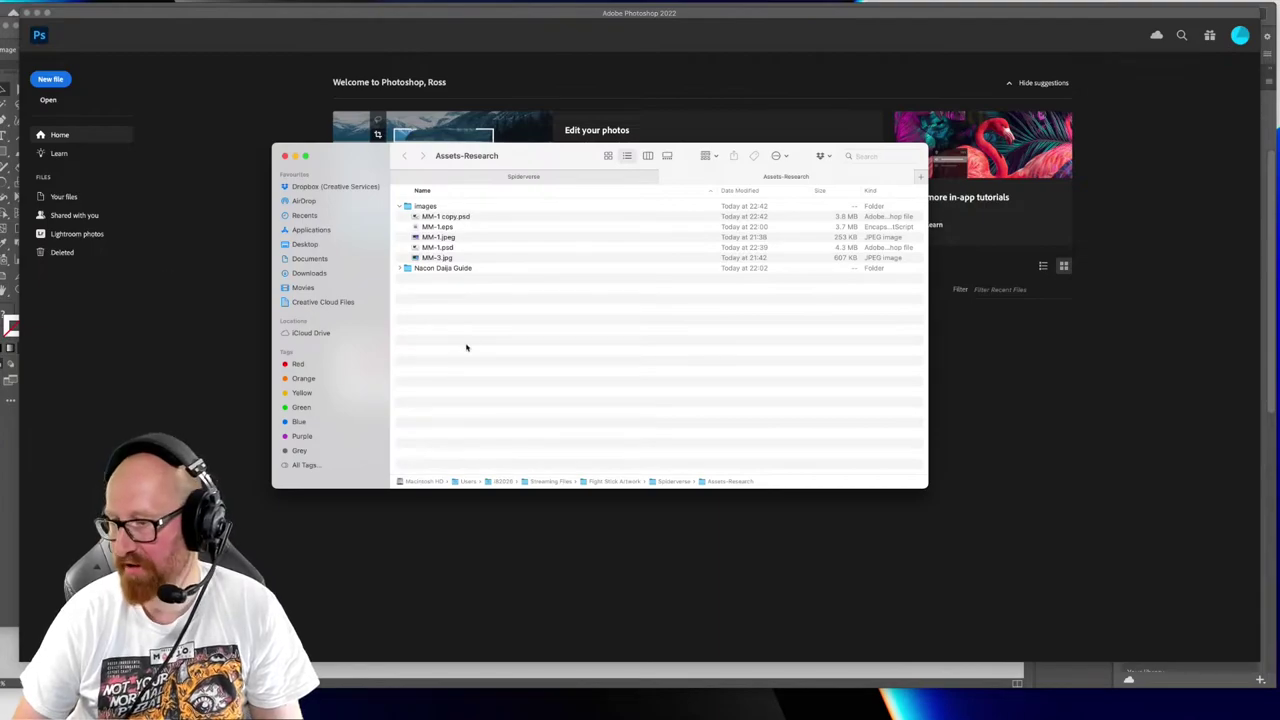
click(449, 250)
key(space)
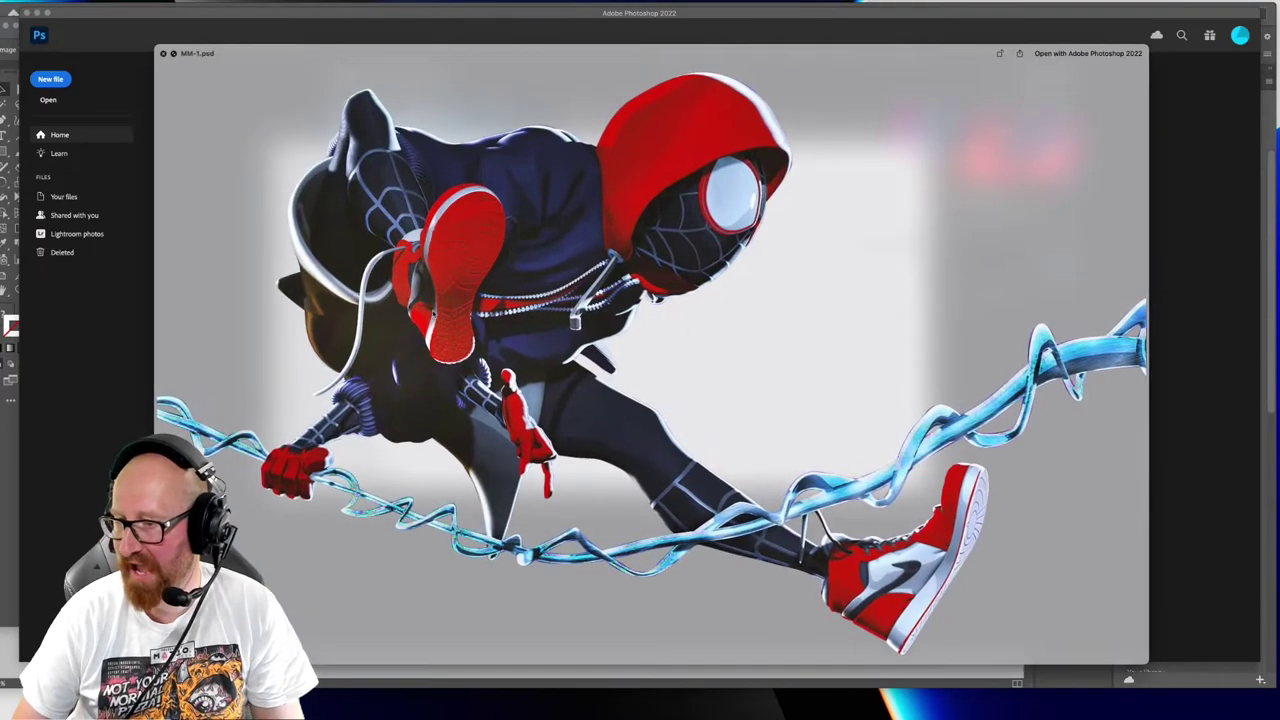
key(space)
key(Up)
key(Up)
key(Up)
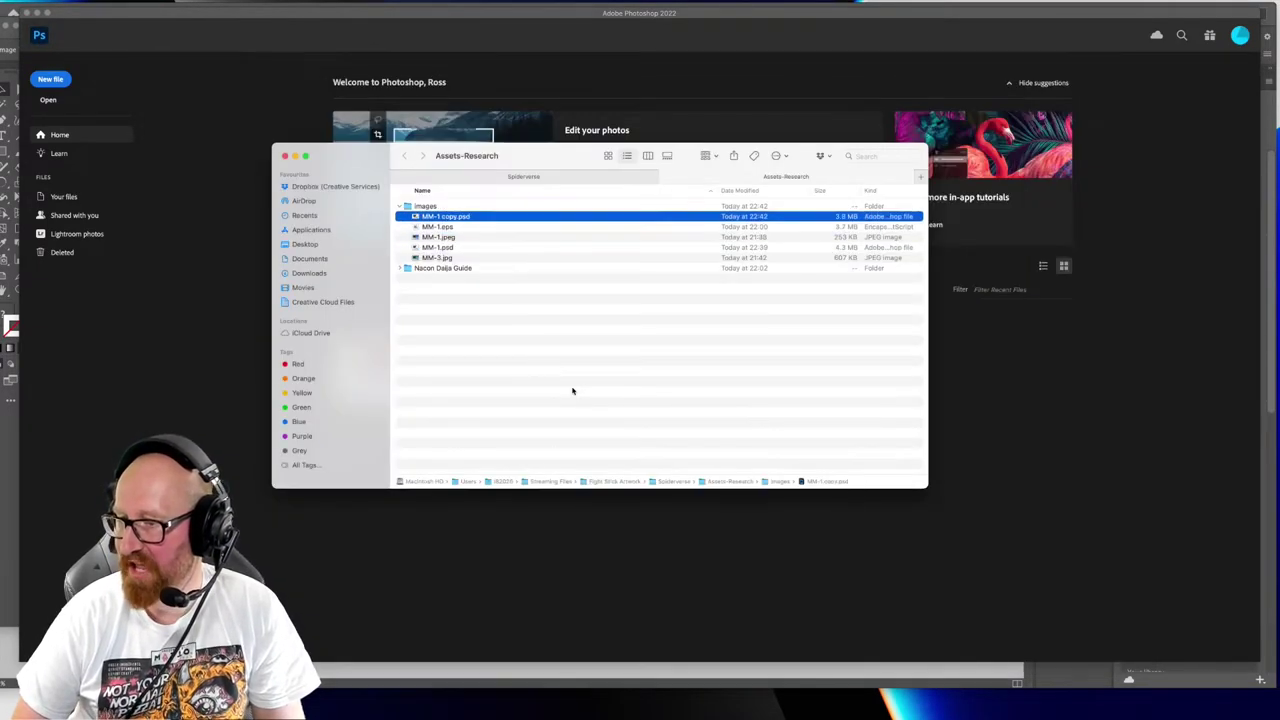
key(space)
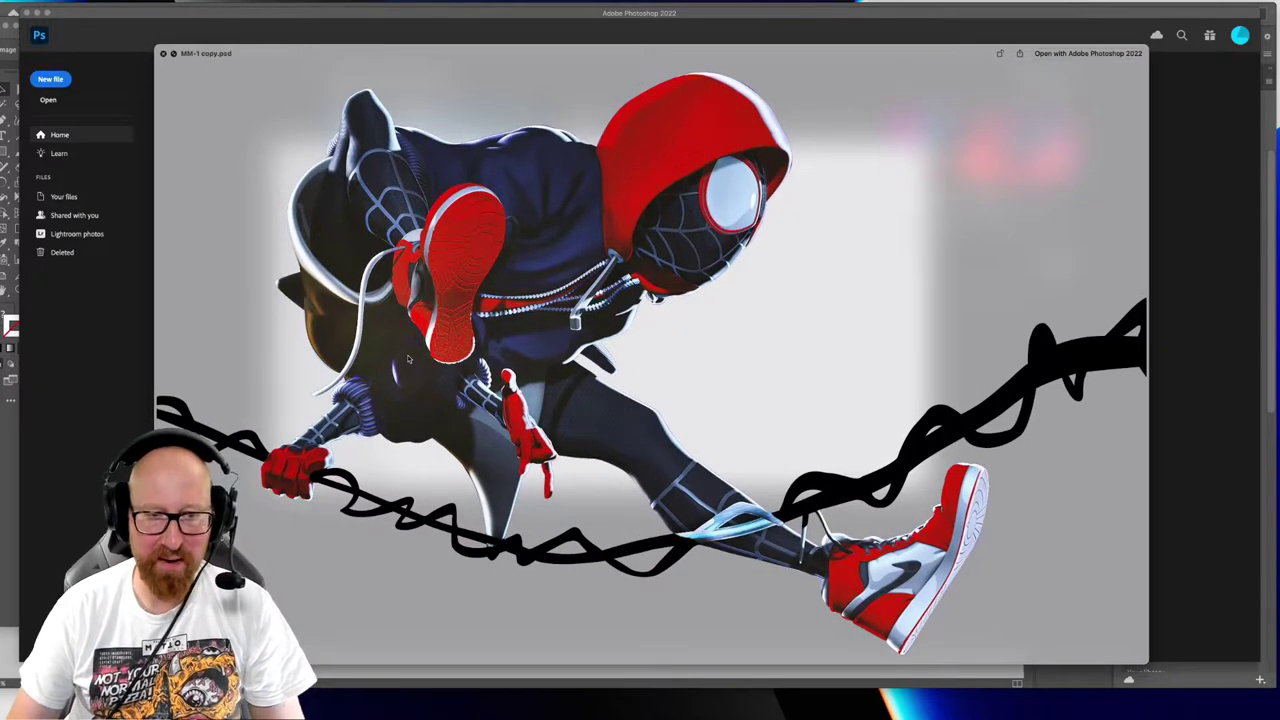
key(space)
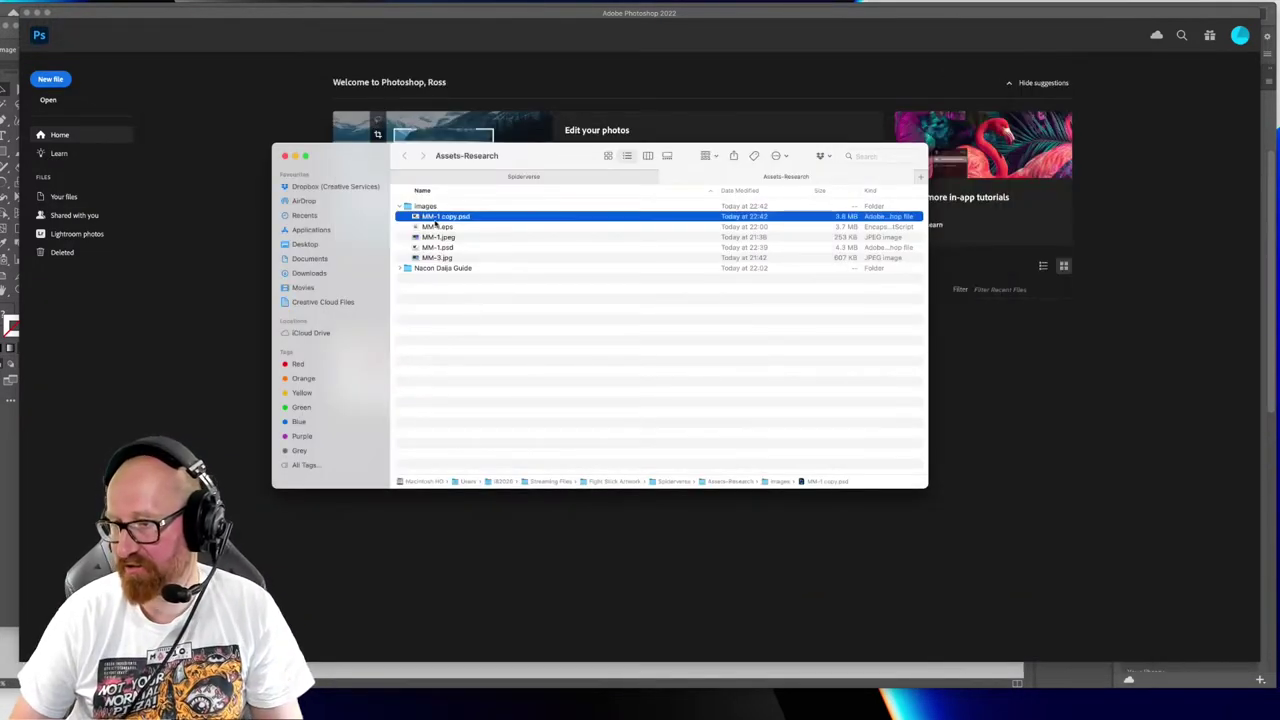
Open MM-1 copy.psd in Adobe Illustrator 2022, converting its layers to objects
right_click(436, 221)
mouse_move(490, 237)
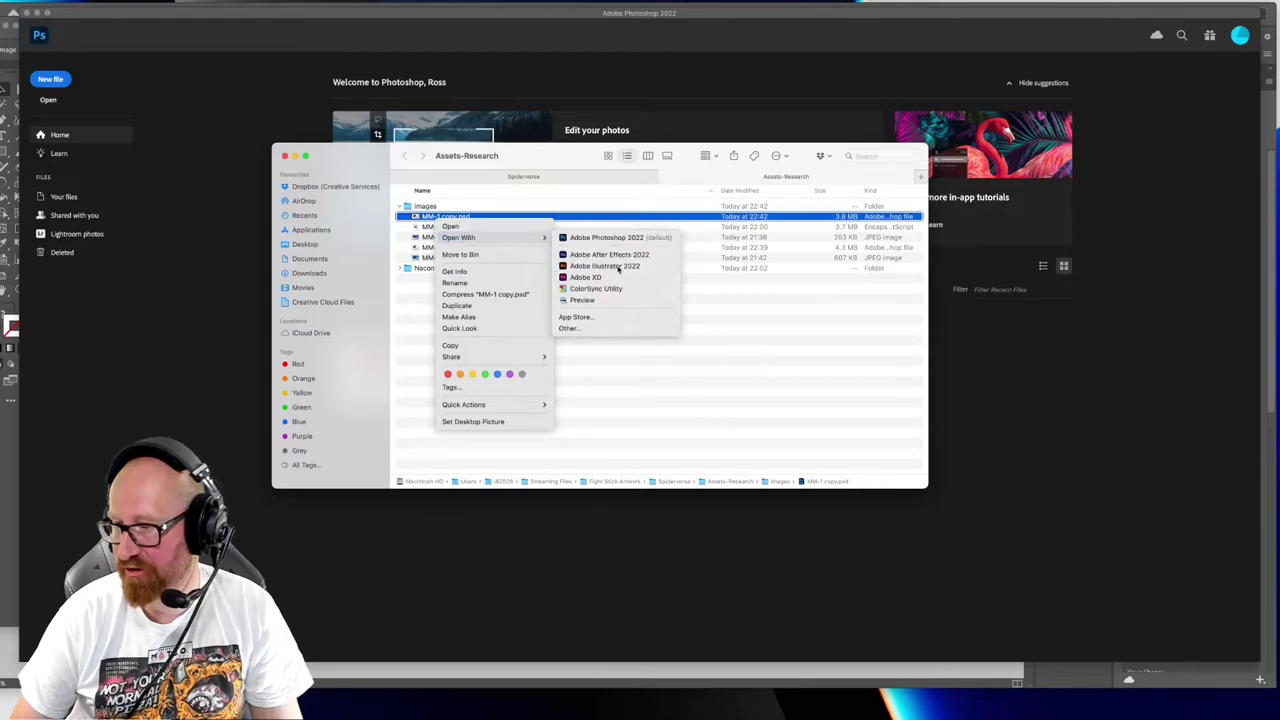
click(610, 266)
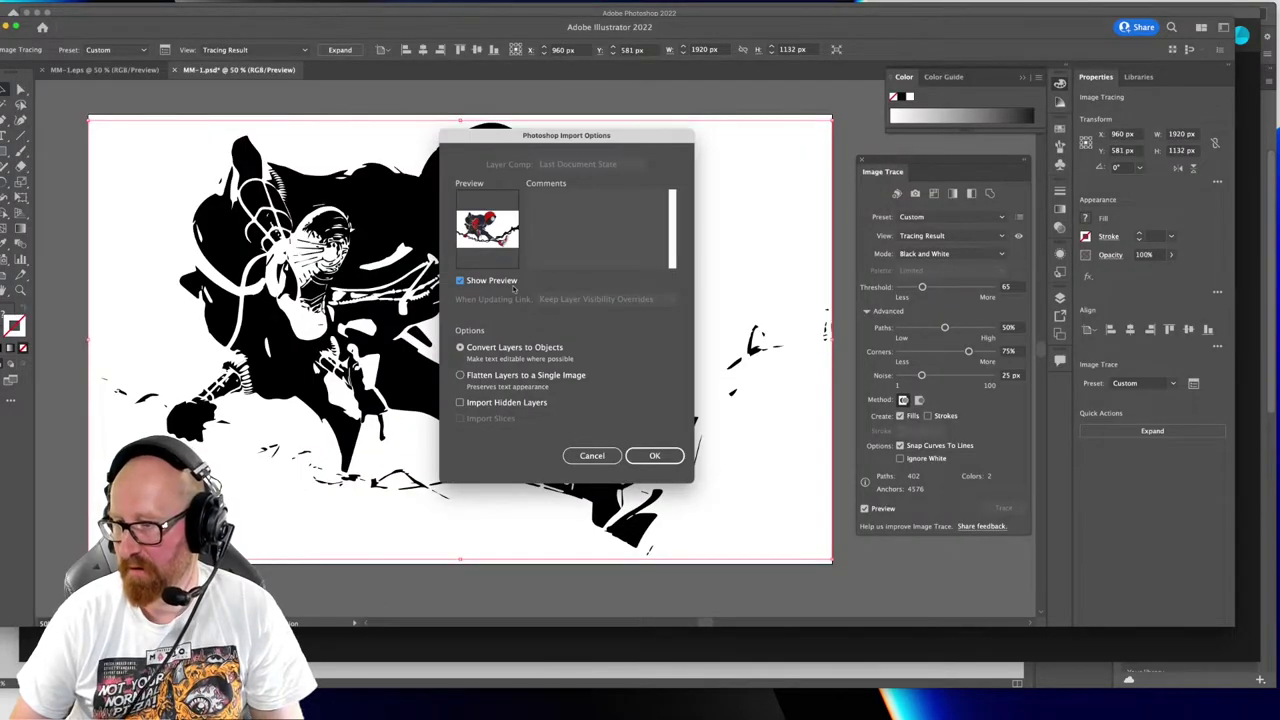
click(654, 455)
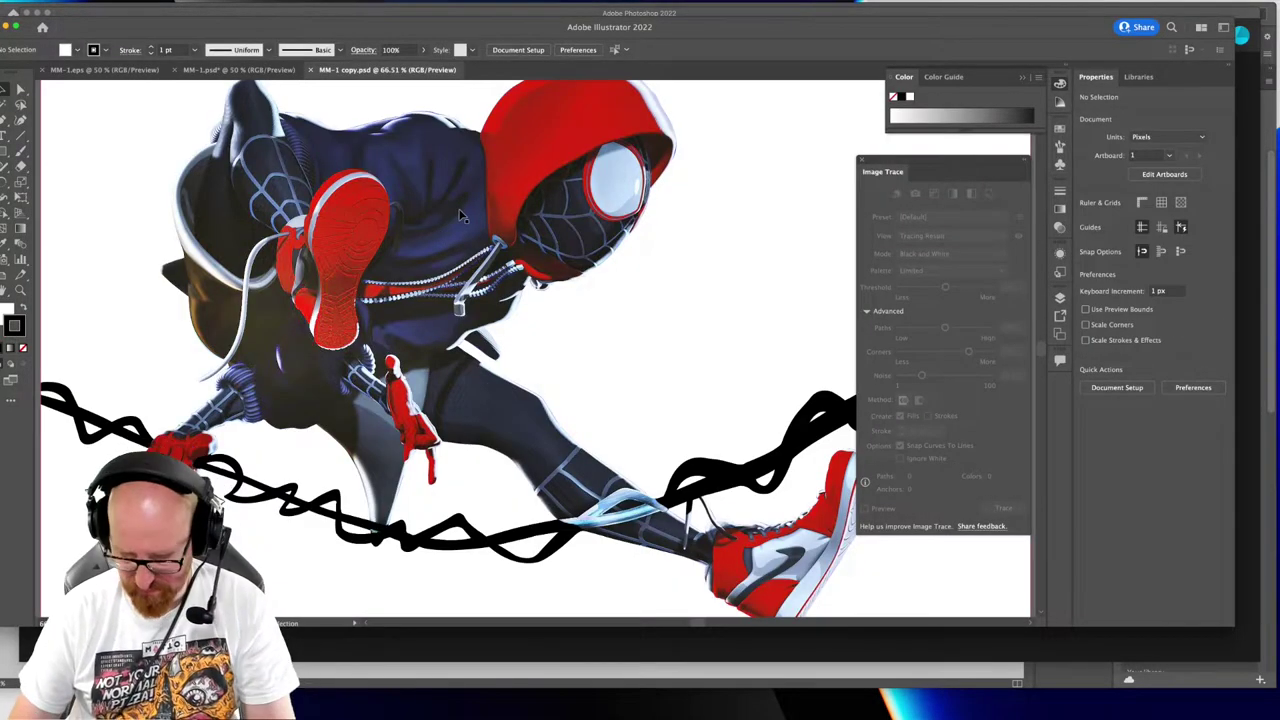
Compare against the MM-1.psd tracing, and image-trace the MM-1 copy.psd artwork in black and white with the default preset
key(super+minus)
click(238, 70)
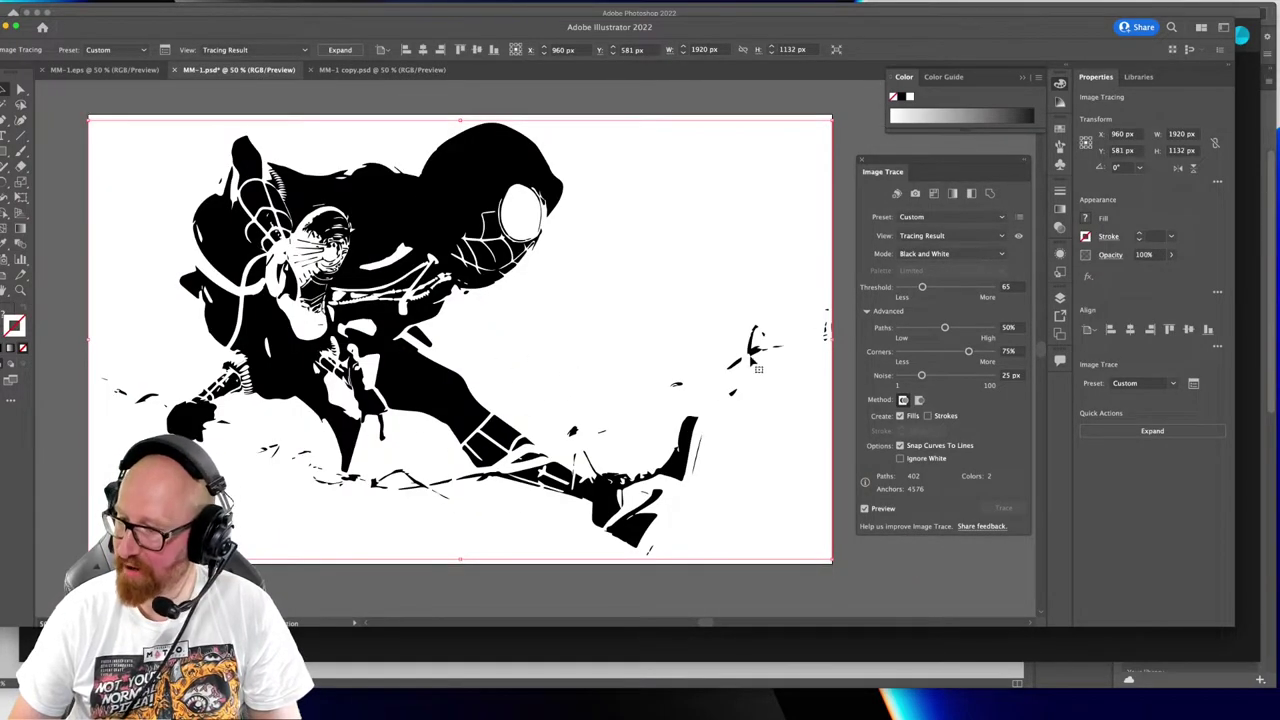
click(380, 70)
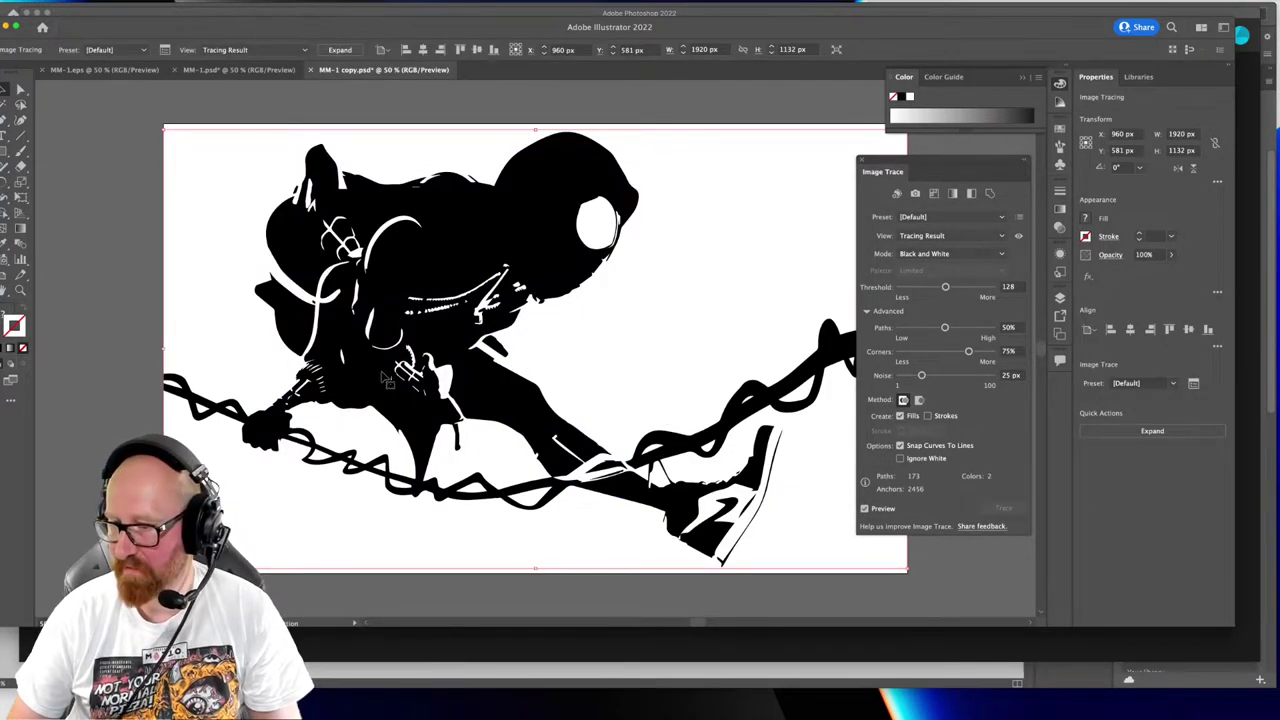
Lower the black and white tracing's threshold to 64 to recover more costume detail
scroll(385, 380, right, 3)
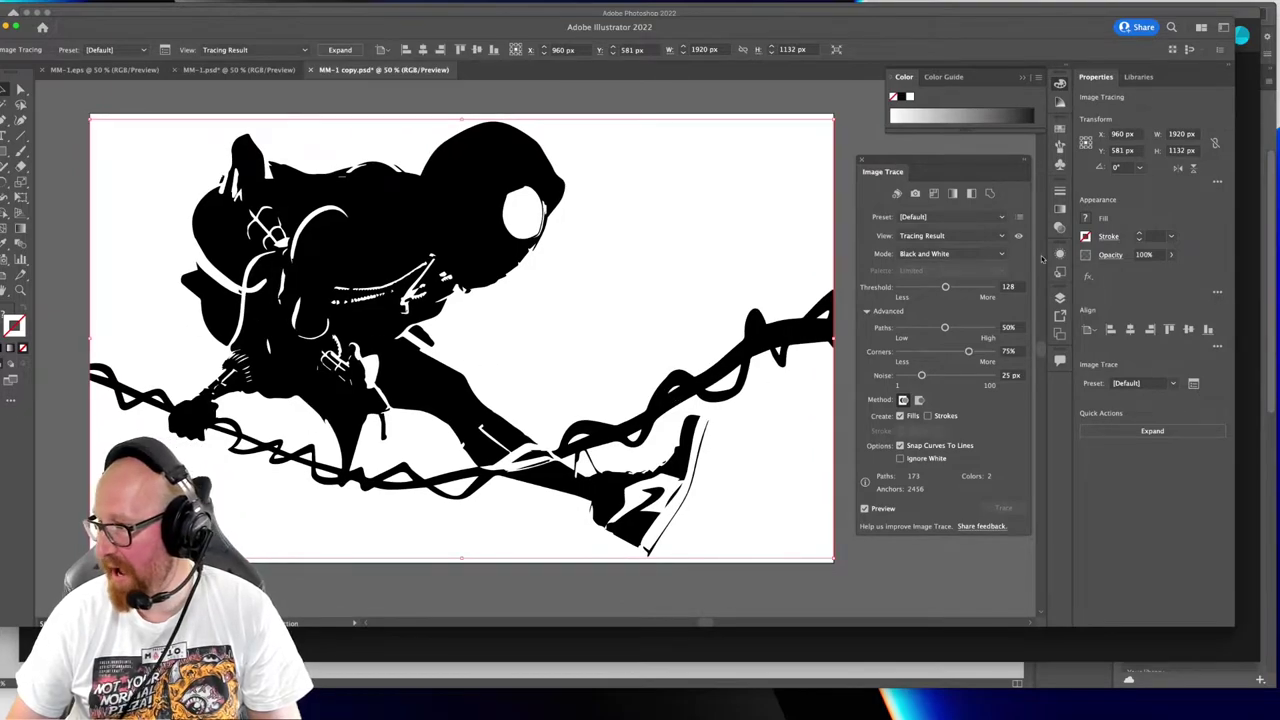
drag(946, 288, 936, 288)
drag(928, 288, 922, 288)
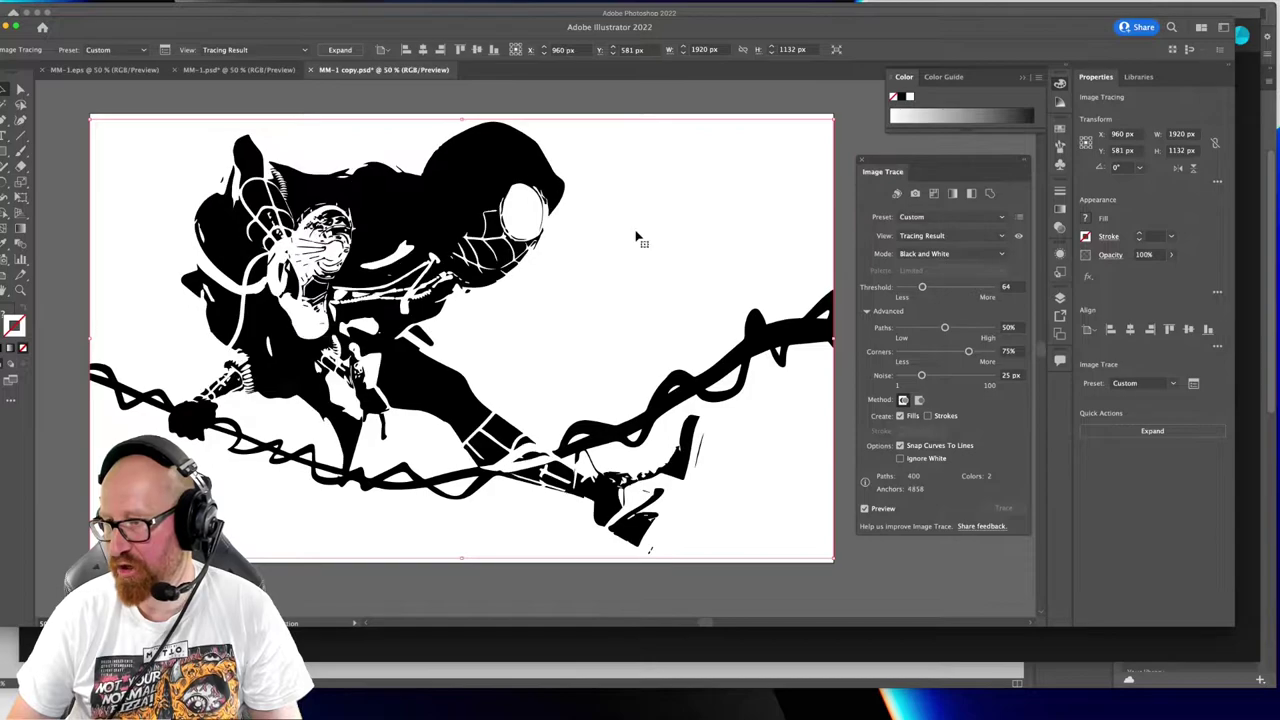
key(space)
drag(271, 337, 272, 345)
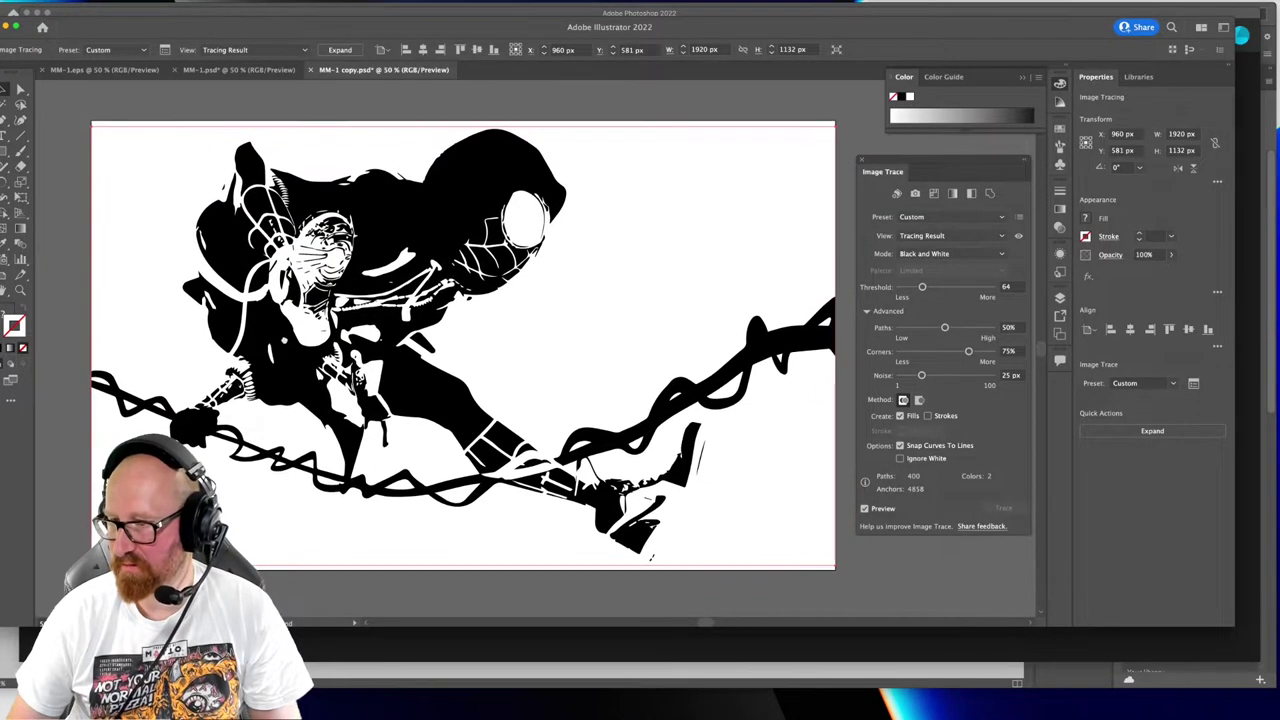
Compare the MM-1 copy.psd tracing with the MM-1.eps artwork and the MM-1.psd tracing
click(104, 70)
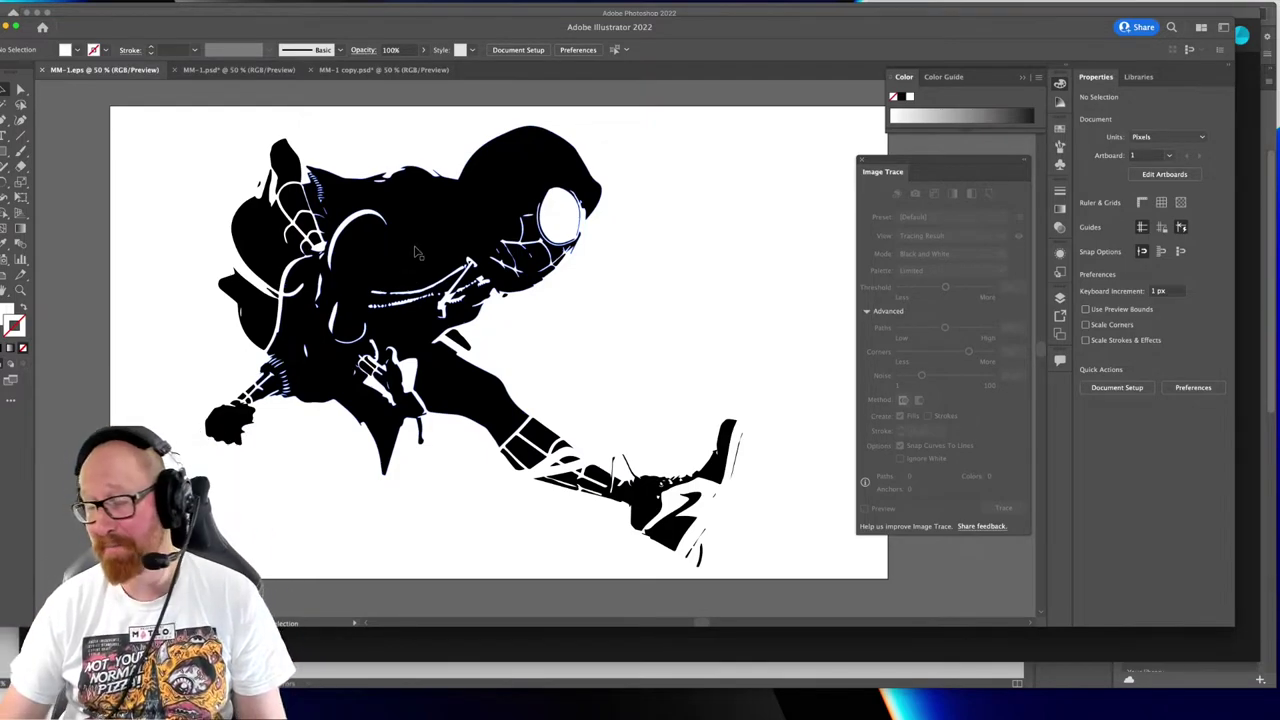
click(233, 70)
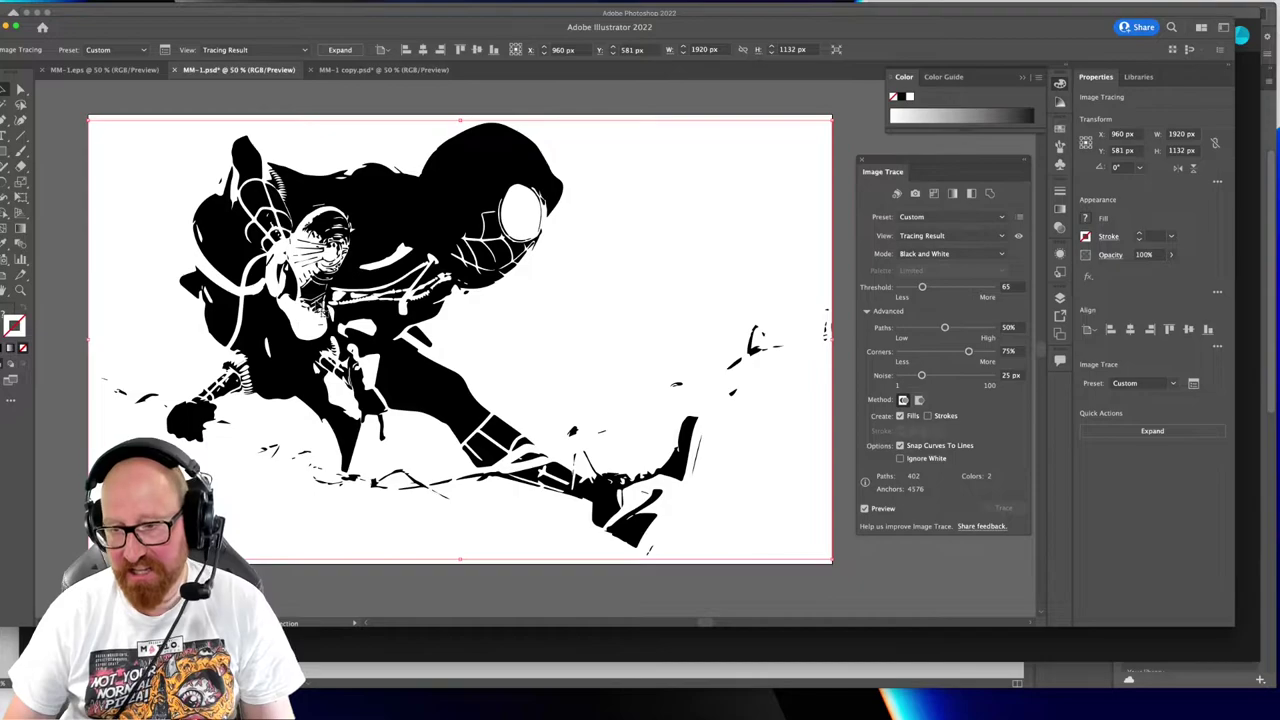
click(378, 71)
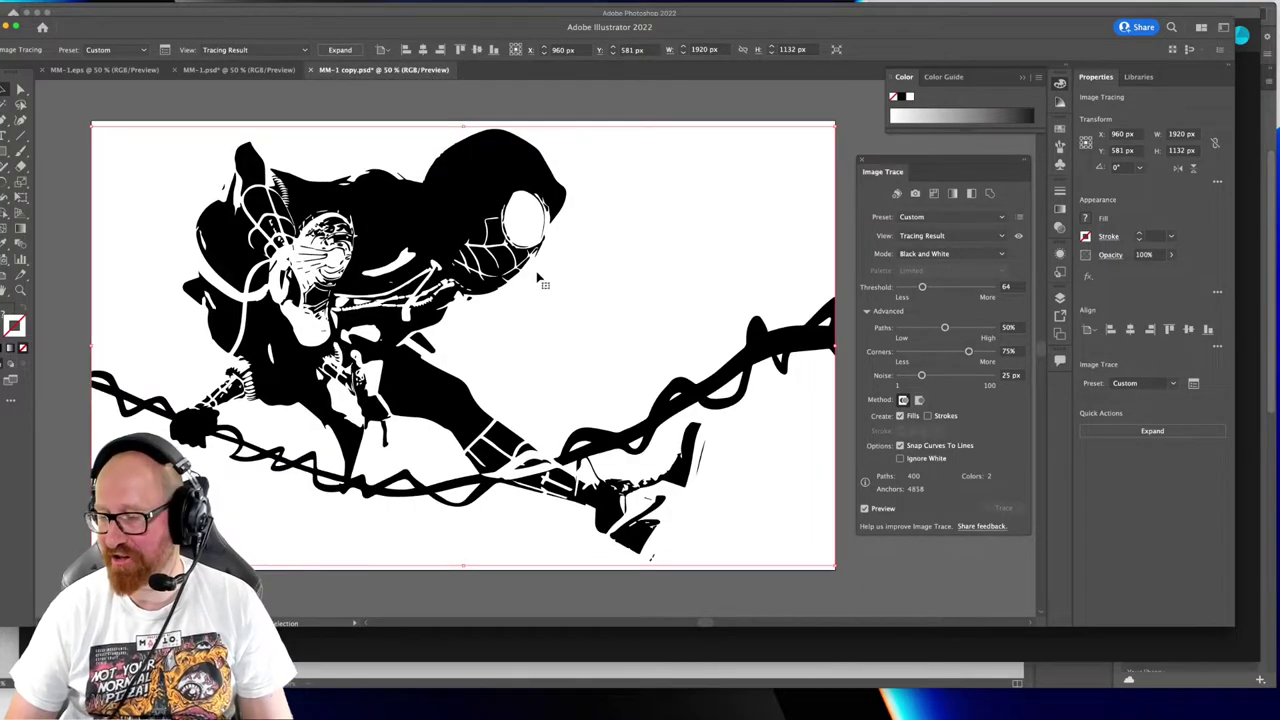
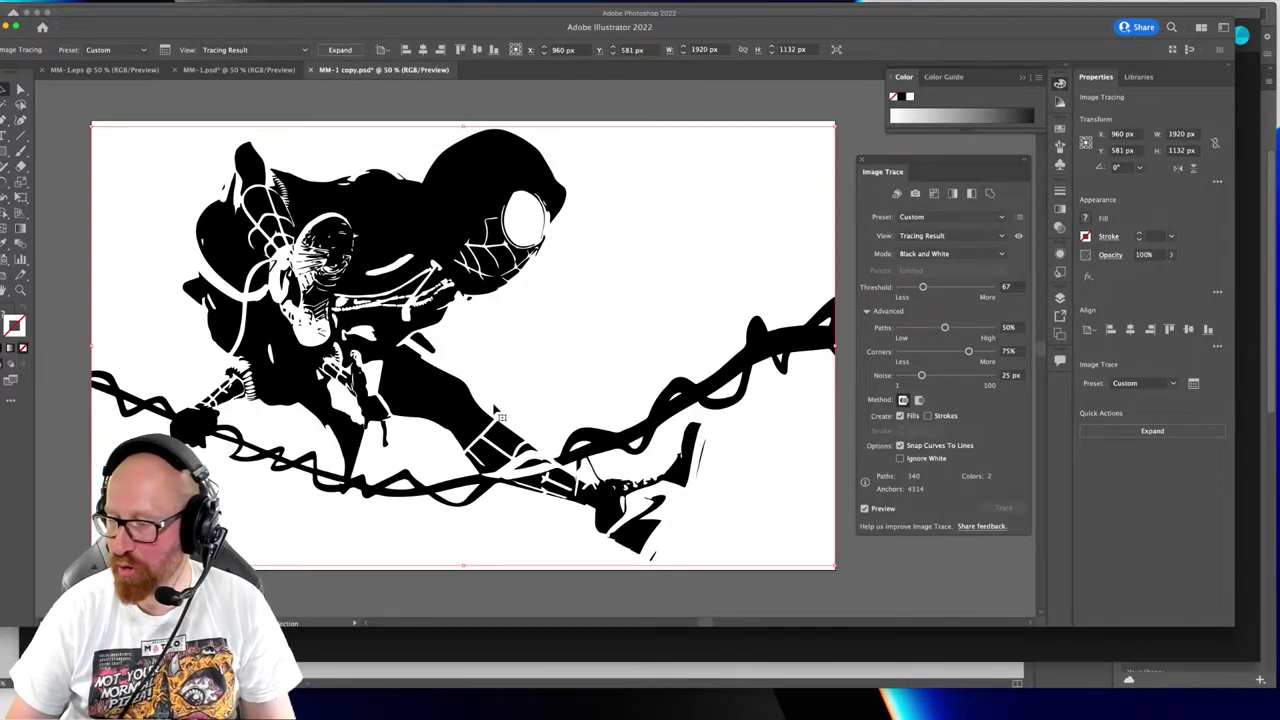
Set the MM-1 copy.psd tracing's threshold to 67 and expand it into vector paths
click(341, 51)
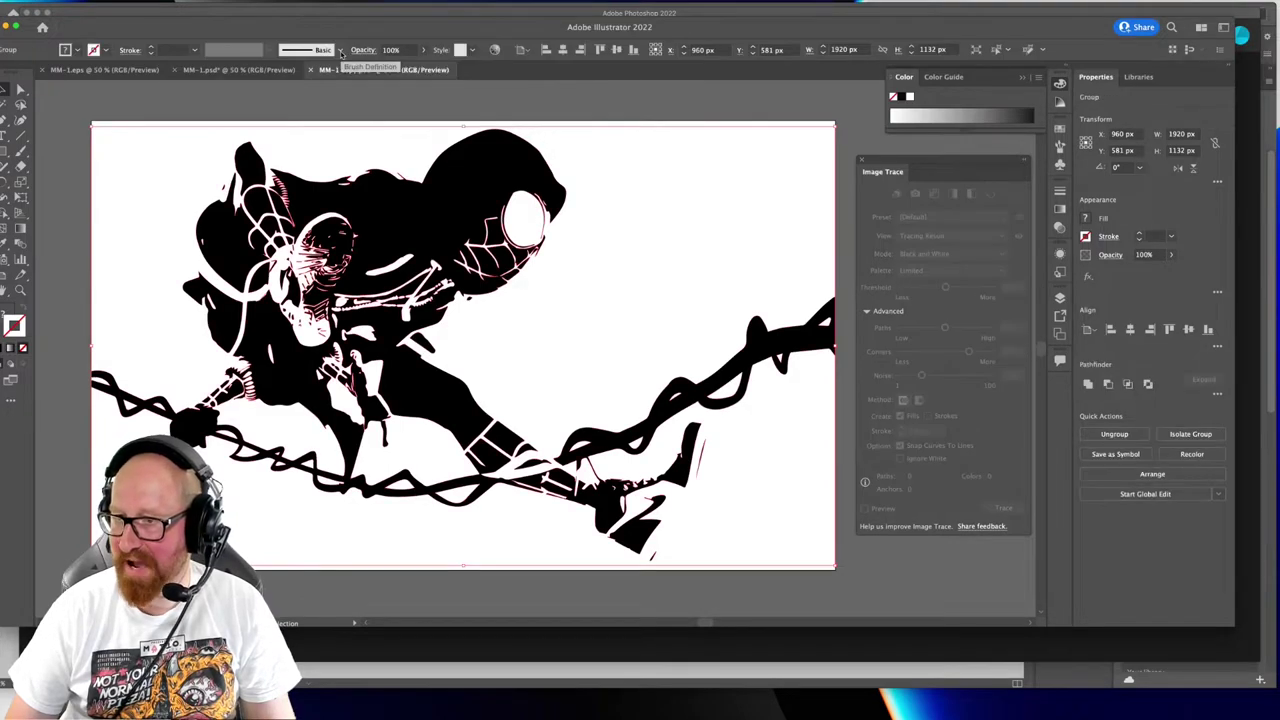
drag(438, 326, 371, 327)
mouse_move(282, 276)
mouse_down()
mouse_move(341, 279)
mouse_move(322, 279)
mouse_up()
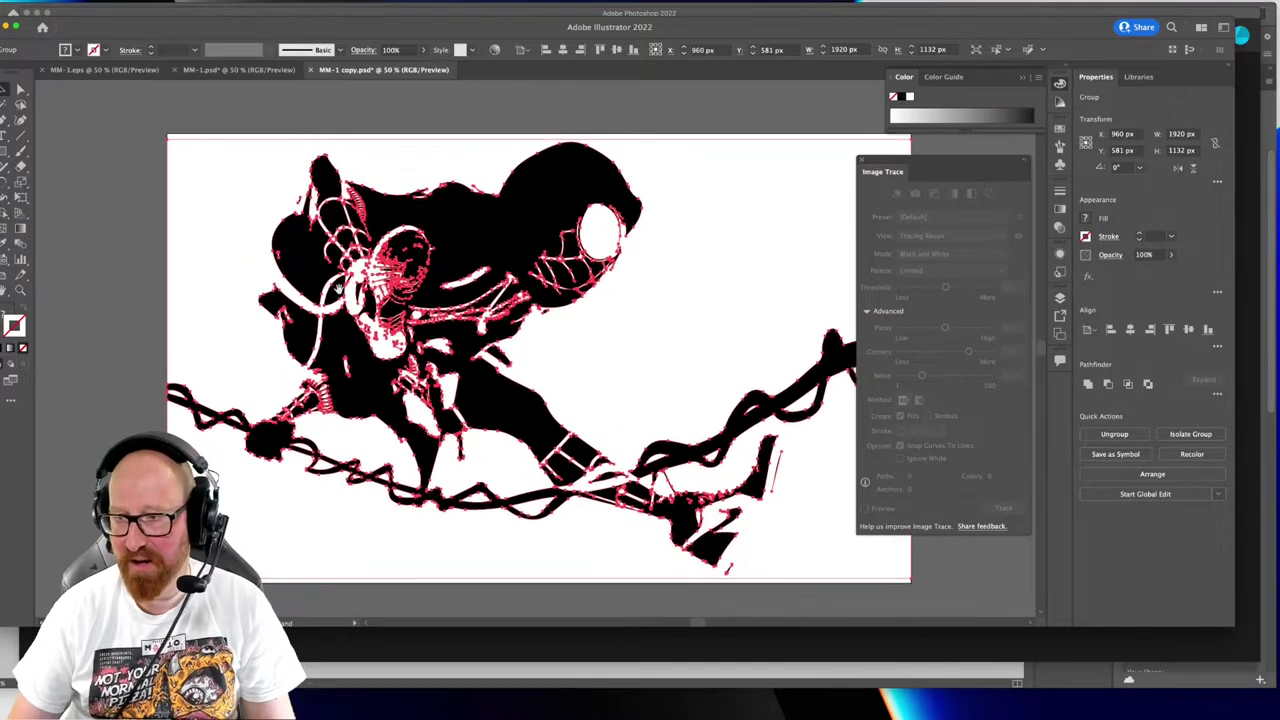
Select the white background path and every object with the same fill and stroke, and delete them all
click(146, 250)
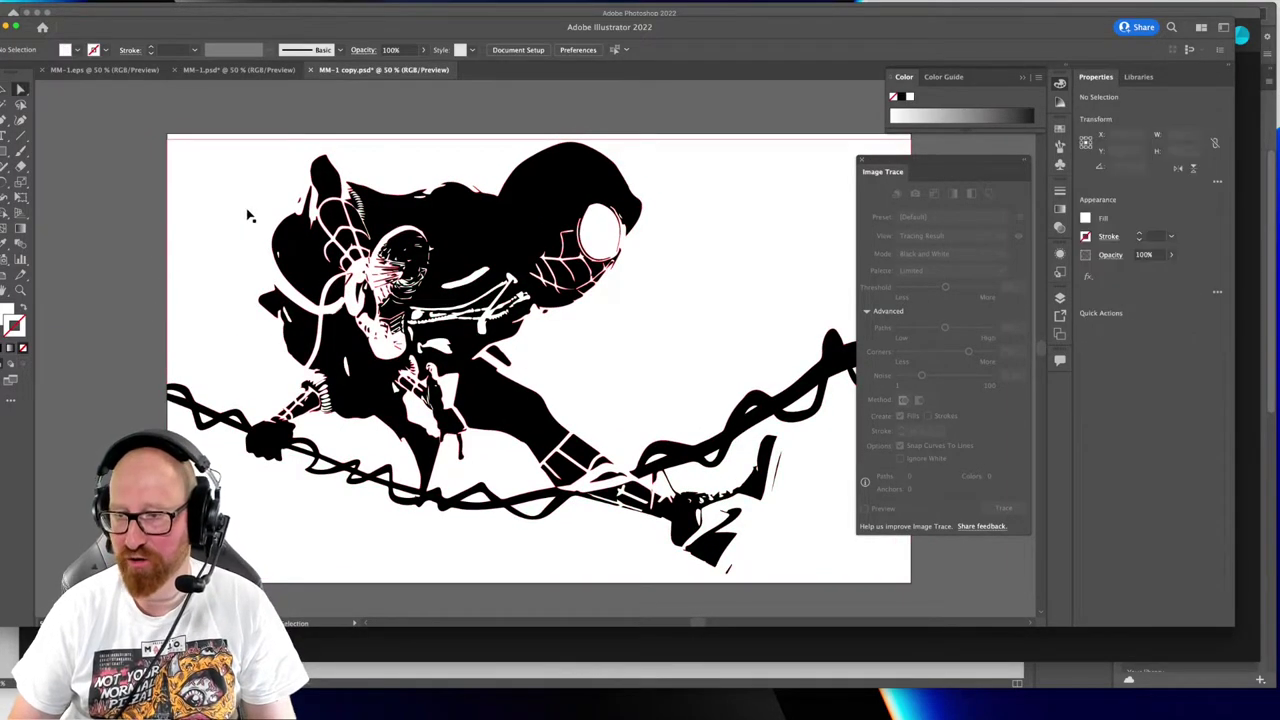
click(651, 250)
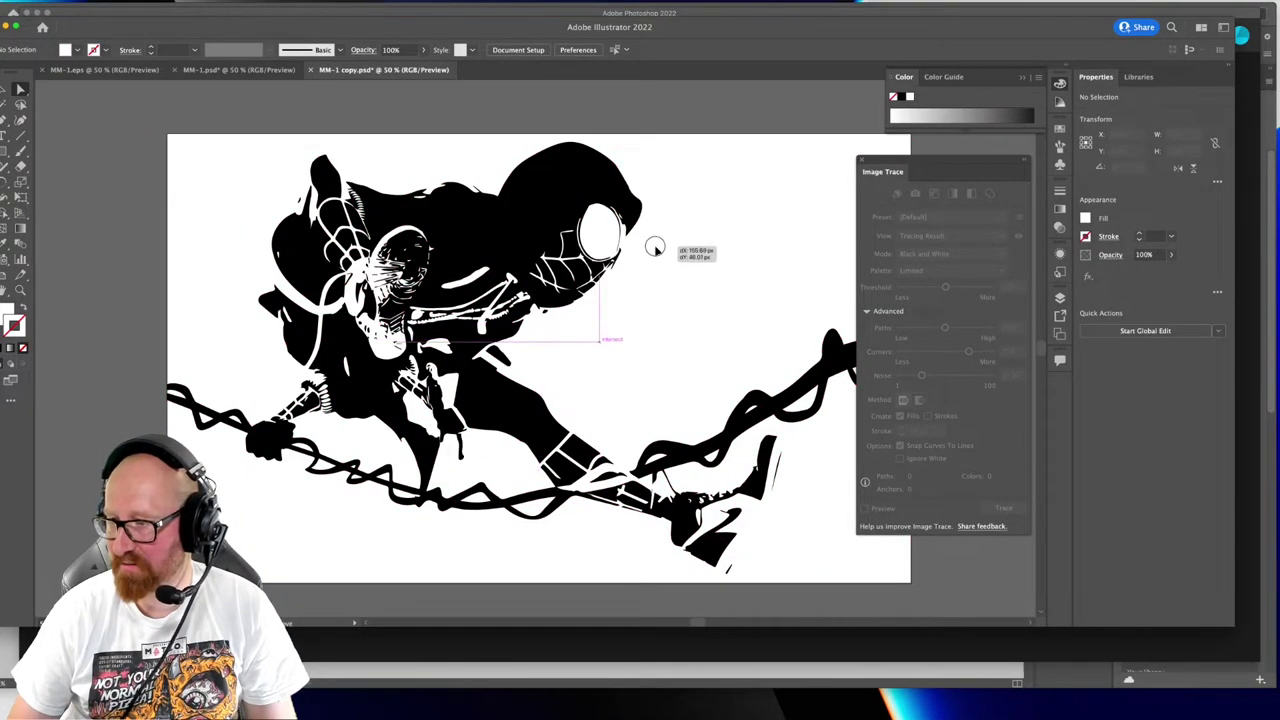
key(super+z)
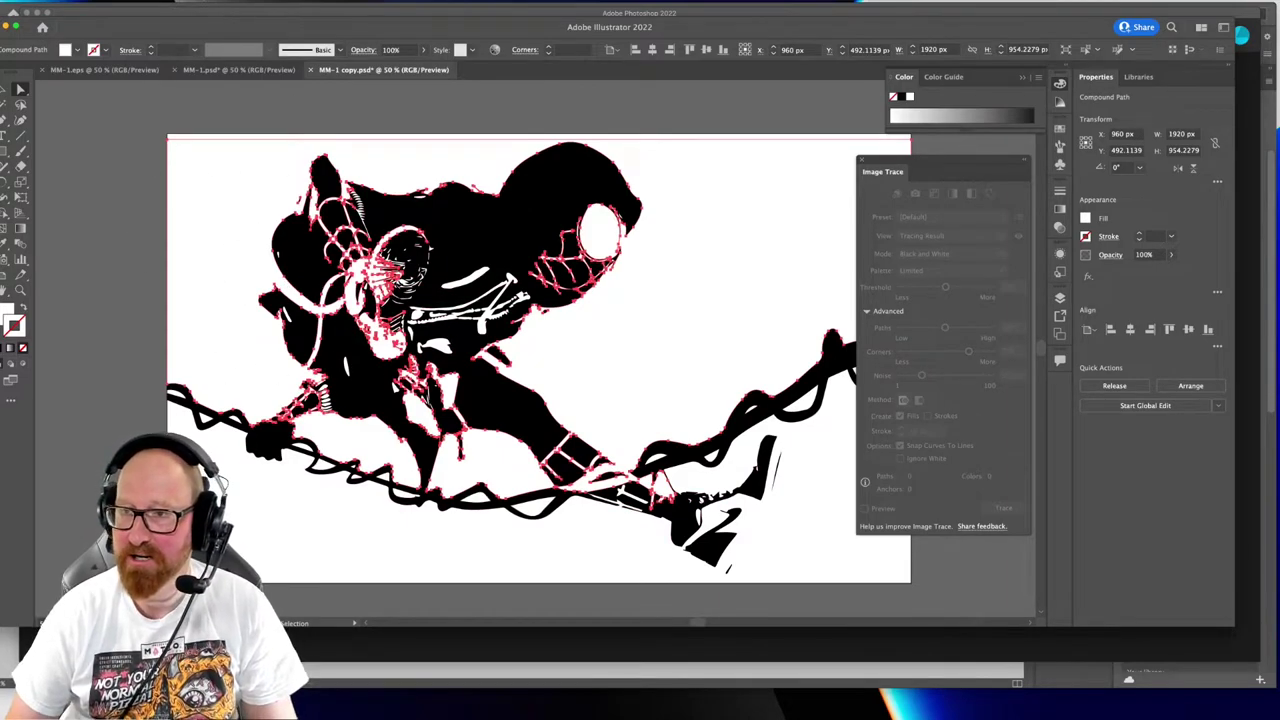
click(142, 1)
mouse_move(150, 102)
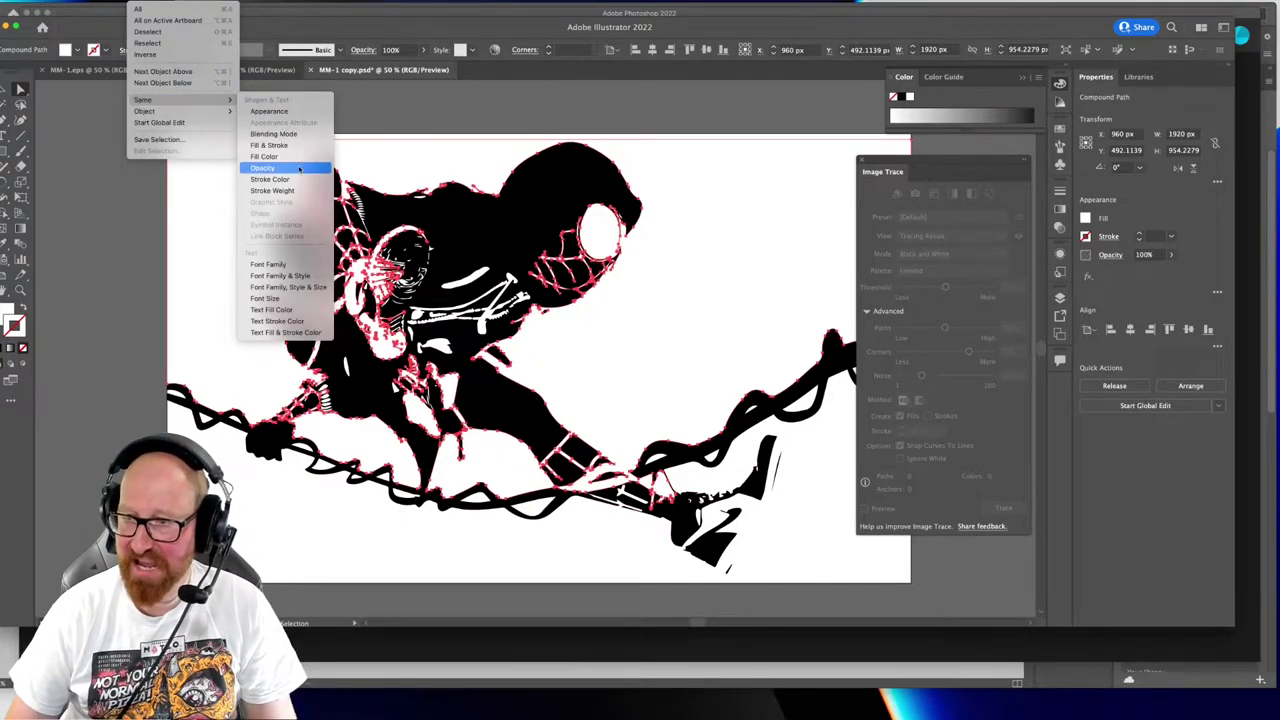
click(268, 147)
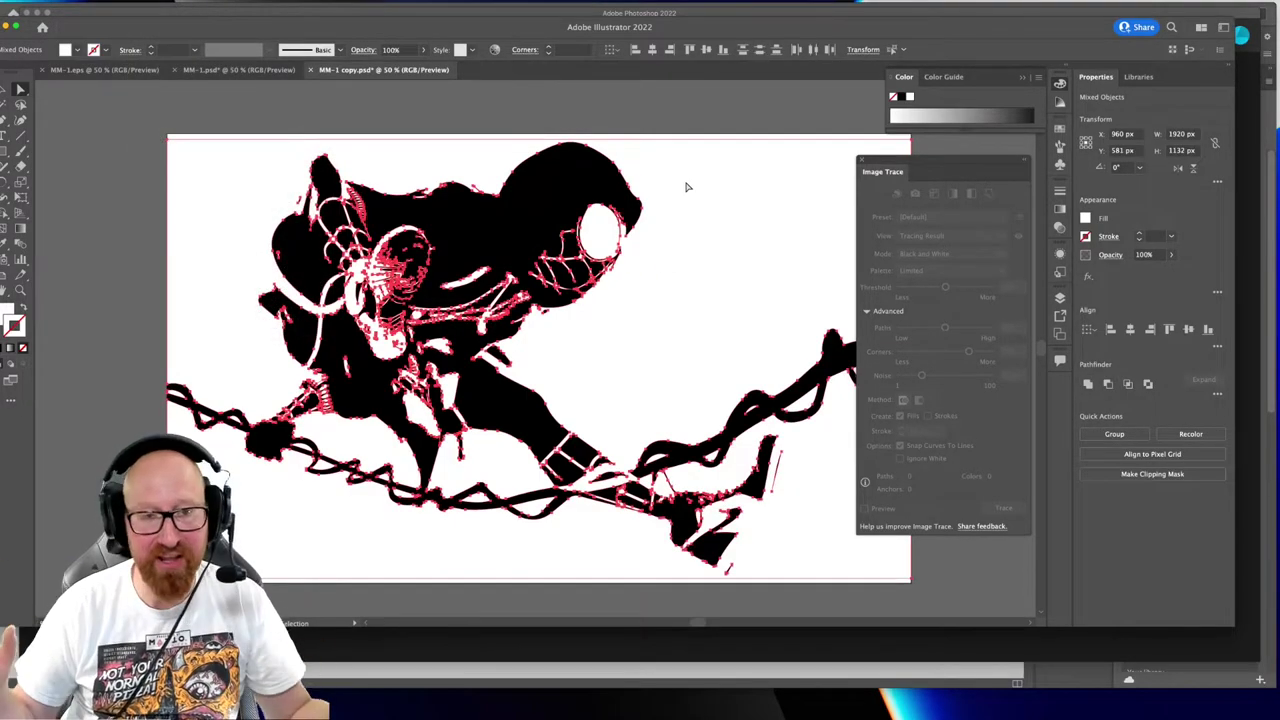
key(Delete)
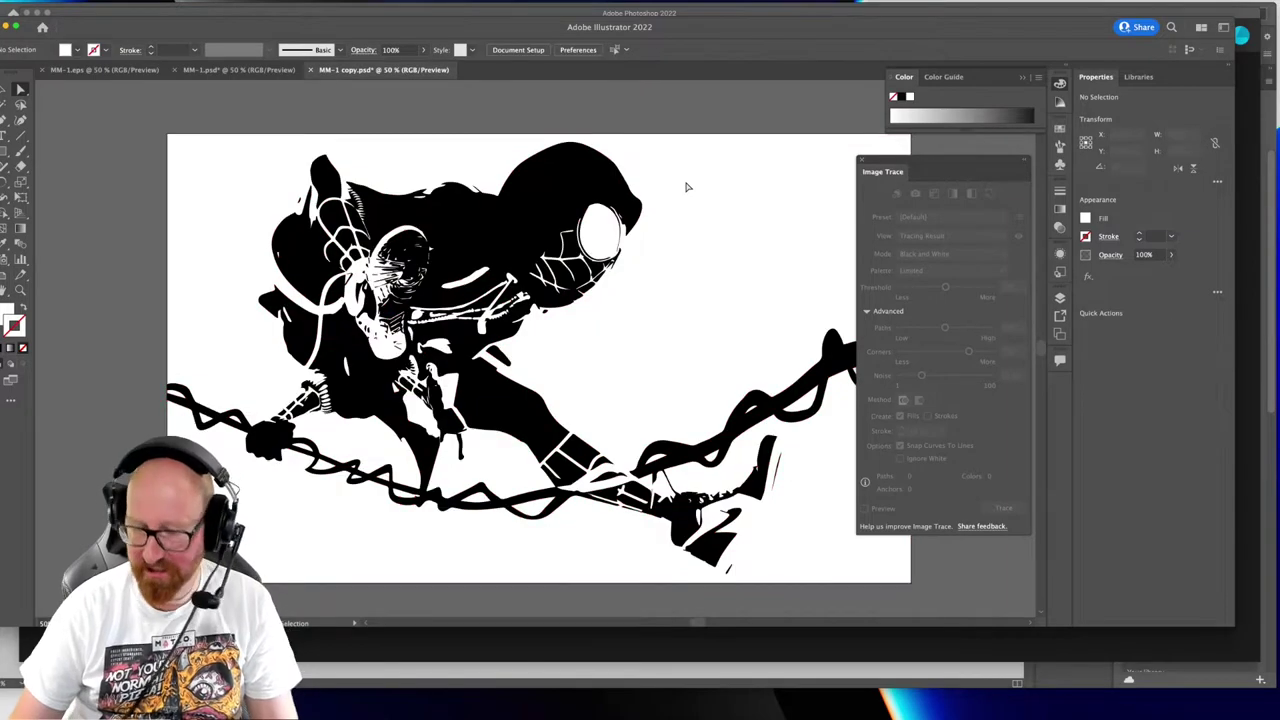
Save the traced artwork as MM-1 copy.eps in the images folder, in Illustrator 2020 EPS version
drag(657, 251, 563, 246)
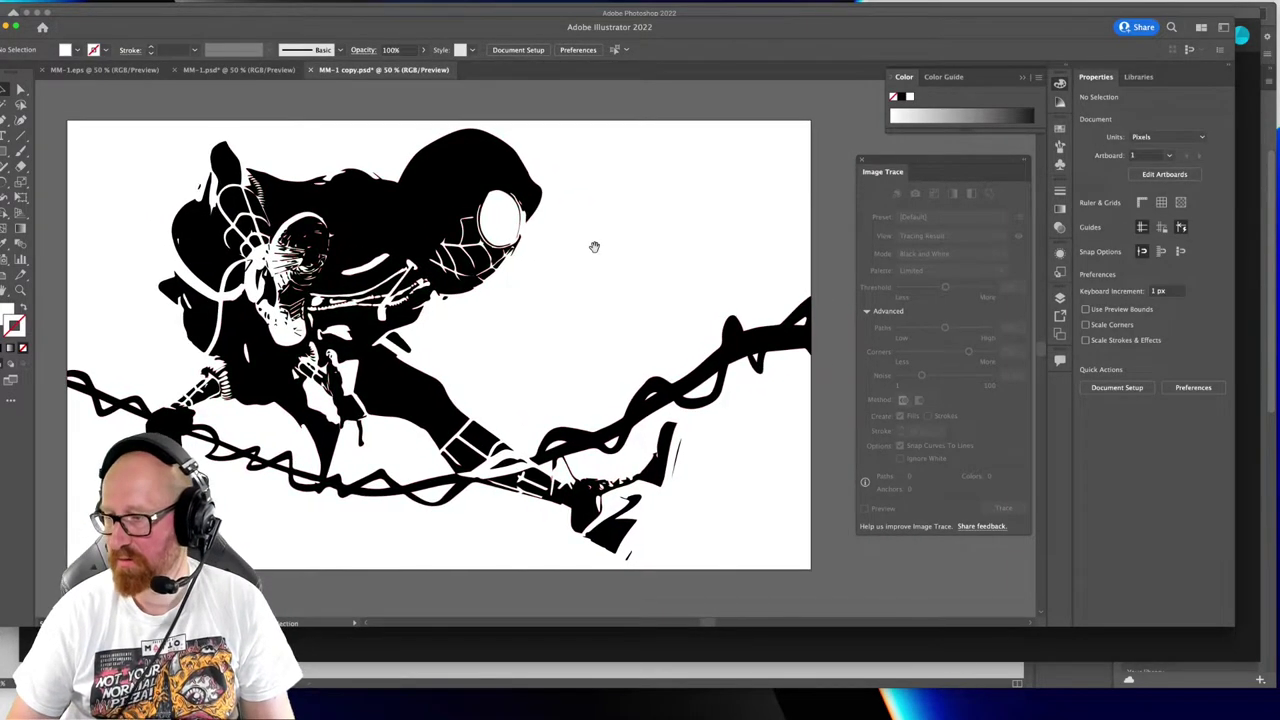
key(super+shift+s)
click(641, 236)
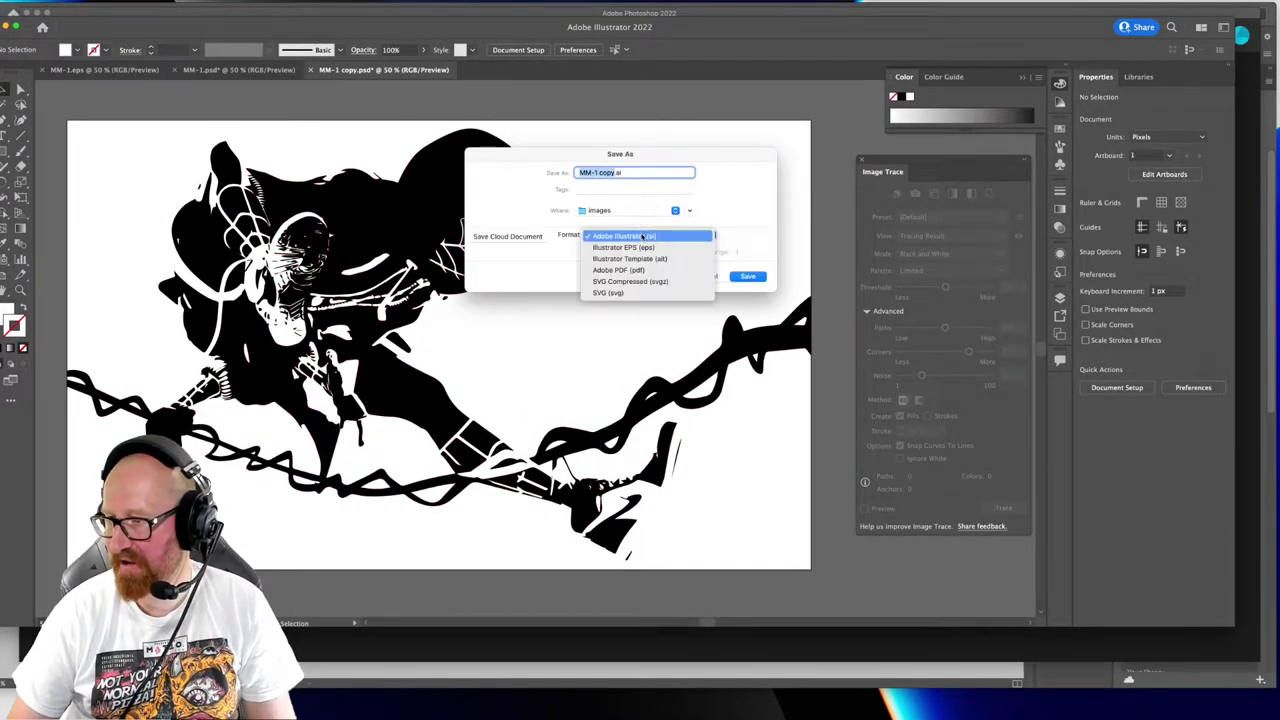
click(624, 247)
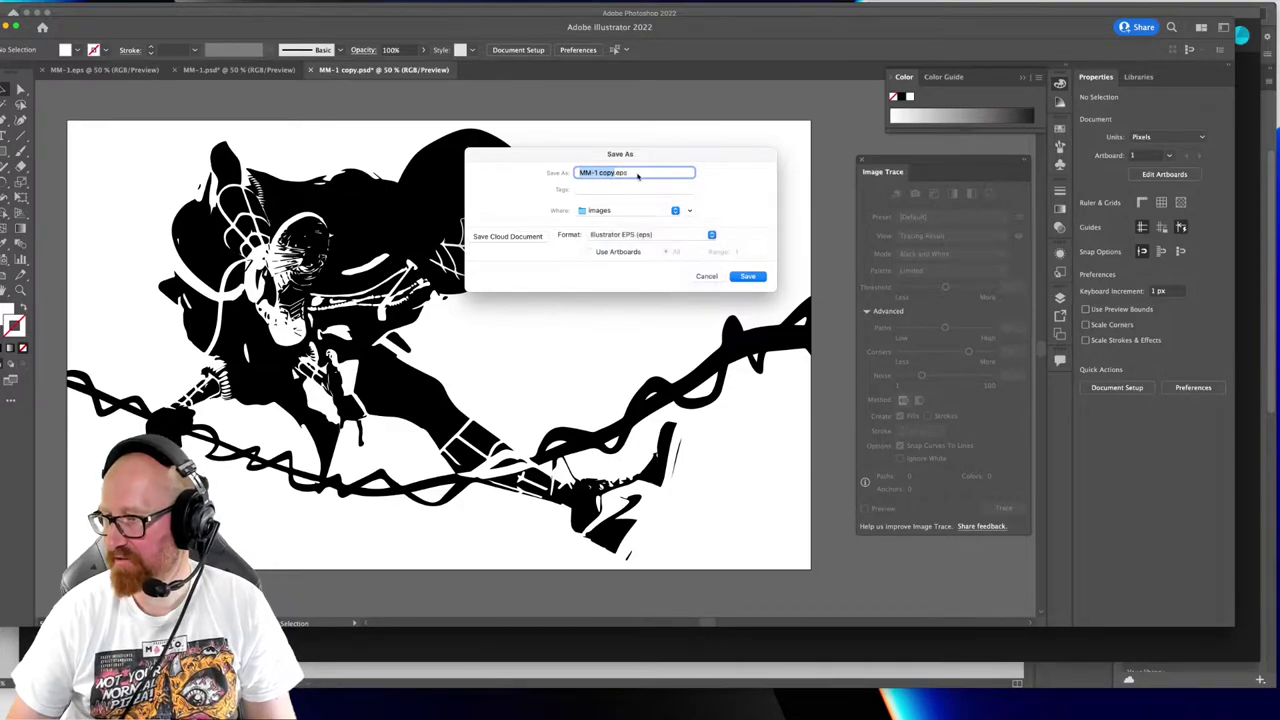
click(746, 277)
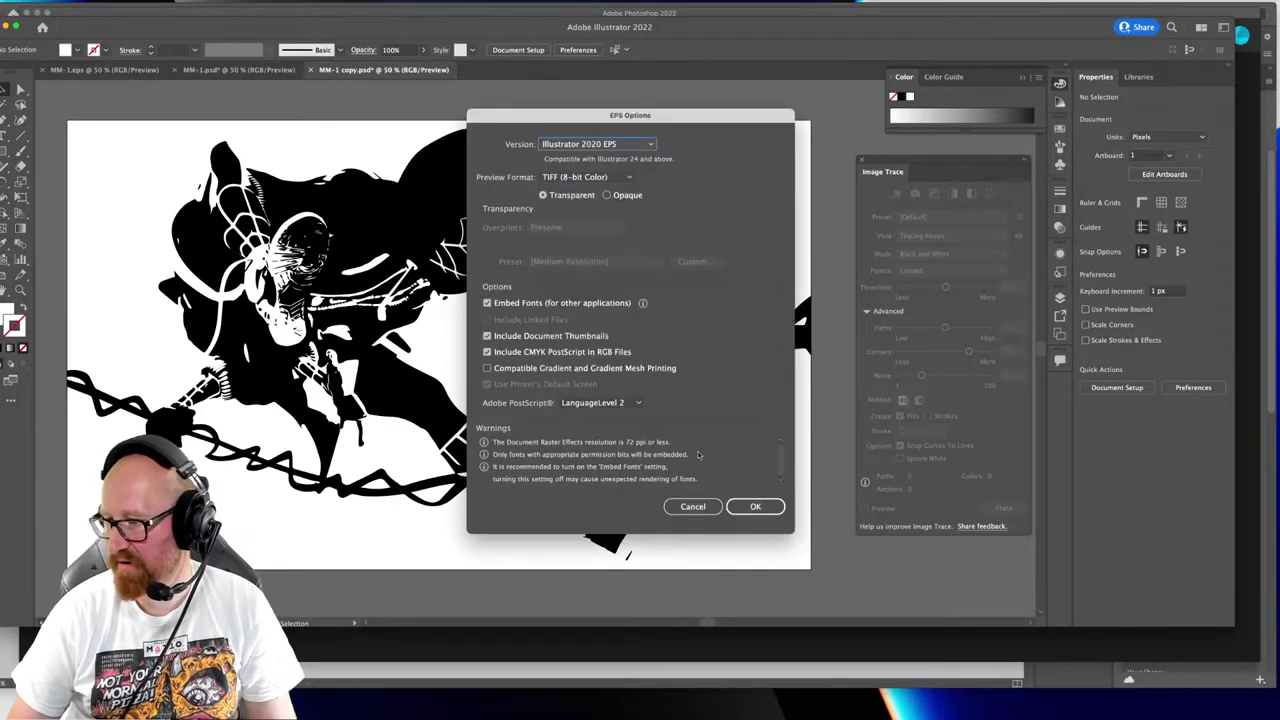
click(752, 506)
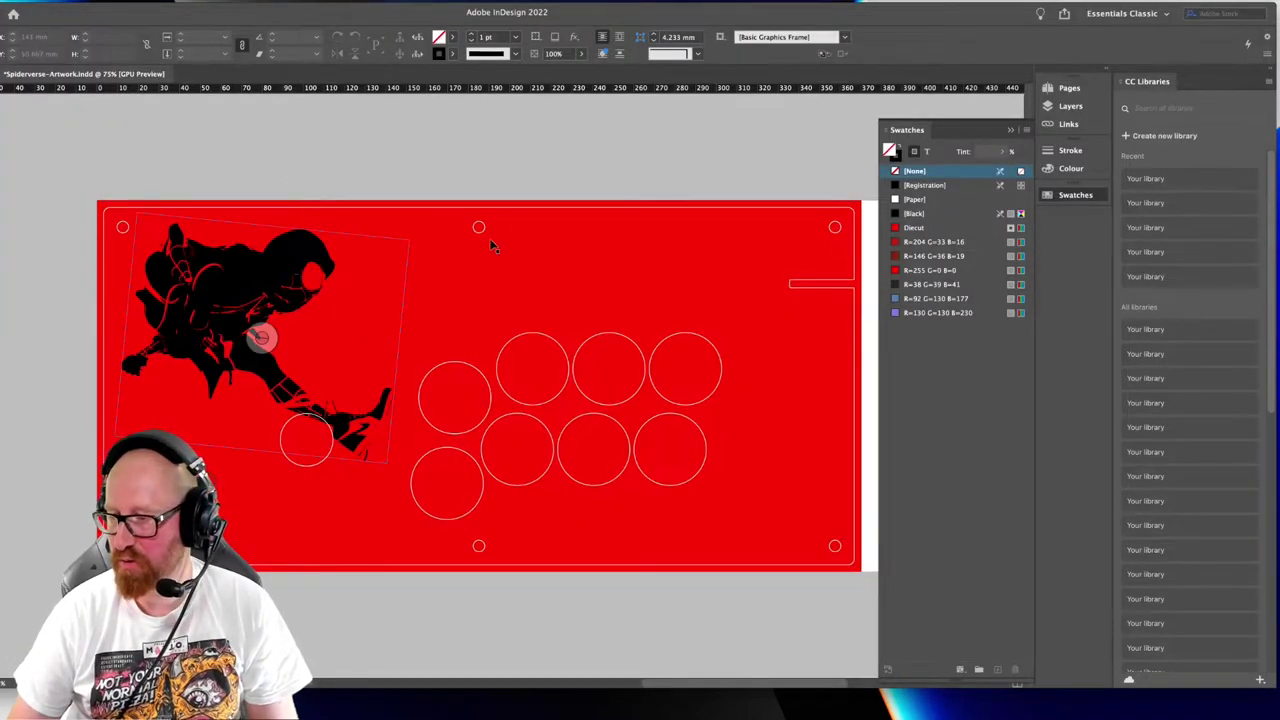
Switch to InDesign and replace the placed figure in Spiderverse-Artwork.indd with MM-1 copy.eps from Assets-Research/images
drag(357, 314, 313, 311)
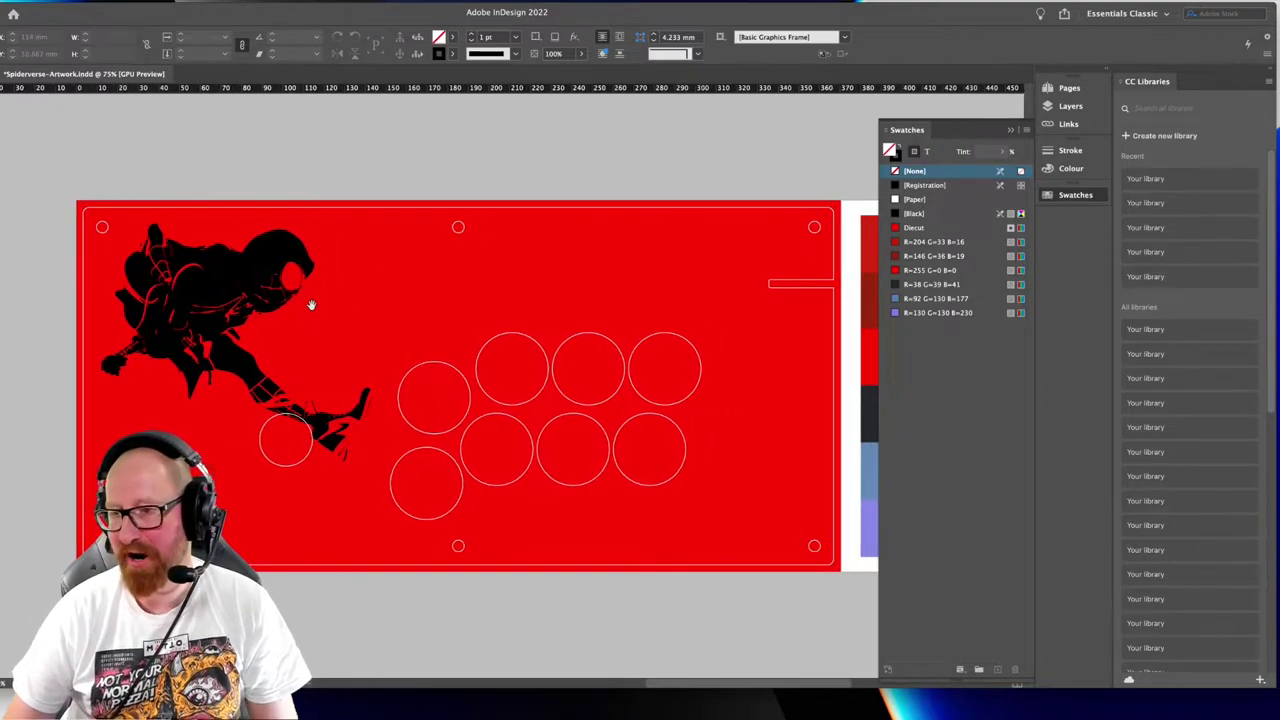
click(313, 311)
click(307, 174)
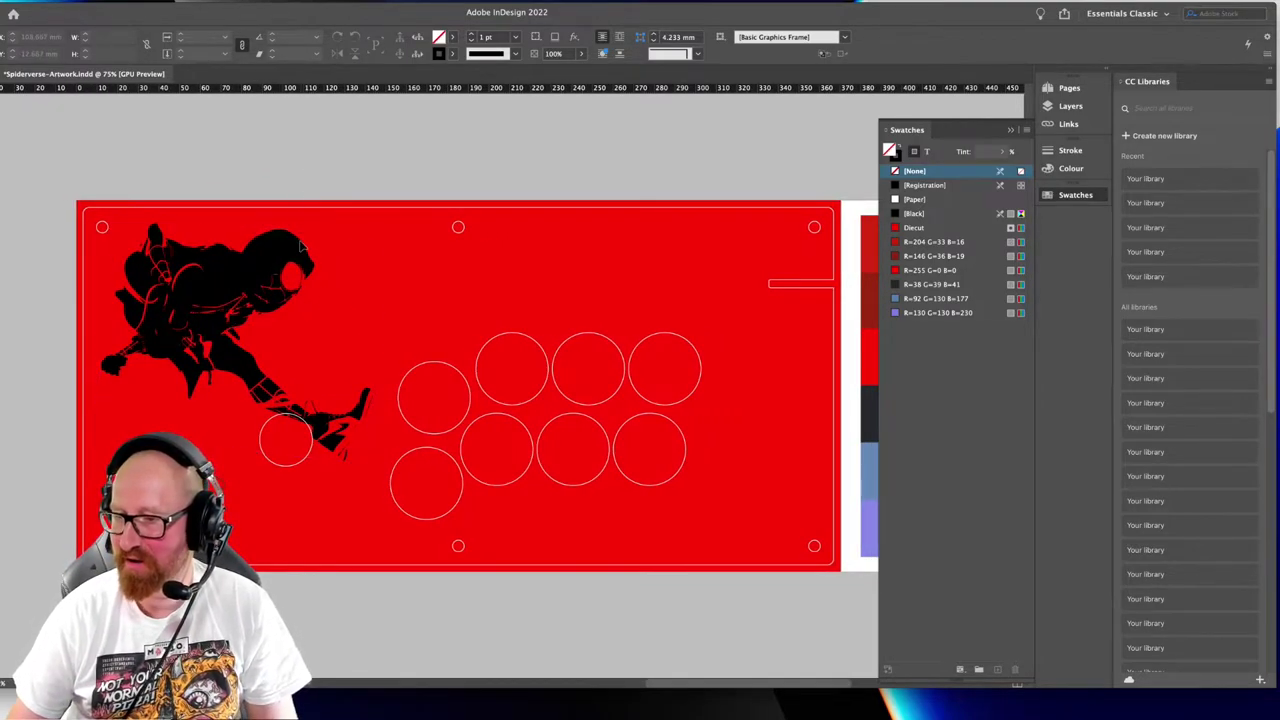
click(288, 260)
key(ctrl+d)
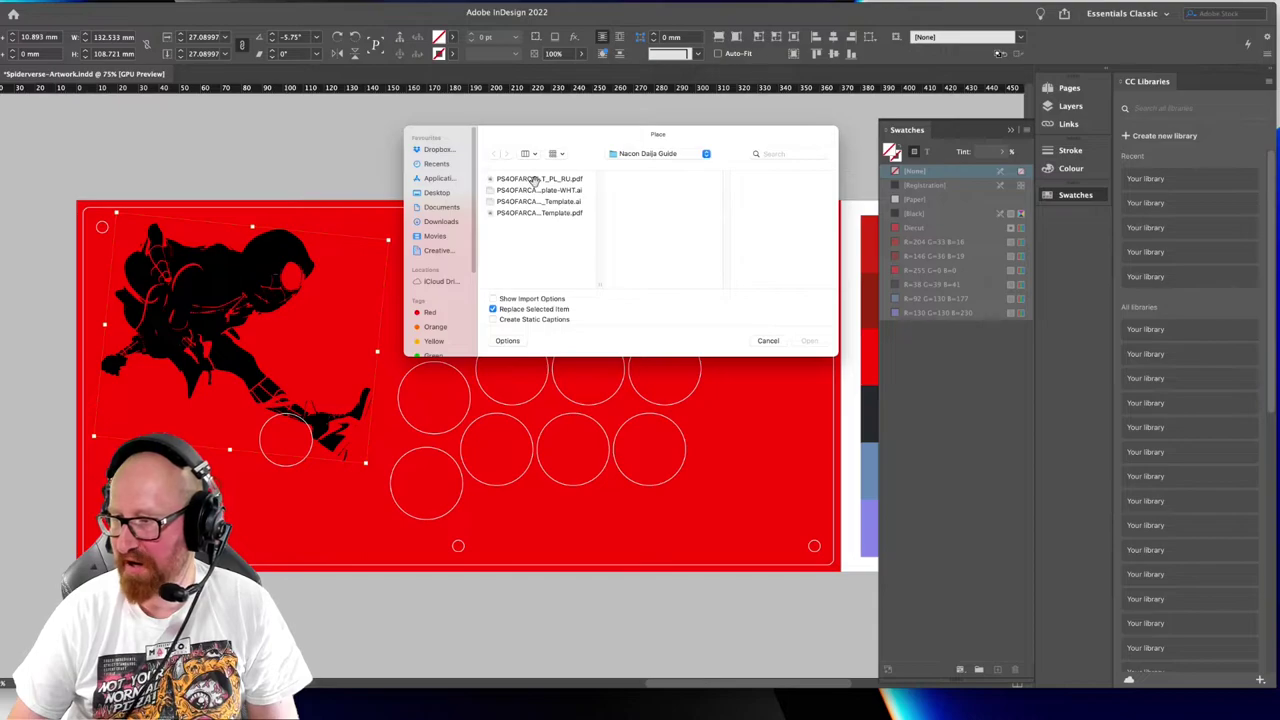
click(650, 153)
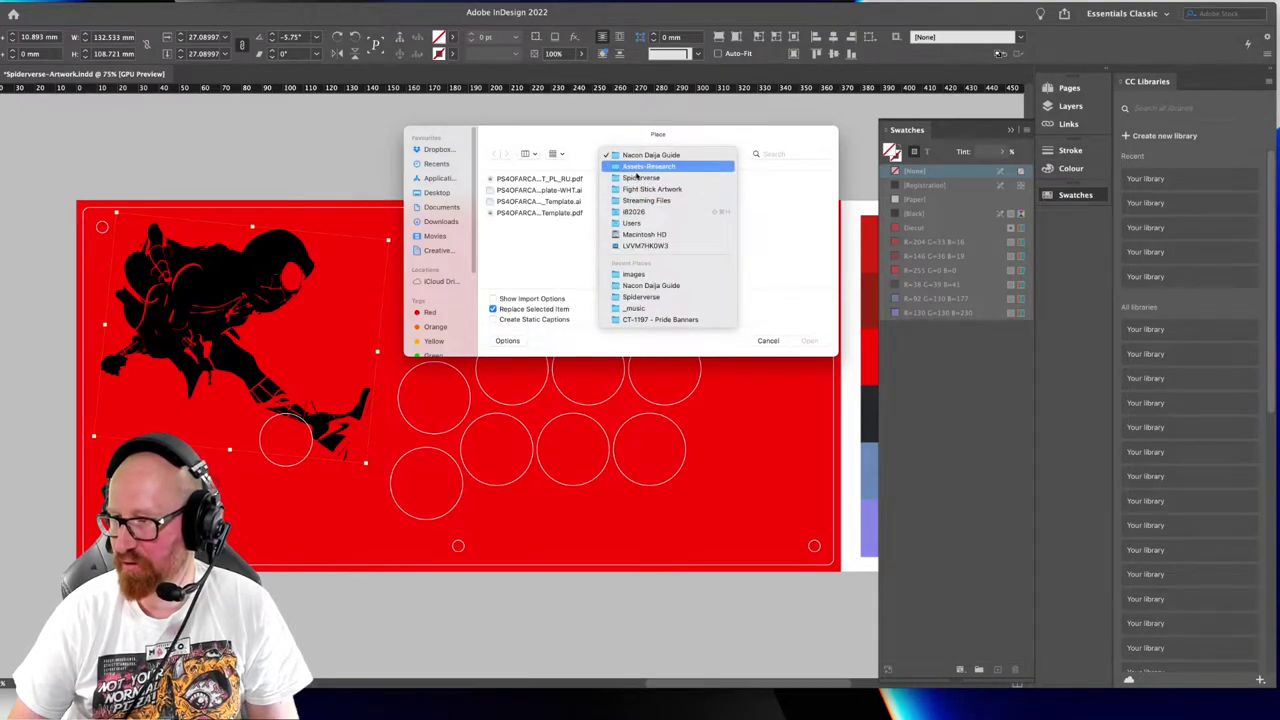
click(642, 167)
click(745, 181)
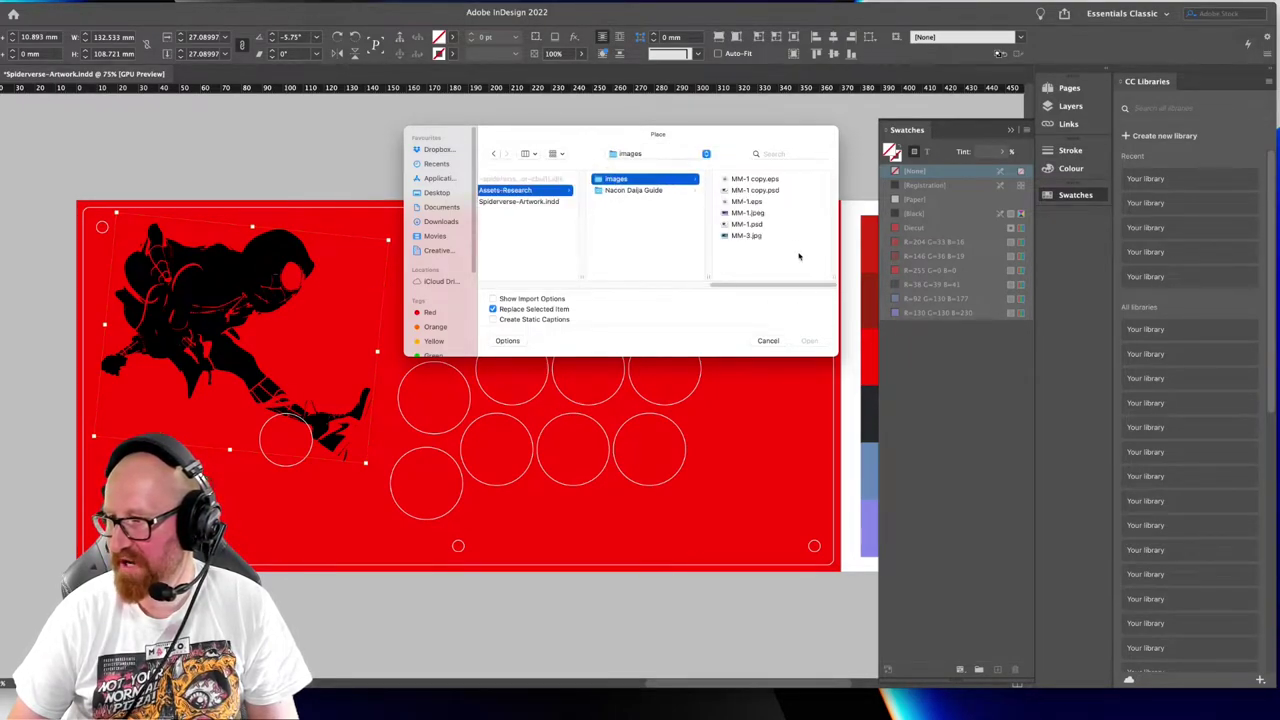
double_click(736, 181)
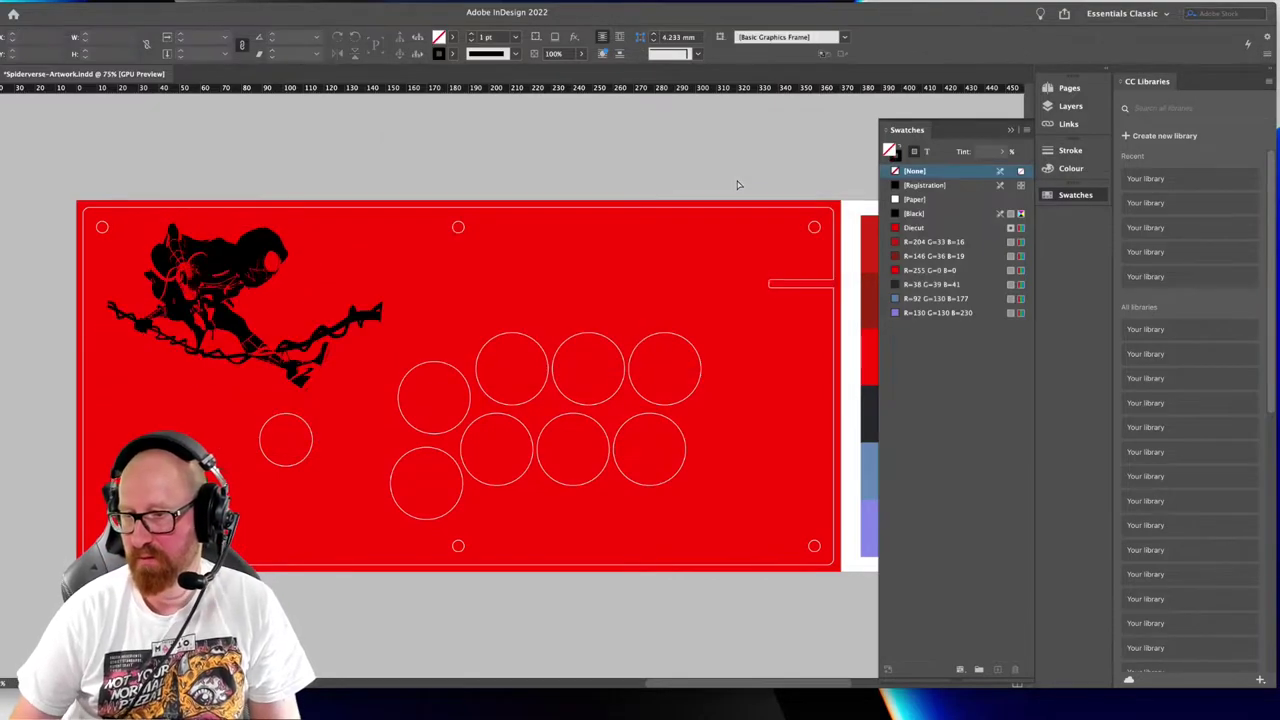
Enlarge the placed figure proportionally to about 199 by 115 mm and move it toward the red panel's upper-left corner
click(214, 263)
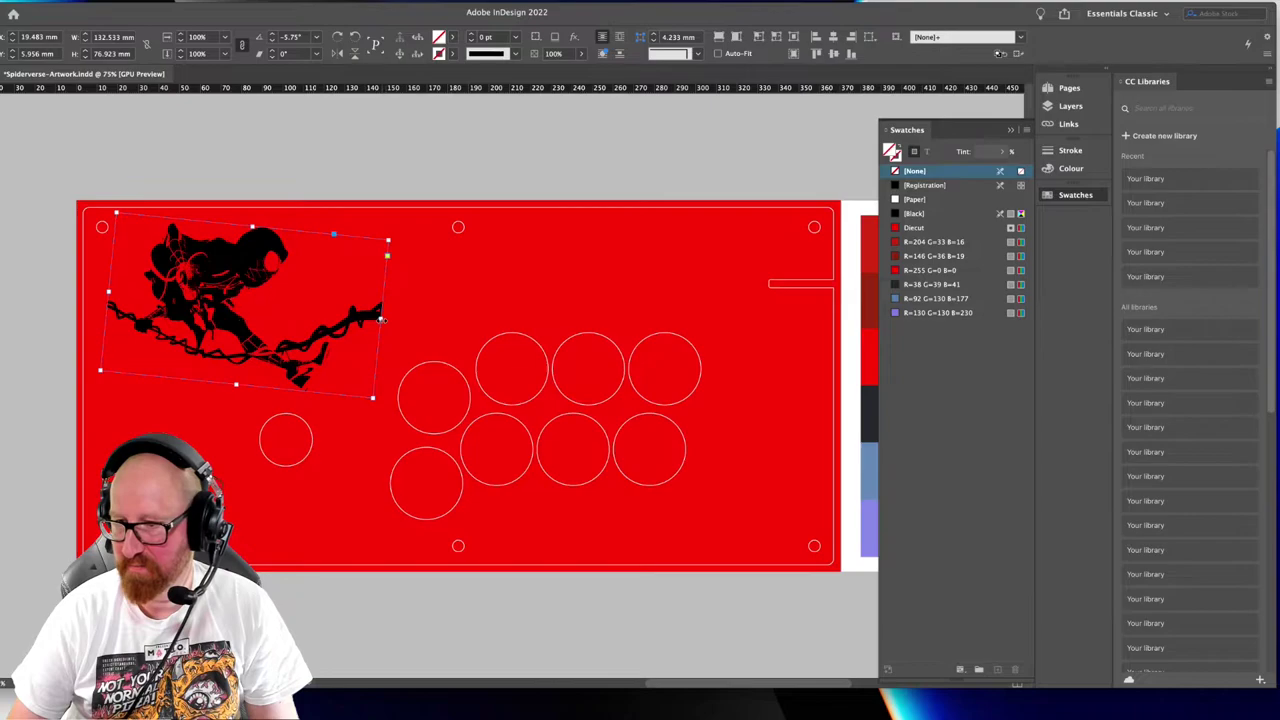
drag(381, 318, 483, 331)
drag(305, 270, 263, 193)
Nudge the figure to about X -2.2 mm, Y -4.8 mm, with its web strand running off the panel's left edge
key(shift+Left)
key(shift+Left)
key(shift+Left)
key(shift+Up)
key(shift+Down)
key(shift+Down)
key(shift+Down)
key(shift+Down)
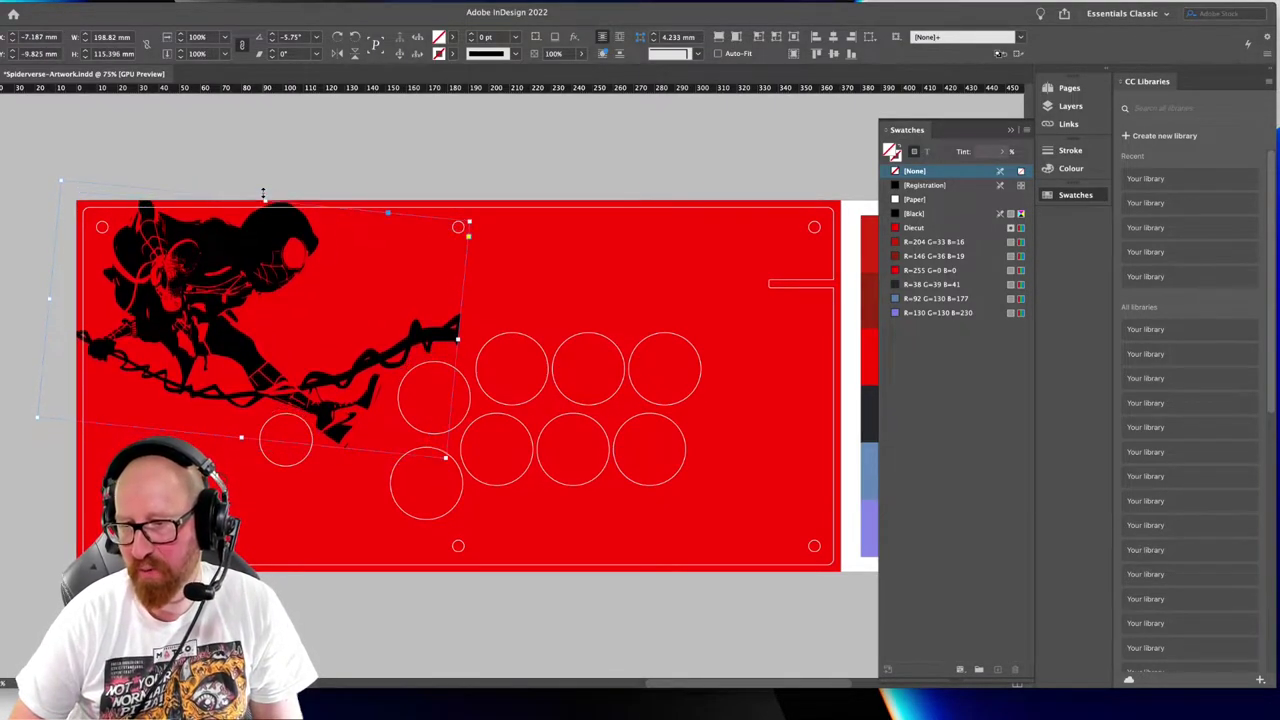
key(shift+Right)
key(shift+Right)
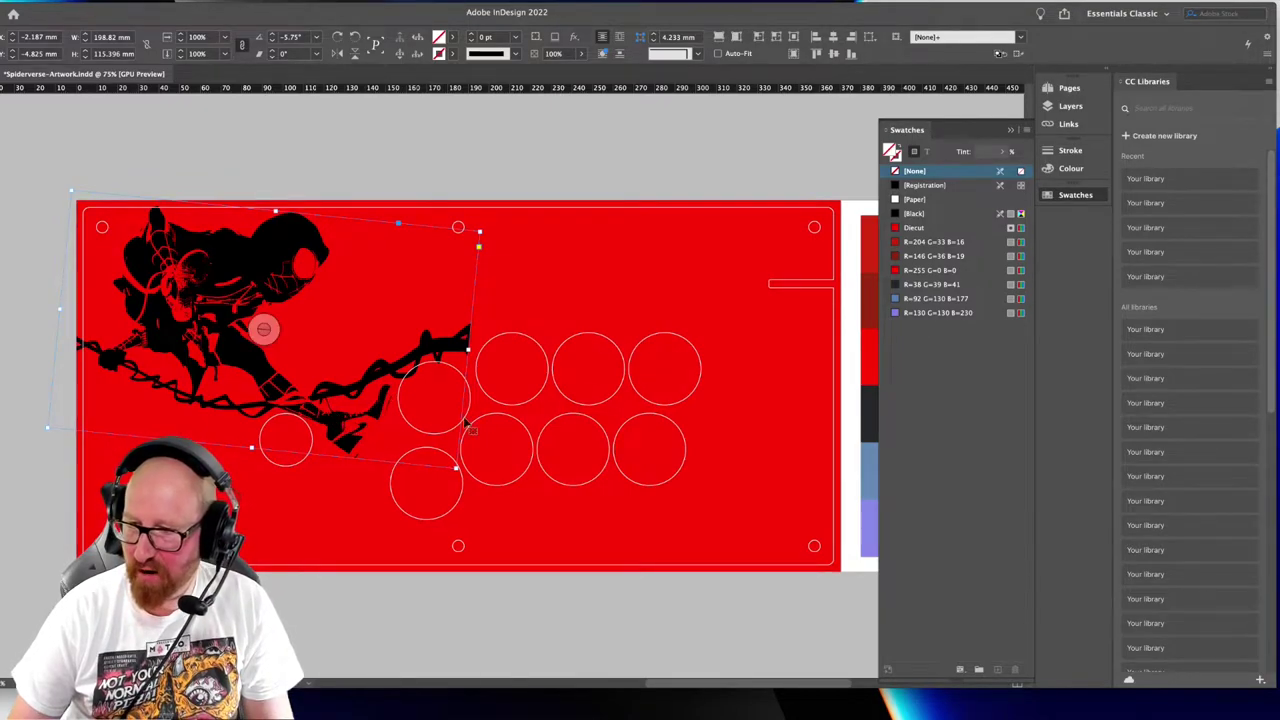
click(237, 136)
Examine the figure's traced detail and how the web strand's right end sits against the button circles
scroll(340, 375, left, 1)
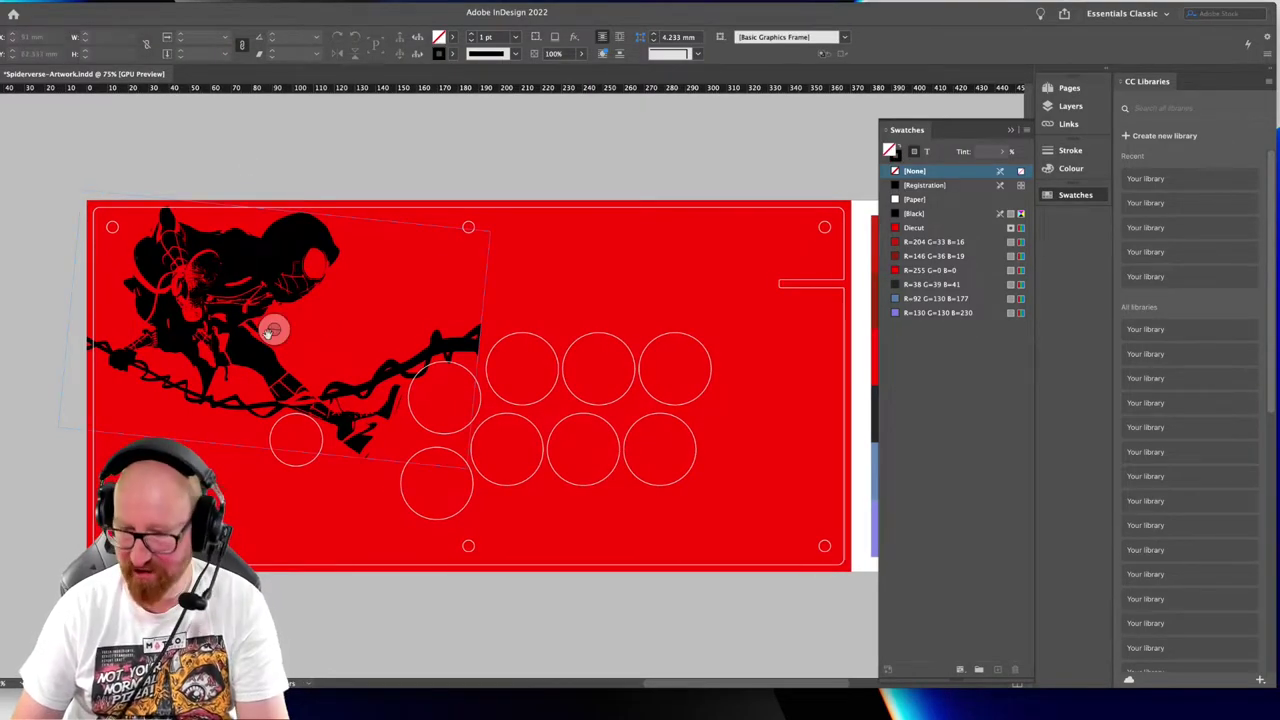
key(super+equal)
key(super+equal)
key(super+equal)
key(super+equal)
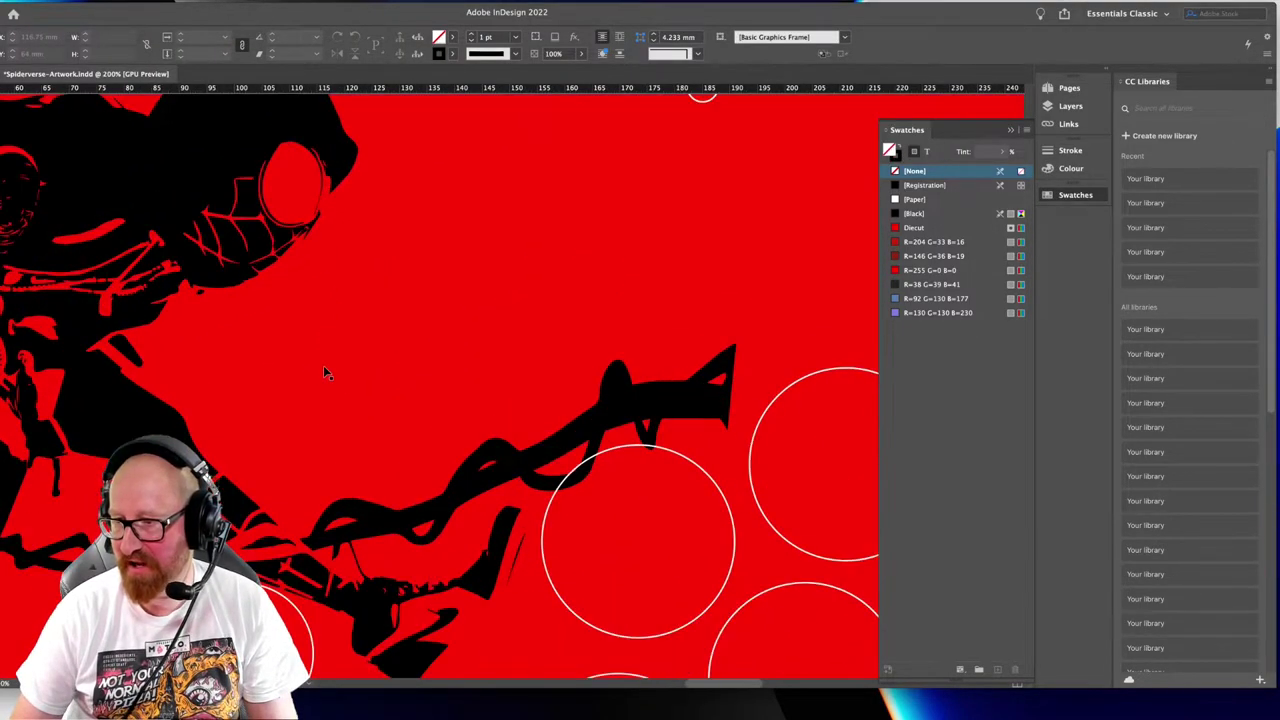
drag(329, 370, 383, 431)
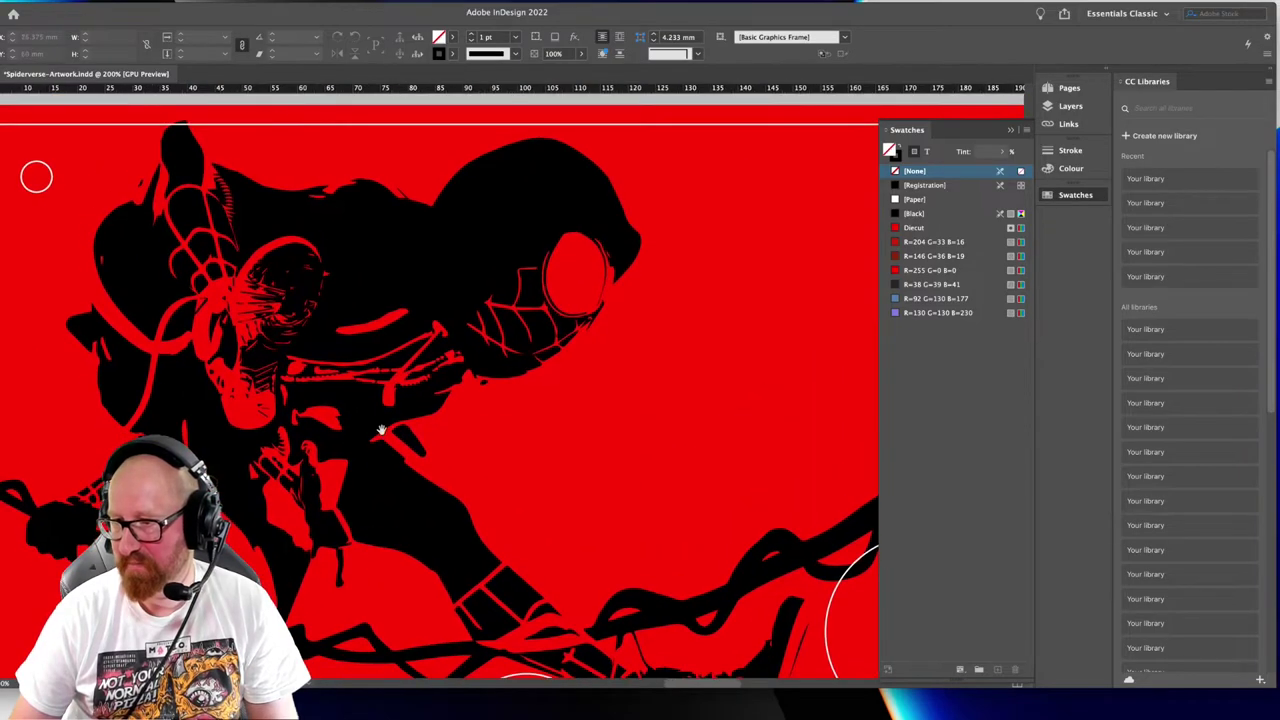
key(super+minus)
key(super+minus)
key(super+minus)
key(super+minus)
drag(536, 384, 329, 310)
scroll(400, 330, right, 5)
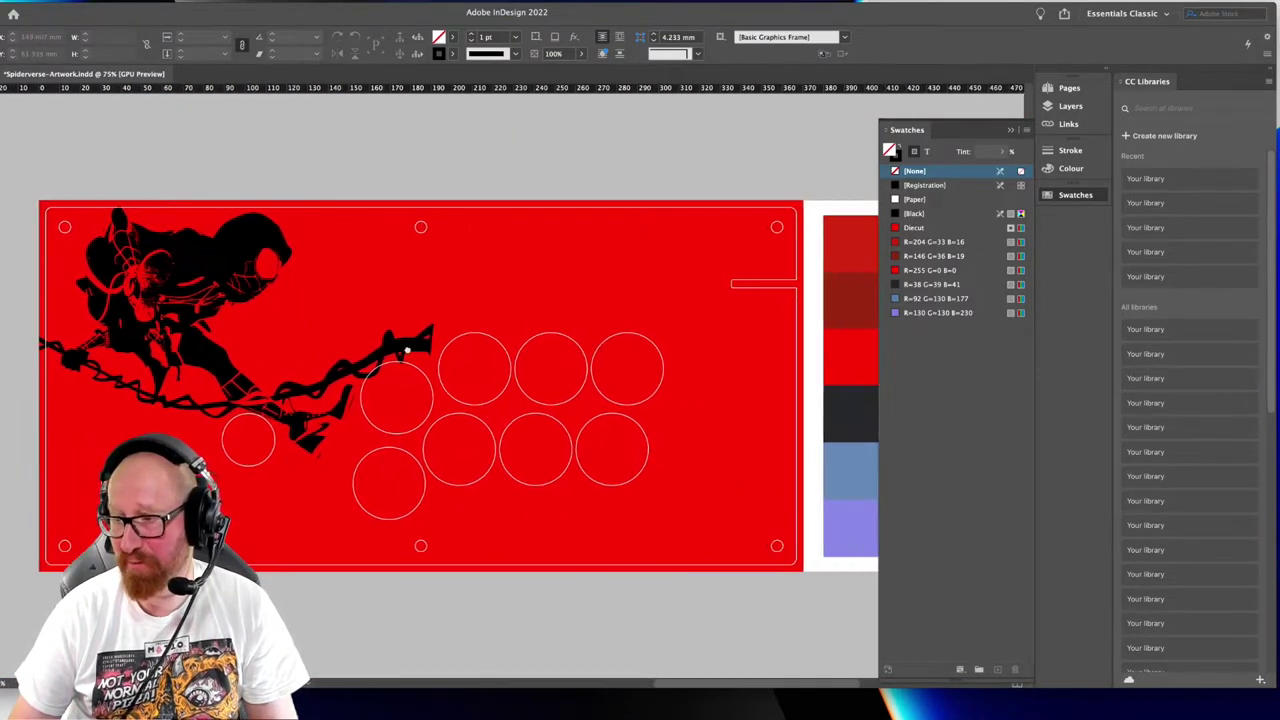
click(392, 326)
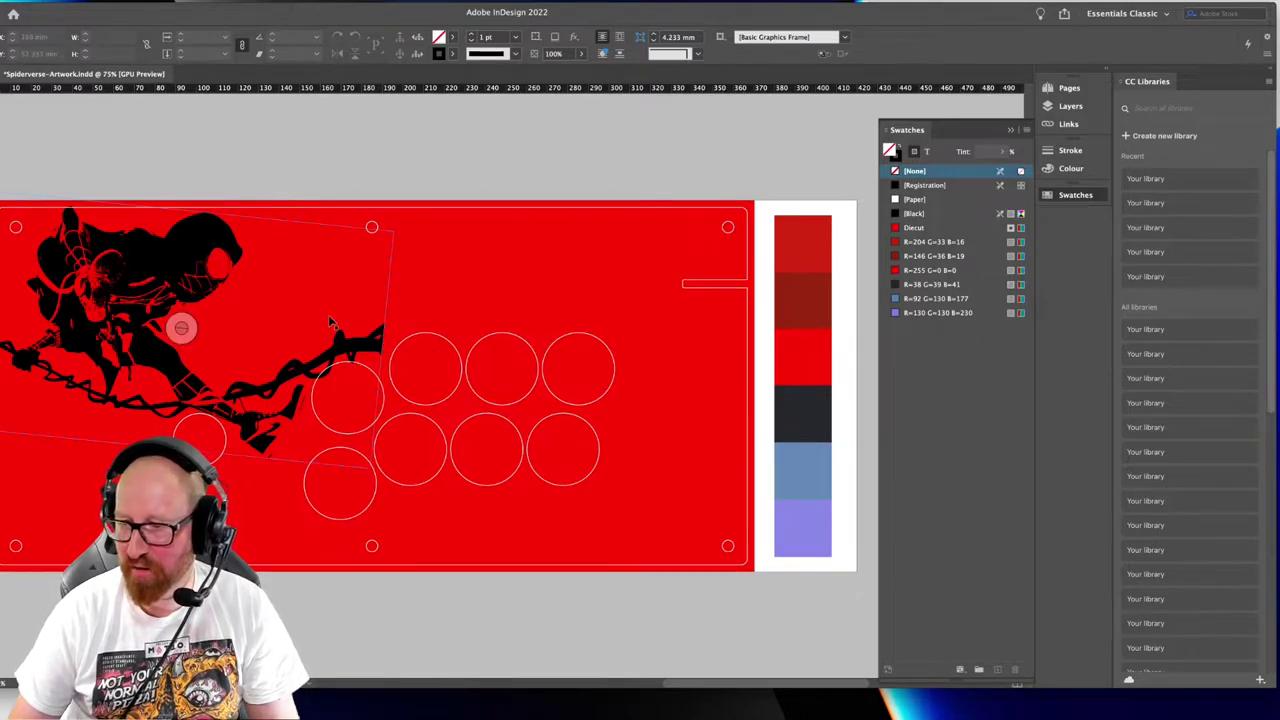
scroll(379, 352, left, 4)
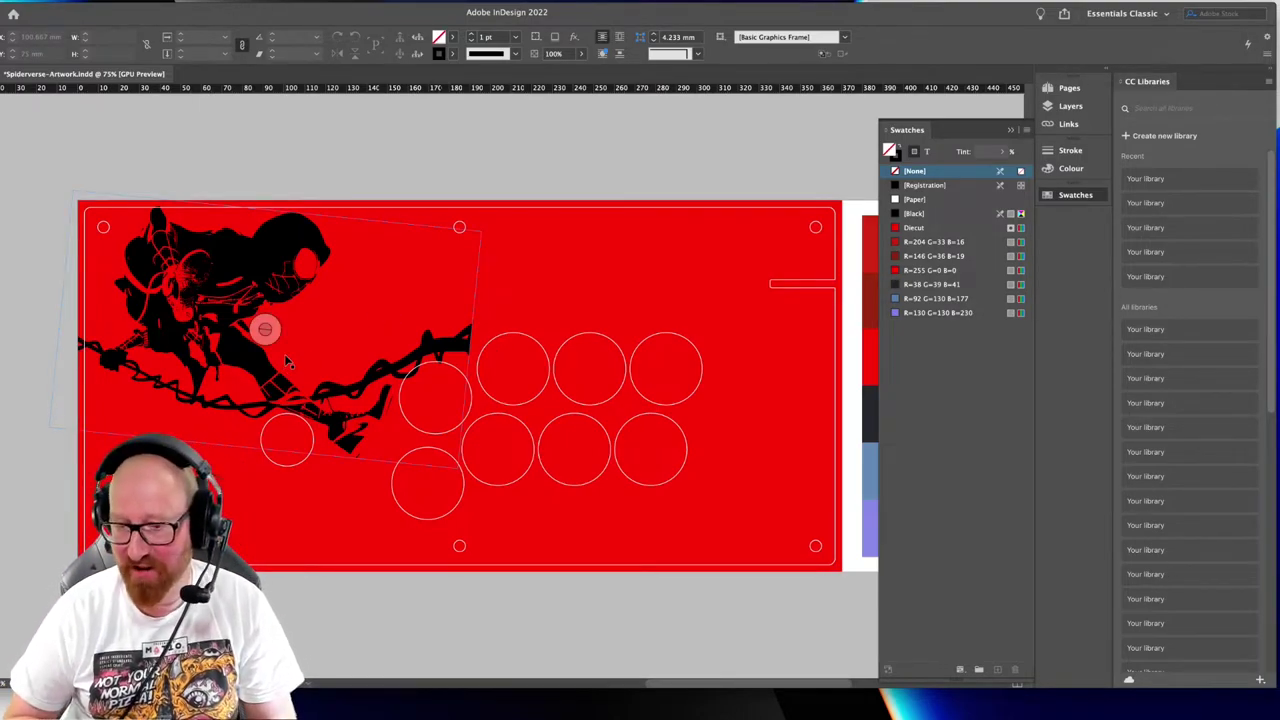
Deselect the placed figure, switch to Illustrator and widen MM-1 copy.eps's artboard beyond the web strand's right end
key(super+shift+a)
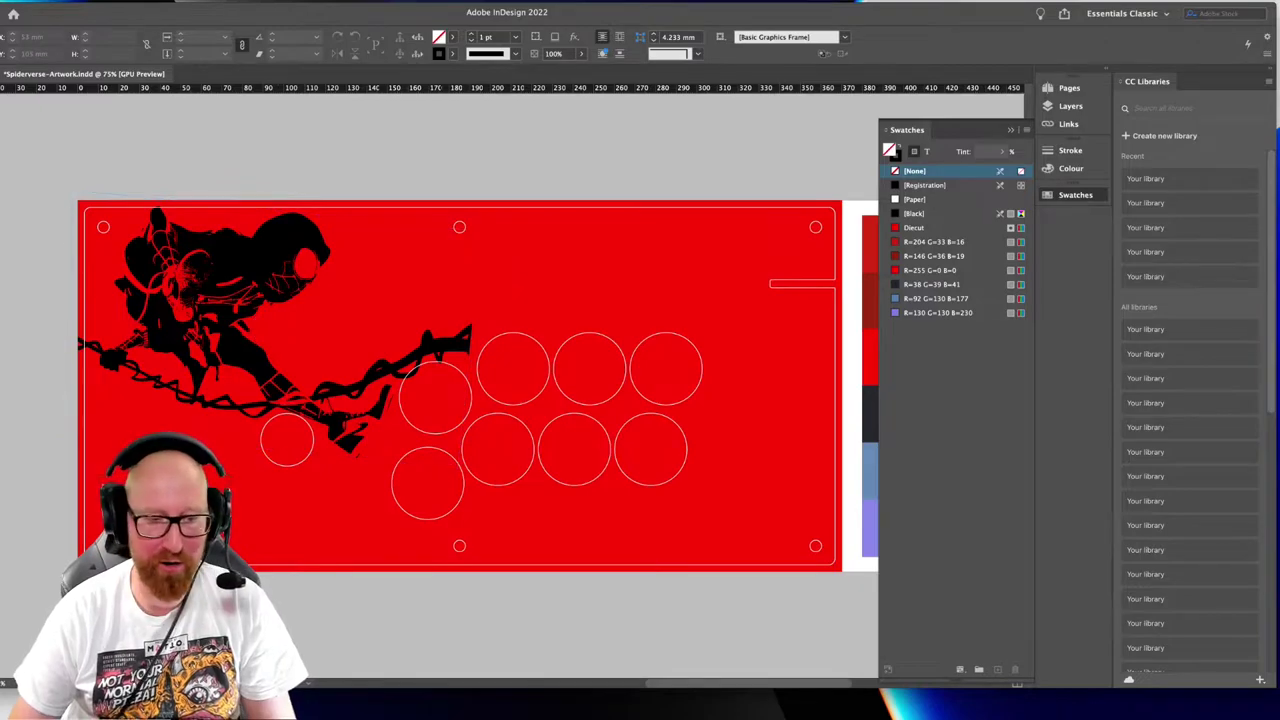
key(super+Tab)
scroll(434, 344, right, 5)
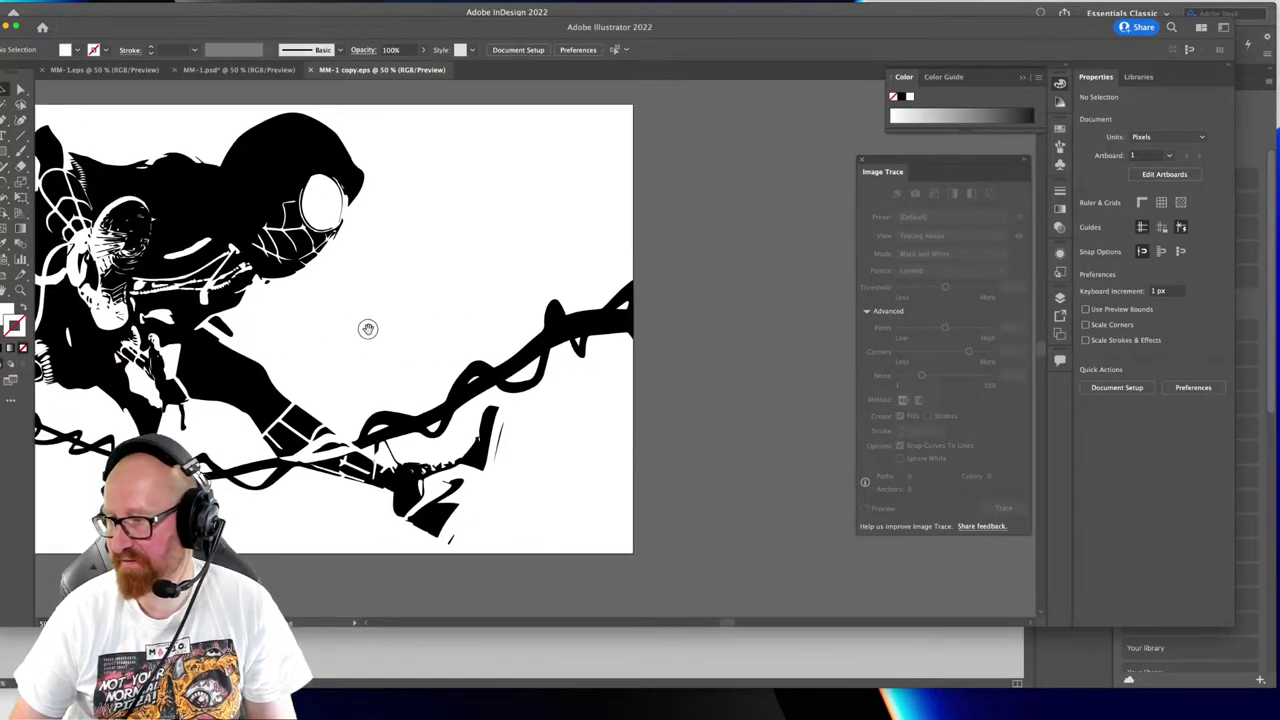
click(592, 327)
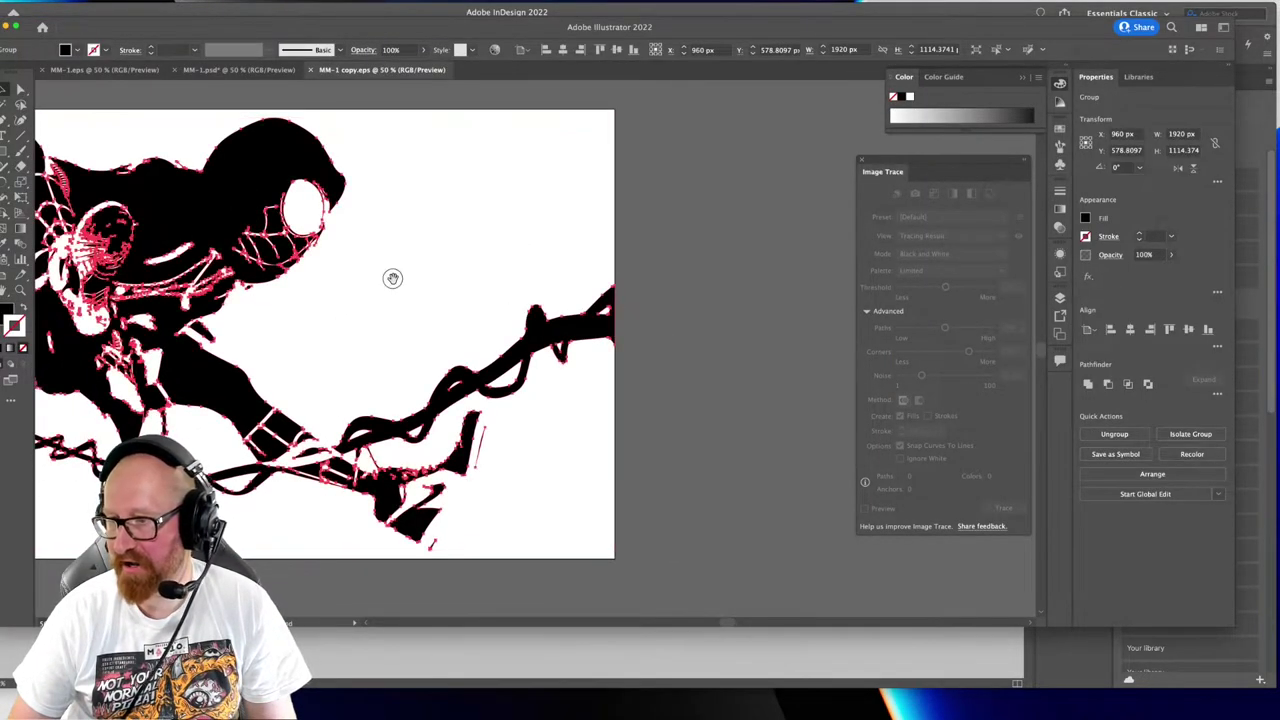
scroll(450, 282, left, 3)
key(super+alt+p)
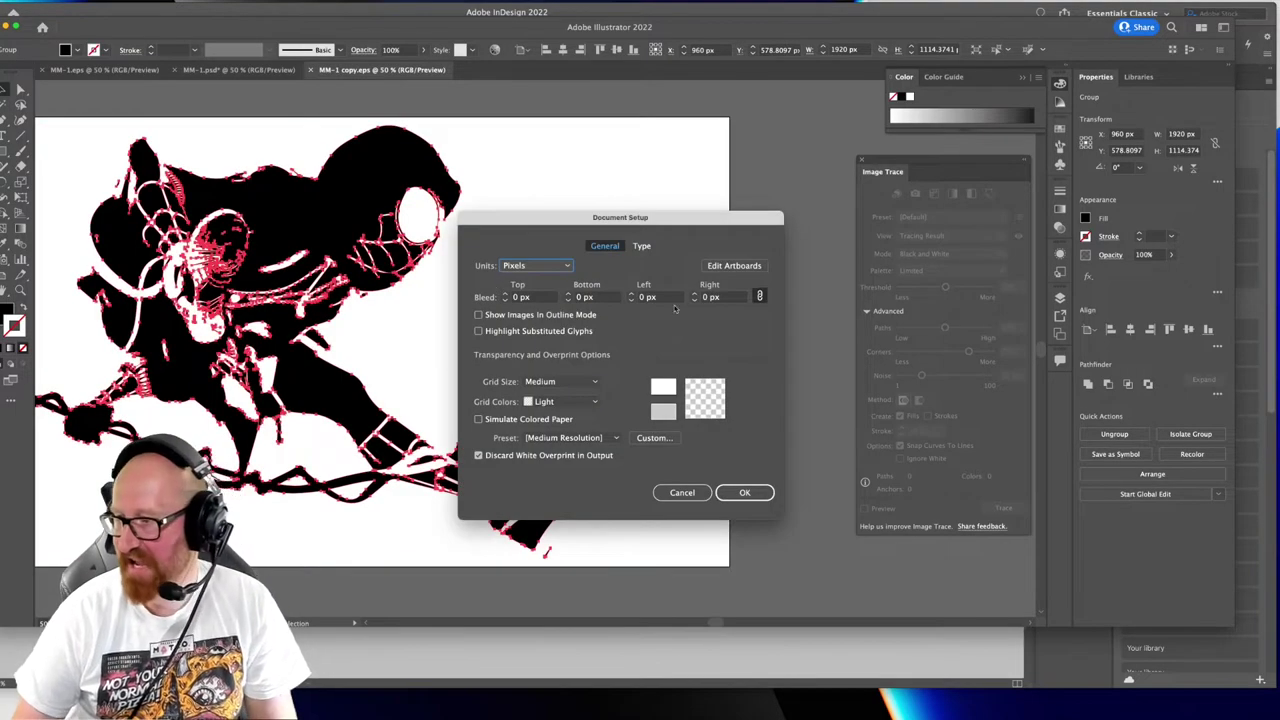
click(734, 265)
mouse_move(730, 345)
mouse_down()
mouse_move(833, 345)
mouse_move(634, 371)
mouse_move(708, 329)
mouse_move(737, 333)
mouse_up()
key(Escape)
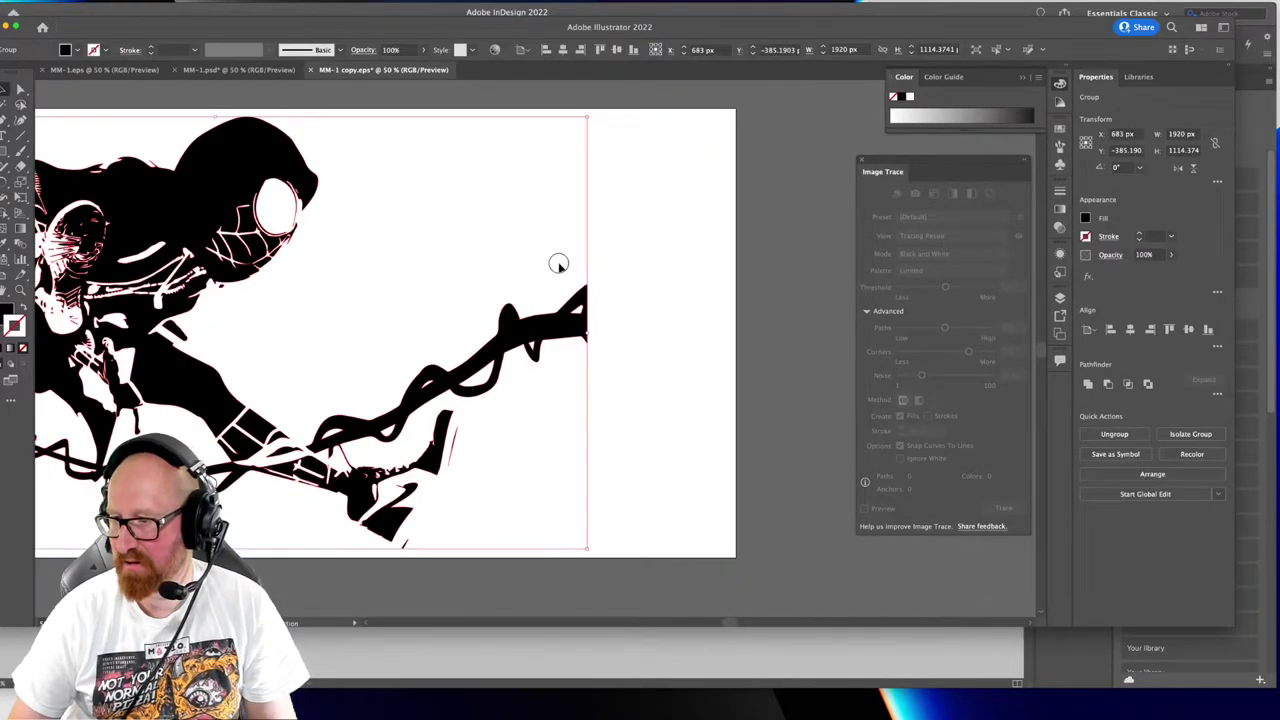
click(559, 265)
drag(709, 405, 576, 379)
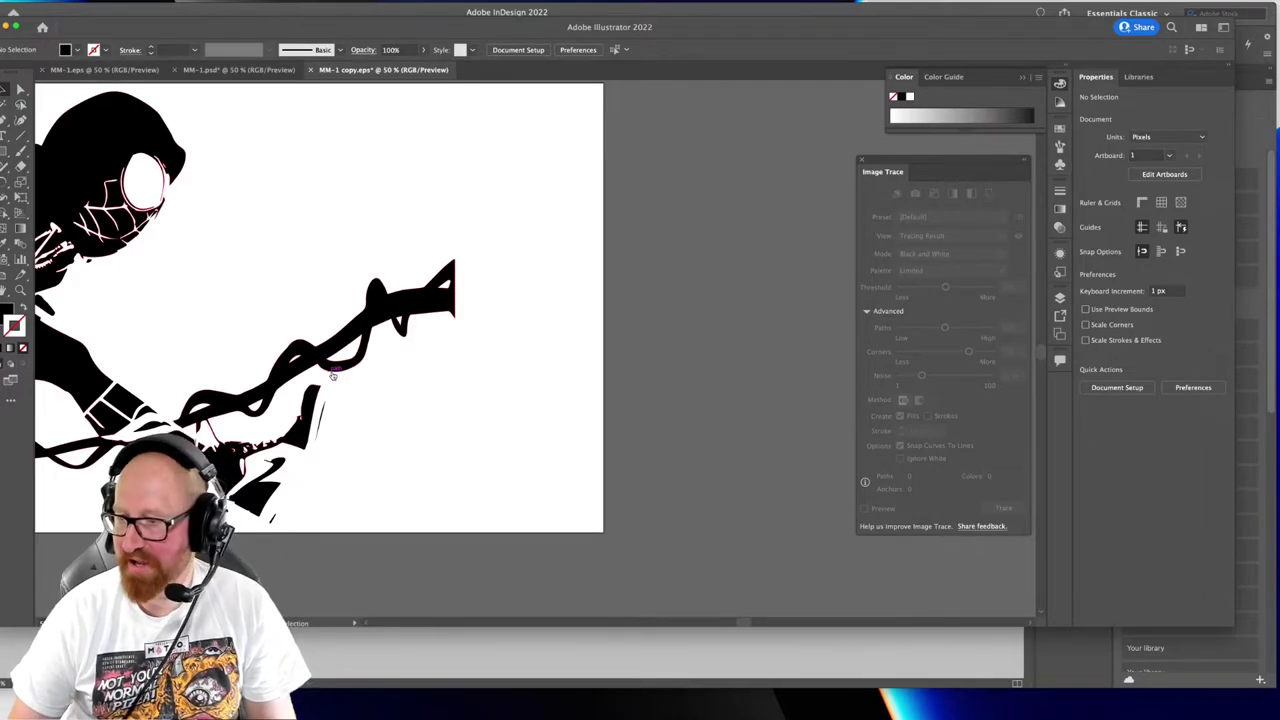
Duplicate the traced figure group and place the copy beyond the artboard's right edge at about X 3297 px, Y 611 px
key(super+Tab)
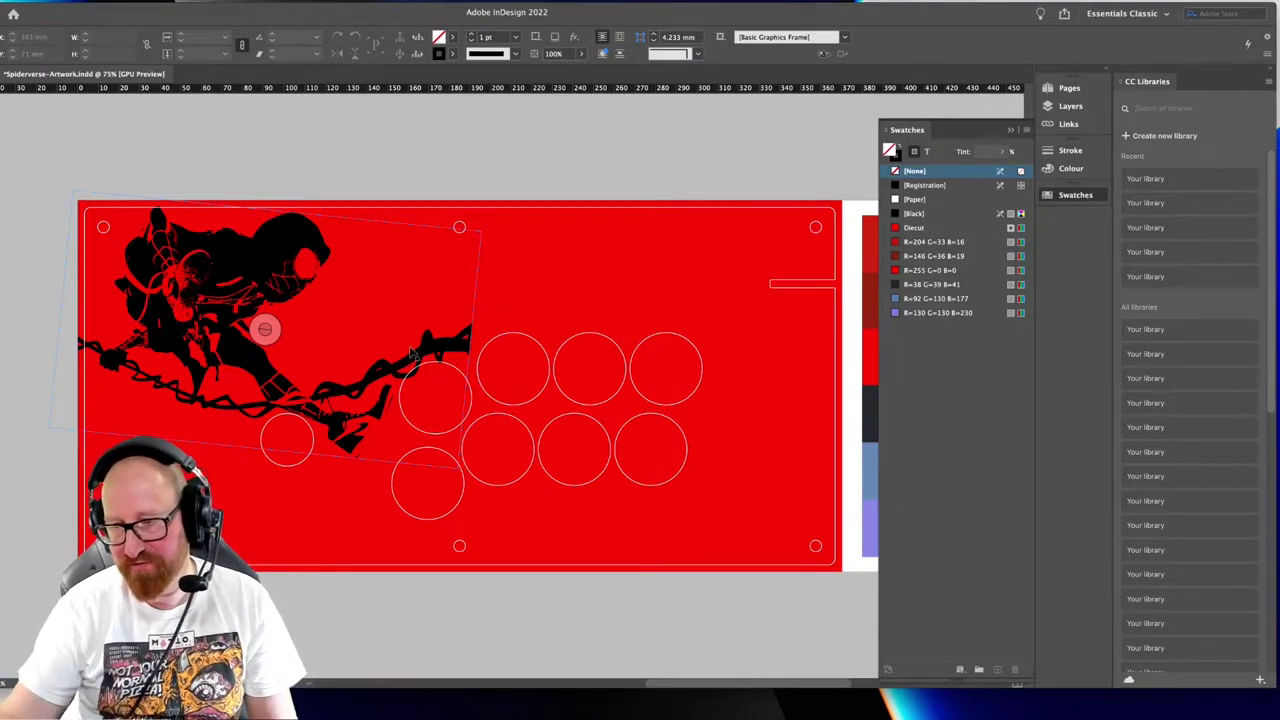
key(super+Tab)
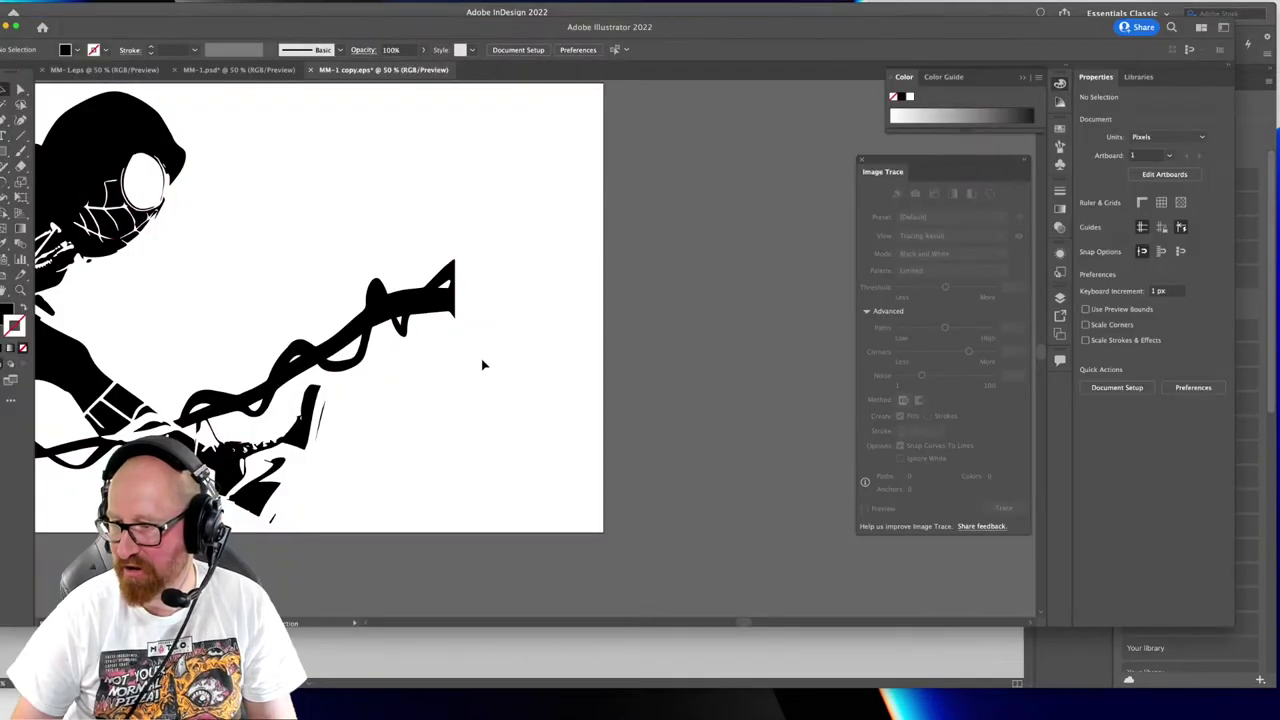
drag(429, 373, 443, 373)
click(421, 304)
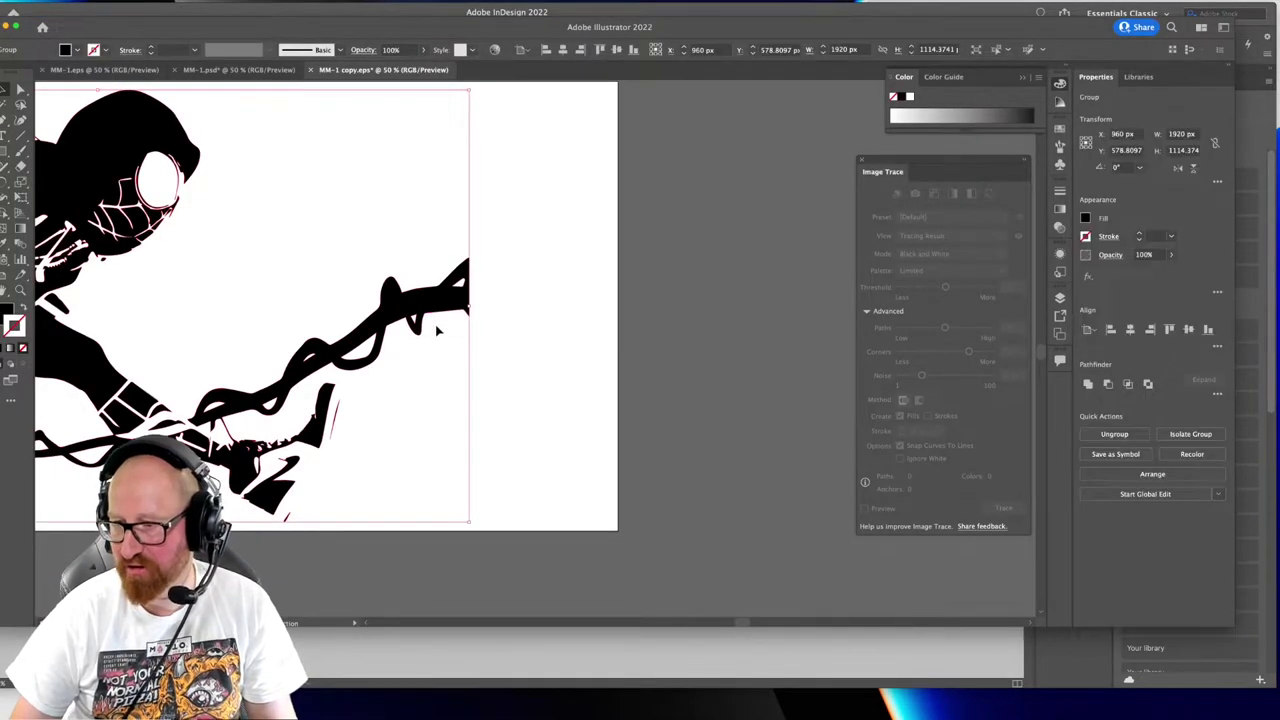
mouse_move(536, 368)
mouse_down()
mouse_move(486, 380)
mouse_move(595, 340)
mouse_move(632, 381)
mouse_up()
drag(504, 356, 318, 315)
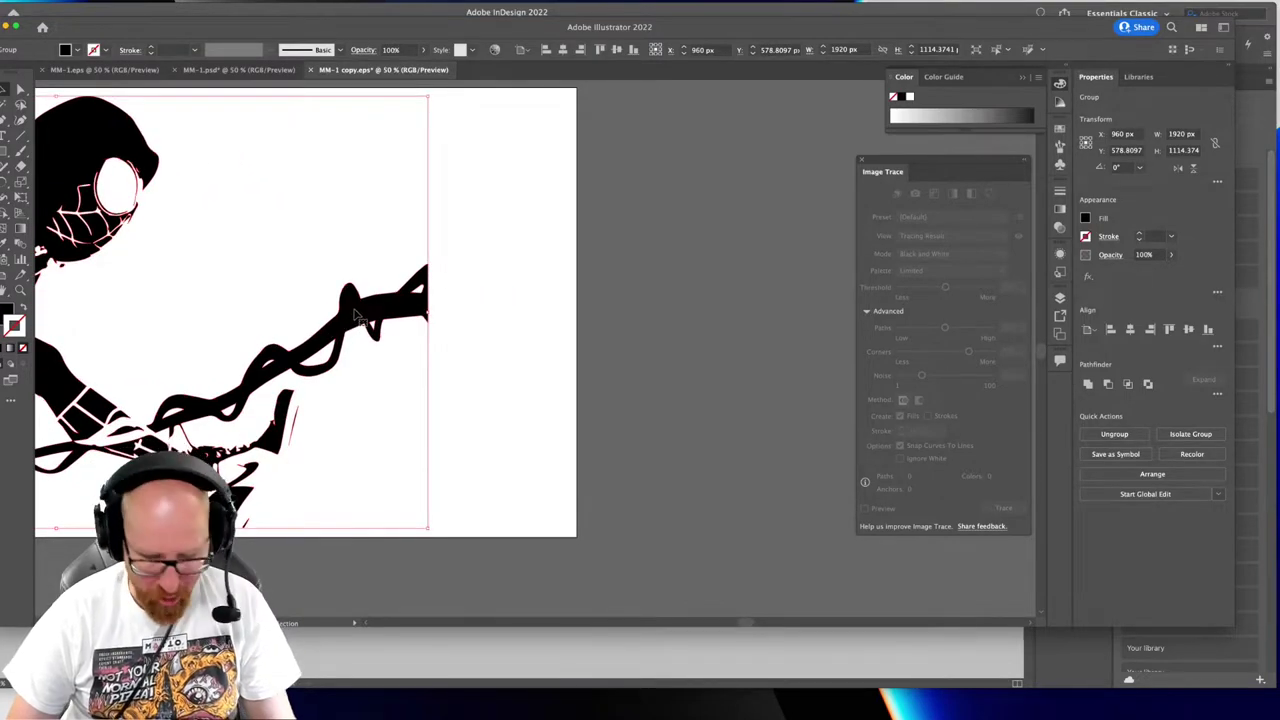
drag(350, 313, 727, 295)
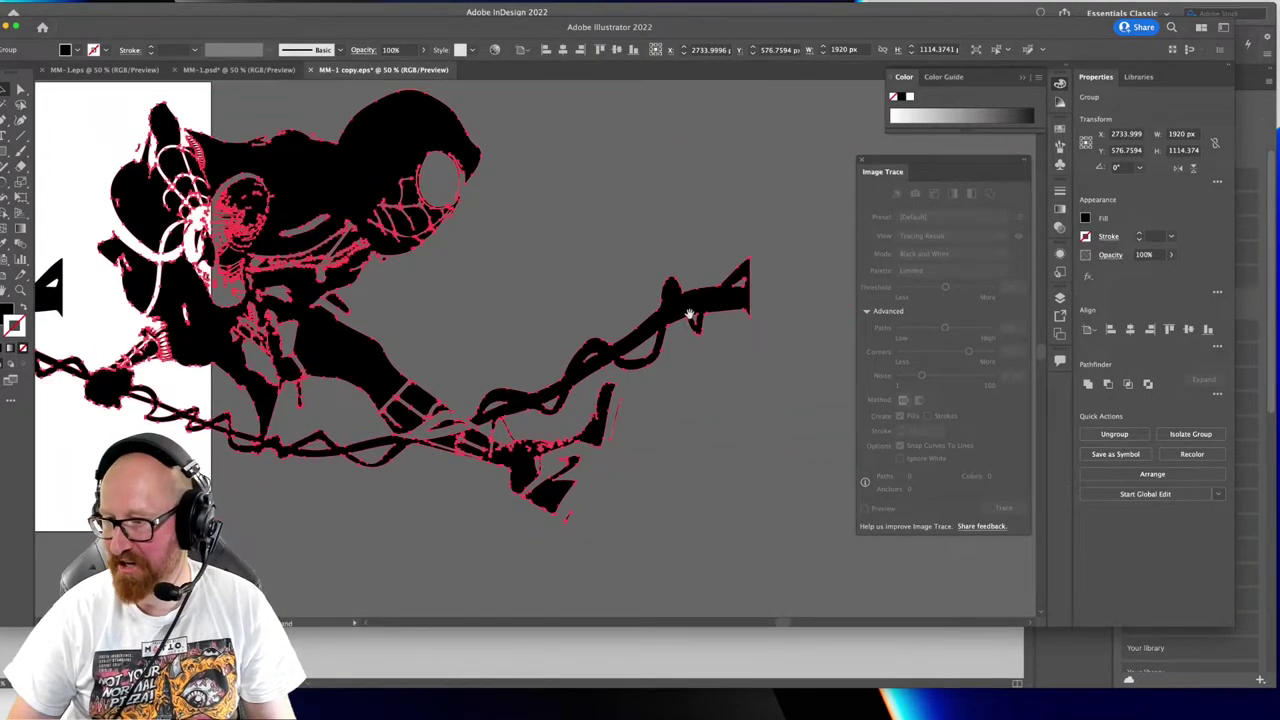
drag(433, 231, 331, 251)
drag(238, 207, 444, 219)
Reflect the copied figure across the vertical axis and move it to about X 2878 px, Y 579 px, joining both strand ends
right_click(447, 225)
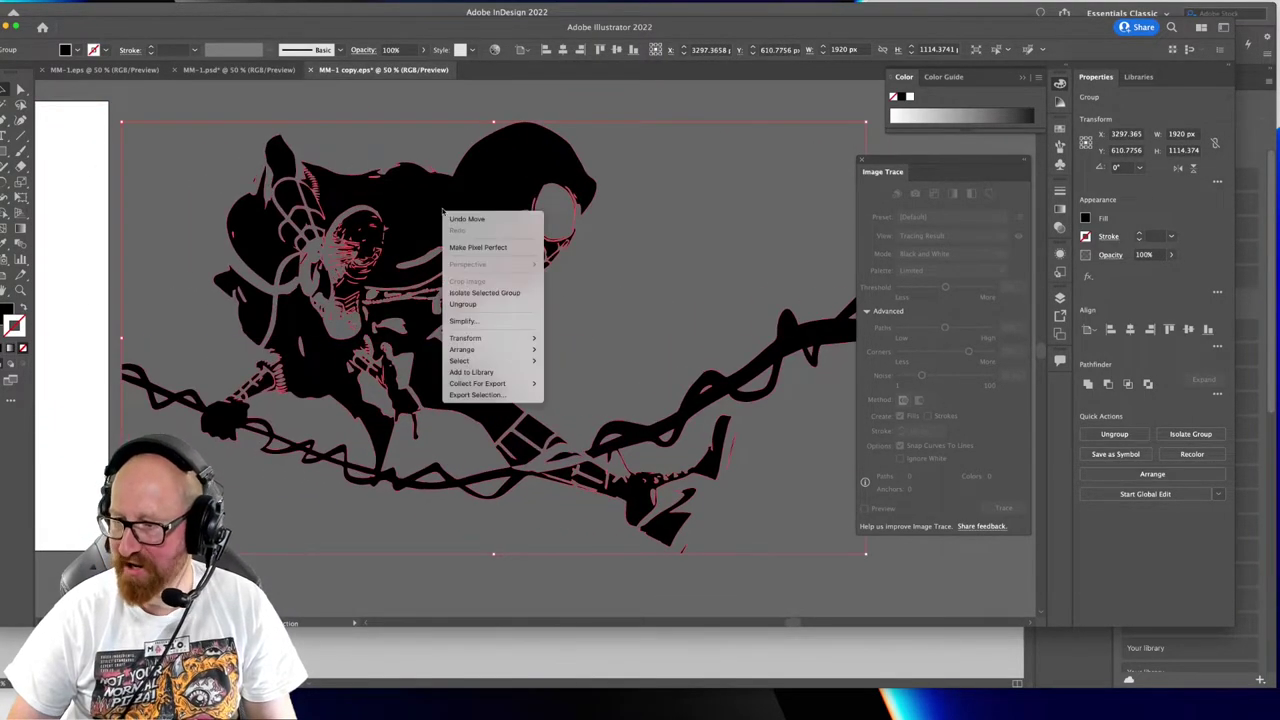
mouse_move(493, 340)
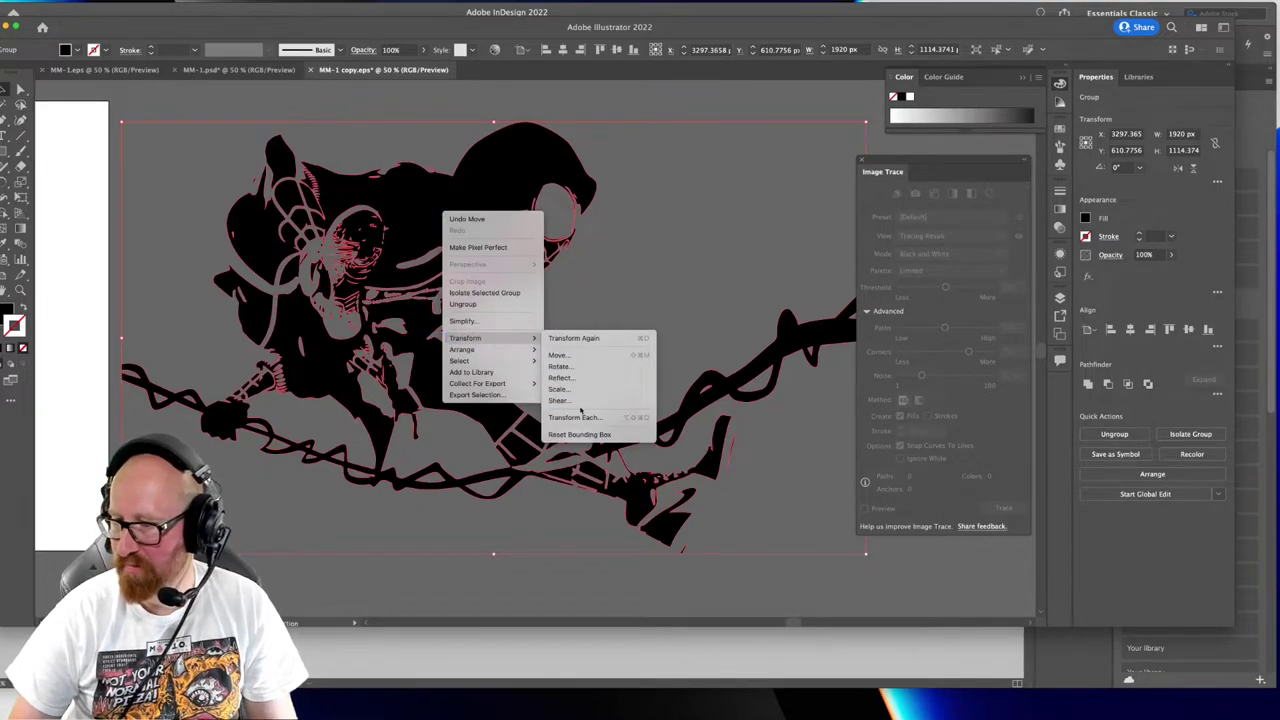
click(560, 377)
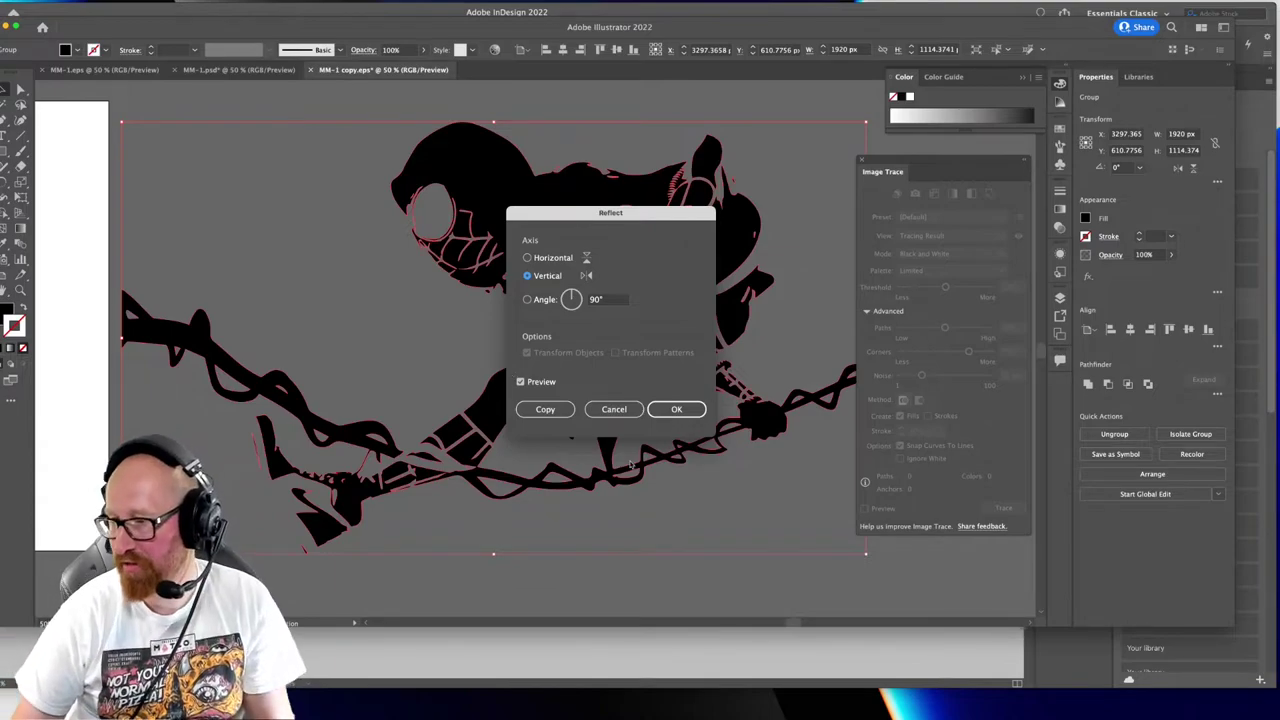
click(676, 409)
scroll(340, 350, left, 5)
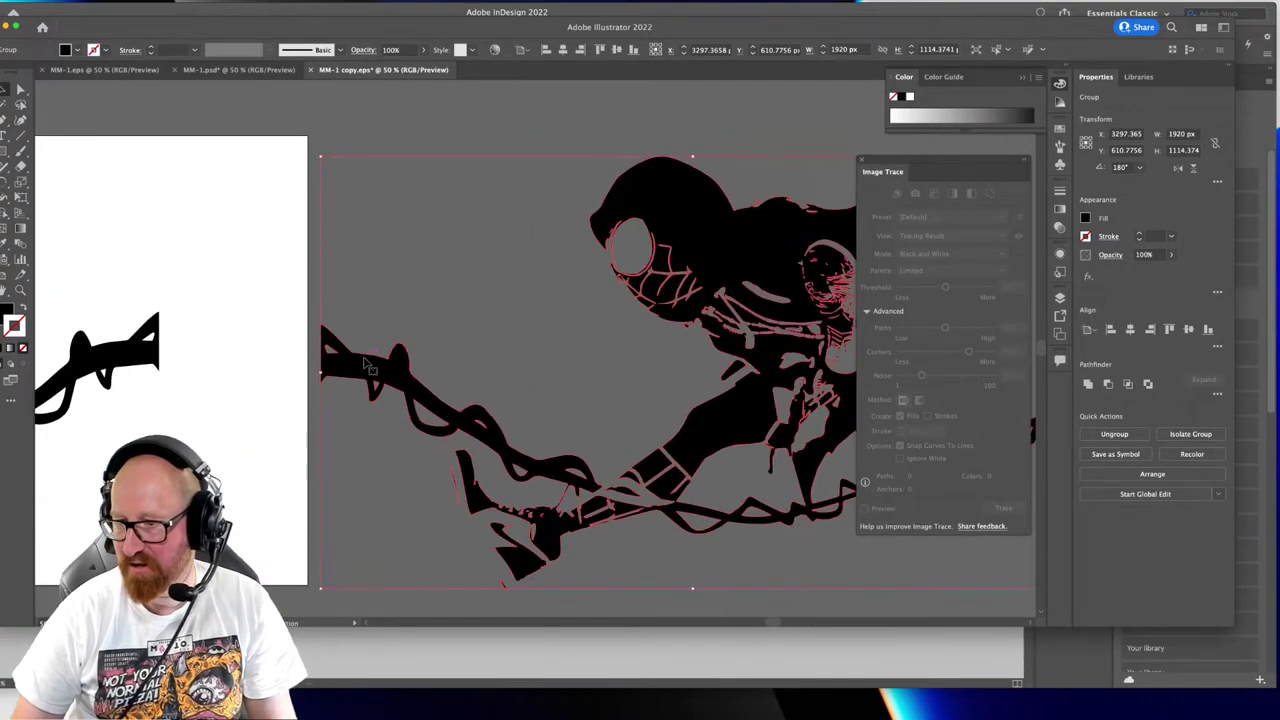
mouse_move(368, 368)
mouse_down()
mouse_move(198, 350)
mouse_move(341, 383)
mouse_up()
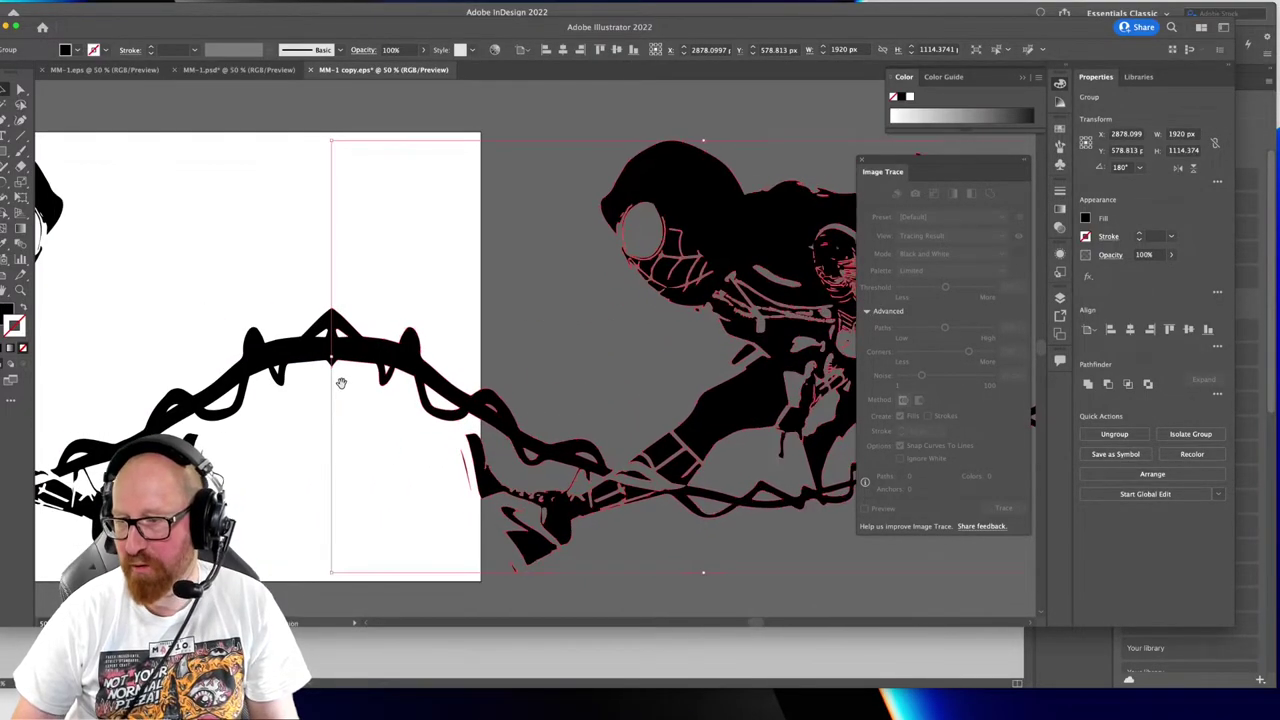
click(291, 238)
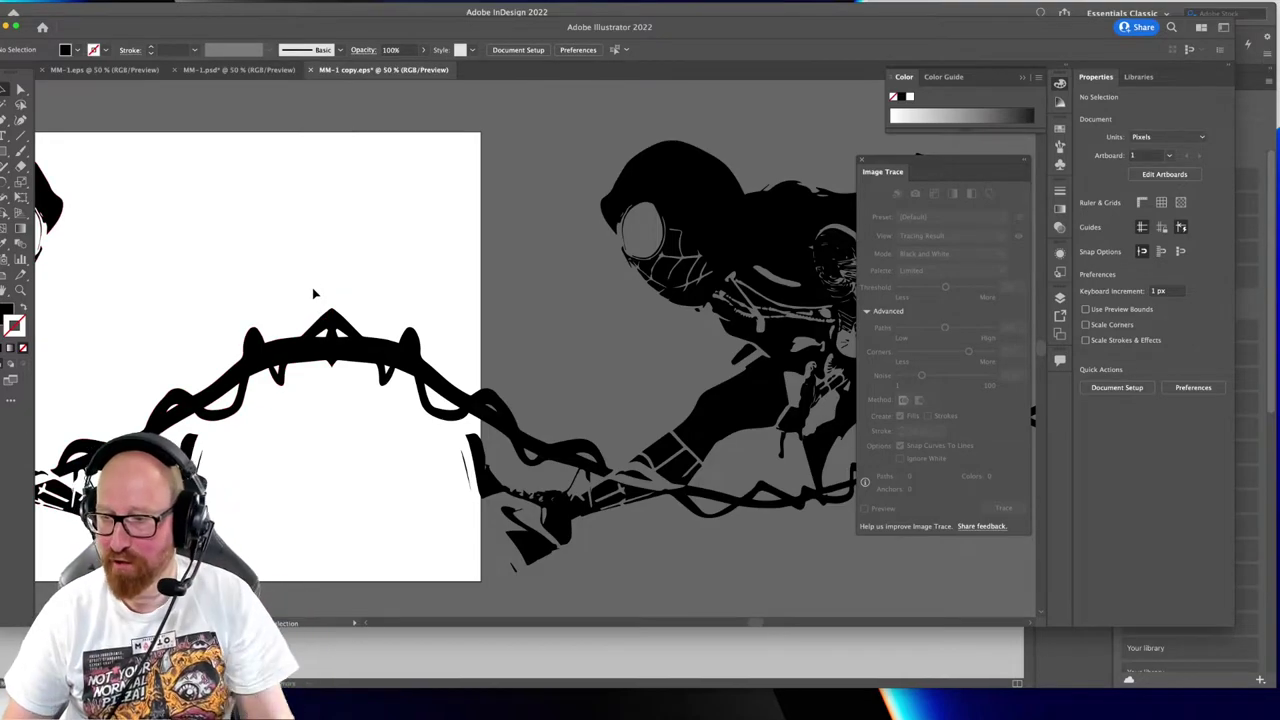
Delete the mirrored figure's body and far strand with Direct Selection, including the stray scraps to the right of its foot
scroll(428, 415, left, 5)
scroll(428, 415, down, 1)
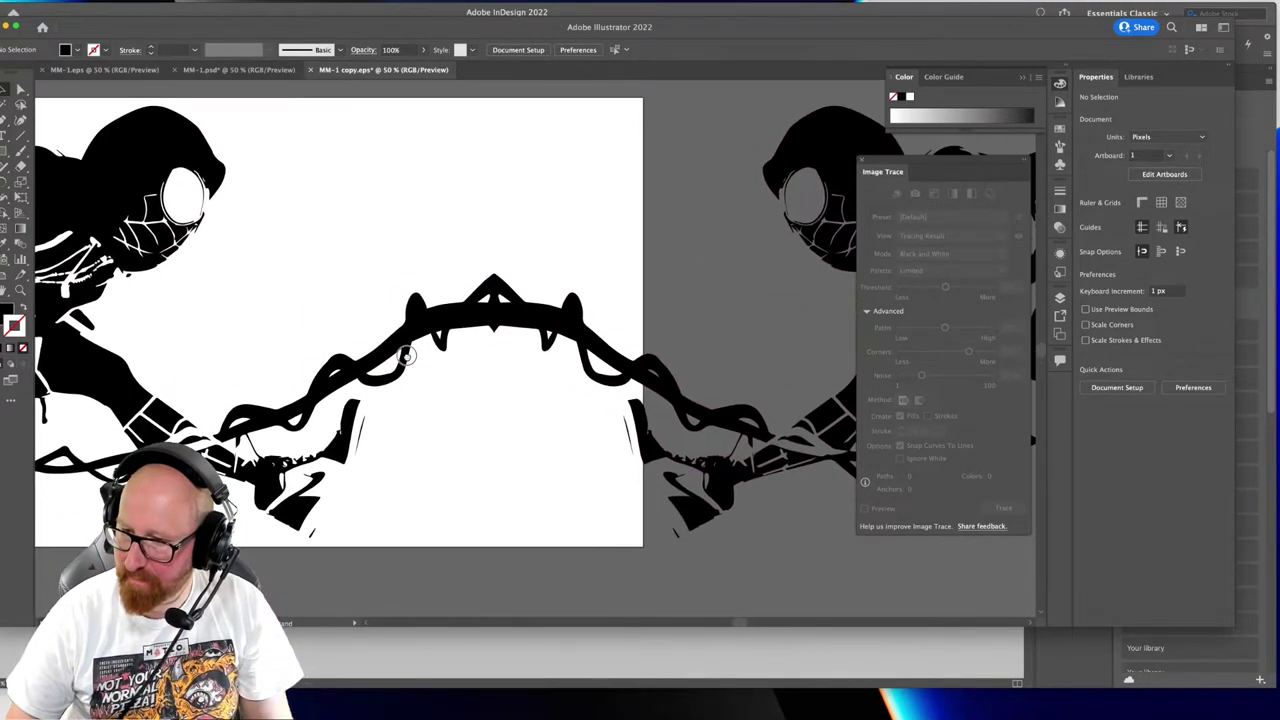
drag(566, 405, 353, 393)
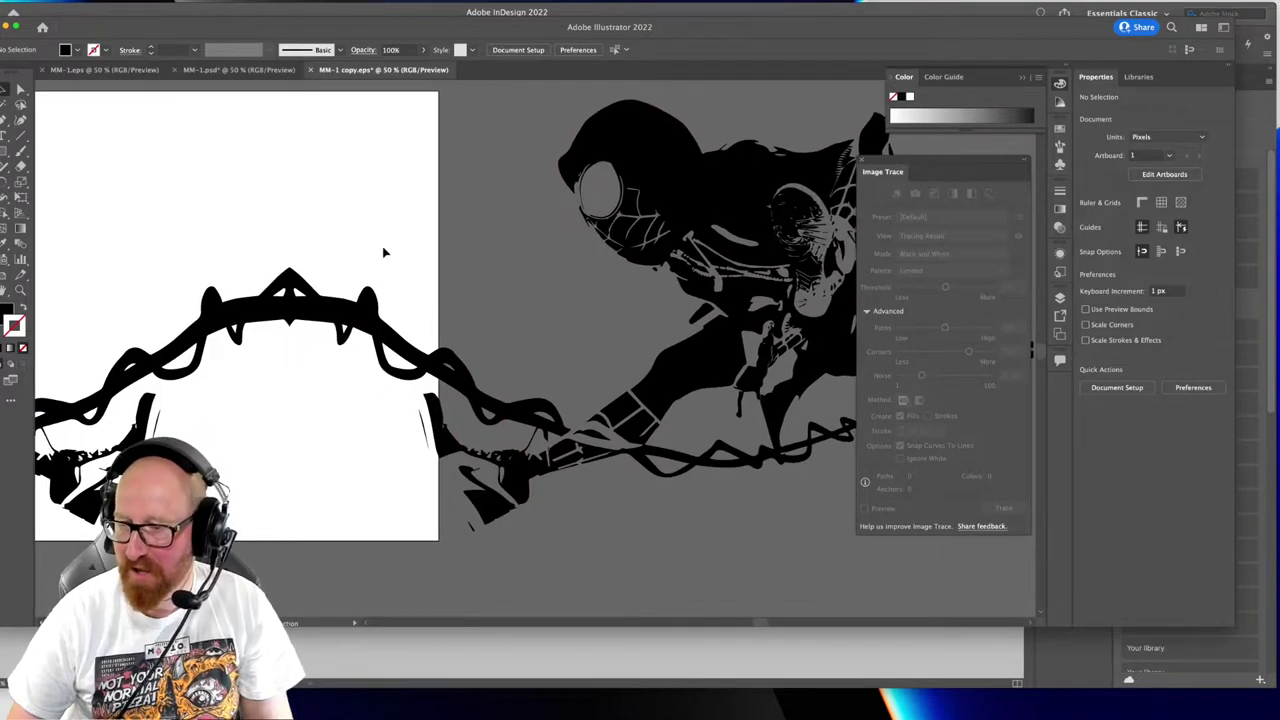
scroll(250, 300, right, 3)
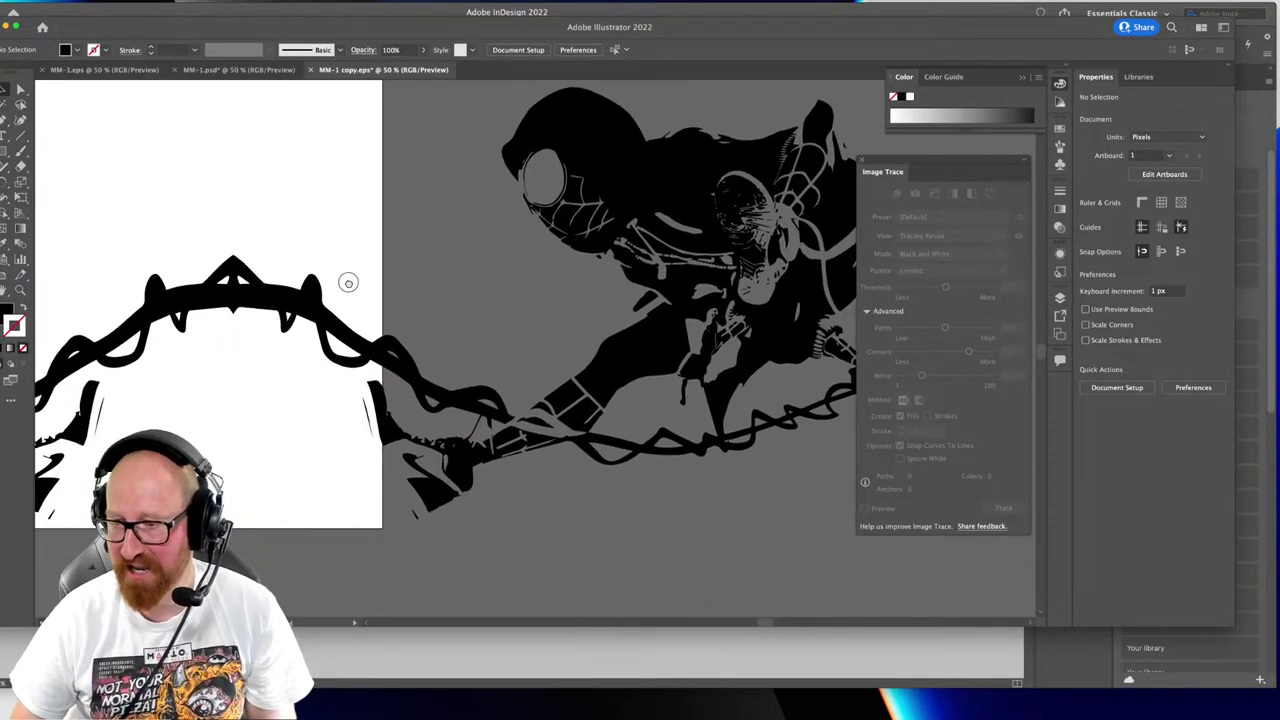
scroll(412, 355, right, 5)
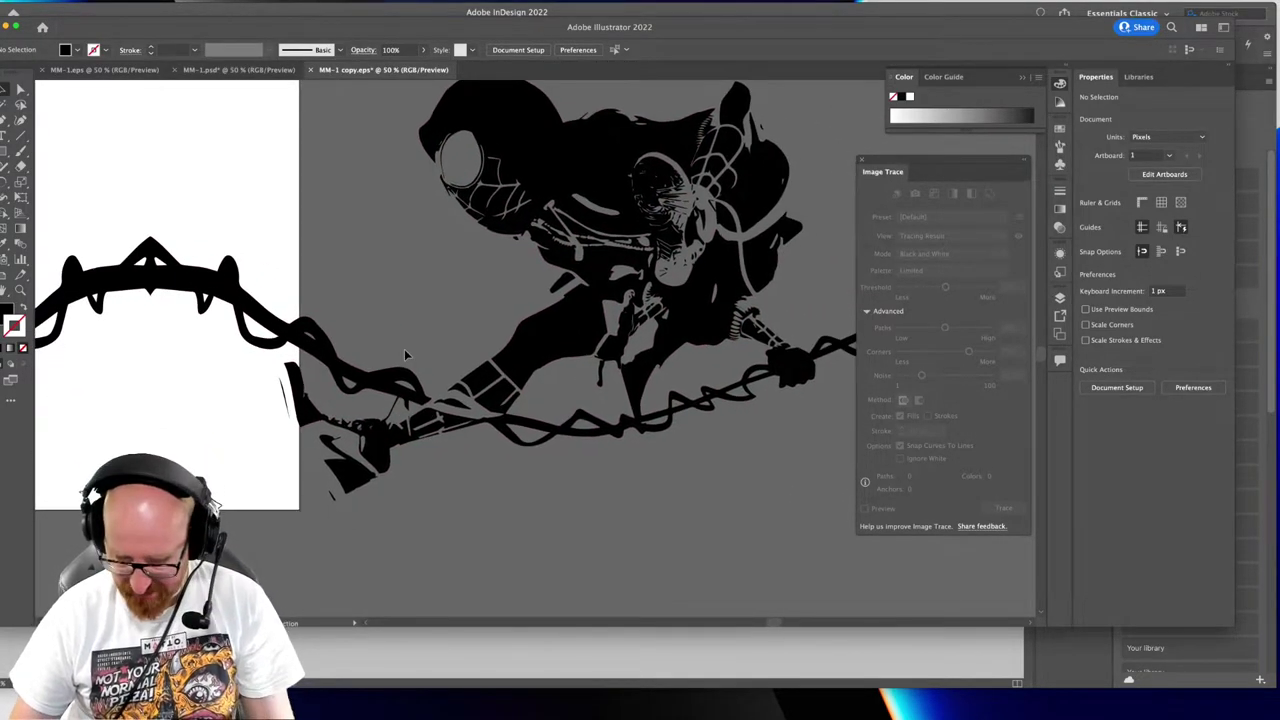
key(ctrl+minus)
key(a)
drag(794, 394, 452, 149)
click(630, 245)
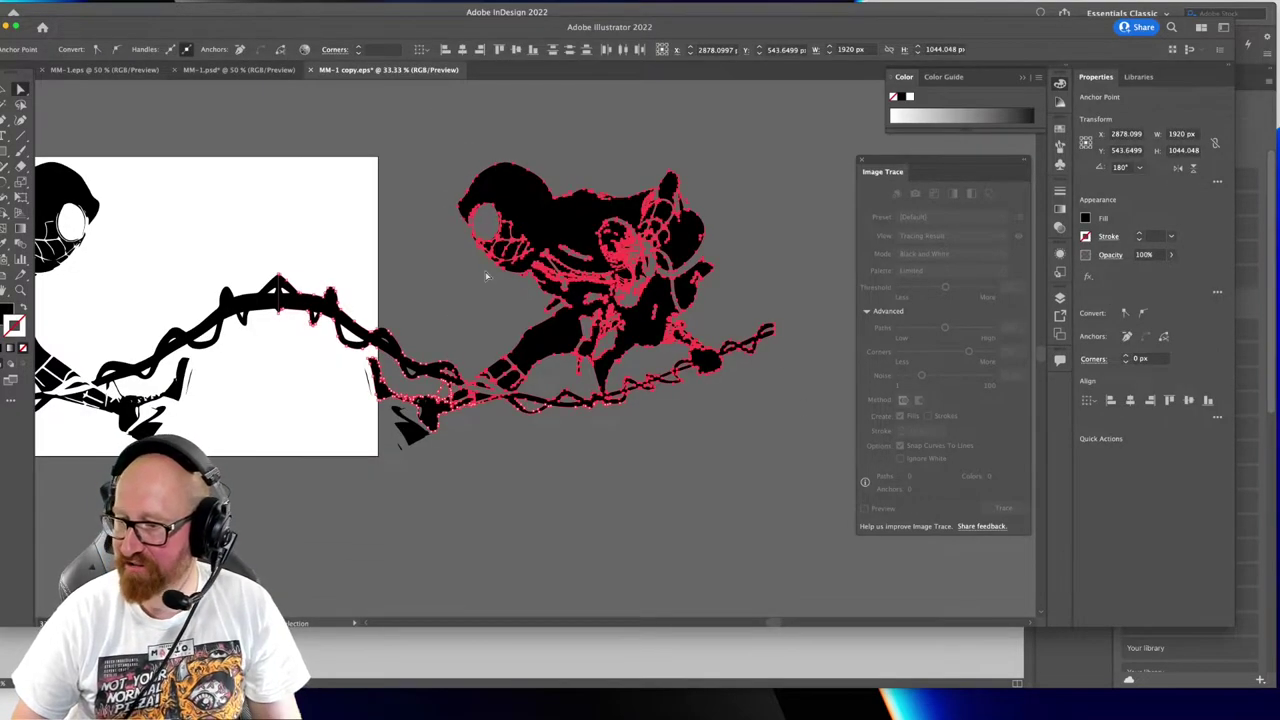
key(Delete)
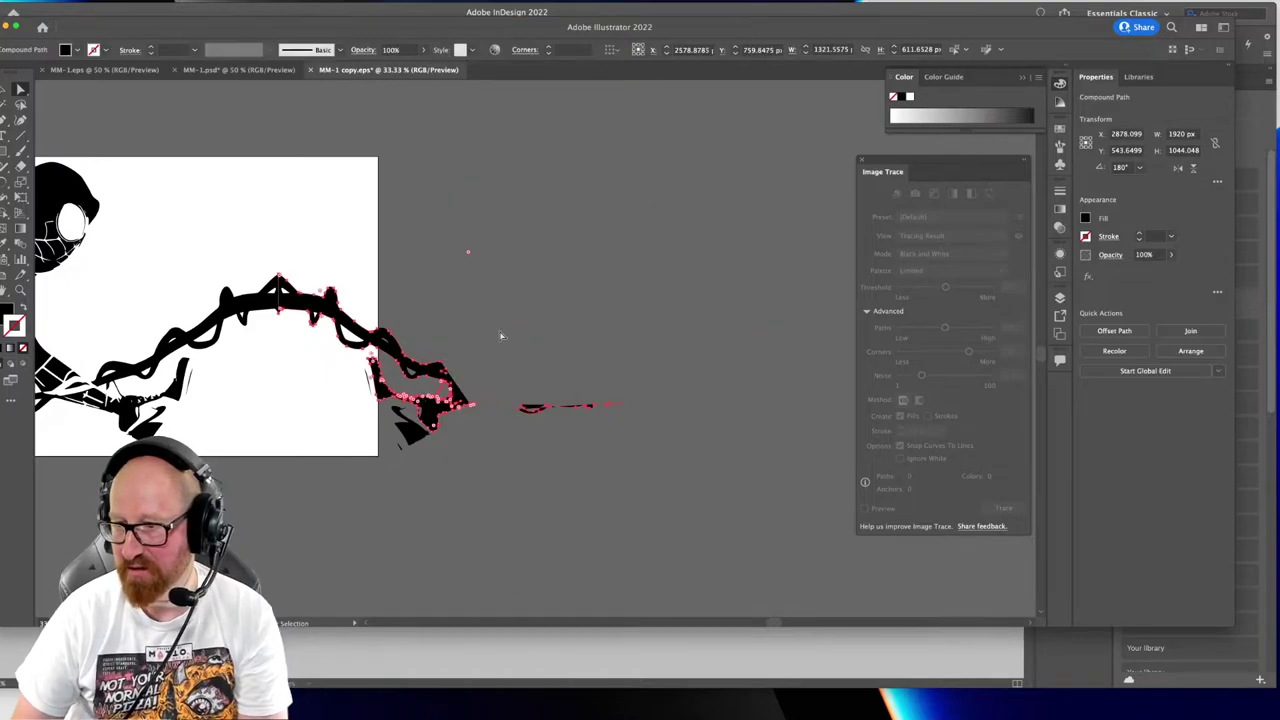
click(700, 466)
drag(519, 461, 500, 376)
key(Delete)
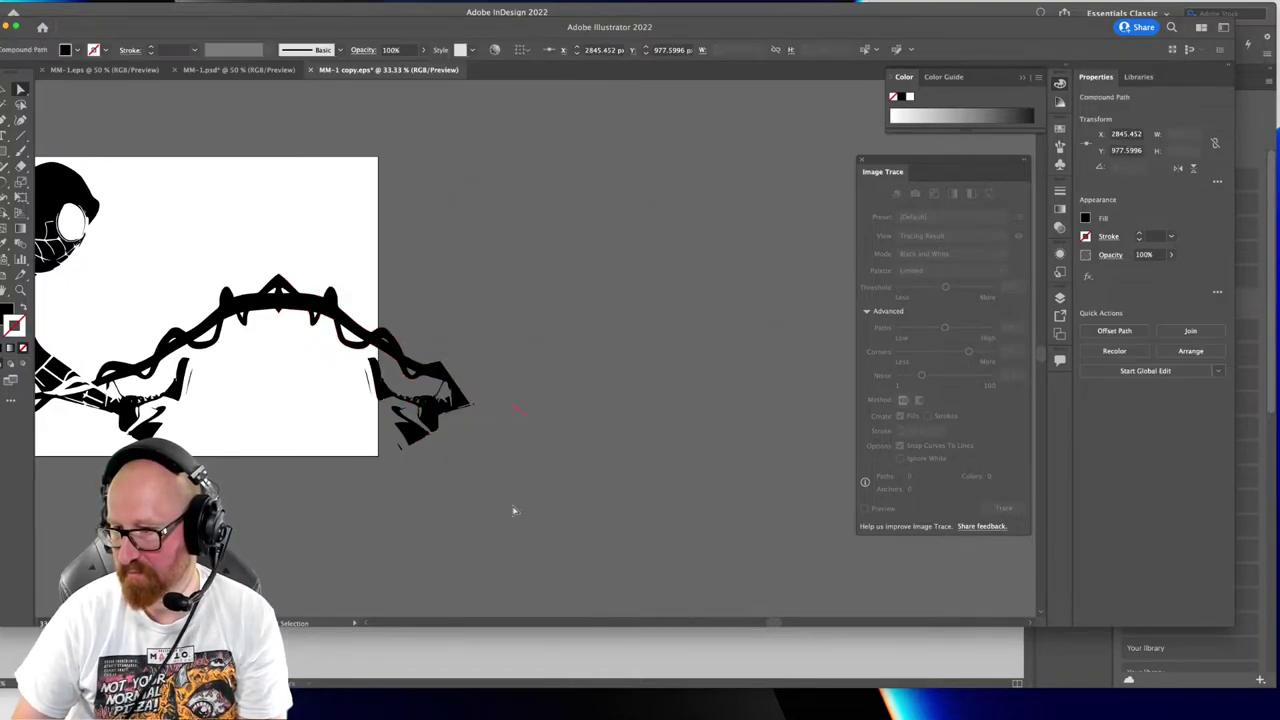
Delete most of the mirrored foot and the loose shoe fragments beneath the extended web strand
drag(561, 501, 479, 347)
key(Delete)
drag(492, 520, 390, 412)
key(Delete)
click(327, 383)
key(Delete)
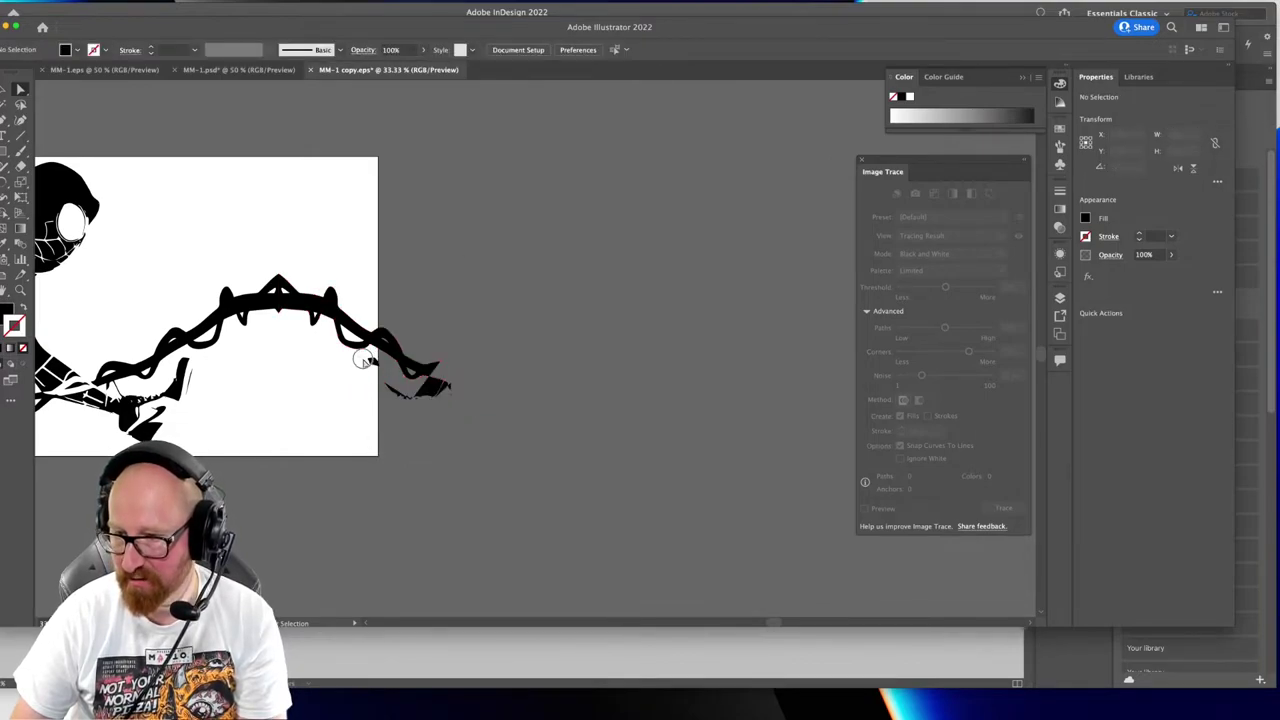
drag(362, 359, 380, 374)
key(Delete)
click(251, 343)
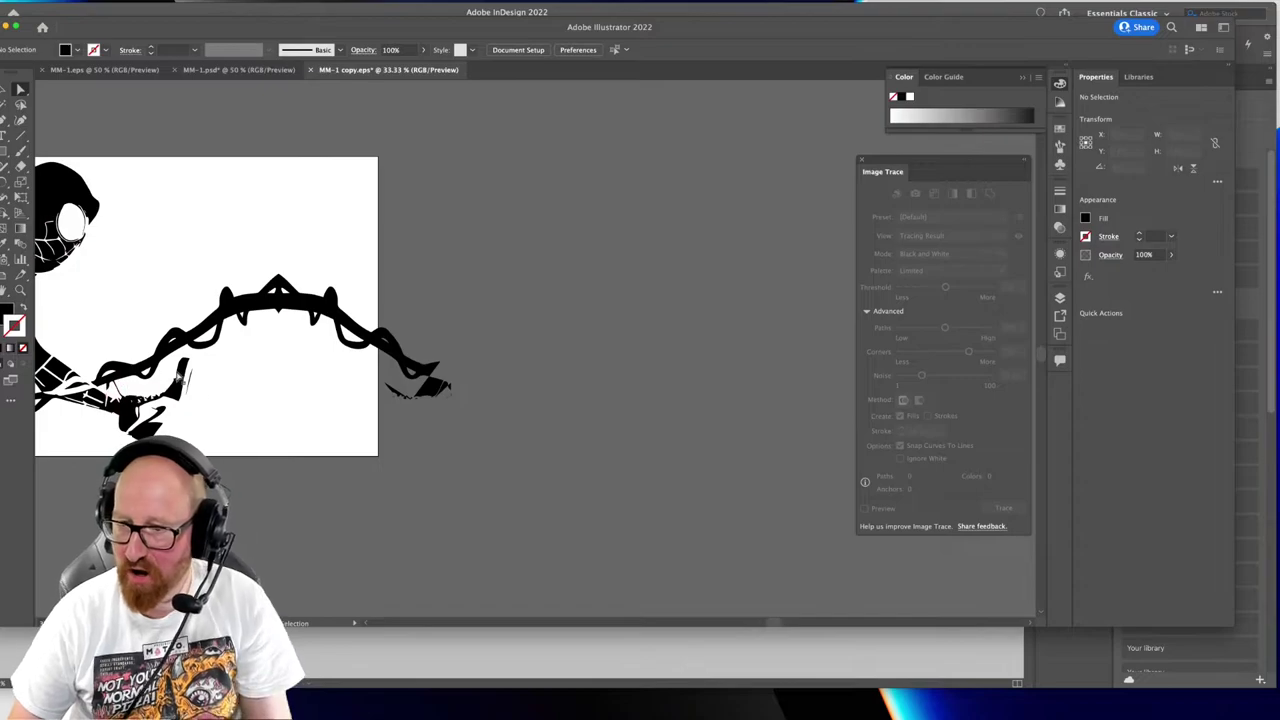
Clear the remaining foot scraps and stray points around the extended strand's right tip, leaving only the strand
drag(206, 401, 416, 345)
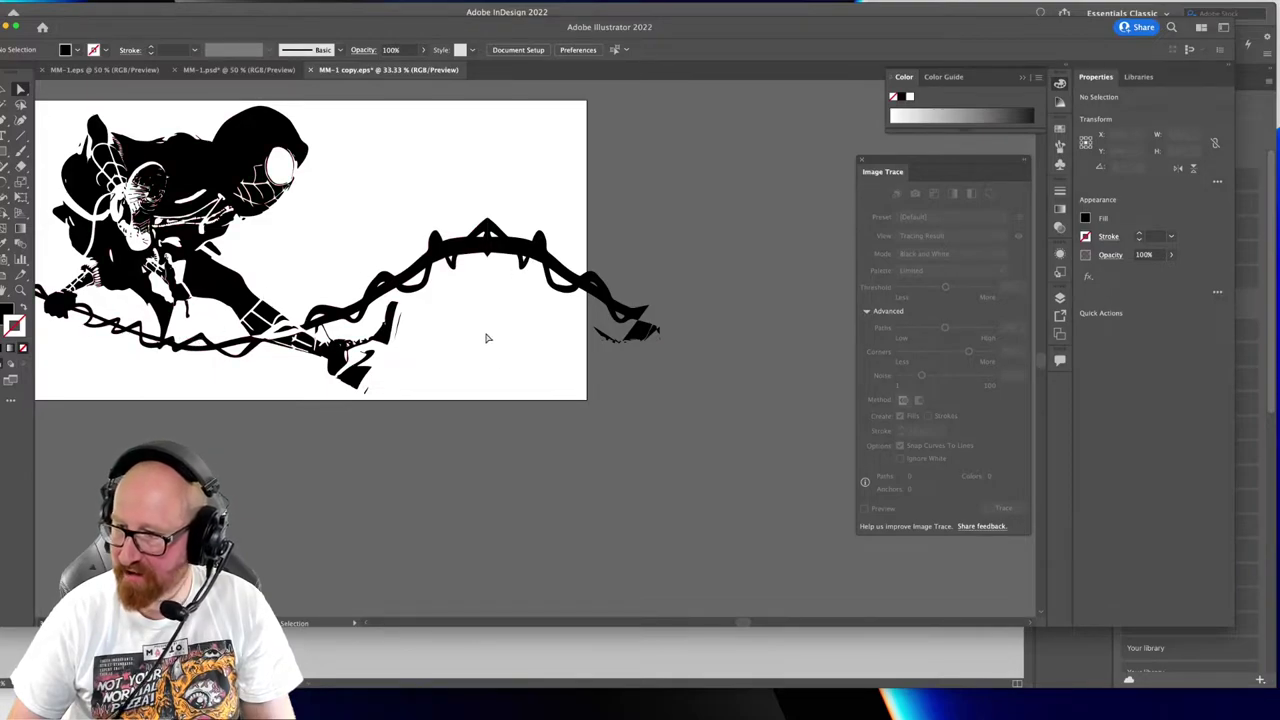
scroll(487, 338, right, 3)
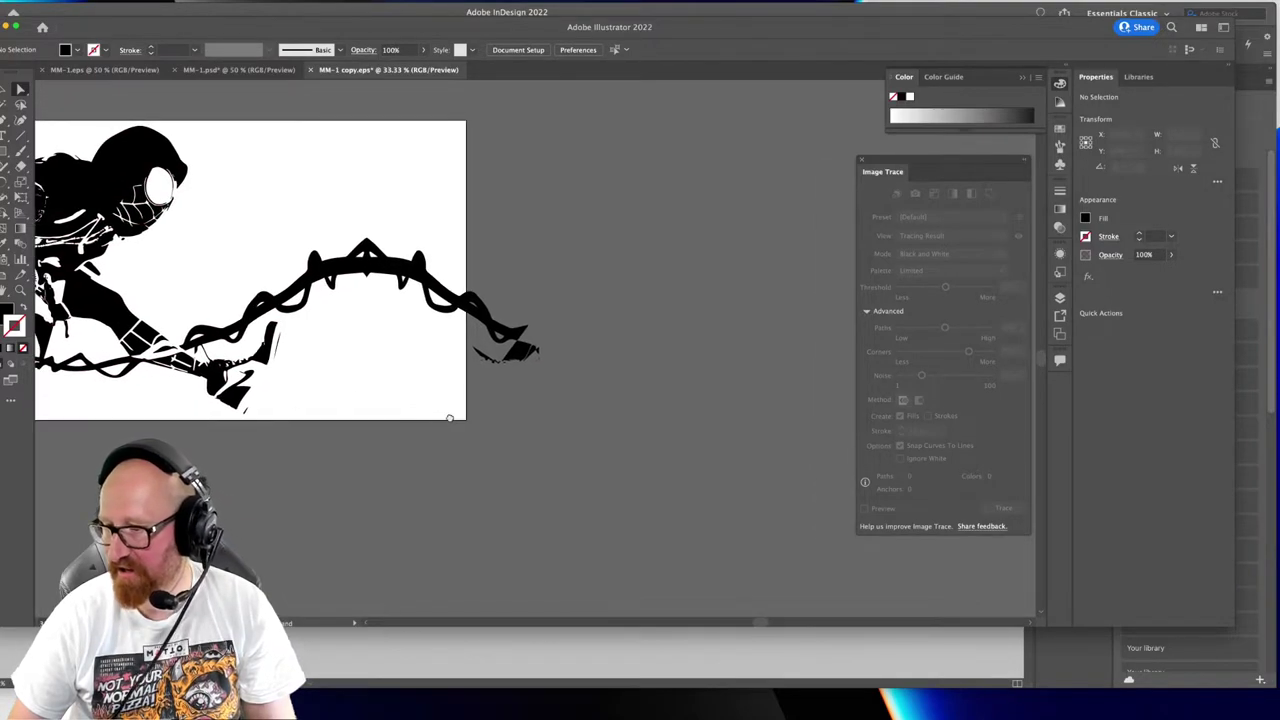
click(520, 372)
click(556, 460)
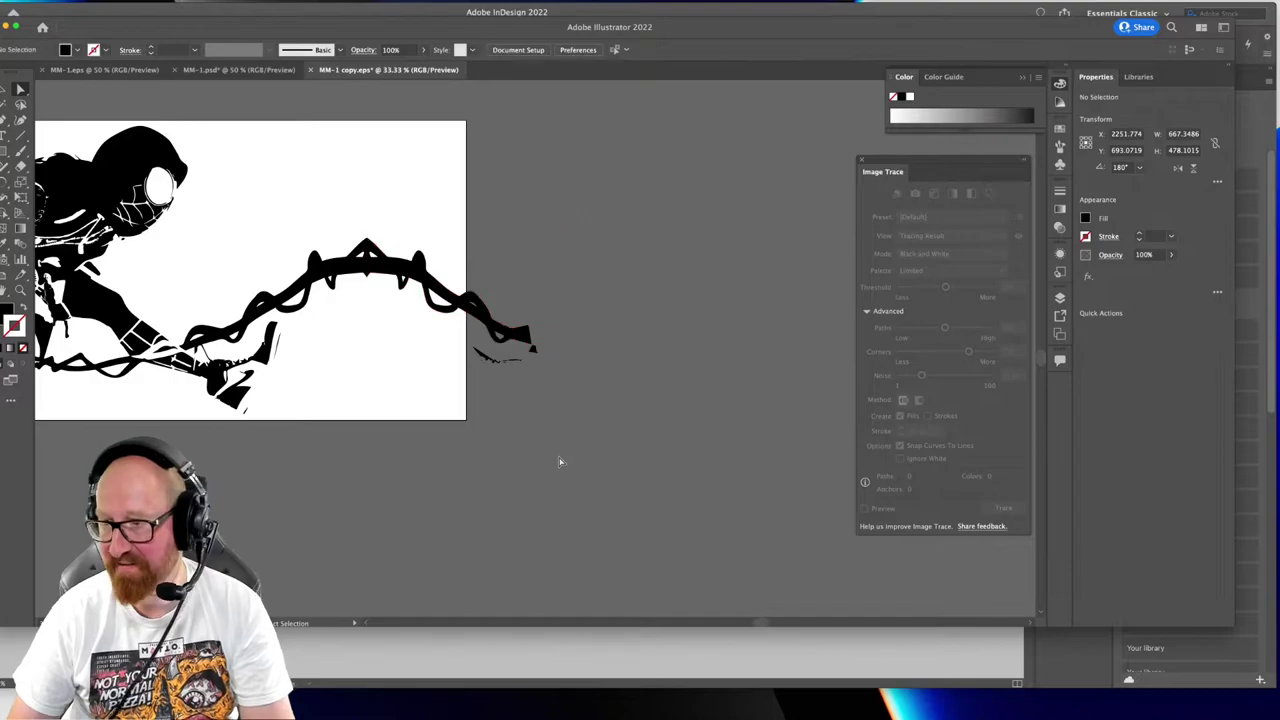
key(super+equal)
key(super+equal)
mouse_move(390, 341)
mouse_down()
mouse_move(440, 395)
mouse_move(564, 411)
mouse_move(564, 427)
mouse_move(522, 343)
mouse_move(543, 360)
mouse_move(514, 354)
mouse_move(518, 342)
mouse_up()
key(Delete)
click(424, 375)
key(Delete)
click(566, 420)
key(Delete)
click(575, 368)
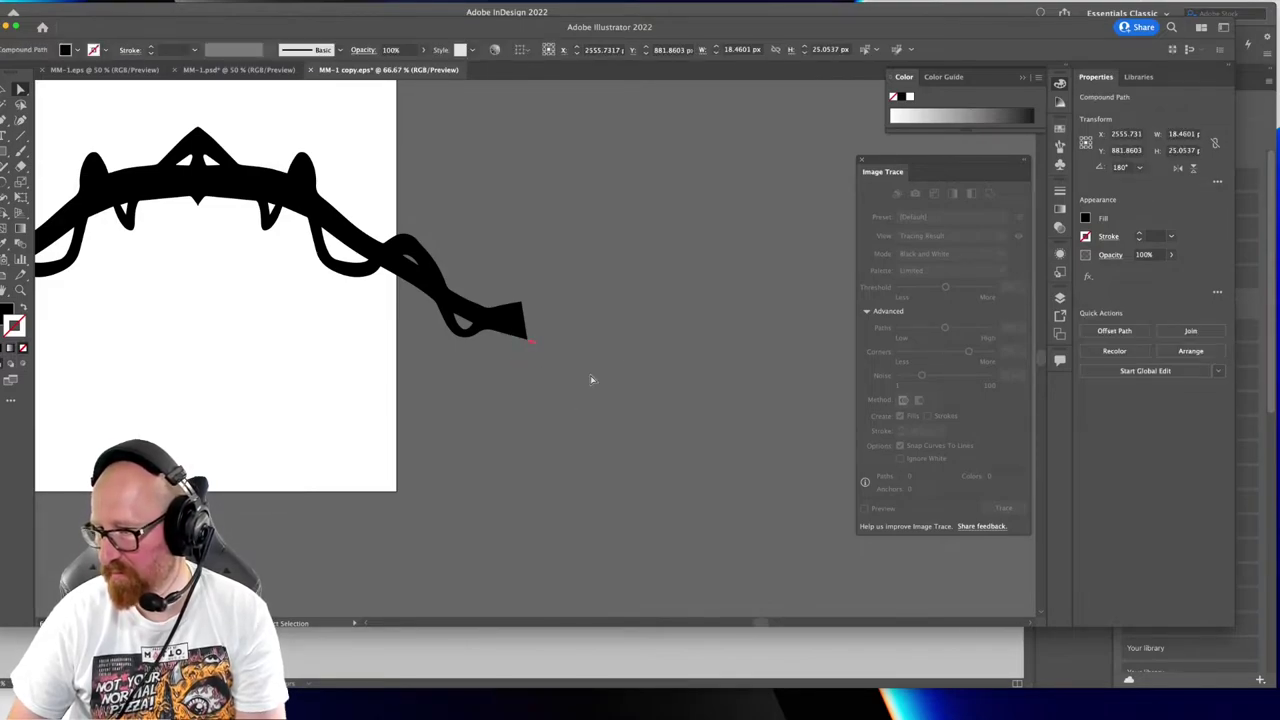
Widen the artboard to about 2634 by 1160 px to contain the whole extended strand, and save MM-1 copy.eps
drag(277, 305, 567, 396)
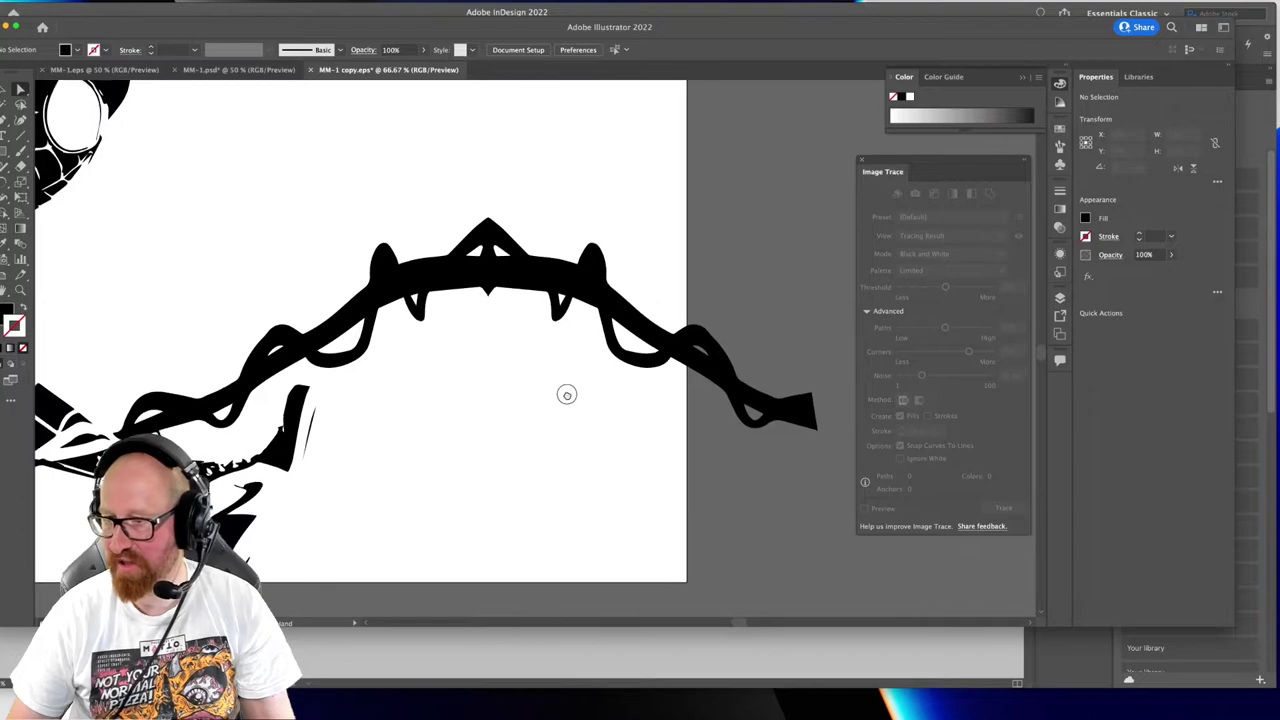
key(super+minus)
key(super+minus)
scroll(504, 301, right, 2)
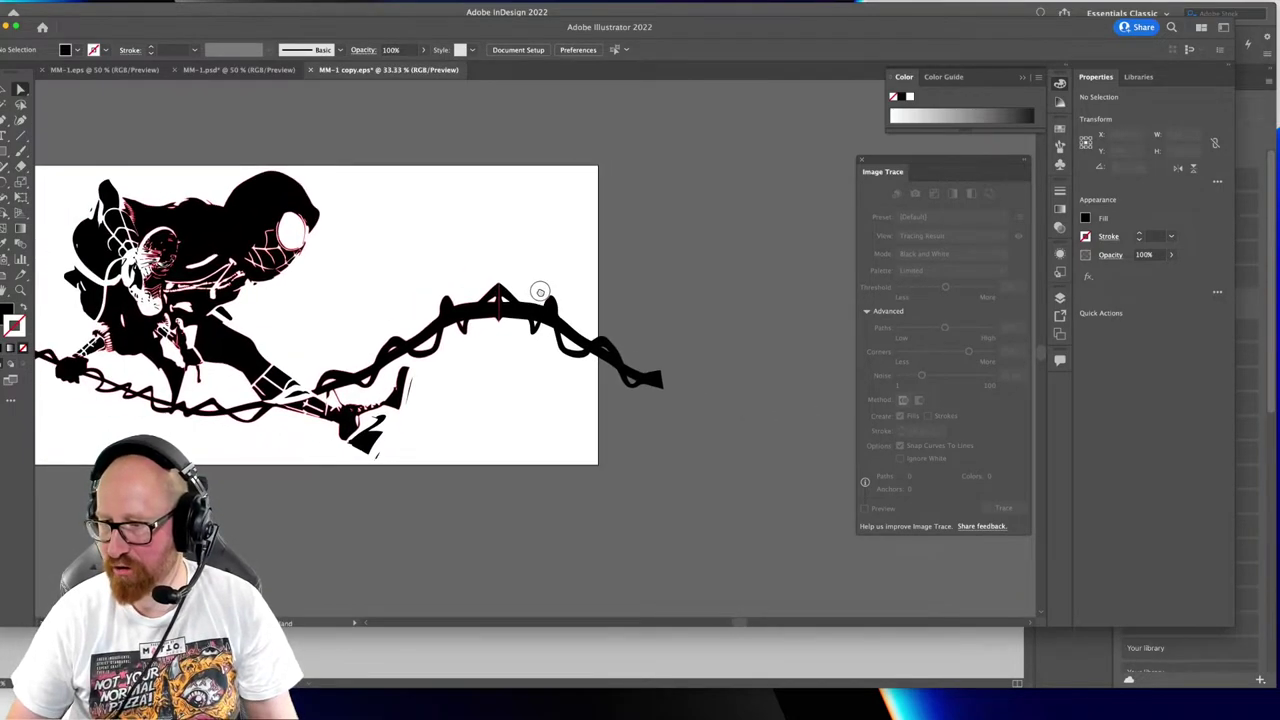
scroll(515, 280, left, 5)
key(alt+super+p)
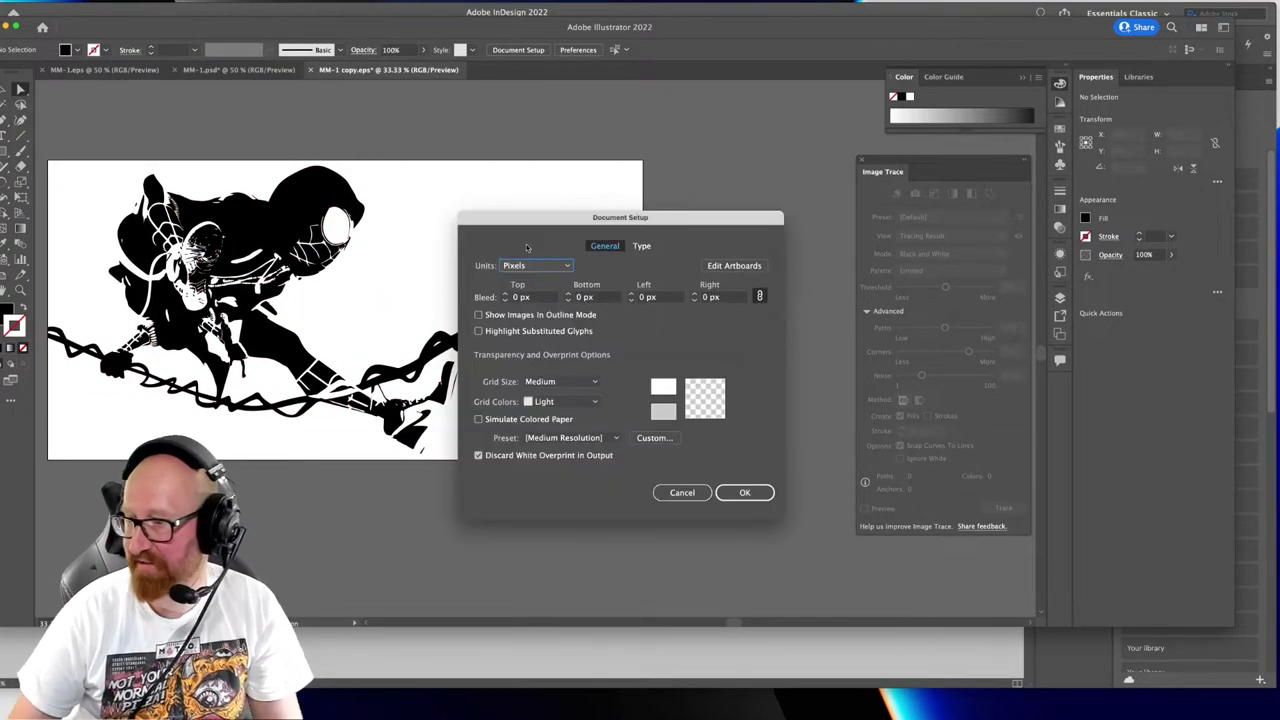
click(730, 268)
drag(642, 310, 732, 313)
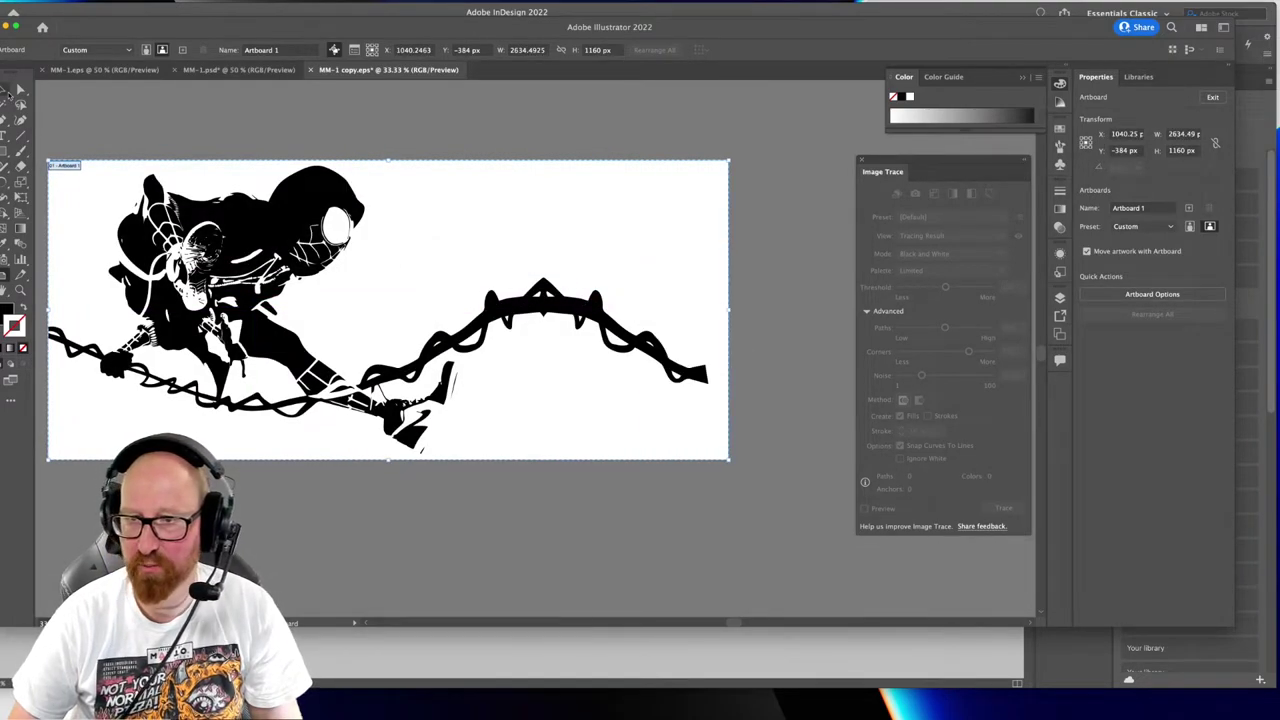
click(5, 90)
scroll(260, 136, left, 3)
key(super+s)
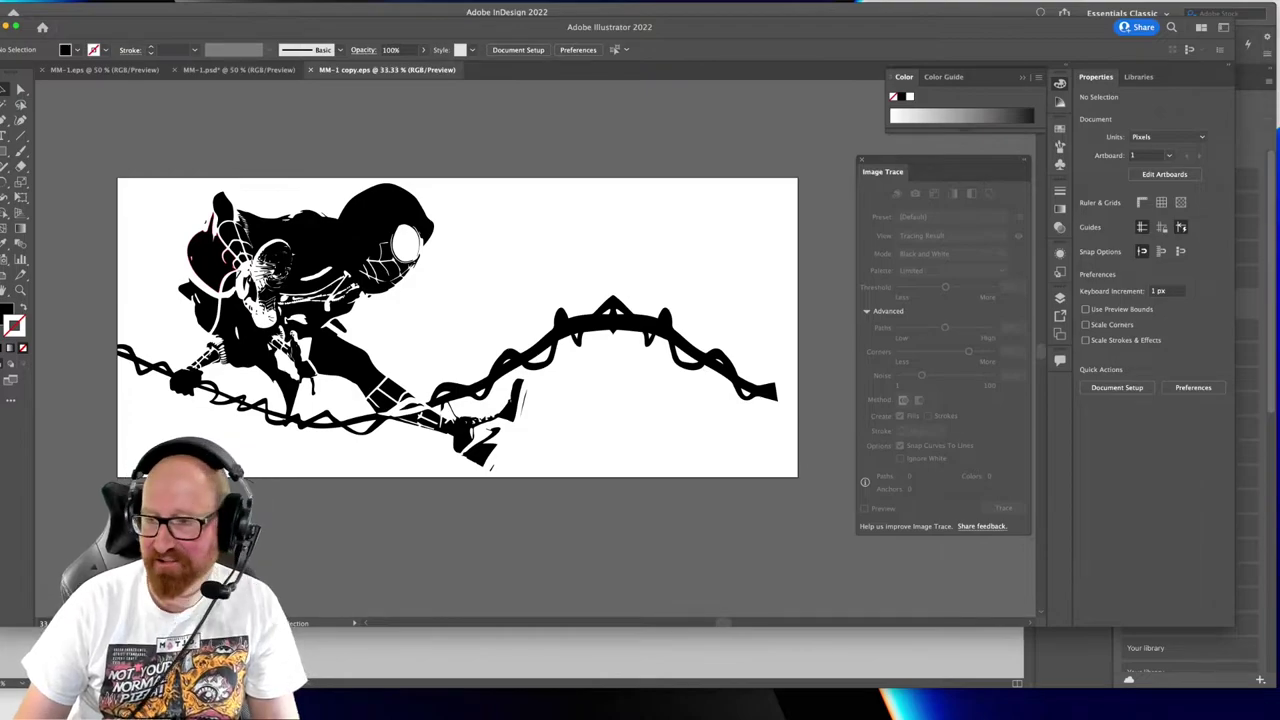
Switch to InDesign and update the modified MM-1 copy.eps link in the artwork
key(super+Tab)
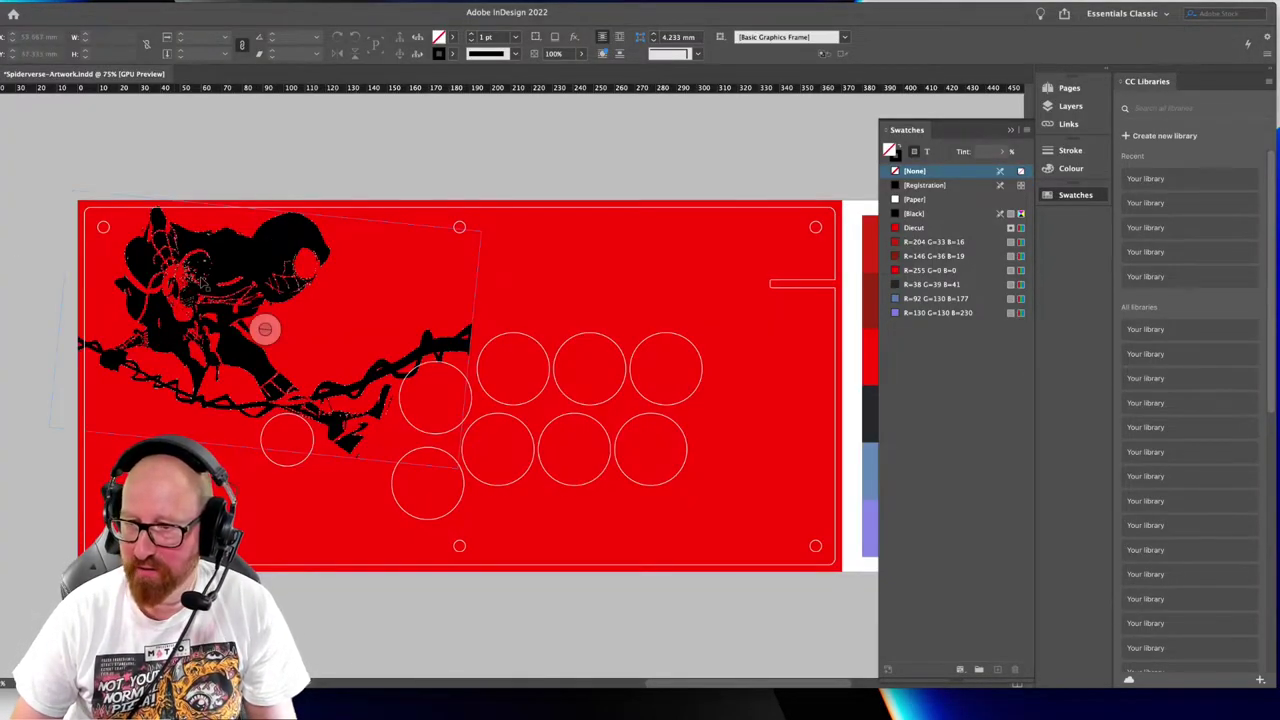
scroll(265, 329, up, 4)
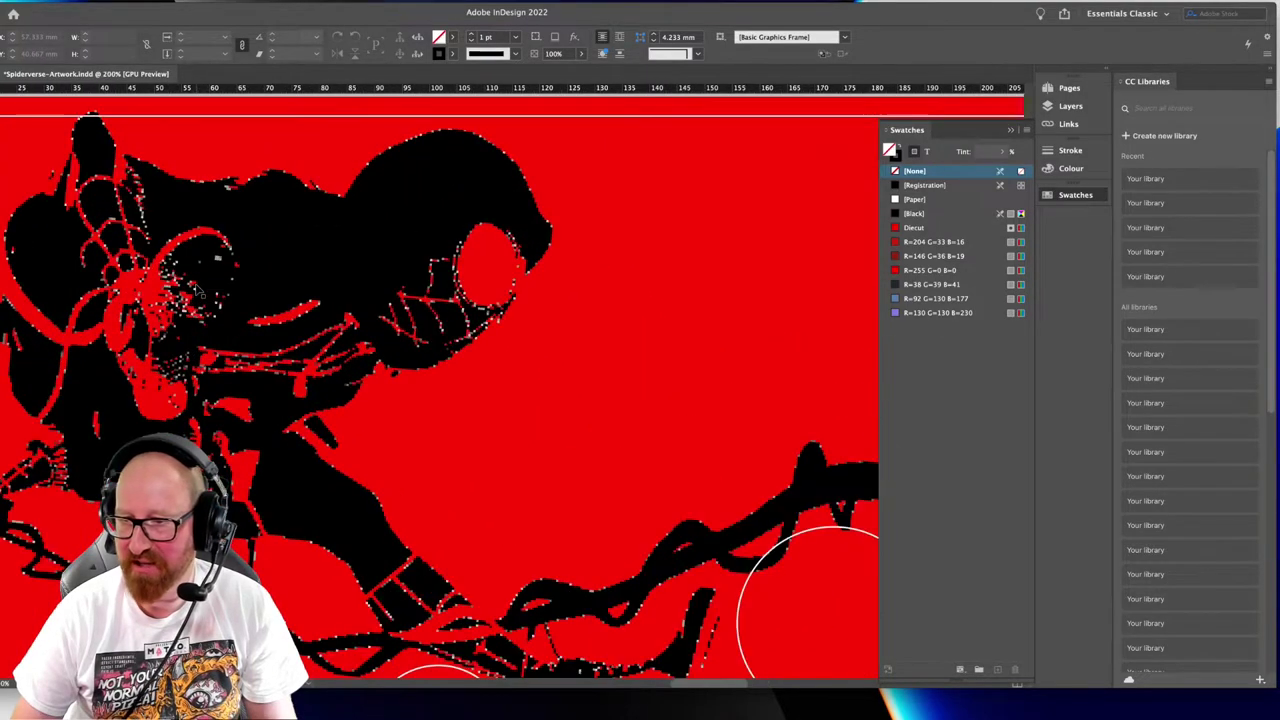
drag(290, 331, 308, 344)
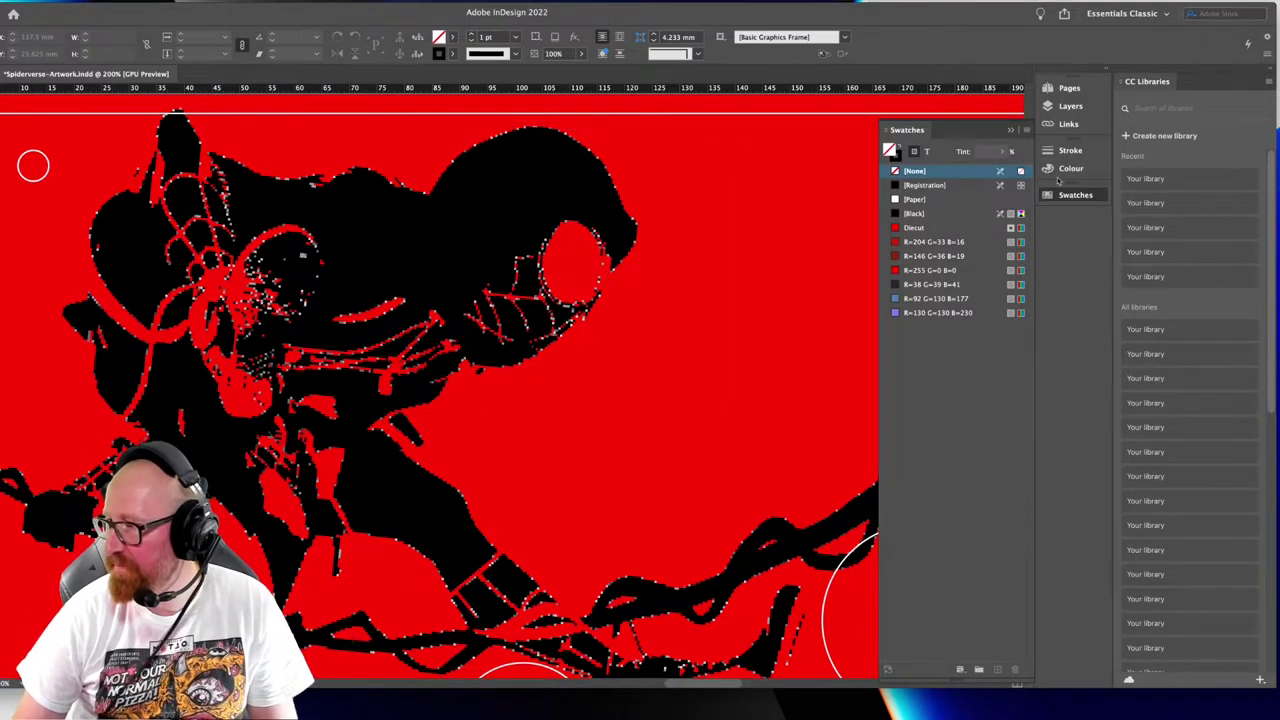
click(1068, 123)
click(988, 116)
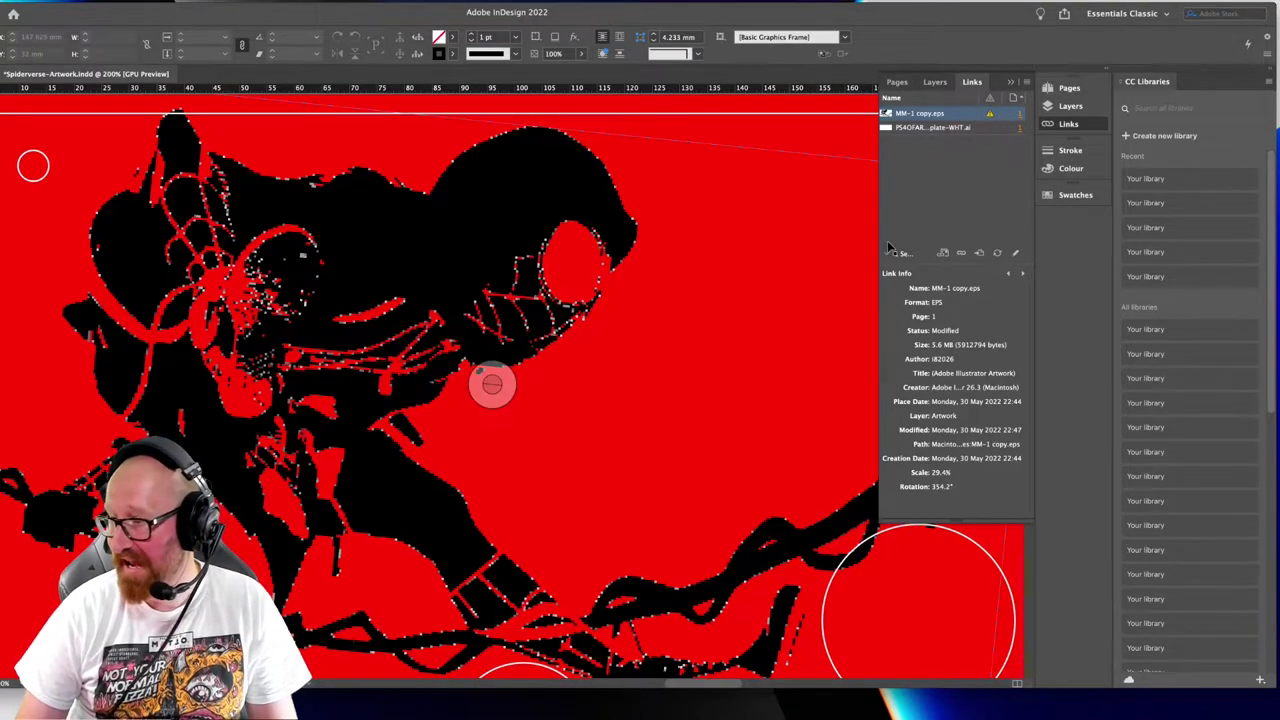
click(997, 255)
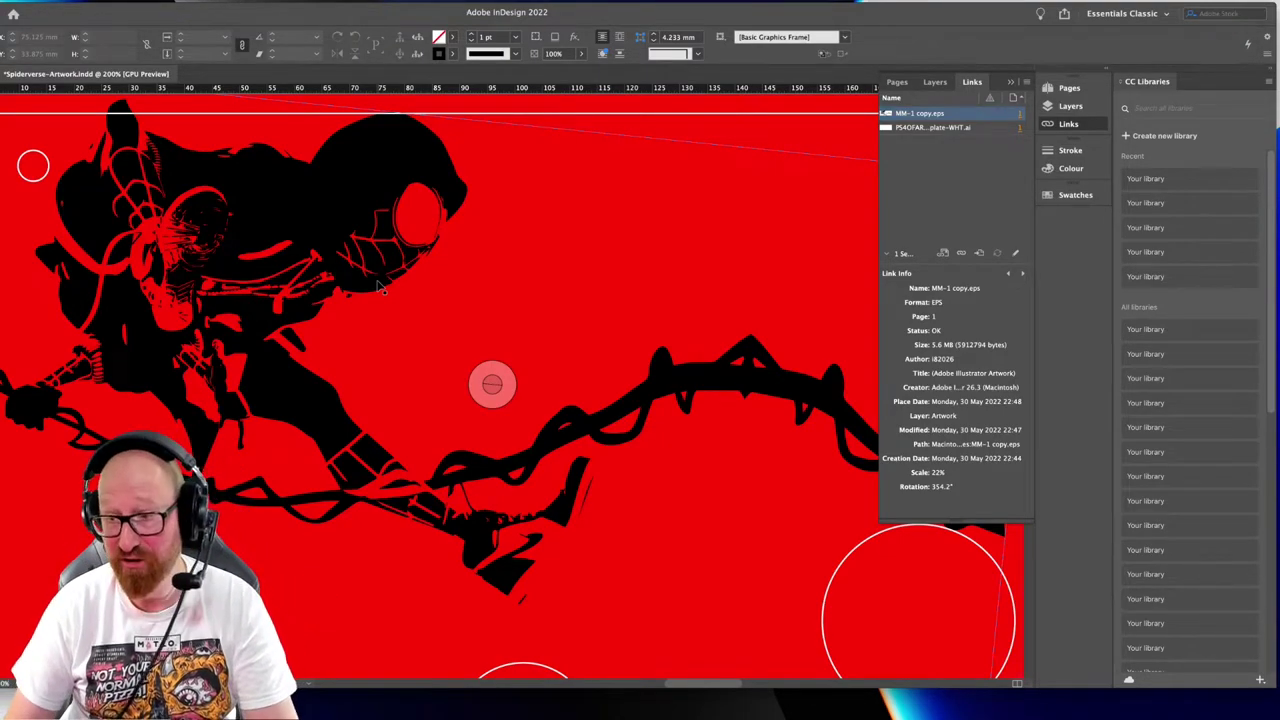
Scale the placed figure up to about 262 by 114 mm and crop the frame's right edge to about 233 mm wide
key(super+minus)
key(super+minus)
drag(549, 401, 420, 321)
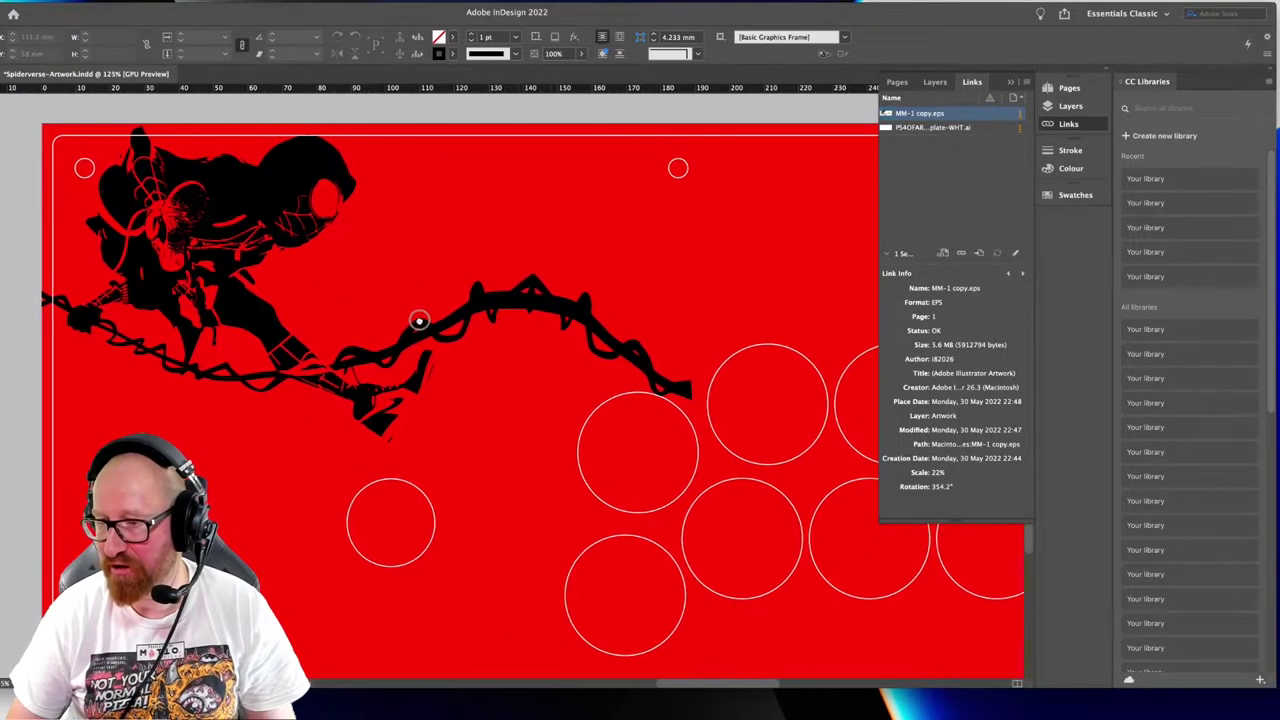
click(317, 227)
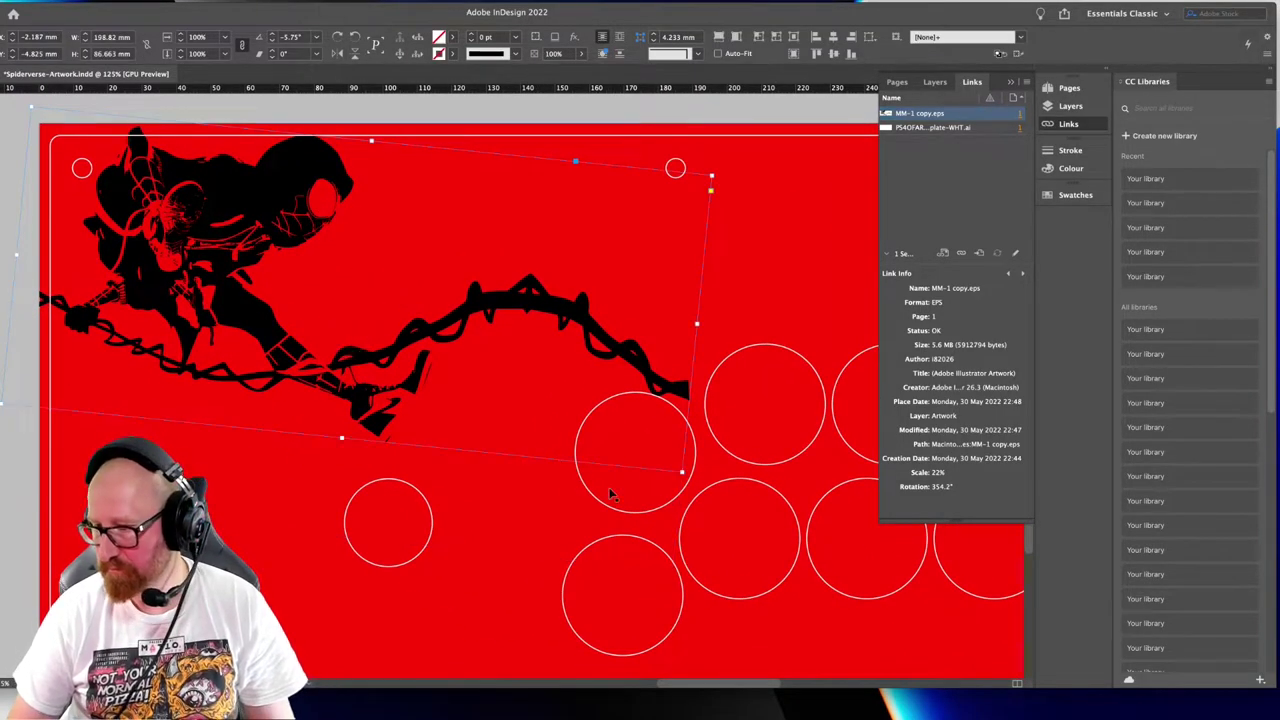
drag(682, 473, 831, 583)
drag(788, 514, 589, 452)
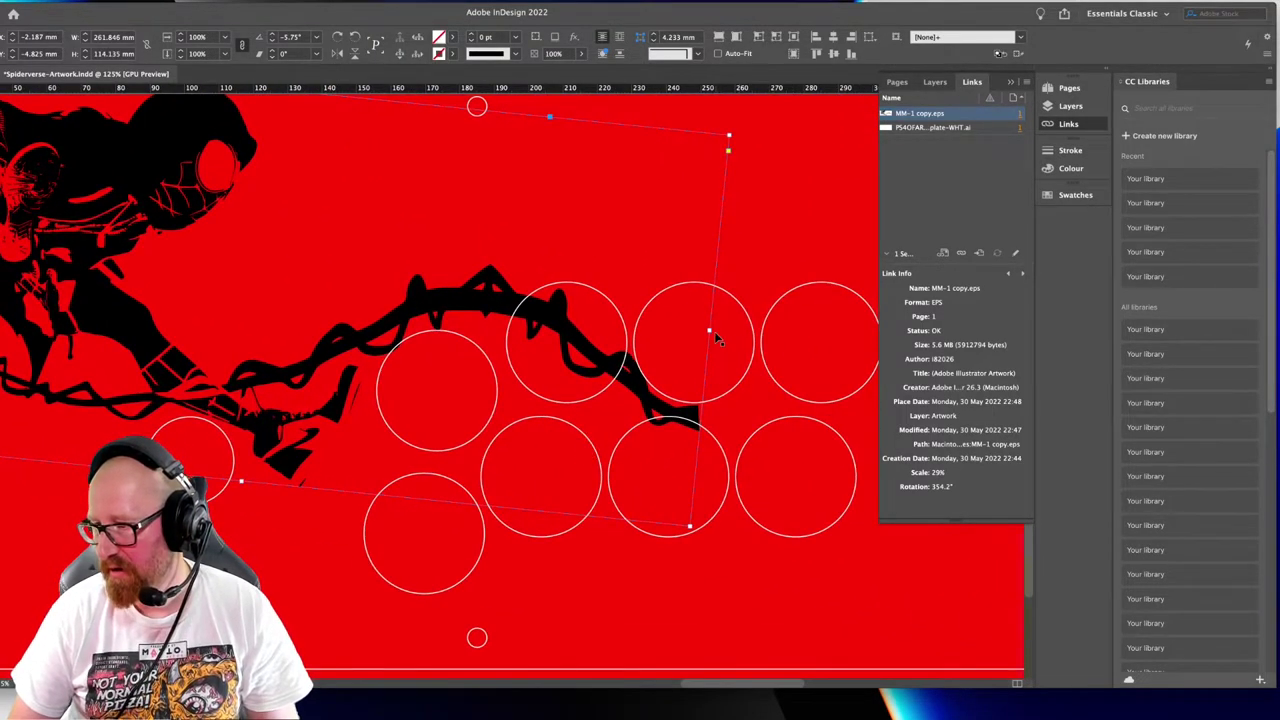
drag(709, 329, 610, 325)
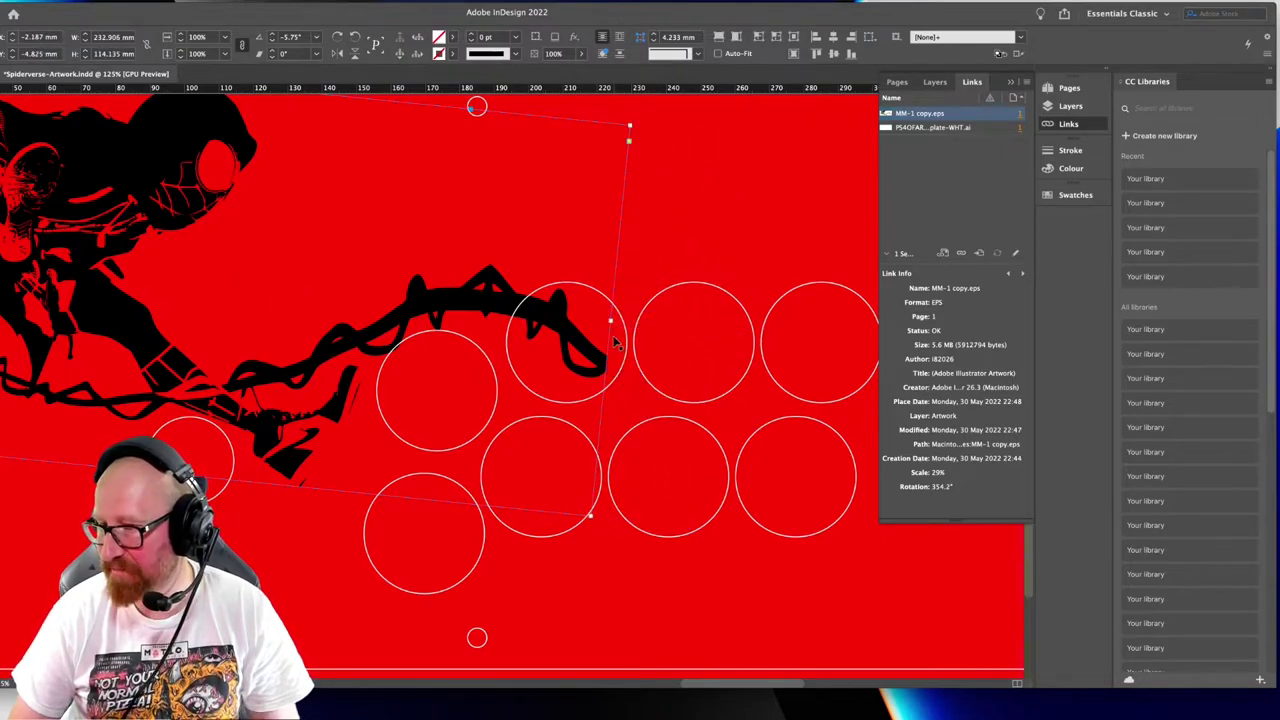
Deselect the figure, review the whole panel layout, and save Spiderverse-Artwork.indd
key(super+shift+a)
key(super+minus)
key(super+minus)
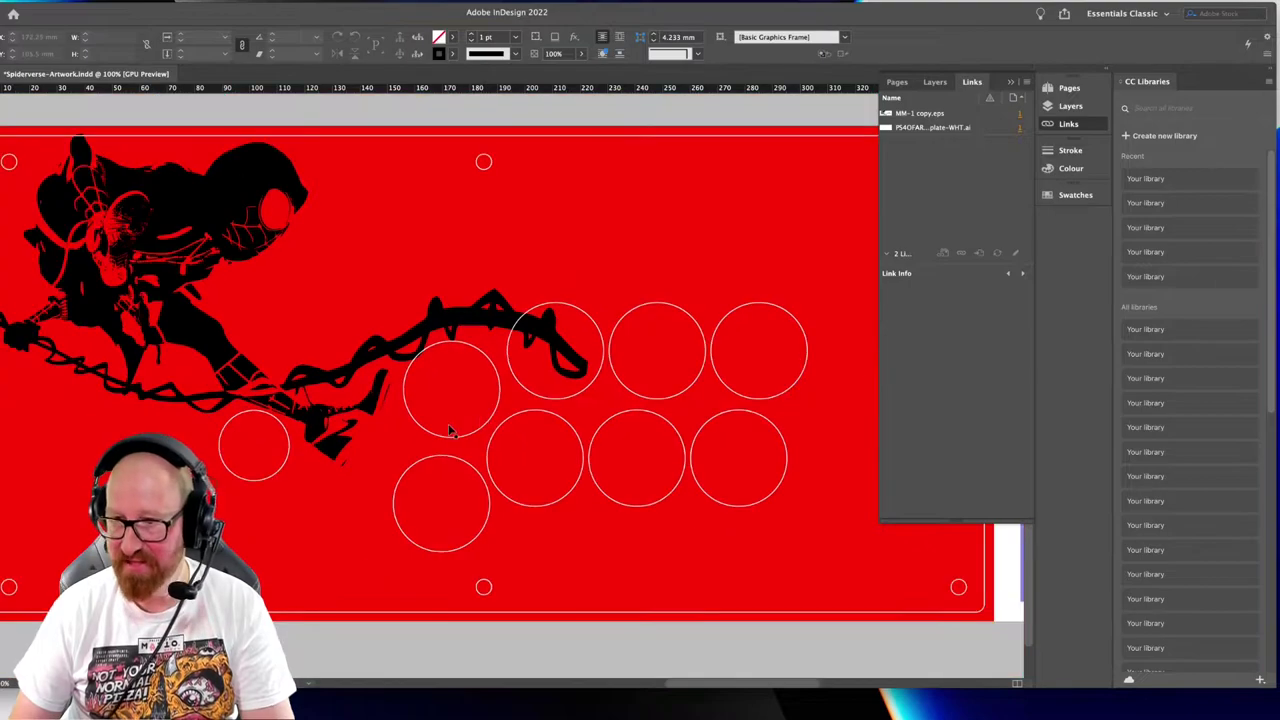
scroll(465, 440, right, 3)
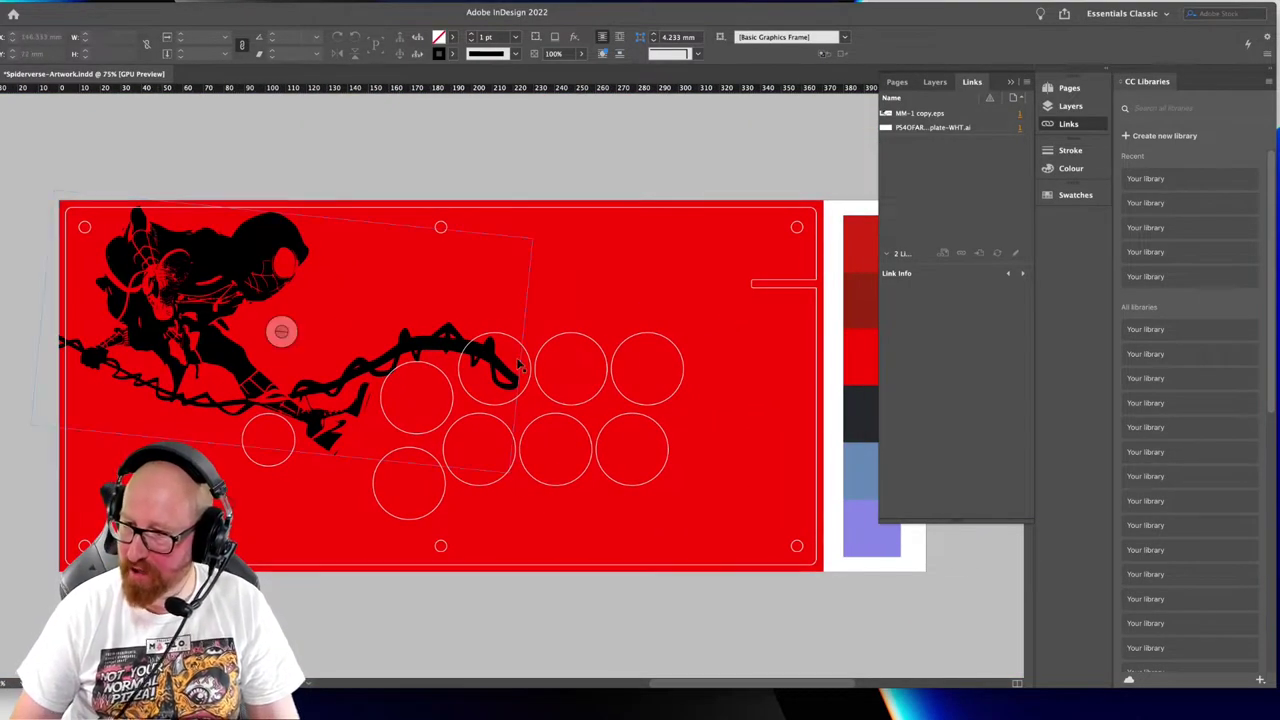
scroll(313, 302, right, 1)
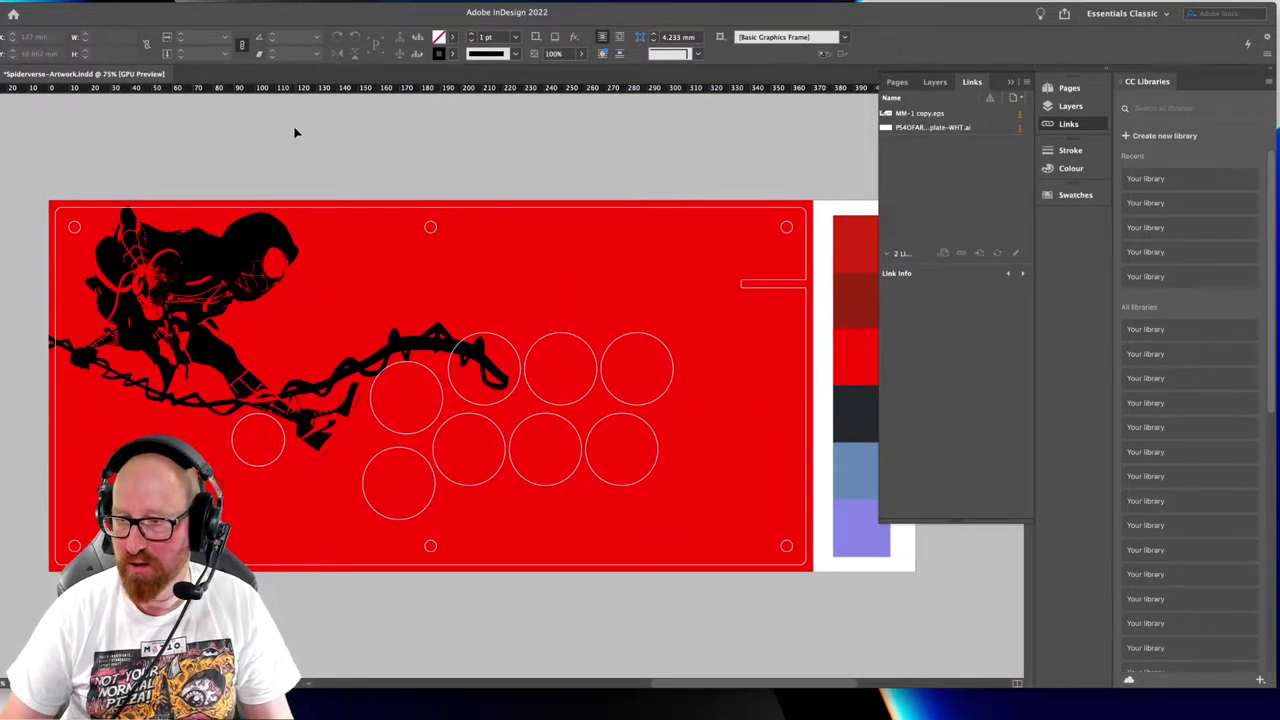
key(super+s)
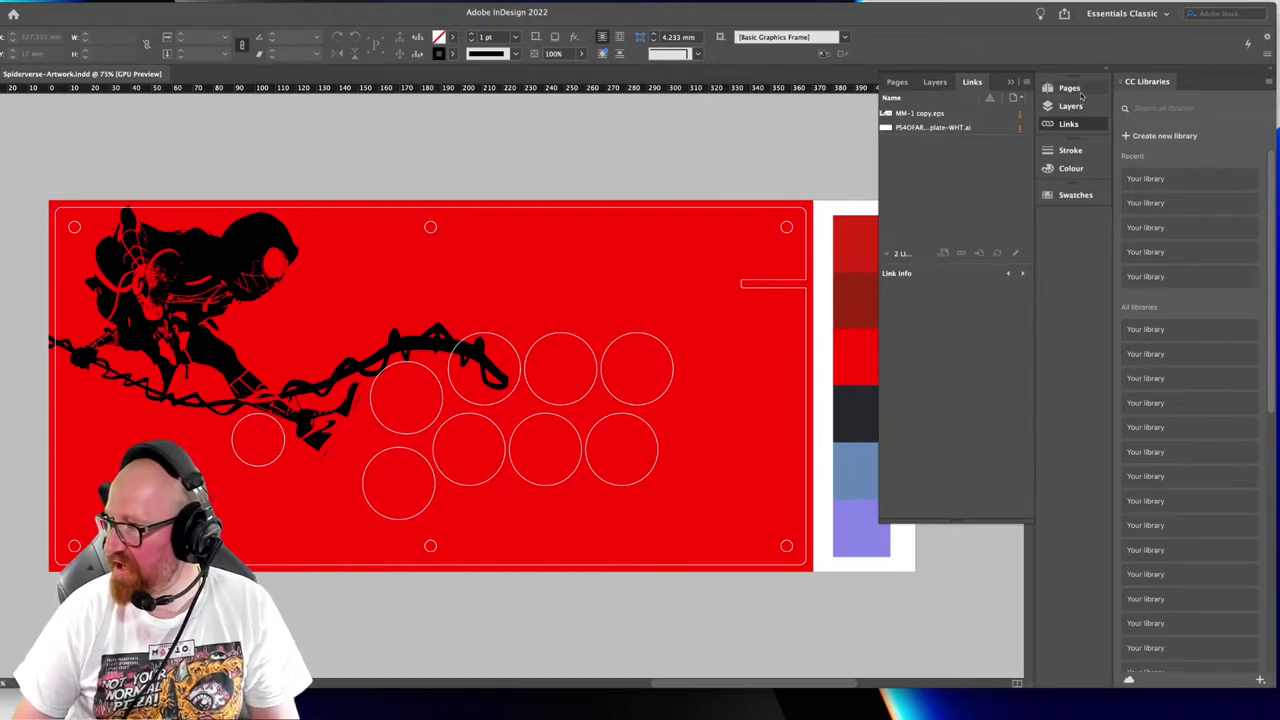
Turn off facing pages in the document setup
click(1071, 89)
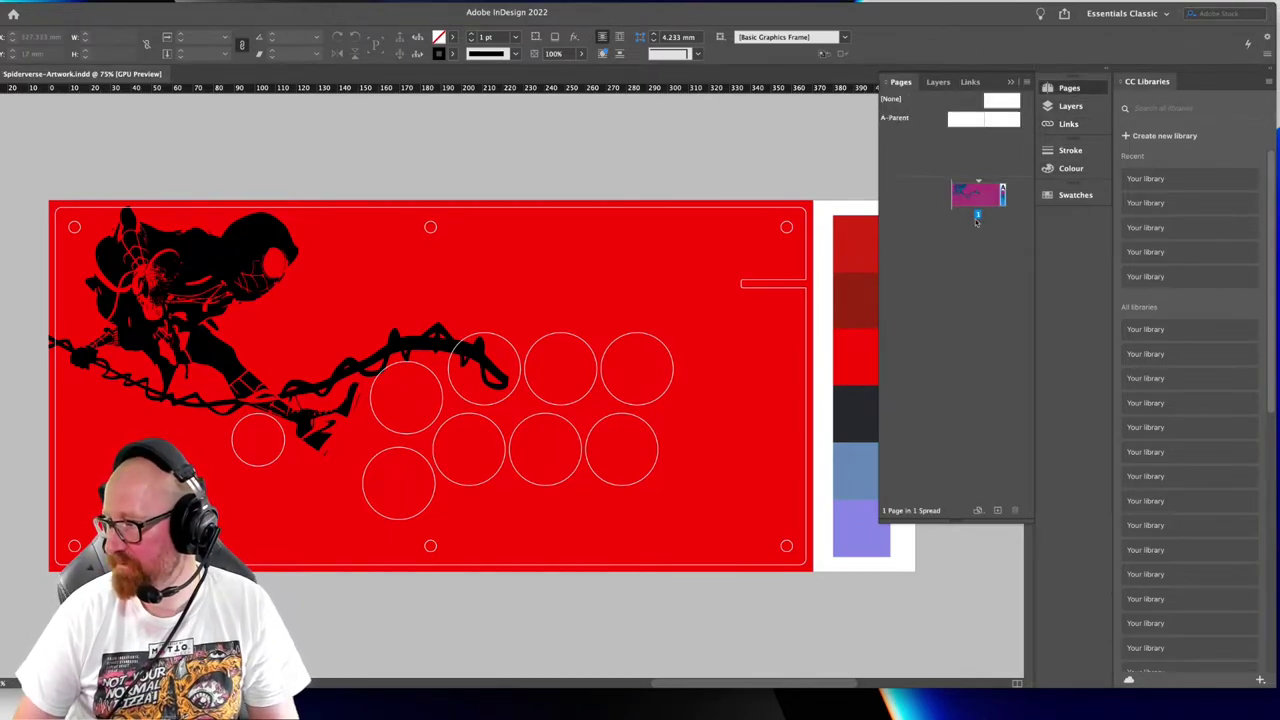
key(super+alt+p)
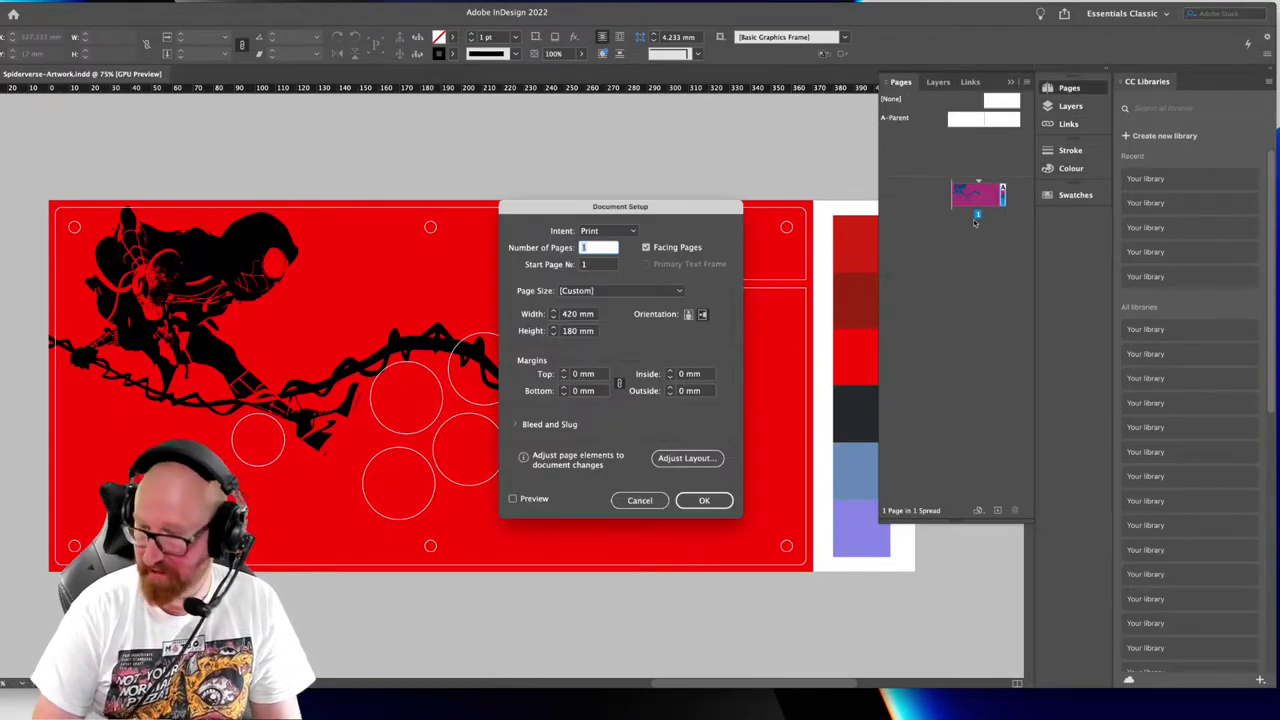
click(662, 250)
click(704, 500)
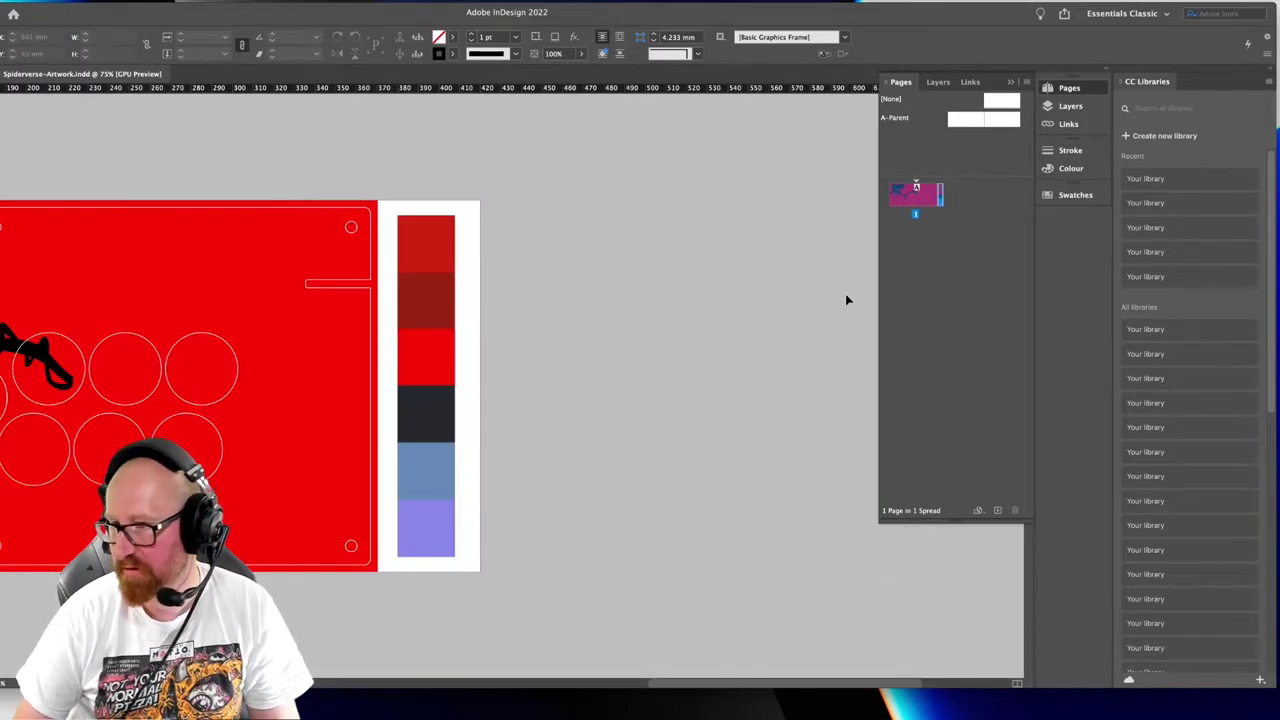
scroll(491, 323, left, 5)
scroll(596, 323, left, 5)
scroll(586, 323, right, 2)
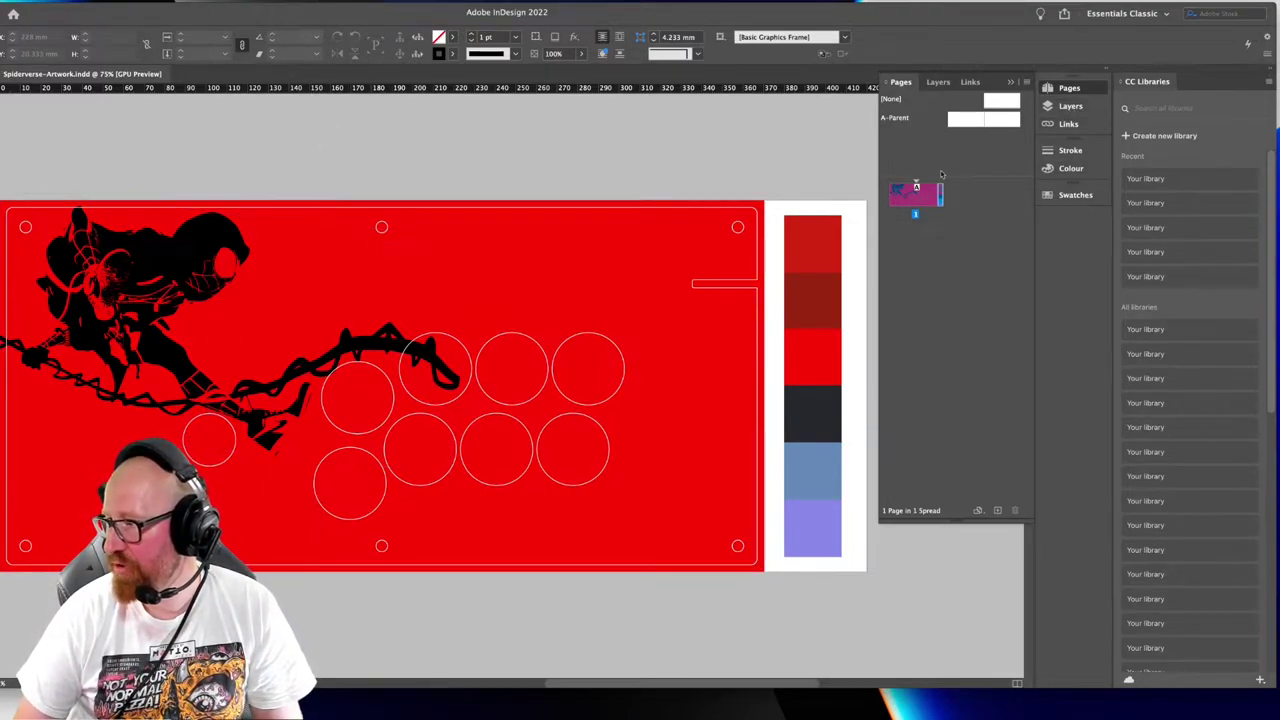
Add a new layer above GUIDE and name it Buttons
click(1068, 124)
click(1070, 106)
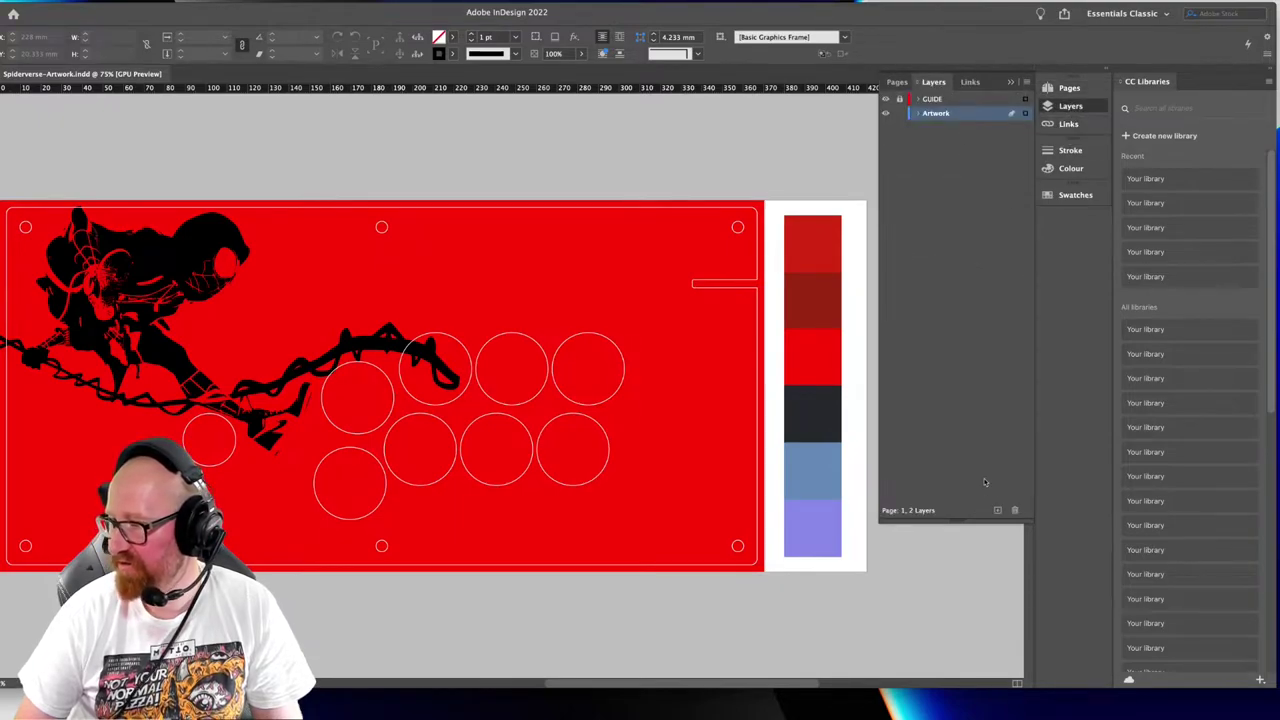
click(997, 511)
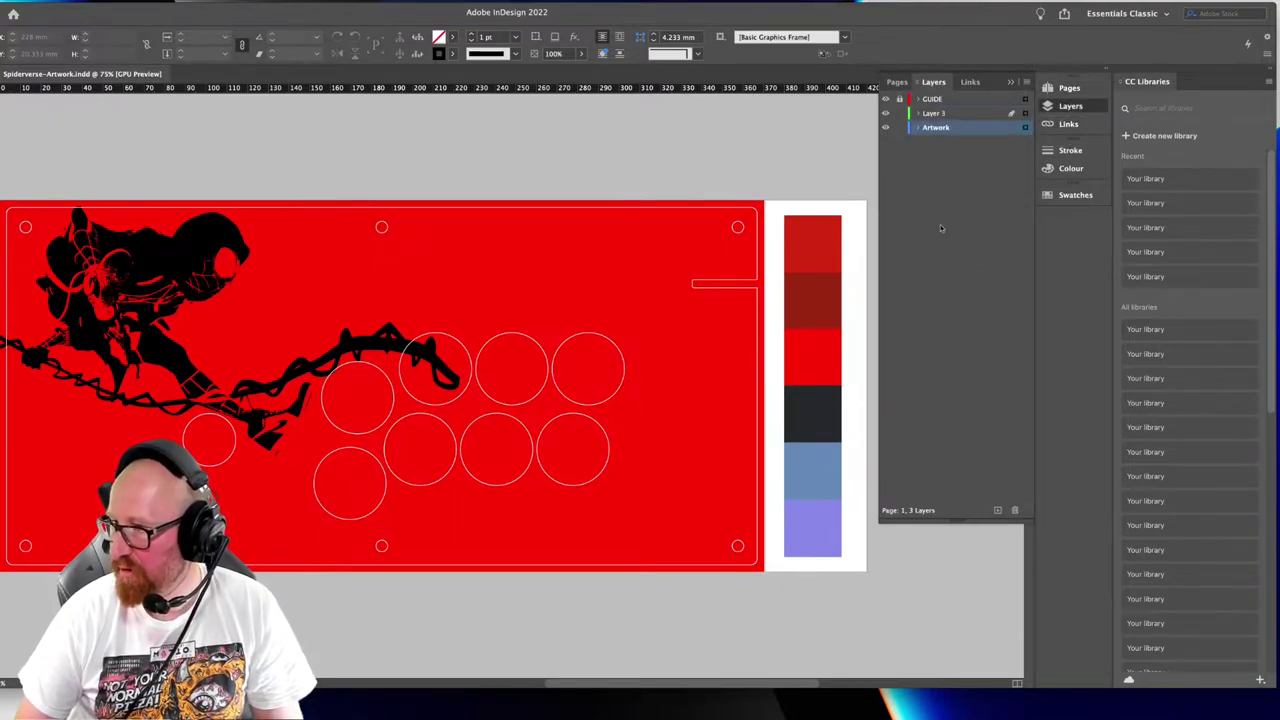
drag(932, 115, 928, 98)
double_click(934, 99)
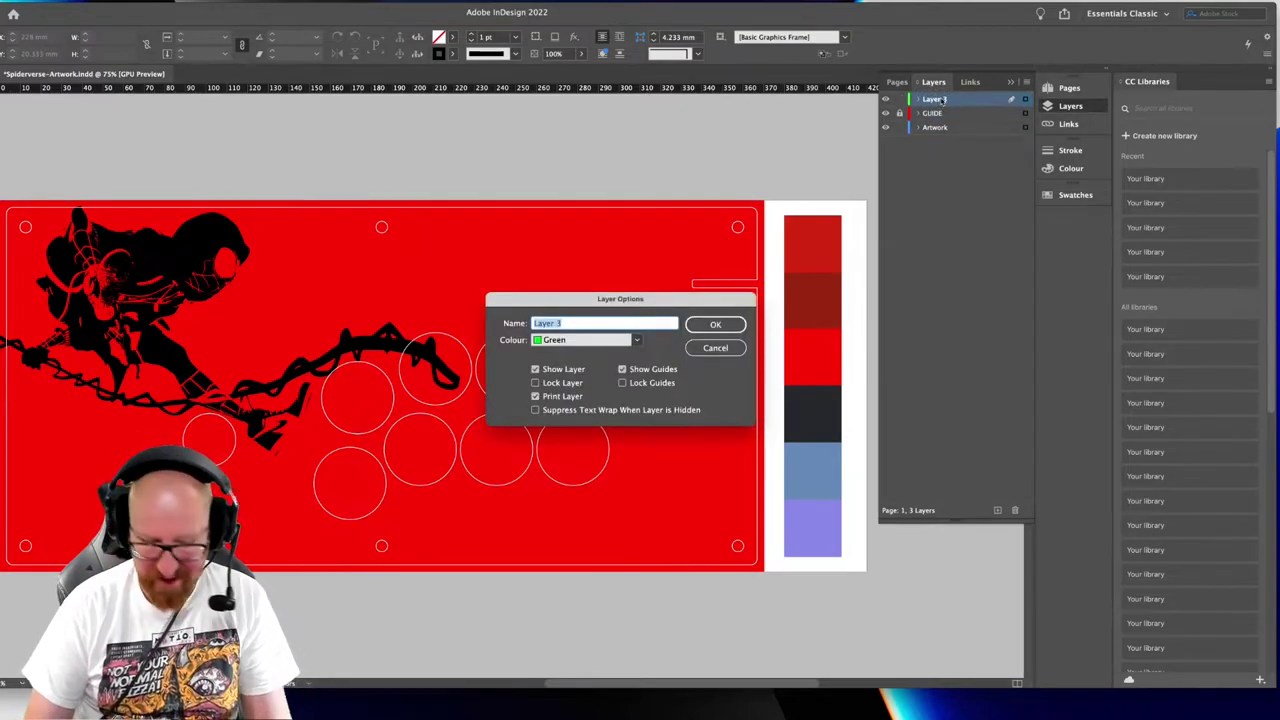
text(Buttons)
key(Return)
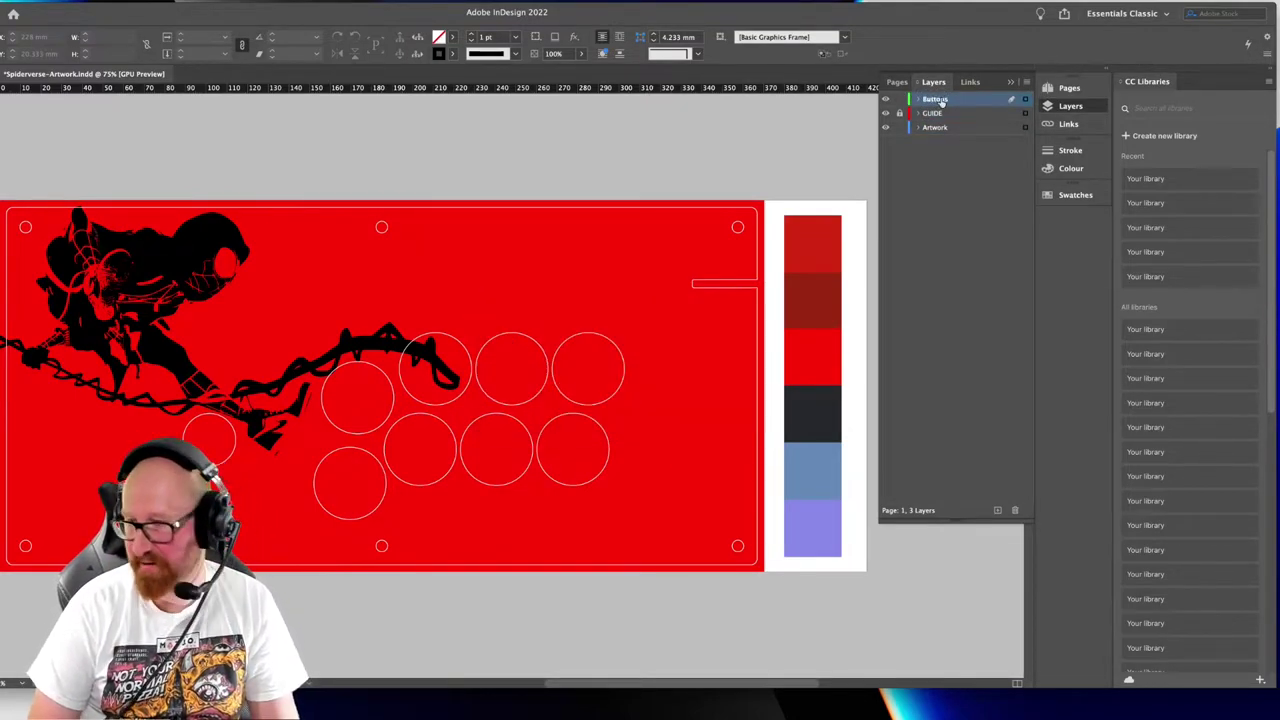
Draw a circle about 35.3 mm in diameter over the middle button outline of the upper row on the Buttons layer
key(space)
drag(371, 275, 410, 275)
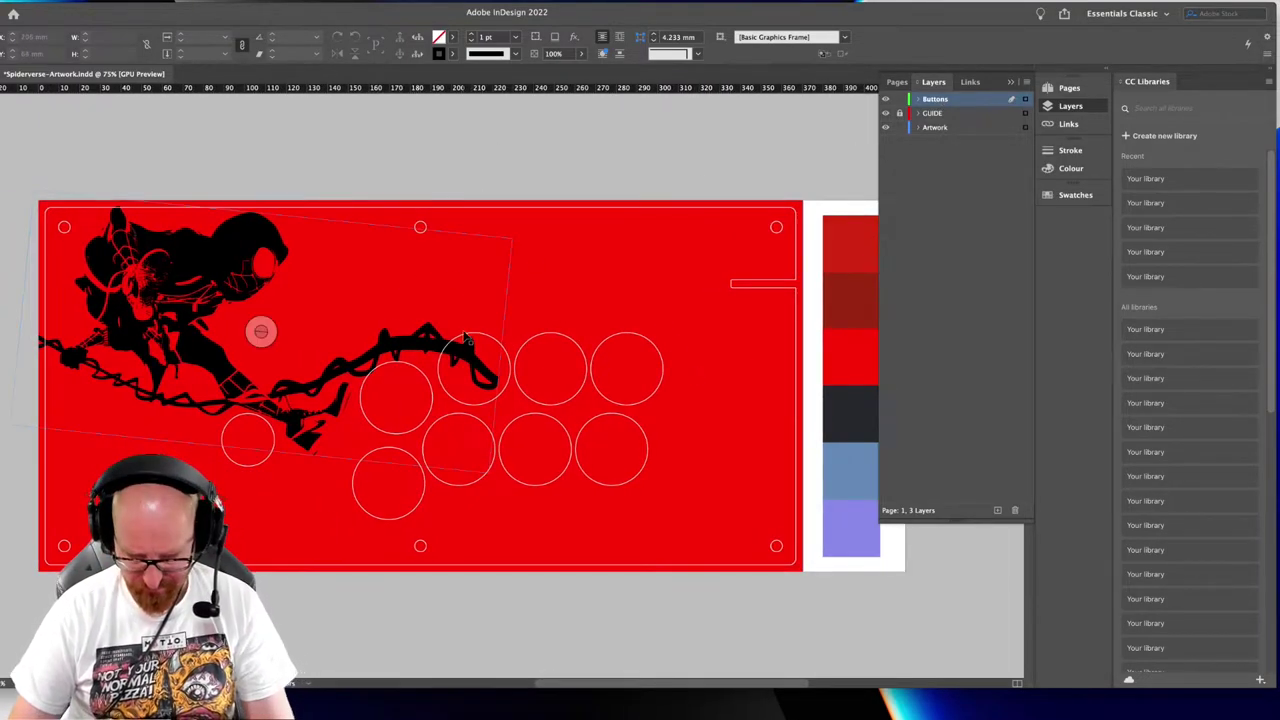
drag(547, 367, 577, 404)
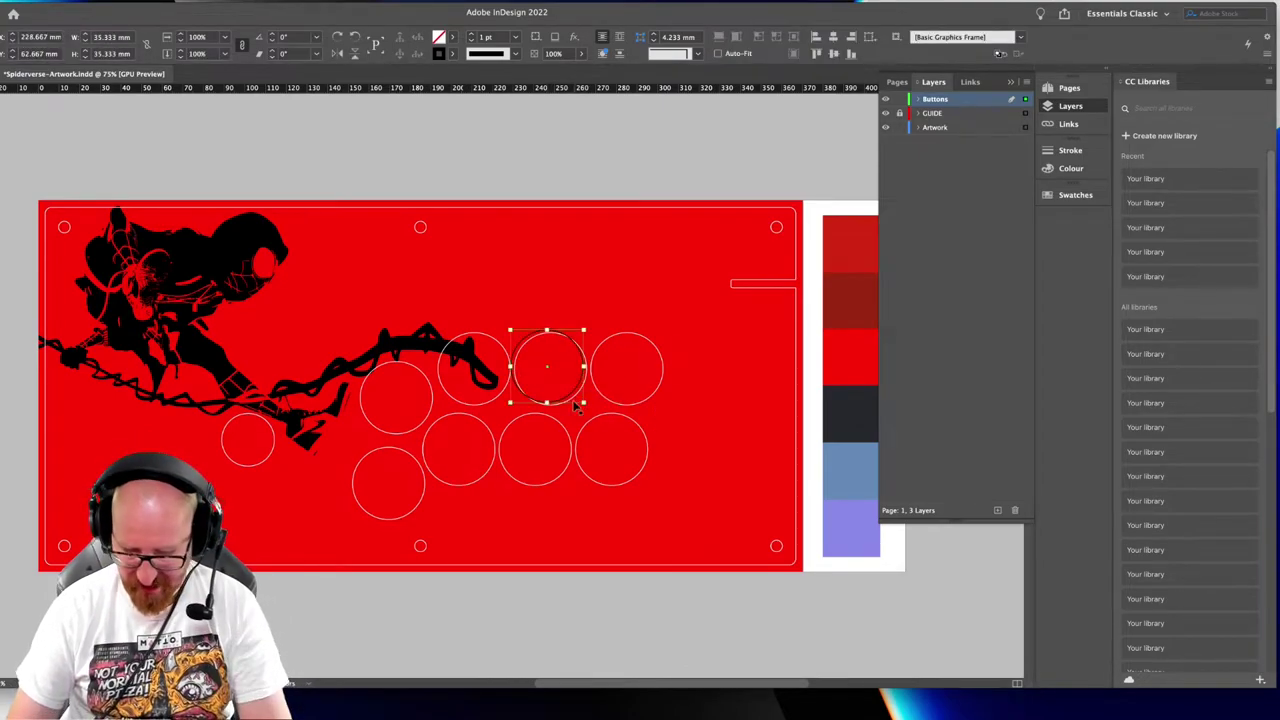
Nudge the circle into line with the upper row's middle button outline, at about X 230.4 mm and Y 63.9 mm
key(super+equal)
key(Right)
key(Right)
key(Right)
key(Right)
key(Right)
key(Right)
key(Right)
key(Right)
key(Right)
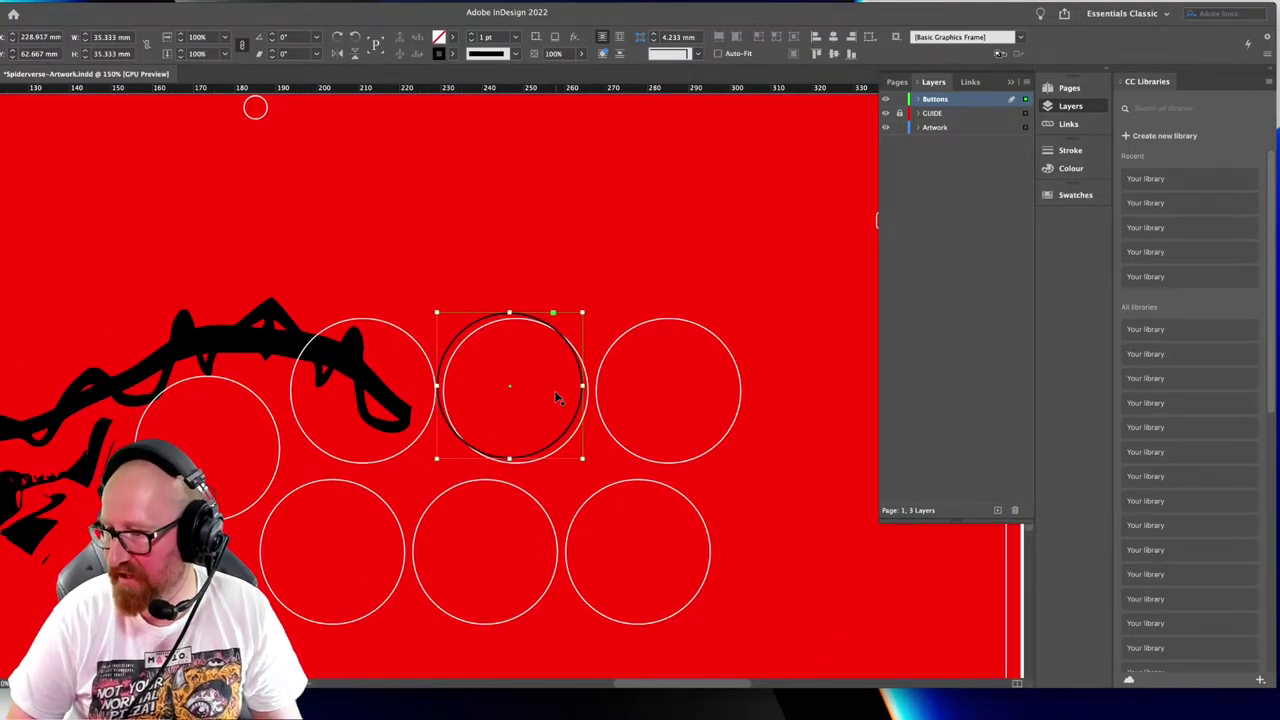
key(Down)
key(Down)
key(Down)
key(Down)
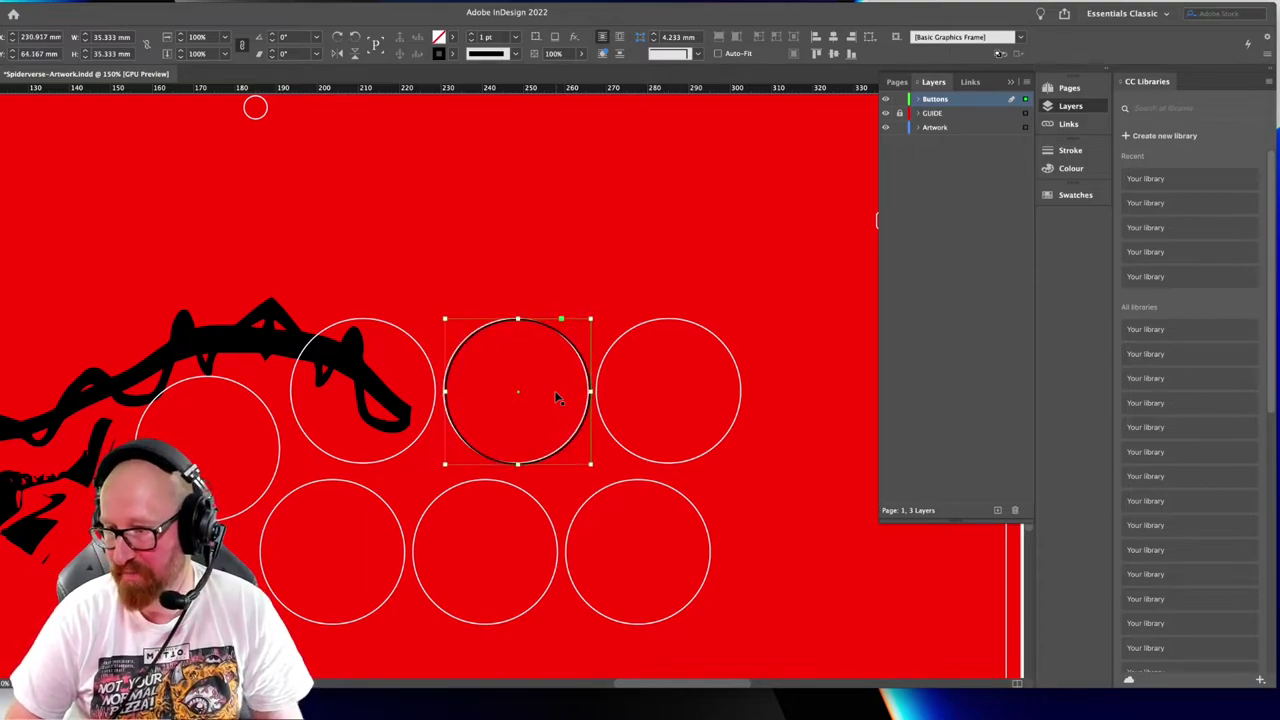
key(Left)
key(Down)
key(Left)
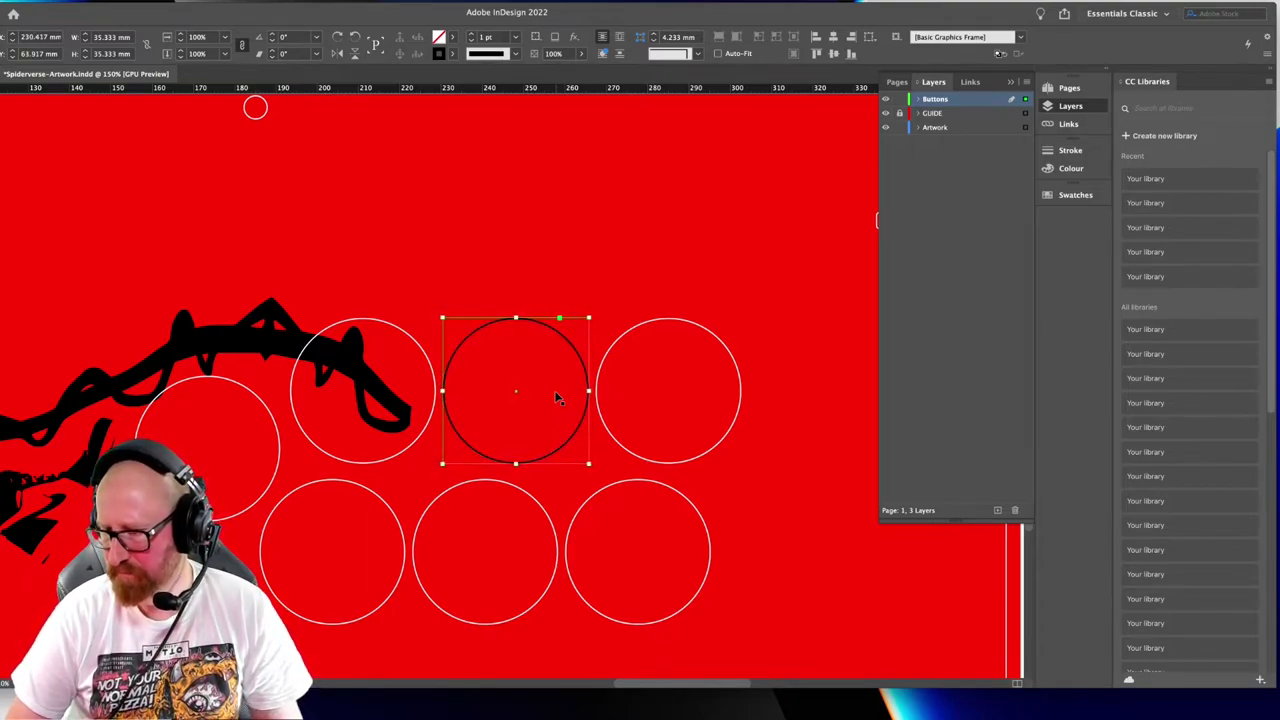
Swap the circle's stroke and fill, and fill it with a new CMYK process swatch C=100 M=72 Y=23 K=66
drag(641, 424, 606, 417)
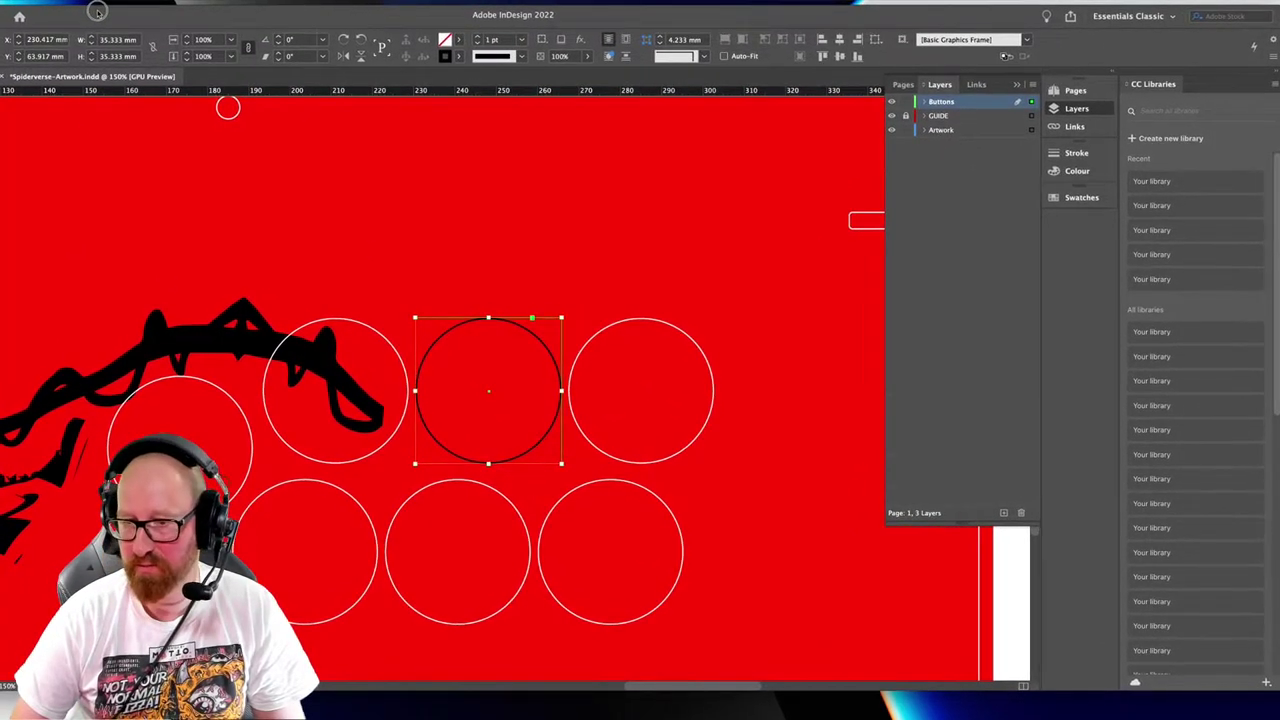
key(shift+x)
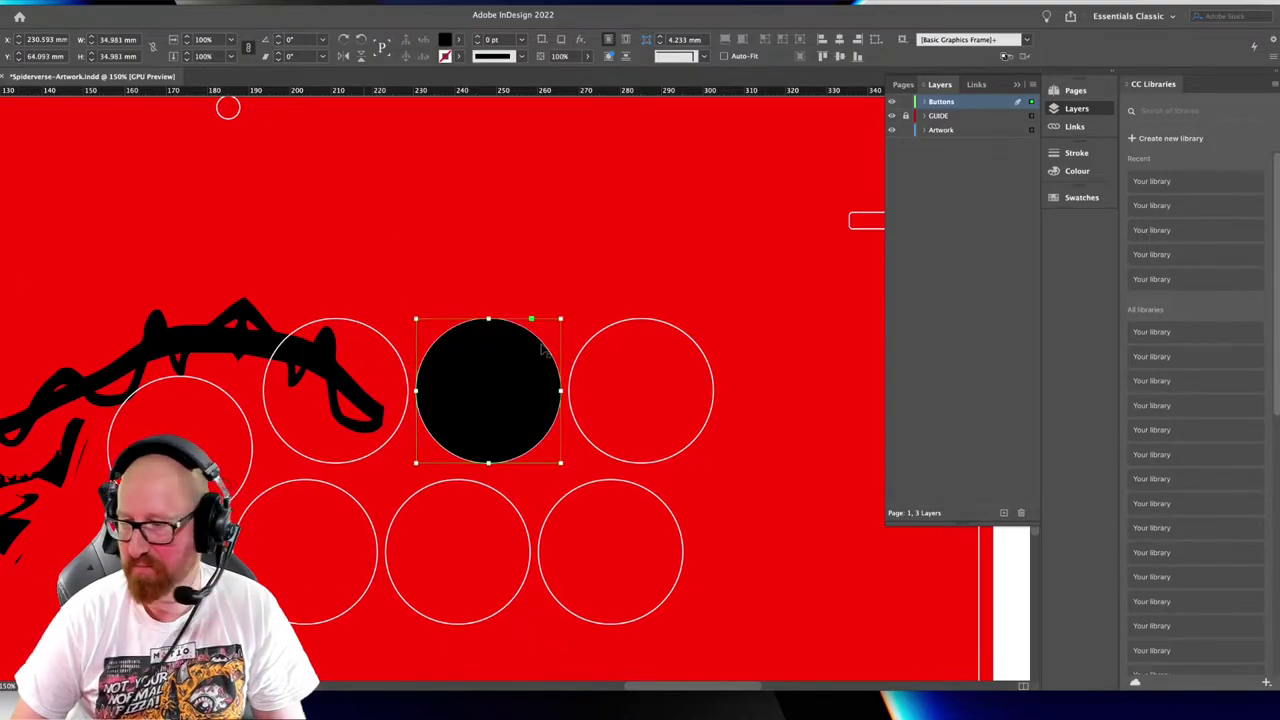
click(1081, 198)
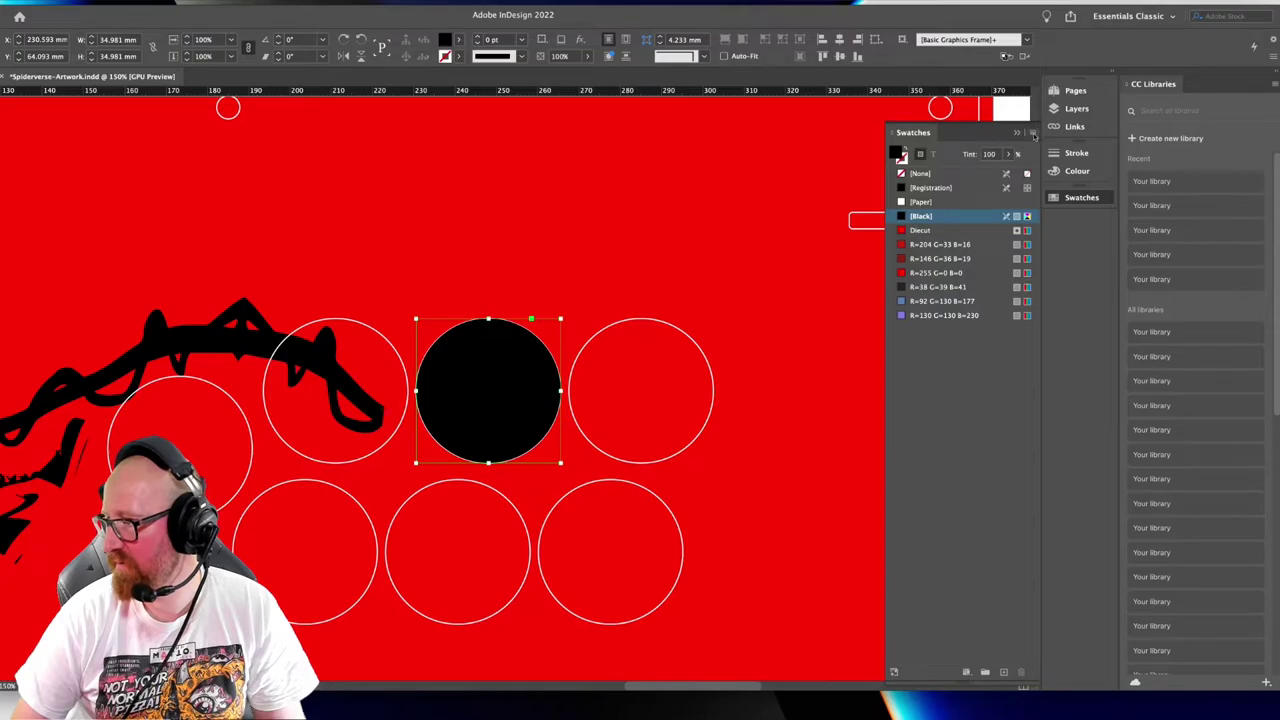
click(1034, 134)
click(1090, 137)
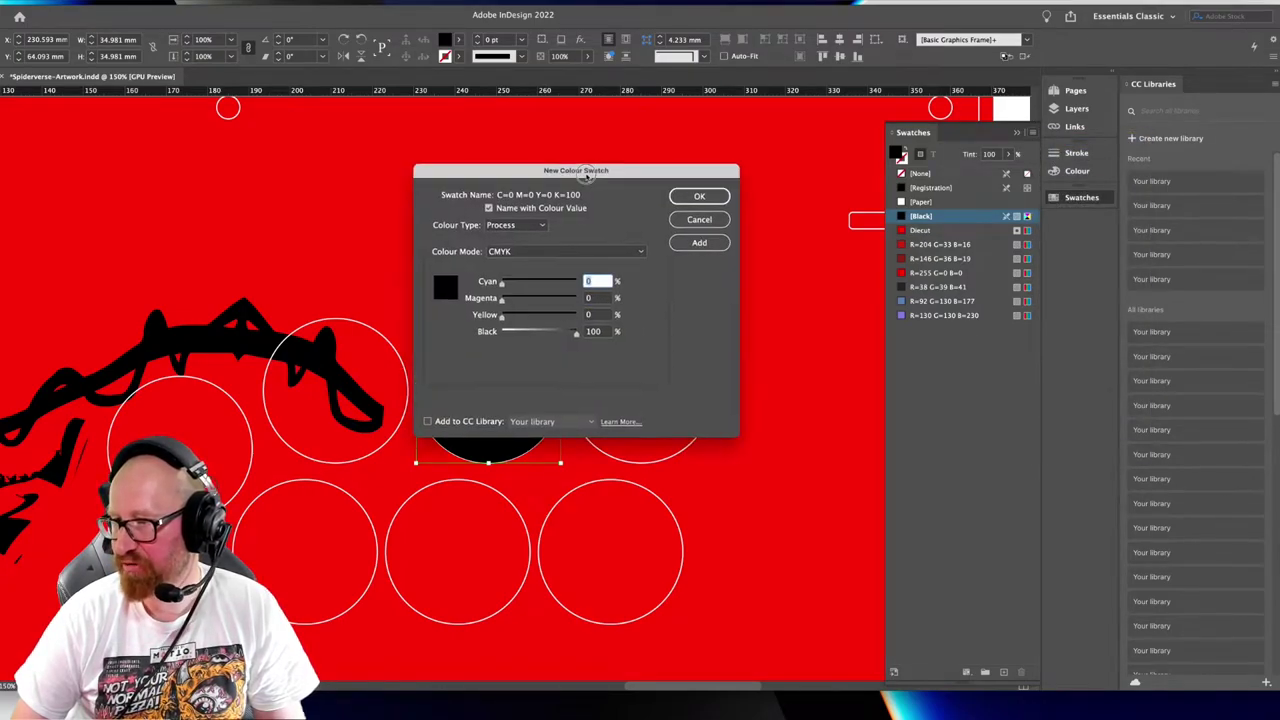
drag(588, 174, 891, 174)
drag(868, 331, 800, 331)
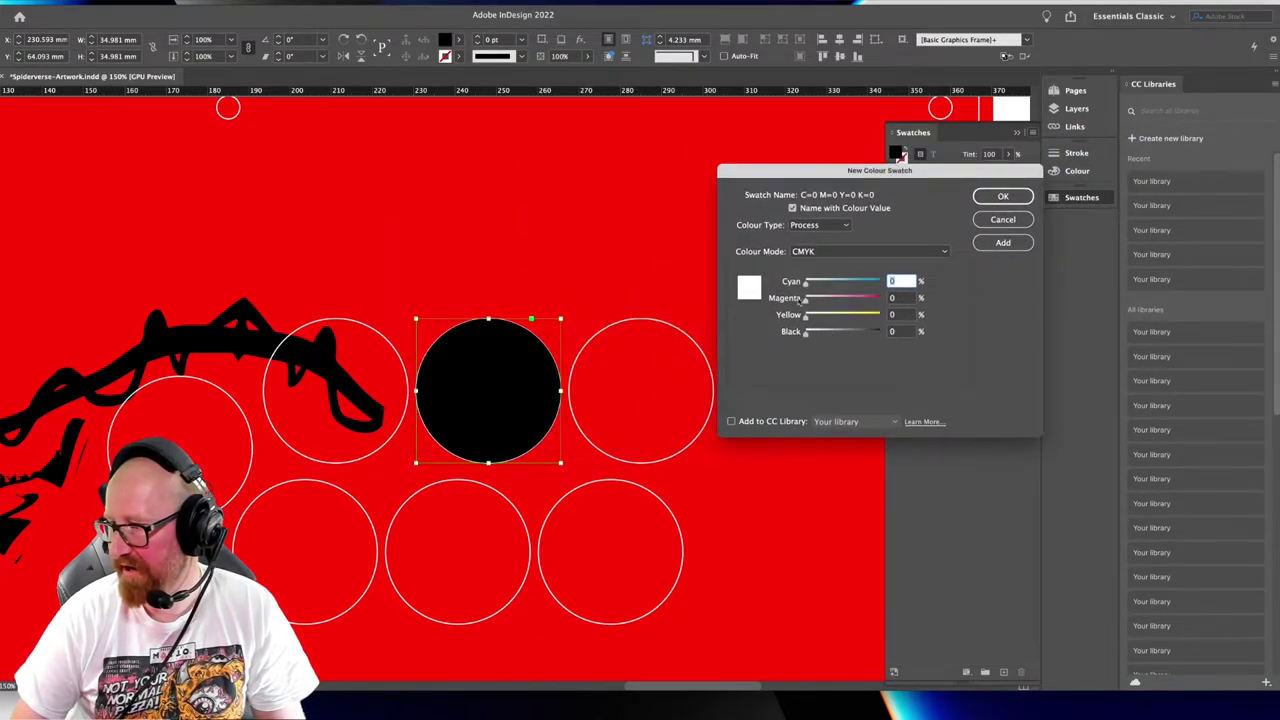
drag(805, 283, 893, 285)
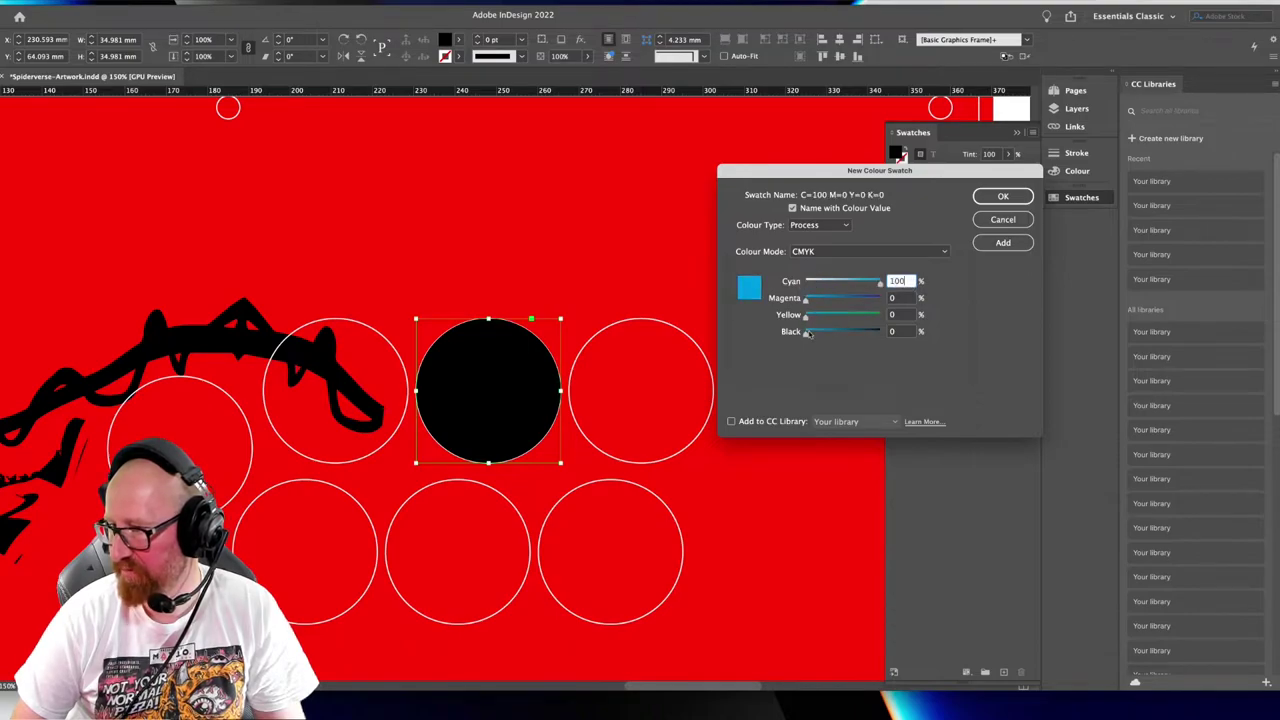
drag(808, 333, 854, 334)
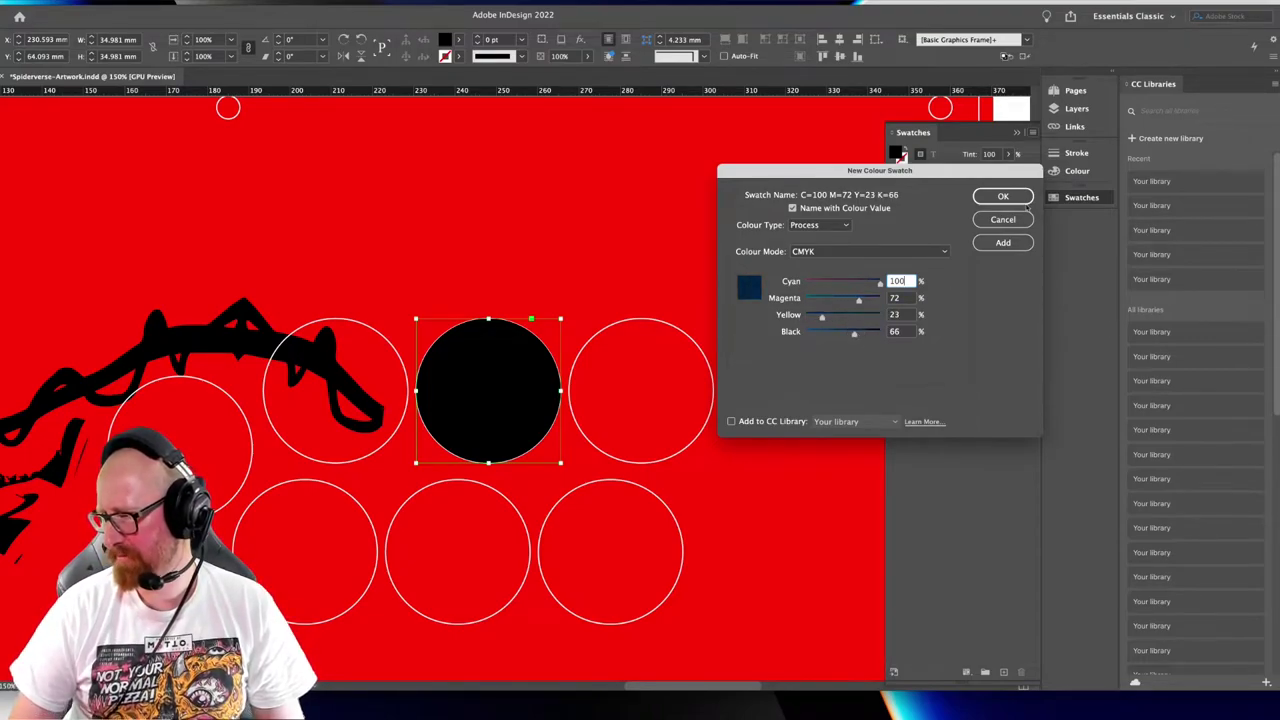
click(1027, 197)
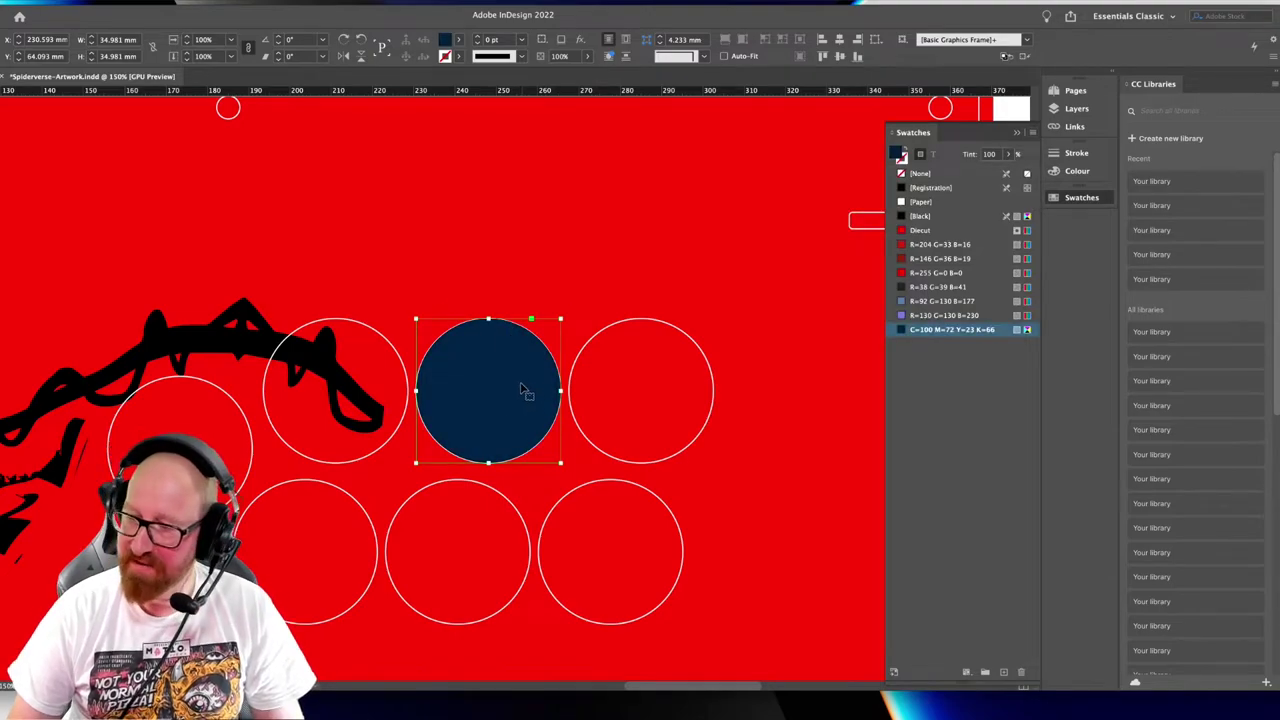
Enlarge the navy circle to about 35.5 mm in diameter so it covers the white button outline
key(super+equal)
key(super+equal)
key(super+equal)
key(super+equal)
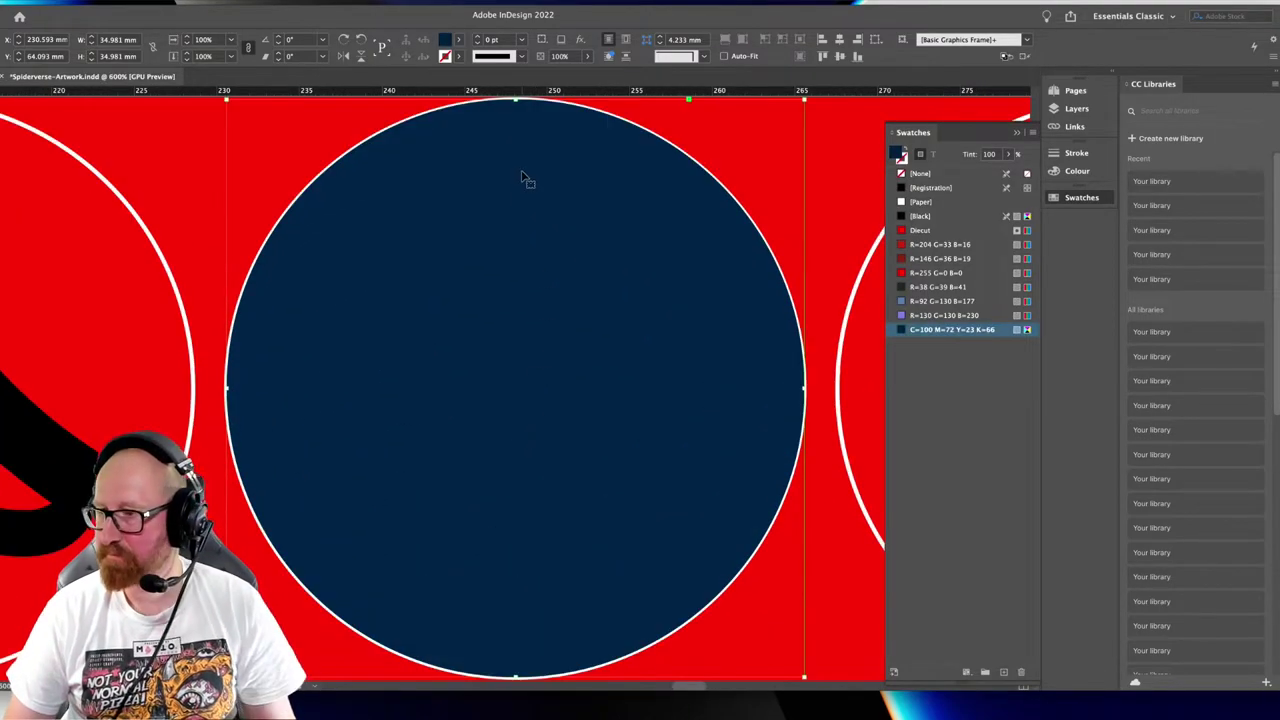
scroll(523, 177, up, 2)
drag(507, 164, 507, 160)
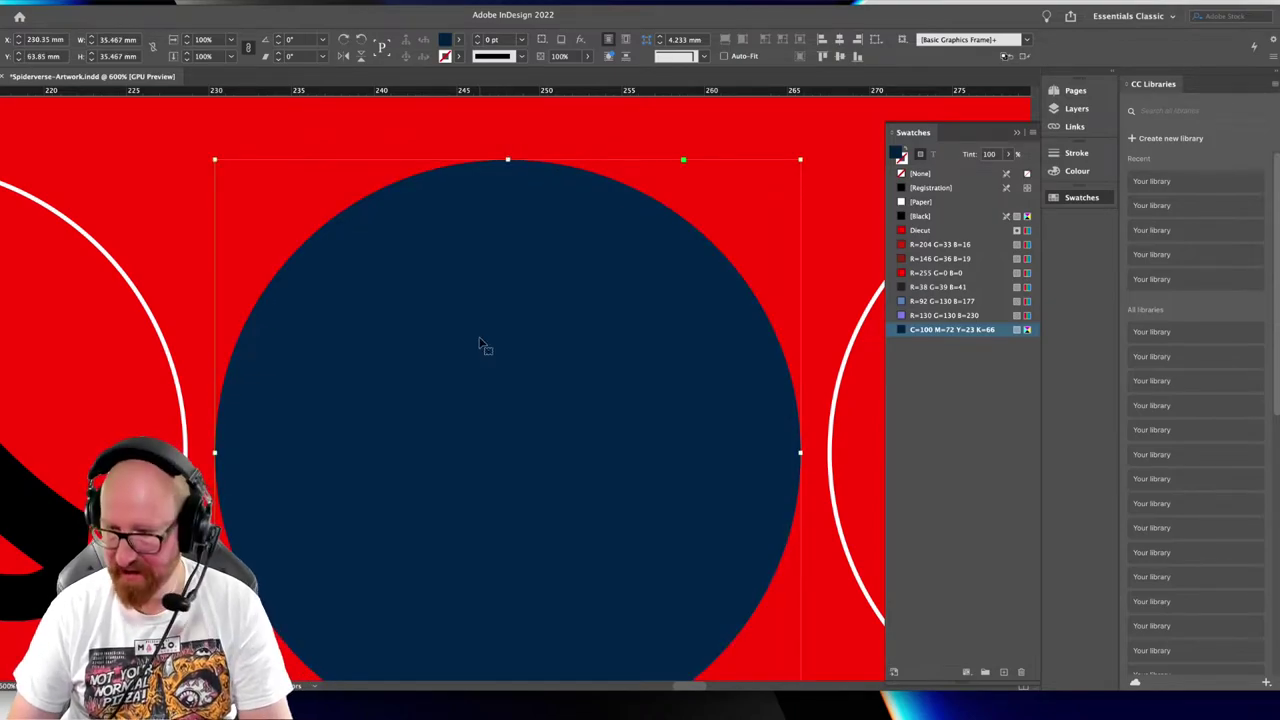
Apply a Bevel and Emboss effect to the circle, using Inner Bevel with a size of 3 mm
key(super+minus)
key(super+minus)
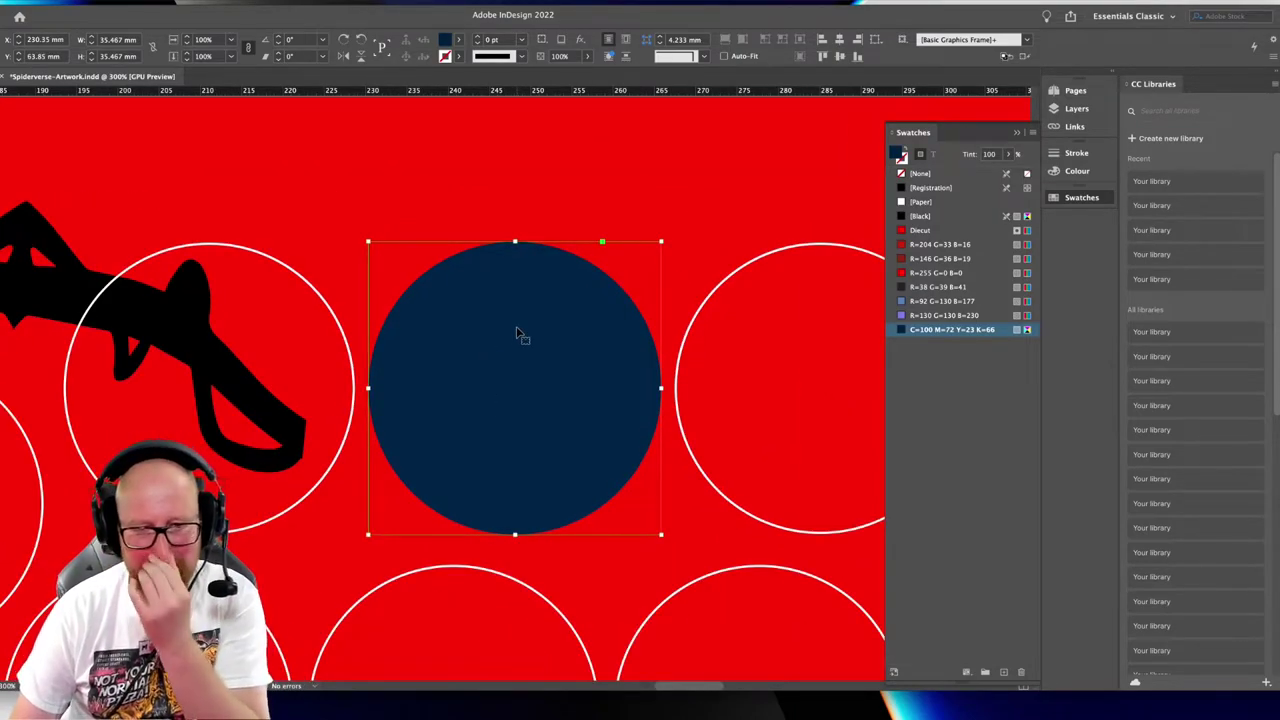
right_click(518, 337)
mouse_move(580, 540)
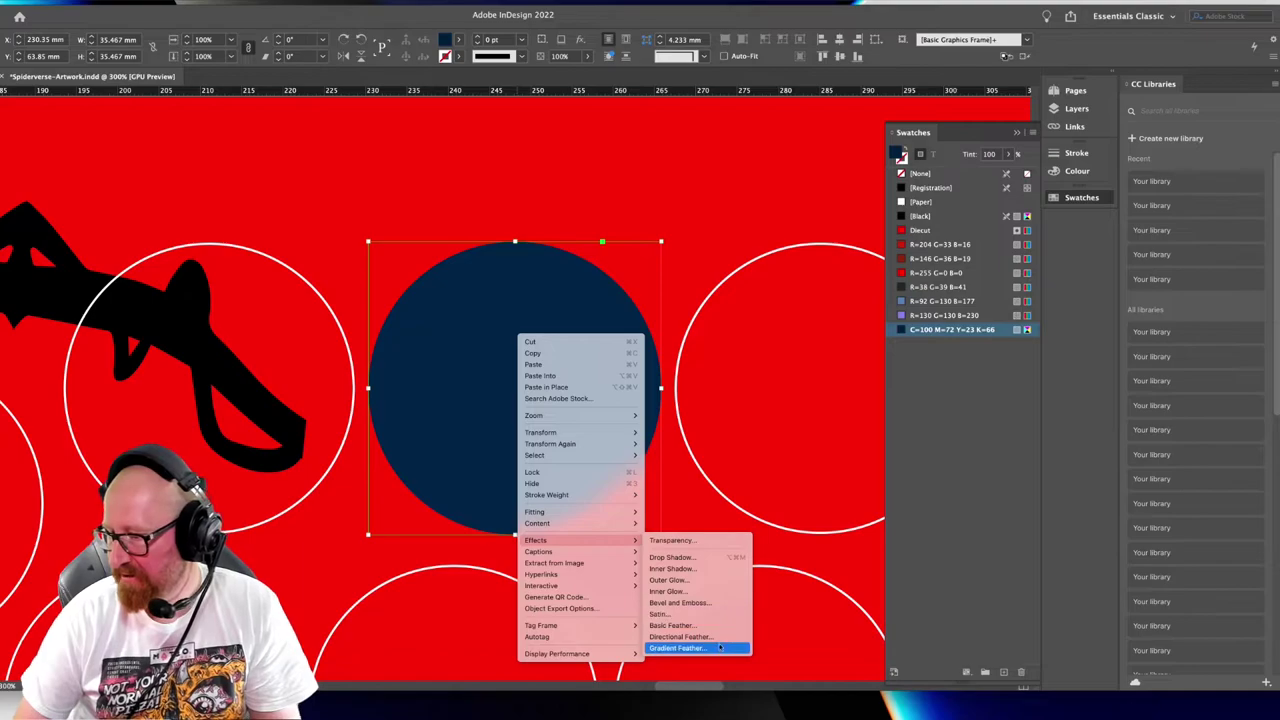
click(680, 603)
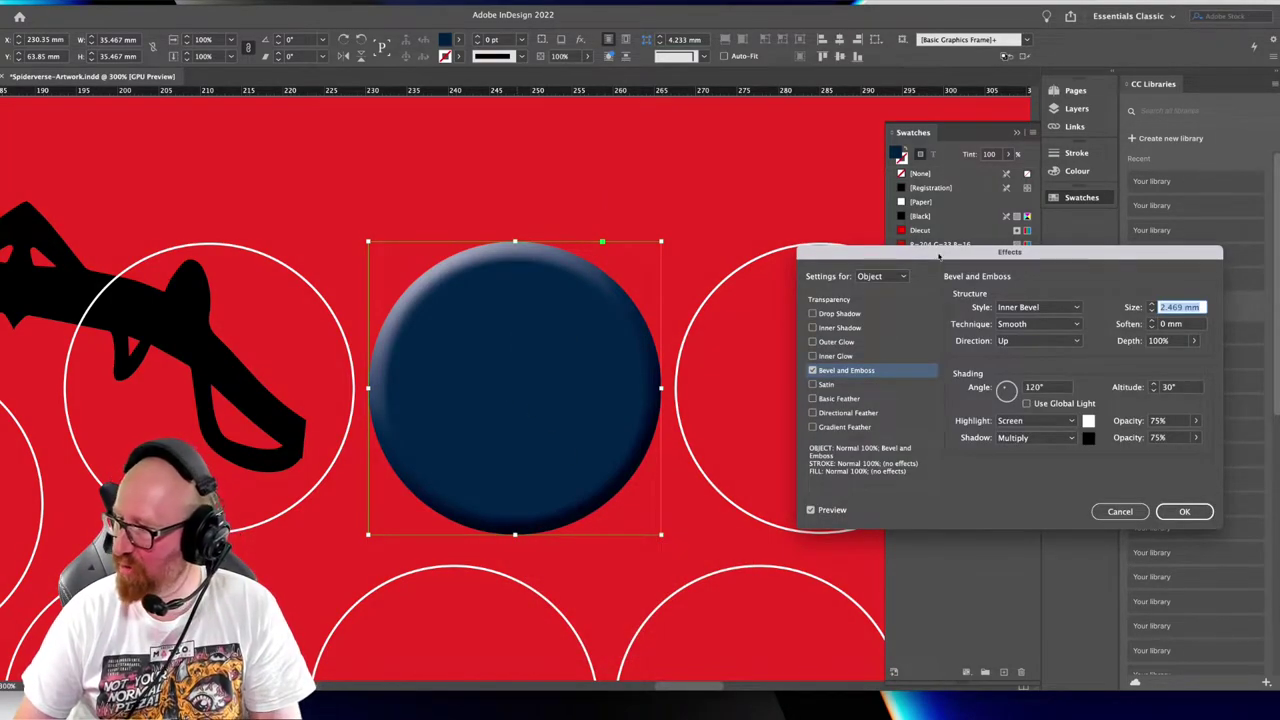
drag(939, 257, 822, 220)
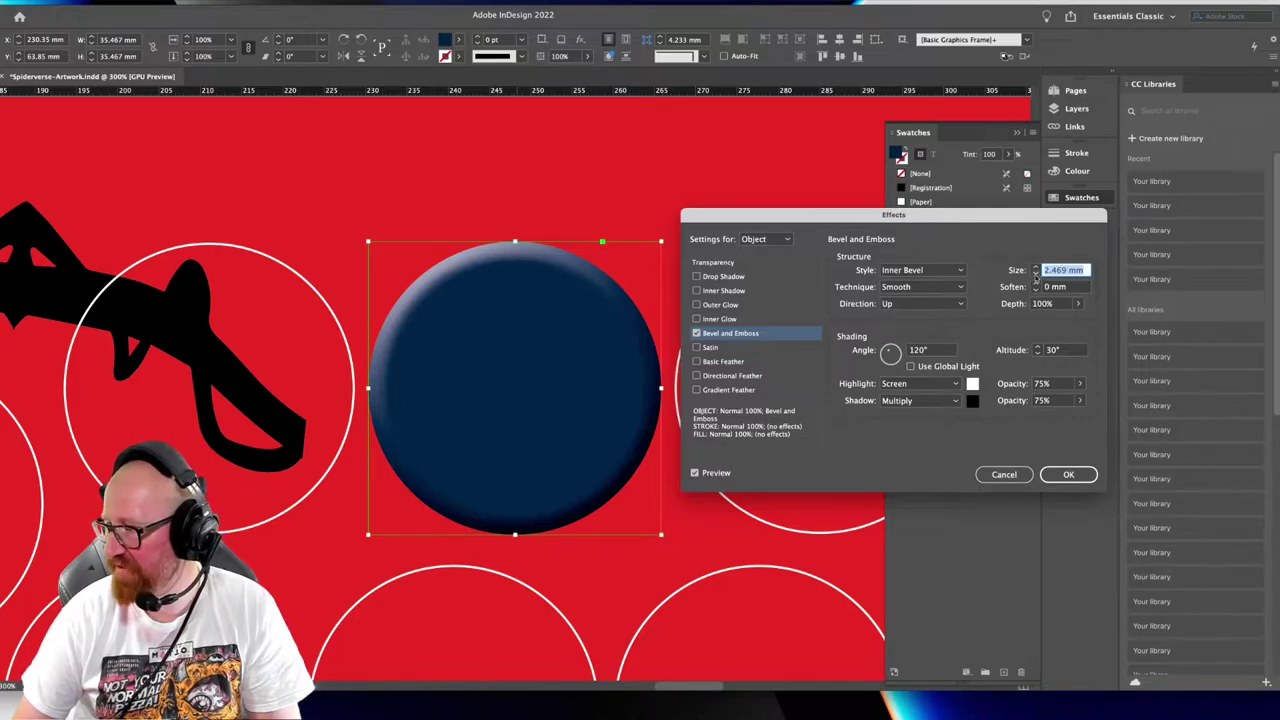
text(5 mm)
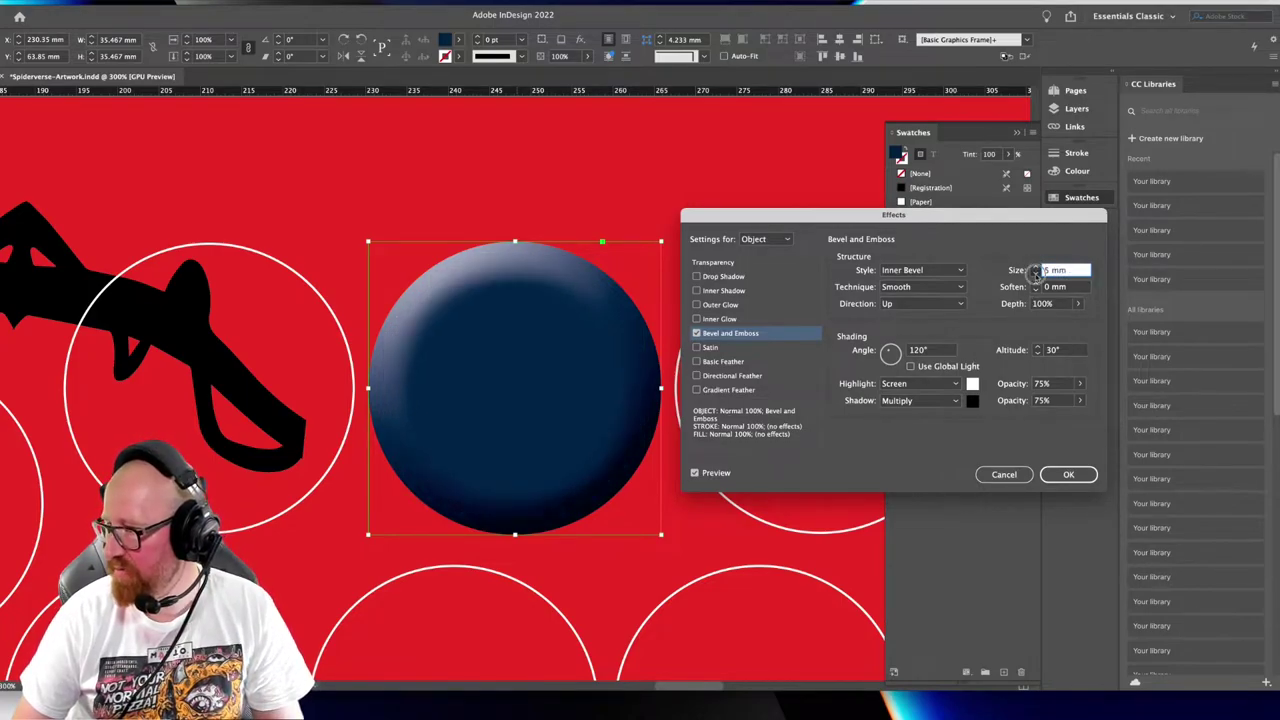
click(1036, 275)
click(1036, 275)
click(1036, 275)
click(1036, 267)
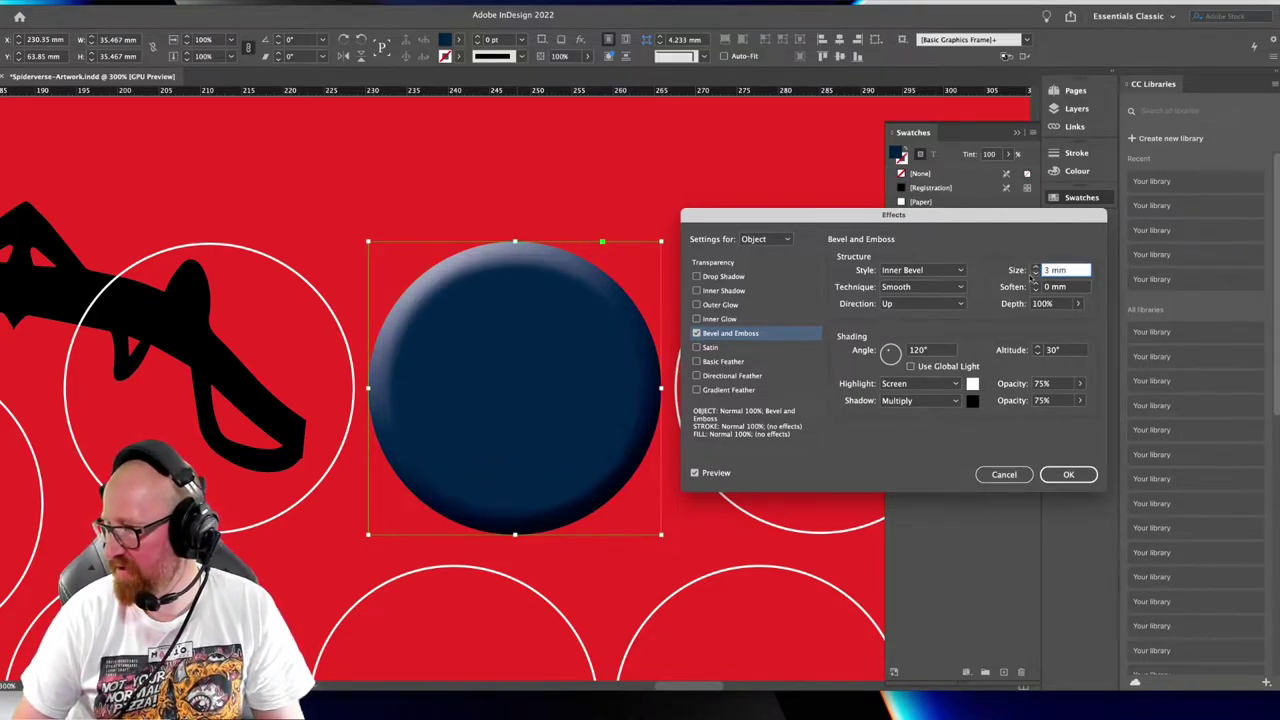
click(1068, 474)
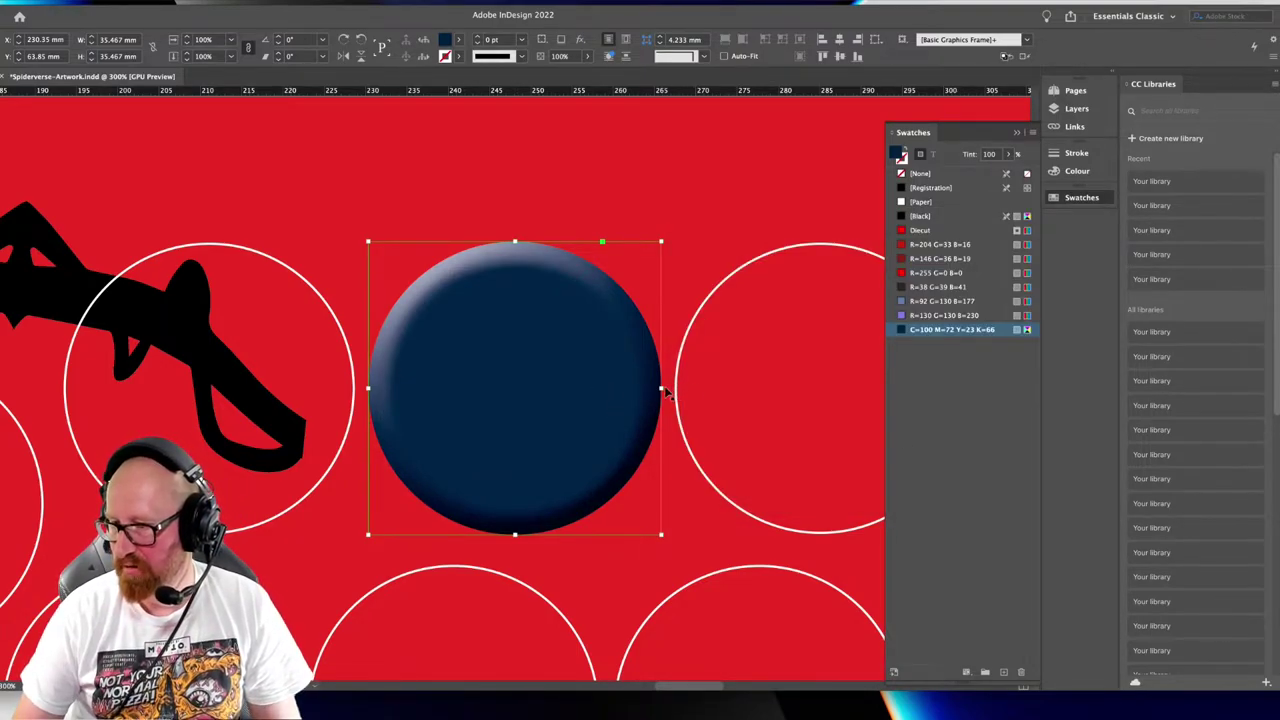
Make a concentric copy of the bevelled circle scaled down to about 27.2 mm in diameter, then deselect it
drag(661, 387, 627, 387)
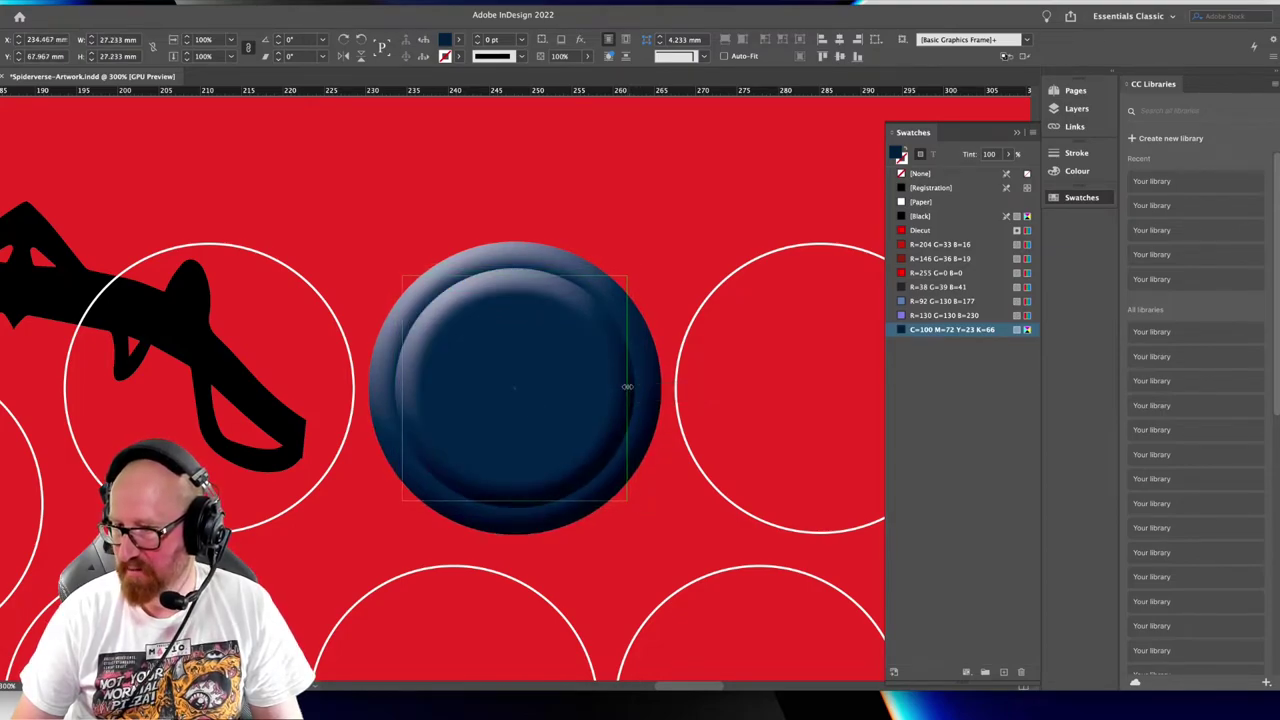
key(super+shift+a)
key(super+0)
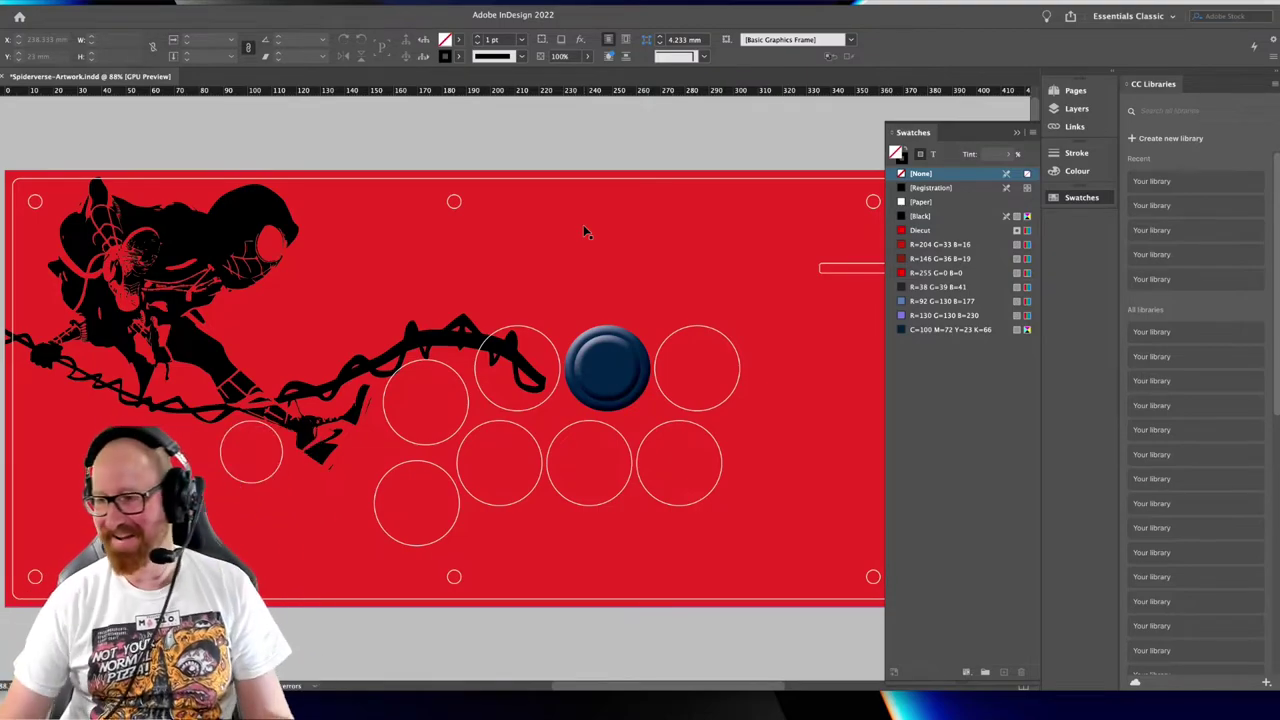
Set the inner circle's Bevel and Emboss size to 2 mm
scroll(615, 380, up, 4)
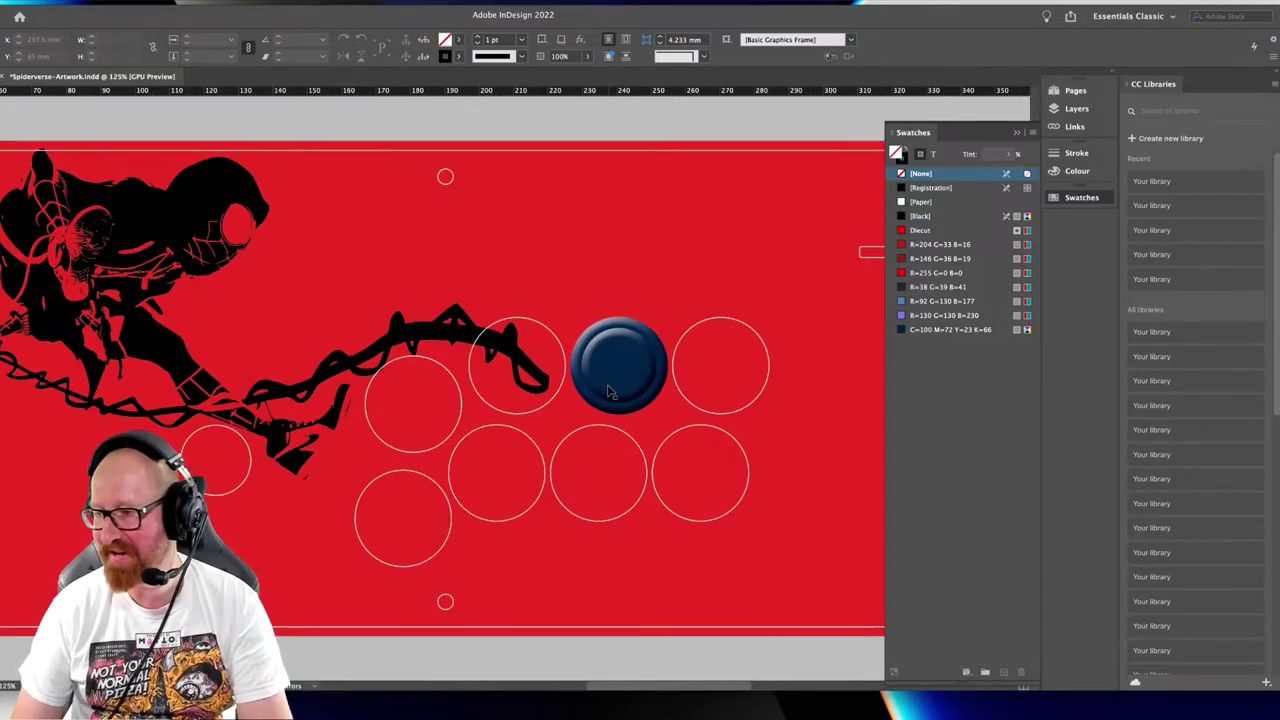
click(565, 331)
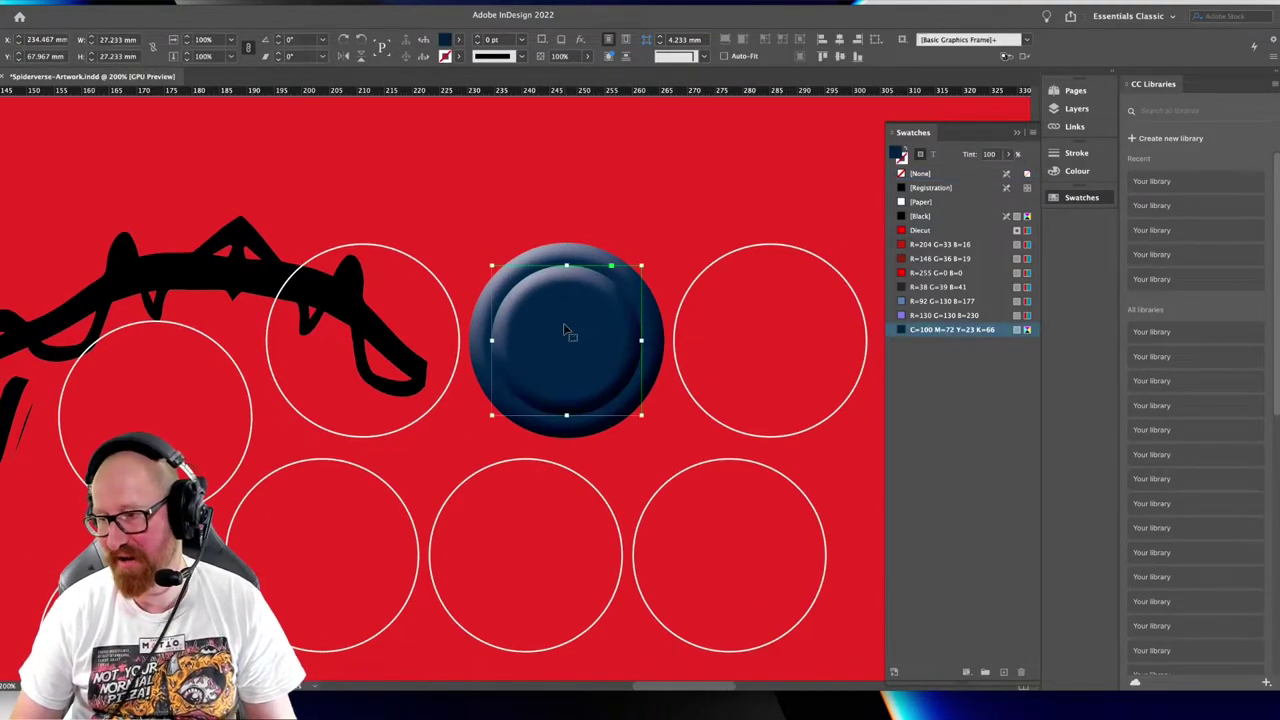
right_click(565, 328)
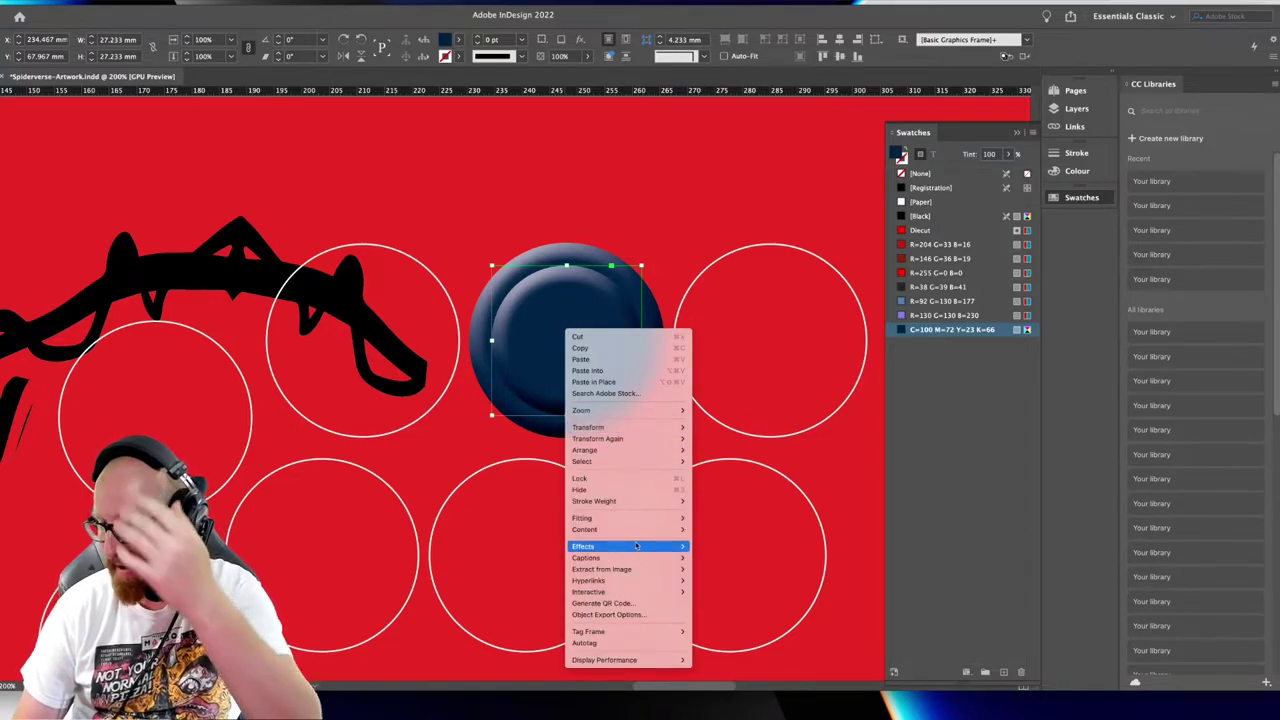
mouse_move(630, 546)
click(780, 609)
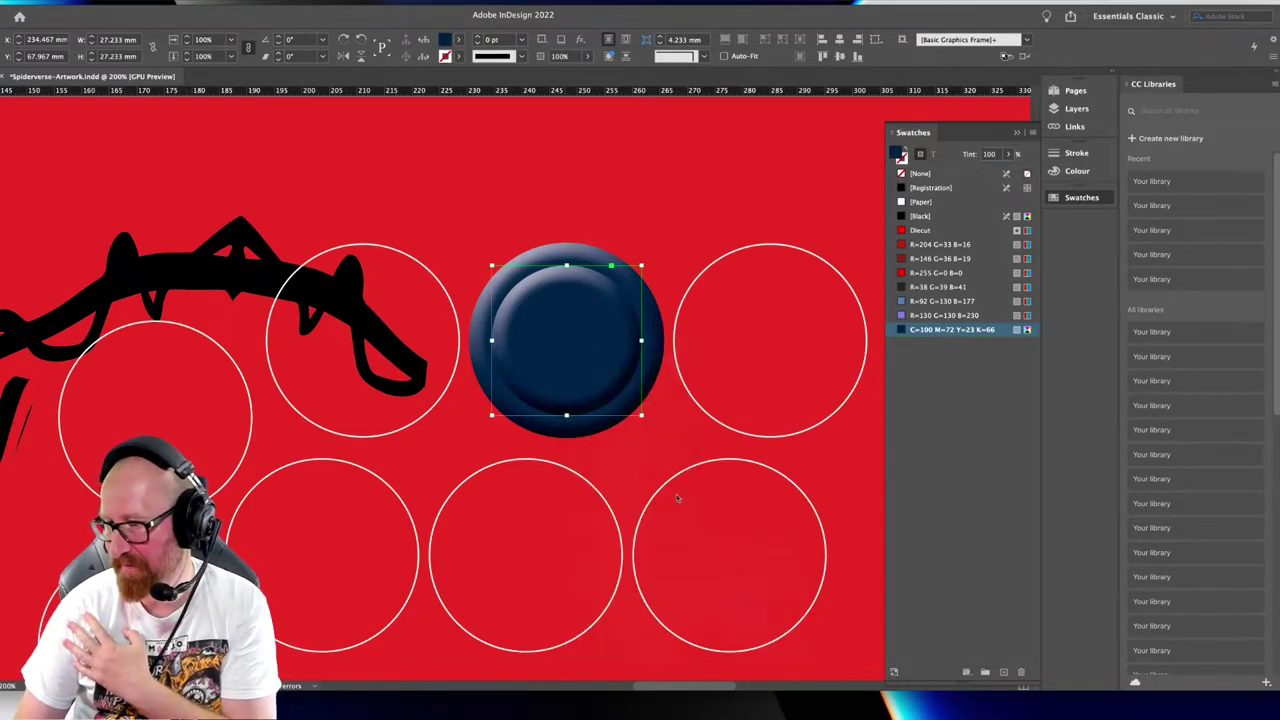
click(1035, 274)
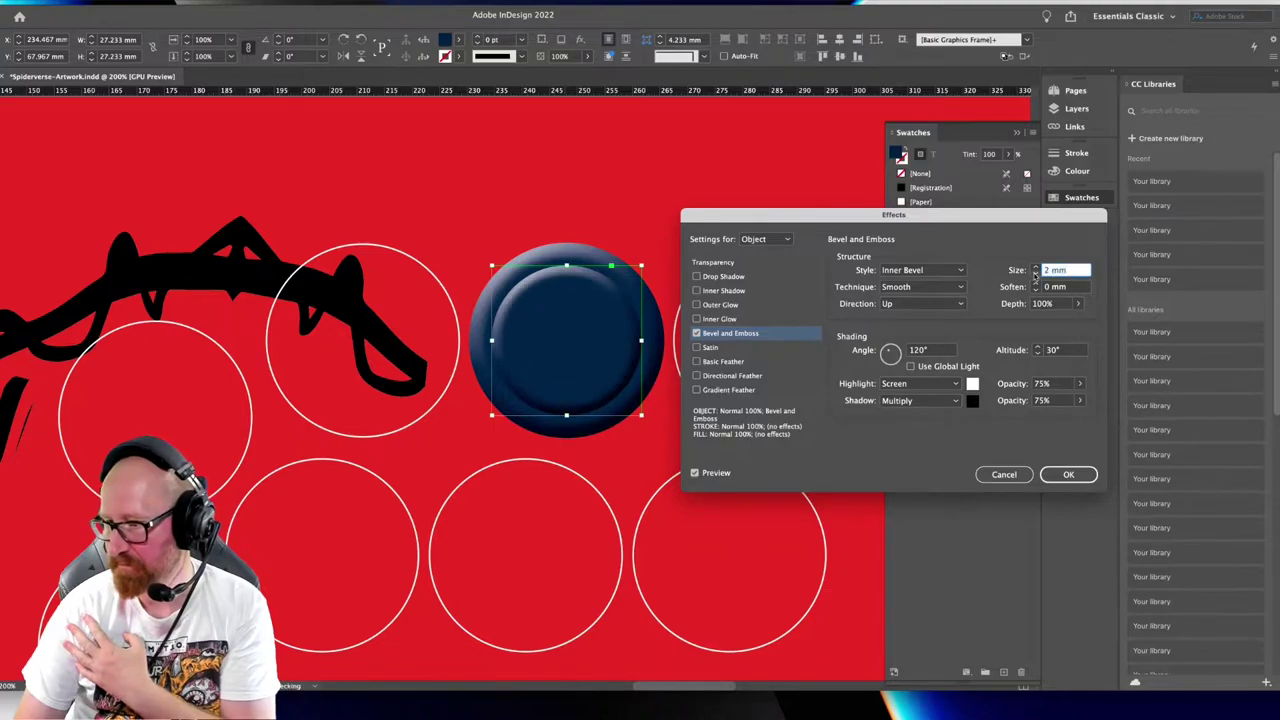
click(1068, 474)
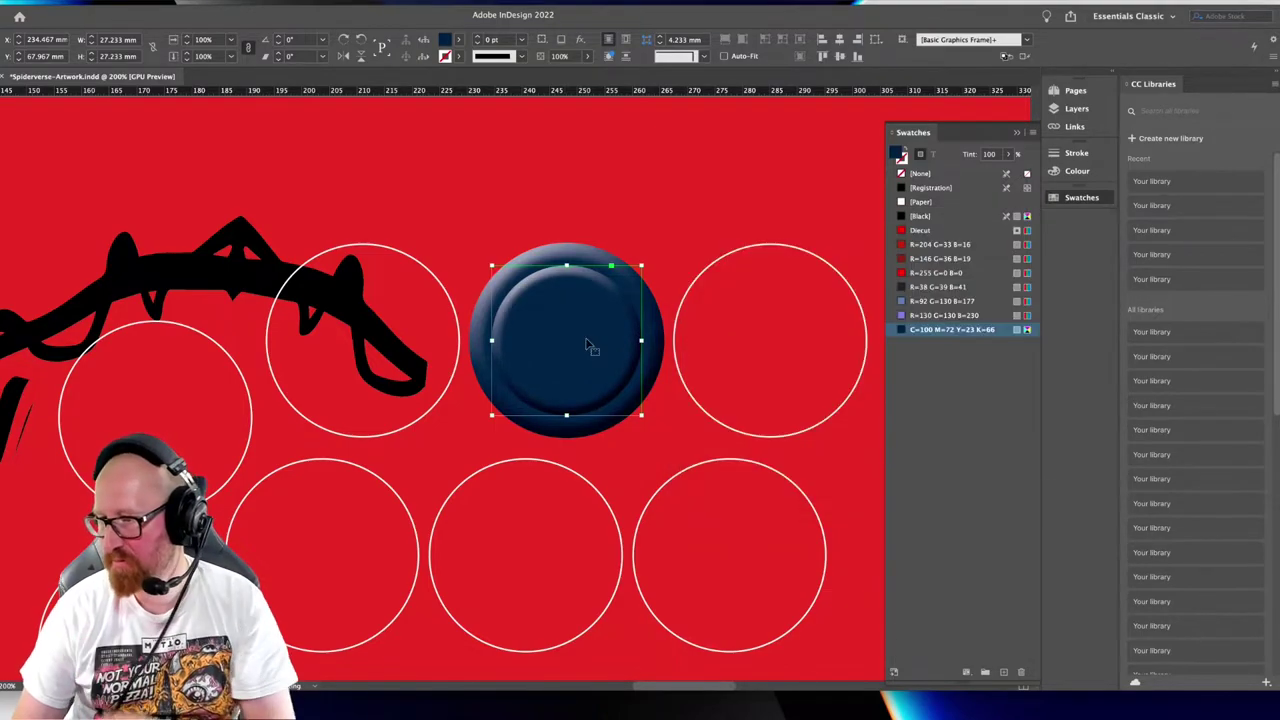
Group the inner and outer circles into one button and undo the trial move of the group
click(581, 263)
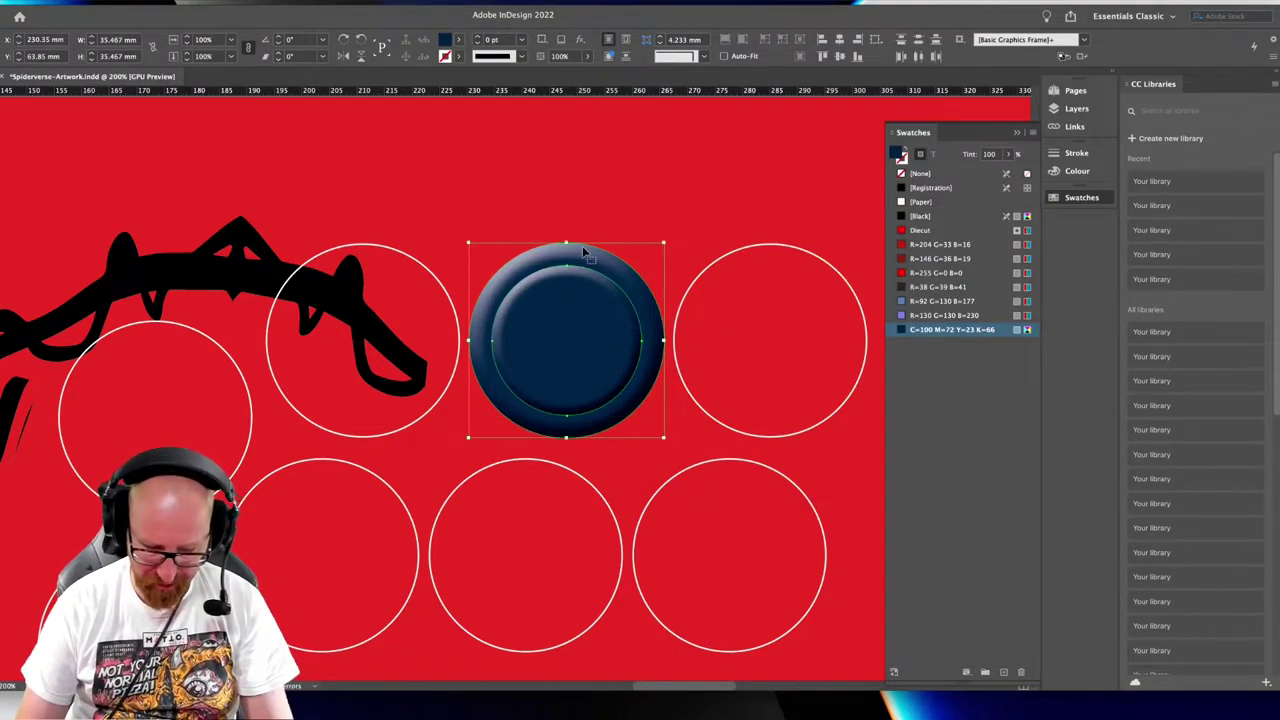
key(super+g)
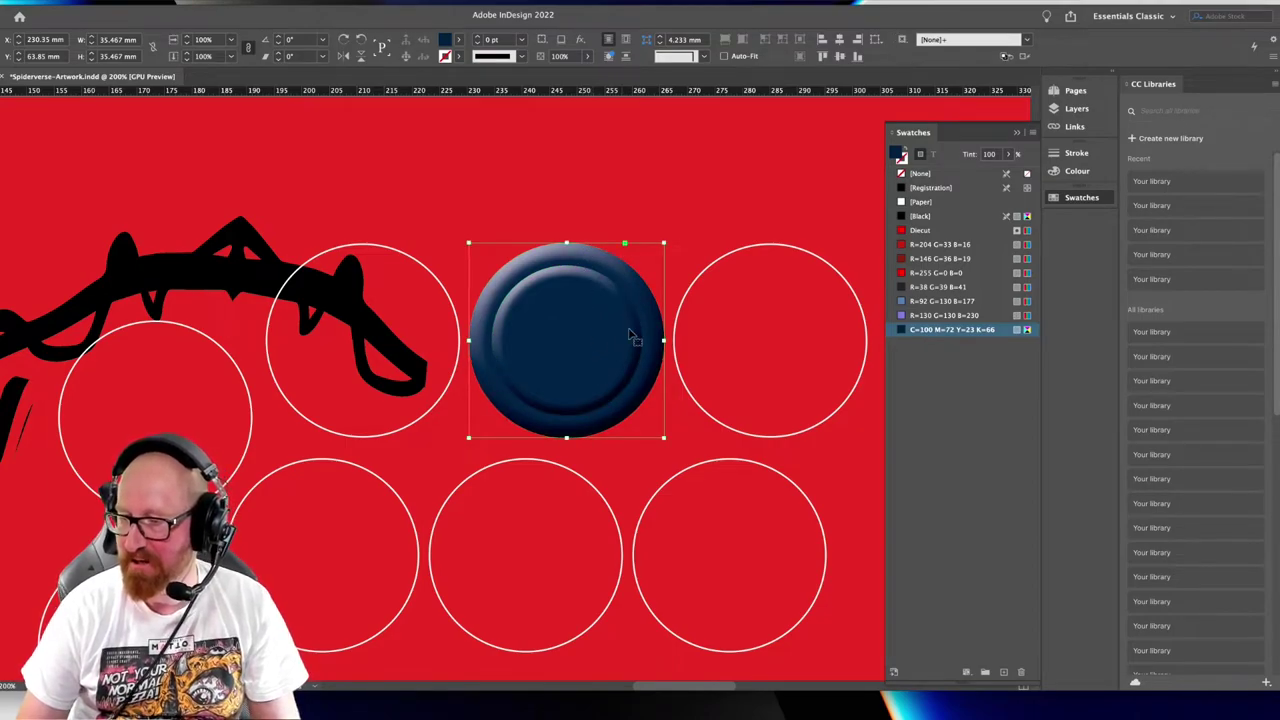
drag(572, 328, 592, 288)
key(super+z)
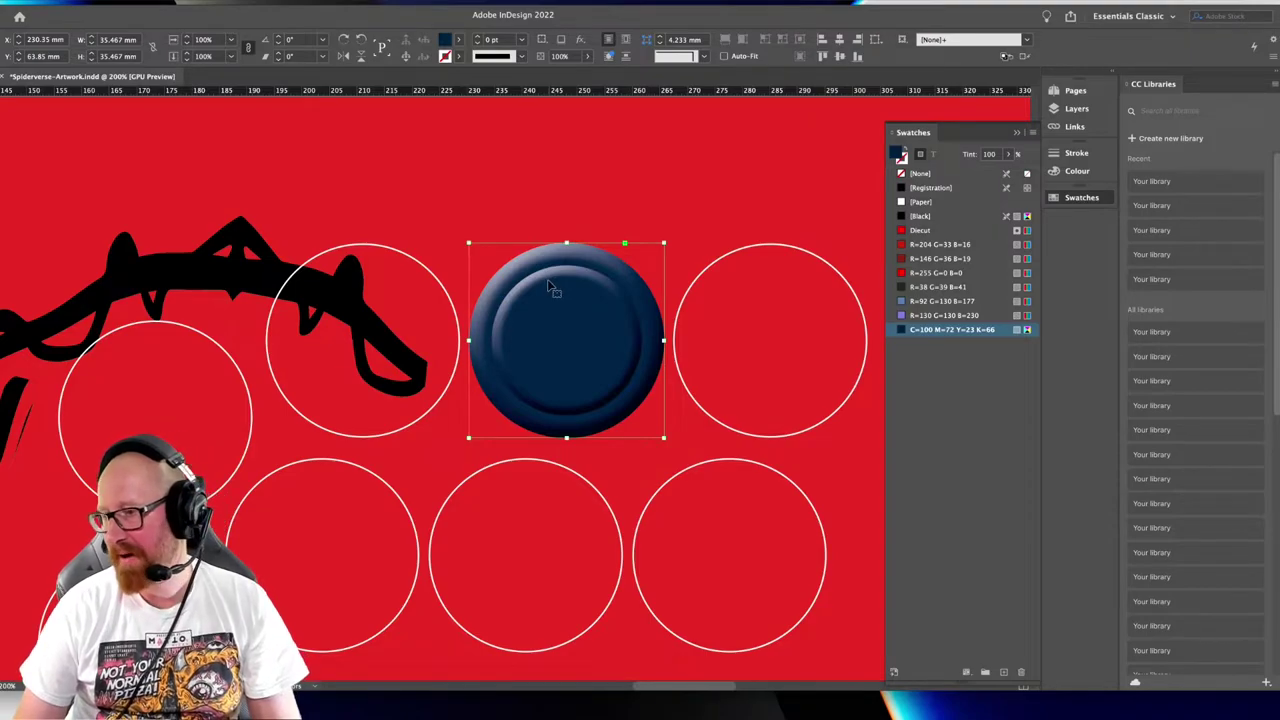
Copy the button group onto the neighbouring outline over the strand's end, aligned at about X 193.4 mm and Y 63.75 mm
drag(603, 337, 404, 338)
key(Up)
key(Up)
key(Up)
key(Up)
key(Up)
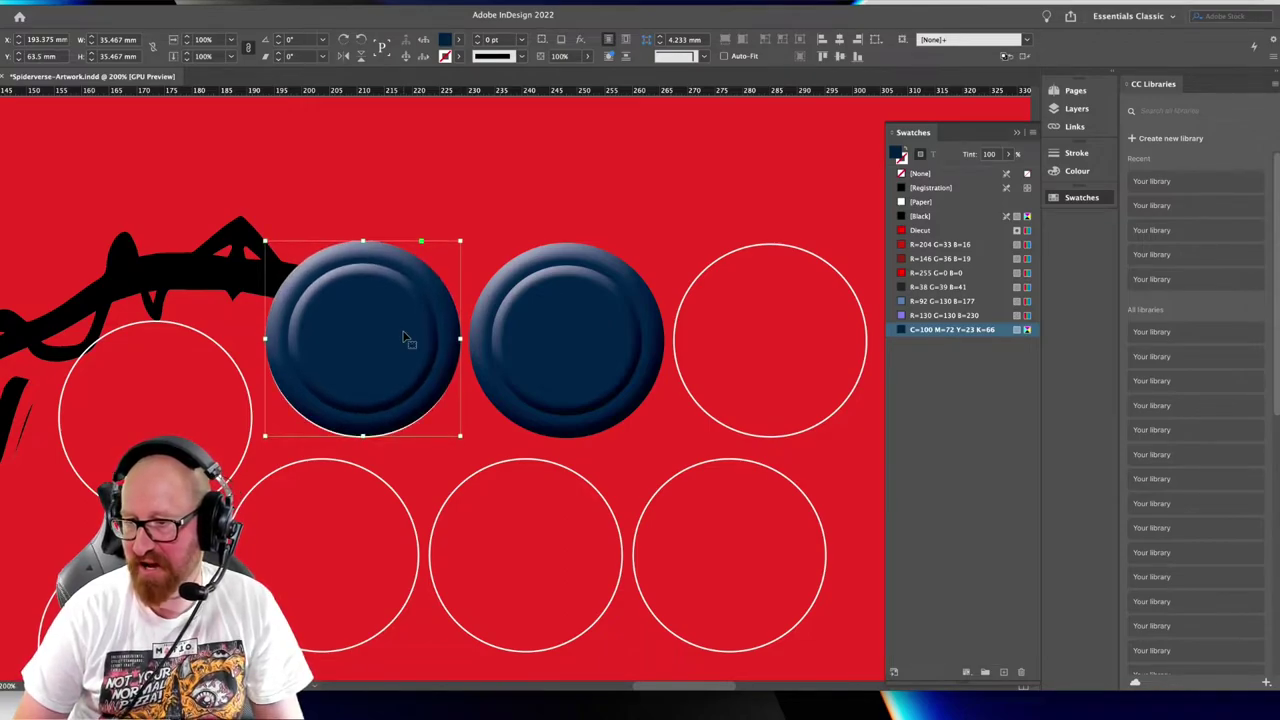
key(Down)
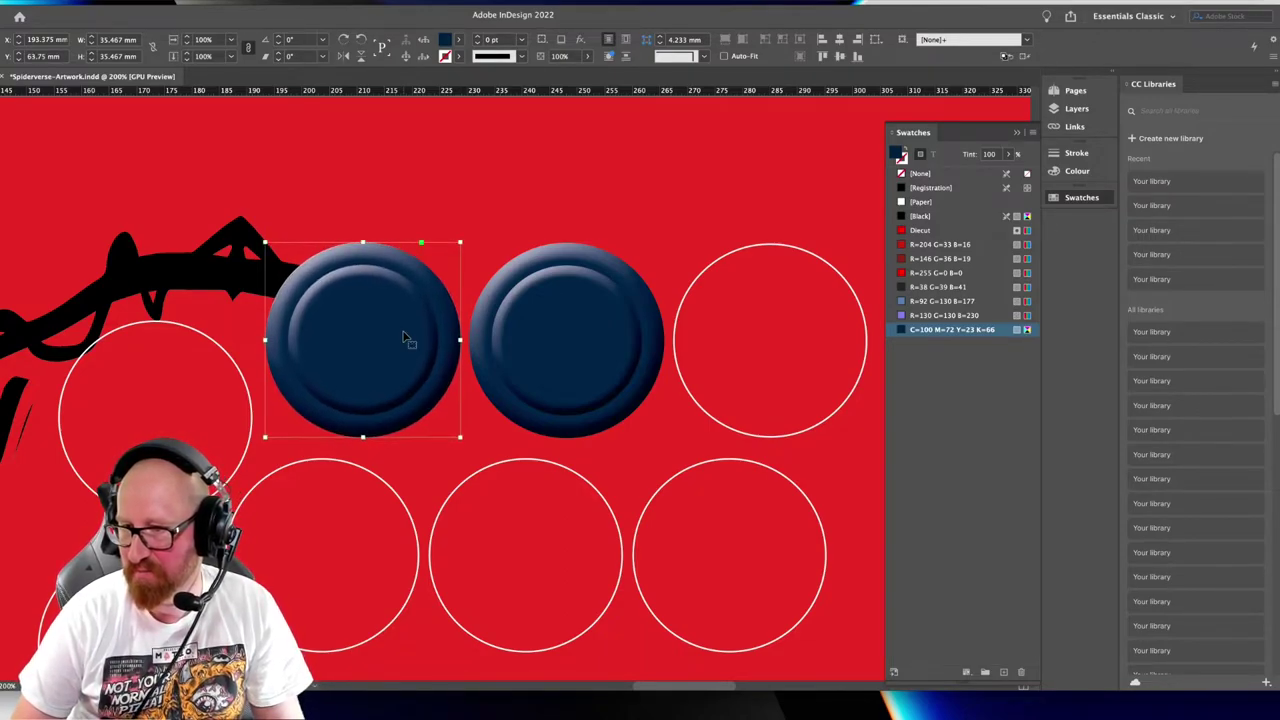
key(Left)
key(Right)
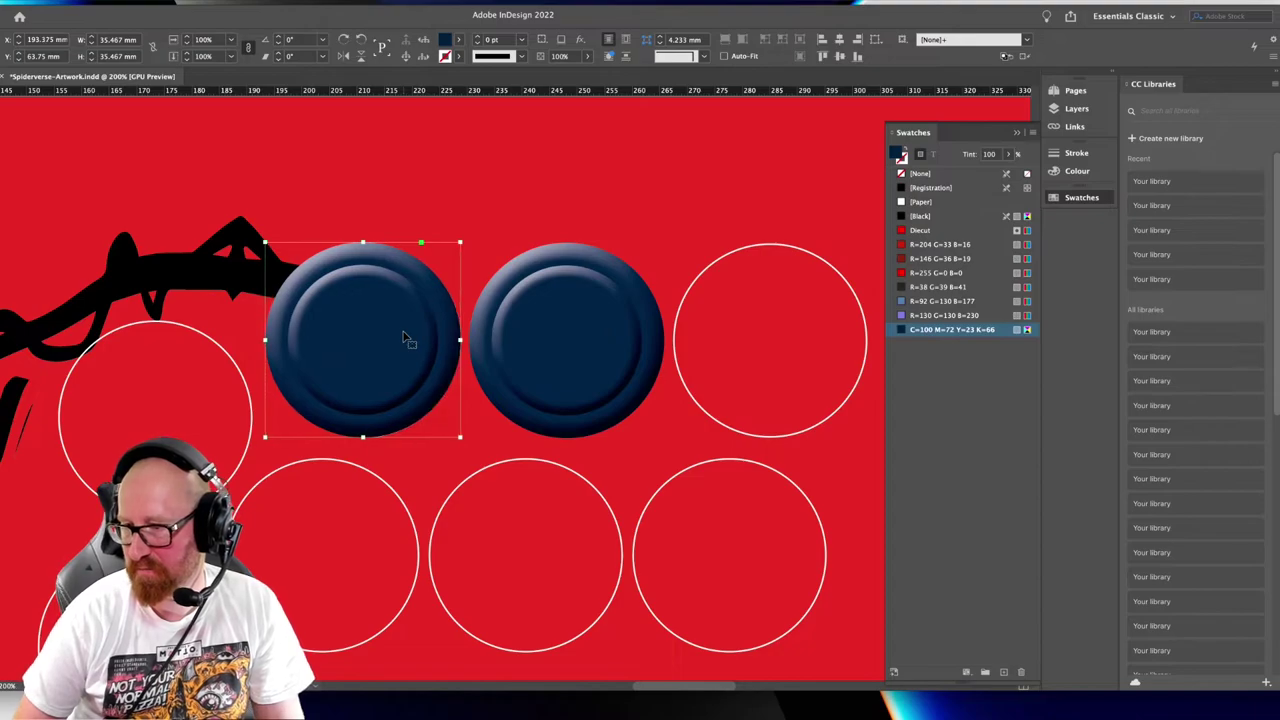
Place copies of the button over the upper row's right-hand outline and its lower, leftmost outline
key(super+shift+a)
drag(495, 339, 490, 304)
key(ctrl+shift+a)
drag(446, 358, 708, 349)
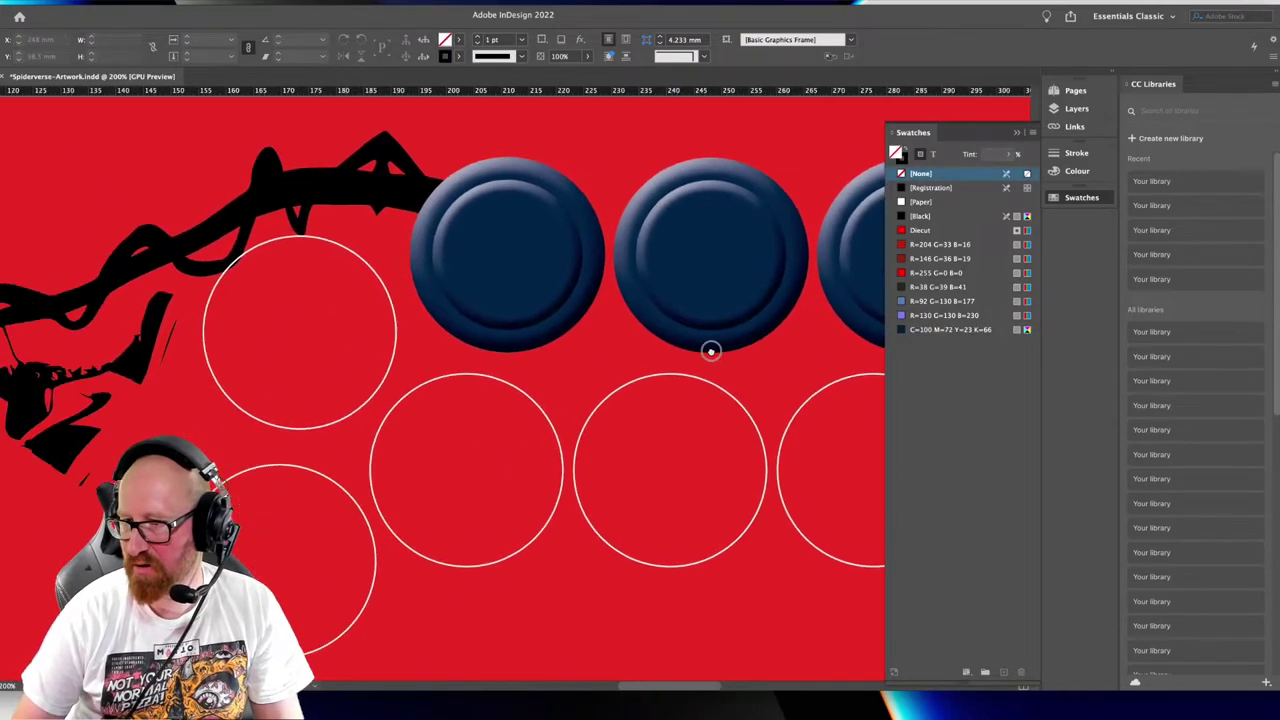
drag(551, 286, 342, 357)
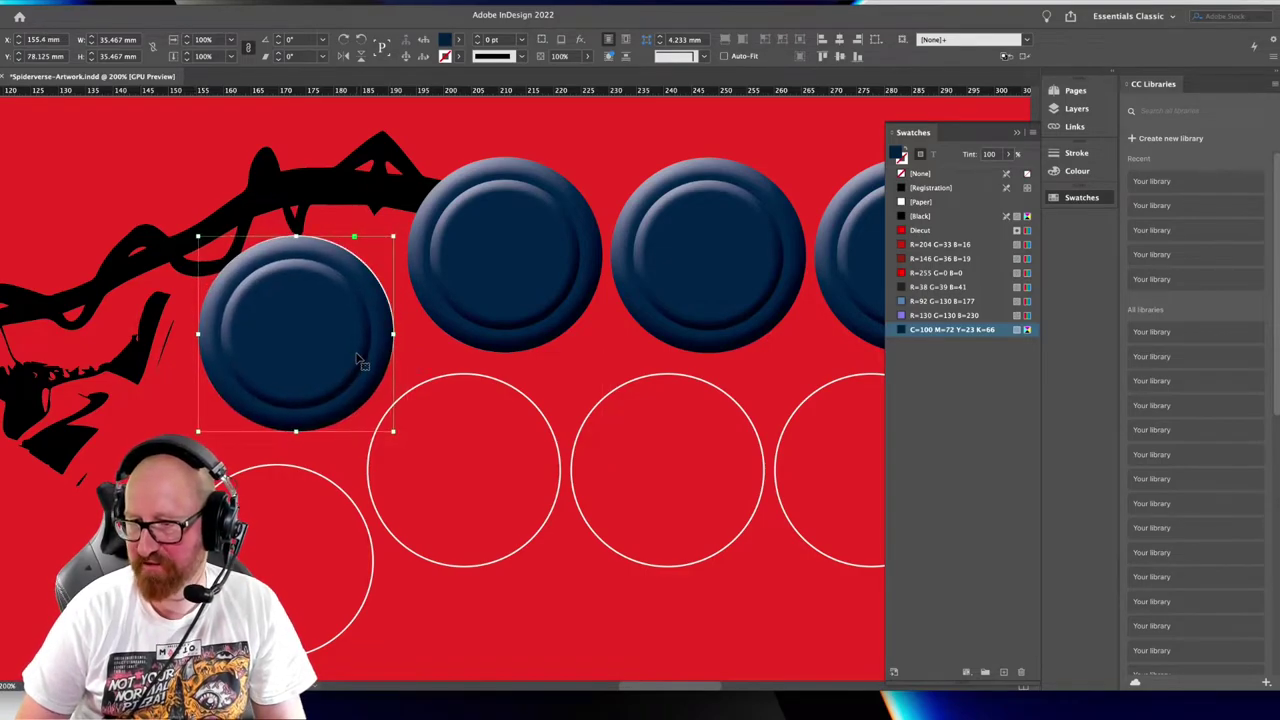
key(super+shift+a)
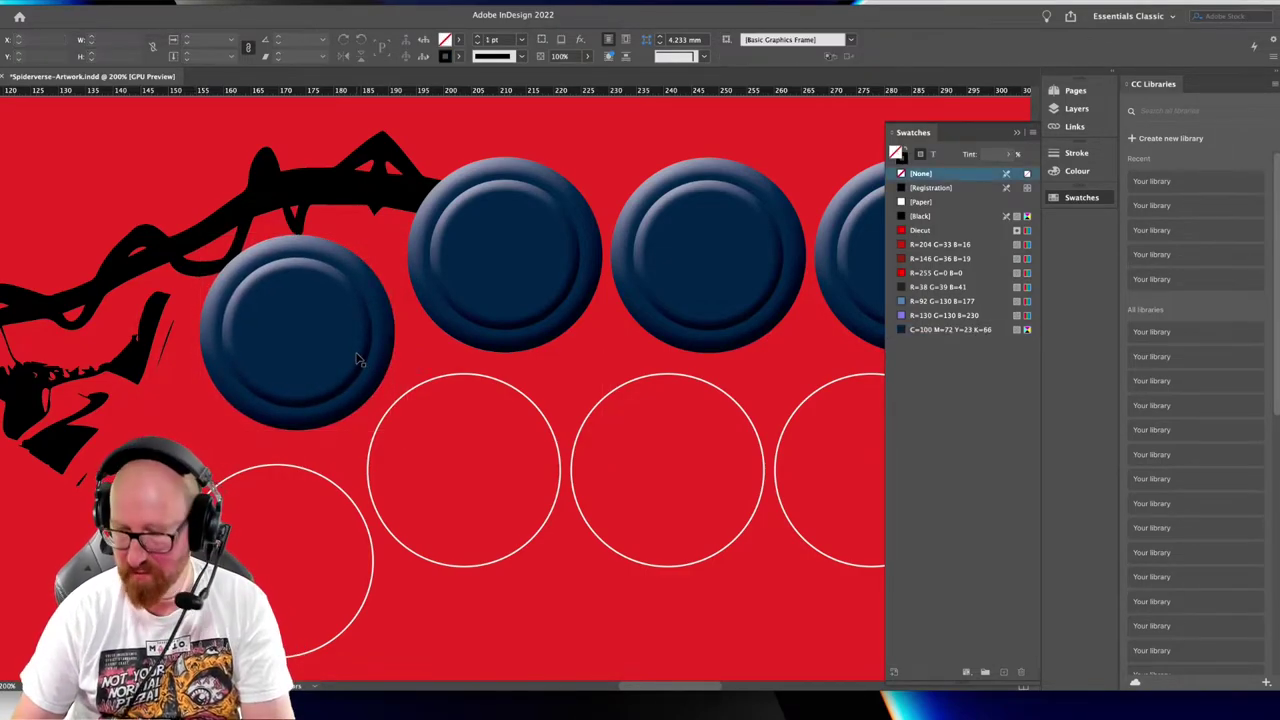
Convert the navy button swatch to RGB colour mode and copy its hex code 002240
key(super+minus)
key(super+minus)
key(super+minus)
drag(467, 418, 396, 382)
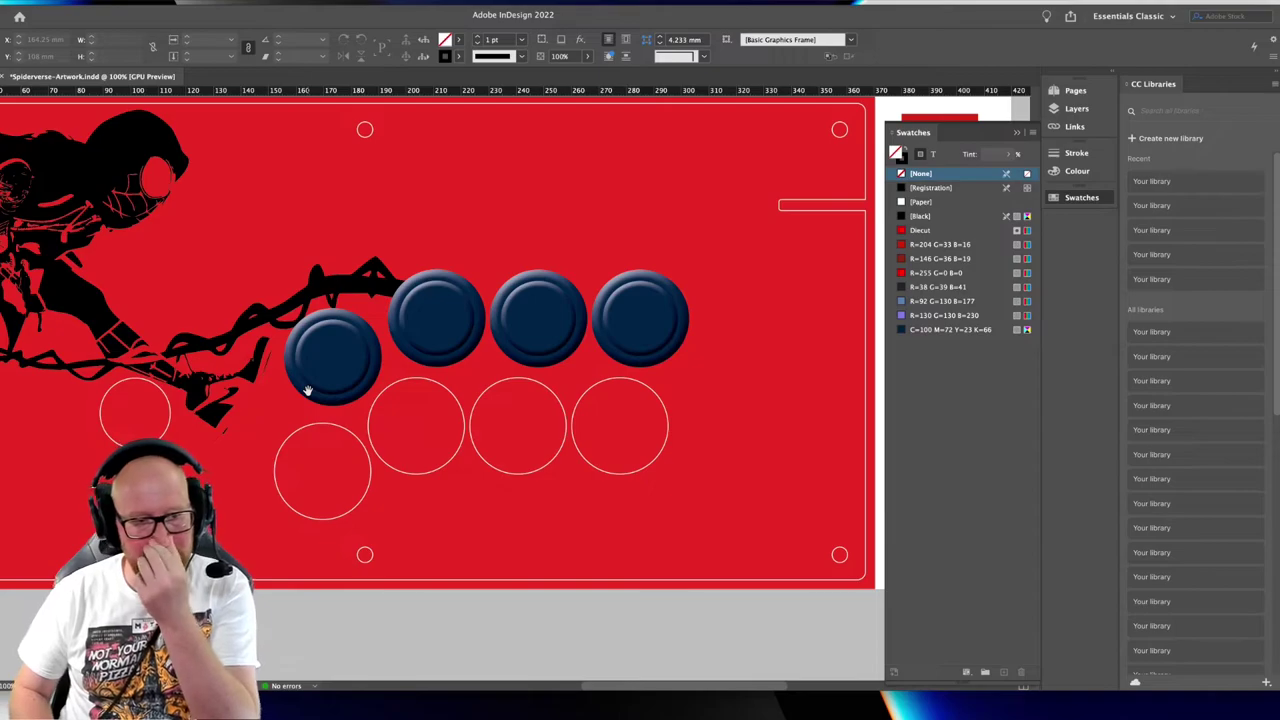
drag(228, 391, 358, 422)
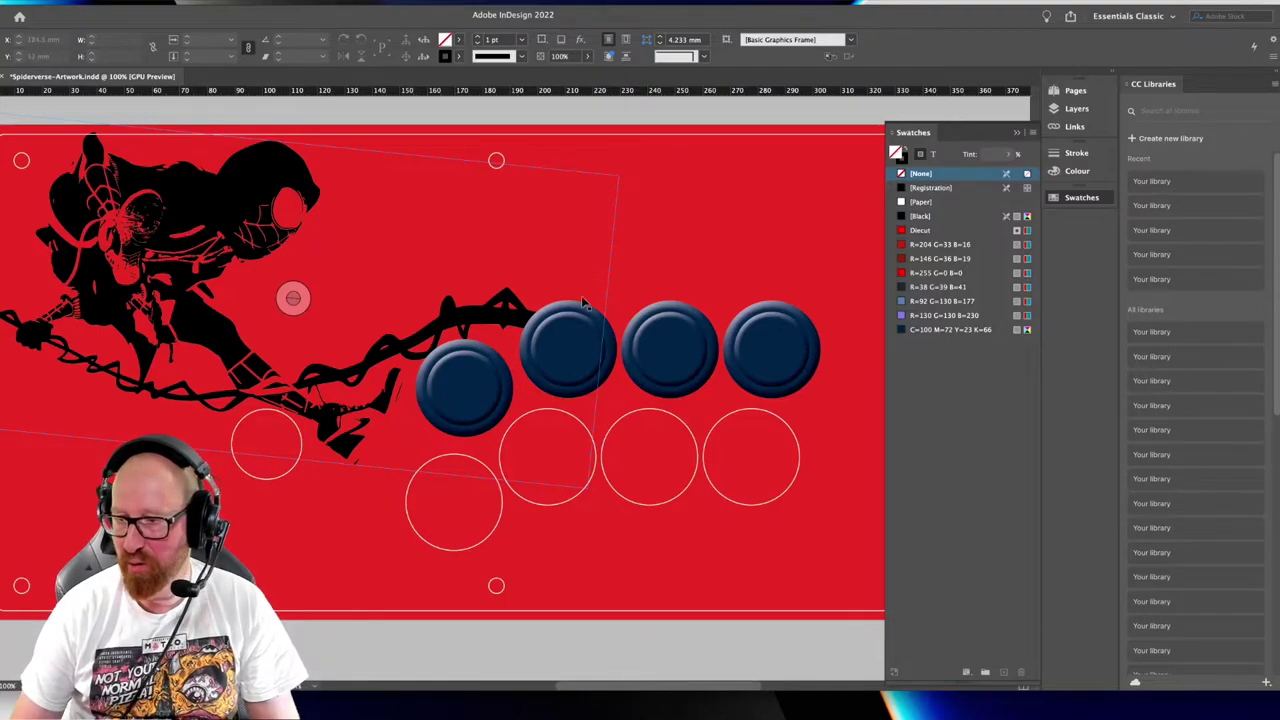
key(Escape)
double_click(950, 329)
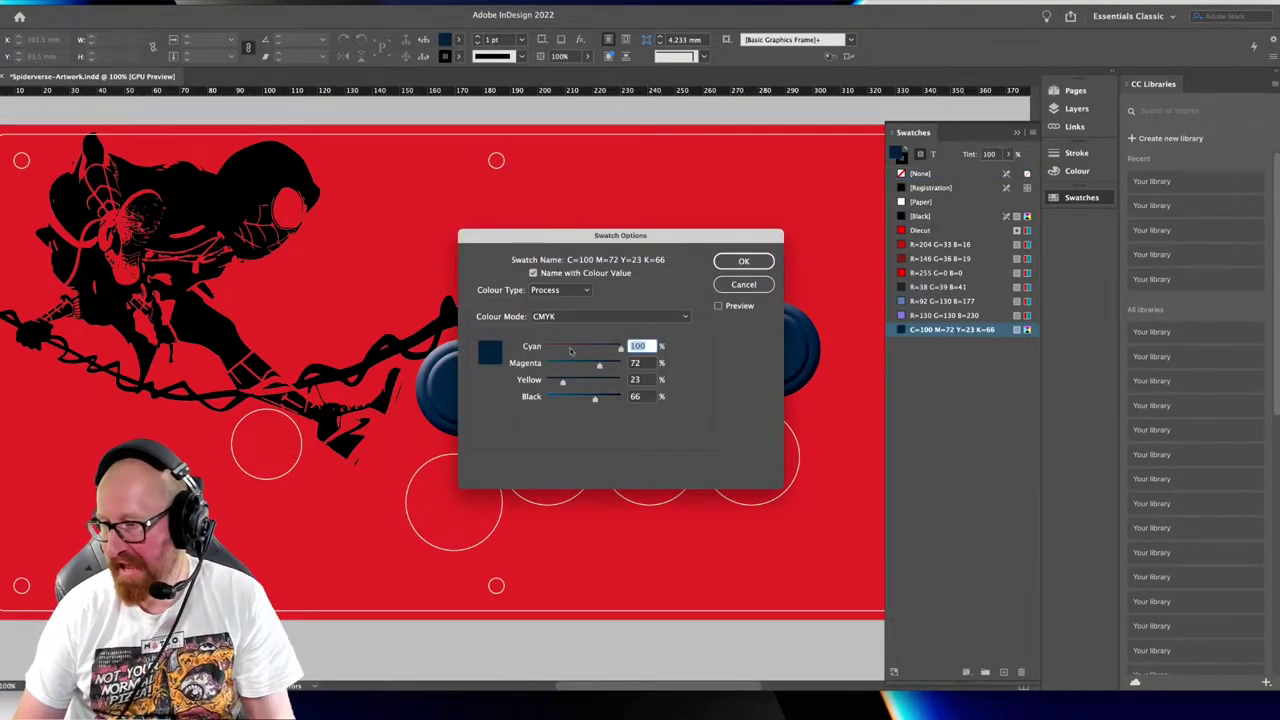
click(575, 316)
click(566, 346)
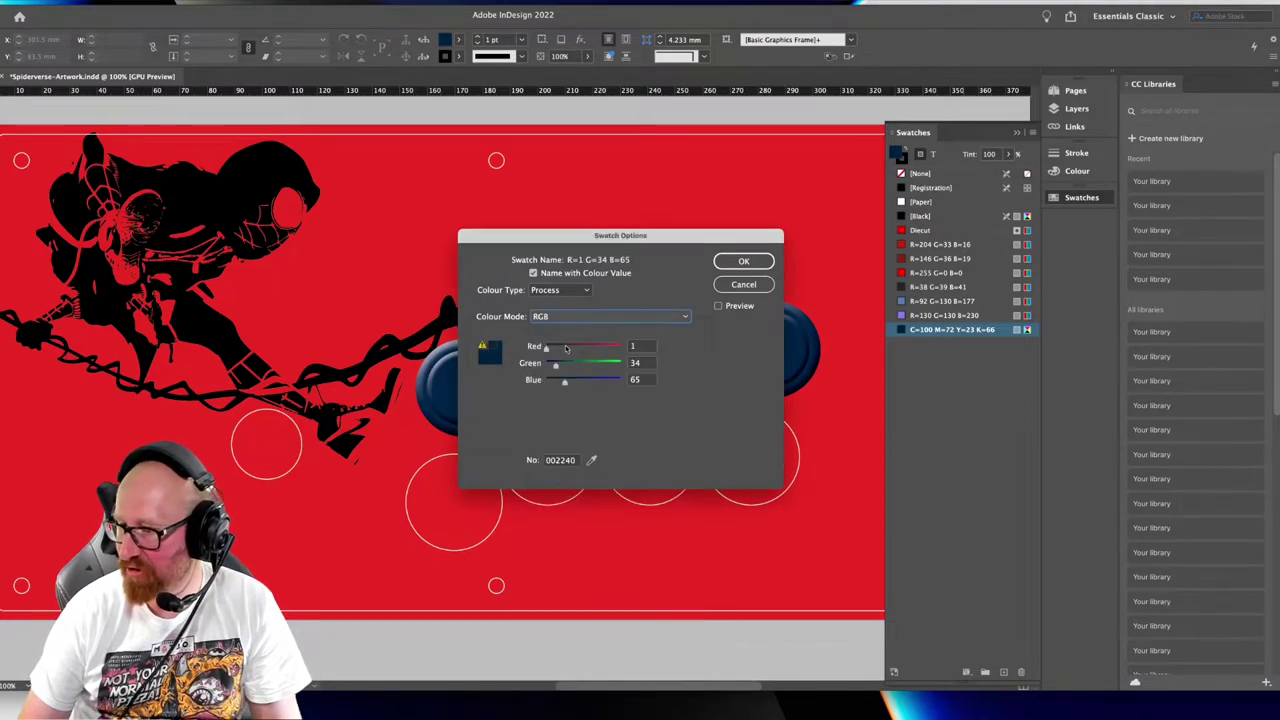
double_click(564, 460)
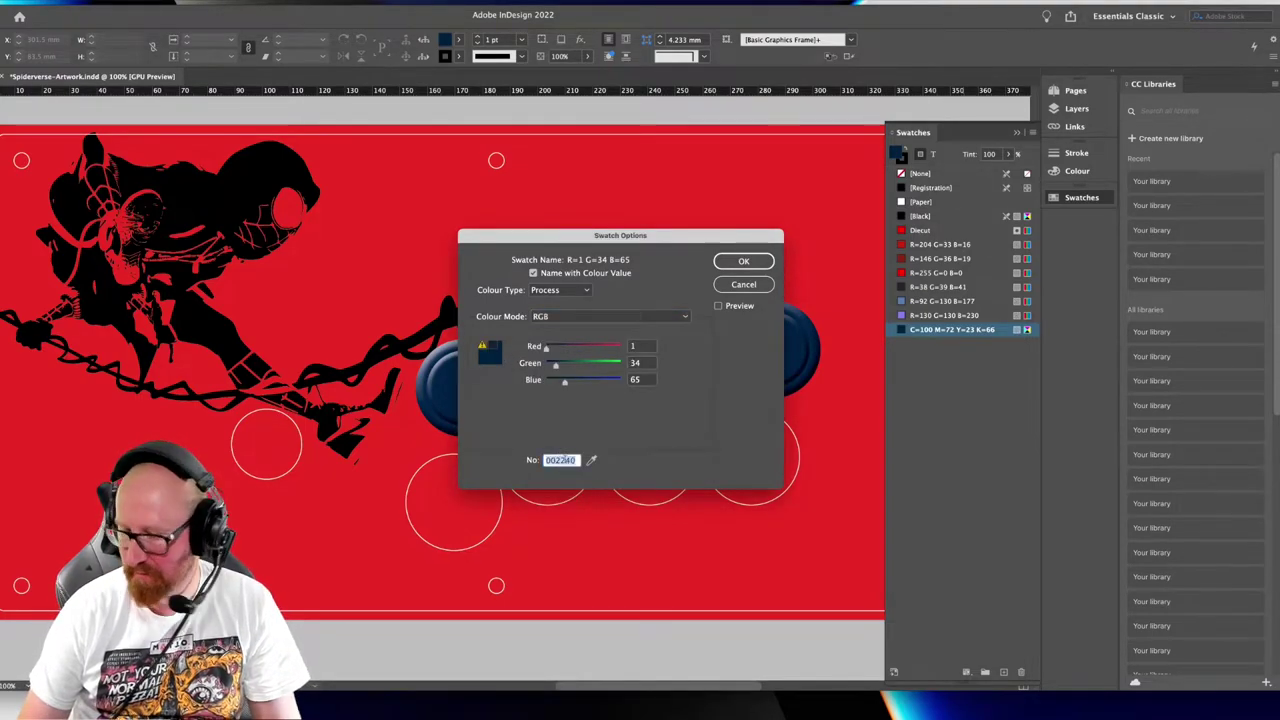
click(743, 261)
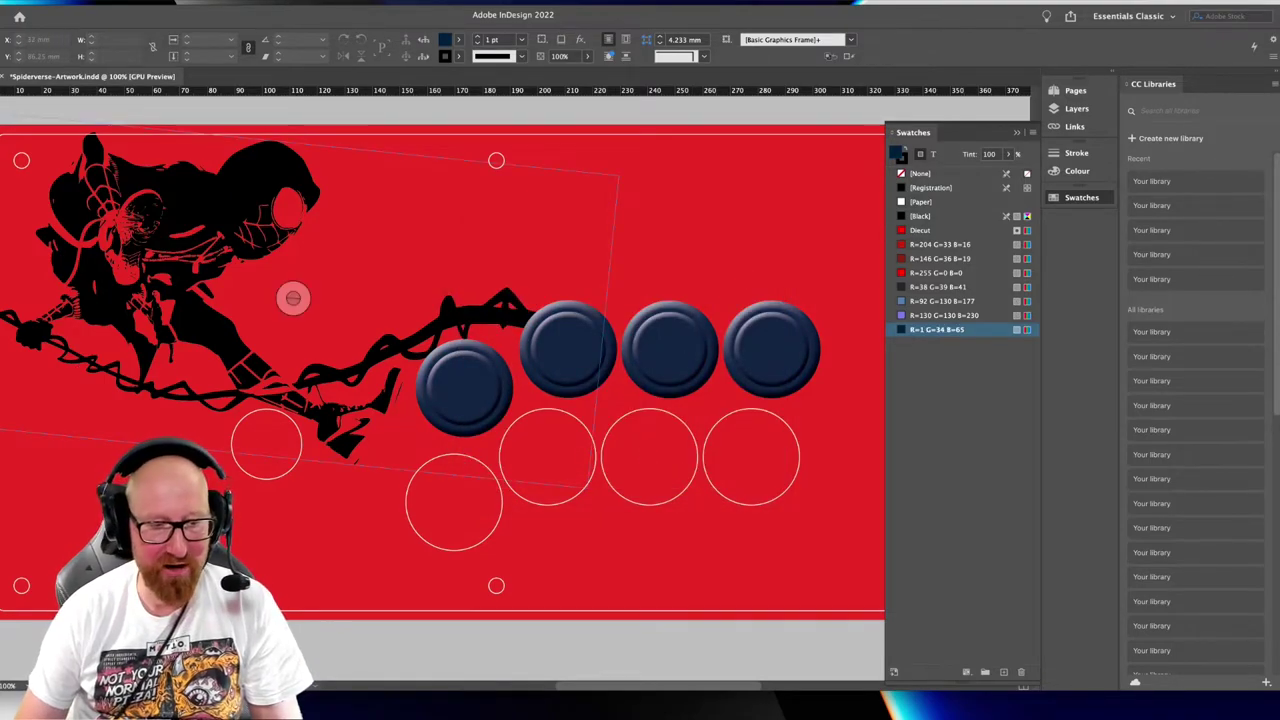
Switch to Illustrator and try to fill all of the MM-1 copy.eps artwork with hex colour 002240
key(super+Tab)
key(super+a)
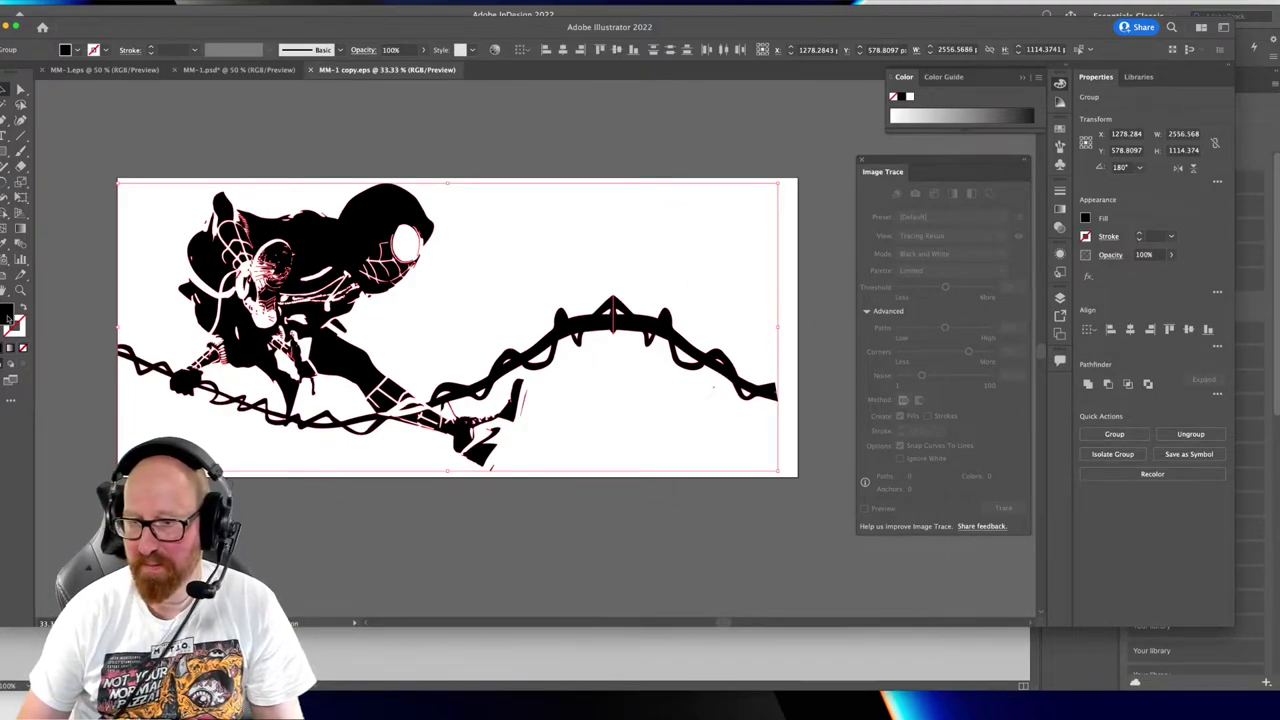
double_click(10, 318)
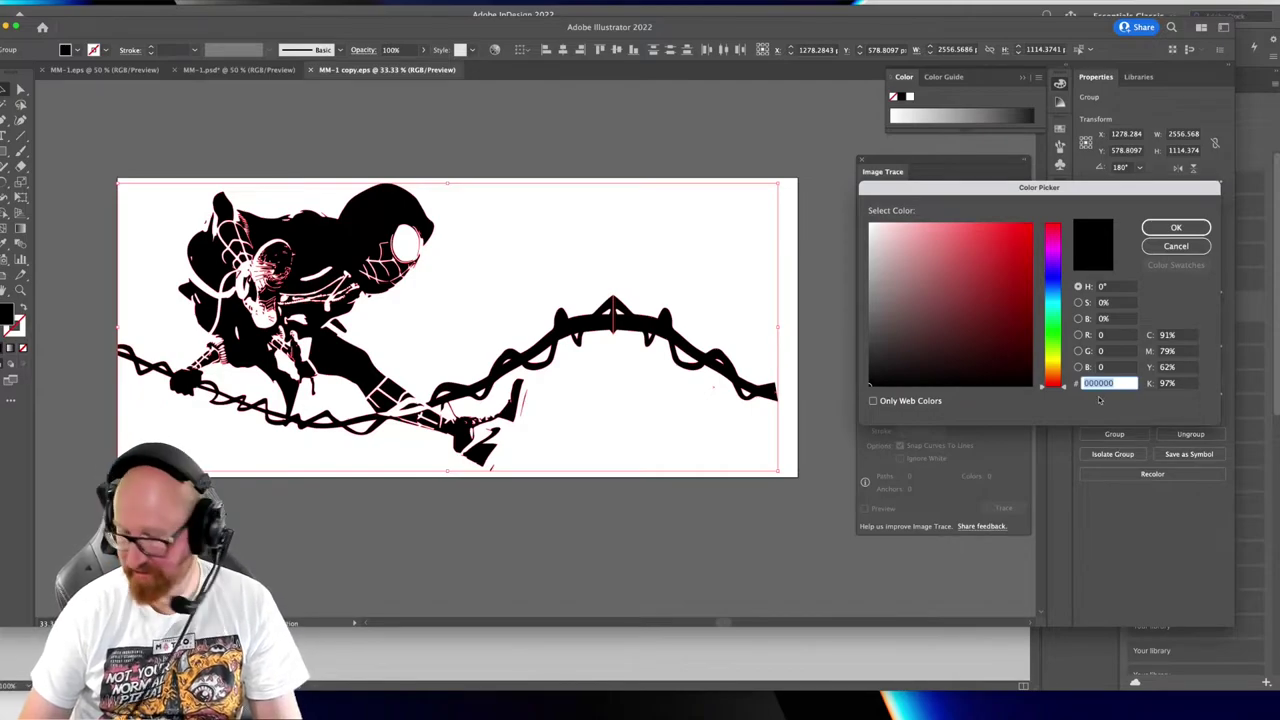
key(Tab)
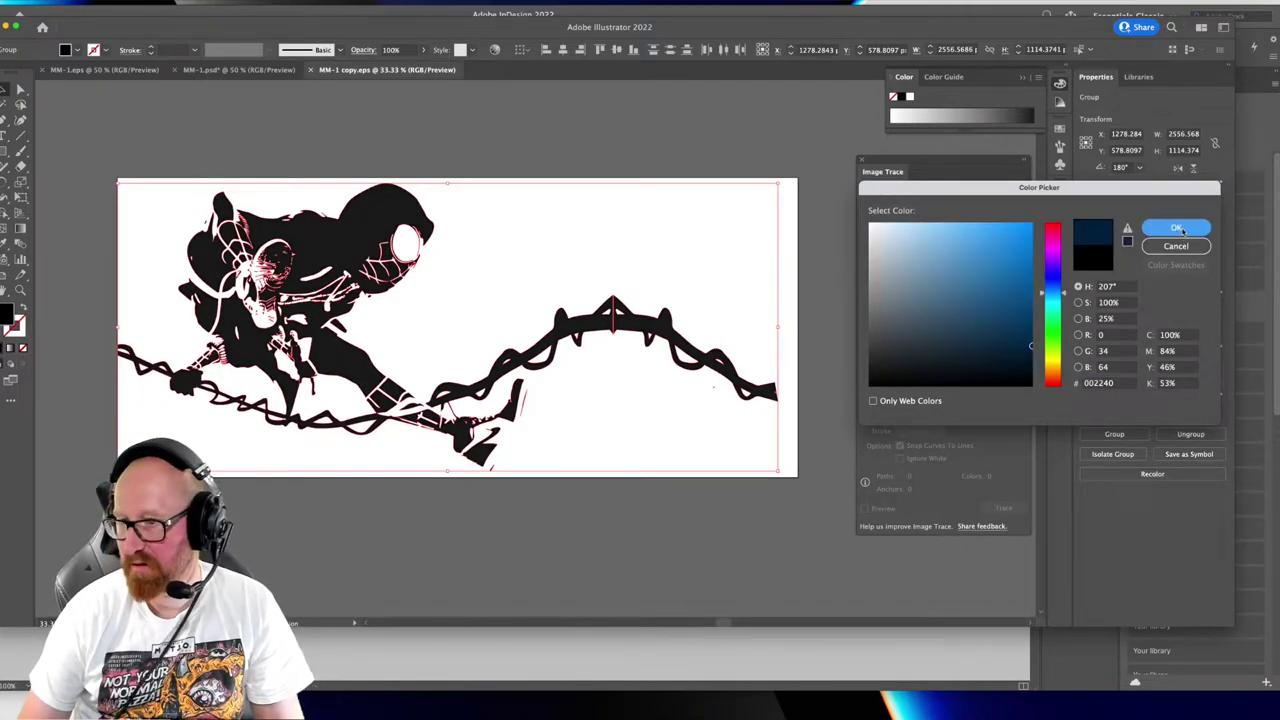
click(1176, 227)
click(479, 148)
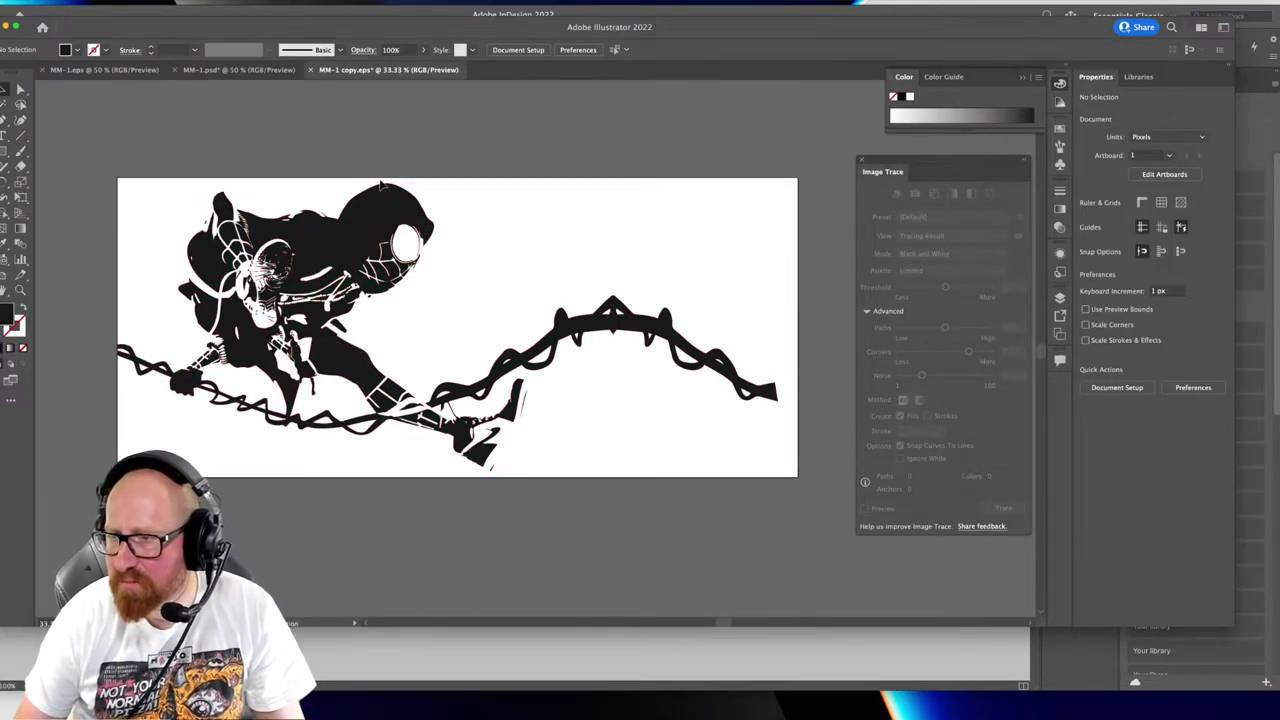
Select the figure group and inspect its fill colour in the Color Picker
key(super+equal)
key(super+equal)
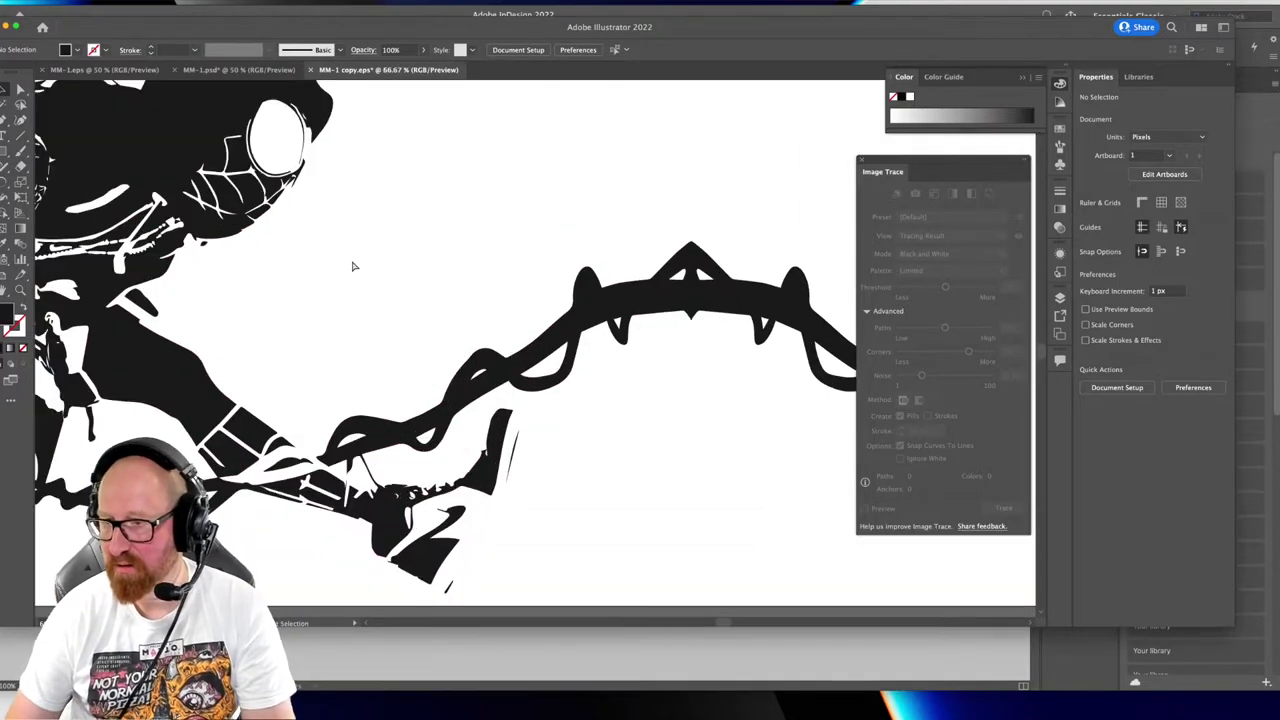
drag(266, 252, 535, 337)
click(451, 193)
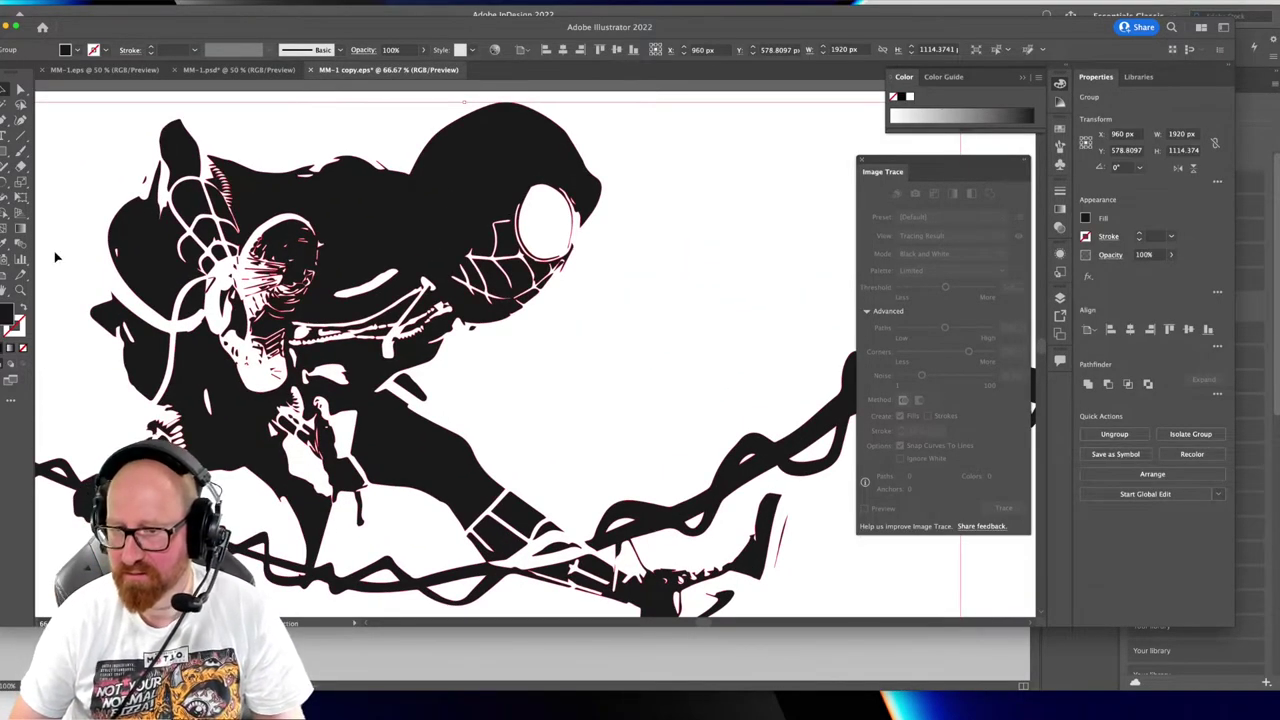
double_click(5, 316)
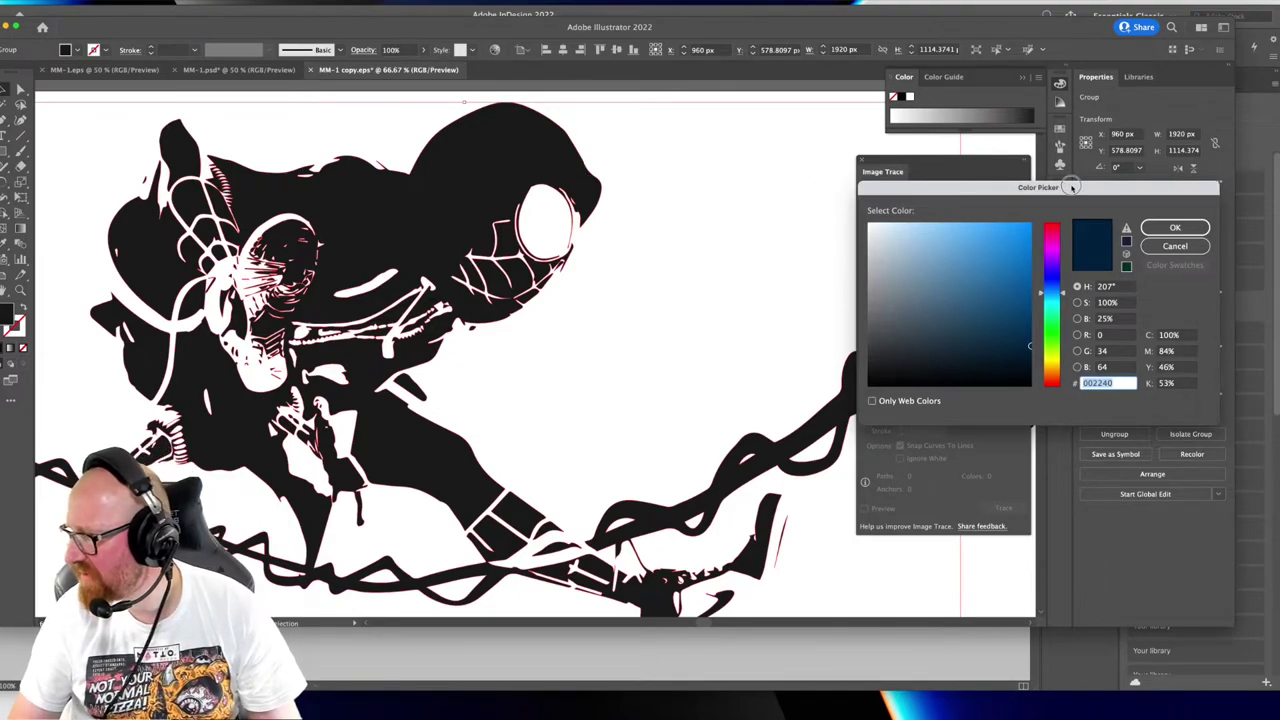
drag(1069, 187, 755, 221)
click(860, 261)
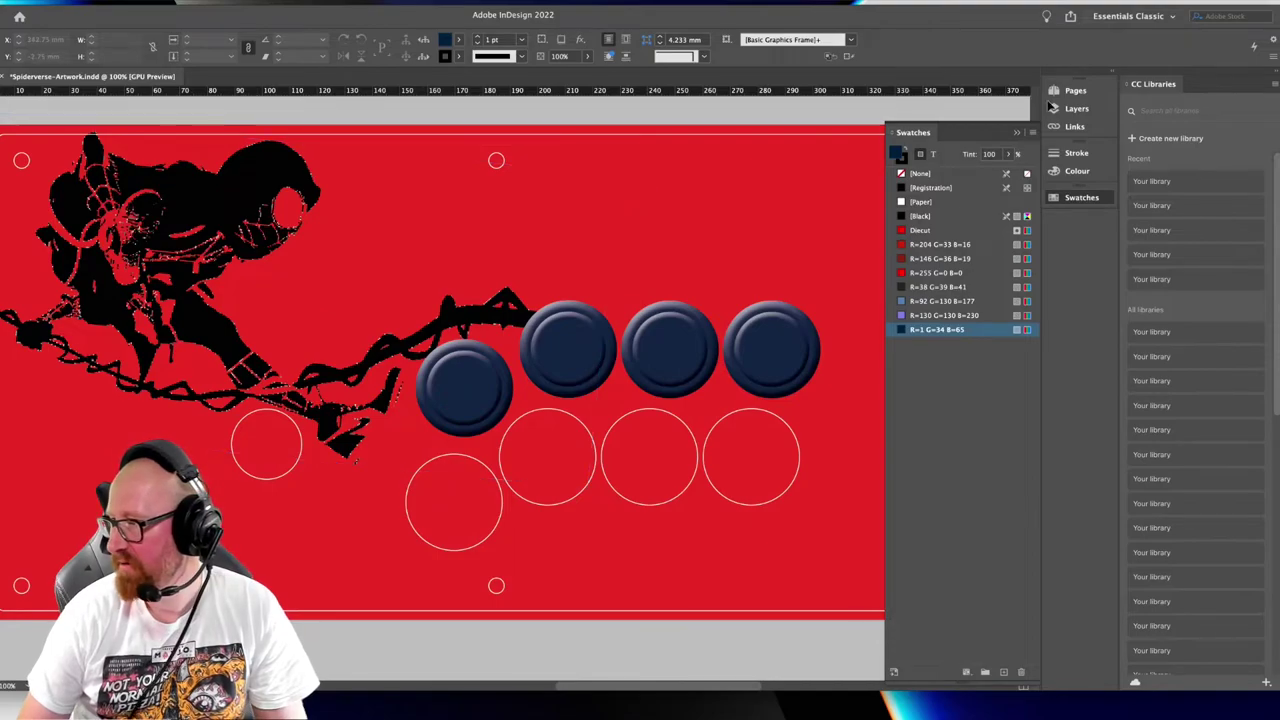
Update the modified MM-1 copy.eps link in the InDesign layout
click(1074, 126)
click(1004, 255)
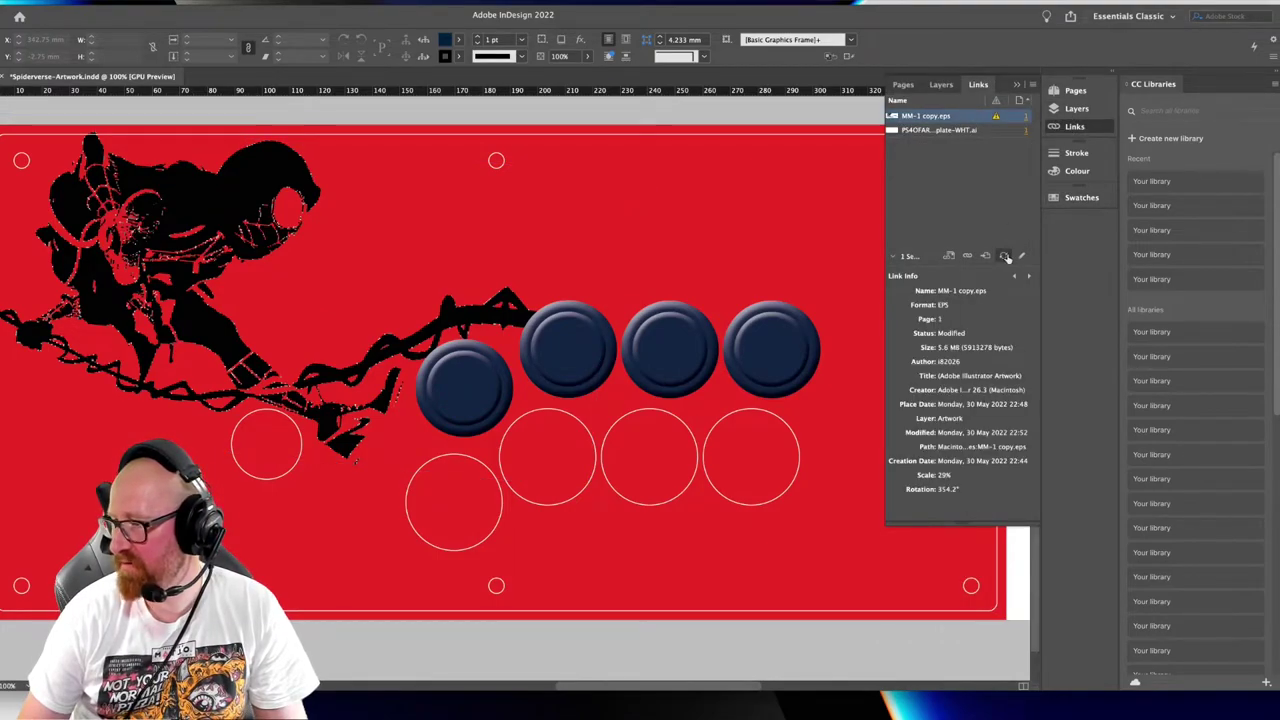
click(303, 152)
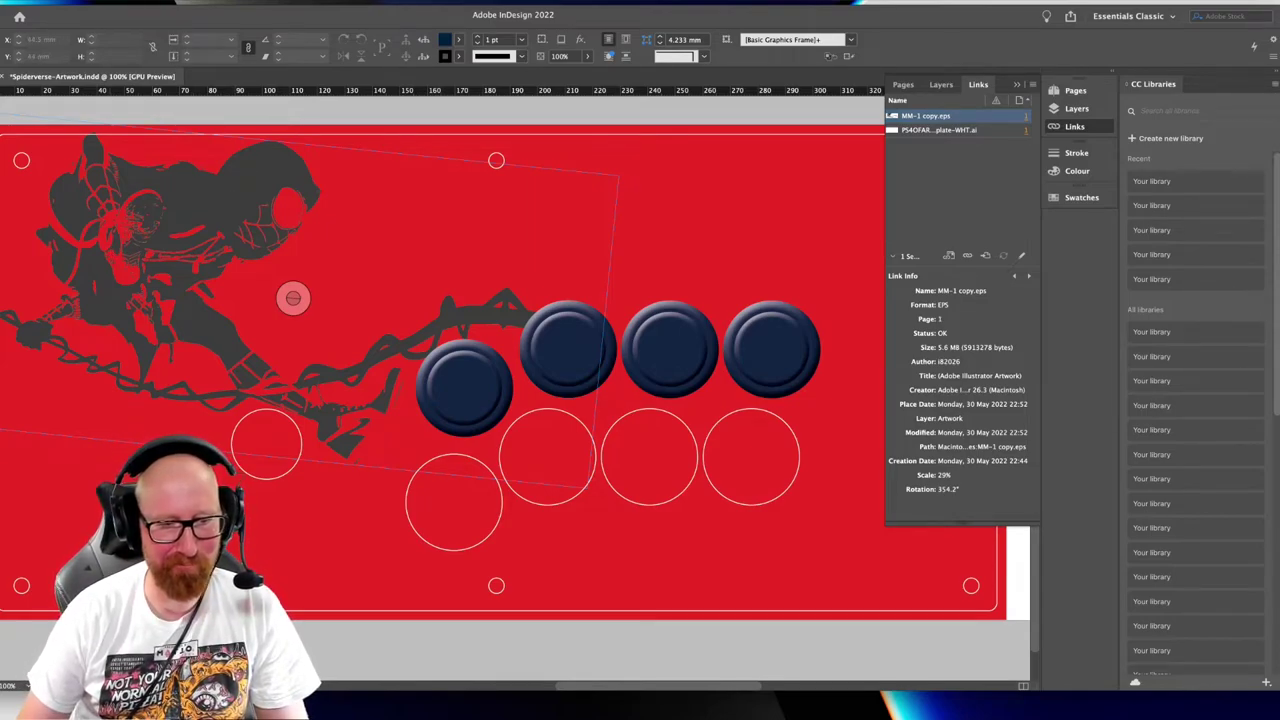
Switch to Illustrator and check the document colour mode of the figure artwork
key(super+Tab)
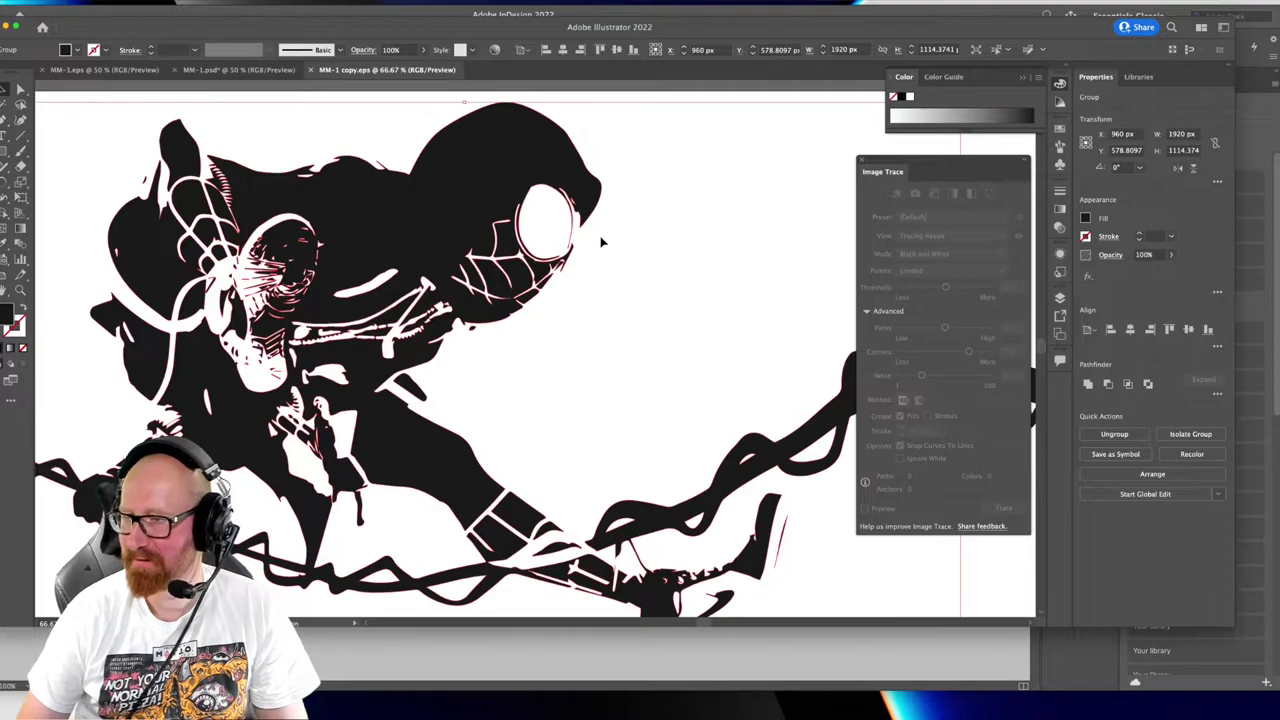
click(601, 241)
click(42, 3)
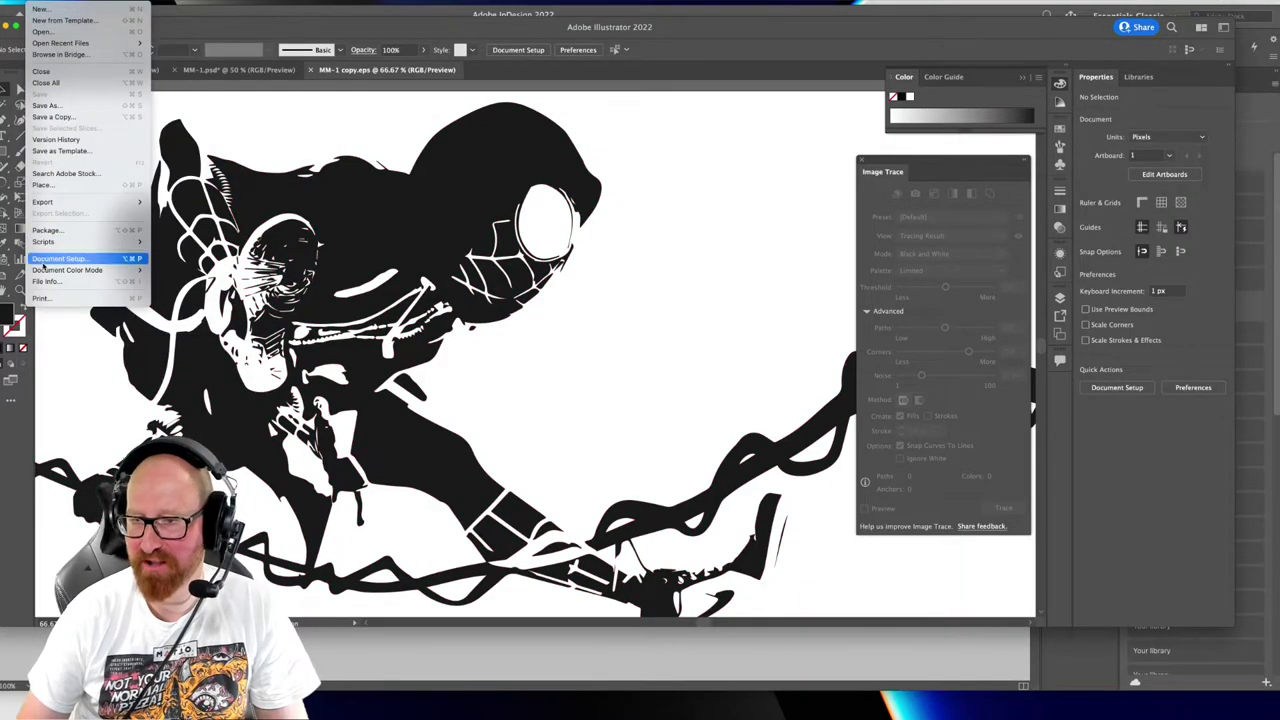
mouse_move(68, 270)
click(172, 281)
click(725, 254)
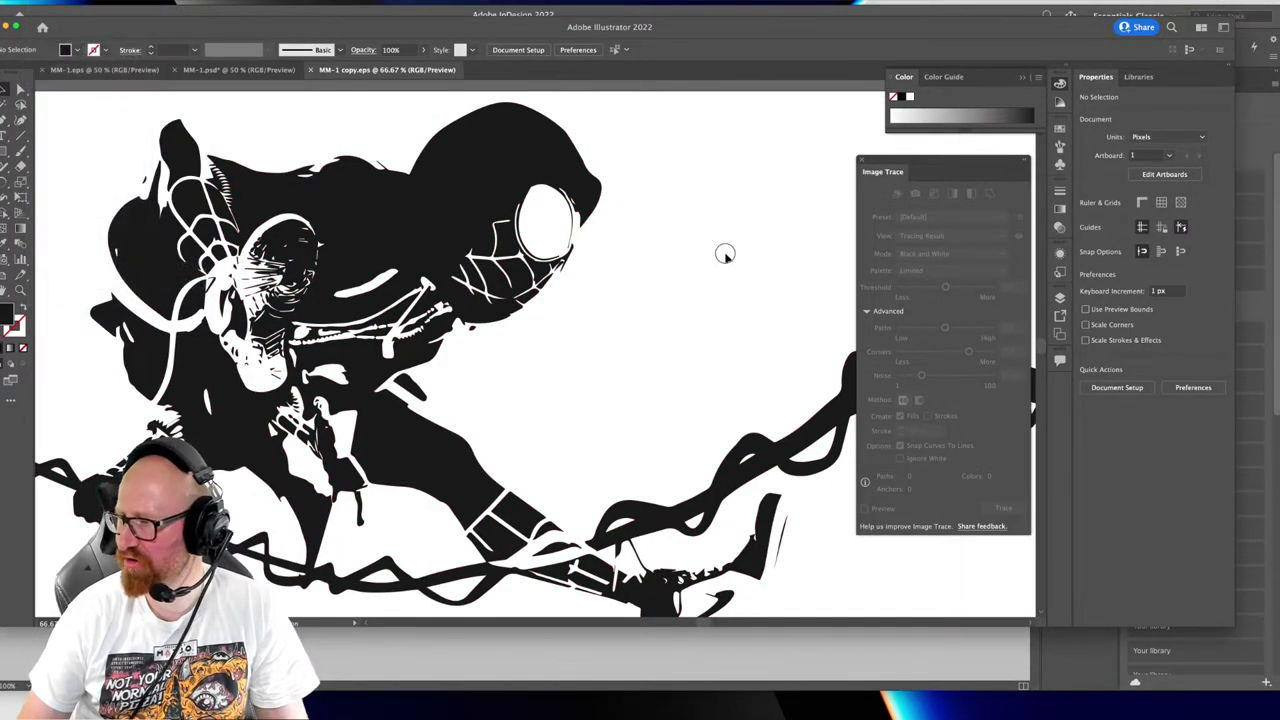
Change the selected figure's colour model from Grayscale to RGB and fill the figure with hex 002240
click(514, 150)
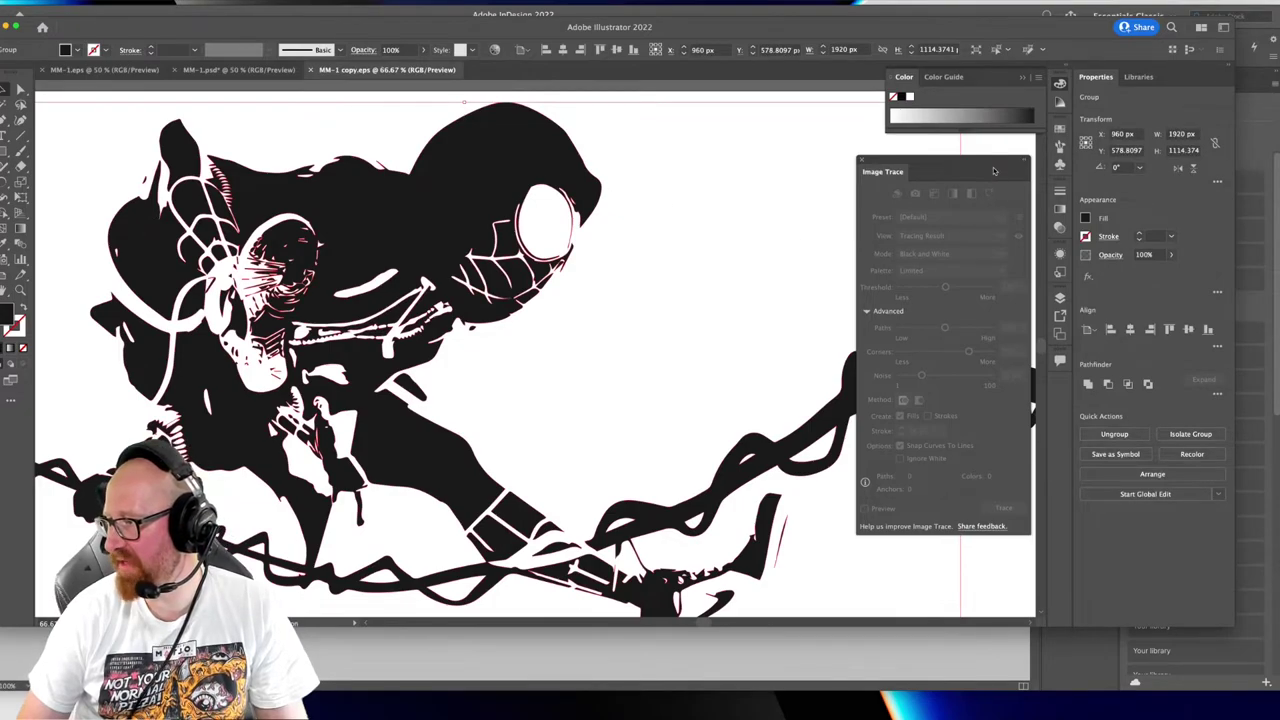
click(1039, 78)
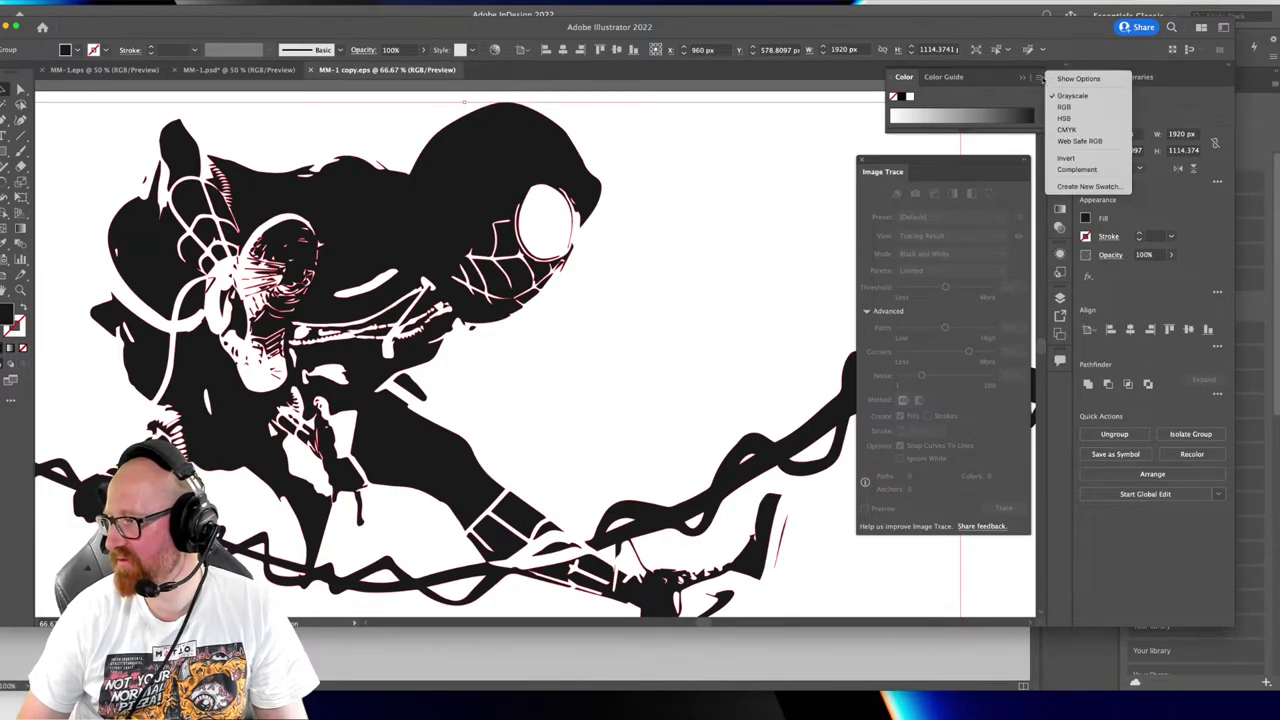
click(1069, 107)
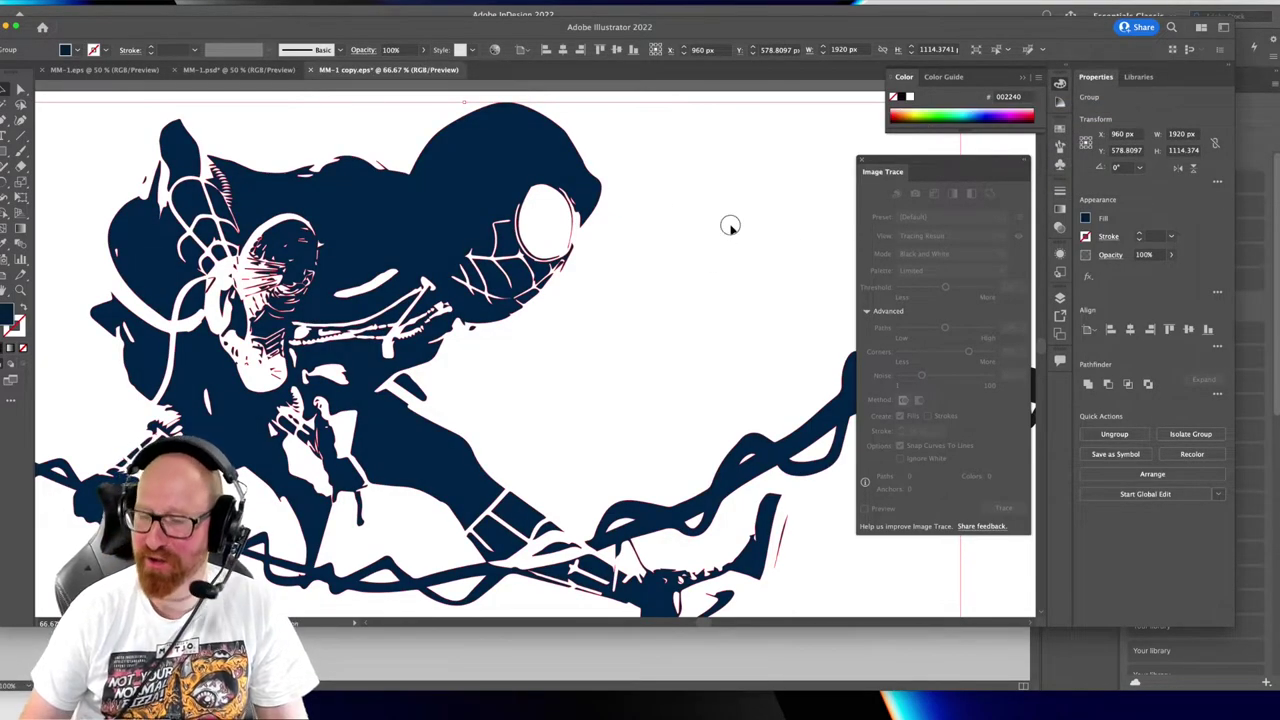
click(731, 226)
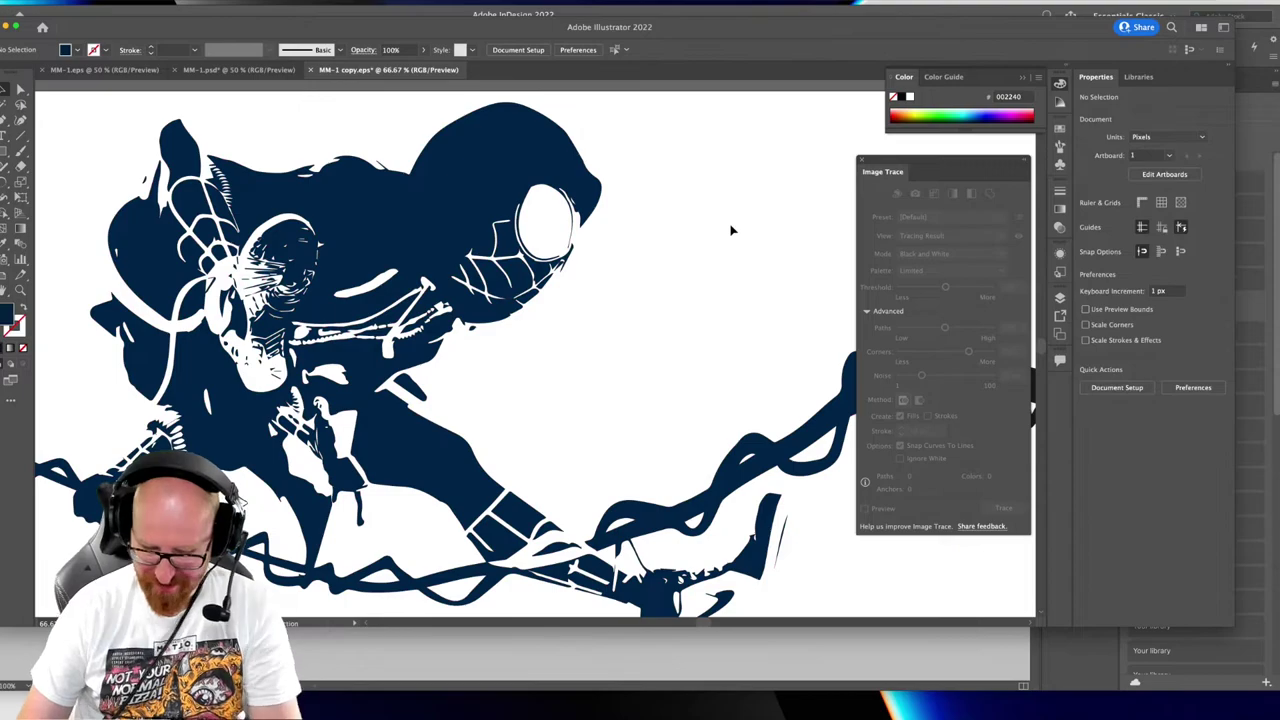
Select all the artwork and sample the figure's navy with the Eyedropper to recolour the strand's dark far half
drag(689, 306, 478, 220)
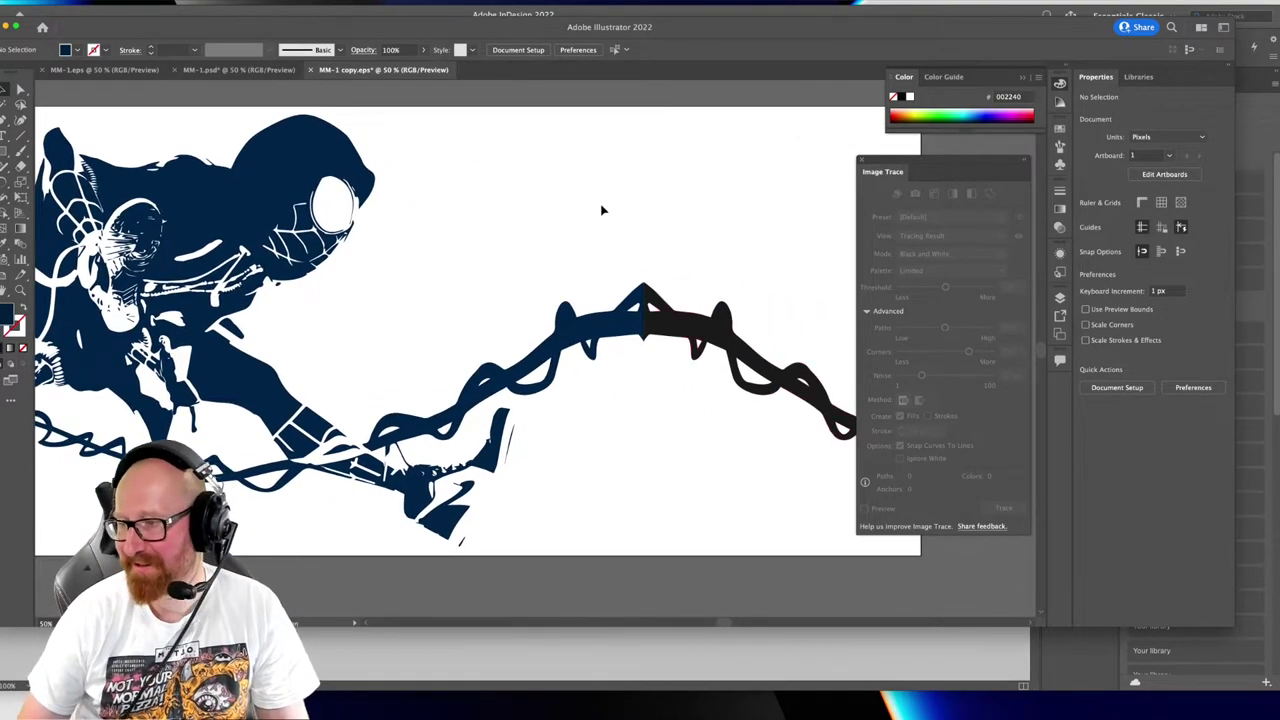
key(super+a)
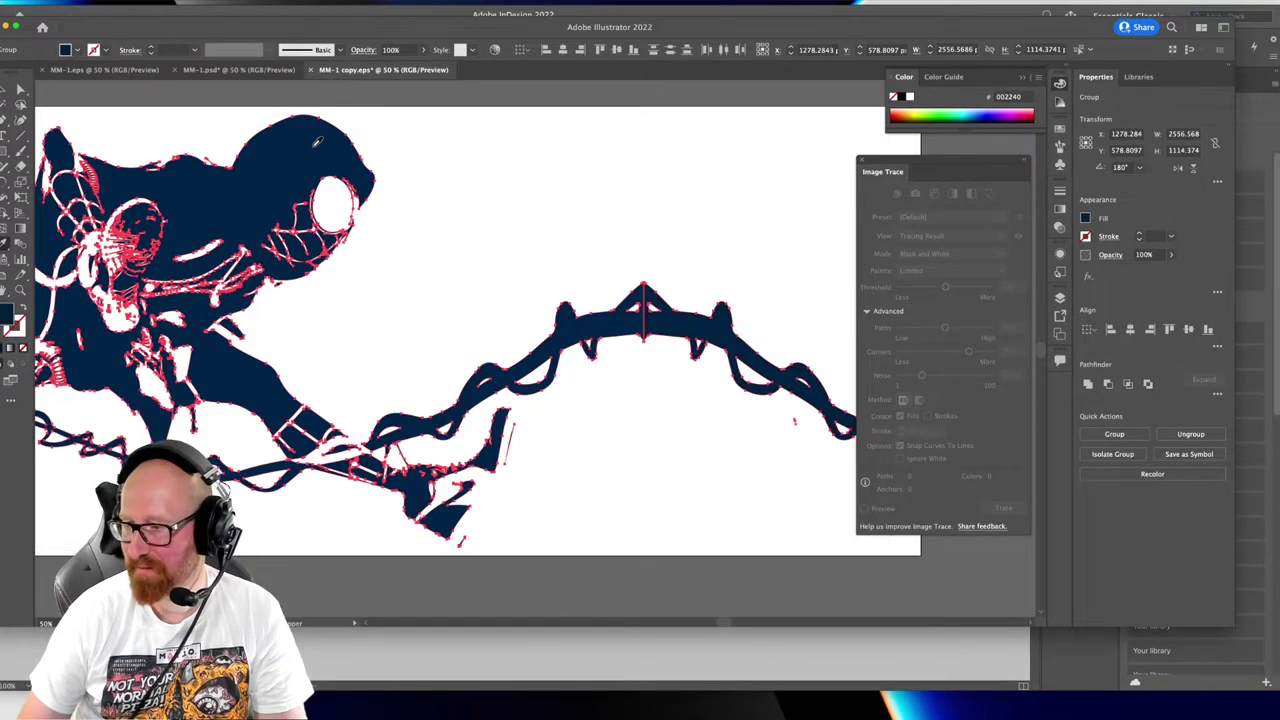
key(v)
click(527, 220)
drag(286, 286, 393, 312)
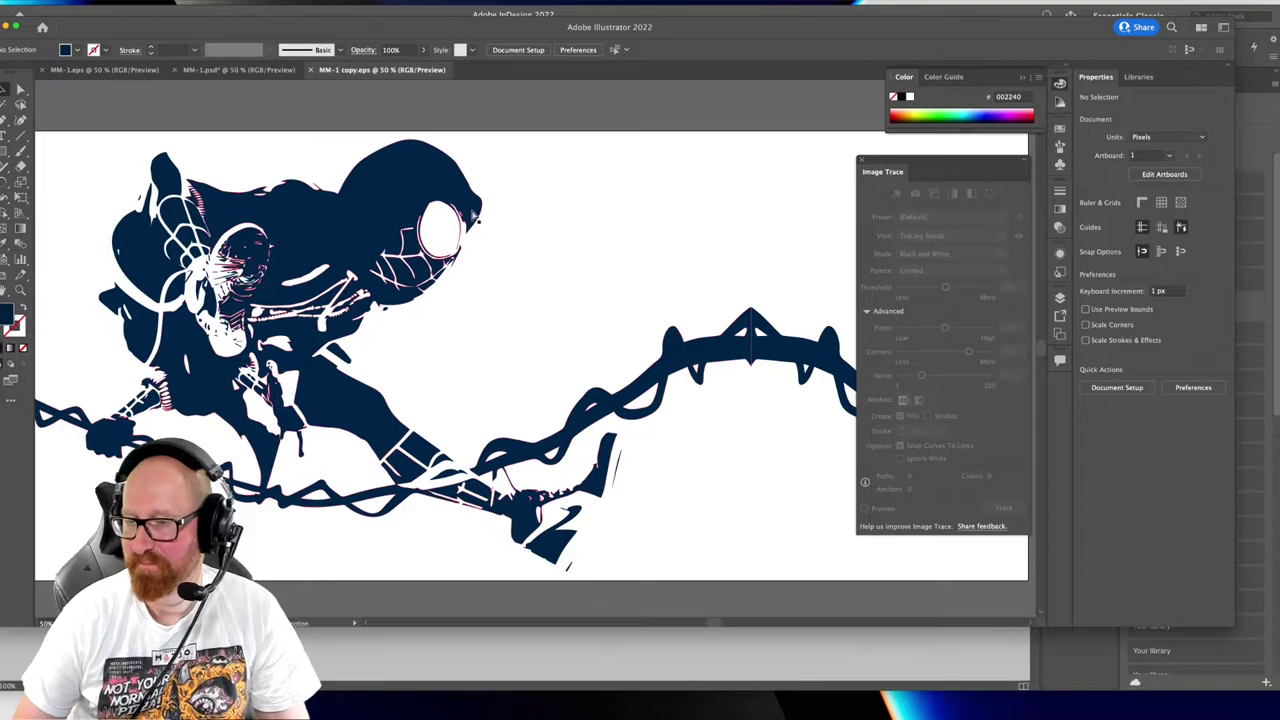
Switch to InDesign and update the MM-1 copy.eps link with the navy artwork
key(super+Tab)
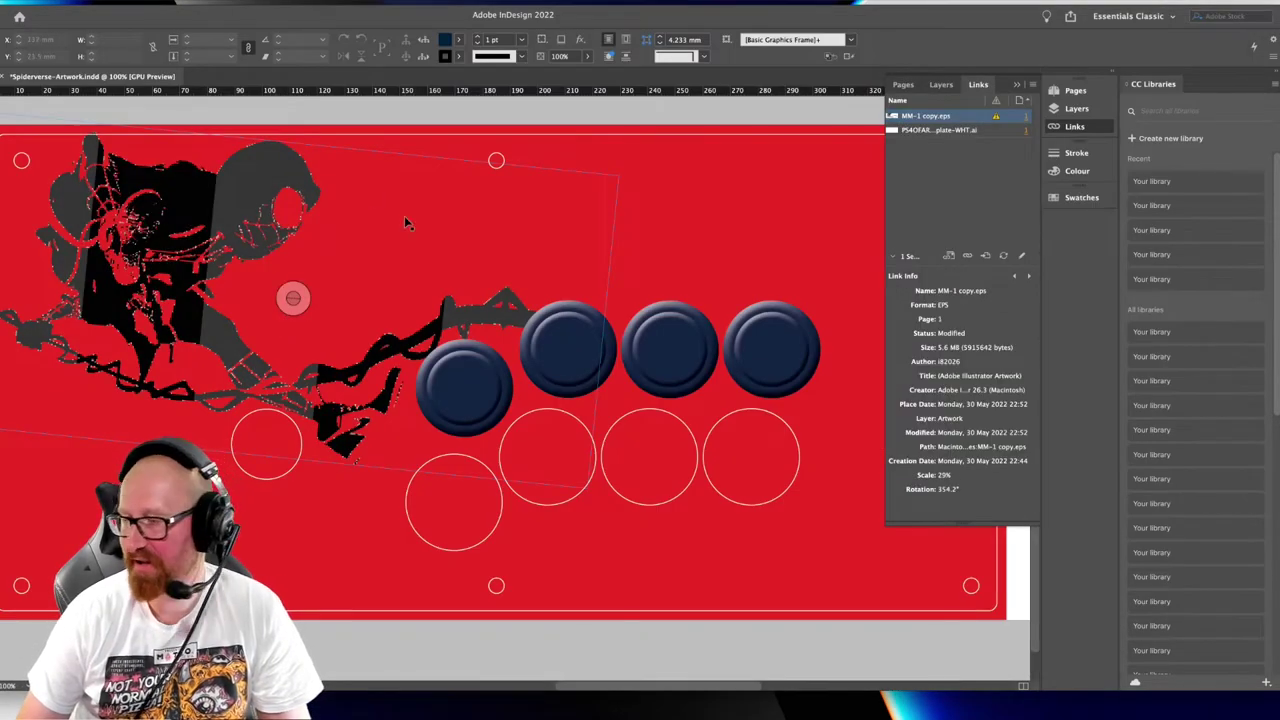
click(1003, 255)
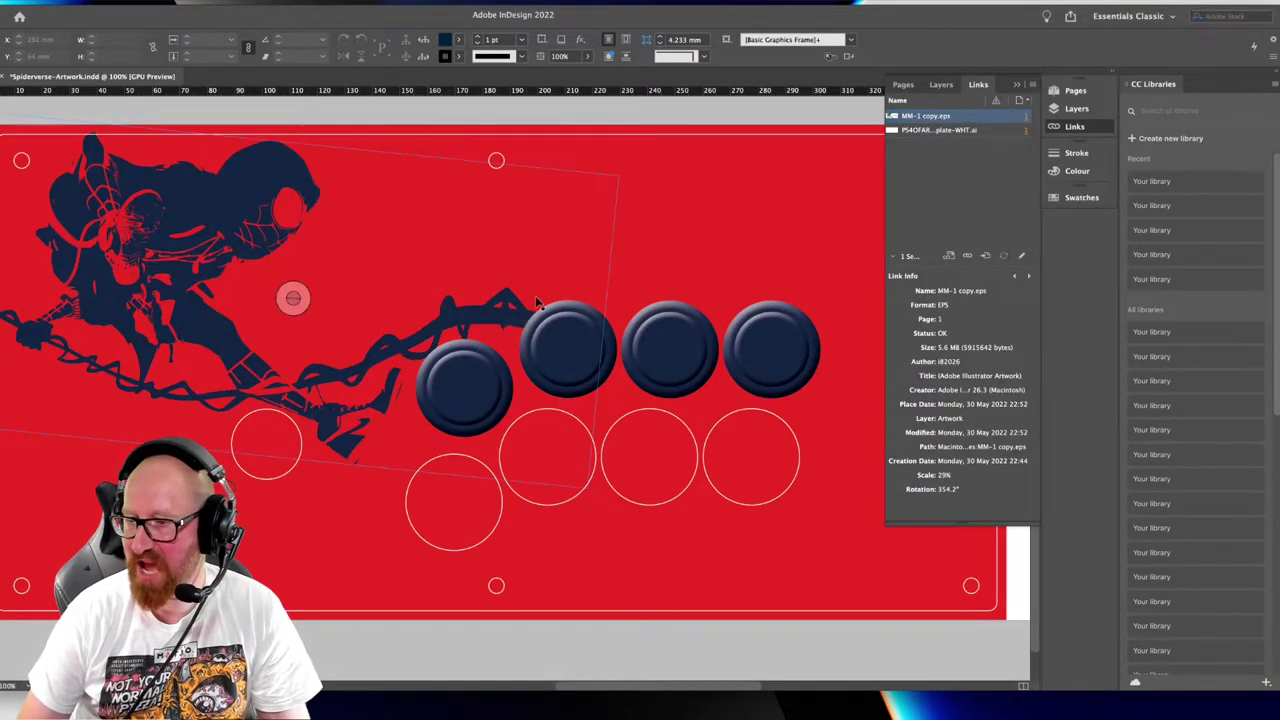
drag(228, 277, 231, 334)
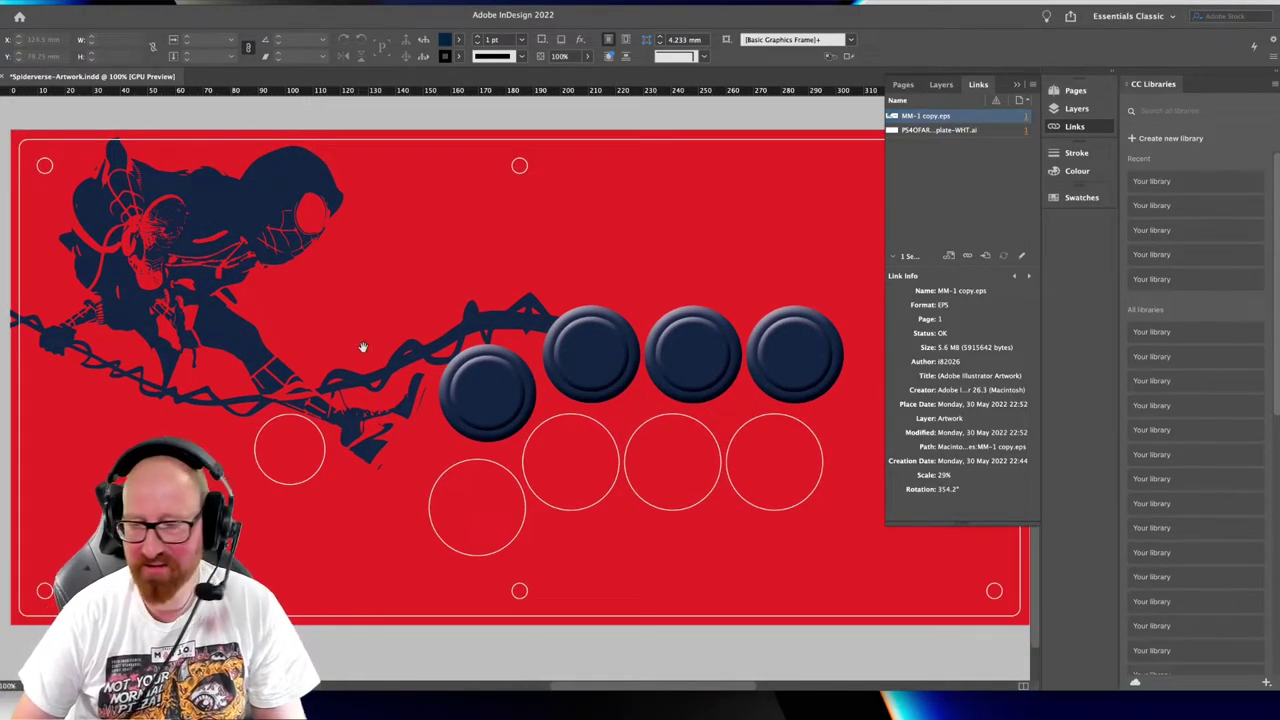
drag(363, 347, 355, 341)
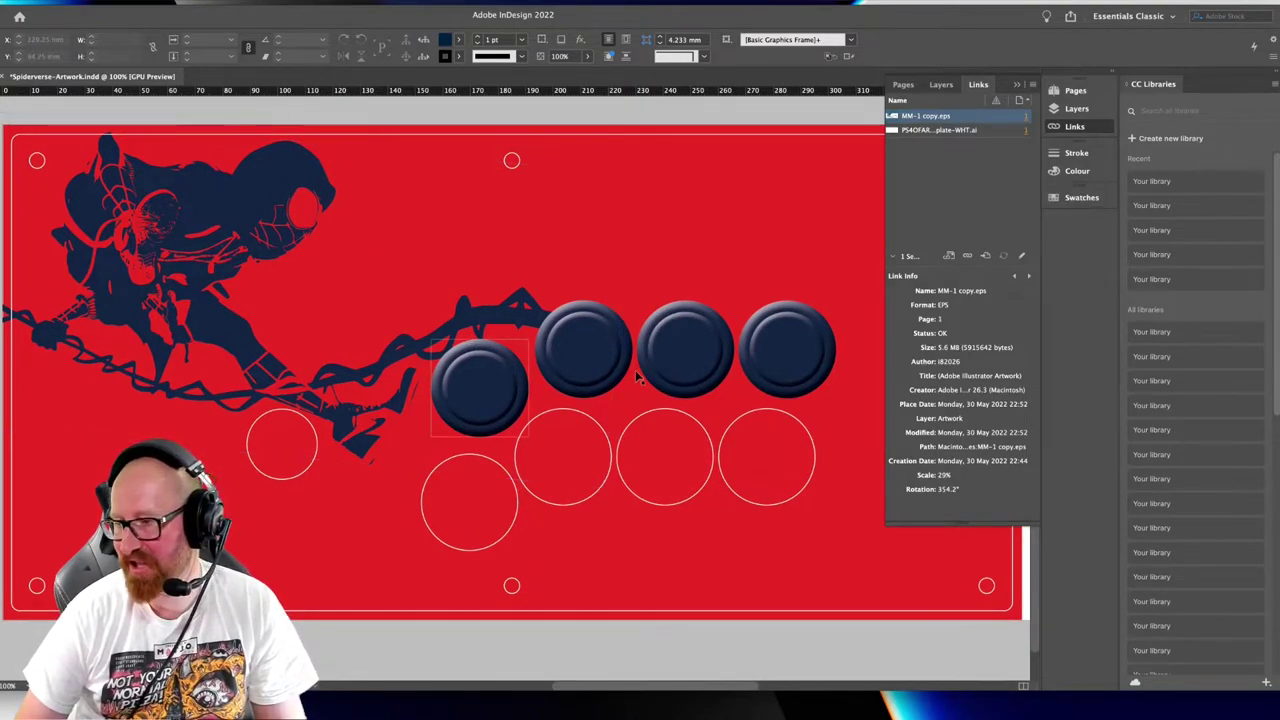
Select all four upper buttons and copy them straight down over the lower row of outlines to Y 102 mm
drag(638, 377, 571, 337)
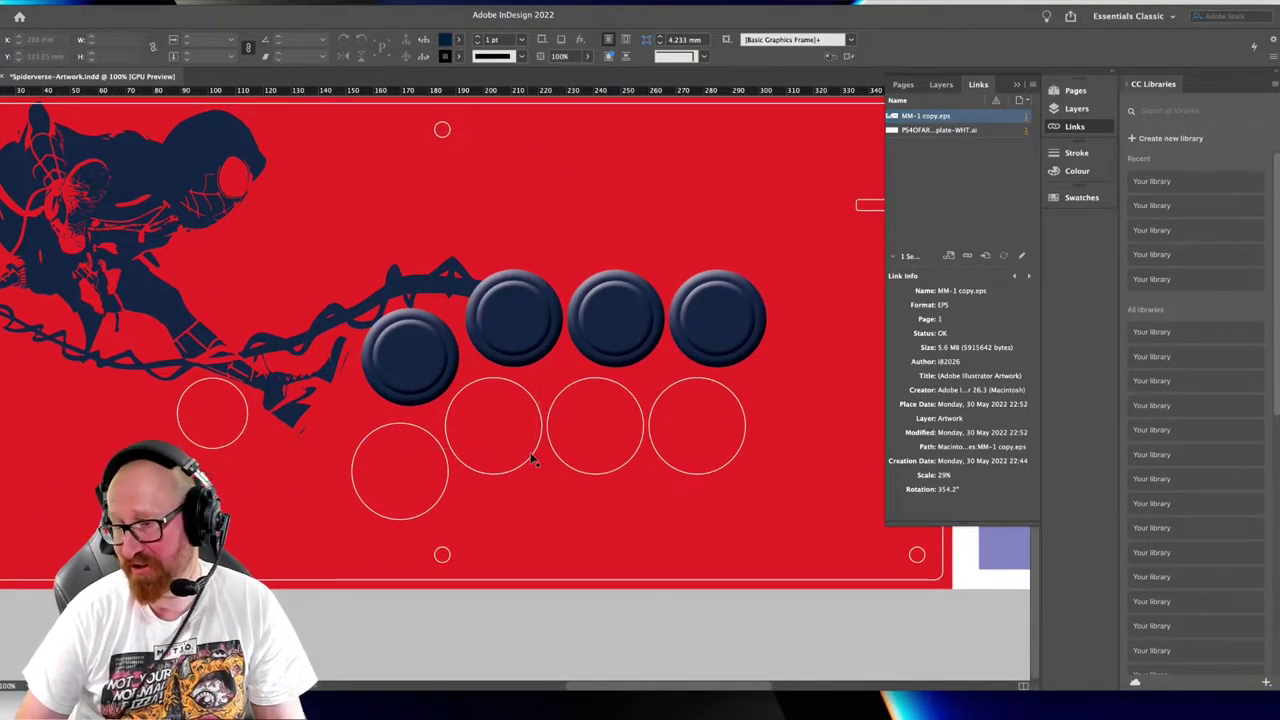
scroll(532, 460, right, 2)
click(703, 329)
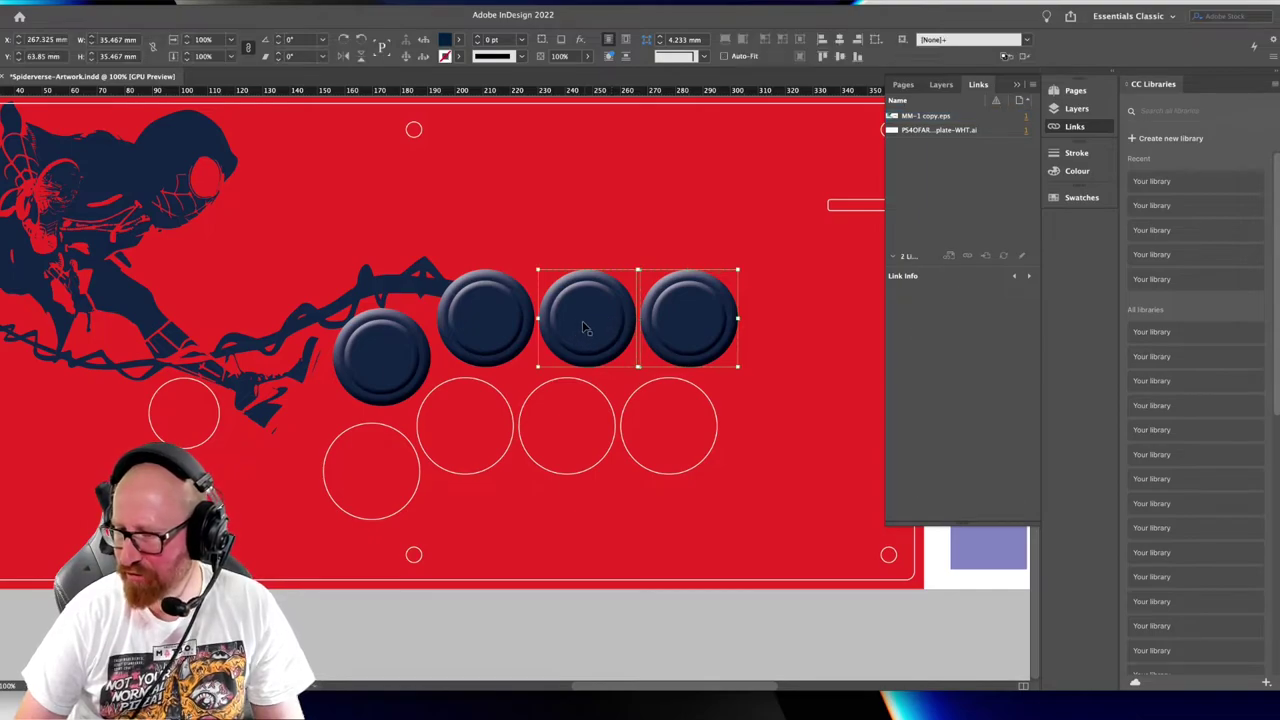
shift+click(485, 320)
shift+click(372, 356)
drag(372, 356, 372, 456)
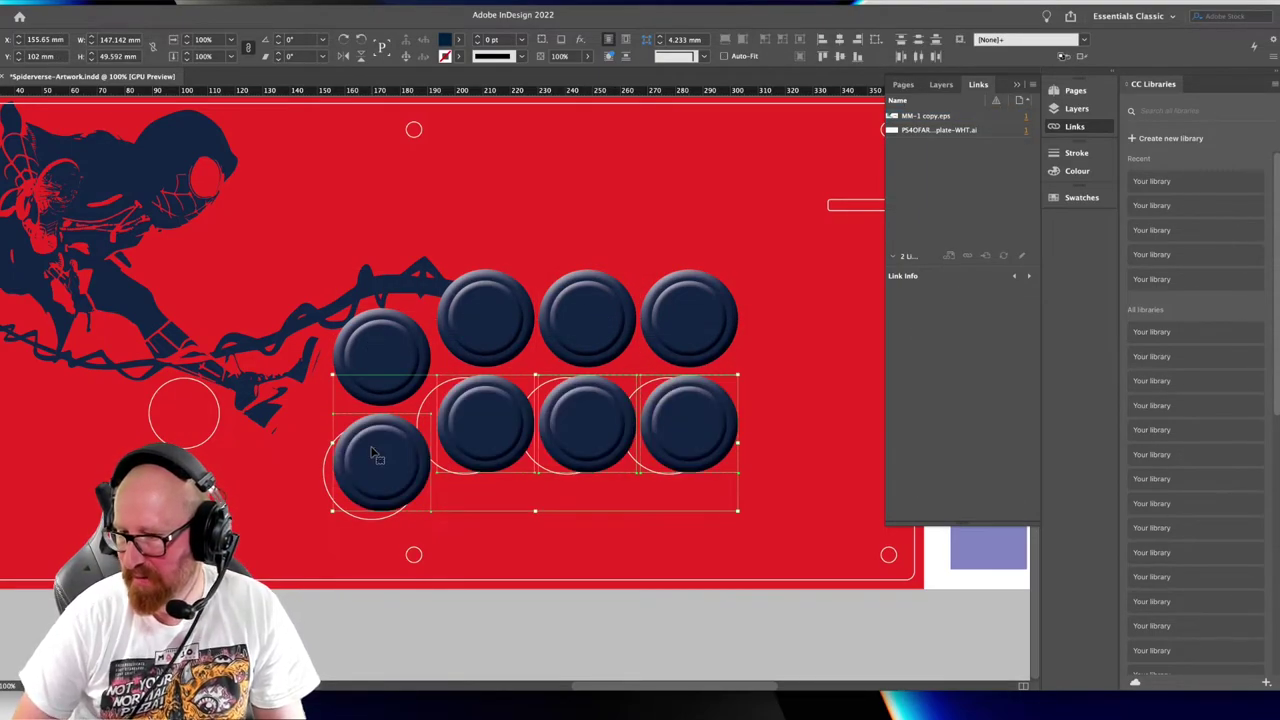
Nudge the four copied buttons onto the lower outlines, with the selection at about X 148.15 mm and Y 103 mm
key(Left)
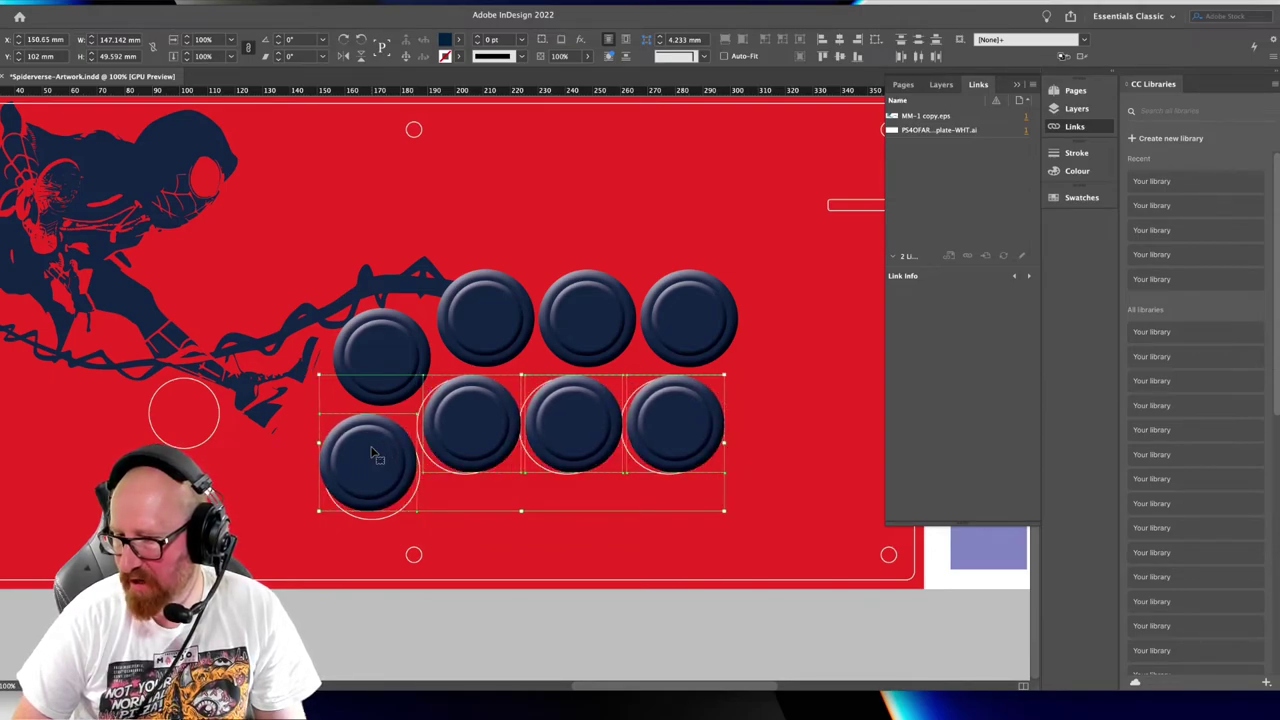
key(Left)
key(Left)
key(Left)
key(Left)
key(Left)
key(Down)
key(Down)
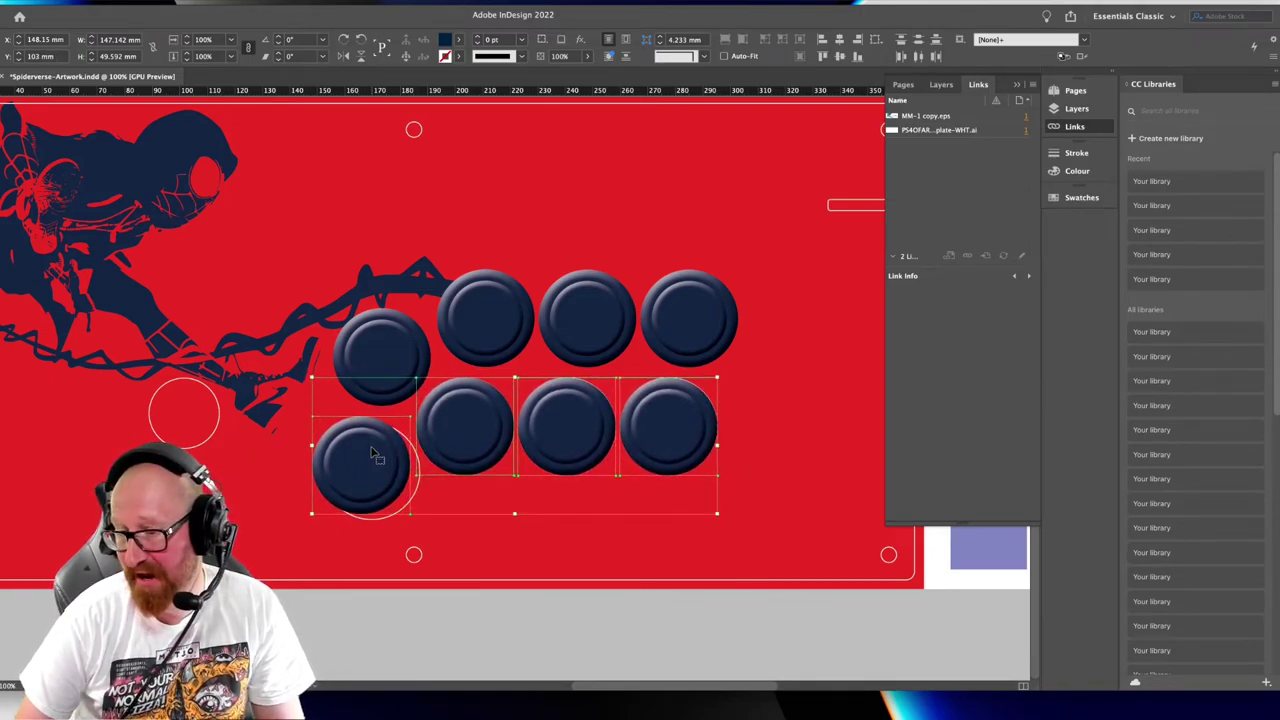
Move the lower row's leftmost button onto its own outline at about X 152 mm and Y 119.4 mm
key(super+shift+a)
click(359, 453)
key(shift+Right)
key(shift+Right)
key(shift+Down)
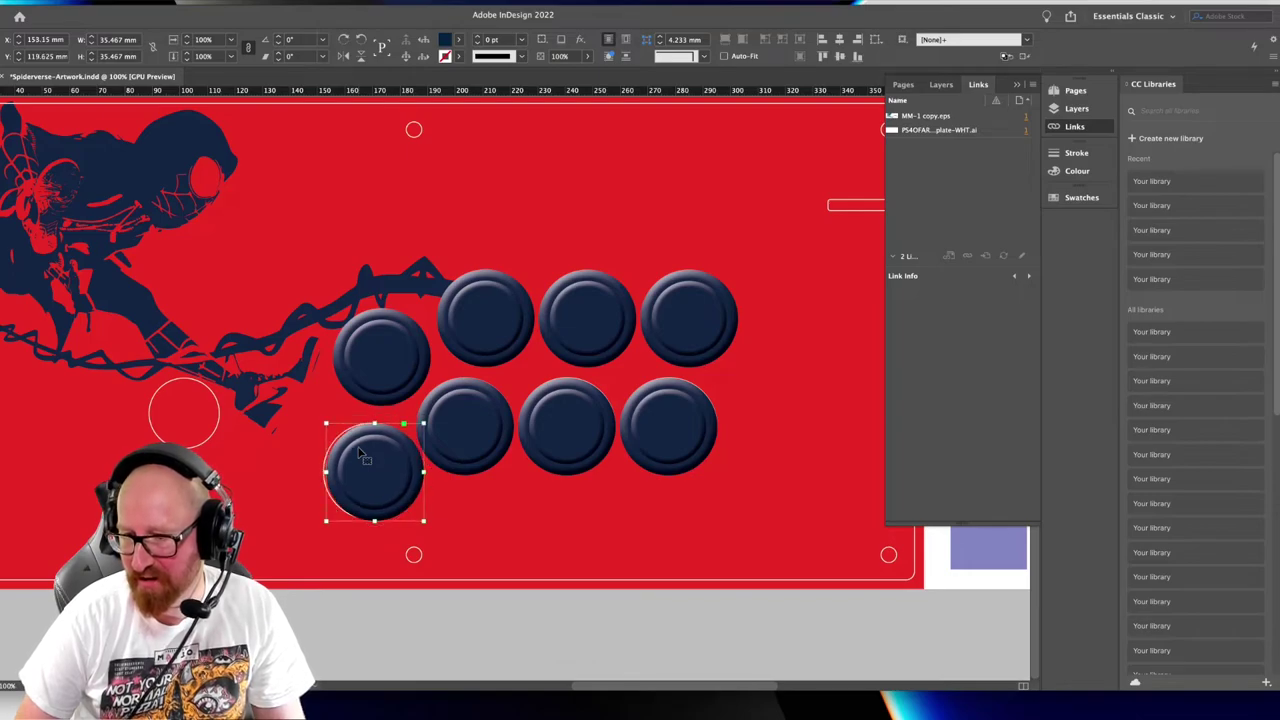
key(Left)
key(Left)
key(Up)
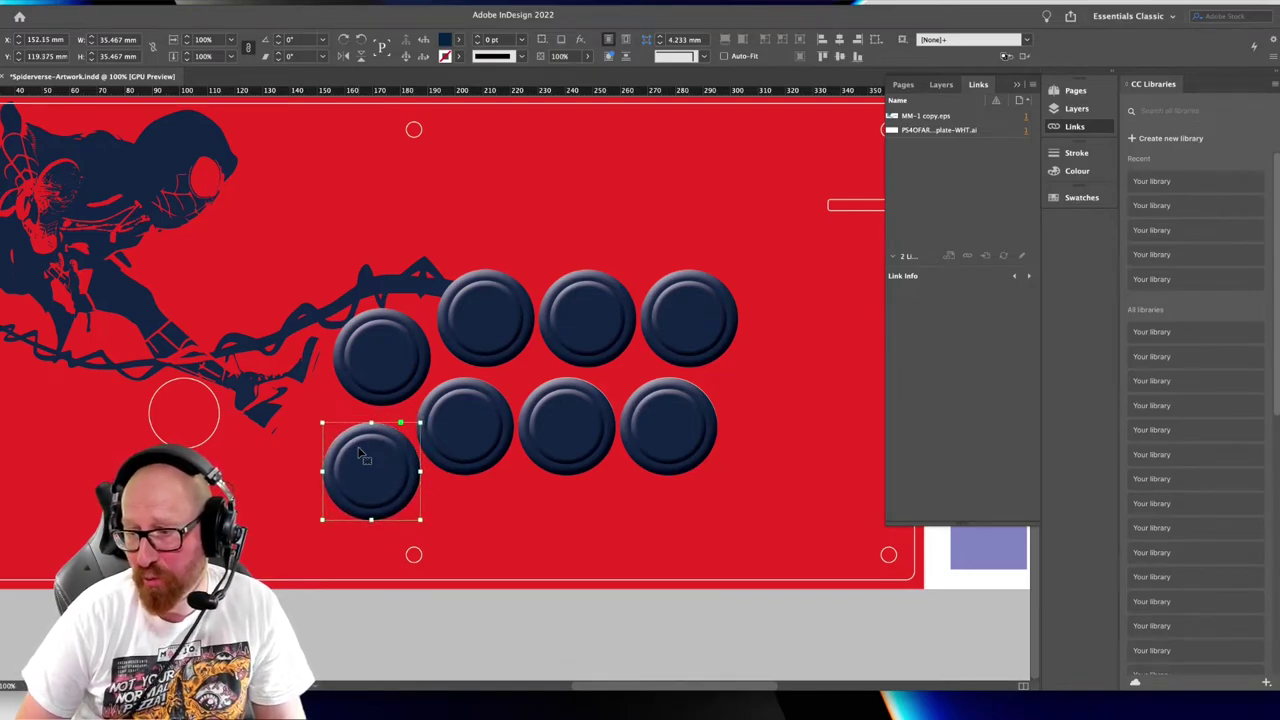
key(Right)
key(super+shift+a)
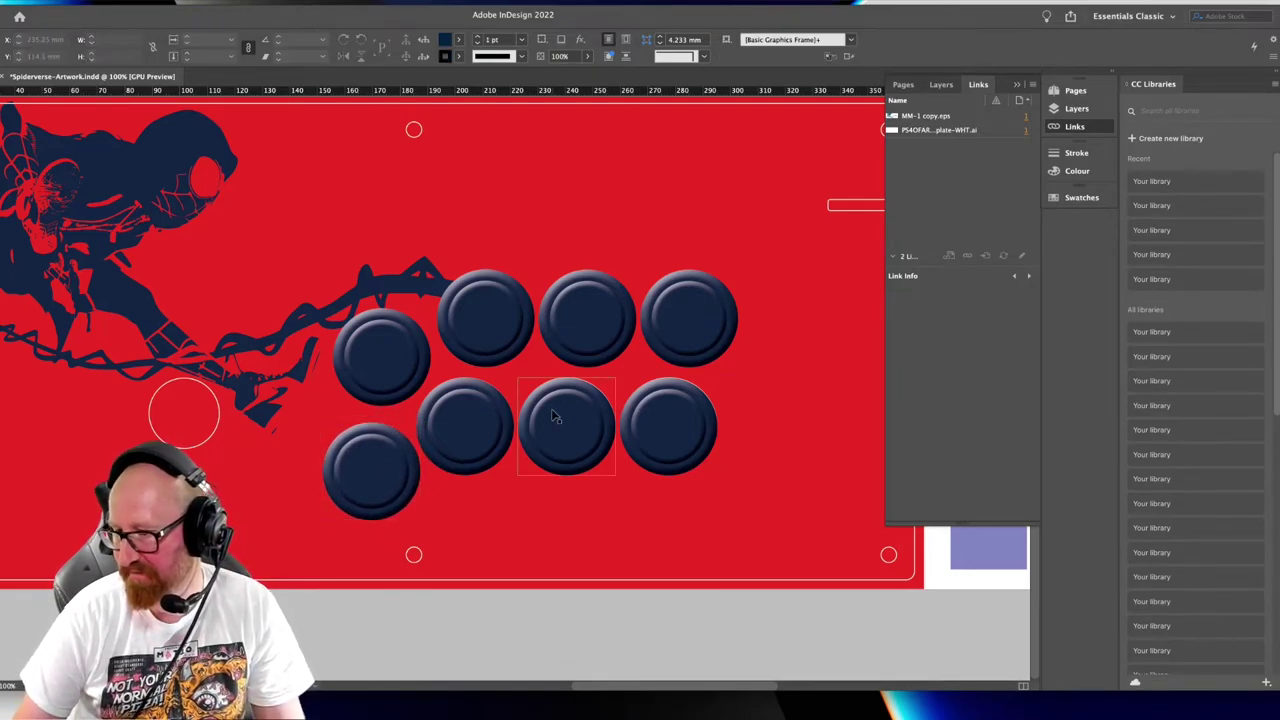
Nudge the lower row's two right-hand buttons up to Y 102.85 mm to centre them on their outlines
click(663, 430)
key(Up)
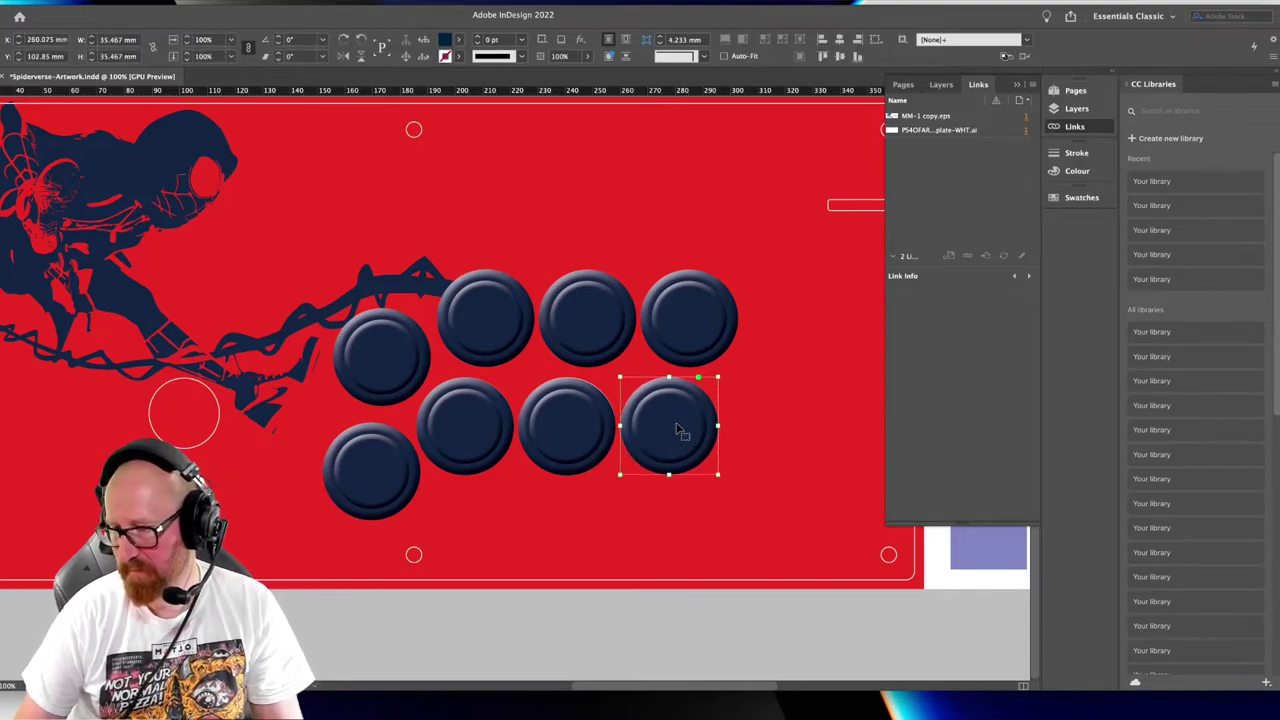
click(603, 421)
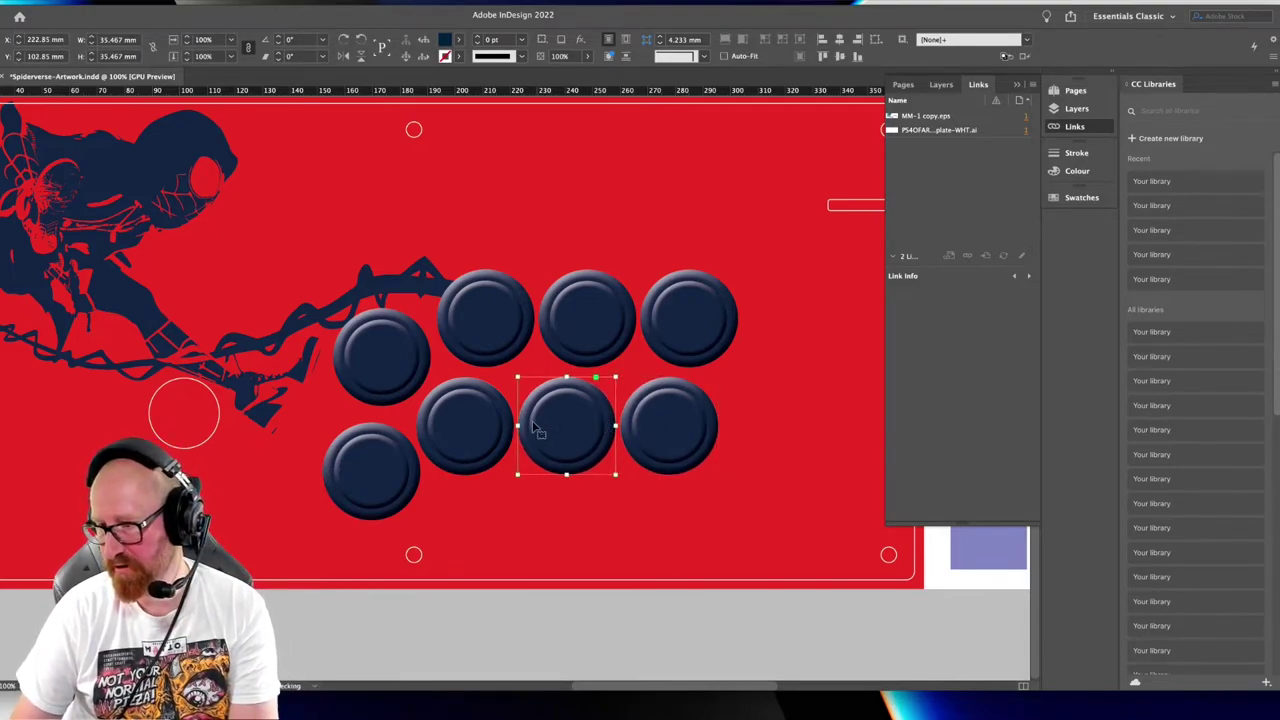
click(487, 430)
click(508, 619)
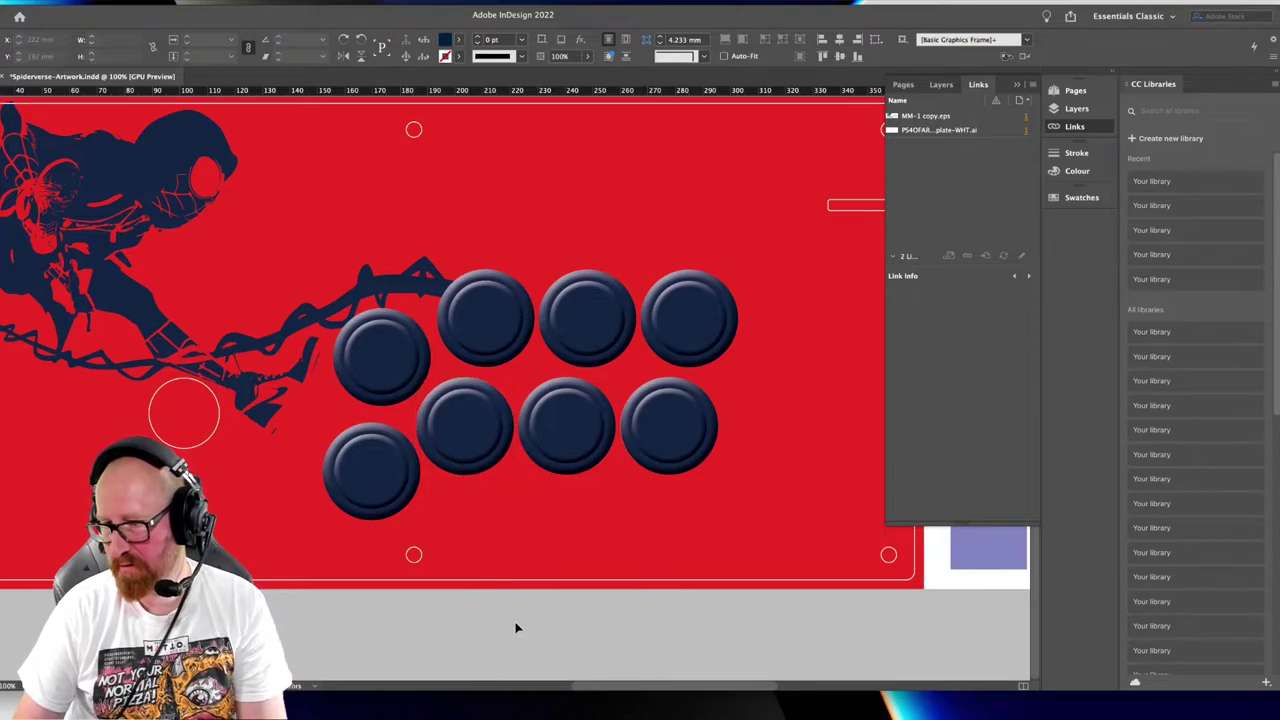
Select the four lower buttons and fill them with the blue swatch R=92 G=130 B=177
drag(149, 454, 200, 459)
mouse_move(441, 456)
mouse_down()
mouse_move(529, 451)
mouse_move(463, 449)
mouse_up()
scroll(600, 423, right, 2)
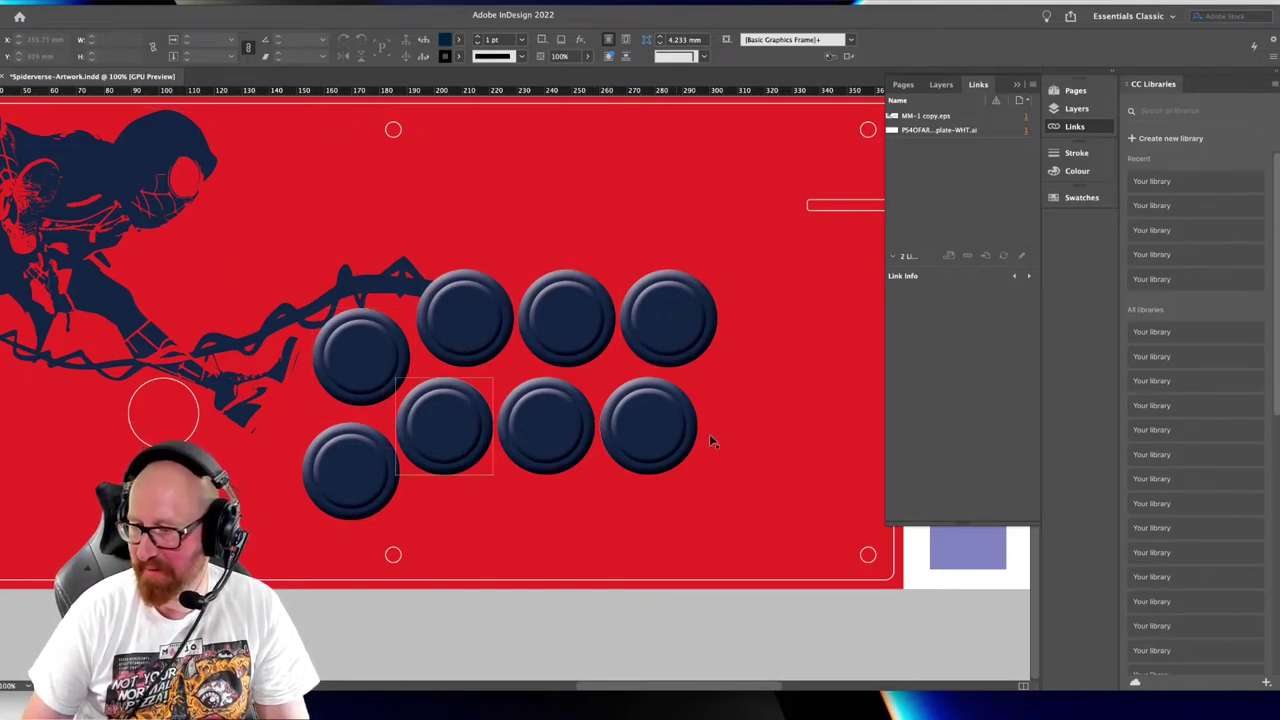
shift+click(470, 422)
shift+click(350, 470)
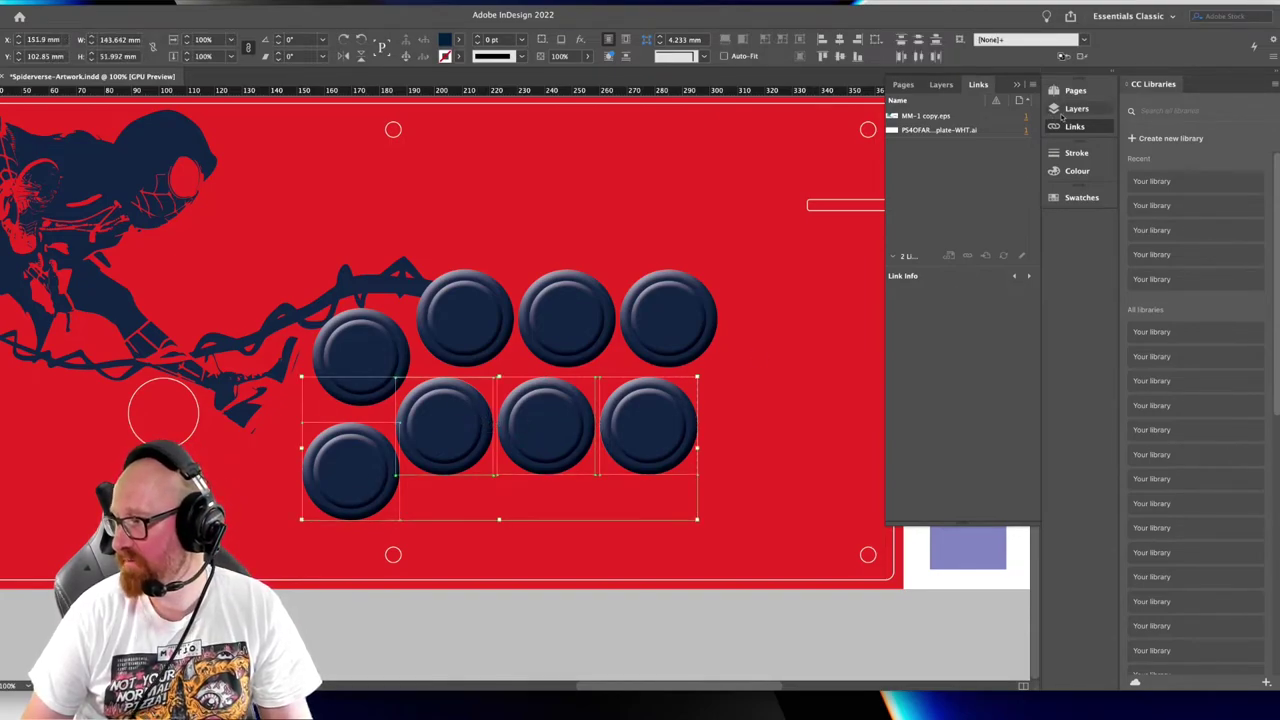
click(1070, 90)
click(1081, 197)
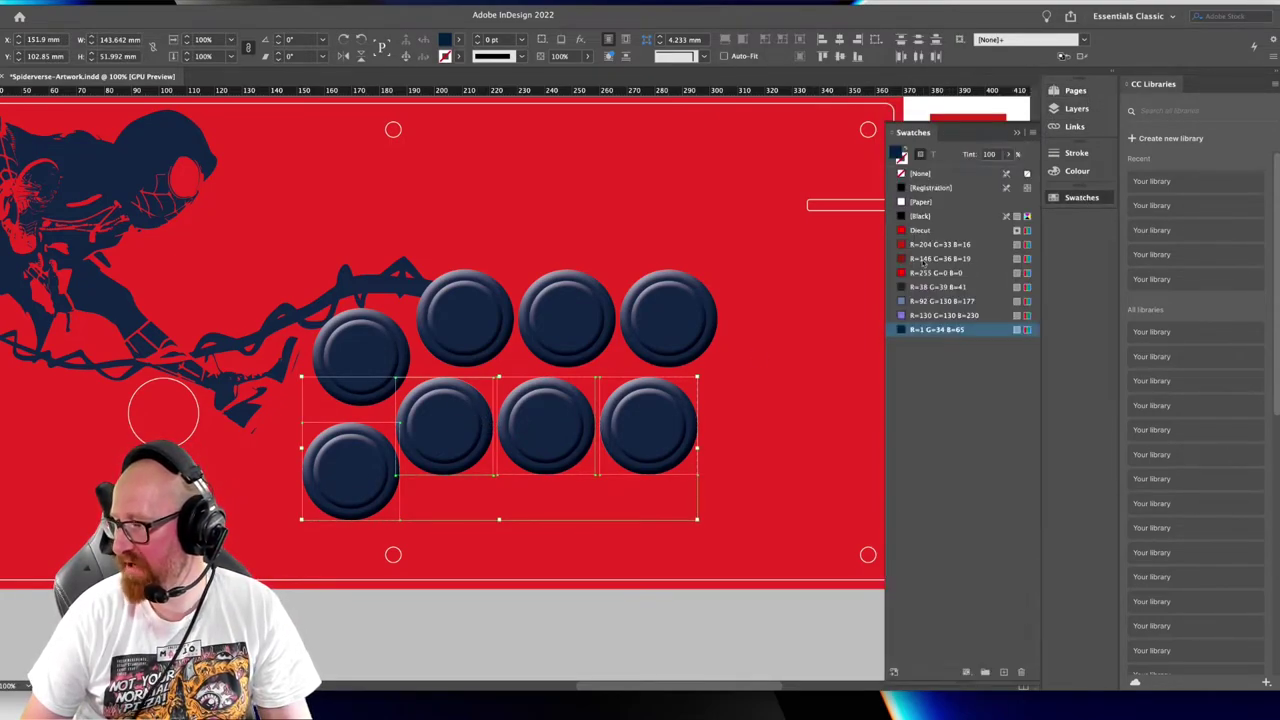
click(922, 258)
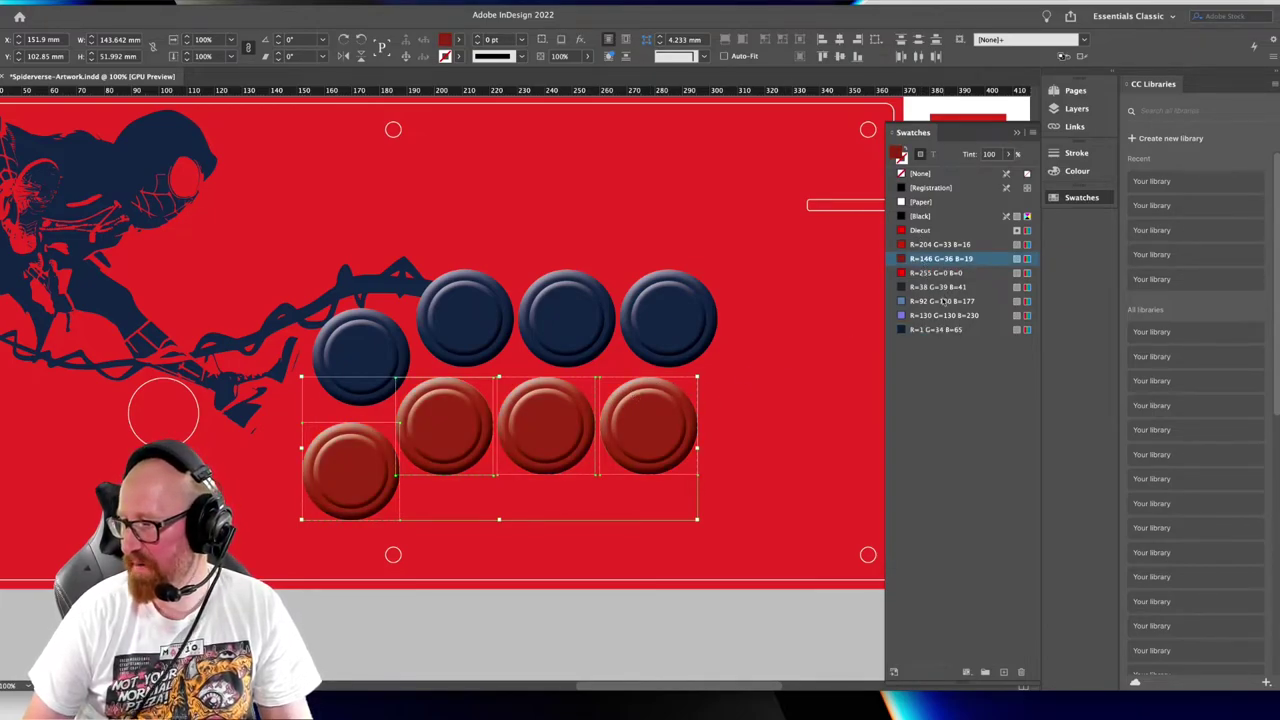
click(942, 300)
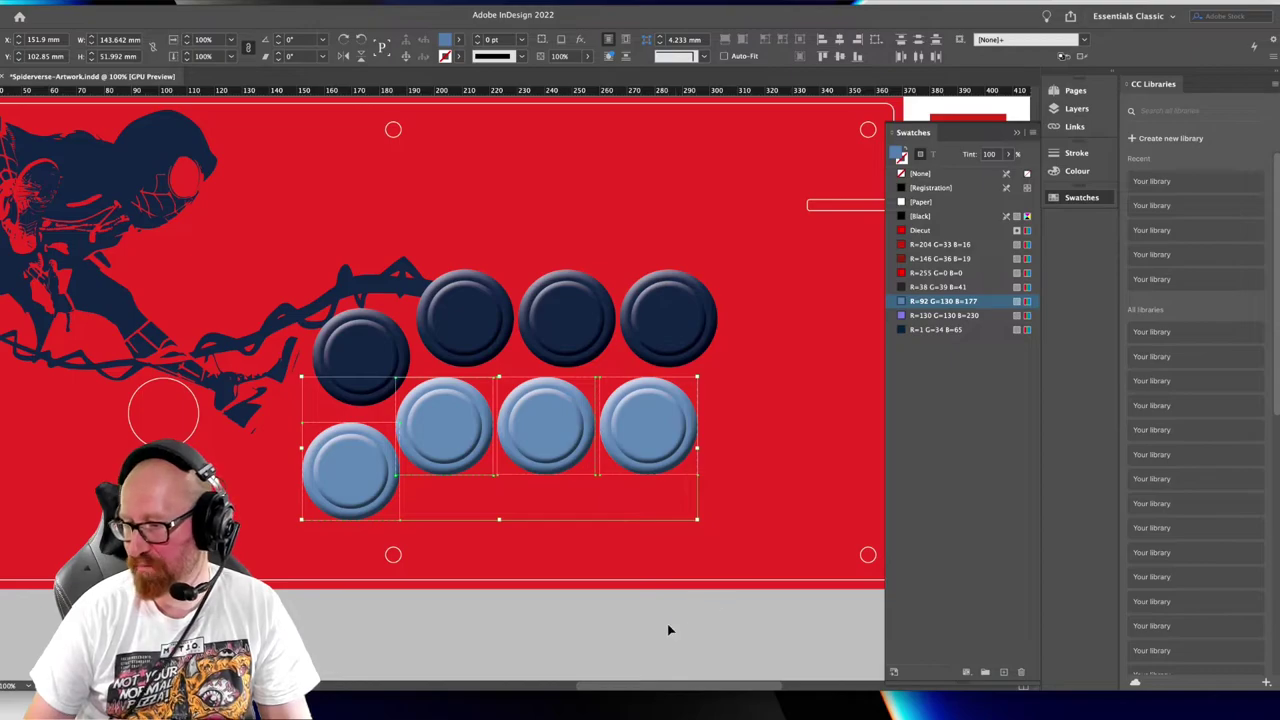
click(669, 630)
Reselect the four lower buttons and try filling them with a new RGB process swatch of R=64 G=70 B=66
drag(309, 409, 366, 409)
click(677, 410)
shift+click(610, 420)
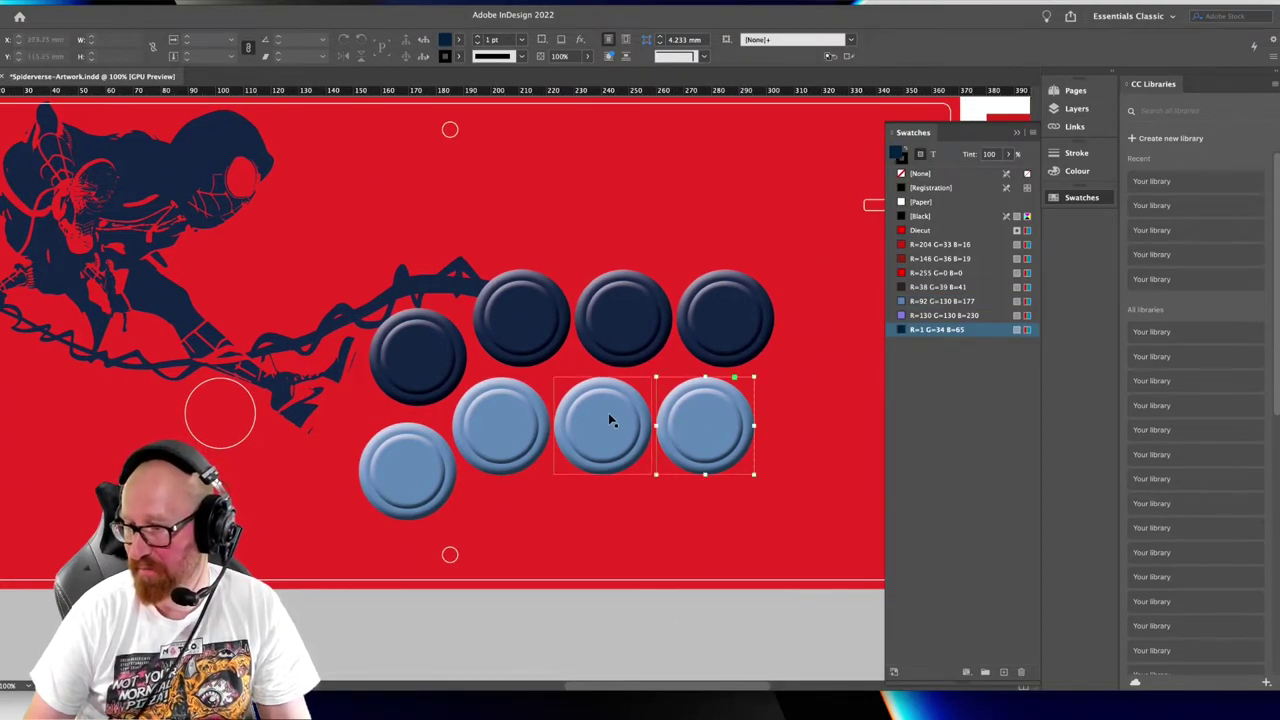
shift+click(497, 423)
shift+click(414, 463)
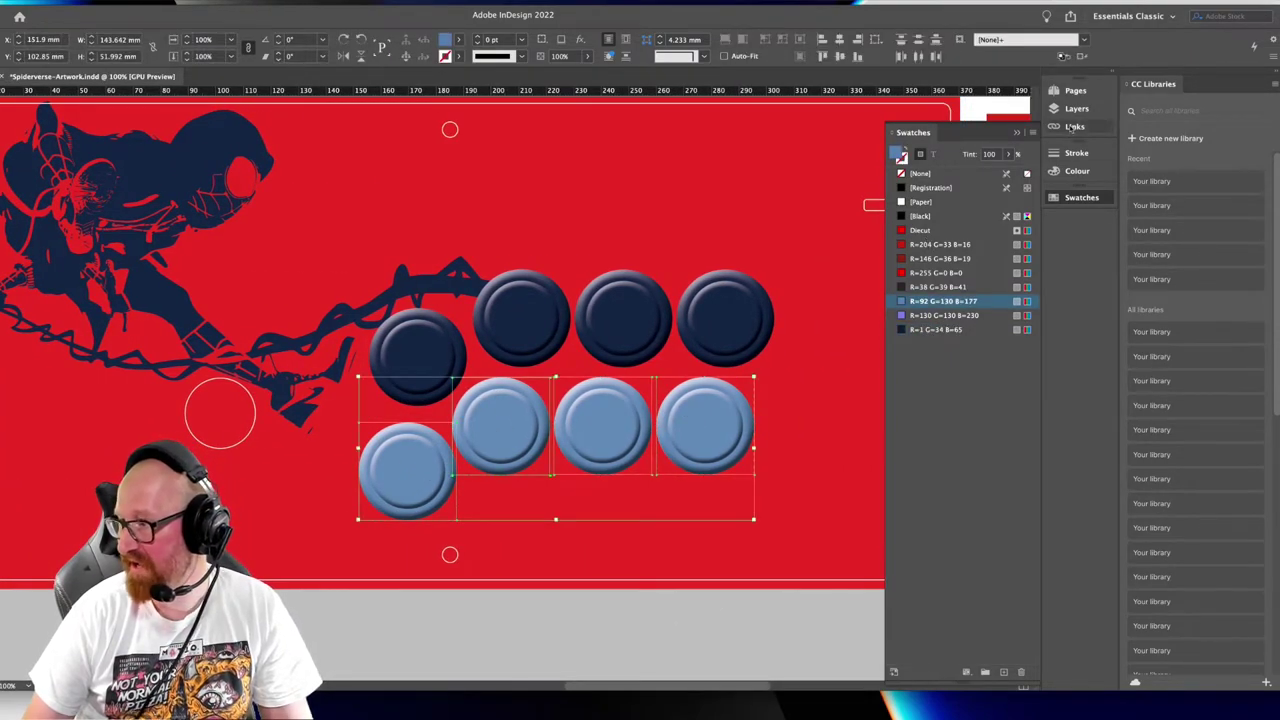
click(1033, 133)
click(1080, 139)
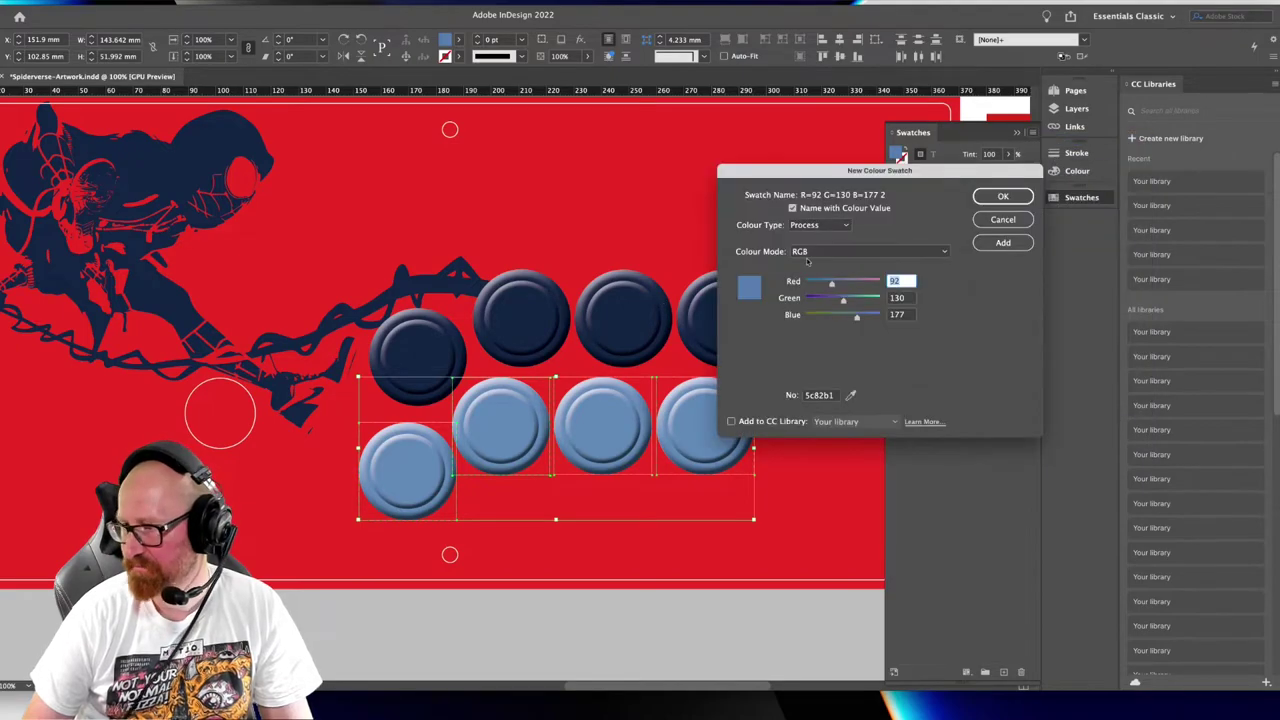
drag(831, 284, 827, 302)
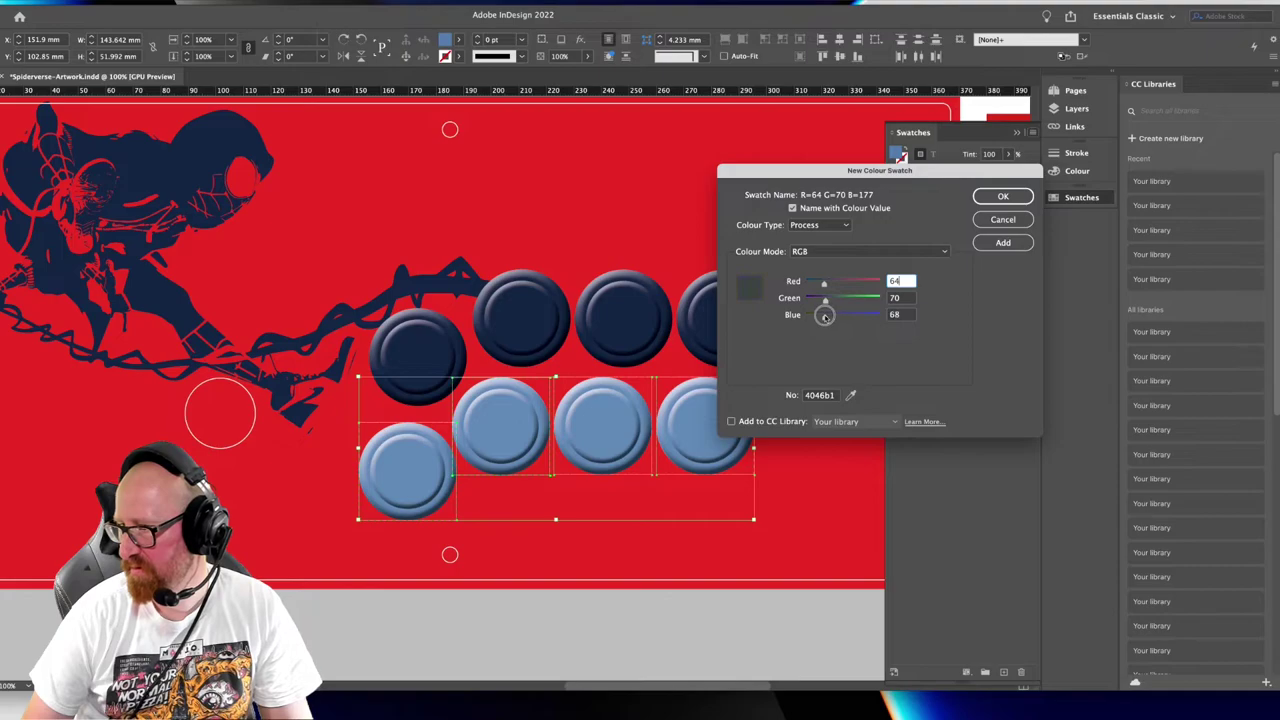
click(1000, 196)
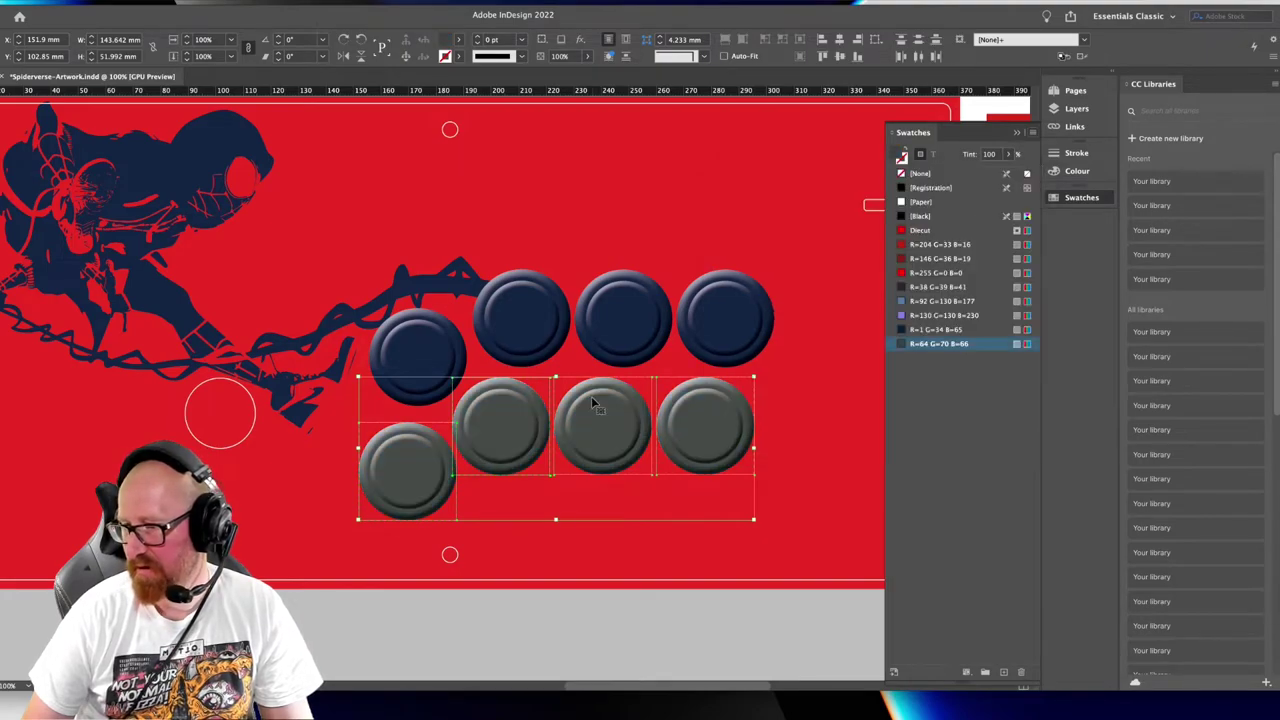
Undo the grey swatch fill on the four lower buttons and deselect them
click(666, 634)
key(super+minus)
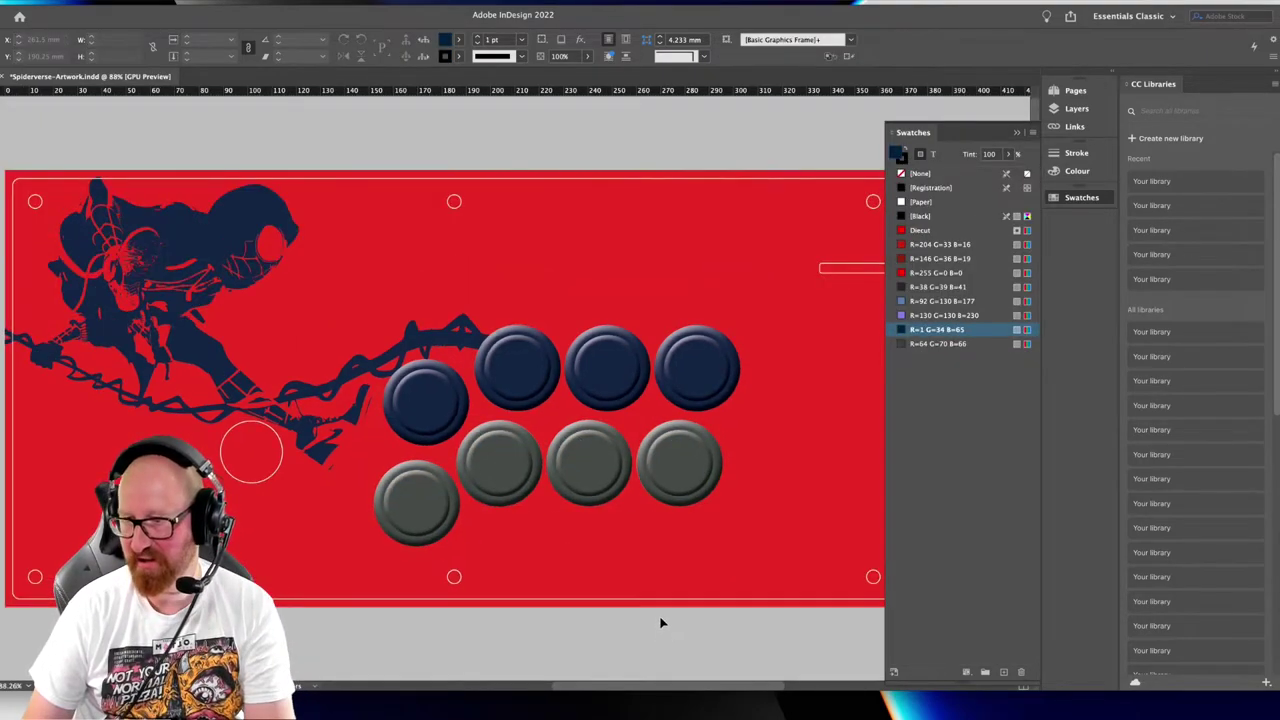
key(super+minus)
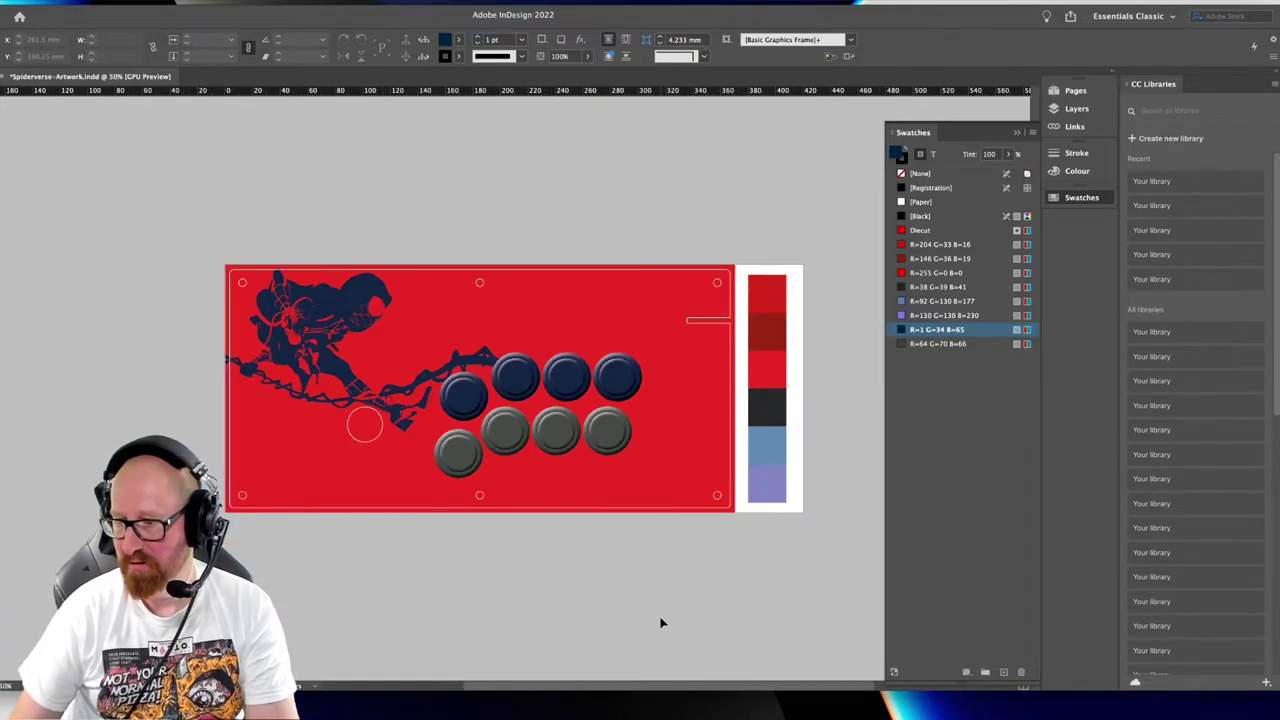
key(super+equal)
key(super+z)
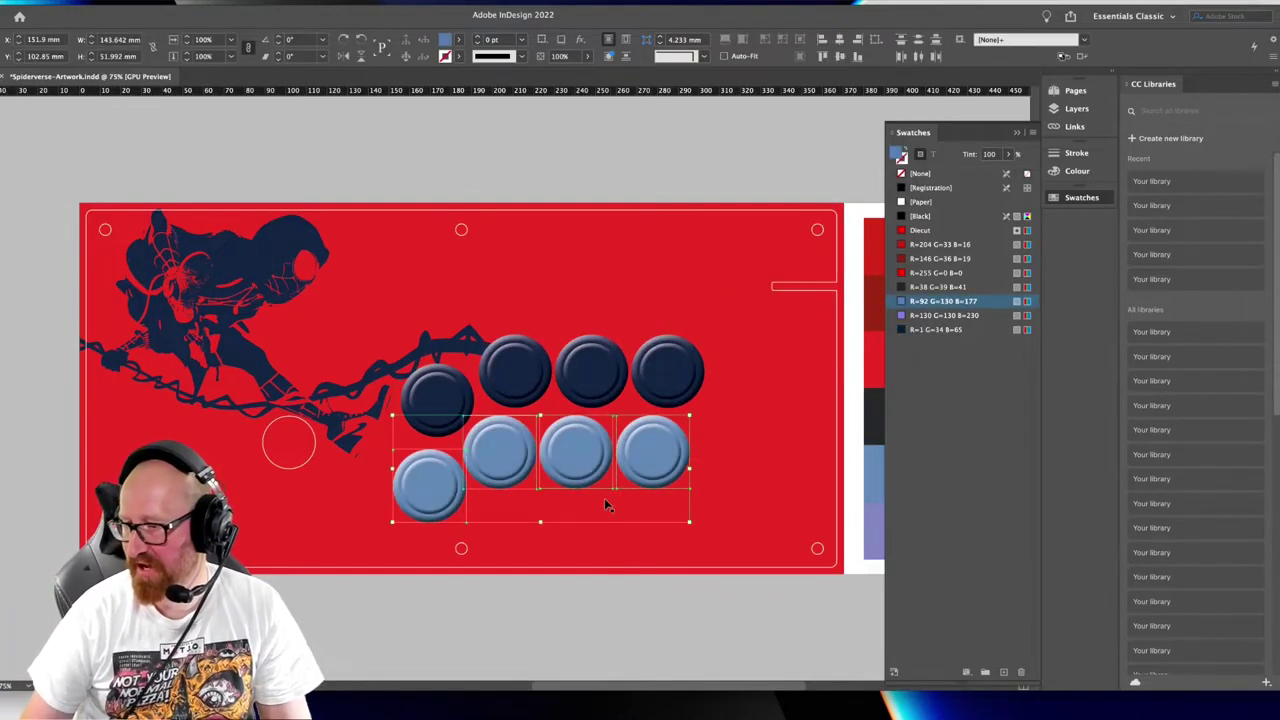
click(503, 178)
Duplicate the page 1 spread to start a second colour version of the artwork
scroll(528, 397, right, 4)
scroll(528, 397, left, 3)
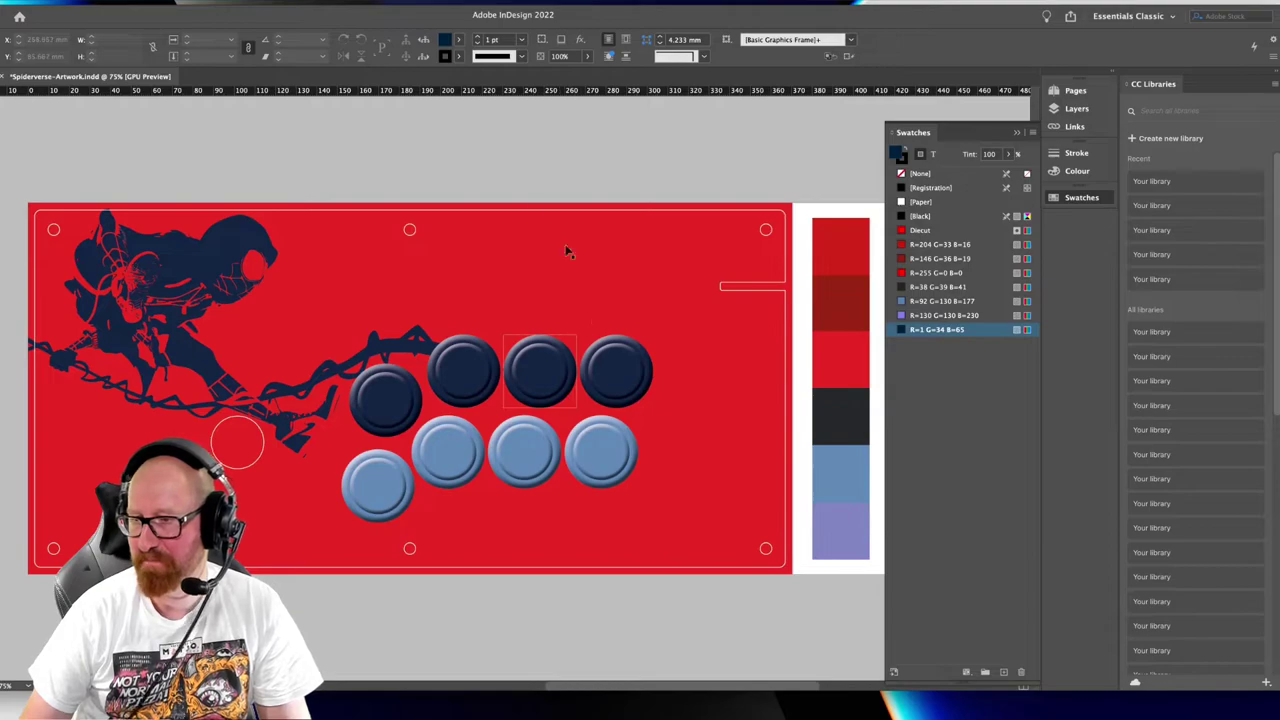
click(1070, 91)
right_click(923, 205)
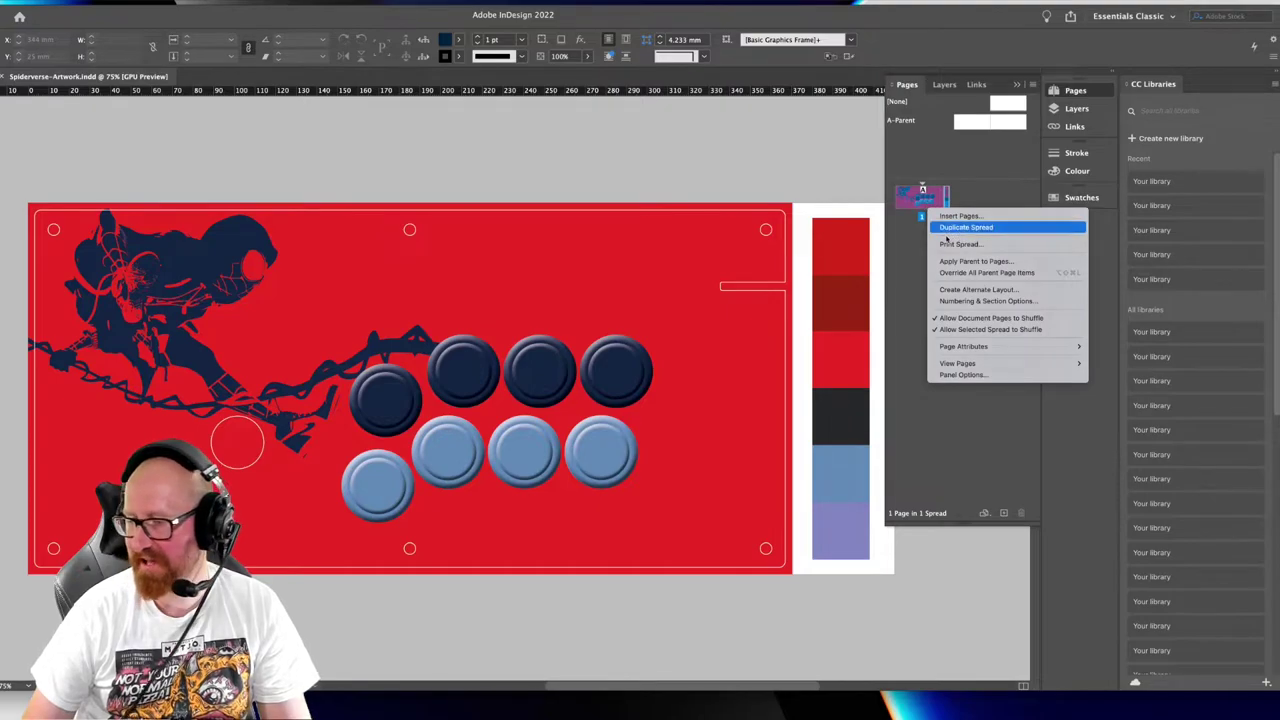
click(964, 228)
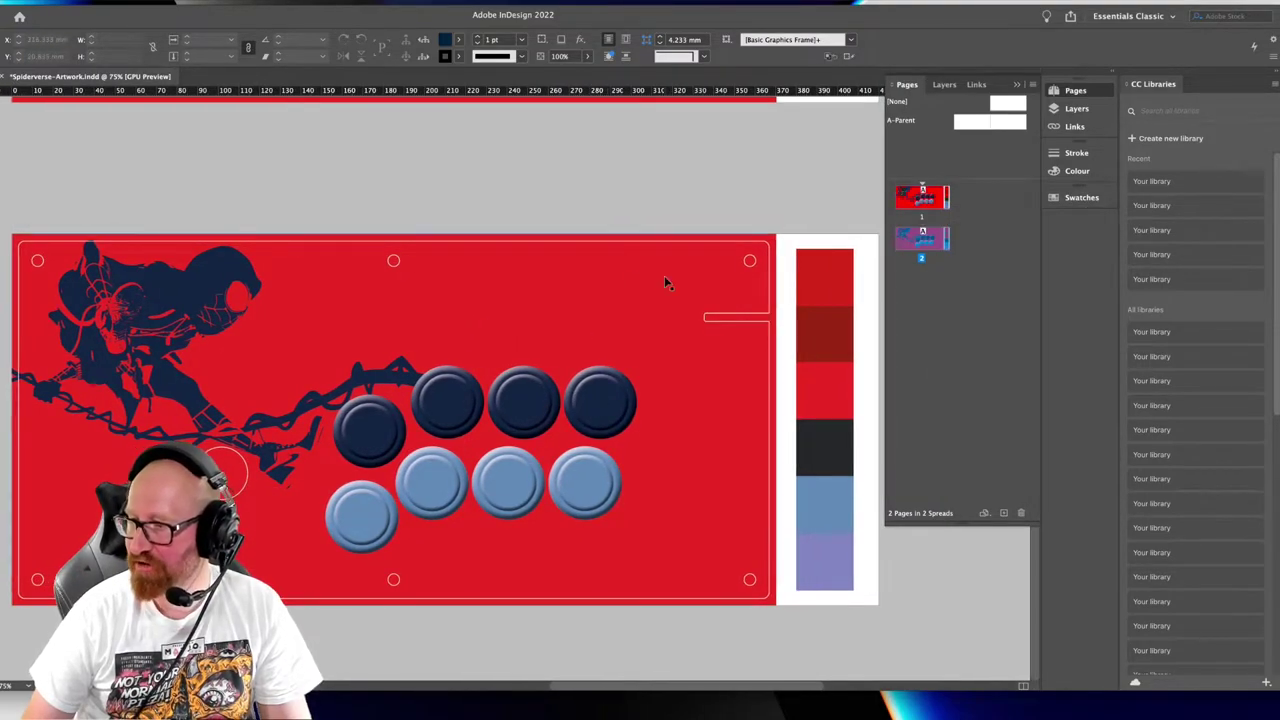
Fill the background rectangle on page 2 with the dark grey swatch R=38 G=39 B=41
click(670, 284)
click(1076, 108)
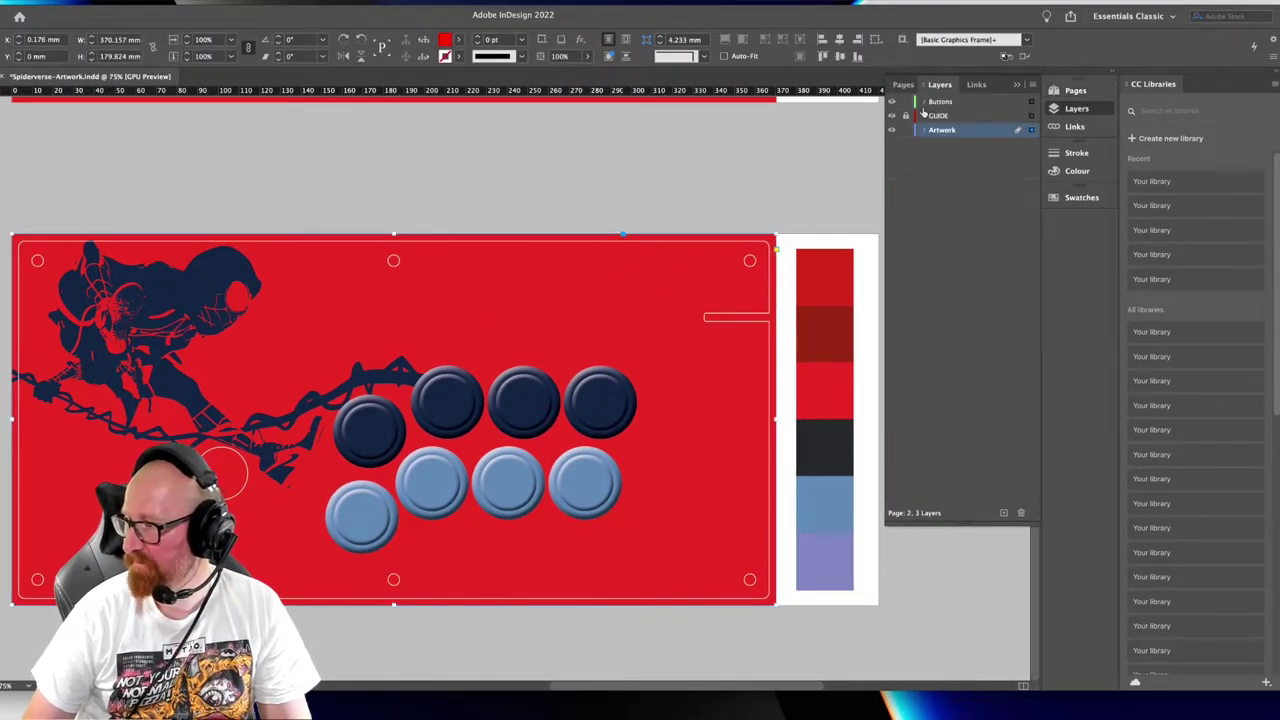
click(1076, 172)
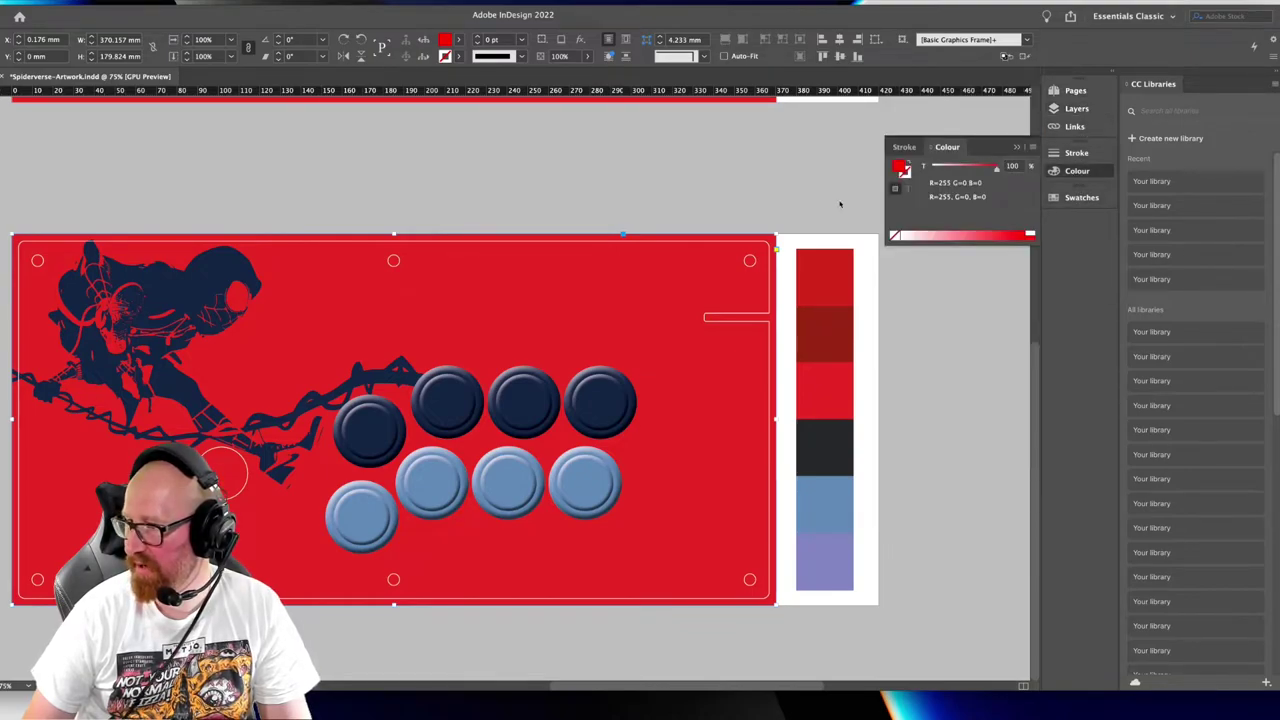
click(1082, 198)
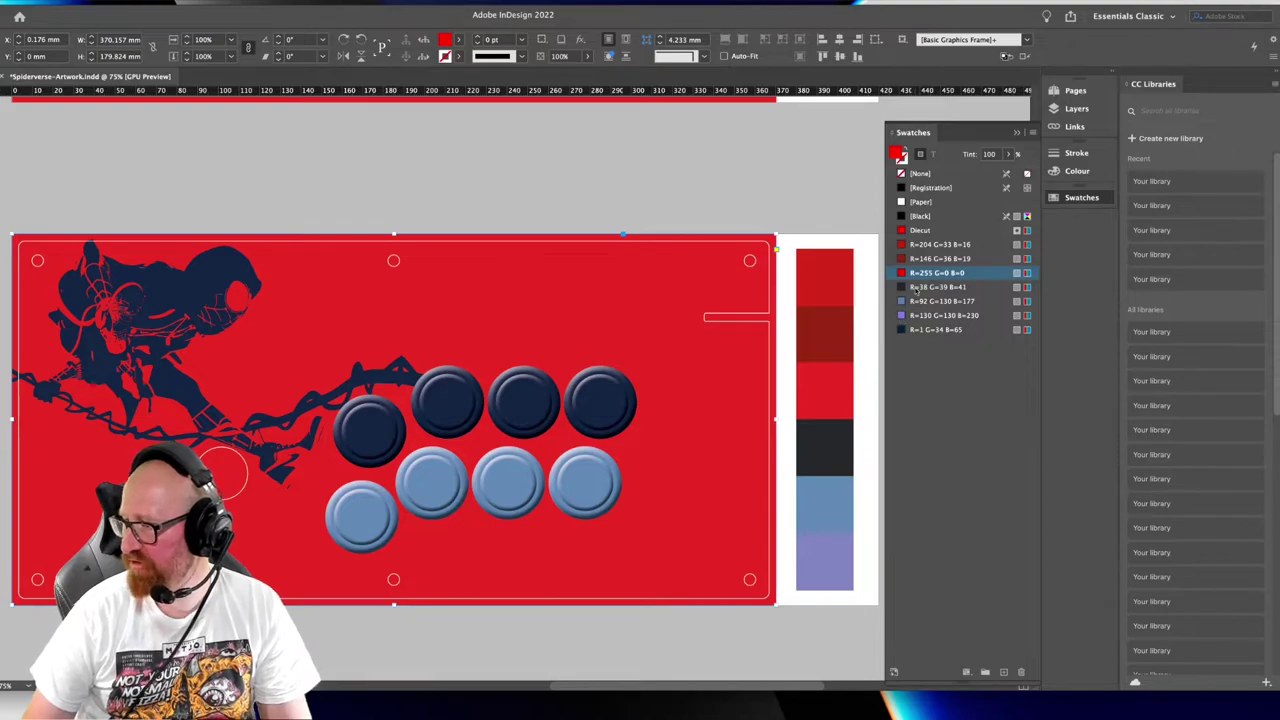
click(915, 287)
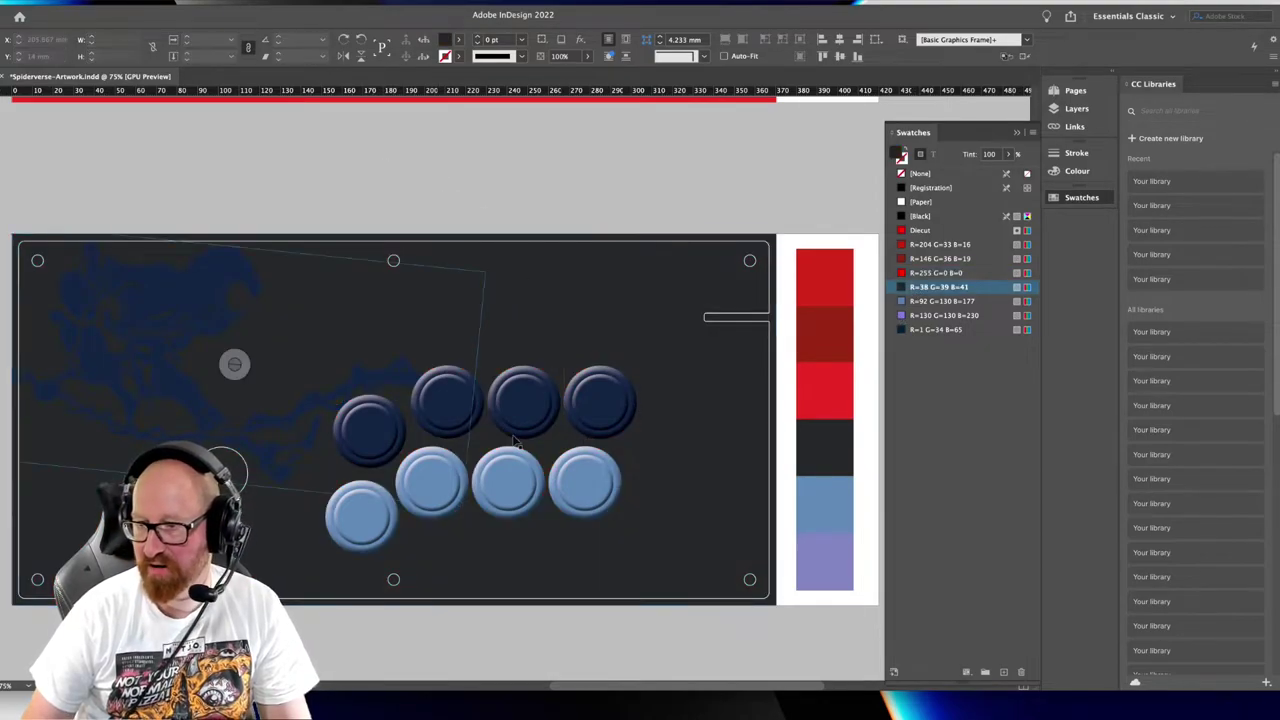
Select page 2's four upper buttons and fill them with the red swatch R=255 G=0 B=0
click(615, 401)
shift+click(526, 403)
shift+click(450, 401)
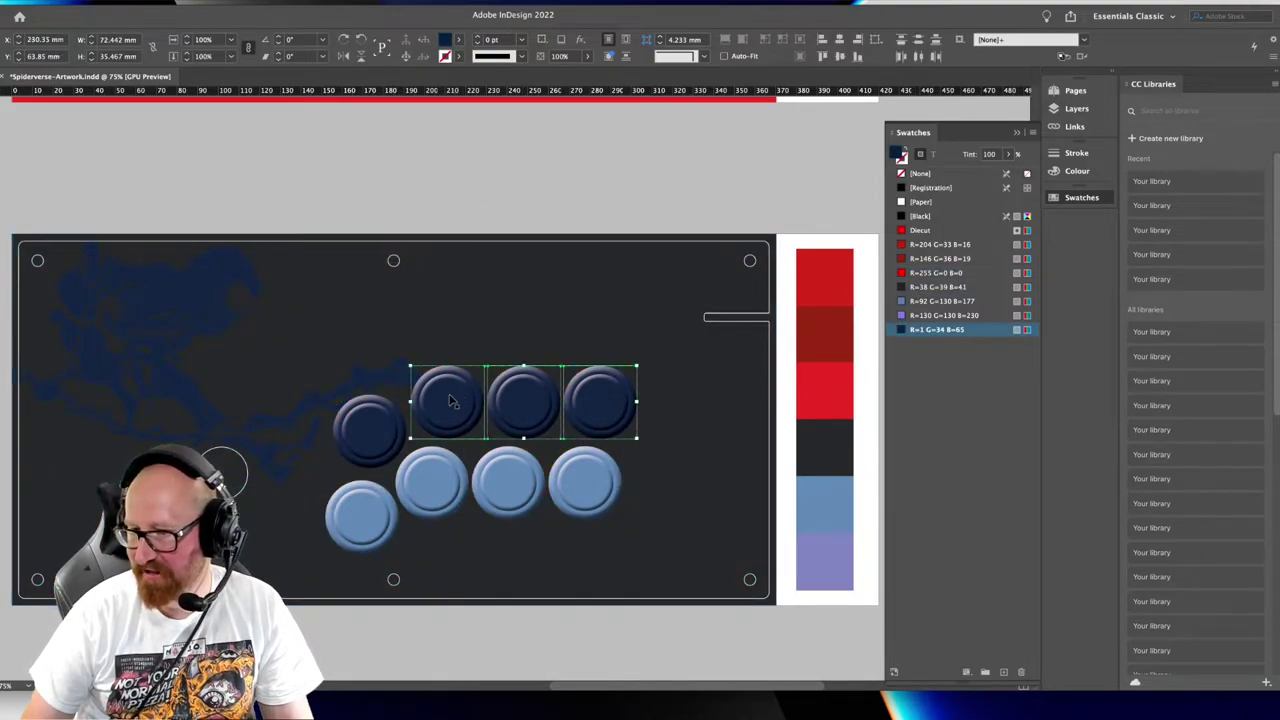
shift+click(386, 430)
click(930, 272)
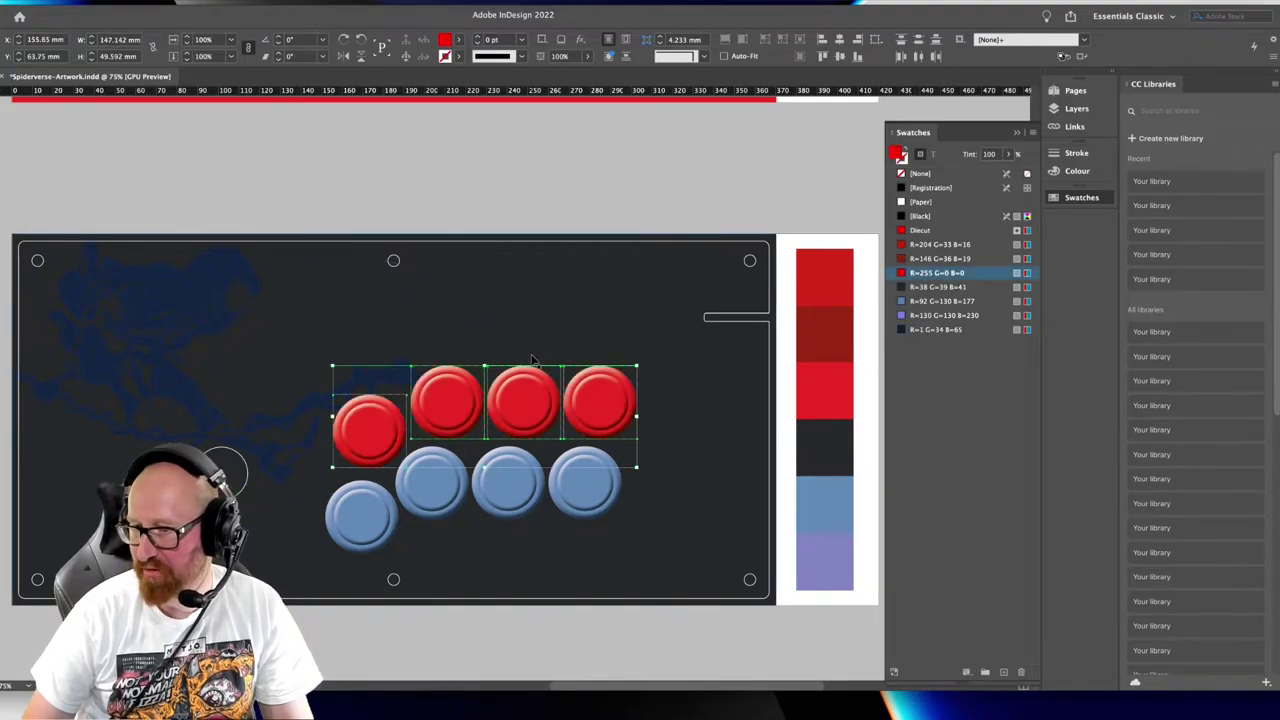
Select page 2's four lower buttons and fill them with the [Paper] swatch
click(592, 486)
shift+click(514, 481)
shift+click(462, 486)
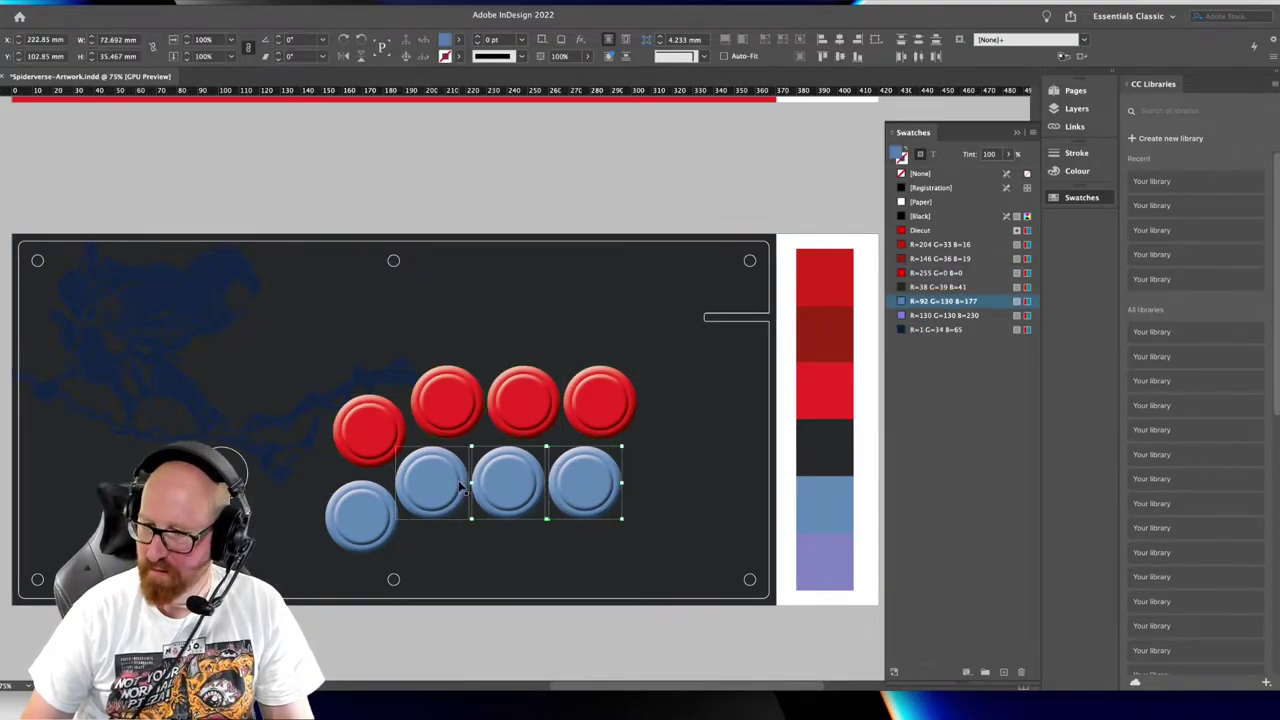
shift+click(386, 528)
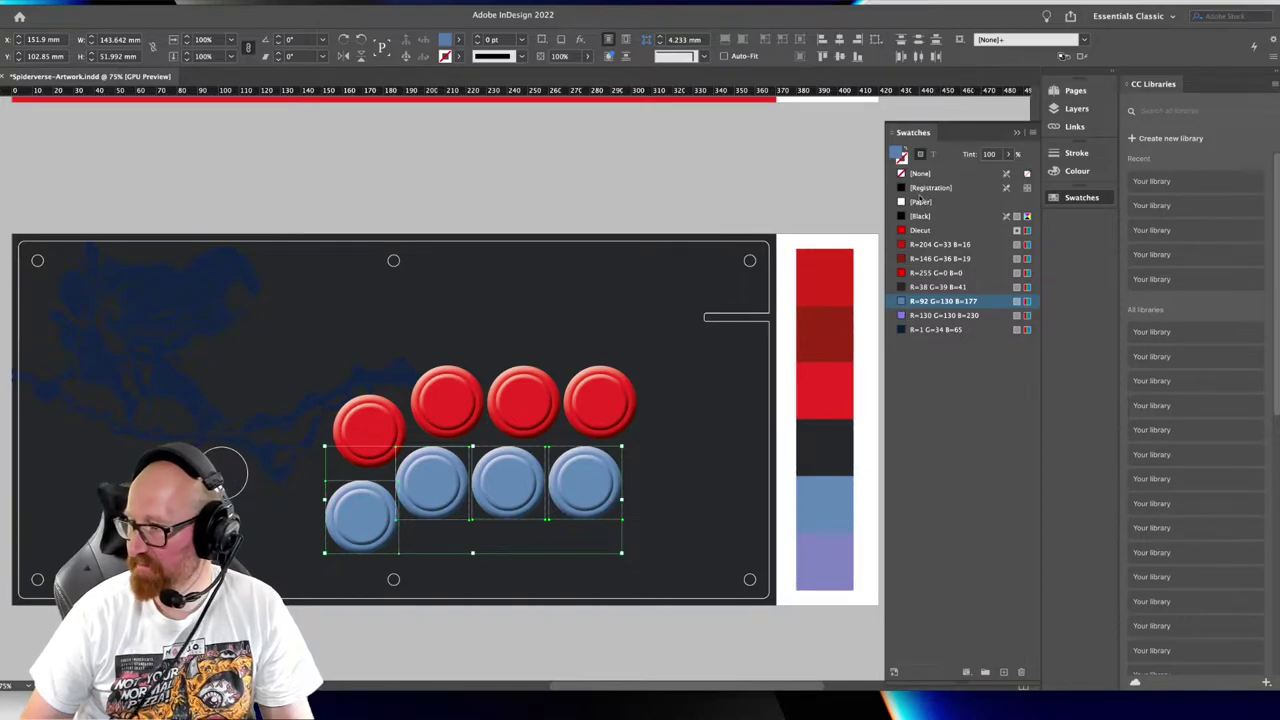
click(920, 201)
click(521, 203)
Switch to MM-1 copy.eps in Illustrator, fill the figure group with white FFFFFF and display it in Outline view
click(240, 330)
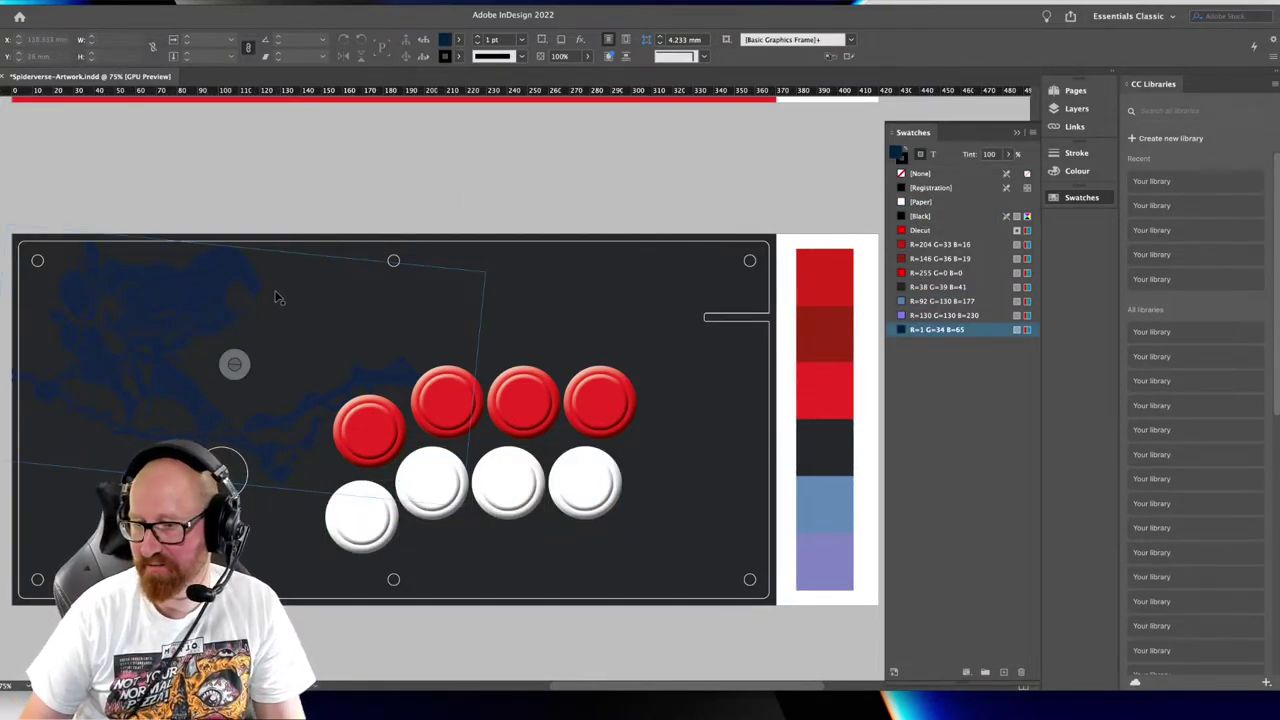
key(super+Tab)
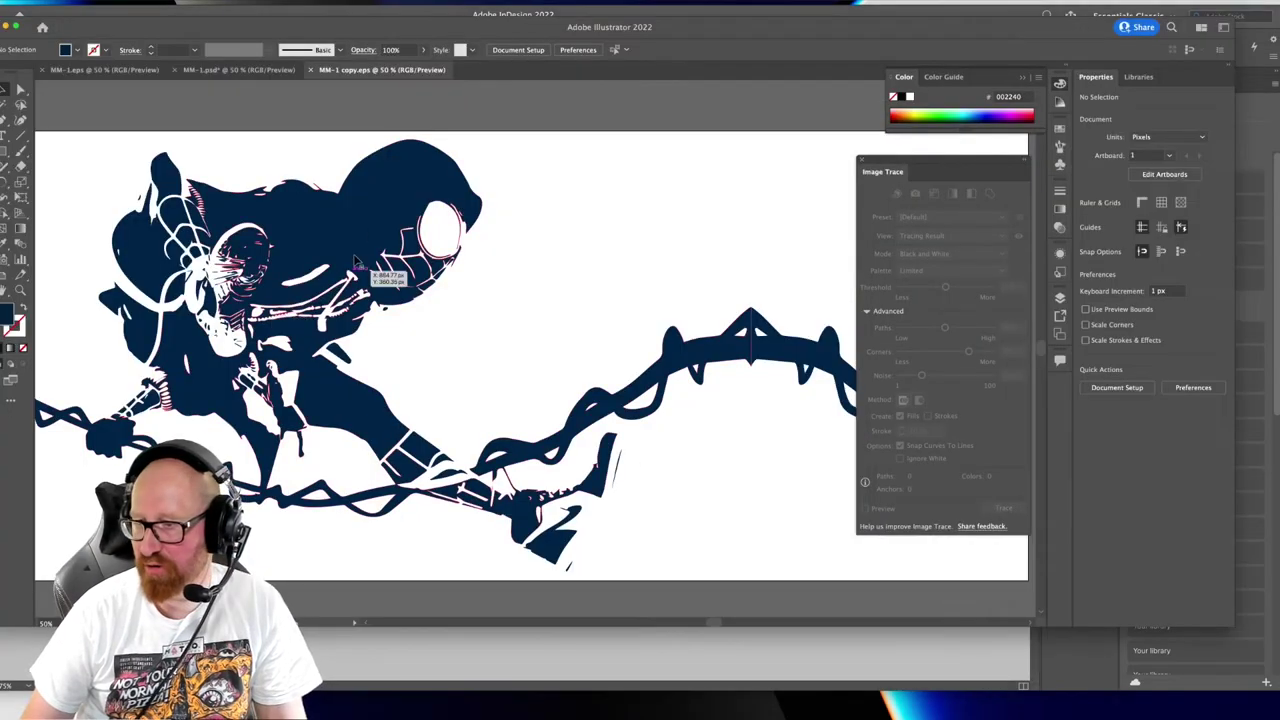
click(560, 232)
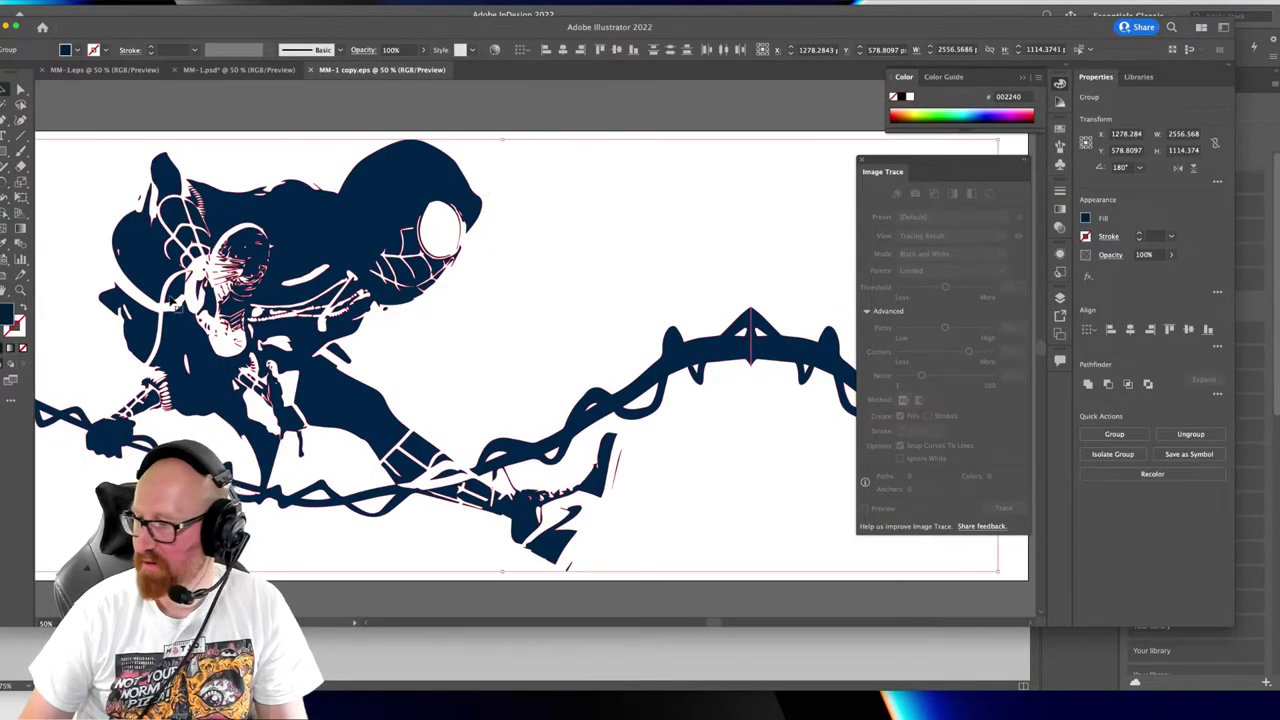
click(909, 97)
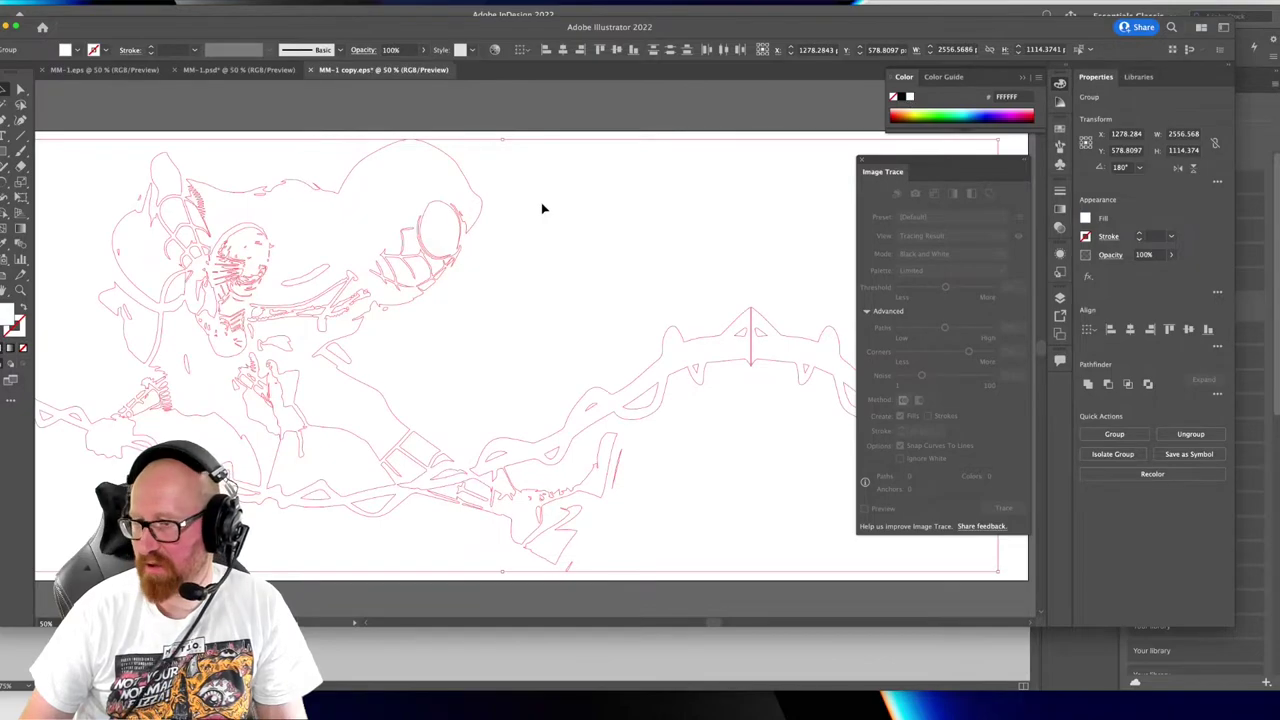
click(523, 127)
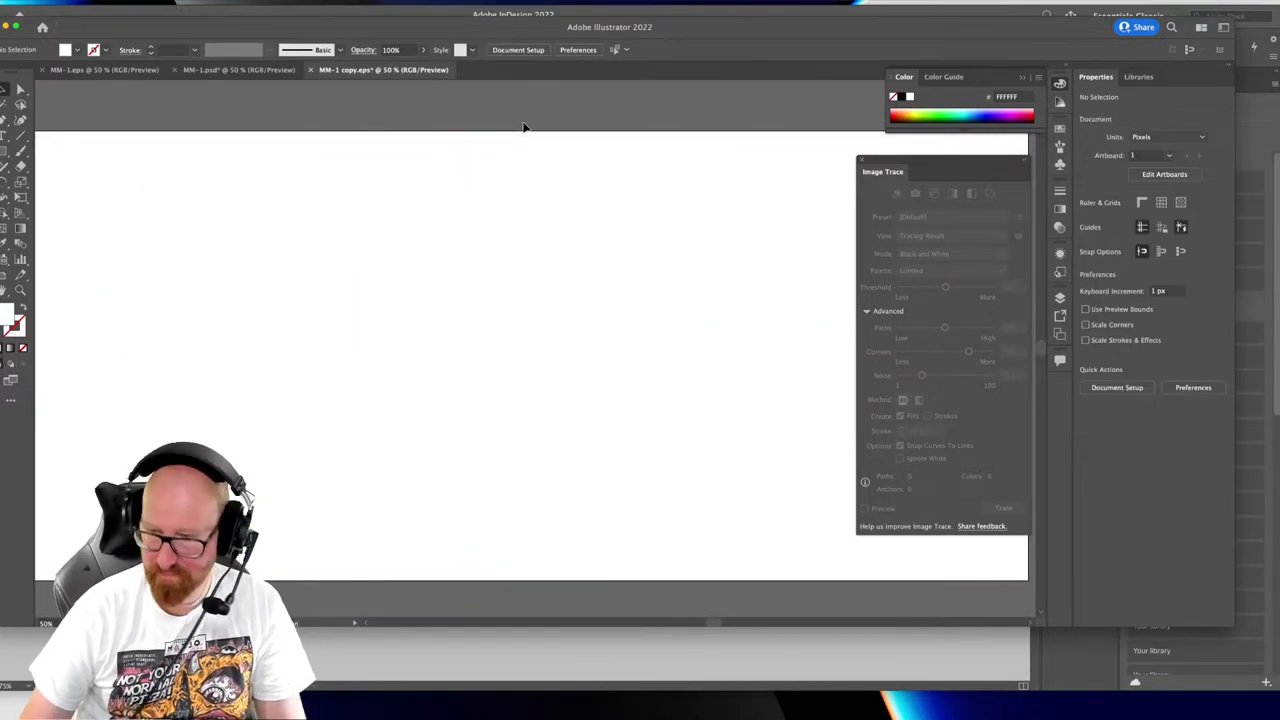
key(super+y)
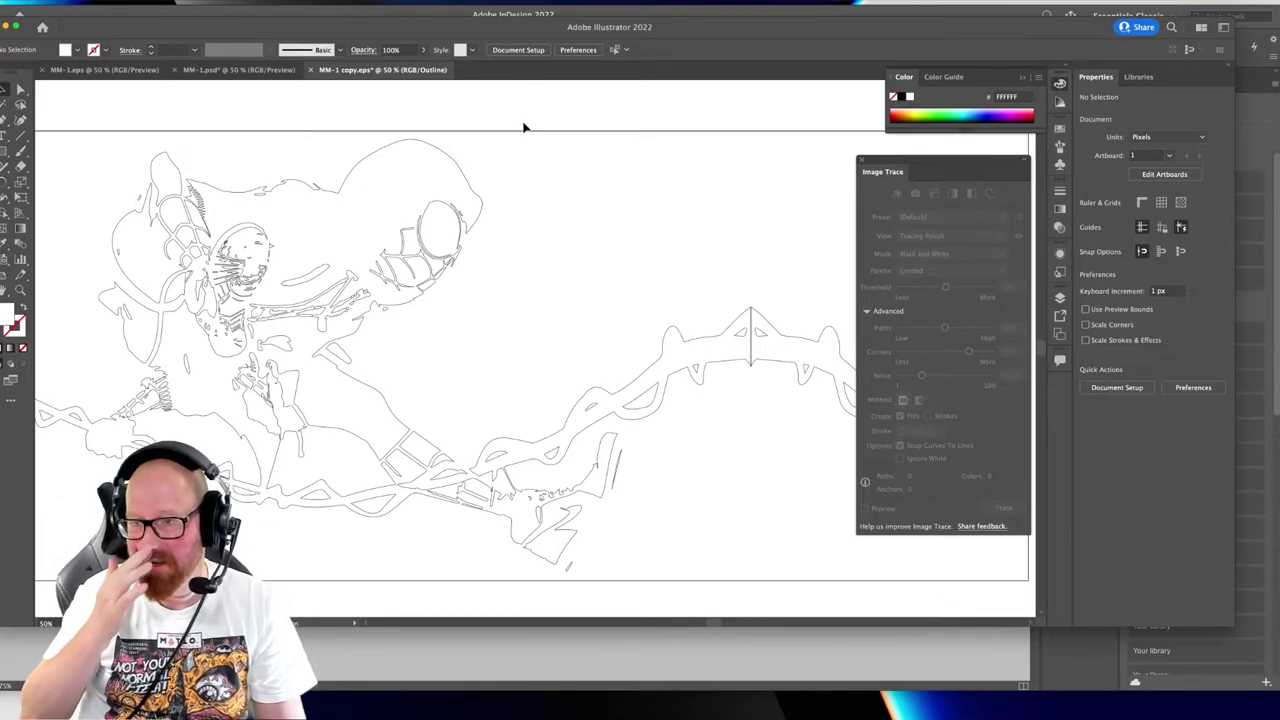
Save the white figure as an Illustrator EPS named MM-1 copy-Wht.eps in the images folder
key(super+shift+s)
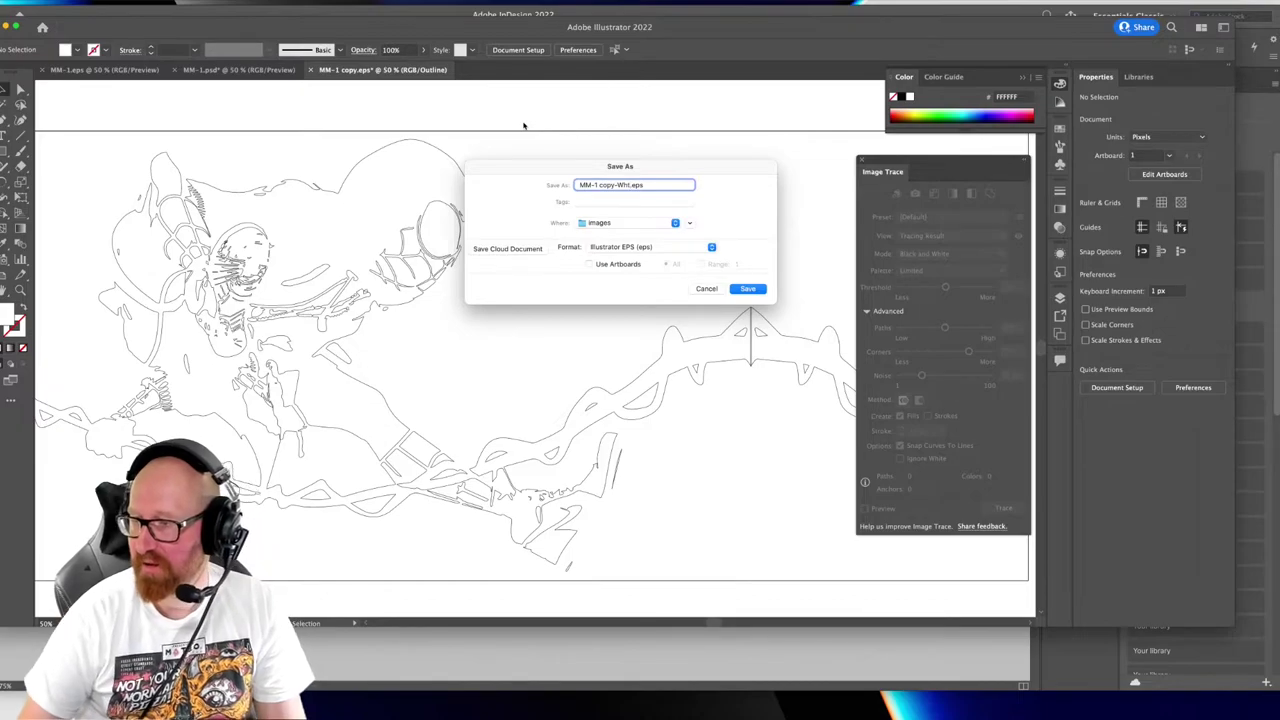
click(748, 289)
click(742, 505)
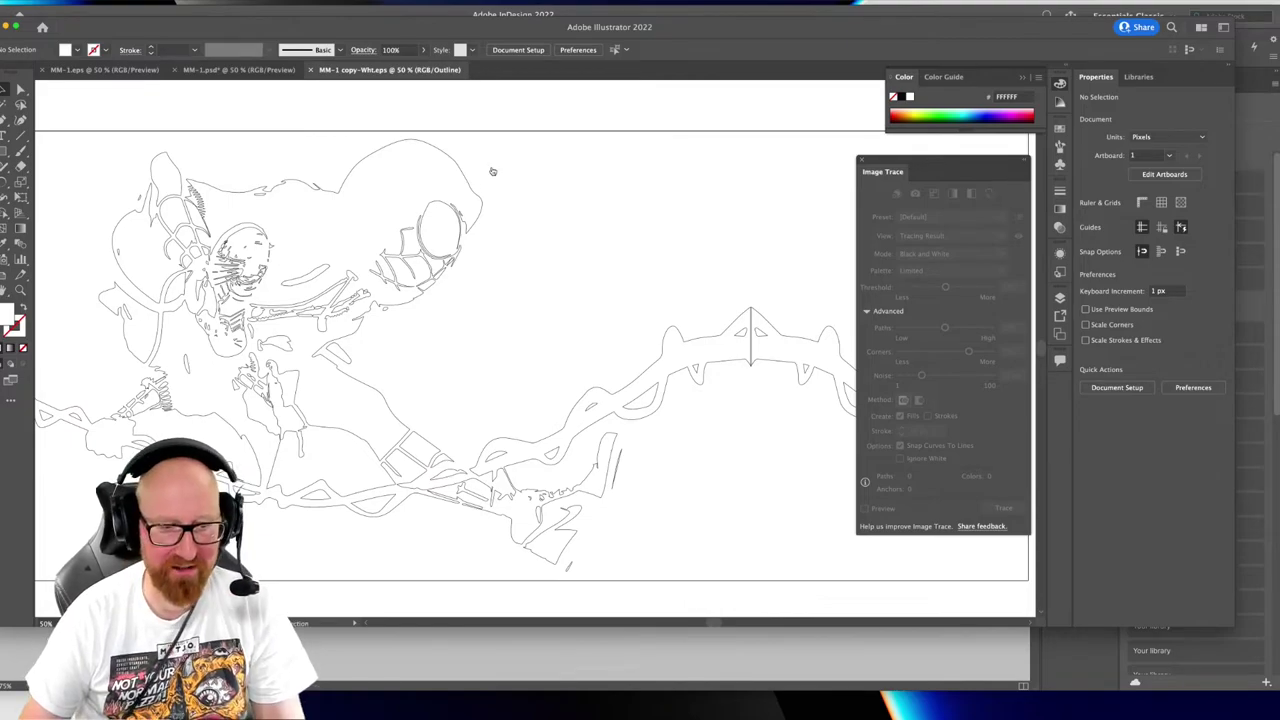
Return to InDesign and replace the linked figure on page 2 with MM-1 copy-Wht.eps
key(super+Tab)
drag(297, 252, 369, 252)
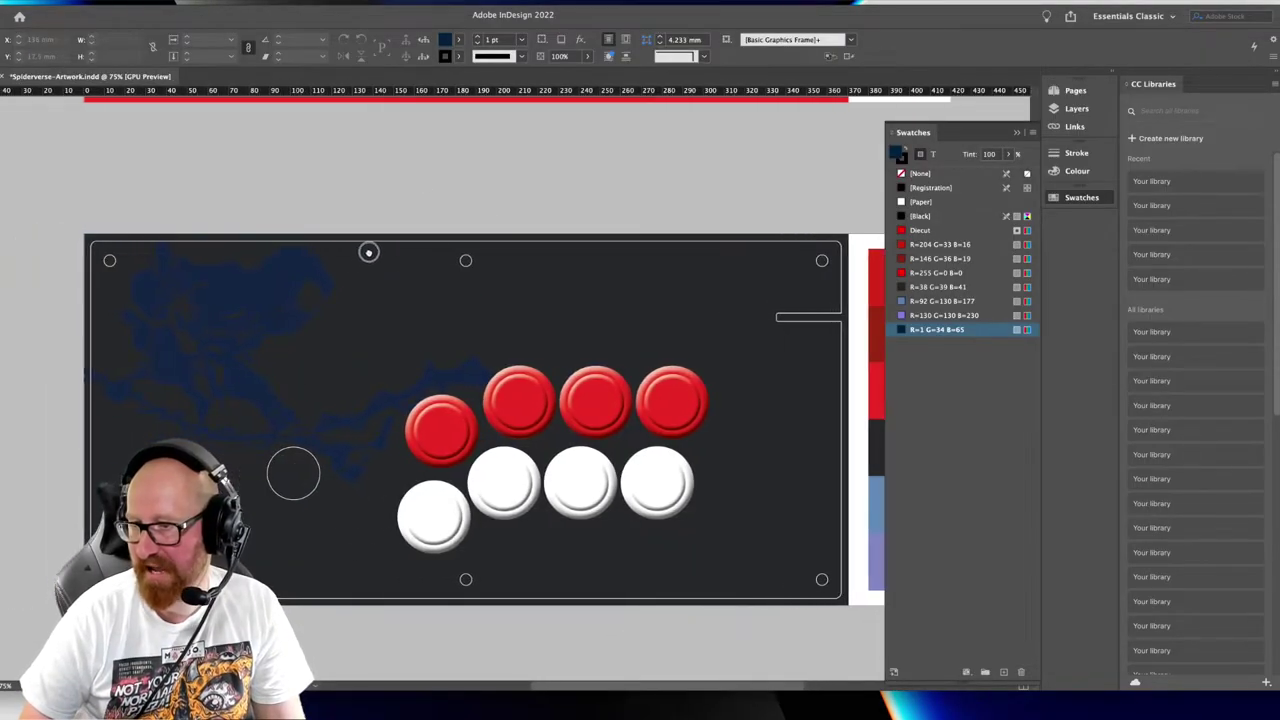
click(238, 291)
key(super+d)
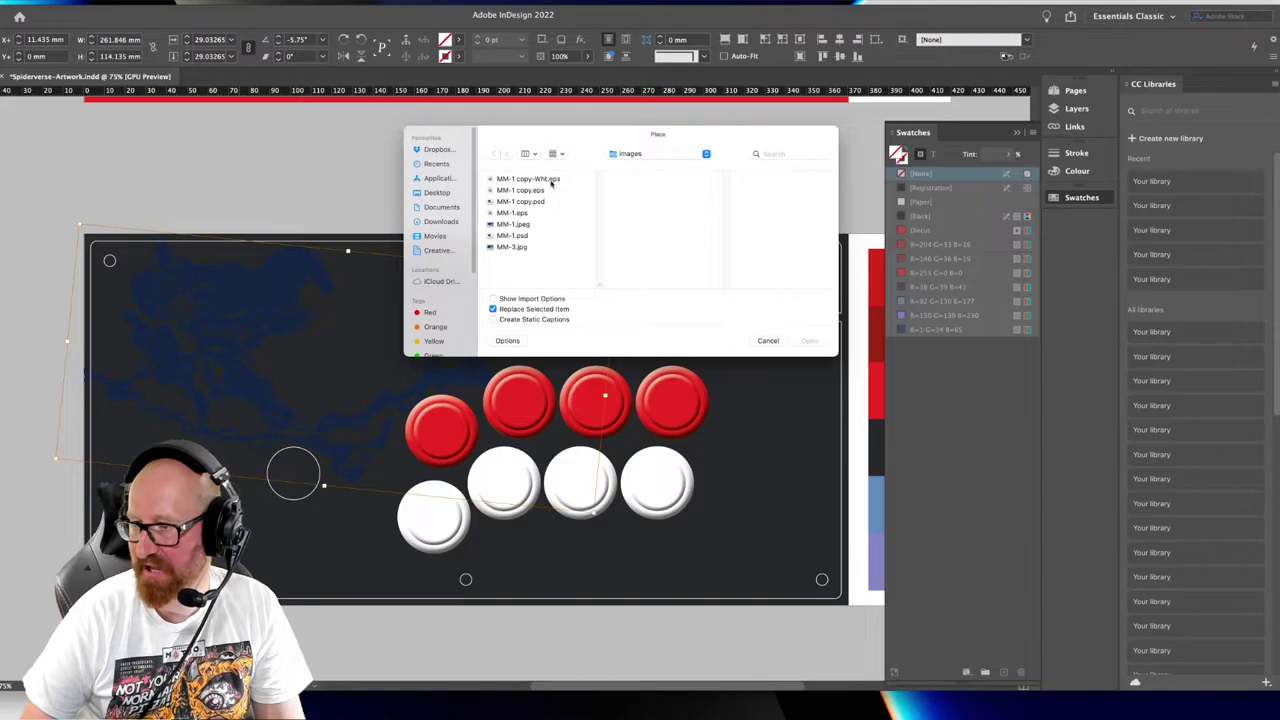
click(552, 179)
key(Return)
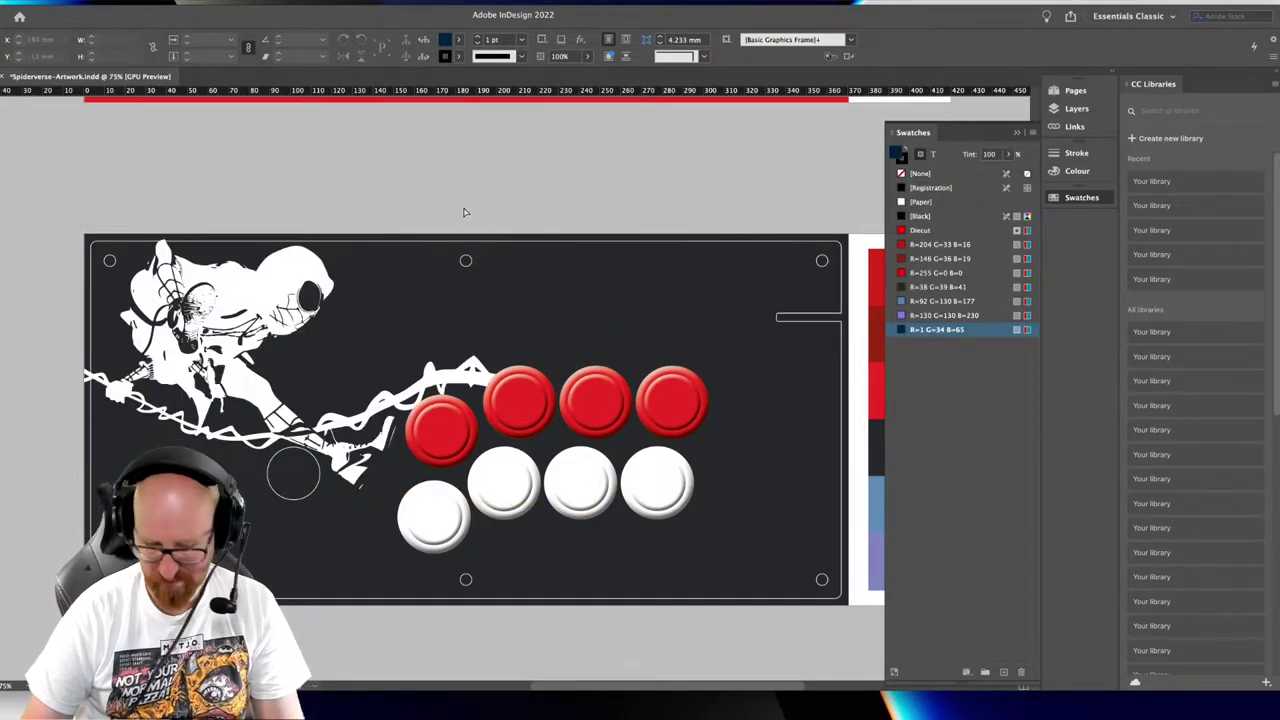
Compare the red page 1 version with the dark page 2 version of the artwork
scroll(505, 260, right, 3)
scroll(520, 257, left, 1)
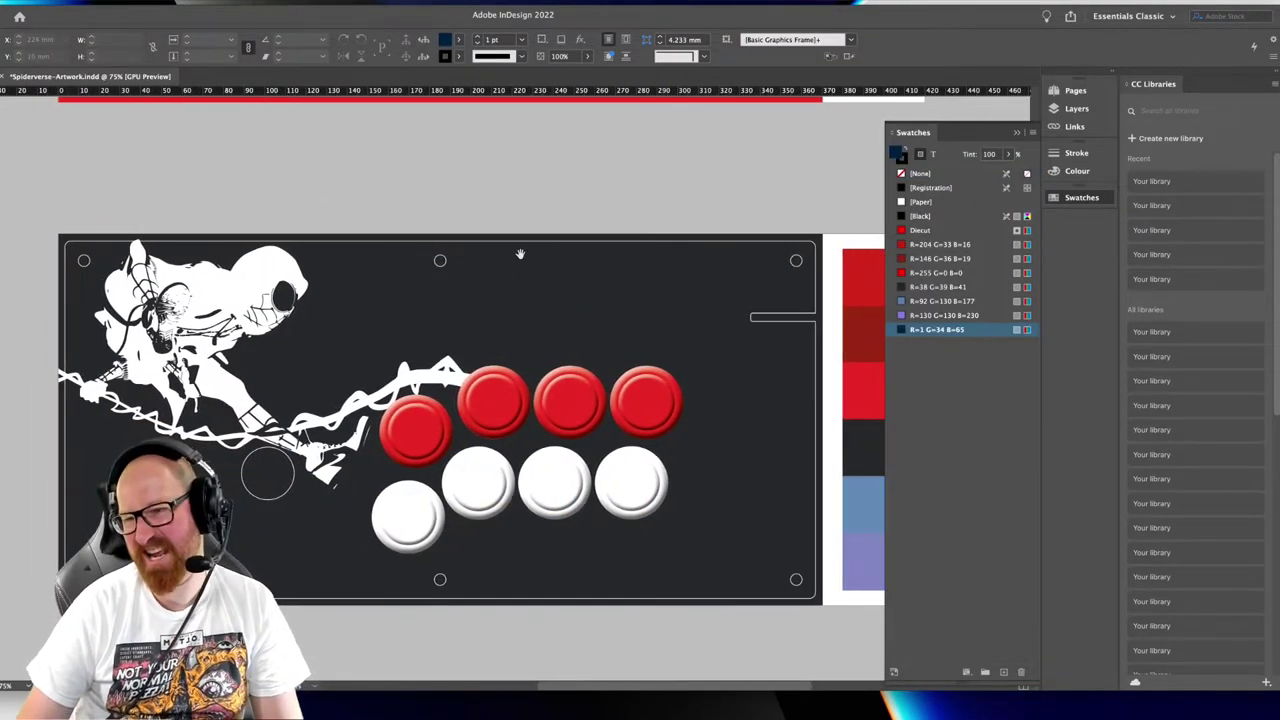
key(super+minus)
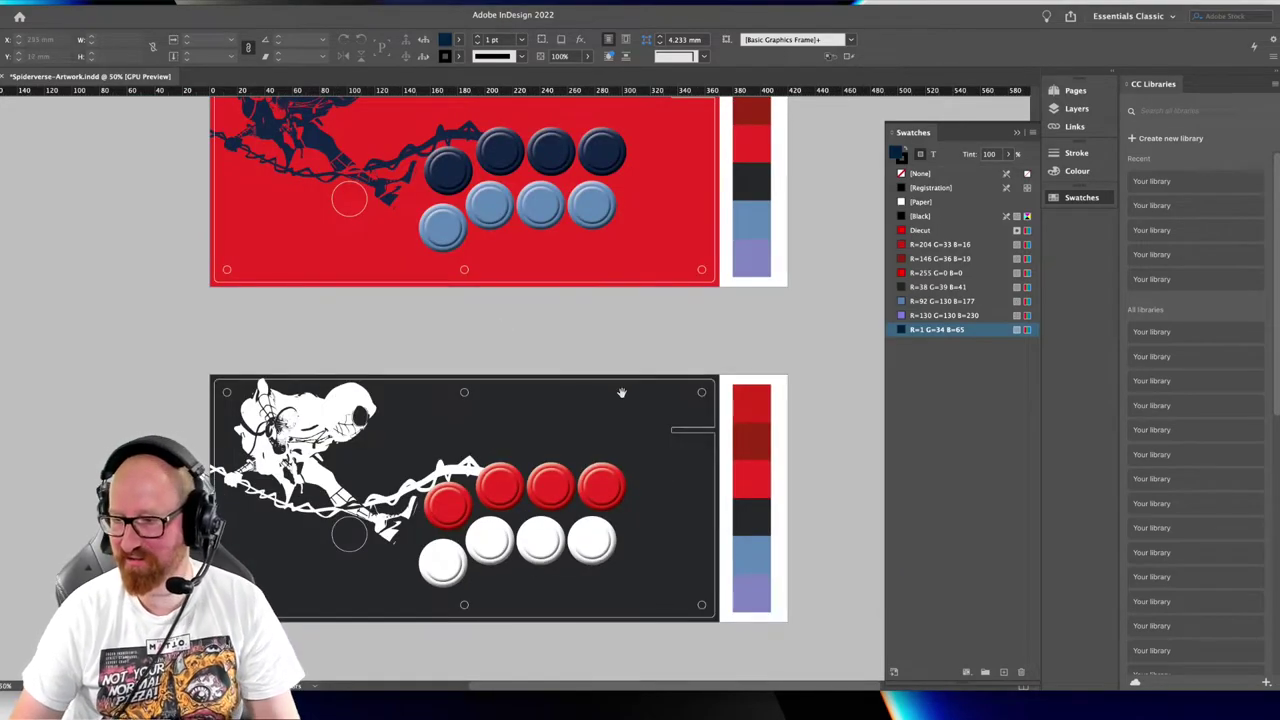
drag(630, 391, 521, 348)
scroll(453, 334, left, 1)
scroll(297, 408, left, 1)
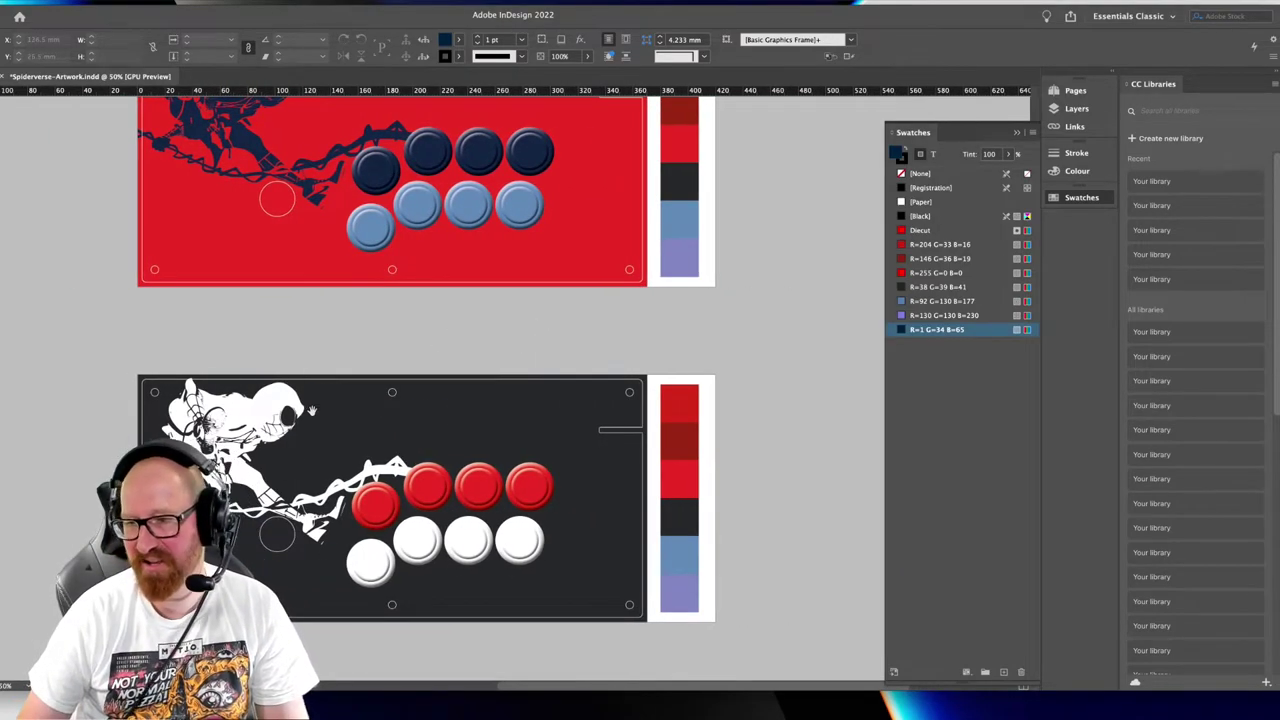
scroll(334, 343, up, 3)
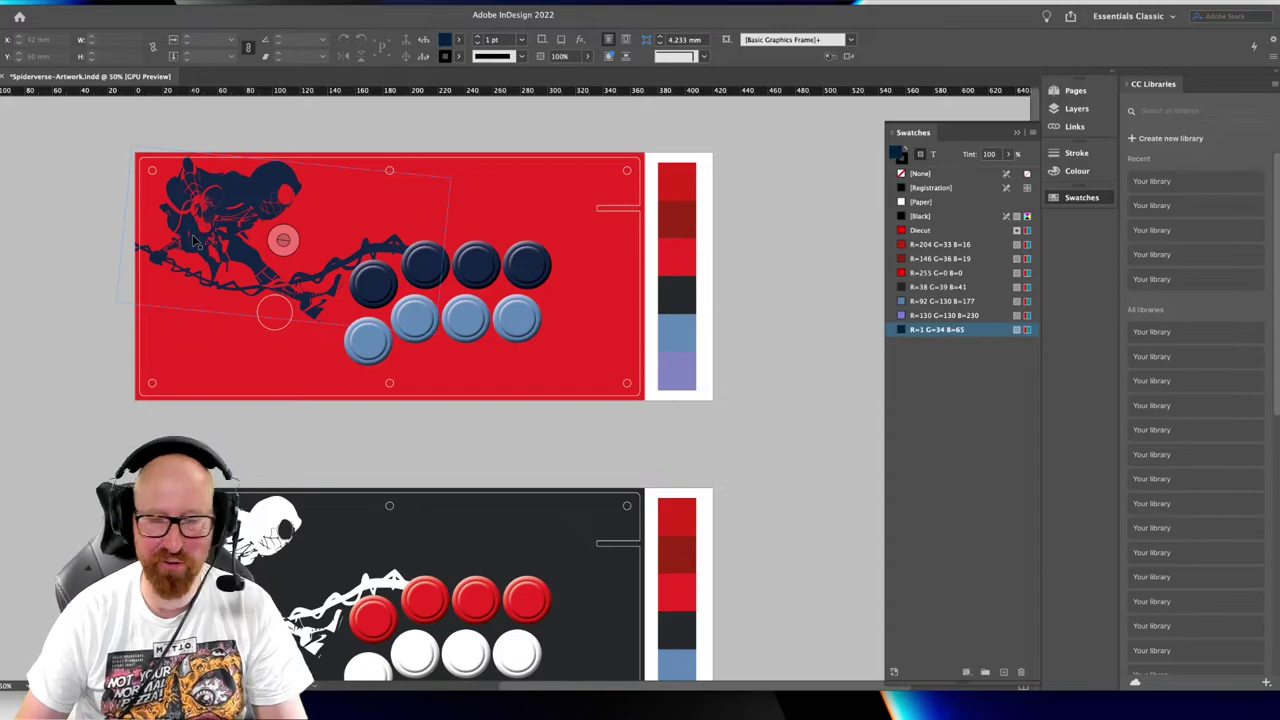
scroll(245, 376, down, 3)
scroll(430, 421, right, 1)
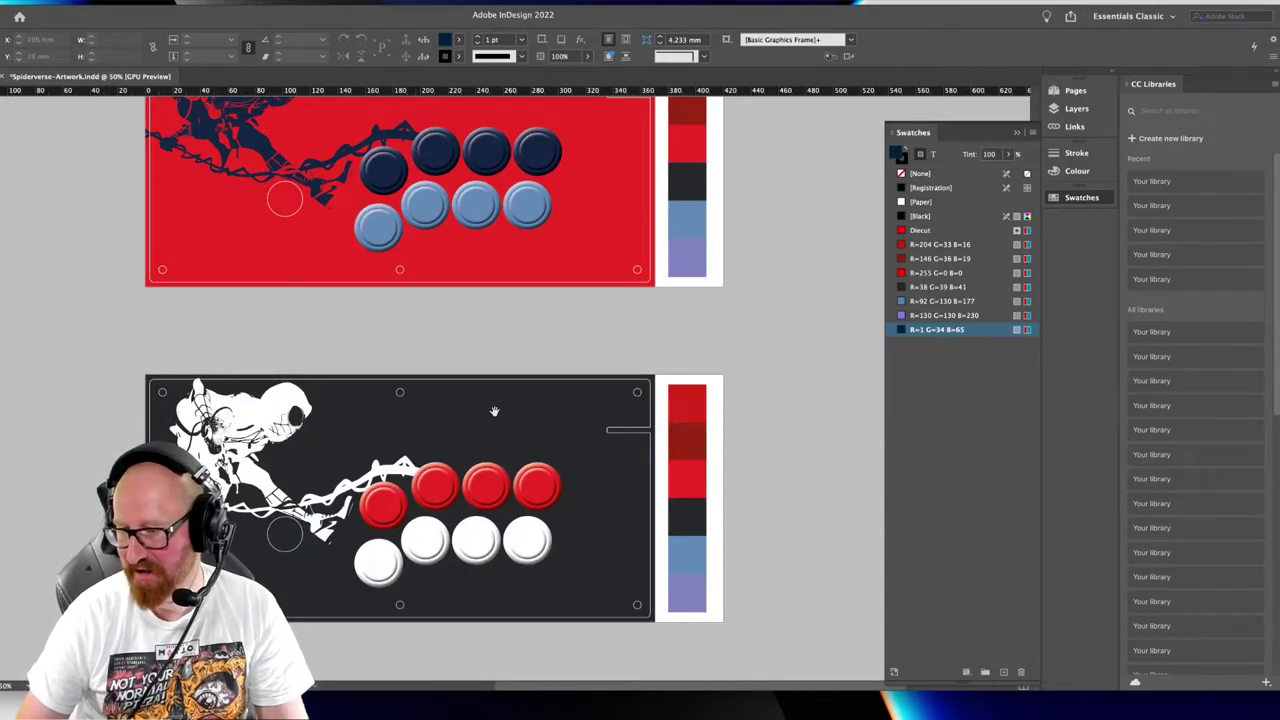
Select the dark background rectangle of the lower artwork panel
key(super+=)
drag(669, 363, 738, 230)
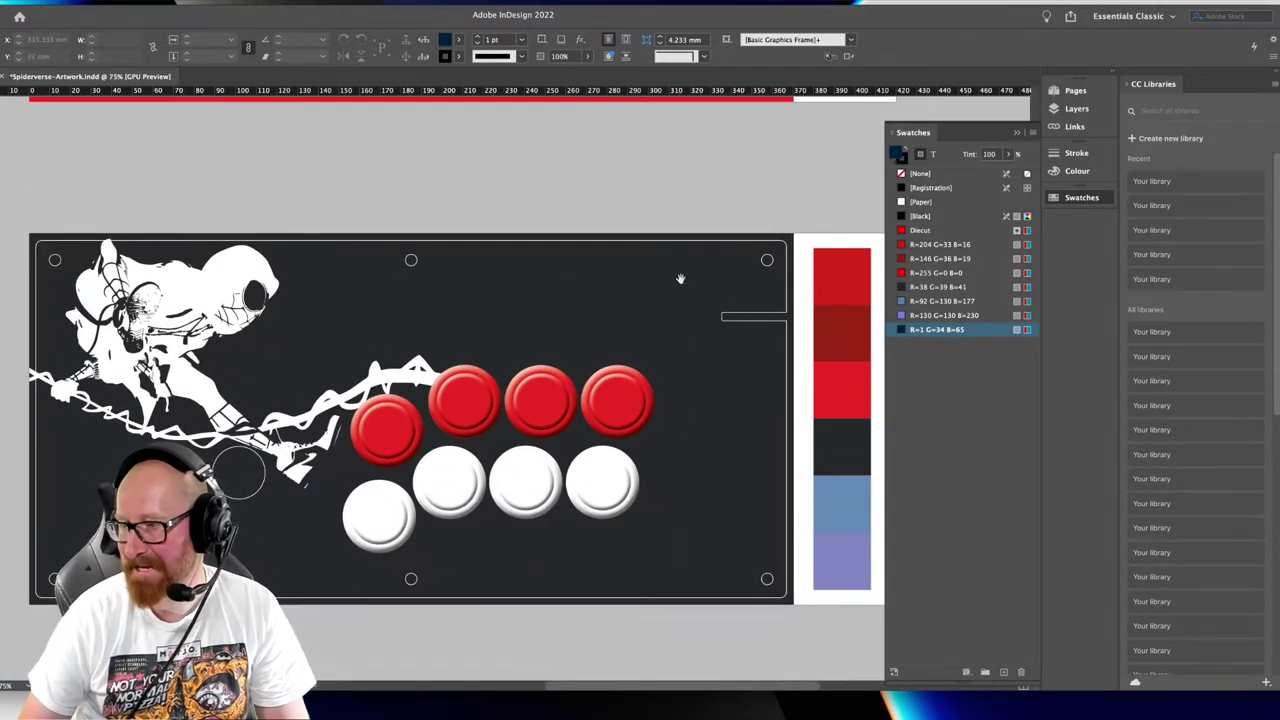
click(684, 284)
click(689, 292)
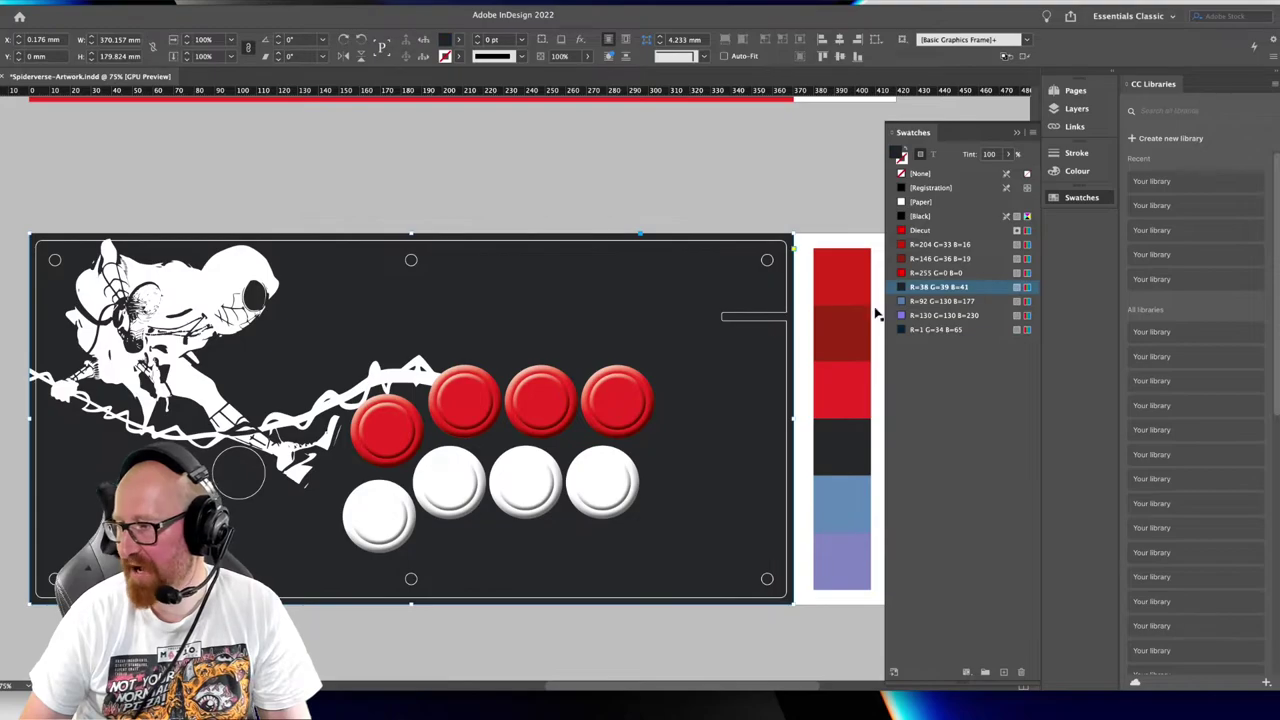
click(1023, 134)
click(1085, 136)
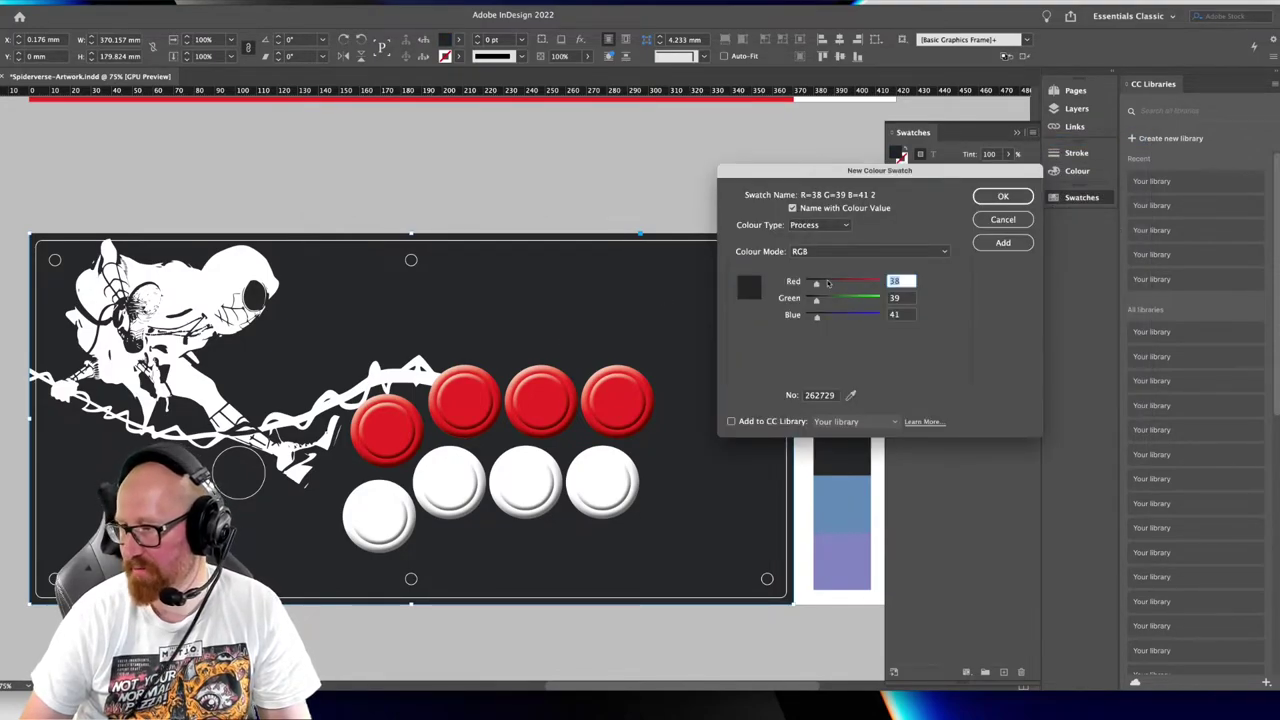
drag(817, 284, 805, 316)
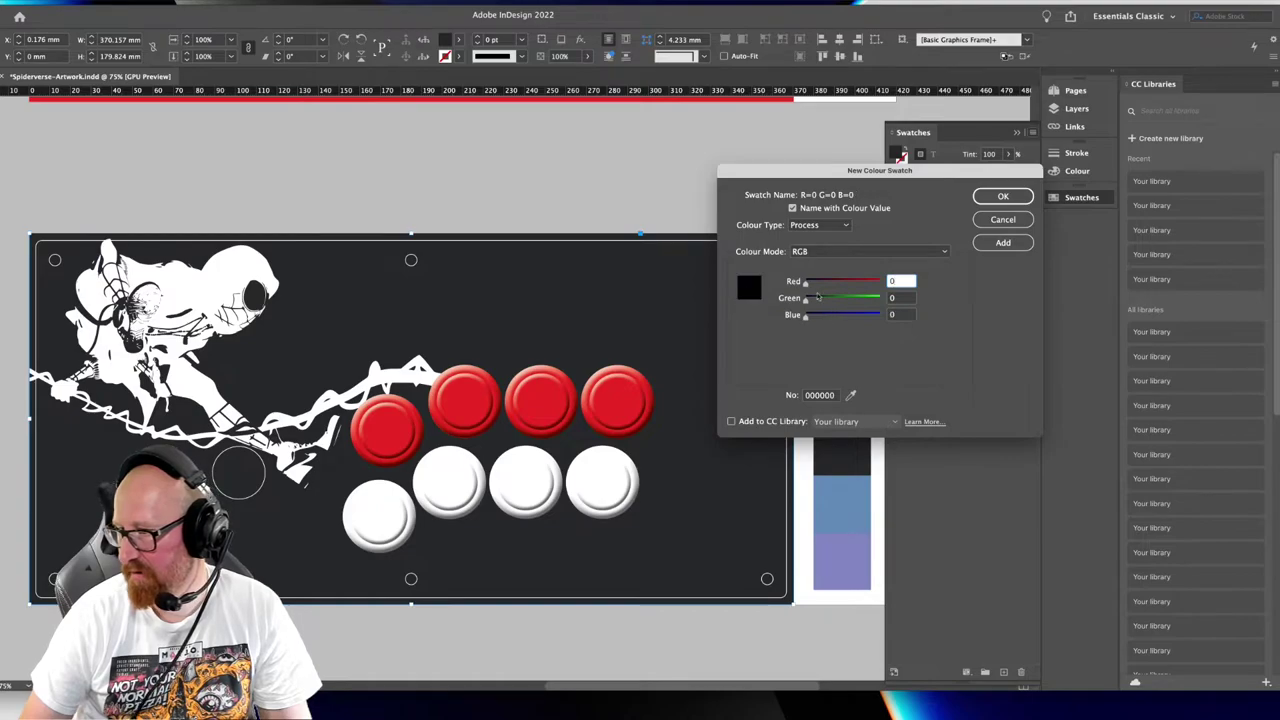
click(1003, 219)
Fill the lower panel's background with the navy swatch R=1 G=34 B=65 and deselect it
click(930, 331)
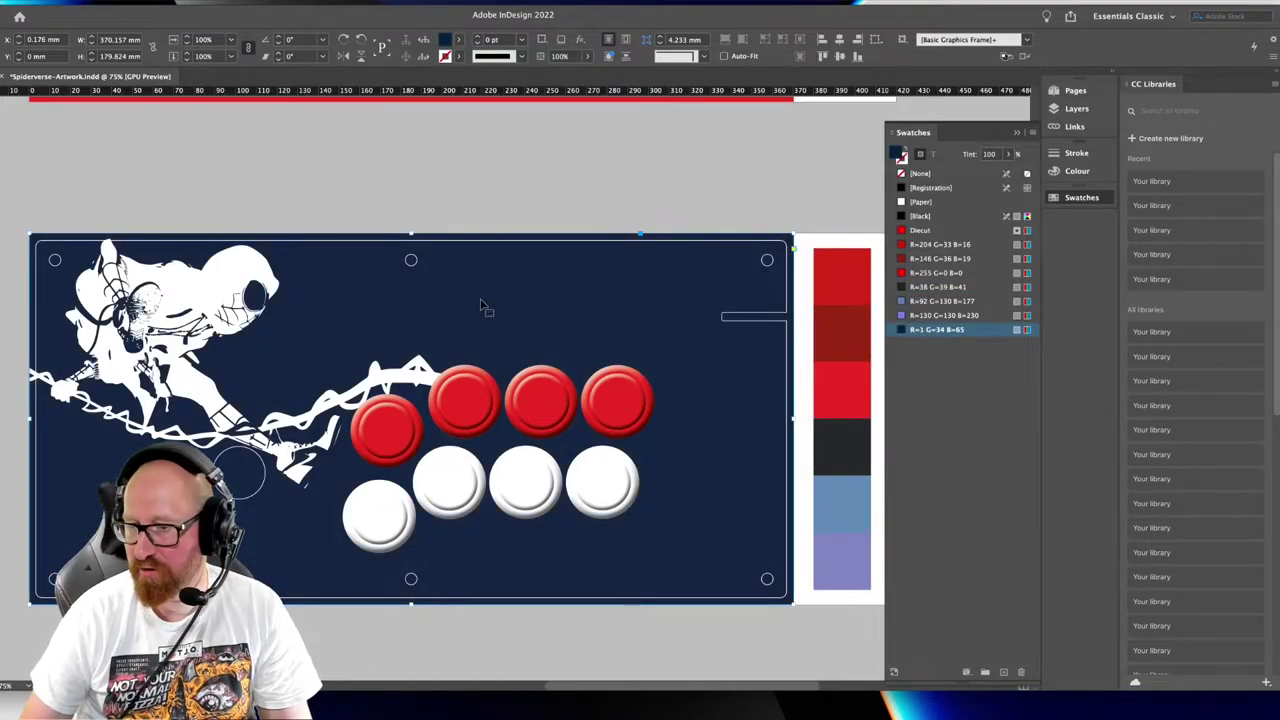
click(323, 170)
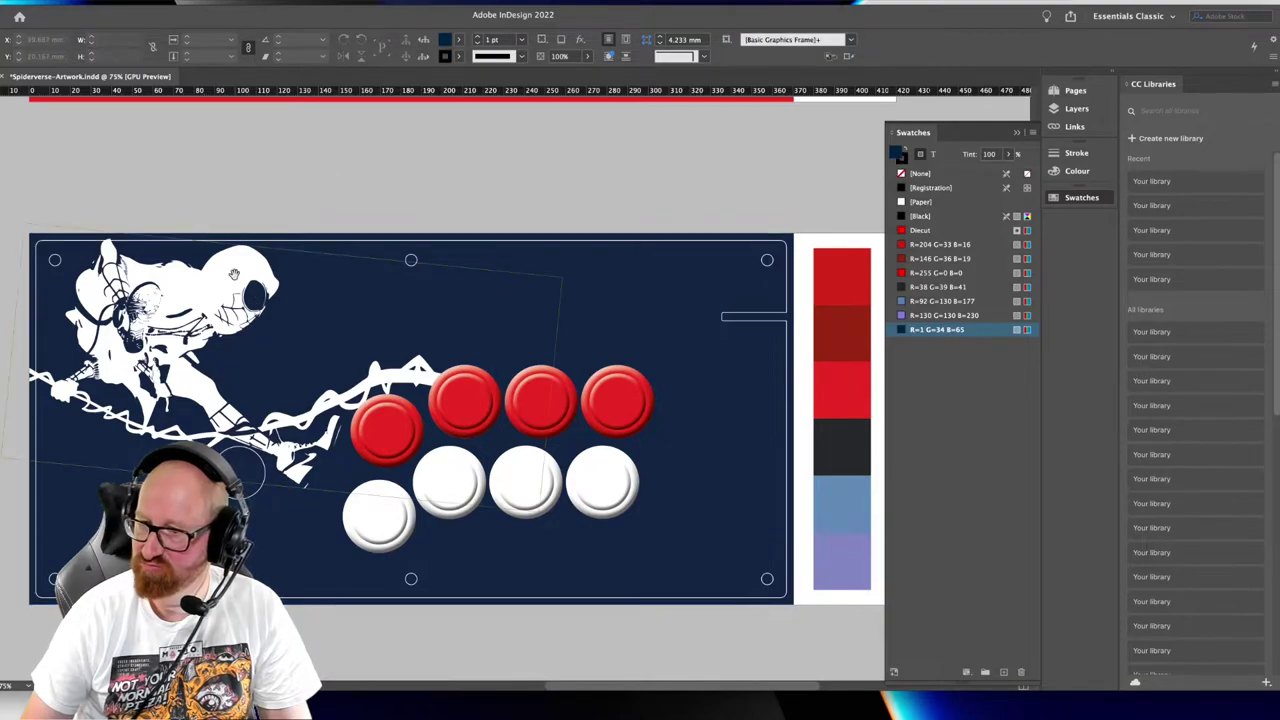
Open the lower panel's white character image as its original in Illustrator and select all of its artwork
click(233, 273)
right_click(233, 273)
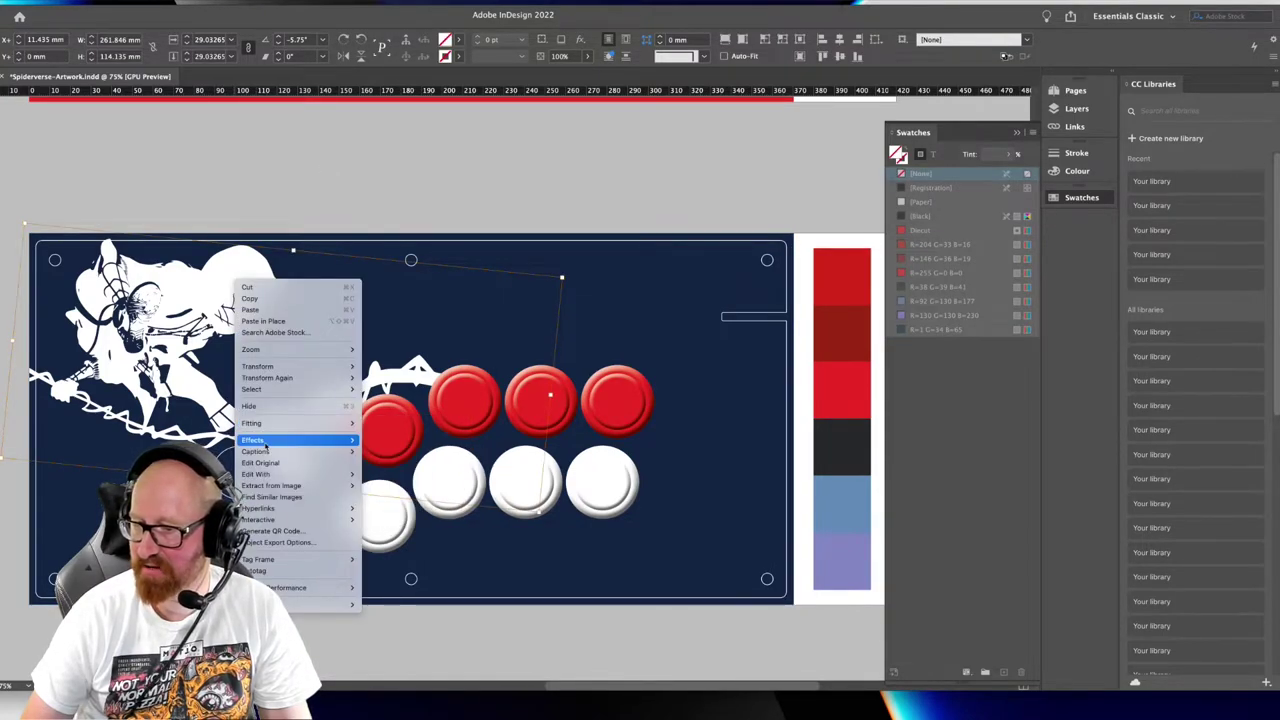
click(290, 463)
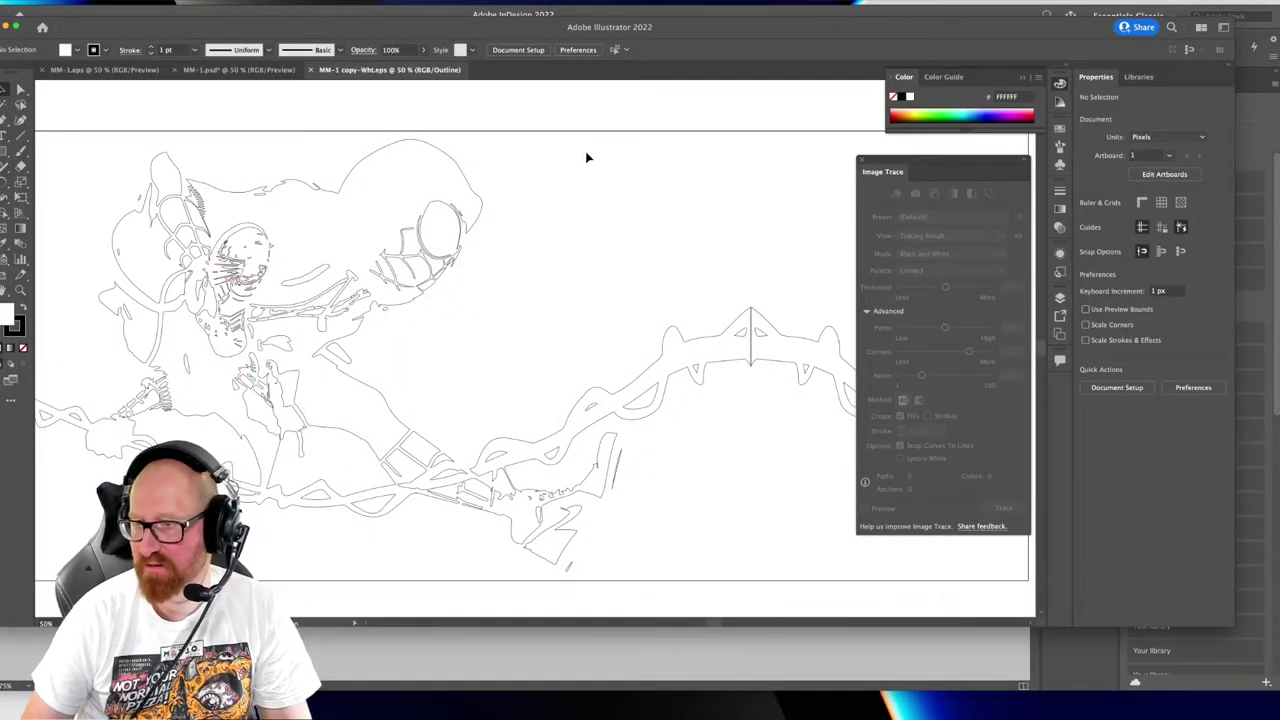
key(super+a)
key(a)
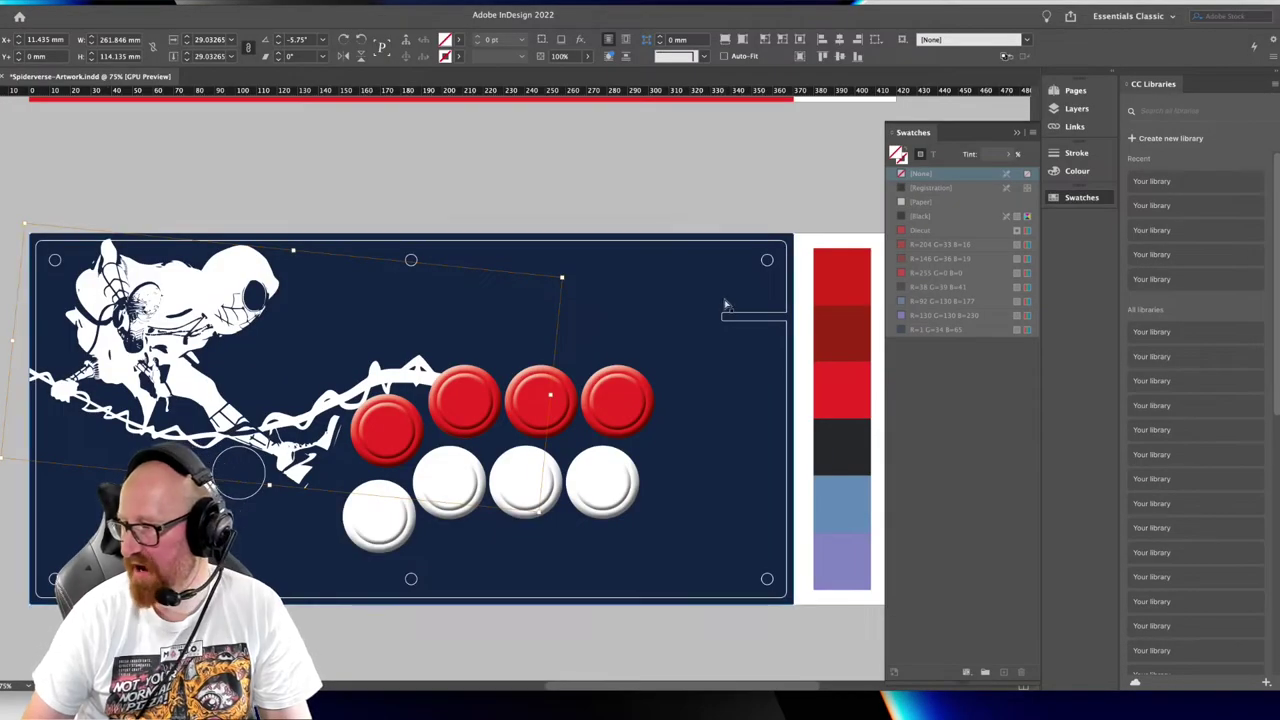
Recolour the character artwork's fill to ff0000, matching the R=255 G=0 B=0 swatch, and switch from outline to preview display
double_click(937, 272)
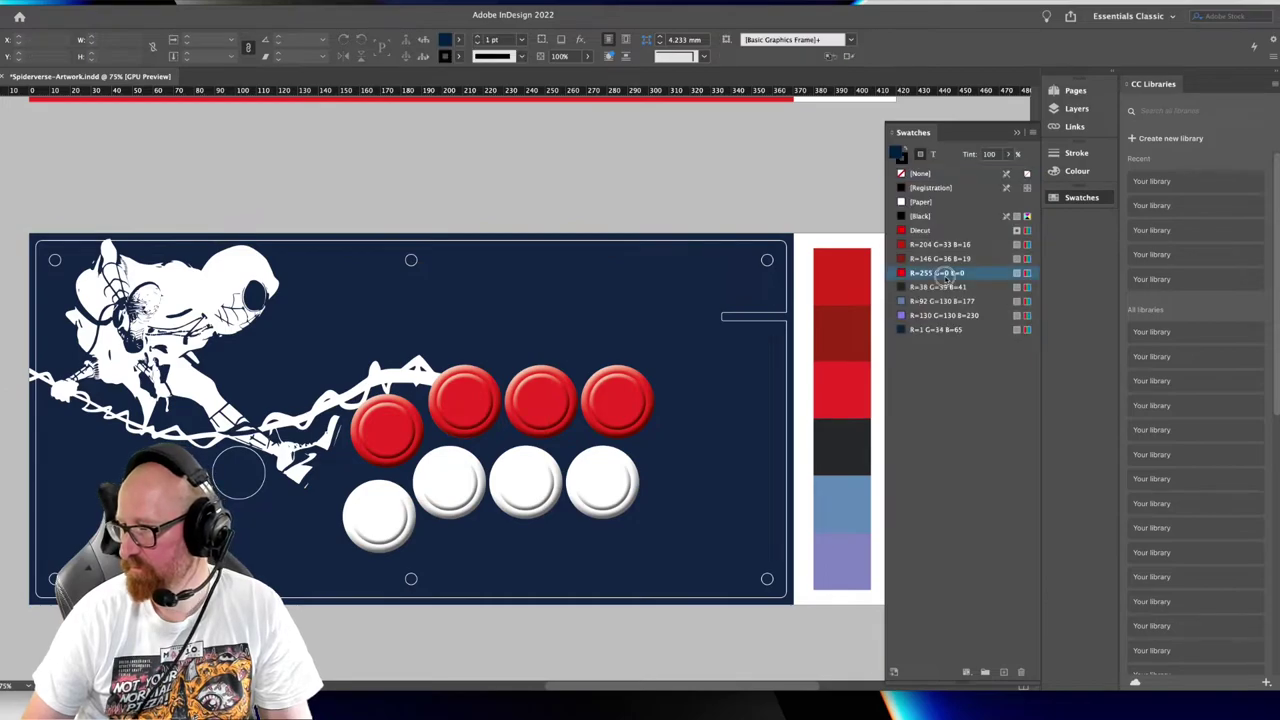
double_click(562, 460)
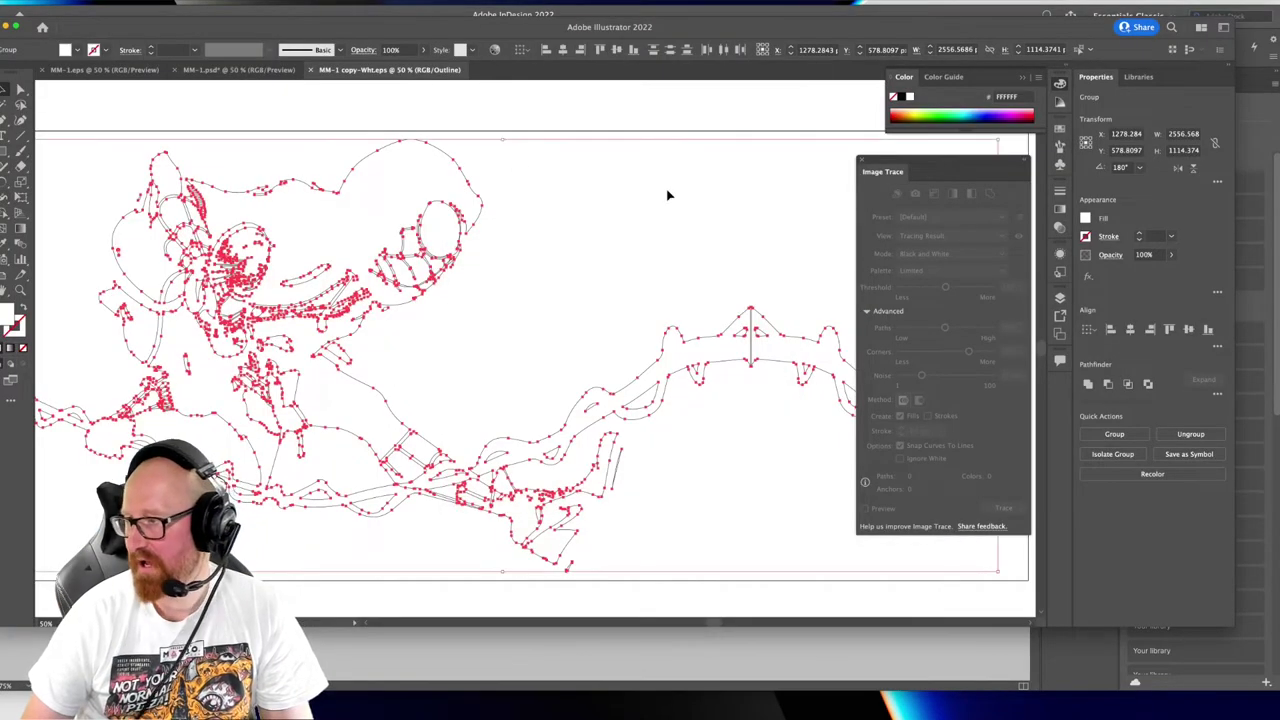
text(ff0000)
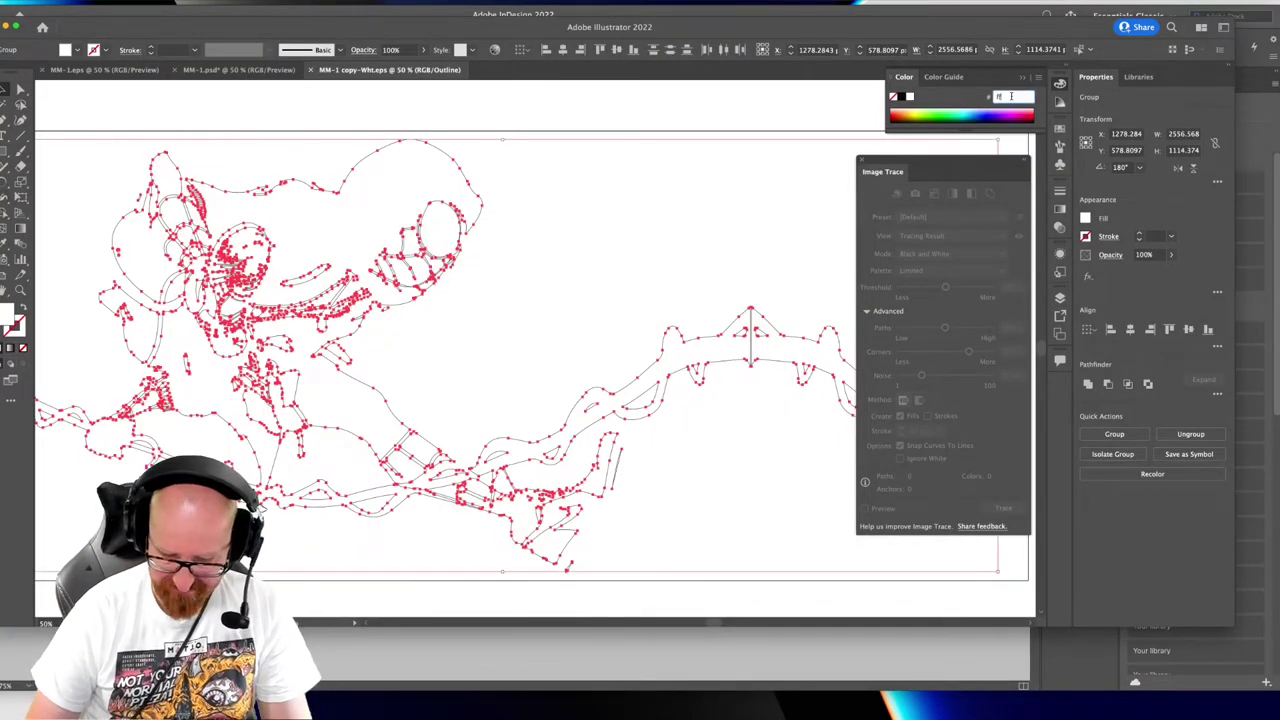
key(Return)
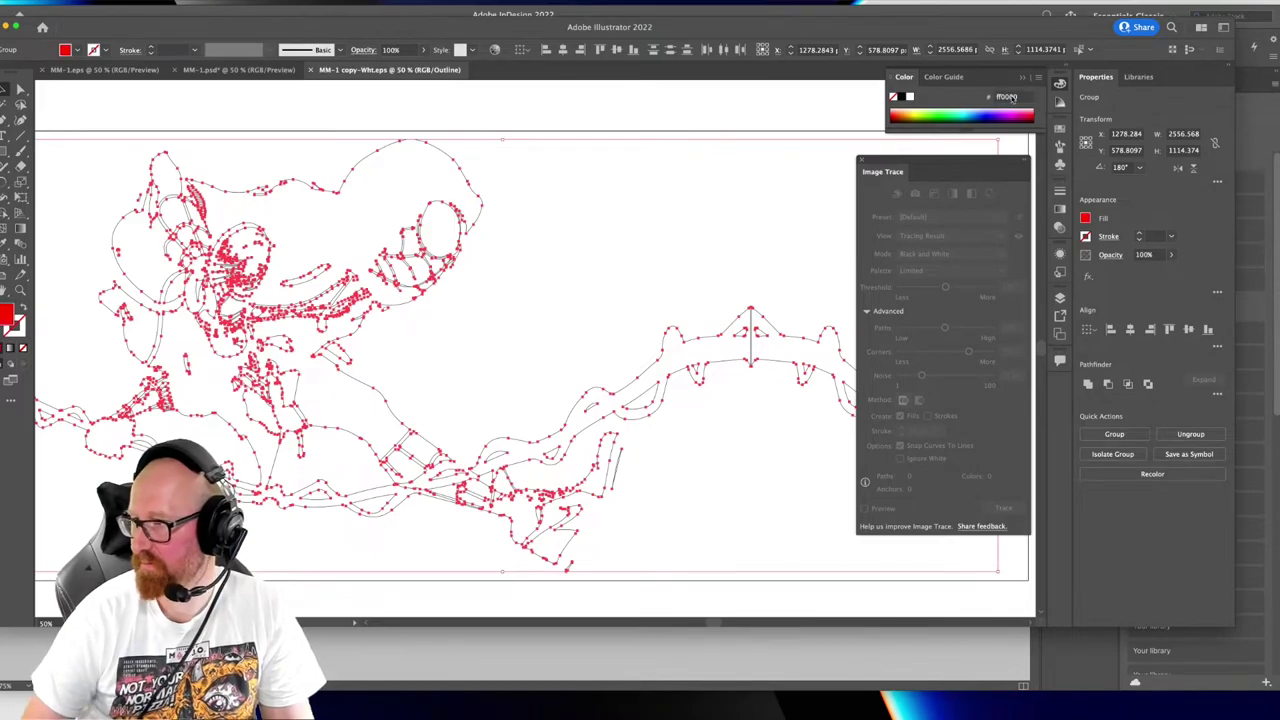
click(305, 108)
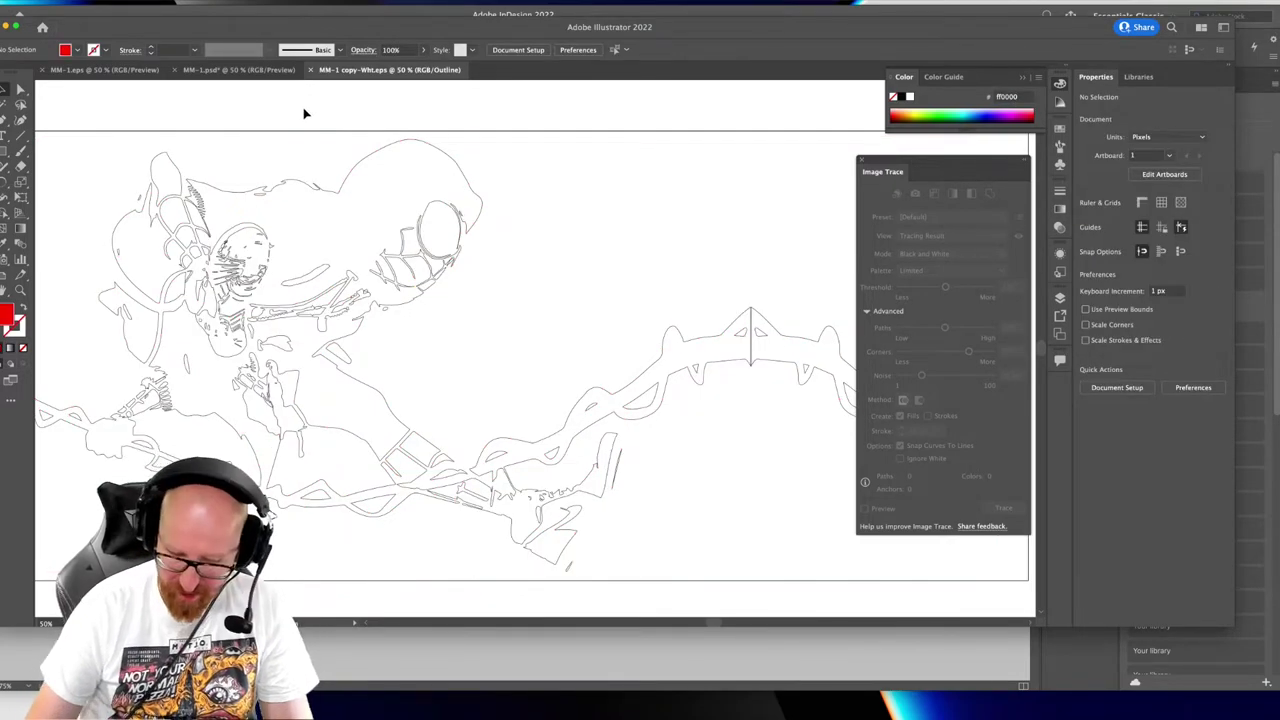
key(super+y)
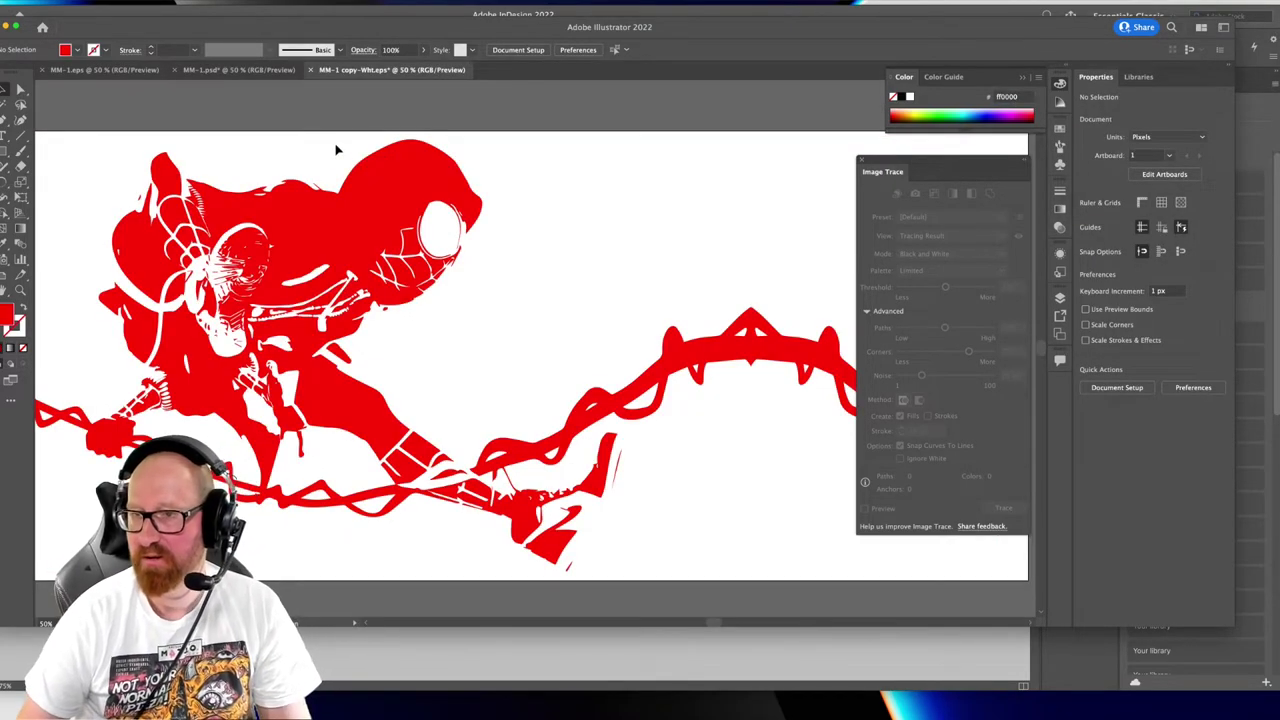
Save the red artwork as a separate Illustrator EPS named MM-1 copy-Red.eps in the images folder
key(shift+super+s)
key(Right)
key(alt+shift+Left)
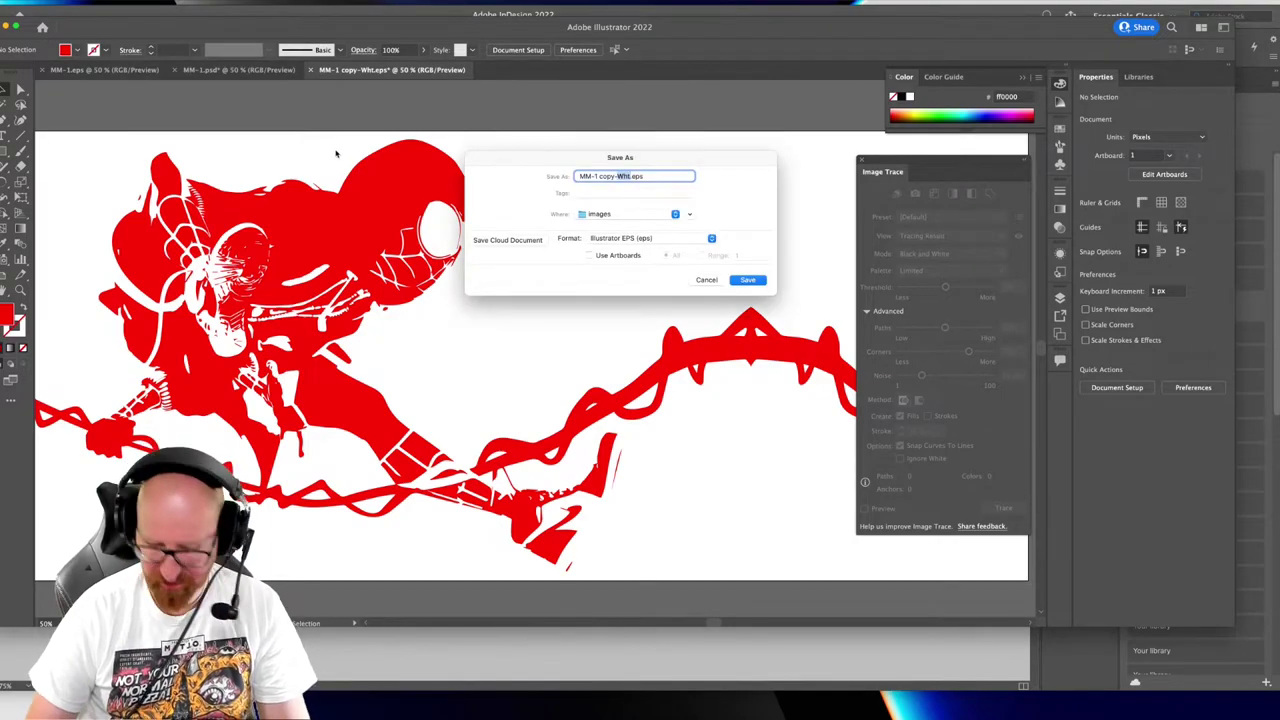
text(Red)
key(Return)
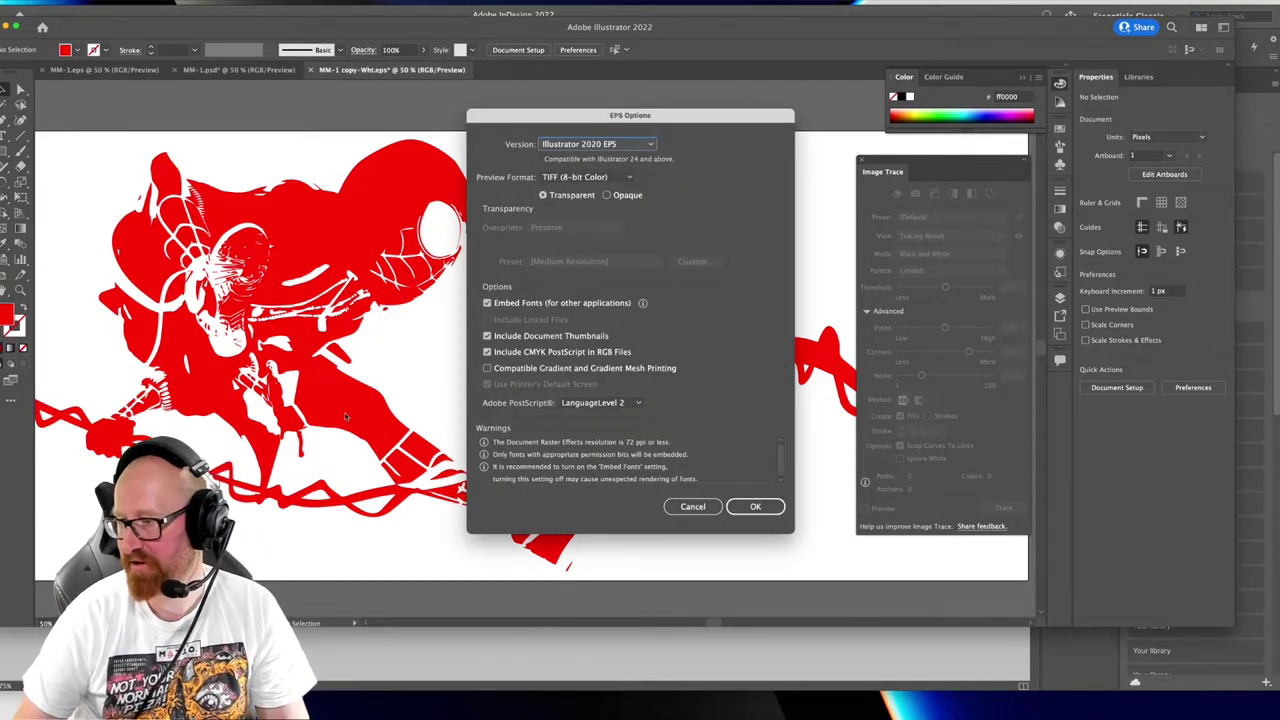
click(757, 503)
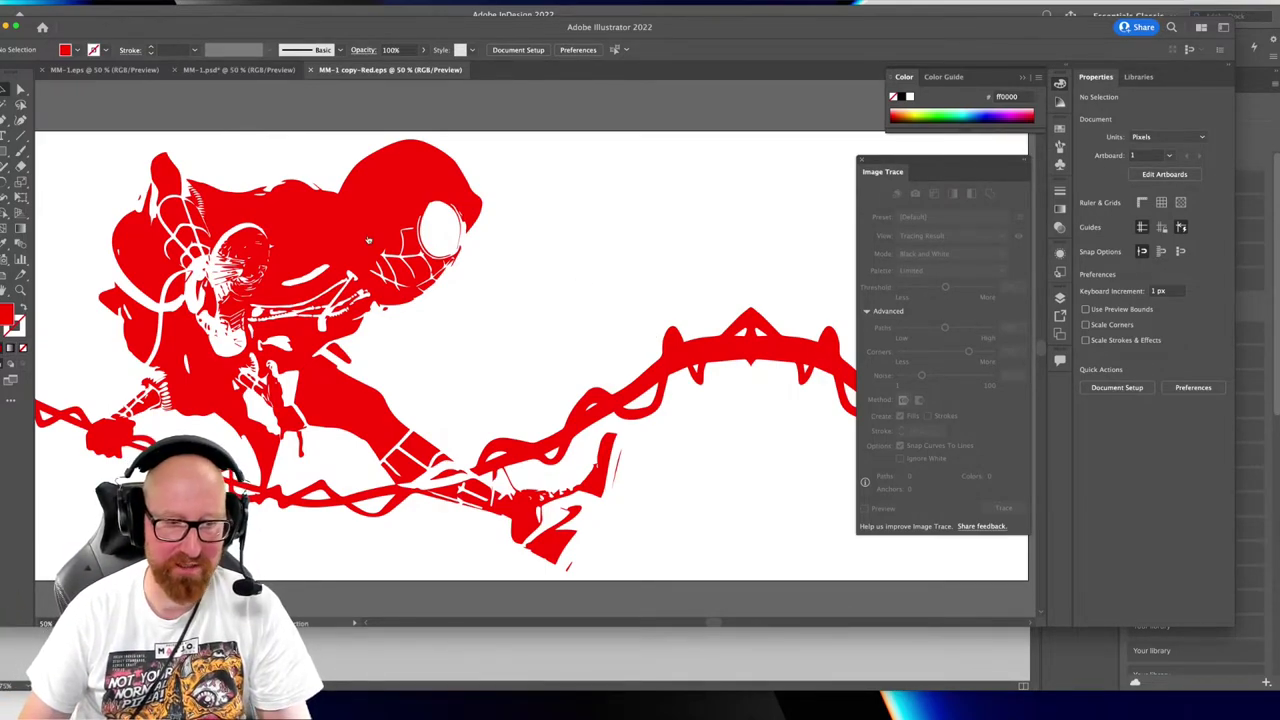
Switch back to InDesign and replace the lower panel's white character image with MM-1 copy-Red.eps
key(super+Tab)
click(744, 285)
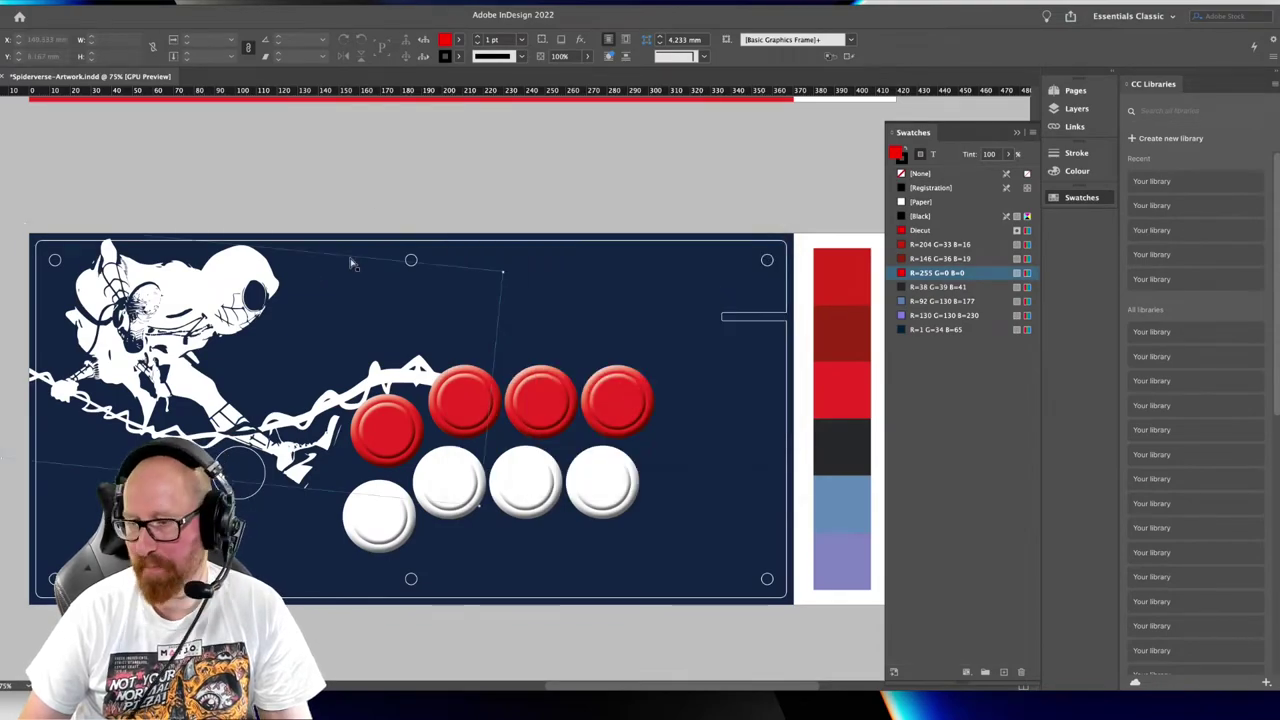
click(244, 283)
key(super+d)
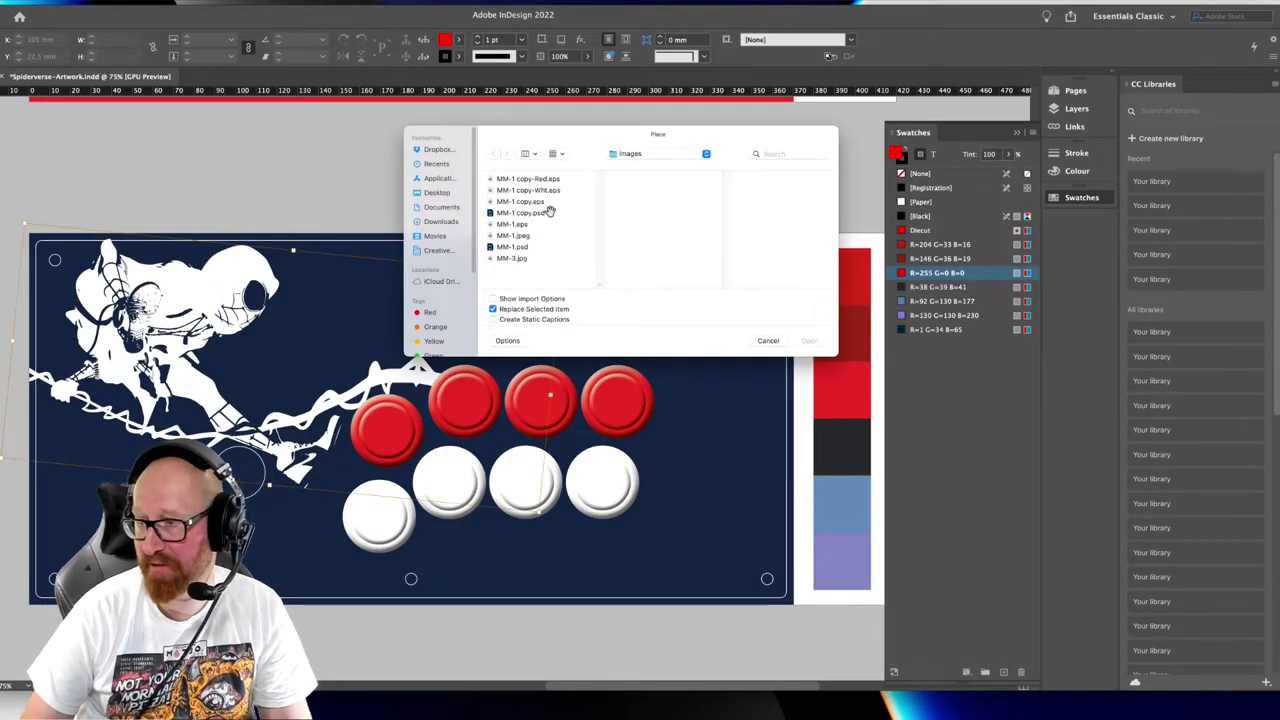
double_click(540, 179)
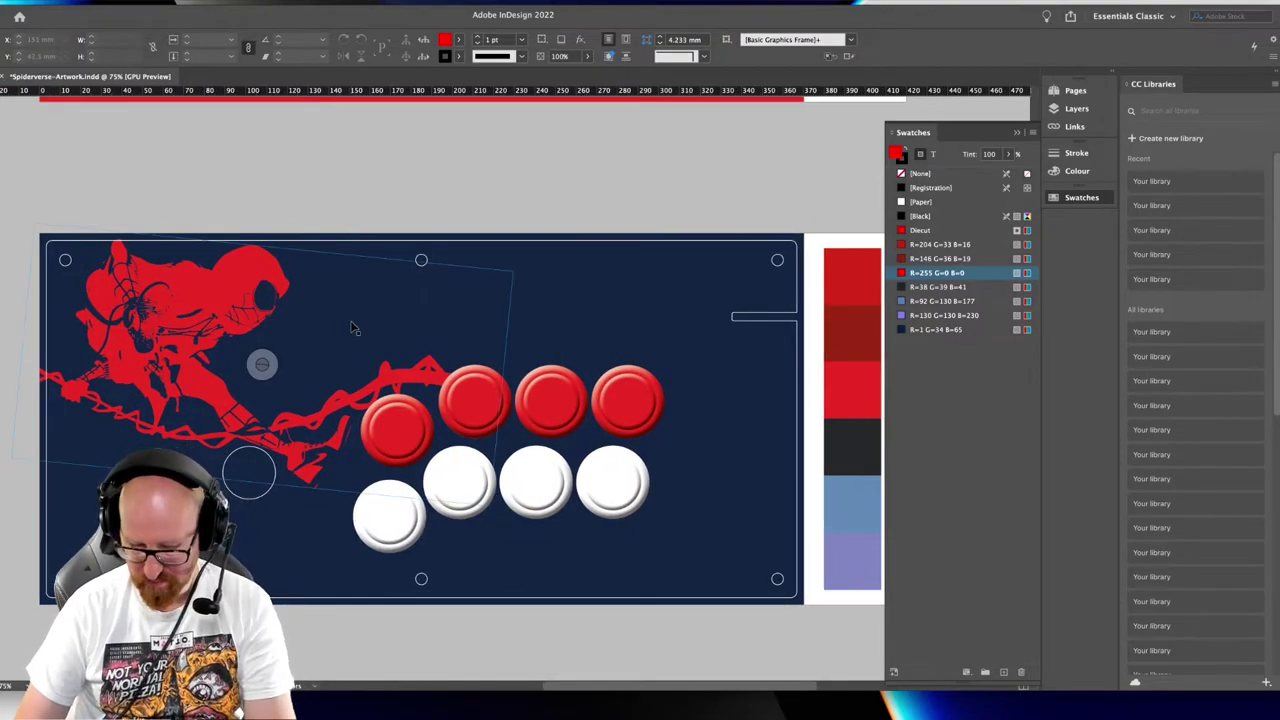
Compare the red and navy panel variants, then examine the navy panel's character and button colours up close
key(super+minus)
drag(557, 384, 508, 385)
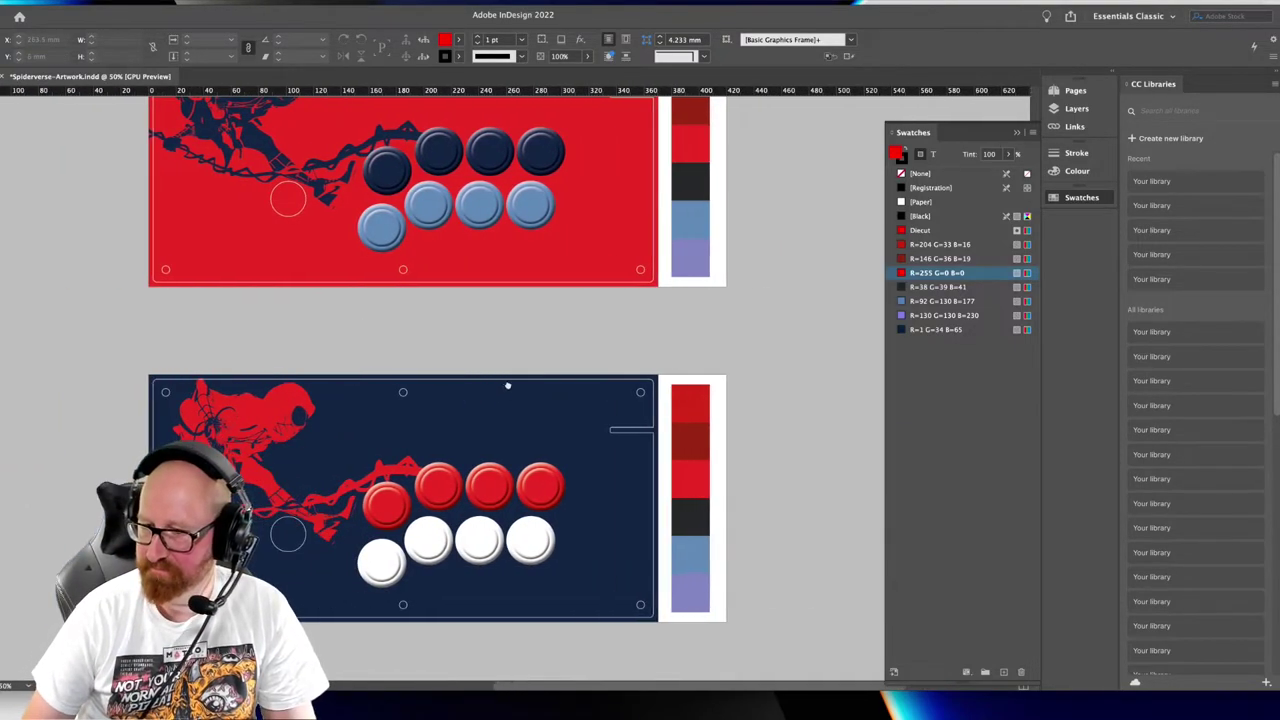
scroll(199, 384, left, 2)
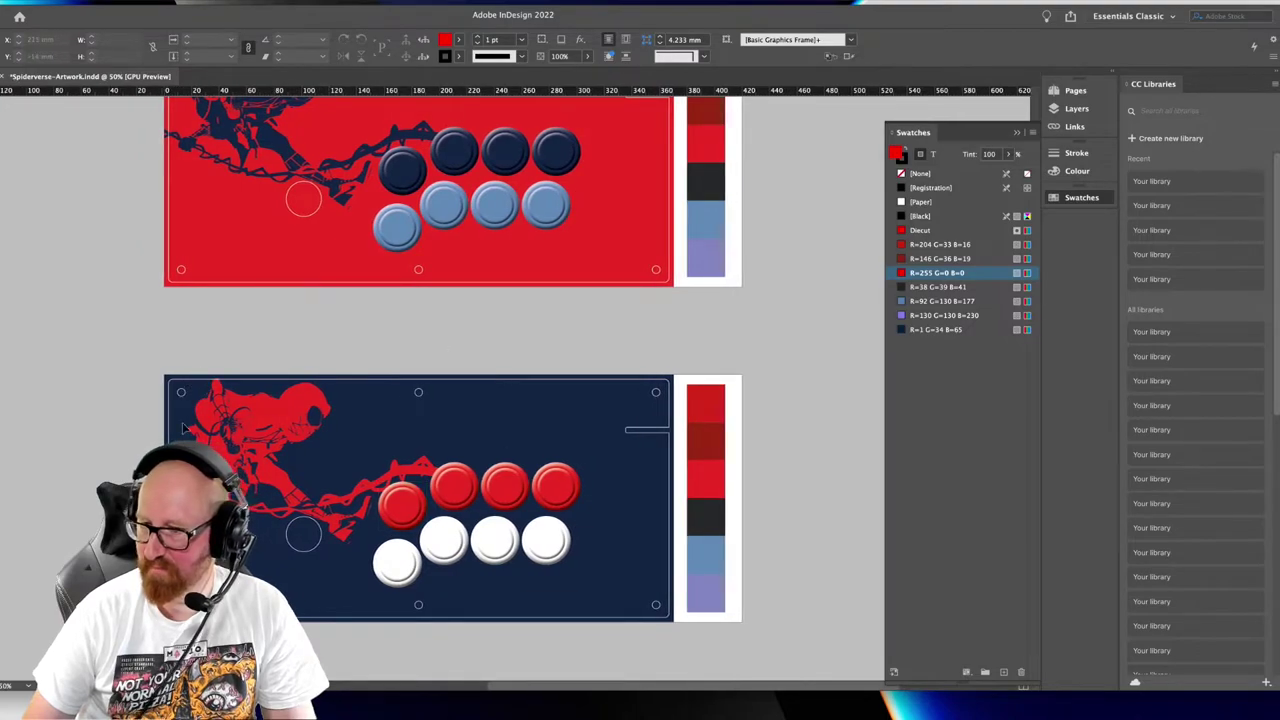
scroll(184, 428, right, 2)
scroll(352, 445, up, 3)
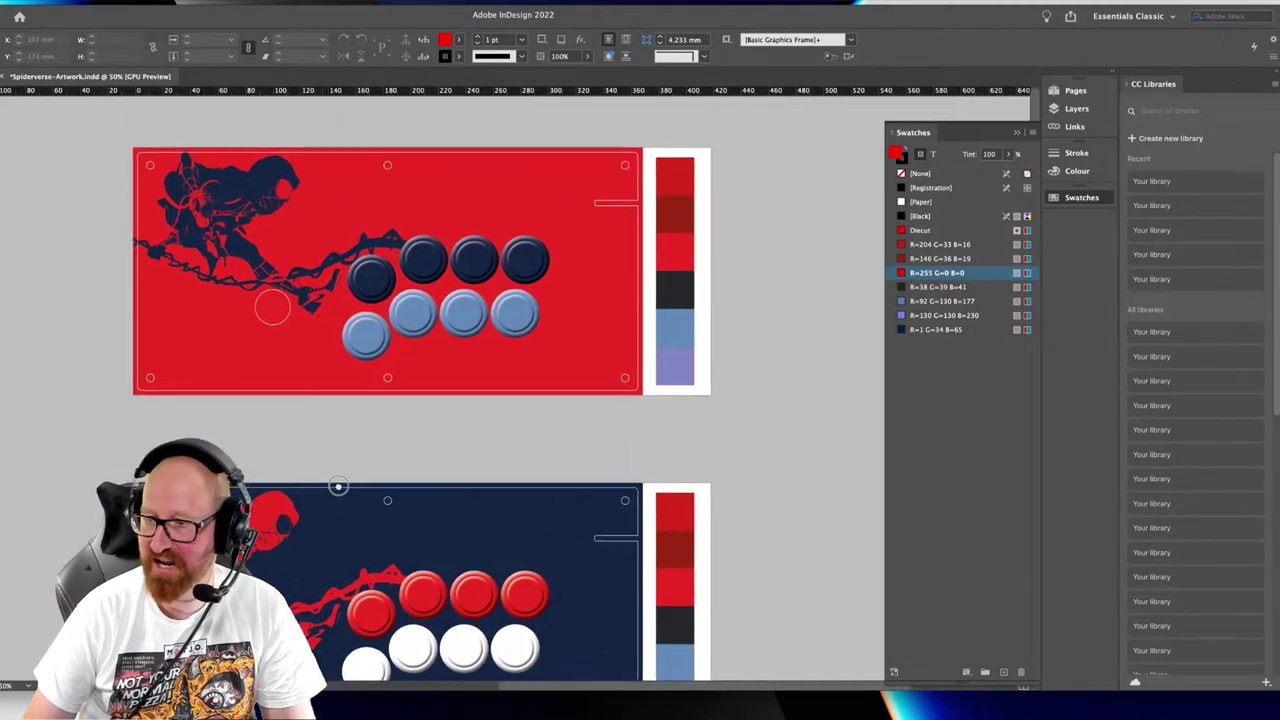
scroll(349, 410, down, 2)
scroll(347, 440, up, 3)
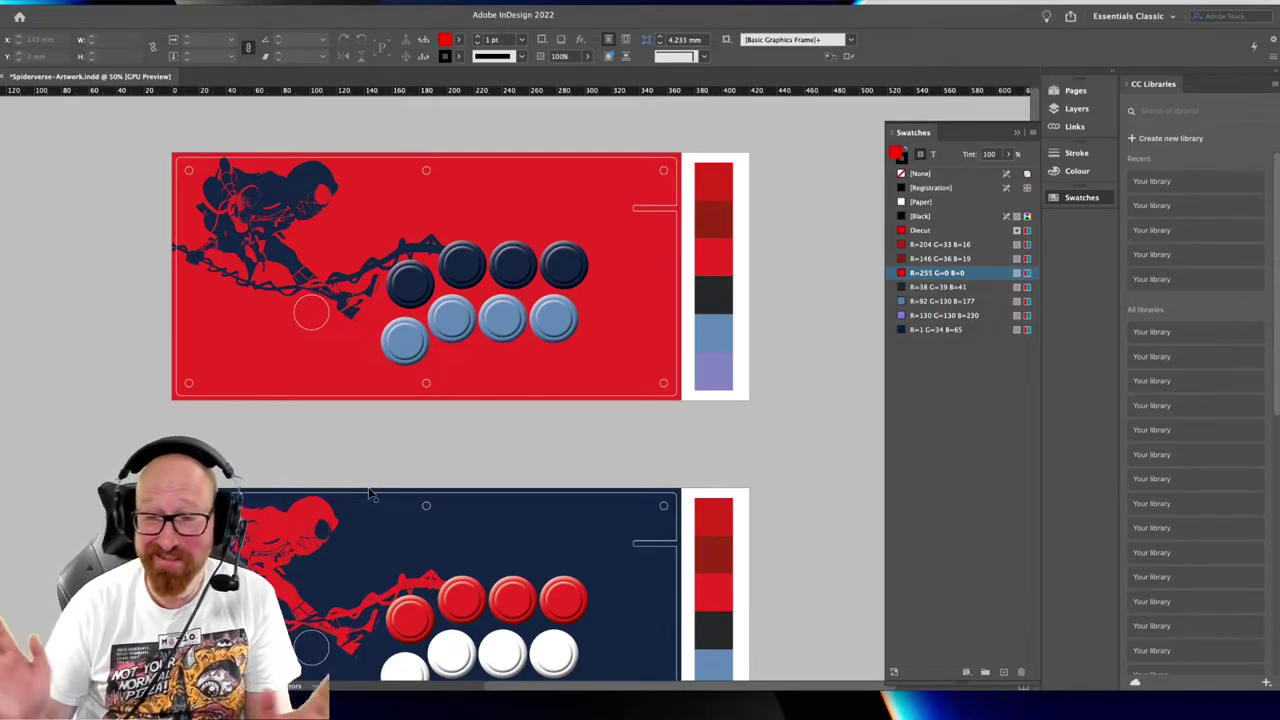
scroll(446, 449, down, 5)
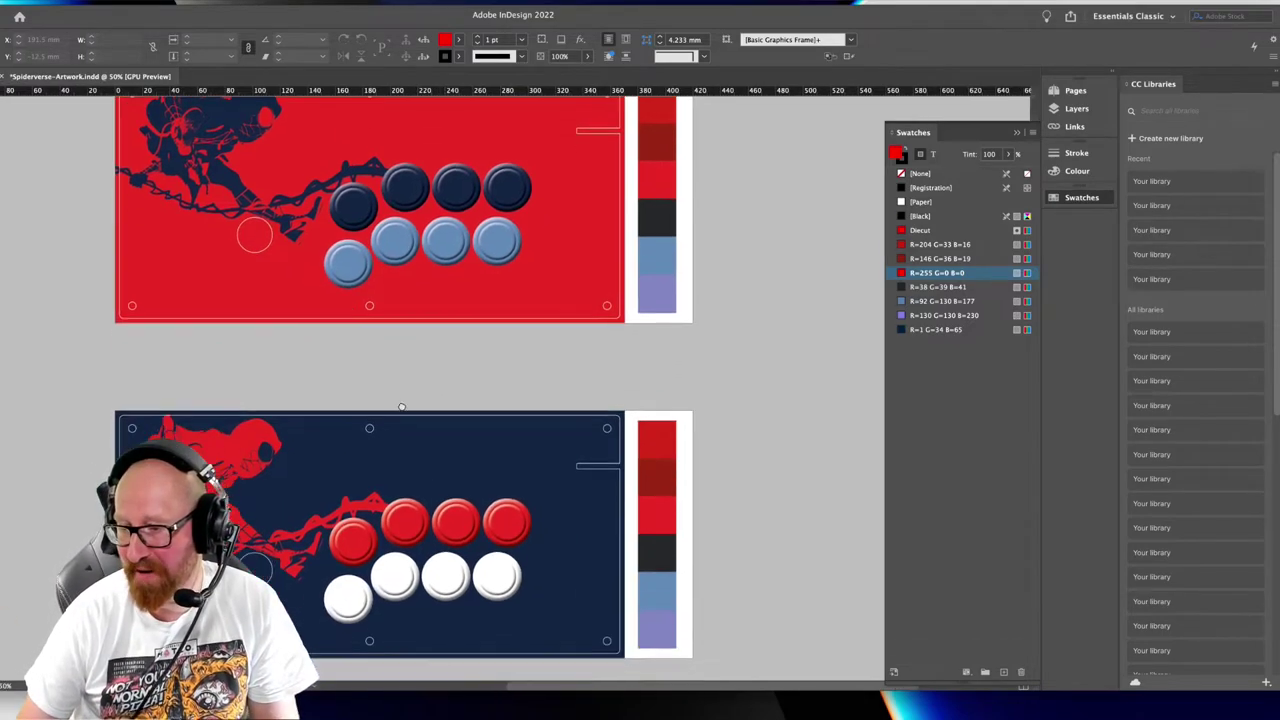
key(ctrl+equal)
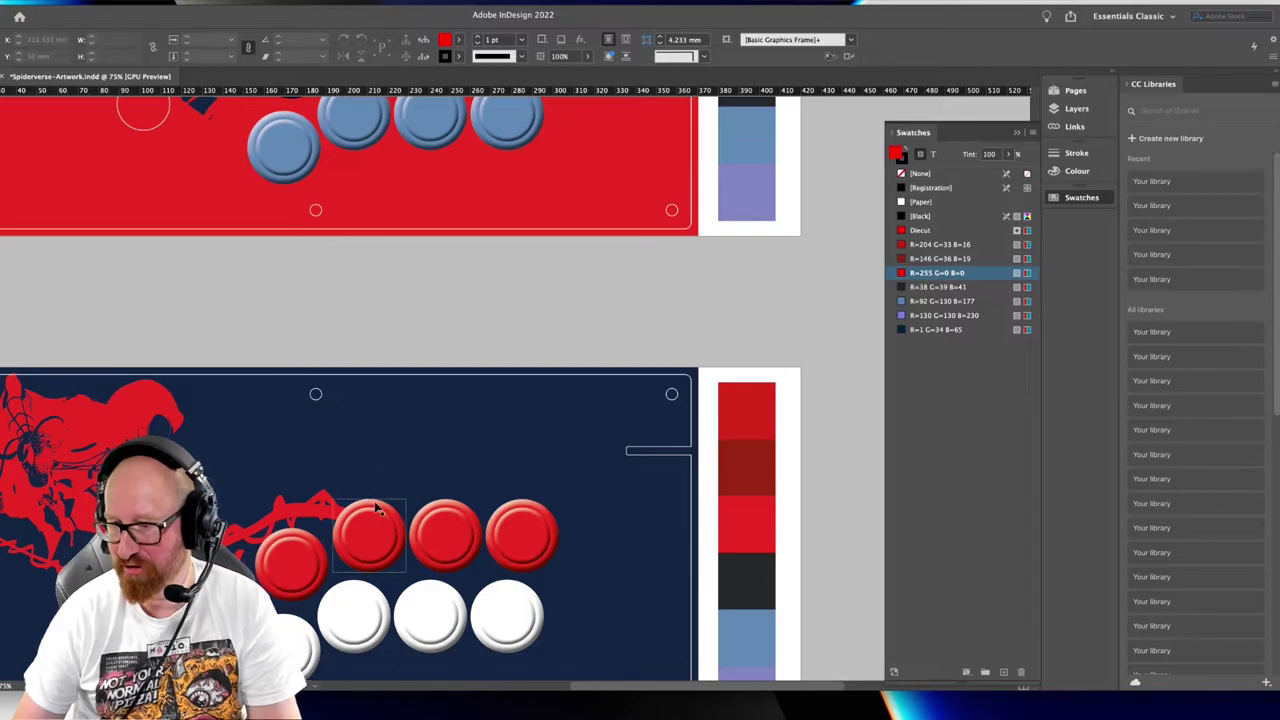
drag(376, 442, 464, 300)
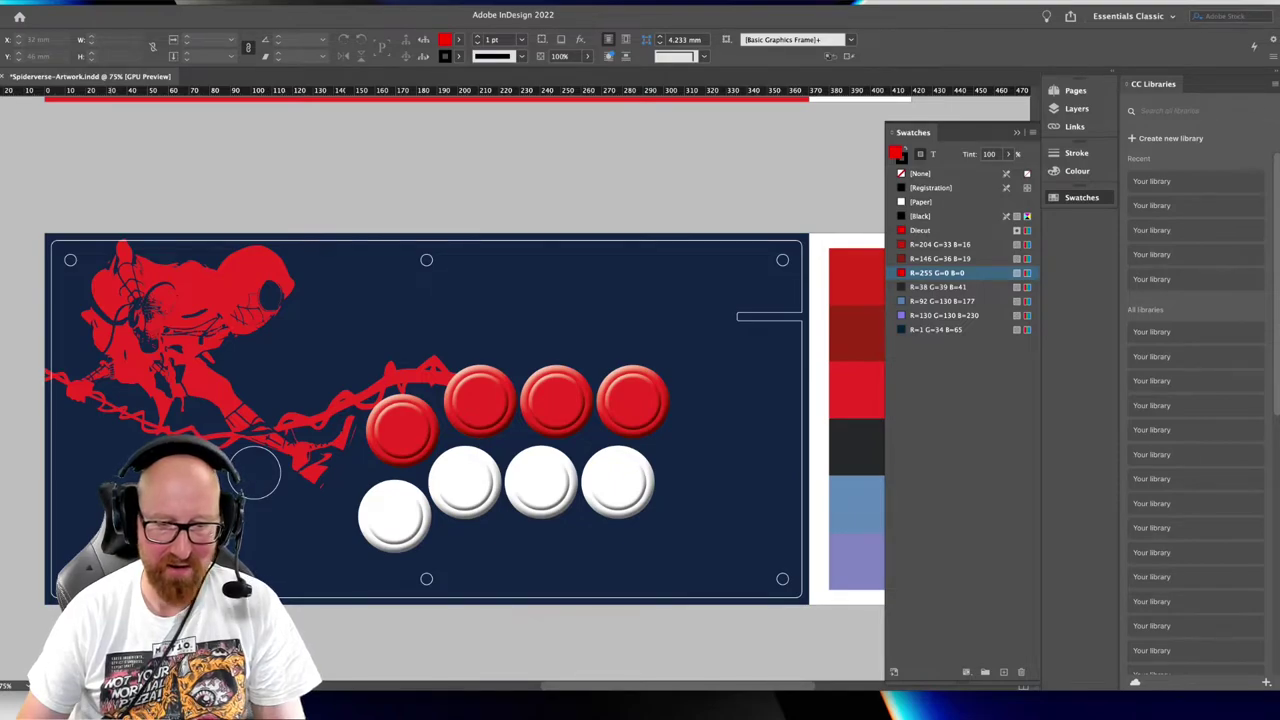
Switch to the browser and search Google Images for "spider-man webs"
key(super+Tab)
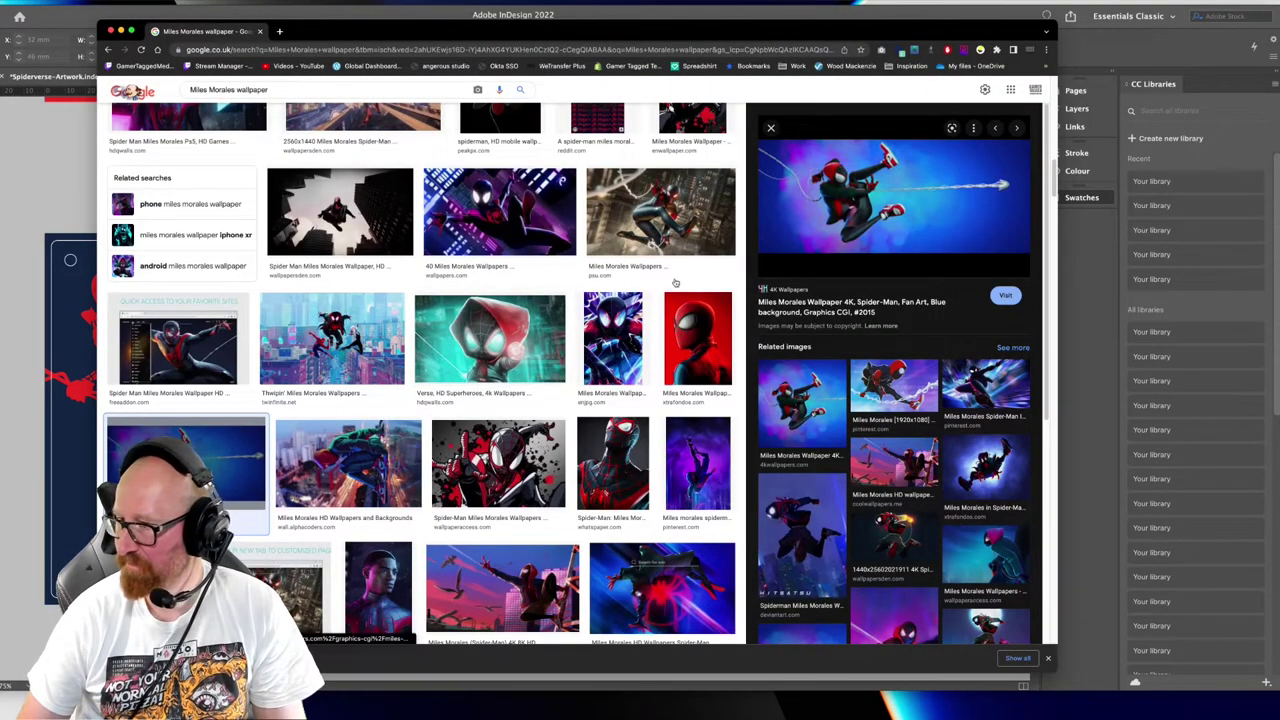
scroll(432, 205, up, 5)
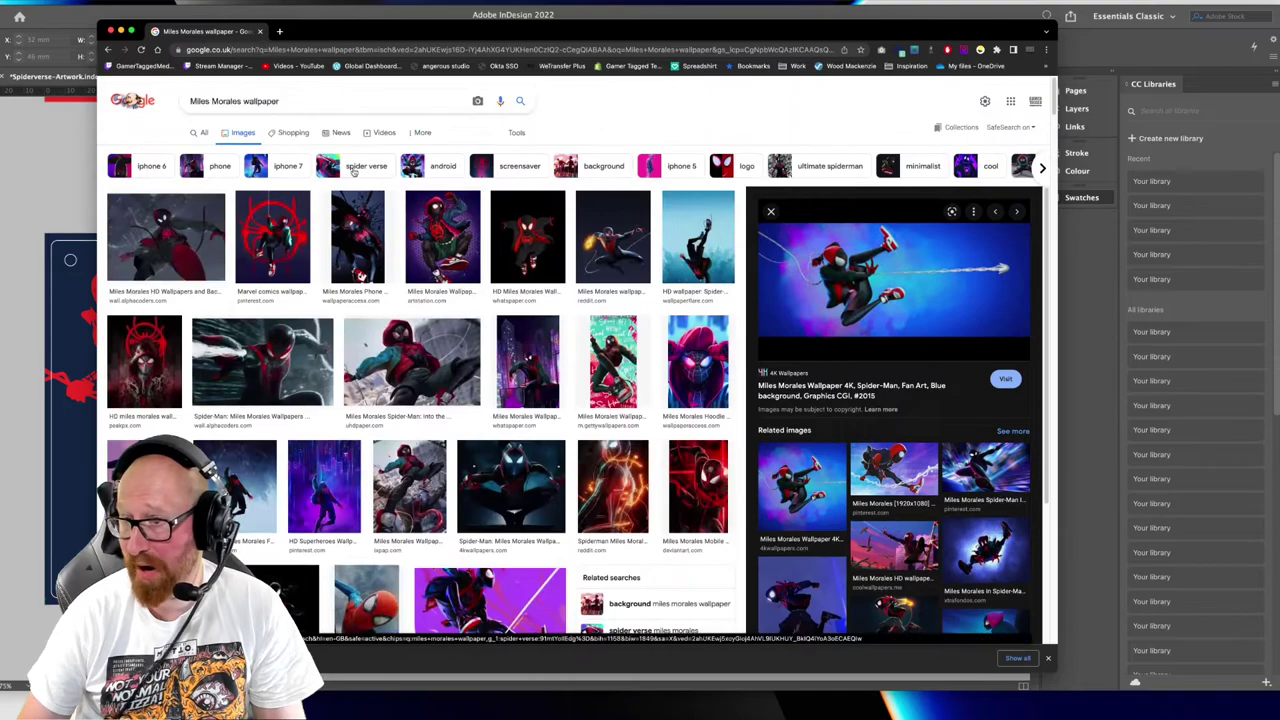
triple_click(327, 100)
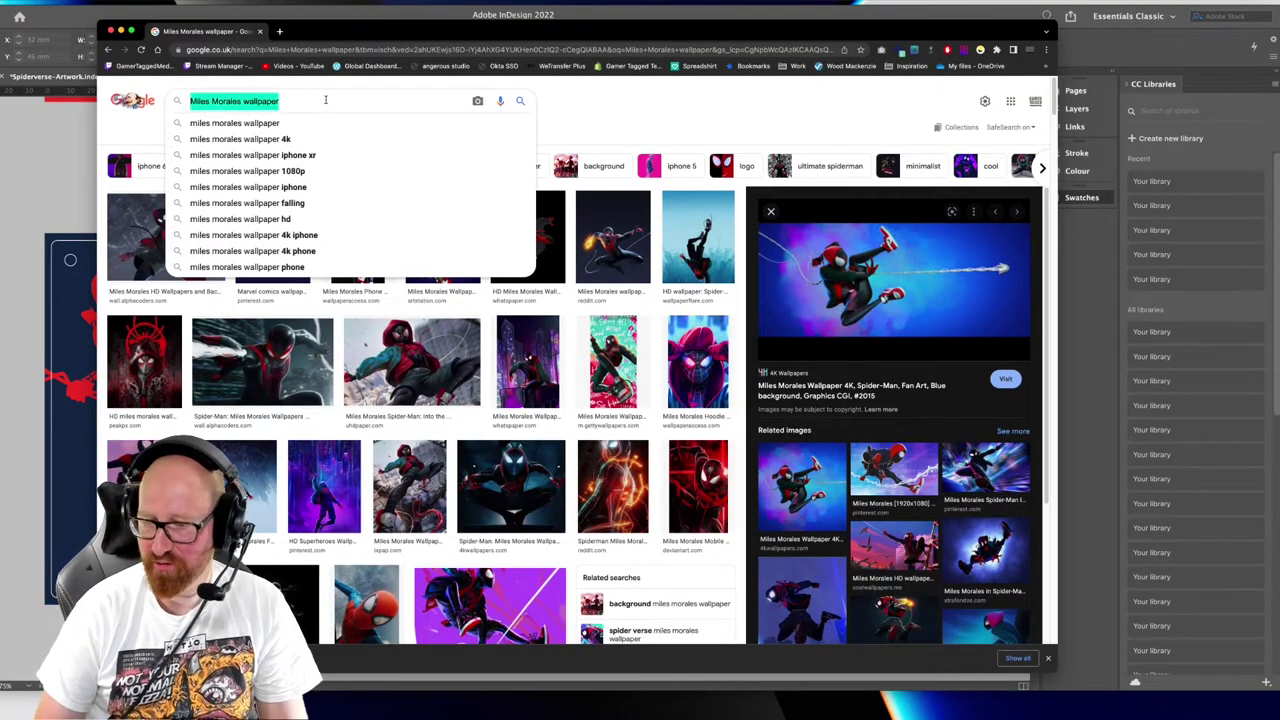
text(s)
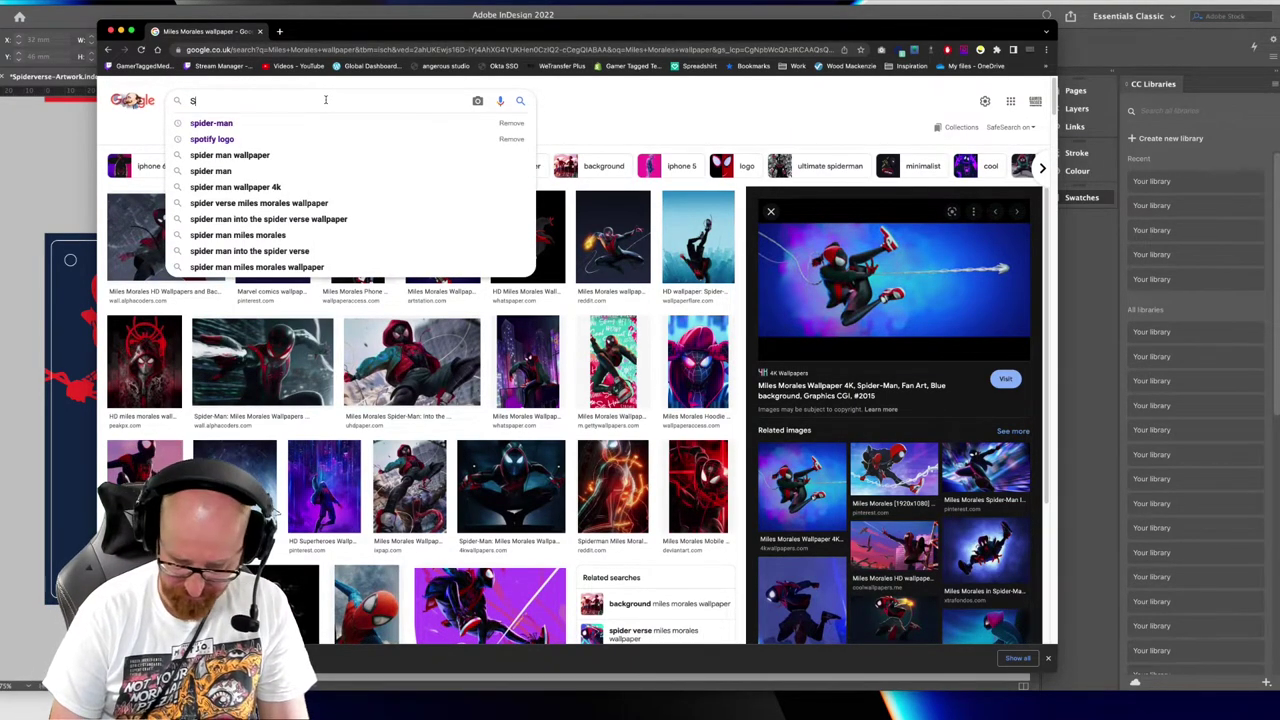
text(pider)
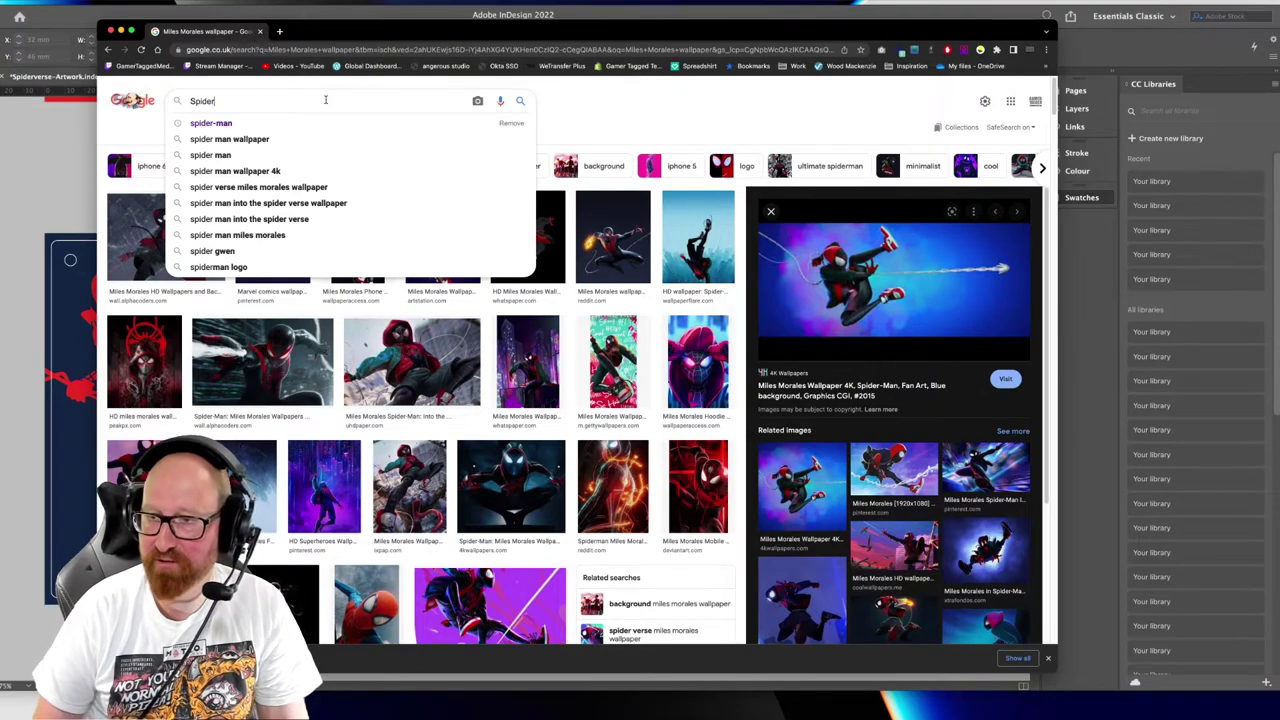
key(Down)
text(webs)
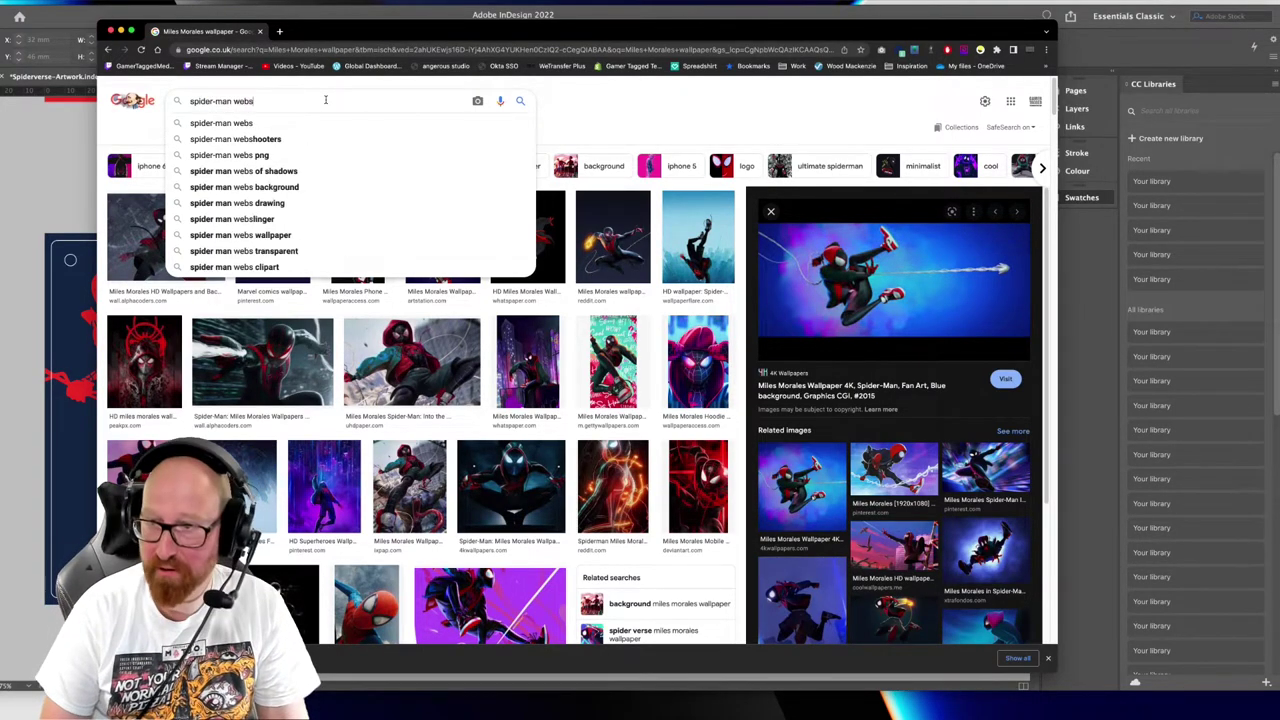
key(Return)
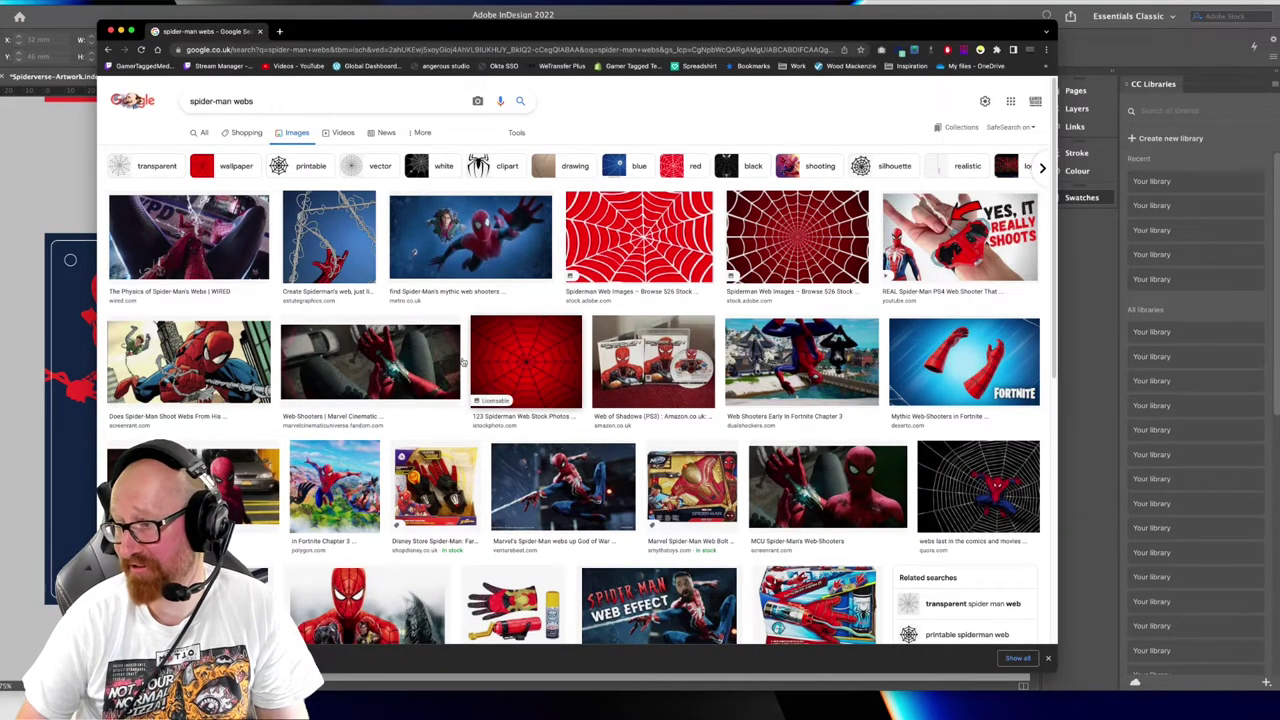
Open the Adobe Stock red web with white lines from the image results and copy the image
click(603, 236)
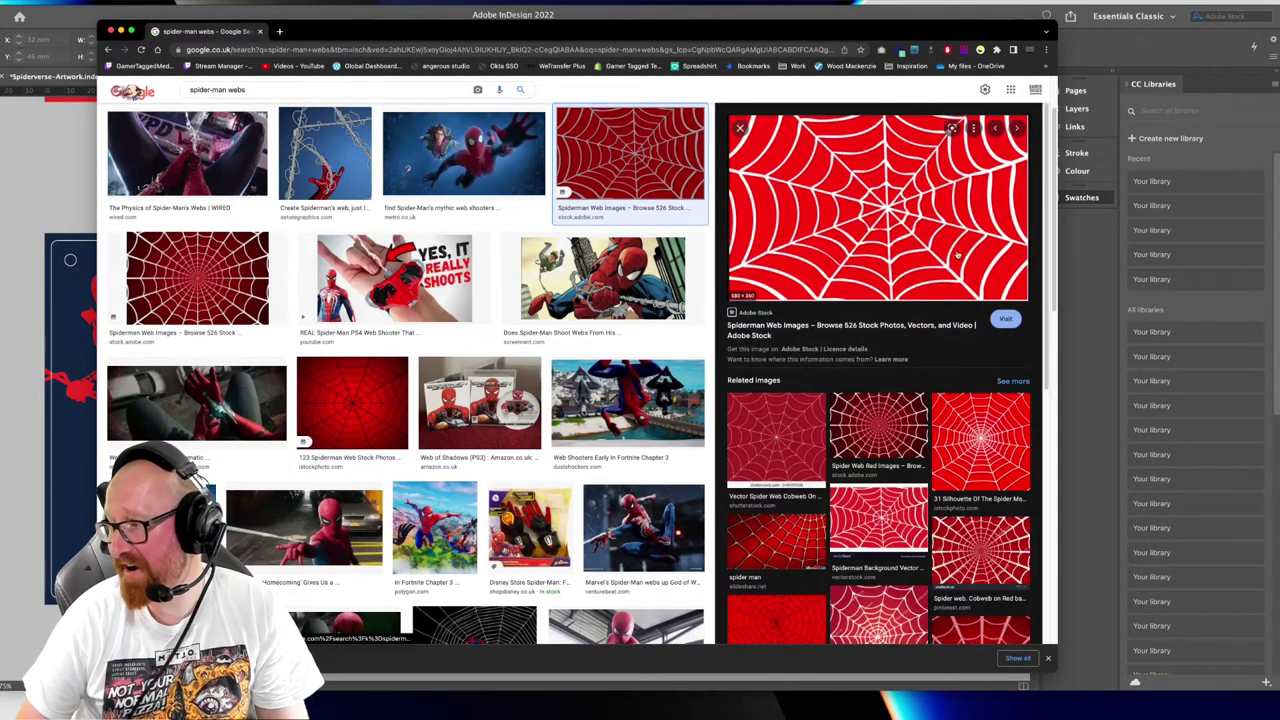
right_click(903, 214)
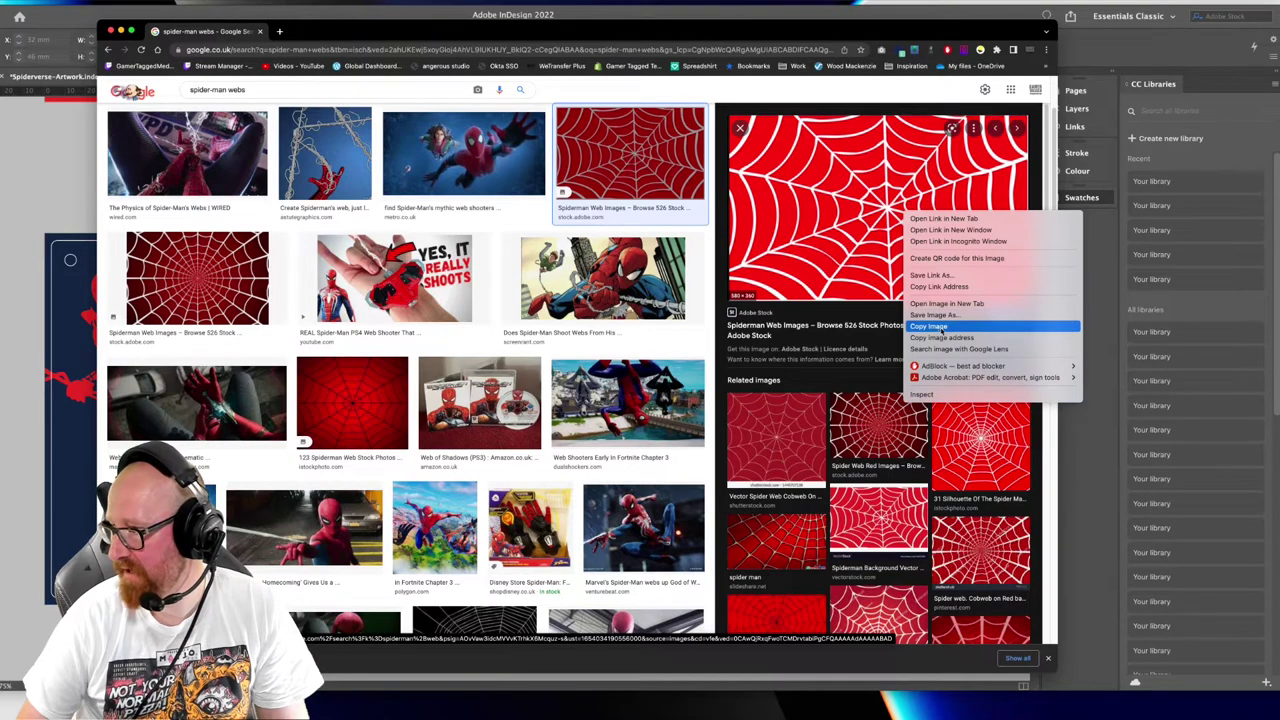
click(955, 328)
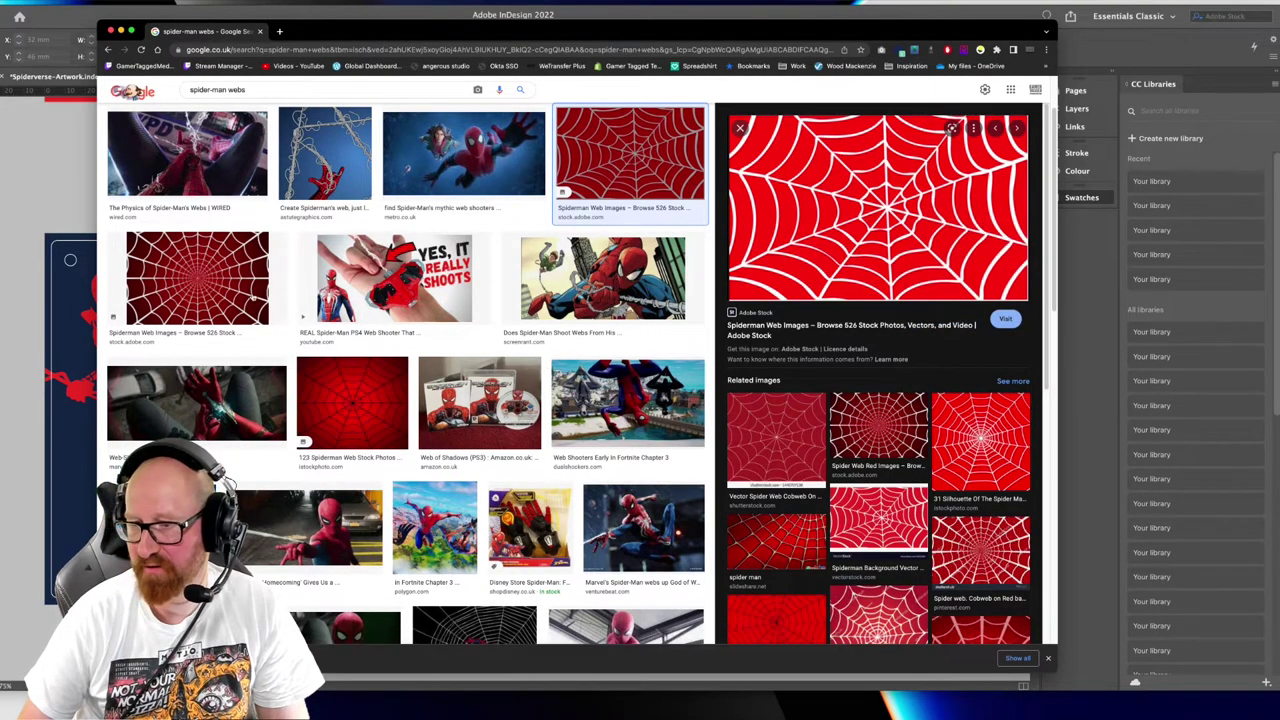
Switch to Illustrator, create a new document with the default settings and paste the copied red web image
key(super+Tab)
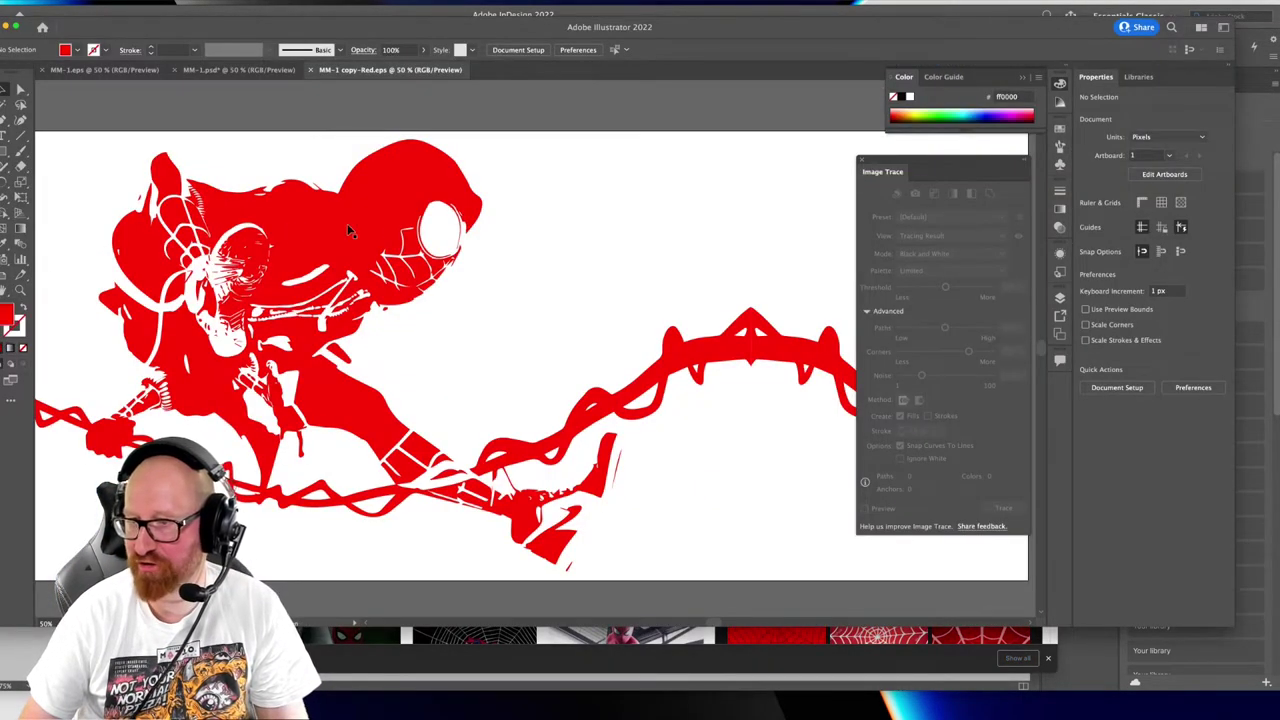
key(super+n)
key(Return)
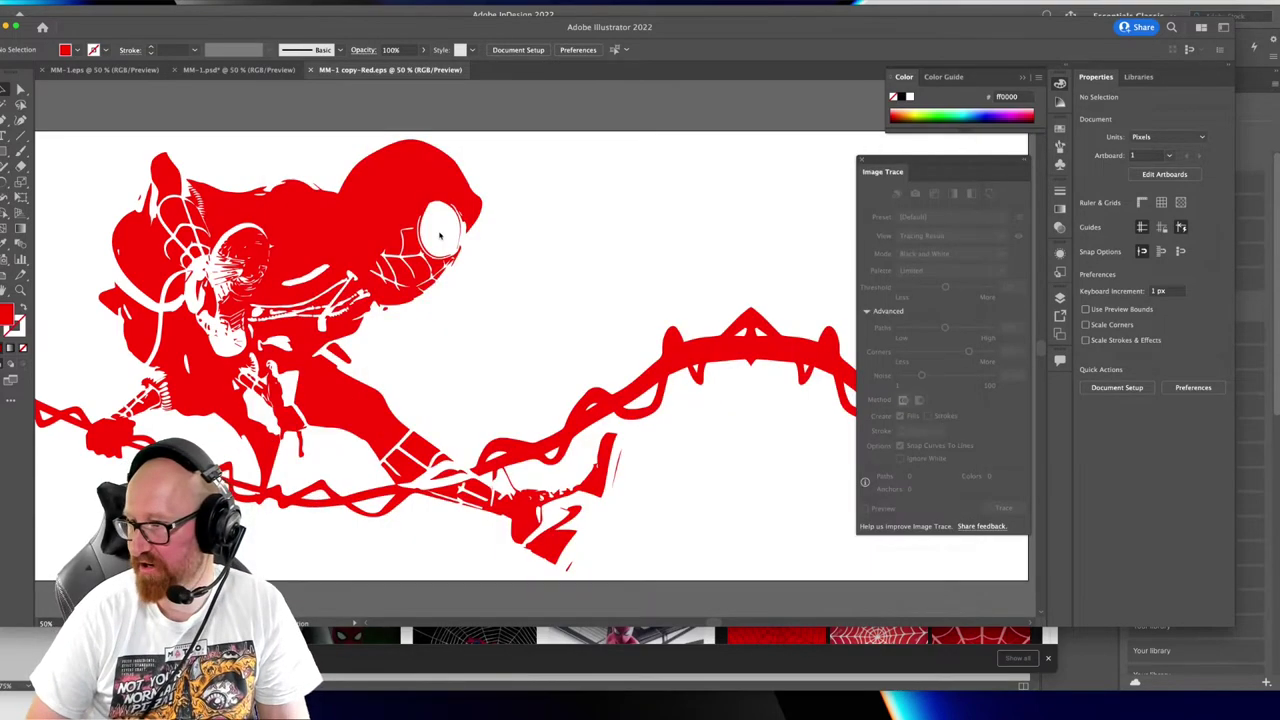
key(super+v)
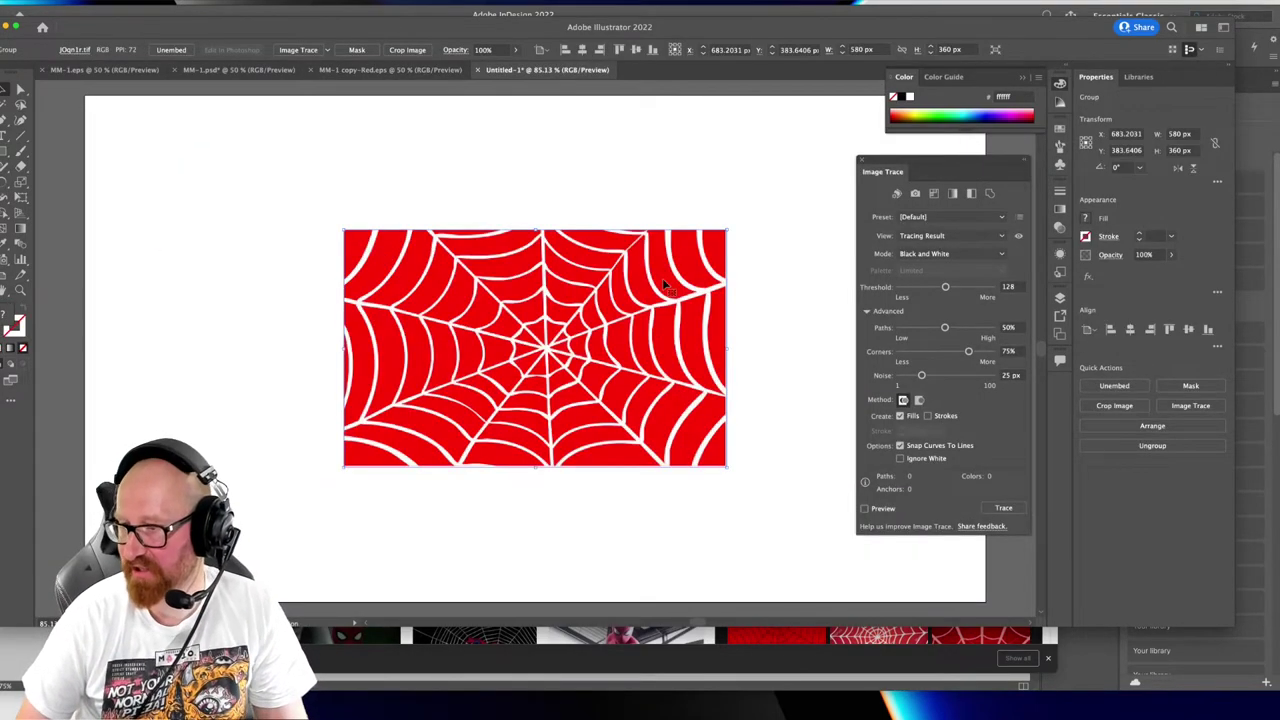
Try tracing the pasted red web with the default Image Trace preset and expanding the result into paths
click(300, 50)
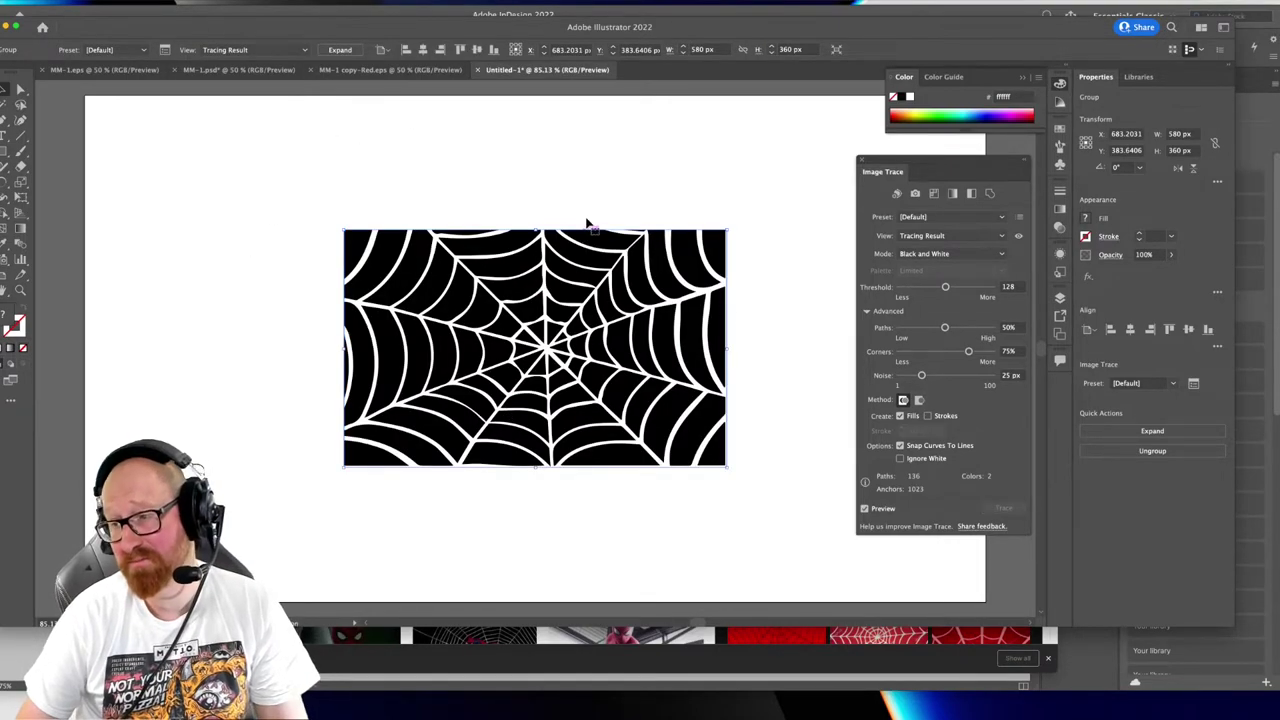
drag(600, 310, 576, 301)
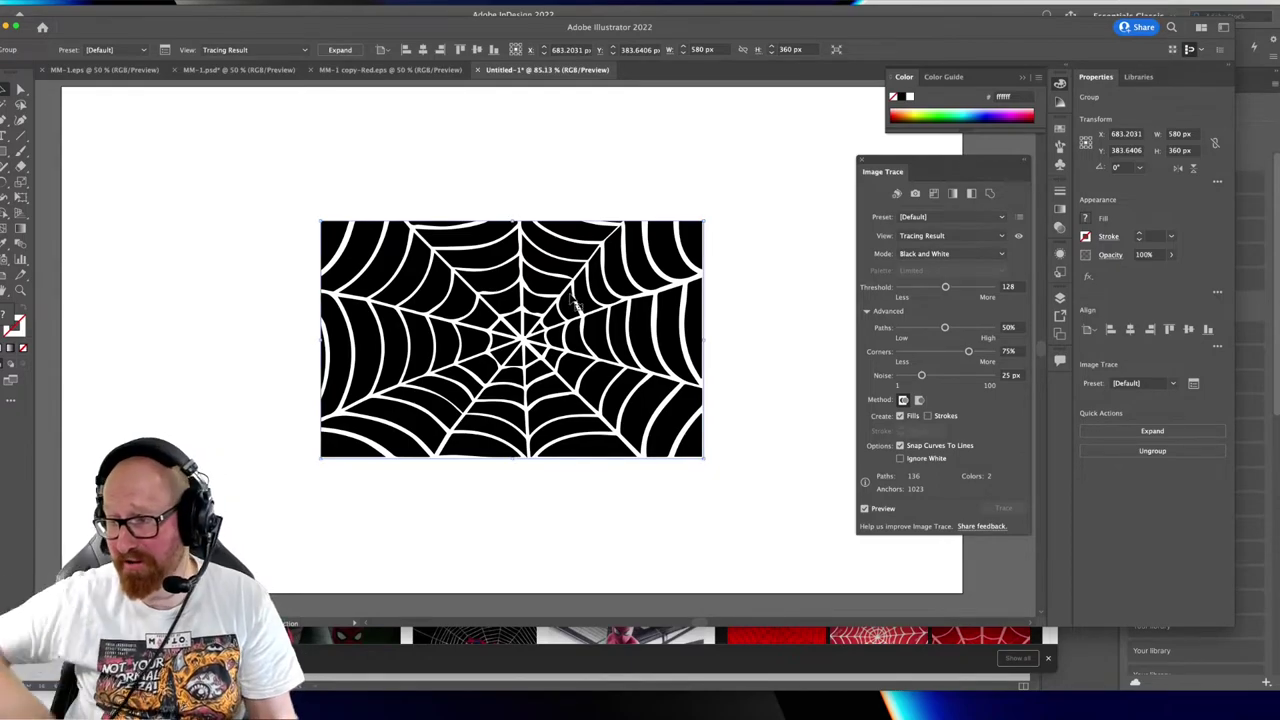
click(340, 49)
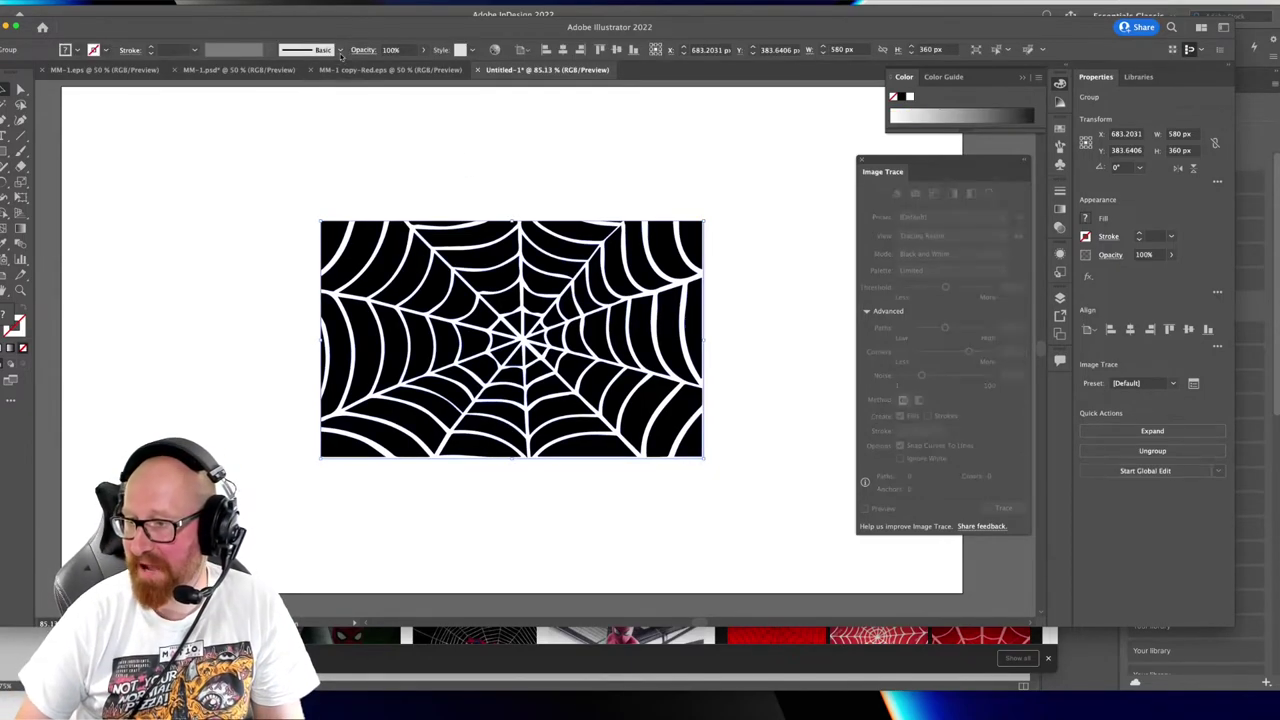
Examine the expanded web up close, checking individual cell shapes and the Outline view for how its paths are built
click(471, 189)
key(z)
drag(306, 192, 443, 257)
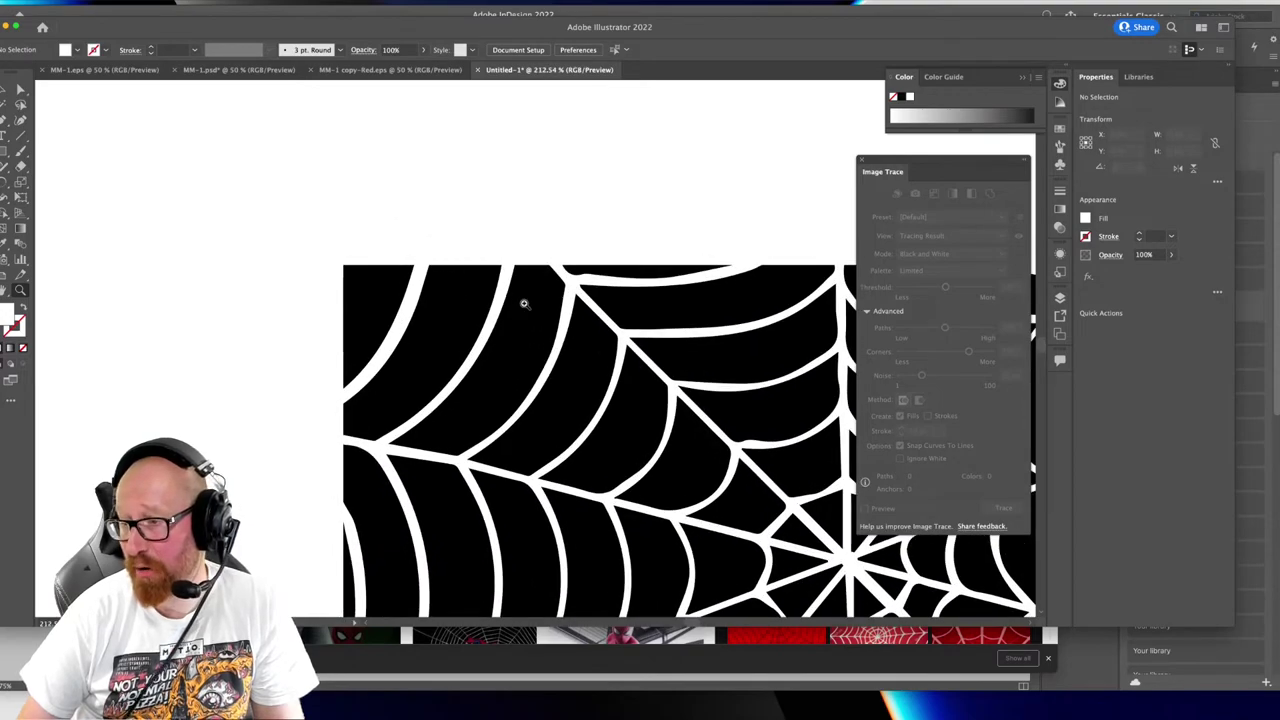
drag(615, 348, 438, 240)
key(v)
click(587, 246)
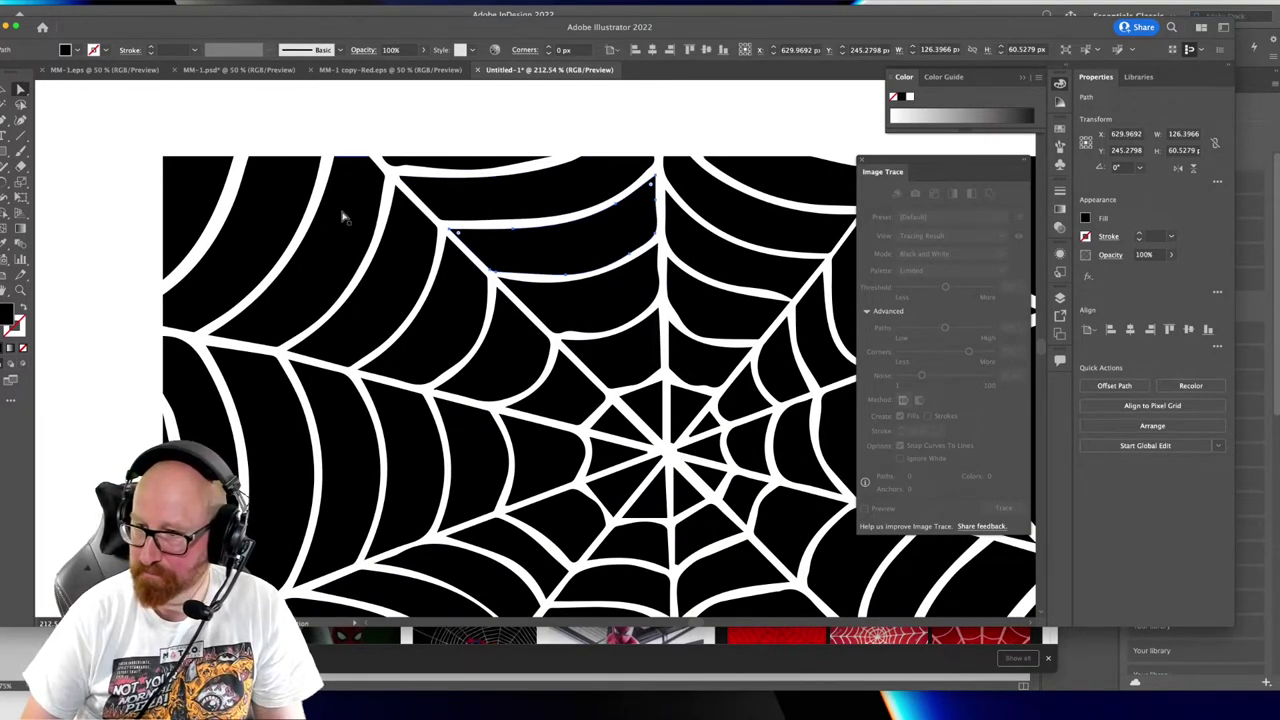
scroll(300, 212, down, 2)
scroll(300, 212, left, 1)
key(a)
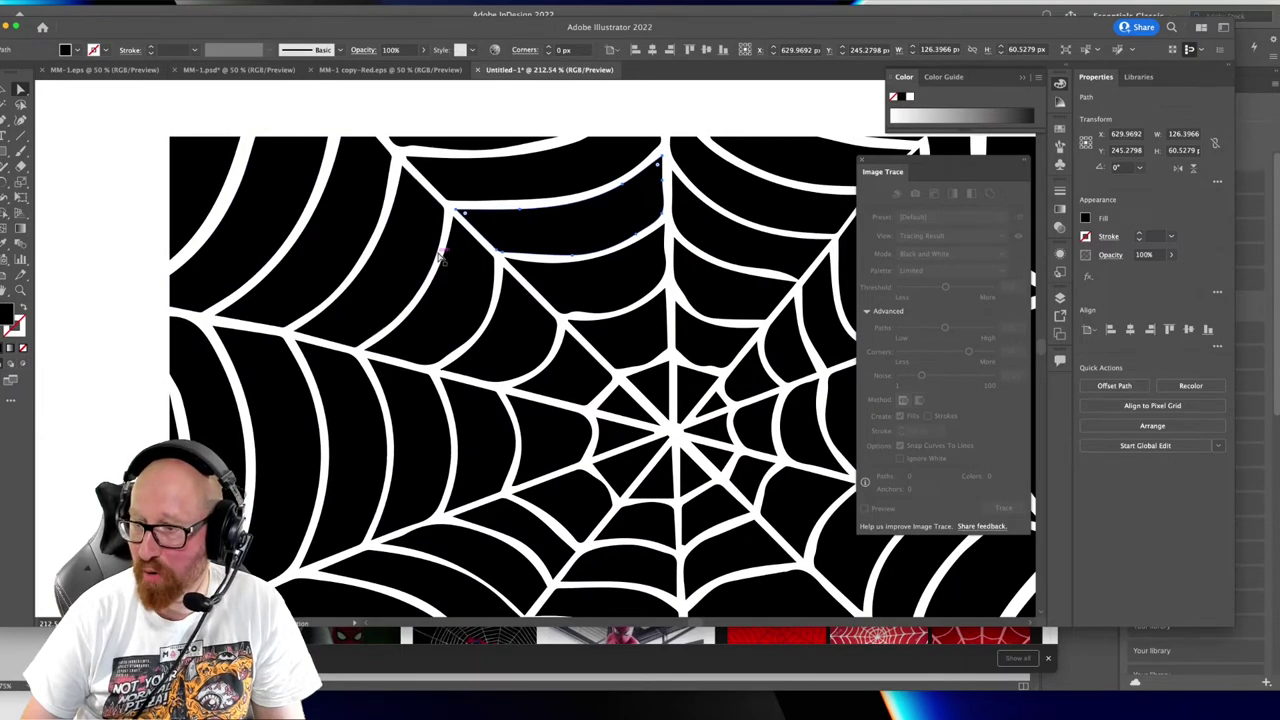
click(449, 243)
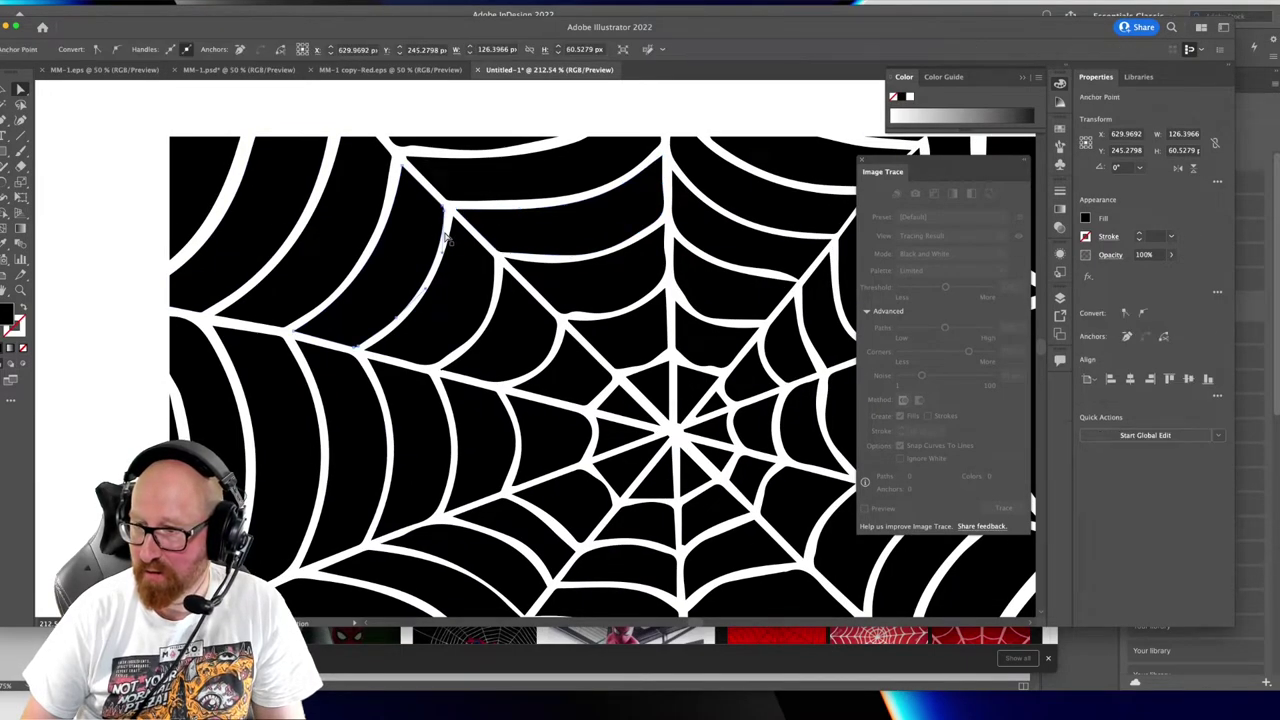
click(227, 125)
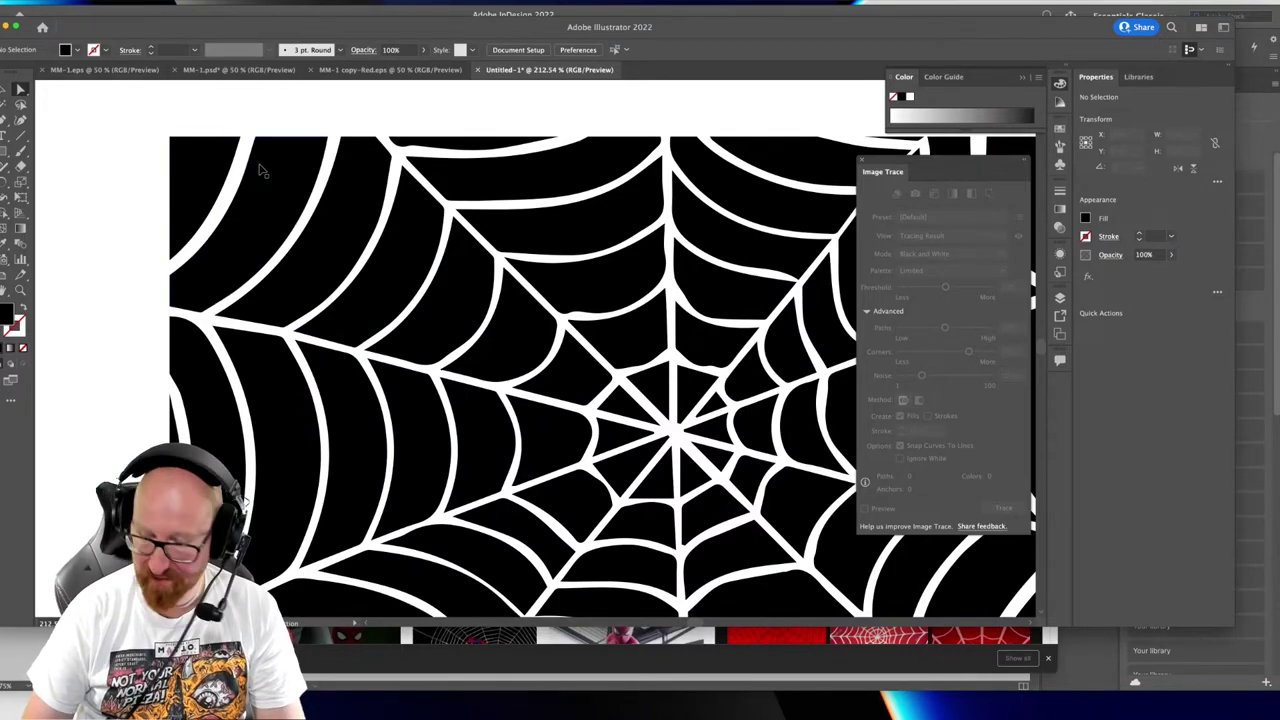
key(super+y)
drag(575, 359, 477, 351)
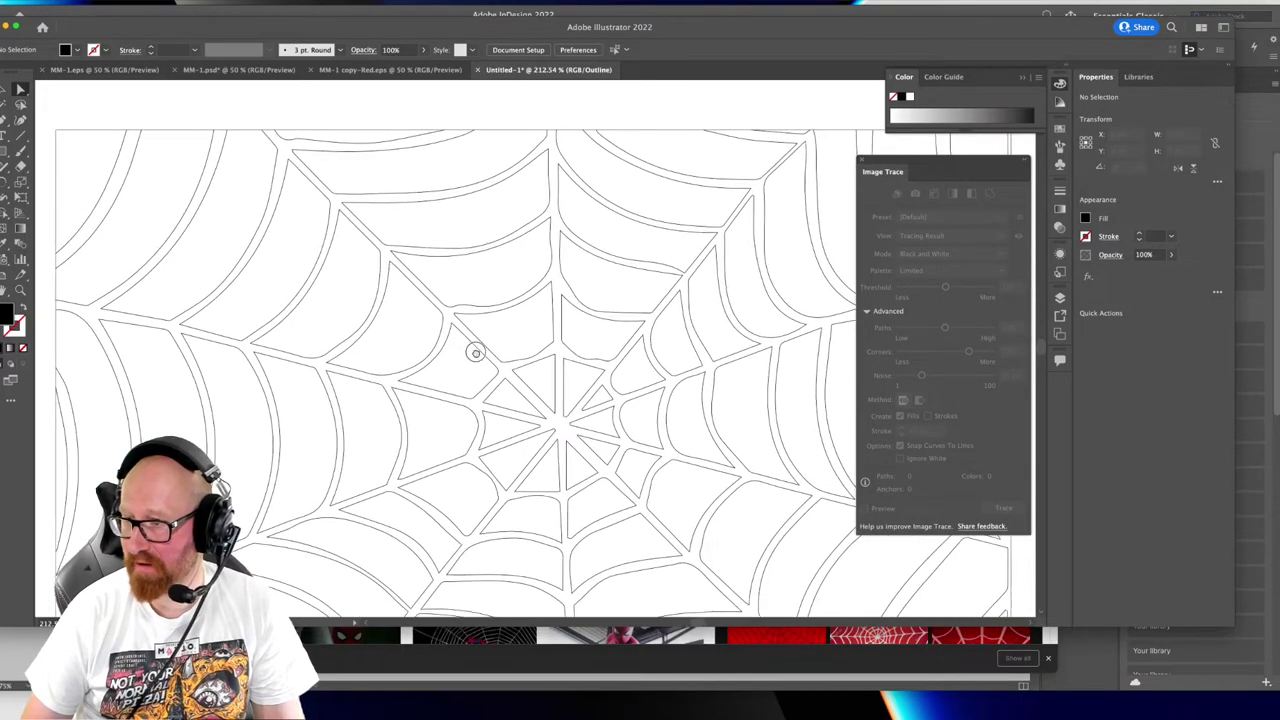
key(super+y)
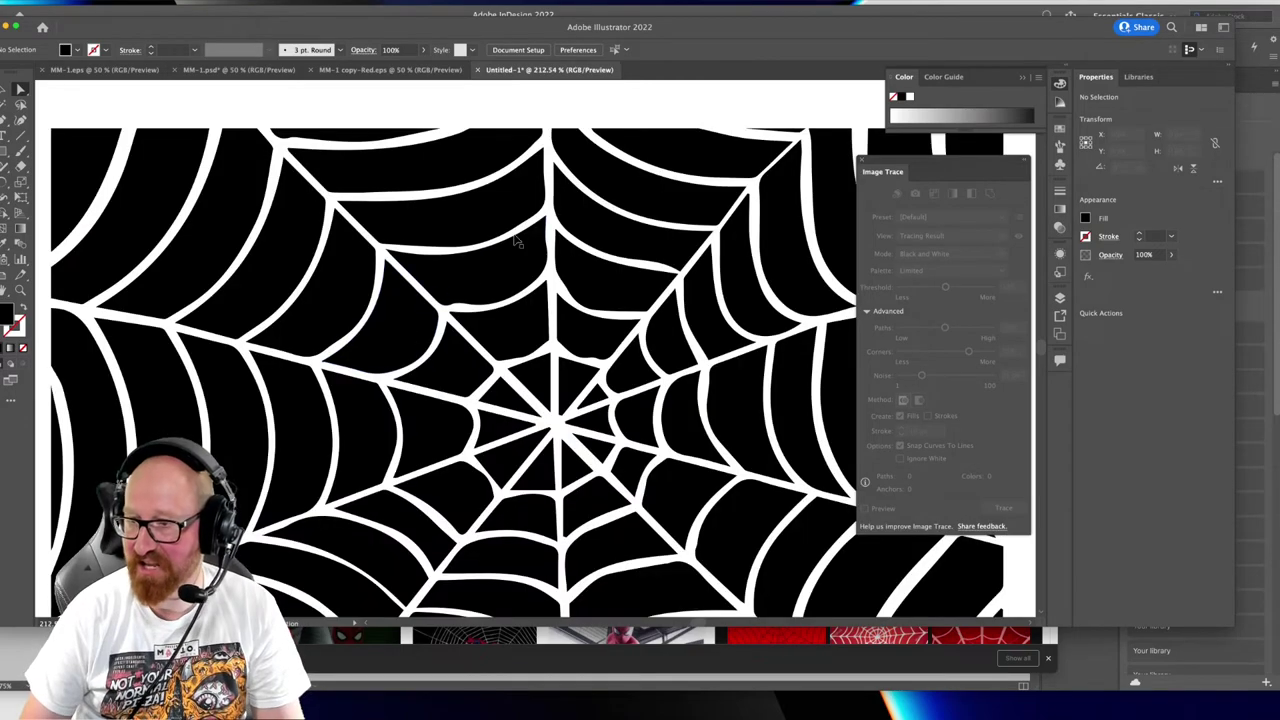
key(super+minus)
key(super+minus)
key(super+minus)
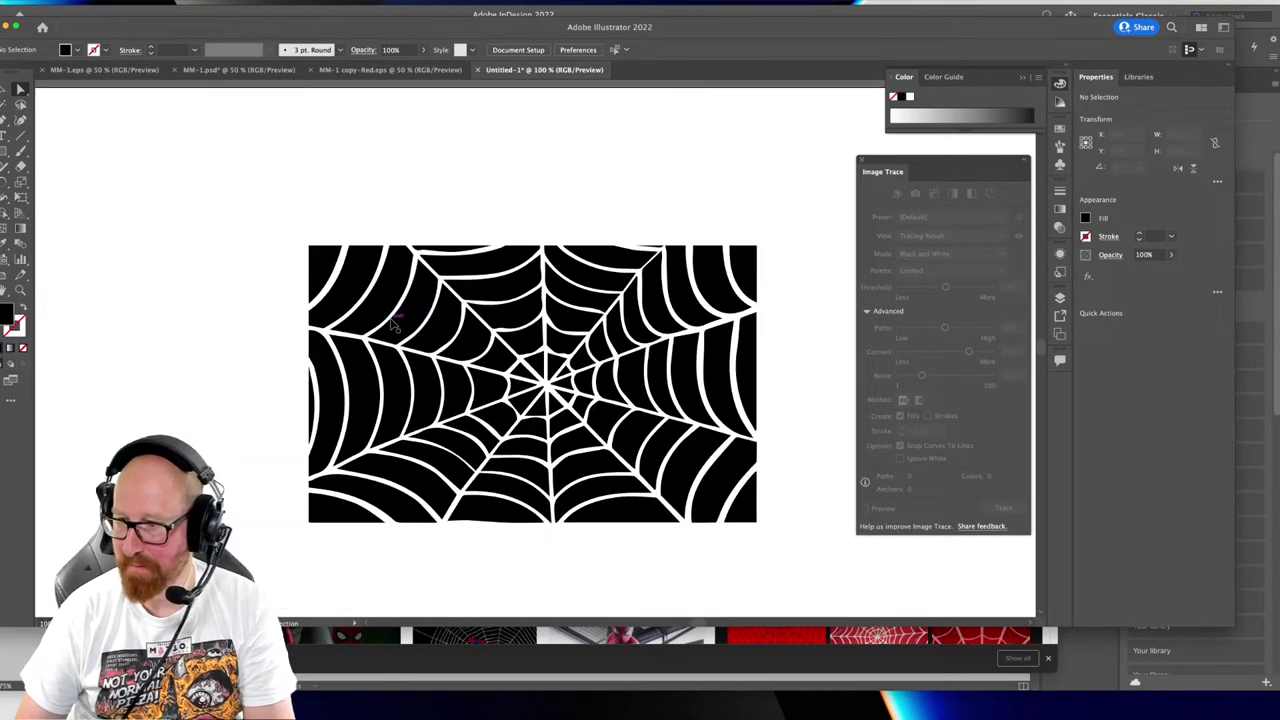
Undo the expansion and the image trace of the red web, and deselect the image
drag(498, 369, 415, 269)
click(329, 190)
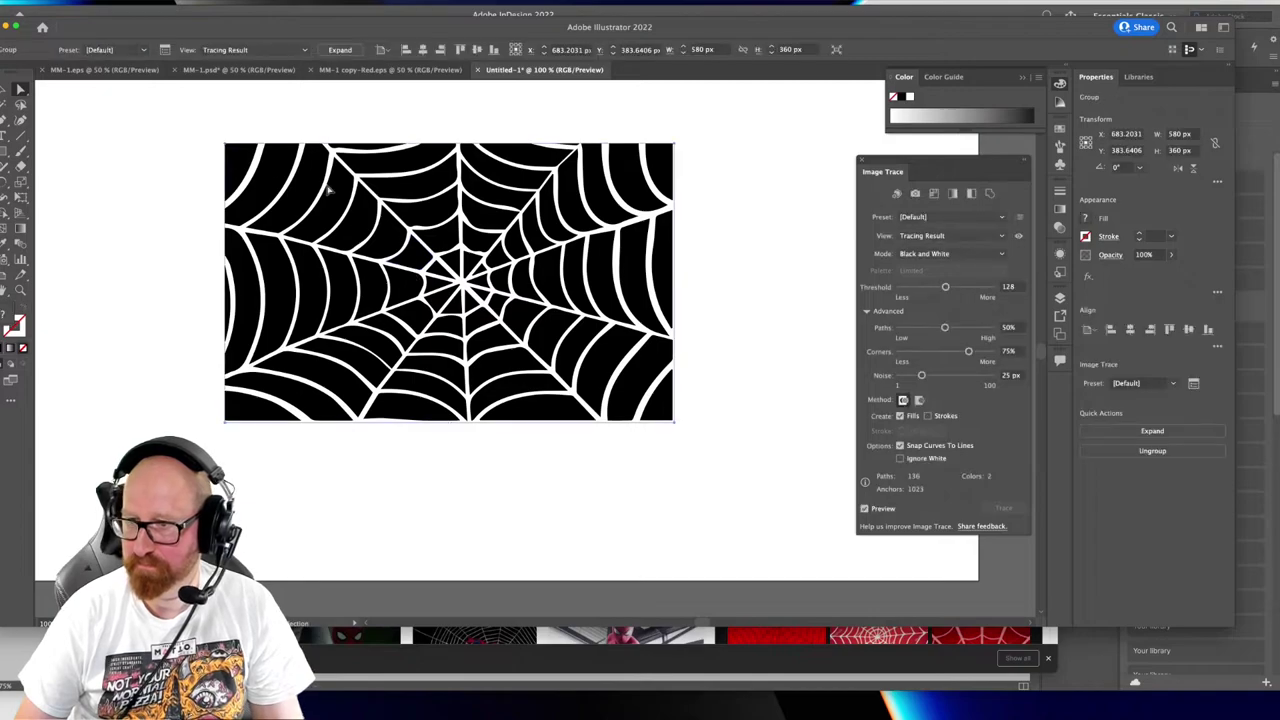
key(super+z)
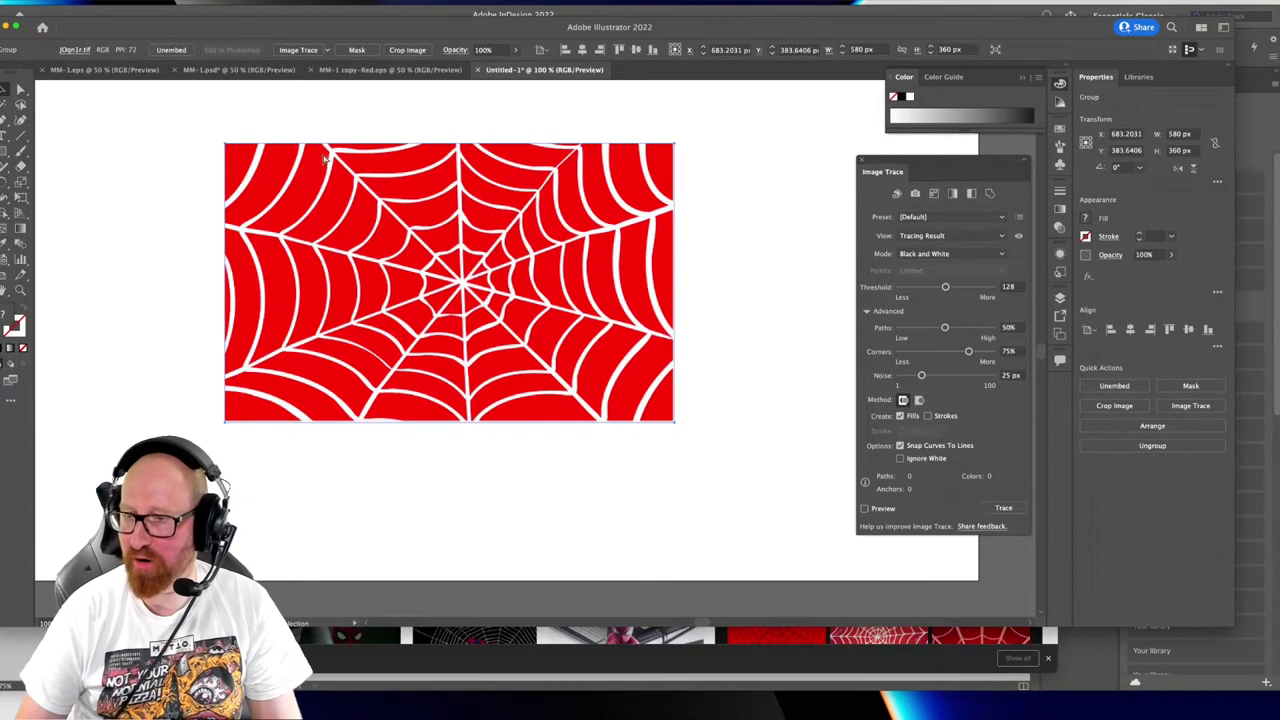
click(169, 170)
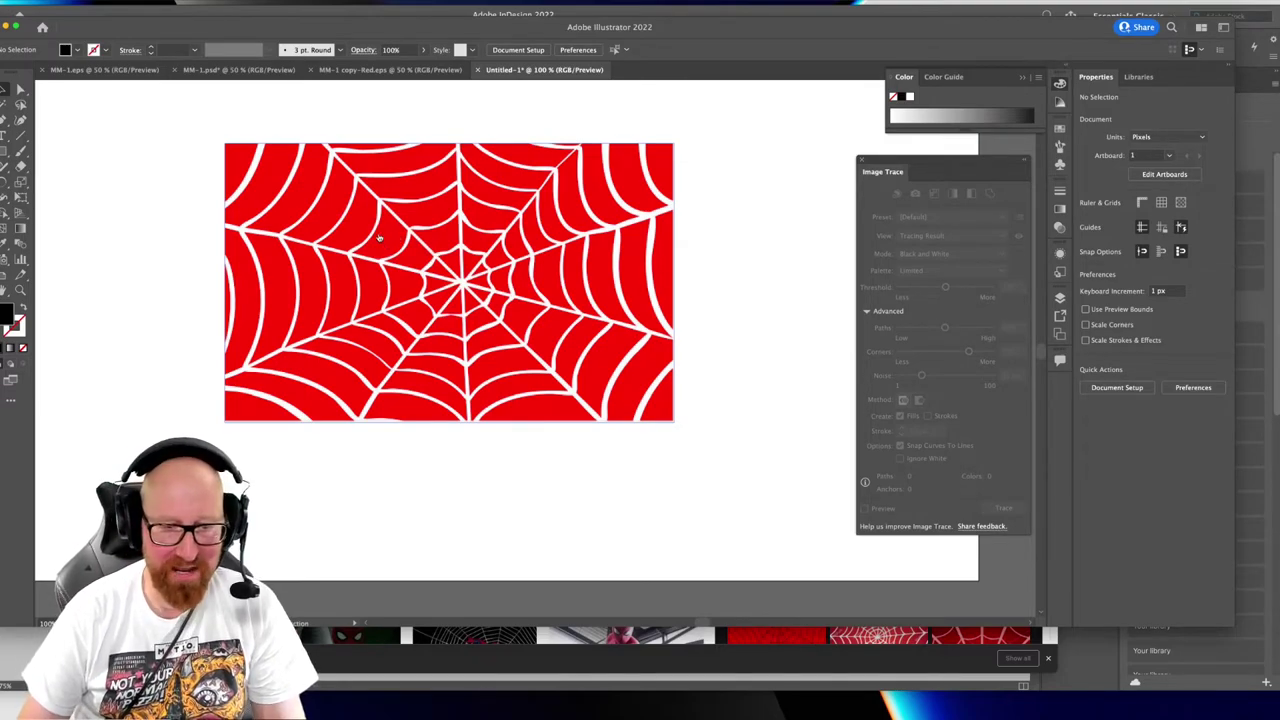
Switch to Photoshop, create a new document at the clipboard size of 580 x 360 px and paste the red web image
key(super+Tab)
key(ctrl+n)
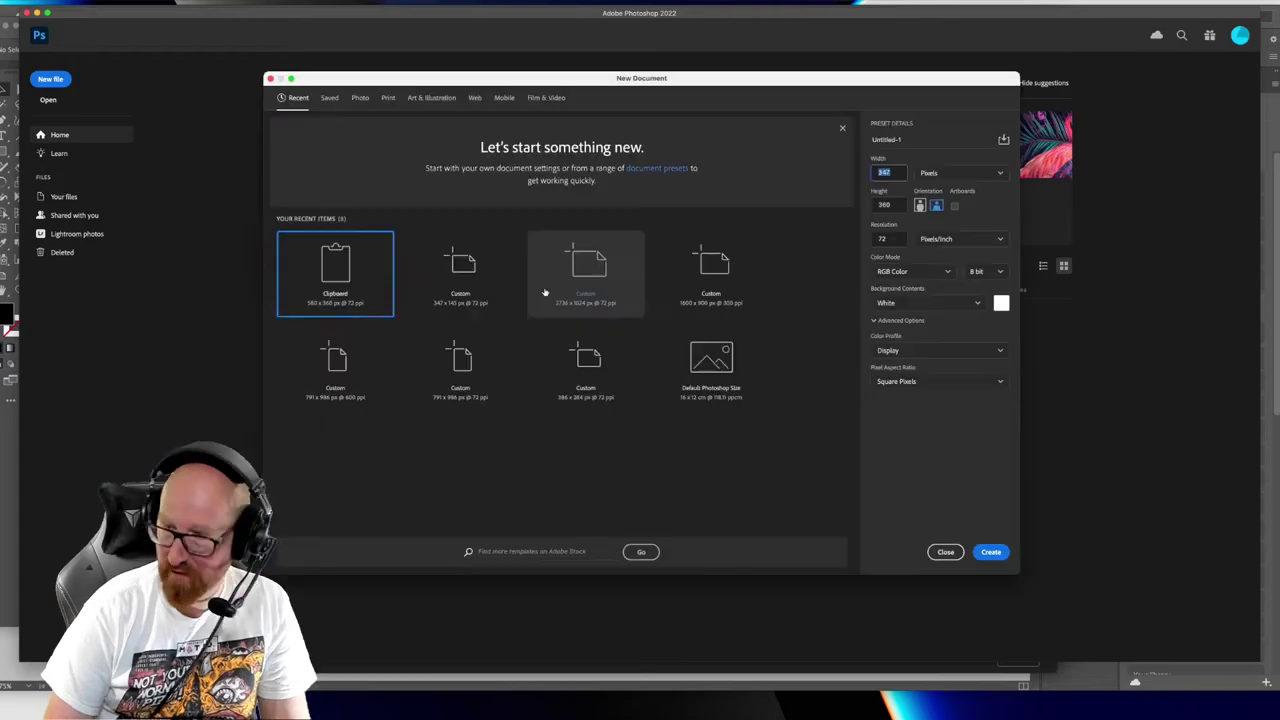
key(Return)
key(ctrl+v)
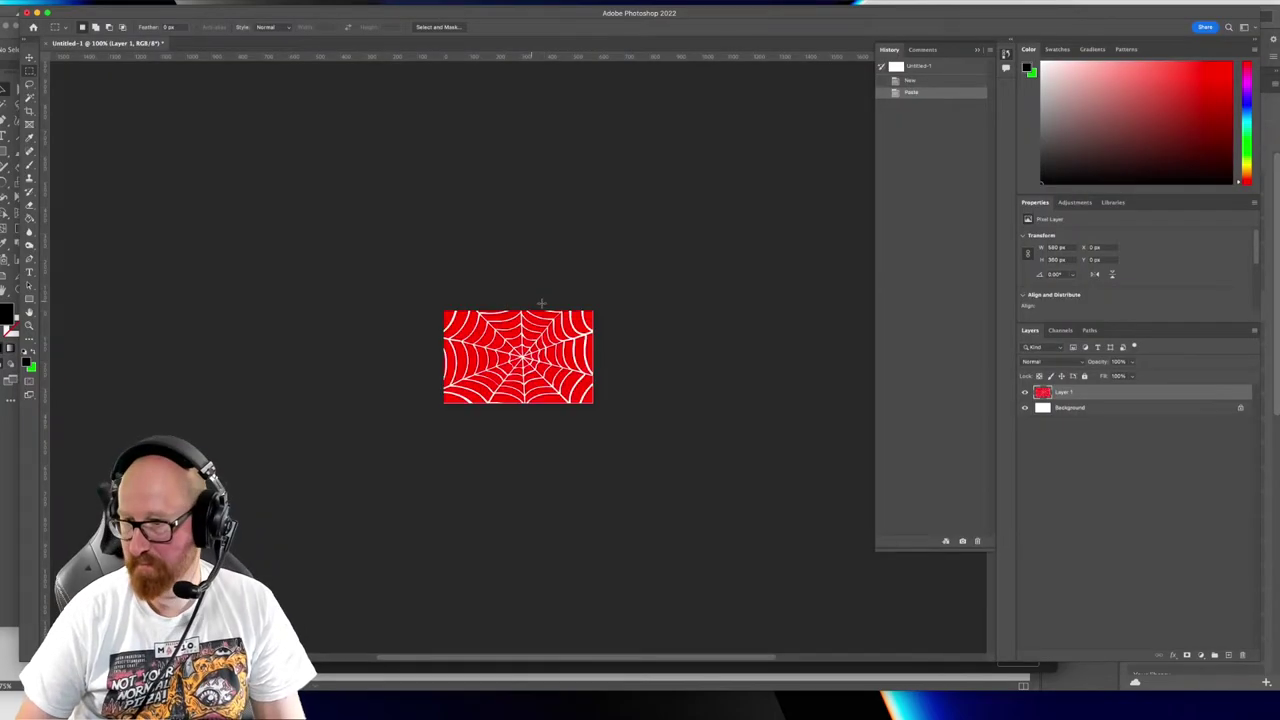
key(v)
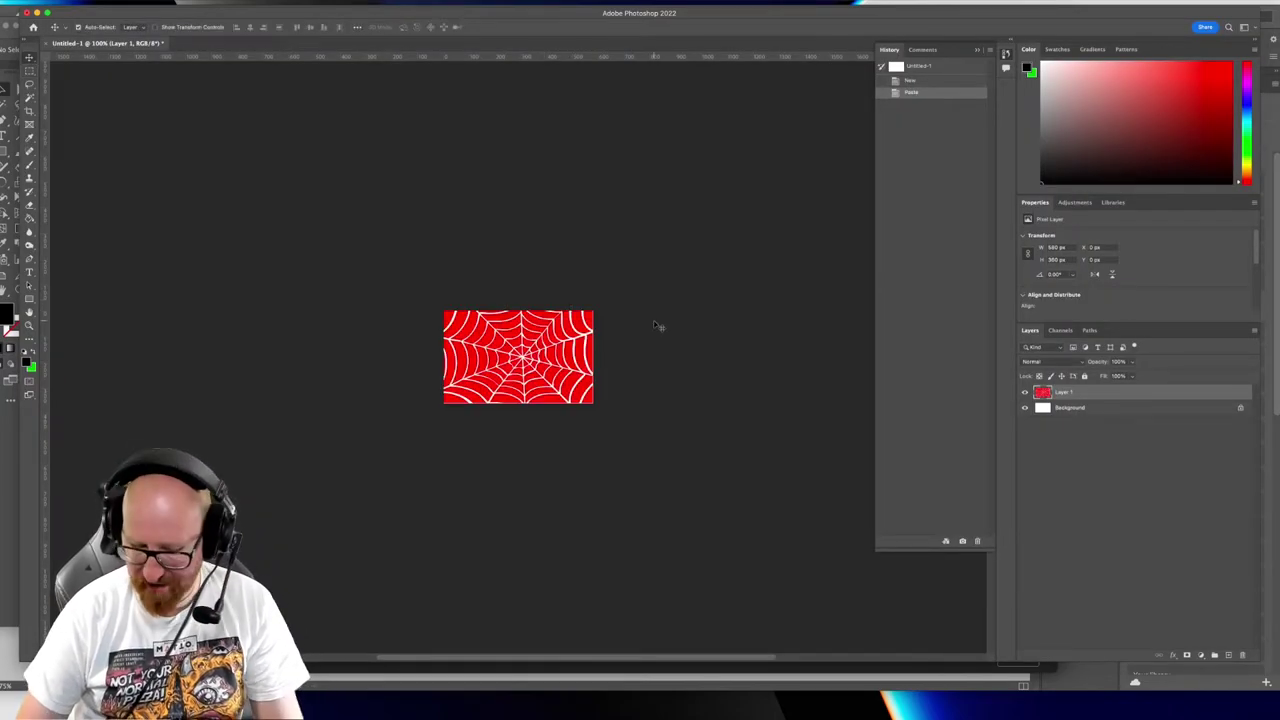
key(ctrl+plus)
key(ctrl+plus)
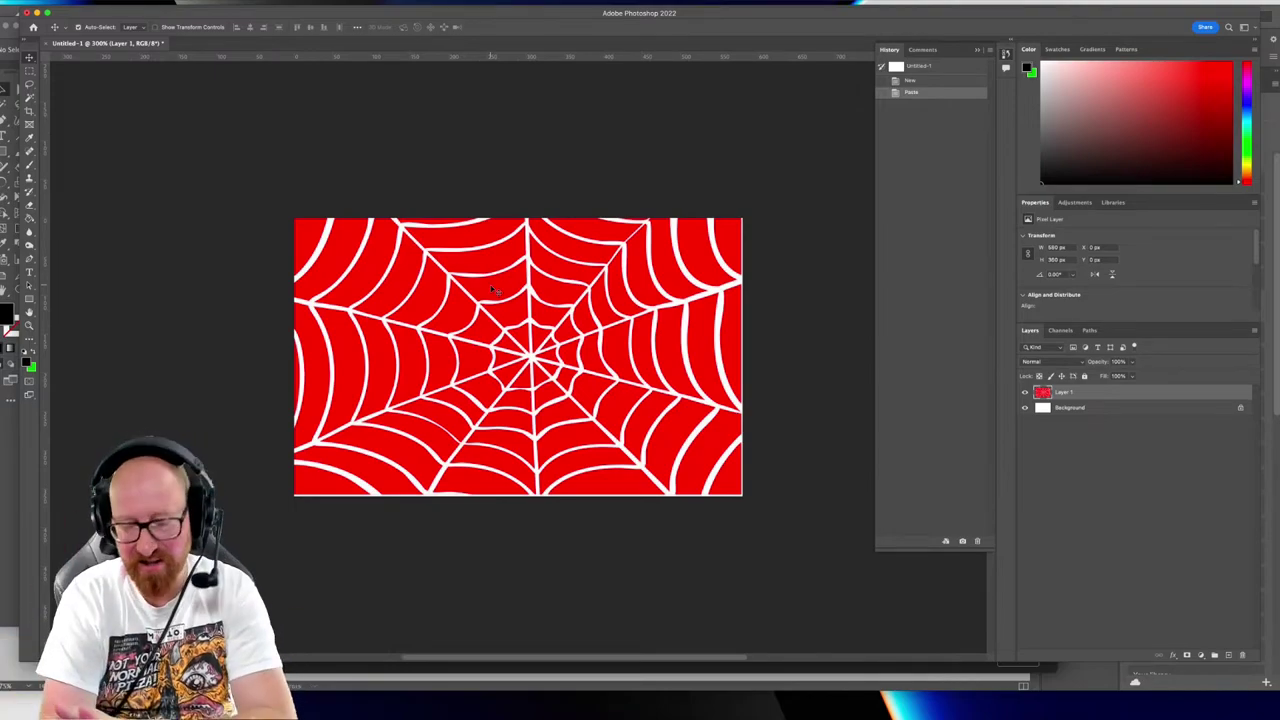
Invert the web layer's colours, select the whole canvas and copy it
key(super+i)
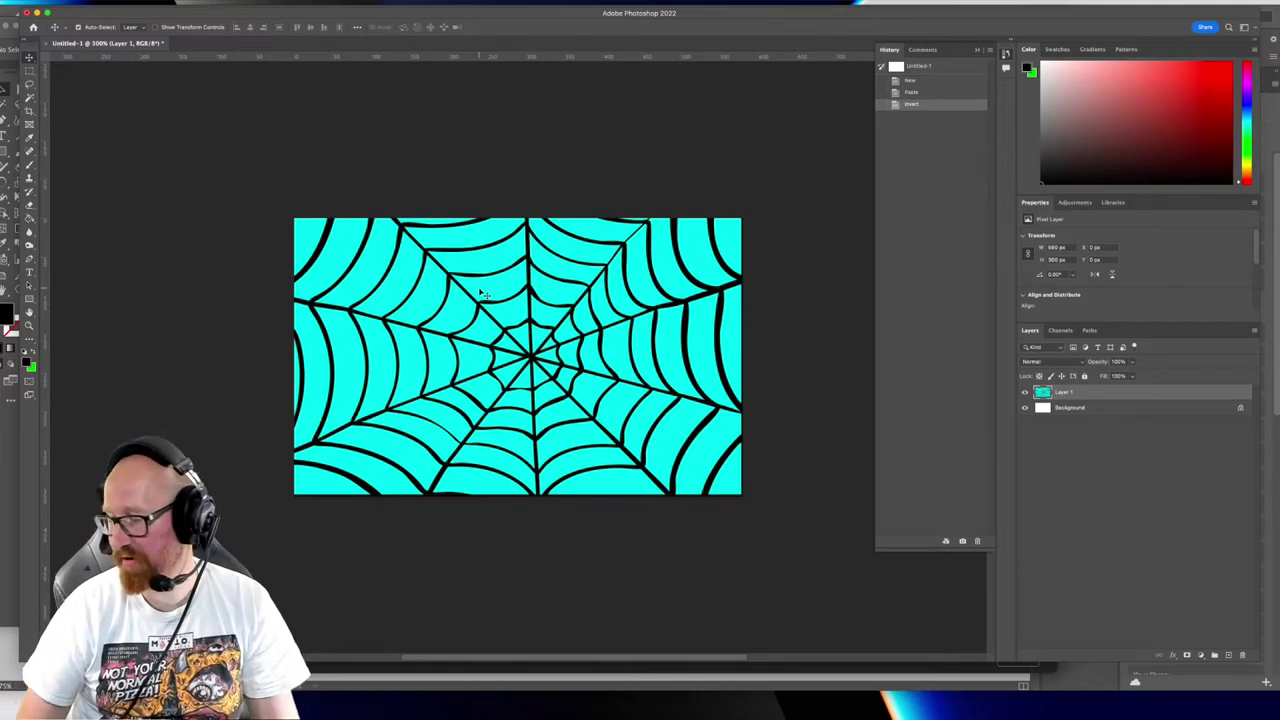
key(super+a)
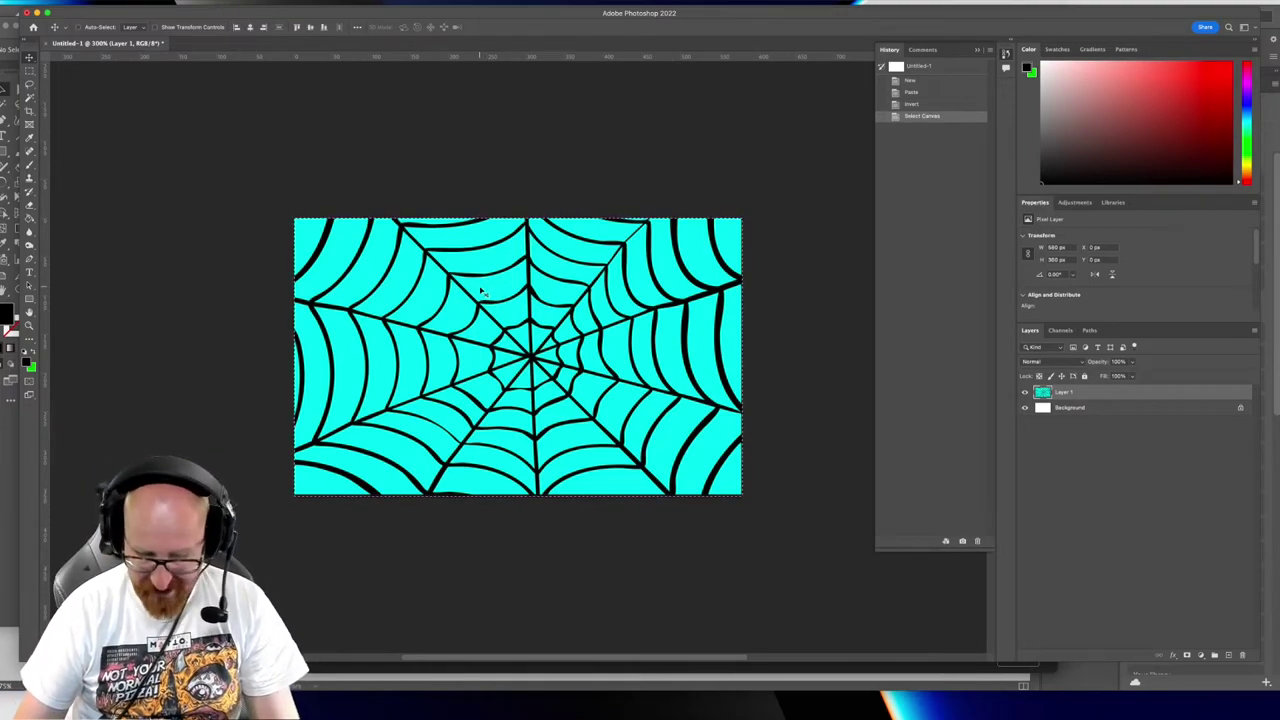
Switch back to Illustrator and move the red web image into the artboard's upper-left area
key(super+Tab)
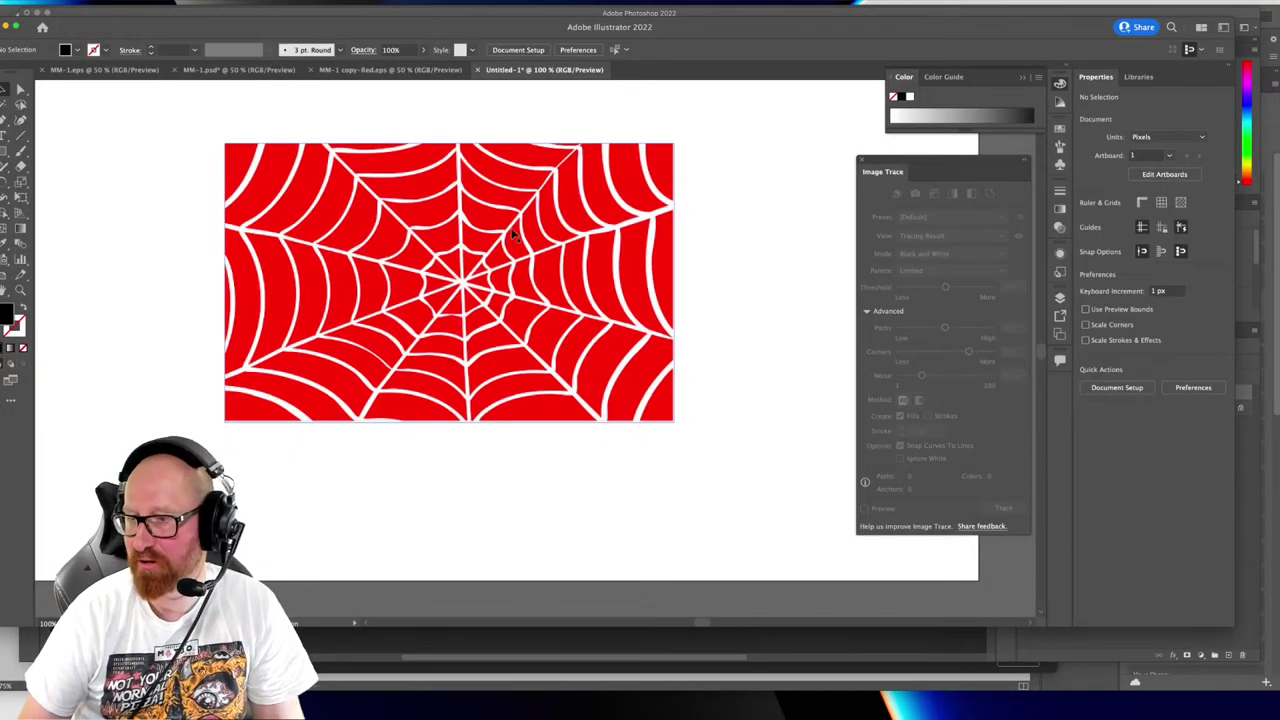
click(513, 233)
drag(513, 233, 365, 207)
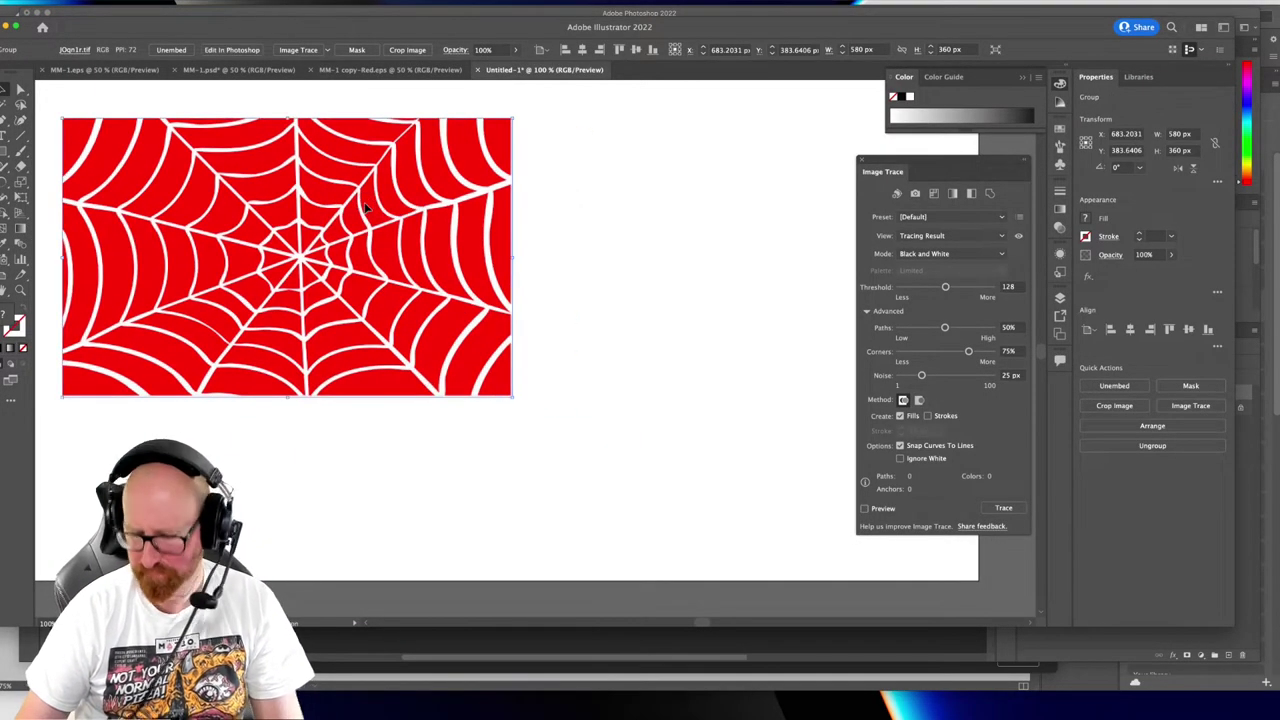
key(super+minus)
key(super+minus)
drag(530, 312, 482, 268)
click(685, 358)
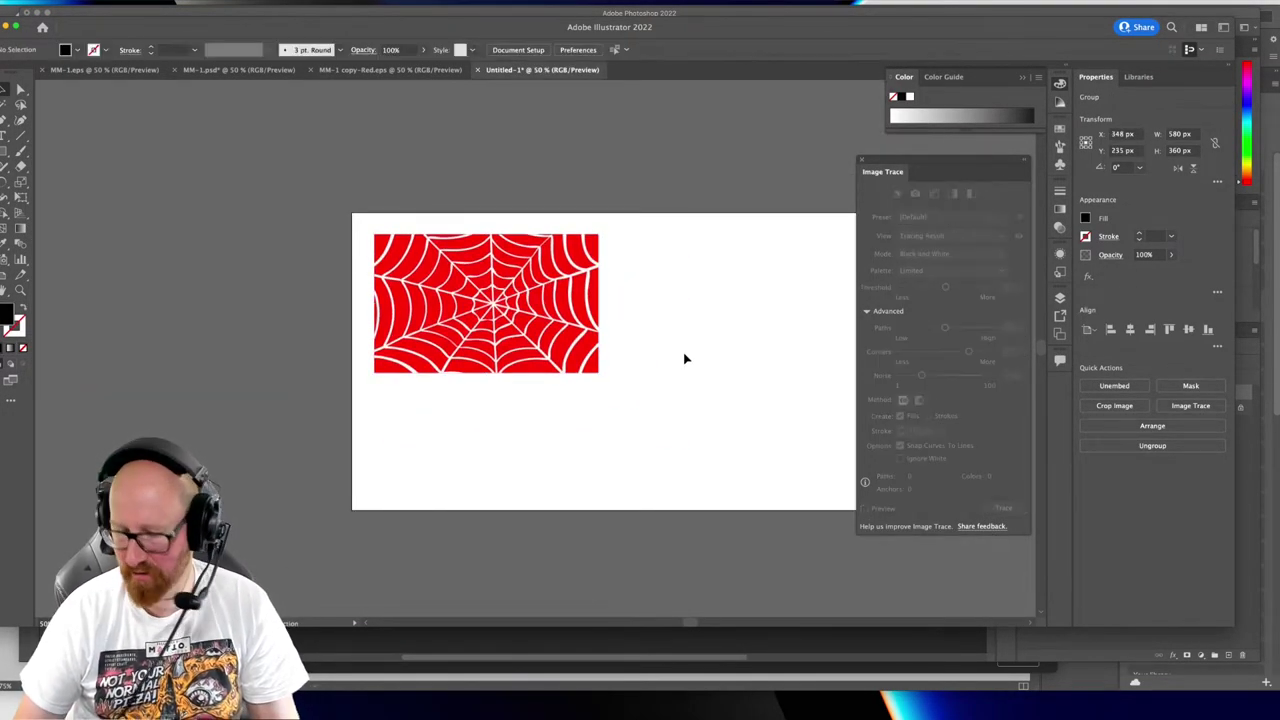
Paste the inverted cyan web and place it on the artboard below and to the right of the red web
key(super+v)
drag(472, 320, 677, 367)
scroll(600, 360, right, 5)
scroll(600, 360, down, 2)
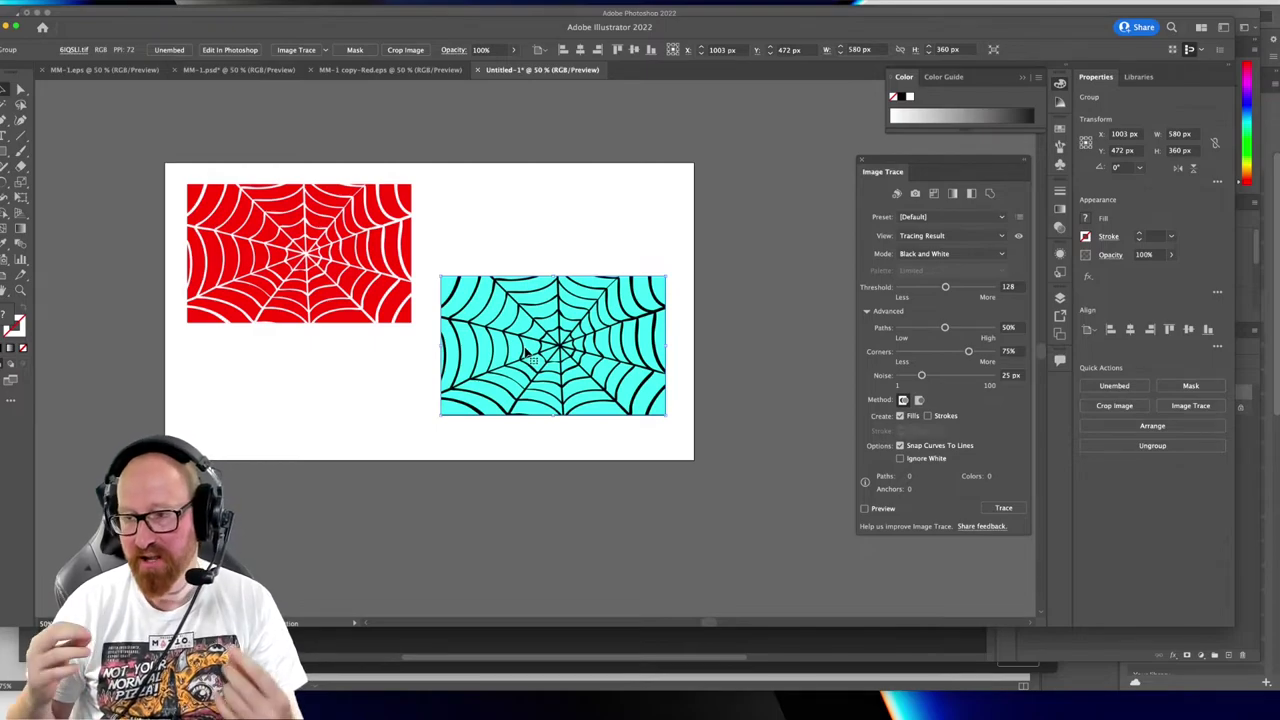
Trace the cyan web image with the default Image Trace preset and expand the tracing into paths
key(super+plus)
key(super+plus)
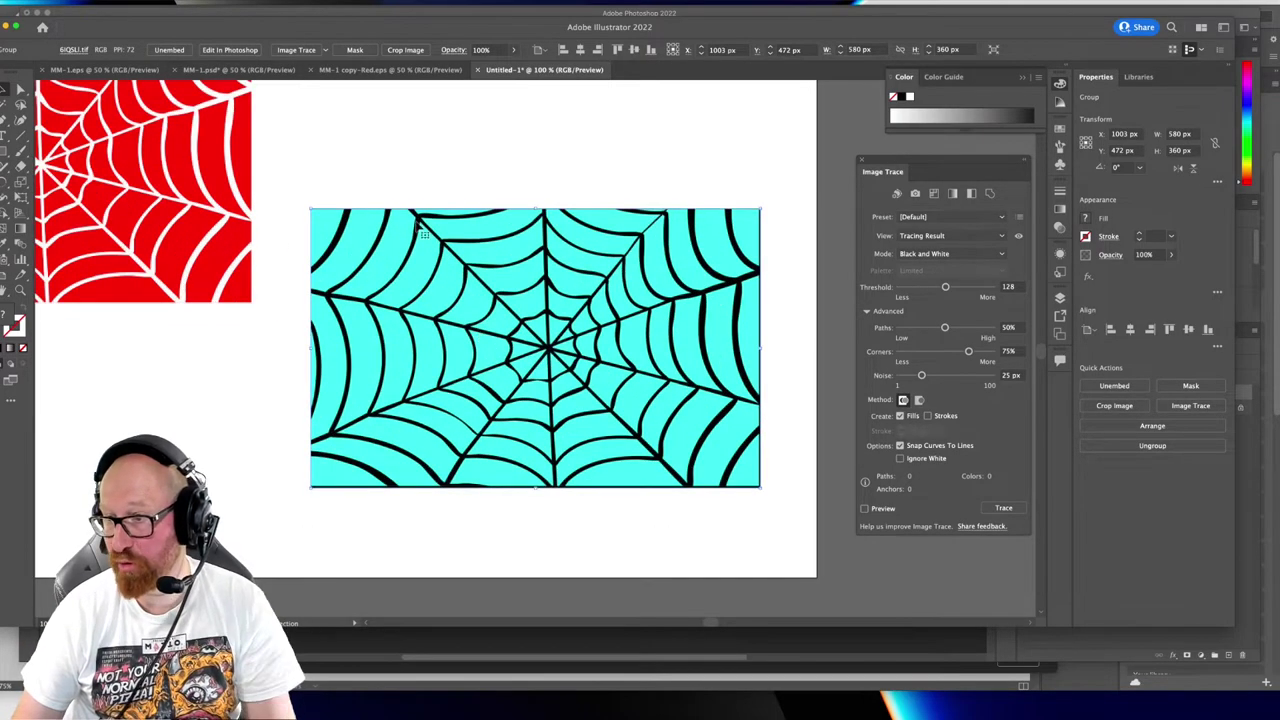
click(402, 176)
click(410, 271)
click(293, 50)
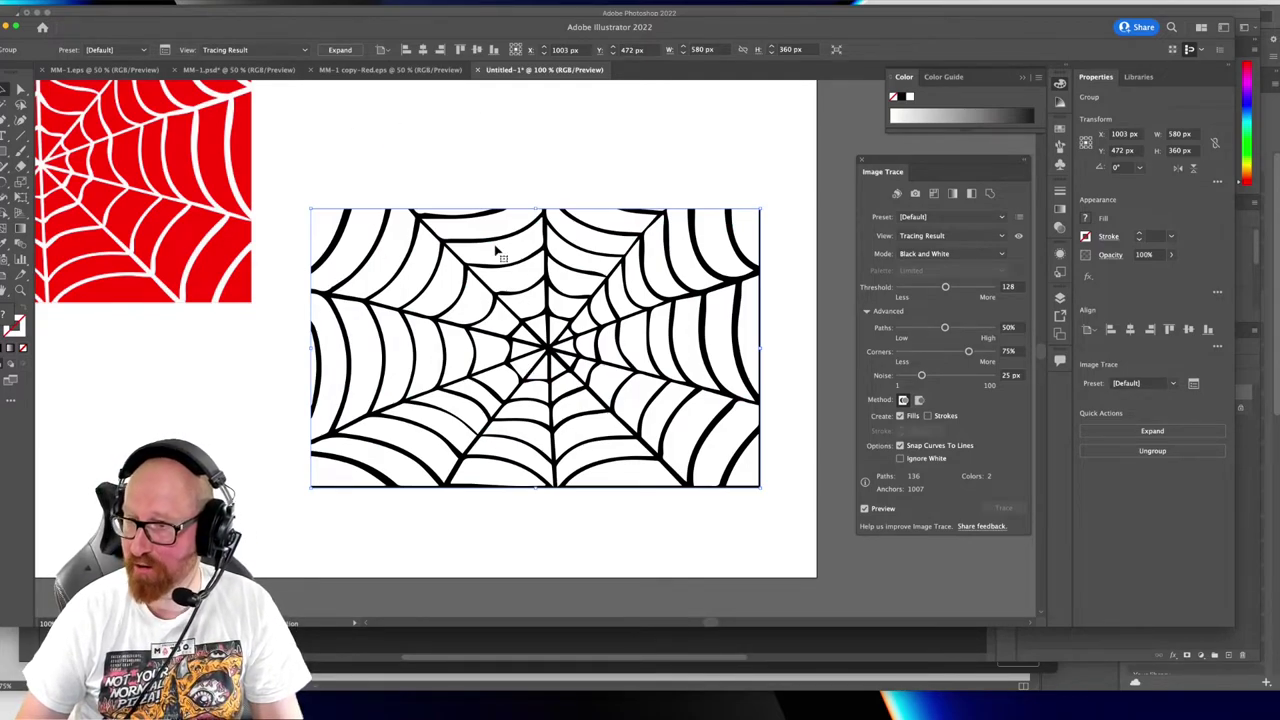
click(333, 50)
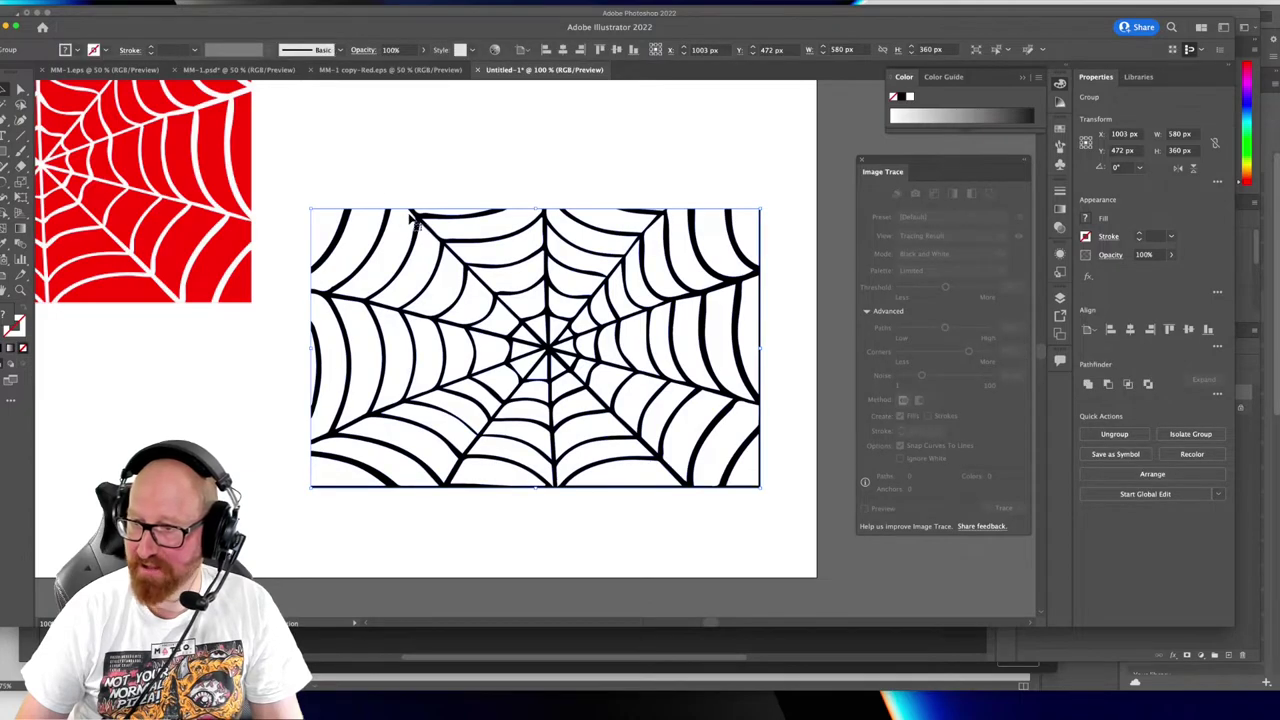
Select one white shape of the expanded web, select everything with the same fill colour and delete all the white shapes
click(391, 152)
key(v)
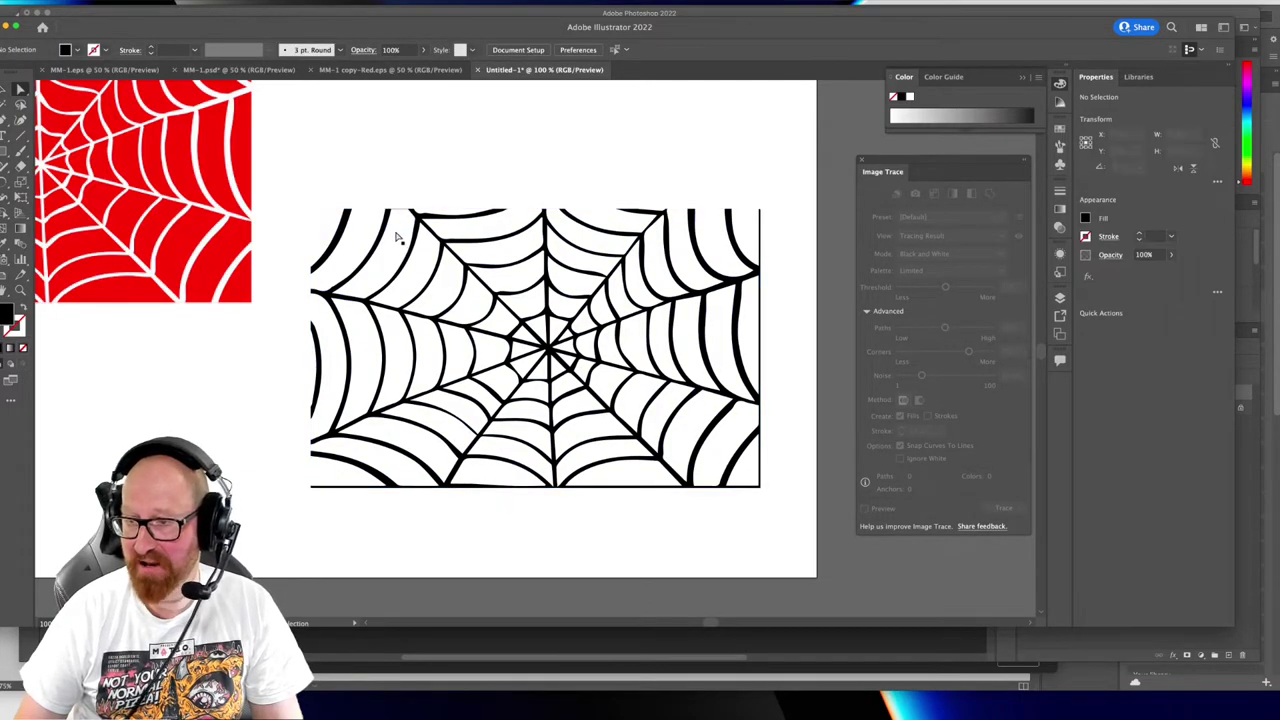
click(397, 242)
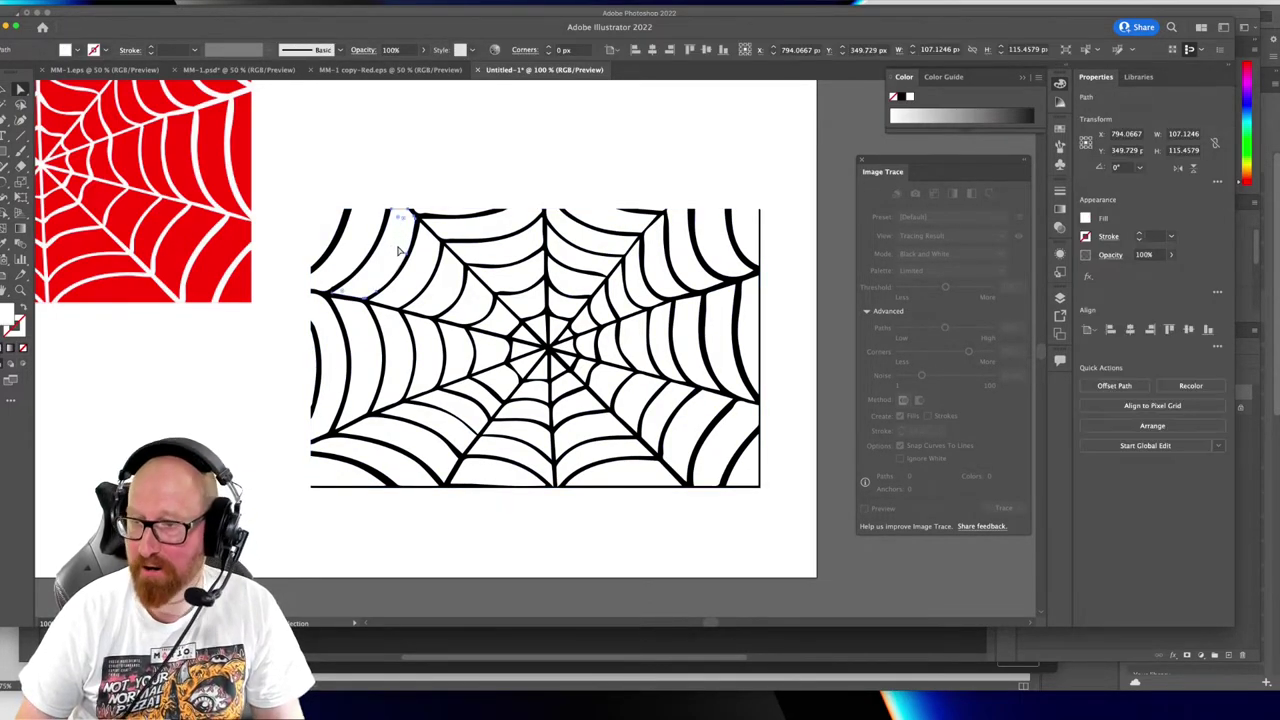
click(146, 3)
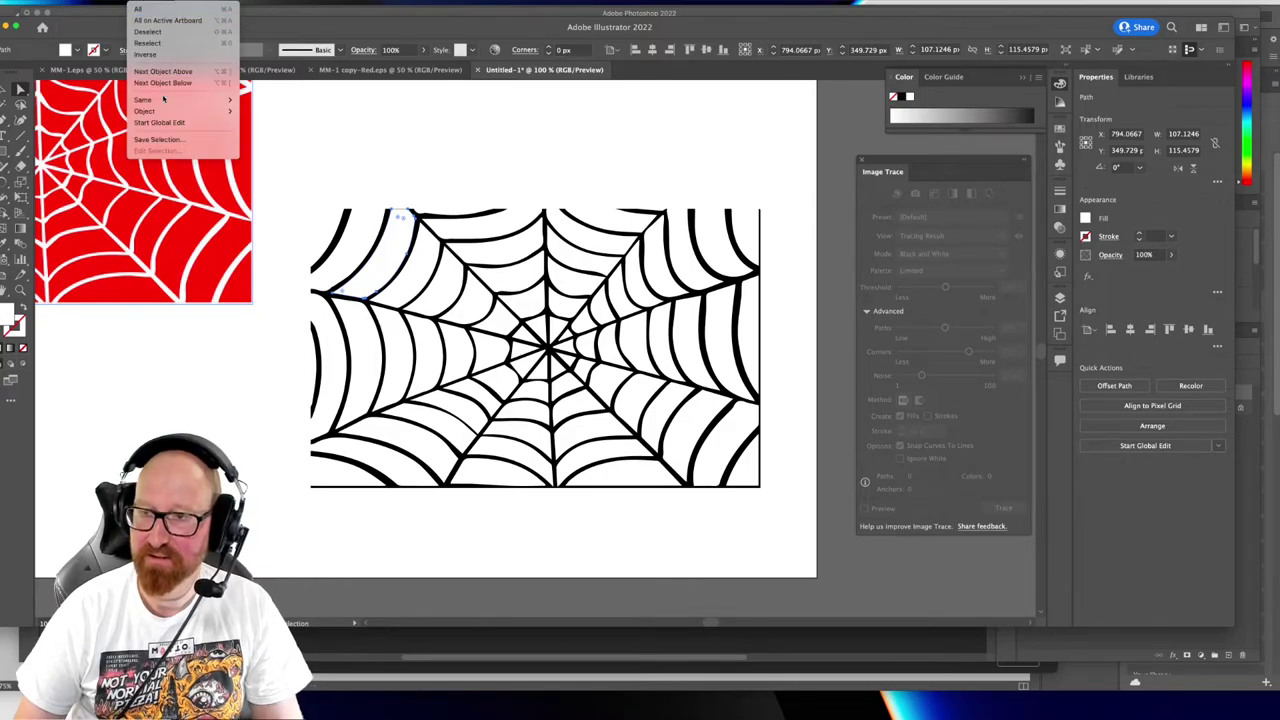
mouse_move(200, 100)
click(287, 146)
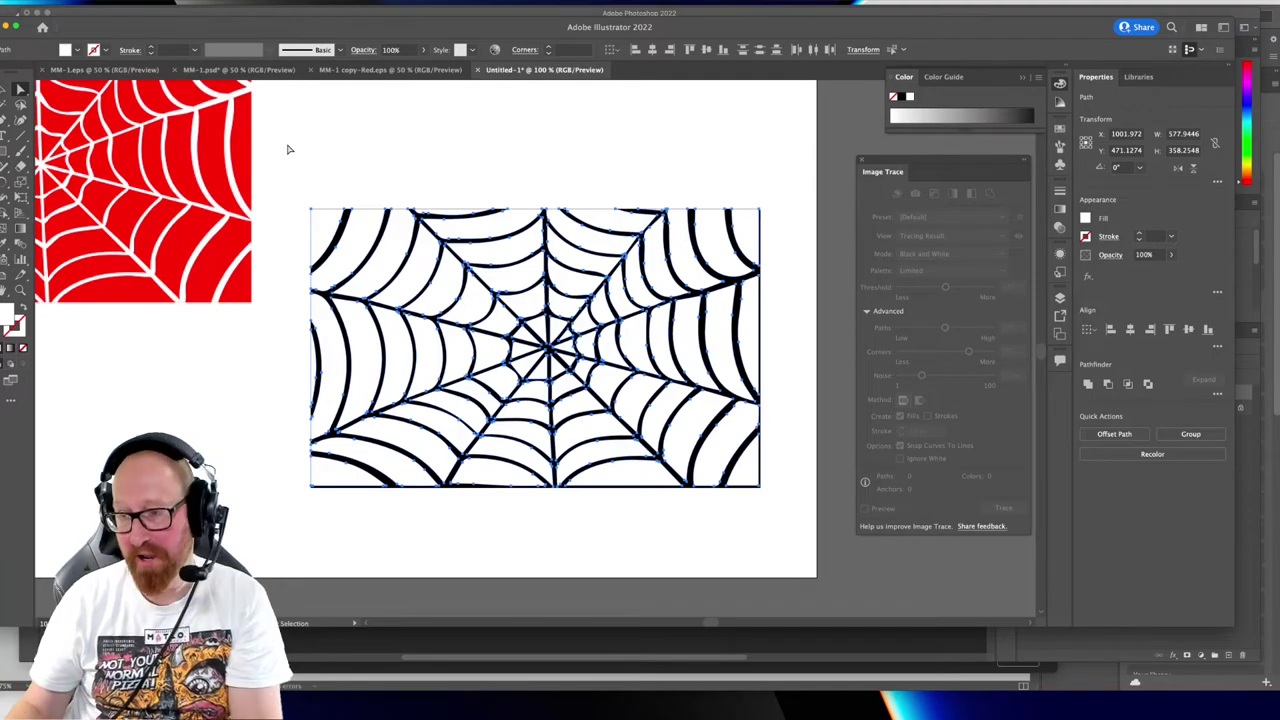
key(Delete)
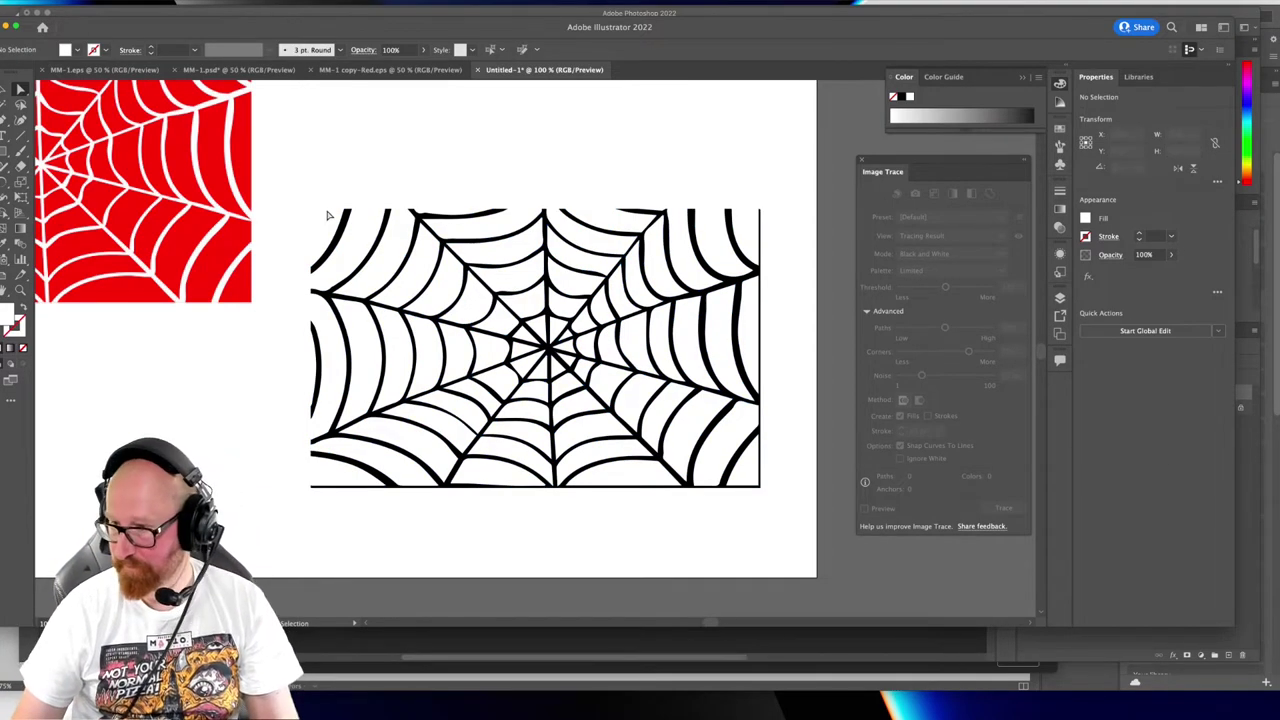
Select and copy the remaining black web lines, and switch to the Spiderverse-Artwork document in InDesign
key(v)
scroll(450, 322, down, 3)
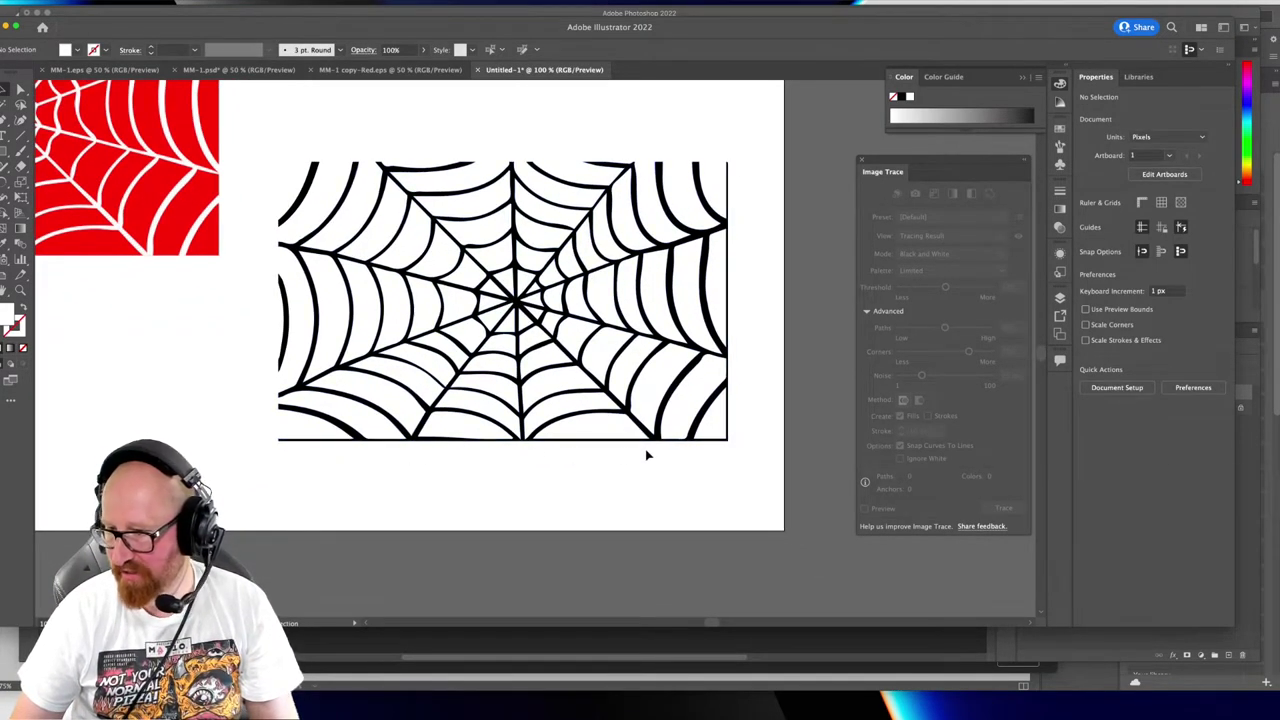
key(z)
drag(379, 382, 438, 390)
key(v)
drag(515, 372, 496, 469)
drag(603, 244, 549, 260)
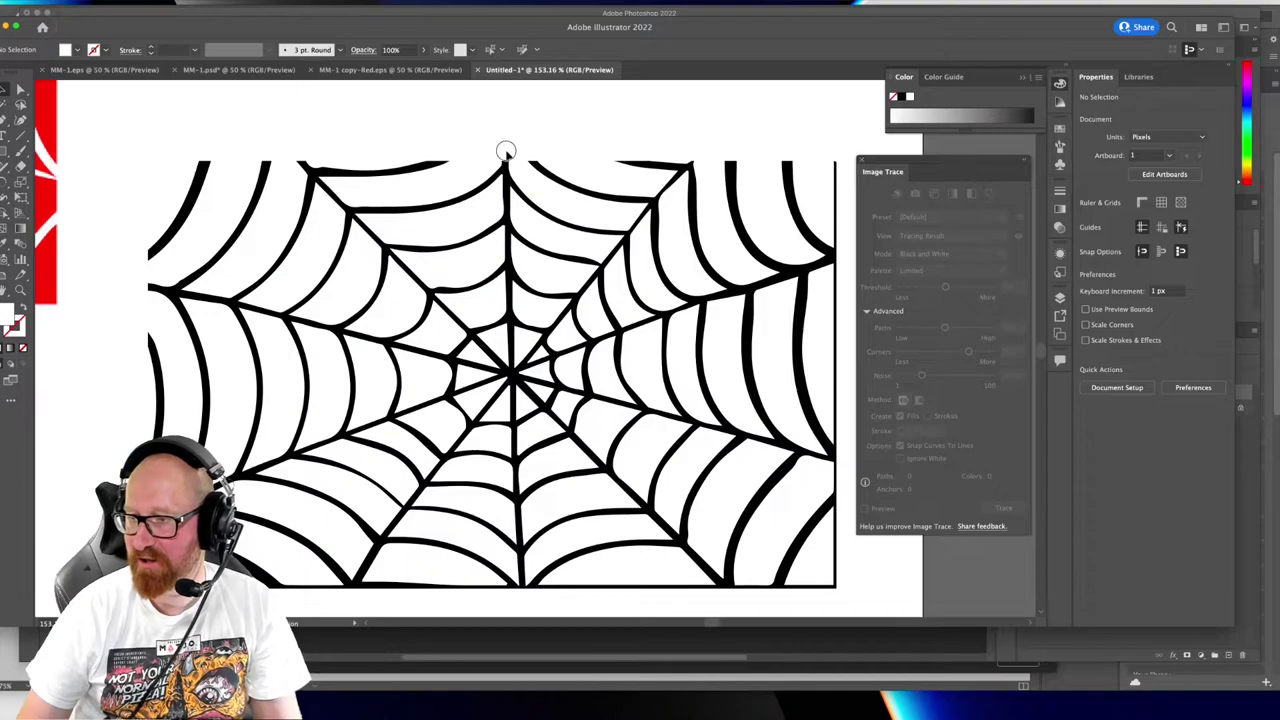
click(410, 294)
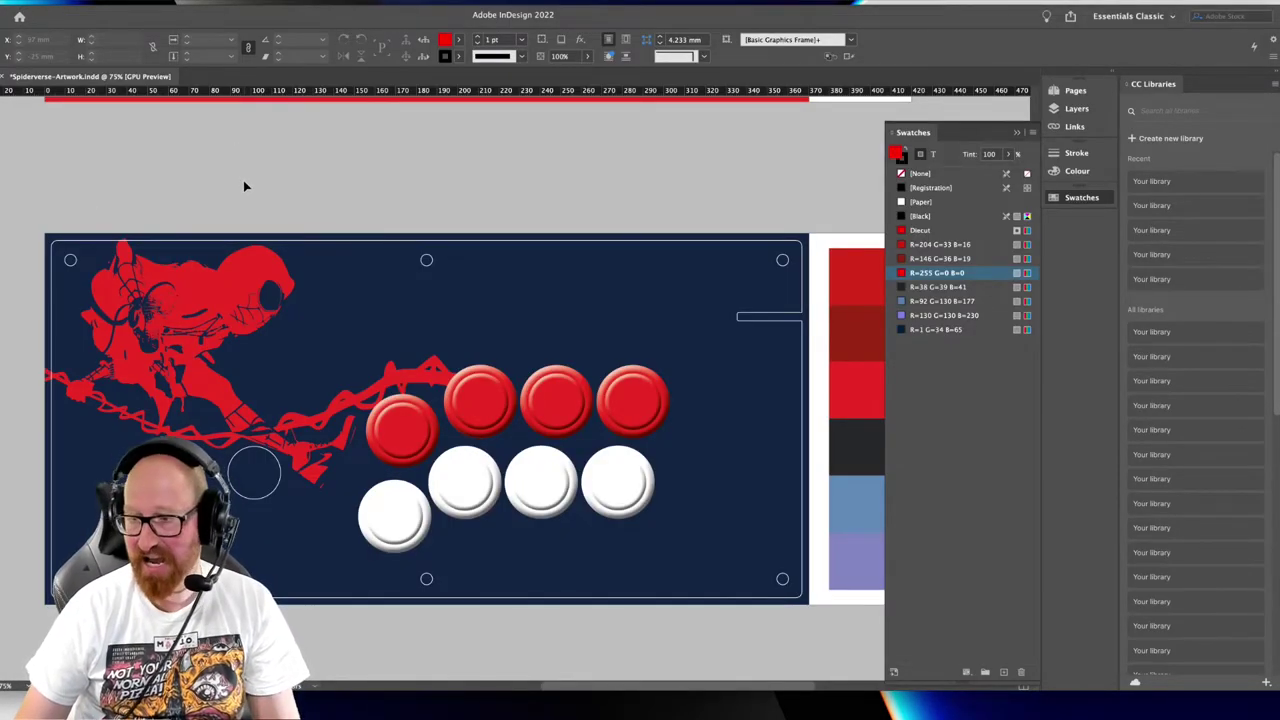
Paste the web into the navy panel artwork, place it over the arcade buttons and fill it with the [Paper] swatch
key(super+v)
drag(515, 330, 542, 341)
click(924, 203)
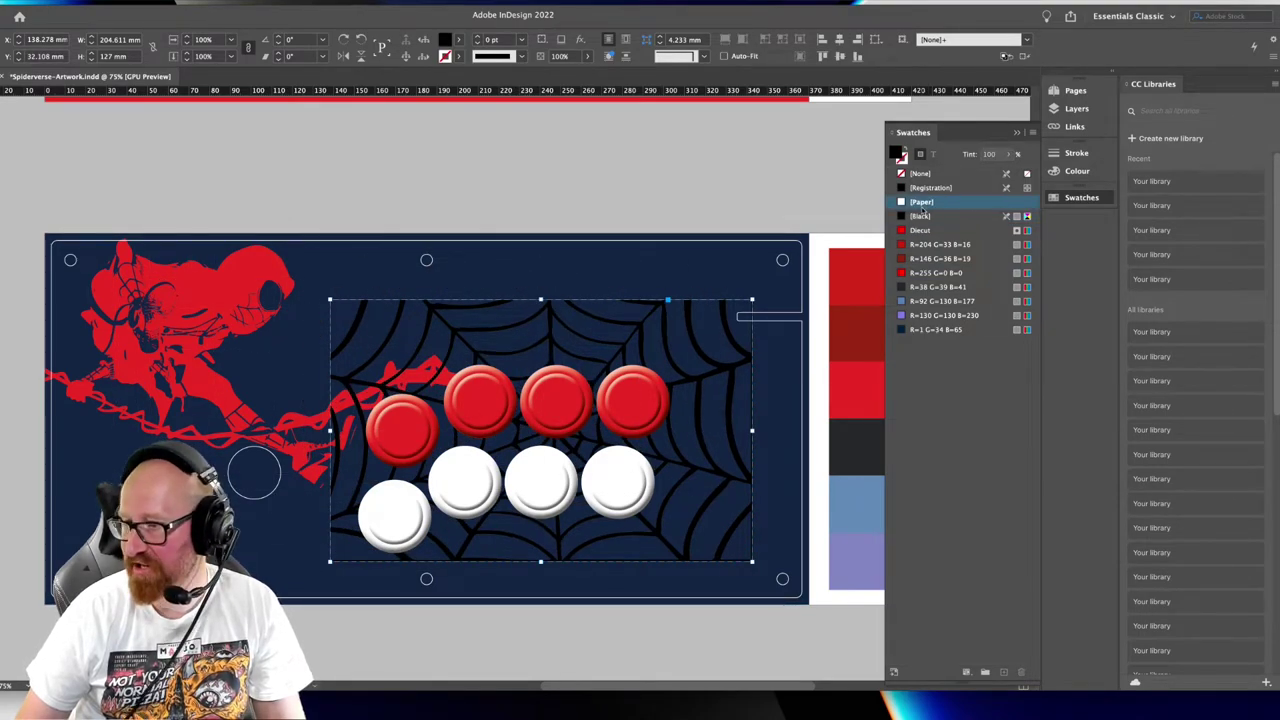
Move the white web behind the red buttons and scale it down proportionally to about 68 × 42 mm
drag(542, 341, 487, 372)
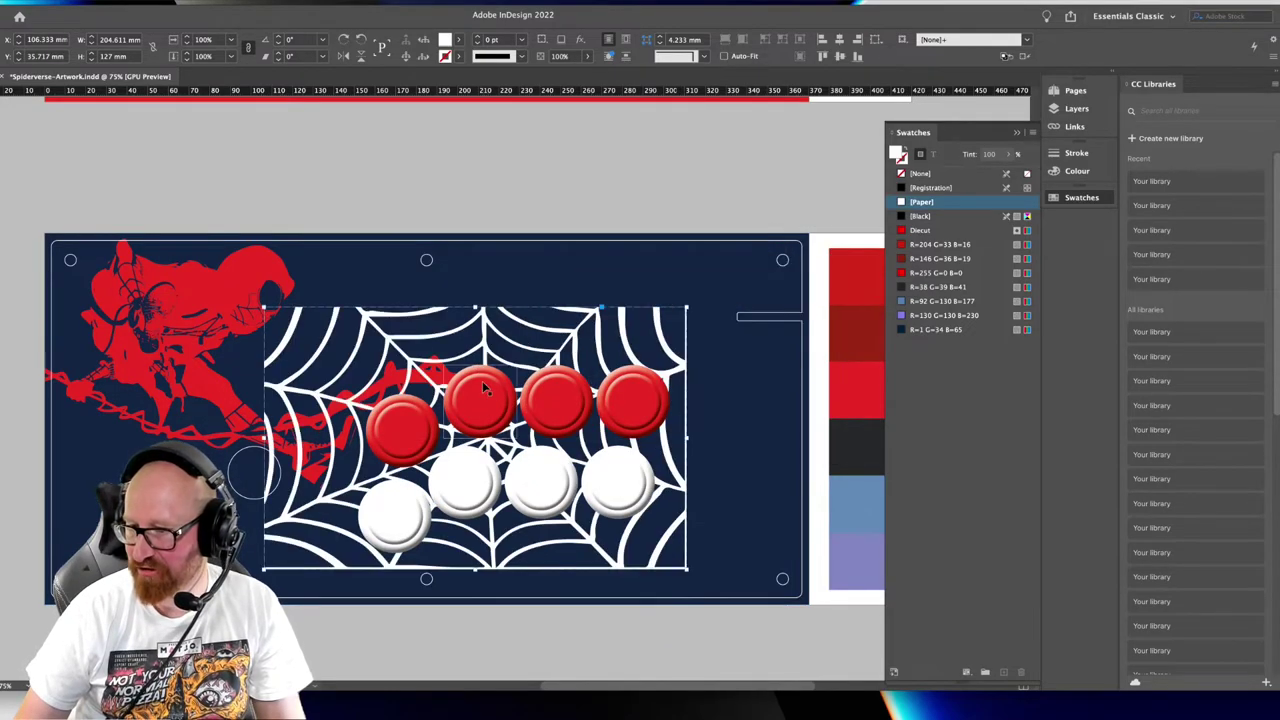
drag(475, 570, 472, 400)
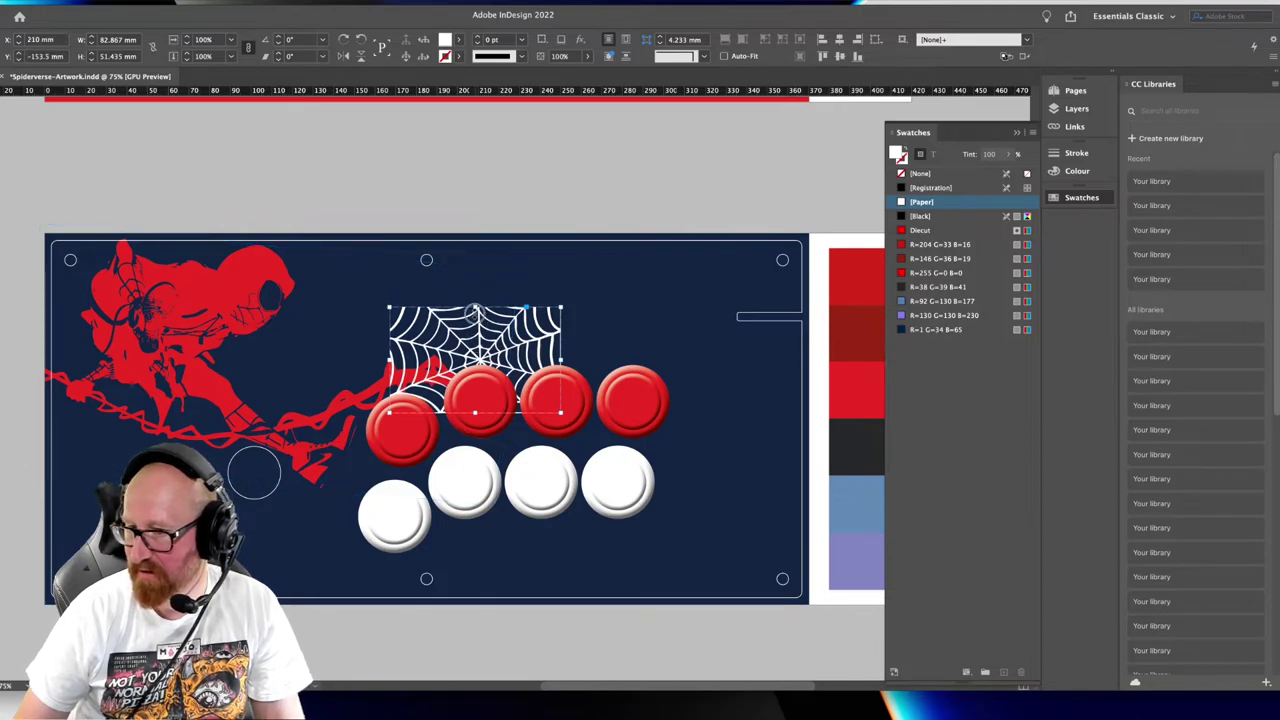
drag(475, 307, 507, 385)
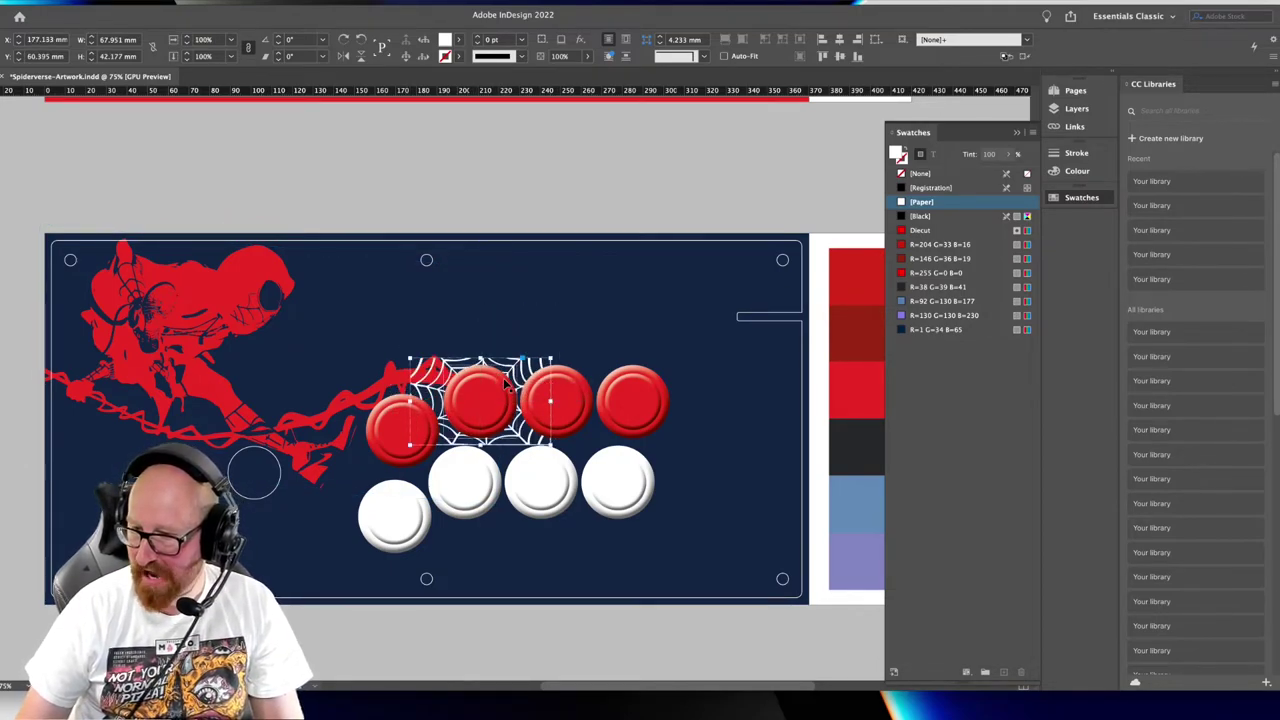
Cut the web and paste it into the inner circle of the second red button
key(super+x)
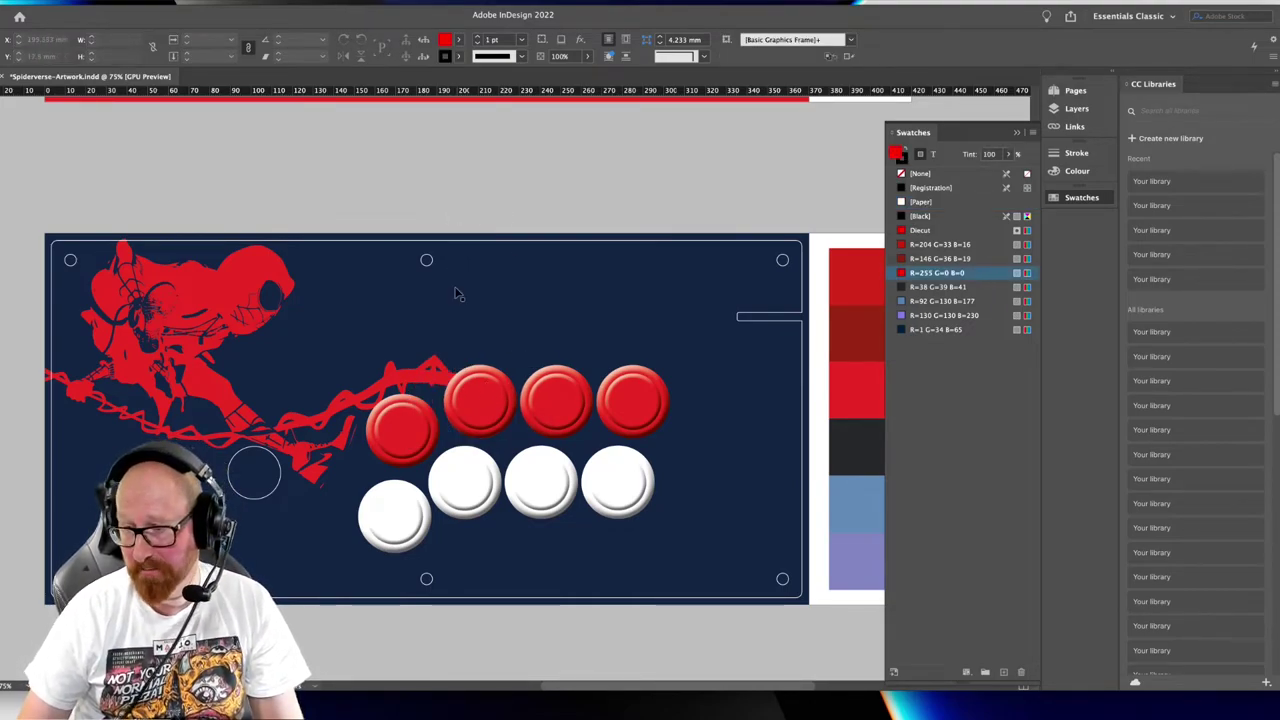
click(463, 422)
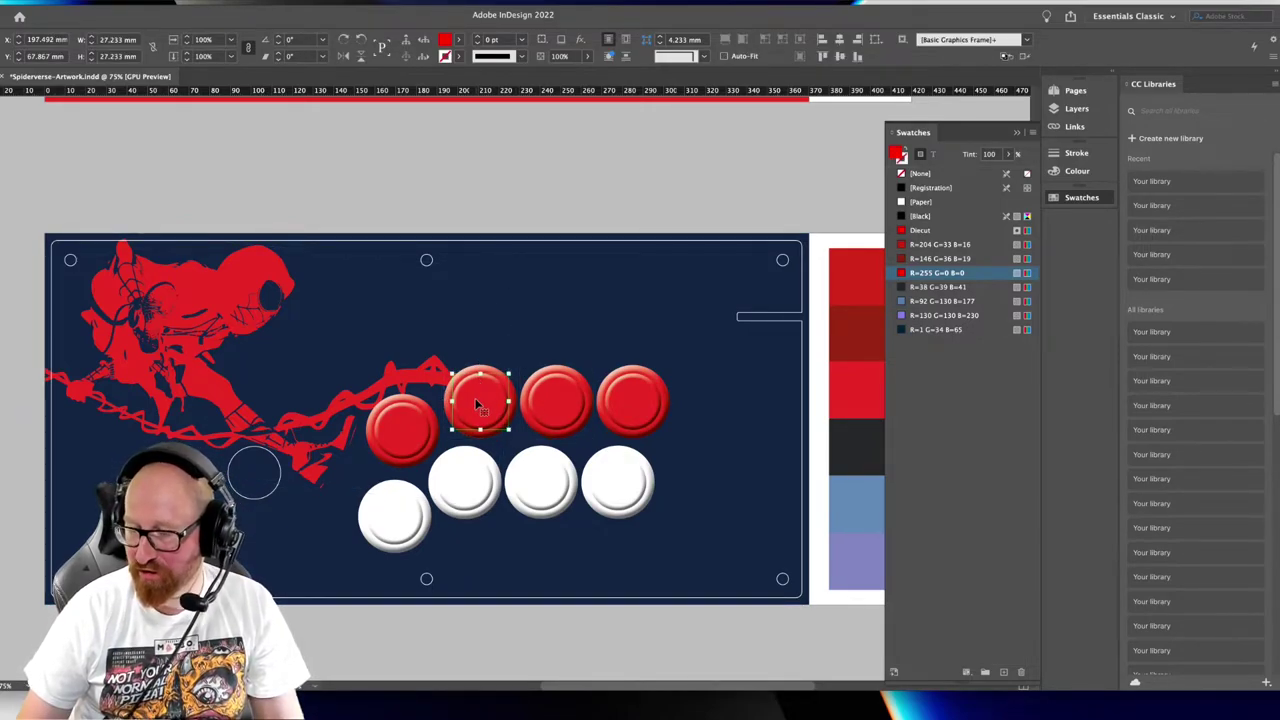
right_click(477, 403)
click(495, 453)
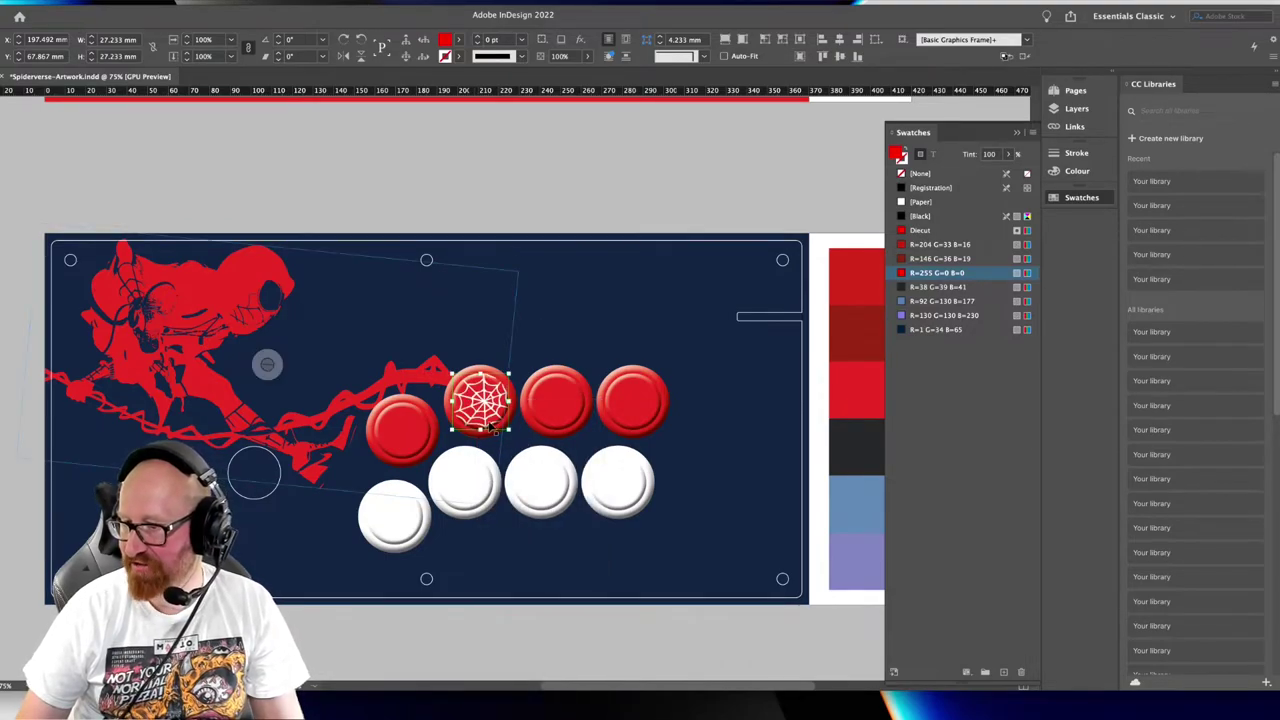
Nudge the web towards the centre of the second red button and scale it down to about 52 × 32 mm
key(super+equal)
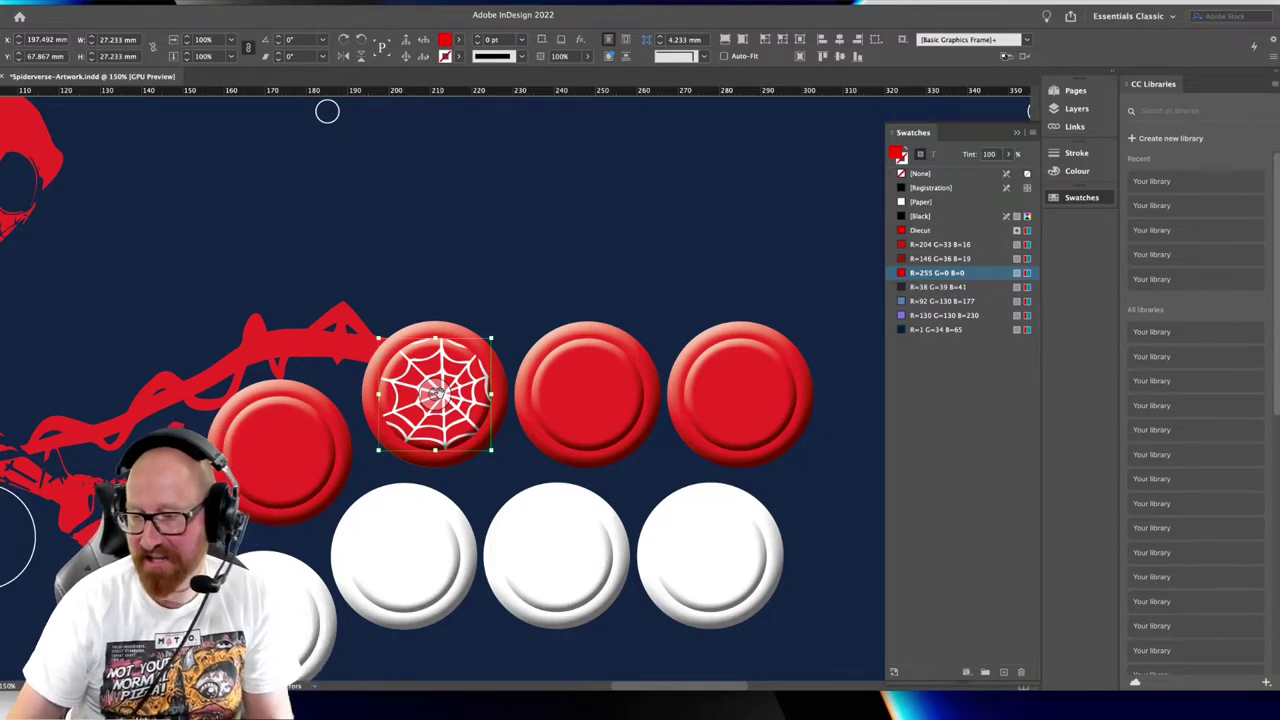
click(442, 394)
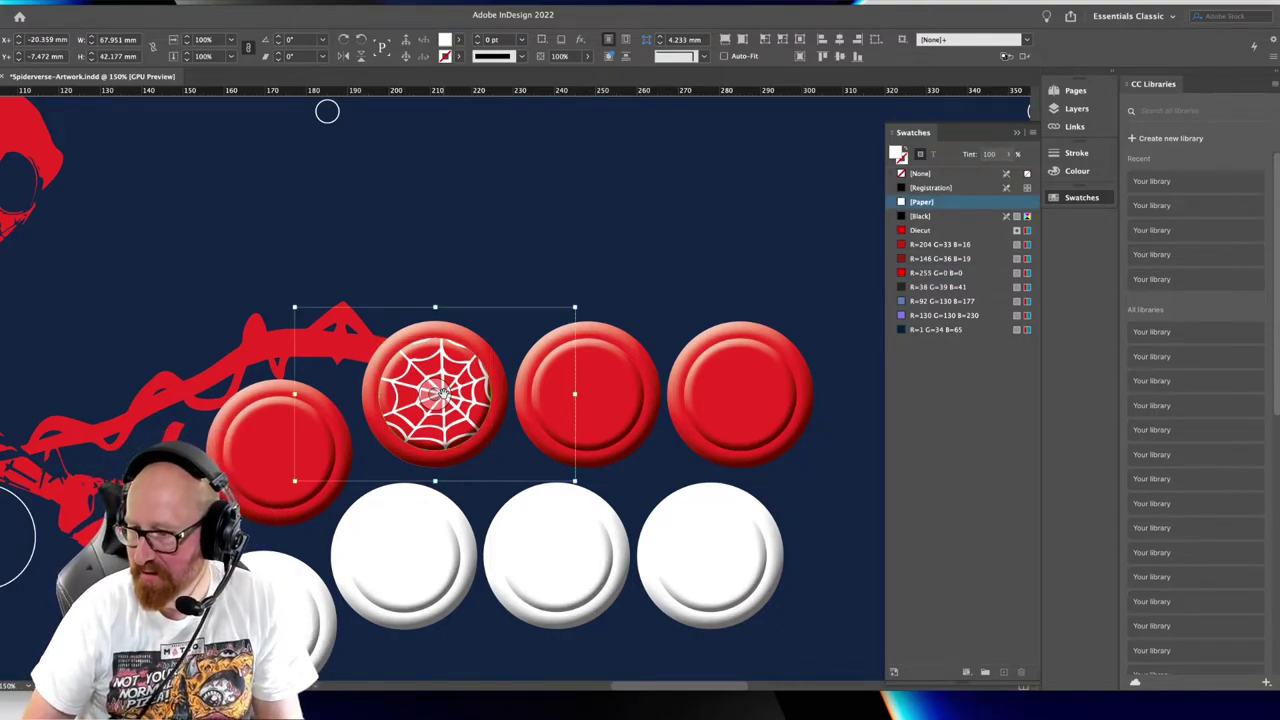
key(Left)
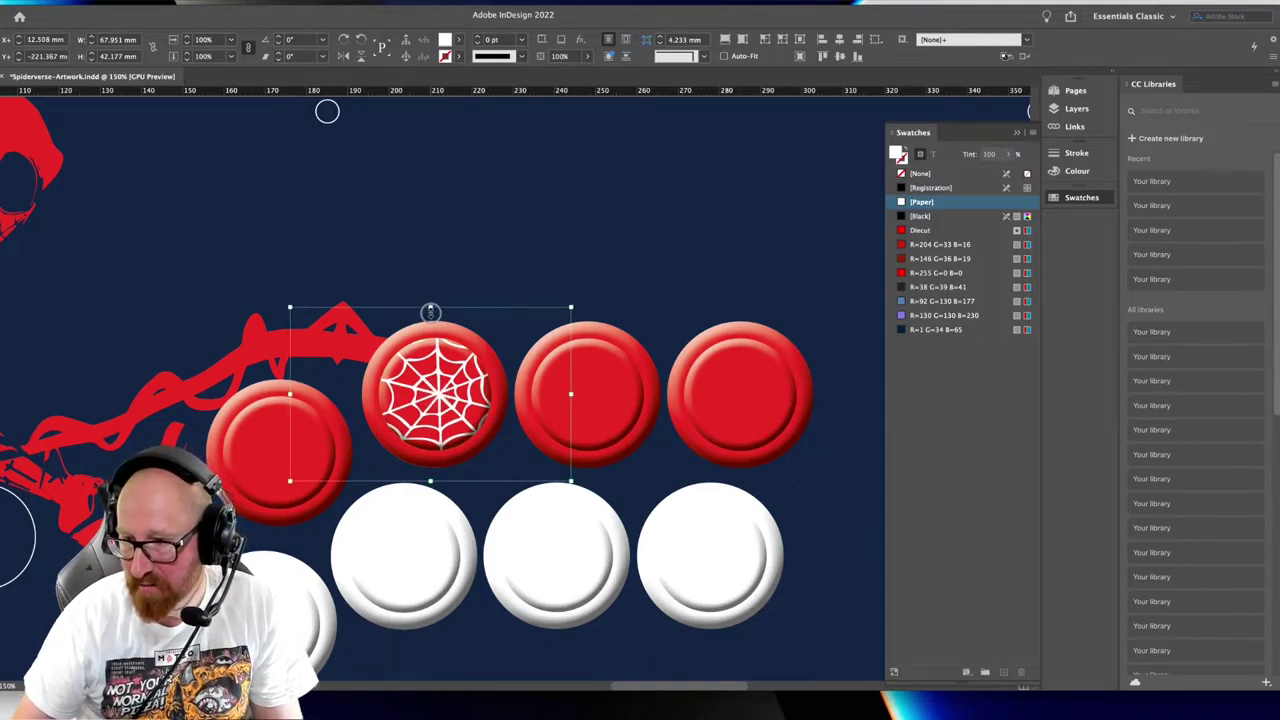
drag(430, 308, 433, 327)
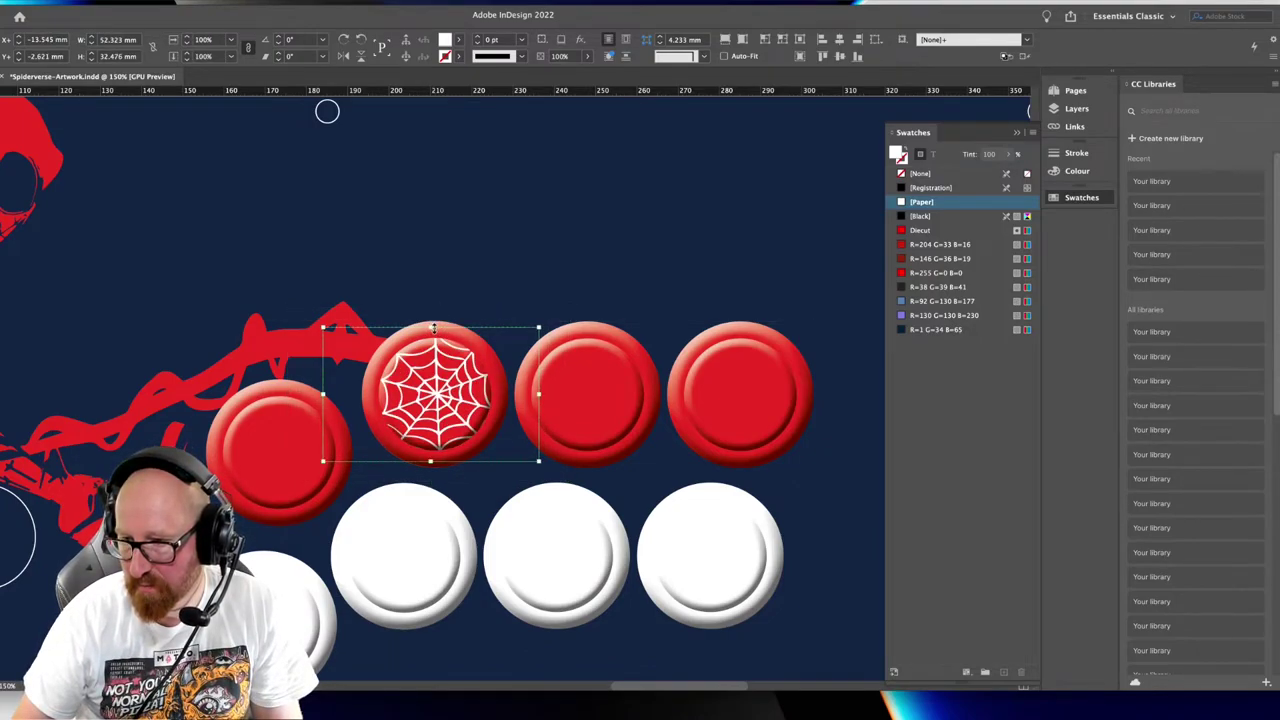
Examine how the web-patterned button looks within the whole panel and beside the other buttons
click(504, 251)
key(super+0)
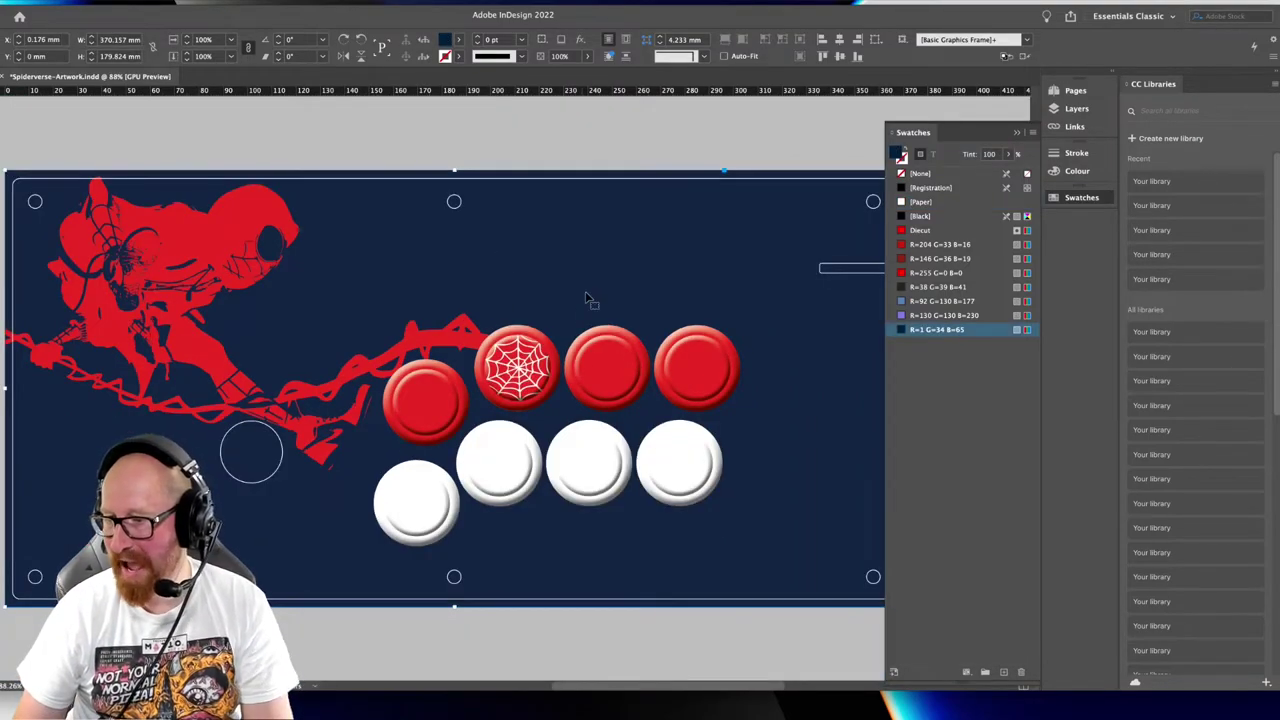
click(556, 152)
drag(577, 403, 541, 393)
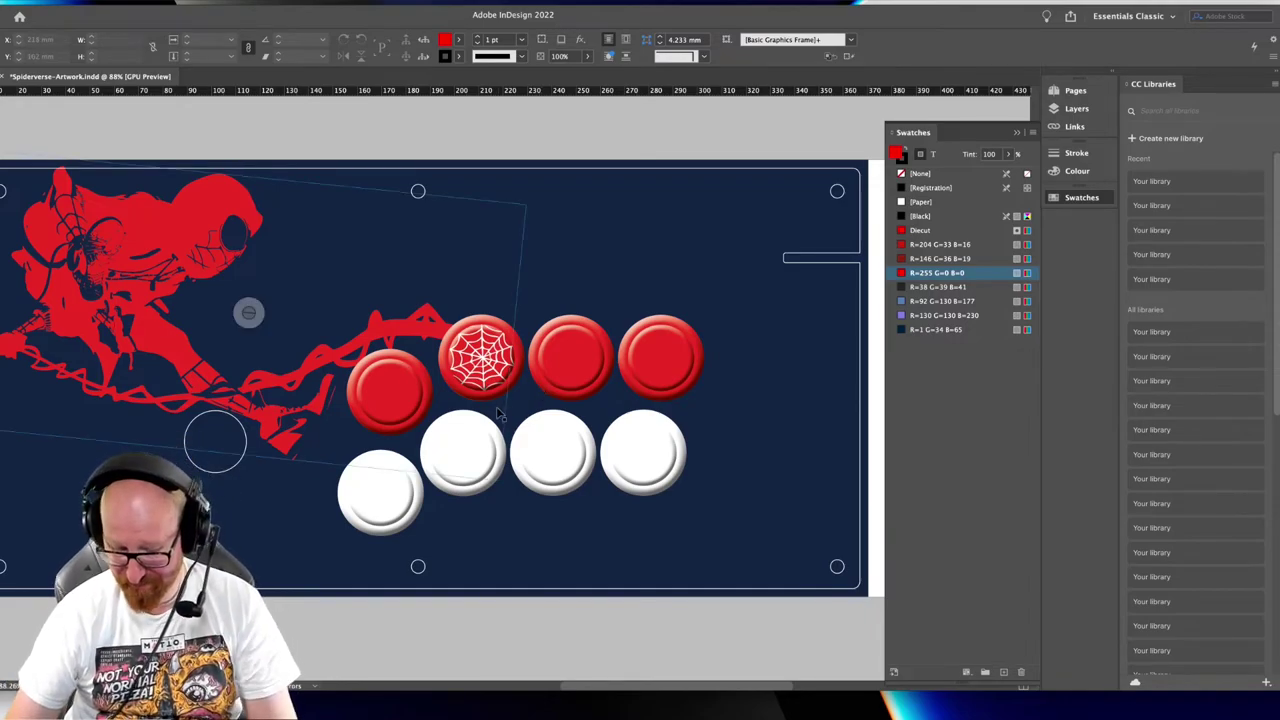
key(super+equal)
drag(581, 399, 550, 393)
scroll(550, 393, left, 2)
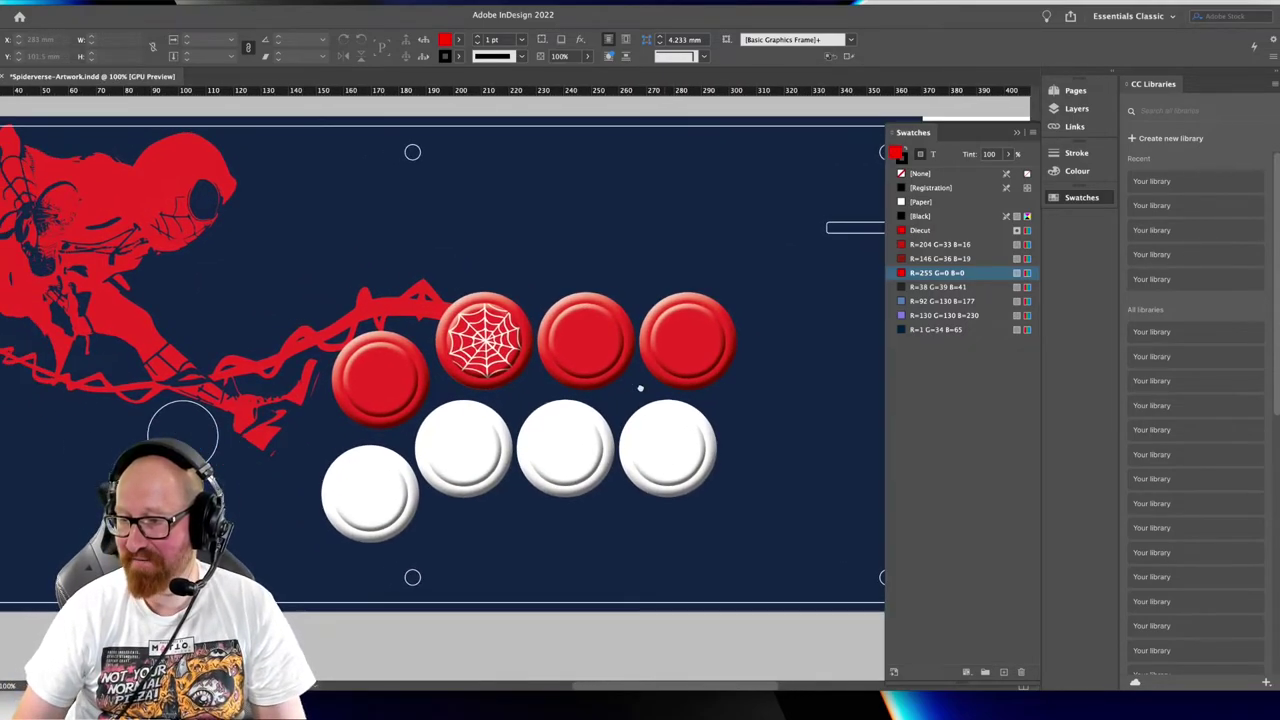
scroll(737, 362, left, 1)
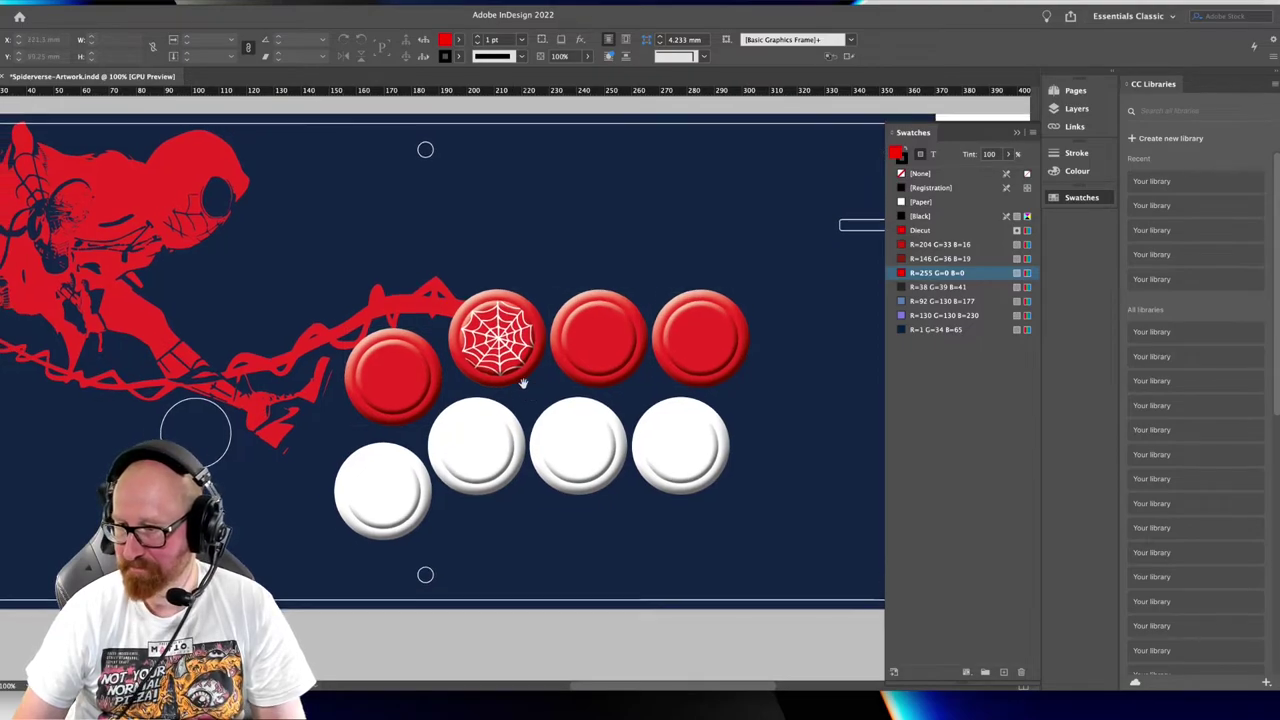
click(497, 338)
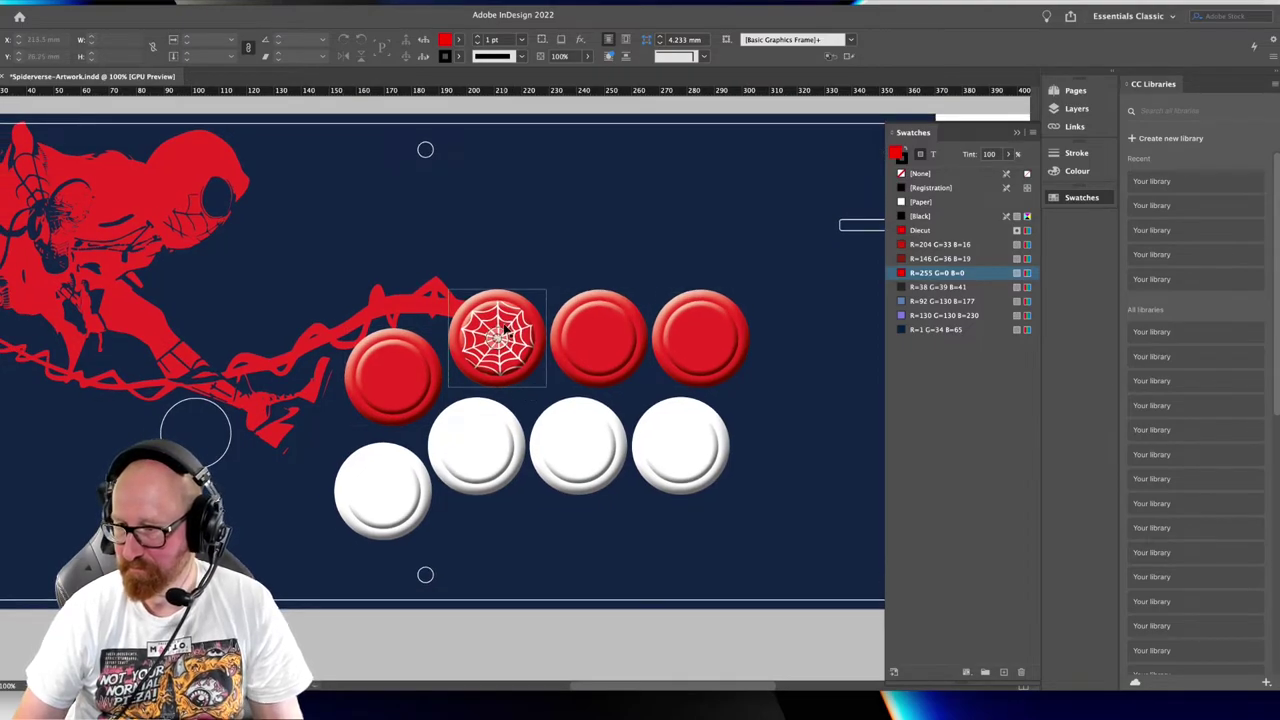
click(391, 369)
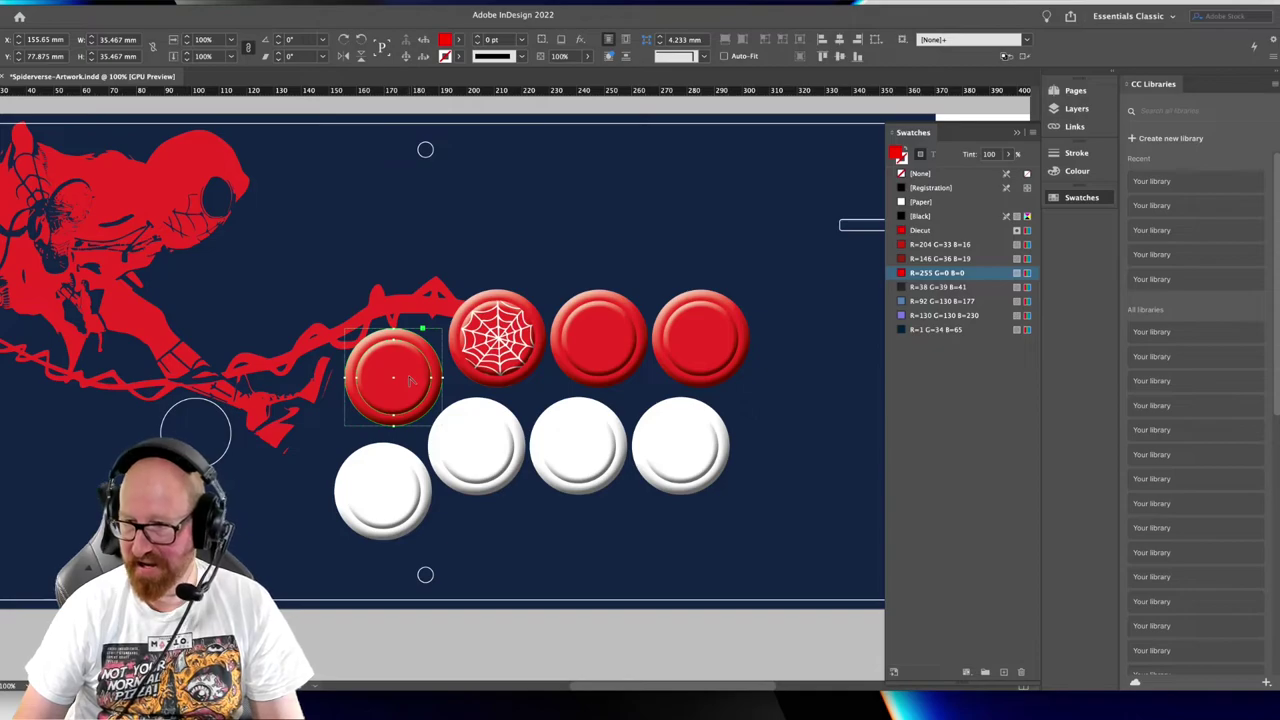
right_click(397, 370)
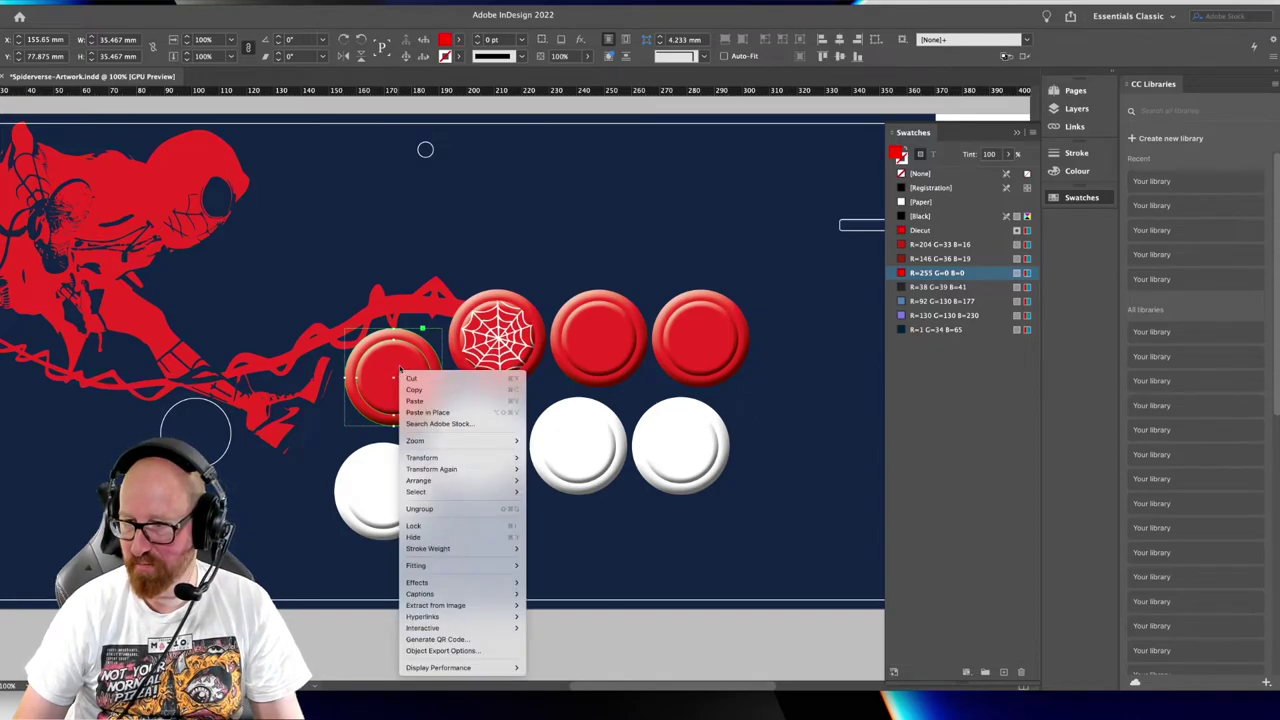
click(387, 111)
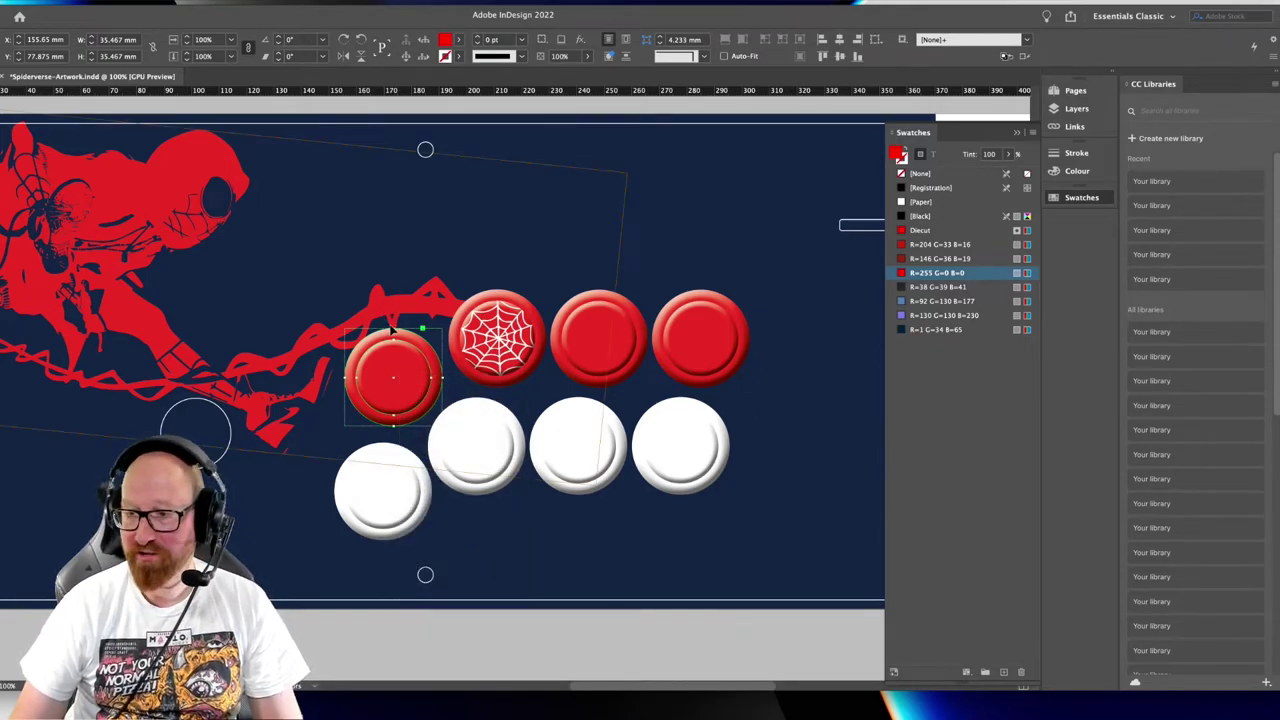
click(420, 350)
Select the inner circle of the leftmost red button and paste the web into it
double_click(385, 371)
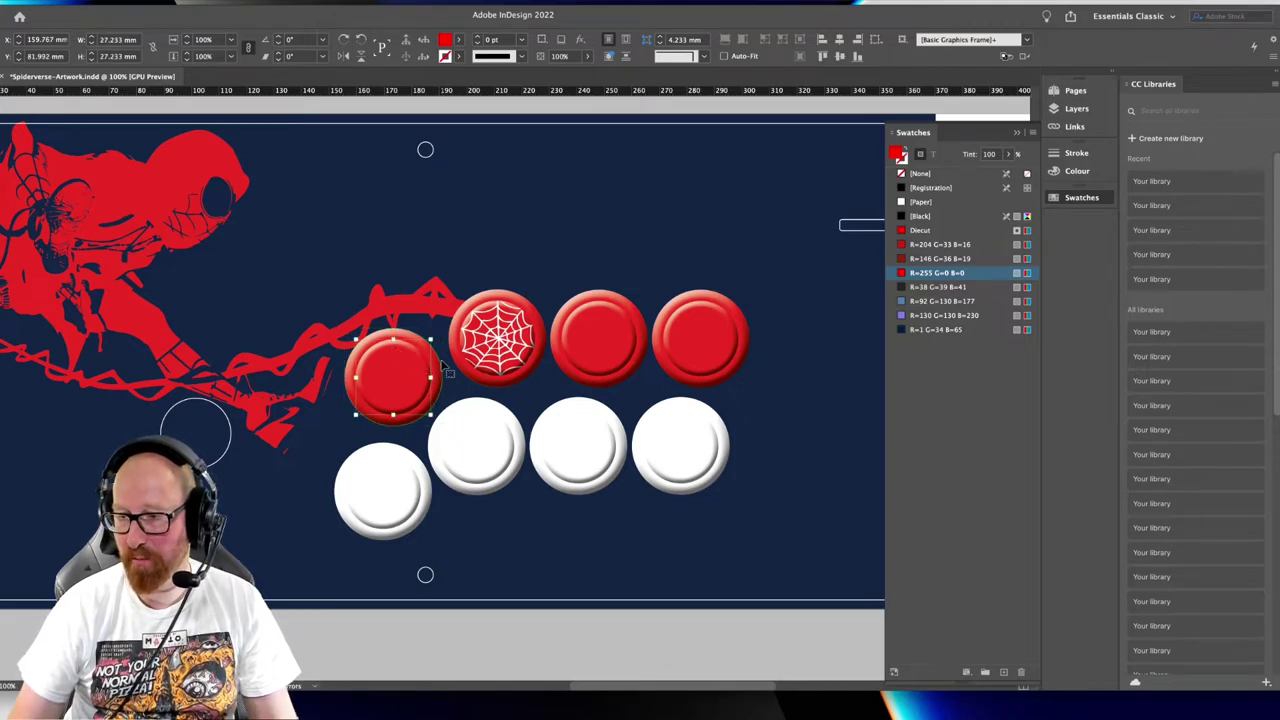
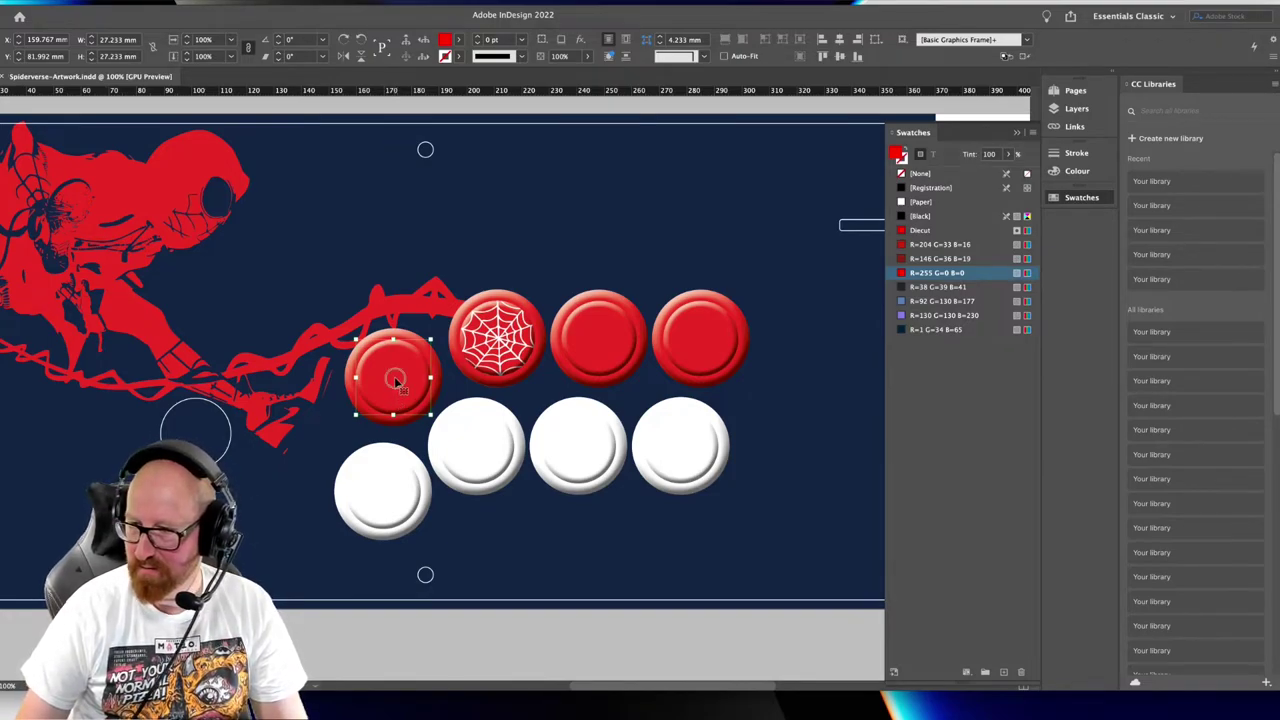
click(398, 379)
click(386, 246)
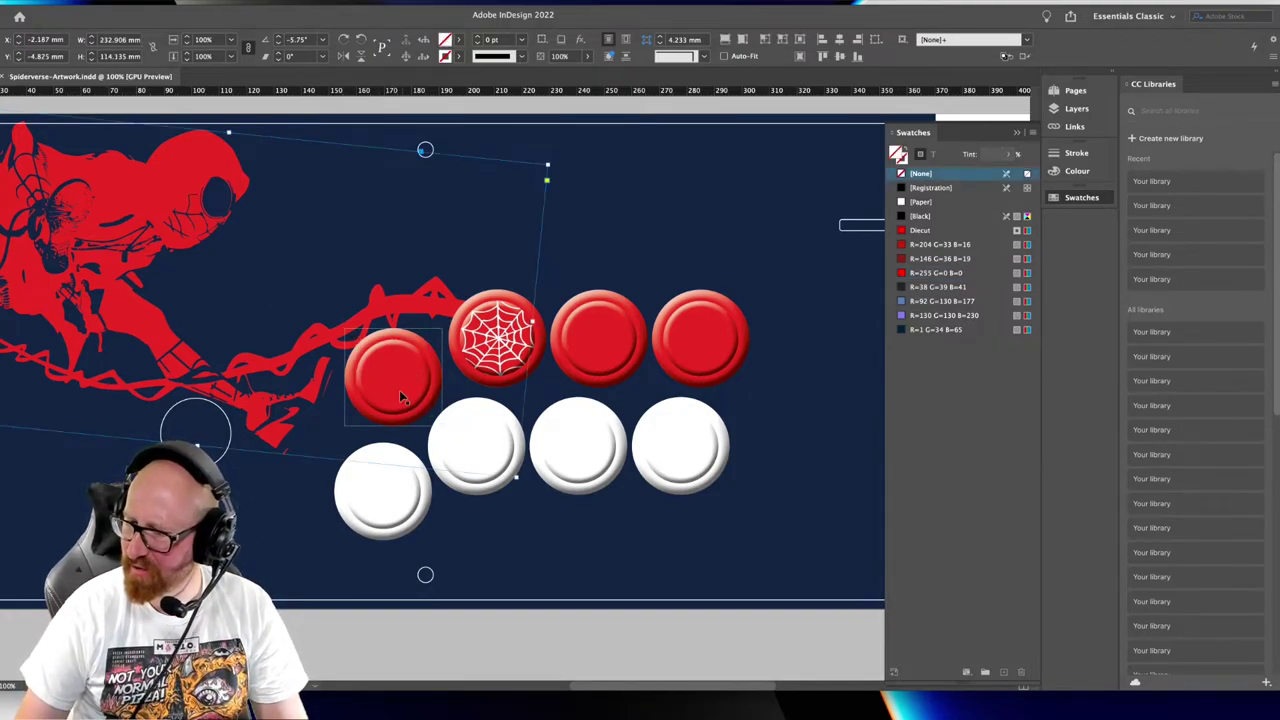
click(393, 370)
right_click(393, 370)
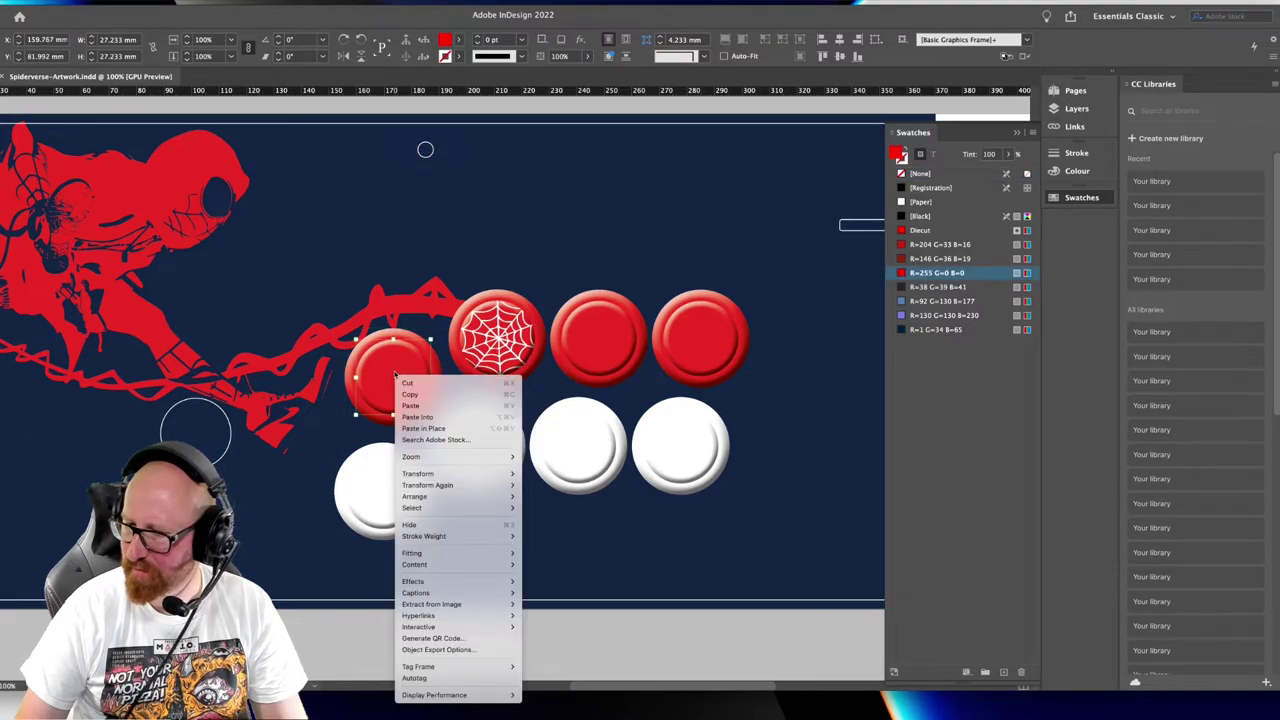
click(423, 417)
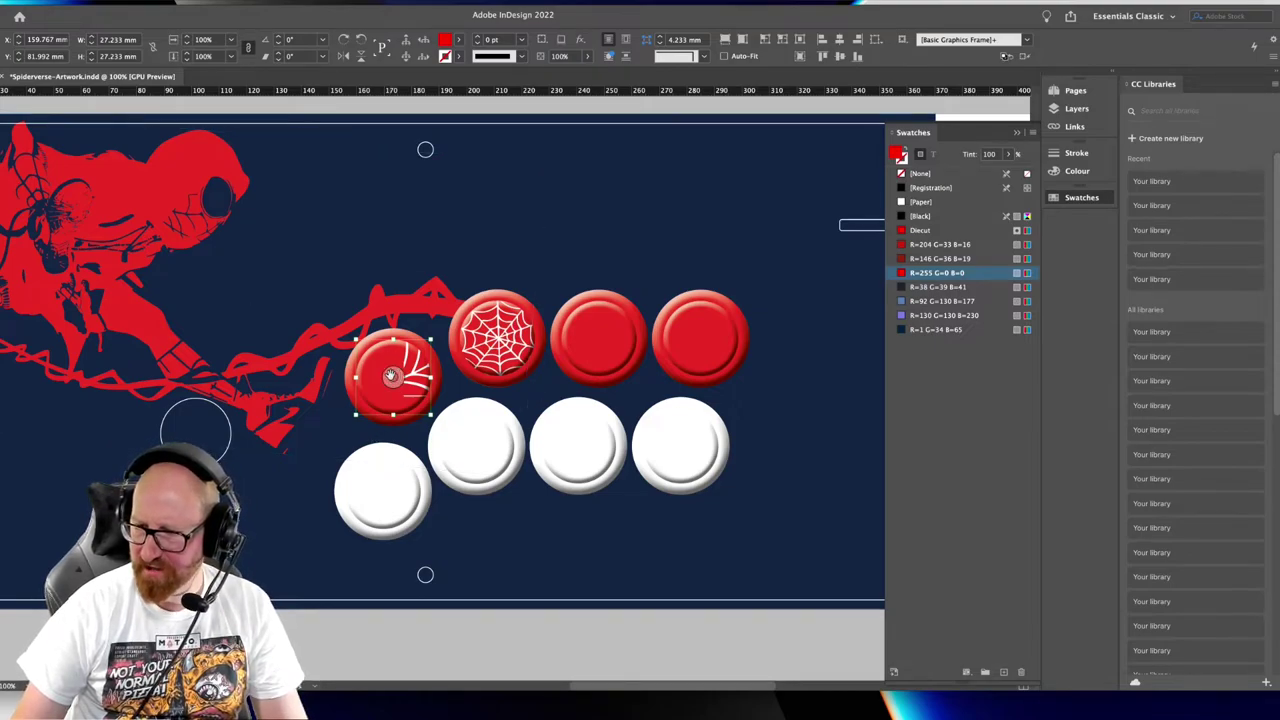
Fit the webs inside the first two red buttons so each proportionally fills its inner circle
click(391, 375)
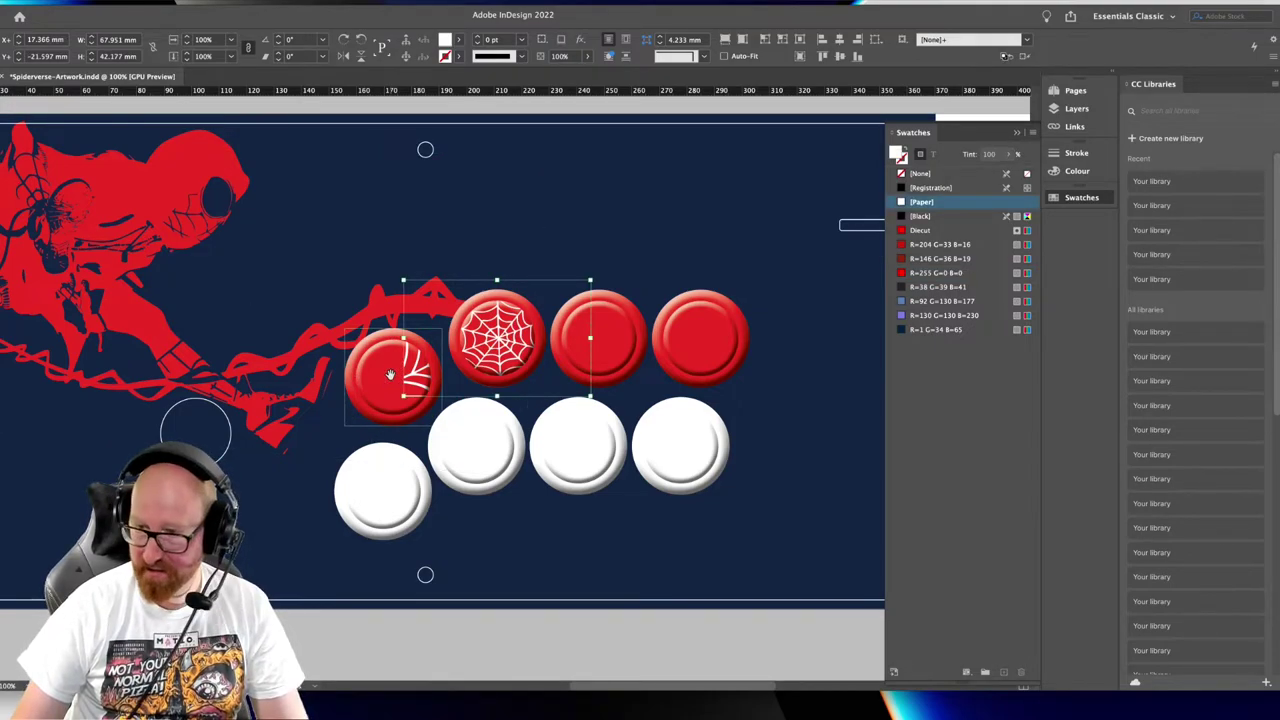
key(alt+shift+super+c)
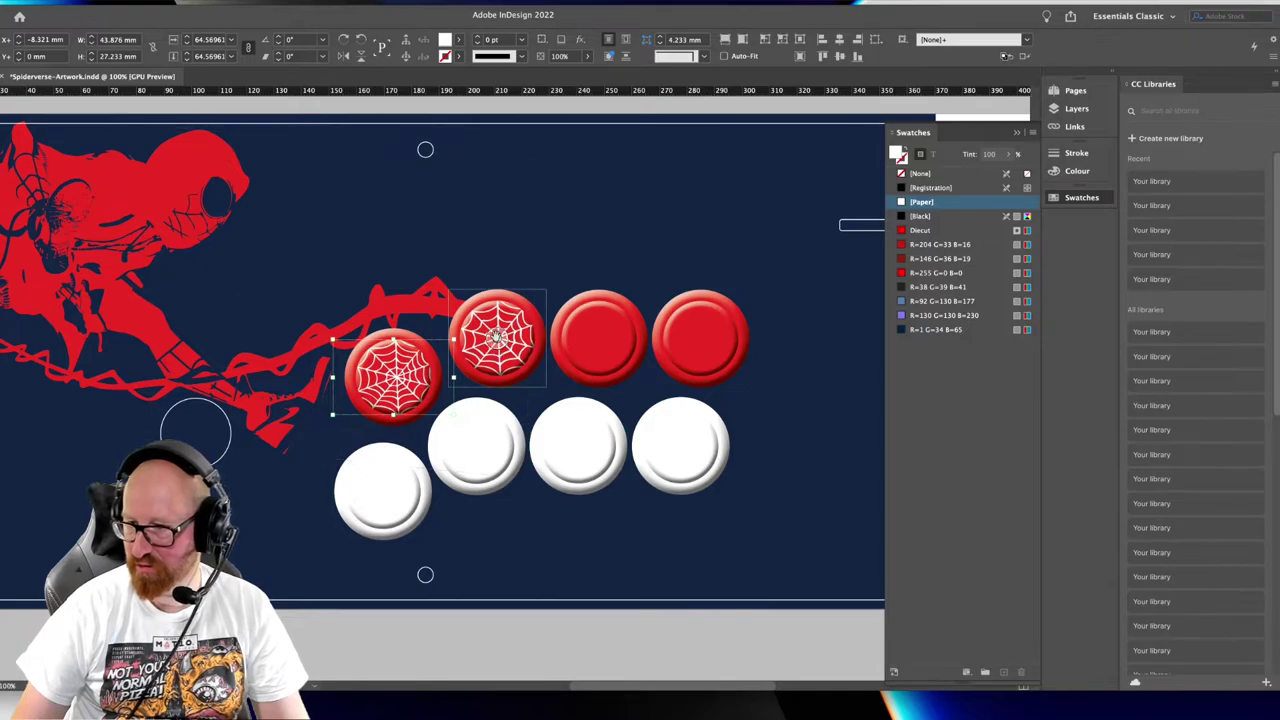
click(497, 338)
key(ctrl+alt+shift+e)
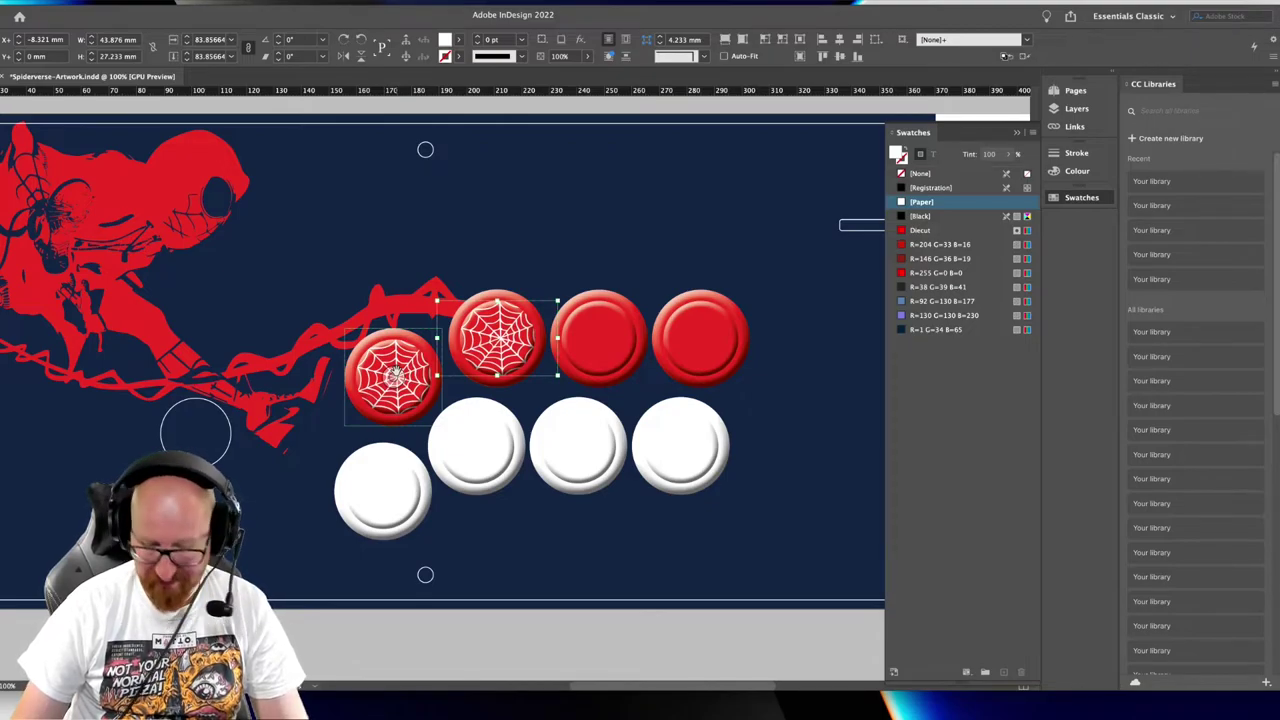
Nudge the first red button's web 0.75 mm left and 0.5 mm up, and the second's 0.75 mm left and 0.75 mm up
click(395, 375)
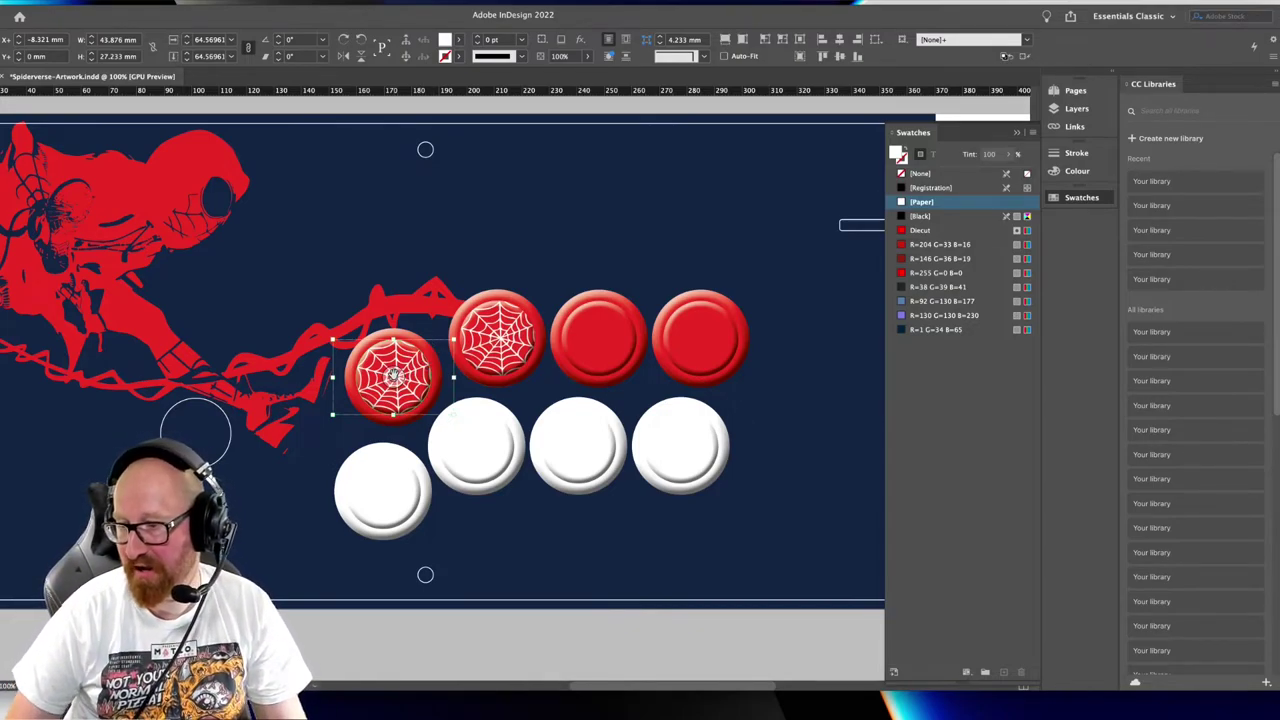
drag(395, 375, 393, 373)
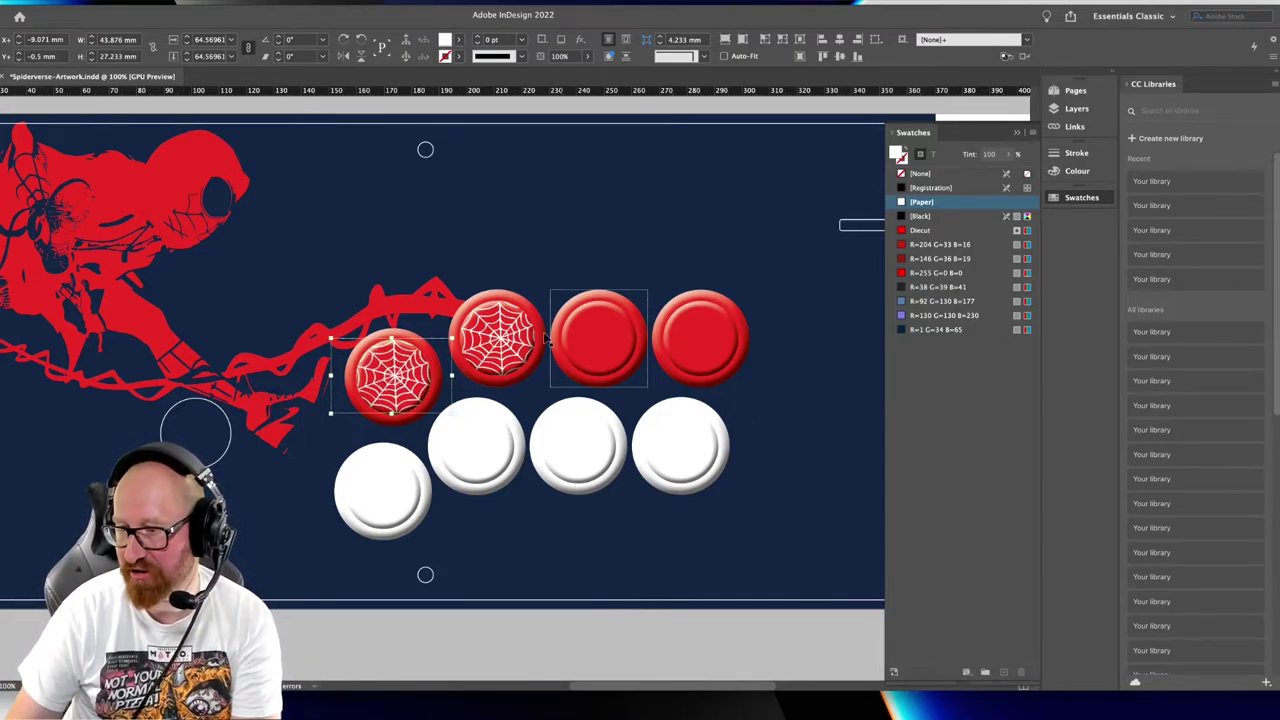
click(496, 338)
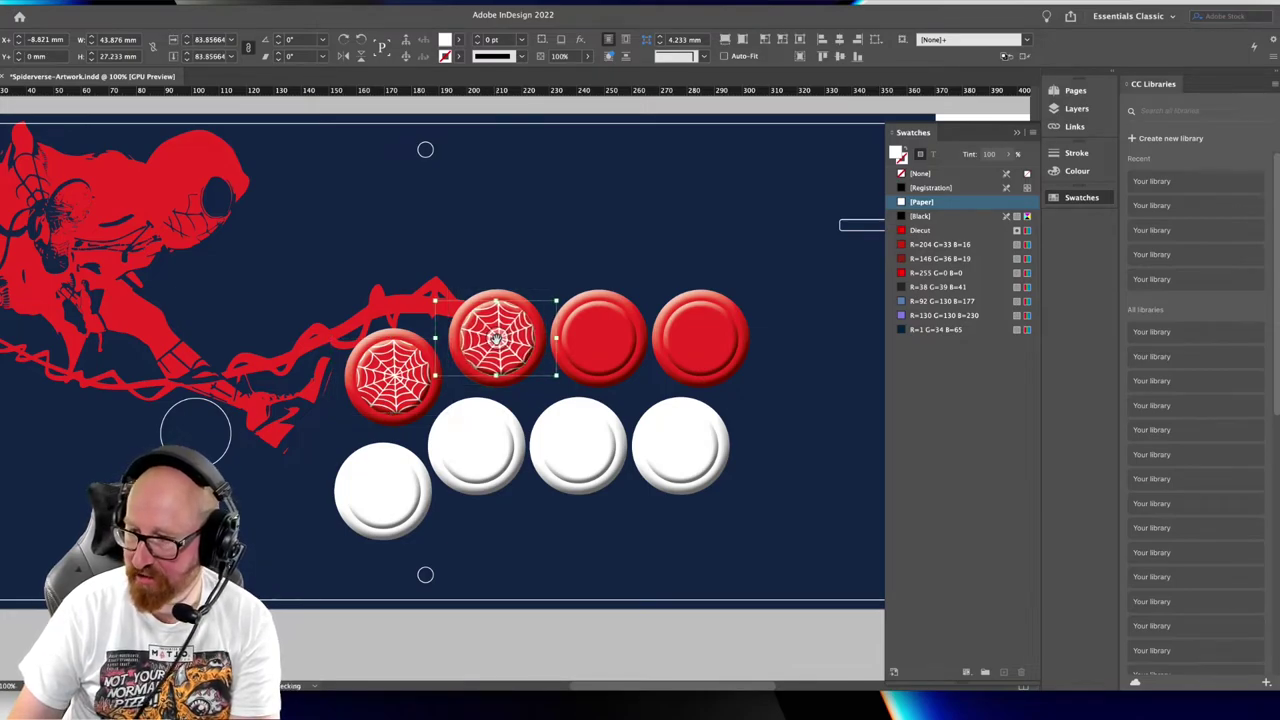
drag(496, 338, 496, 336)
key(Left)
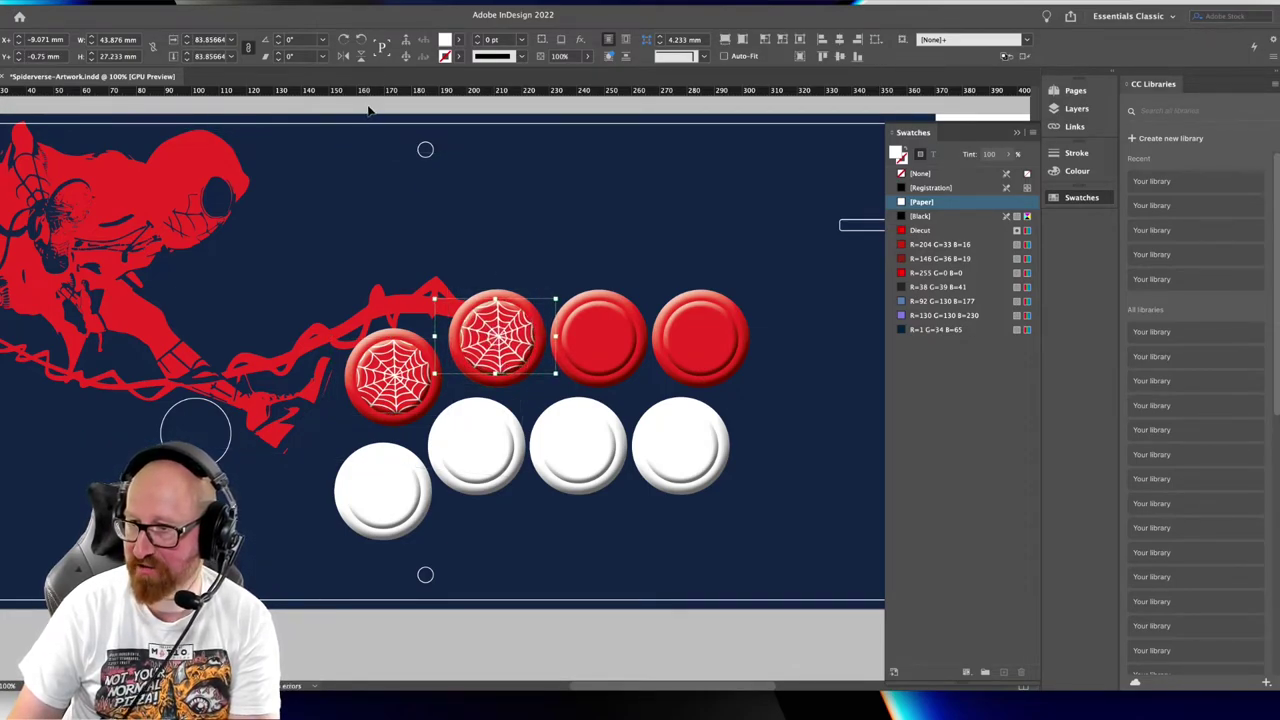
click(370, 107)
click(496, 336)
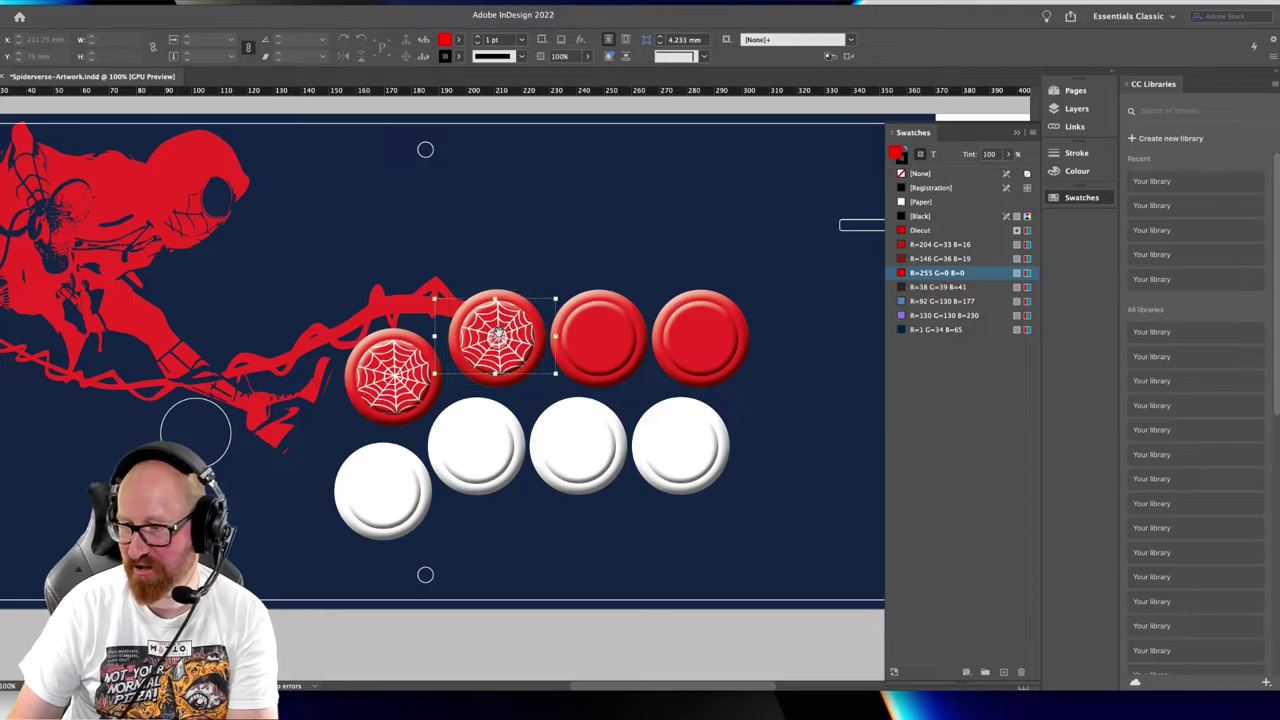
click(379, 111)
Paste the web into the inner circles of the third and fourth red buttons and fit it proportionally to fill each circle
drag(592, 332, 468, 339)
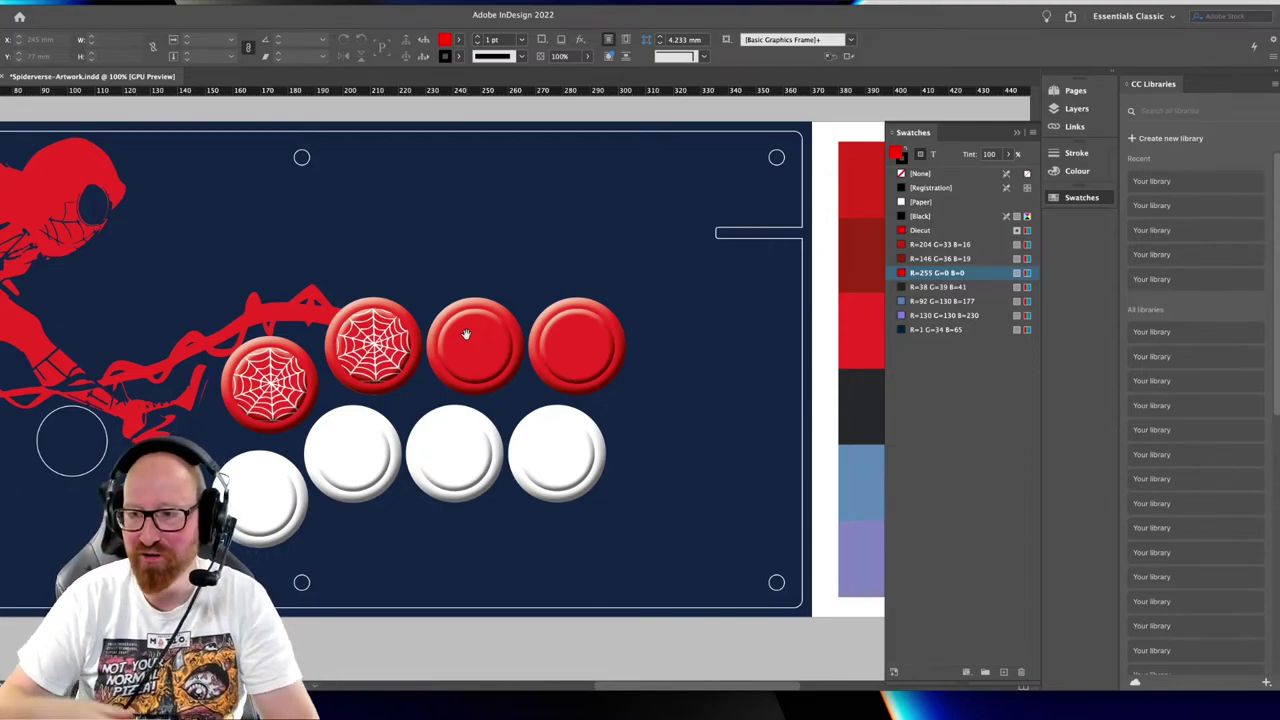
click(487, 336)
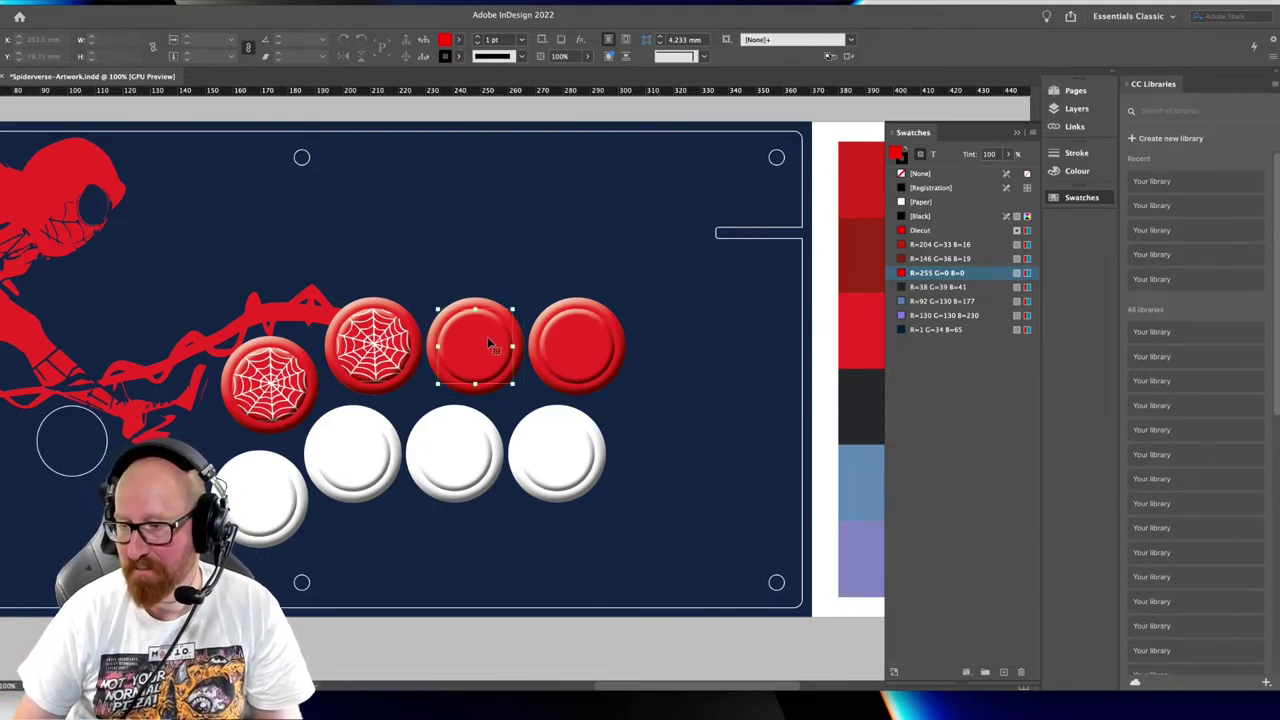
key(ctrl+alt+v)
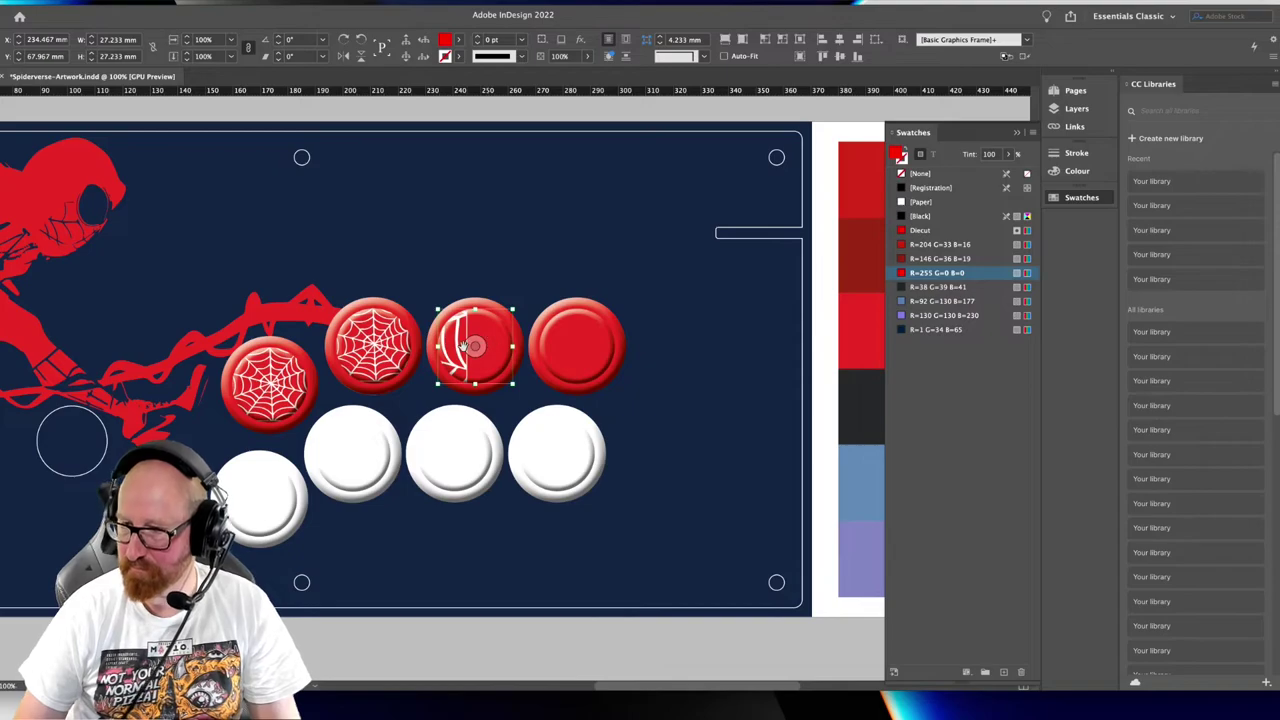
click(476, 342)
key(alt+shift+super+c)
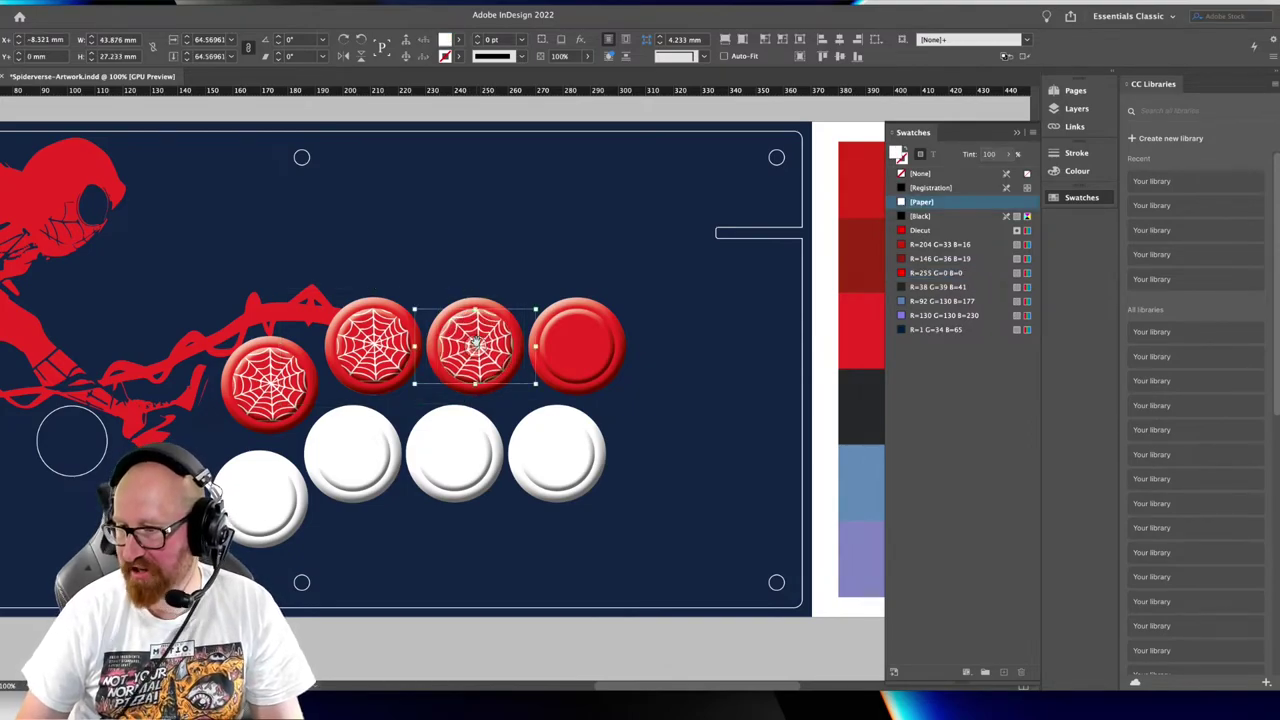
click(567, 353)
key(ctrl+alt+v)
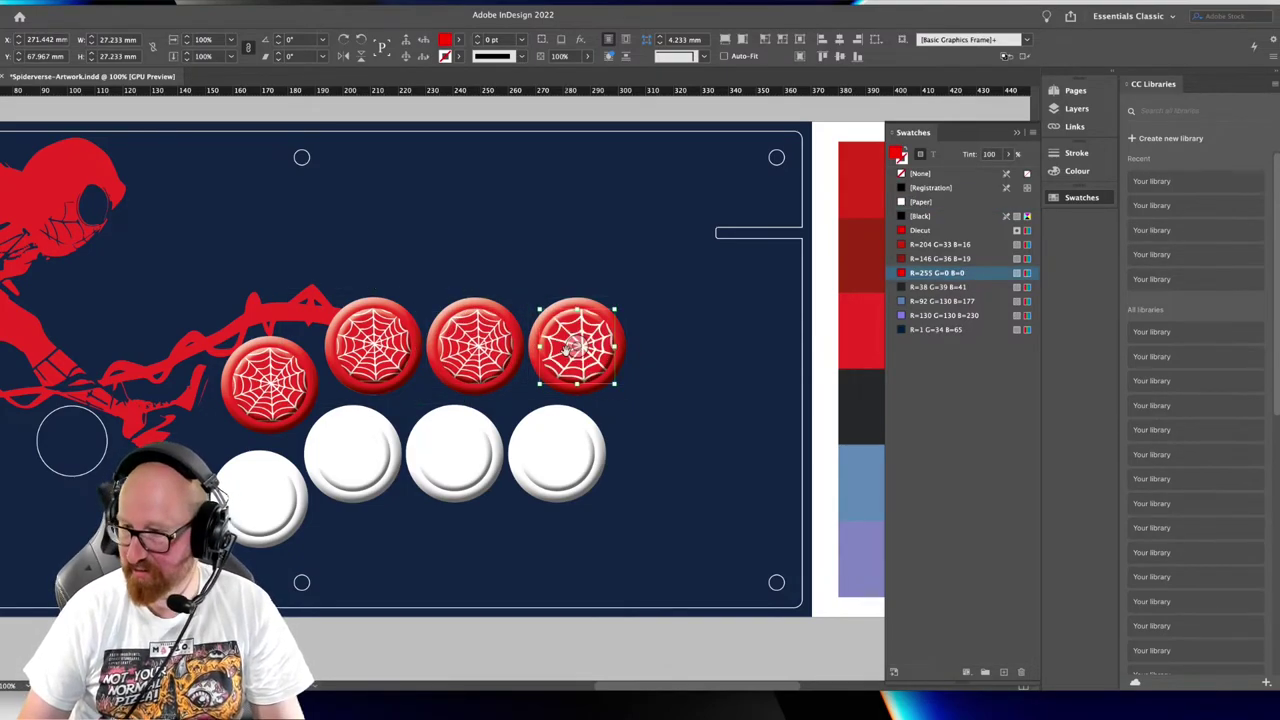
click(381, 114)
Nudge the webs in the fourth and third red buttons towards the centres of their inner circles
scroll(387, 300, left, 3)
scroll(387, 300, down, 1)
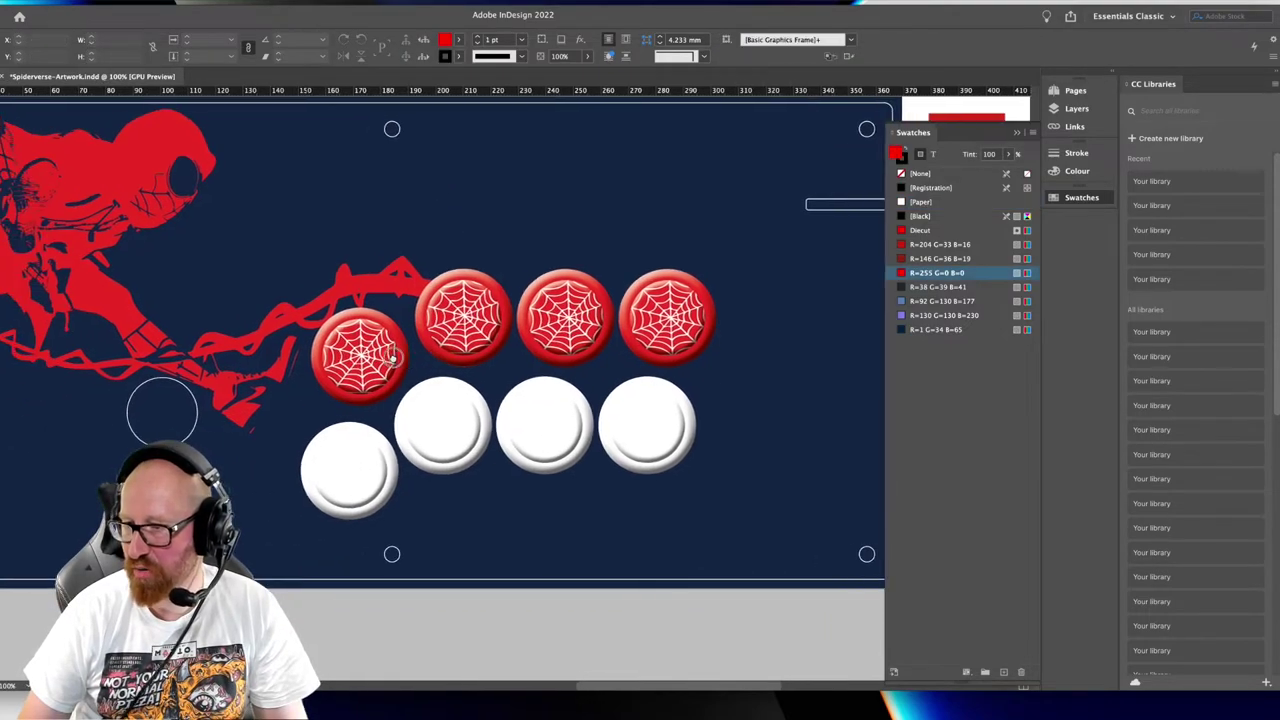
click(672, 316)
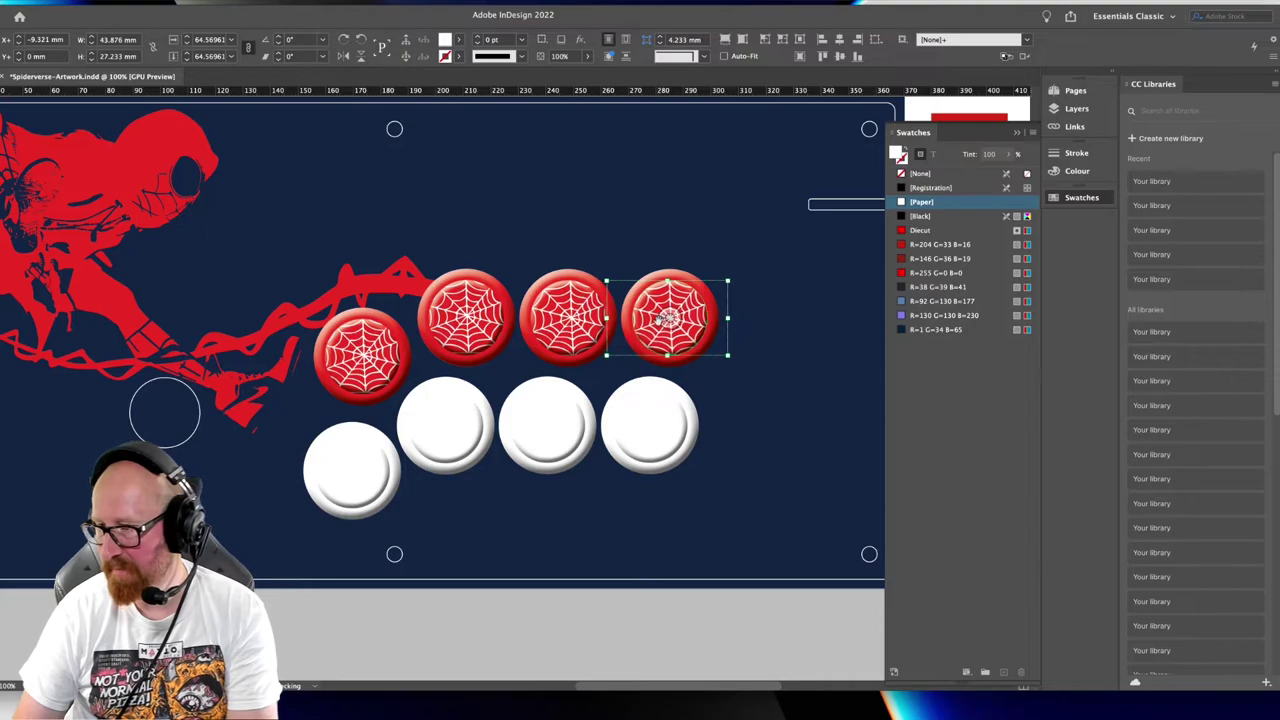
click(567, 318)
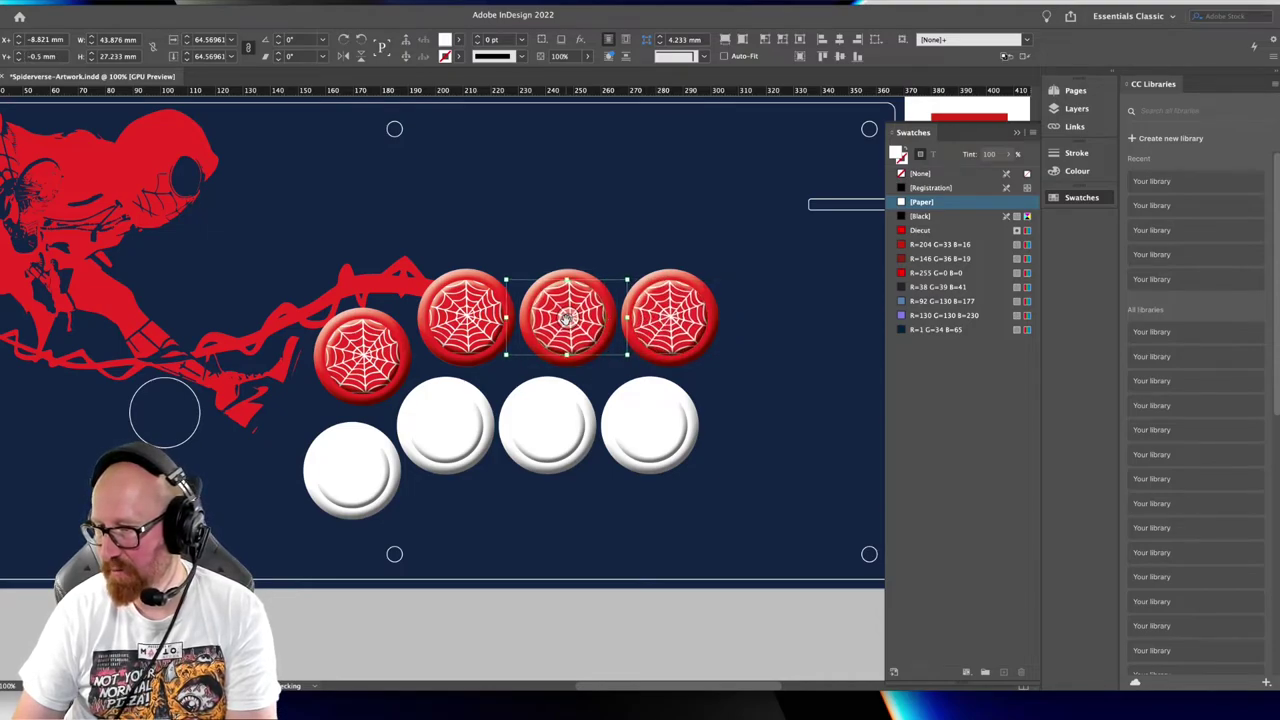
Paste the web into the leftmost white button's inner circle, fit it proportionally and colour it [Black]
click(360, 480)
click(360, 478)
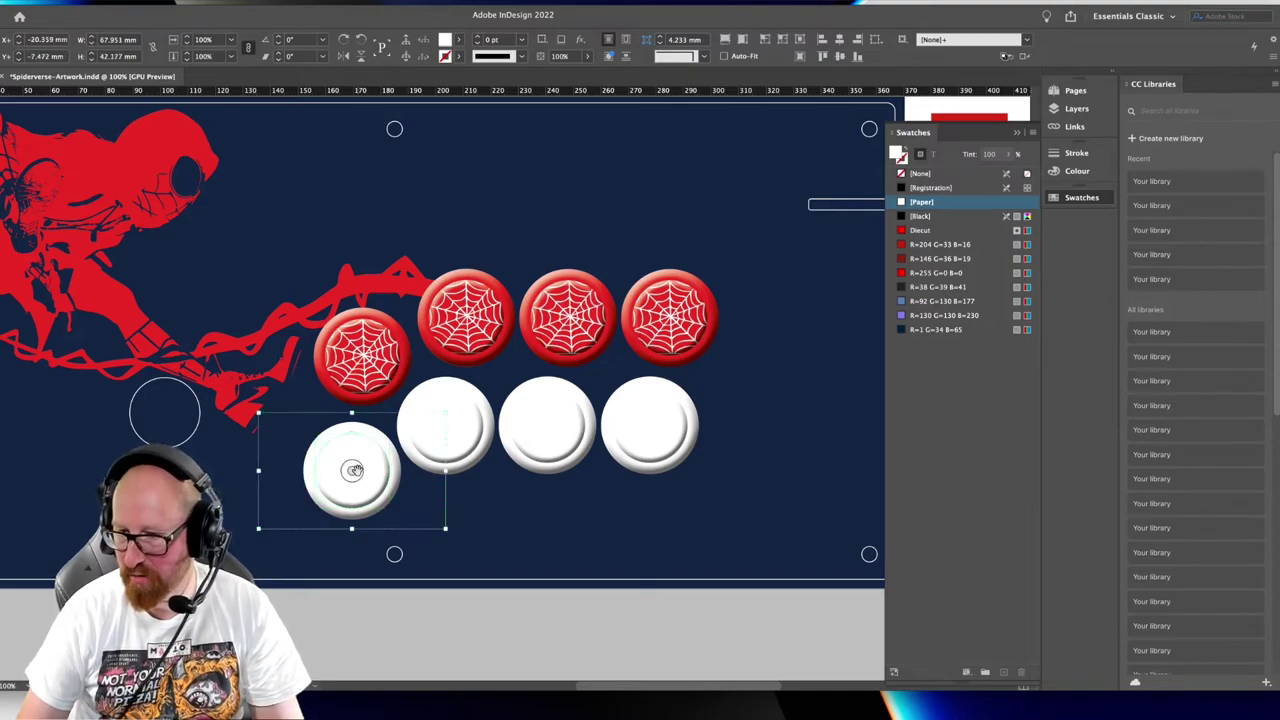
click(350, 468)
click(920, 216)
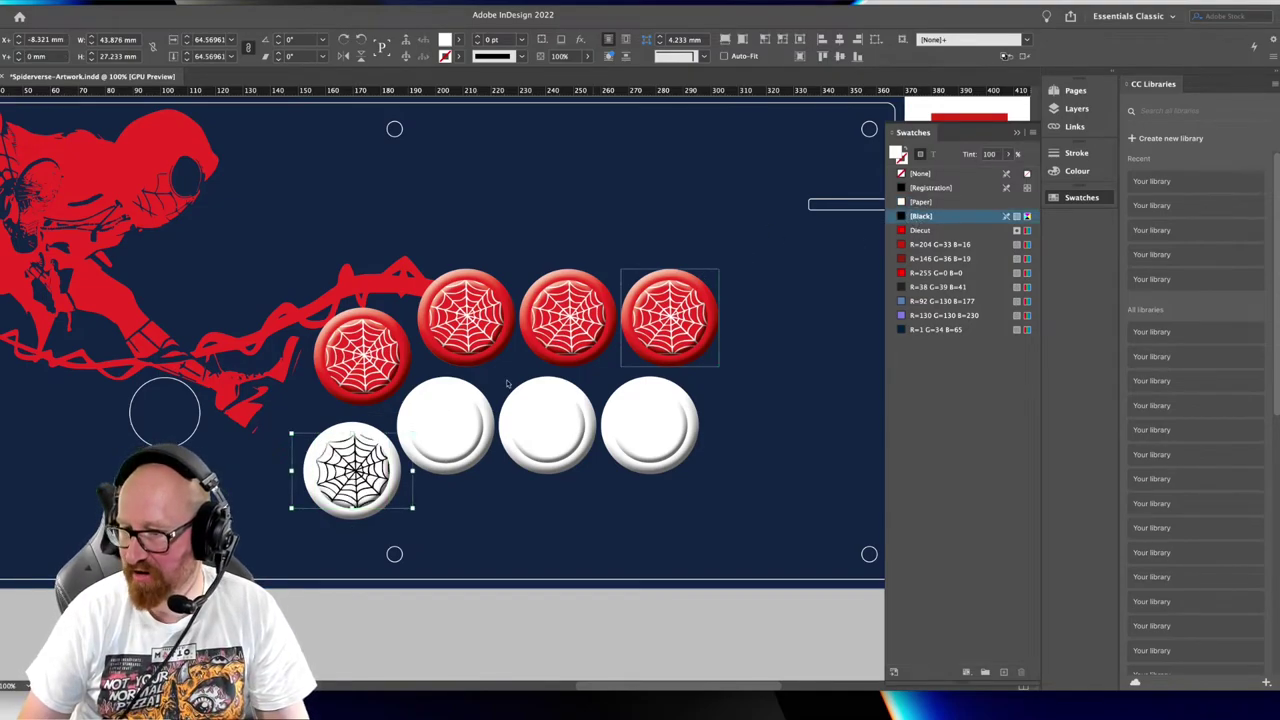
Nudge the leftmost white button's web 0.5 mm left and 0.25 mm up, and recolour it R=1 G=34 B=65
key(Left)
key(Left)
key(Up)
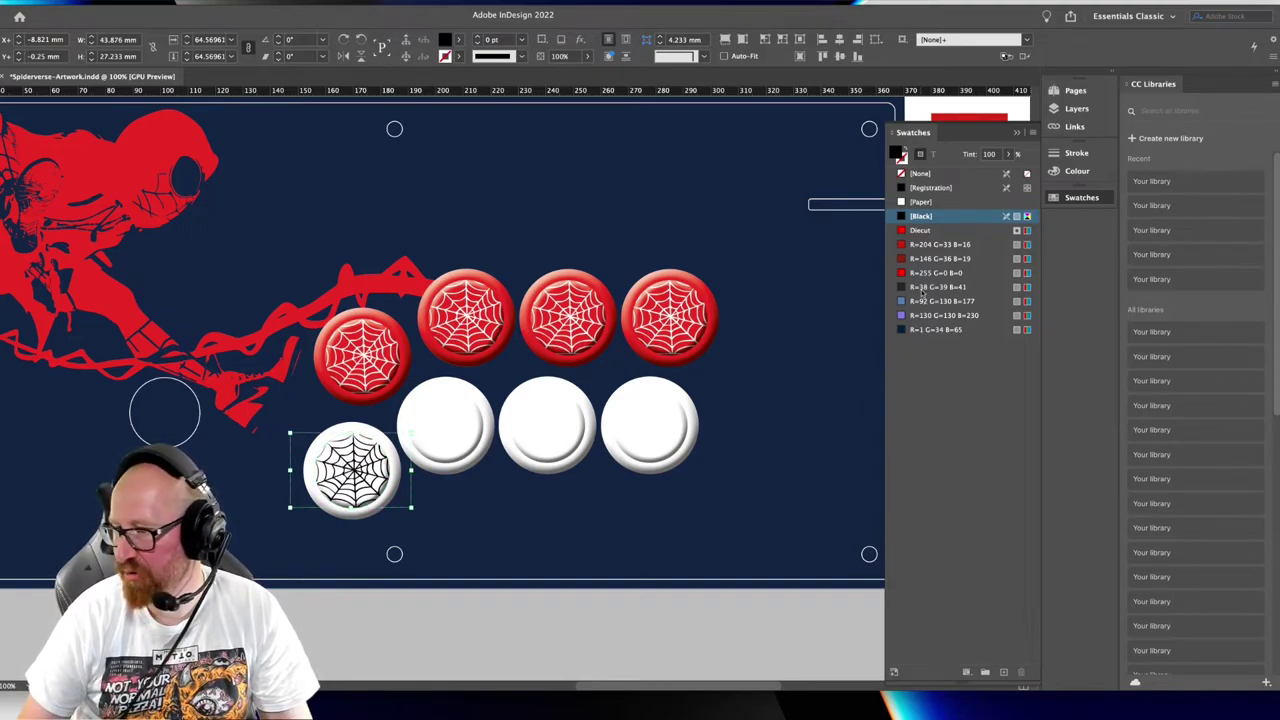
click(922, 289)
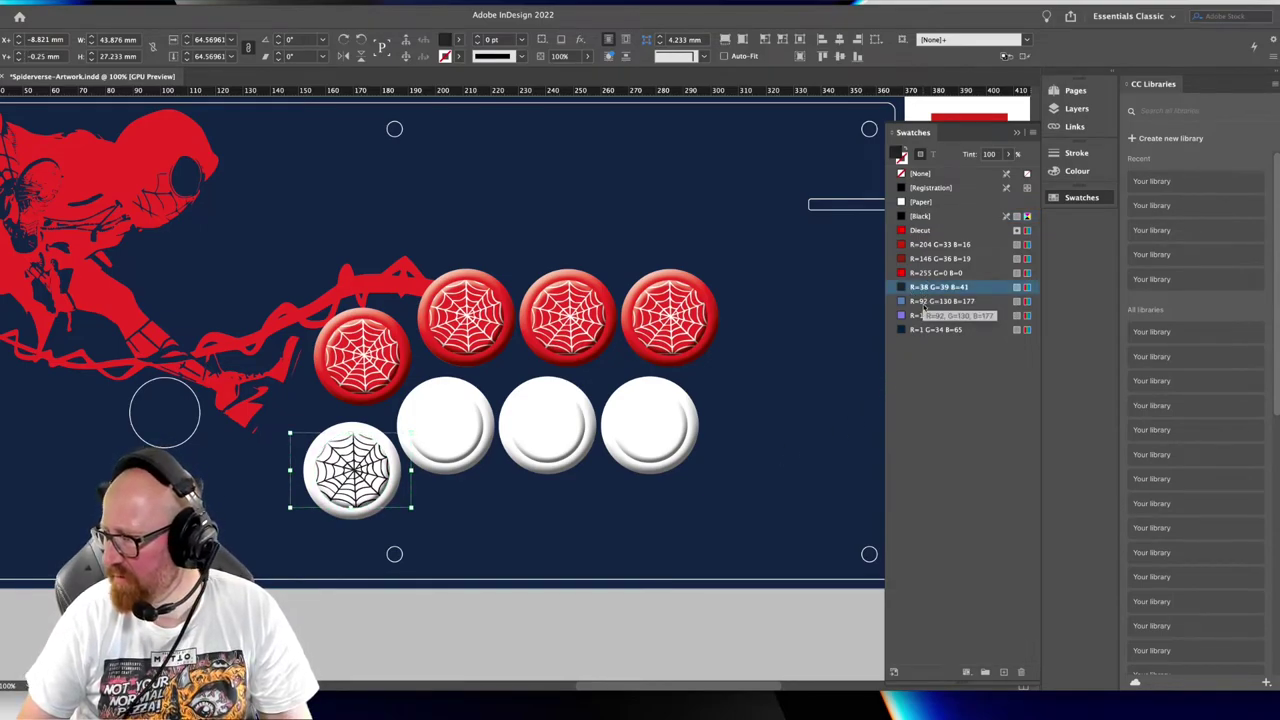
click(918, 330)
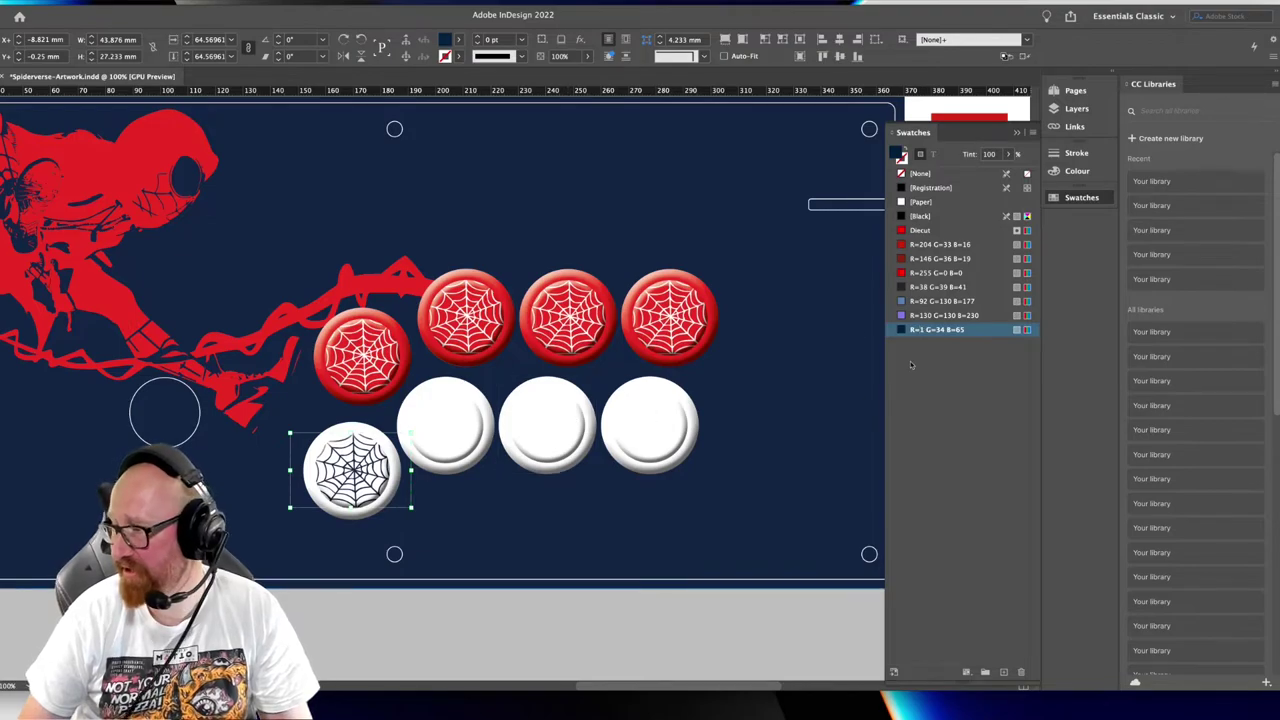
Fill the second white button's inner circle with R=1 G=34 B=65 and place the white web inside it
click(448, 421)
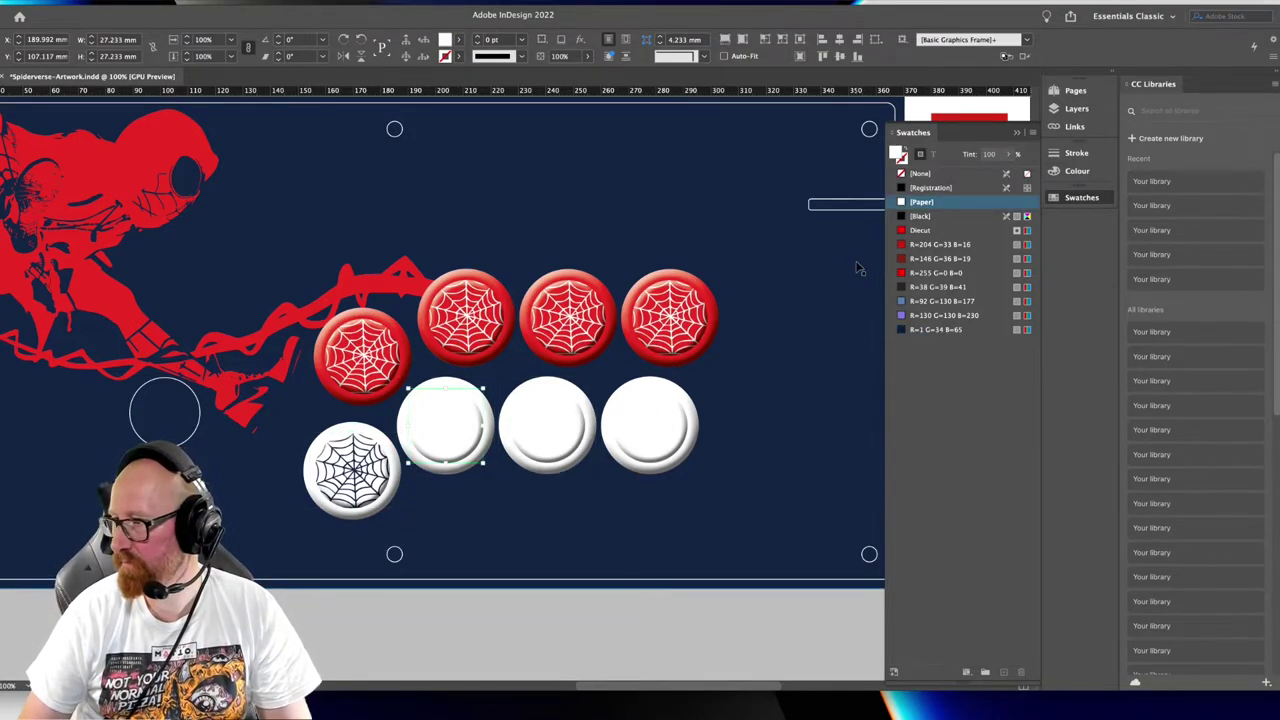
click(940, 329)
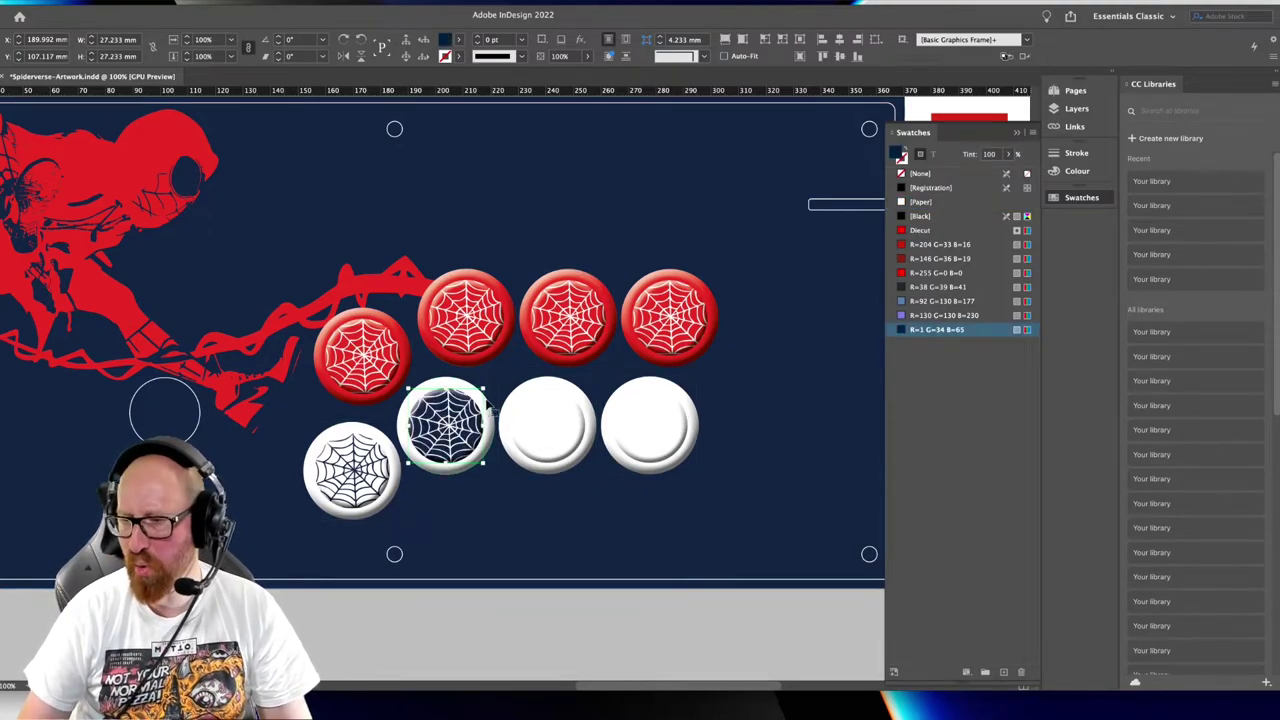
drag(429, 491, 445, 491)
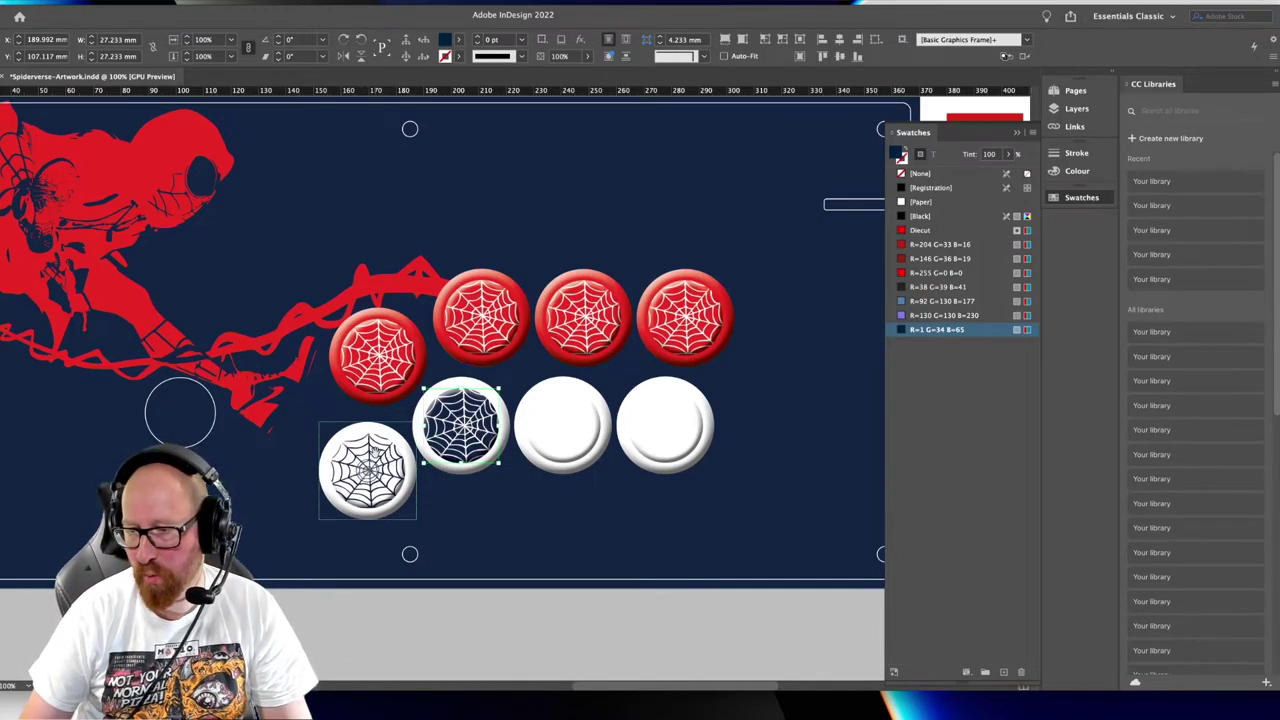
Recolour the leftmost white button's web to [Paper] and fill its inner circle with R=1 G=34 B=65
click(368, 458)
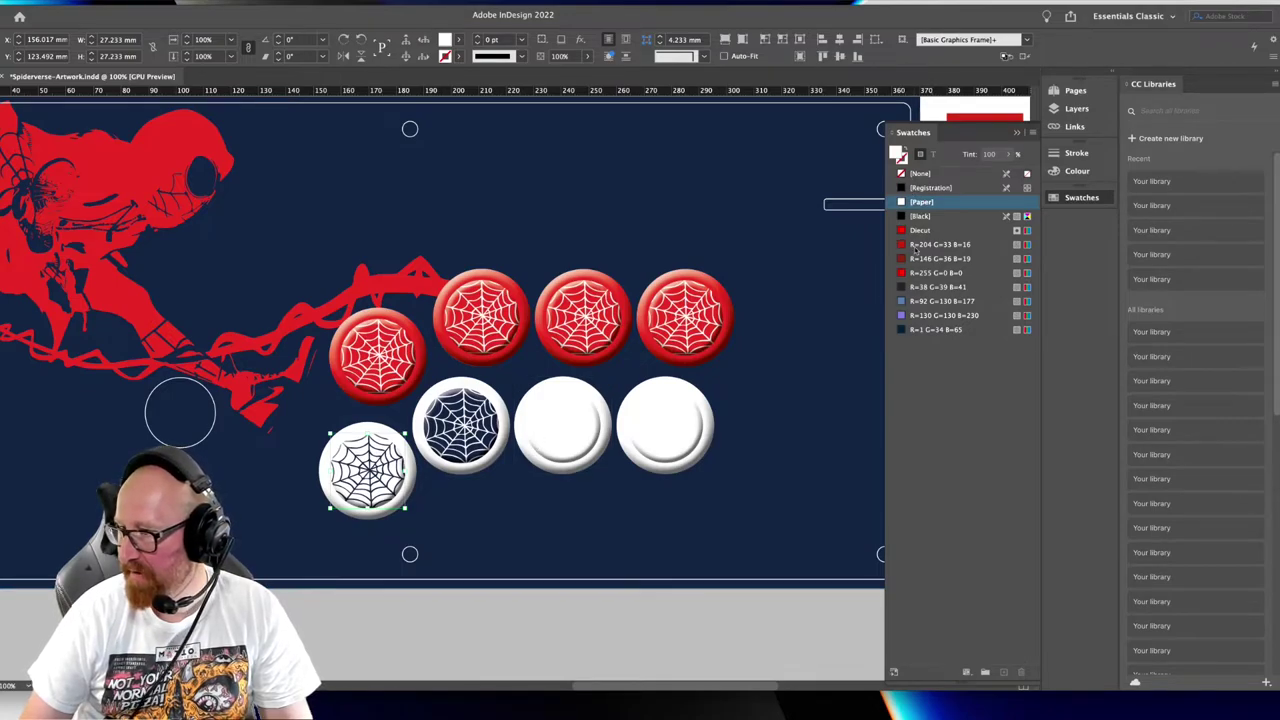
click(380, 465)
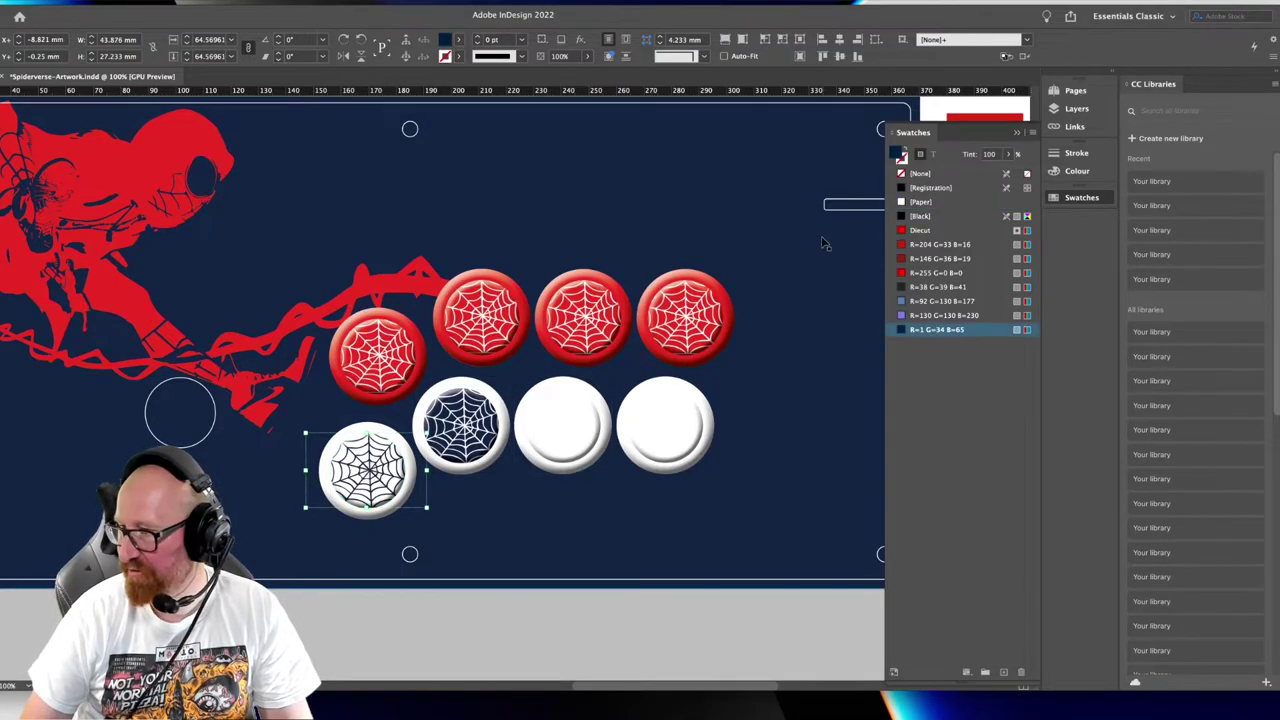
click(916, 202)
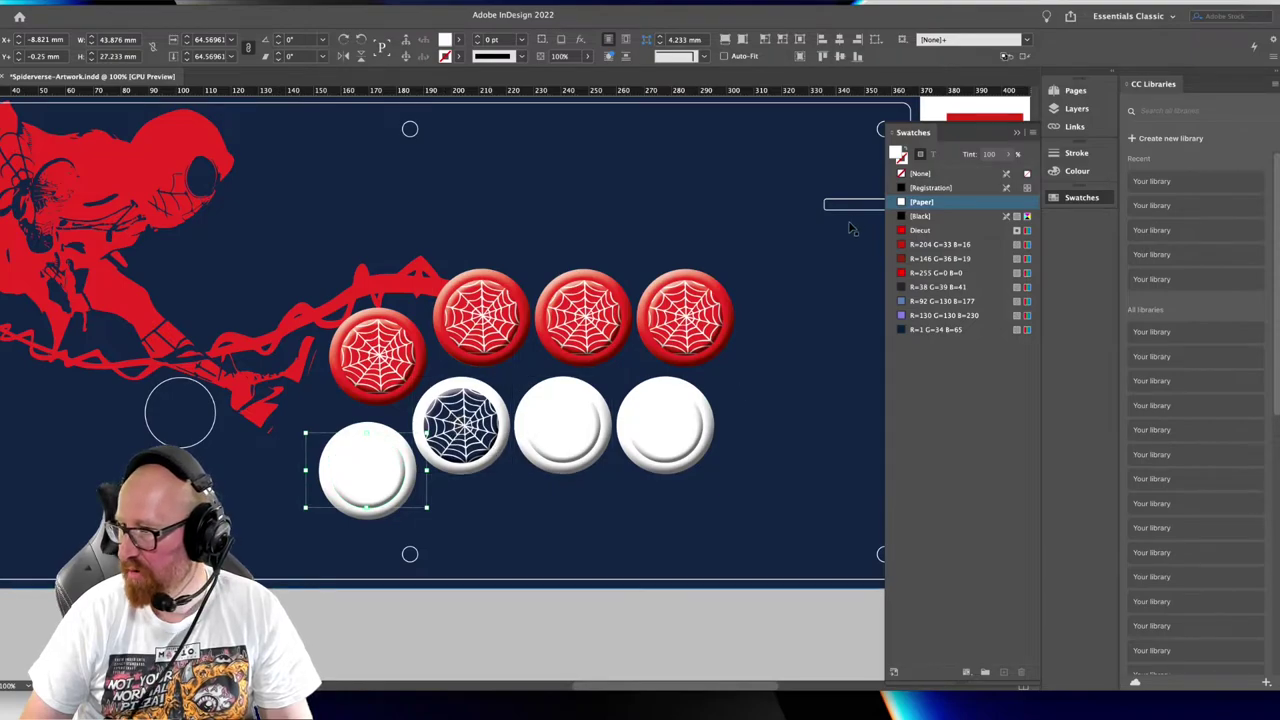
click(517, 604)
click(369, 457)
click(368, 464)
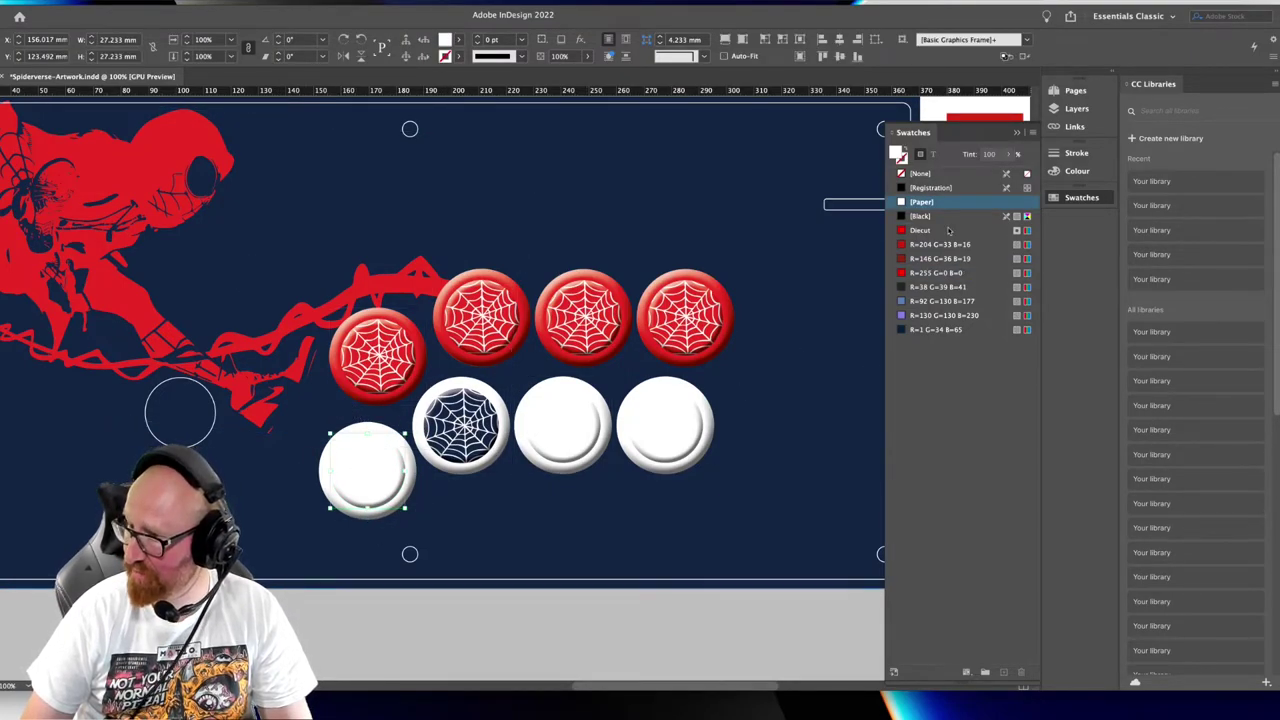
click(920, 330)
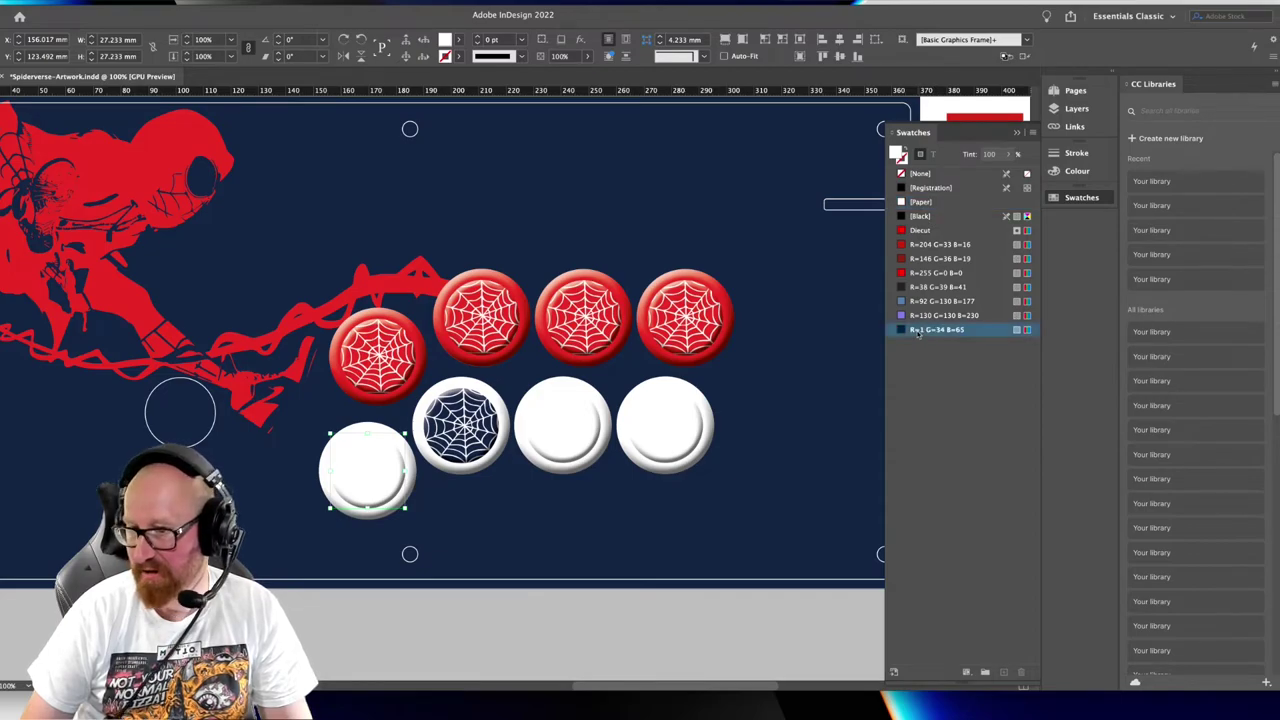
click(507, 632)
Fill the inner circles of the third and fourth white buttons with R=1 G=34 B=65
scroll(401, 499, right, 3)
scroll(401, 499, left, 1)
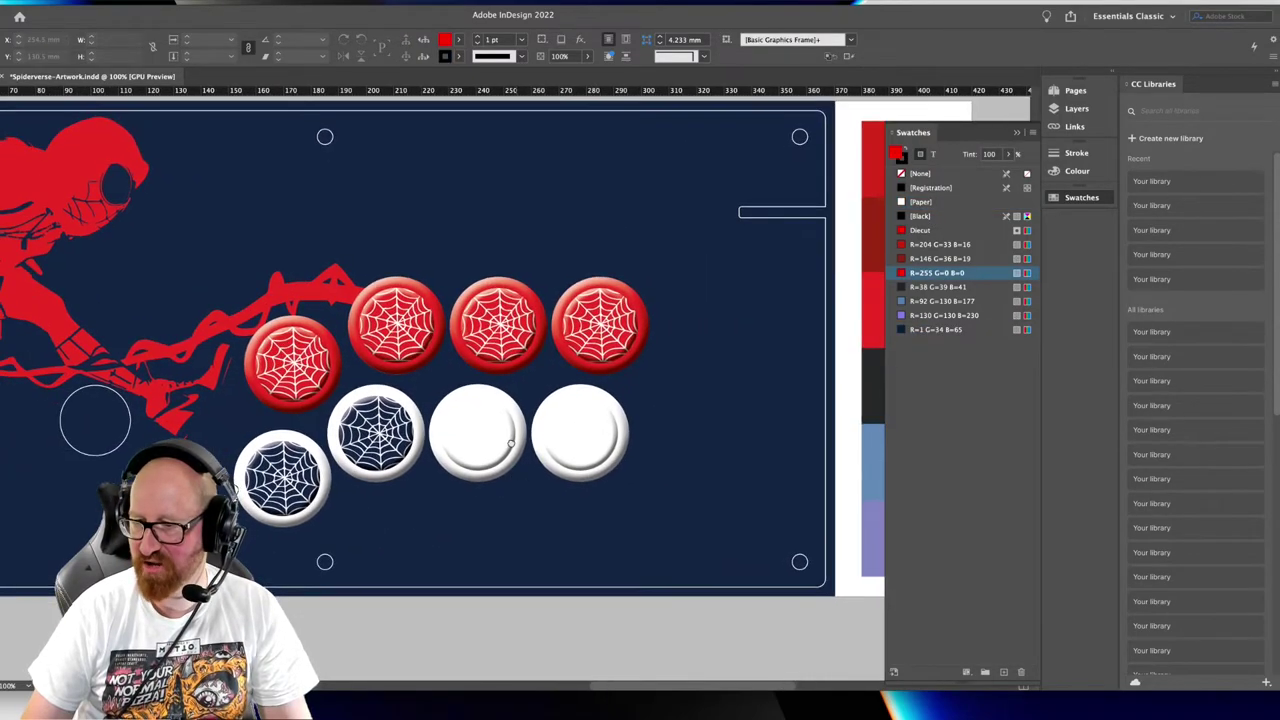
click(491, 423)
click(950, 330)
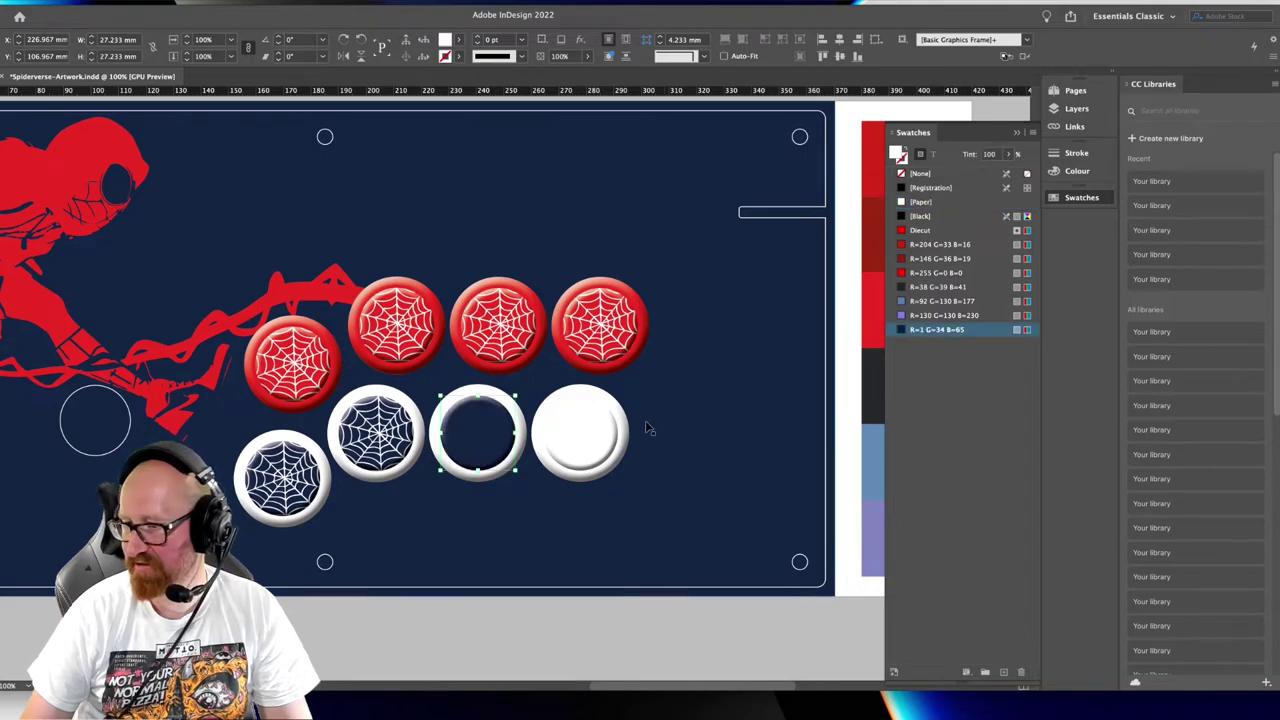
click(600, 435)
click(935, 330)
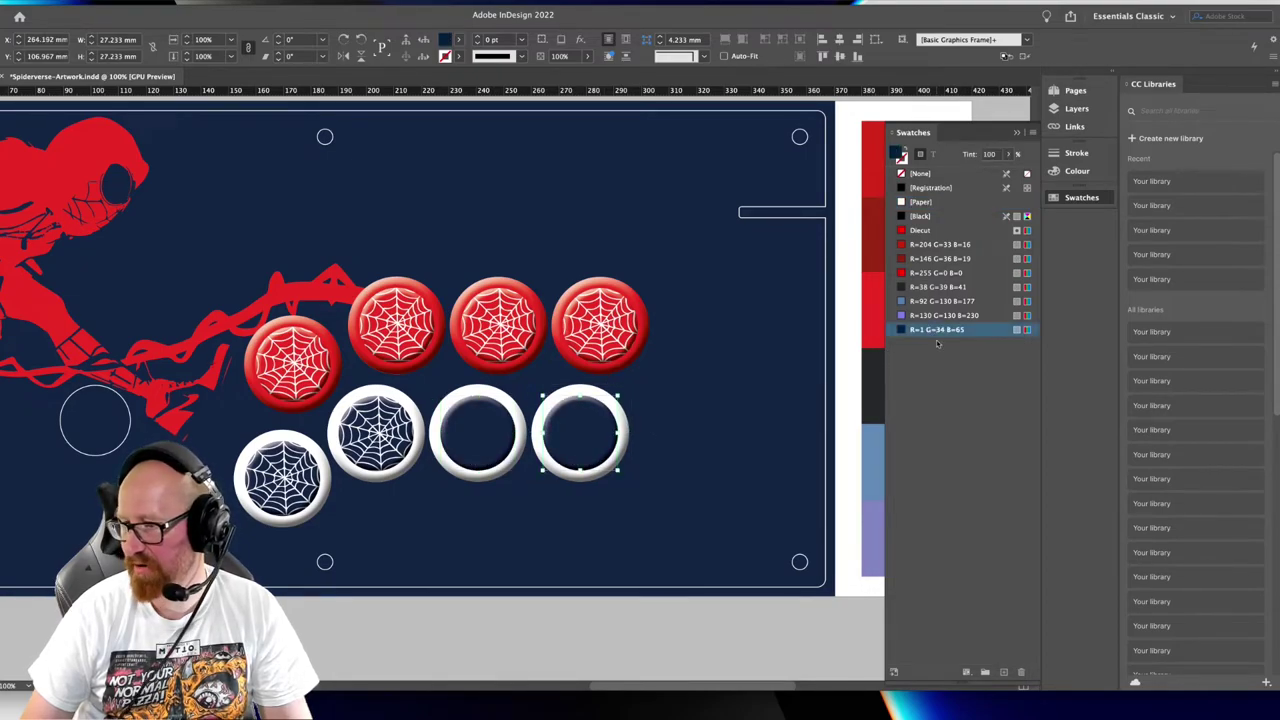
Paste the white web into the navy circles of the third and fourth white buttons and fit the fourth button's web proportionally
click(500, 426)
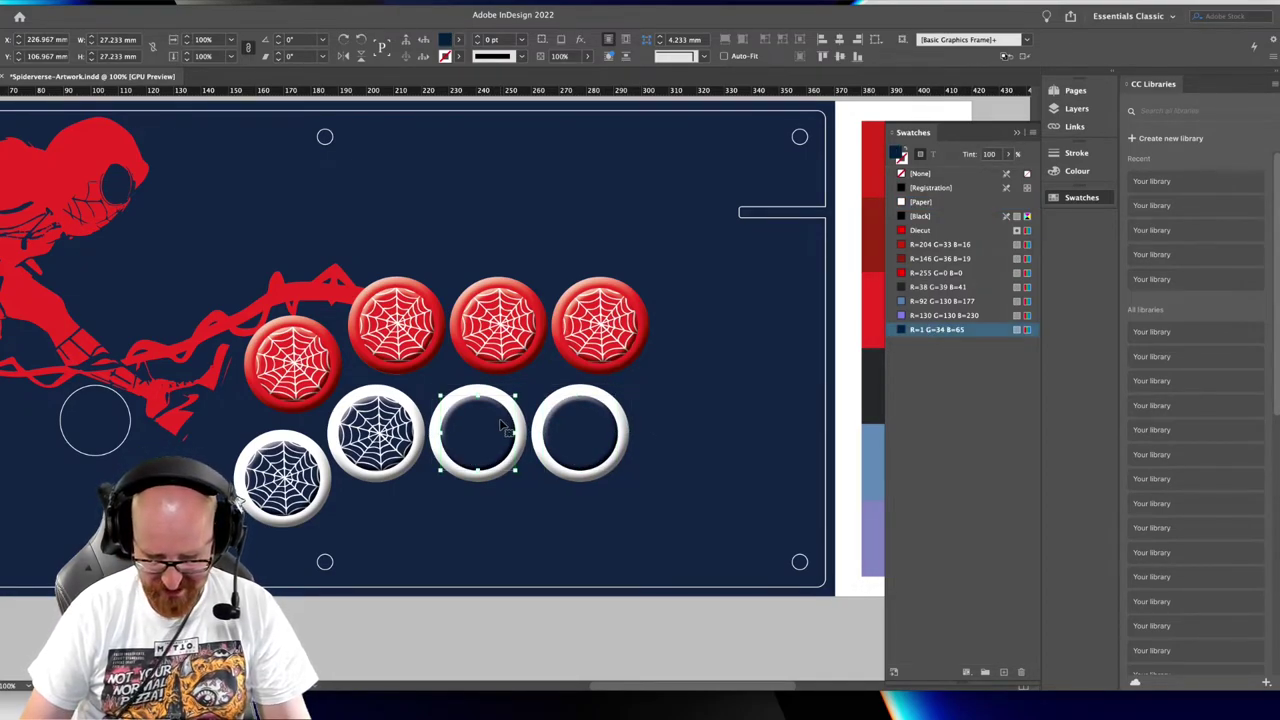
double_click(430, 337)
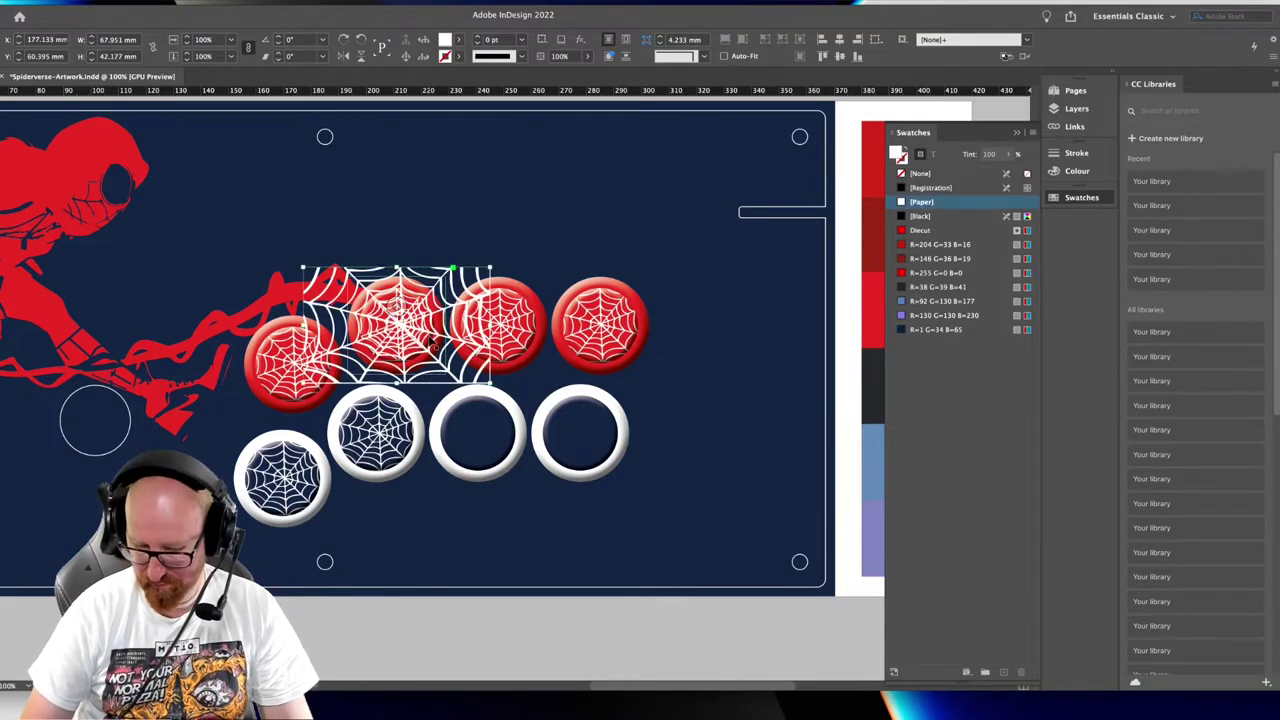
key(super+shift+a)
click(486, 436)
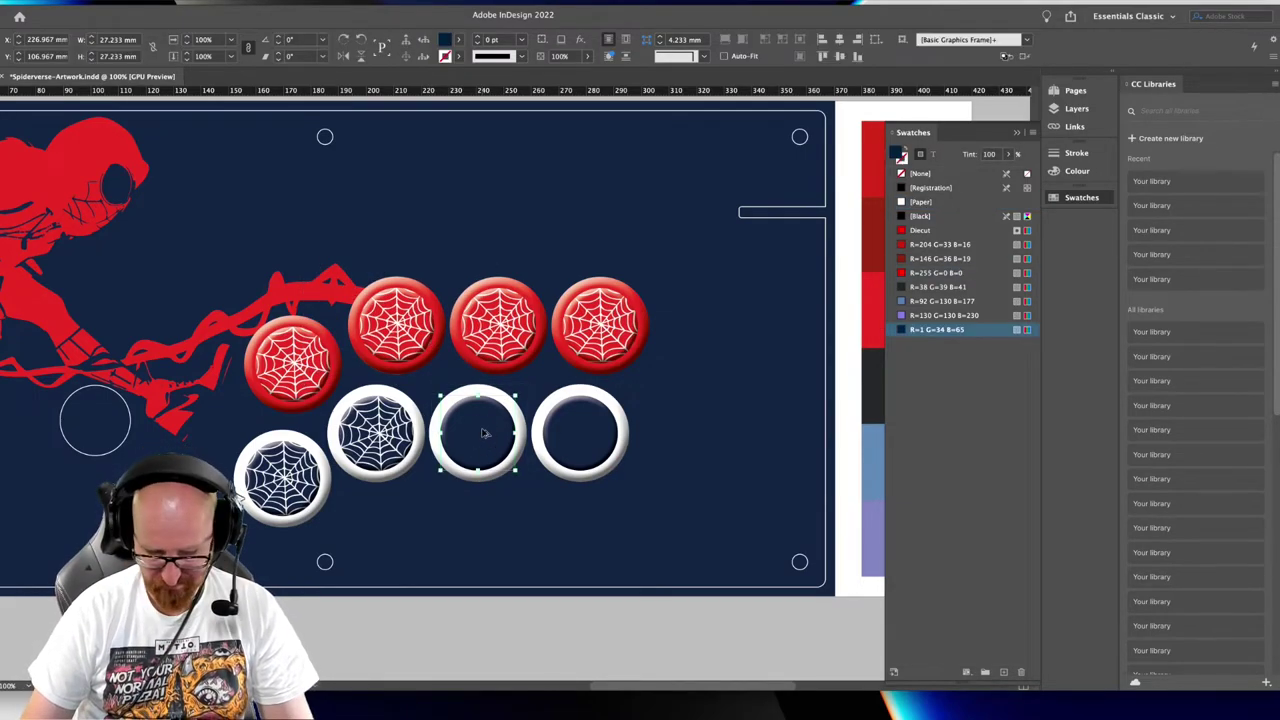
key(ctrl+alt+v)
click(580, 432)
key(ctrl+alt+v)
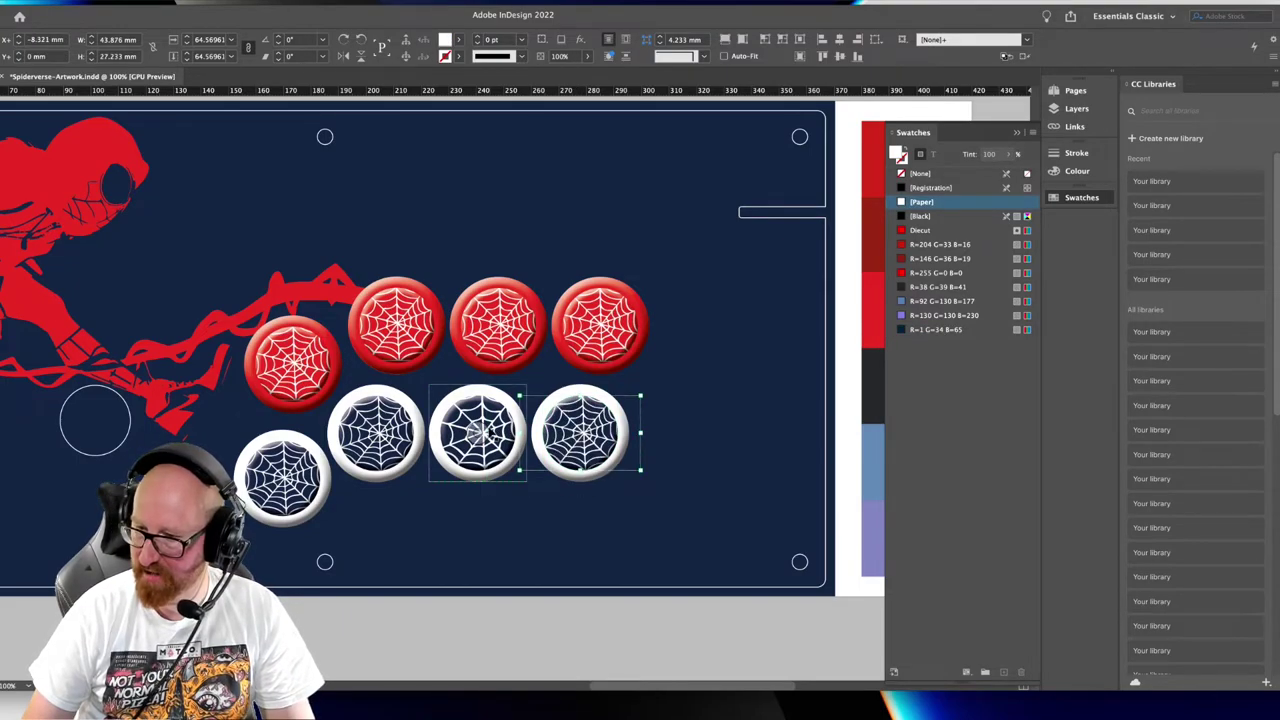
Fit the third white button's web proportionally within its navy circle and nudge it about 1 mm left and 0.25 mm up
click(478, 428)
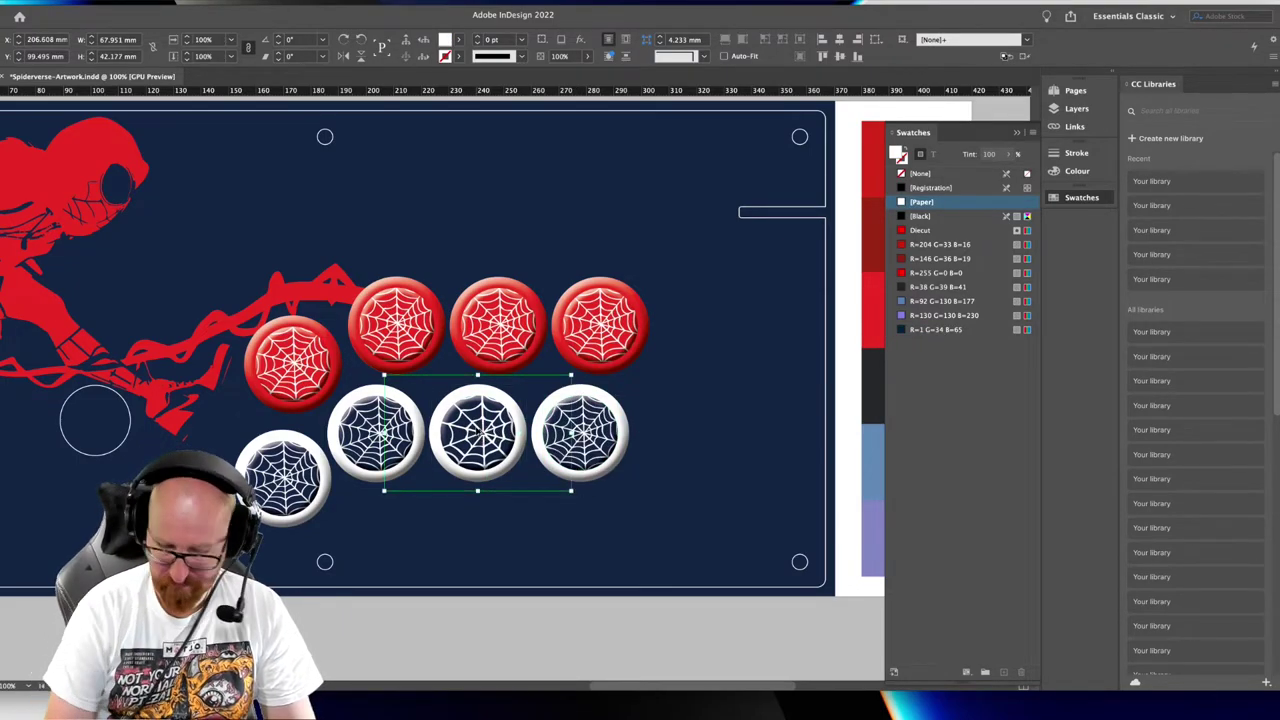
key(ctrl+v)
key(ctrl+z)
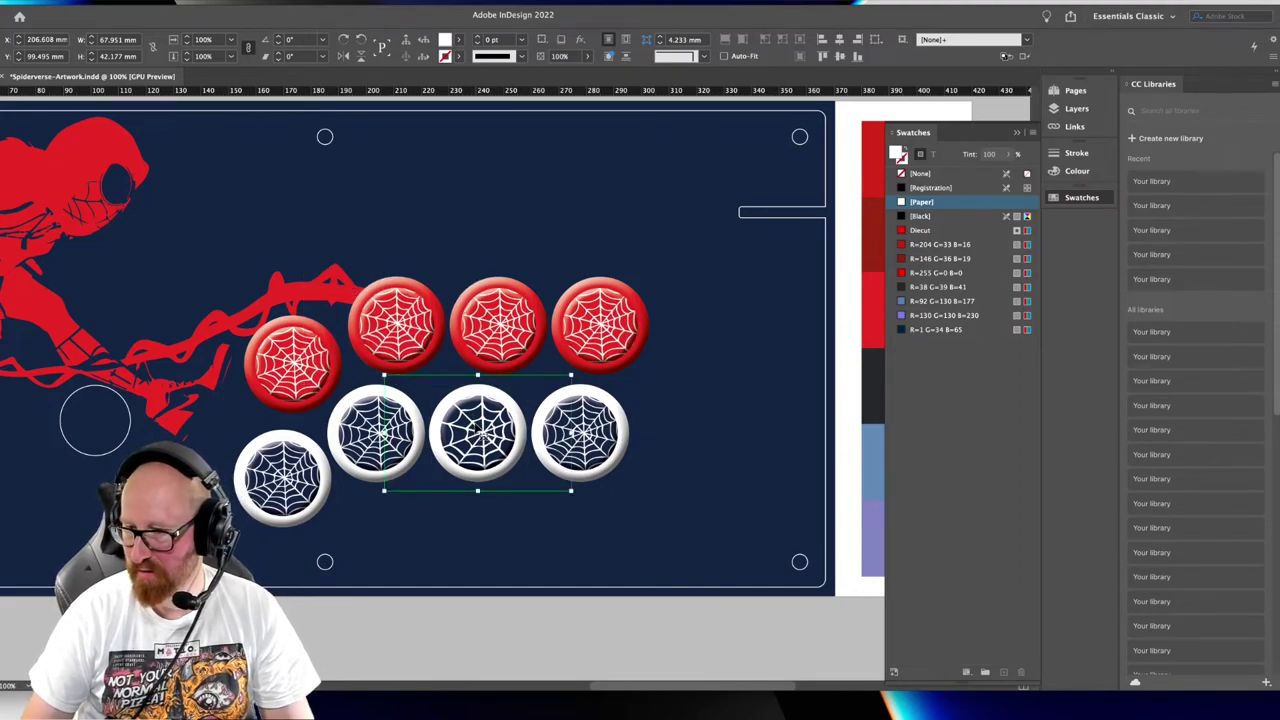
click(521, 590)
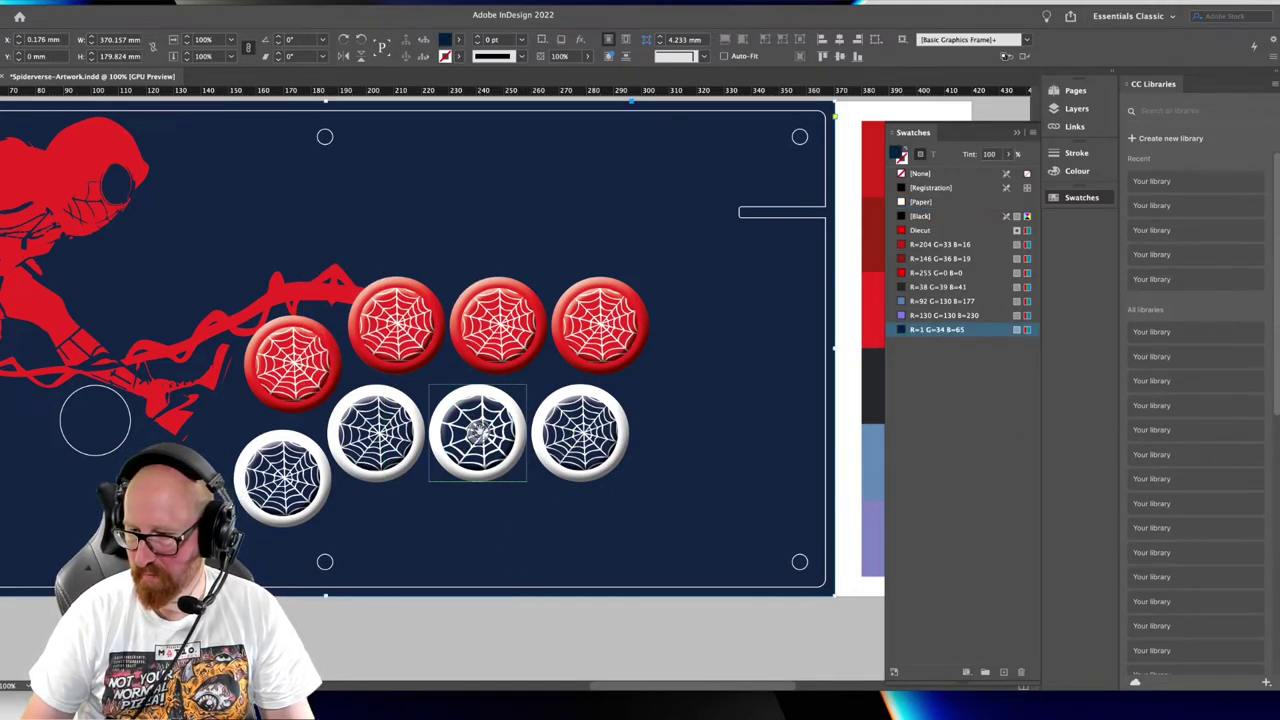
click(478, 432)
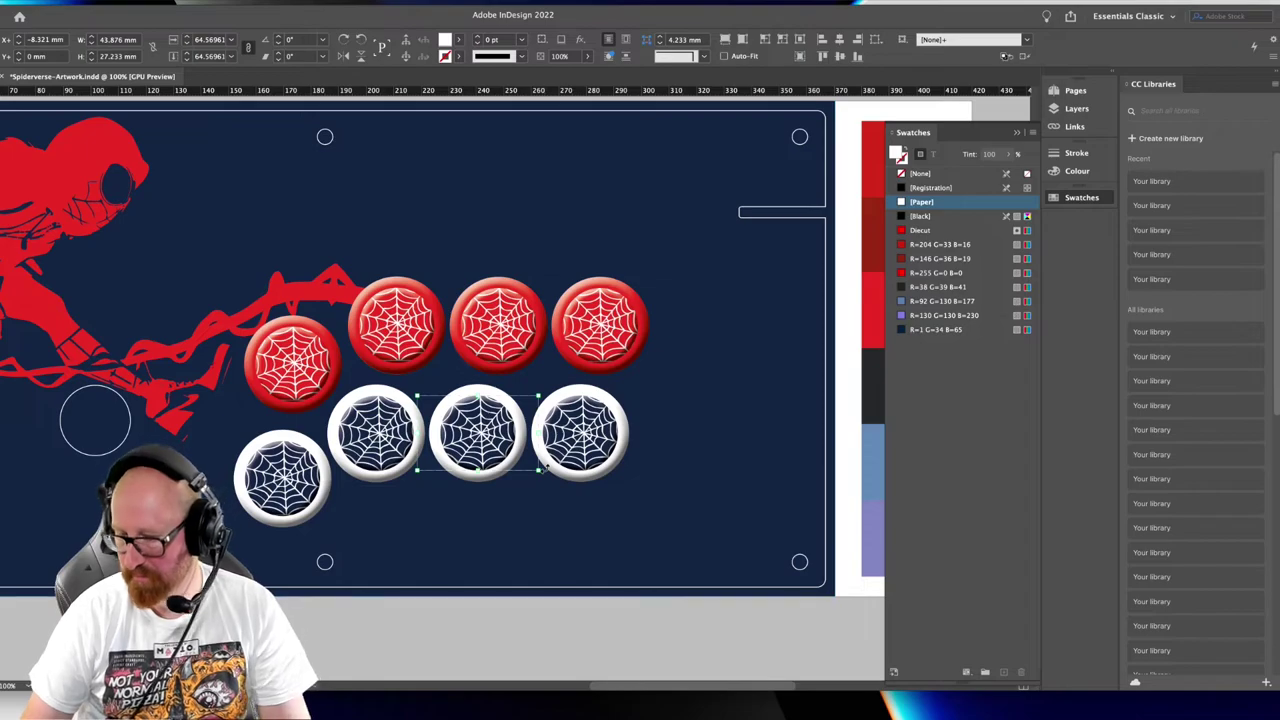
click(580, 432)
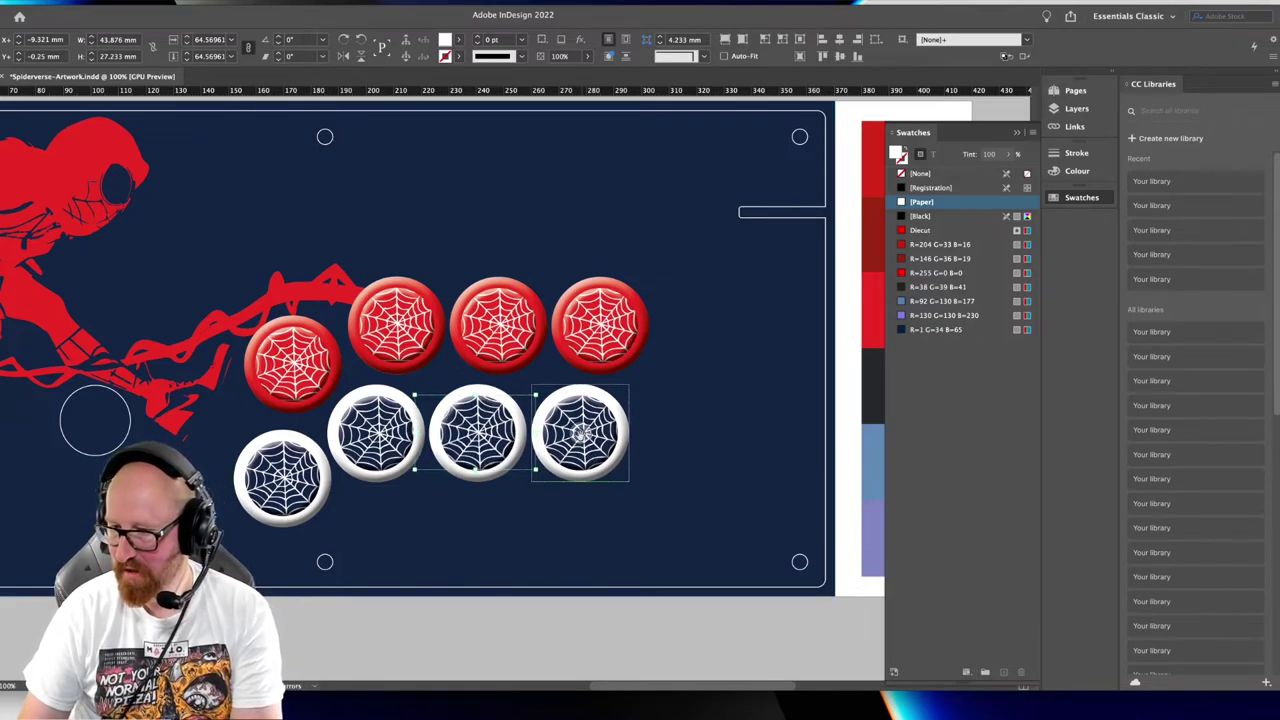
click(504, 621)
Review the navy panel with its web buttons and compare it with the red panel and its plain buttons
key(super+minus)
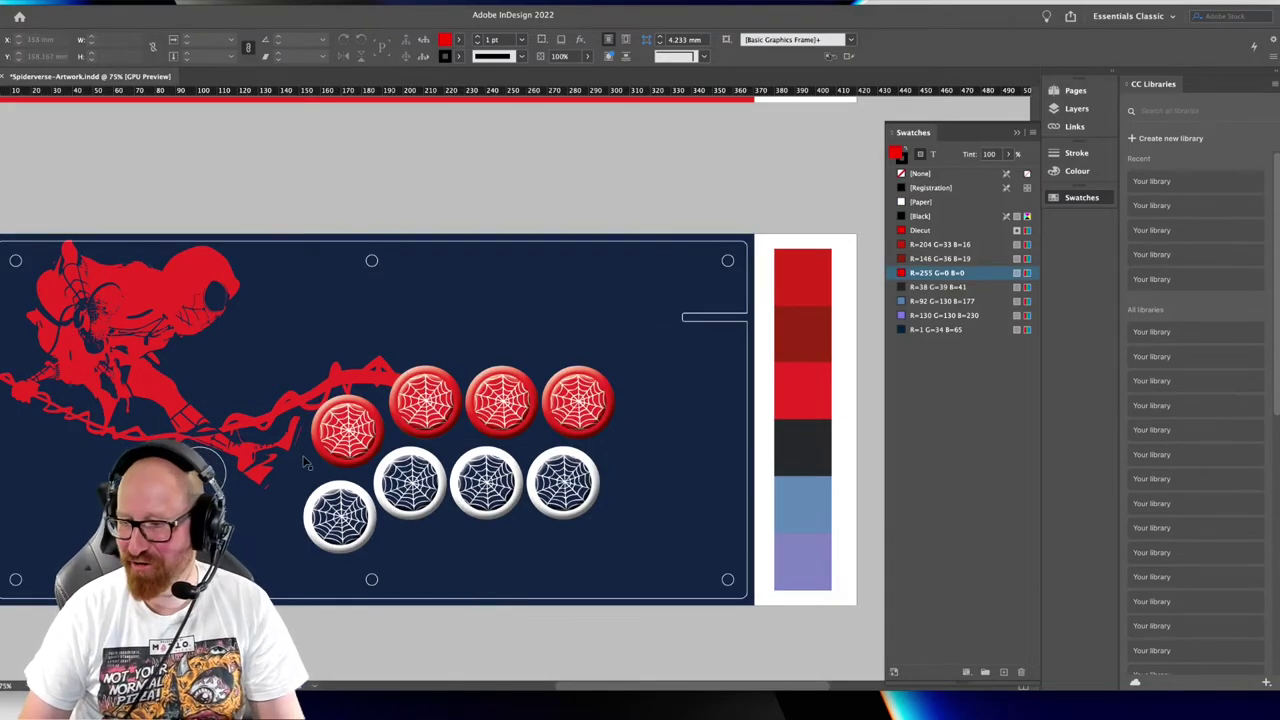
drag(193, 391, 361, 391)
scroll(361, 390, right, 2)
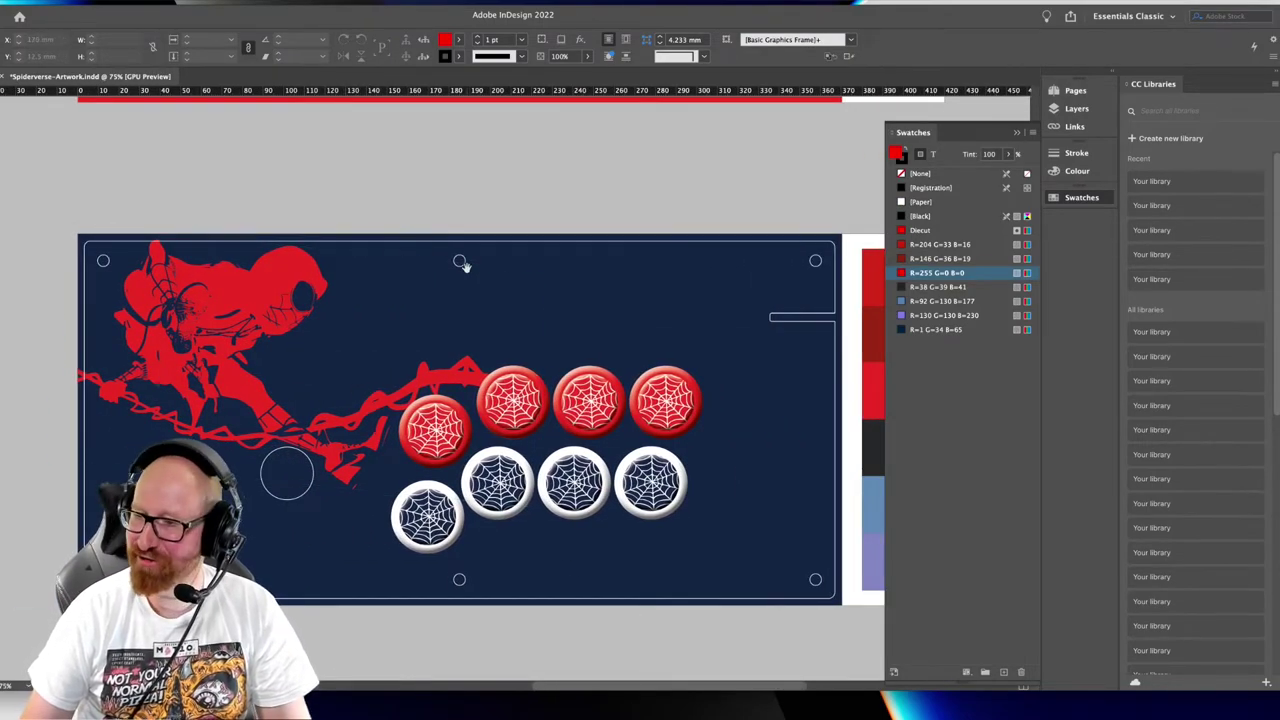
scroll(460, 263, right, 1)
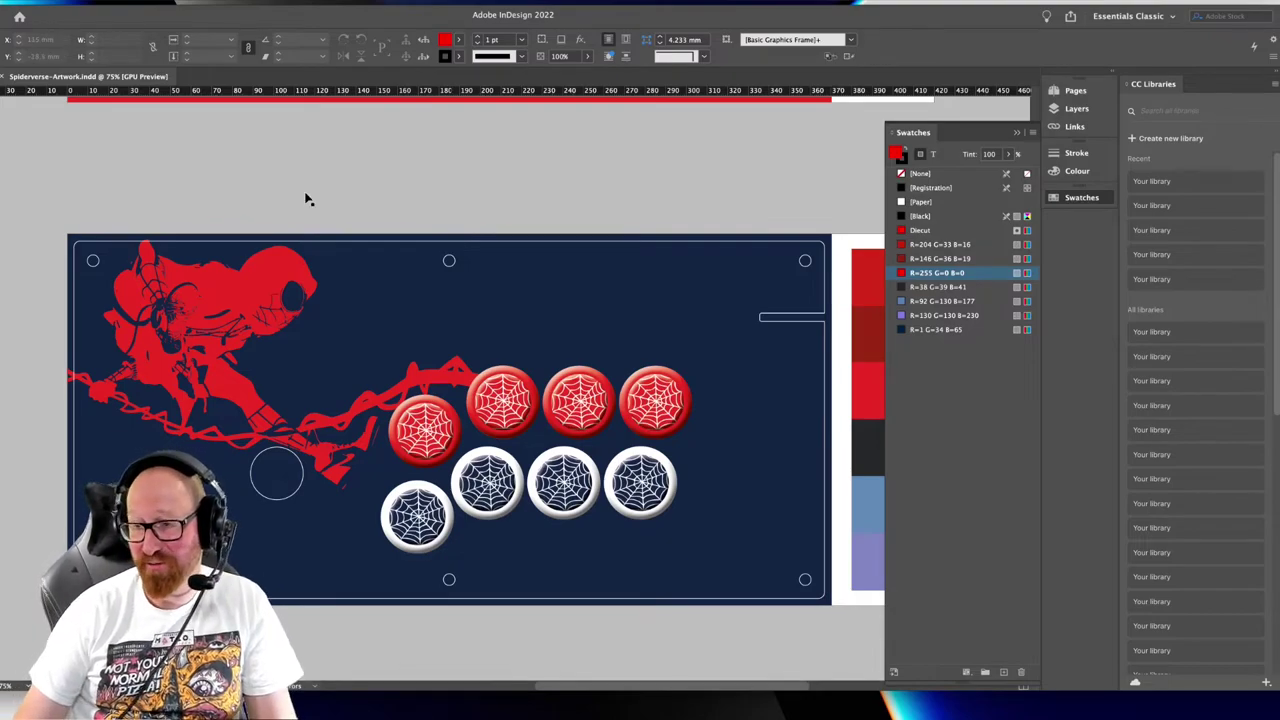
scroll(400, 320, up, 5)
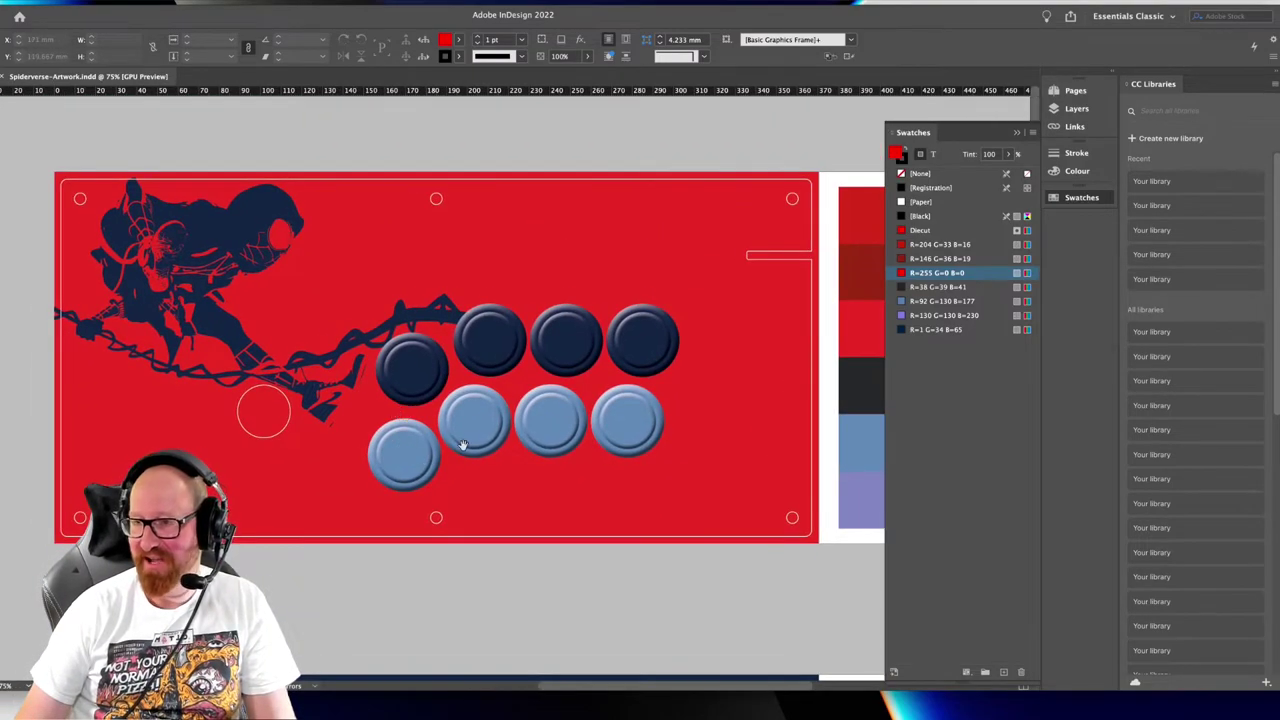
scroll(449, 228, down, 1)
scroll(449, 228, down, 9)
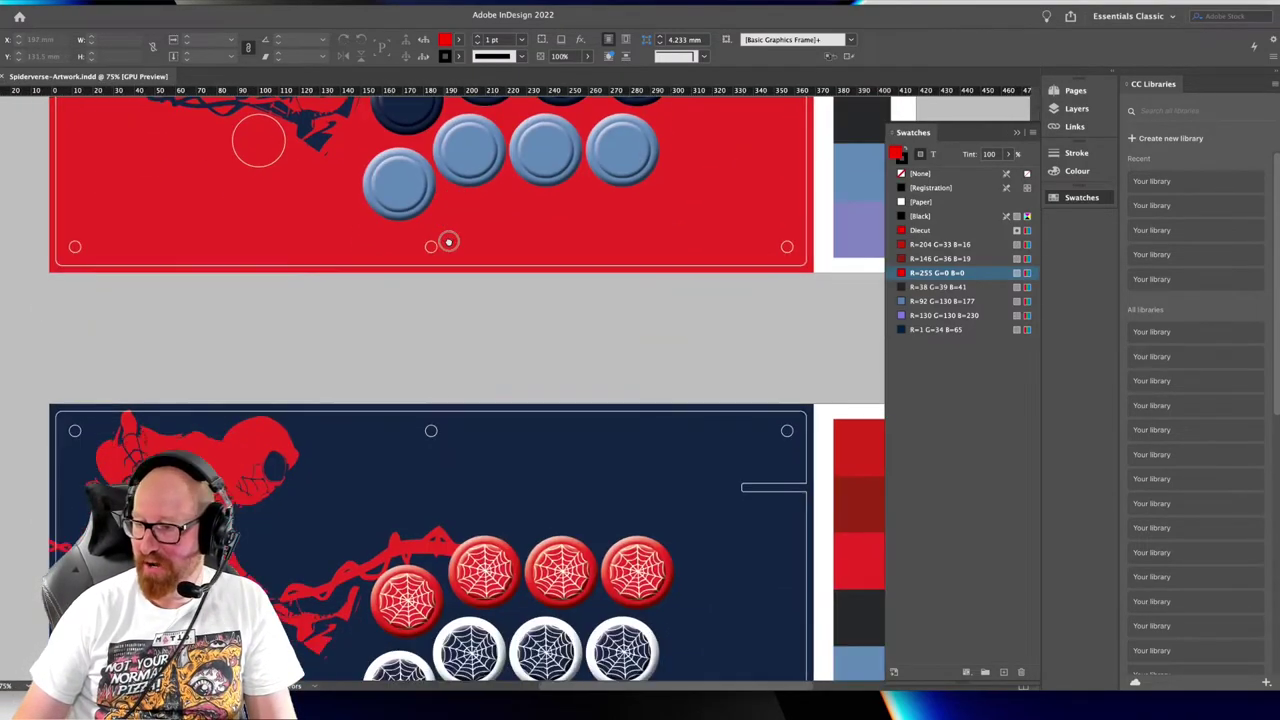
scroll(466, 334, up, 9)
Paste the white web into the inner circle of the red panel's leftmost navy button and fit it proportionally
click(415, 358)
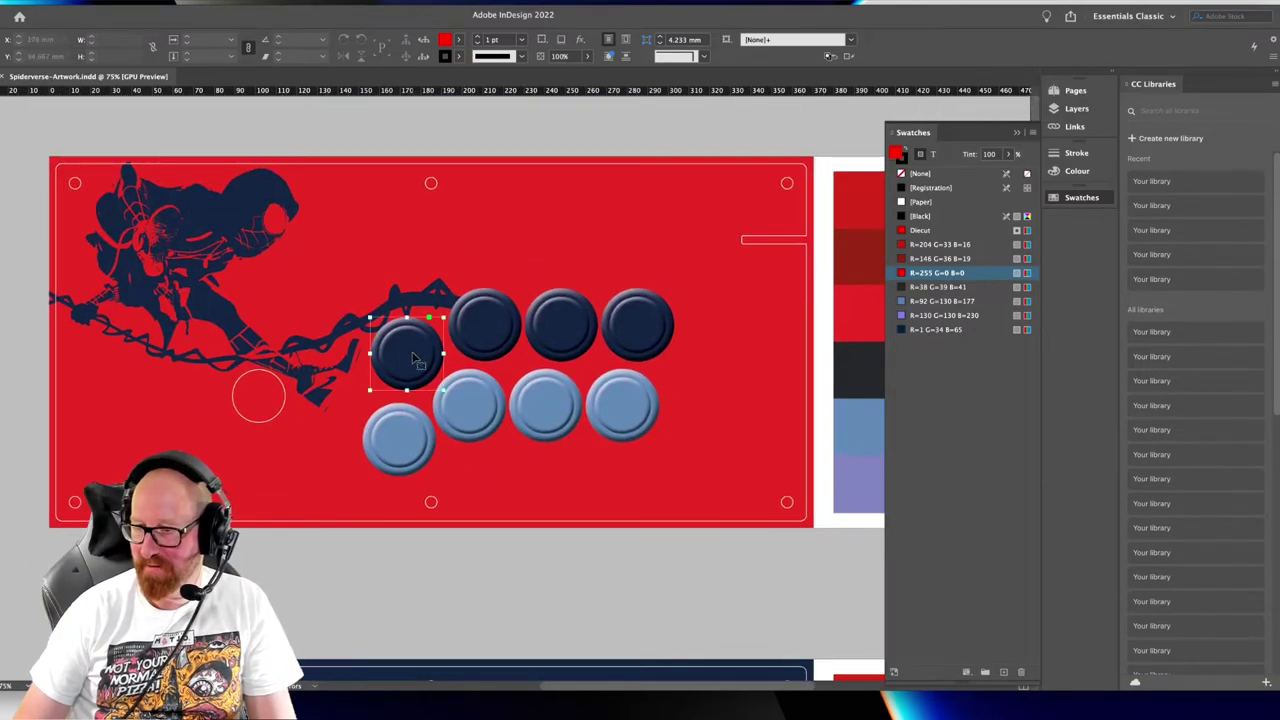
key(alt+super+v)
click(411, 354)
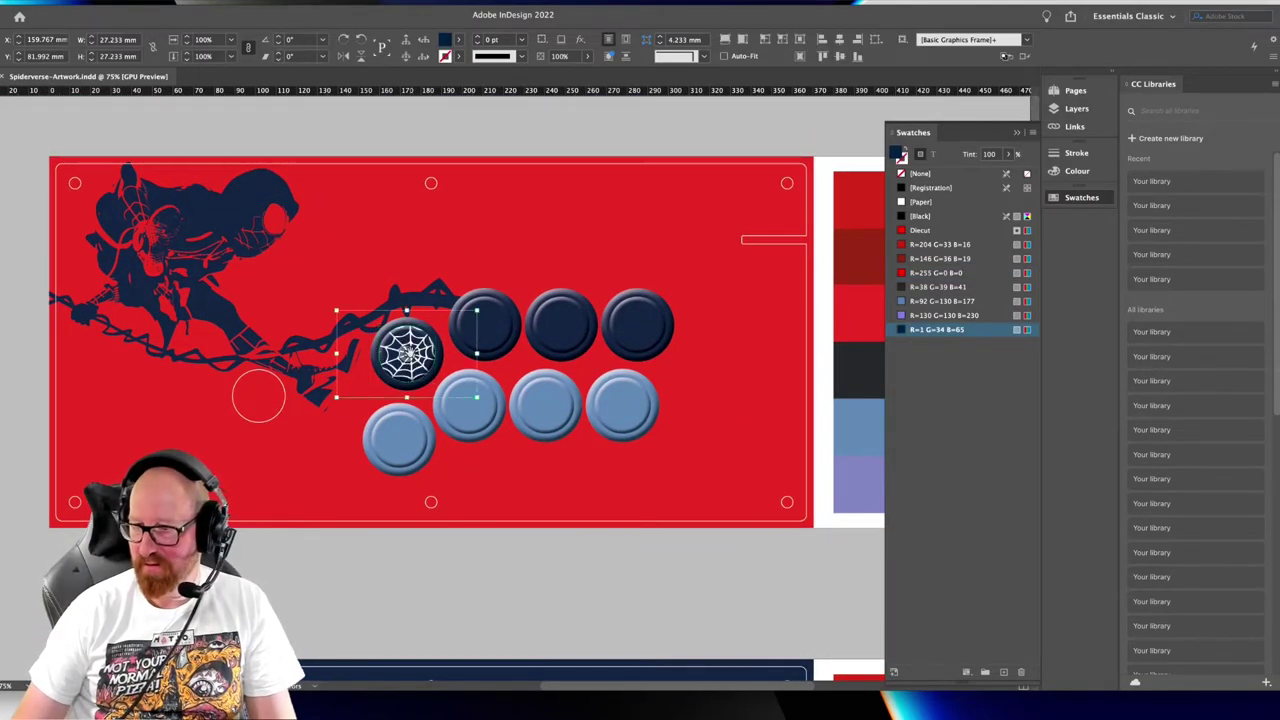
key(alt+shift+super+c)
Place the white web inside the red panel's second navy button and fit it proportionally to the circle
click(483, 327)
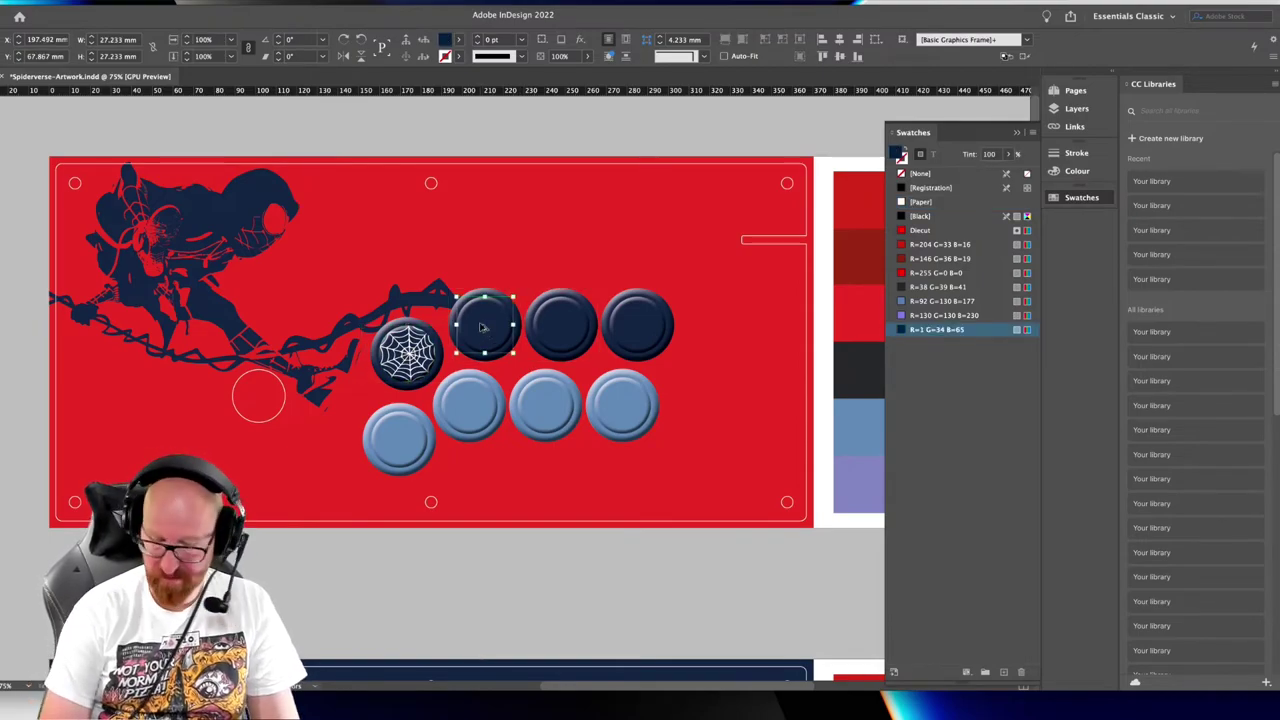
key(ctrl+v)
key(super+x)
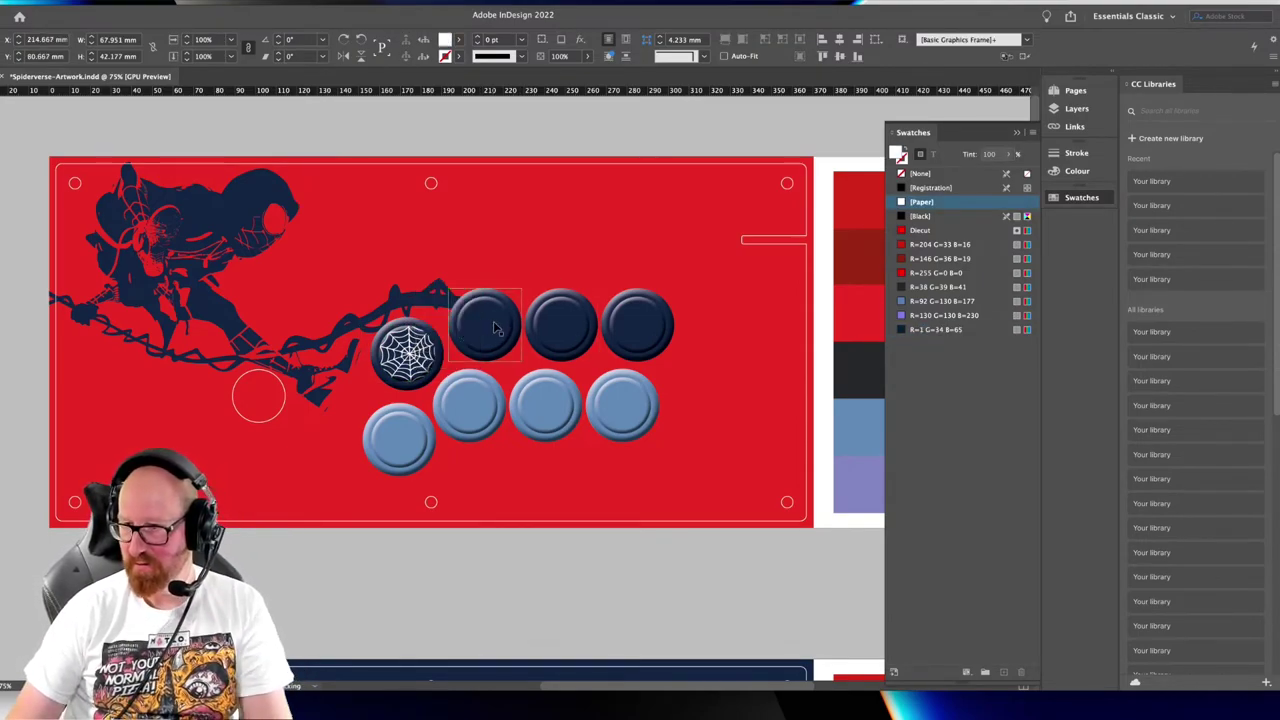
double_click(497, 331)
key(alt+super+v)
click(483, 323)
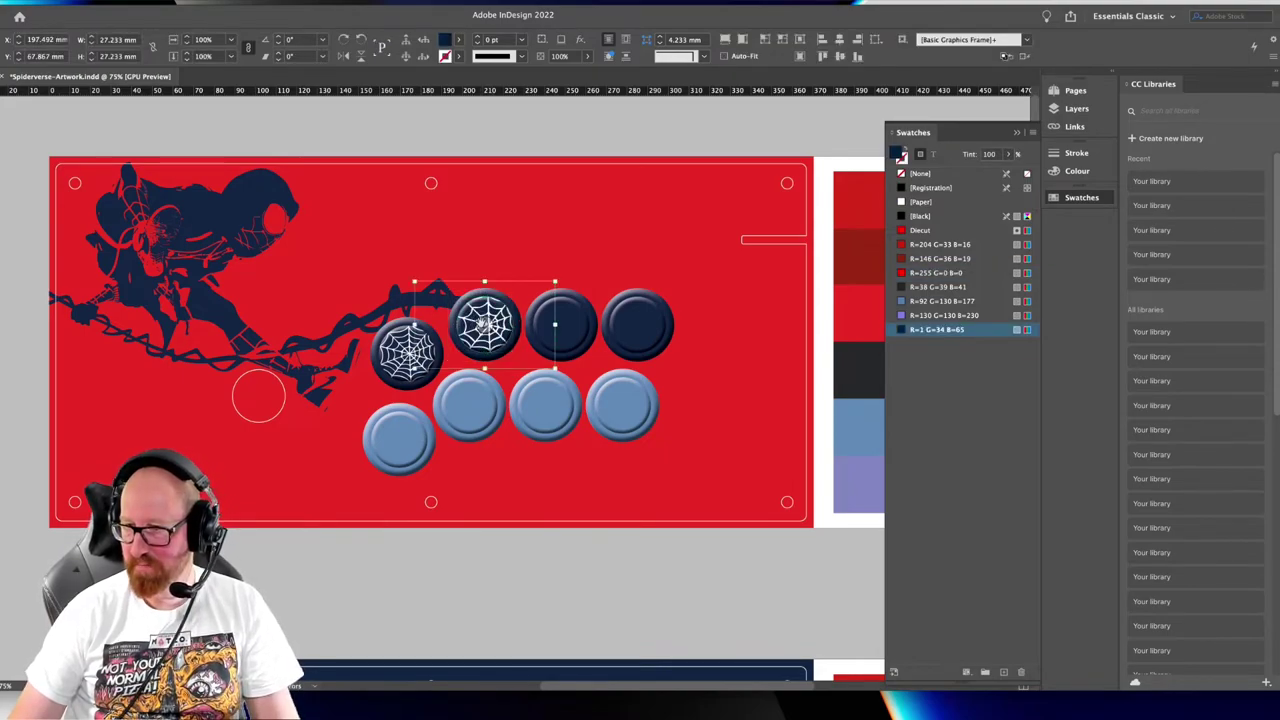
Paste the white web into the third and fourth navy buttons, fitting the third button's web proportionally
click(558, 325)
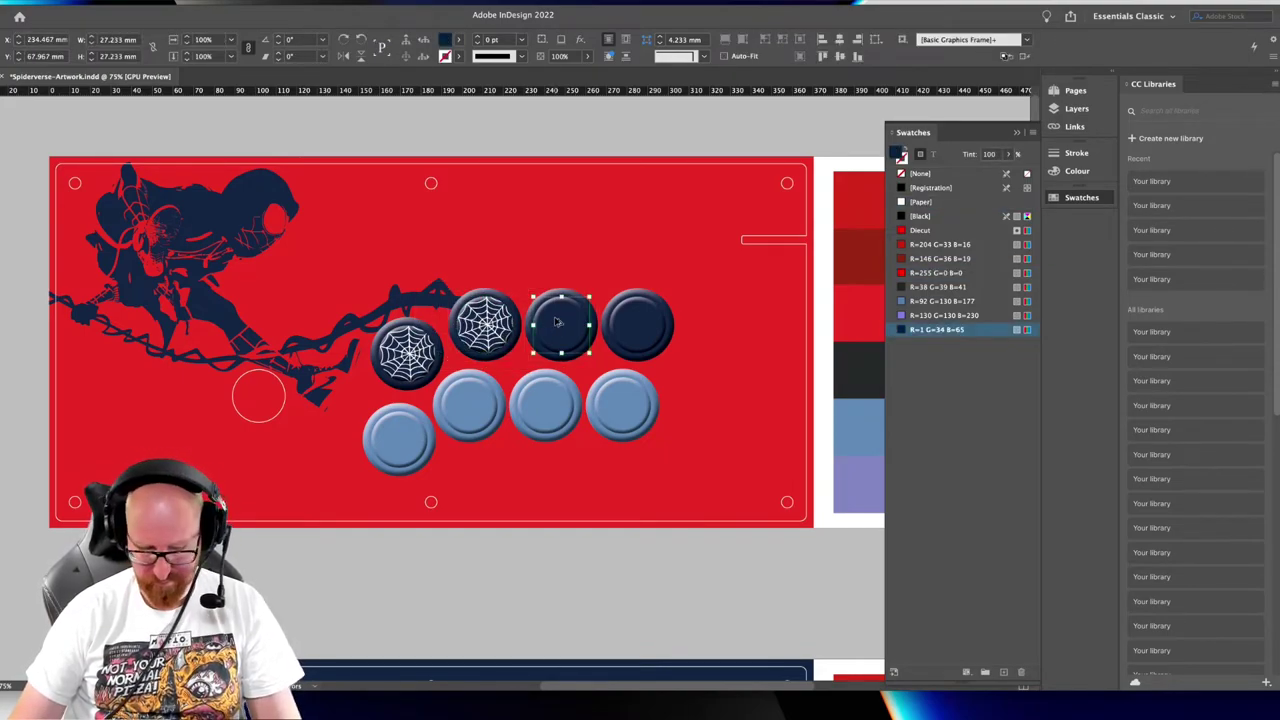
key(ctrl+alt+v)
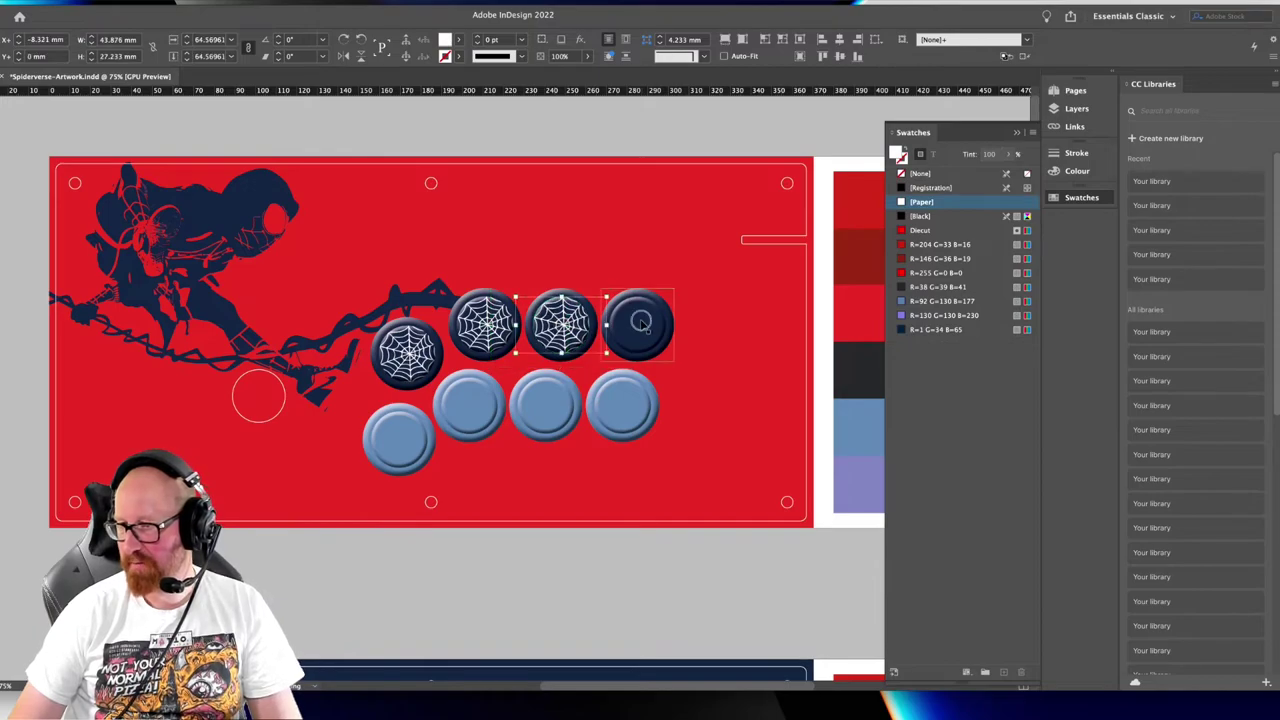
click(641, 322)
key(ctrl+alt+v)
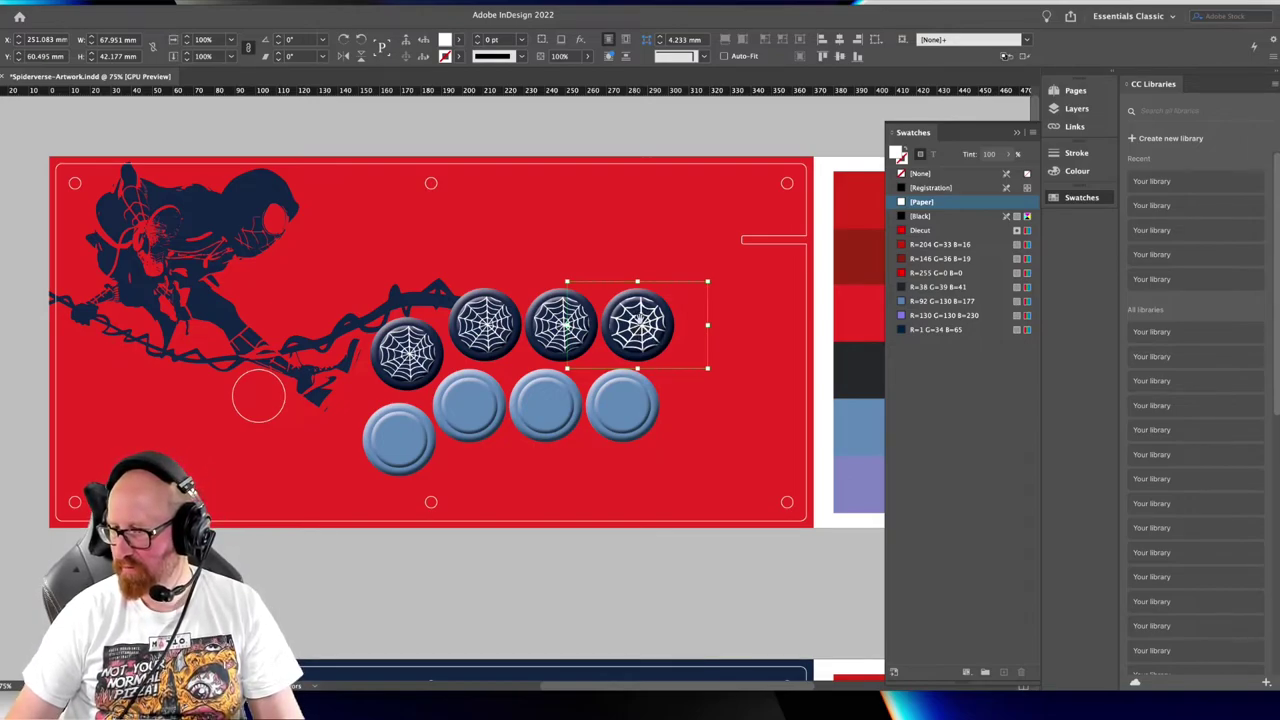
Fit the fourth navy button's web proportionally to its circle and nudge it slightly left and up
click(691, 537)
click(638, 324)
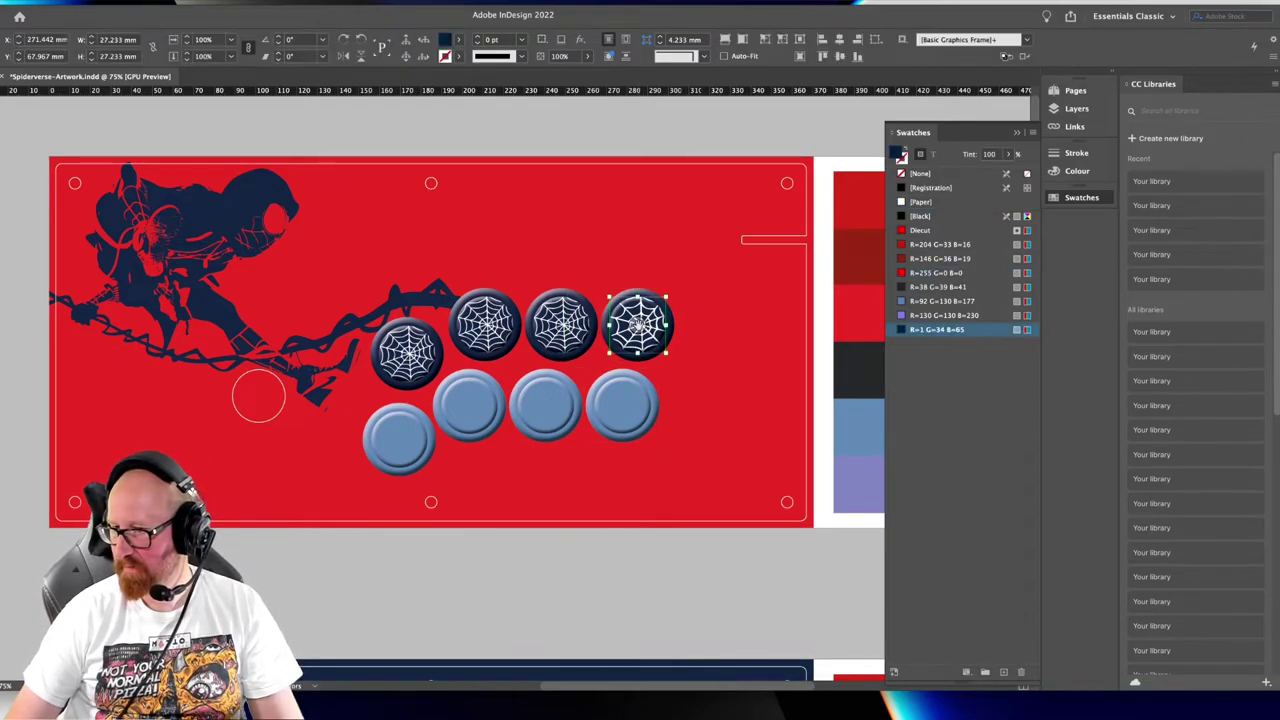
double_click(638, 324)
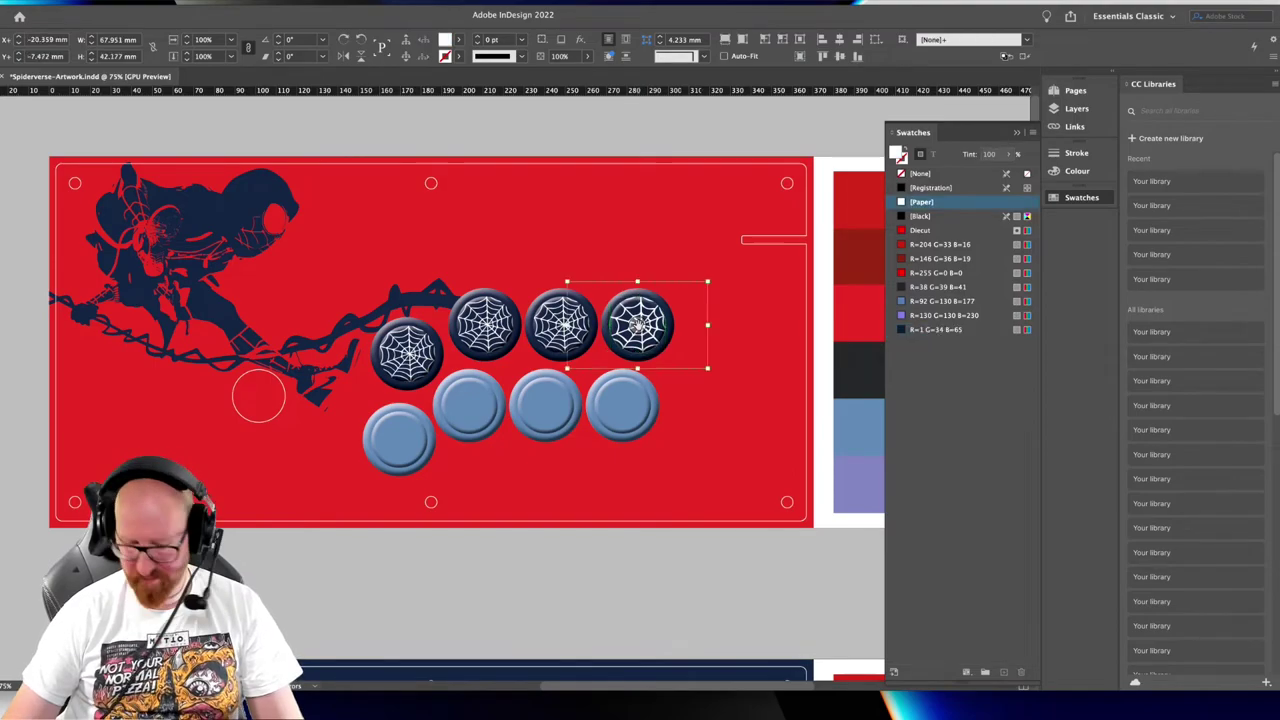
key(Left)
key(Up)
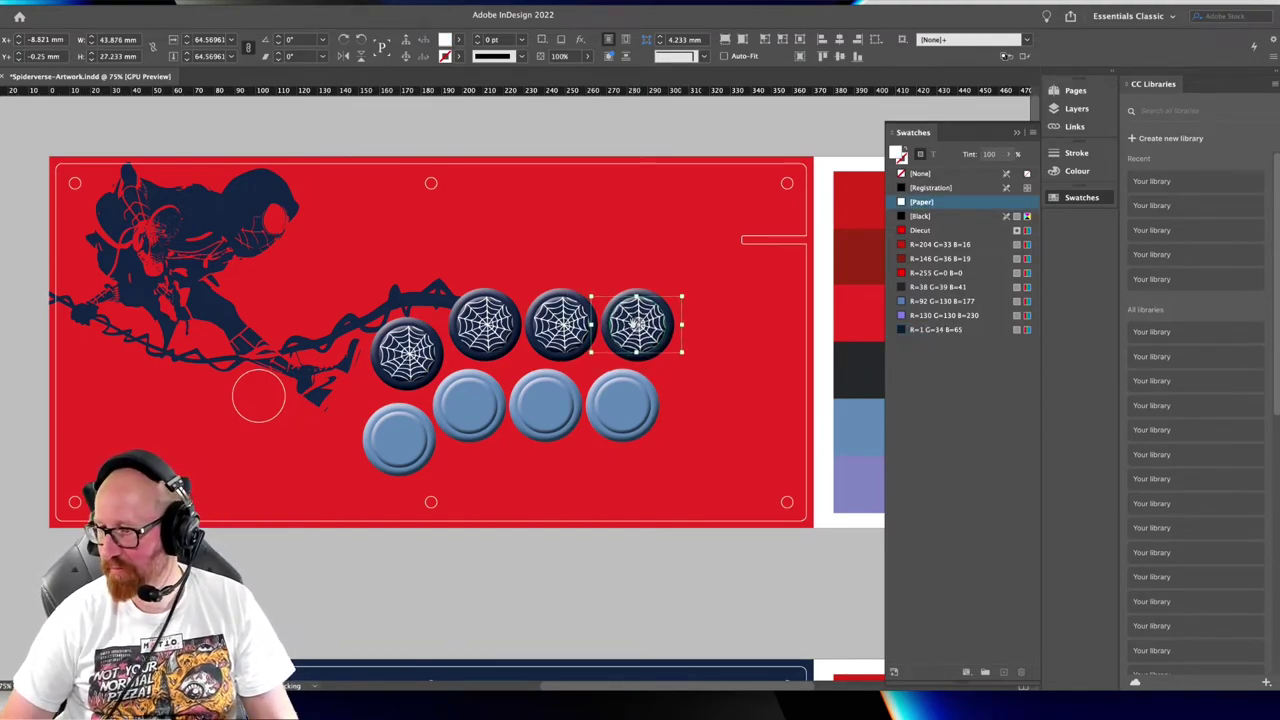
Nudge the webs of the remaining navy buttons slightly left, and up where needed, to centre them in their circles
click(560, 323)
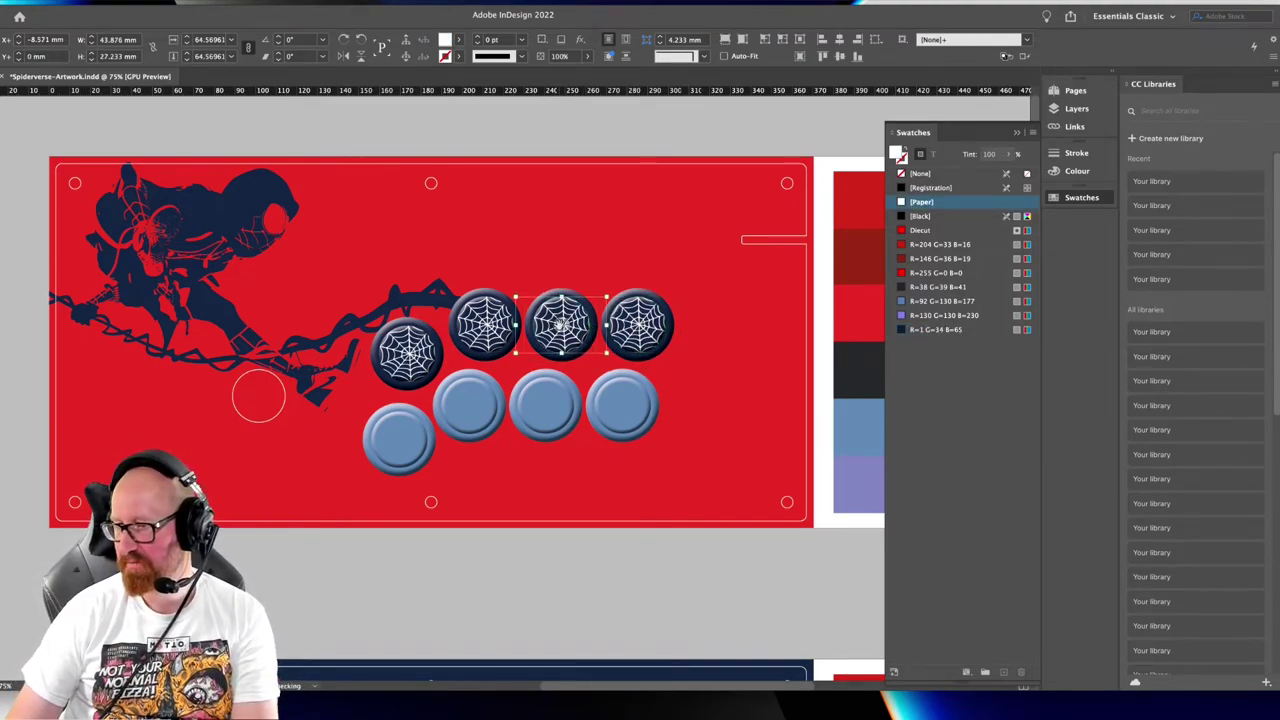
key(Left)
key(Left)
key(Up)
key(Up)
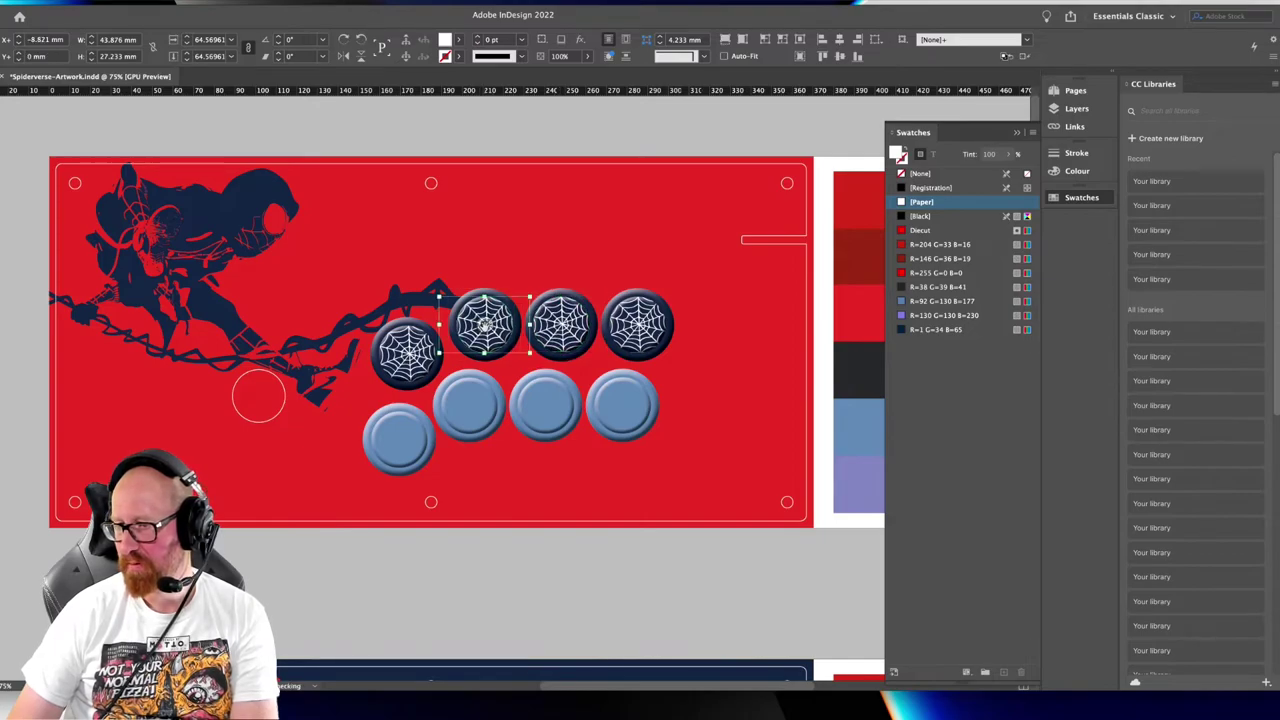
click(407, 355)
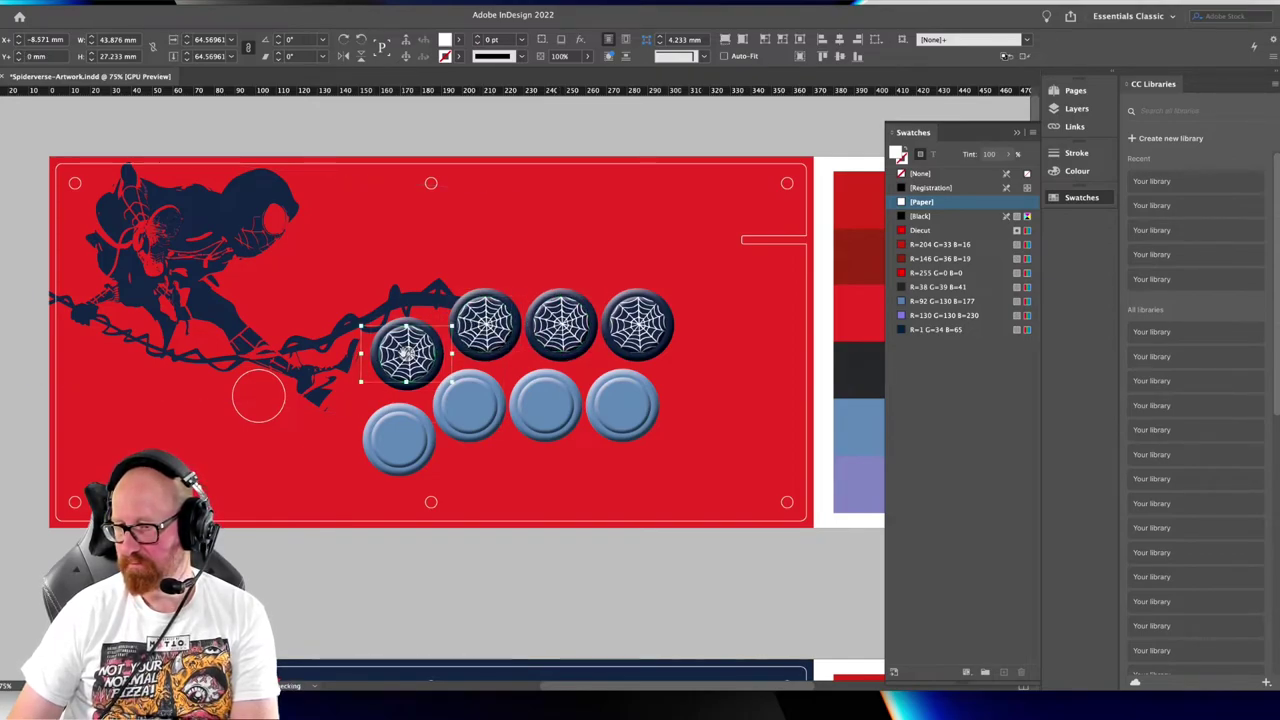
click(428, 174)
Compare the button webs and character colours on the red panel with those on the navy panel
drag(294, 414, 317, 408)
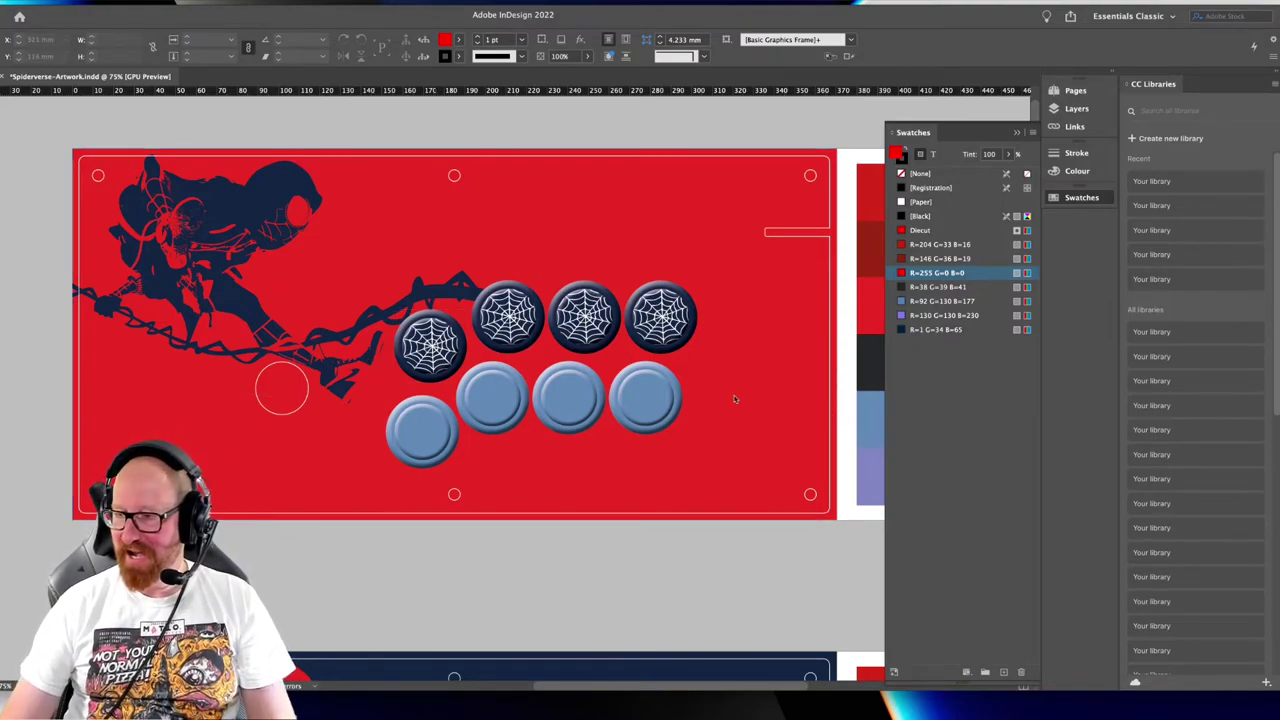
scroll(734, 399, down, 5)
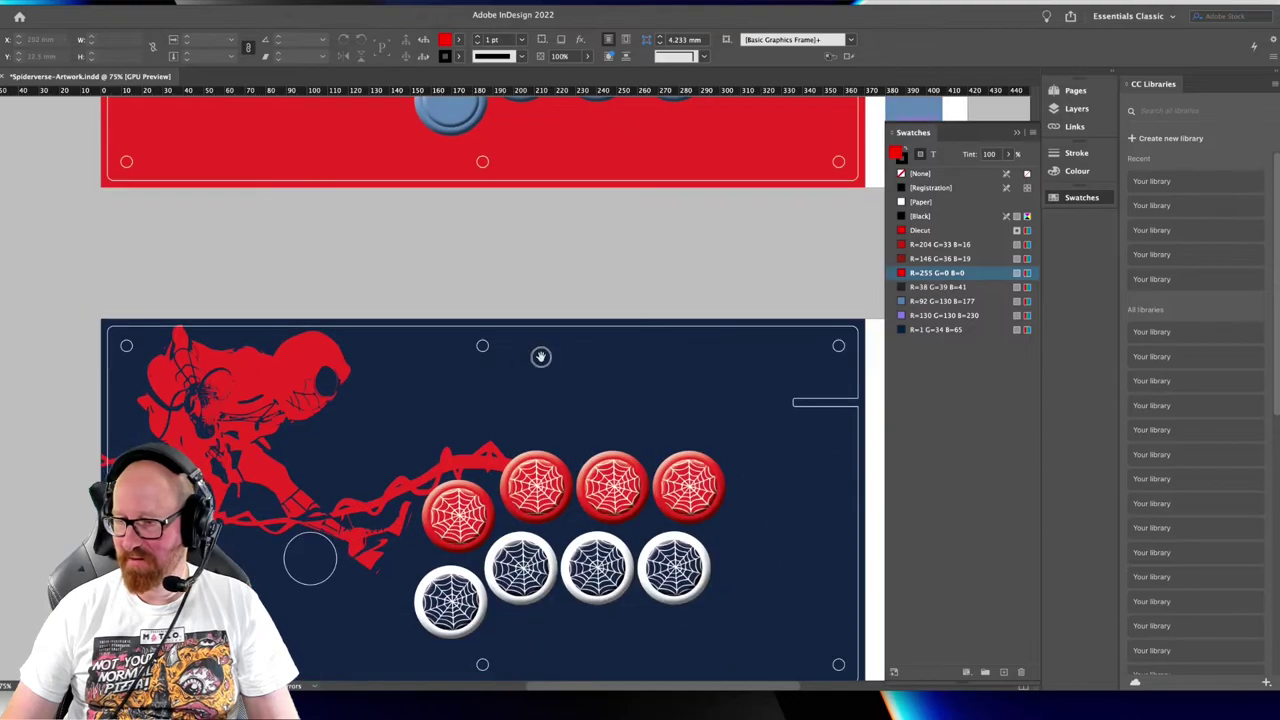
drag(540, 356, 537, 278)
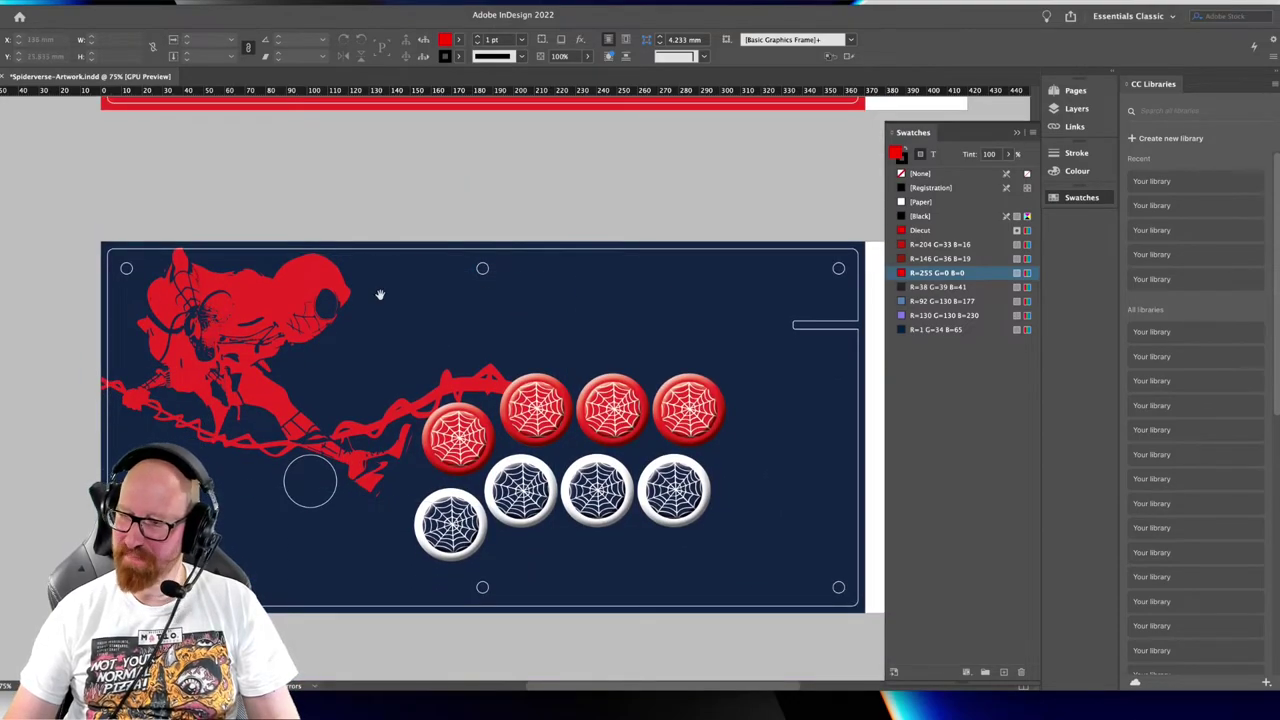
scroll(380, 295, up, 6)
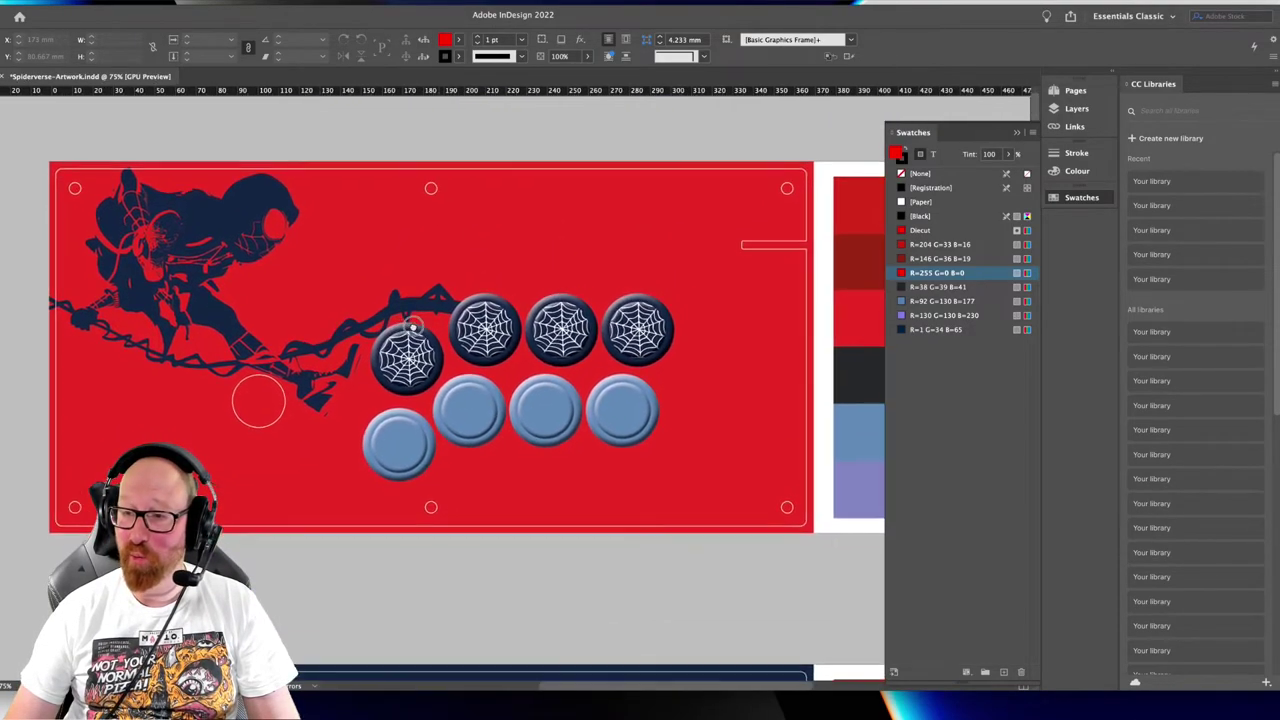
scroll(385, 255, down, 1)
scroll(380, 252, up, 1)
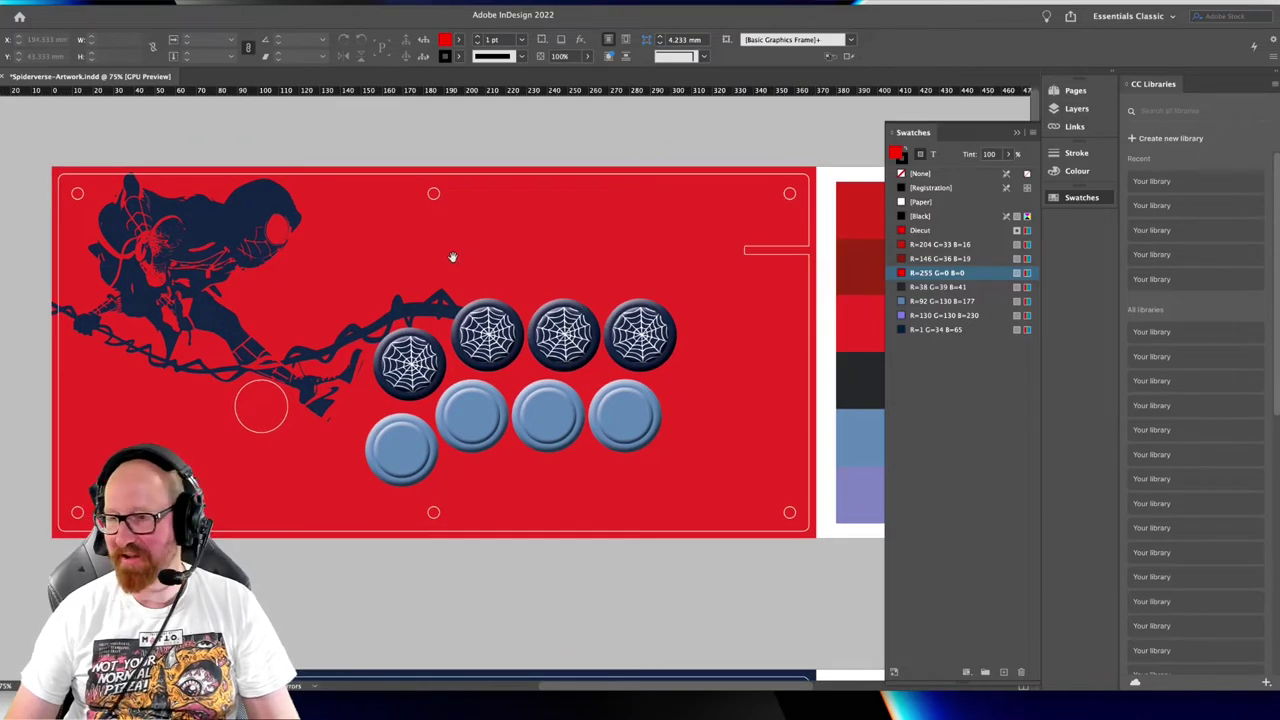
click(207, 226)
click(262, 147)
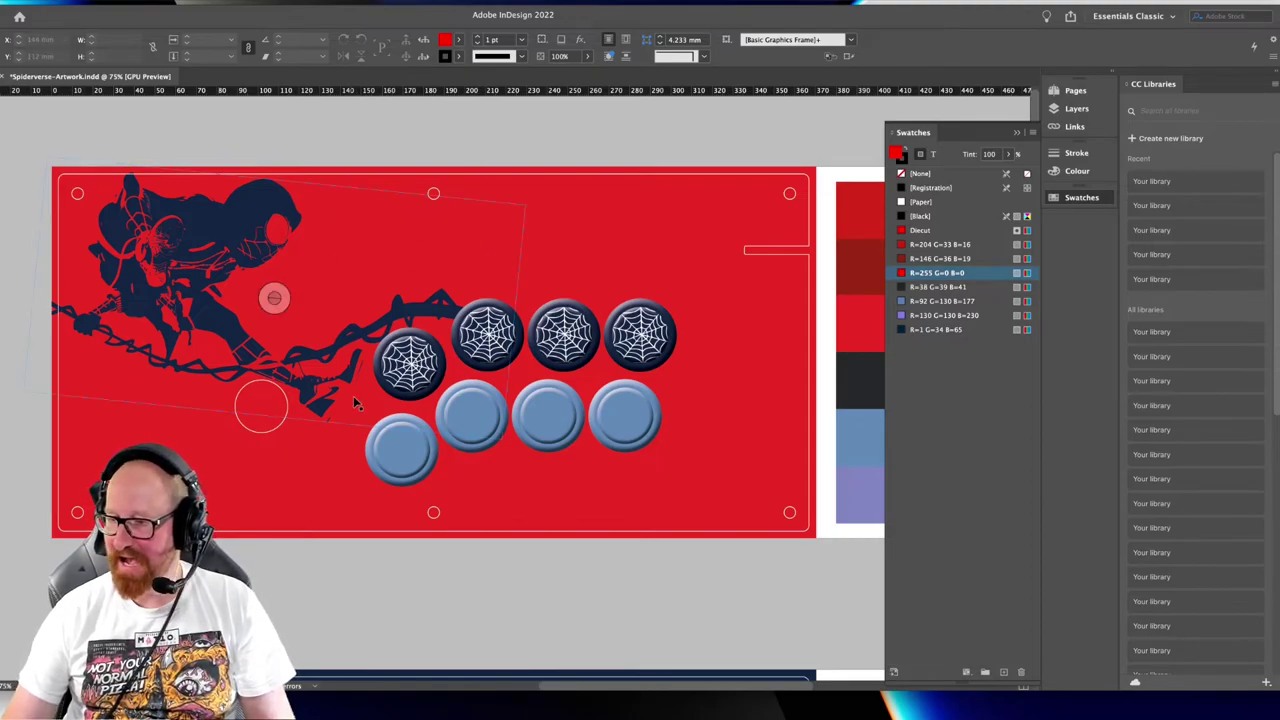
Recolour the webs of the red panel's first three navy buttons to R=255 G=0 B=0
scroll(526, 363, up, 2)
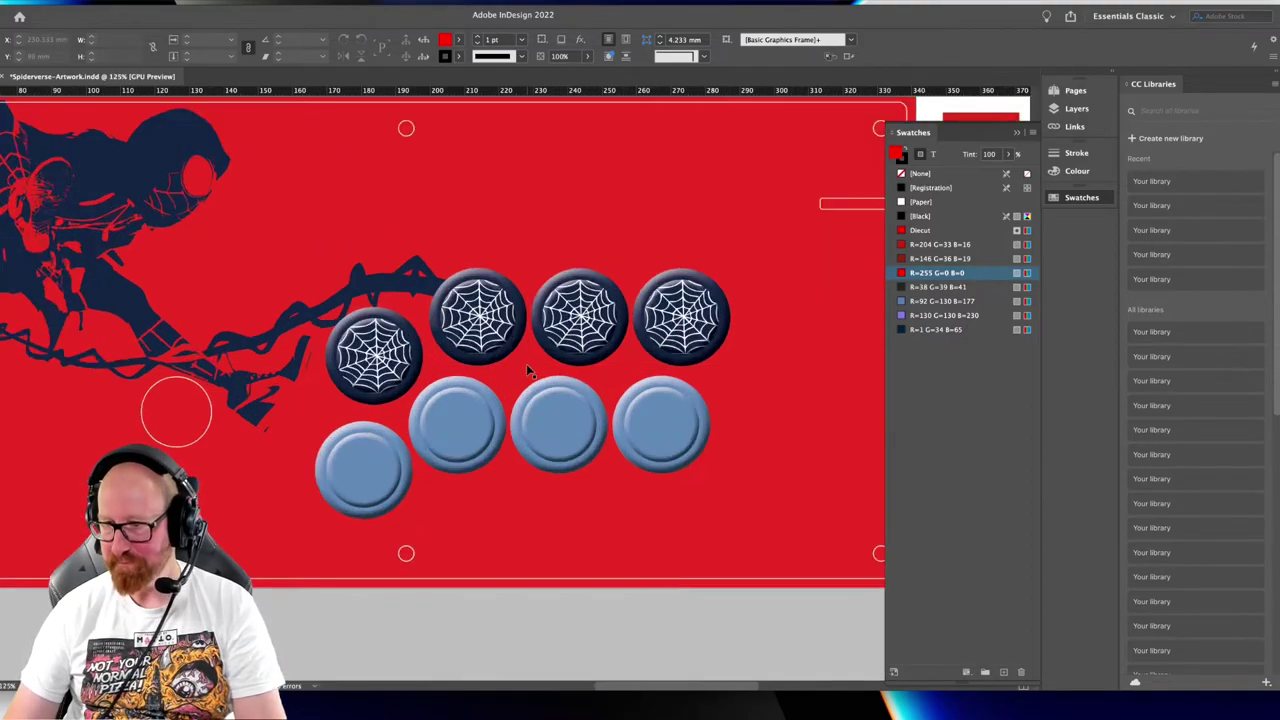
drag(293, 324, 384, 360)
click(427, 381)
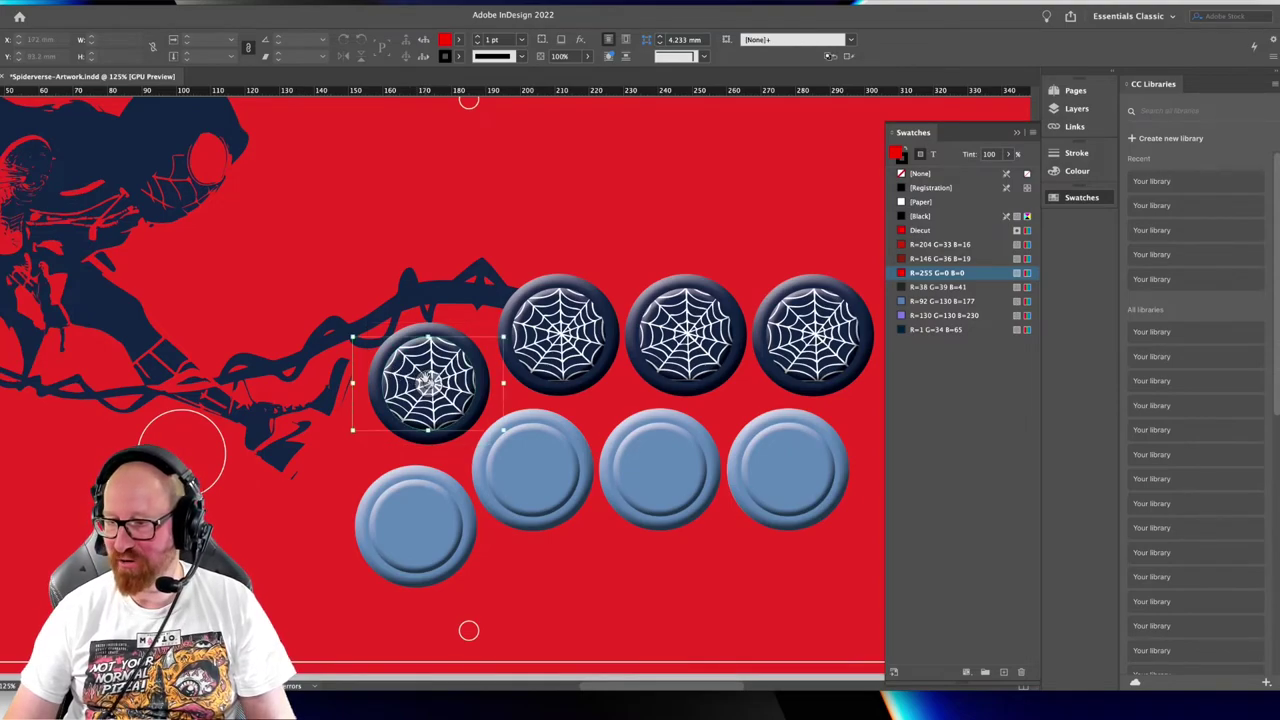
click(935, 272)
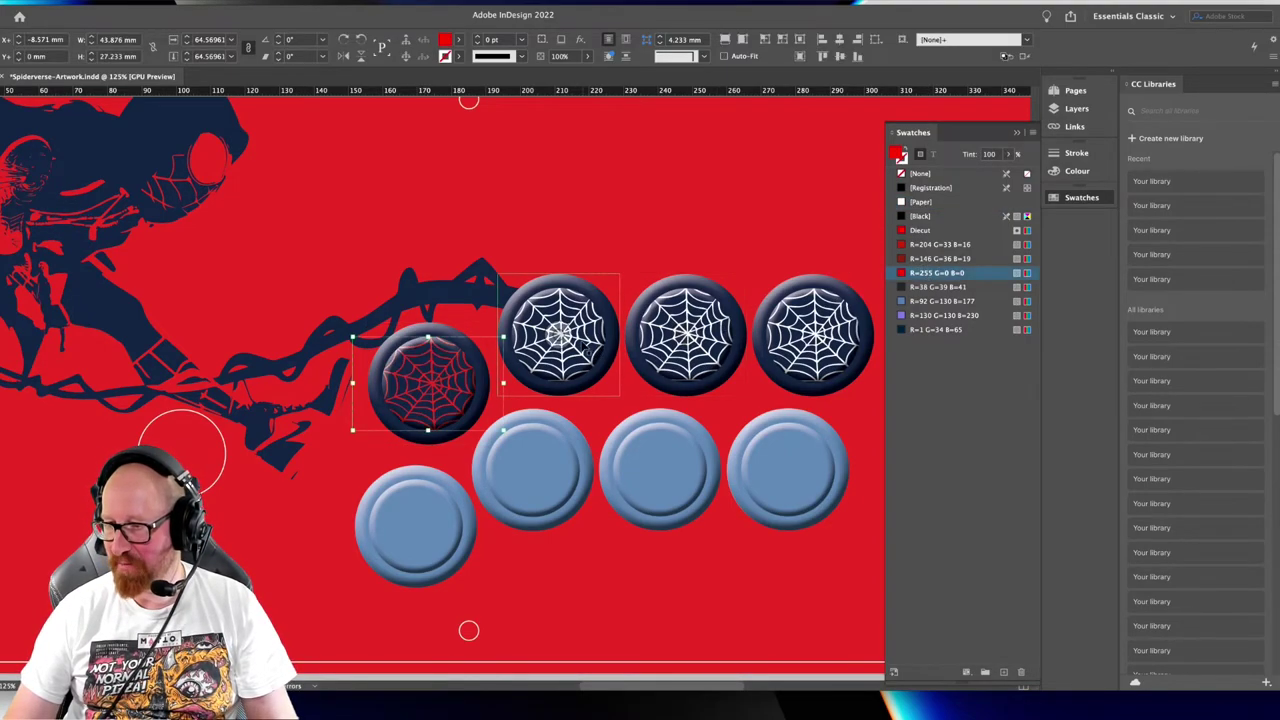
click(564, 330)
click(922, 272)
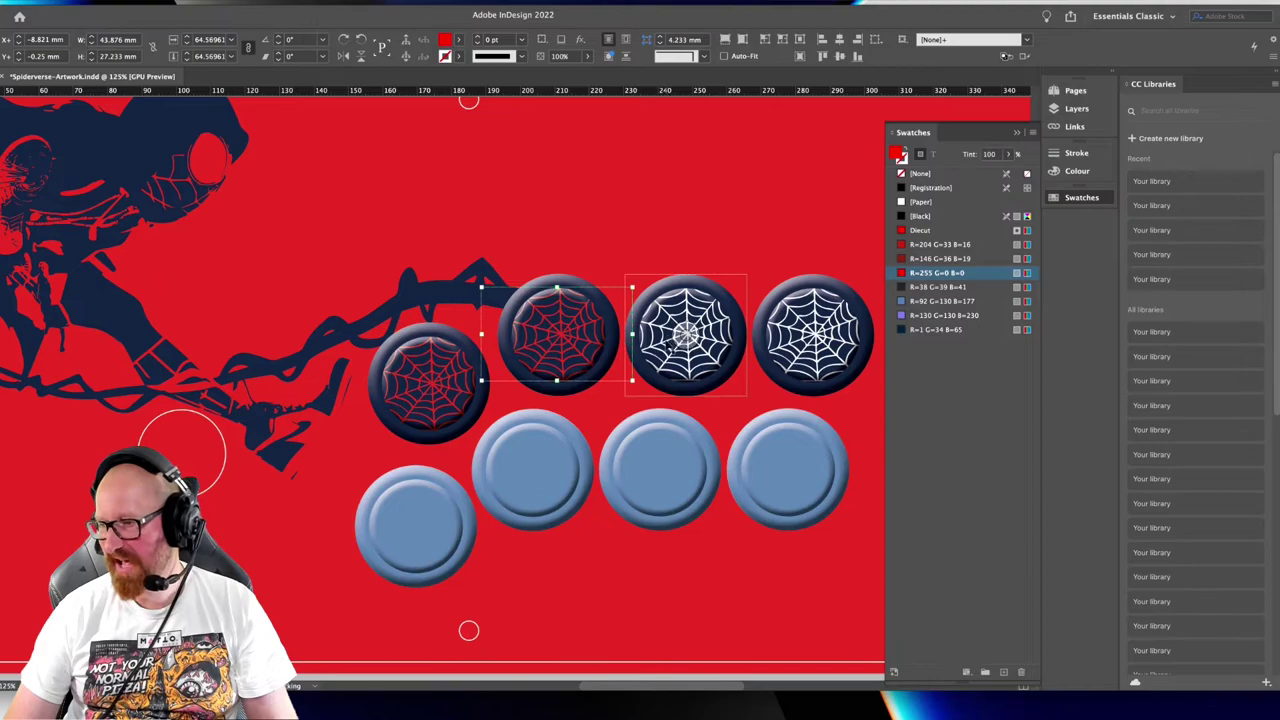
click(683, 337)
click(930, 272)
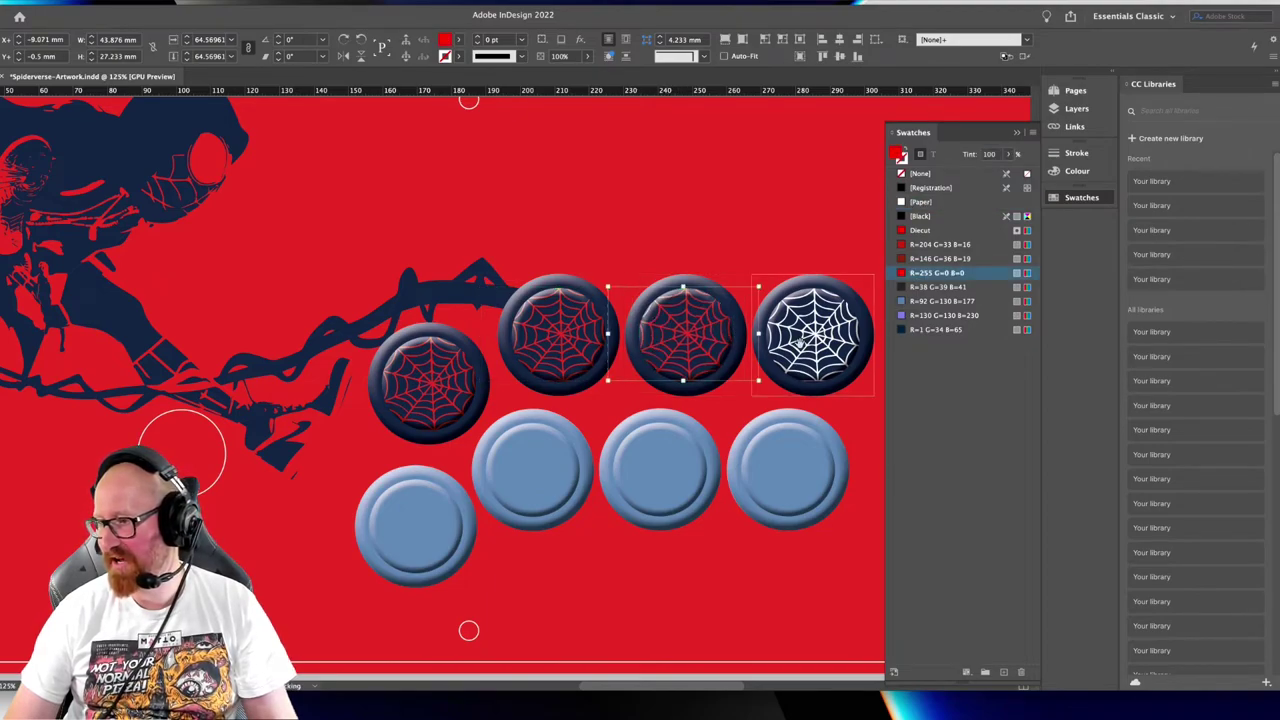
Recolour the web on the red panel's fourth navy button to R=255 G=0 B=0 and deselect everything
click(813, 335)
click(935, 272)
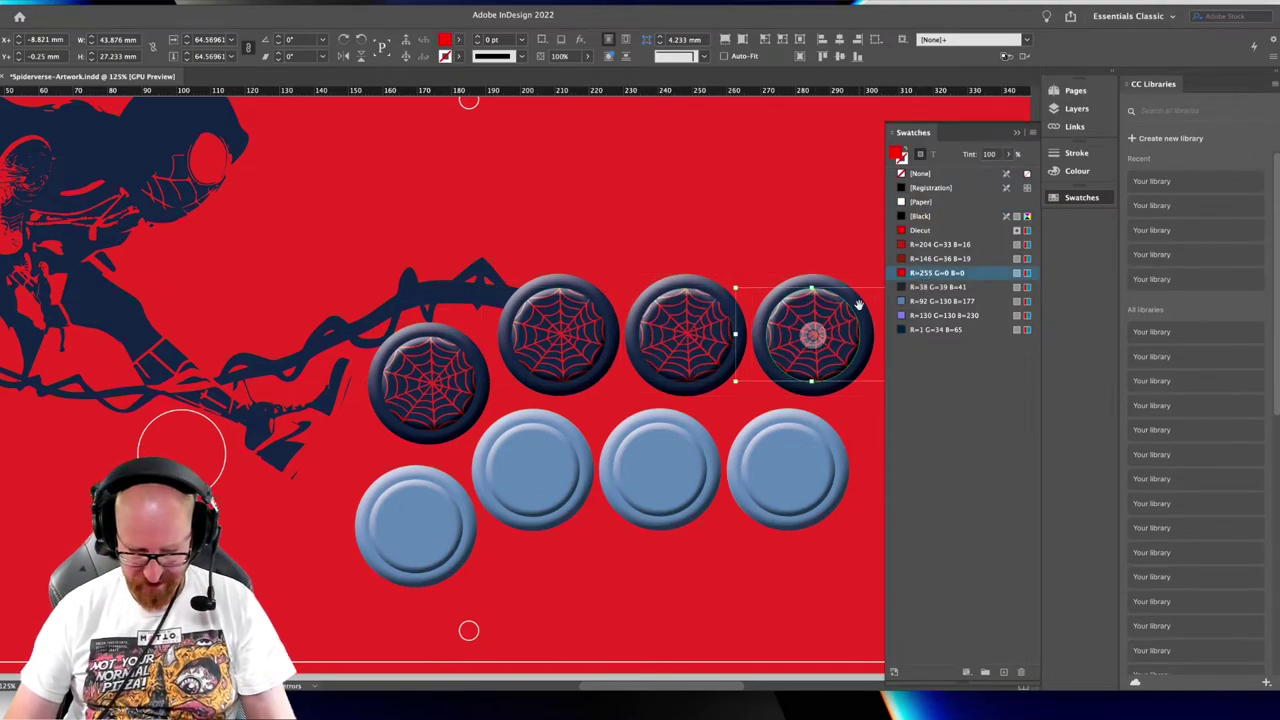
click(638, 406)
drag(724, 352, 578, 308)
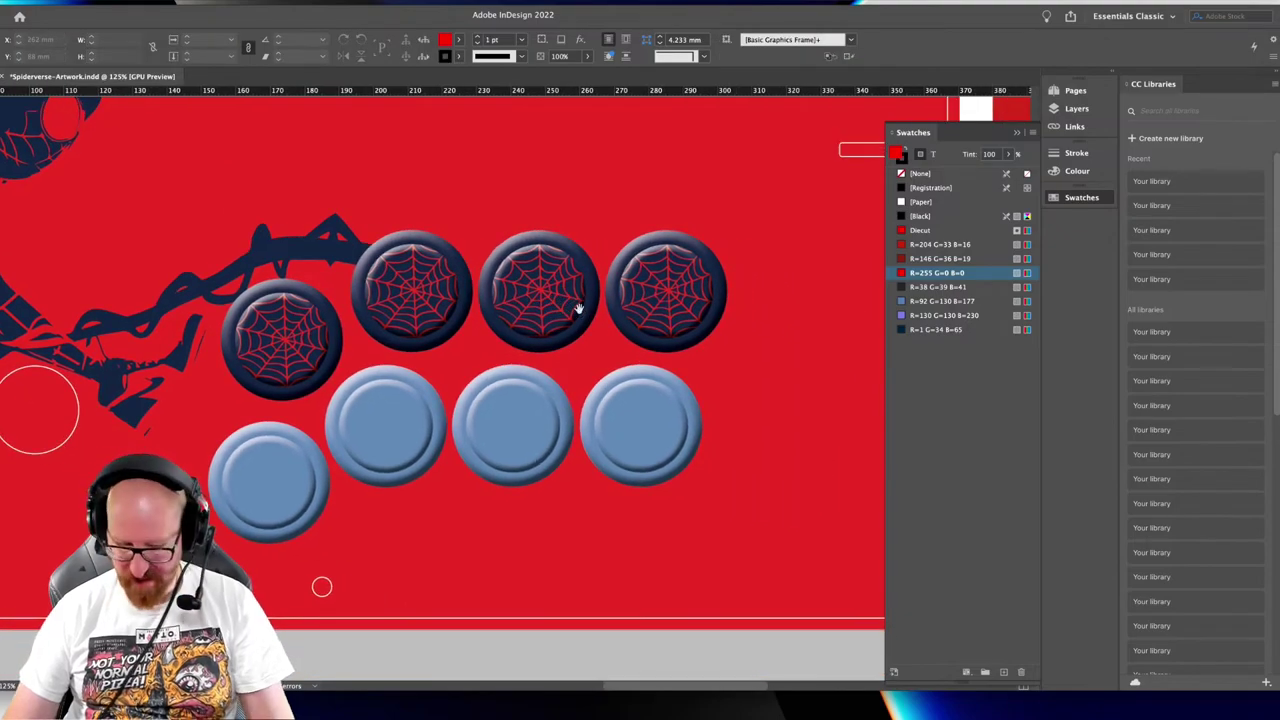
key(super+minus)
drag(352, 317, 411, 365)
click(419, 346)
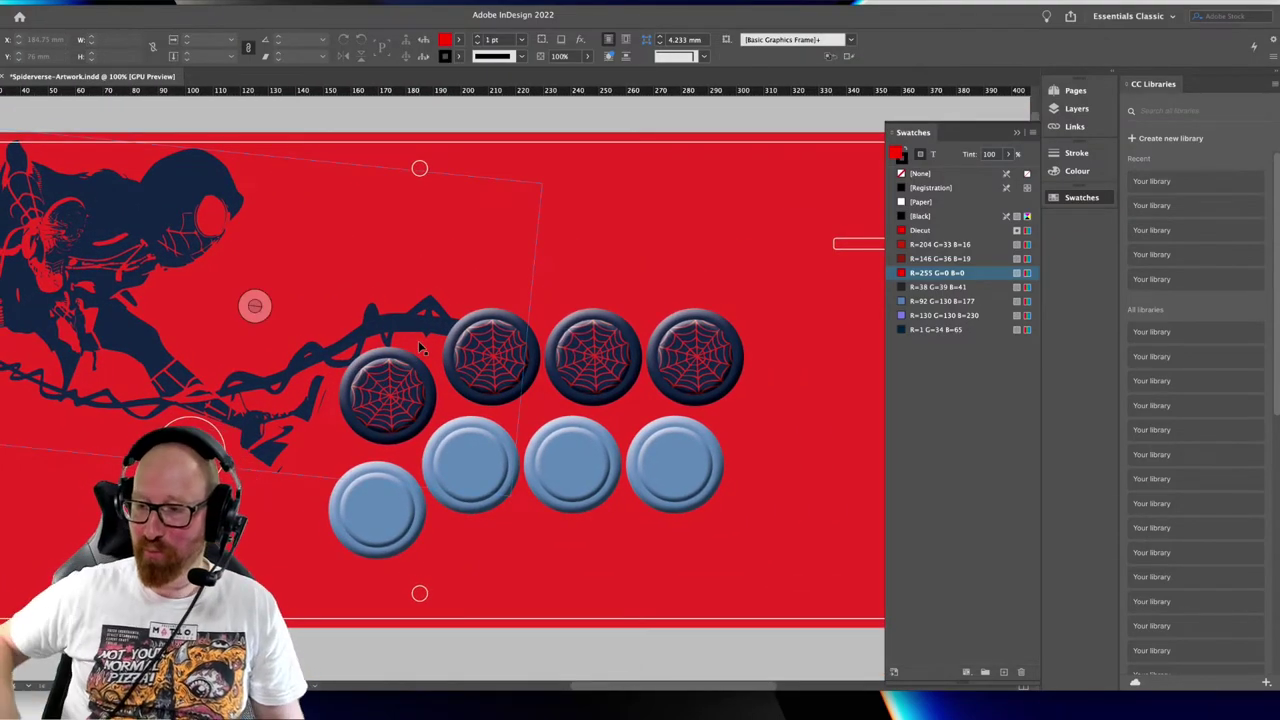
key(super+shift+a)
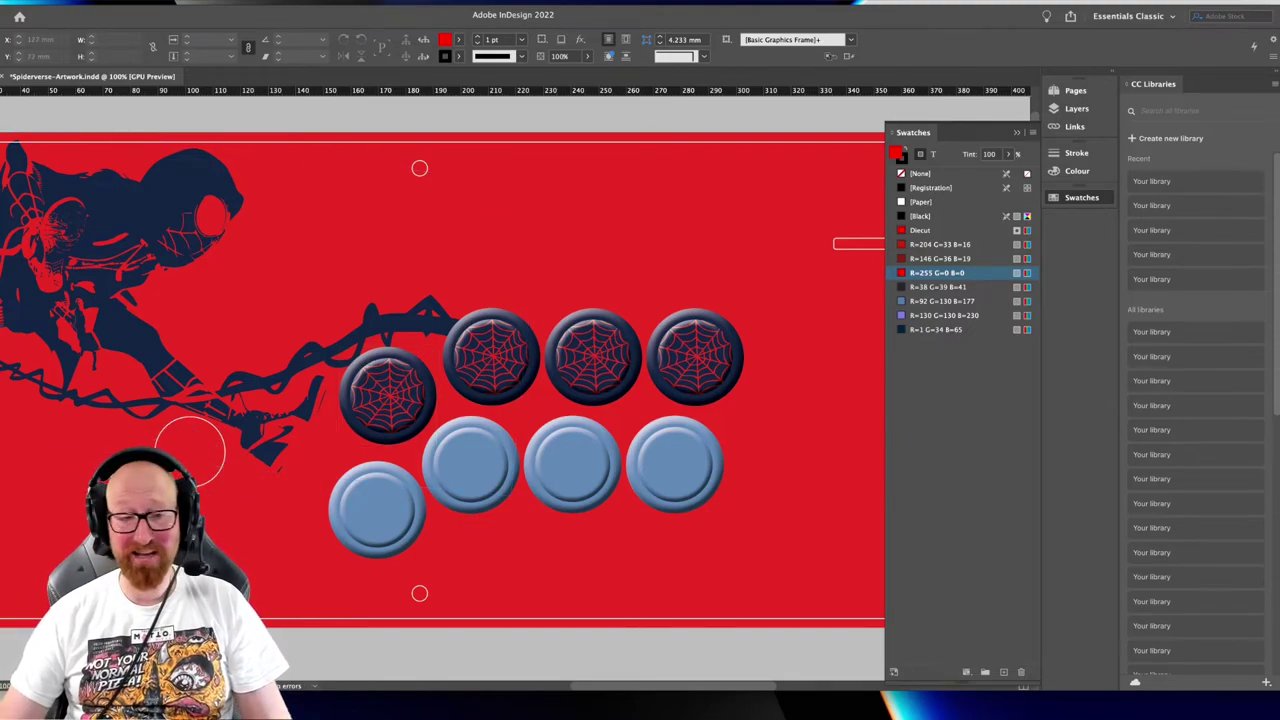
Switch to the Chrome browser and search Google Images for "spider-man funko"
key(super+Tab)
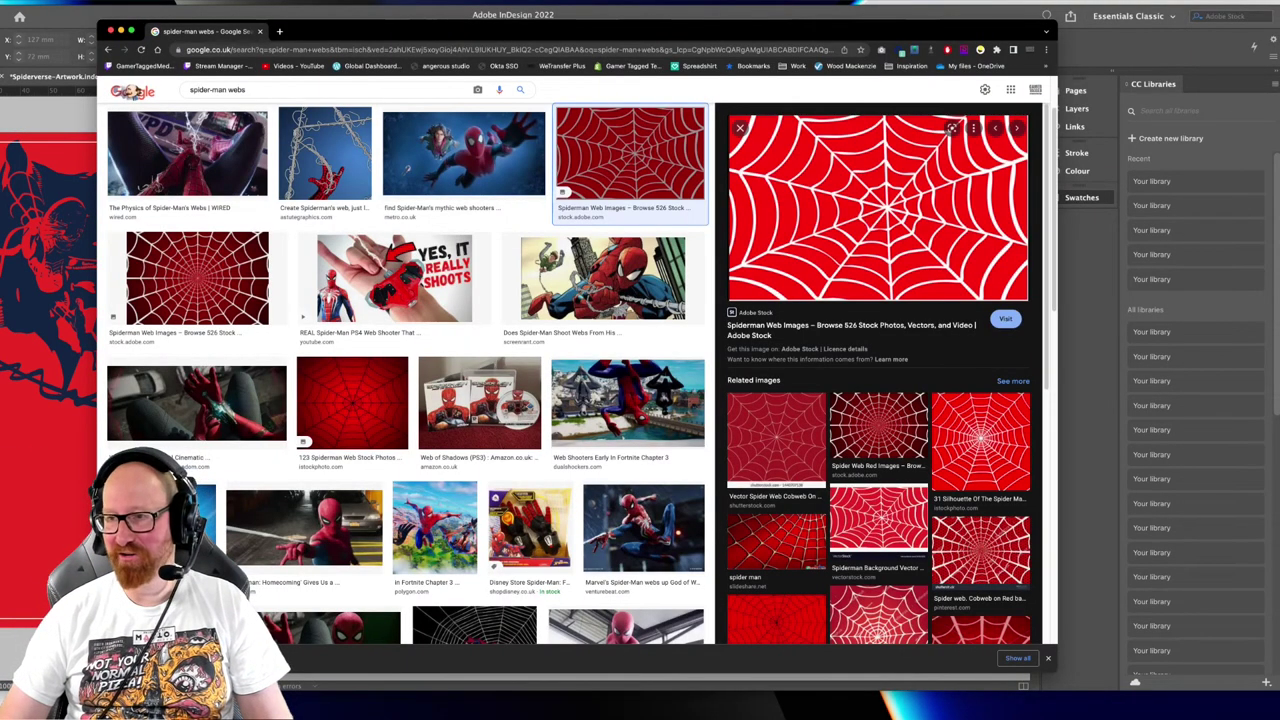
scroll(323, 421, down, 3)
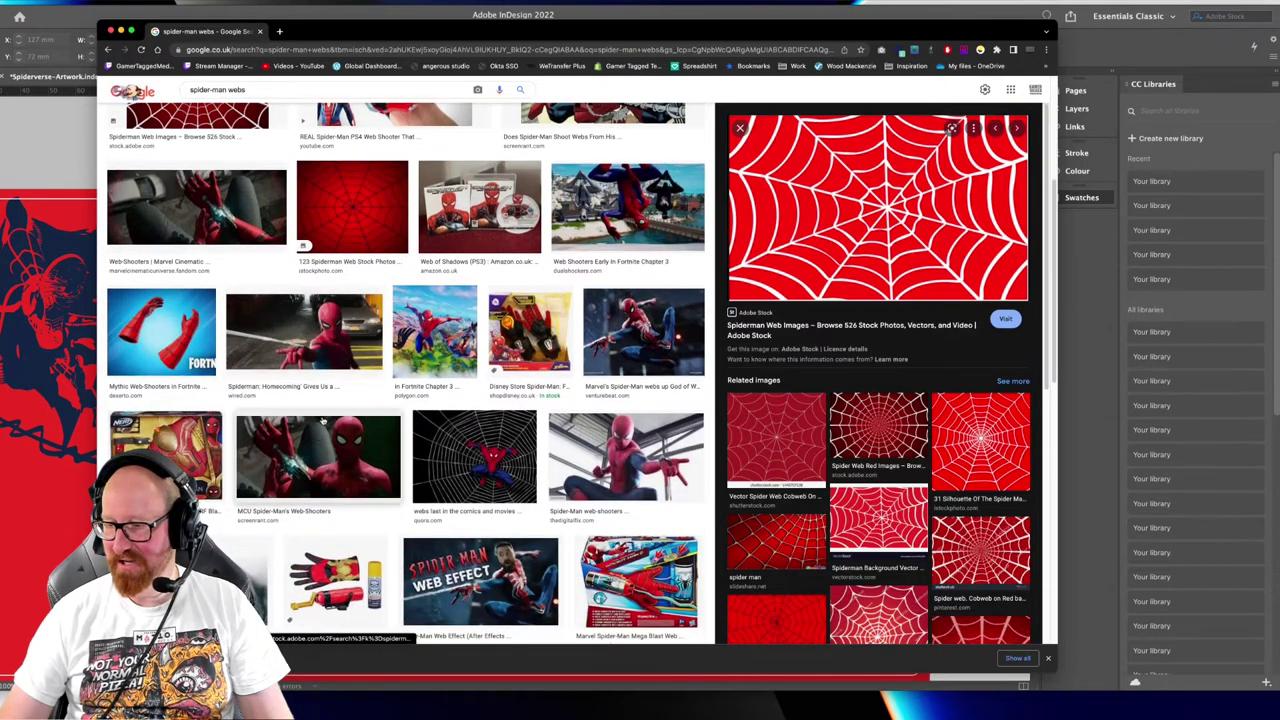
scroll(325, 425, up, 5)
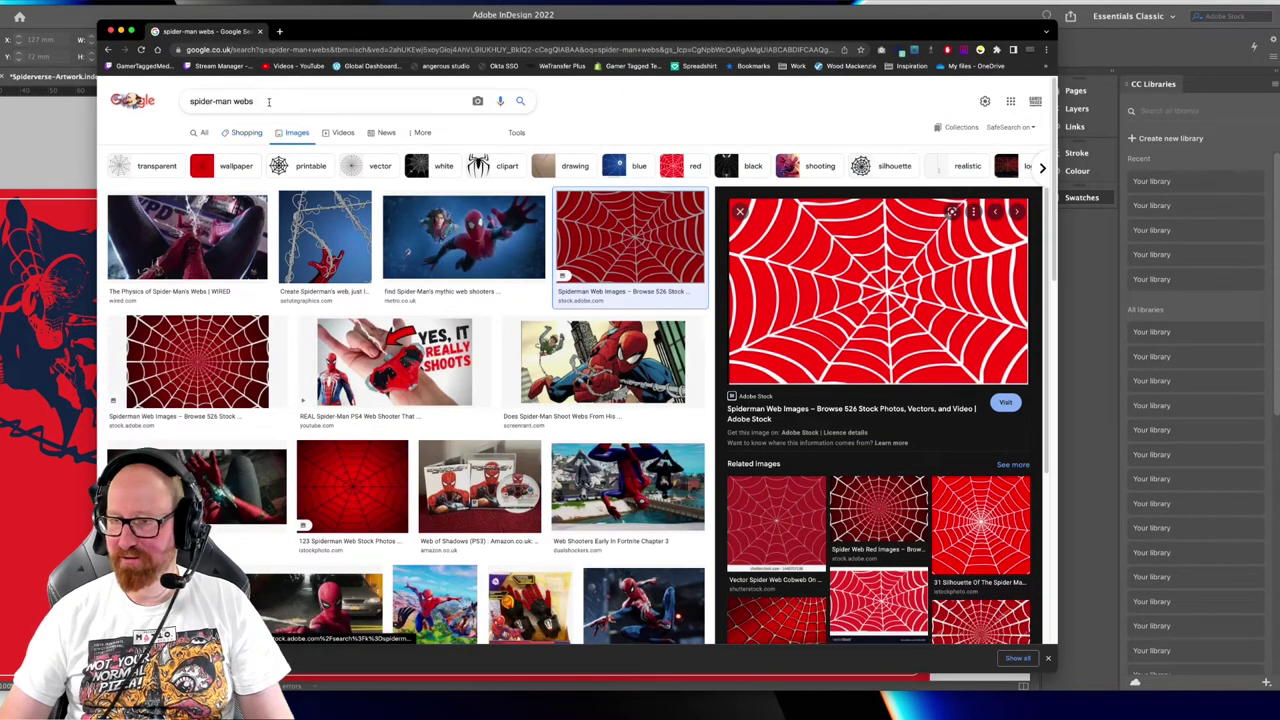
double_click(268, 101)
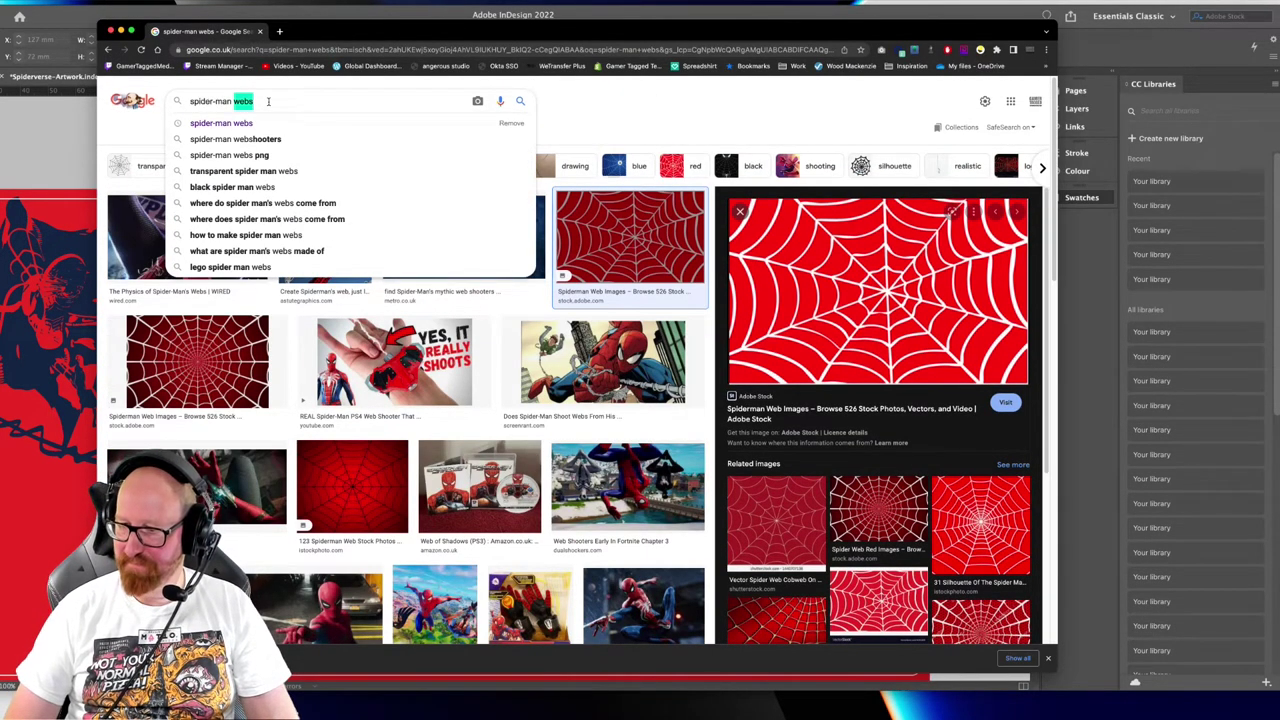
text(funko)
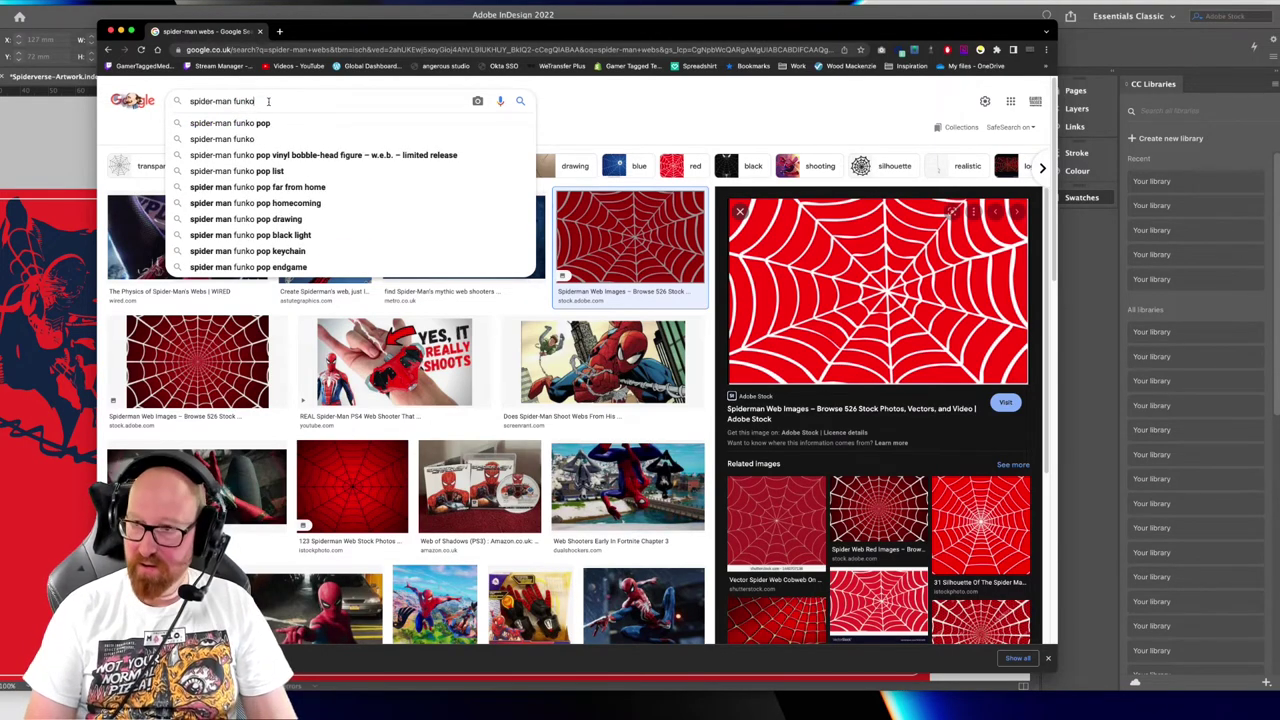
key(Return)
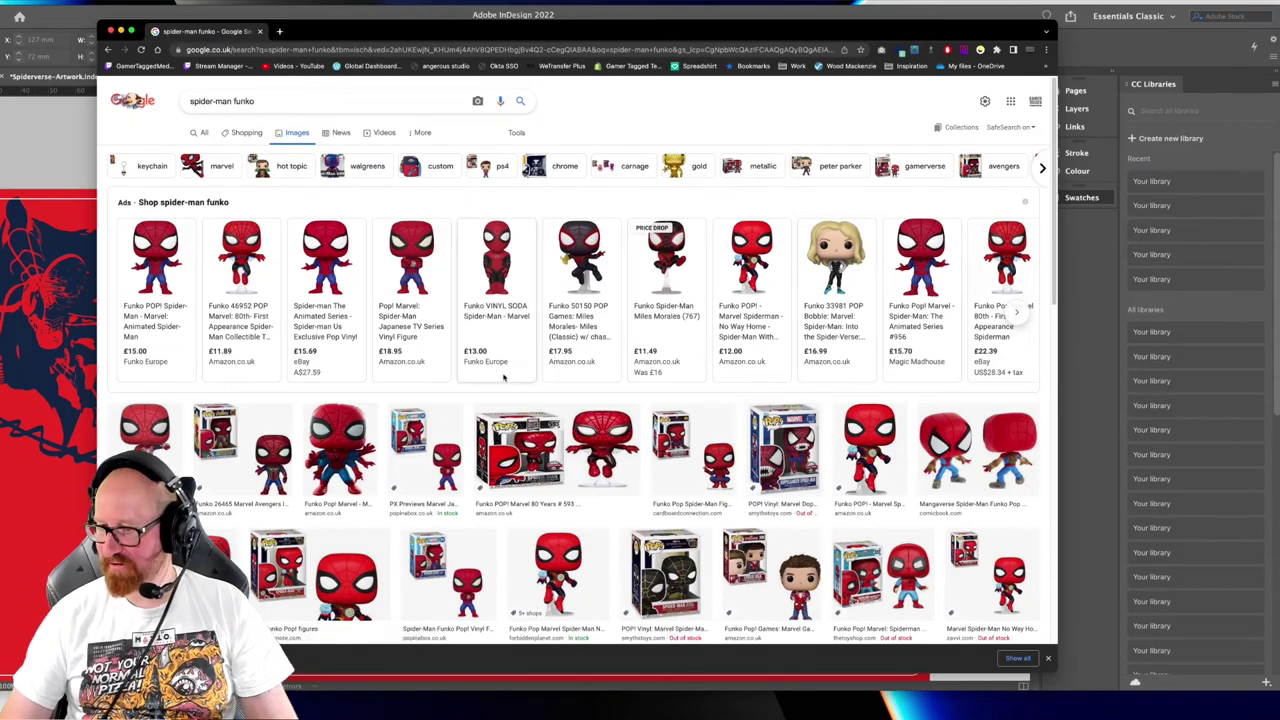
Change the image search to "spider-man face" and look through the results
double_click(282, 101)
text(face)
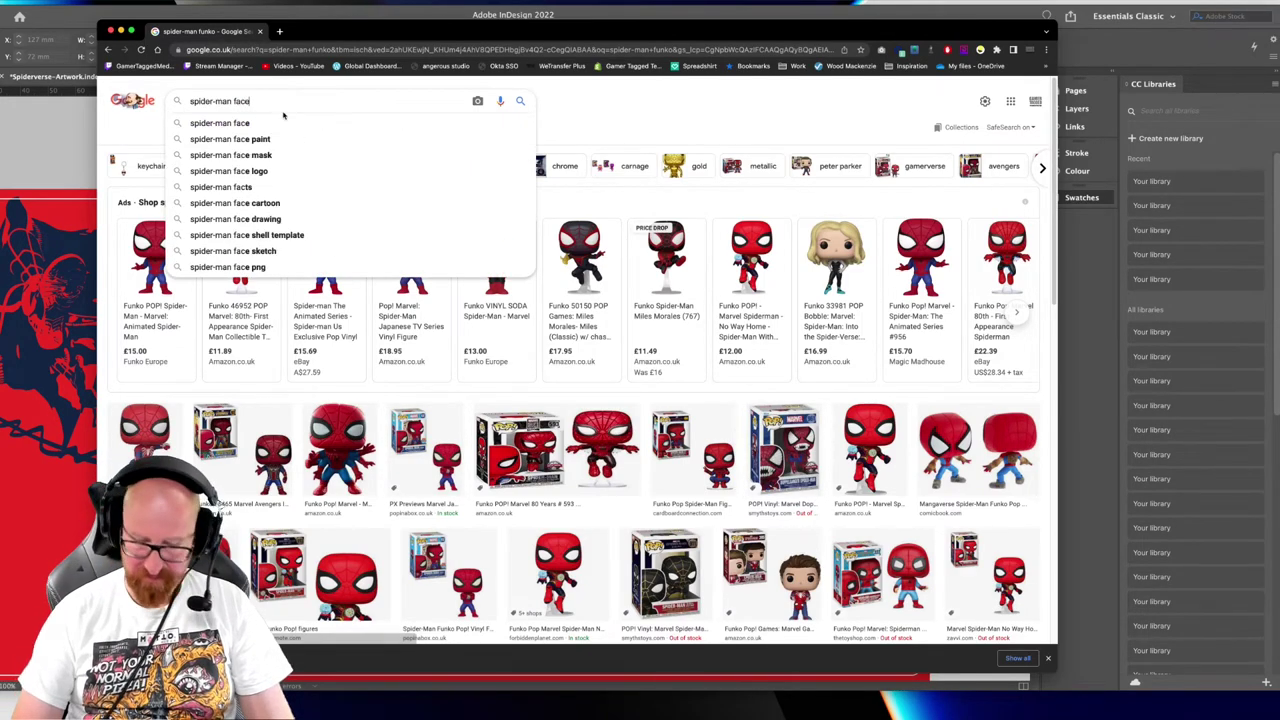
key(Return)
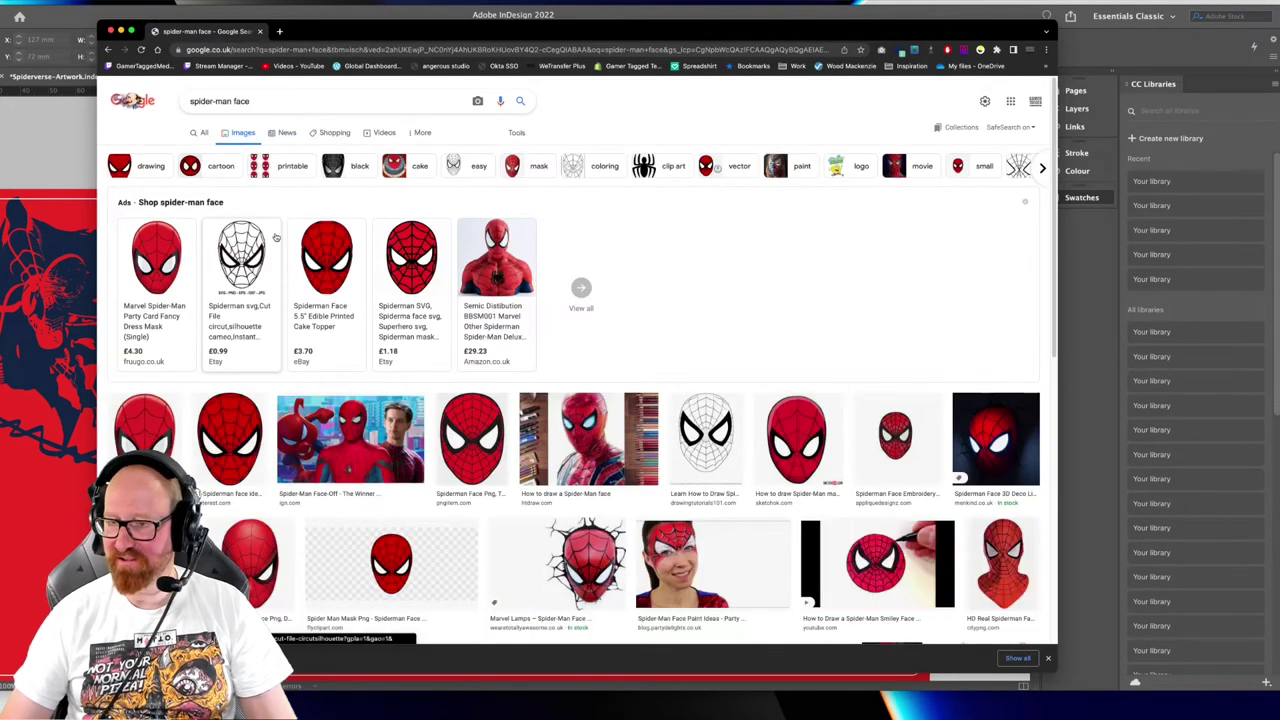
scroll(589, 300, down, 2)
scroll(558, 366, up, 2)
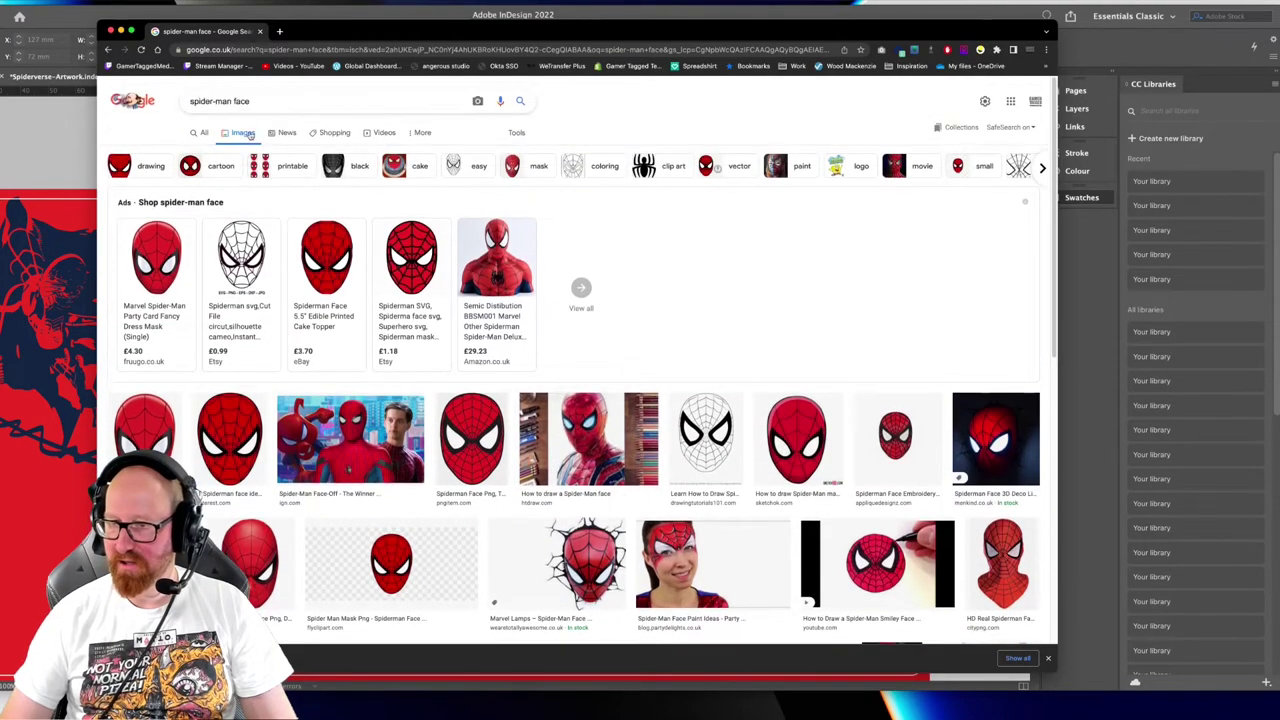
Refine the image search to "spider-man round face"
click(365, 101)
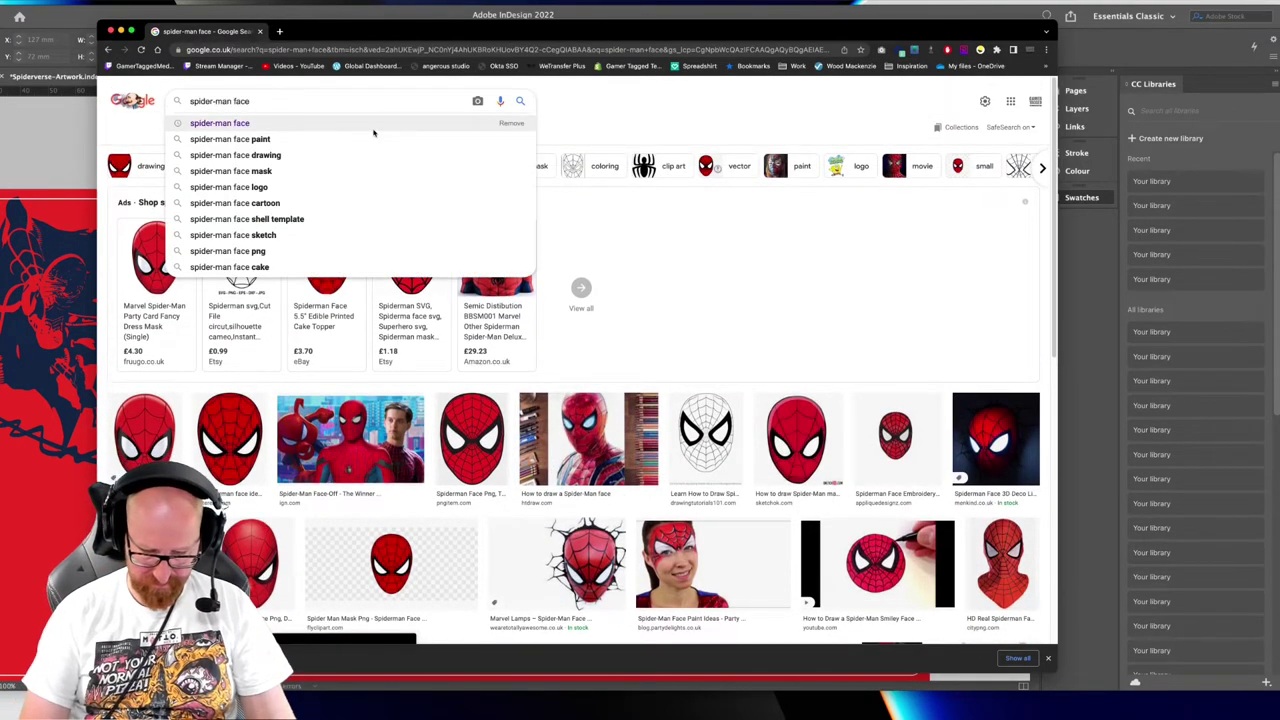
text(round)
key(Return)
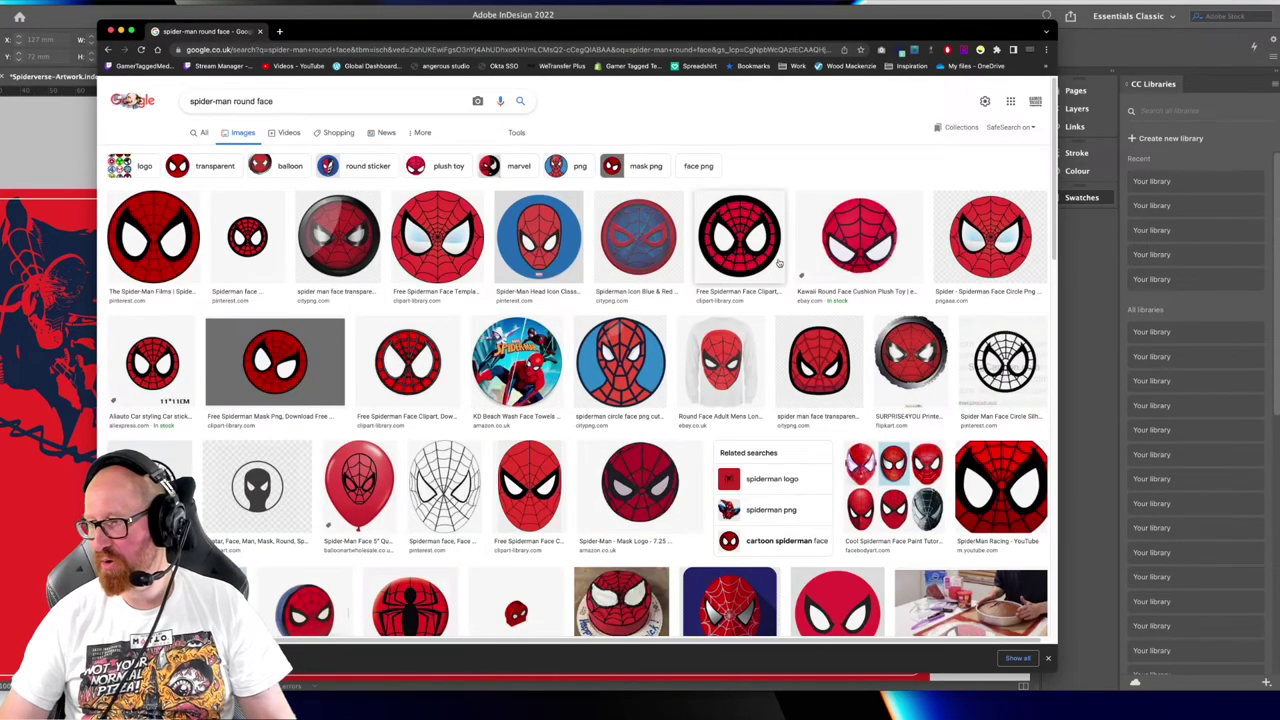
Preview the first round mask image, filter the results to Large size, and browse them for a suitable face
click(163, 235)
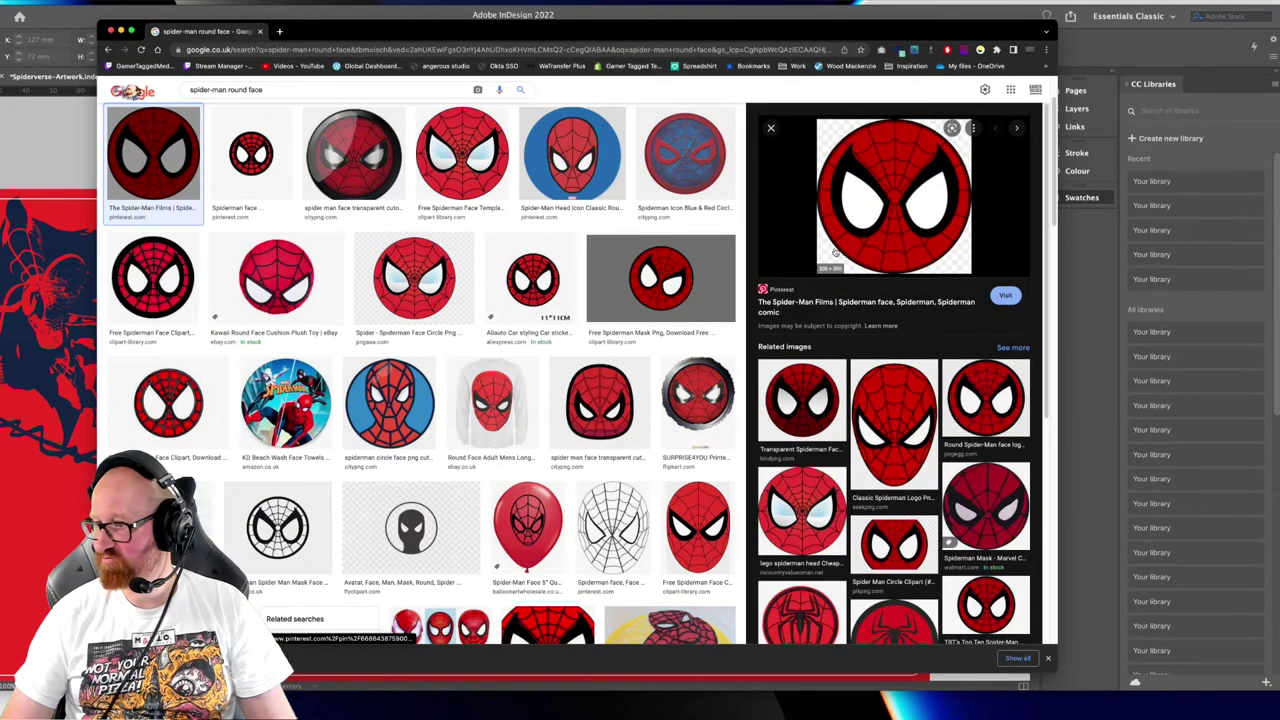
scroll(530, 280, up, 2)
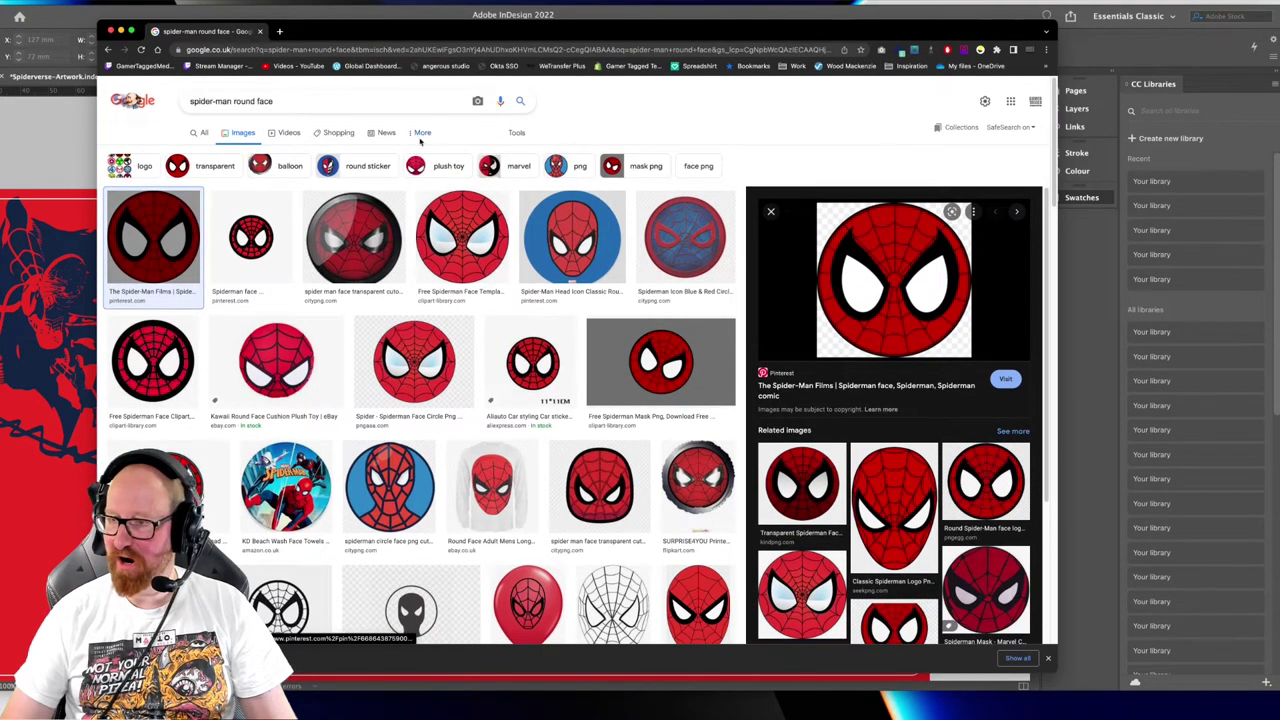
click(516, 132)
click(190, 151)
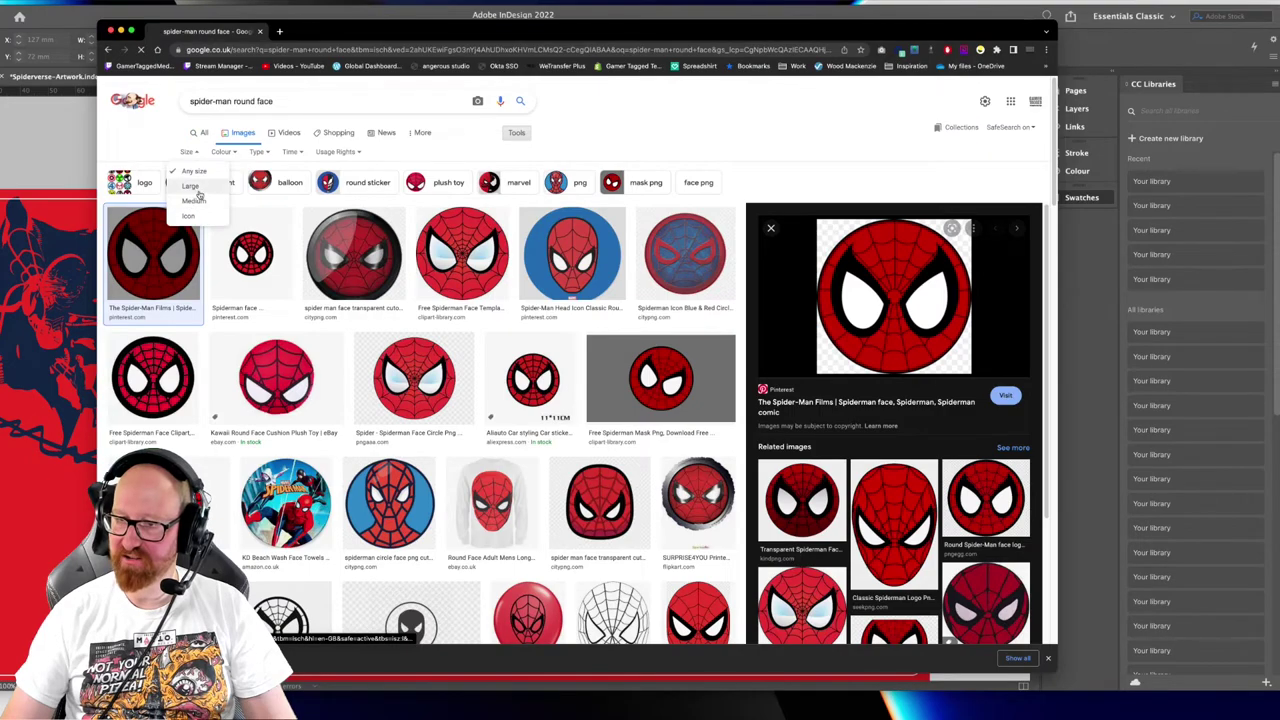
click(196, 188)
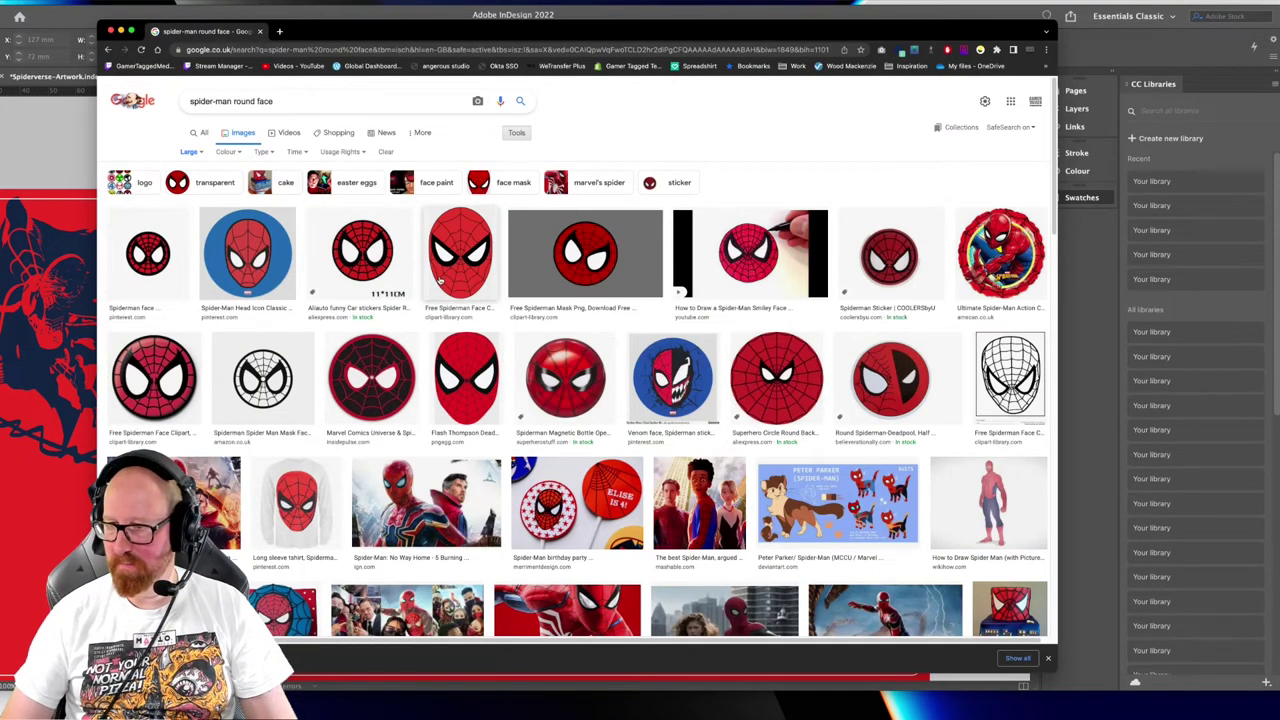
scroll(560, 400, down, 5)
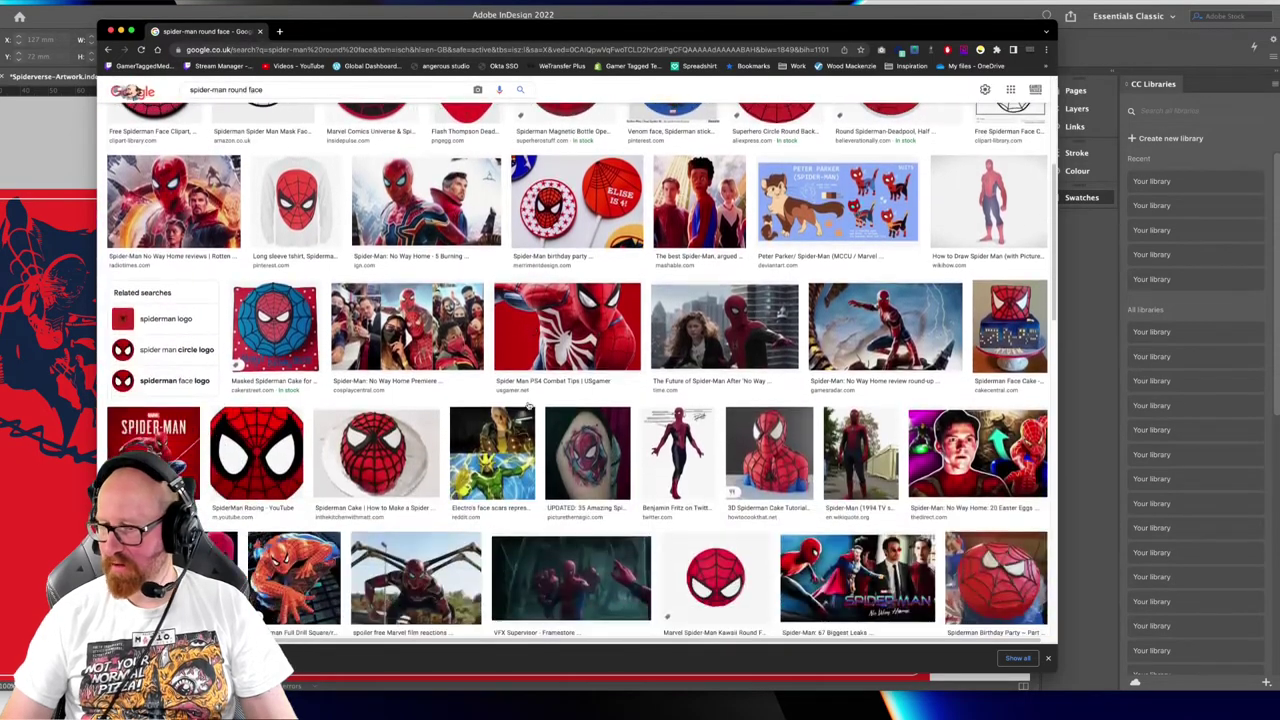
scroll(700, 330, up, 6)
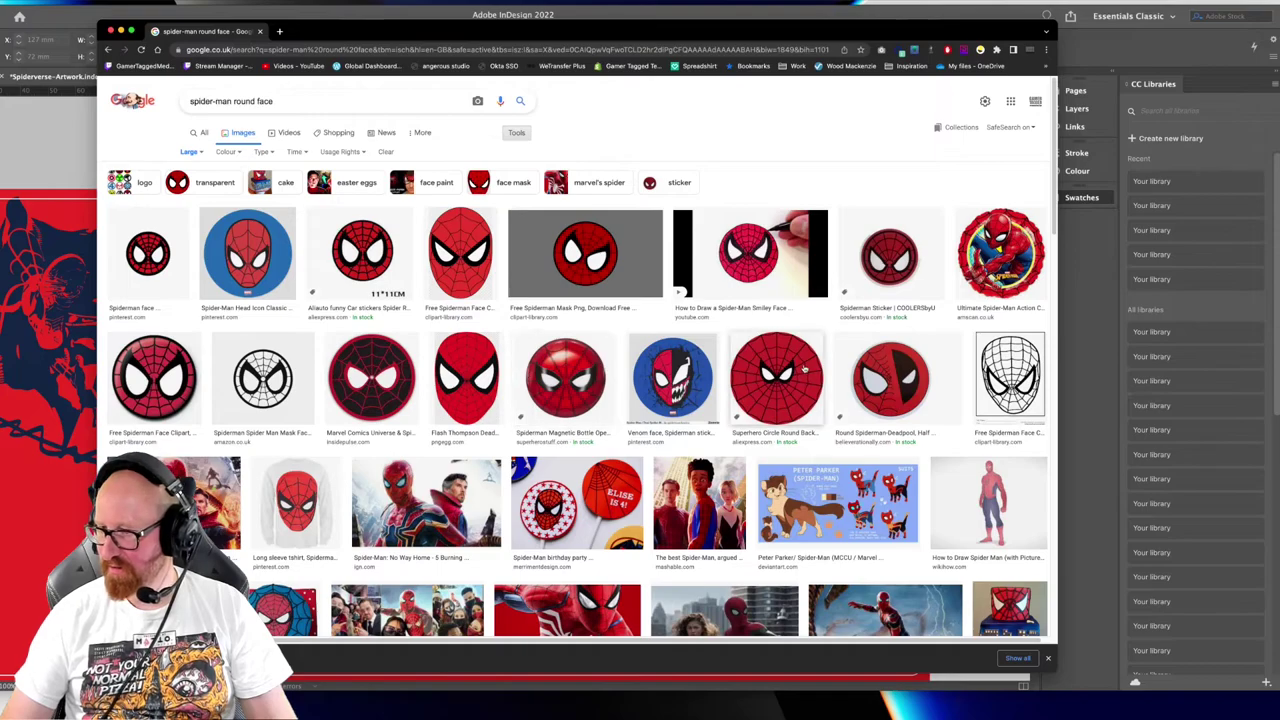
Preview the tilted round Spider-Man mask on the grey background and copy the image
click(559, 275)
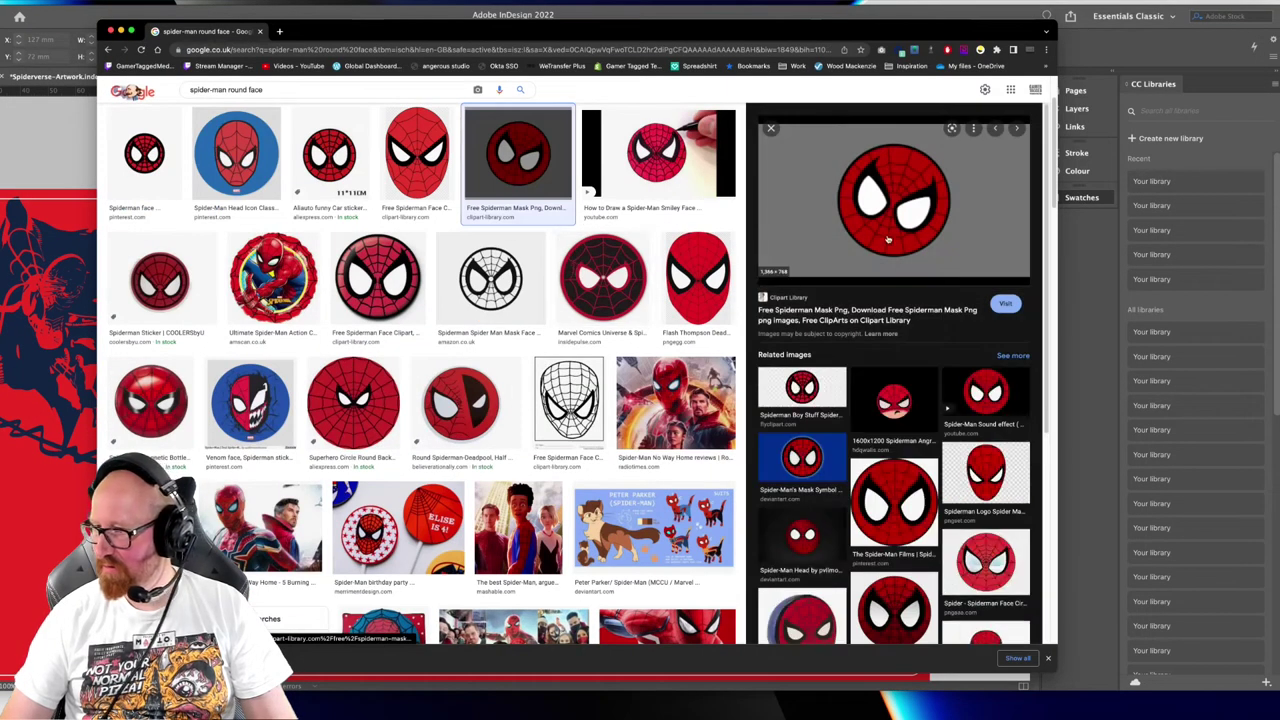
right_click(876, 229)
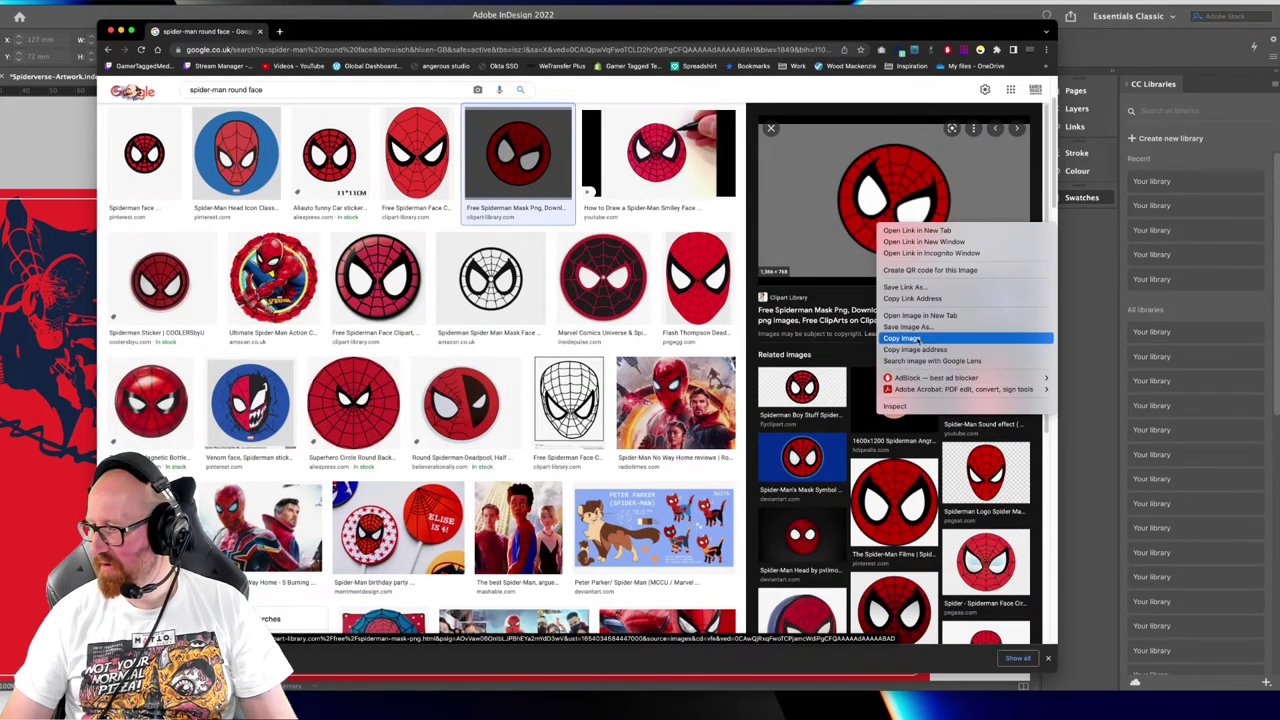
click(903, 339)
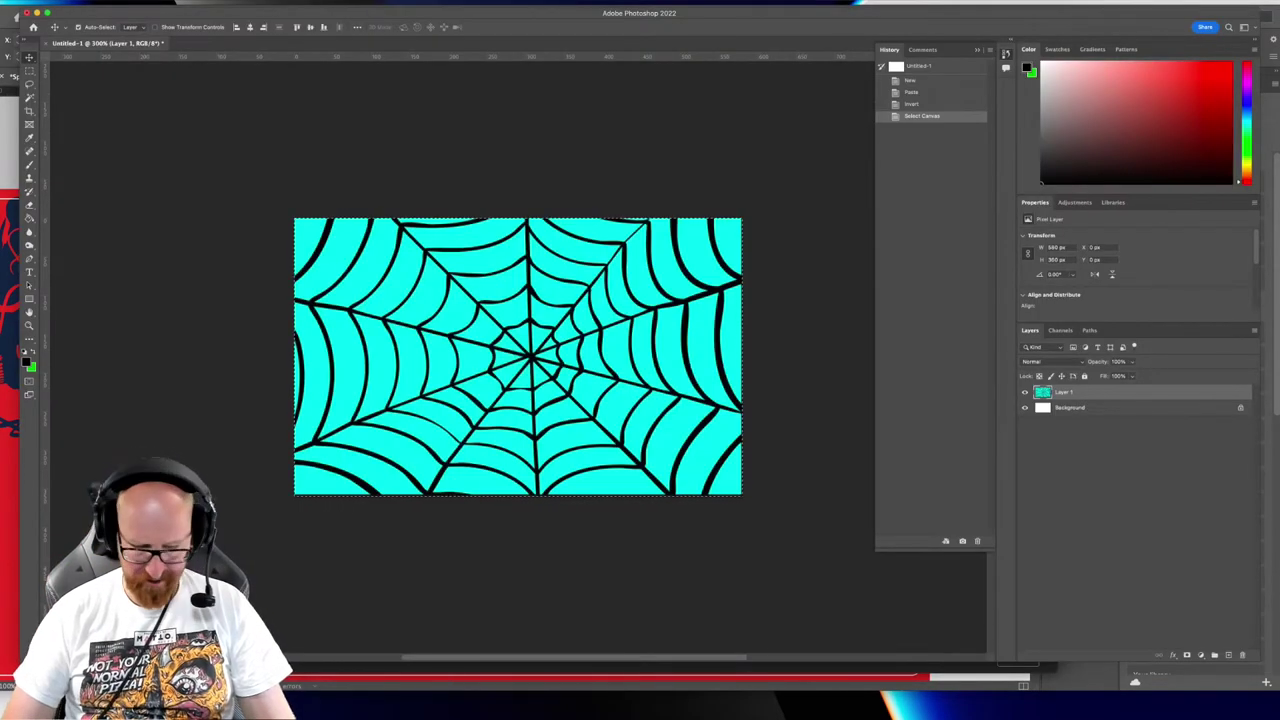
Switch to Photoshop and close the cyan and black web document without saving
key(super+w)
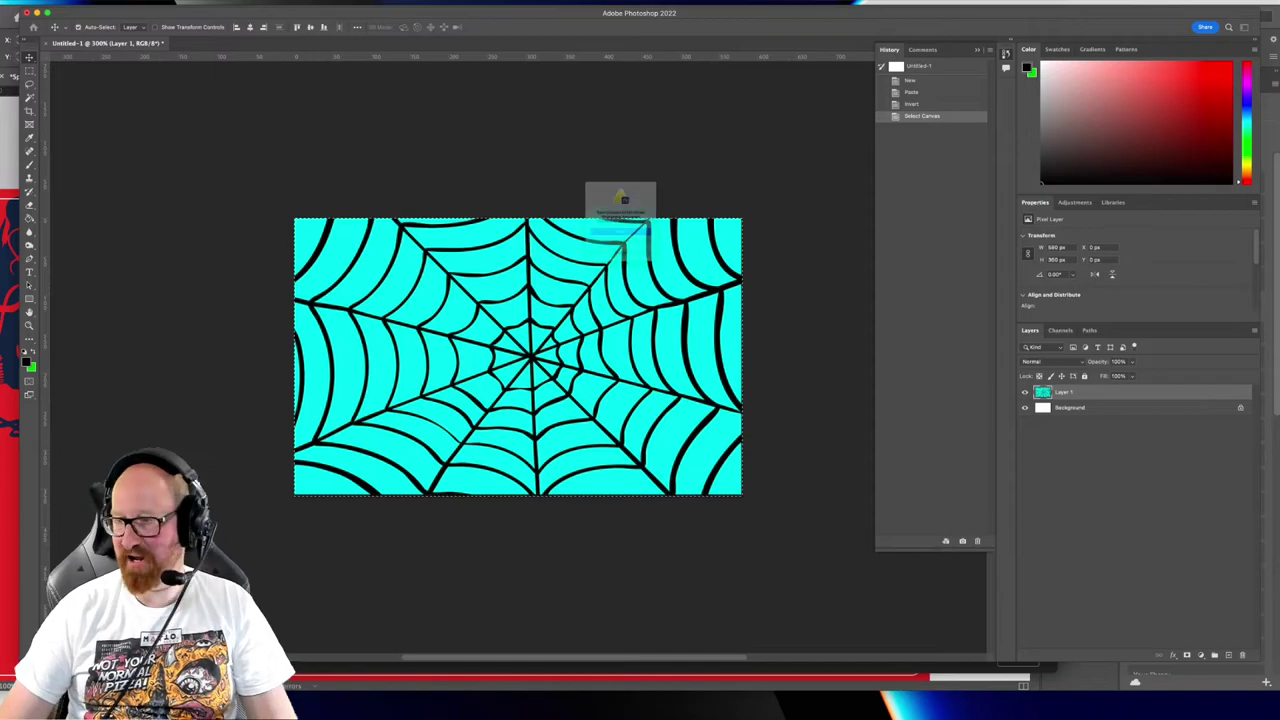
click(585, 259)
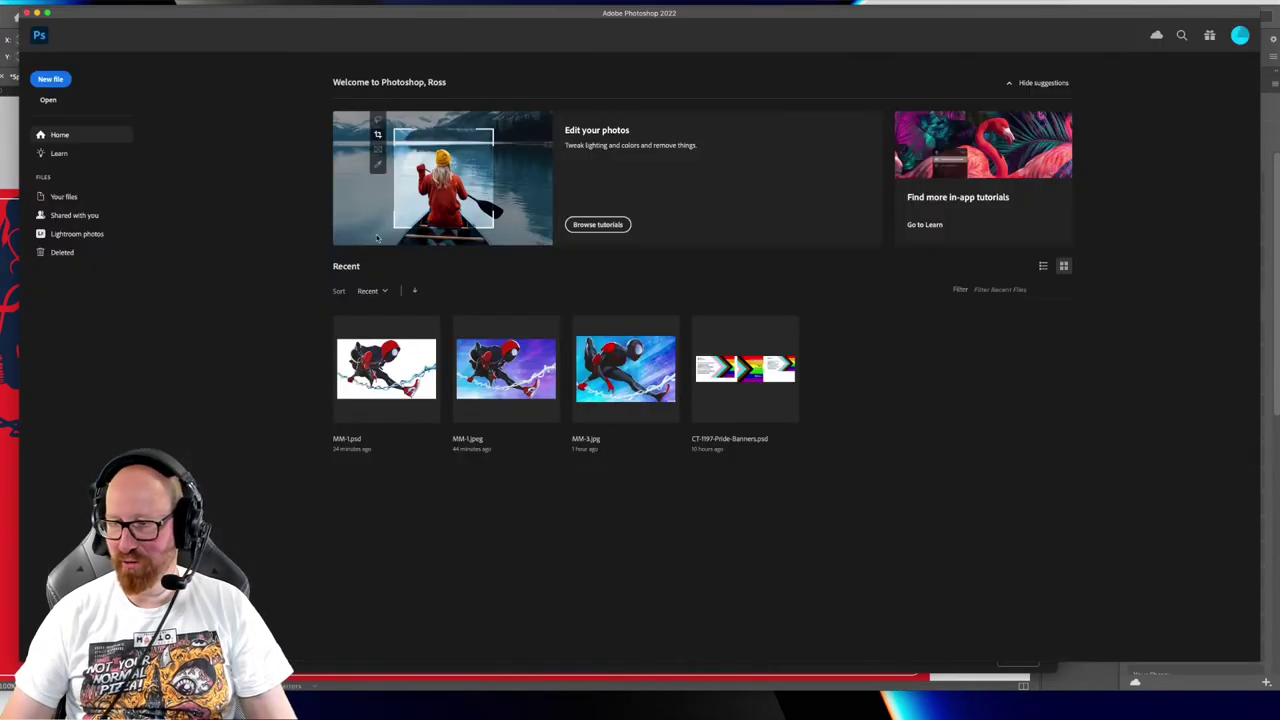
Create a 300 x 168 px document from the Clipboard preset and paste the copied mask image into it
key(super+n)
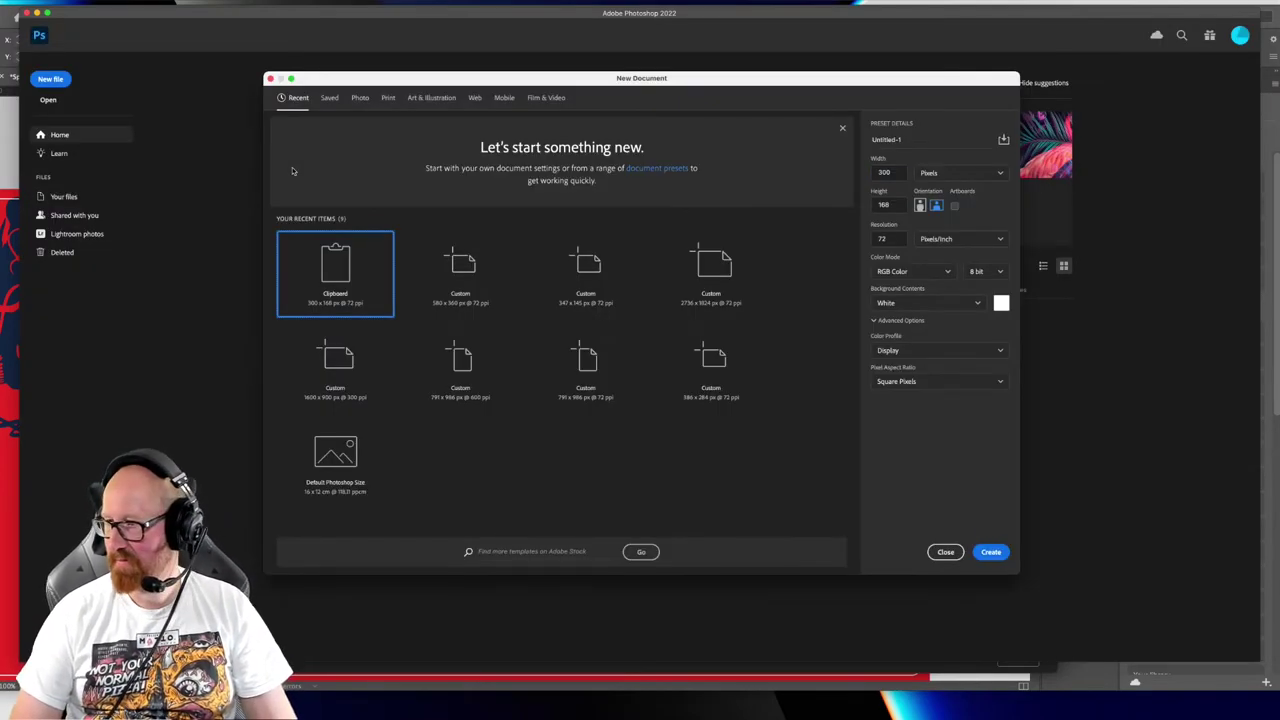
key(Return)
key(super+v)
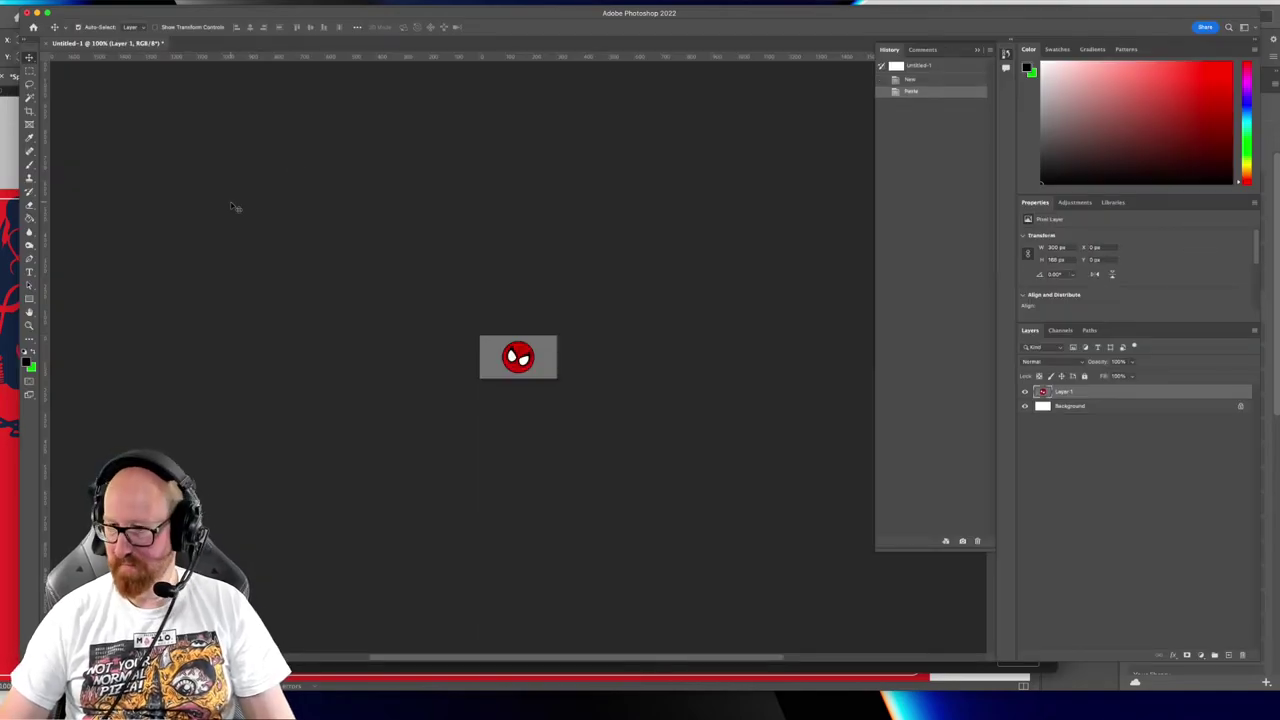
Select the grey background around the mask with the Magic Wand, and close the document without saving
key(super+plus)
key(super+plus)
key(super+plus)
key(super+plus)
key(super+plus)
key(super+plus)
key(super+plus)
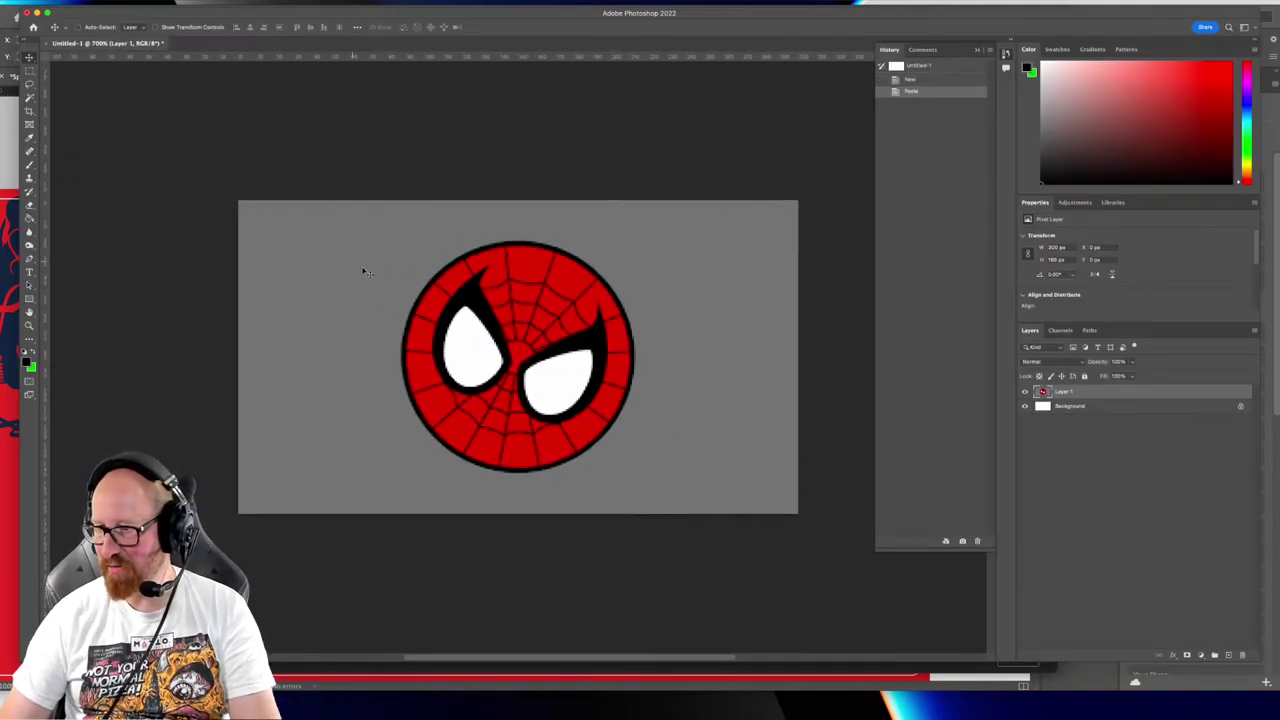
key(w)
click(771, 314)
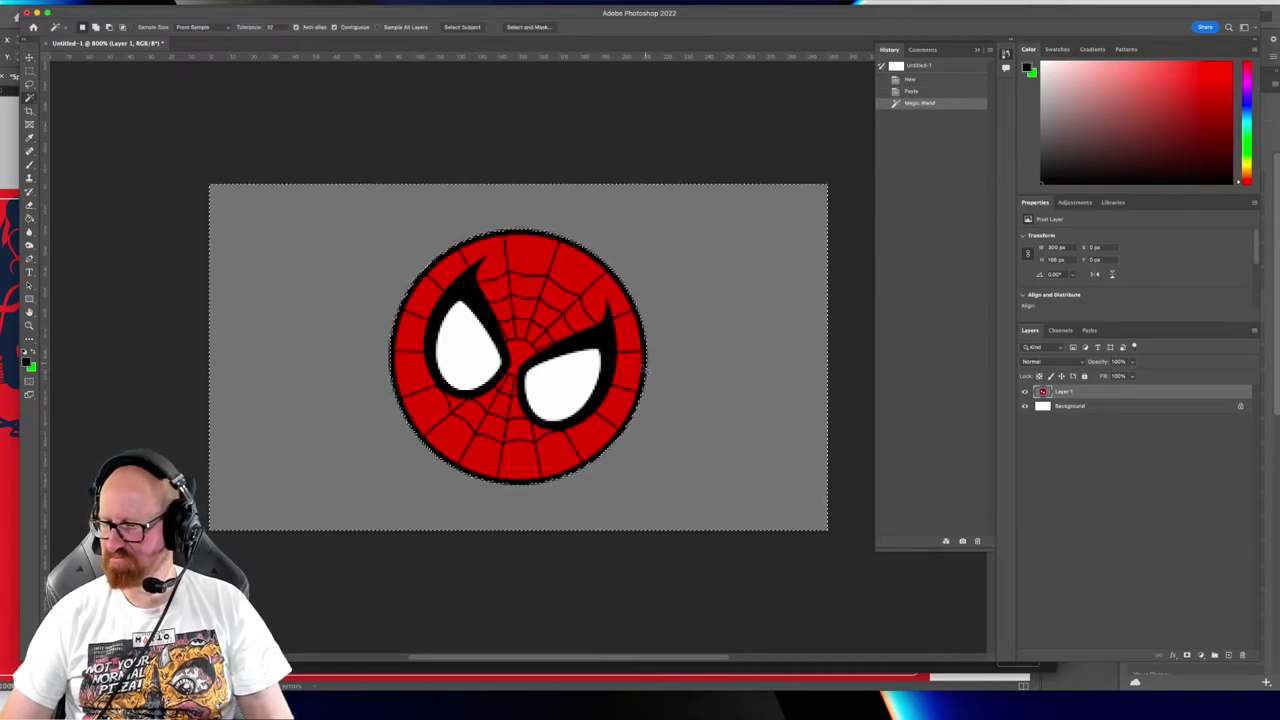
key(super+w)
click(612, 258)
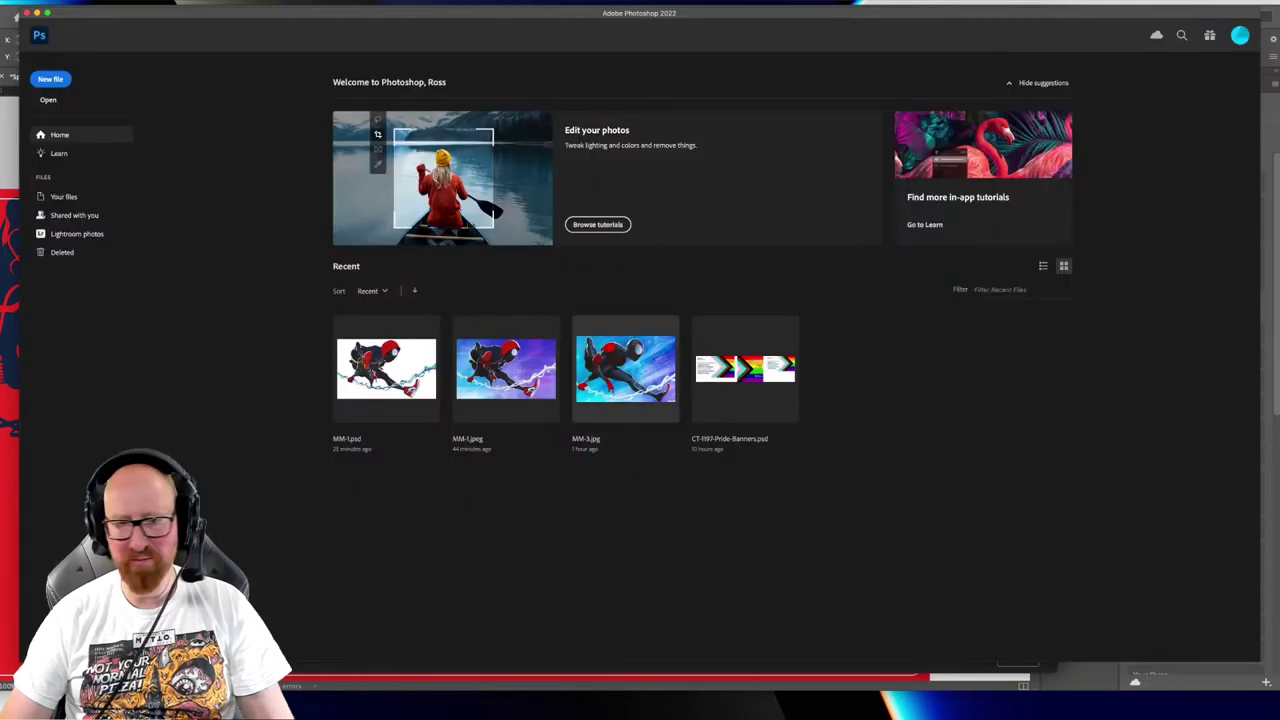
Switch to Illustrator, paste the copied mask into a new document, and apply Image Trace with the default preset
key(super+Tab)
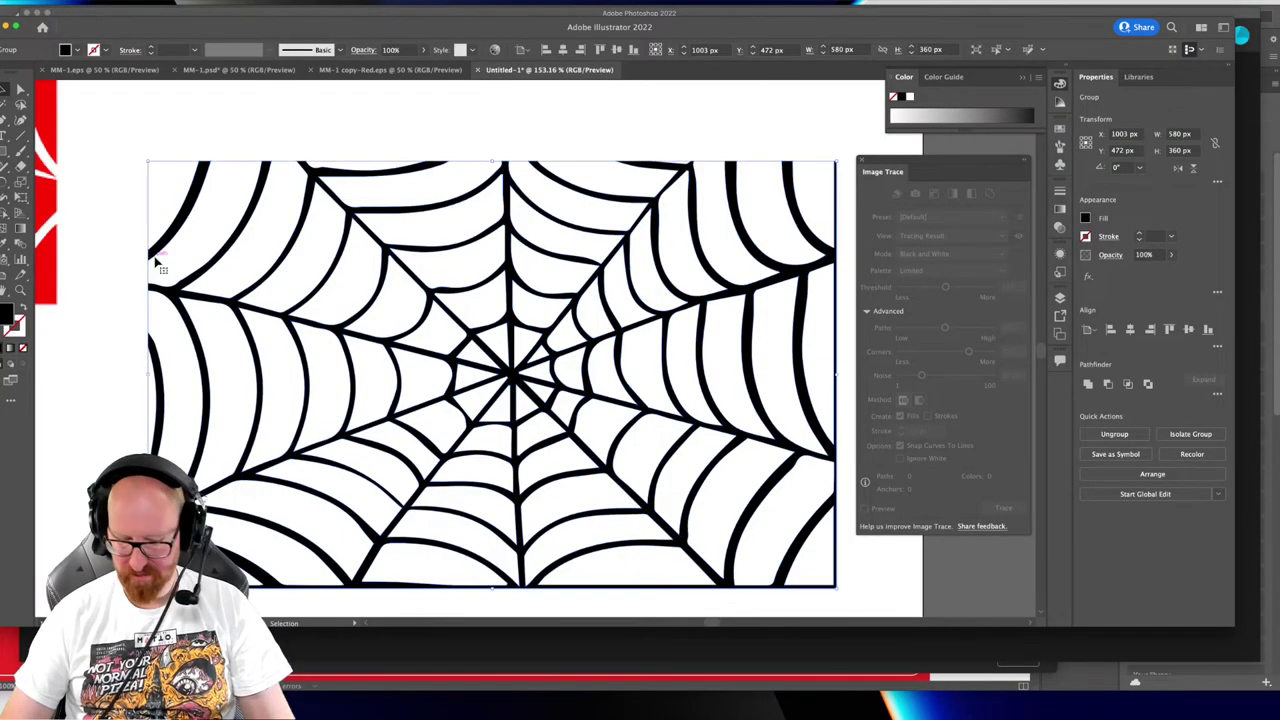
key(super+n)
key(Return)
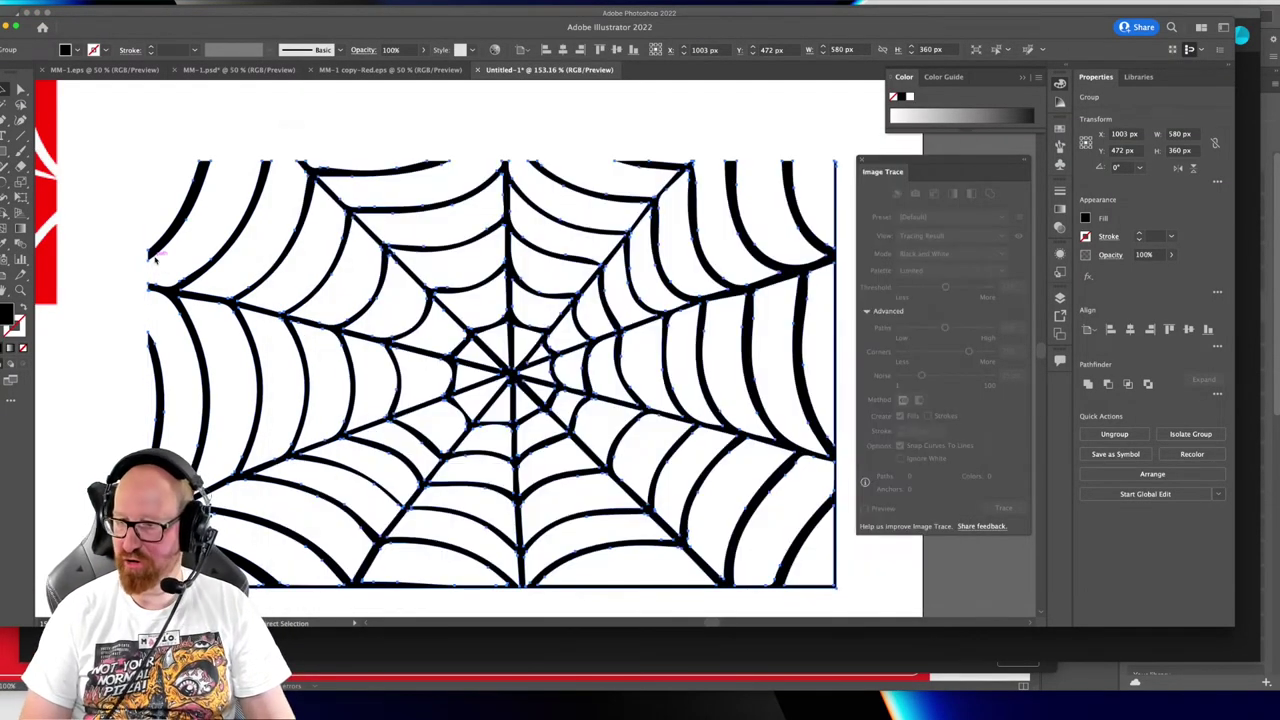
key(super+v)
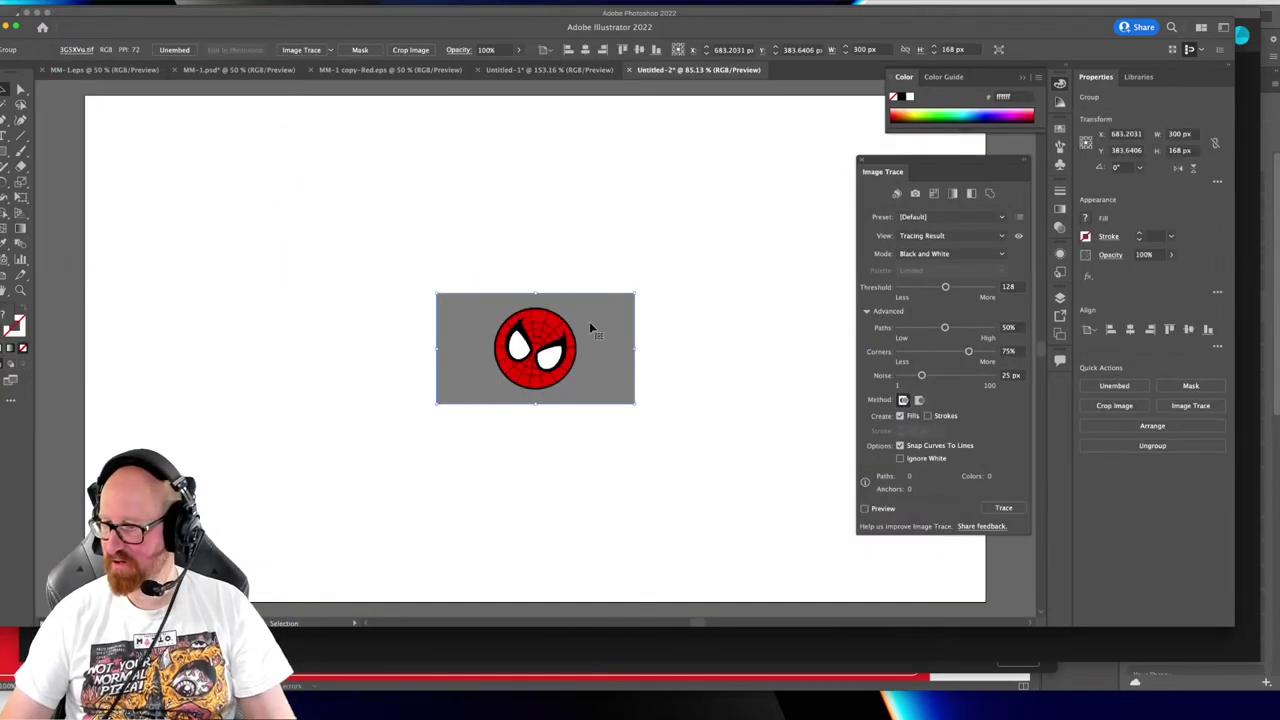
click(299, 50)
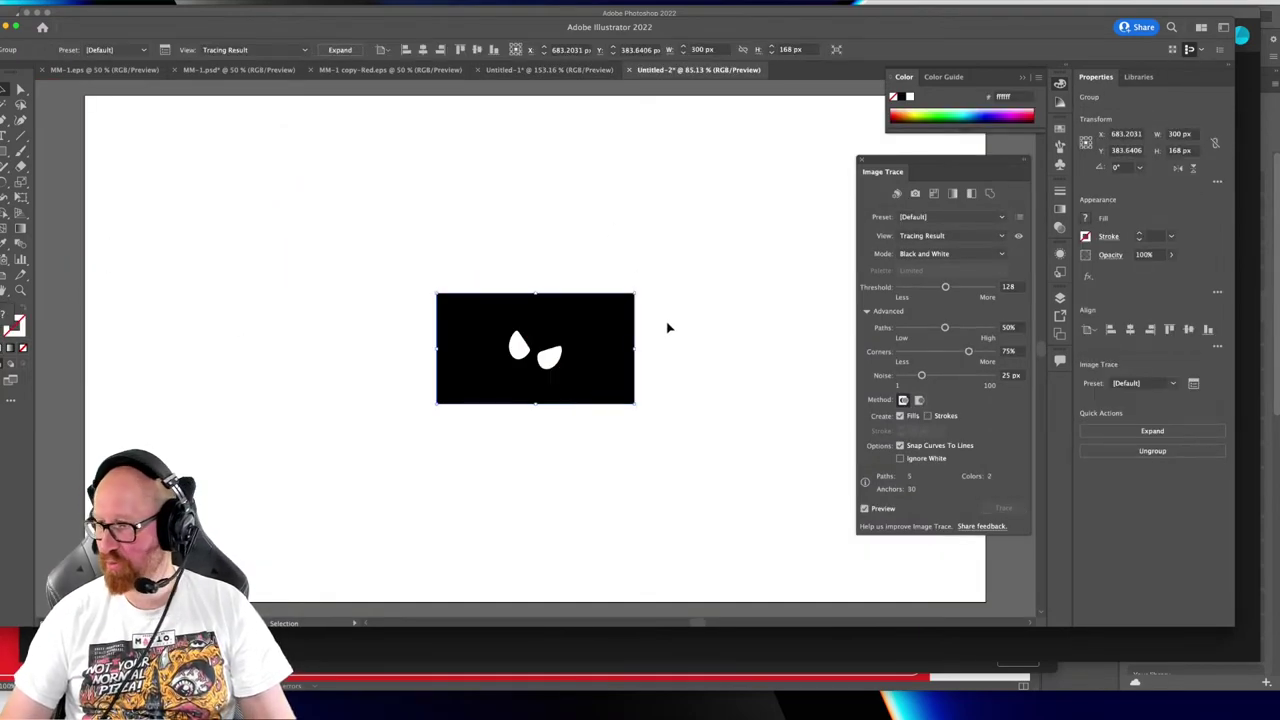
Lower the Image Trace threshold of the mask to 40 so the web lines are traced
drag(948, 290, 911, 287)
key(super+equal)
key(super+equal)
key(super+equal)
key(super+equal)
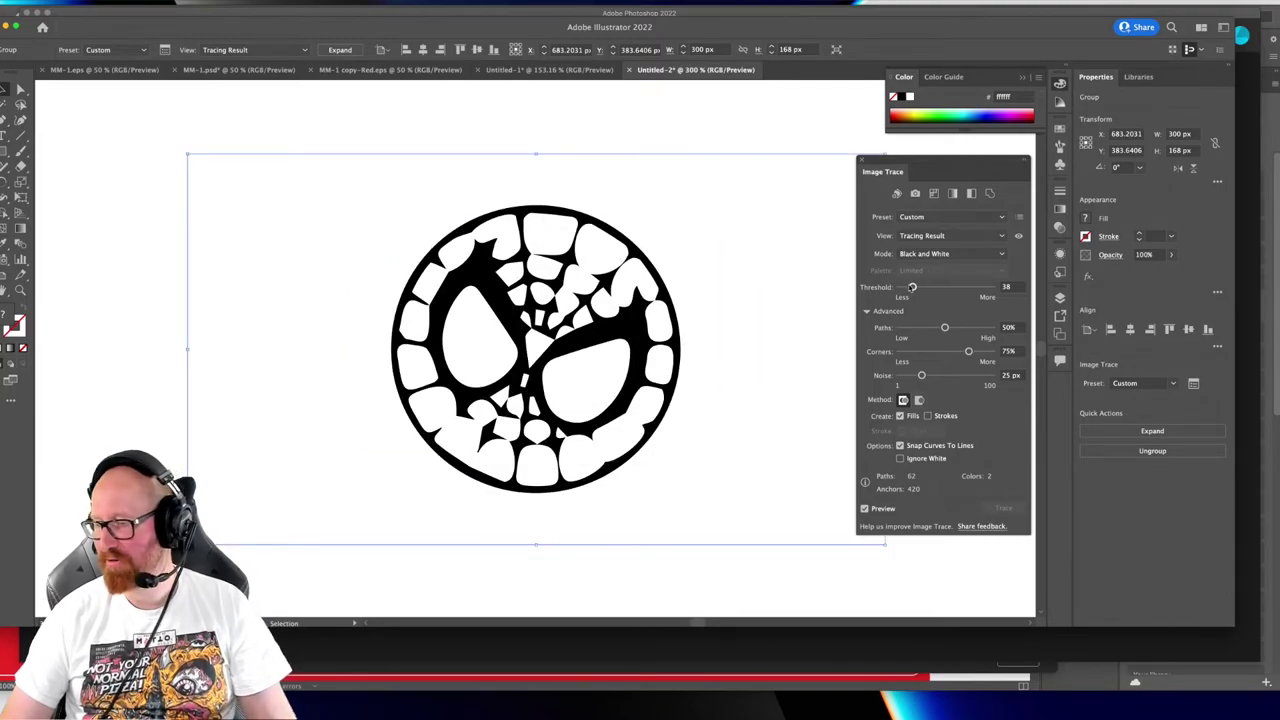
drag(912, 288, 912, 288)
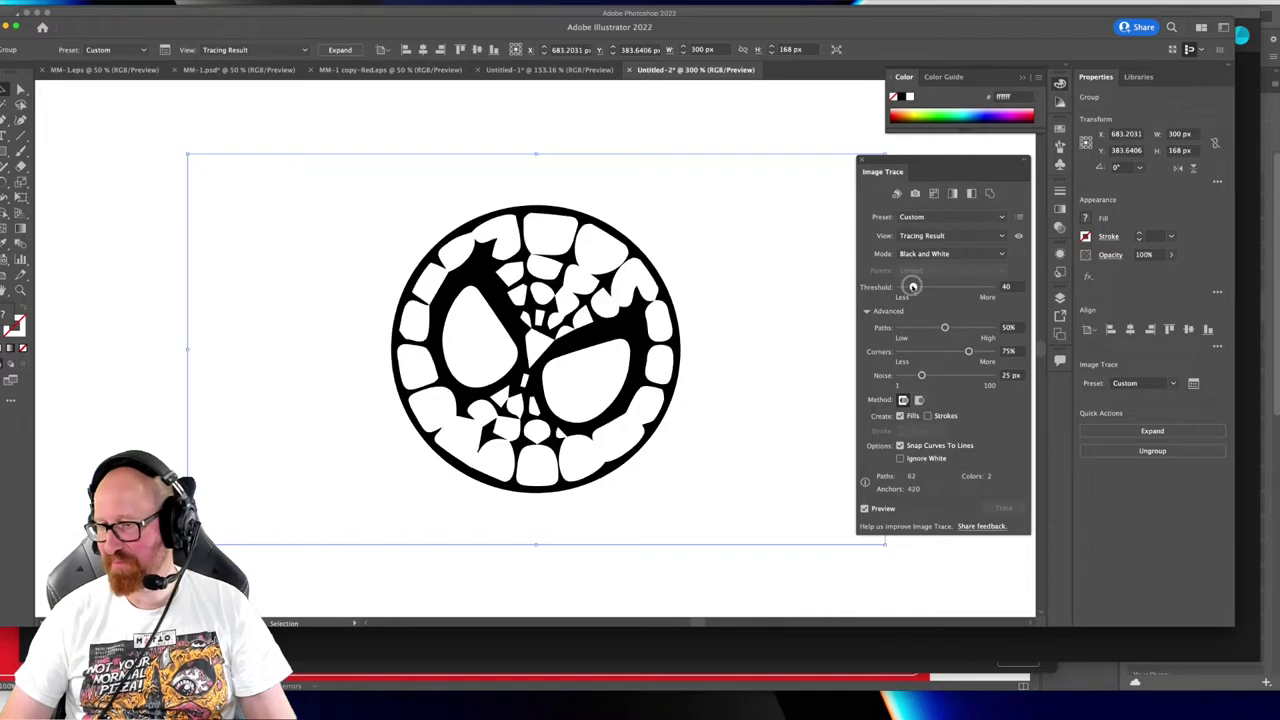
key(super+minus)
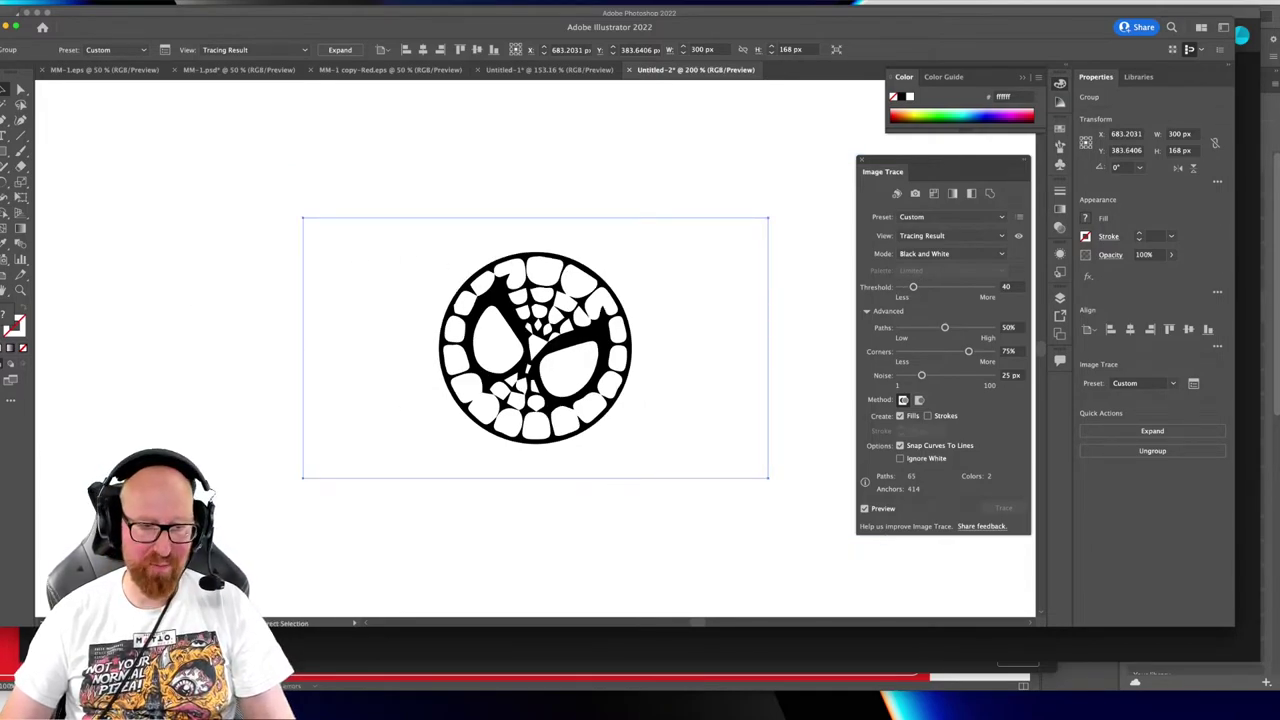
Switch to the browser's image results and copy the PNGEgg round Spider-Man face logo
key(super+Tab)
click(926, 510)
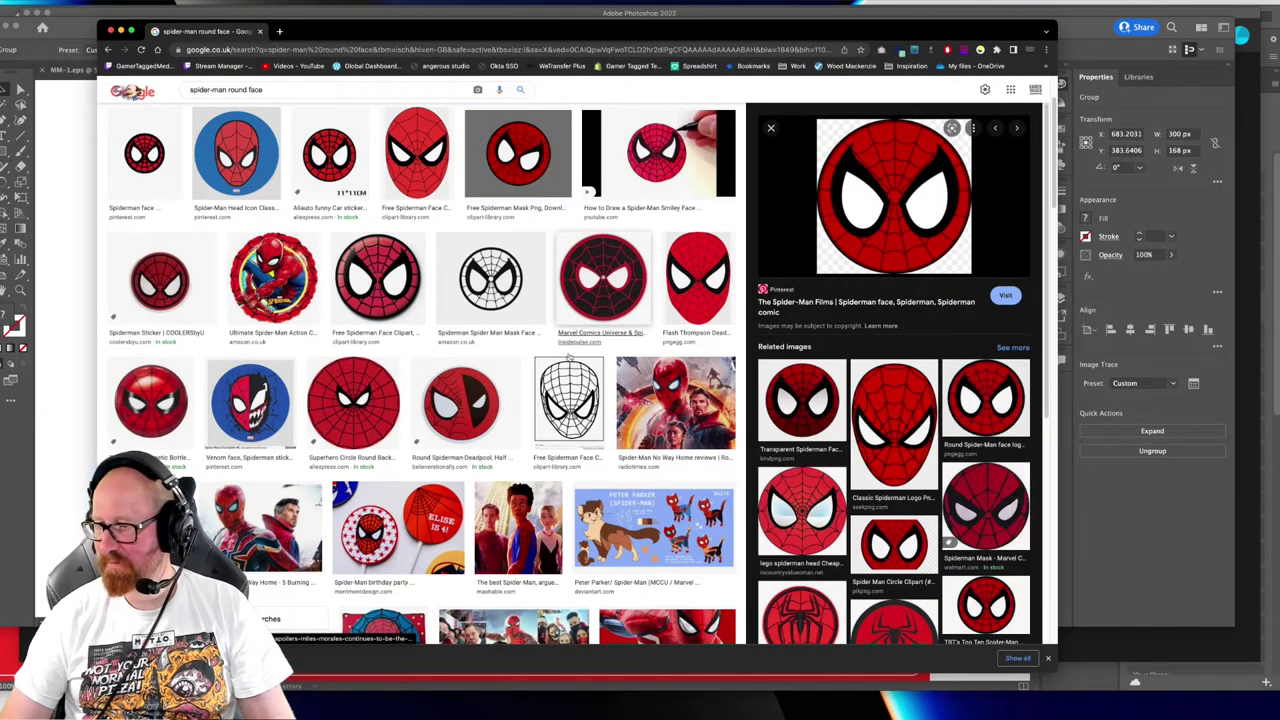
click(970, 488)
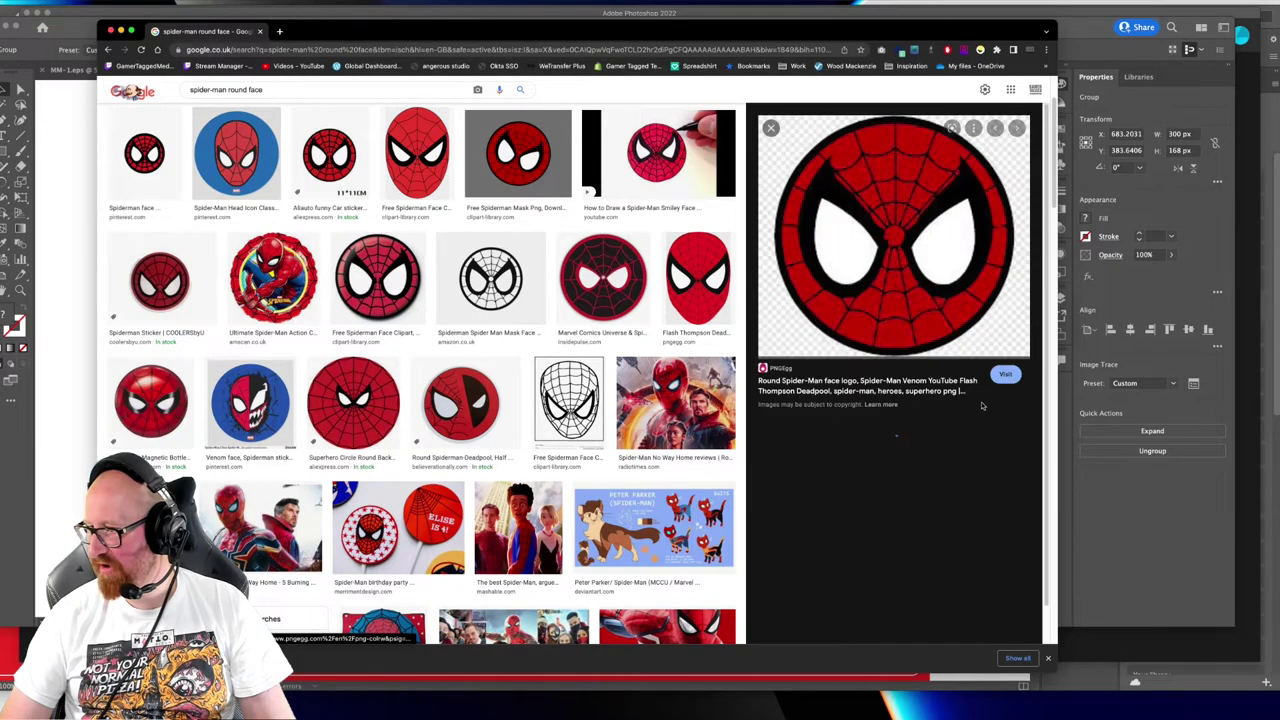
right_click(868, 290)
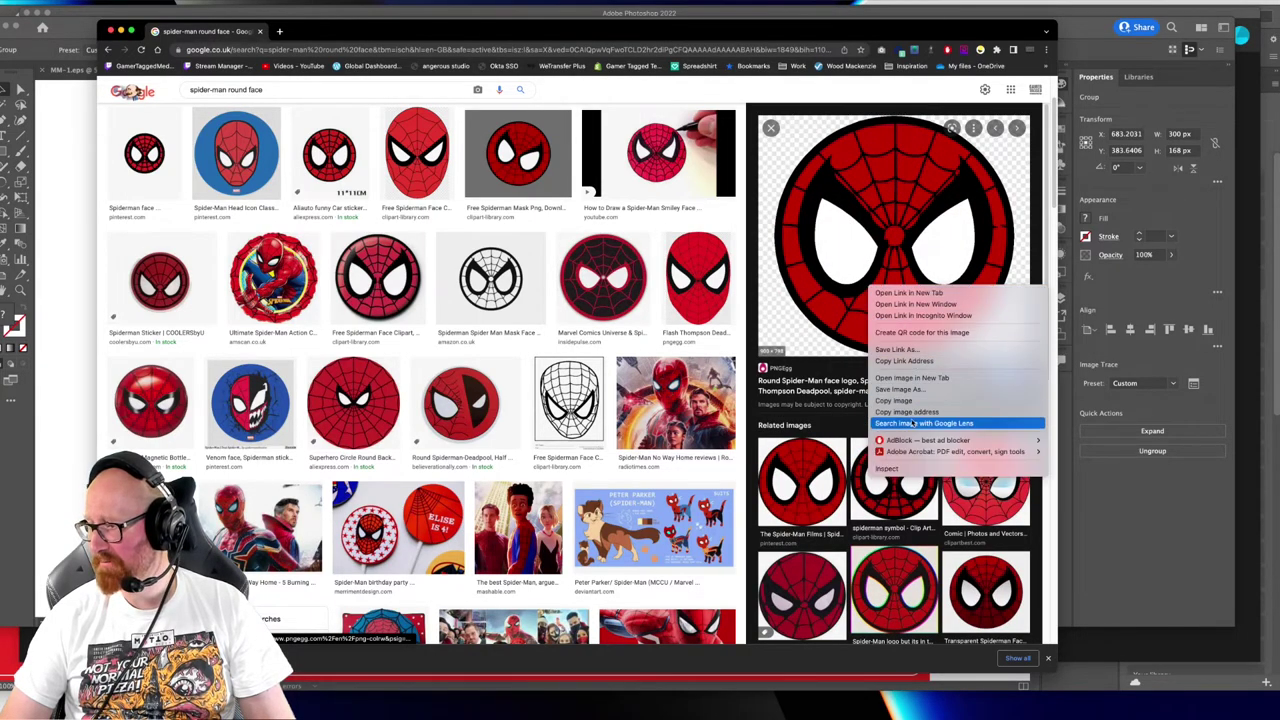
click(890, 402)
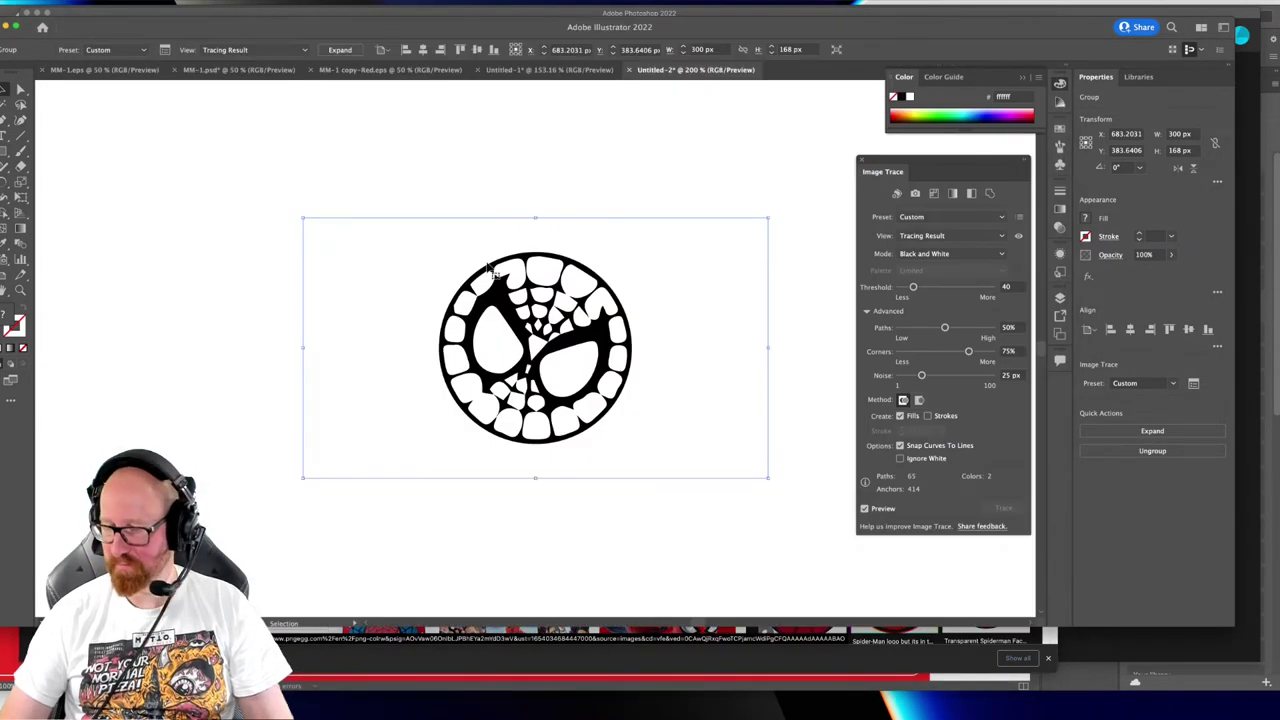
Switch to Illustrator, delete the traced mask and paste the copied round Spider-Man face in its place
key(Delete)
key(ctrl+v)
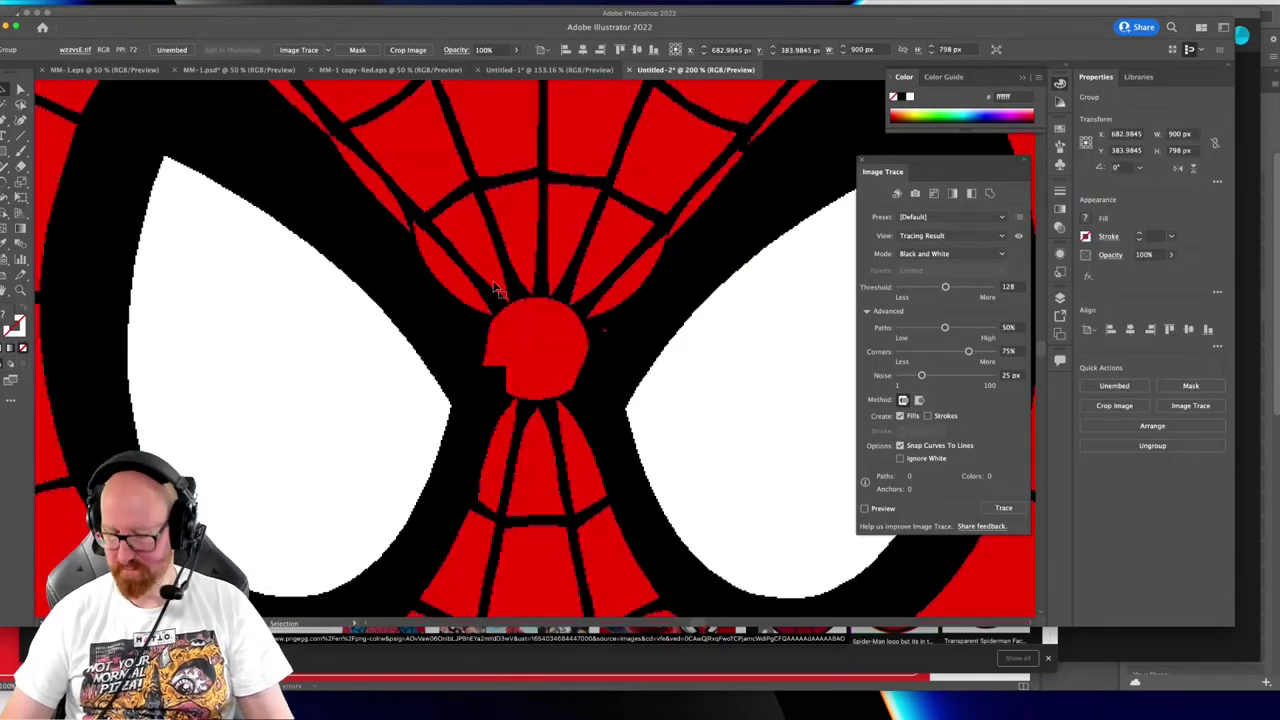
key(ctrl+0)
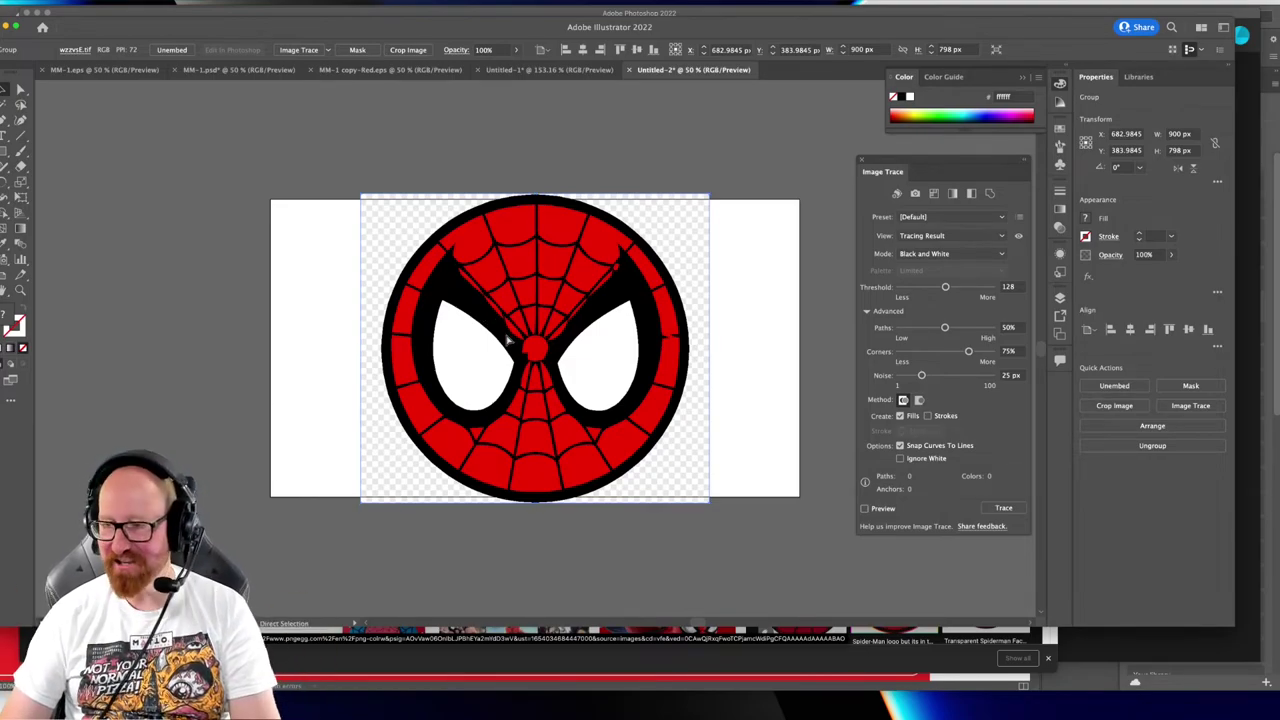
key(ctrl+equal)
key(ctrl+equal)
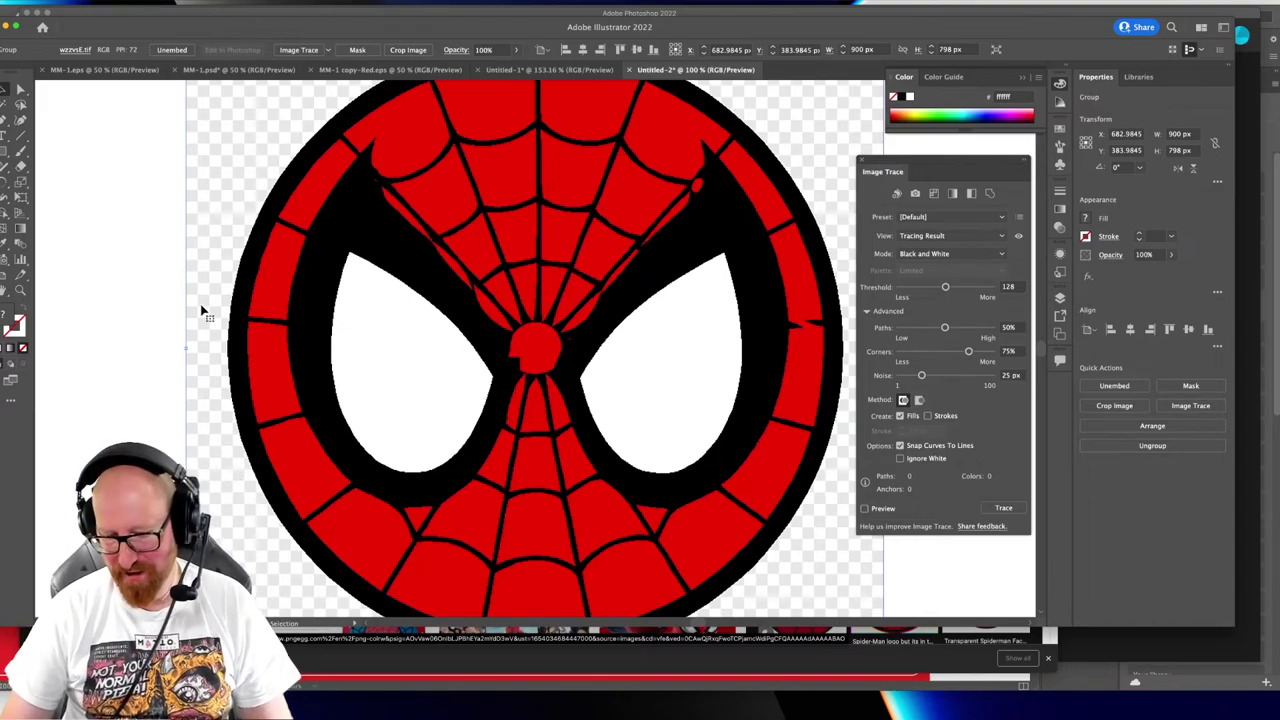
drag(456, 269, 450, 337)
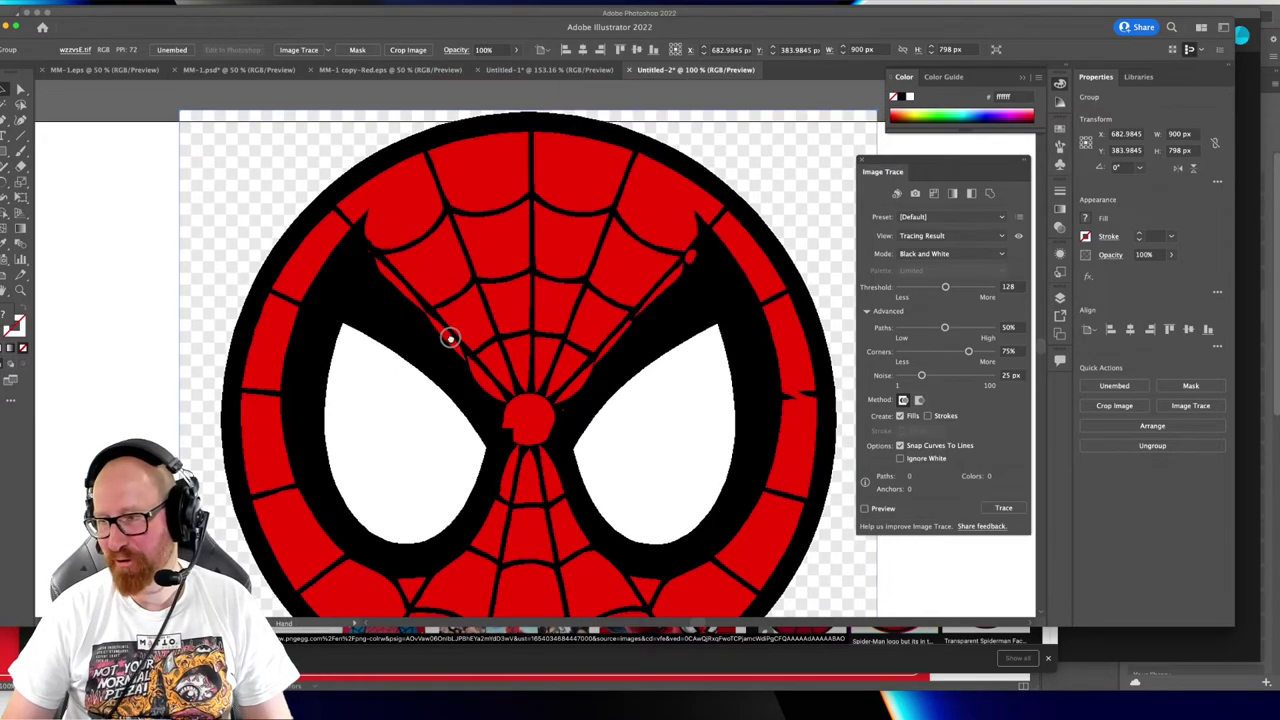
key(super+minus)
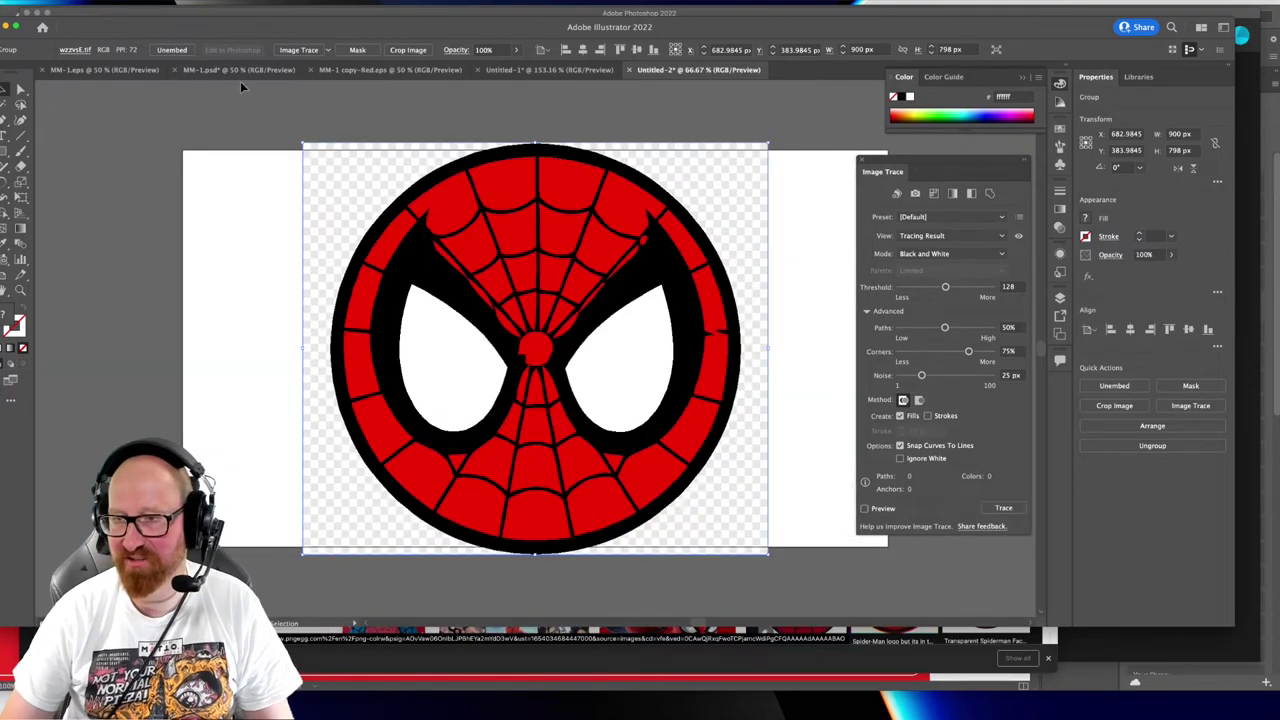
Apply Image Trace to the pasted face, lower the threshold to 35, and expand the tracing
click(299, 49)
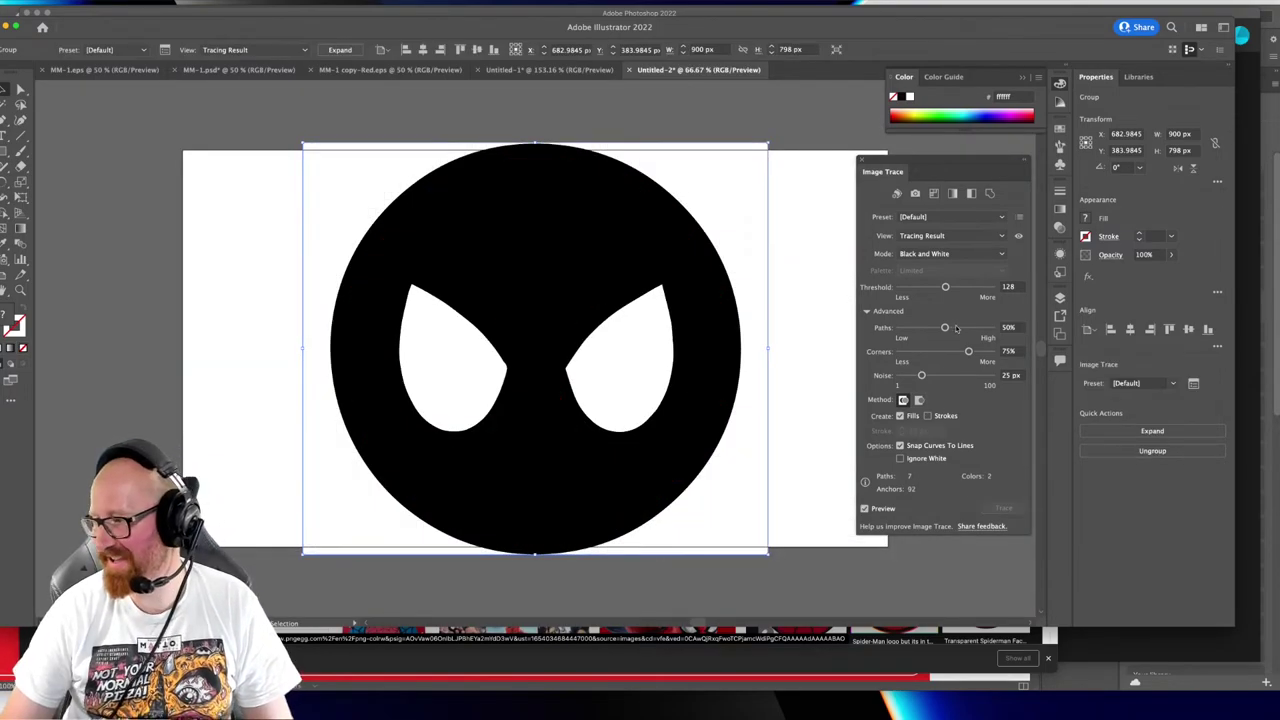
drag(945, 287, 912, 287)
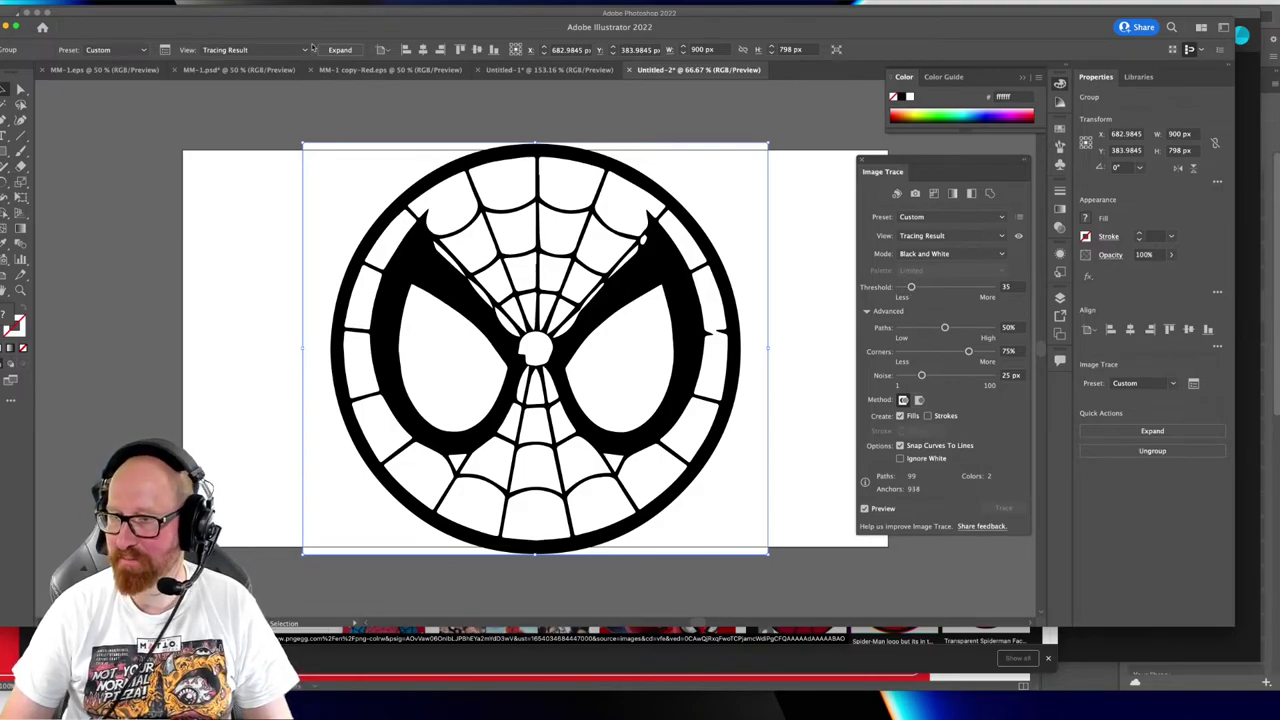
click(190, 292)
Select all shapes sharing the white fill colour in the expanded tracing and delete them
click(330, 182)
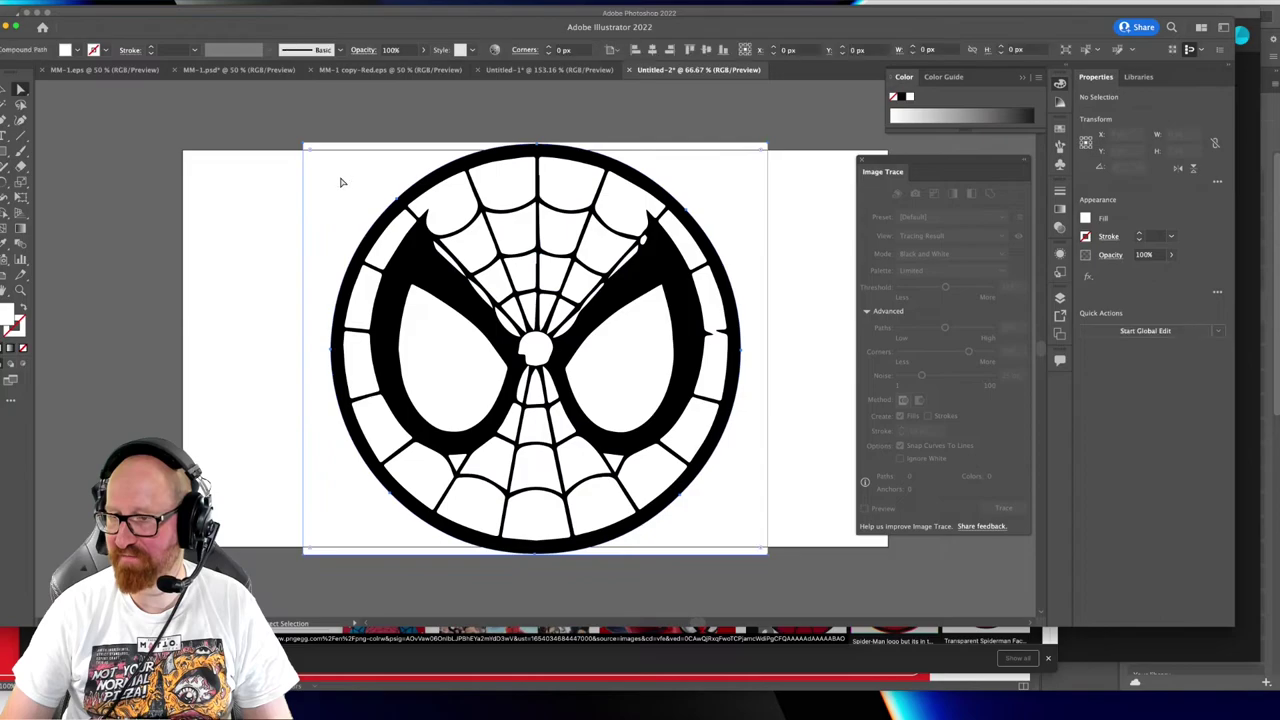
click(145, 5)
mouse_move(150, 100)
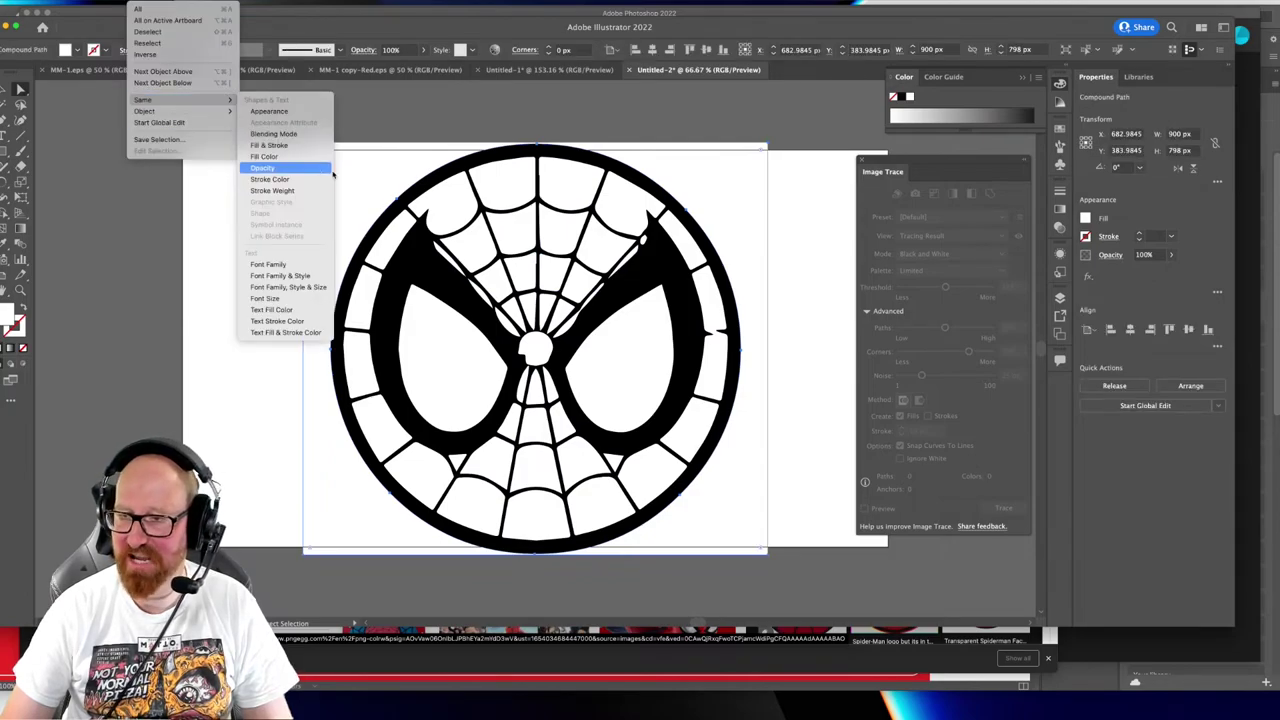
click(264, 156)
key(Return)
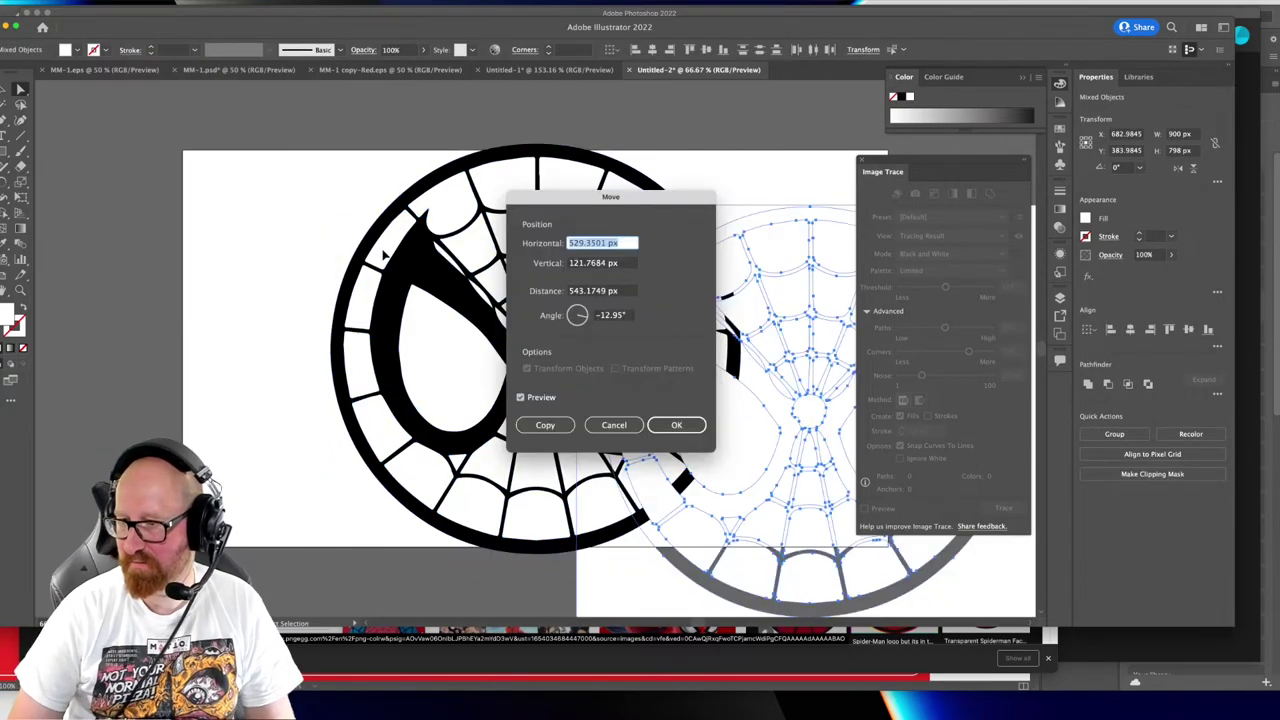
key(Return)
key(super+shift+a)
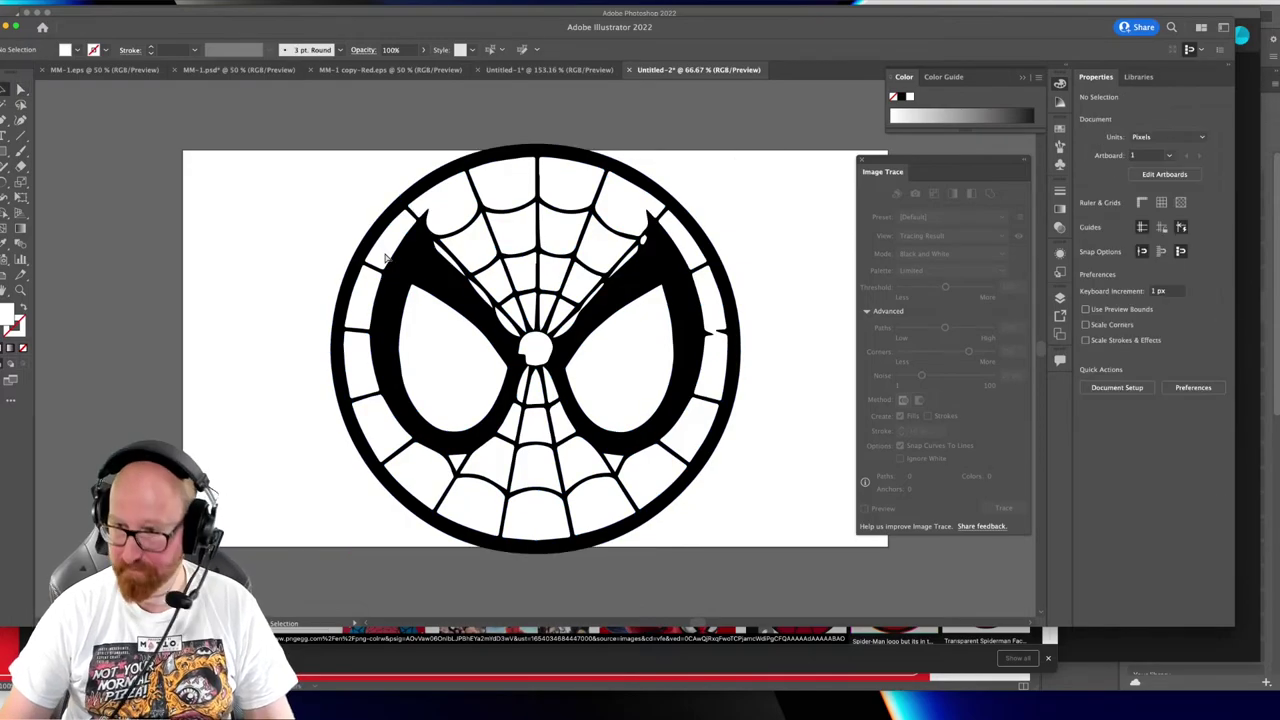
Scale the black mask down to about two thirds around its centre, and copy it
click(561, 168)
drag(535, 150, 535, 212)
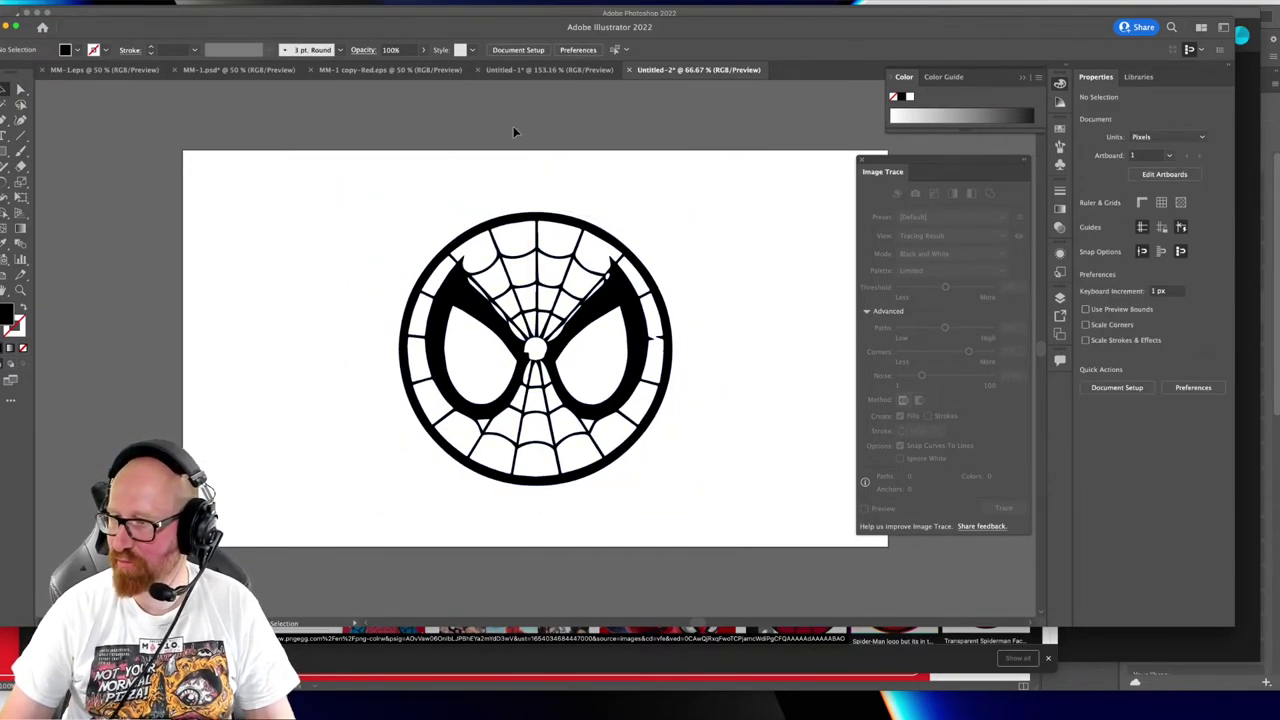
key(super+a)
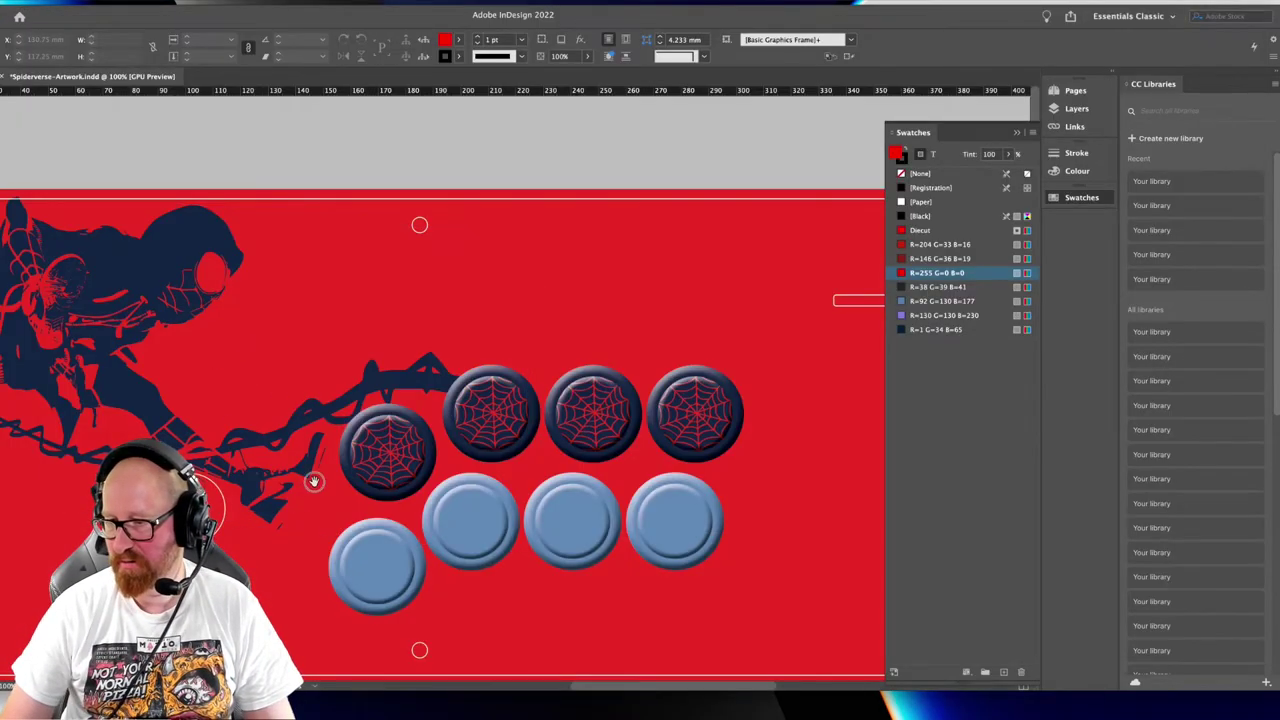
Switch to InDesign, paste the mask, scale it to about 36 mm wide and place it below the lower button row
drag(314, 480, 352, 360)
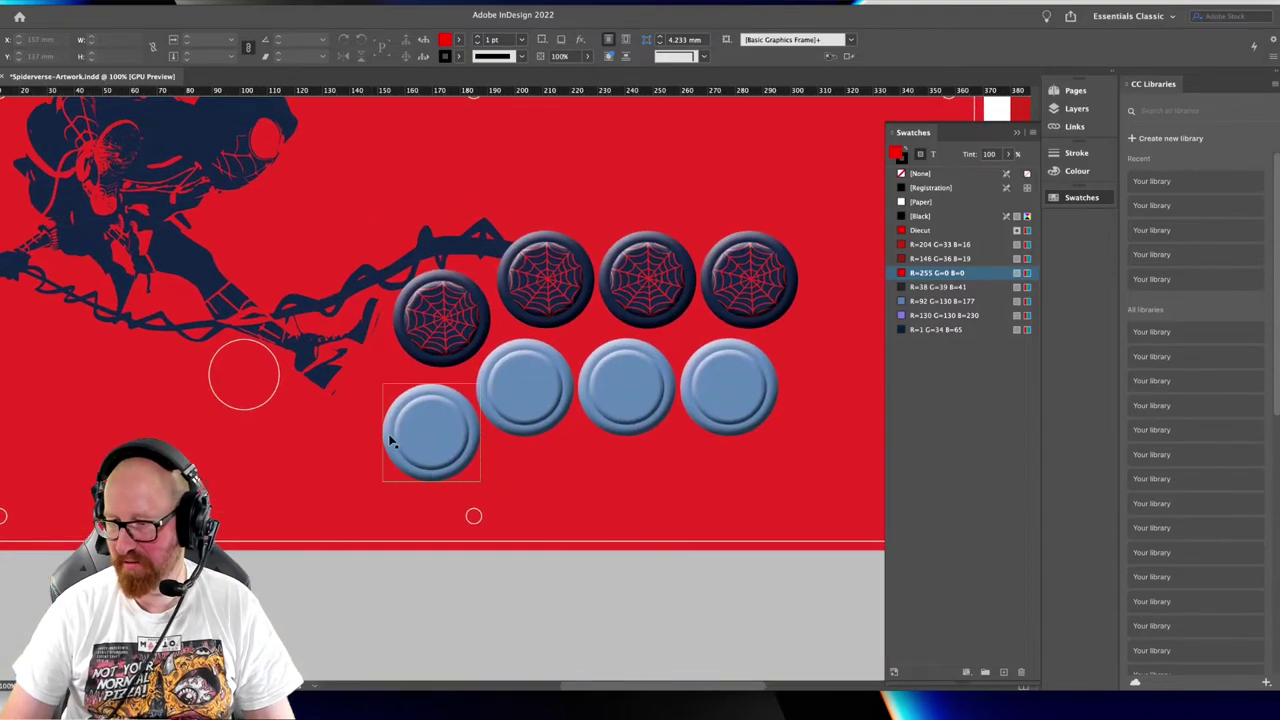
key(super+v)
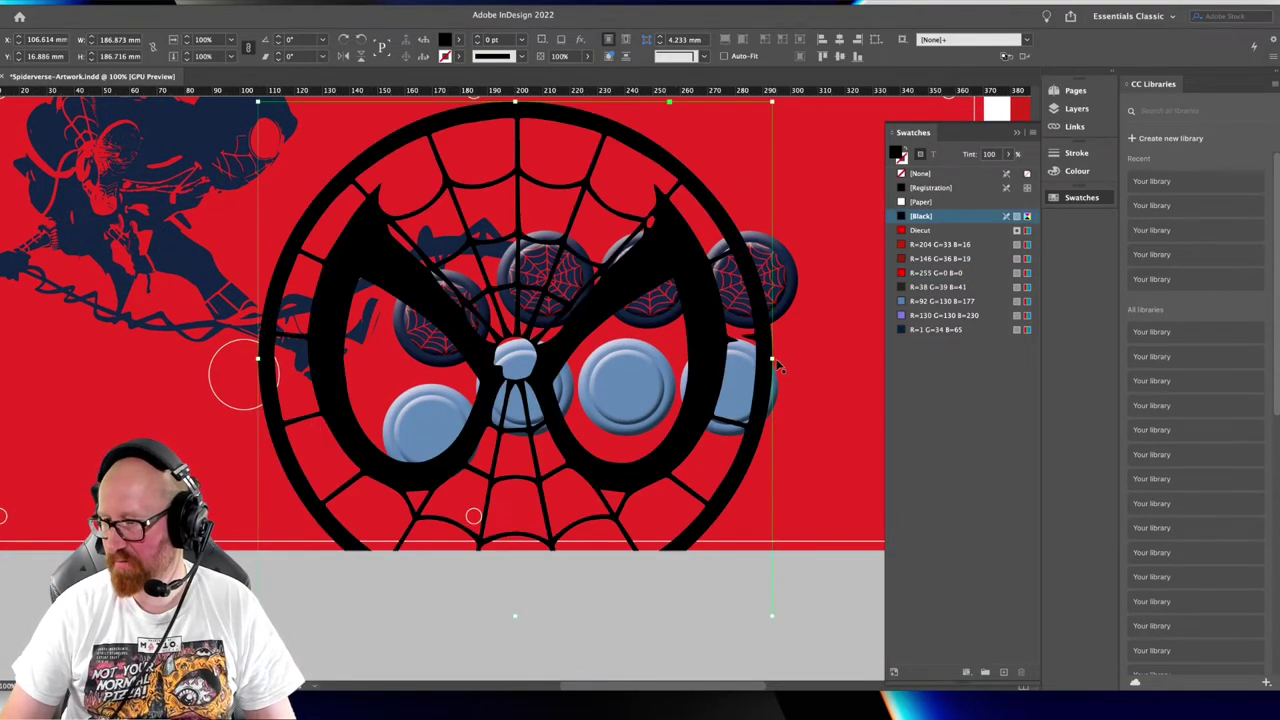
drag(772, 358, 420, 332)
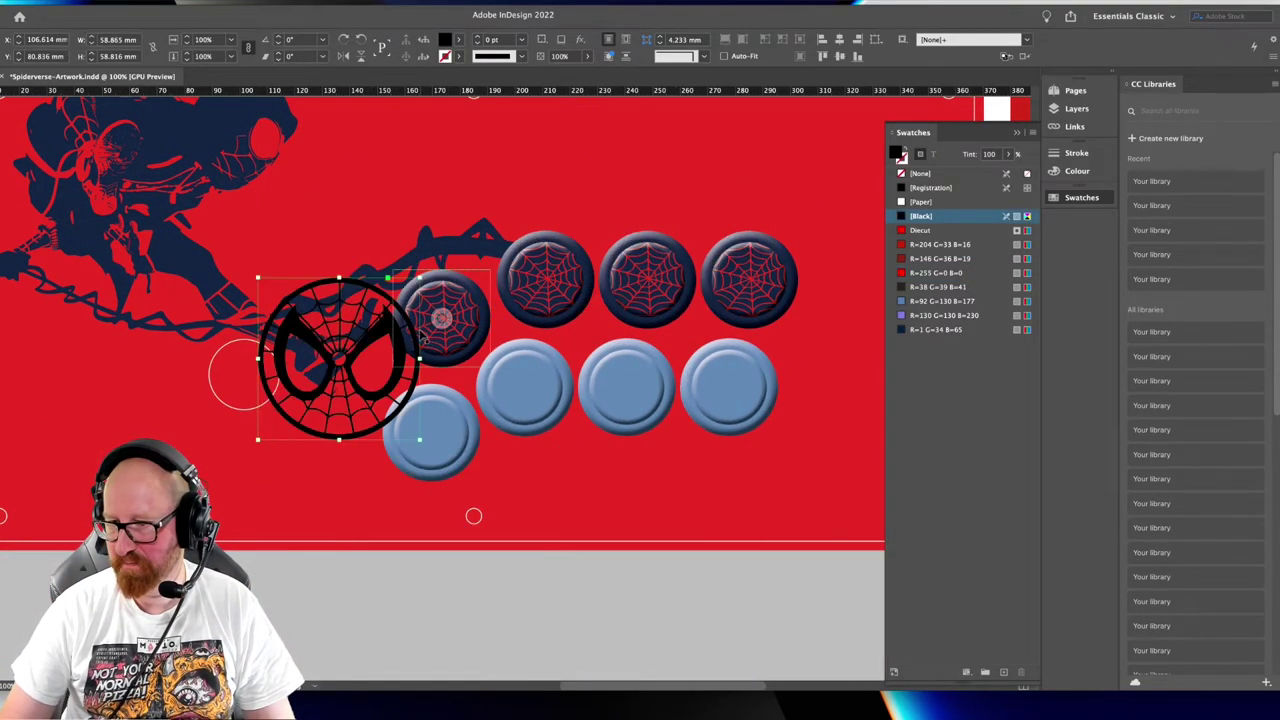
drag(352, 376, 485, 498)
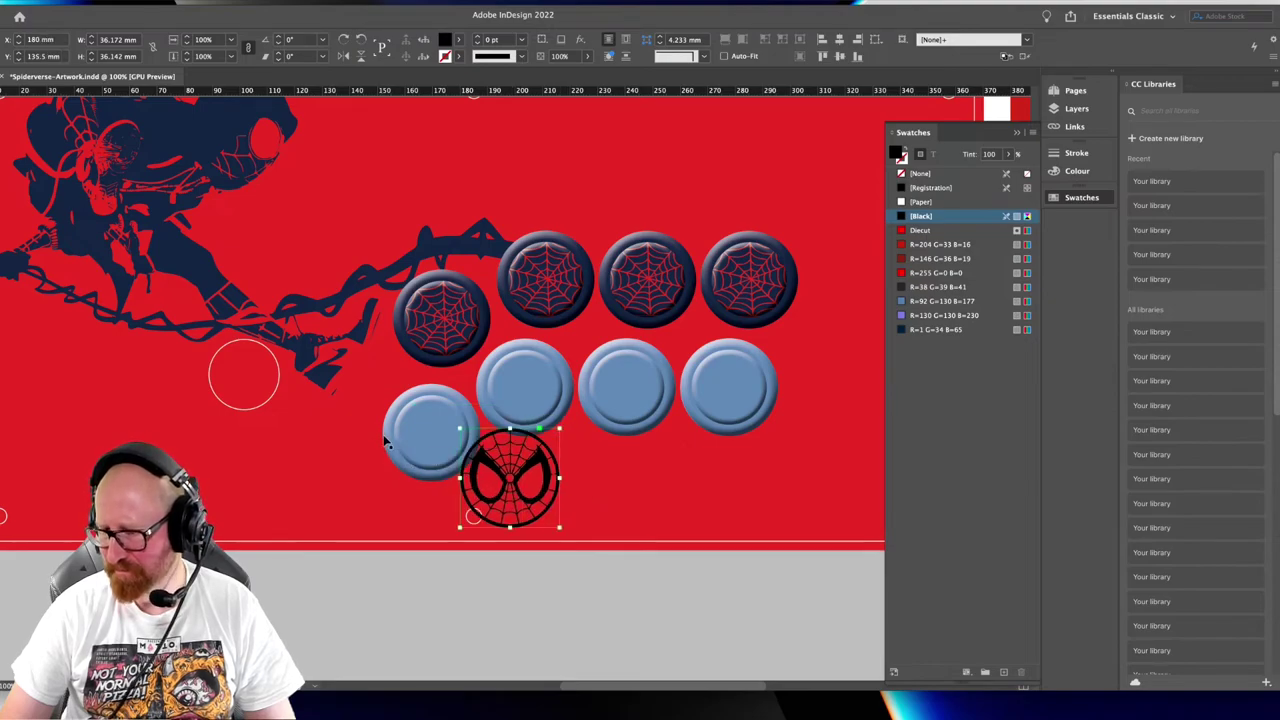
Select the four light blue lower-row buttons and fill them with the R=255 G=0 B=0 swatch
shift+click(431, 429)
shift+click(519, 388)
shift+click(620, 397)
shift+click(723, 365)
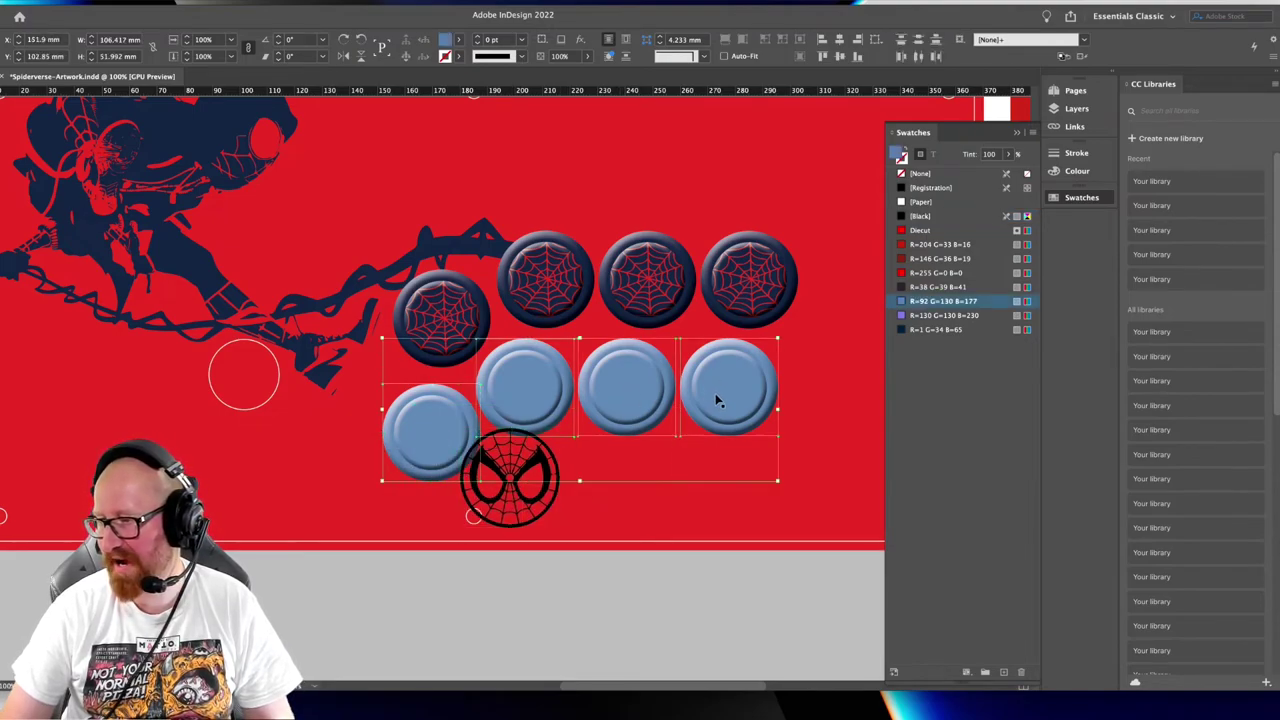
click(927, 275)
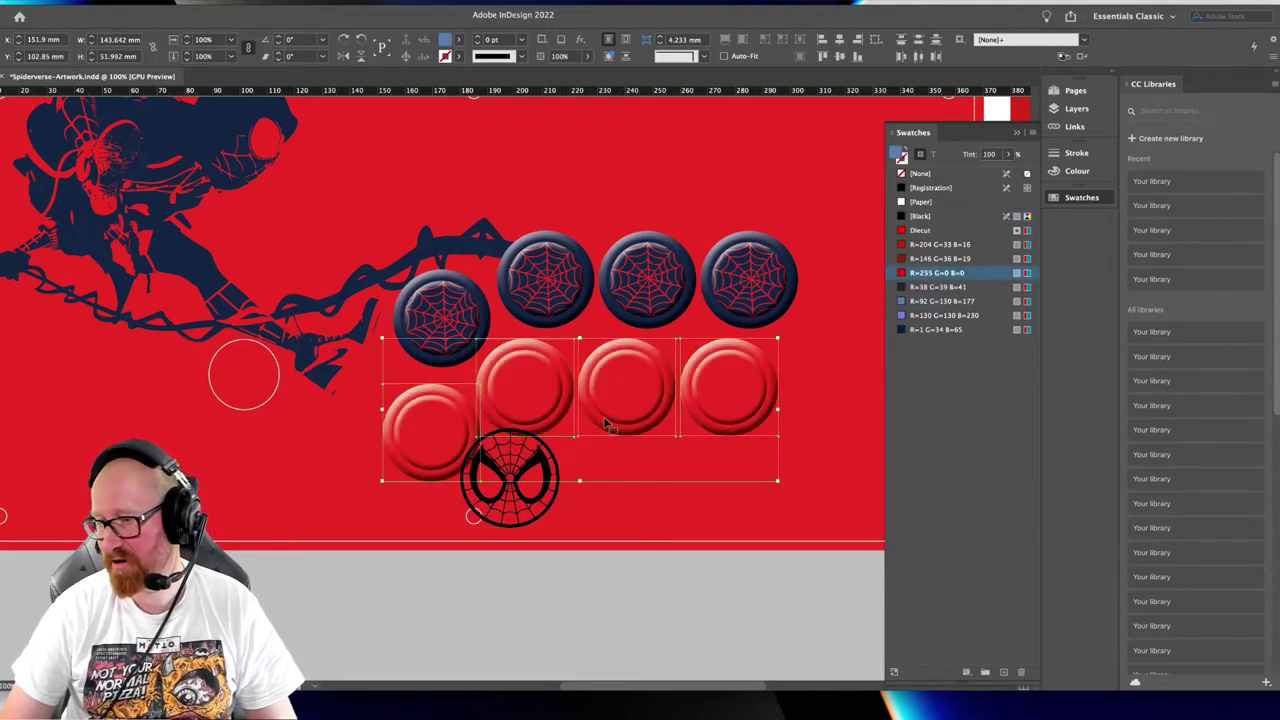
click(563, 606)
Move the mask onto the leftmost red button, scale it to about 27 mm wide and centre it horizontally on the inner circle
drag(712, 496, 686, 478)
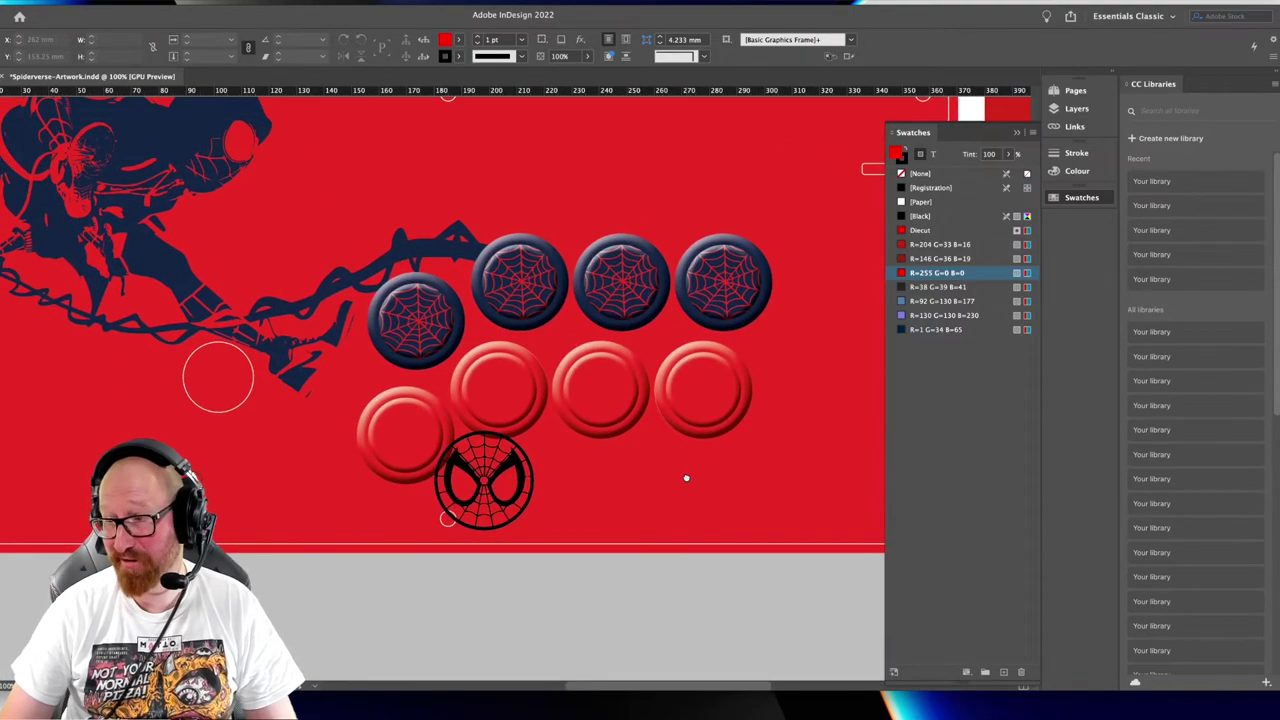
key(super+equal)
key(super+equal)
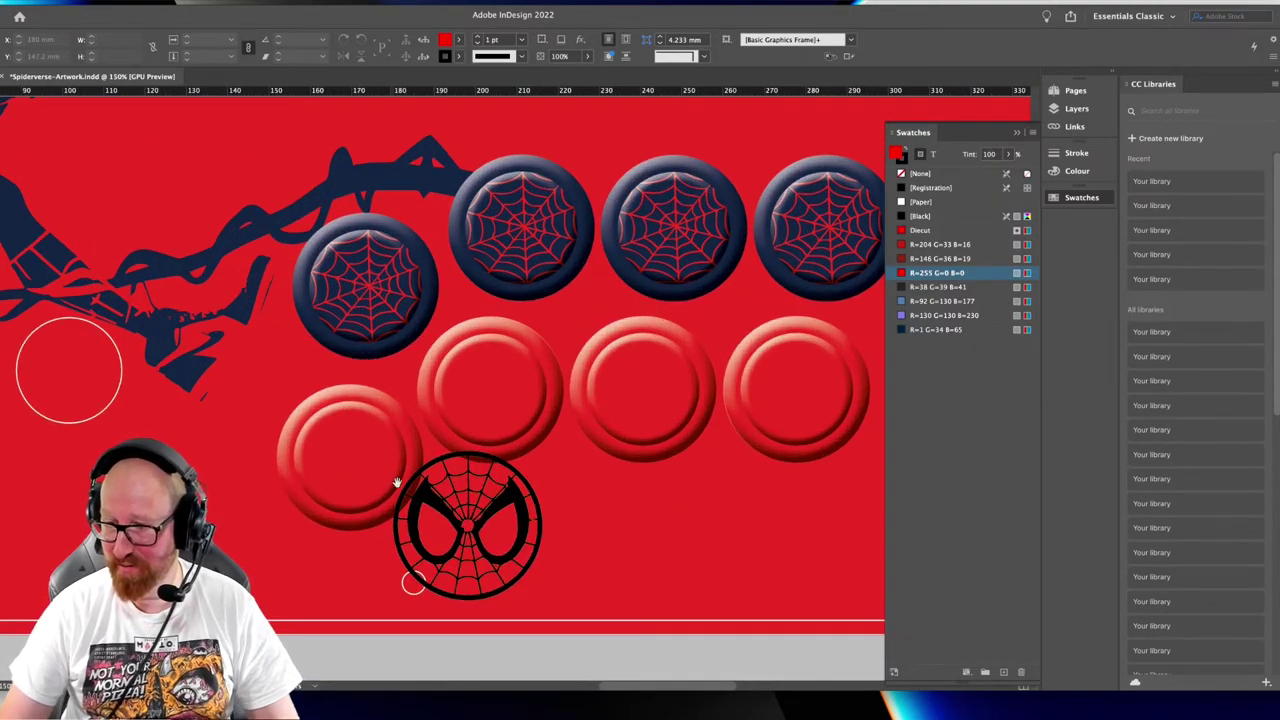
drag(438, 502, 483, 410)
click(555, 450)
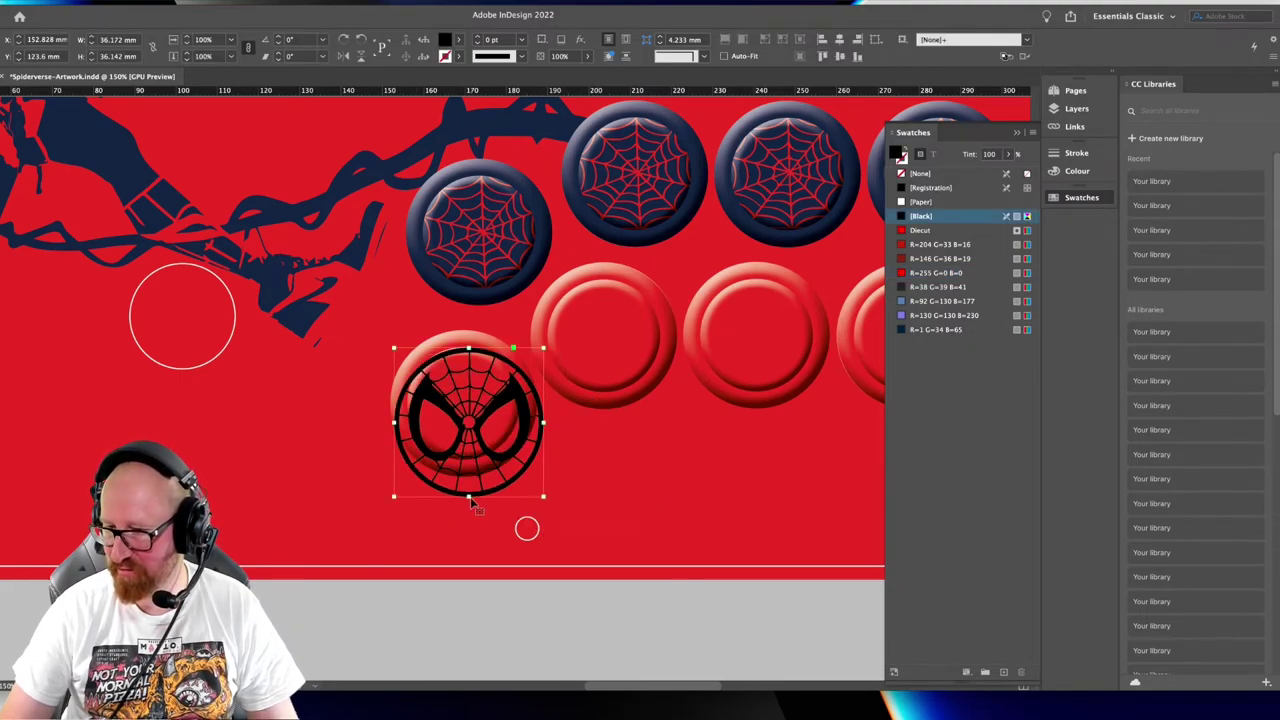
drag(469, 497, 467, 458)
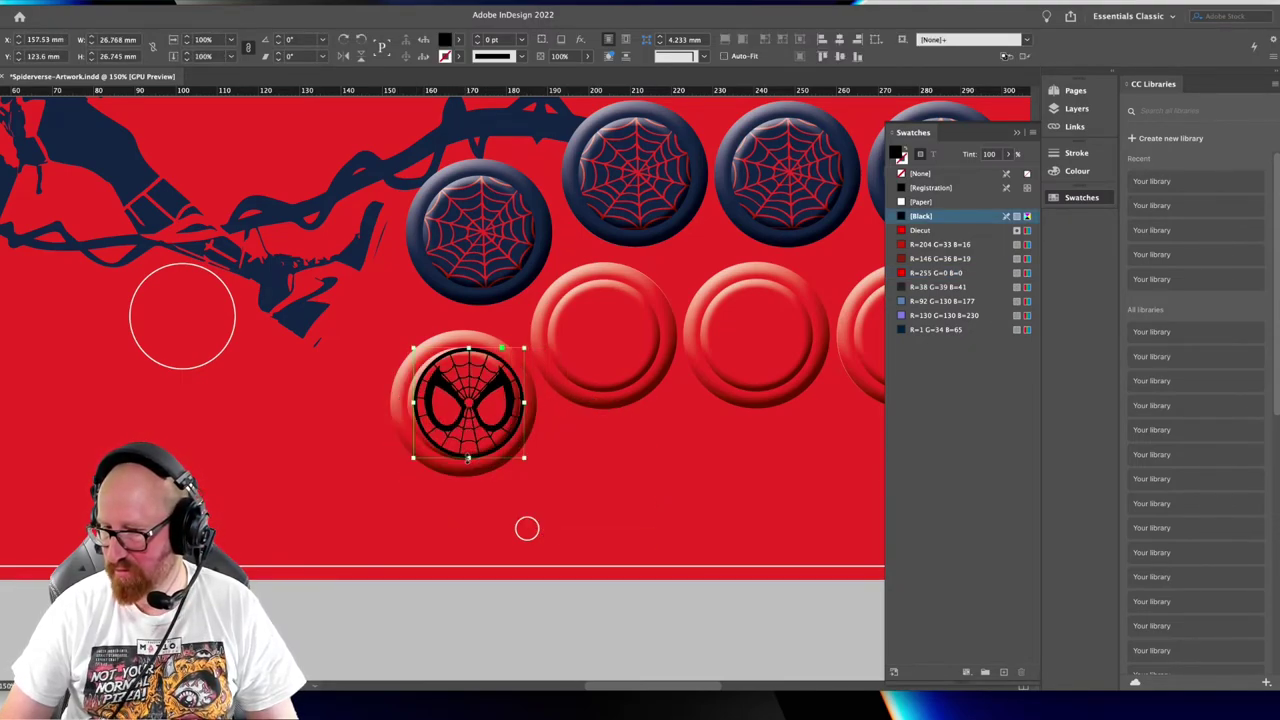
key(Left)
key(Left)
key(Left)
key(Left)
key(Left)
key(Left)
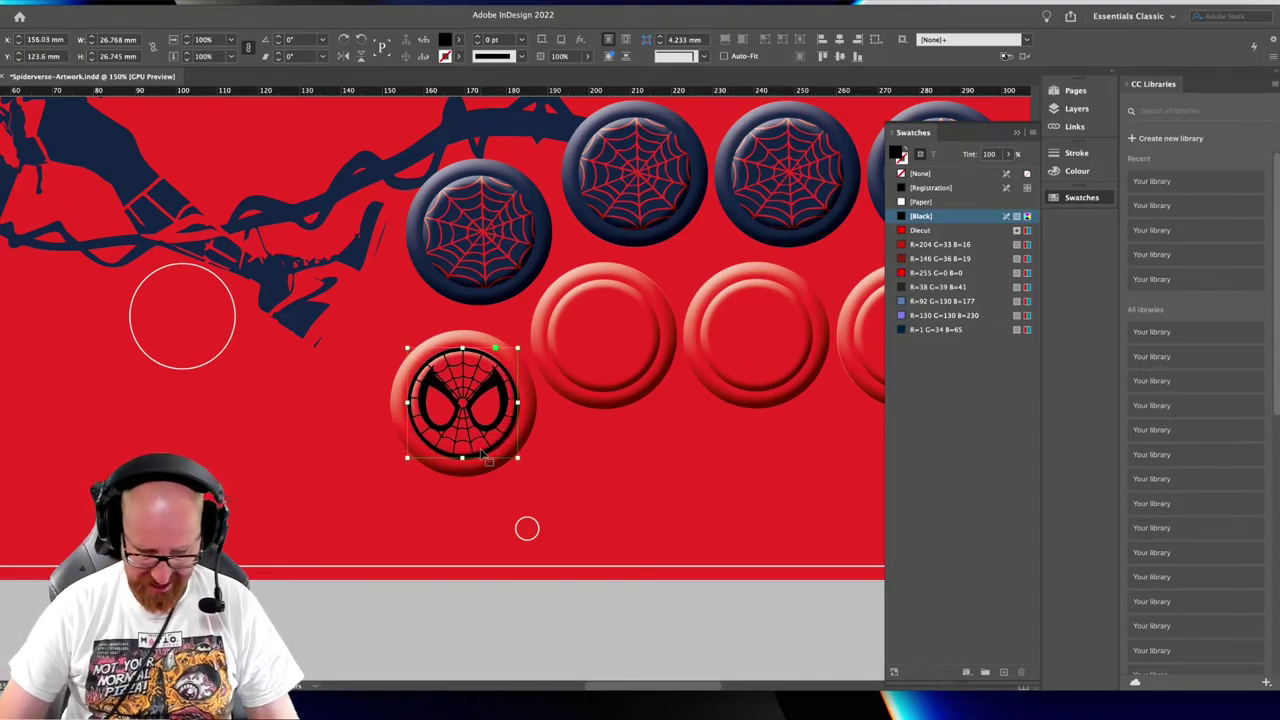
Cut the mask and paste it into the inner circle of the leftmost red button
key(Delete)
click(468, 402)
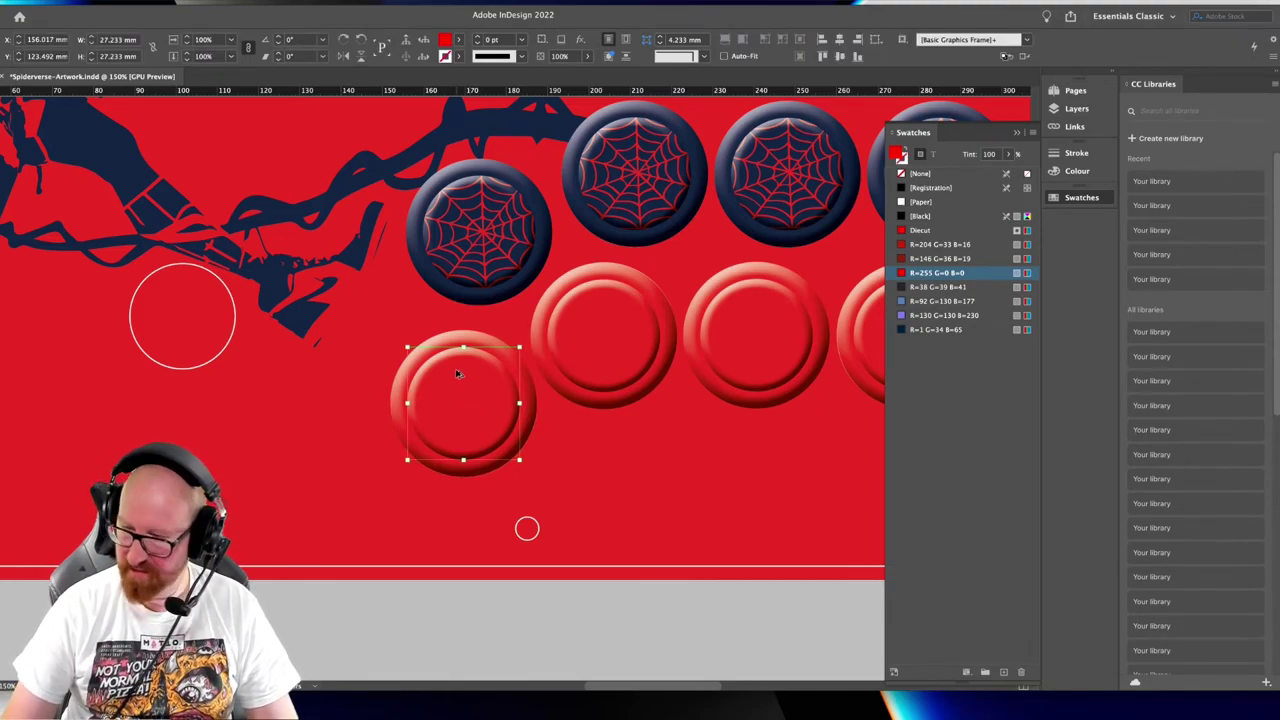
key(ctrl+alt+v)
click(625, 636)
scroll(490, 512, right, 3)
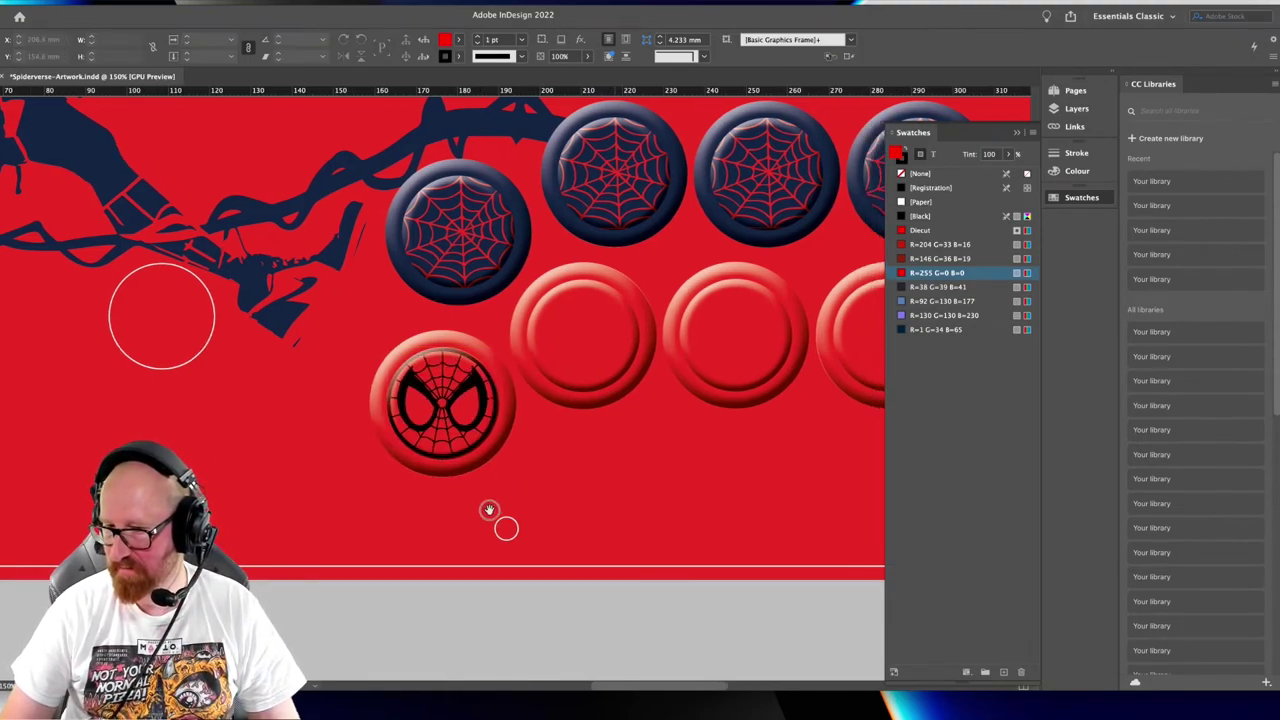
key(super+minus)
key(super+minus)
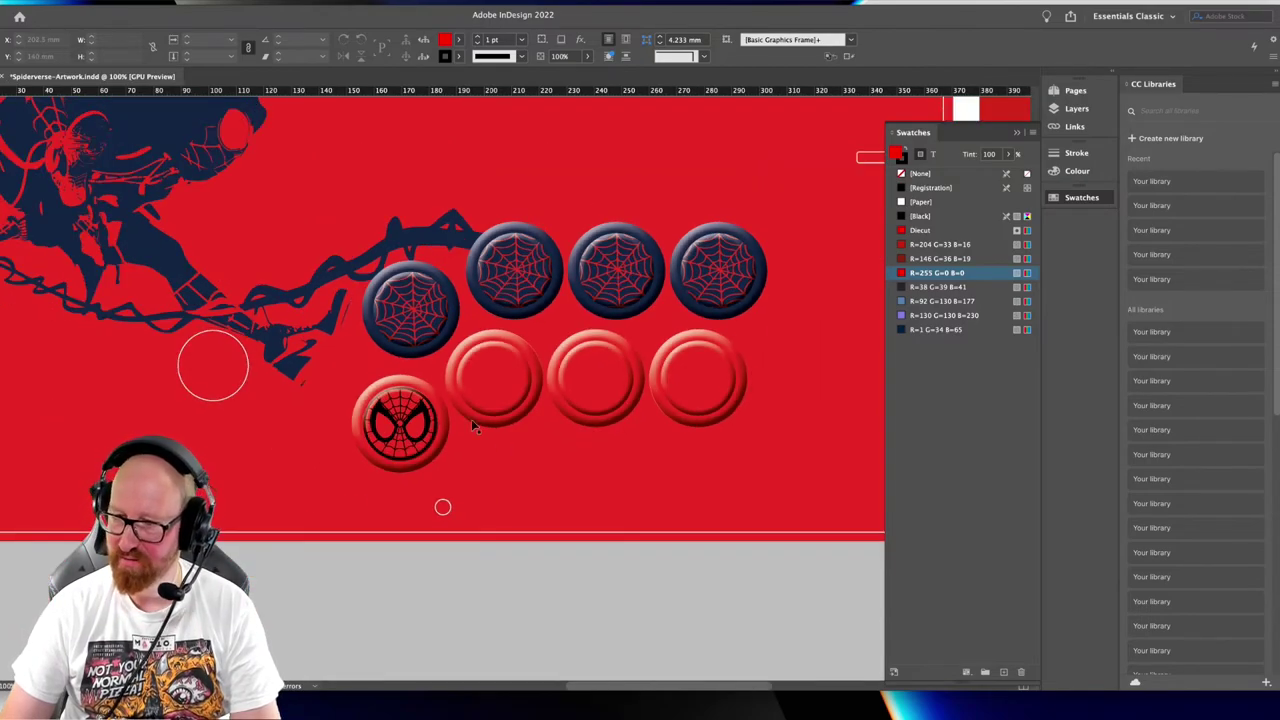
Enlarge the mask inside the leftmost red button to about 27.4 mm wide so that it fills the inner circle
drag(469, 453, 472, 392)
key(super+equal)
key(super+equal)
double_click(326, 384)
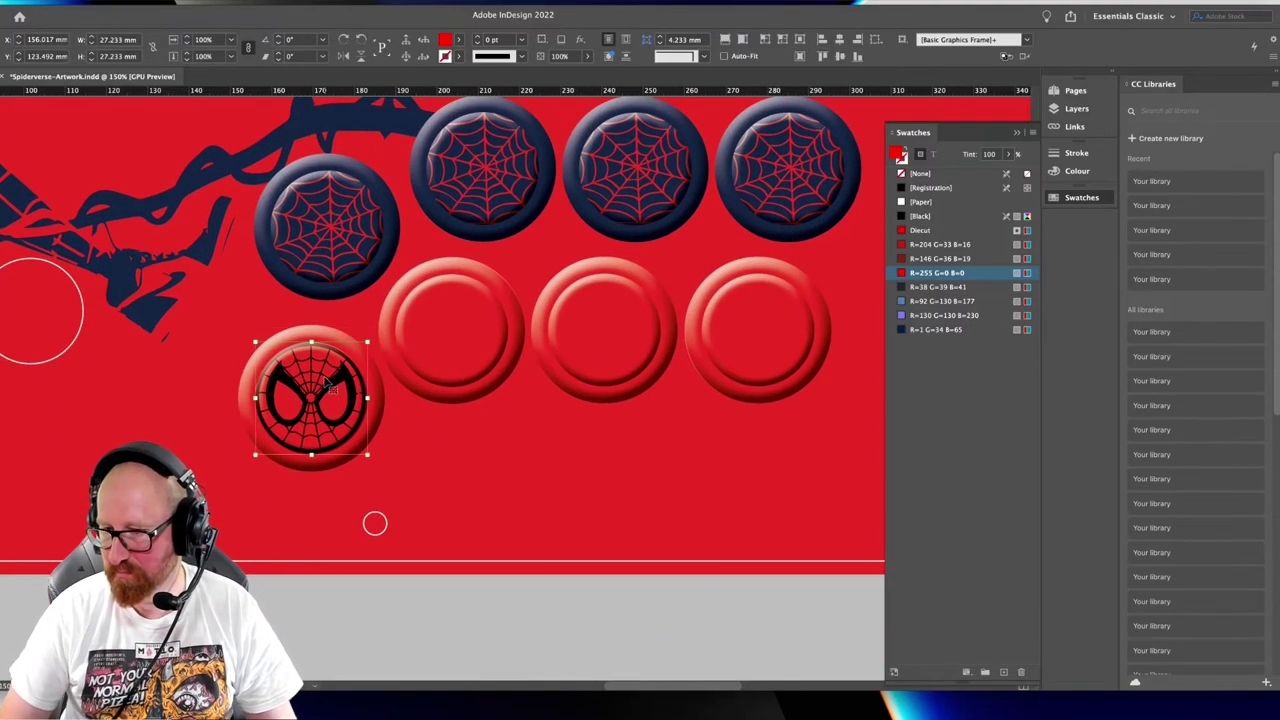
key(super+equal)
key(super+equal)
key(super+equal)
key(super+equal)
key(super+equal)
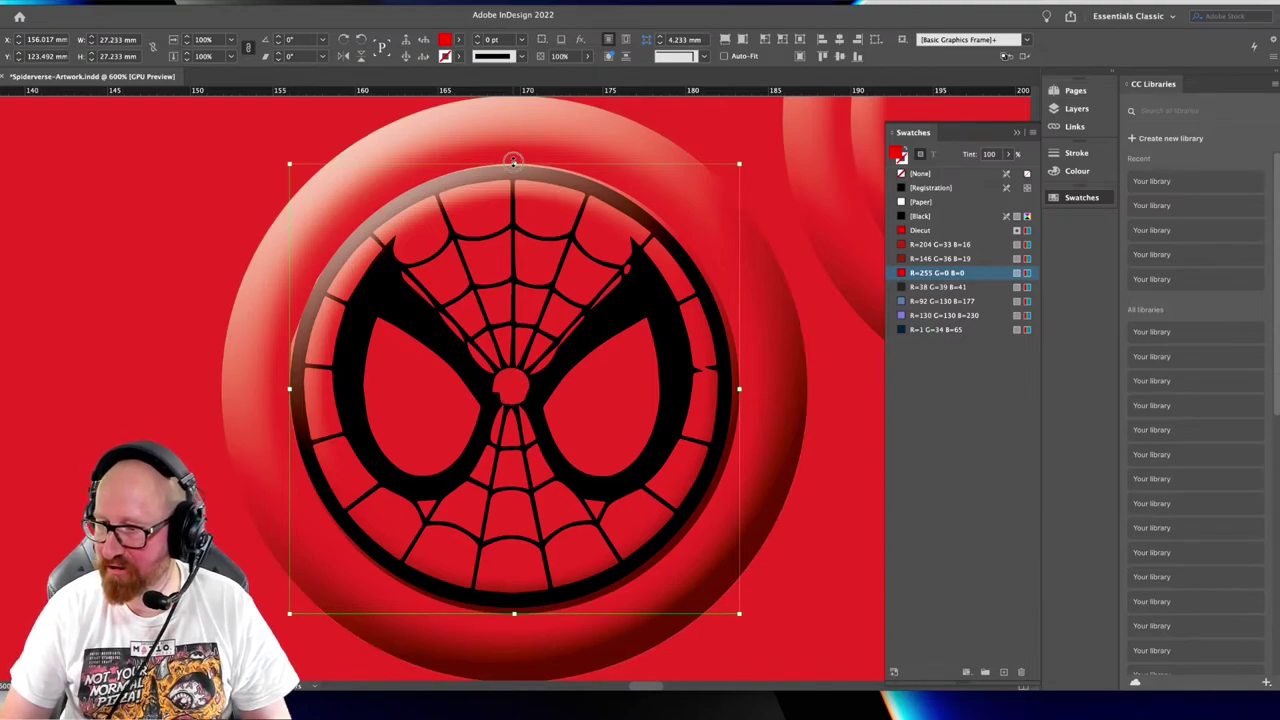
drag(513, 162, 514, 166)
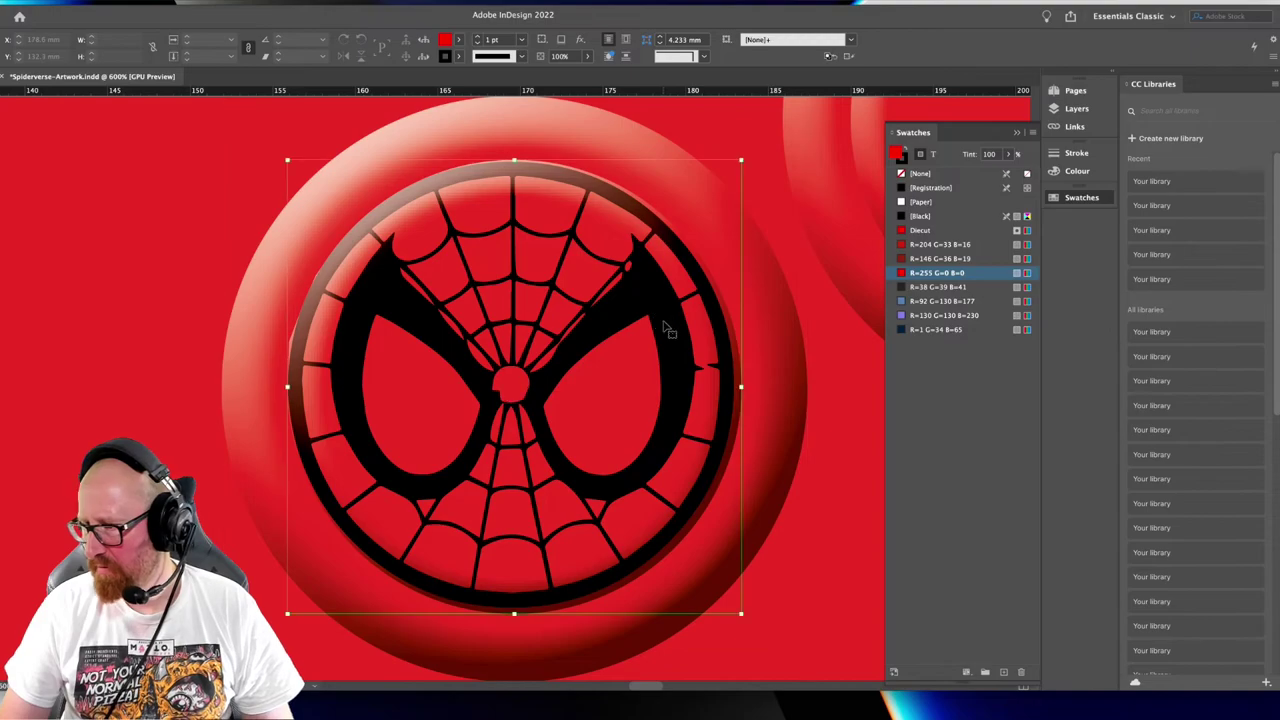
key(super+z)
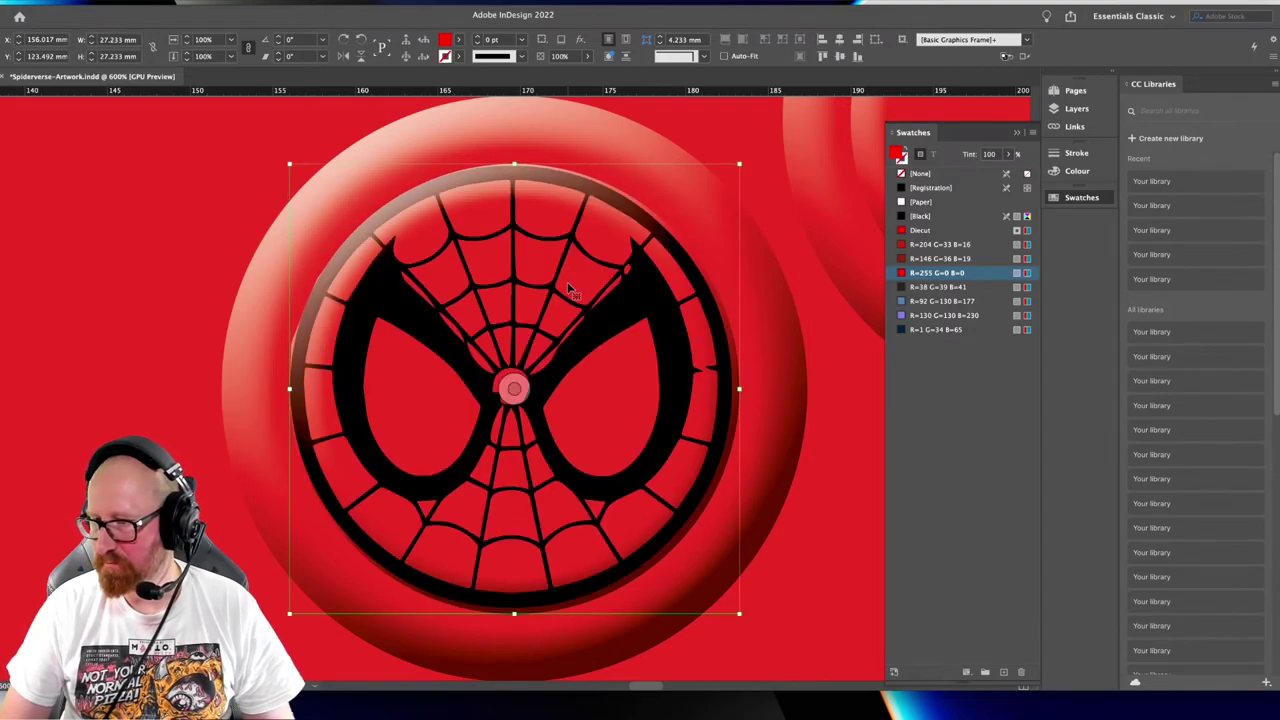
click(513, 388)
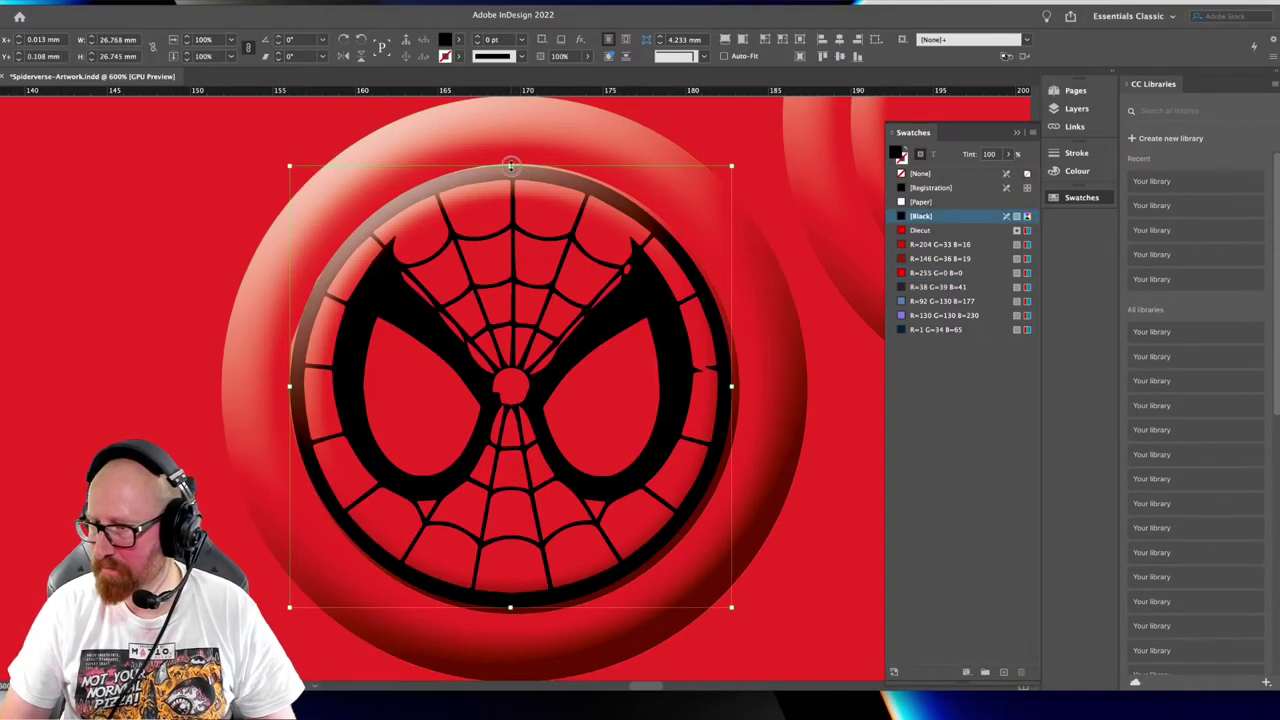
drag(510, 165, 511, 162)
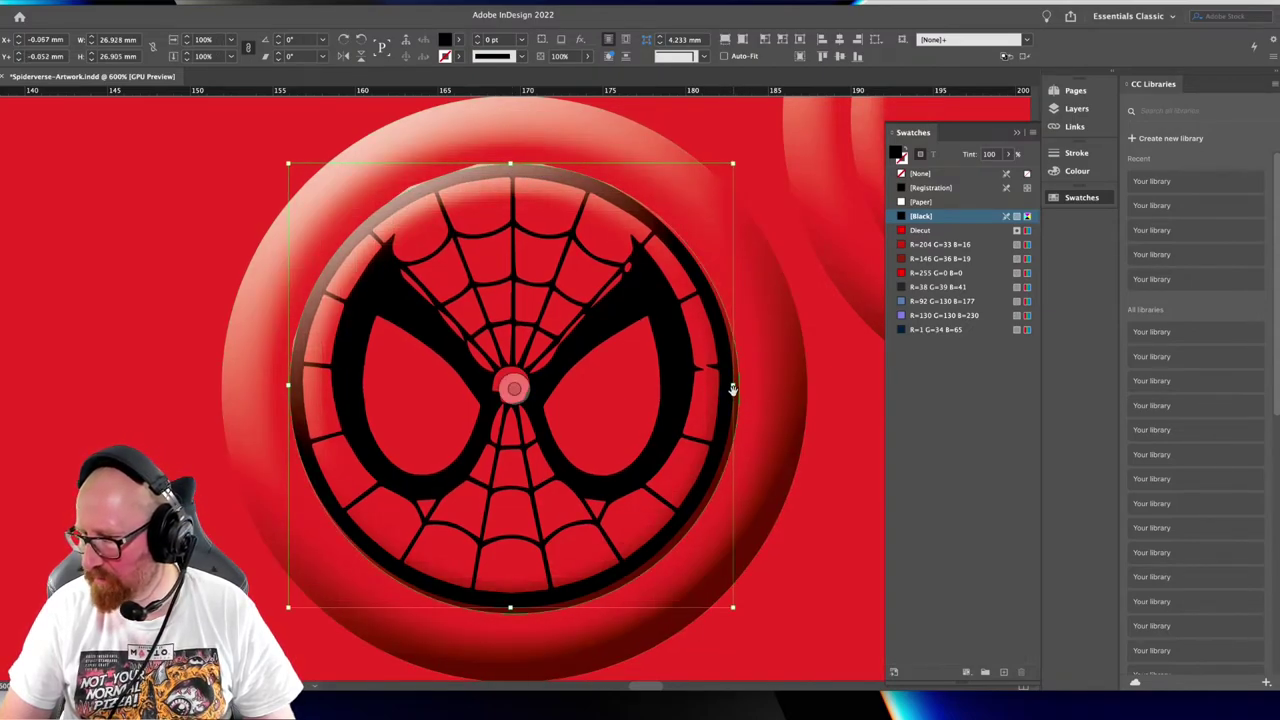
drag(733, 388, 738, 387)
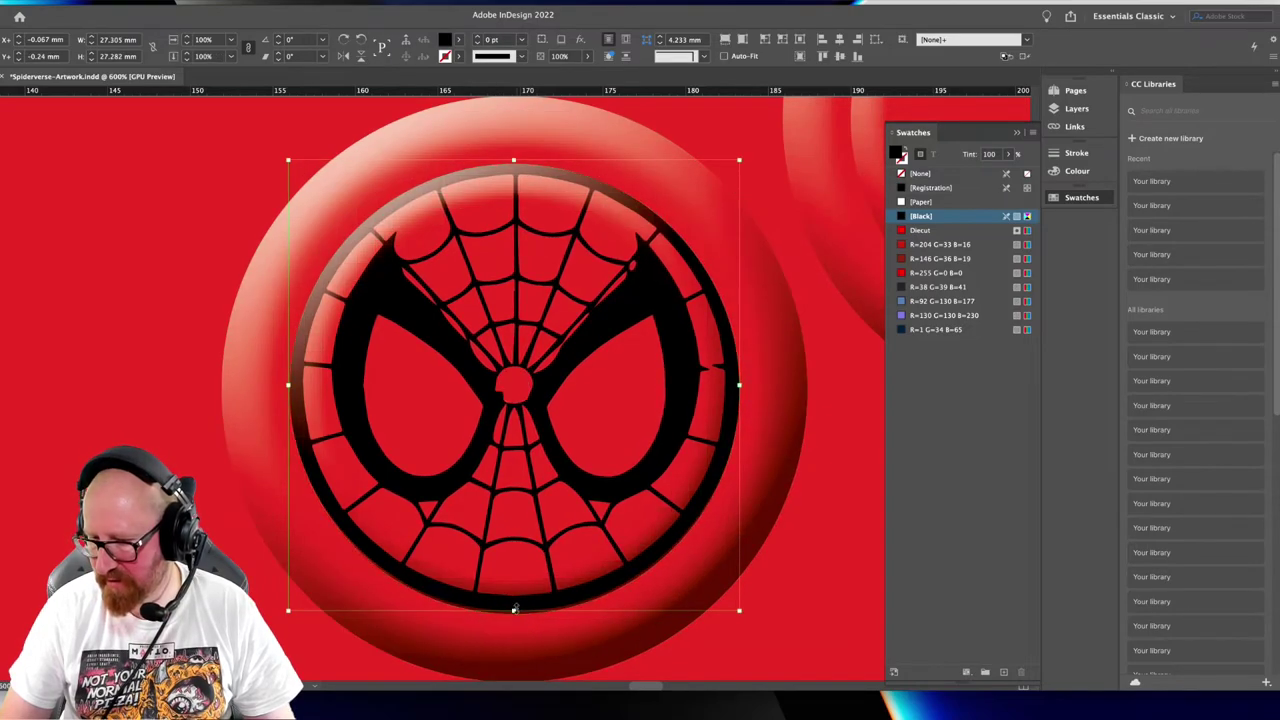
drag(514, 609, 511, 625)
key(super+shift+a)
Duplicate the leftmost masked button three times, placing one copy below each of the three plain red buttons
drag(621, 421, 491, 404)
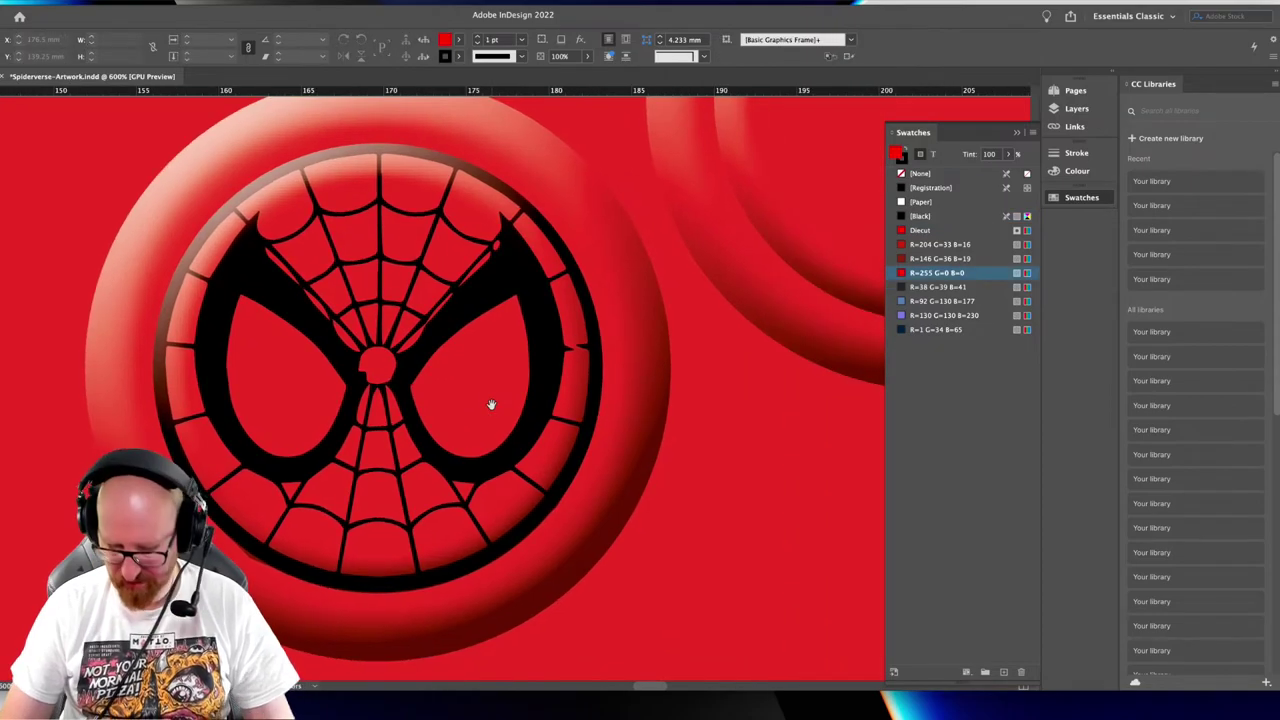
key(super+minus)
key(super+minus)
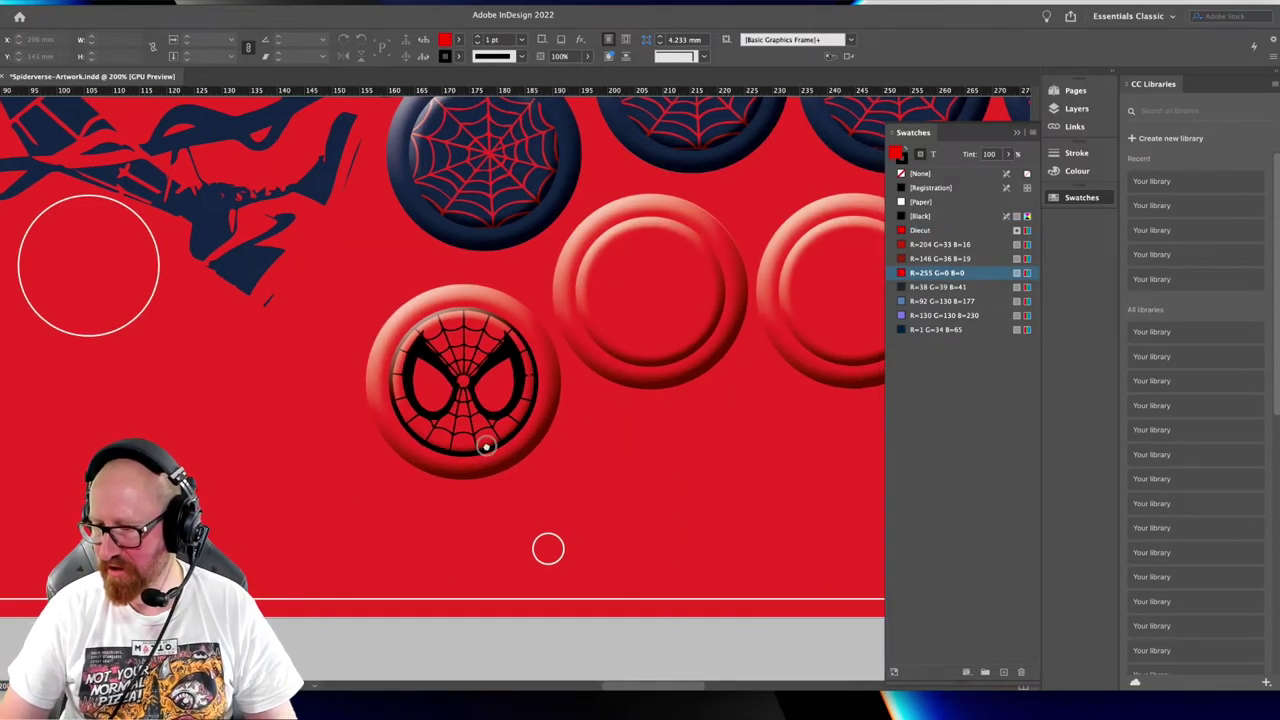
scroll(427, 457, right, 5)
key(super+minus)
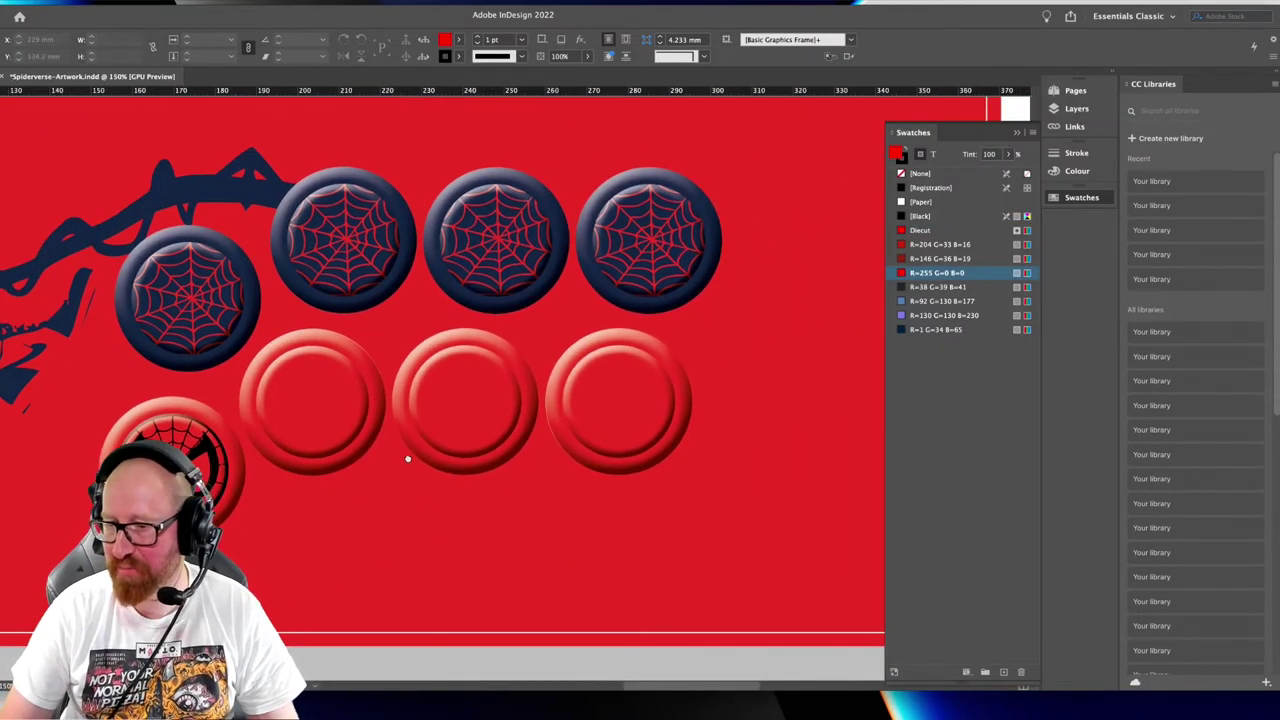
drag(160, 440, 460, 528)
drag(465, 528, 683, 499)
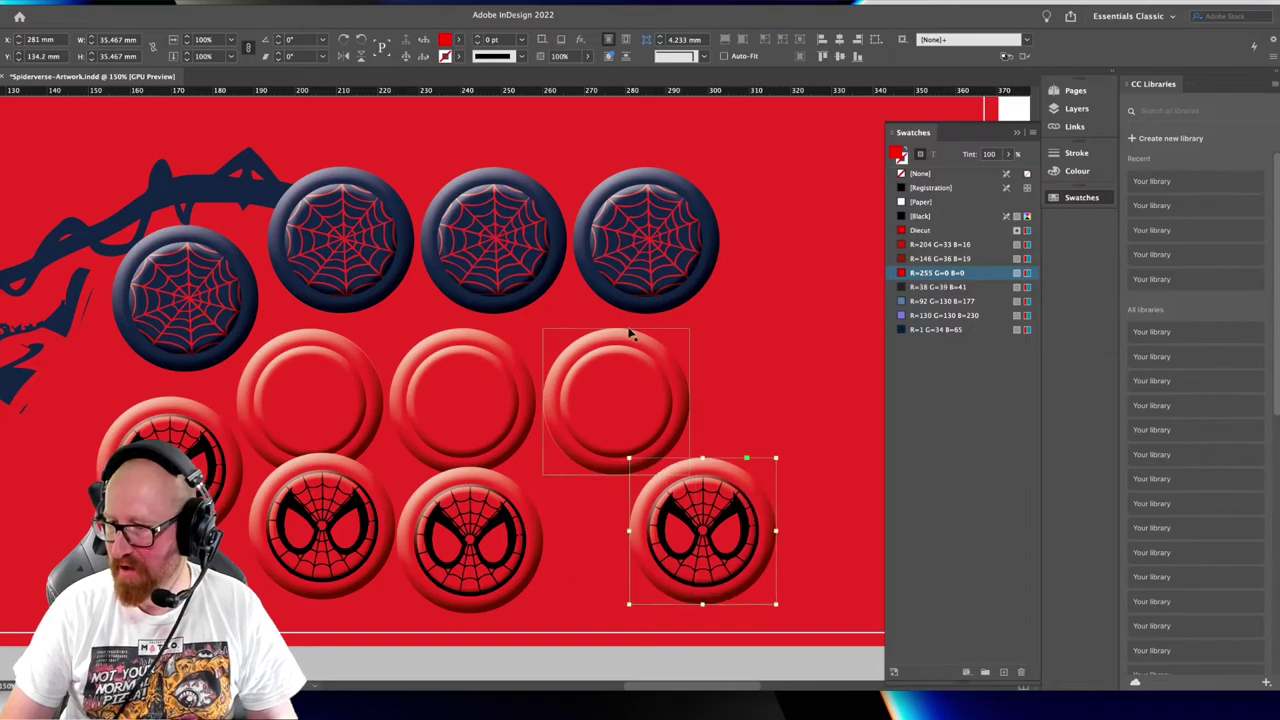
Align the rightmost masked copy to the top and left edges of the rightmost plain red button
click(632, 386)
shift+click(693, 517)
click(637, 483)
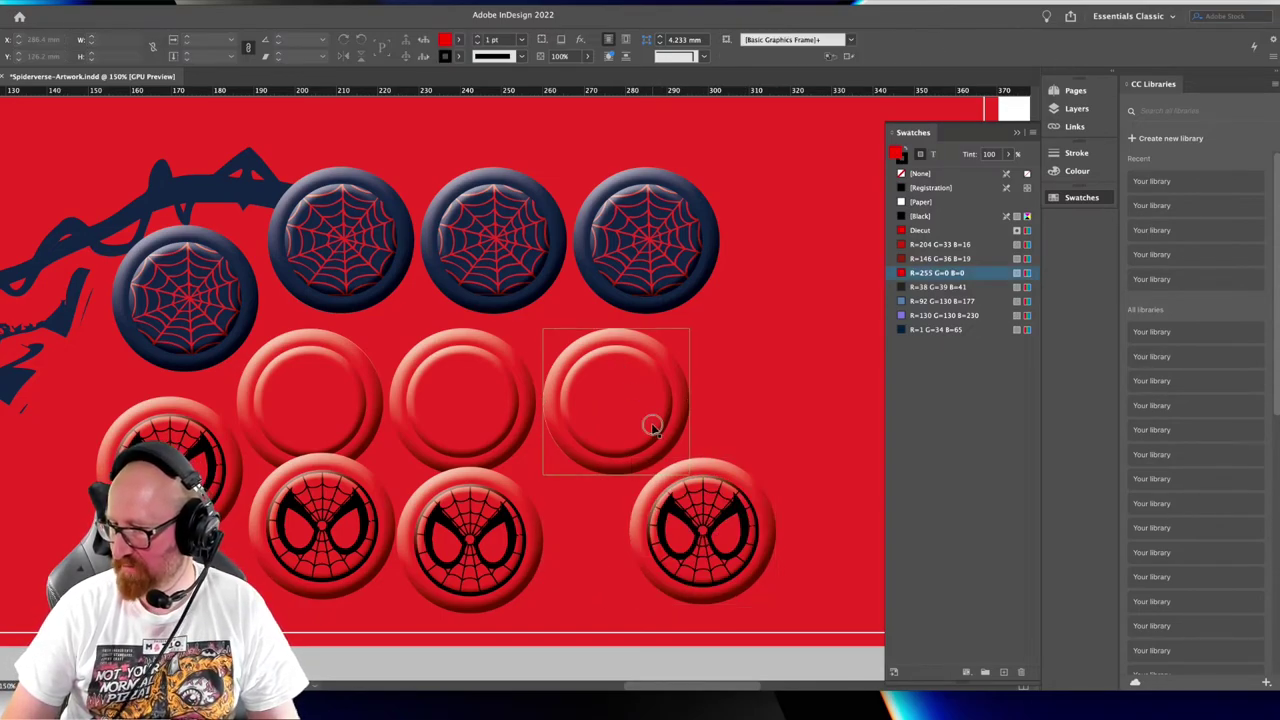
click(652, 428)
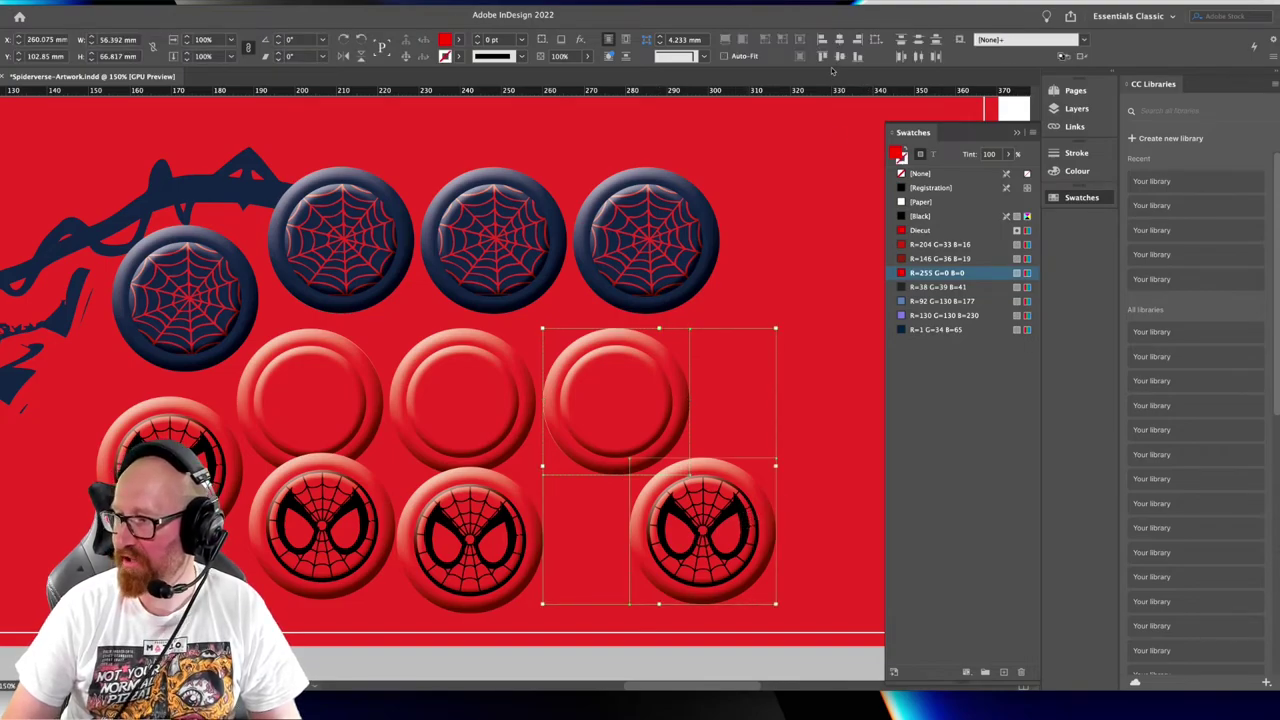
click(822, 57)
click(822, 40)
click(590, 314)
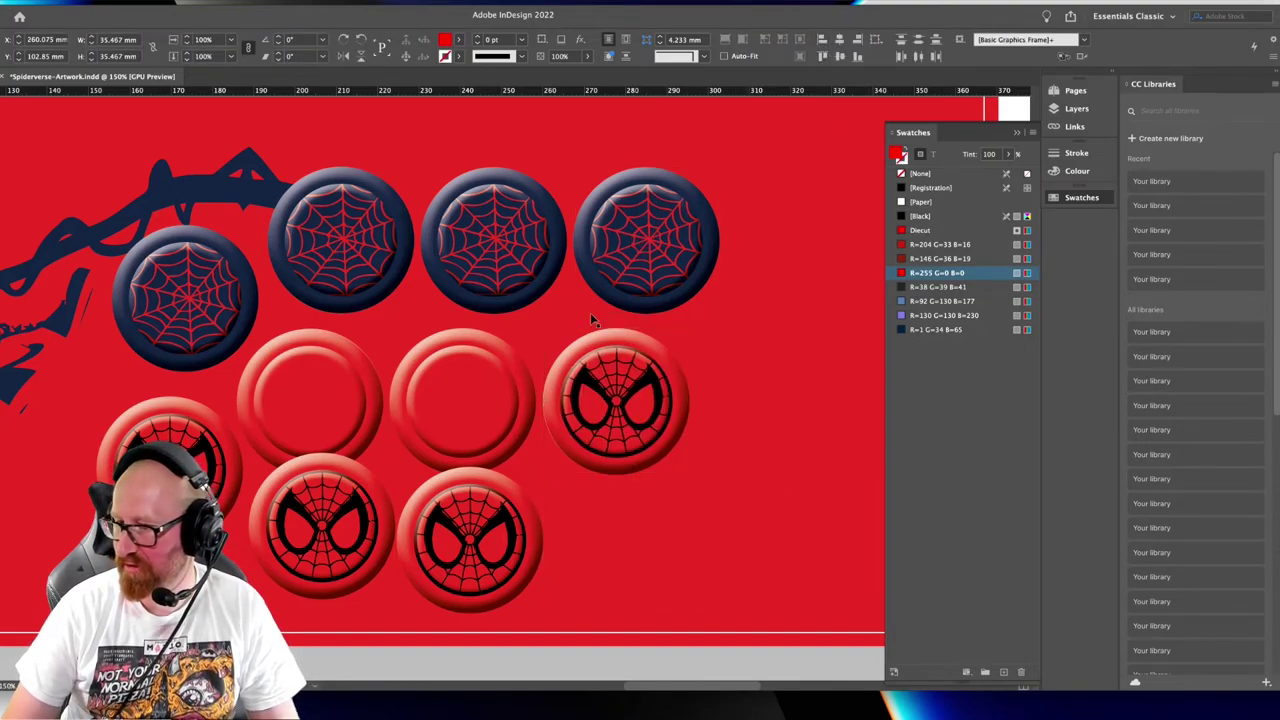
Align the two remaining masked copies to the top and left edges of the plain red buttons above them
click(503, 503)
shift+click(509, 401)
click(822, 55)
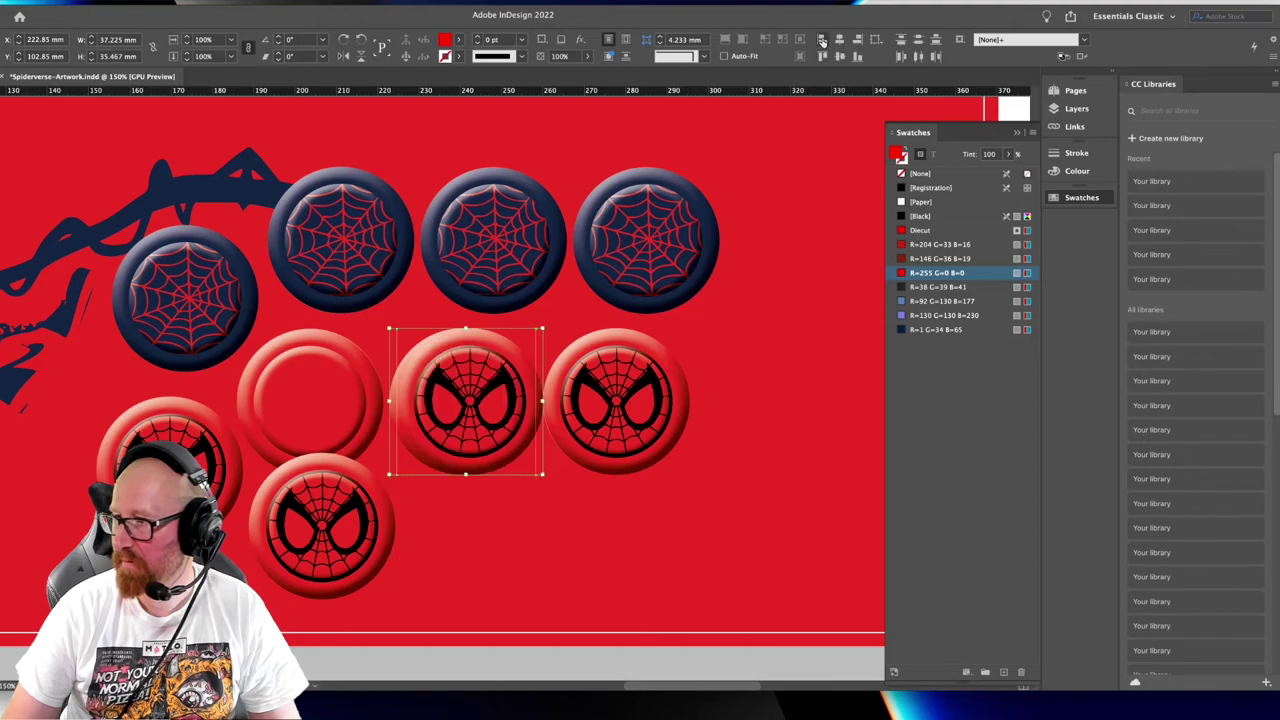
click(822, 39)
click(318, 476)
shift+click(338, 398)
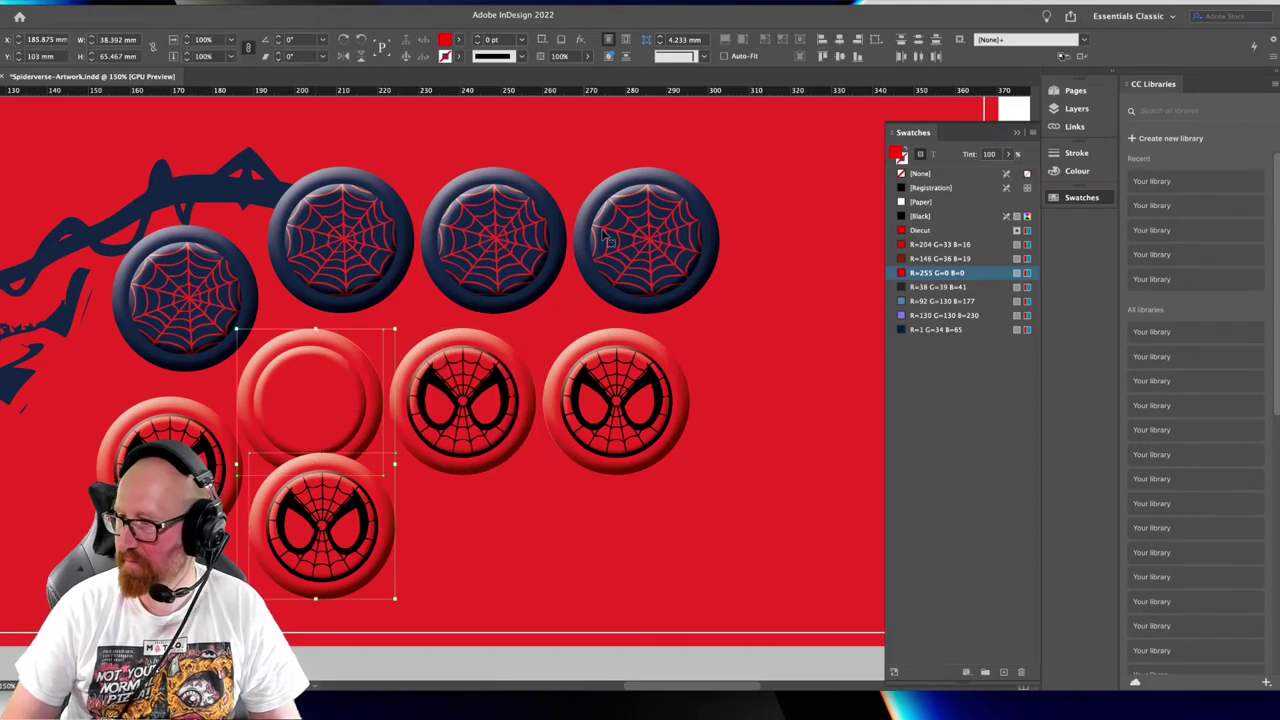
click(822, 57)
click(822, 39)
click(405, 320)
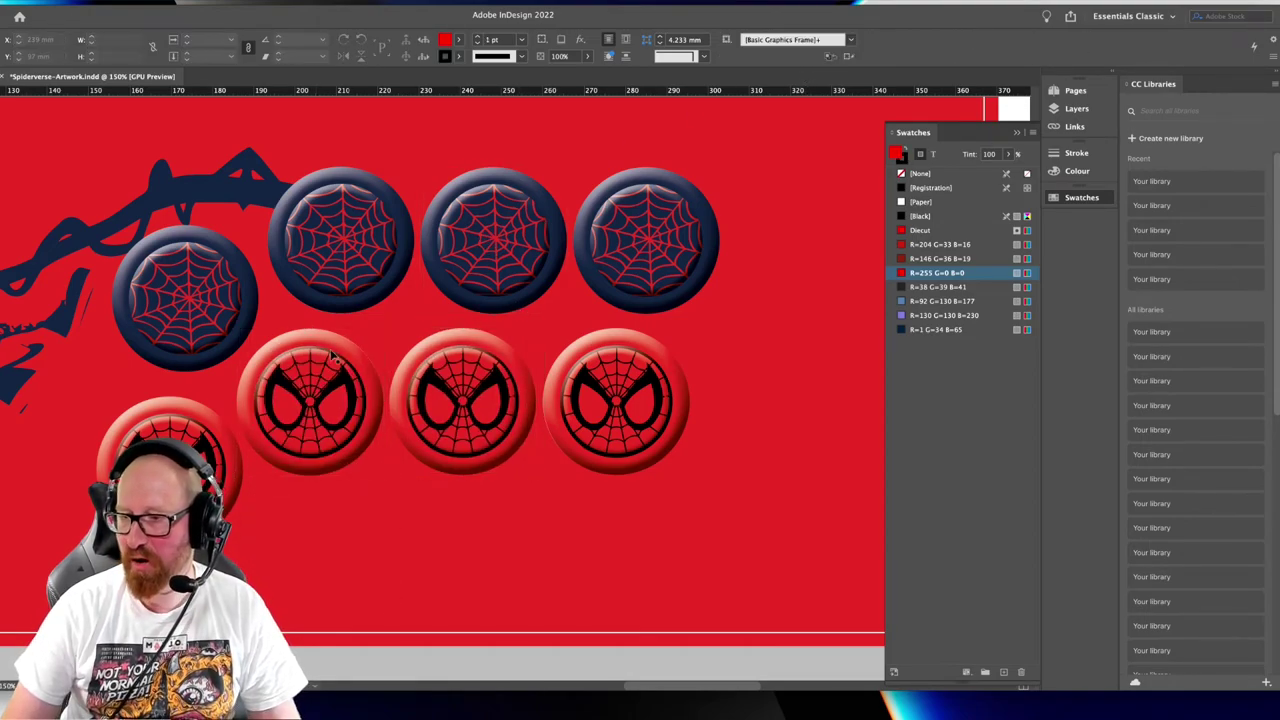
Delete the three plain red buttons lying beneath the masked copies and put the masked copies back in their original place
drag(201, 382, 302, 313)
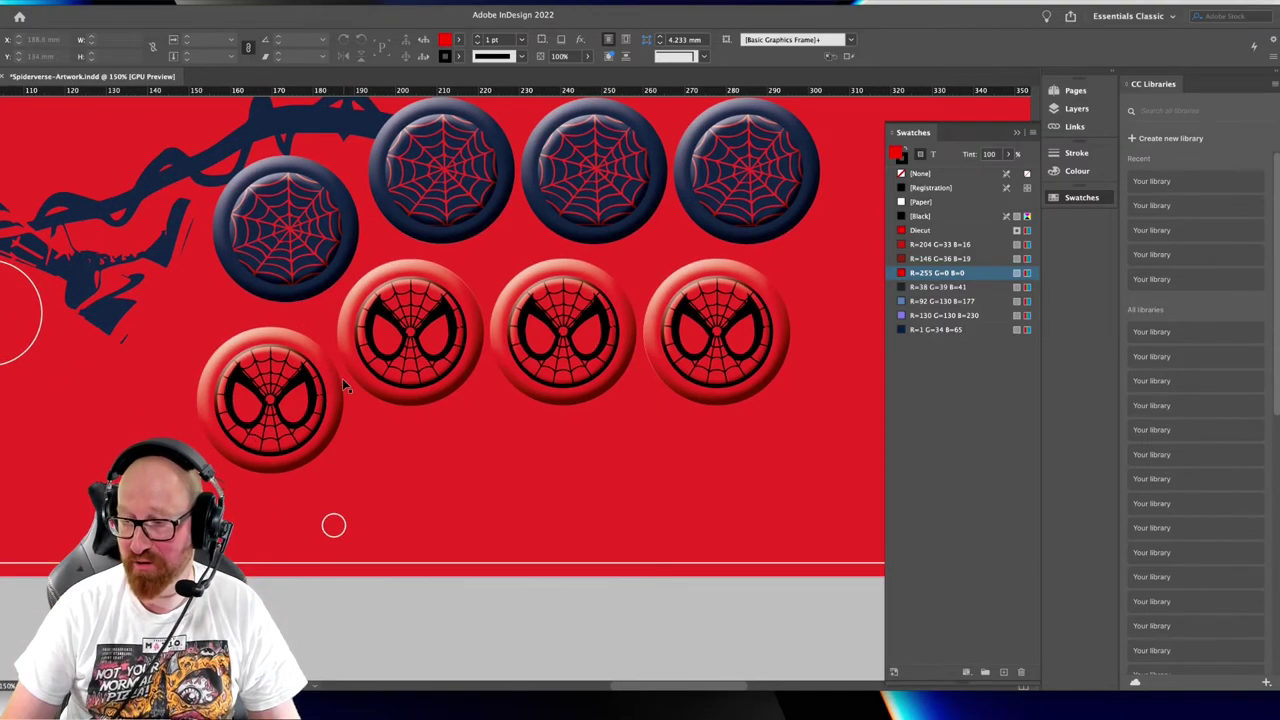
click(410, 330)
shift+click(545, 292)
shift+click(702, 296)
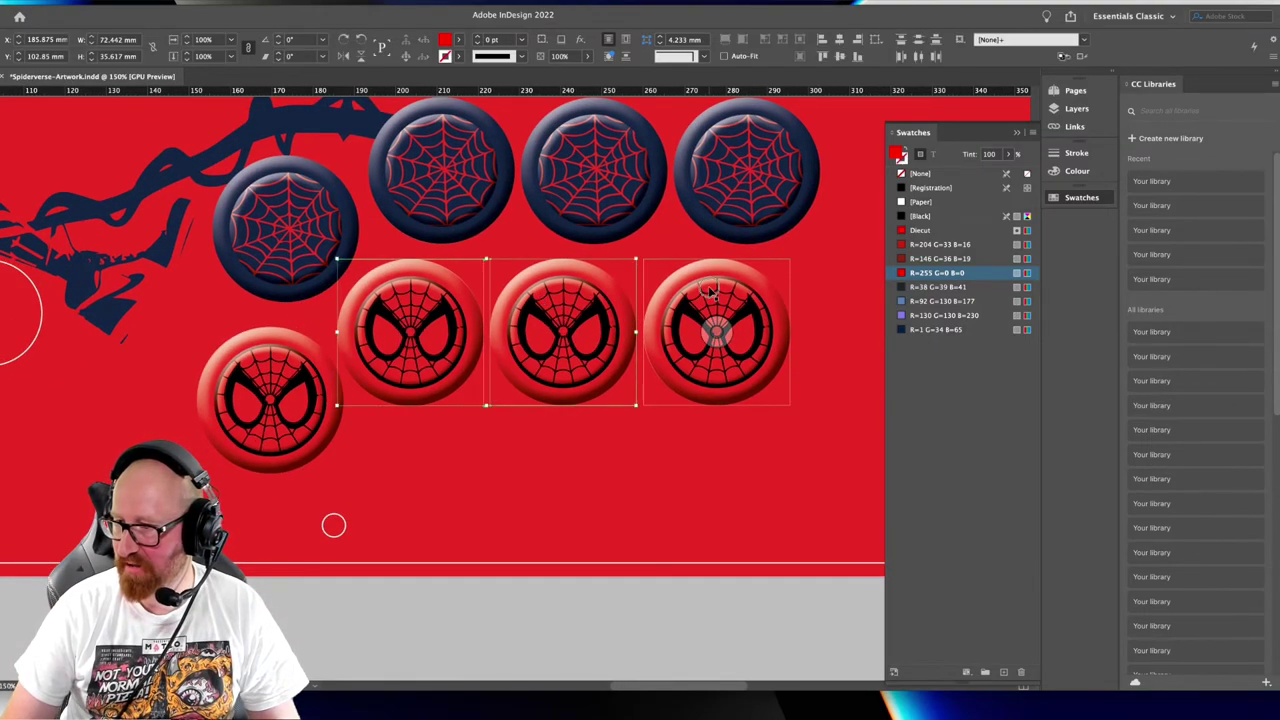
scroll(471, 437, up, 2)
scroll(471, 437, right, 3)
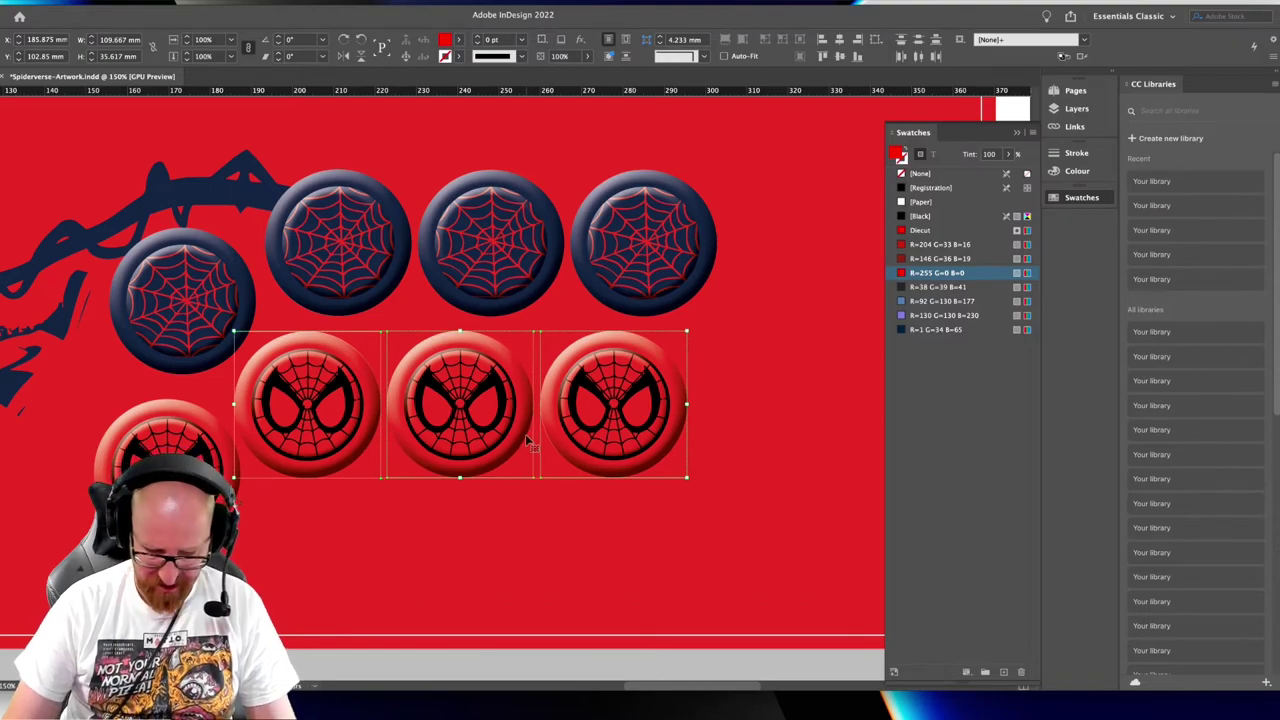
key(Delete)
click(571, 390)
shift+click(410, 370)
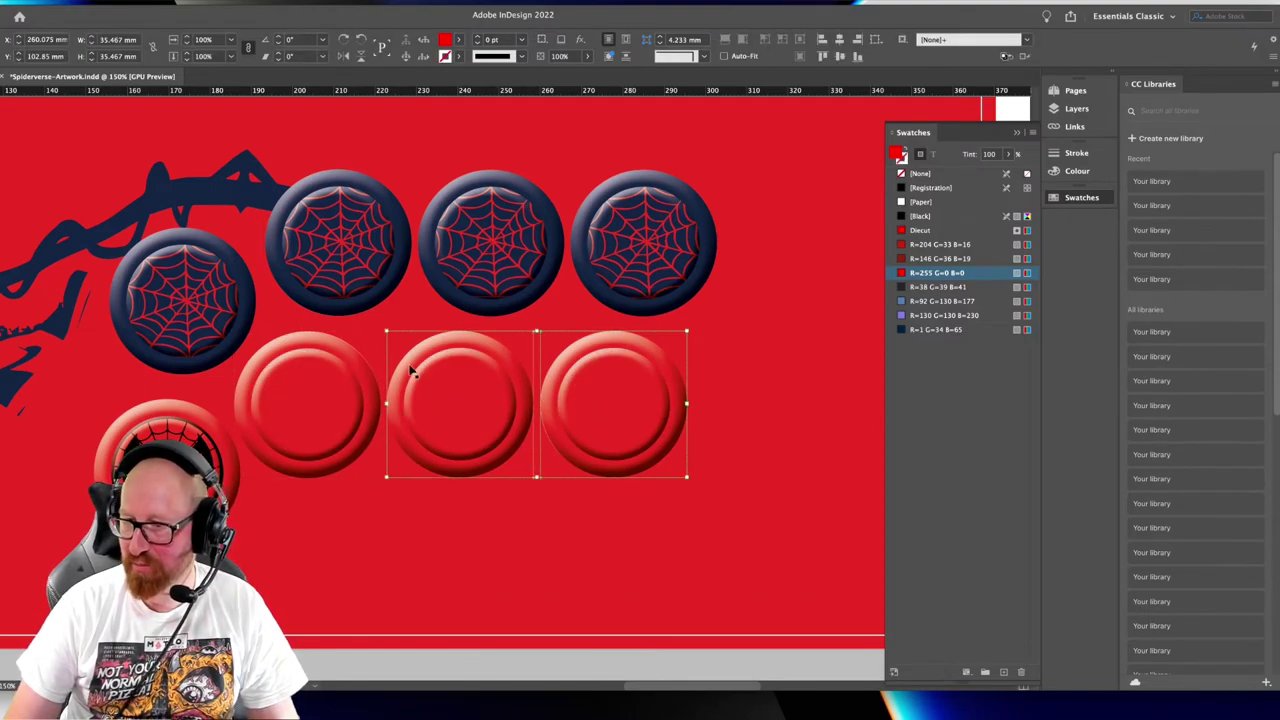
shift+click(349, 372)
key(Delete)
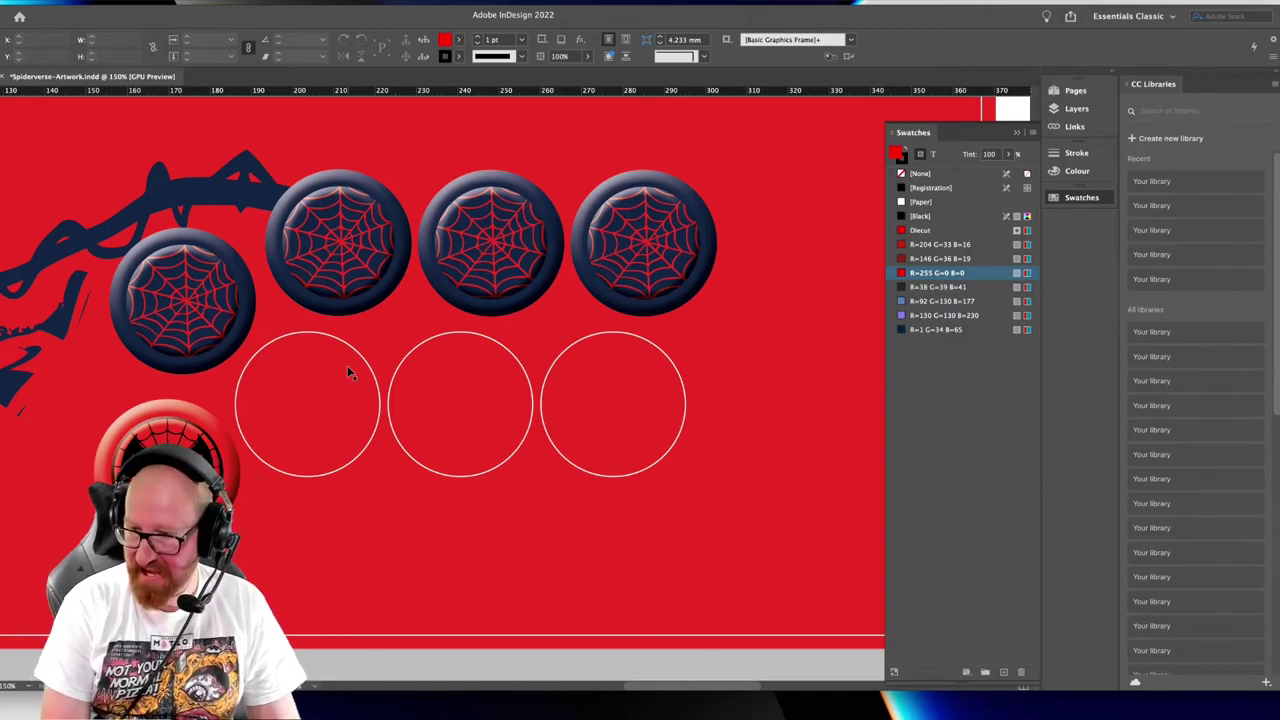
key(ctrl+z)
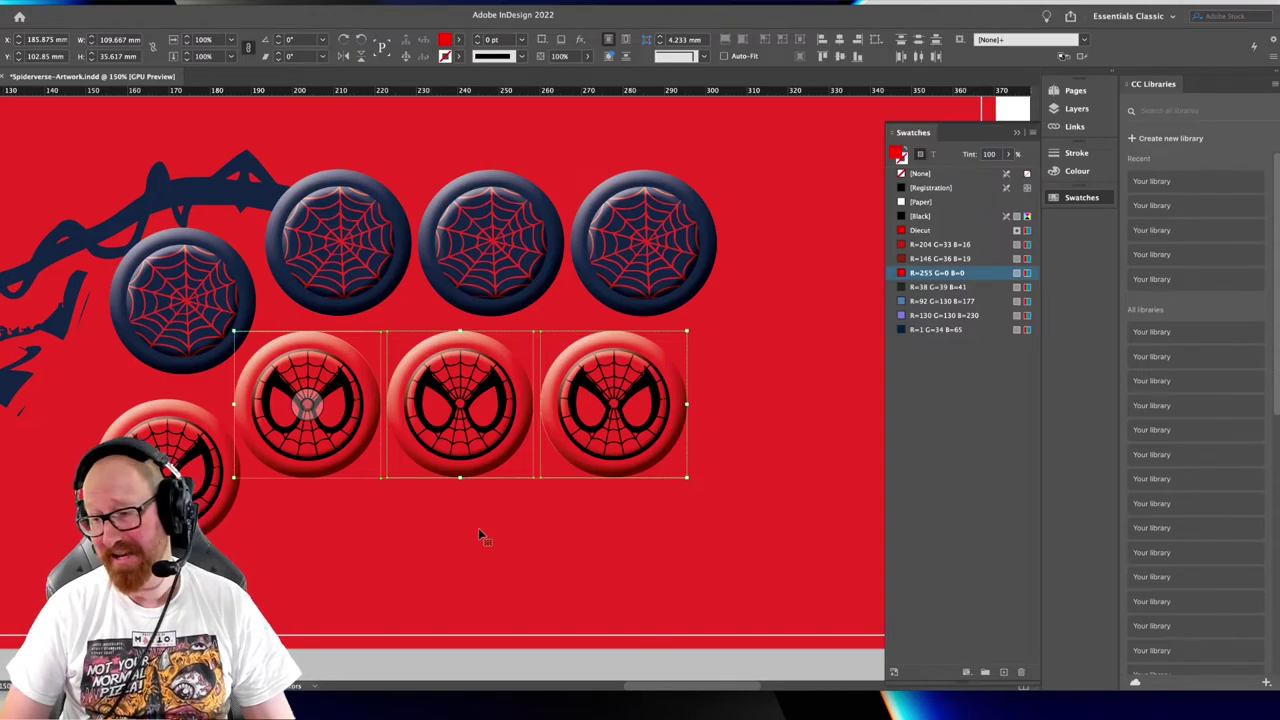
Fill the masks on the three right-hand buttons of the lower row with the R=1 G=34 B=65 swatch
key(super+minus)
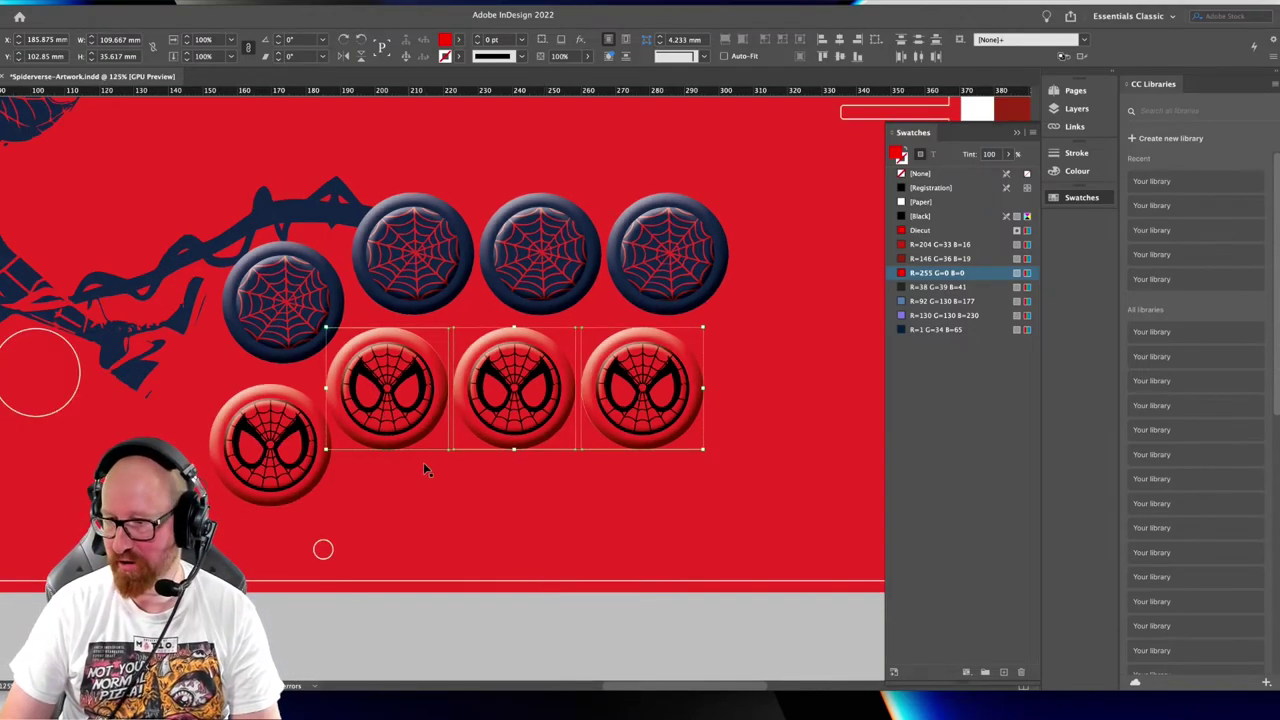
key(super+minus)
click(489, 612)
key(super+0)
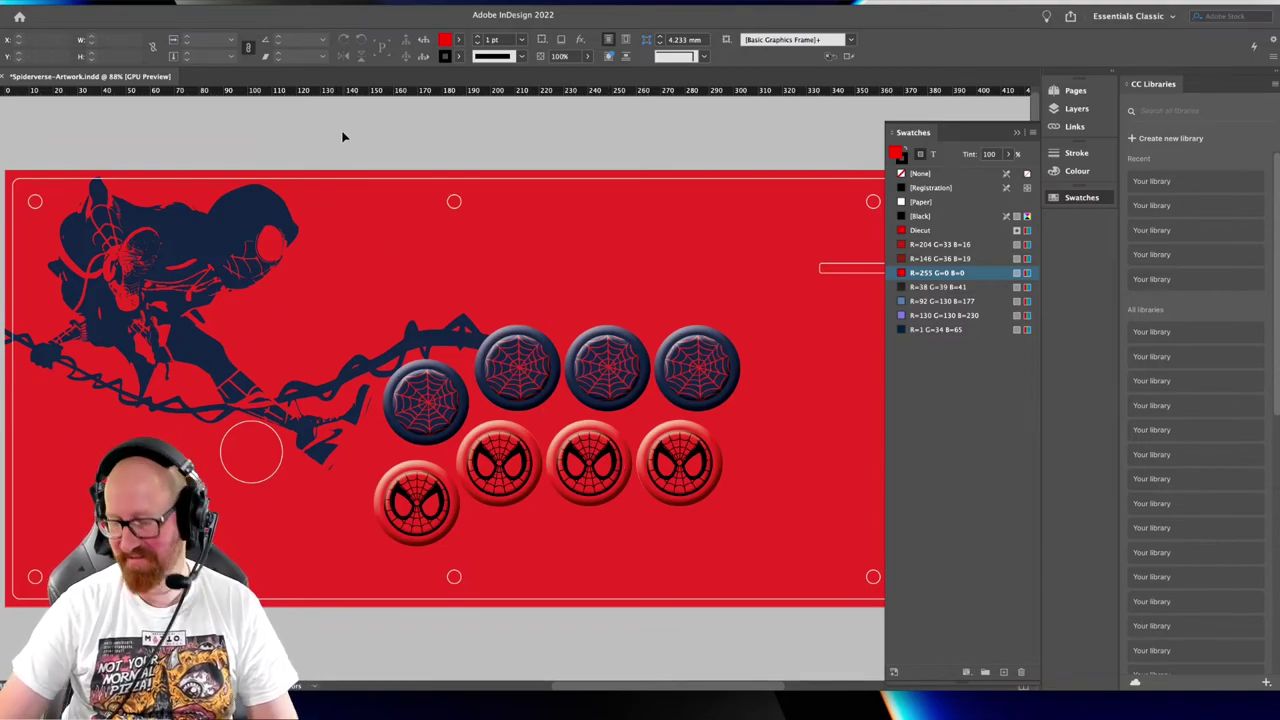
key(super+minus)
drag(602, 342, 517, 334)
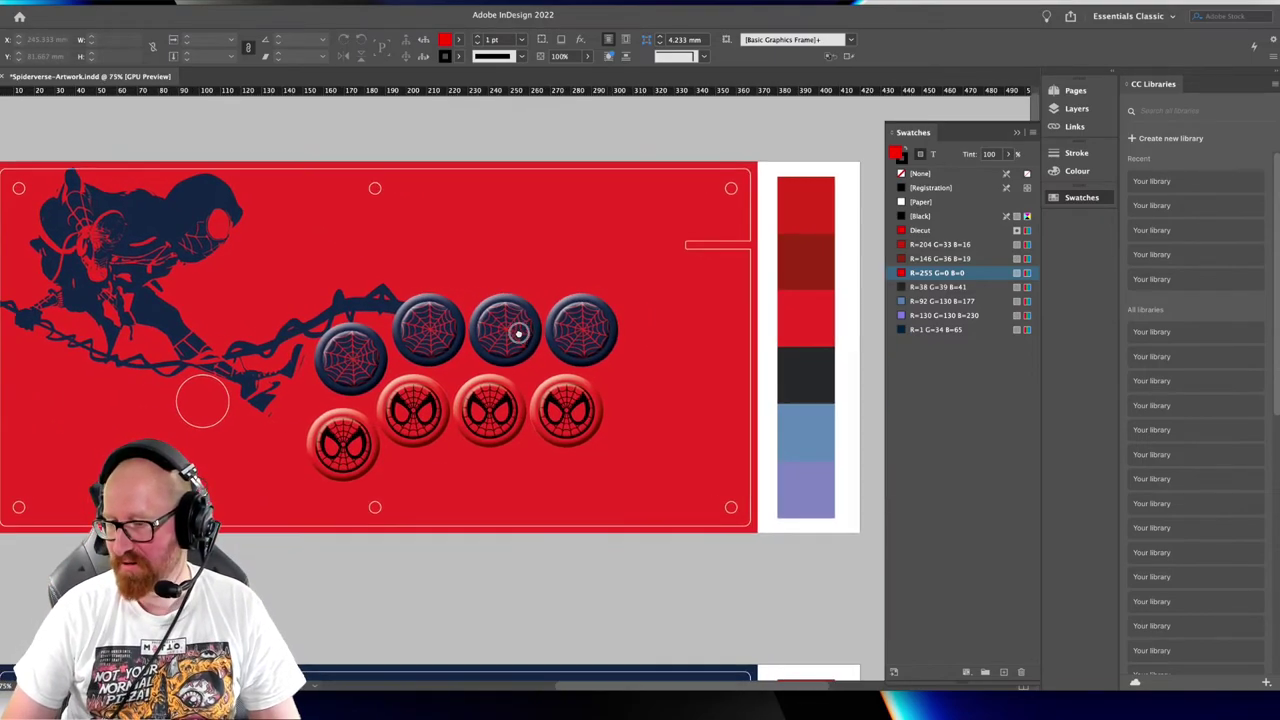
click(414, 411)
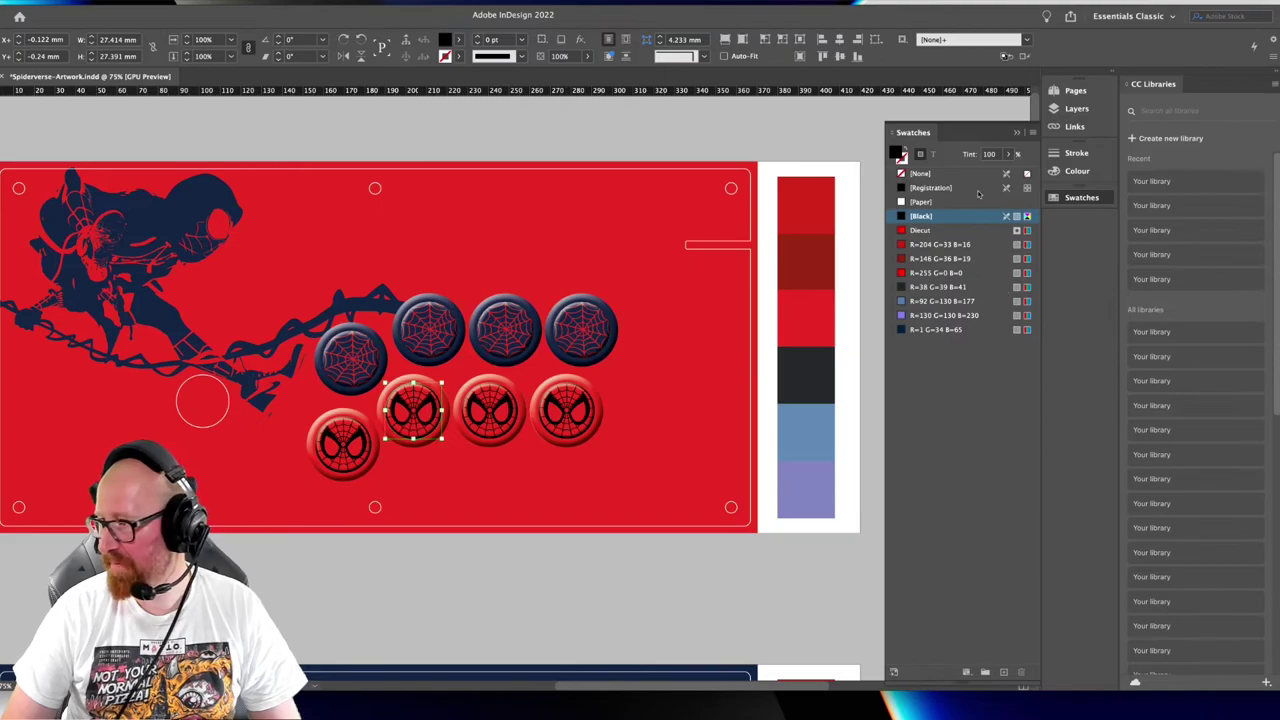
click(944, 330)
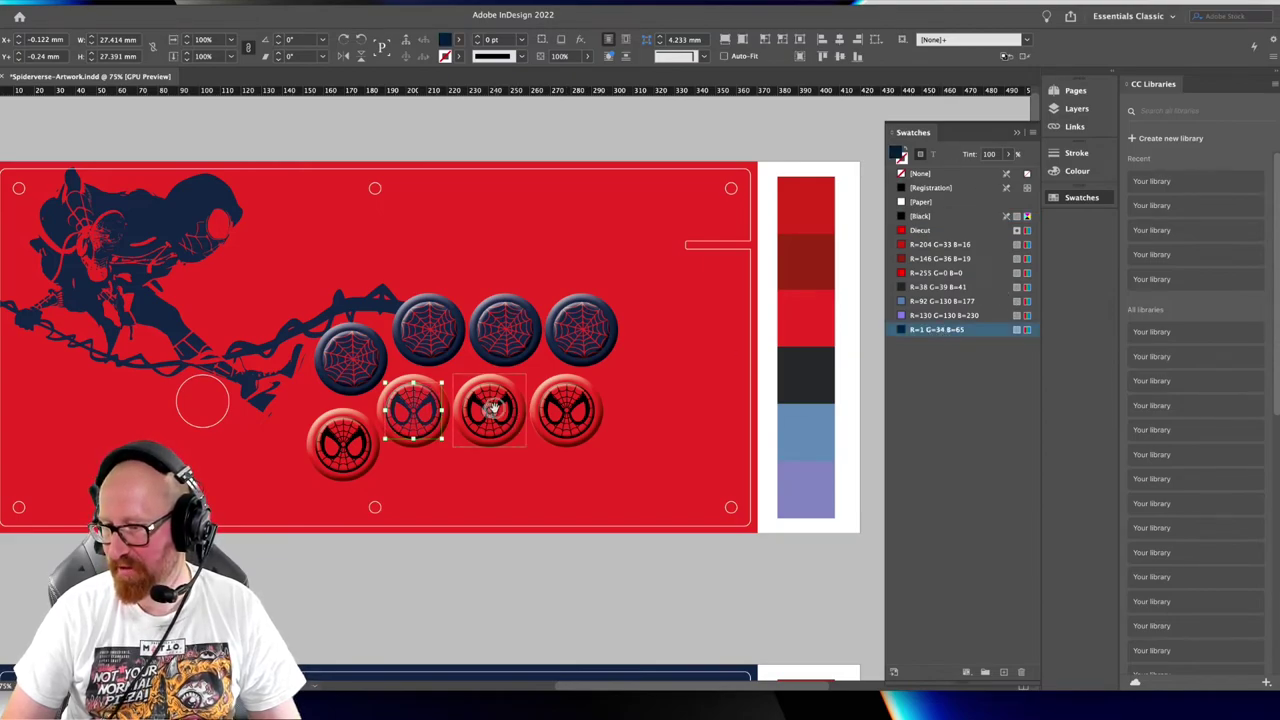
click(492, 412)
click(916, 330)
click(566, 410)
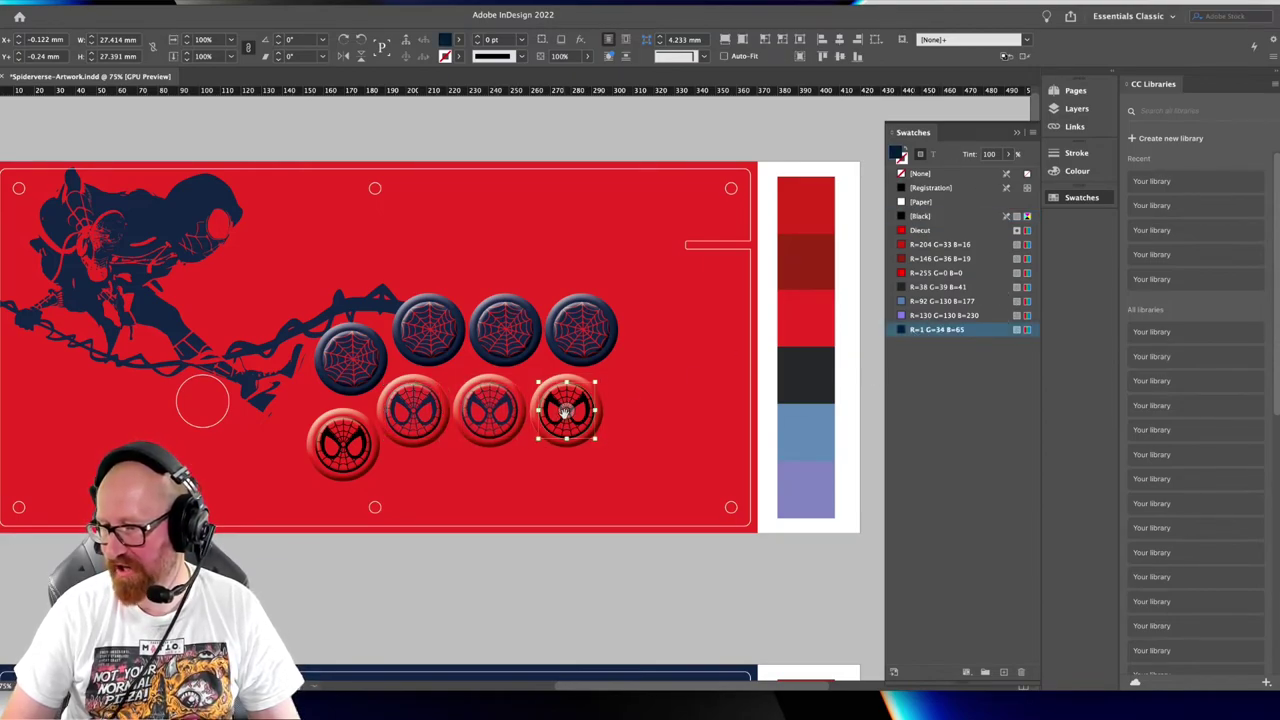
click(900, 330)
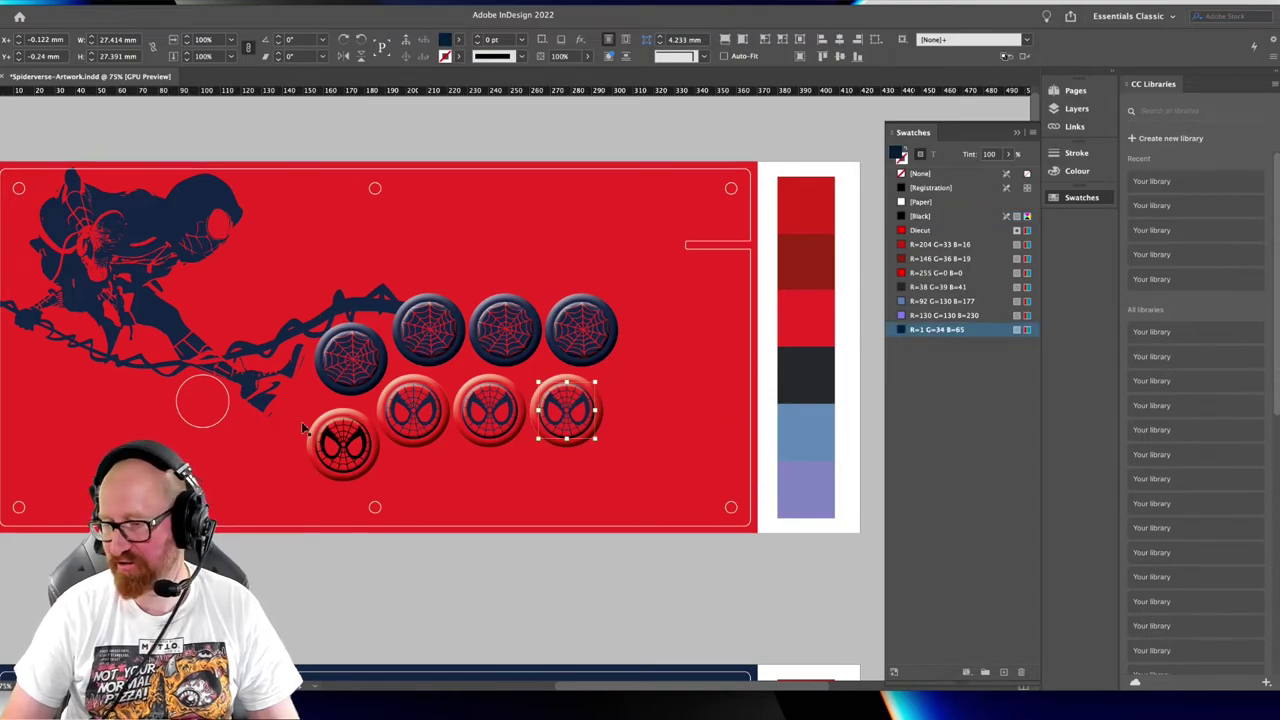
Fill the mask on the leftmost lower-row button with the R=1 G=34 B=65 swatch as well
click(340, 450)
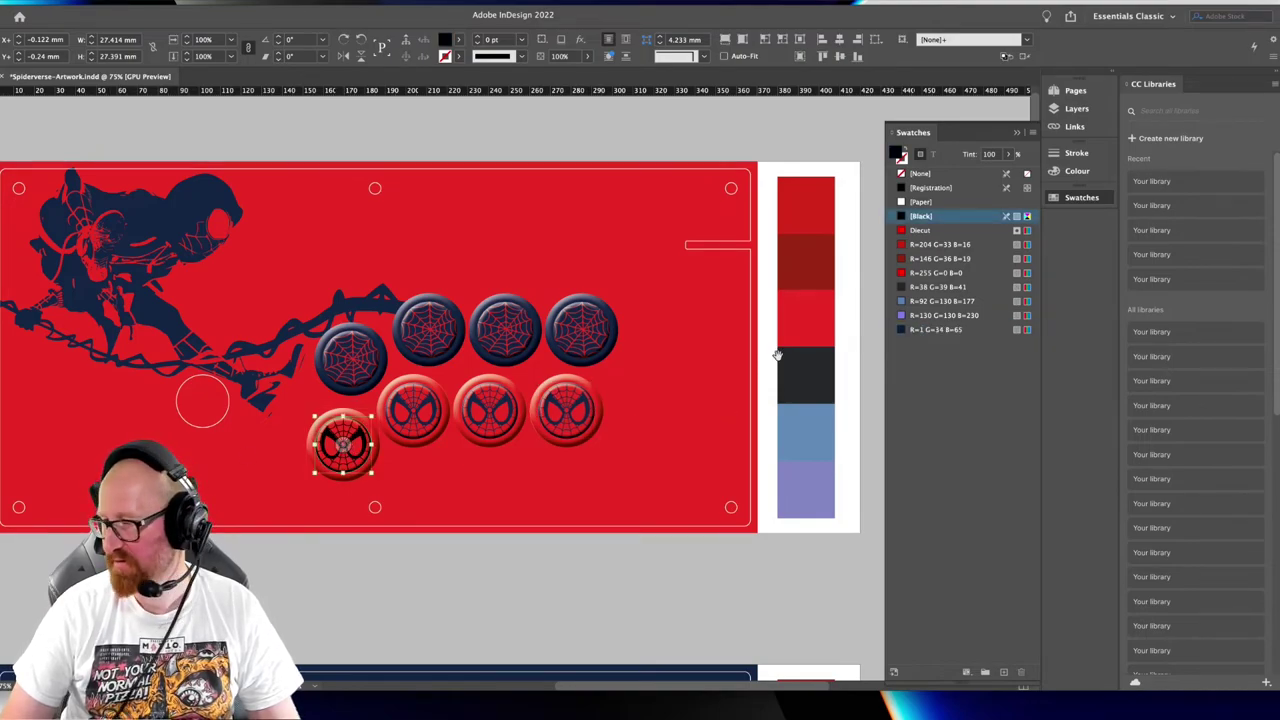
click(950, 330)
click(520, 137)
drag(314, 309, 363, 315)
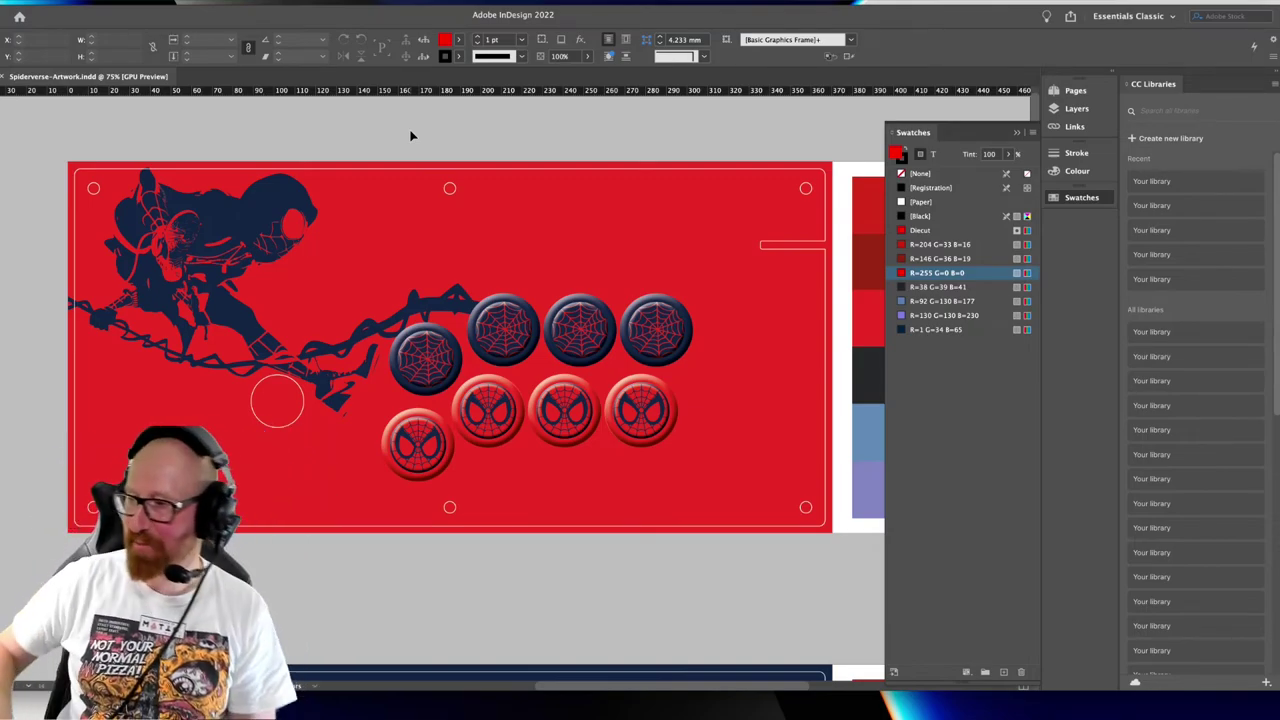
click(212, 252)
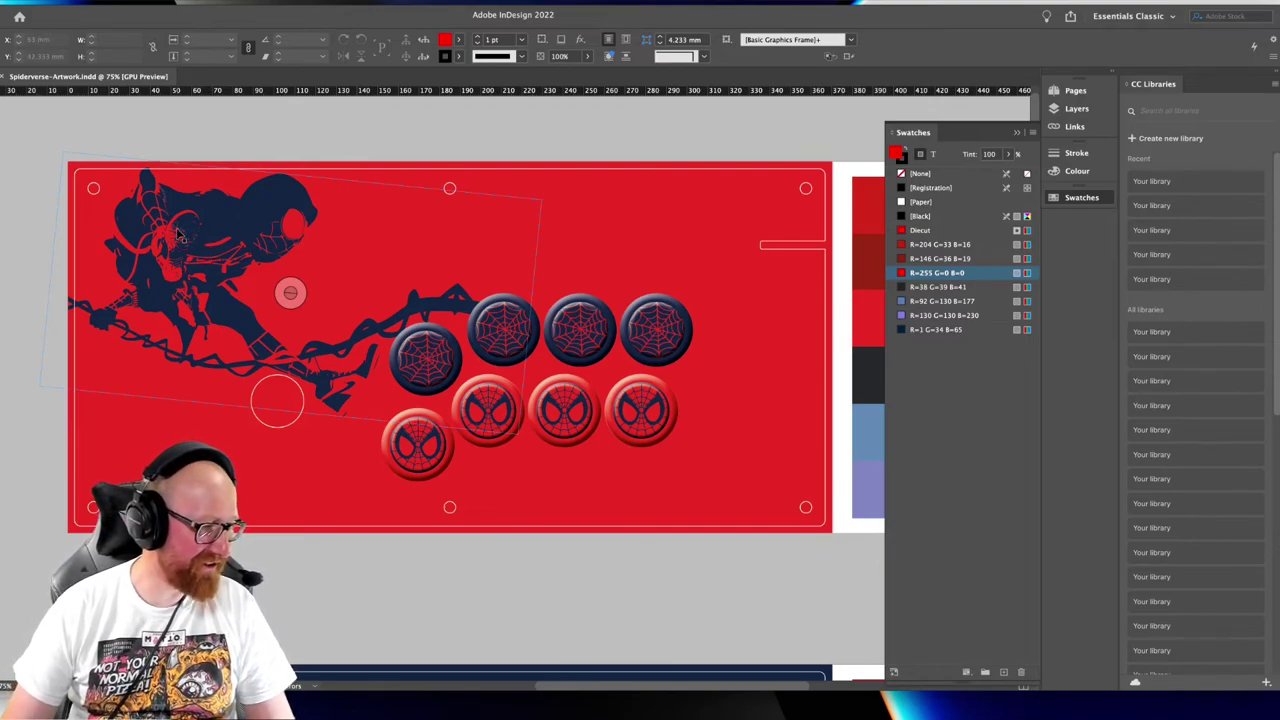
click(306, 131)
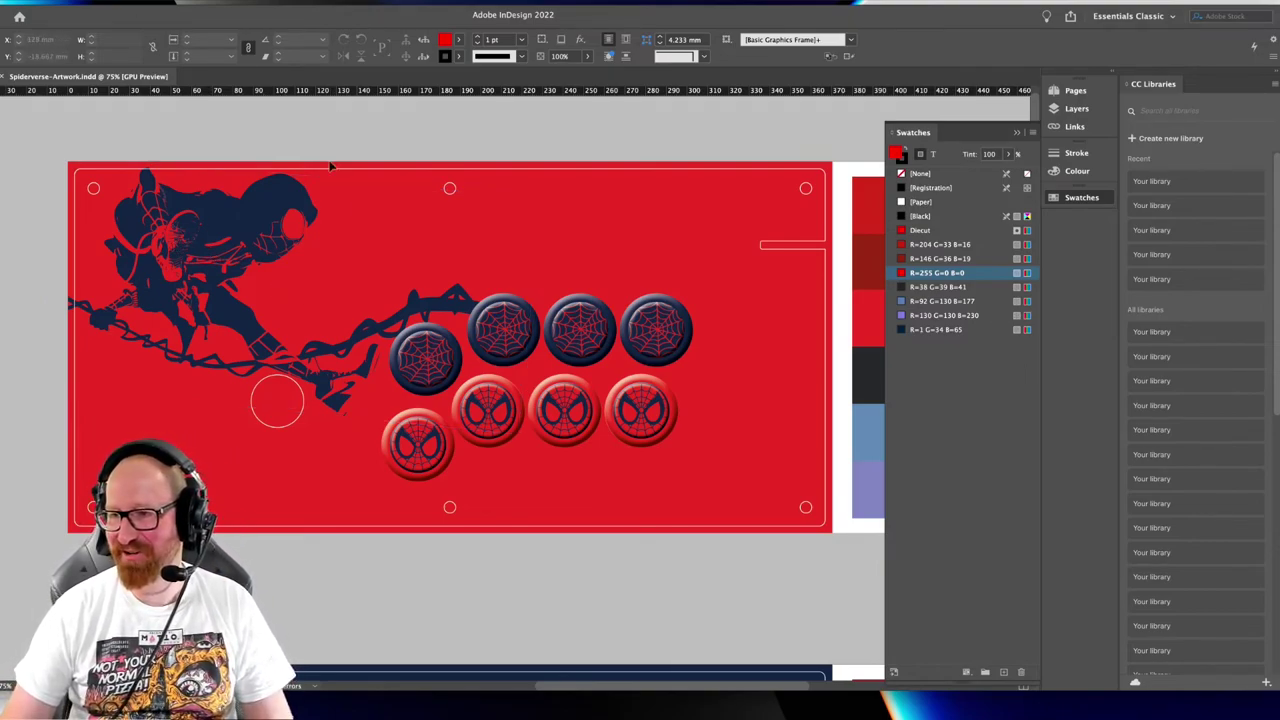
scroll(426, 297, right, 1)
click(440, 302)
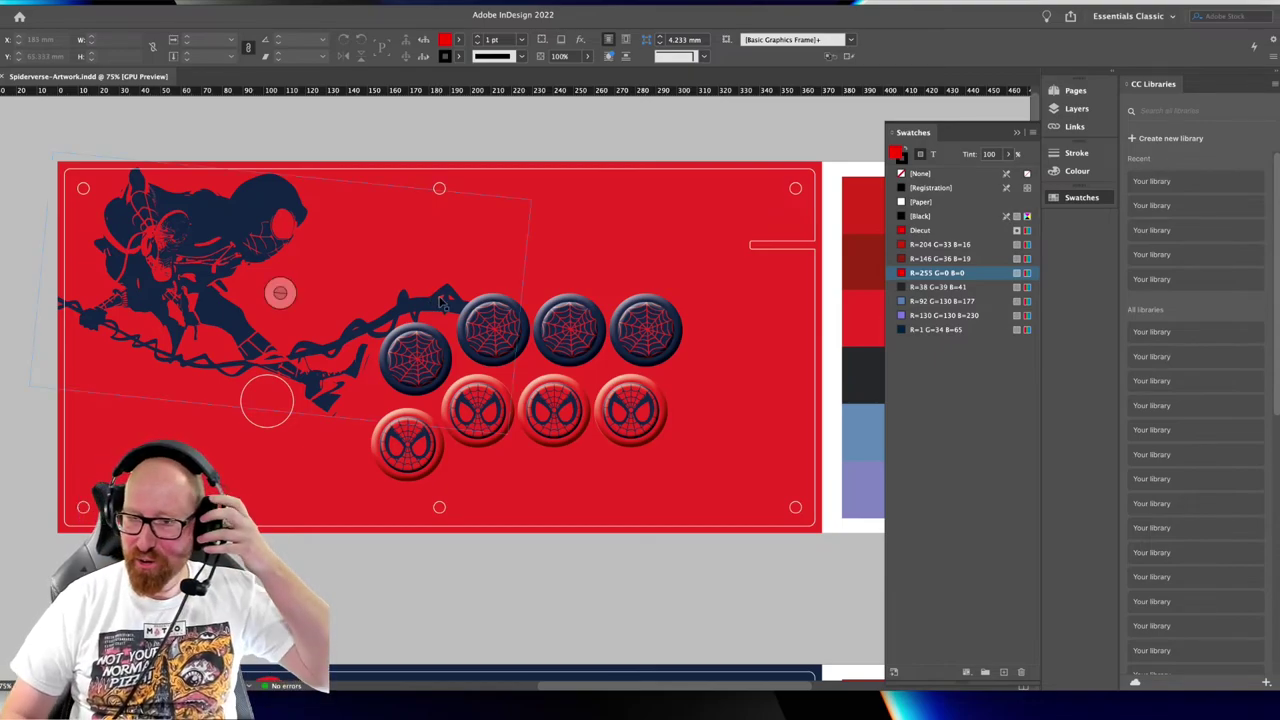
Examine the web and mask graphics on the buttons up close, followed by the whole red panel
click(409, 140)
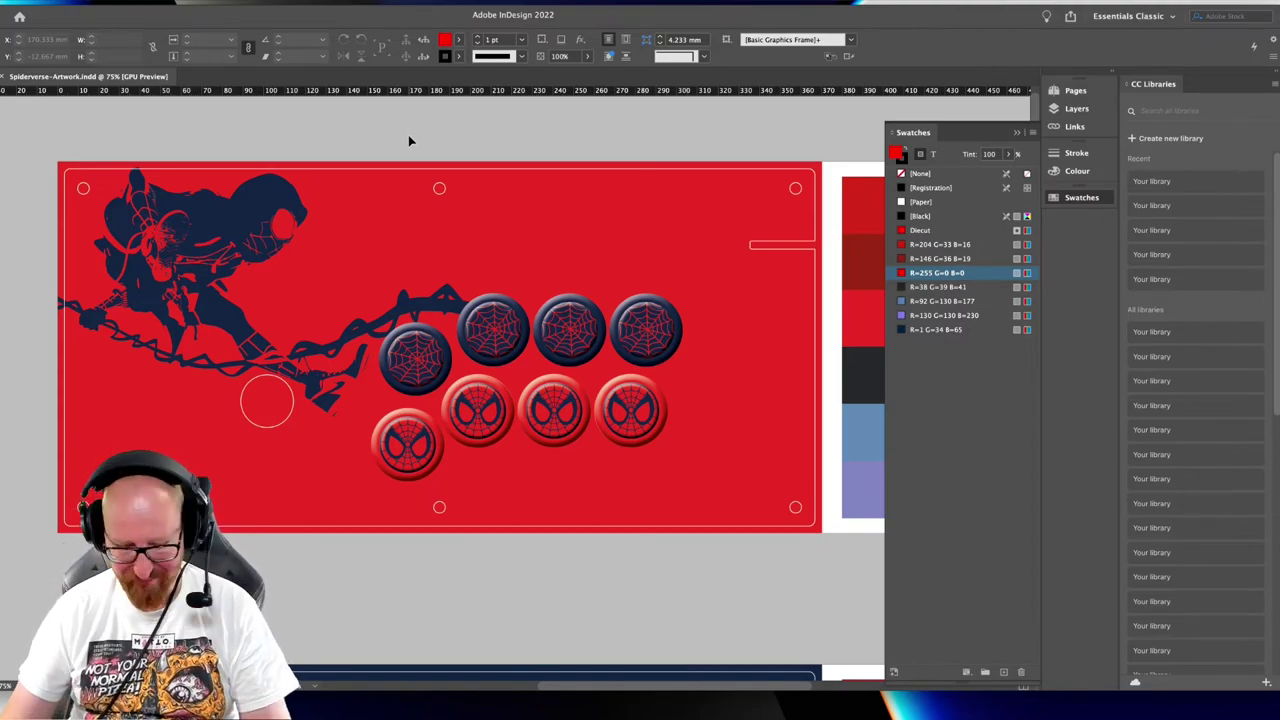
key(ctrl+equal)
key(ctrl+equal)
click(596, 289)
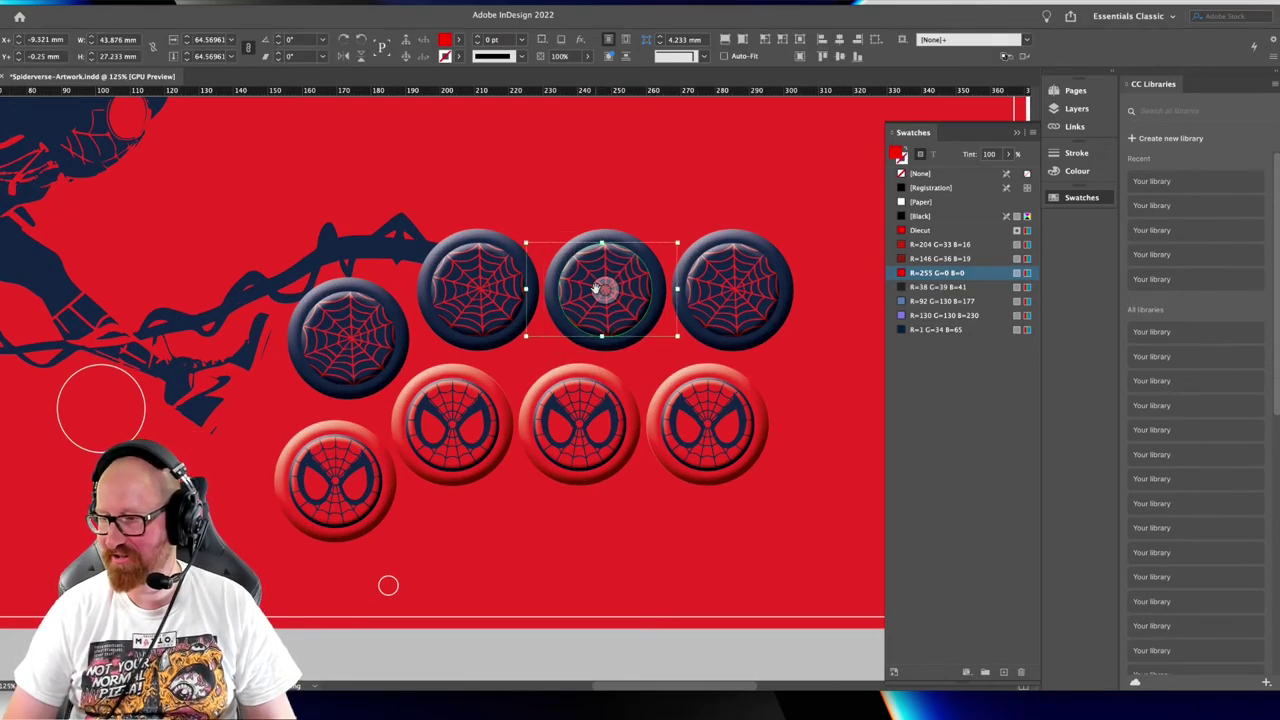
key(ctrl+0)
click(594, 645)
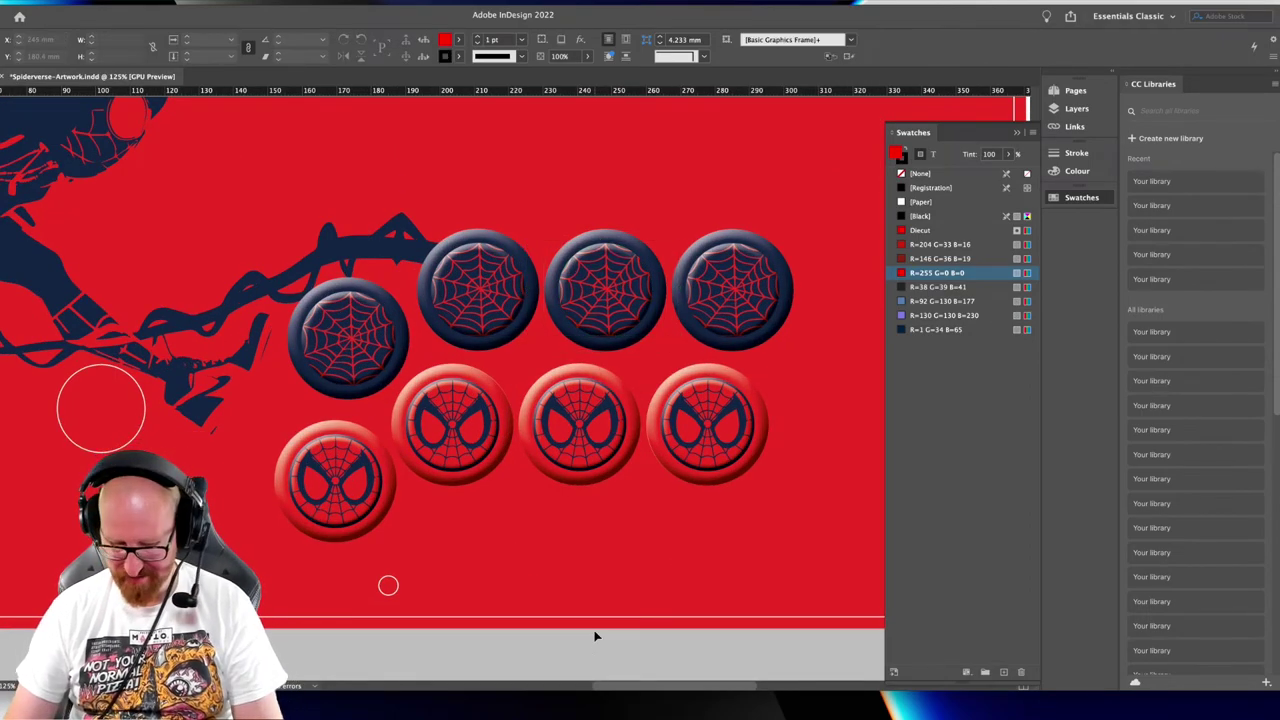
key(ctrl+minus)
key(ctrl+minus)
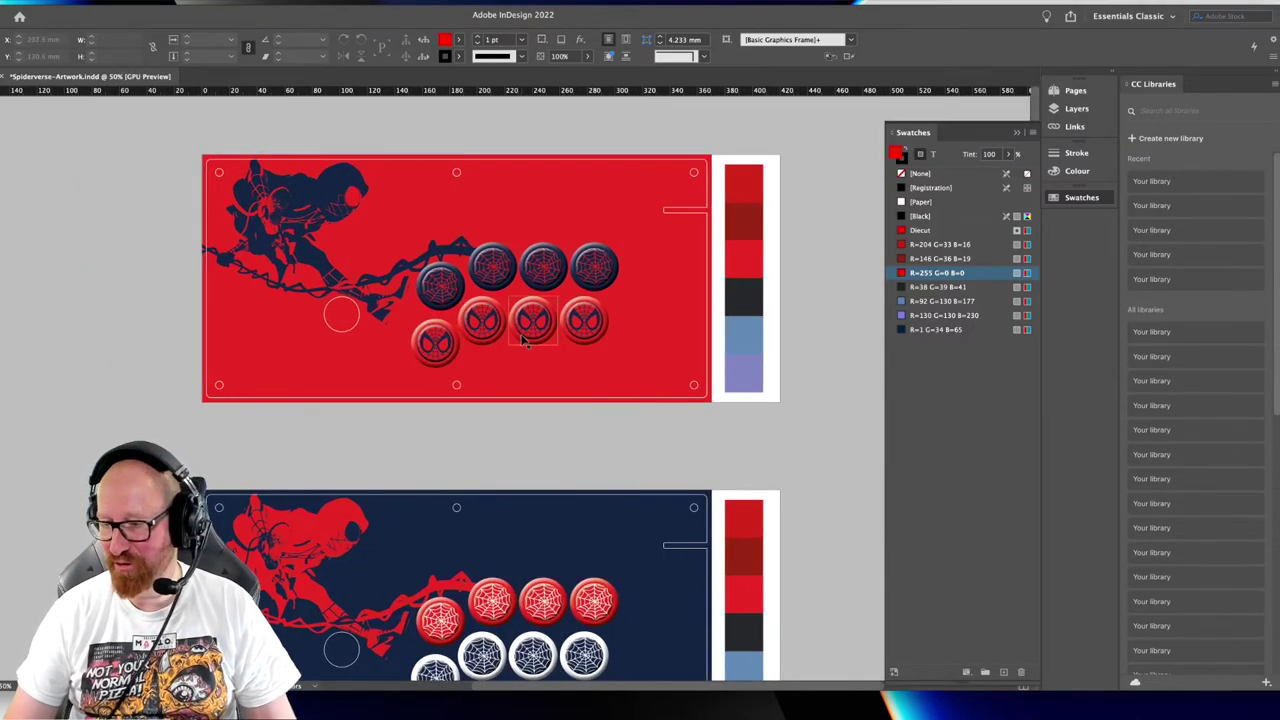
Delete page 2 with the navy panel variant, choosing not to show the deletion warning again
scroll(409, 477, down, 3)
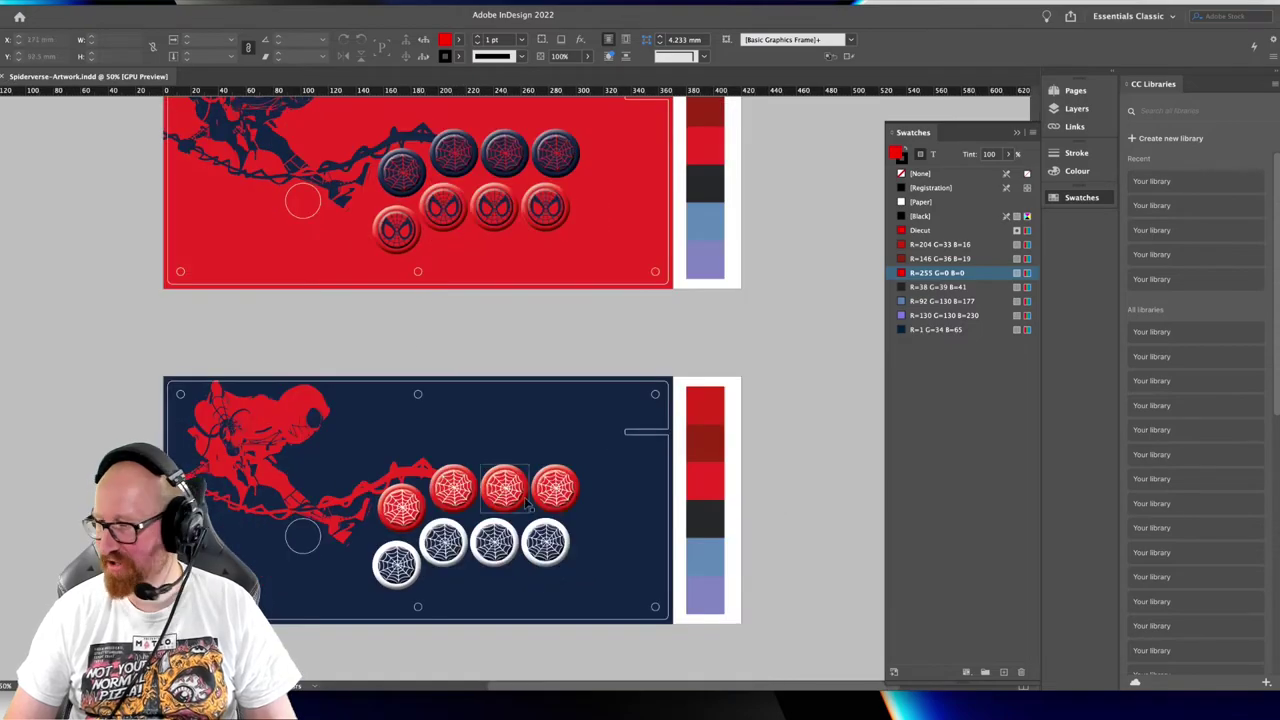
click(1074, 90)
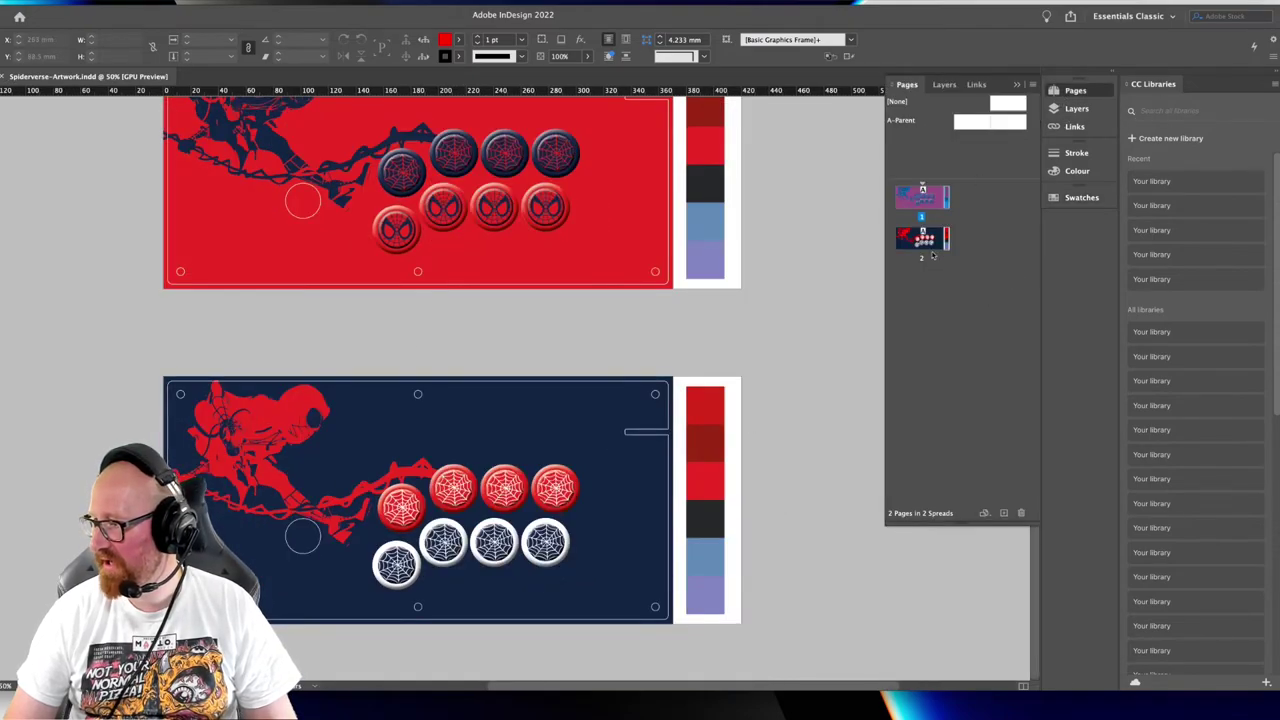
click(1022, 513)
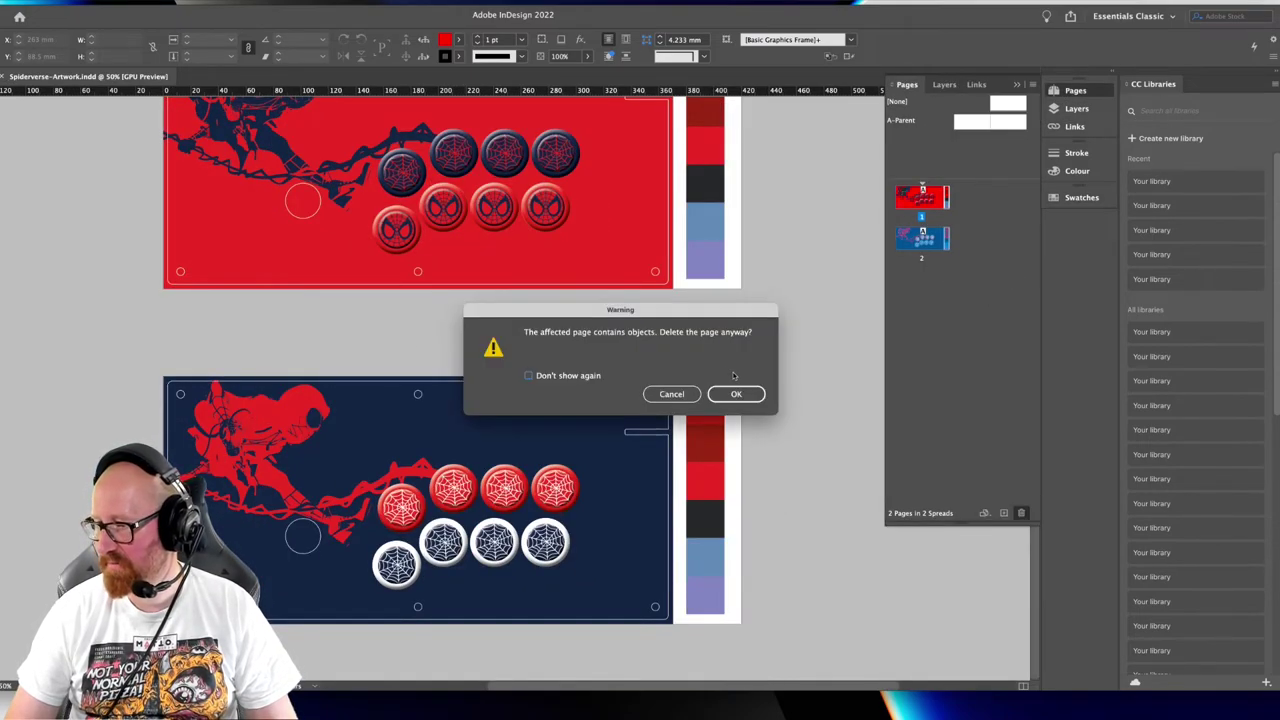
click(575, 378)
click(728, 395)
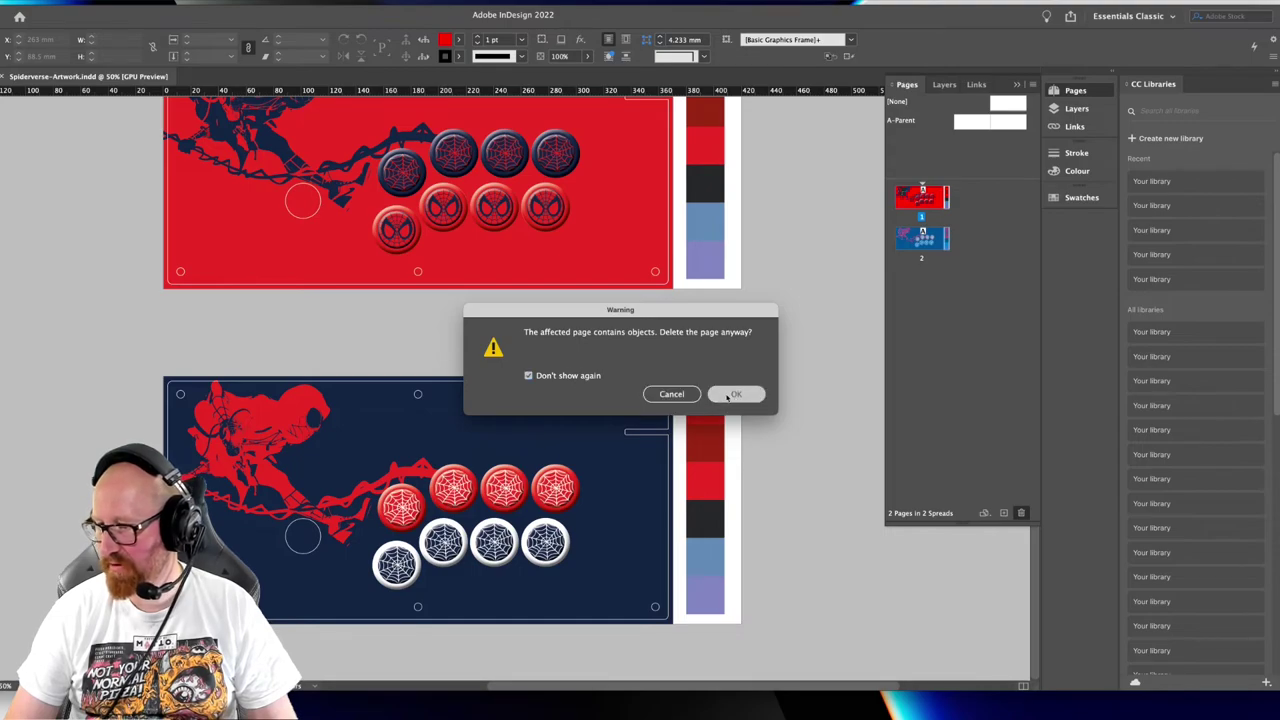
scroll(560, 354, left, 1)
key(super+equal)
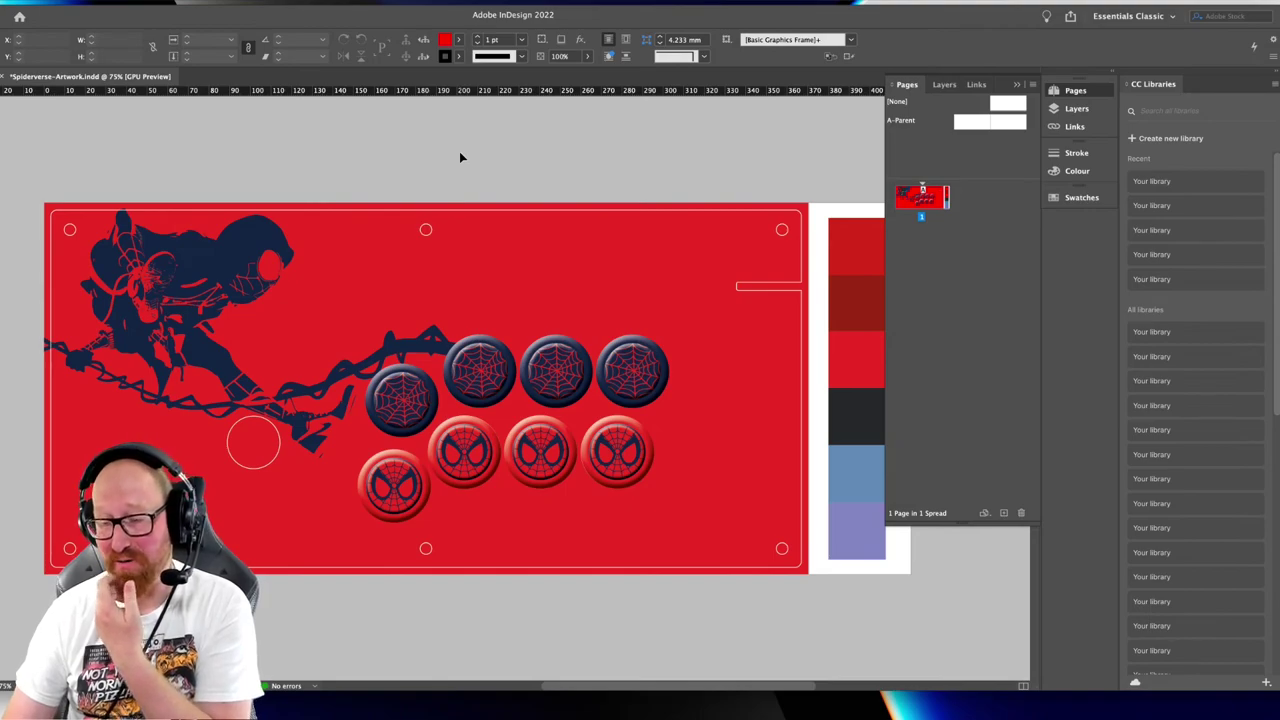
mouse_move(652, 267)
mouse_down()
mouse_move(626, 280)
mouse_move(677, 269)
mouse_up()
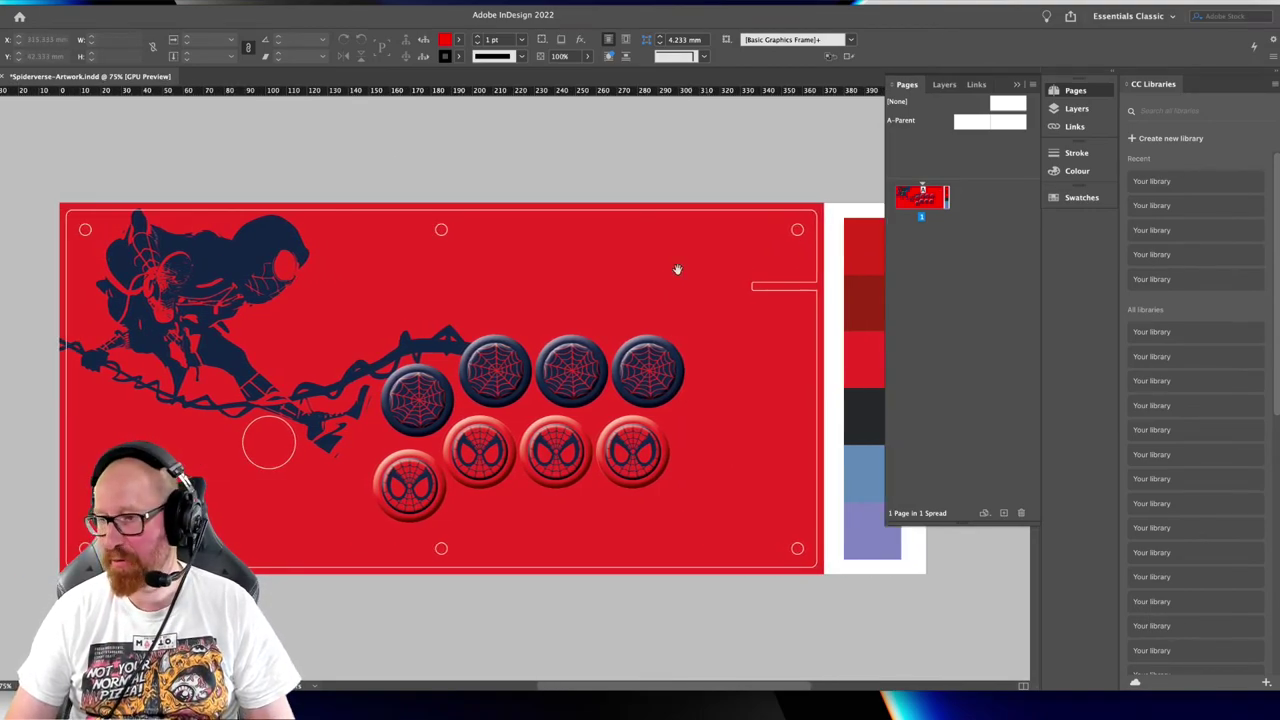
drag(382, 254, 372, 263)
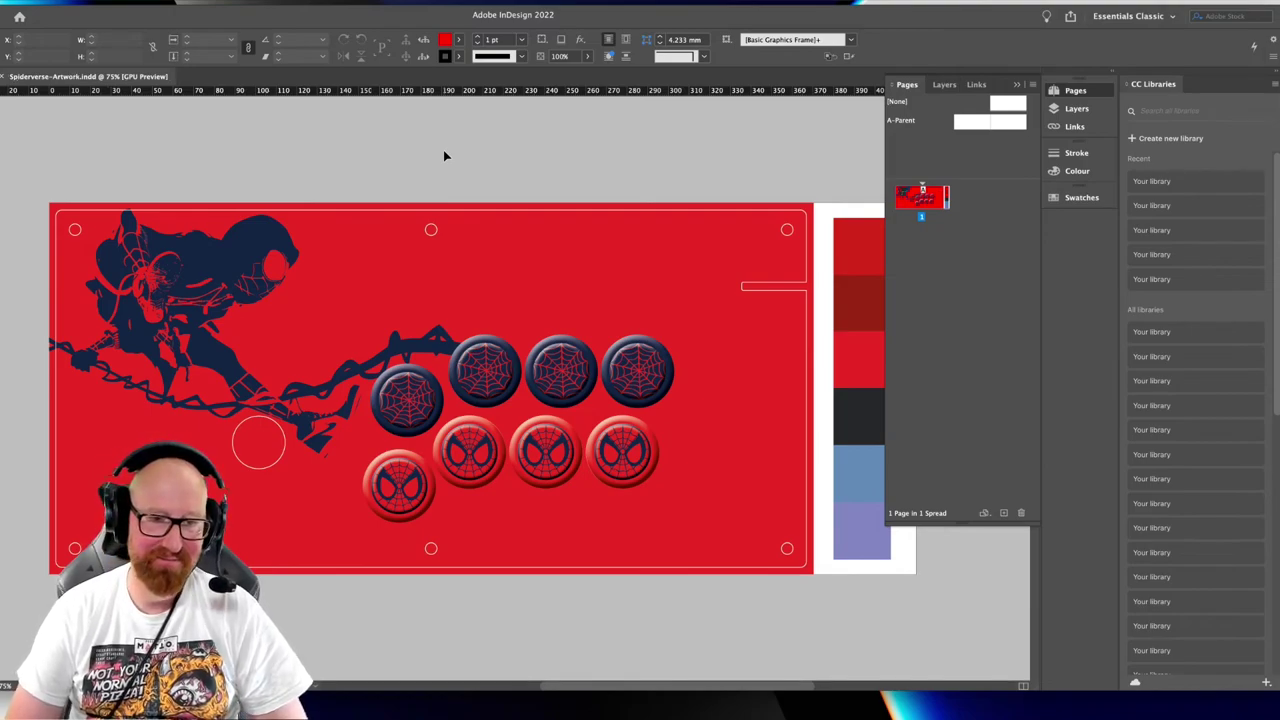
drag(389, 254, 404, 250)
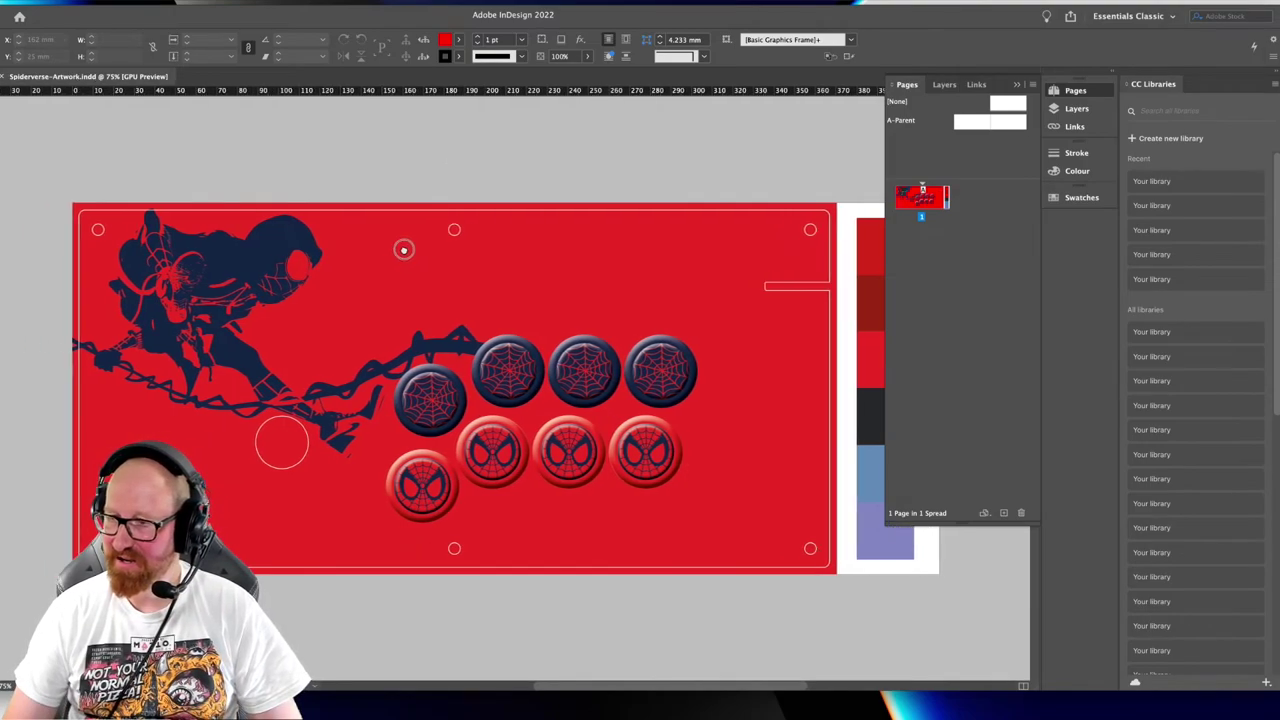
drag(471, 303, 481, 305)
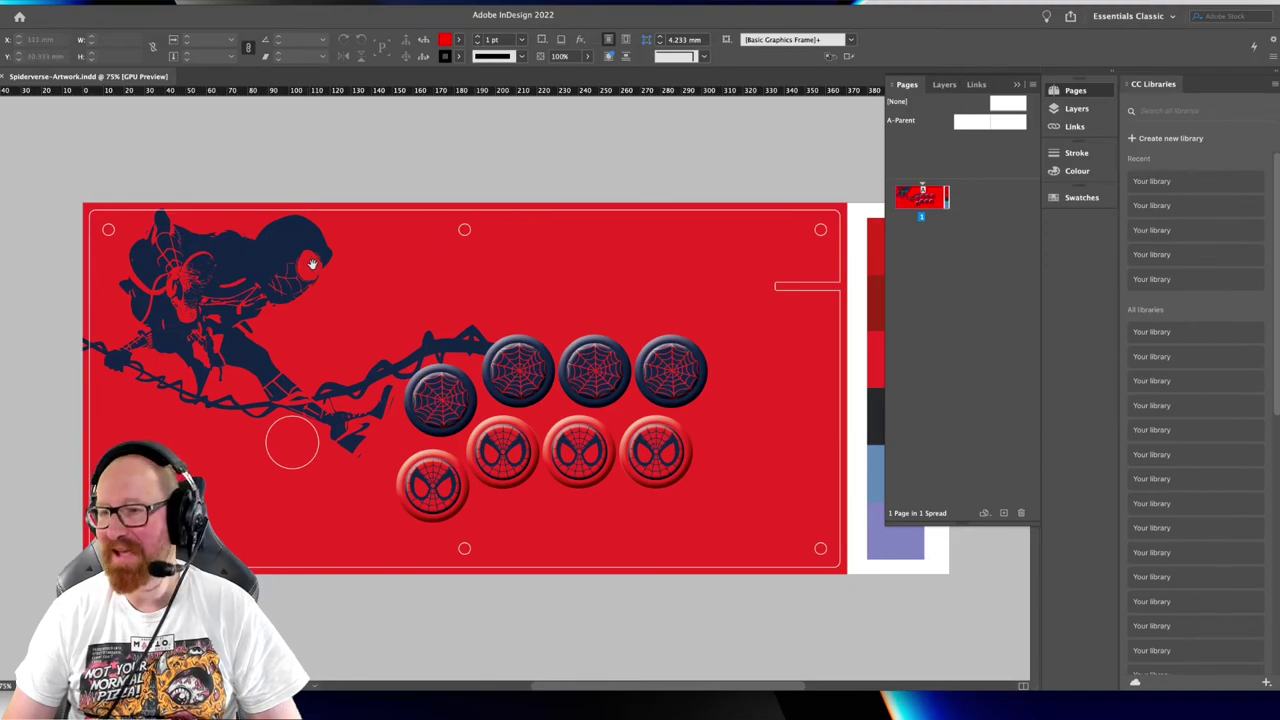
drag(312, 264, 337, 281)
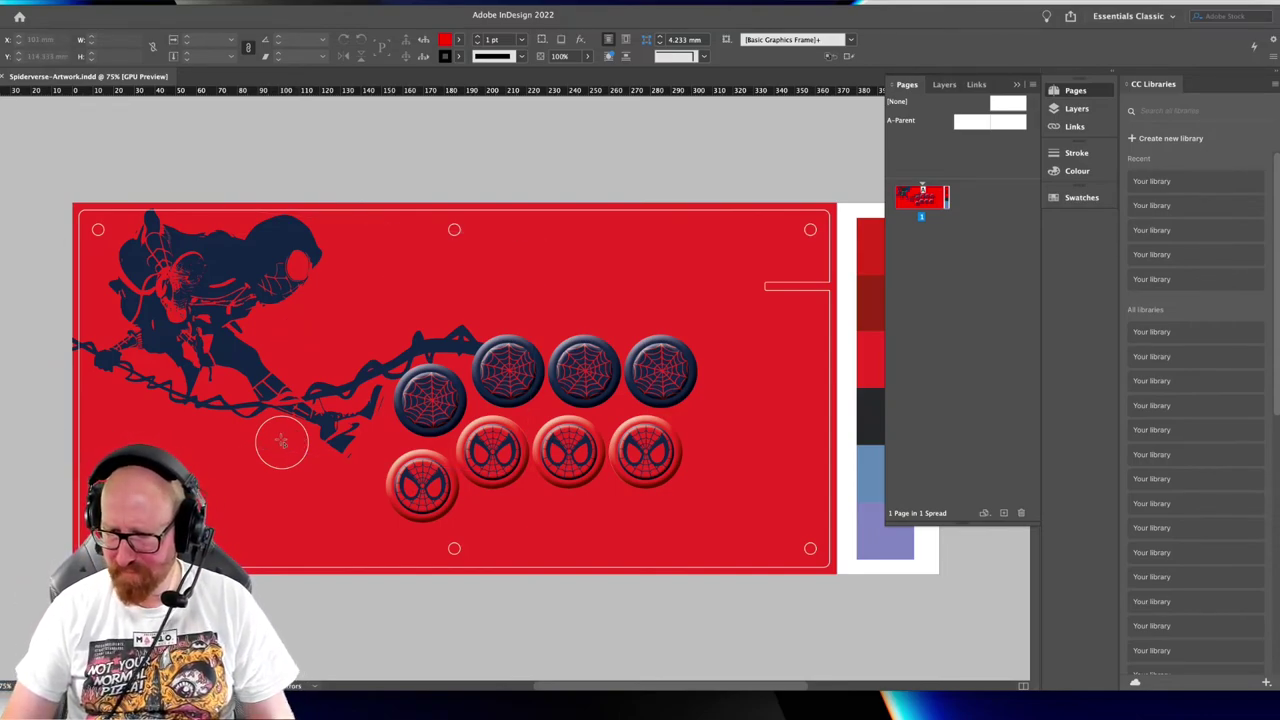
Draw a 50 mm circle over the joystick hole and position it at X 76 mm, Y 90 mm
drag(281, 441, 330, 486)
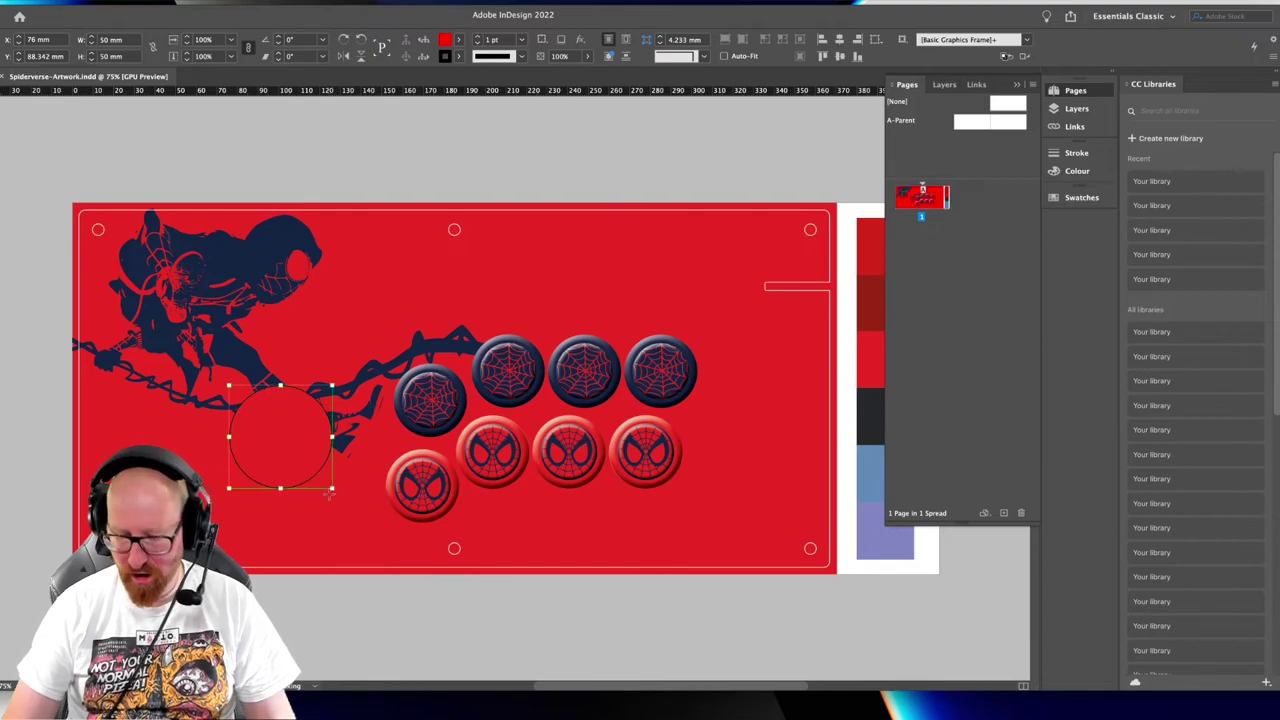
key(v)
drag(287, 430, 288, 430)
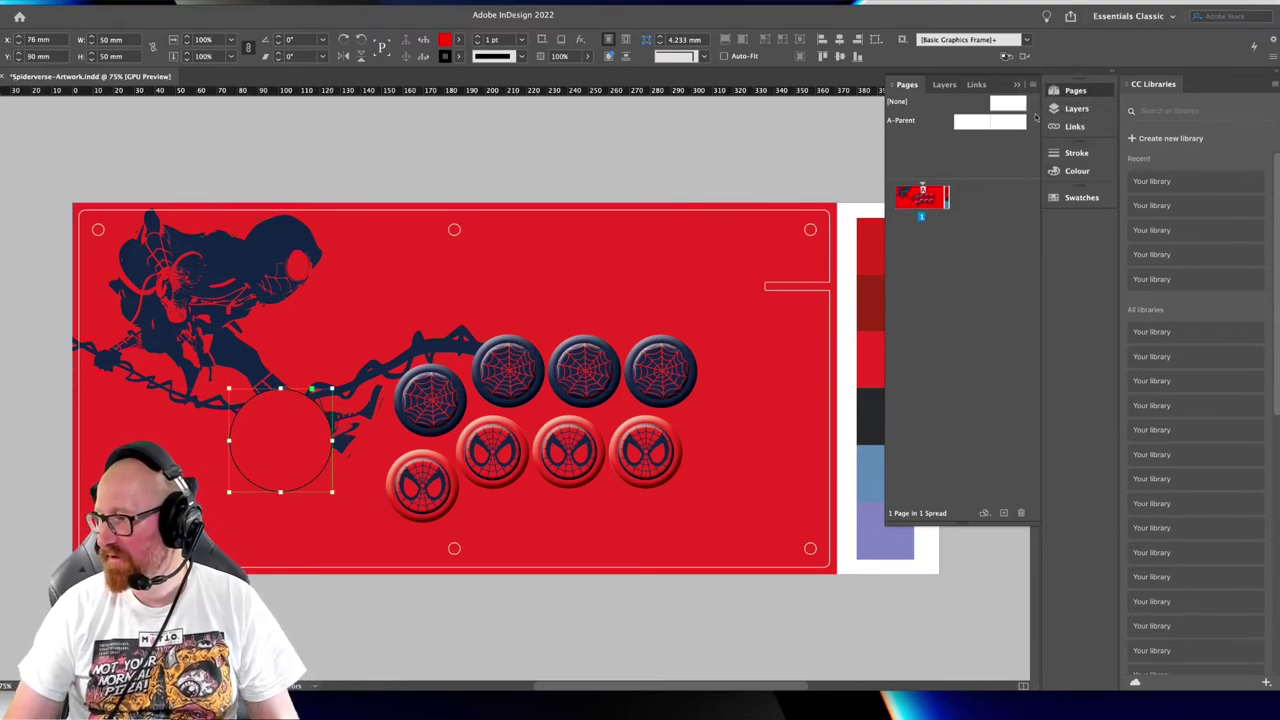
Fill the joystick circle with the [Paper] swatch and set its stroke to [None]
click(1081, 197)
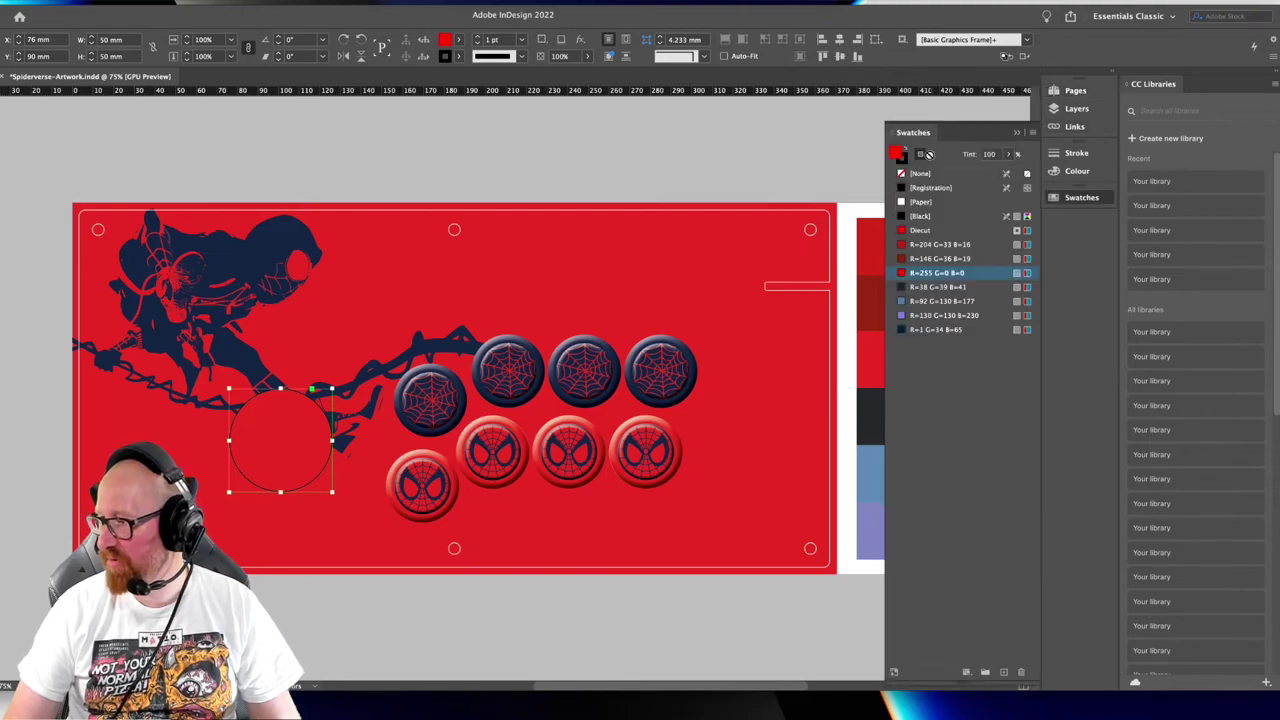
click(1006, 202)
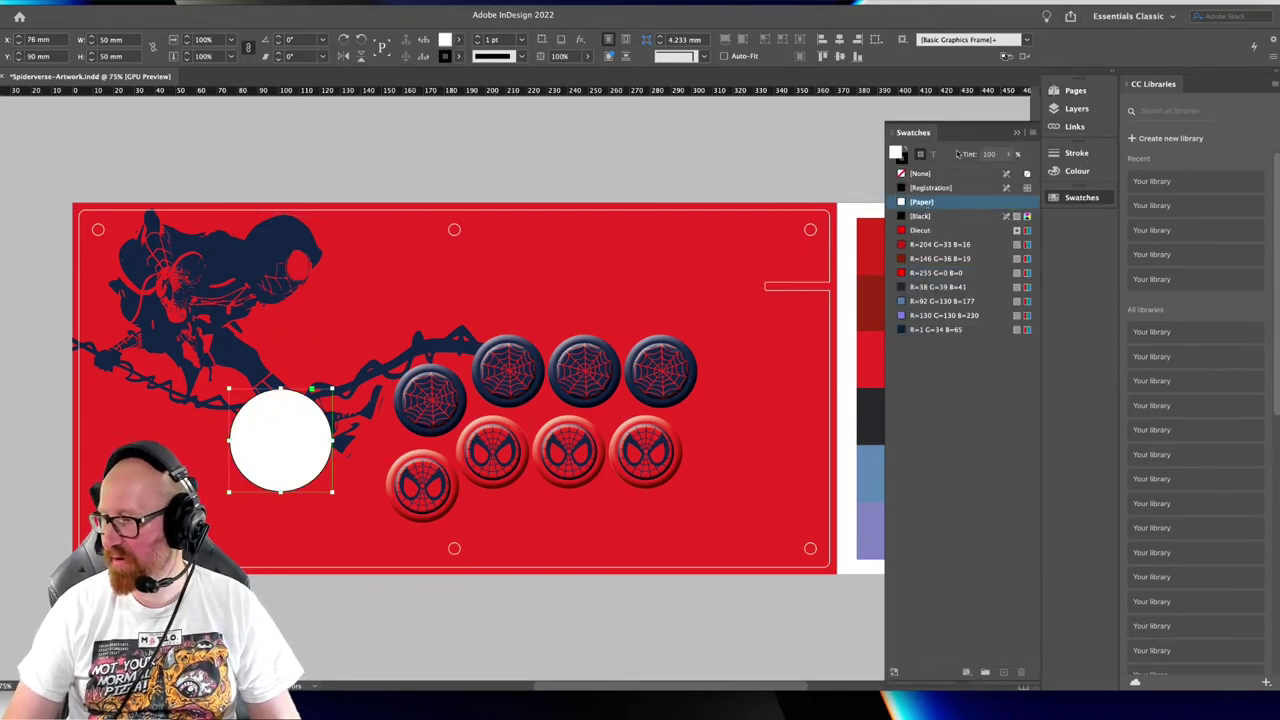
key(x)
click(1005, 175)
key(x)
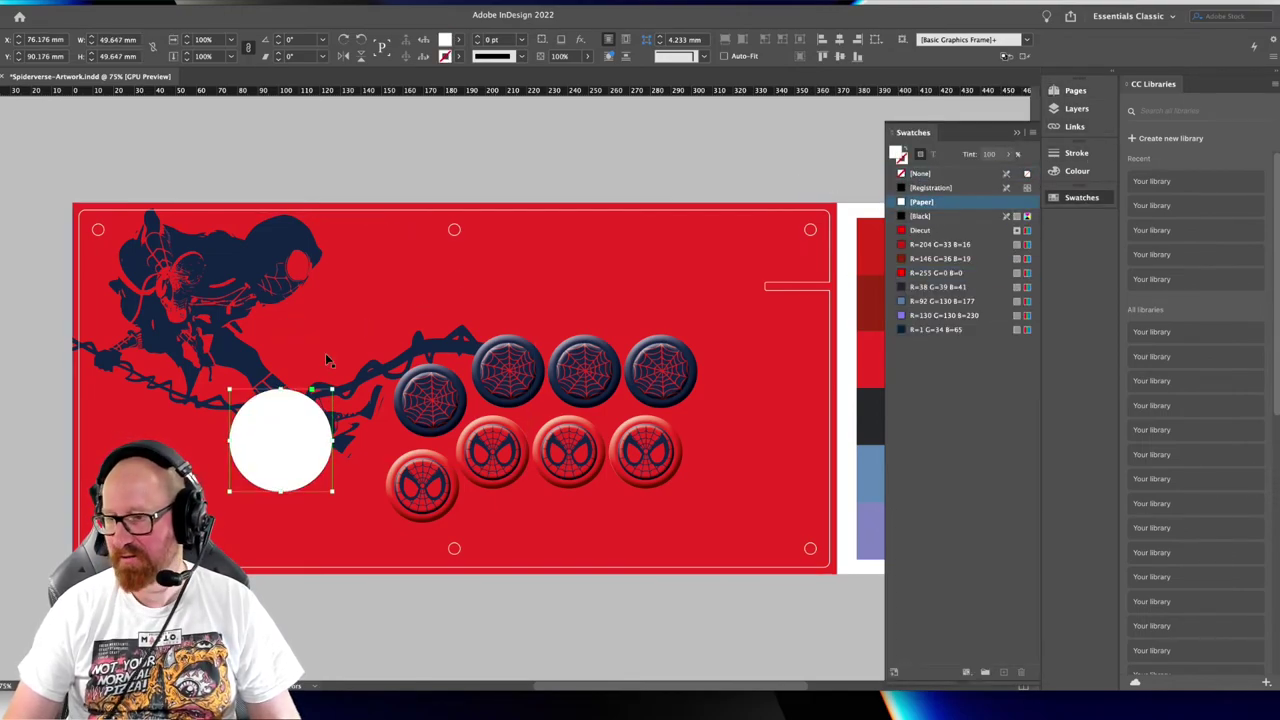
Apply a Bevel and Emboss effect with a size of 20 mm to the white joystick circle
right_click(296, 443)
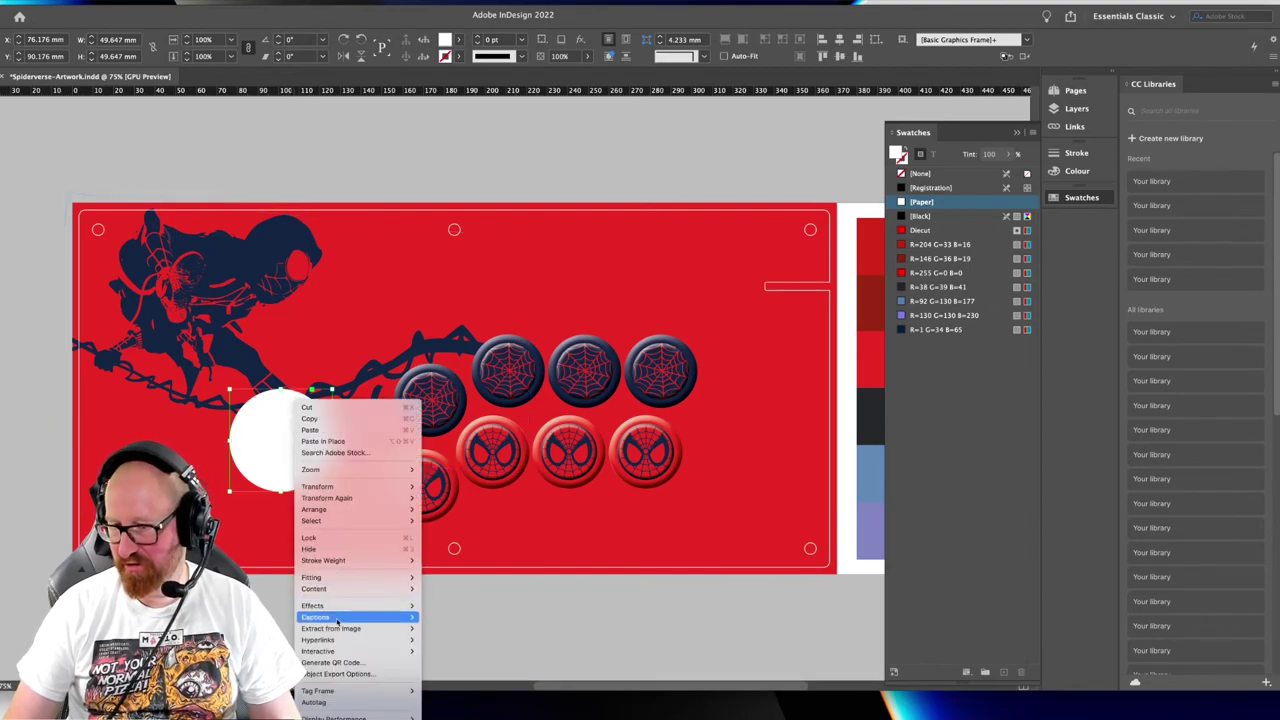
mouse_move(349, 607)
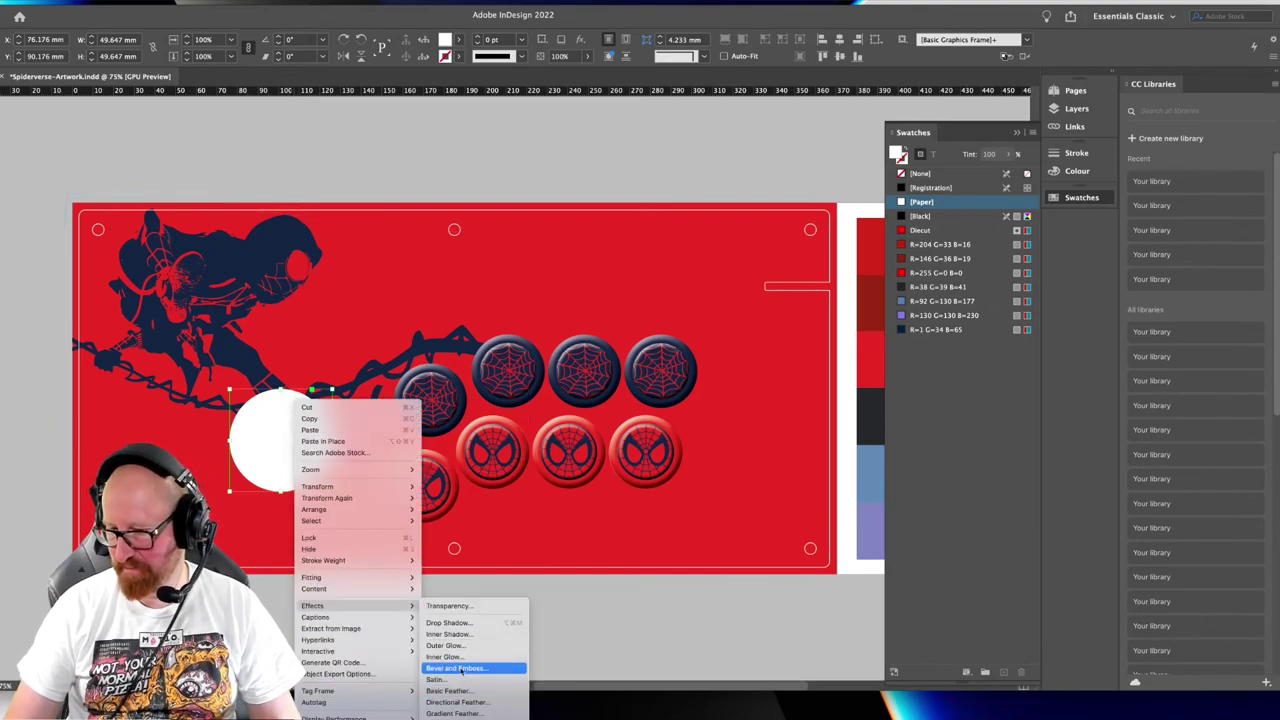
click(458, 668)
text(7)
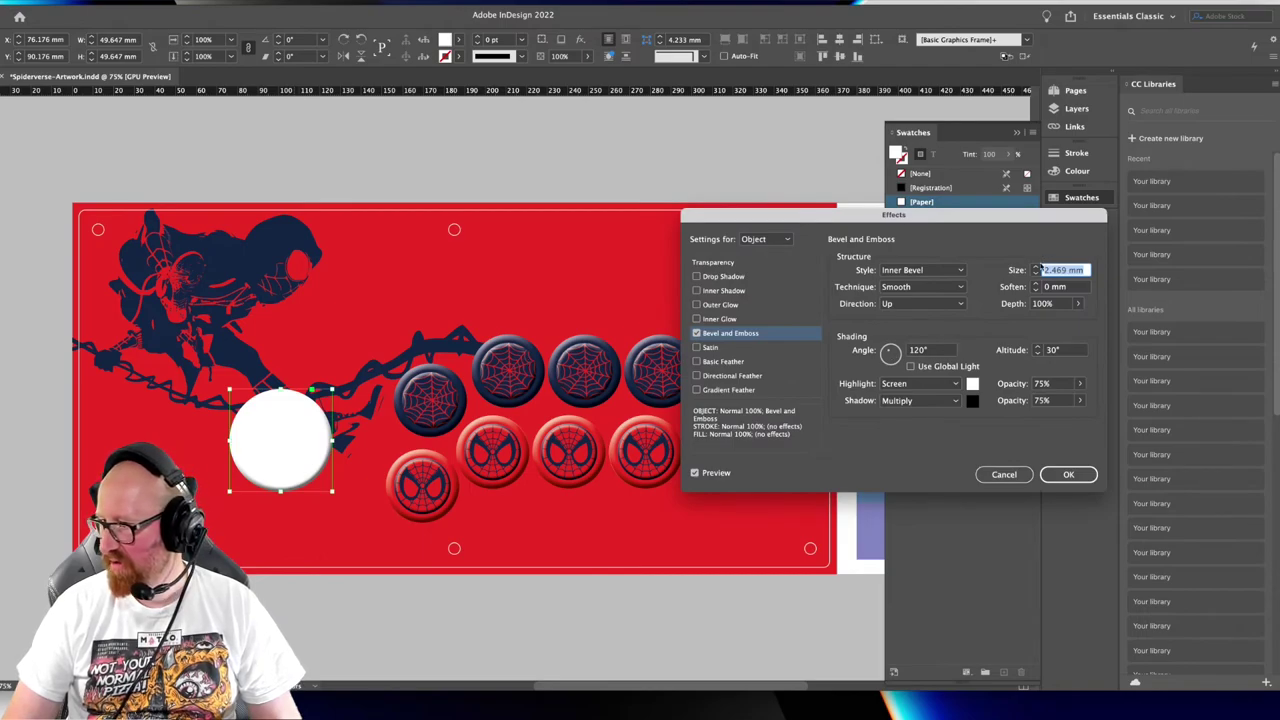
click(1036, 268)
click(1036, 268)
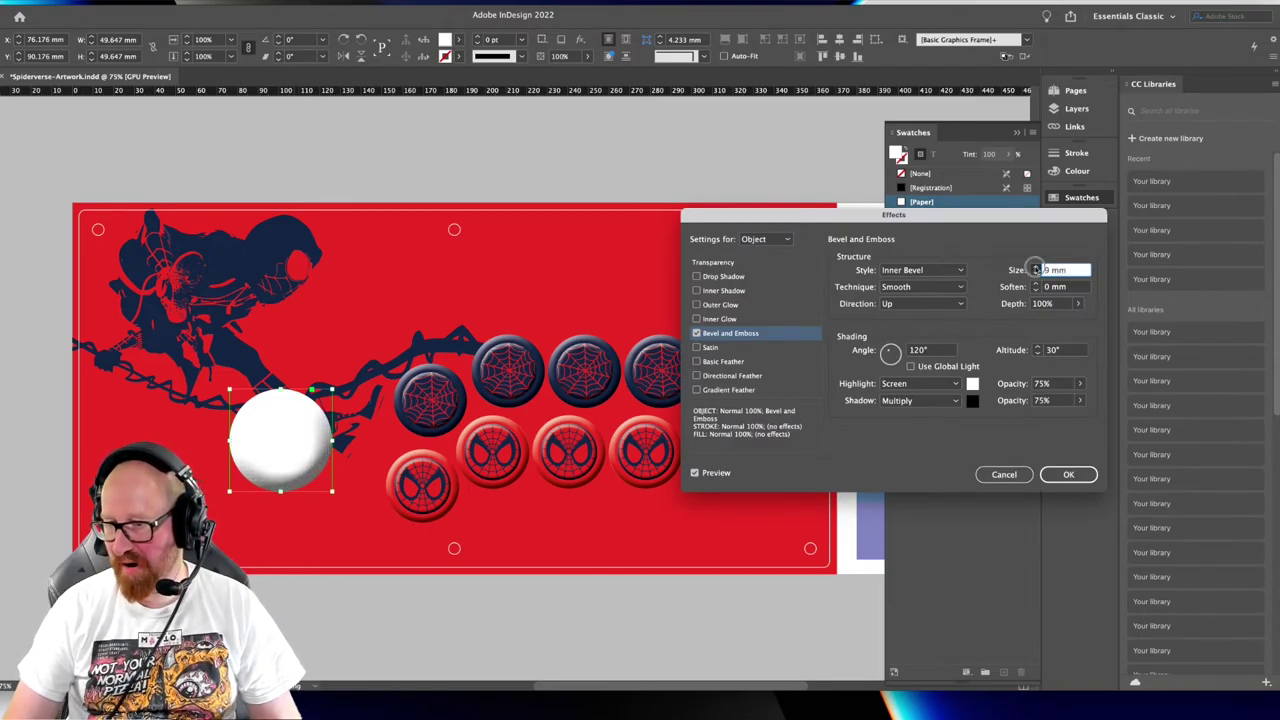
click(1036, 268)
click(1036, 268)
click(1036, 268)
click(1036, 268)
click(1036, 268)
click(1036, 268)
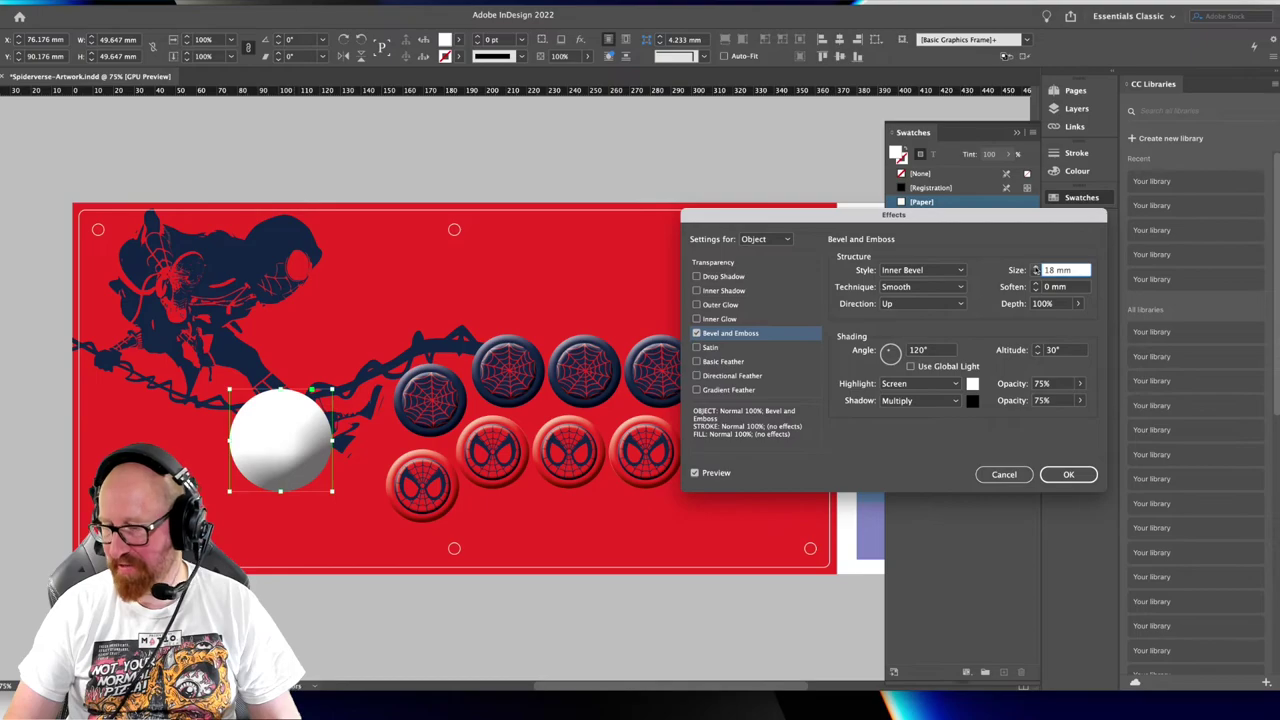
click(1036, 267)
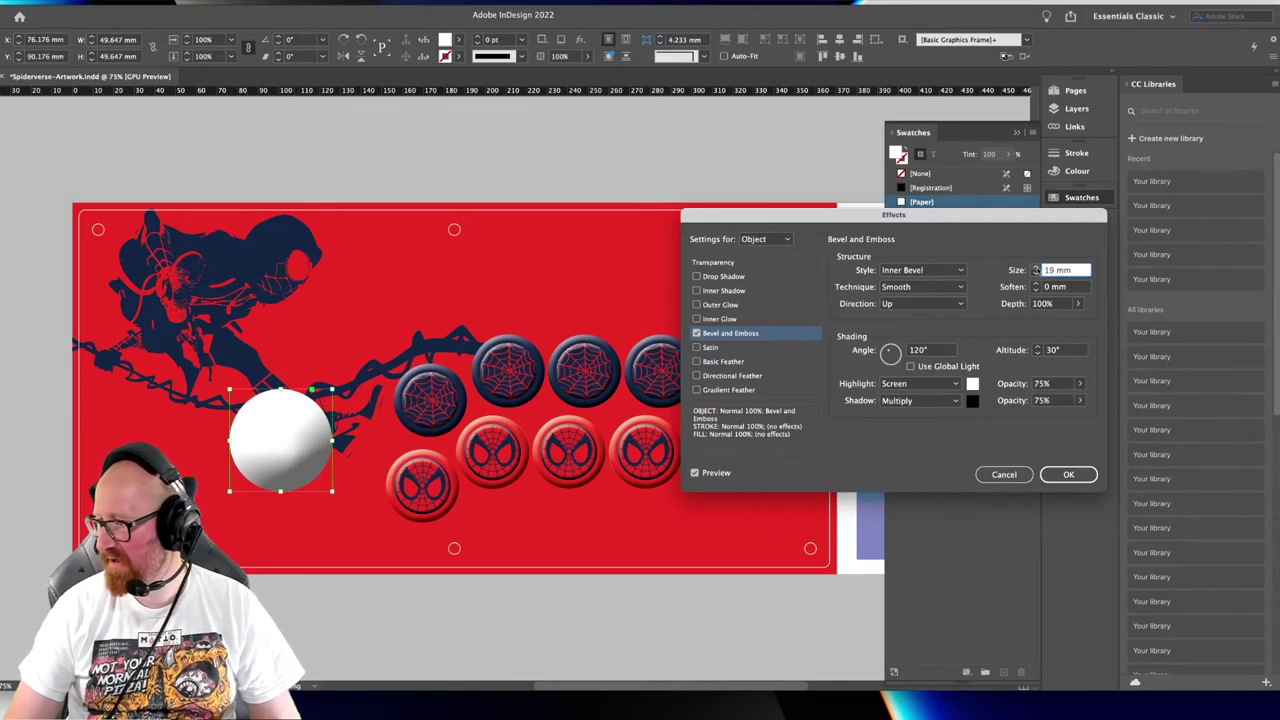
click(1036, 267)
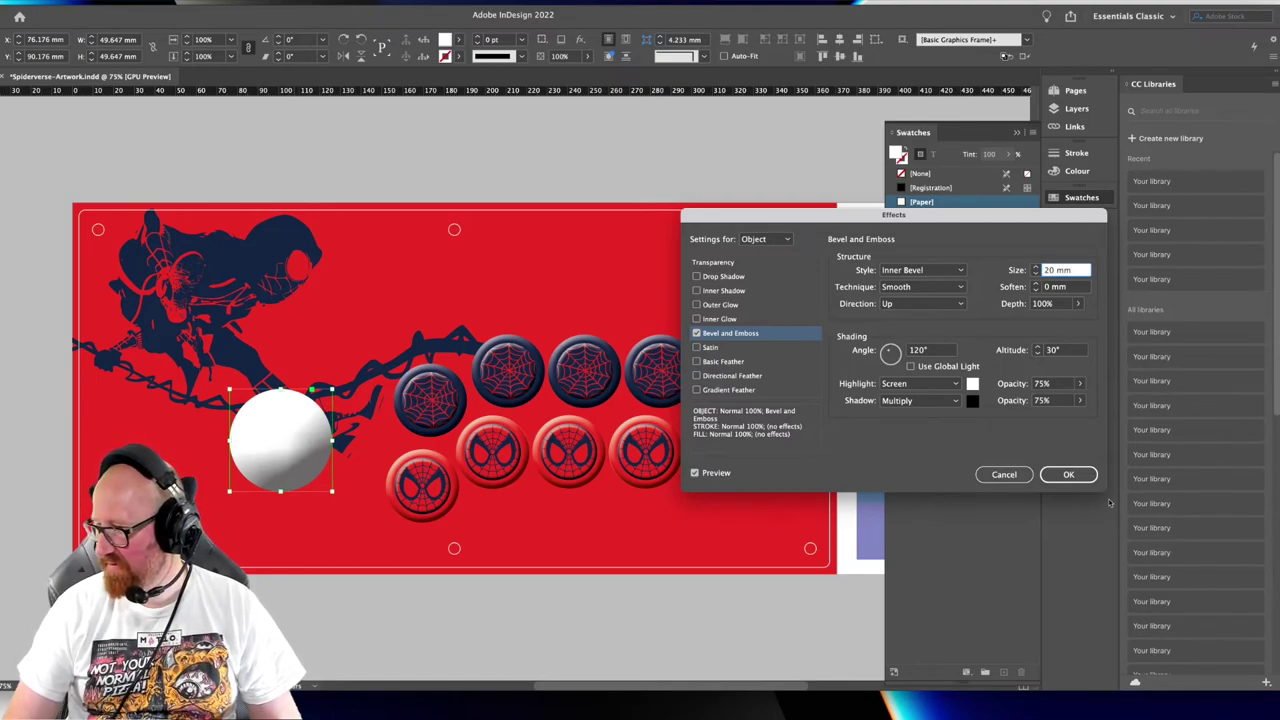
click(1068, 475)
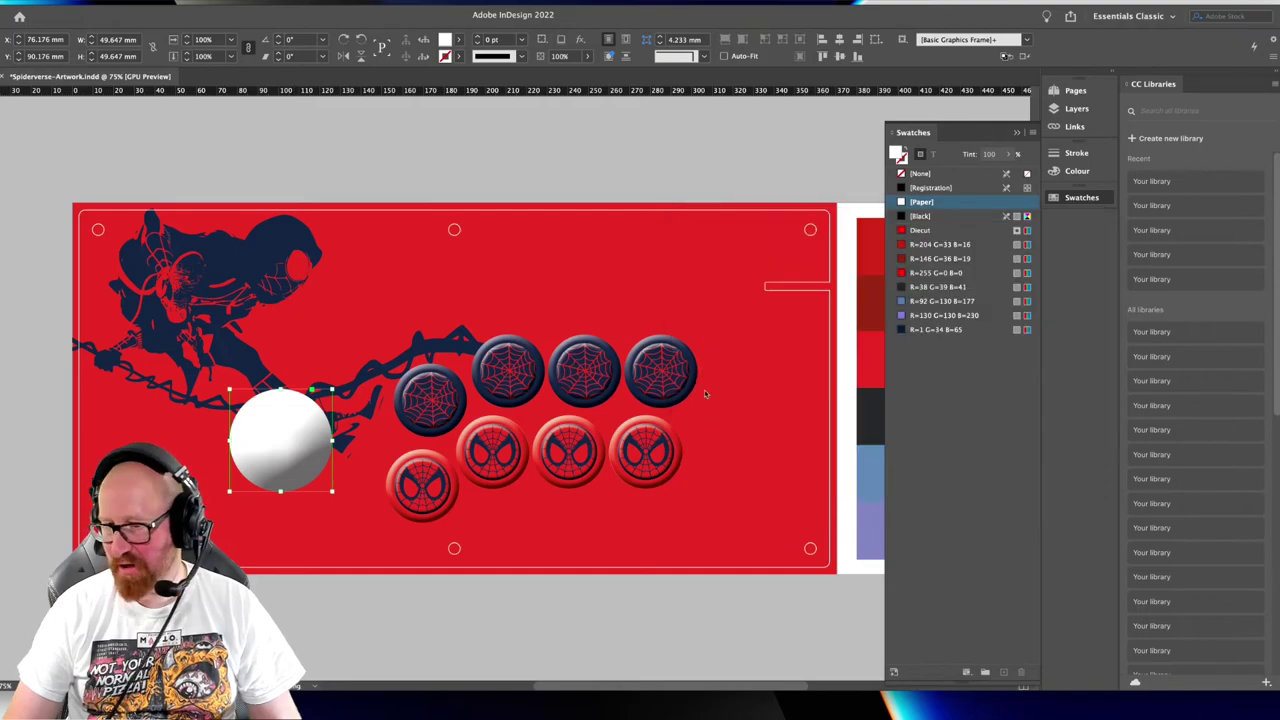
Add a drop shadow to the joystick ball with X and Y offsets of 7 mm and a size of 6 mm
key(super+alt+m)
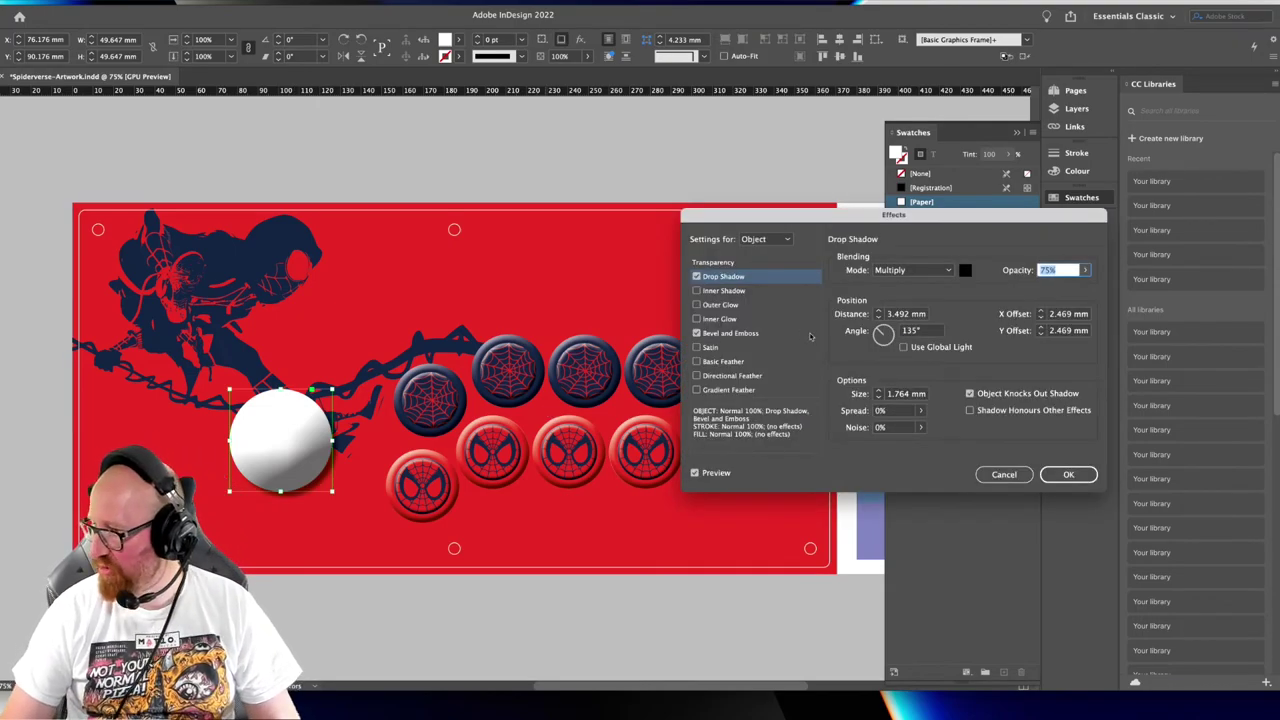
click(1041, 310)
click(1041, 310)
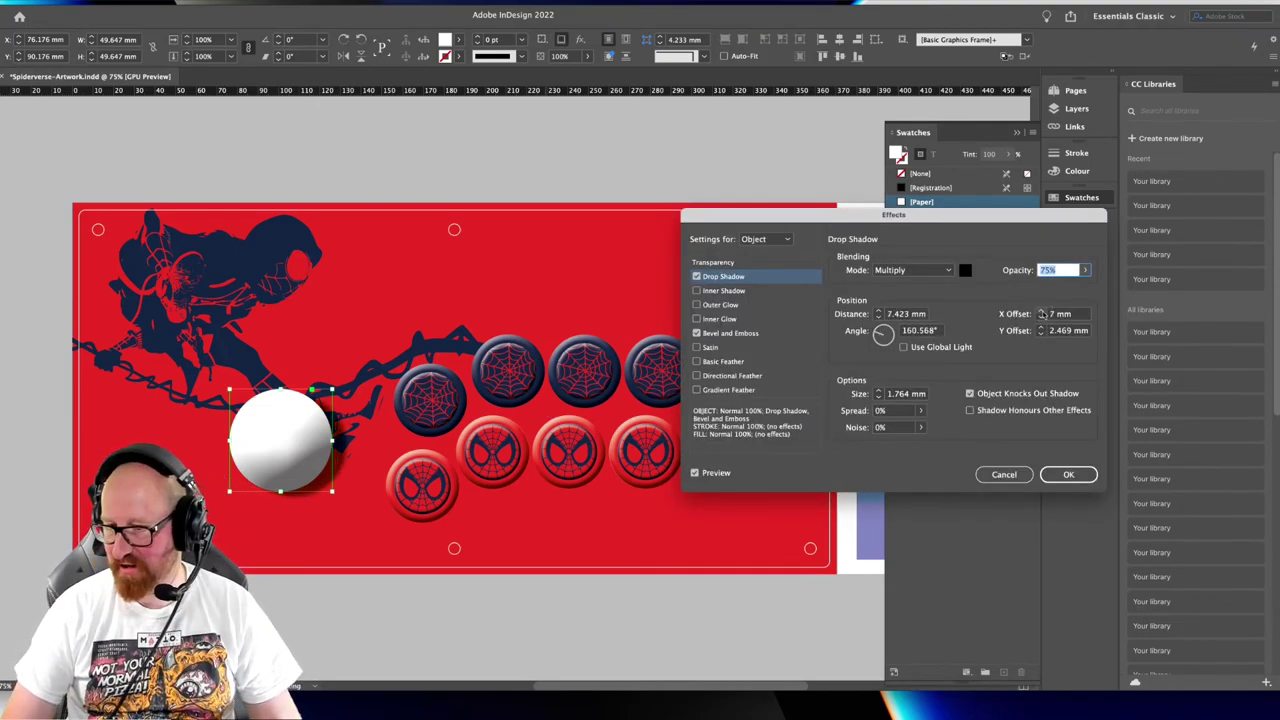
click(1041, 327)
click(1041, 327)
click(1041, 327)
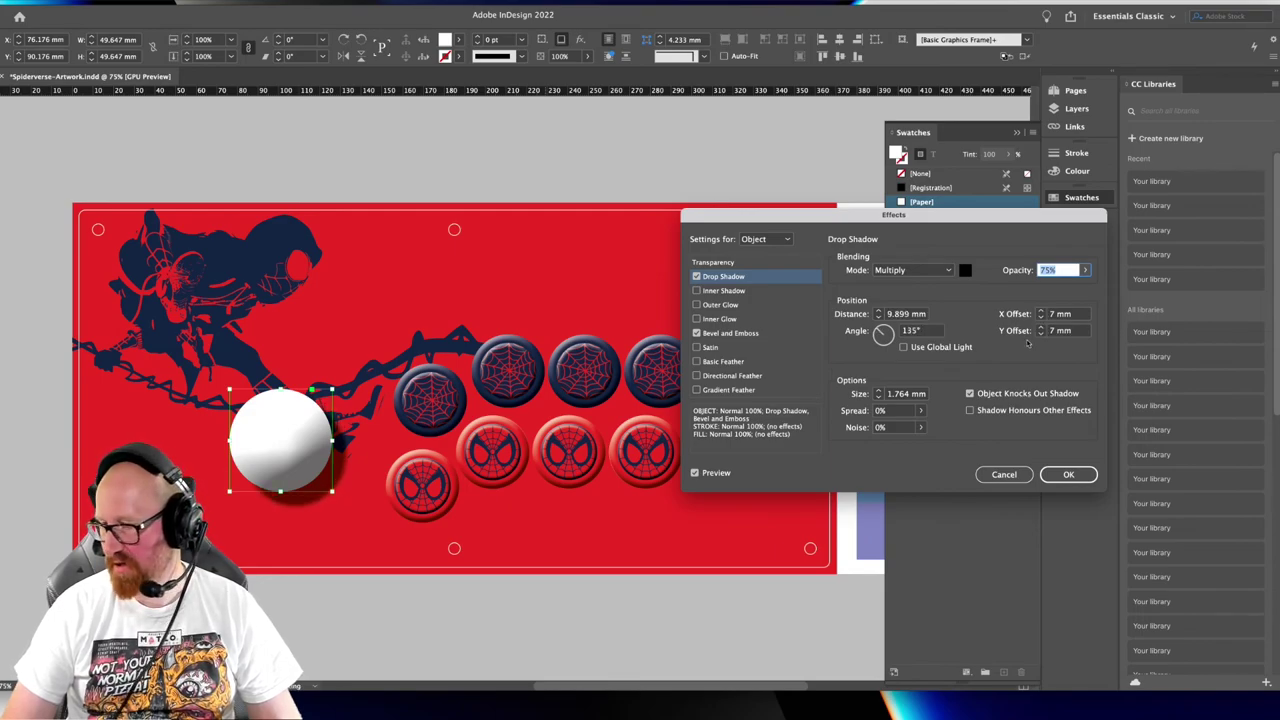
click(878, 391)
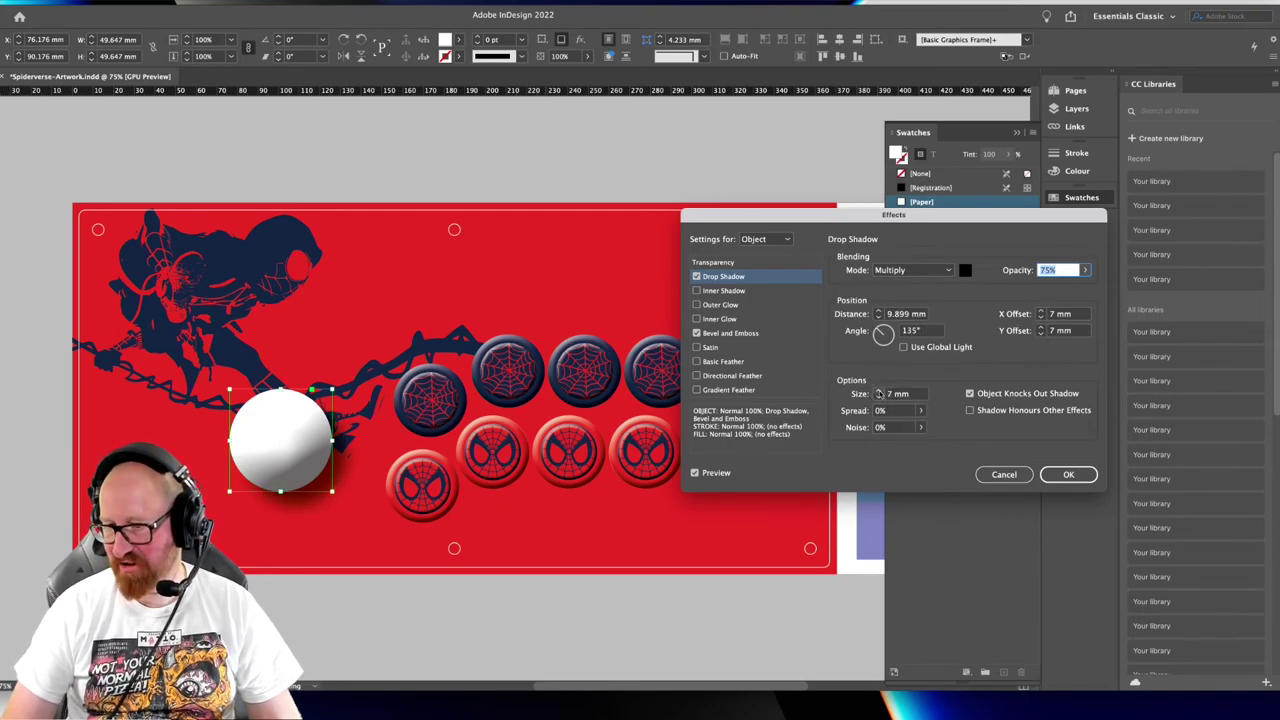
click(878, 391)
click(878, 397)
click(878, 397)
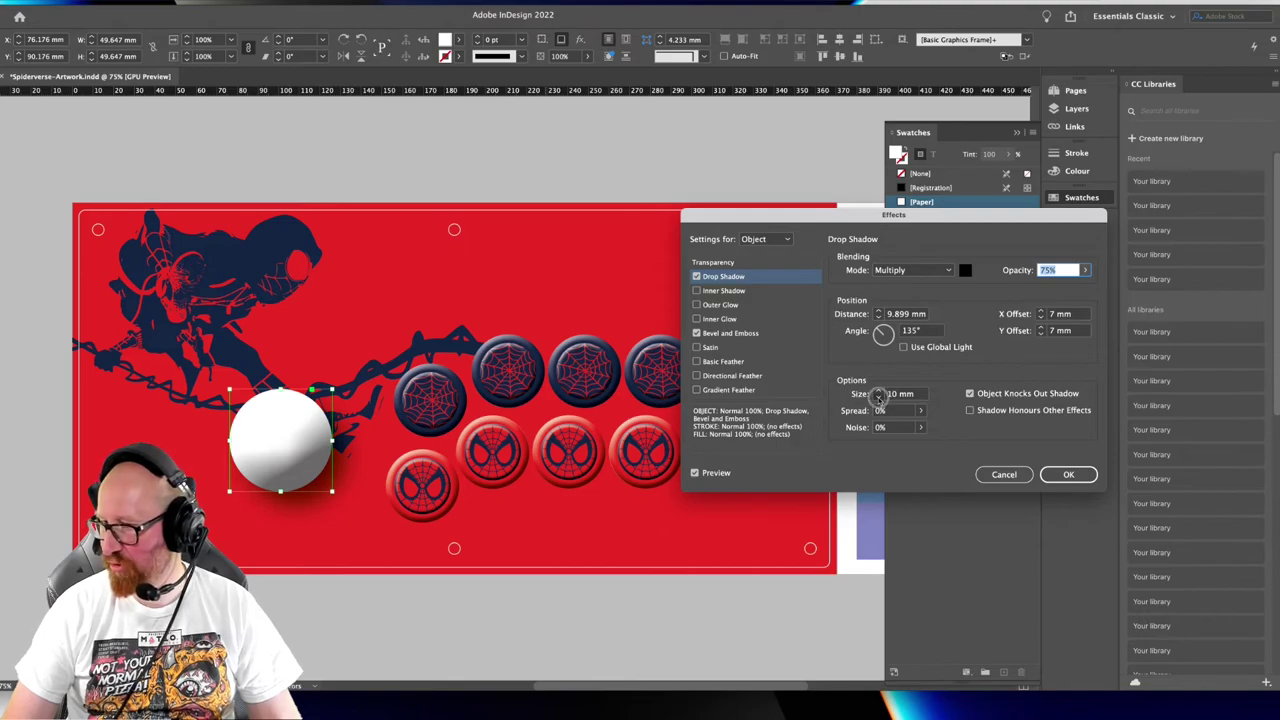
click(878, 397)
click(878, 397)
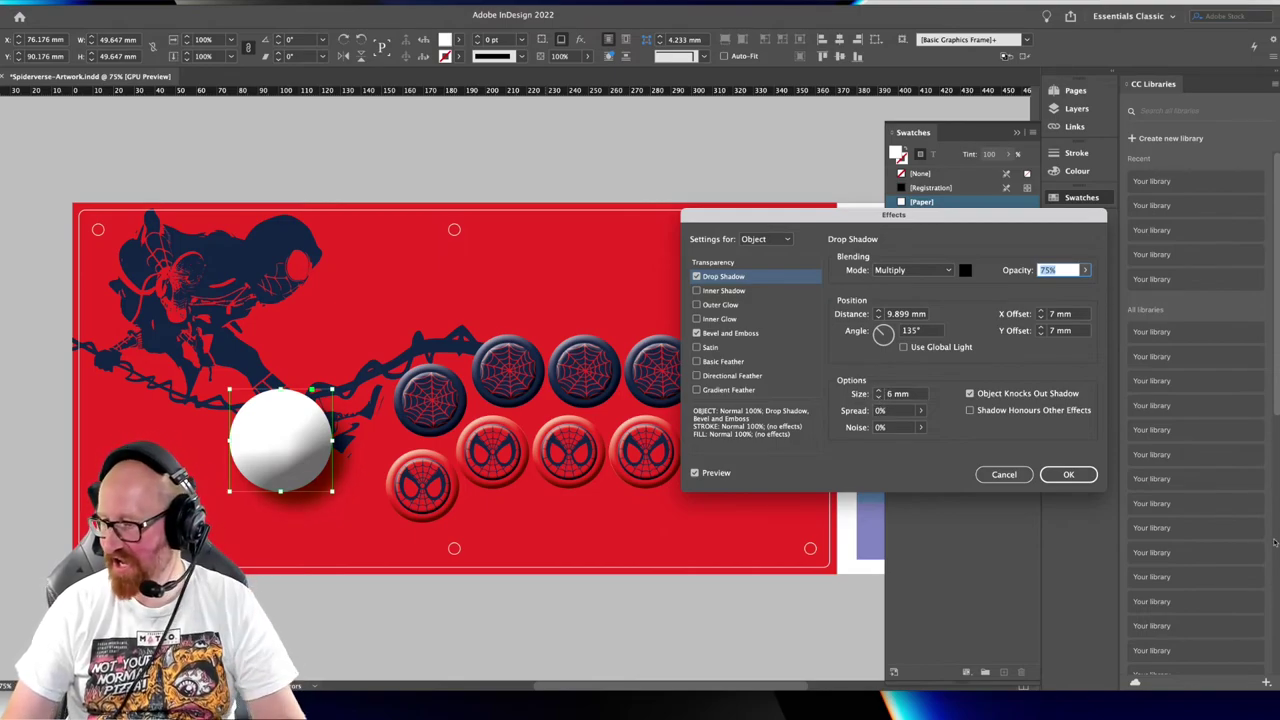
click(1068, 474)
Deselect the joystick ball, hide all panels and examine the complete red controller artwork
drag(634, 418, 614, 394)
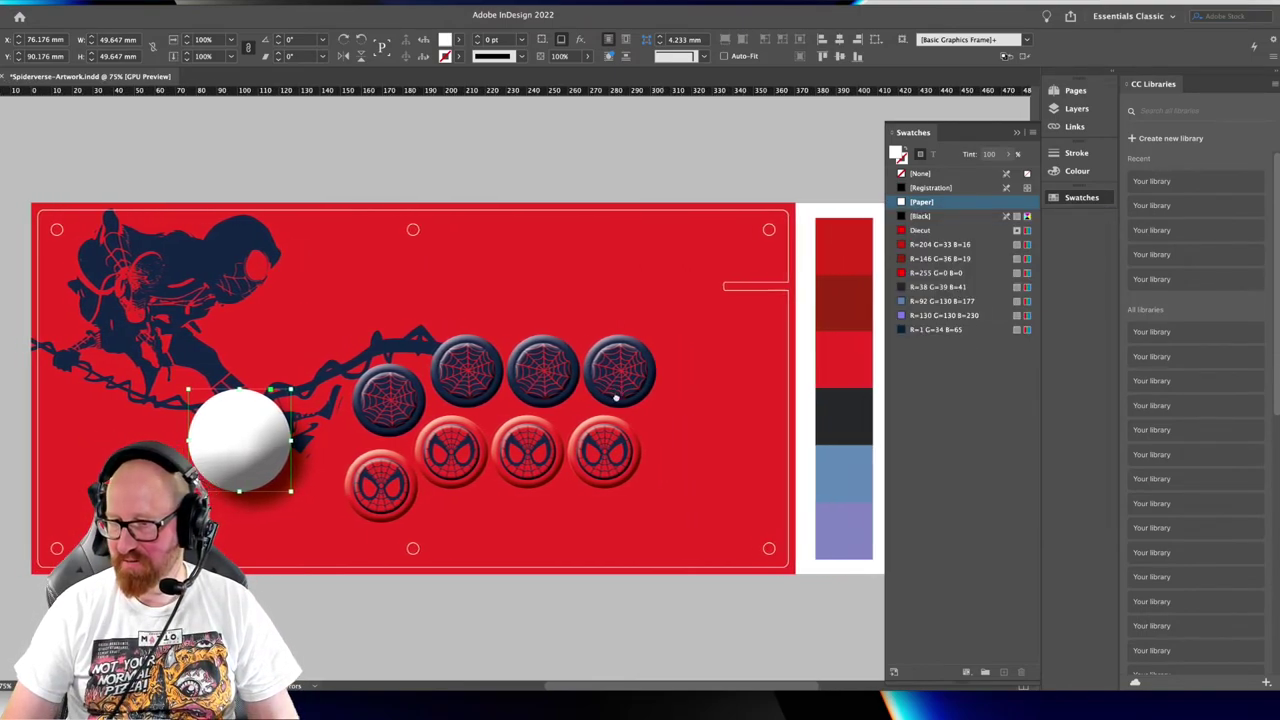
click(431, 176)
drag(349, 249, 377, 246)
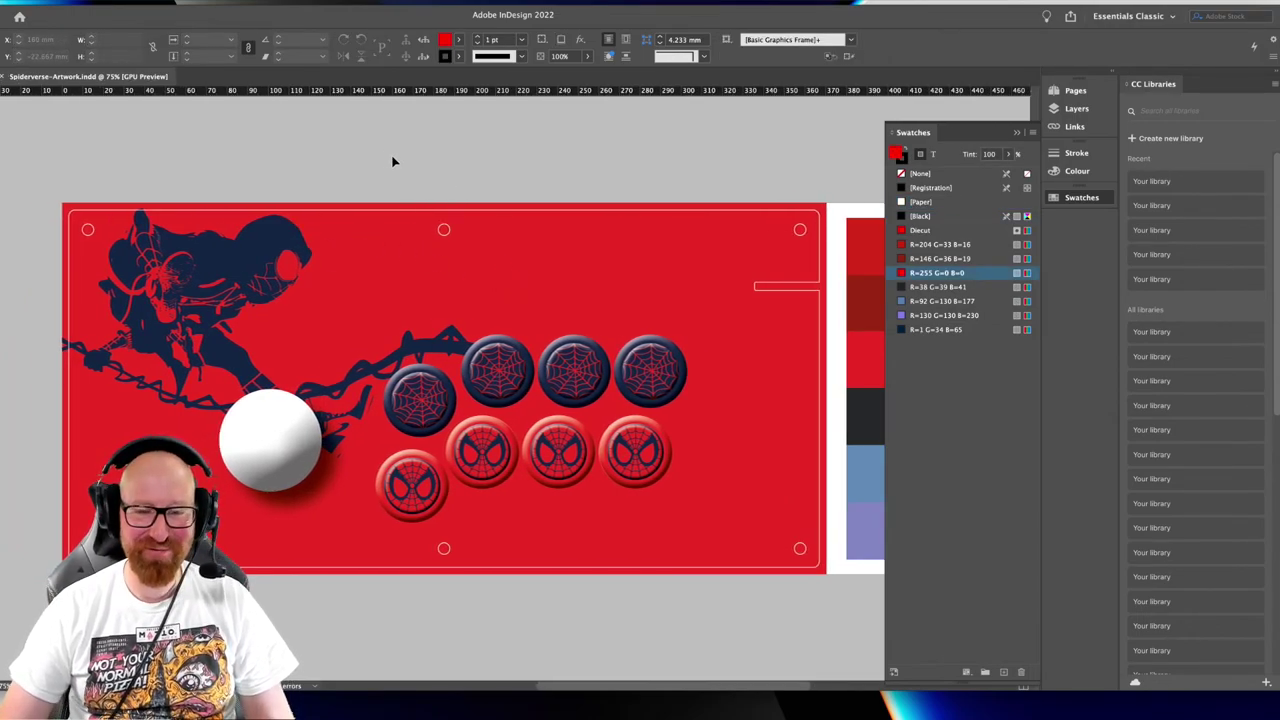
key(Tab)
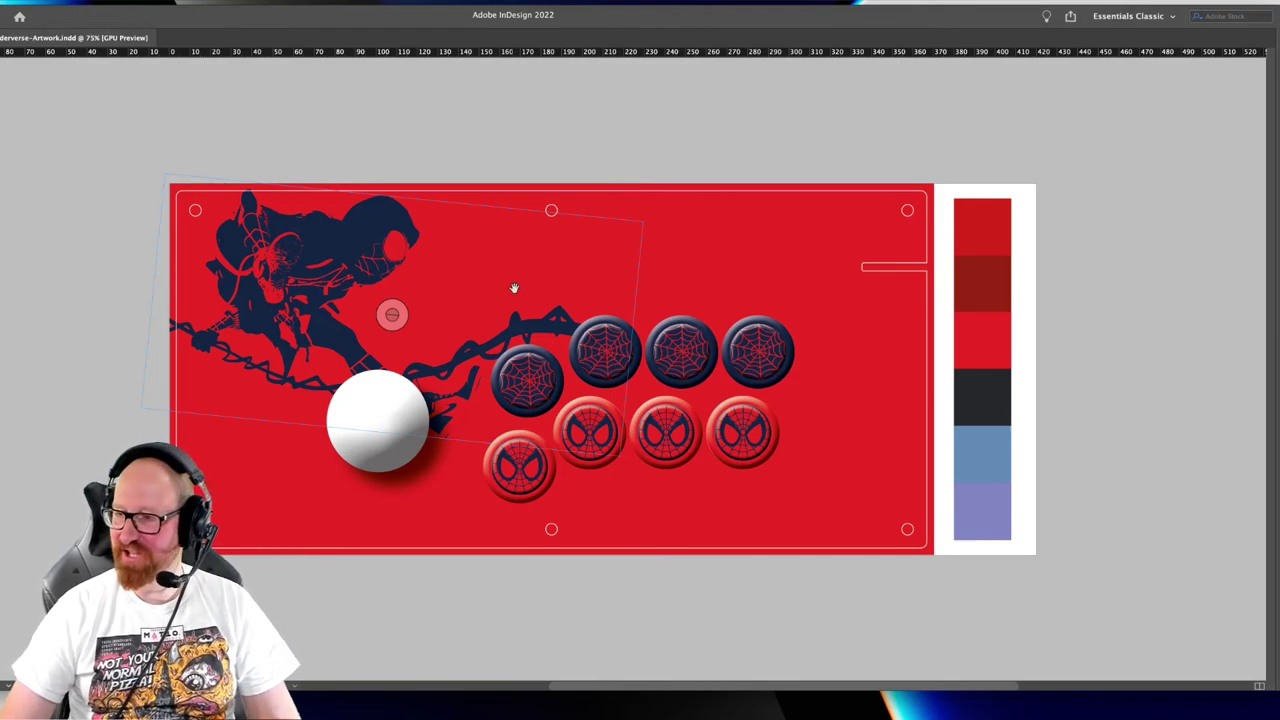
drag(514, 288, 660, 253)
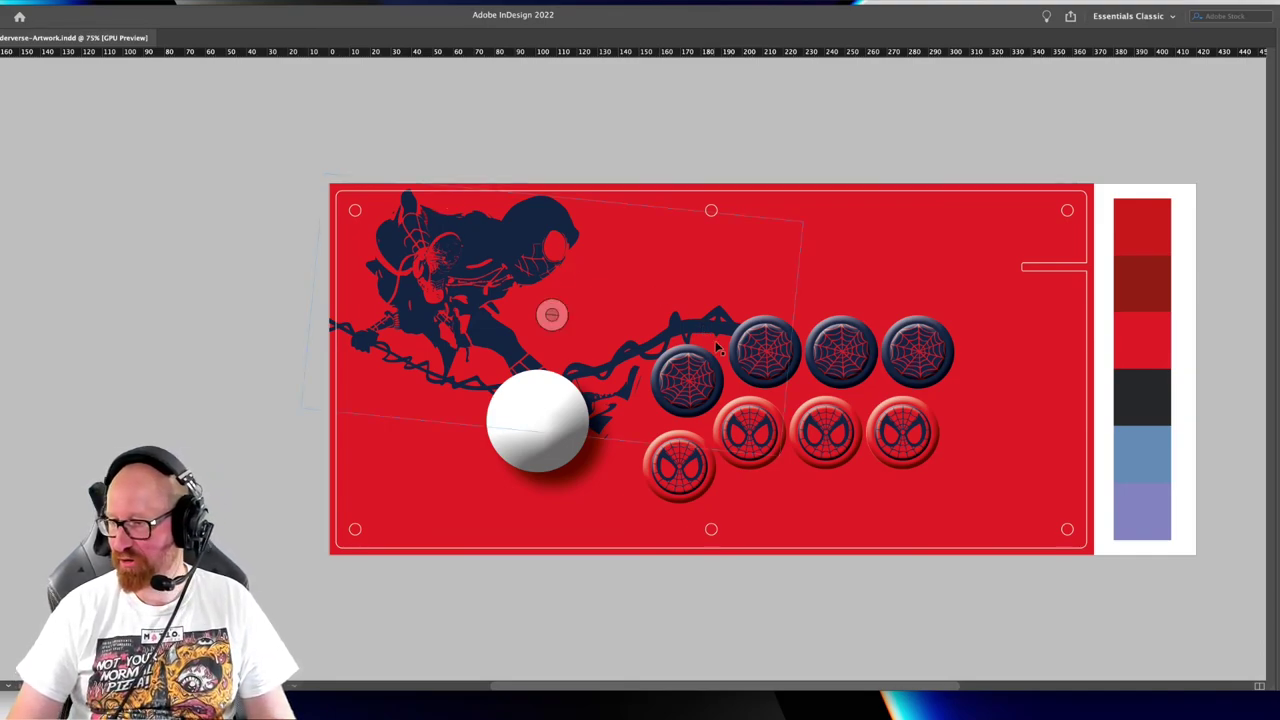
scroll(738, 348, up, 1)
scroll(741, 348, down, 1)
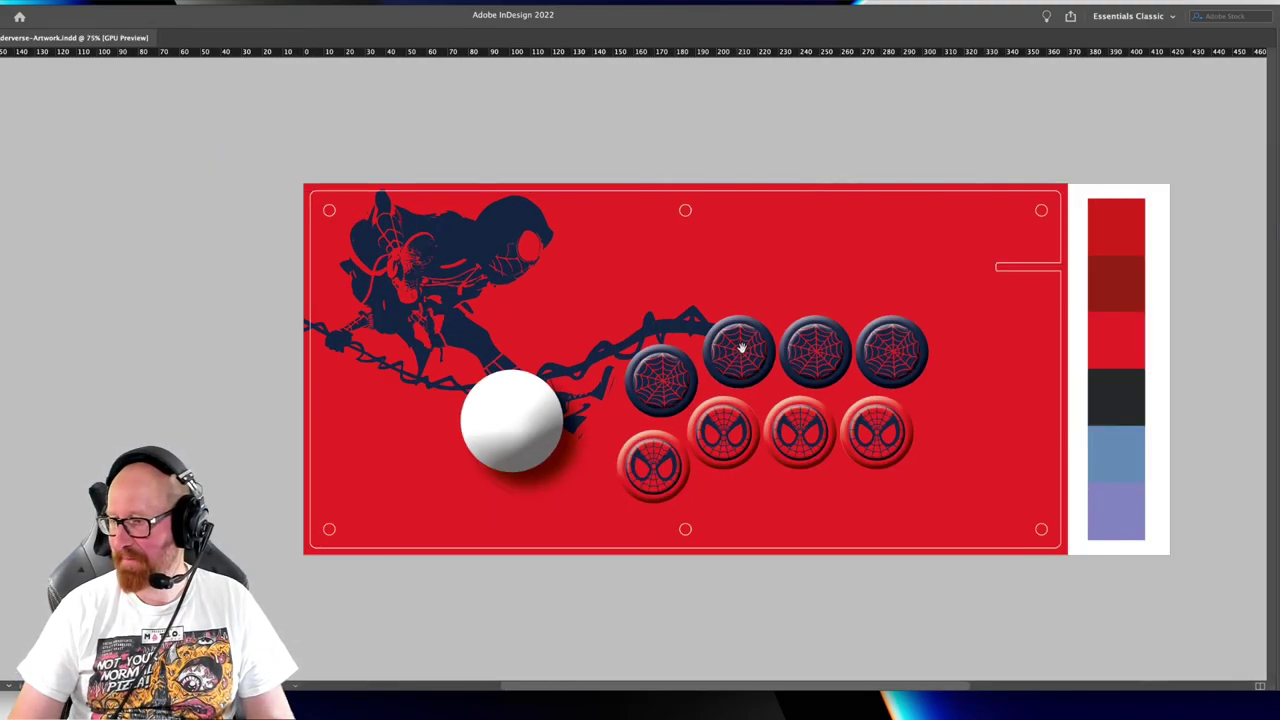
scroll(741, 347, up, 2)
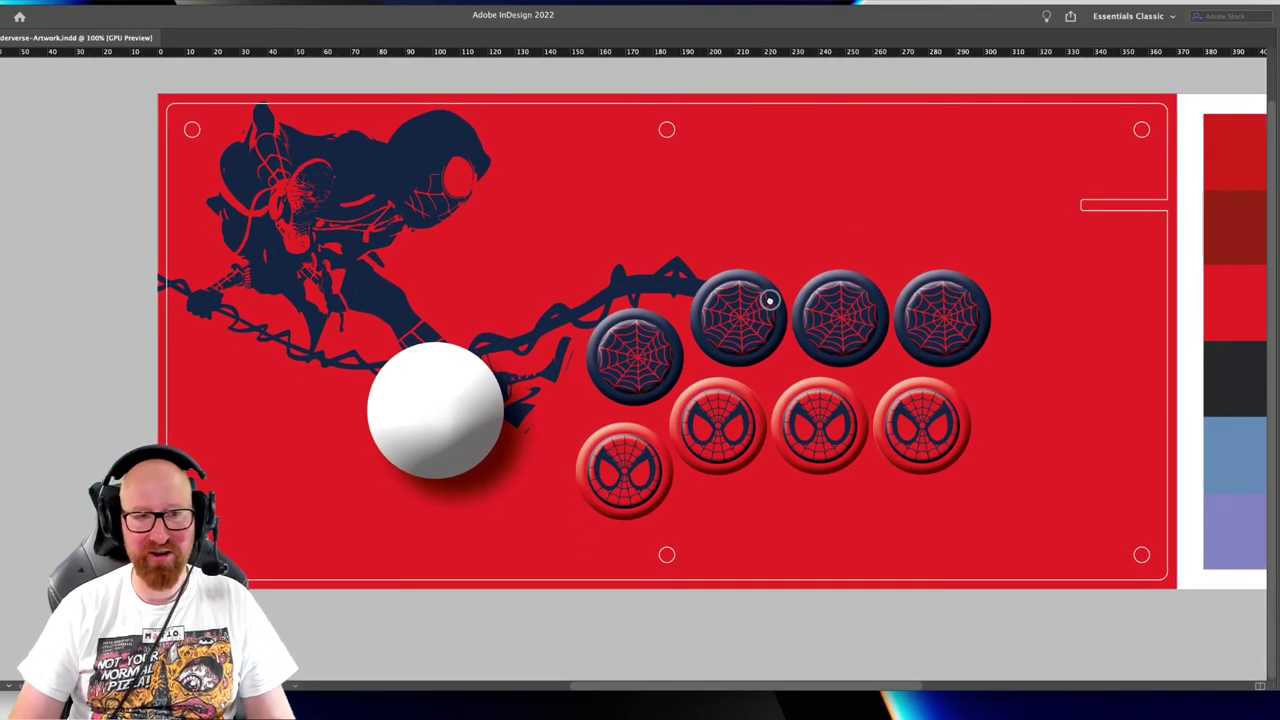
drag(770, 300, 812, 310)
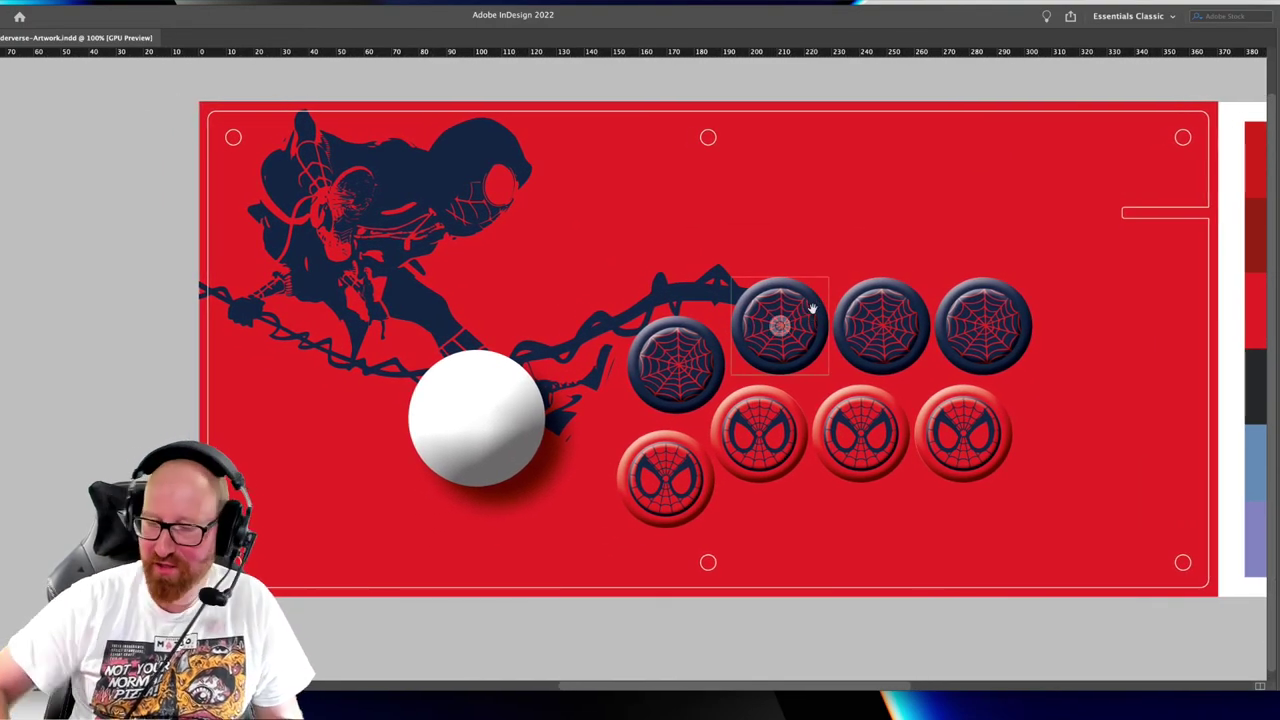